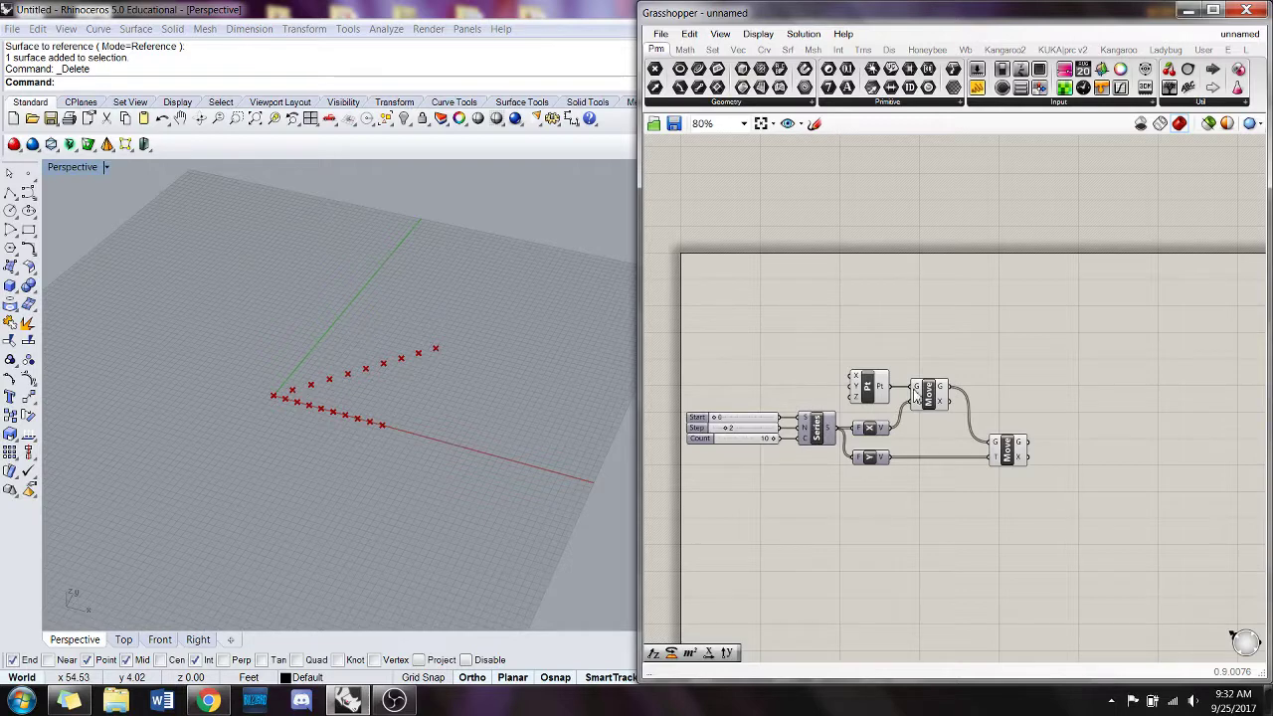
# - Try the Reverse option on the first Move component's geometry output and switch it off again
pyautogui.rightClick(948, 396)
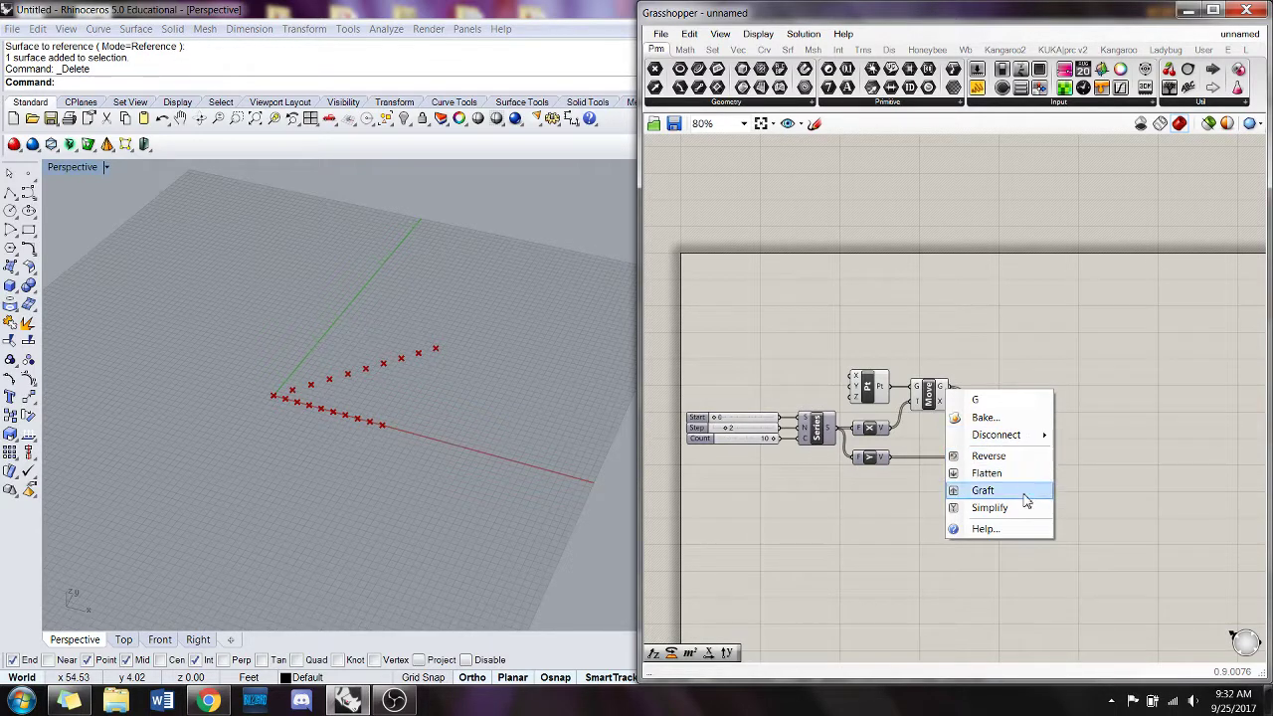
pyautogui.click(980, 456)
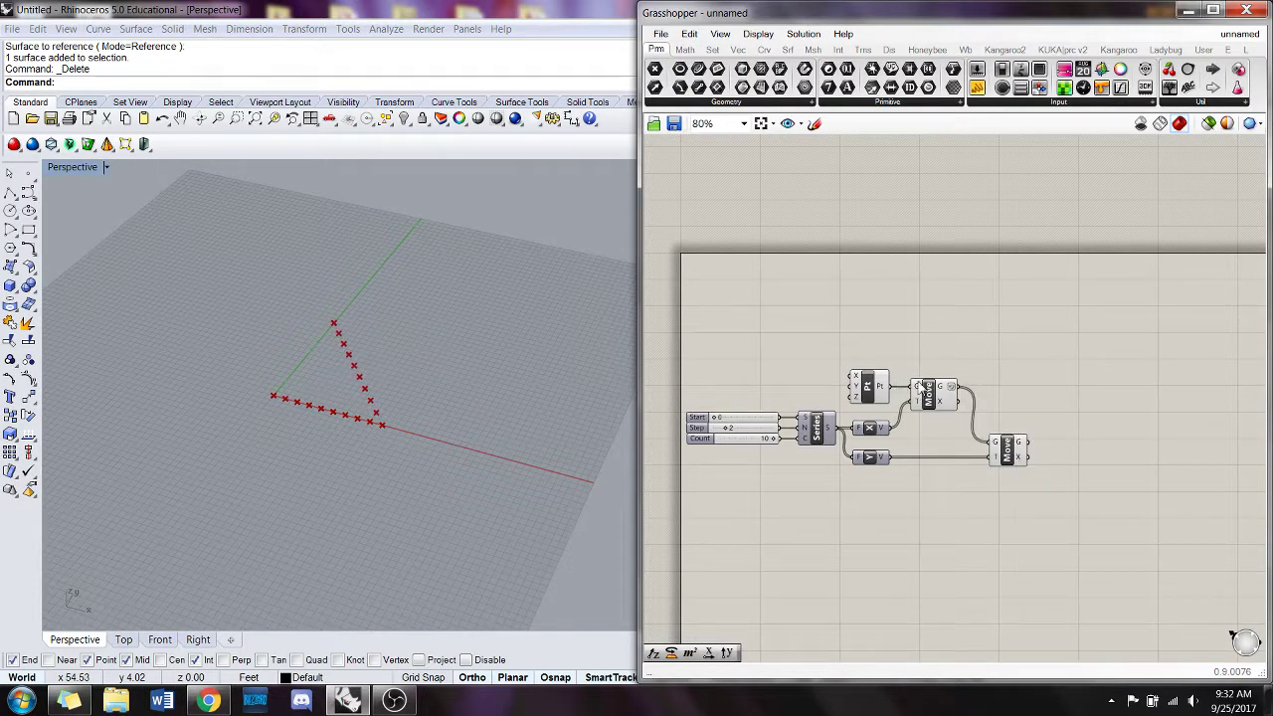
pyautogui.rightClick(947, 390)
pyautogui.click(990, 458)
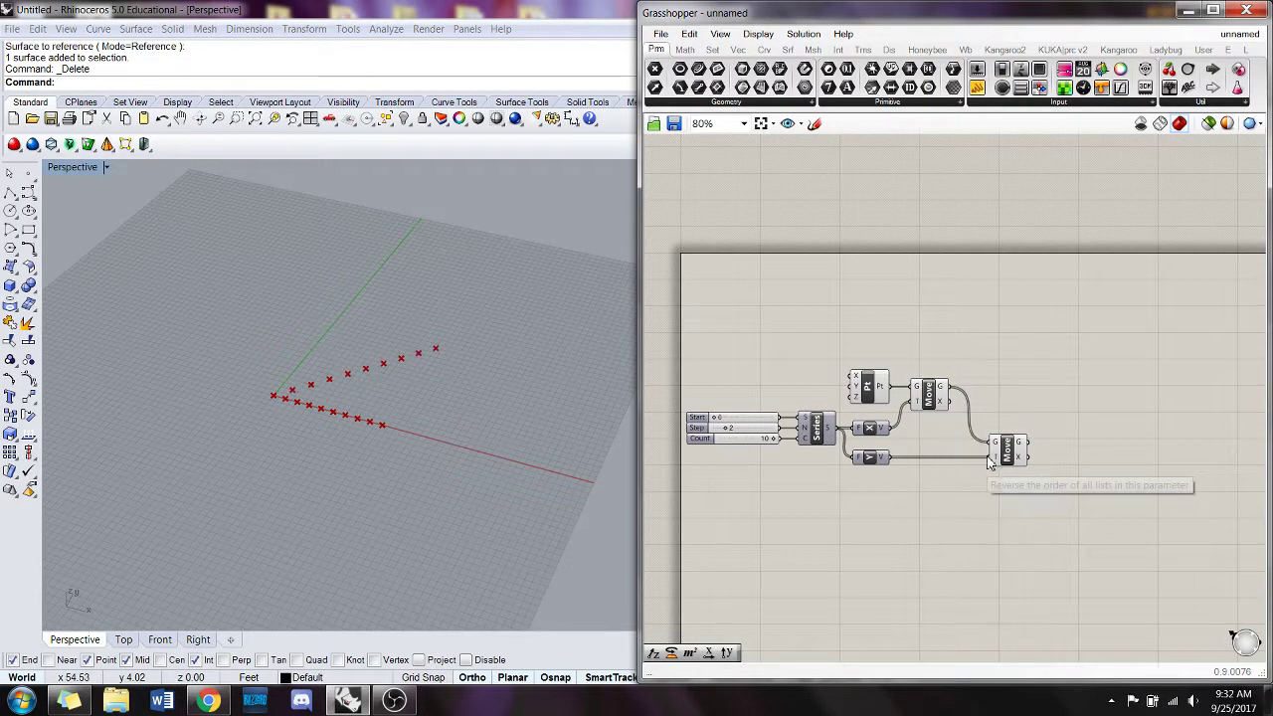
# - Try the Graft and Simplify options on the first Move component's geometry output and switch both off again
pyautogui.rightClick(947, 388)
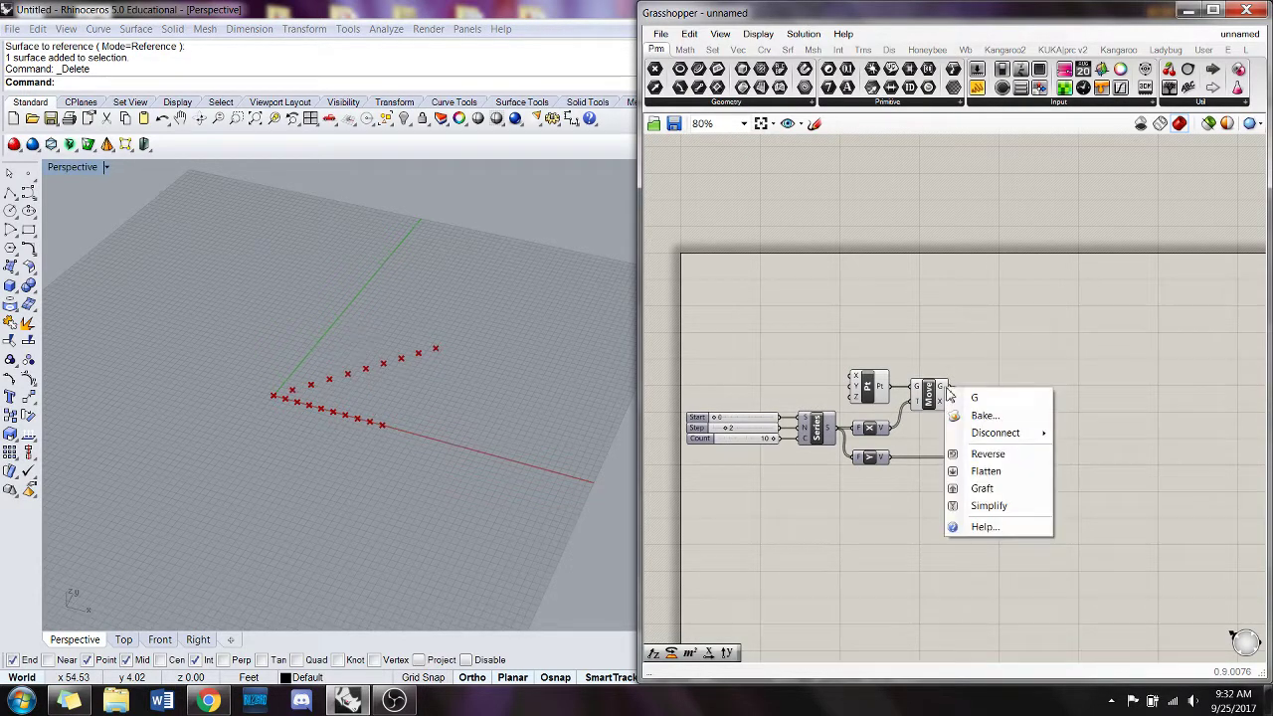
pyautogui.click(1011, 487)
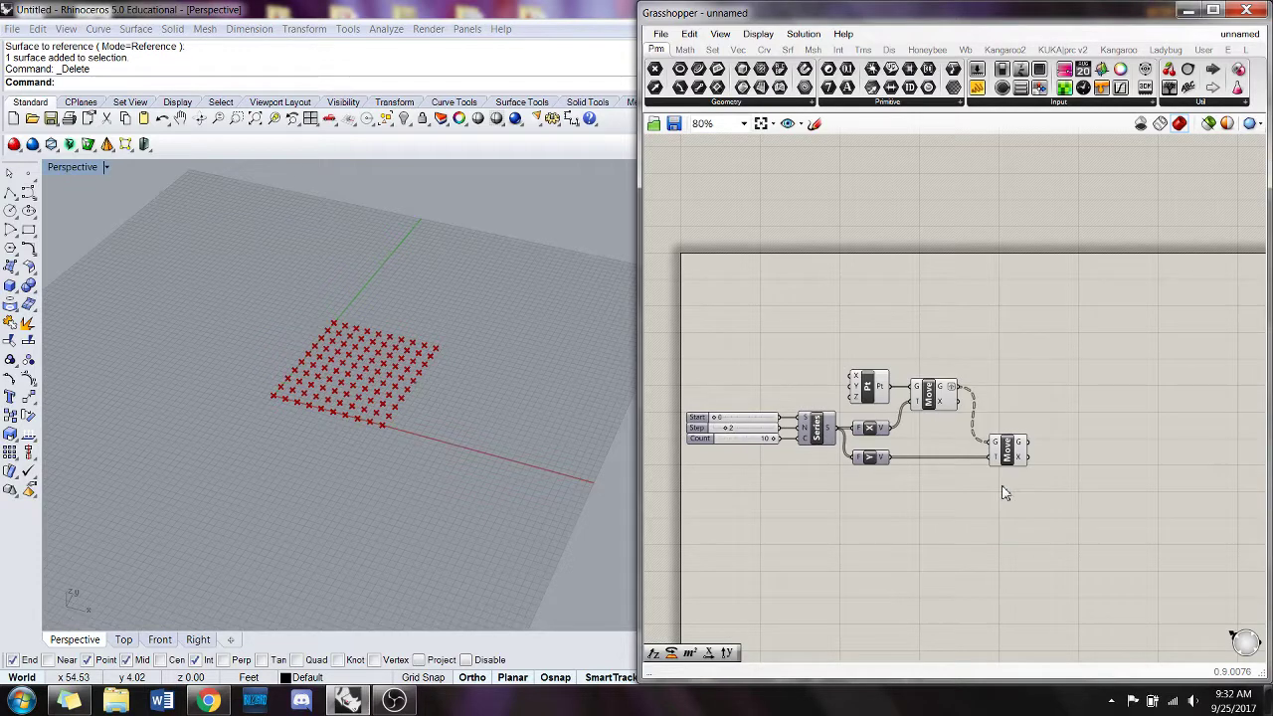
pyautogui.rightClick(946, 391)
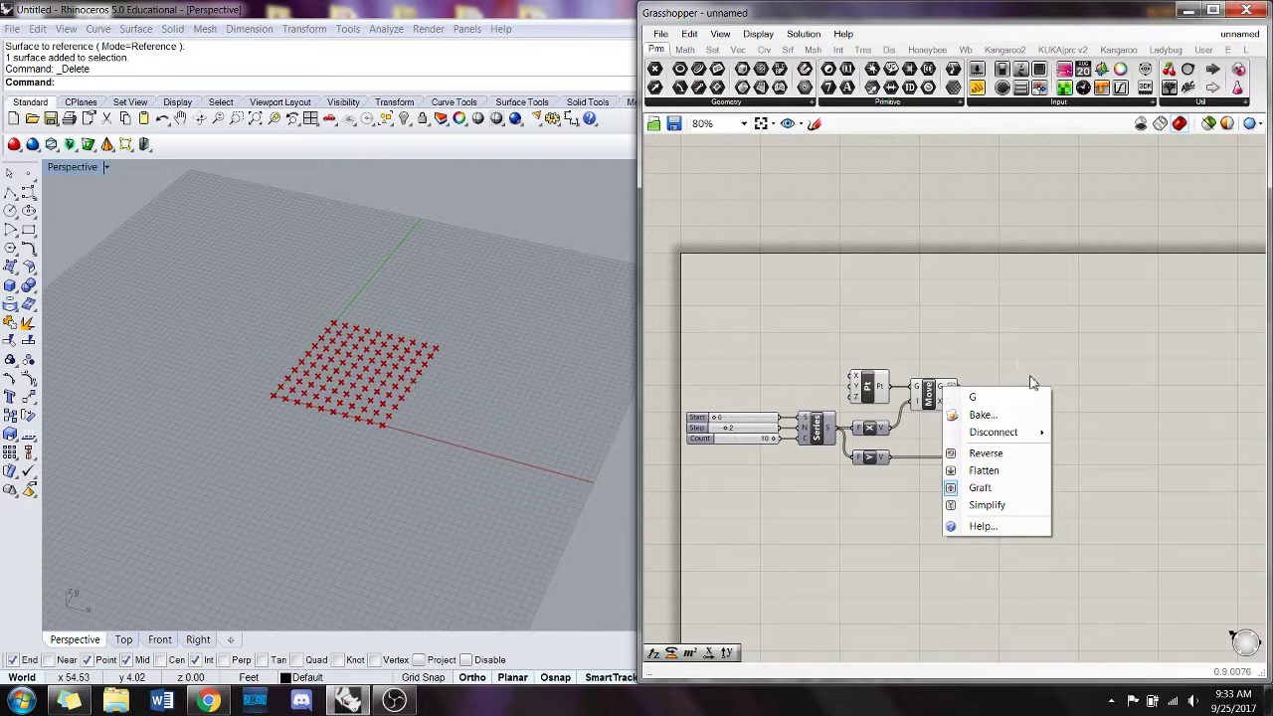
pyautogui.click(995, 502)
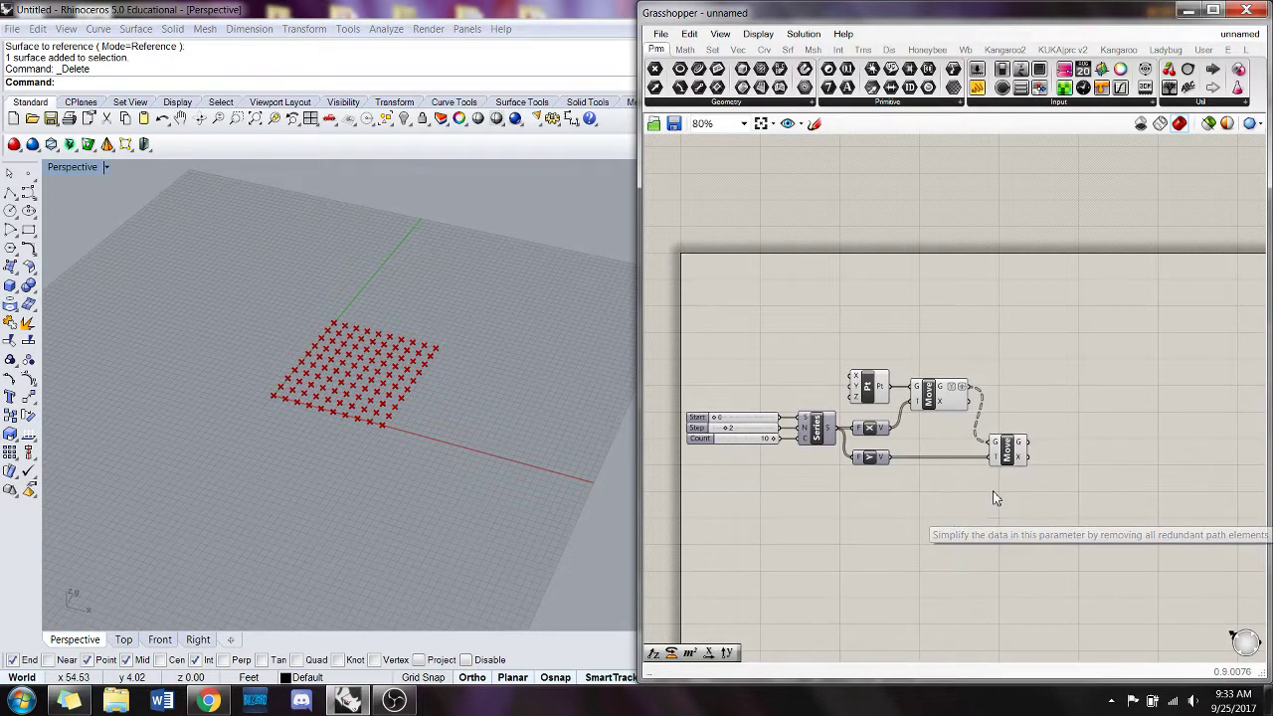
pyautogui.rightClick(948, 391)
pyautogui.click(995, 503)
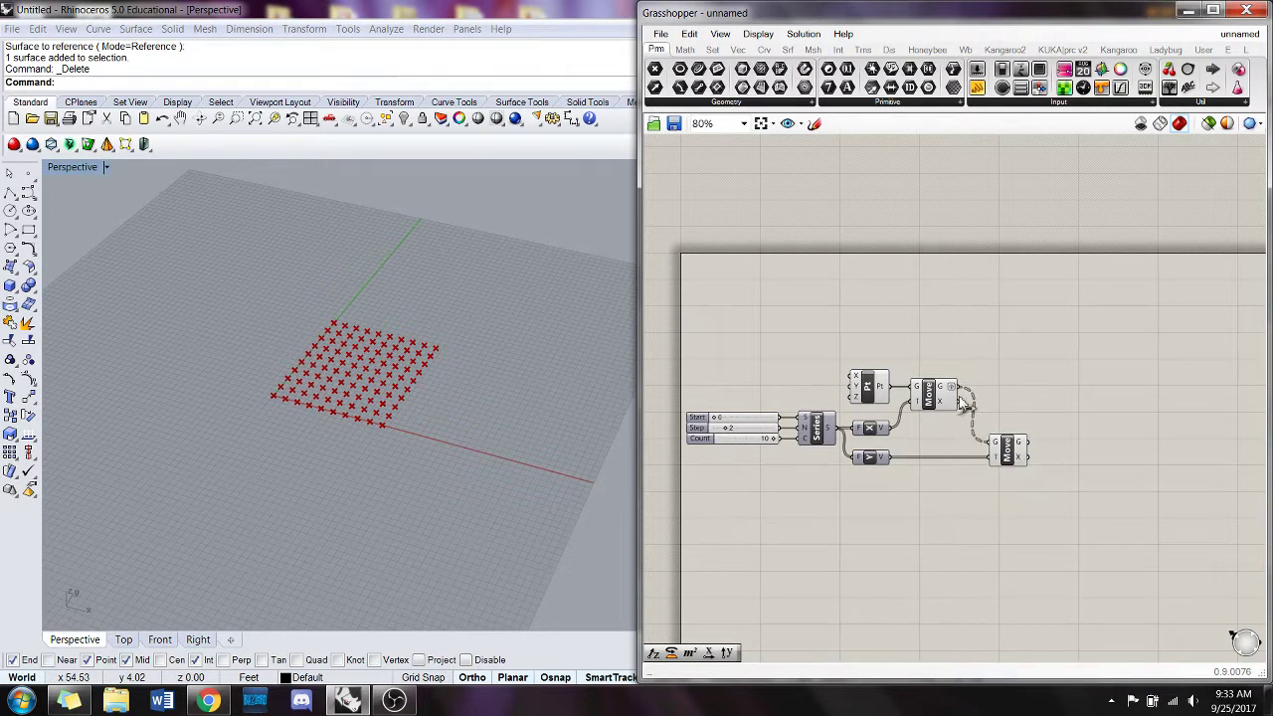
pyautogui.rightClick(950, 388)
pyautogui.click(972, 485)
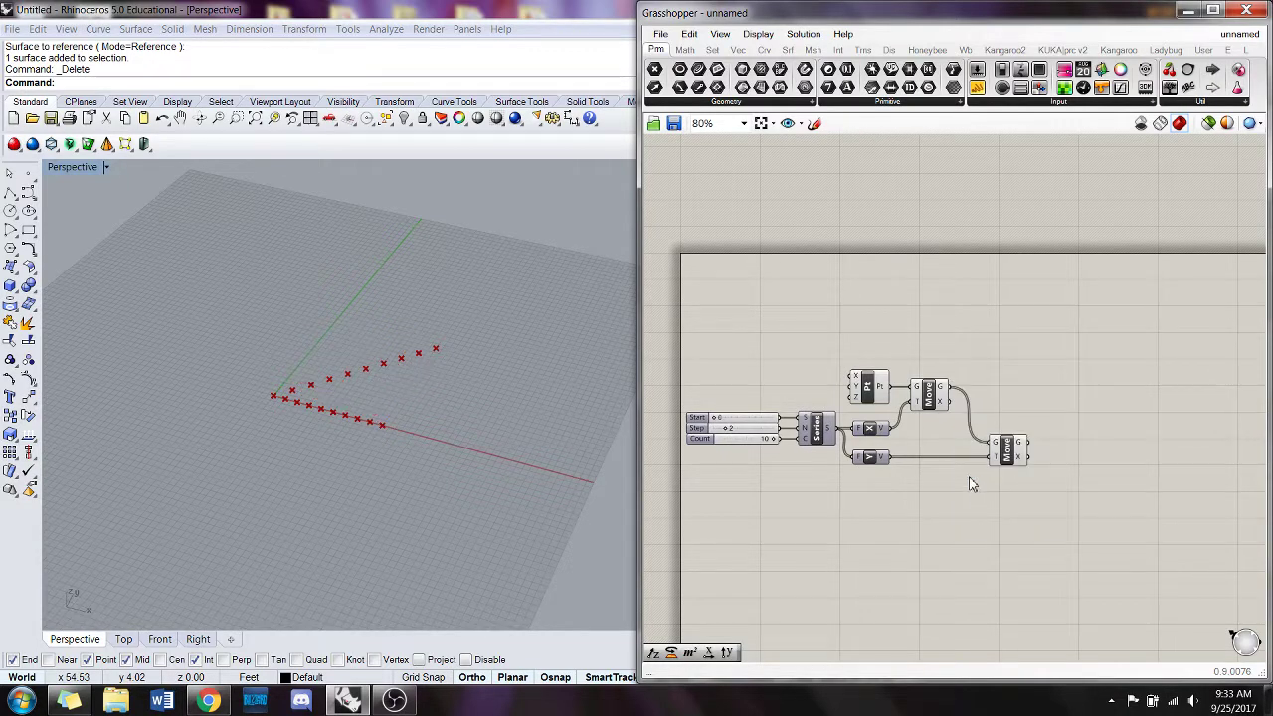
# - Add a Path Mapper component to the canvas and place it above the second Move component
pyautogui.doubleClick(999, 362)
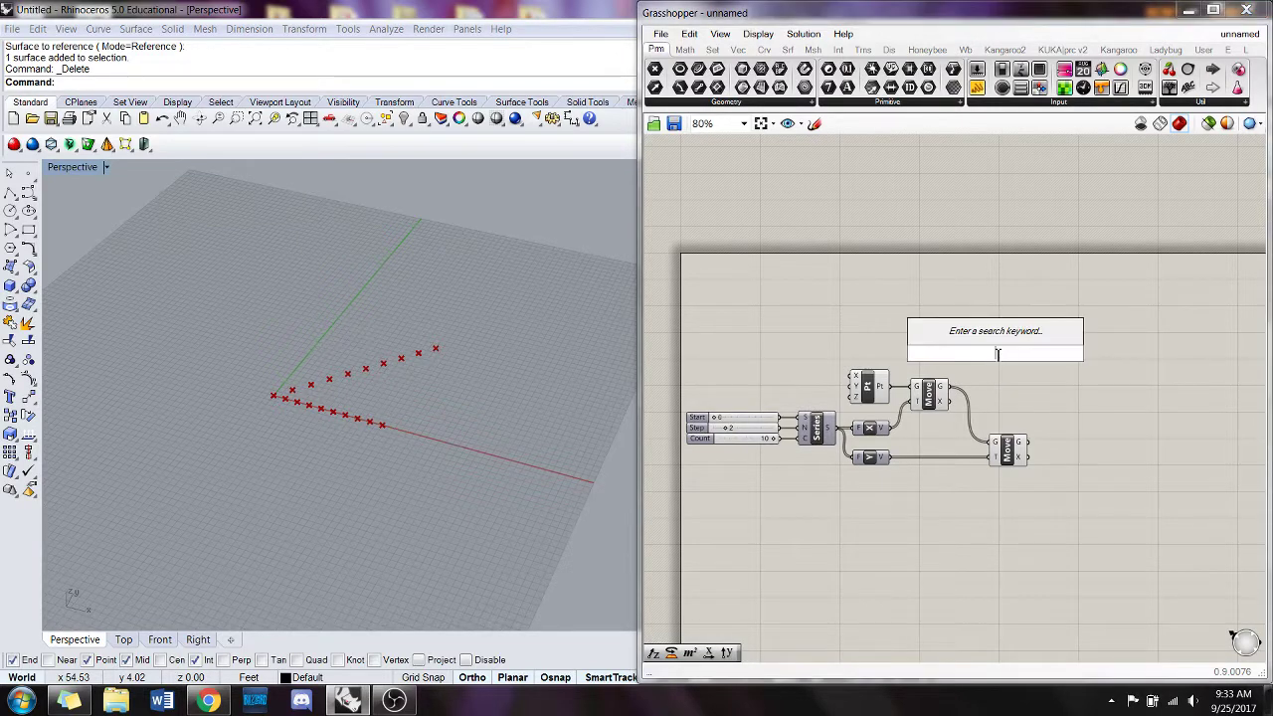
pyautogui.write('p')
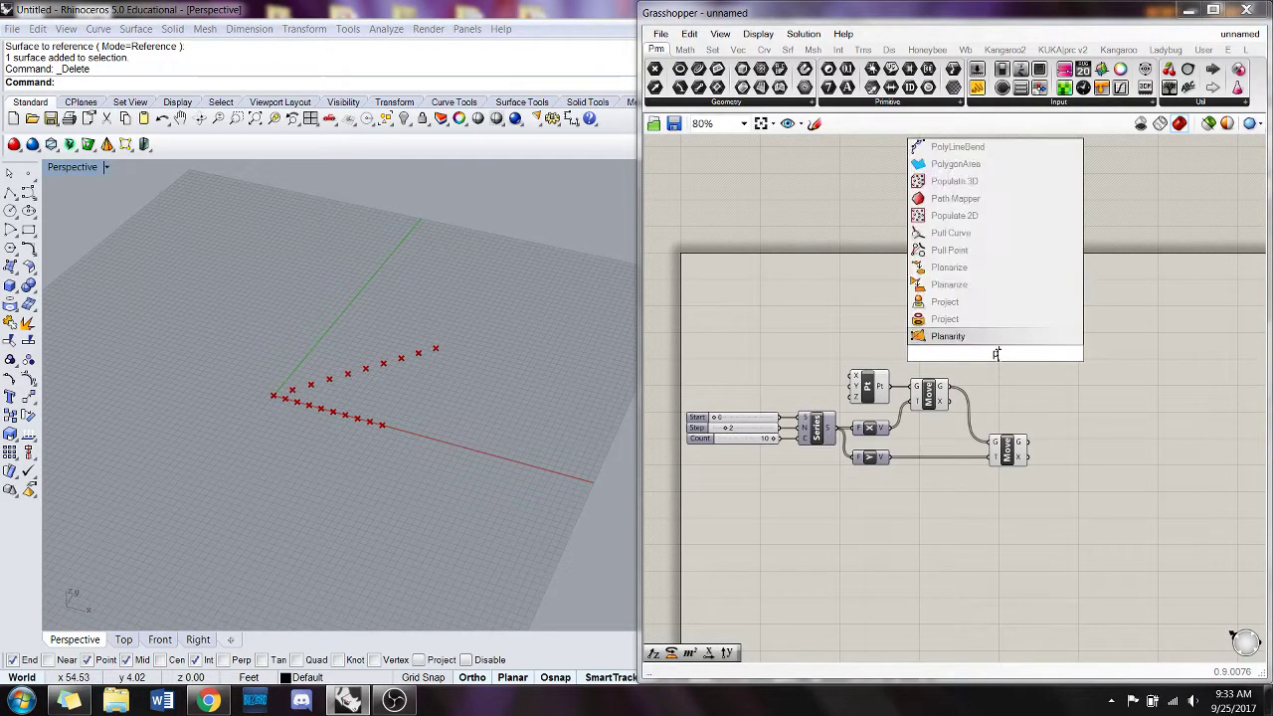
pyautogui.write('ath mapper')
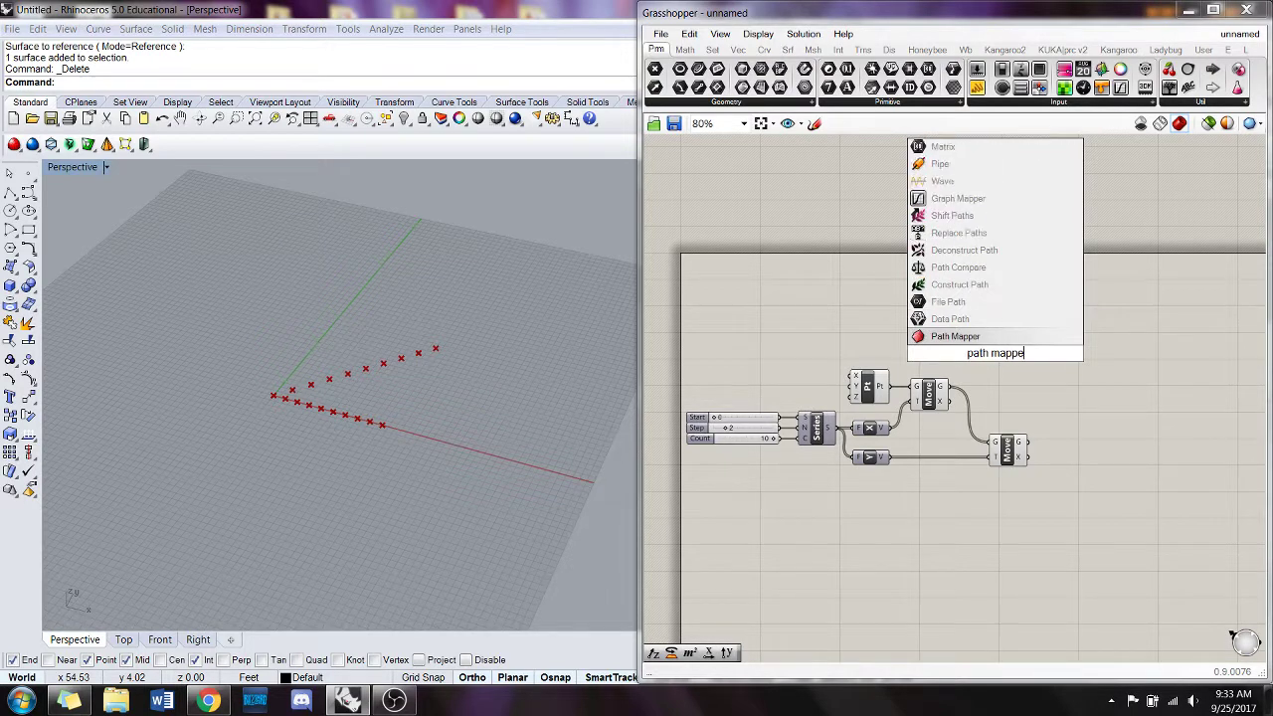
pyautogui.click(1002, 338)
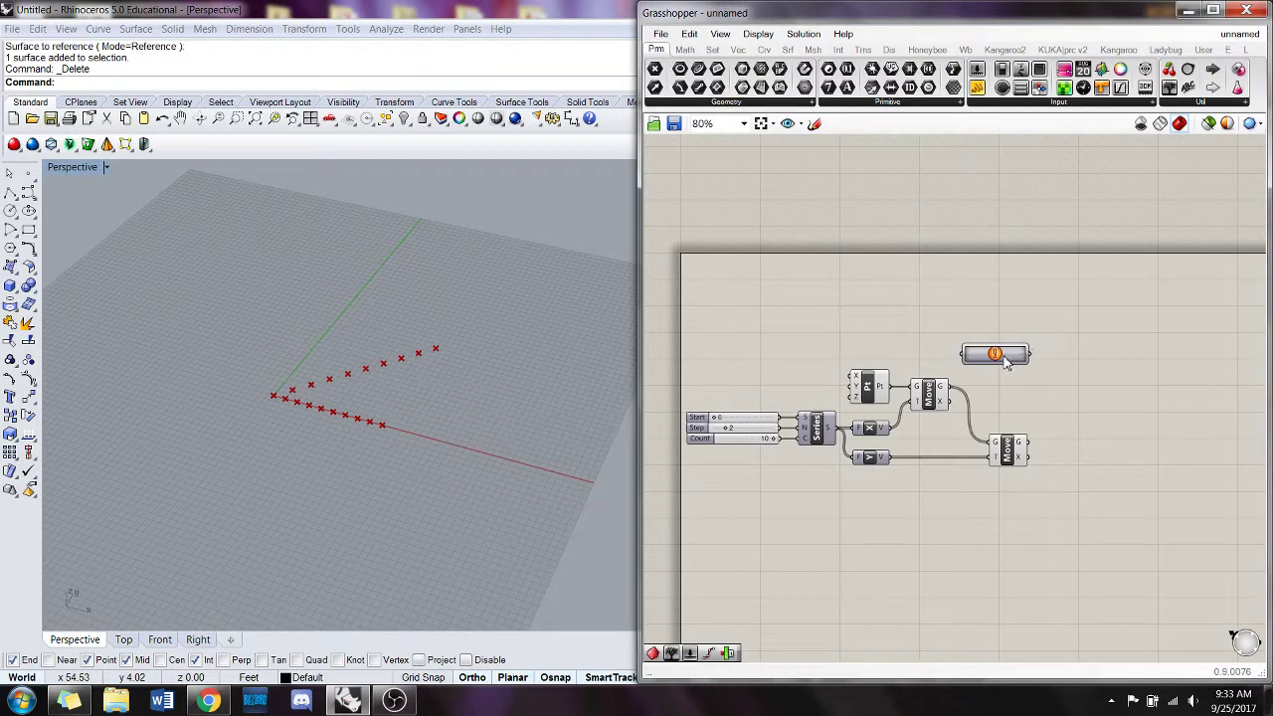
pyautogui.moveTo(1005, 360); pyautogui.dragTo(1052, 364)
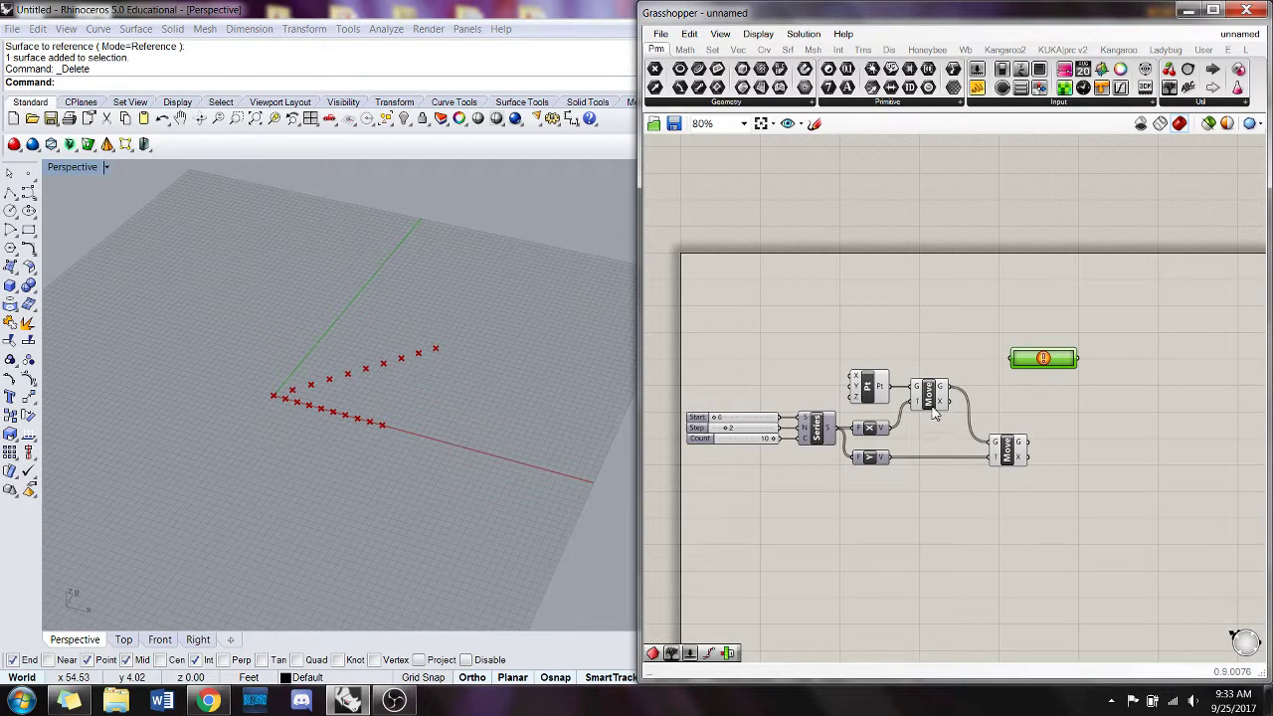
# - Draw full names on the components and spread them apart, placing Construct Point clear above the Unit X and Unit Y vectors
pyautogui.click(757, 34)
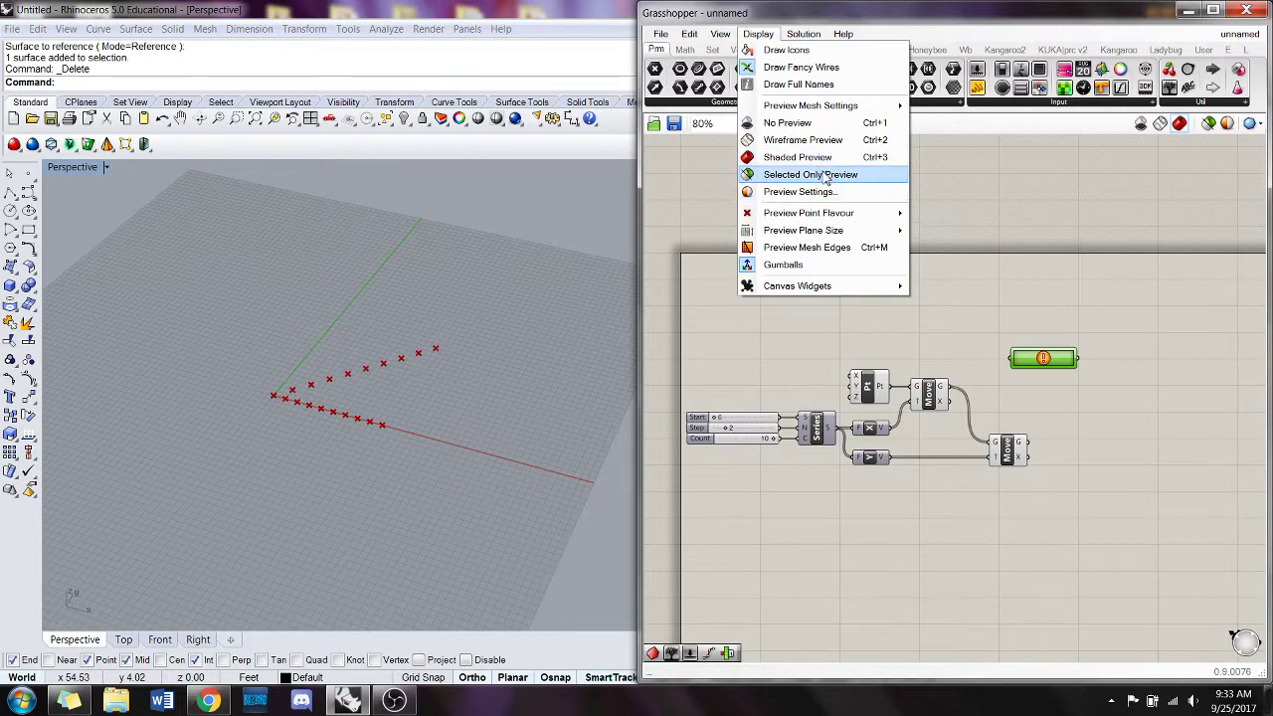
pyautogui.click(793, 86)
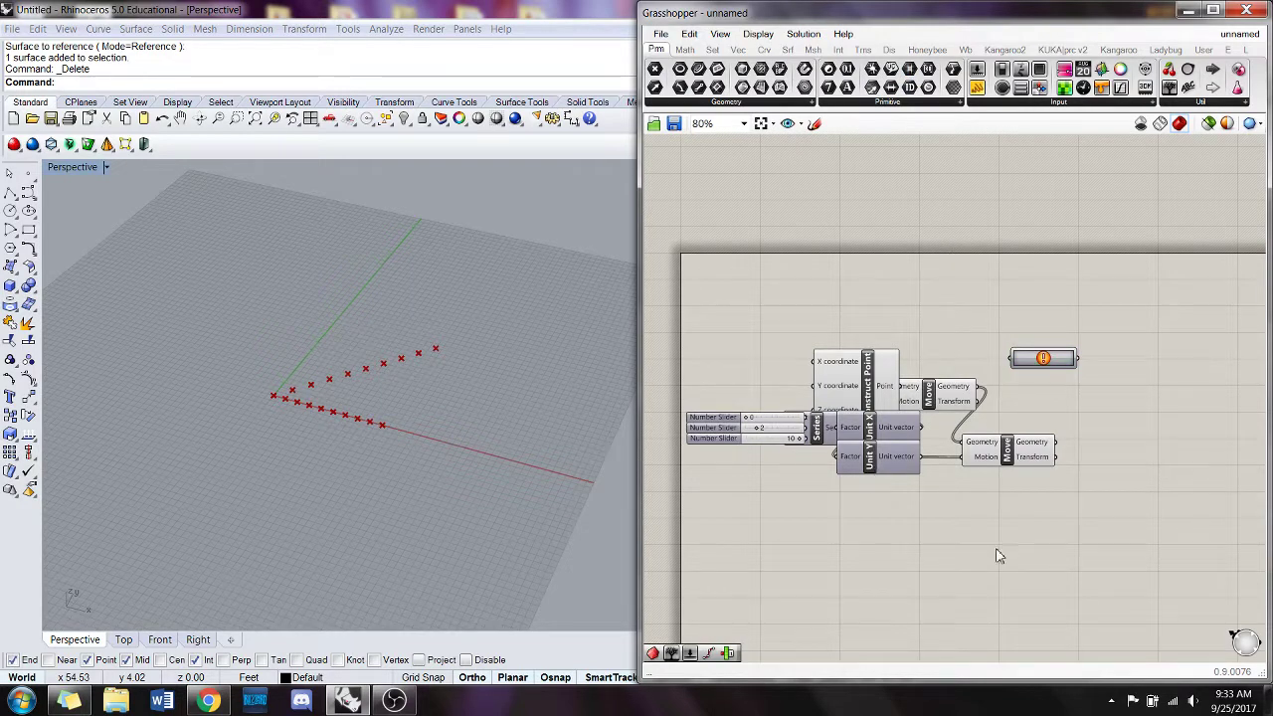
pyautogui.moveTo(1071, 529); pyautogui.dragTo(1031, 400)
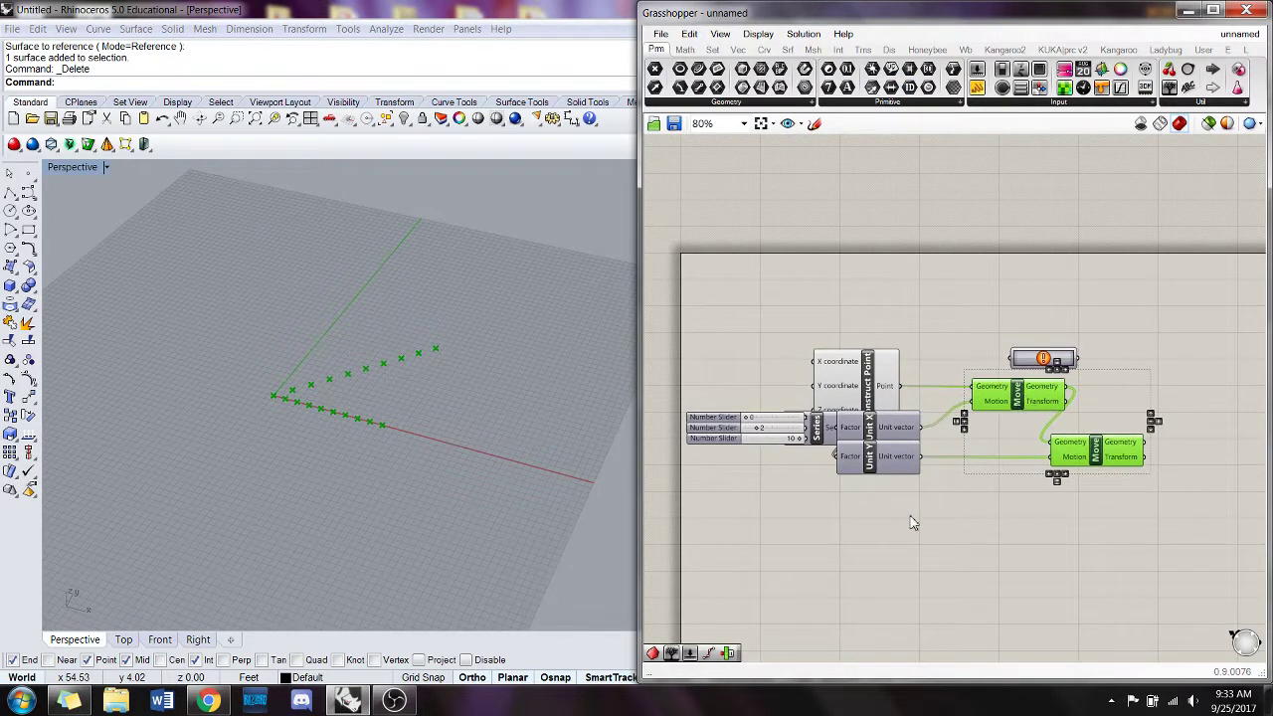
pyautogui.moveTo(913, 523); pyautogui.dragTo(808, 343)
pyautogui.moveTo(881, 388); pyautogui.dragTo(933, 388)
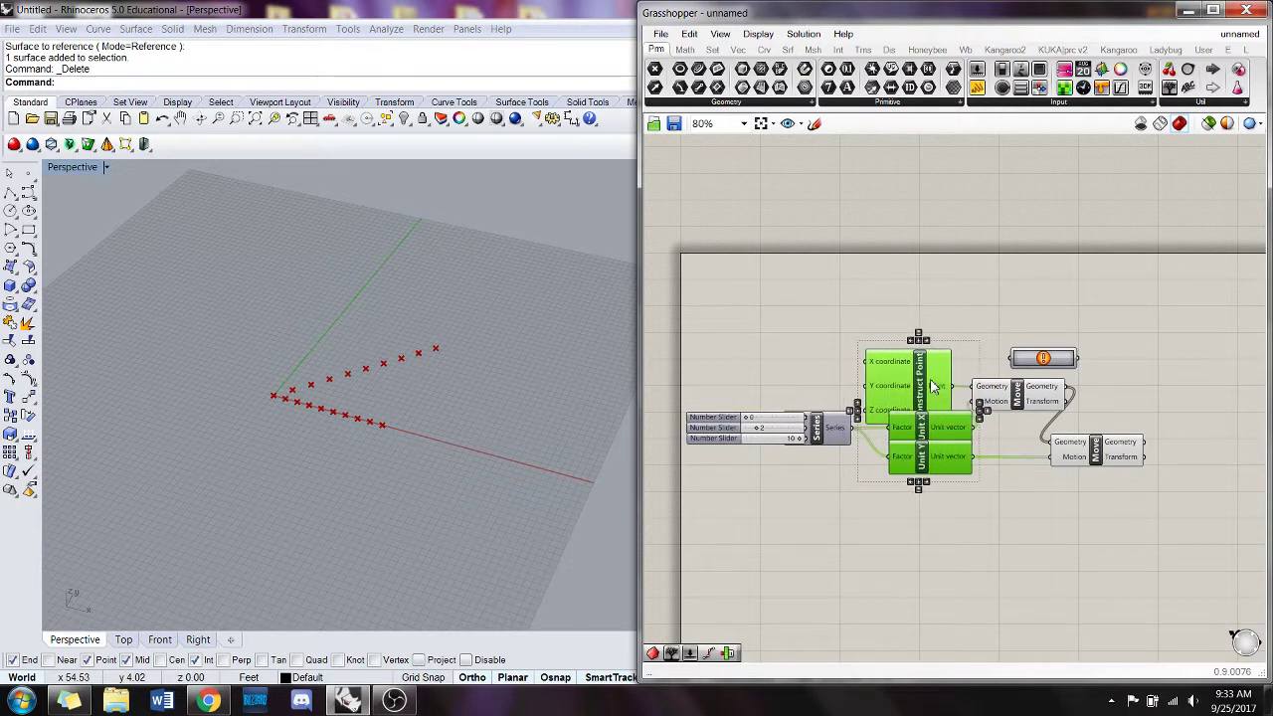
pyautogui.click(811, 535)
pyautogui.moveTo(753, 492); pyautogui.dragTo(714, 428)
pyautogui.click(830, 513)
pyautogui.moveTo(831, 512); pyautogui.dragTo(839, 459, button='right')
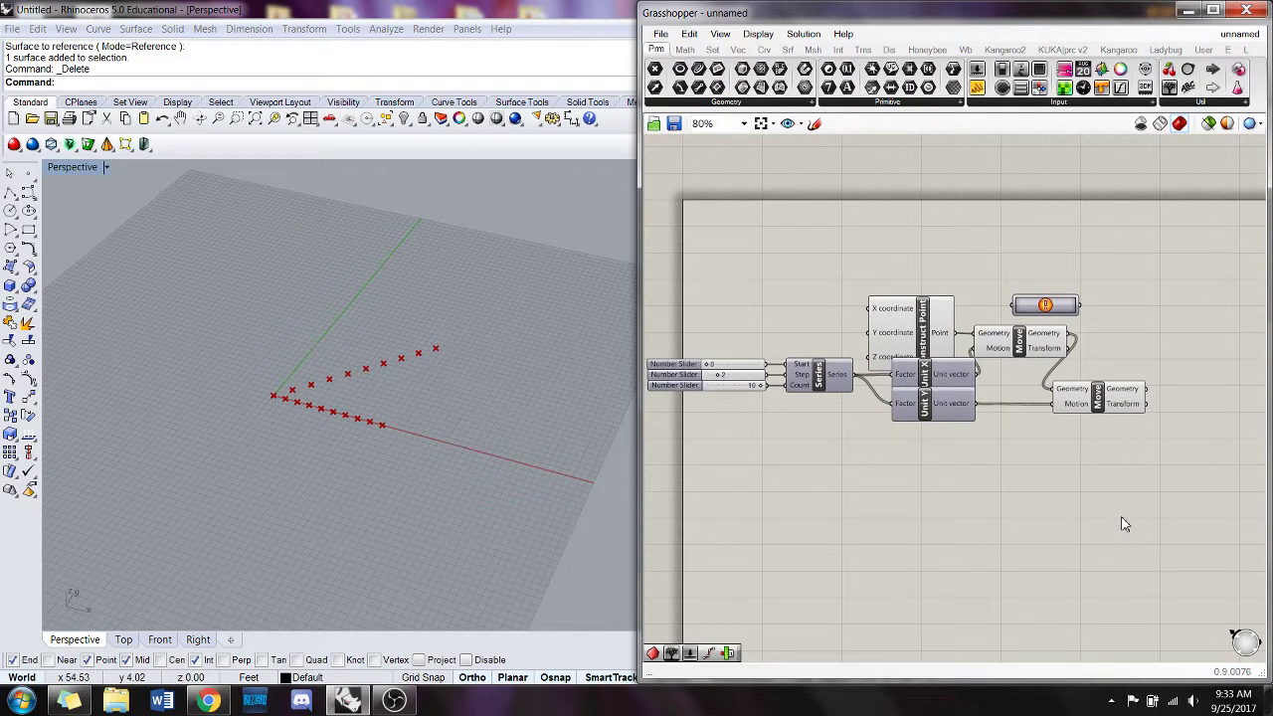
pyautogui.moveTo(927, 335); pyautogui.dragTo(889, 297)
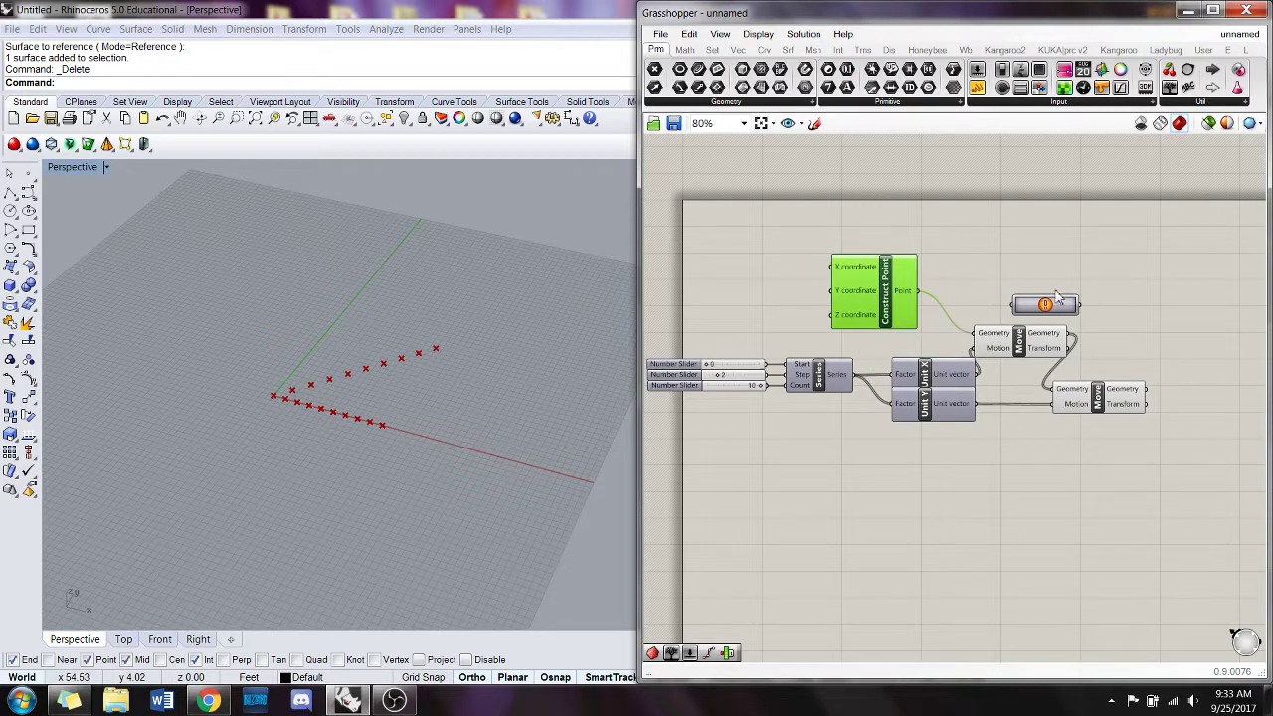
# - Position the Path Mapper beyond the first Move component and connect that Move's Geometry output to it
pyautogui.moveTo(1120, 322); pyautogui.dragTo(1090, 320, button='right')
pyautogui.moveTo(1012, 314); pyautogui.dragTo(1121, 342)
pyautogui.rightClick(1121, 342)
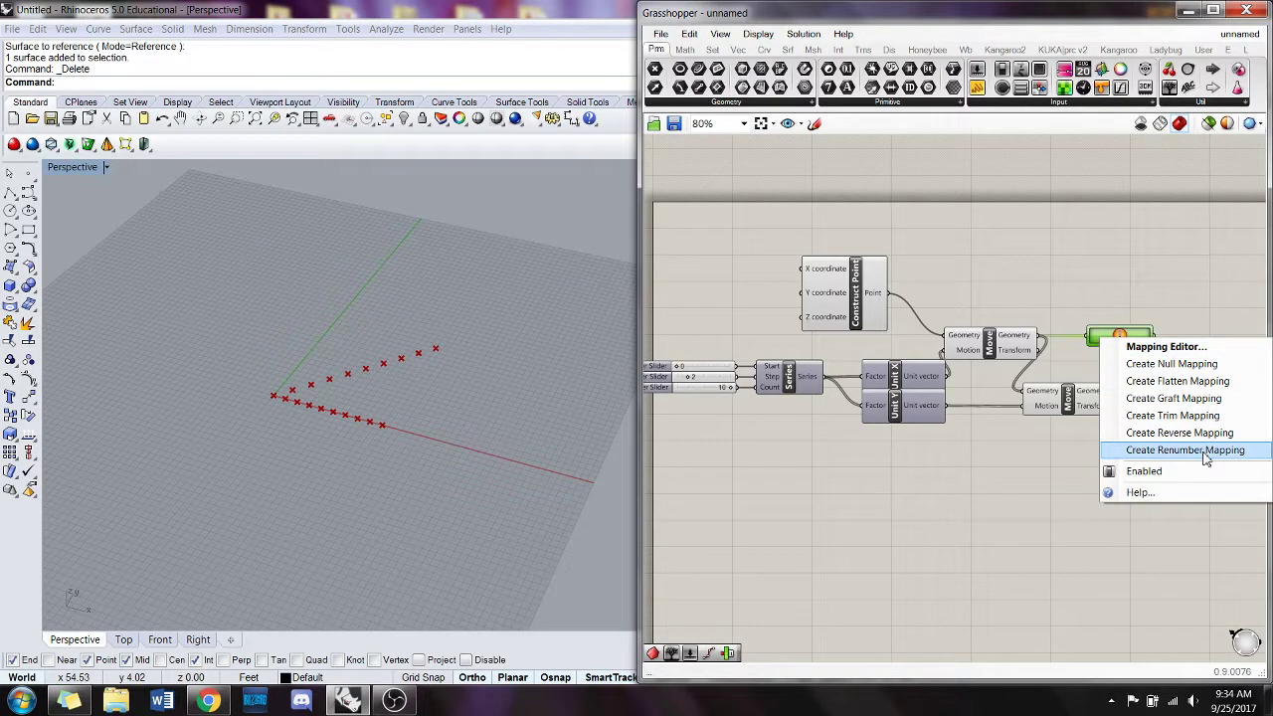
pyautogui.moveTo(1165, 315); pyautogui.dragTo(1091, 306, button='right')
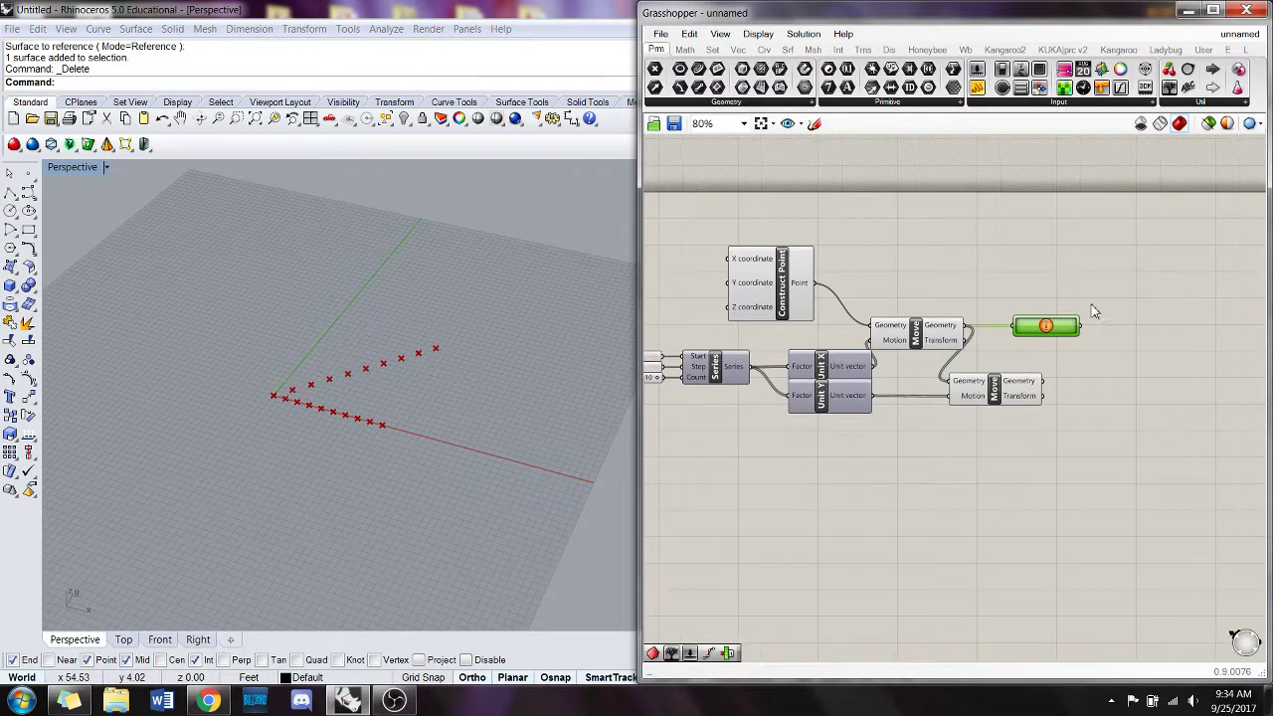
# - Create a graft mapping in the Path Mapper and connect its output to the second Move's Geometry input, moving that Move farther along
pyautogui.rightClick(1047, 326)
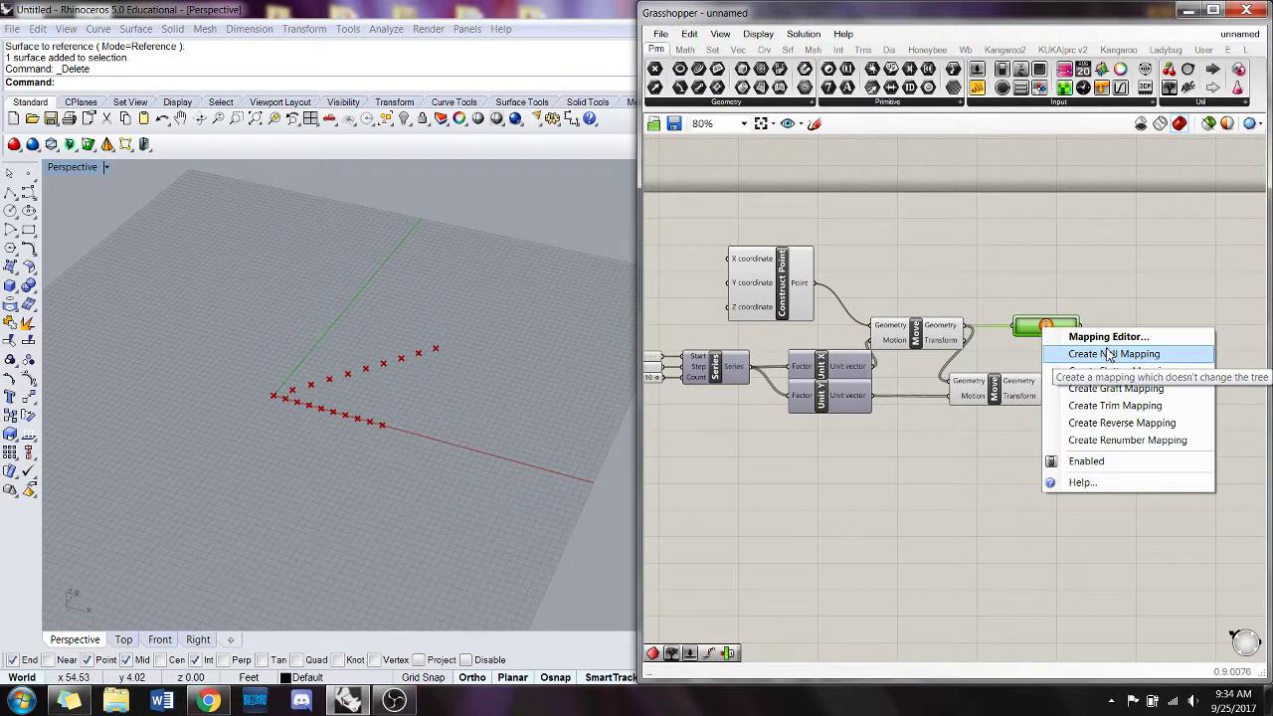
pyautogui.click(1172, 390)
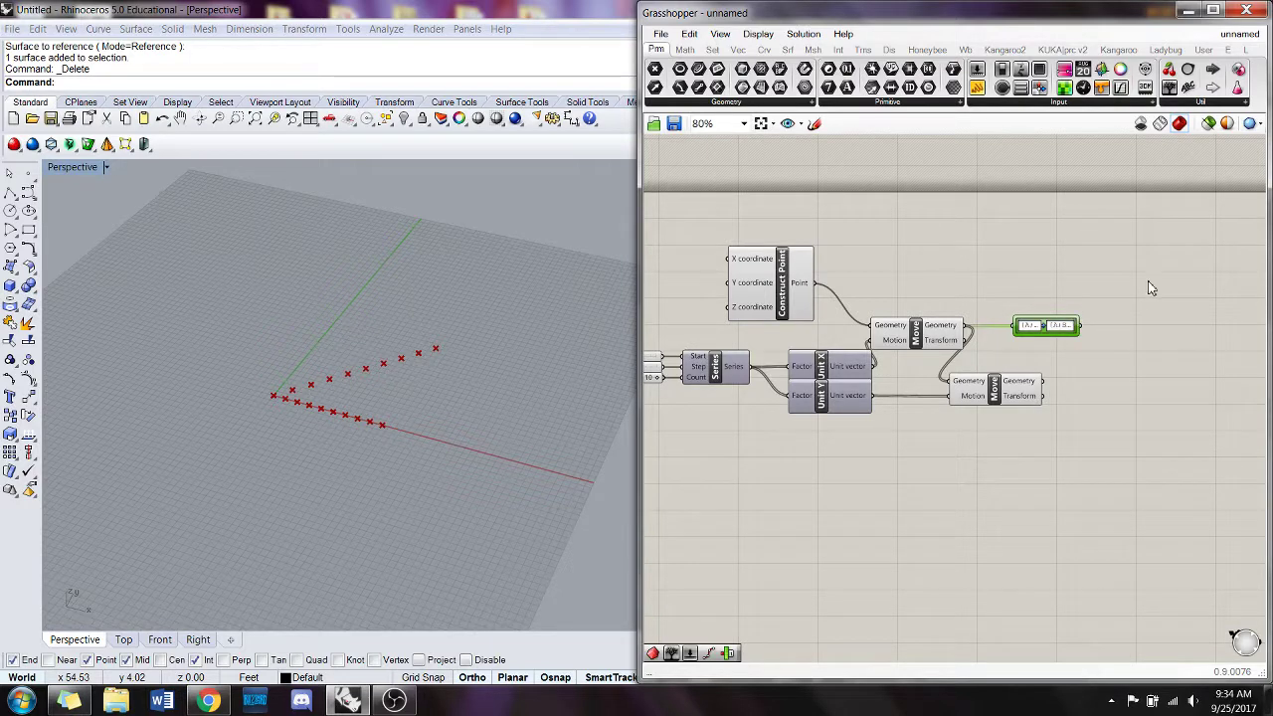
pyautogui.moveTo(992, 391); pyautogui.dragTo(1106, 391)
pyautogui.moveTo(1081, 325); pyautogui.dragTo(1062, 381)
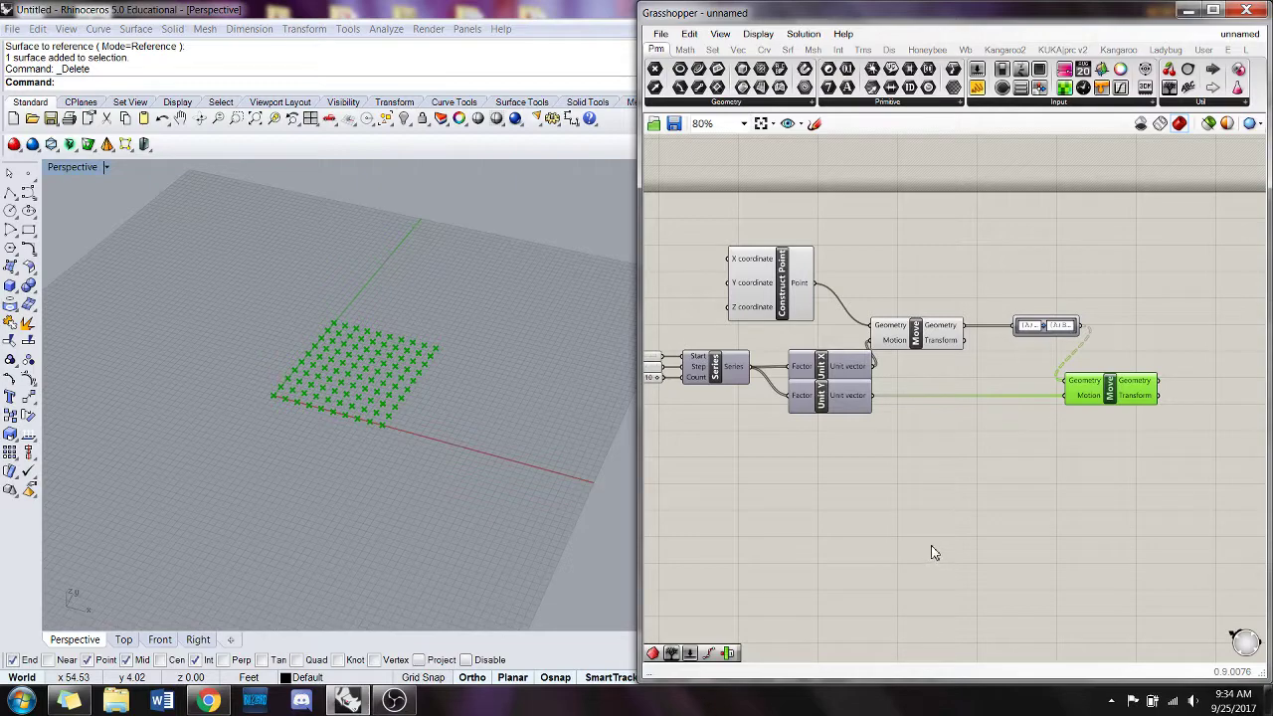
# - Review the graft mapping's source and target expressions, and try a flatten mapping in the Path Mapper to review its expressions too
pyautogui.doubleClick(1045, 325)
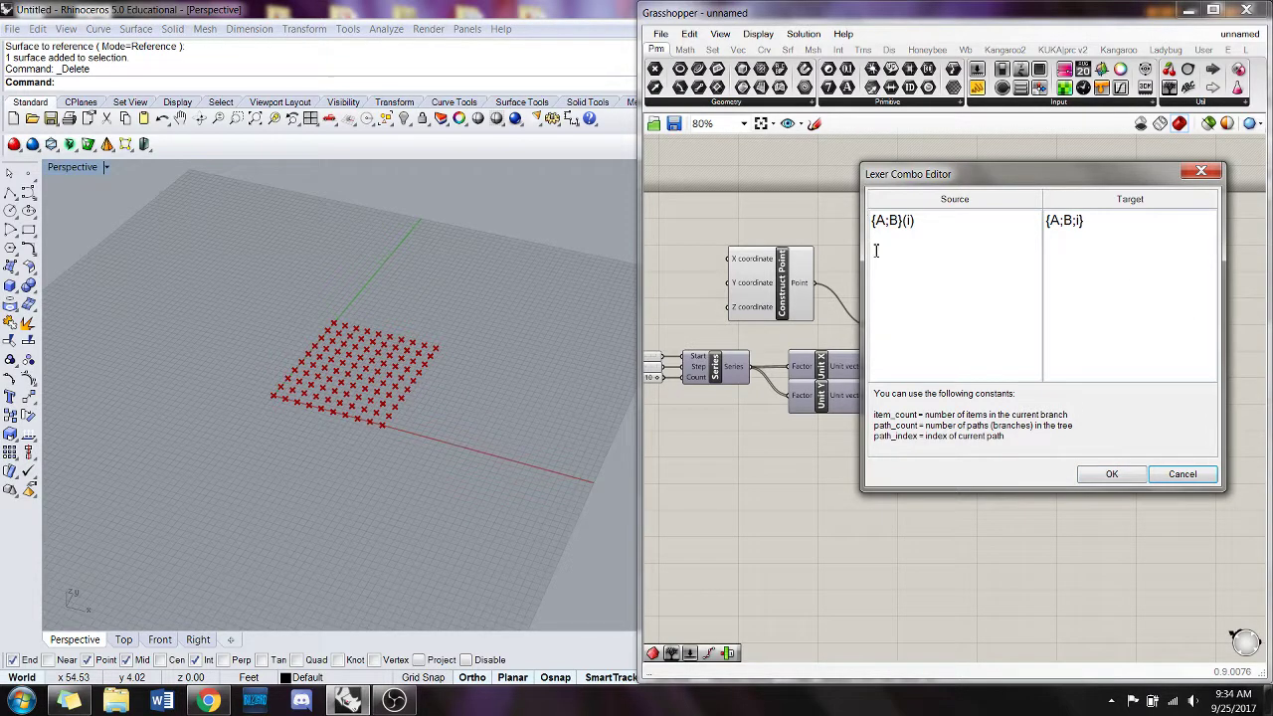
pyautogui.click(1112, 474)
pyautogui.rightClick(1052, 320)
pyautogui.click(1072, 348)
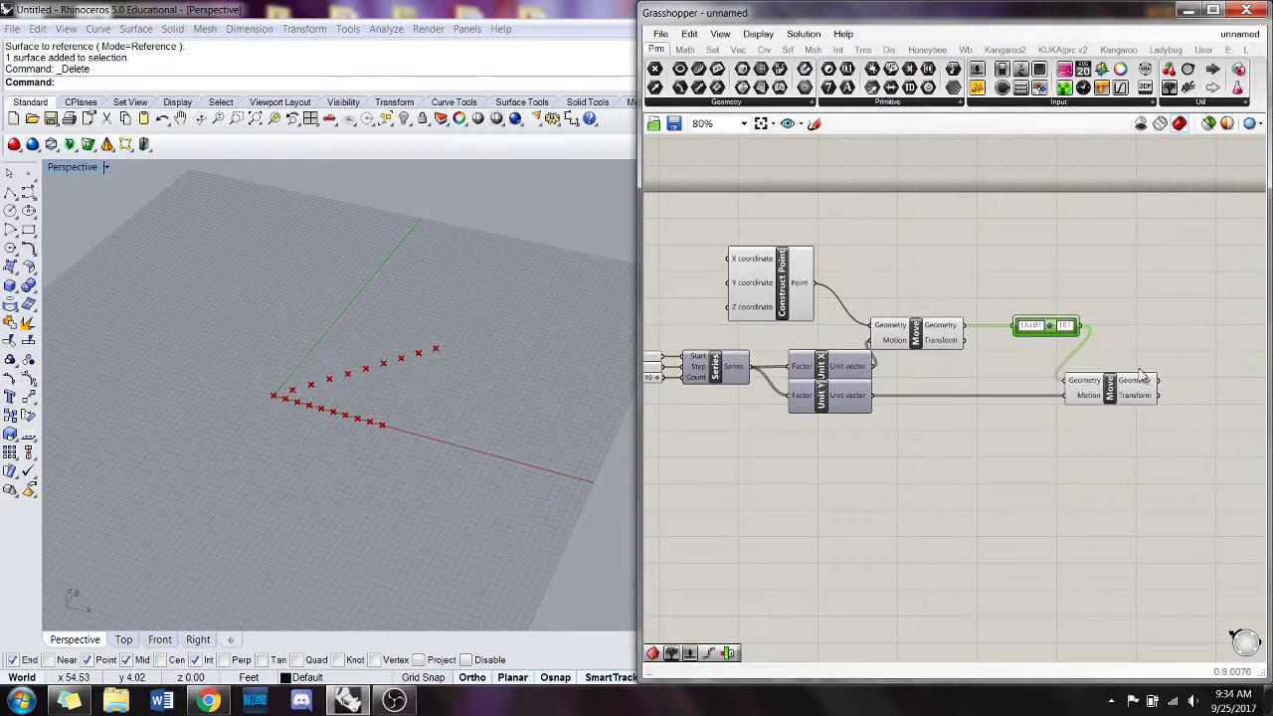
pyautogui.doubleClick(1047, 332)
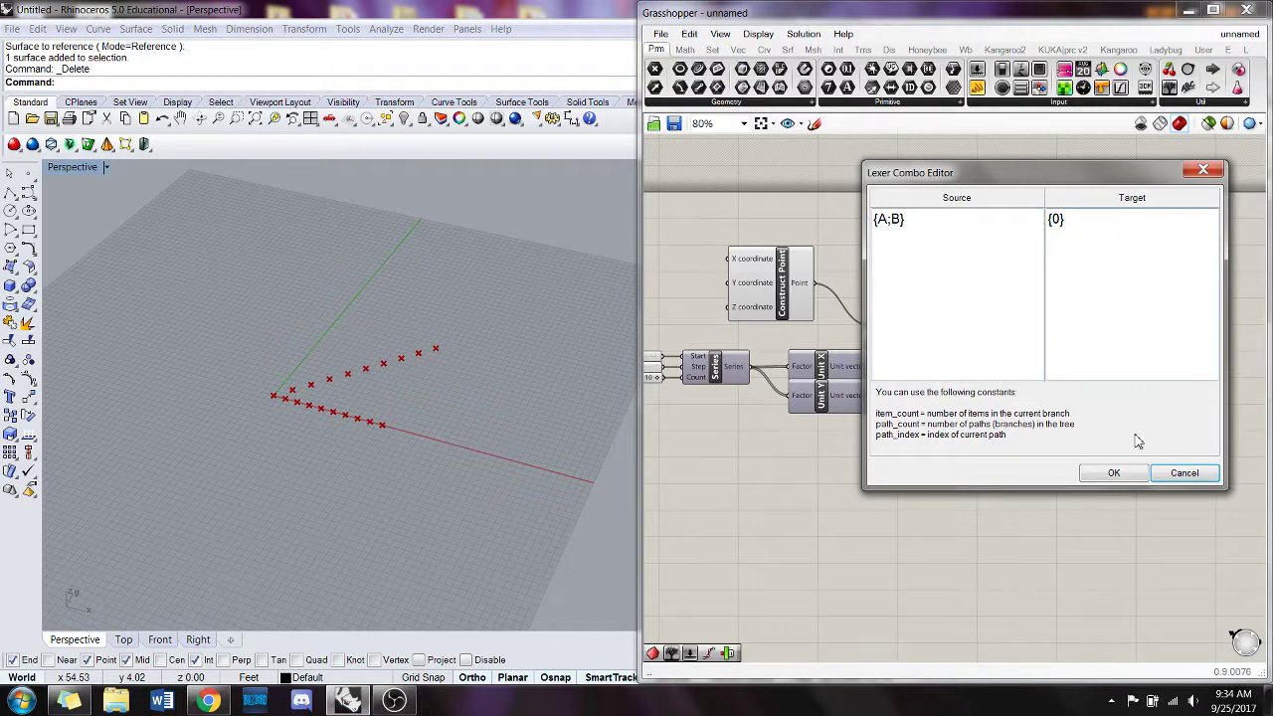
pyautogui.click(1114, 474)
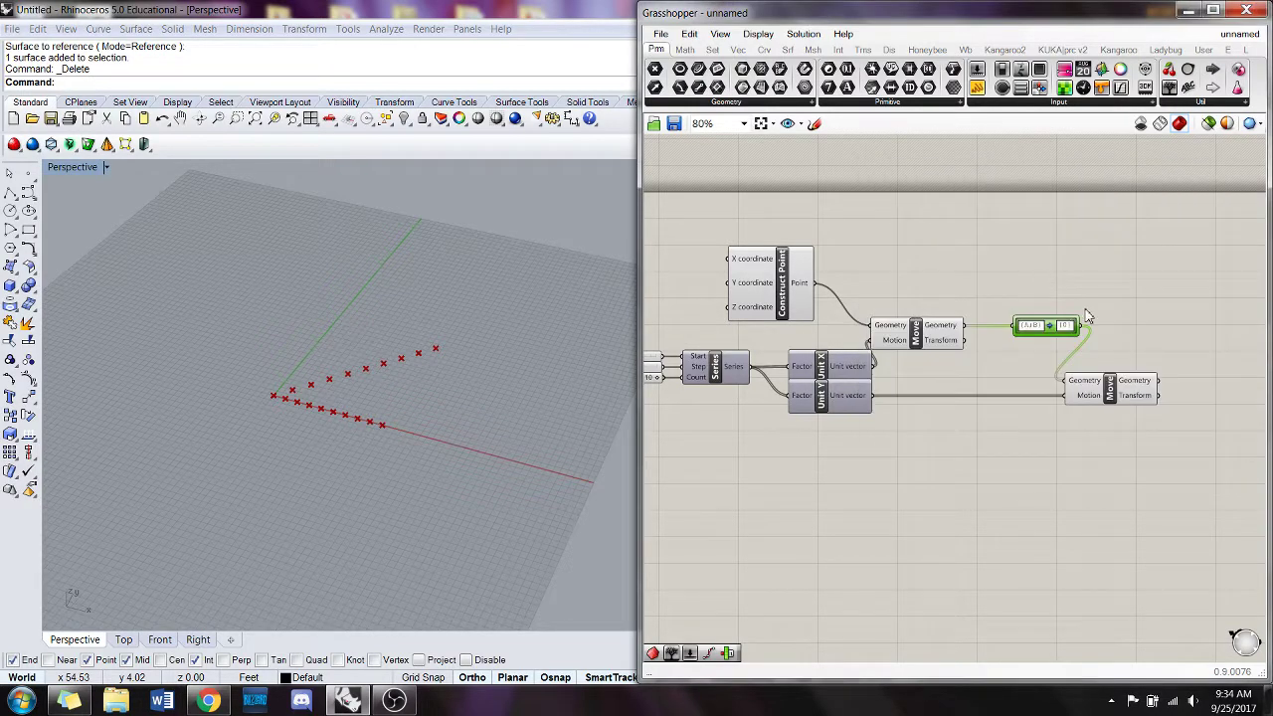
# - Shift the Path Mapper slightly closer to the first Move component and create a graft mapping in it
pyautogui.moveTo(1049, 326); pyautogui.dragTo(1026, 327)
pyautogui.rightClick(1029, 328)
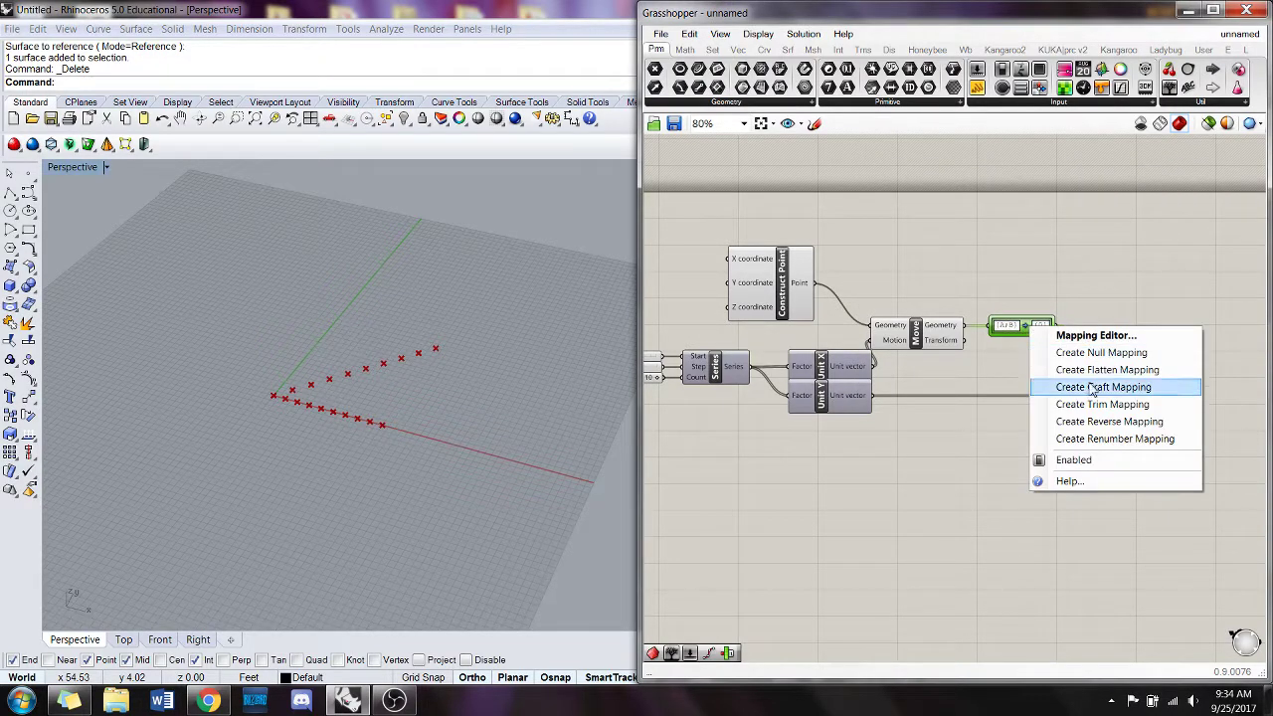
pyautogui.click(1114, 388)
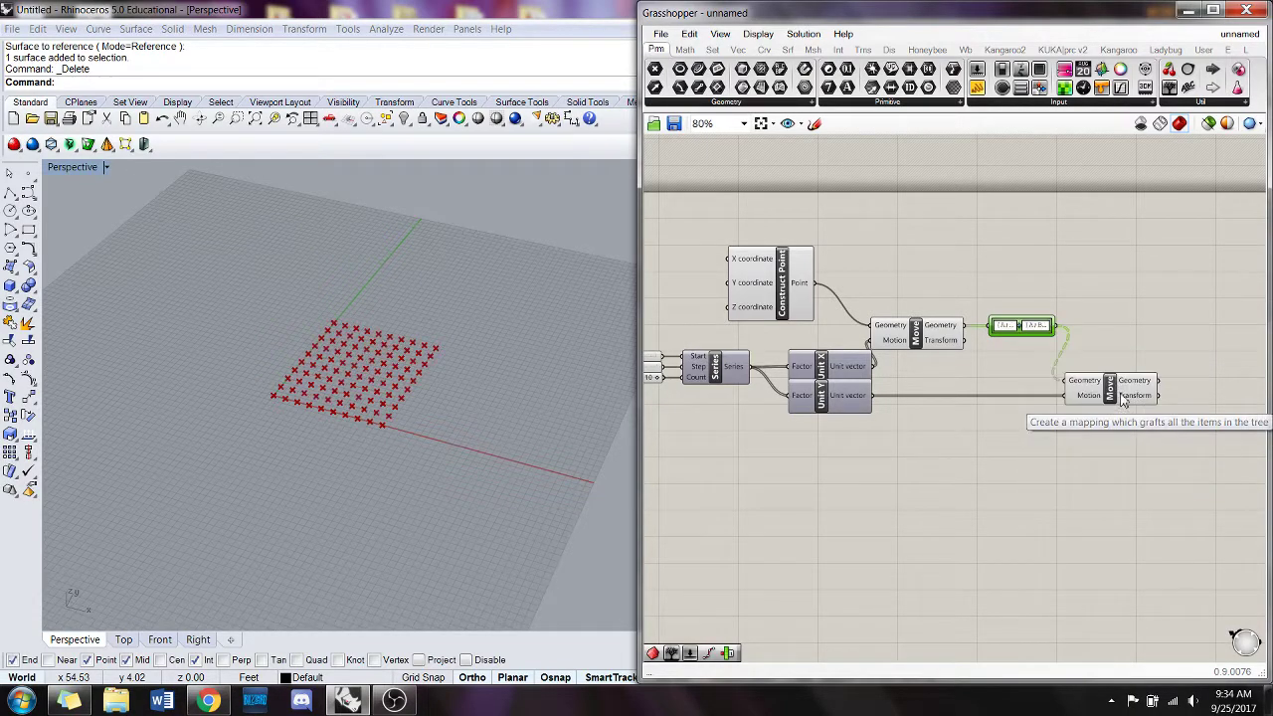
# - Group all the components of the point grid definition together
pyautogui.moveTo(1029, 448); pyautogui.dragTo(1032, 432, button='right')
pyautogui.scroll(-3, 1042, 428)
pyautogui.moveTo(1118, 455); pyautogui.dragTo(777, 314)
pyautogui.hotkey('ctrl', 'g')
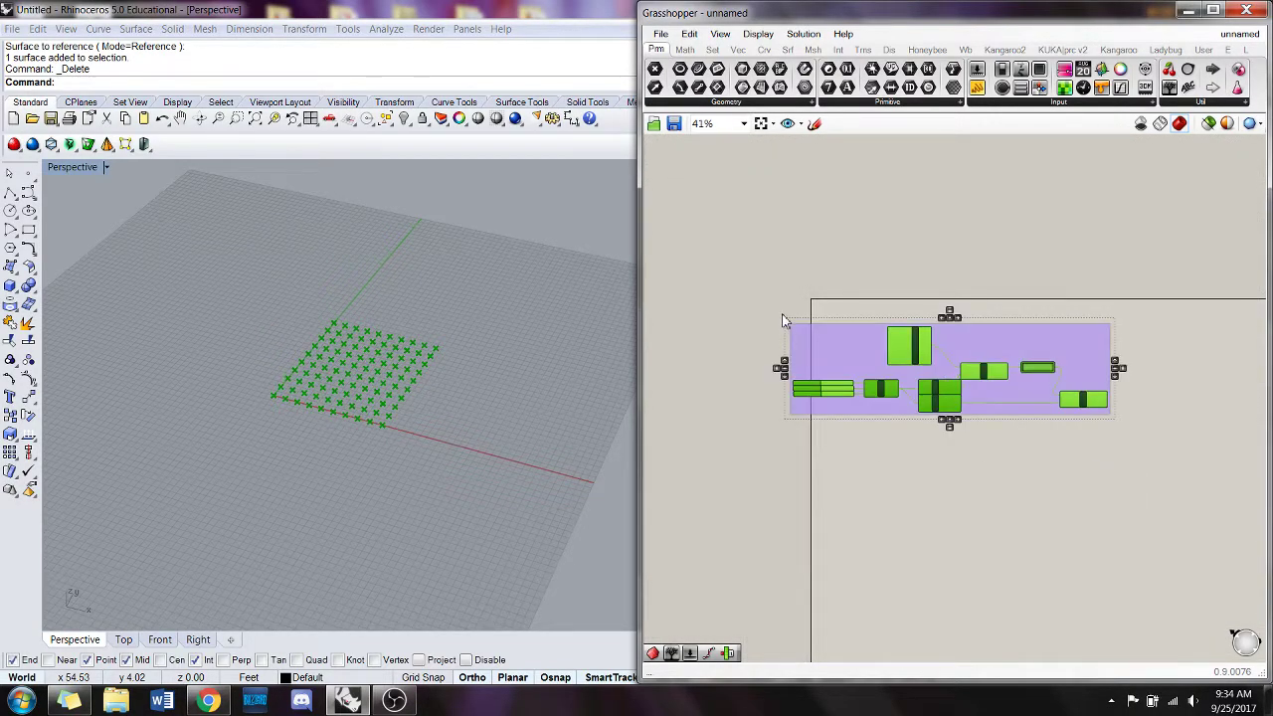
pyautogui.click(866, 484)
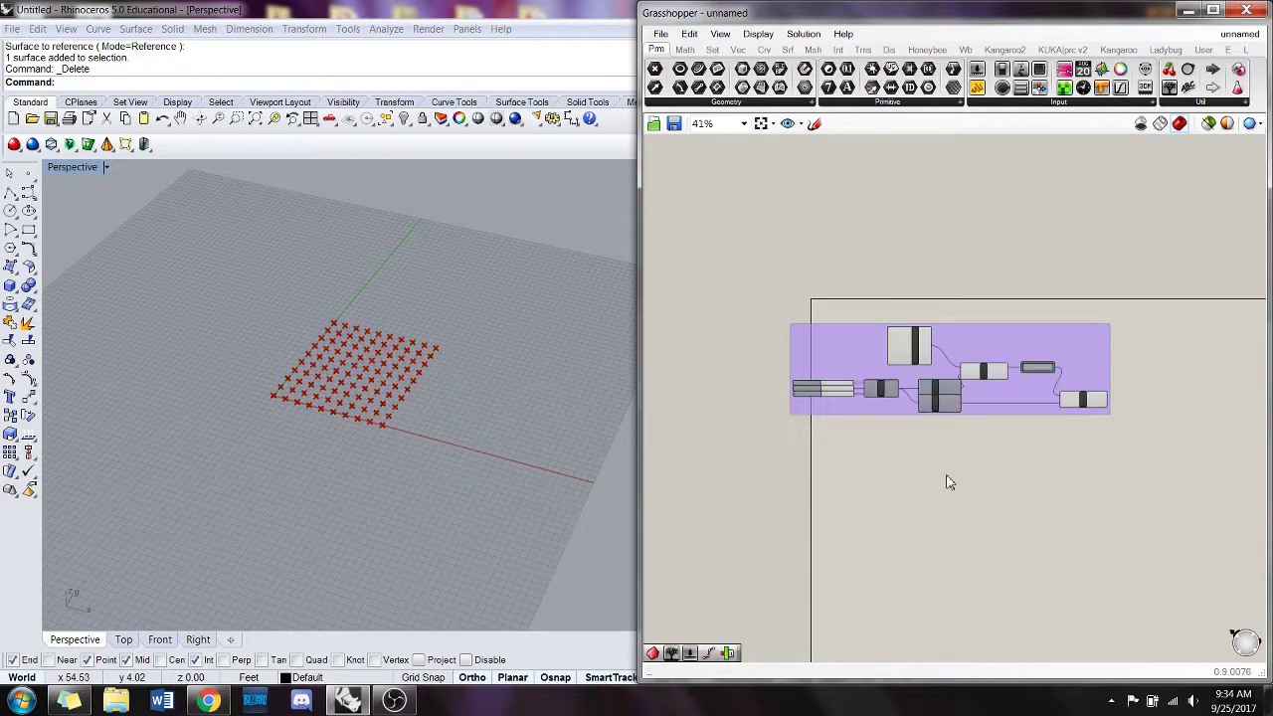
pyautogui.scroll(2, 946, 341)
pyautogui.click(1056, 394)
pyautogui.scroll(2, 1056, 393)
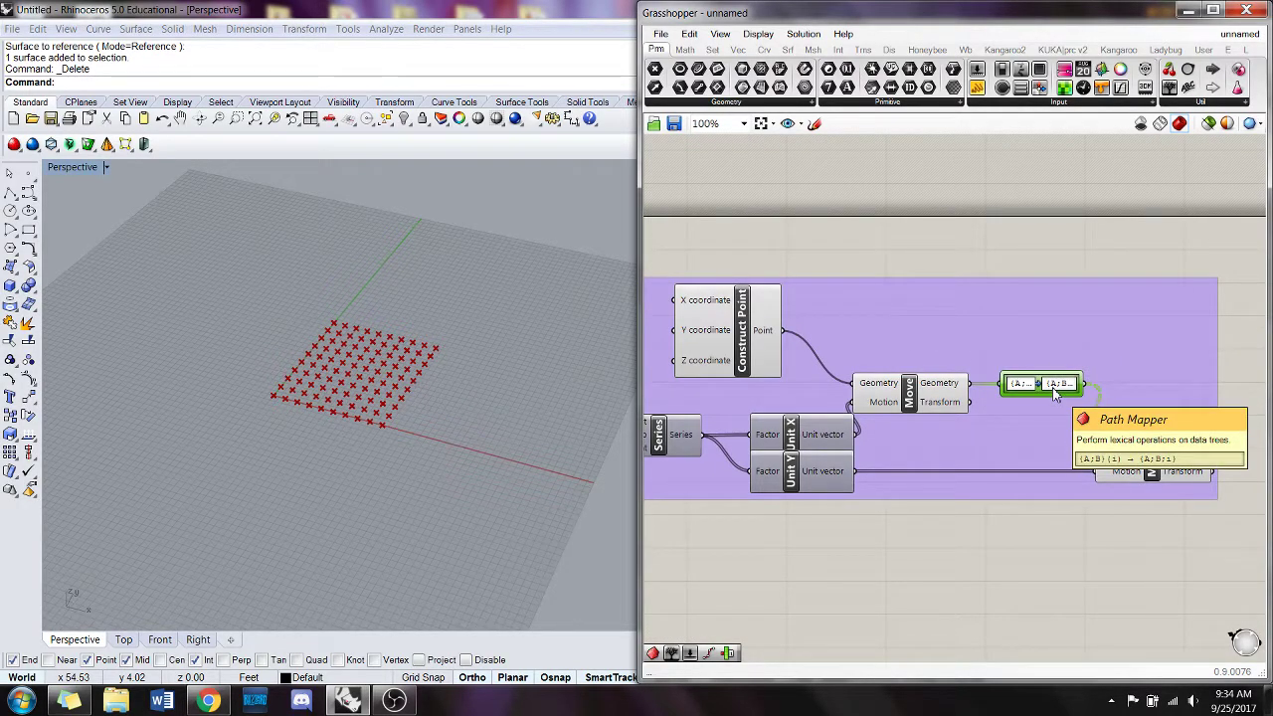
pyautogui.rightClick(1038, 250)
pyautogui.click(1021, 250)
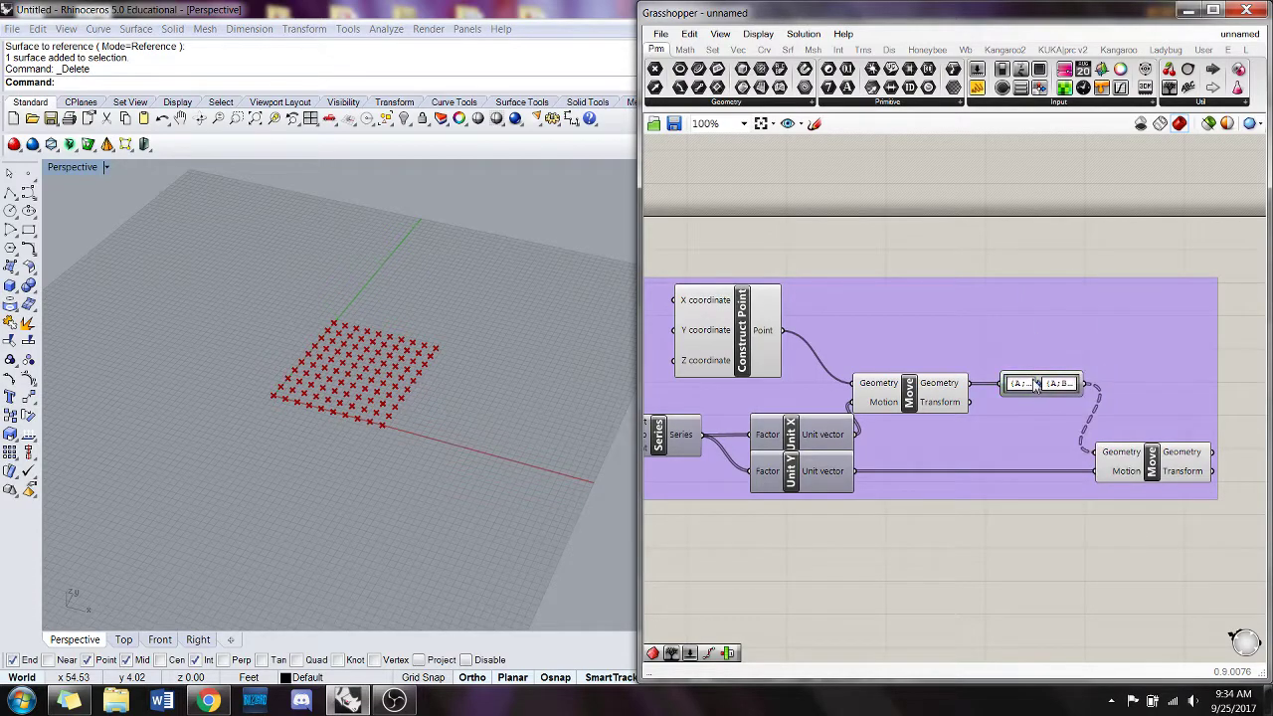
# - Turn off the preview of all the components in the grouped point grid definition
pyautogui.click(1037, 385)
pyautogui.scroll(-1, 1072, 502)
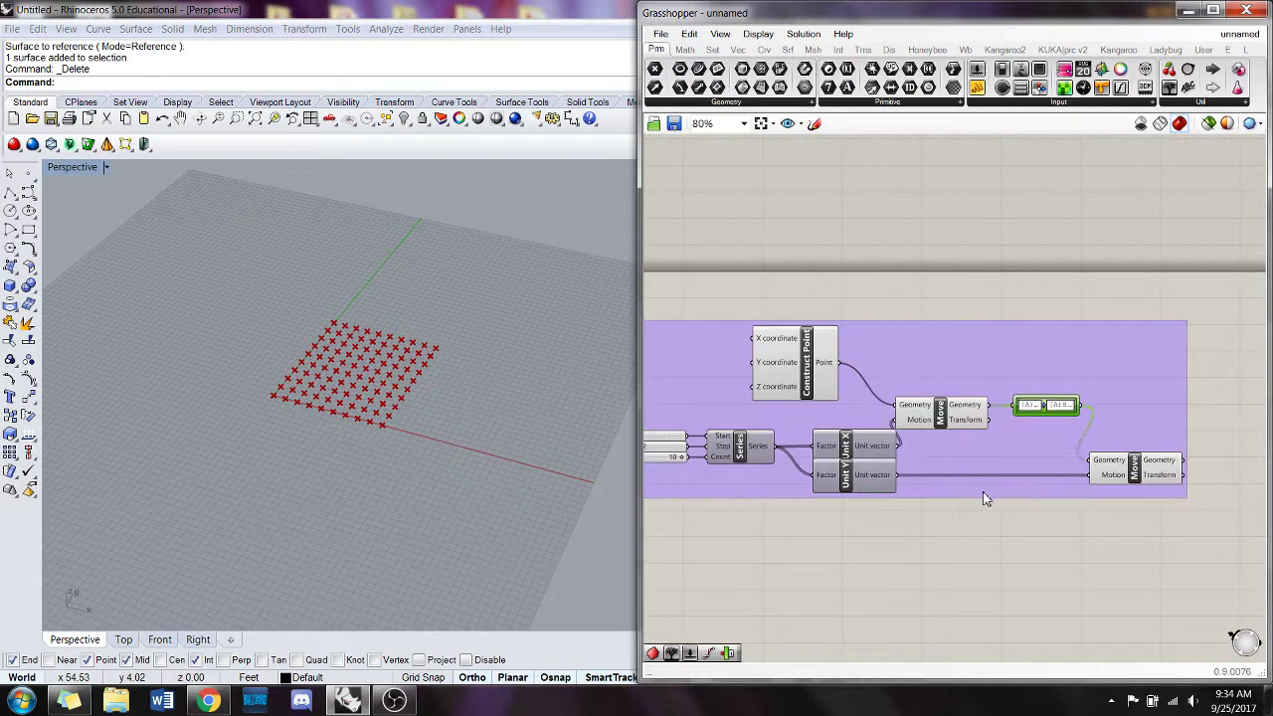
pyautogui.scroll(-1, 1074, 478)
pyautogui.moveTo(1046, 426); pyautogui.dragTo(1096, 428)
pyautogui.click(1128, 485)
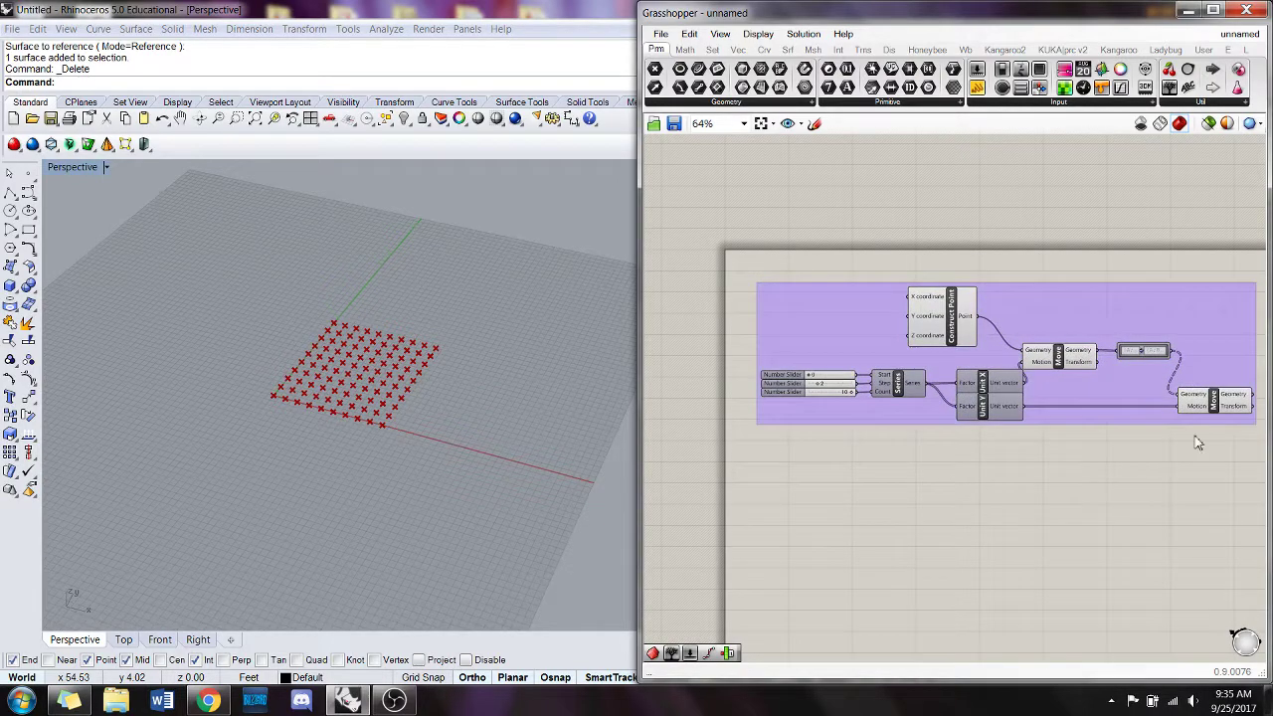
pyautogui.moveTo(1245, 500); pyautogui.dragTo(862, 256)
pyautogui.rightClick(943, 260)
pyautogui.click(995, 288)
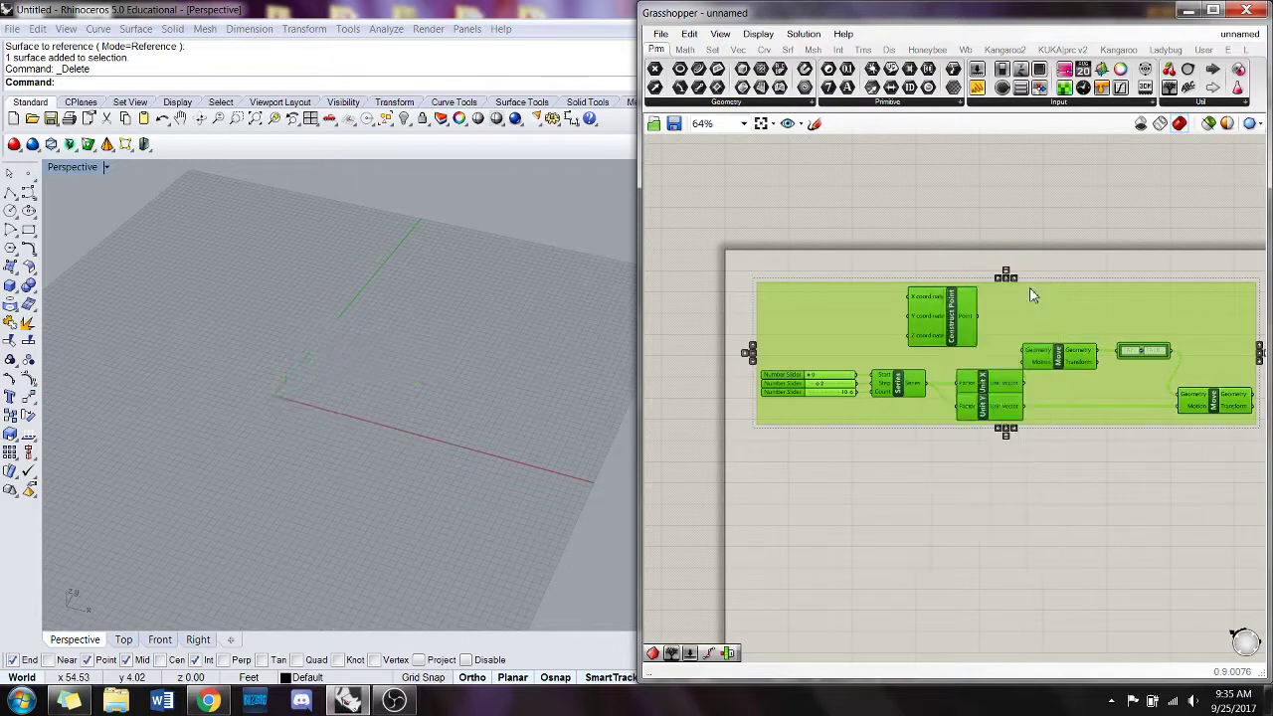
pyautogui.click(1024, 498)
pyautogui.moveTo(1024, 497); pyautogui.dragTo(958, 286, button='right')
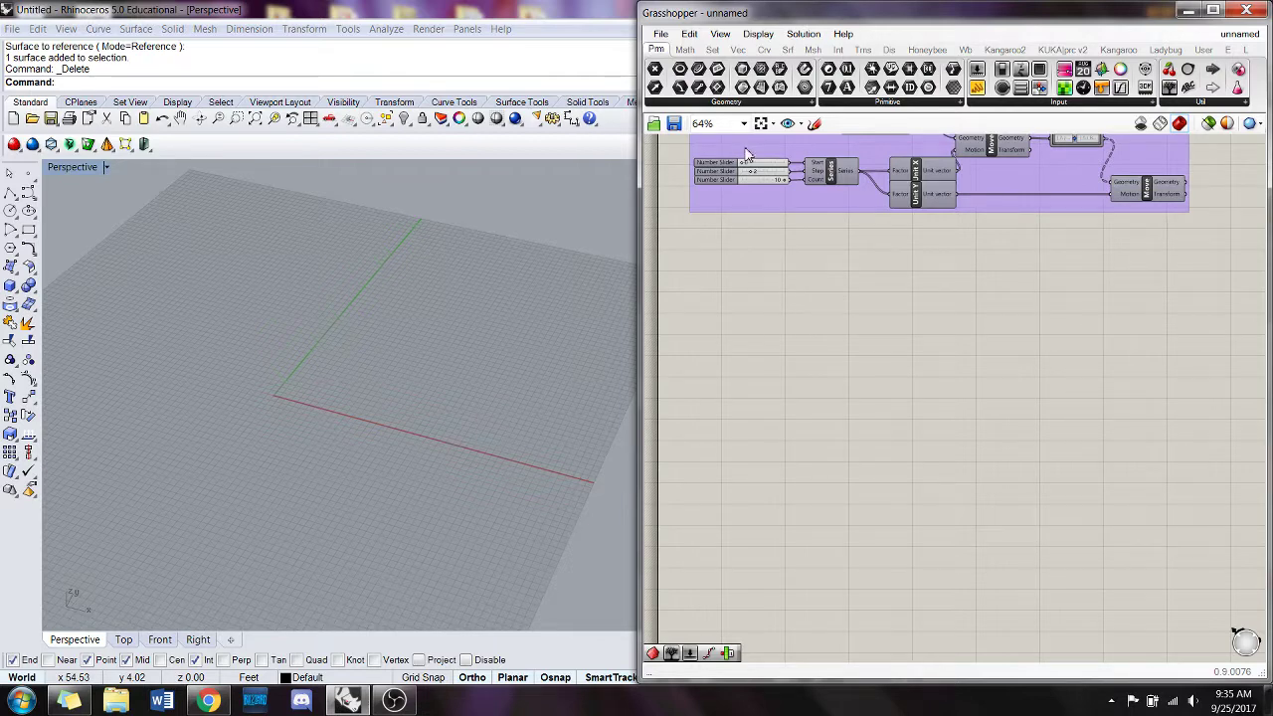
pyautogui.moveTo(867, 221); pyautogui.dragTo(858, 330, button='right')
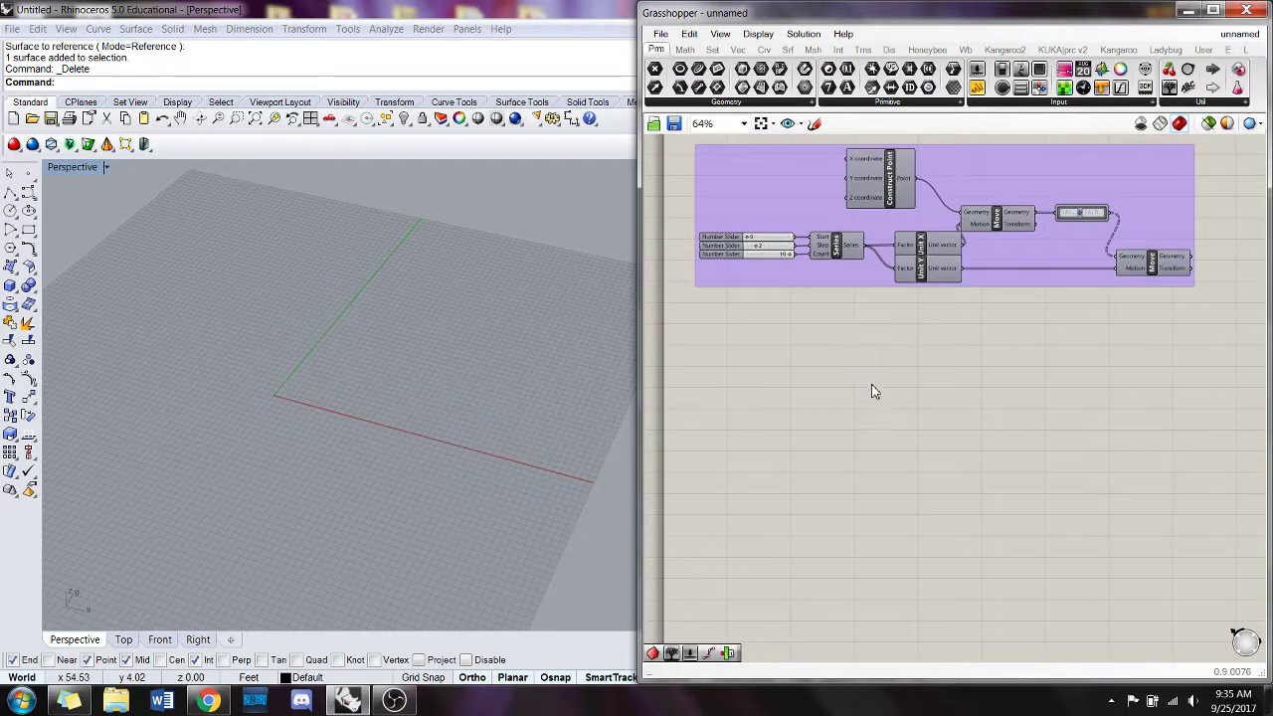
pyautogui.scroll(-2, 871, 398)
pyautogui.scroll(2, 872, 399)
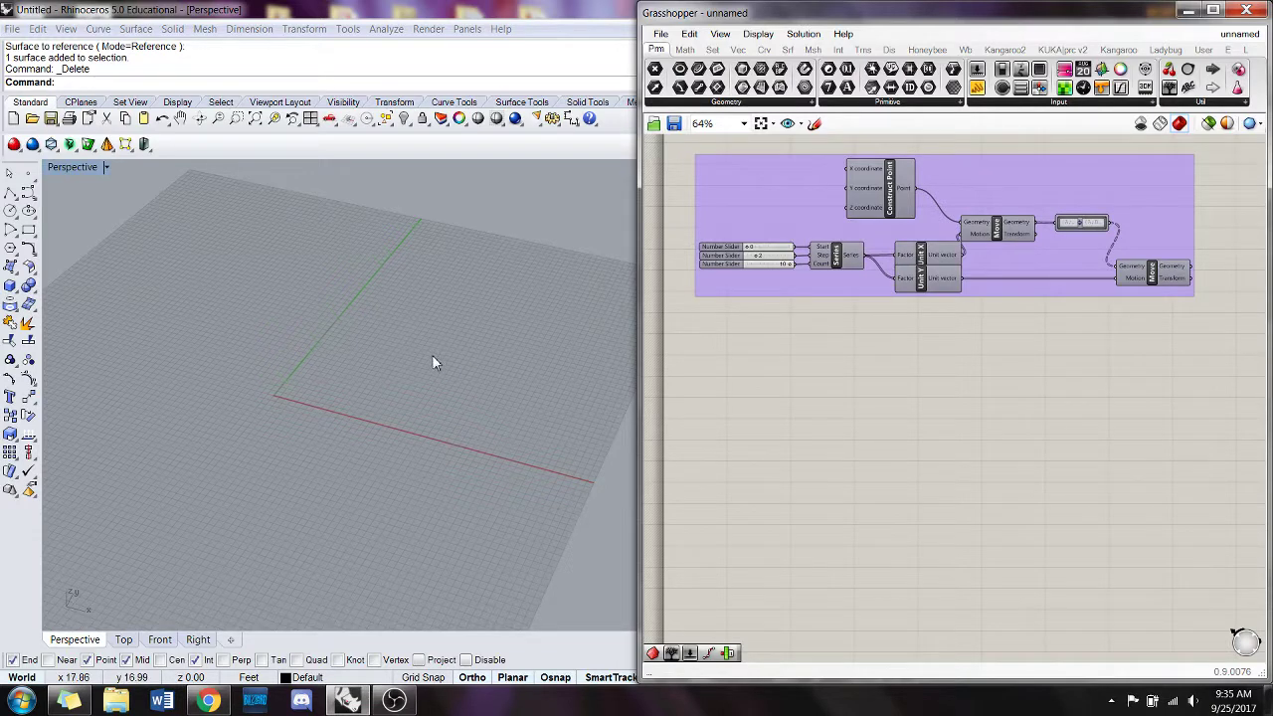
pyautogui.moveTo(444, 295); pyautogui.dragTo(436, 296, button='right')
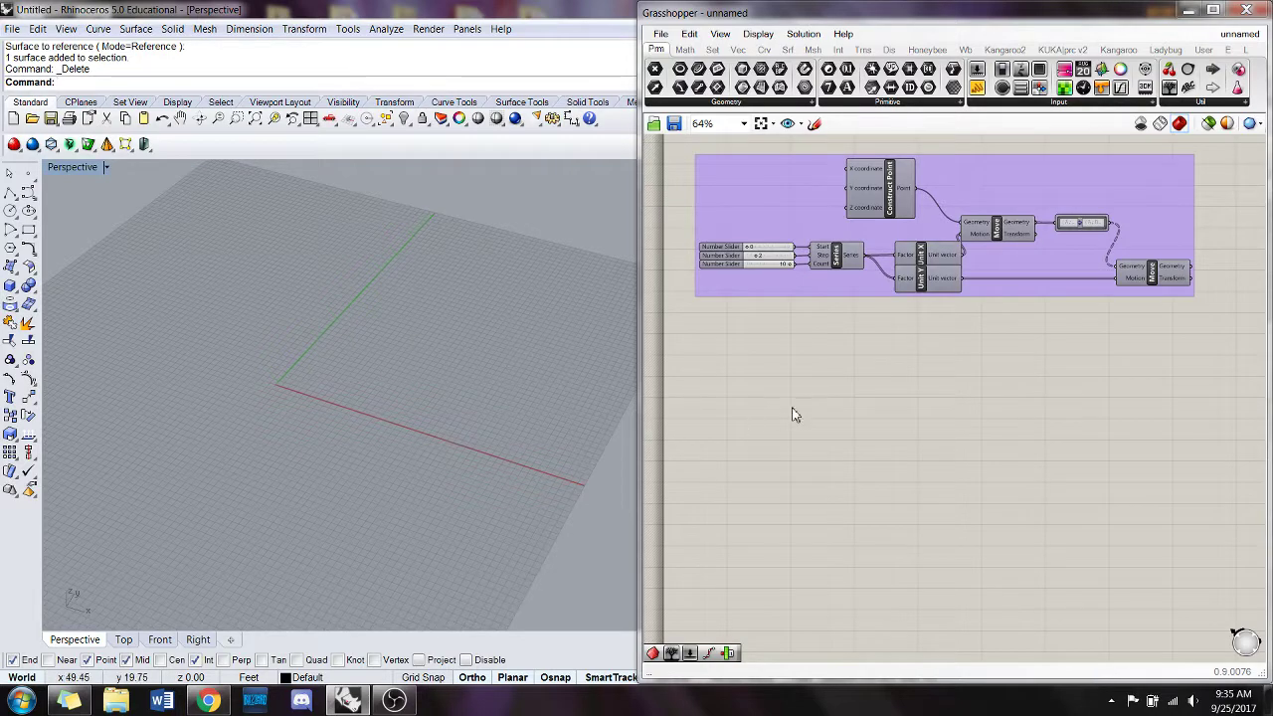
pyautogui.moveTo(800, 407); pyautogui.dragTo(806, 414, button='right')
pyautogui.moveTo(595, 333); pyautogui.dragTo(542, 323, button='right')
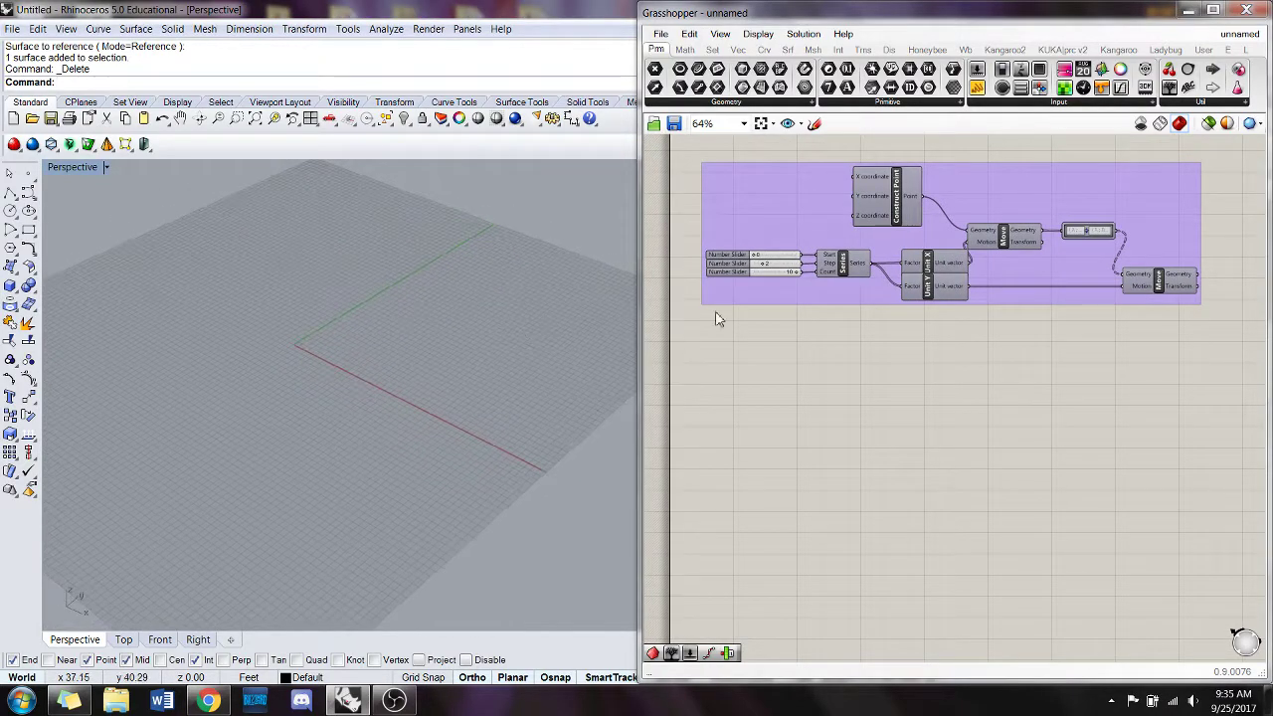
pyautogui.moveTo(797, 329); pyautogui.dragTo(814, 351, button='right')
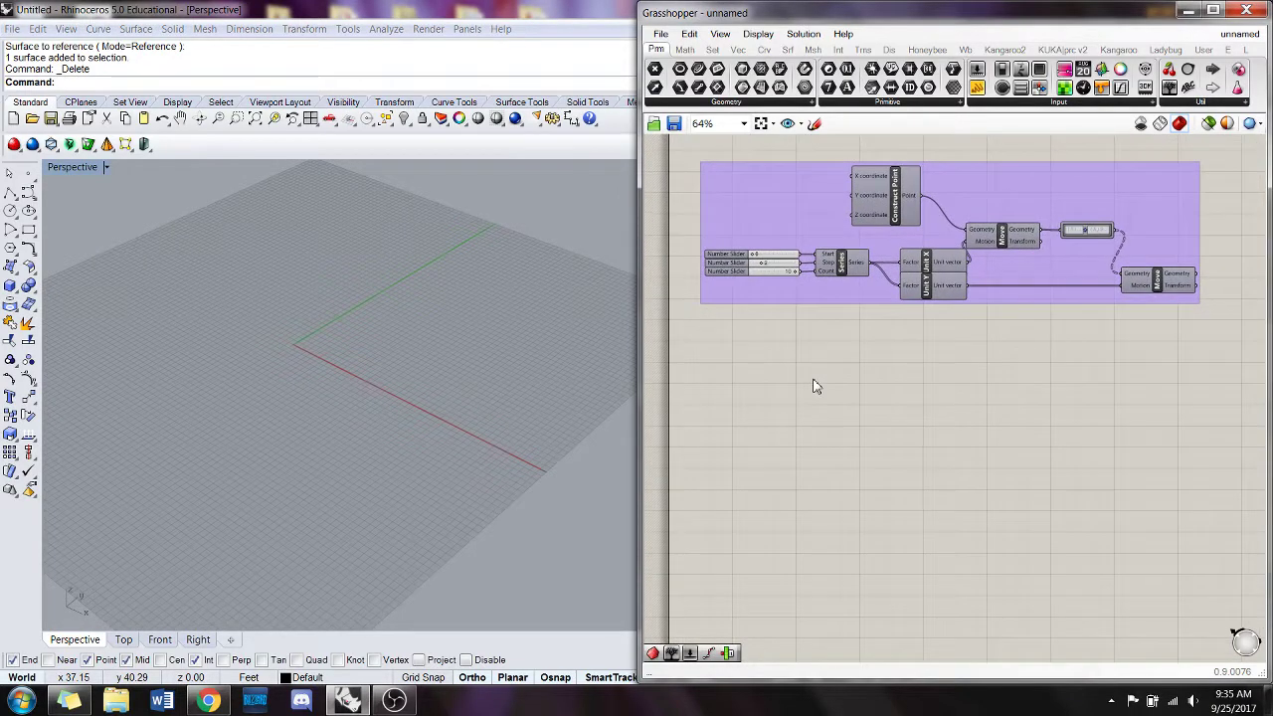
# - Add a Square grid component on the empty canvas below the grouped point grid definition
pyautogui.doubleClick(814, 381)
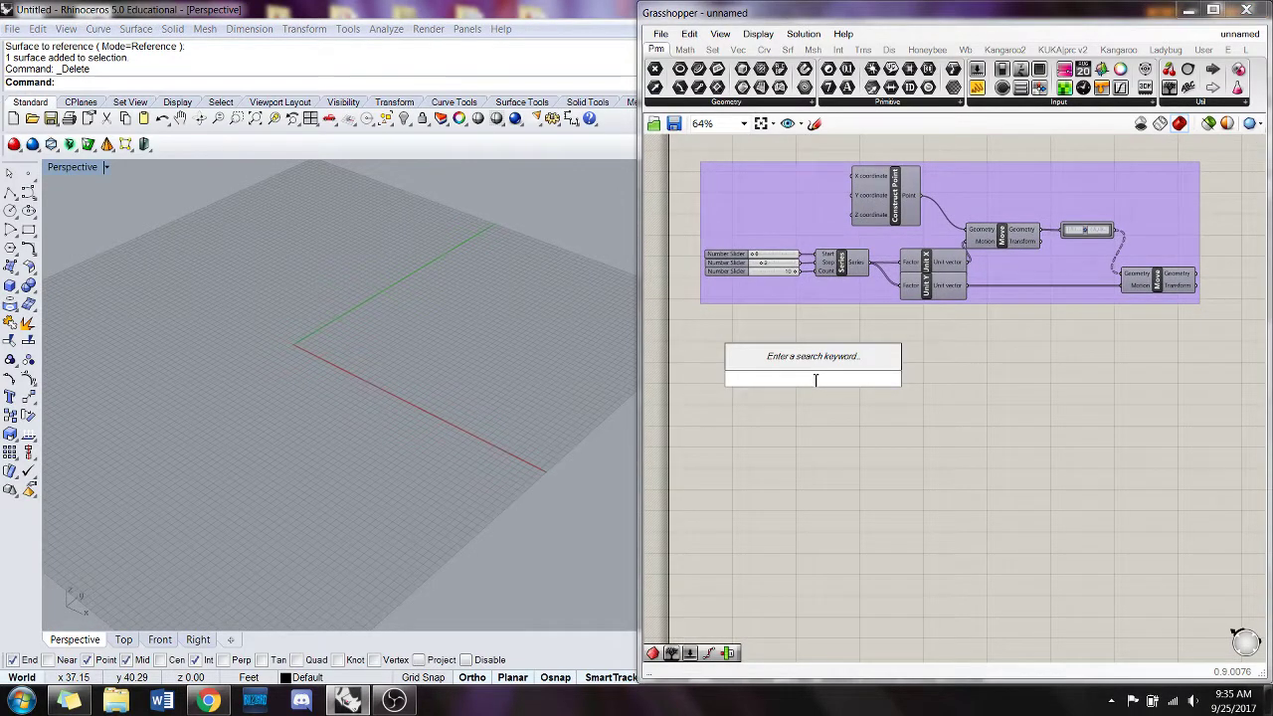
pyautogui.write('square')
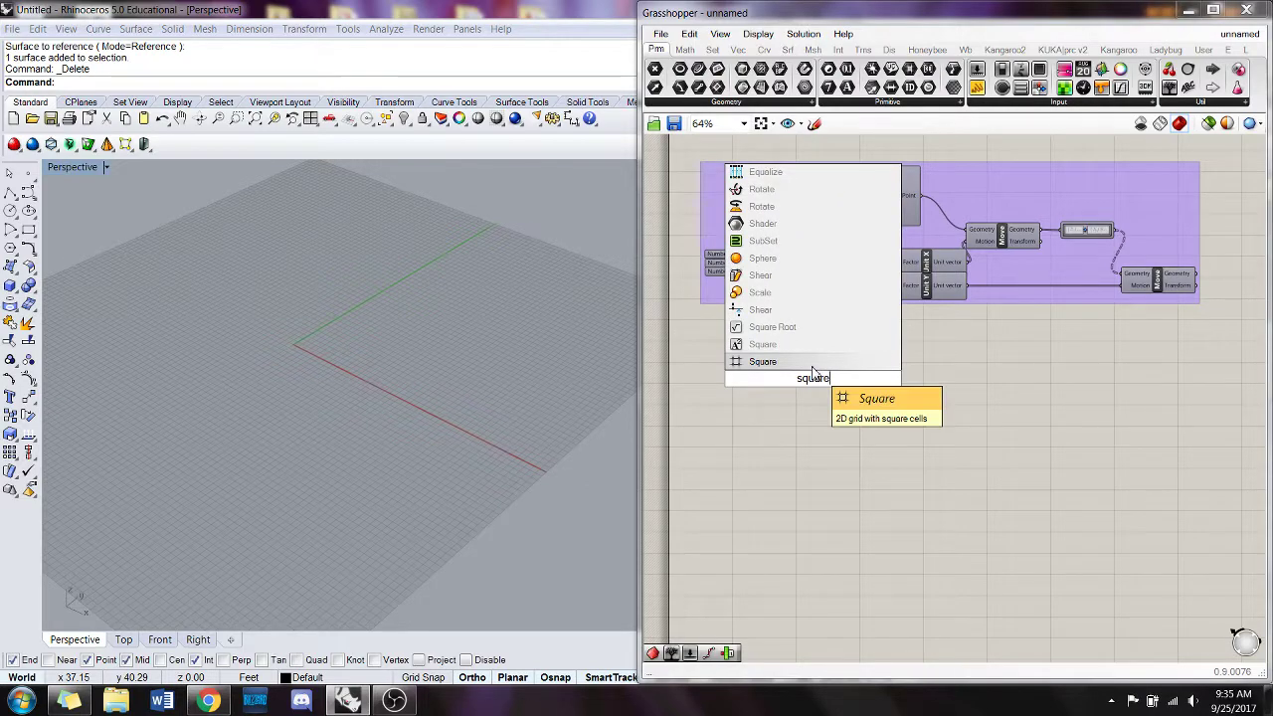
pyautogui.press('Return')
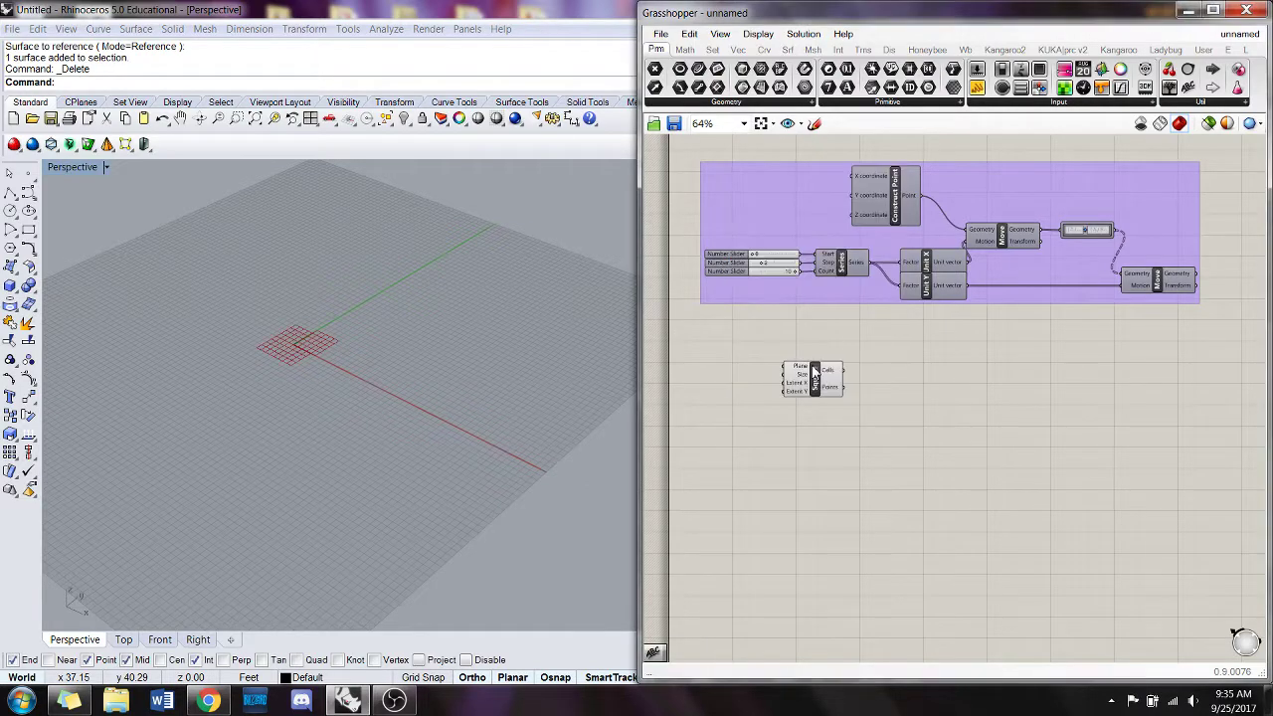
pyautogui.scroll(3, 817, 380)
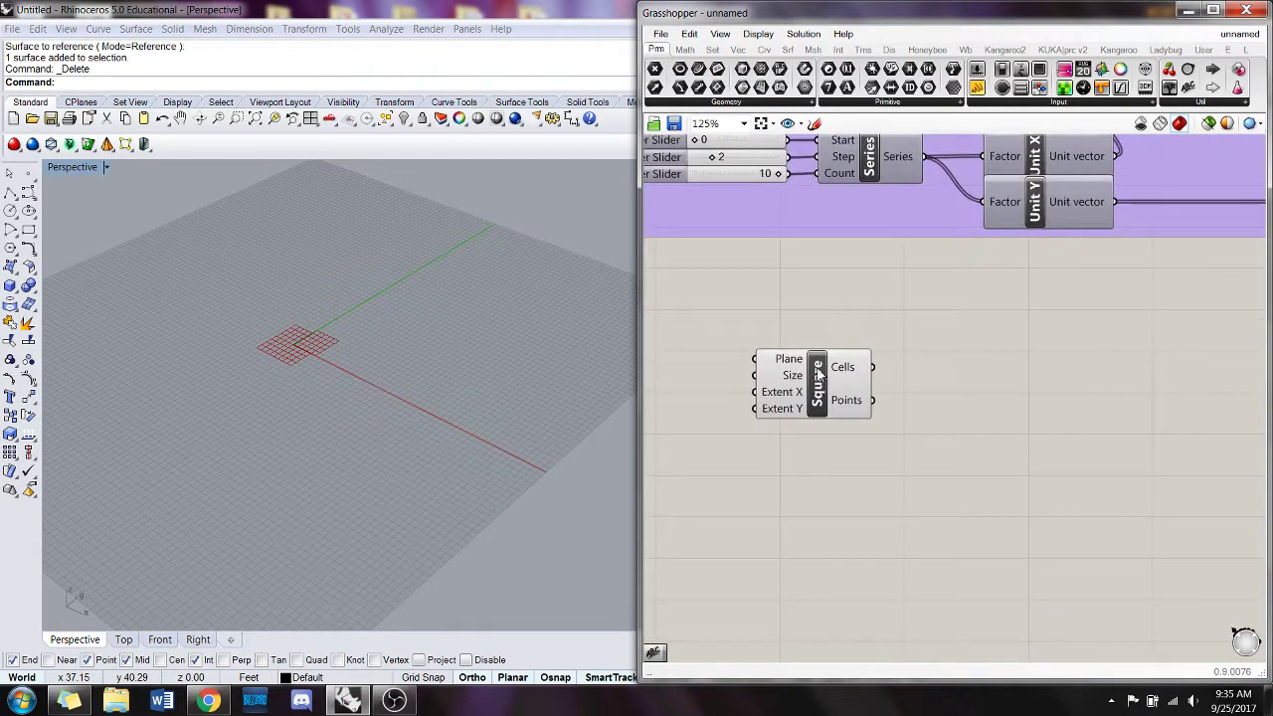
pyautogui.scroll(-1, 972, 337)
pyautogui.moveTo(859, 370)
pyautogui.mouseDown()
pyautogui.moveTo(914, 365)
pyautogui.moveTo(877, 373)
pyautogui.mouseUp()
pyautogui.click(724, 406)
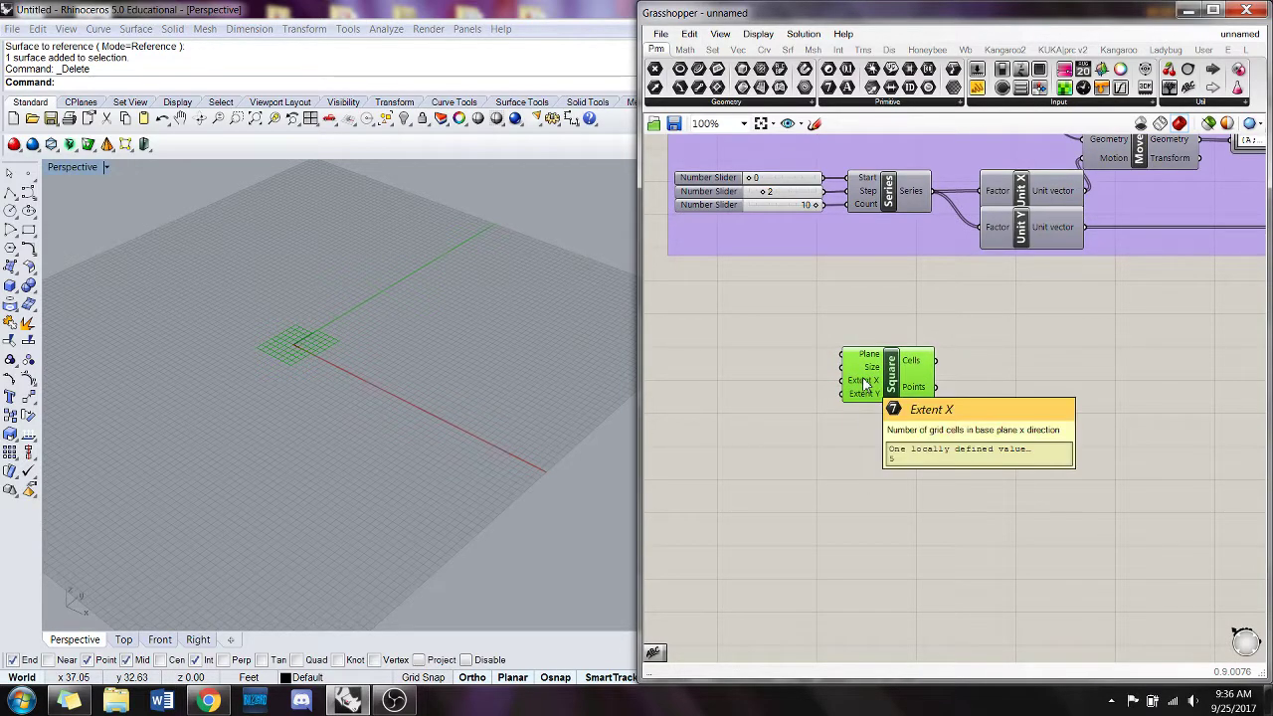
pyautogui.moveTo(875, 375)
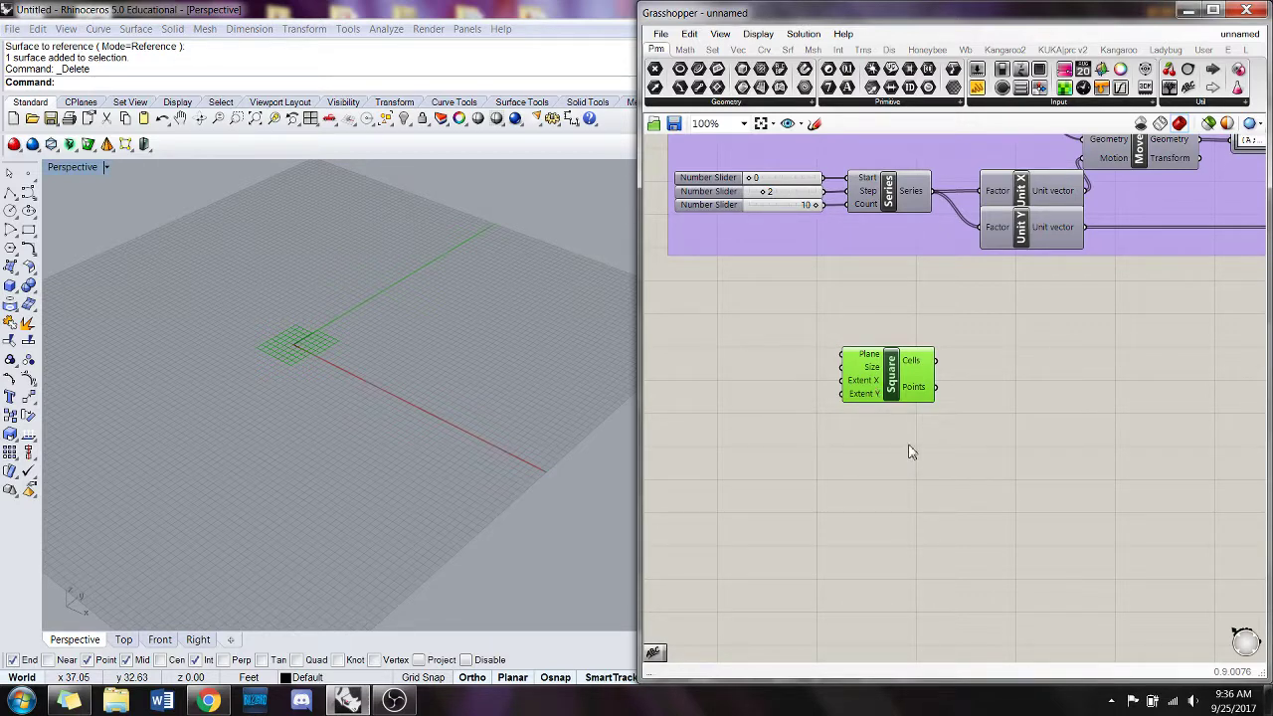
pyautogui.click(893, 455)
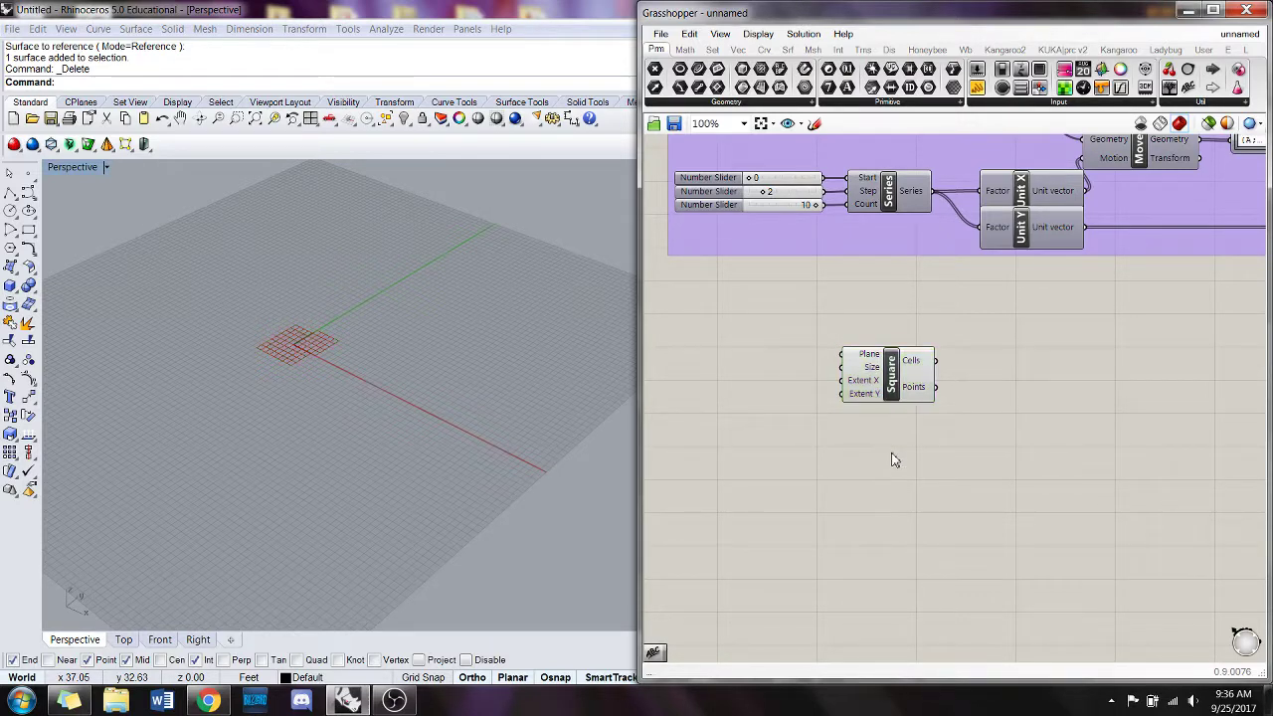
# - Connect number sliders to the Square grid's inputs: 1 for Size, 10 for Extent X and 10 for Extent Y
pyautogui.doubleClick(894, 453)
pyautogui.write('slide')
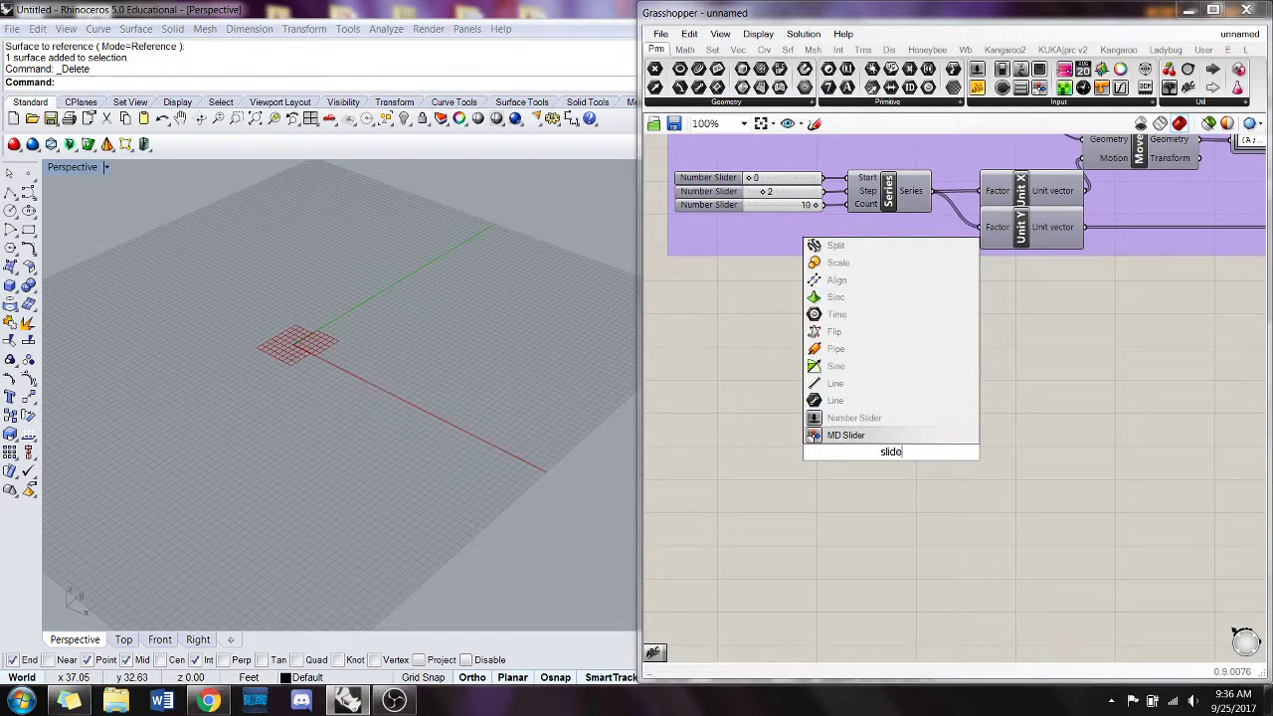
pyautogui.click(747, 286)
pyautogui.moveTo(765, 206); pyautogui.dragTo(843, 368)
pyautogui.hotkey('ctrl', 'z')
pyautogui.moveTo(733, 375); pyautogui.dragTo(895, 398)
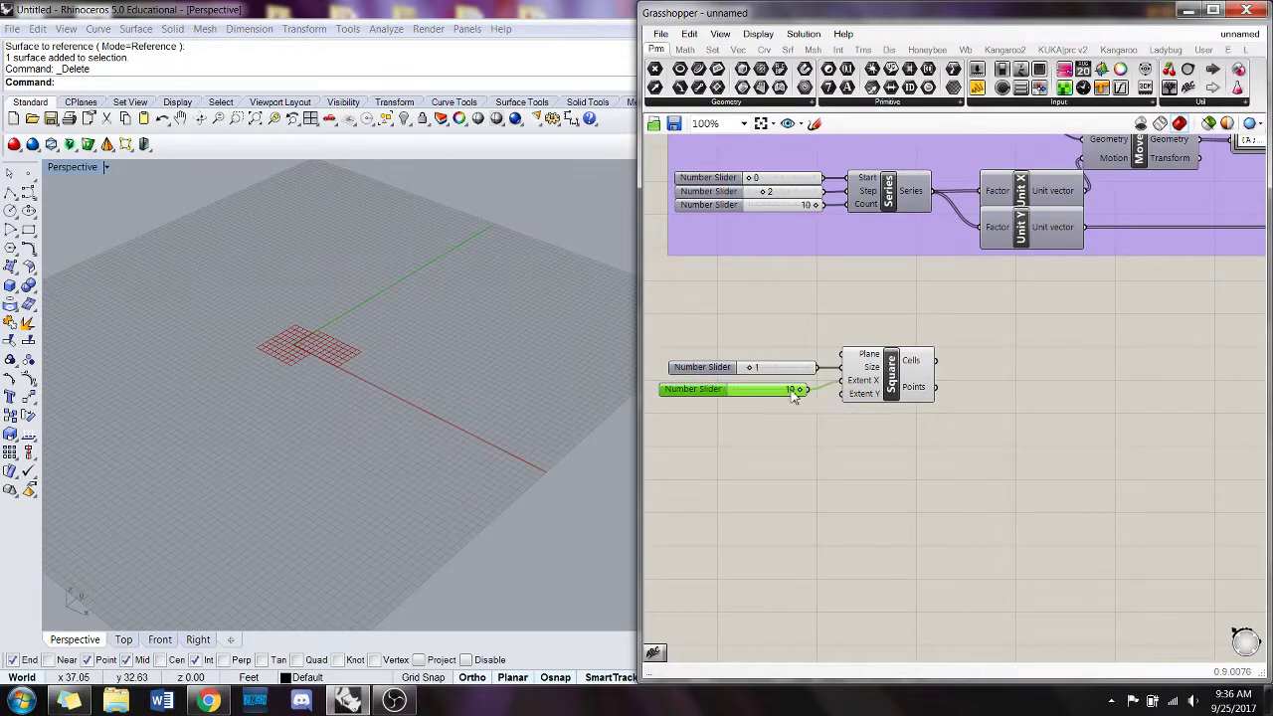
pyautogui.moveTo(778, 392); pyautogui.dragTo(841, 394)
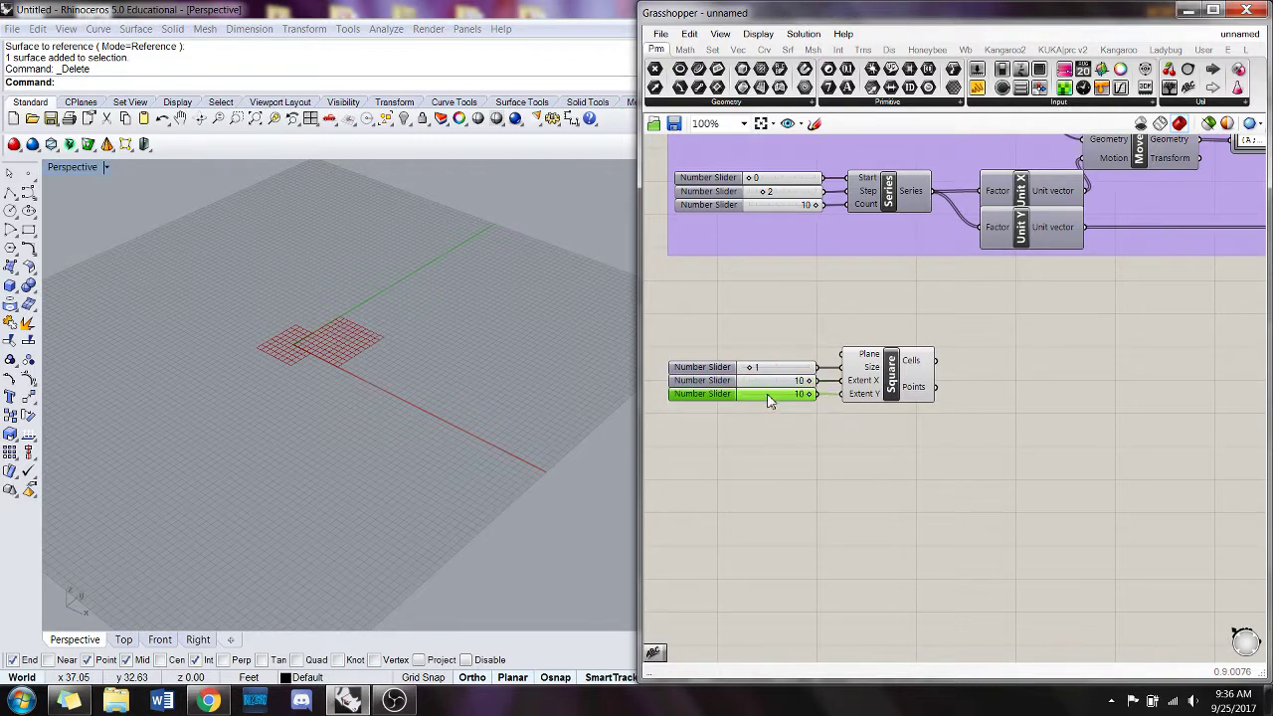
# - Examine the square grid up close in the Perspective viewport, highlighting the Square component's preview
pyautogui.scroll(6, 281, 336)
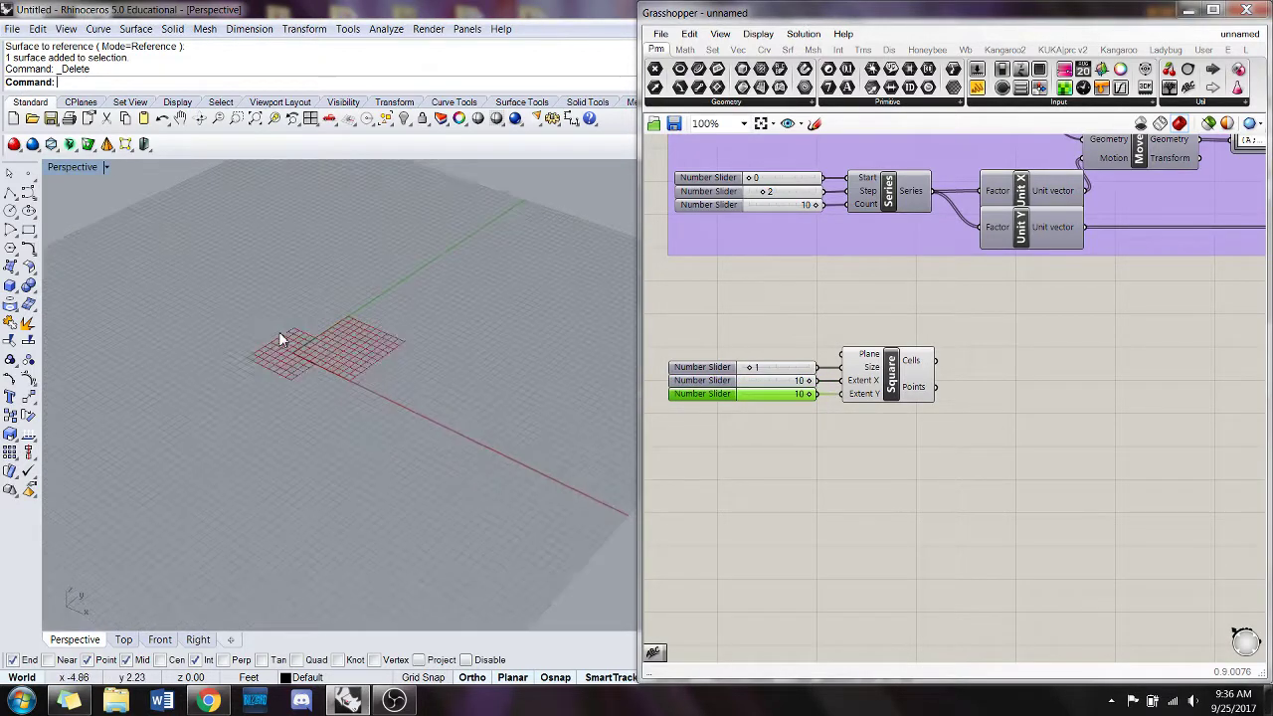
pyautogui.scroll(-2, 398, 348)
pyautogui.click(890, 380)
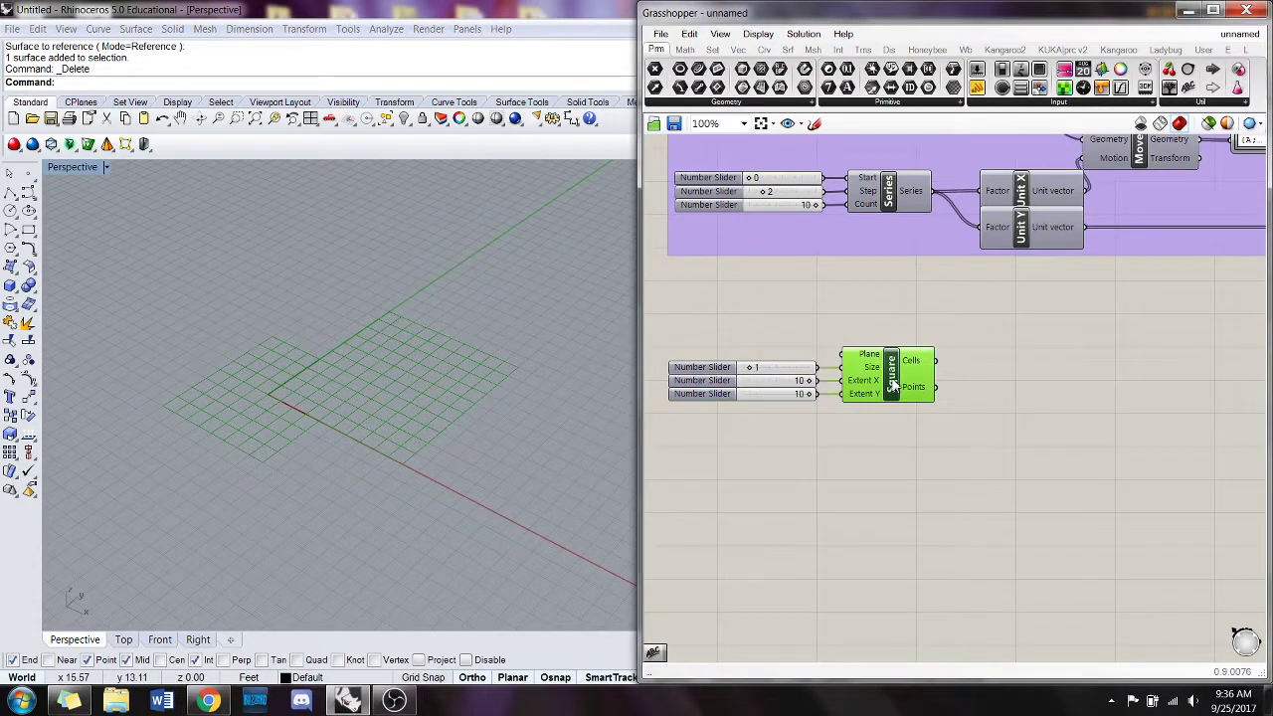
pyautogui.click(834, 469)
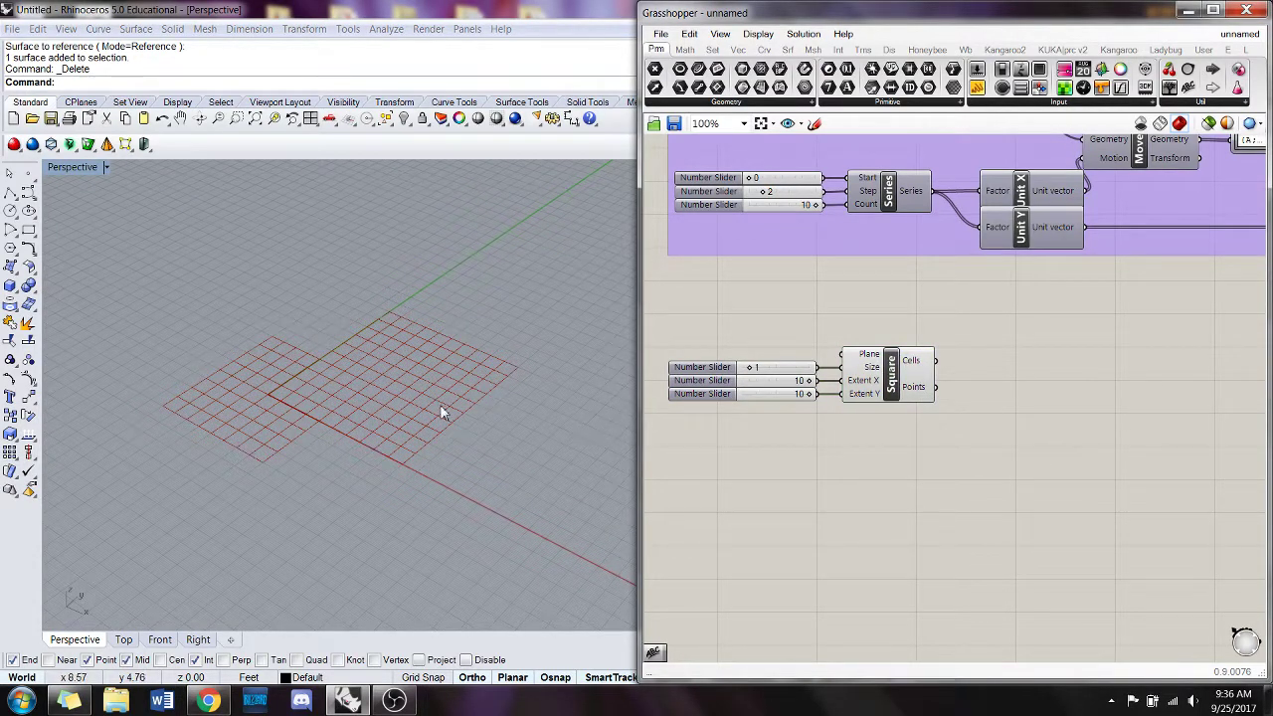
pyautogui.moveTo(442, 411); pyautogui.dragTo(471, 447, button='right')
pyautogui.click(890, 370)
pyautogui.click(859, 459)
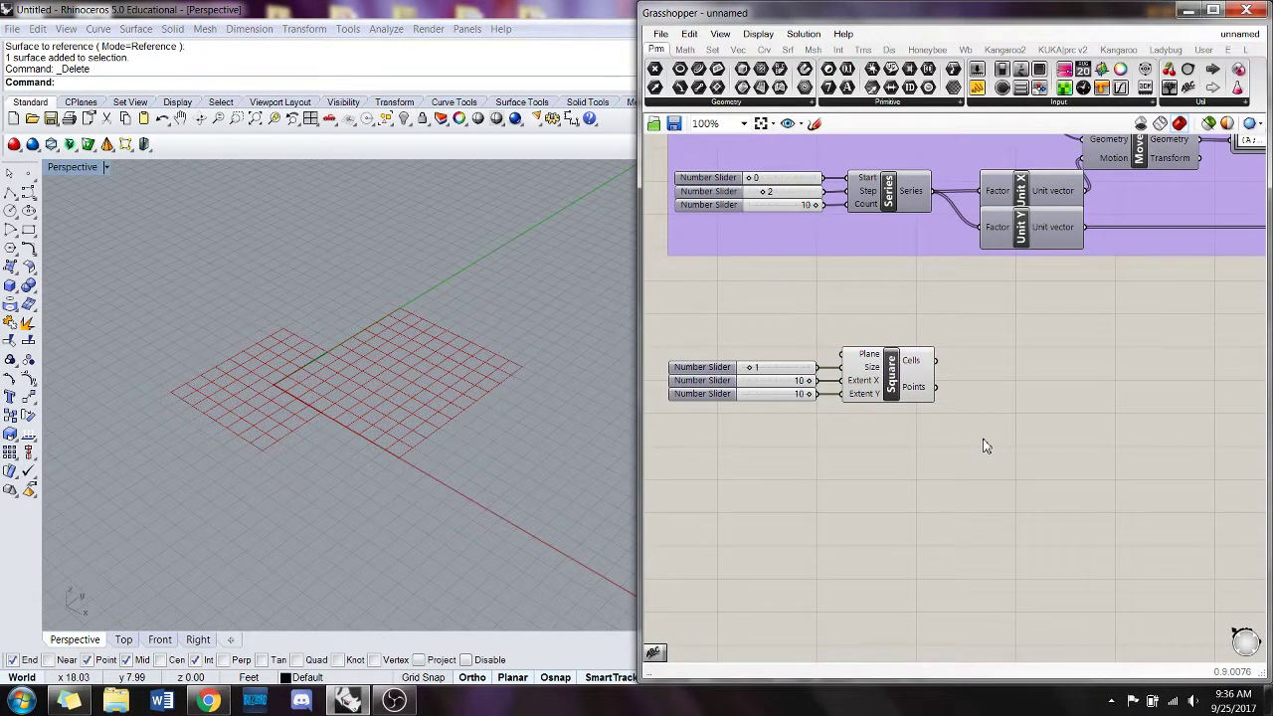
# - Flatten the Square grid's Points output and check the data it holds
pyautogui.rightClick(933, 387)
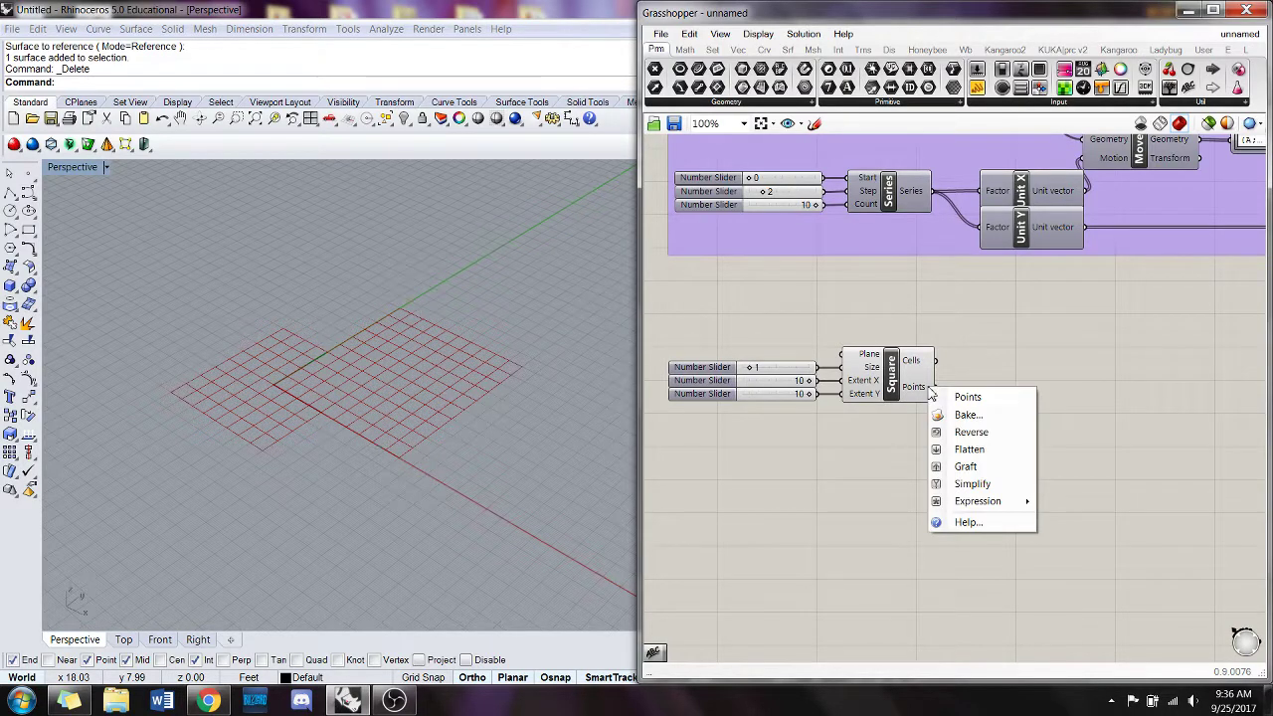
pyautogui.click(967, 450)
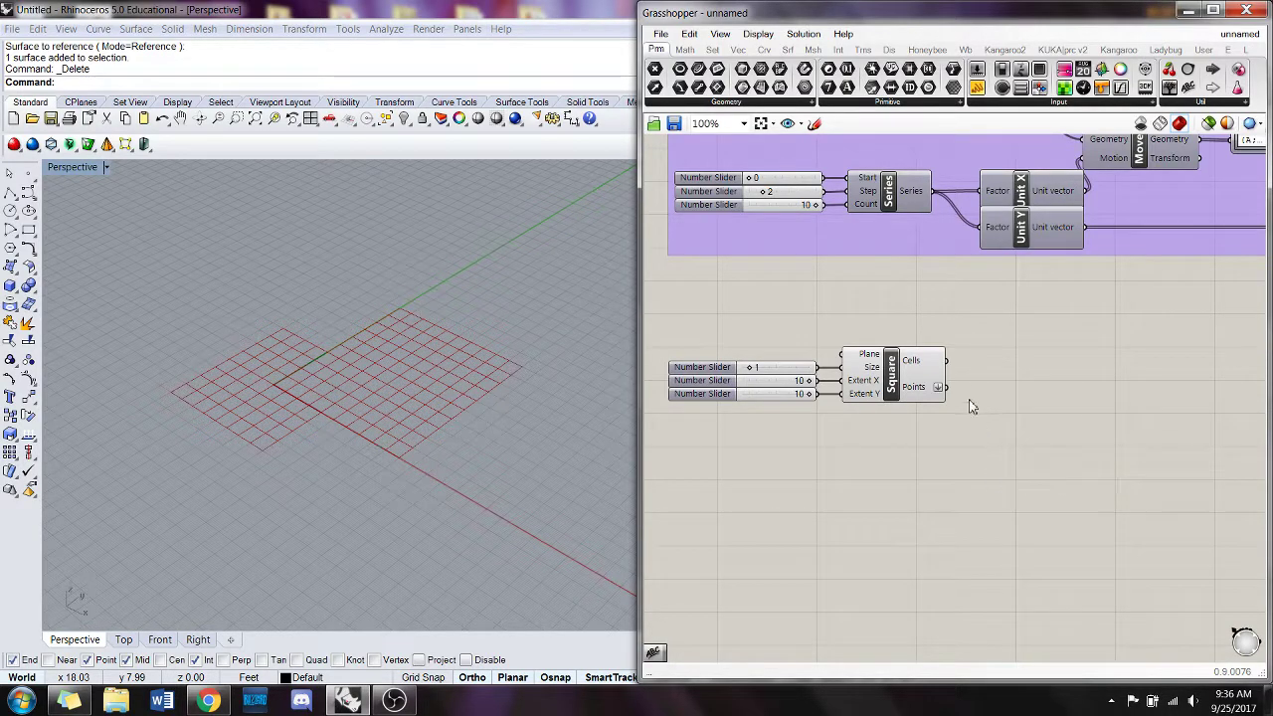
pyautogui.moveTo(930, 392)
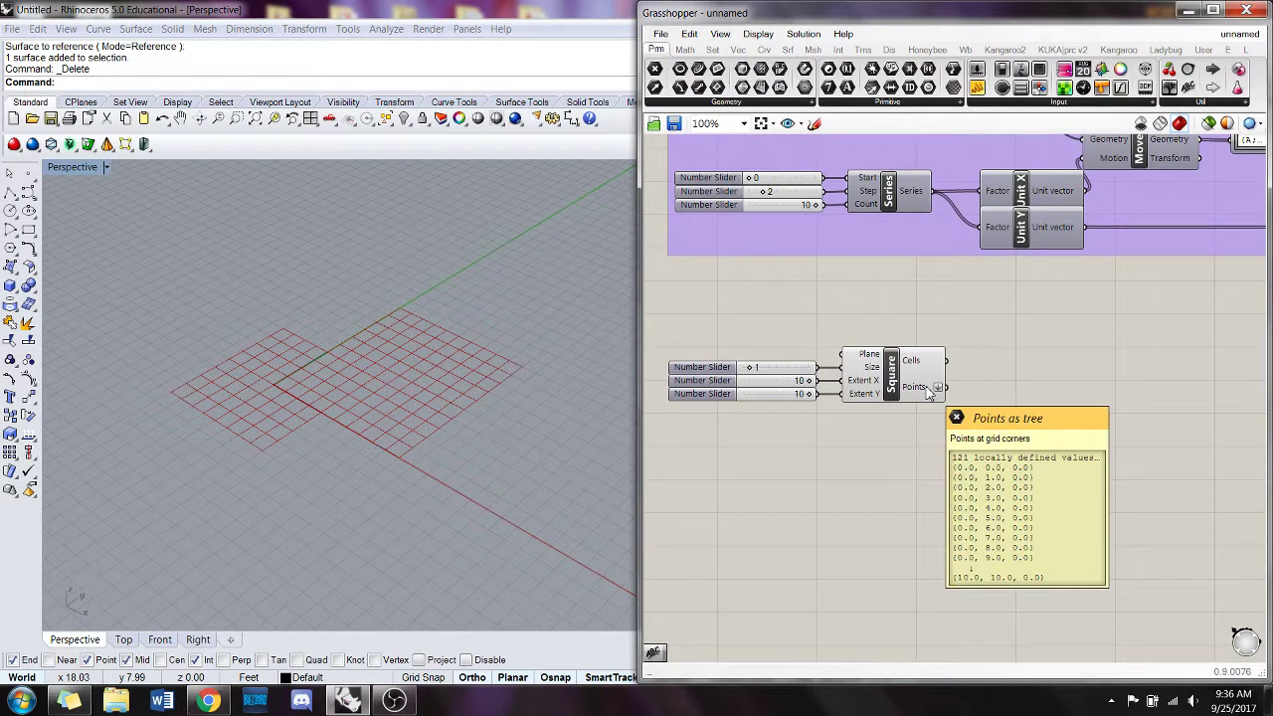
pyautogui.click(911, 388)
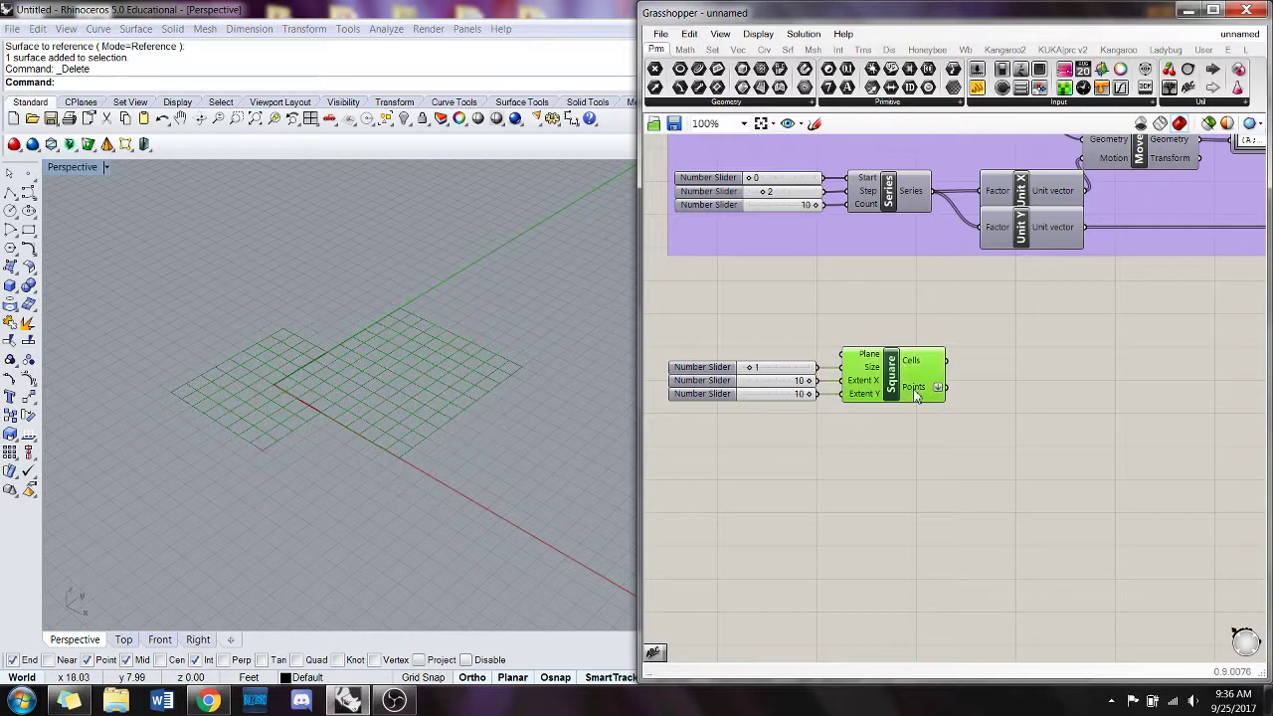
pyautogui.click(914, 450)
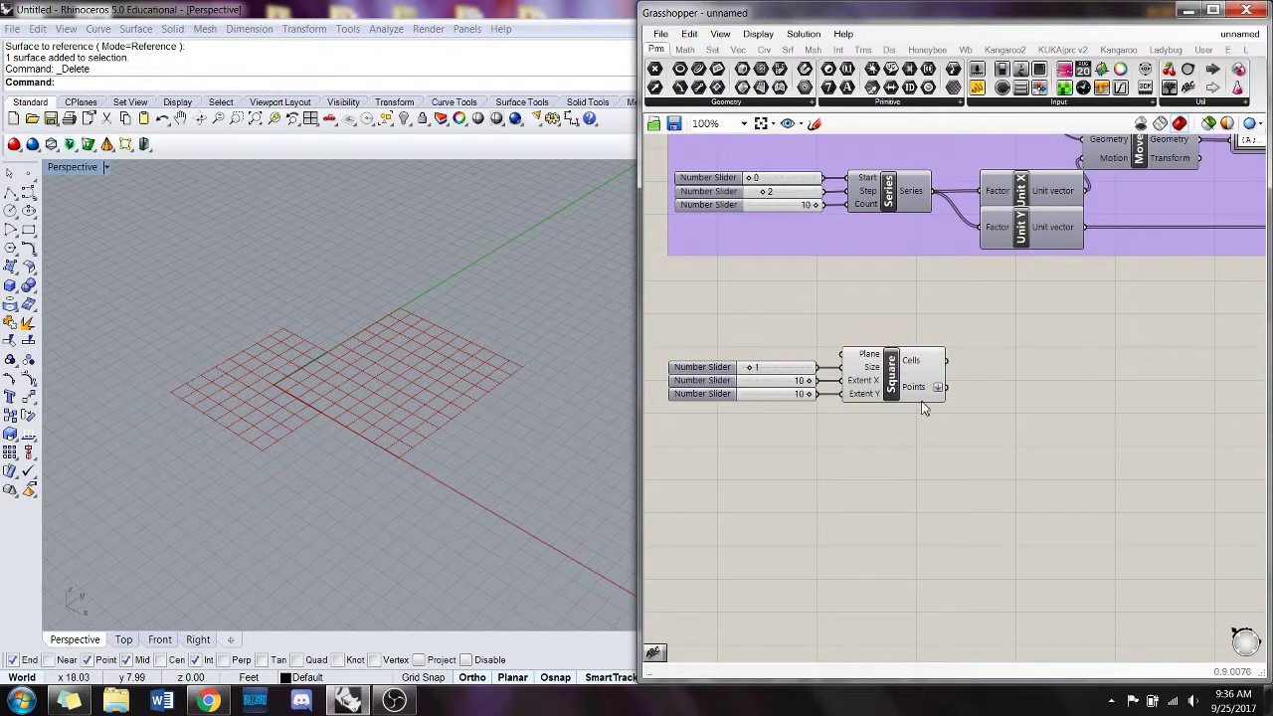
# - Add a Point List component beside the Square grid and connect the grid's Points output to its Points input
pyautogui.doubleClick(953, 484)
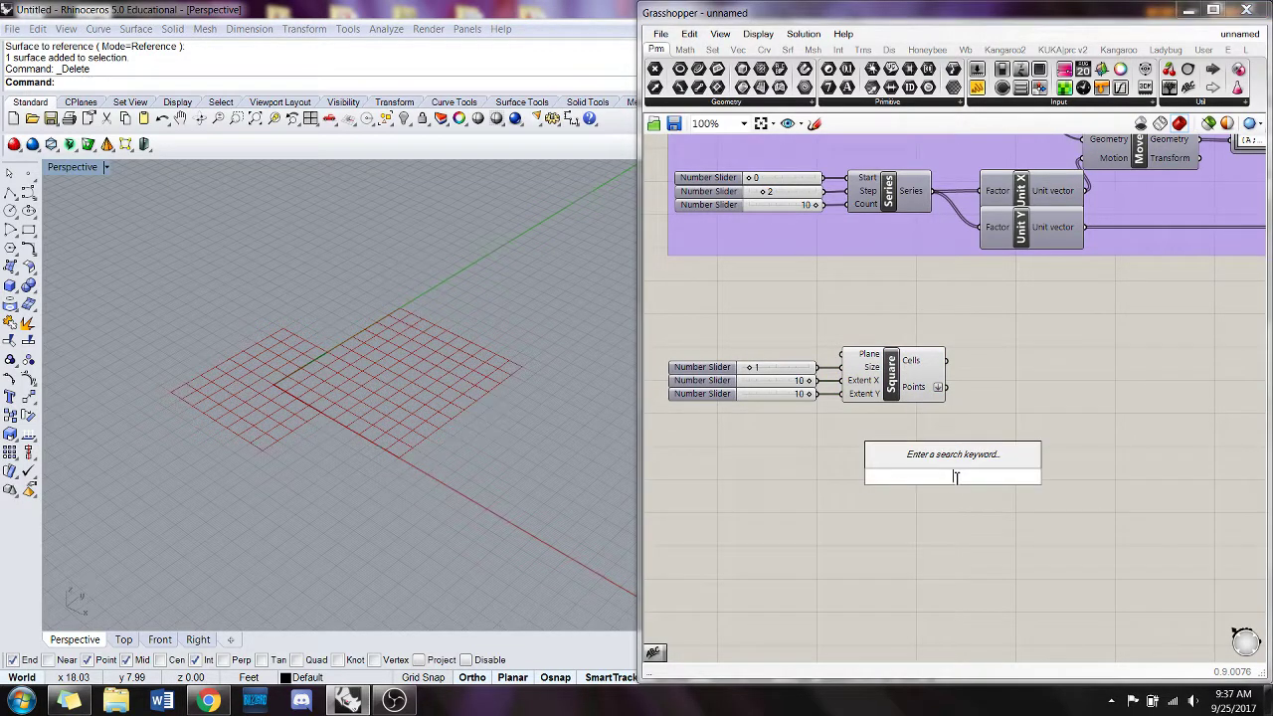
pyautogui.write('po')
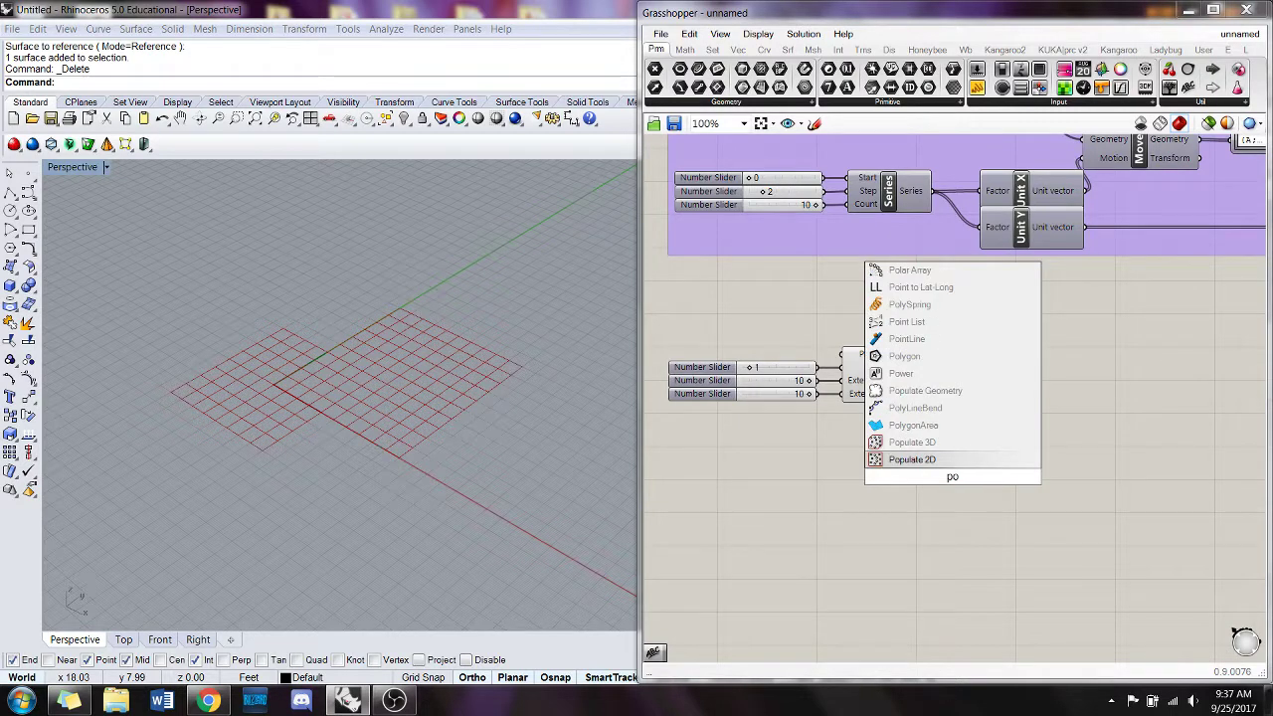
pyautogui.write('int')
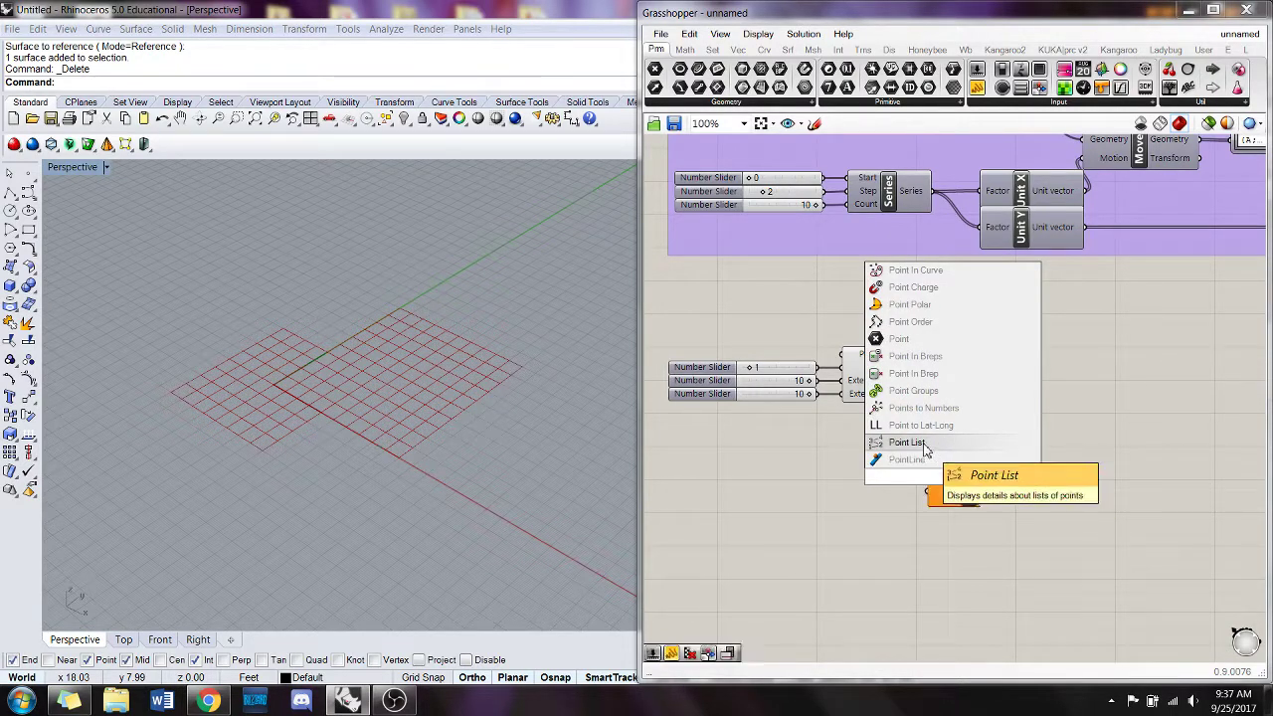
pyautogui.click(931, 449)
pyautogui.moveTo(943, 470); pyautogui.dragTo(1011, 418)
pyautogui.moveTo(943, 387); pyautogui.dragTo(1003, 412)
pyautogui.click(935, 429)
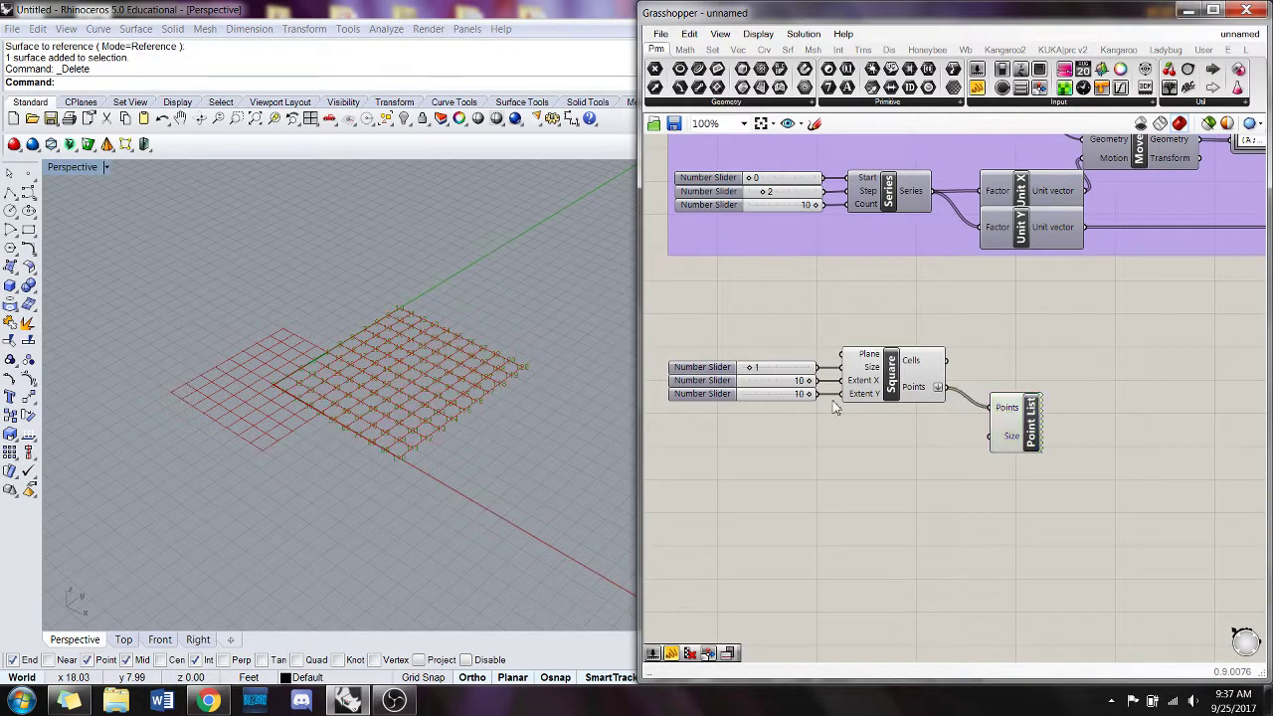
# - Inspect the point numbering on the grid, shift the Point List component lower and turn off its preview
pyautogui.moveTo(383, 443); pyautogui.dragTo(418, 409, button='right')
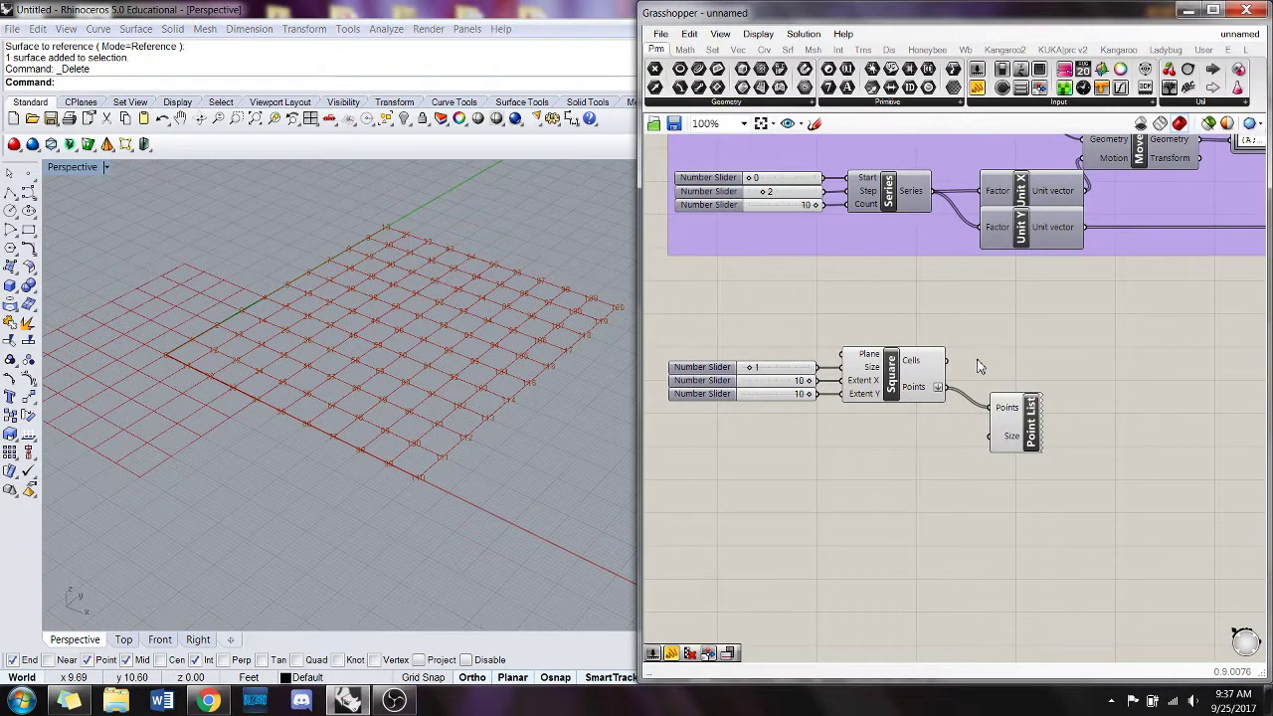
pyautogui.click(925, 367)
pyautogui.click(987, 330)
pyautogui.moveTo(1026, 437); pyautogui.dragTo(1030, 487)
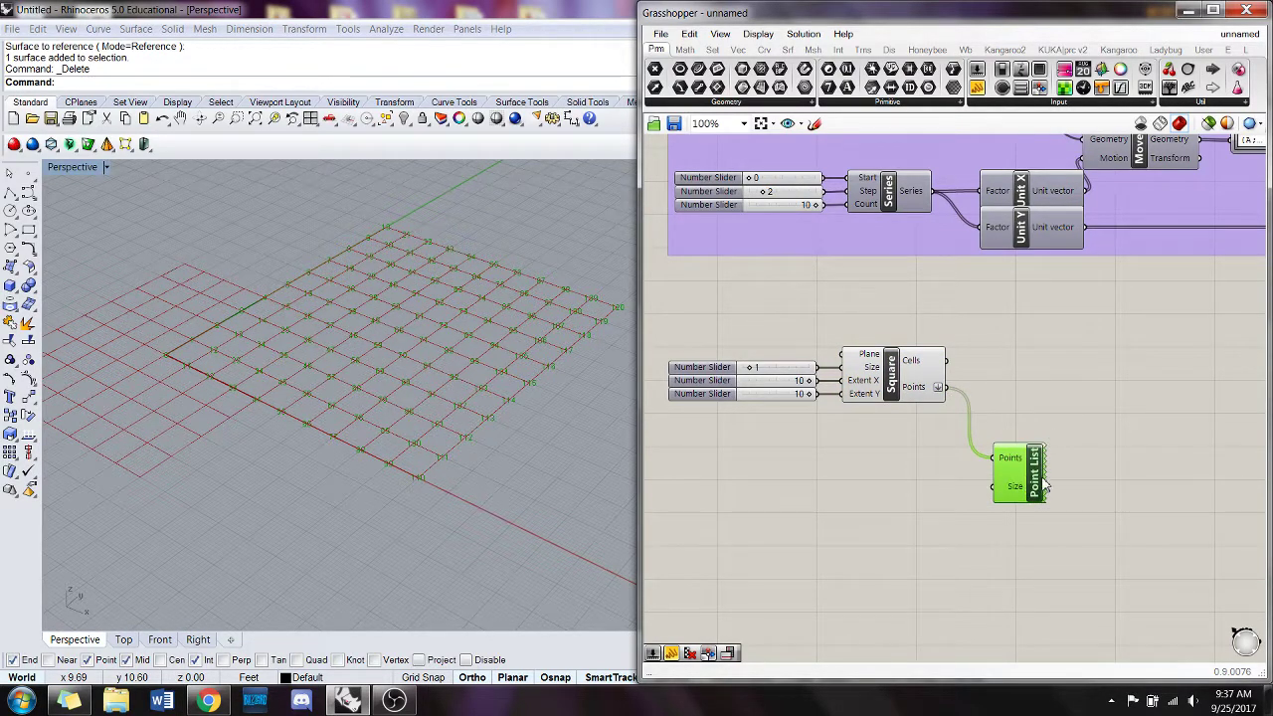
pyautogui.rightClick(1043, 483)
pyautogui.click(1062, 498)
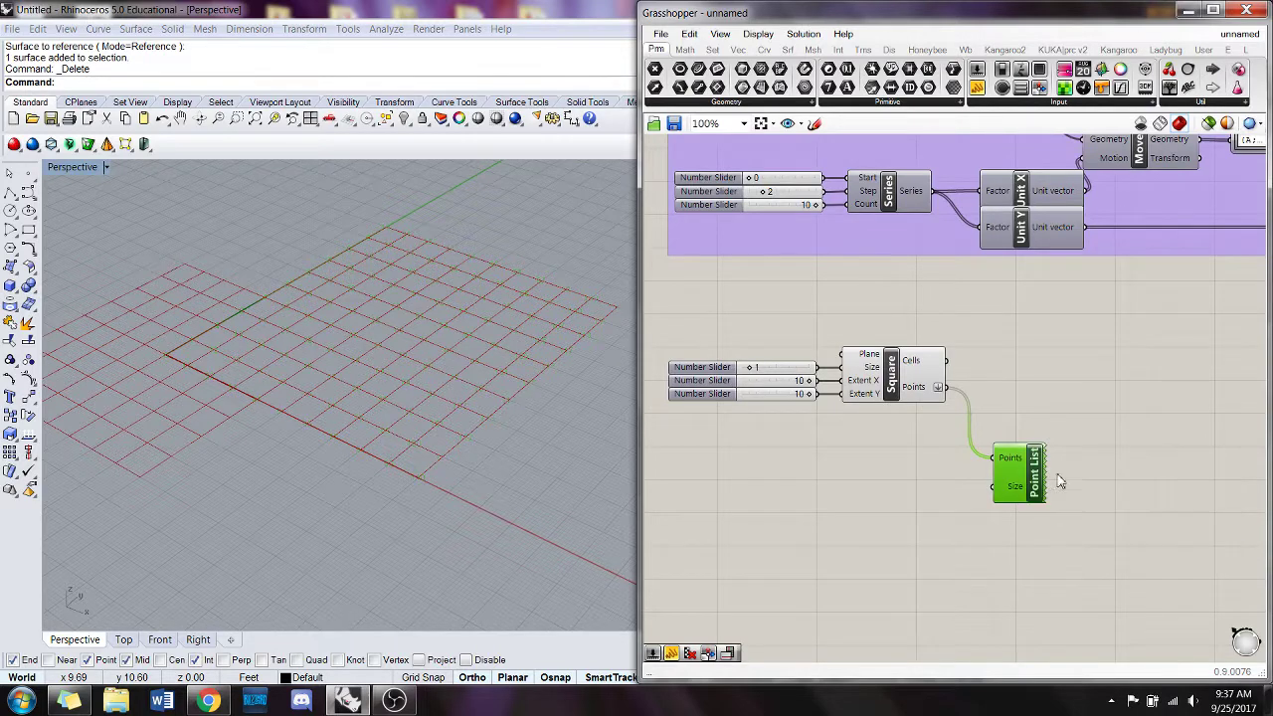
# - Add a Polygon component beside the Square grid component
pyautogui.doubleClick(1055, 371)
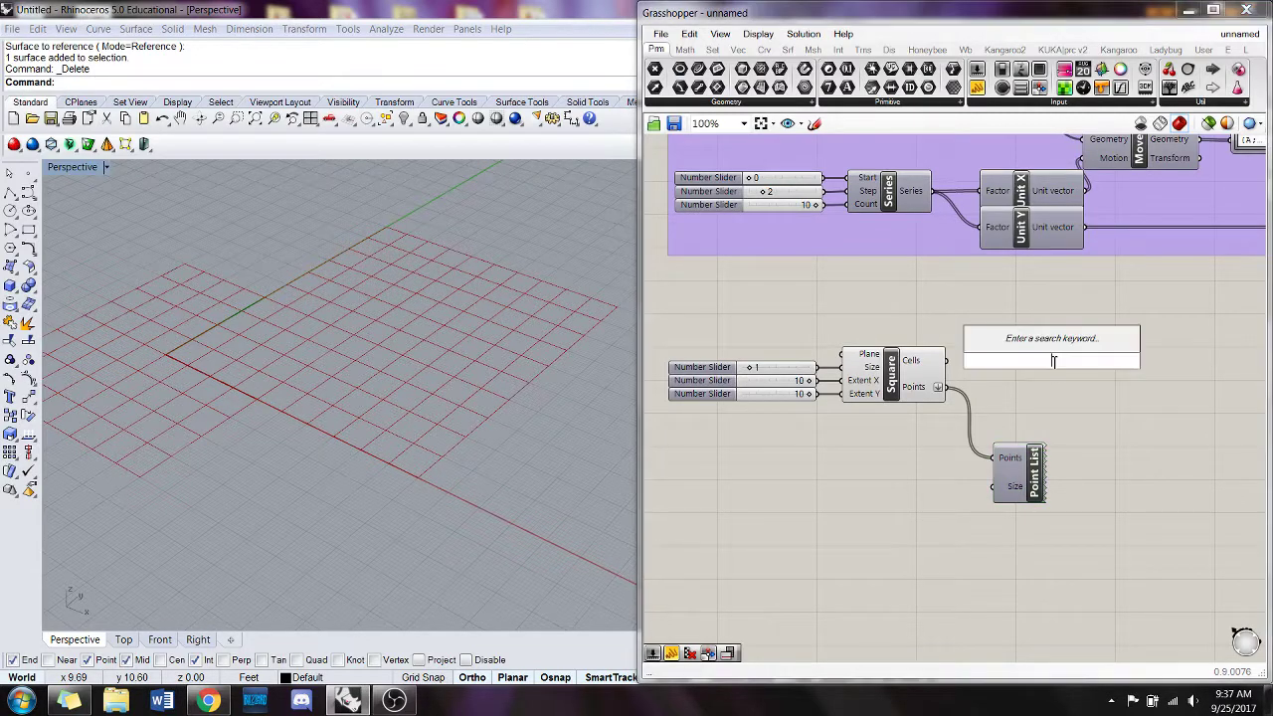
pyautogui.write('poly')
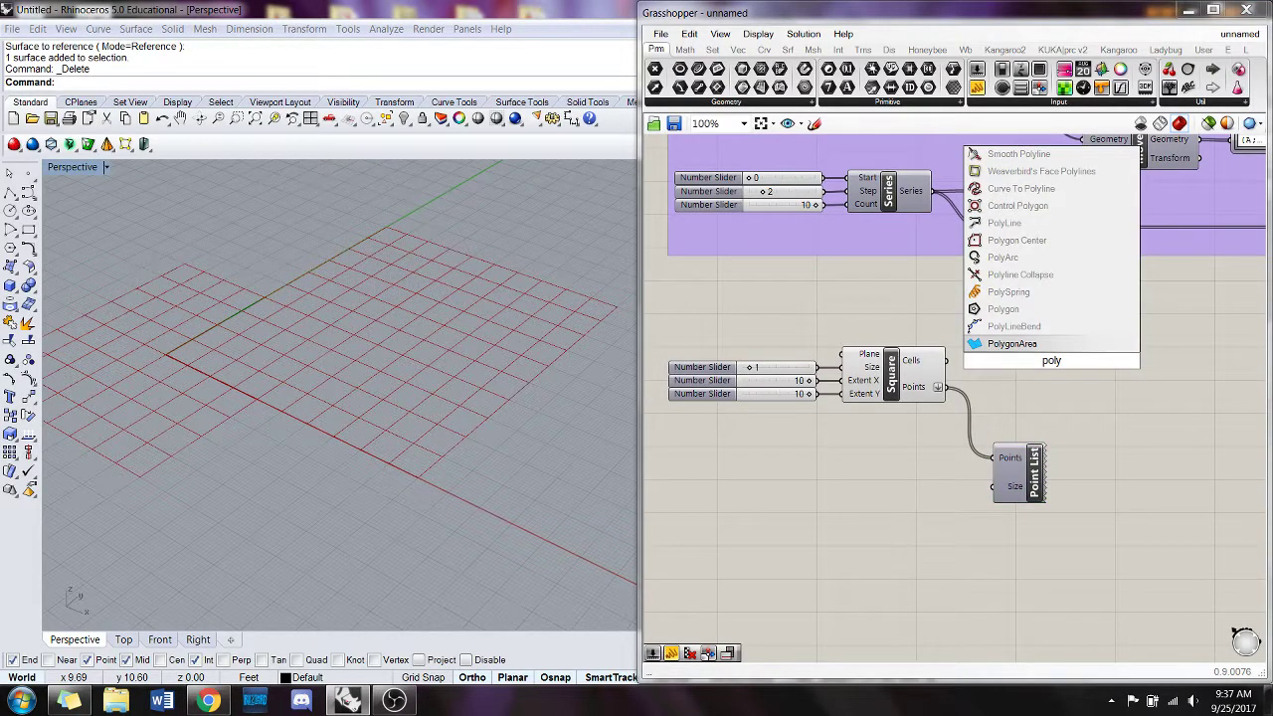
pyautogui.click(1054, 309)
pyautogui.moveTo(1076, 361); pyautogui.dragTo(1125, 347)
pyautogui.click(1008, 342)
# - Copy the grid's size slider twice for the Polygon's Radius and Segments inputs, and set Segments to 3
pyautogui.moveTo(780, 368); pyautogui.dragTo(1047, 326)
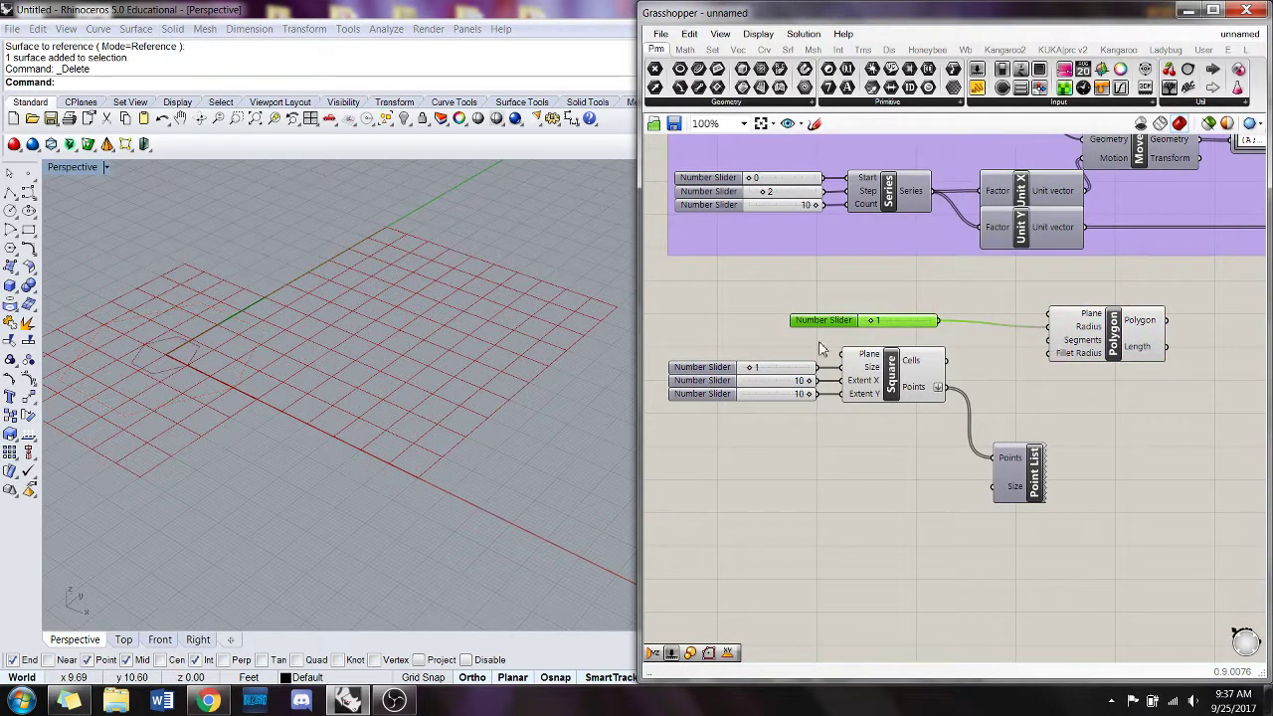
pyautogui.moveTo(778, 368); pyautogui.dragTo(1050, 339)
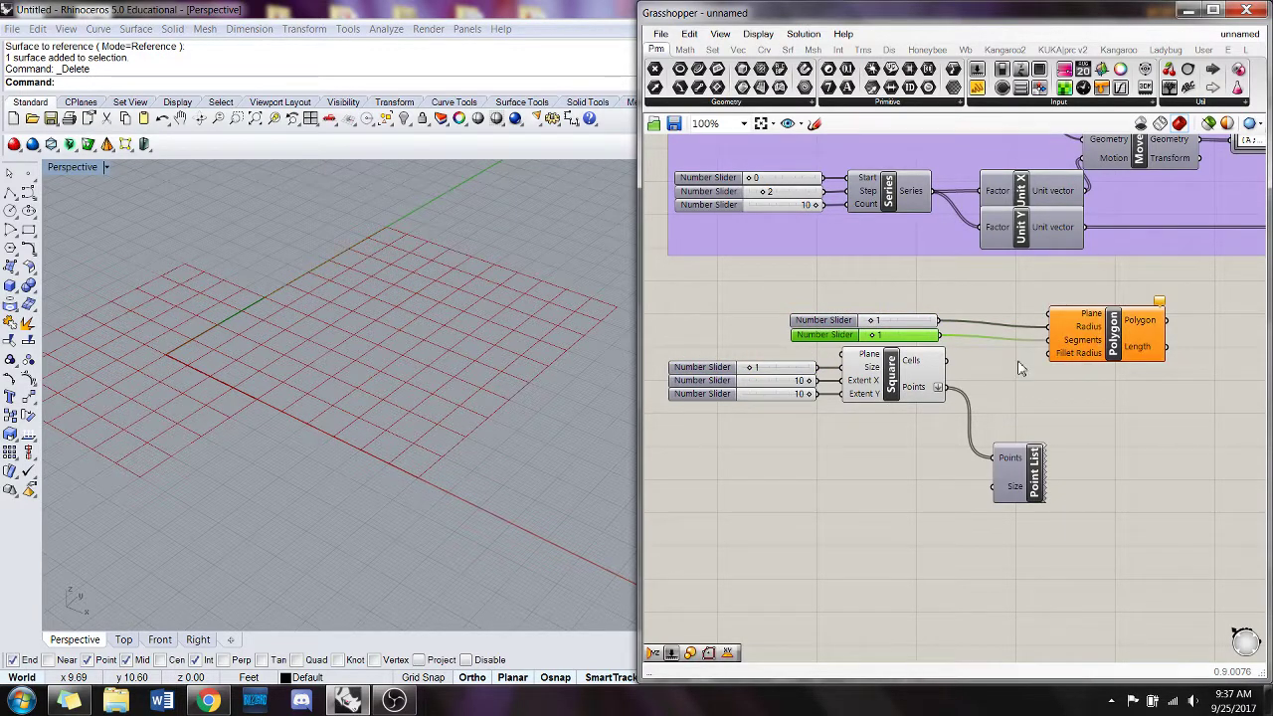
pyautogui.moveTo(872, 335); pyautogui.dragTo(991, 340)
# - Shift the Polygon component and its two sliders away from the Square component, and move the Point List slightly closer to the grid
pyautogui.scroll(-3, 994, 350)
pyautogui.moveTo(1182, 398); pyautogui.dragTo(995, 310)
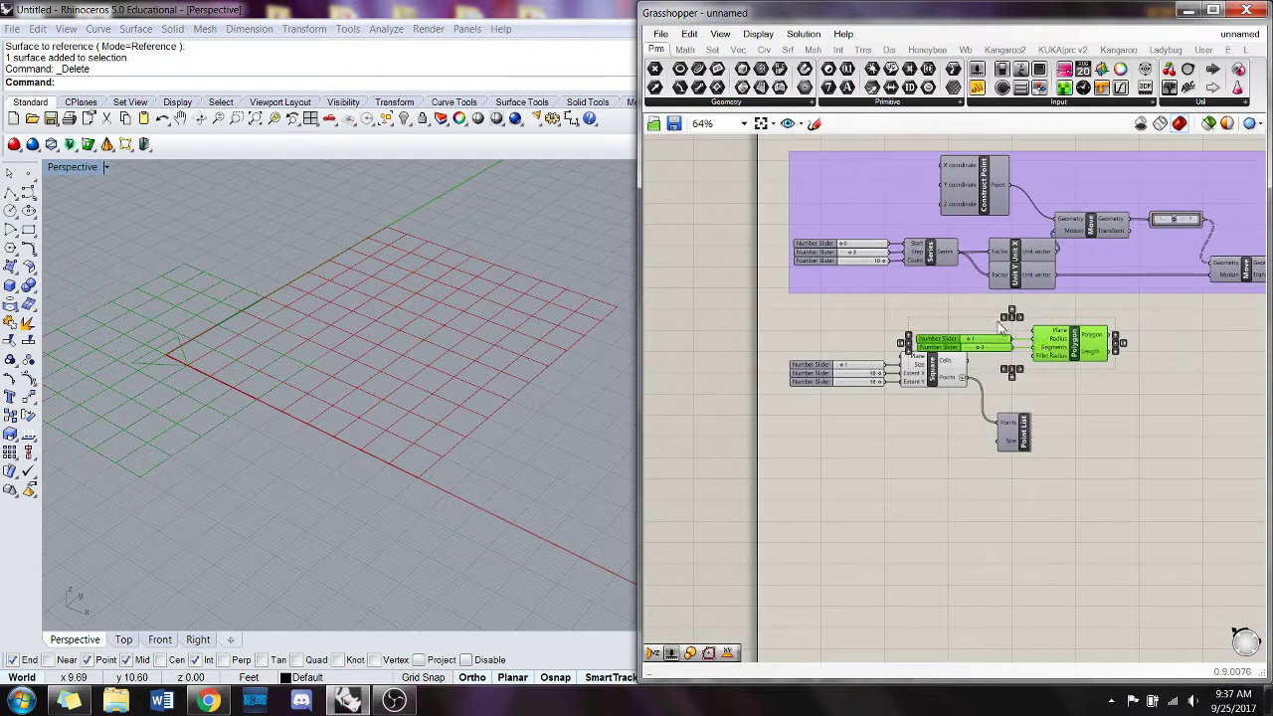
pyautogui.moveTo(1044, 343); pyautogui.dragTo(1092, 343)
pyautogui.click(1084, 378)
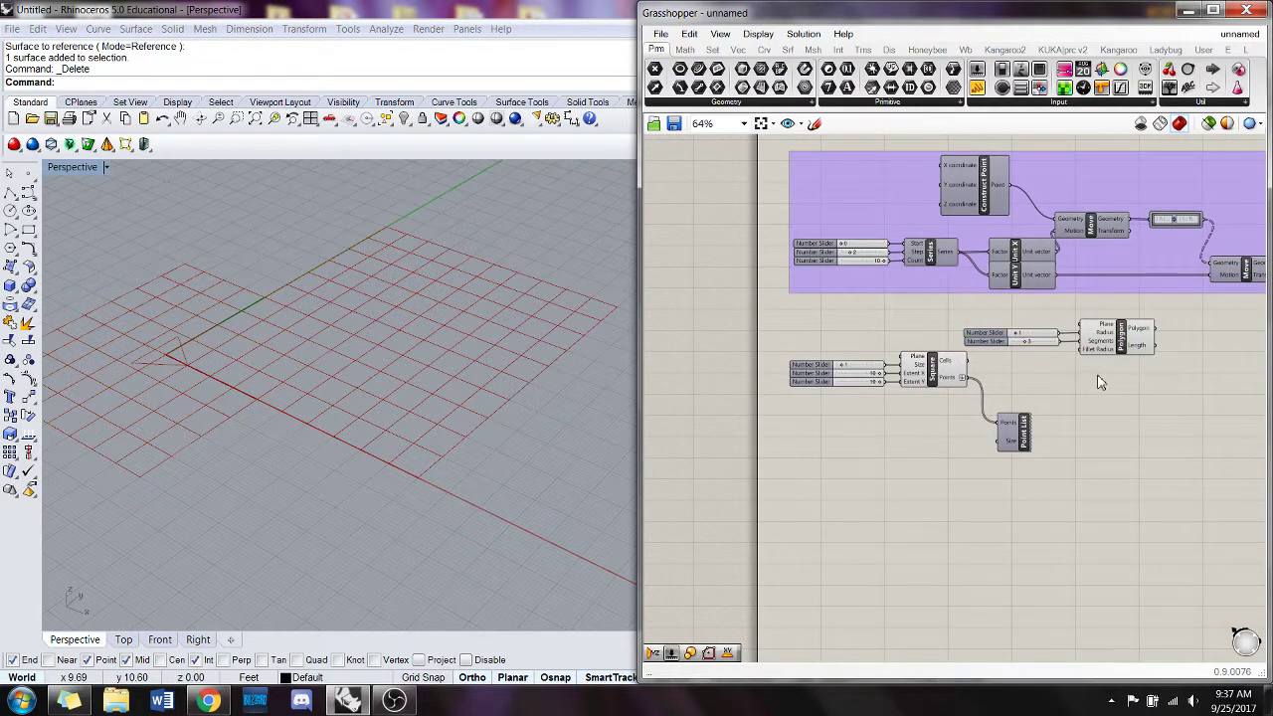
pyautogui.moveTo(1086, 379); pyautogui.dragTo(1089, 371, button='right')
pyautogui.moveTo(1023, 427); pyautogui.dragTo(1022, 418)
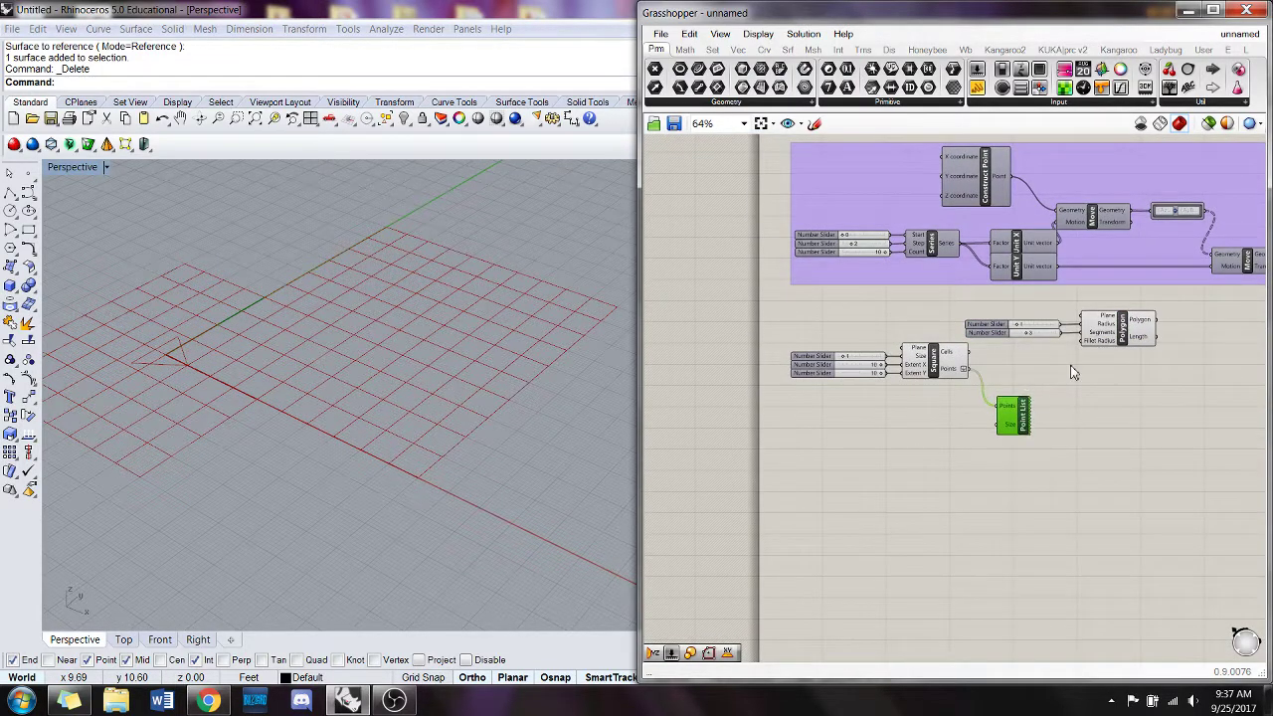
pyautogui.moveTo(1070, 365); pyautogui.dragTo(1042, 362, button='right')
pyautogui.scroll(1, 1043, 362)
pyautogui.scroll(2, 1012, 341)
pyautogui.moveTo(1012, 343); pyautogui.dragTo(1009, 307)
pyautogui.click(988, 353)
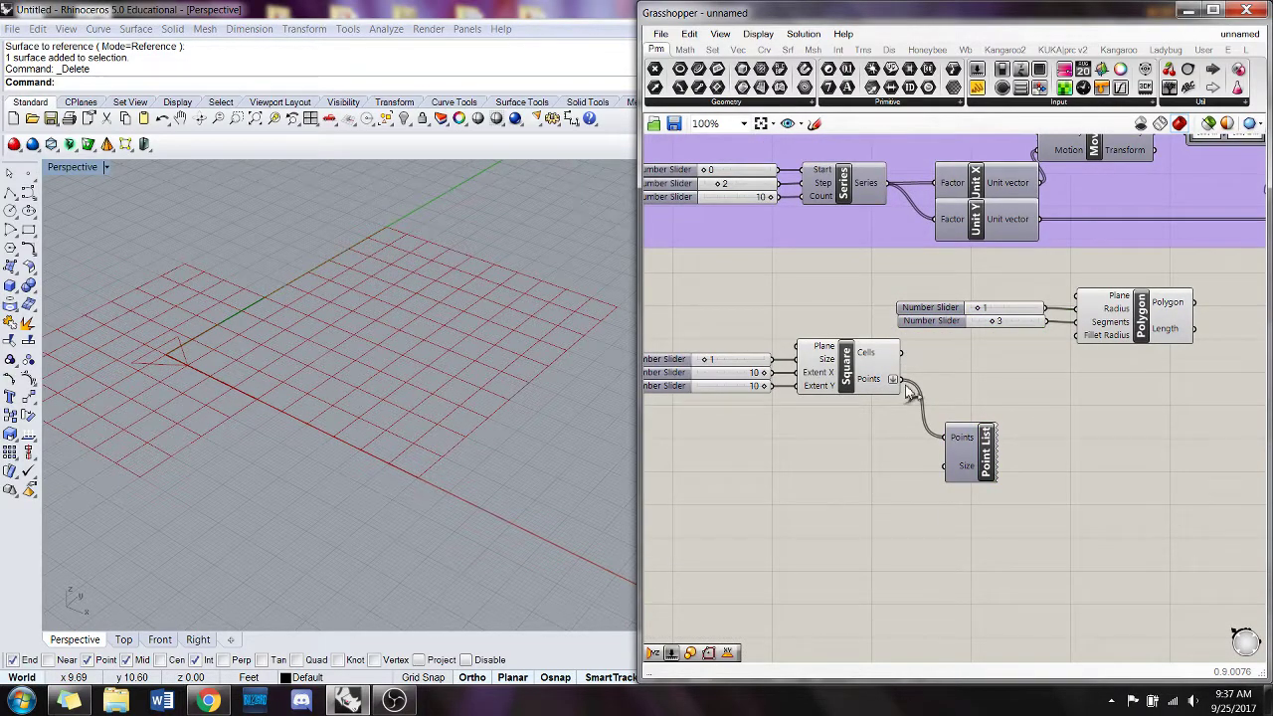
# - Connect the grid's Points output to the Polygon's Plane input, check the inherited planes and line up the two polygon sliders
pyautogui.moveTo(901, 379); pyautogui.dragTo(1088, 299)
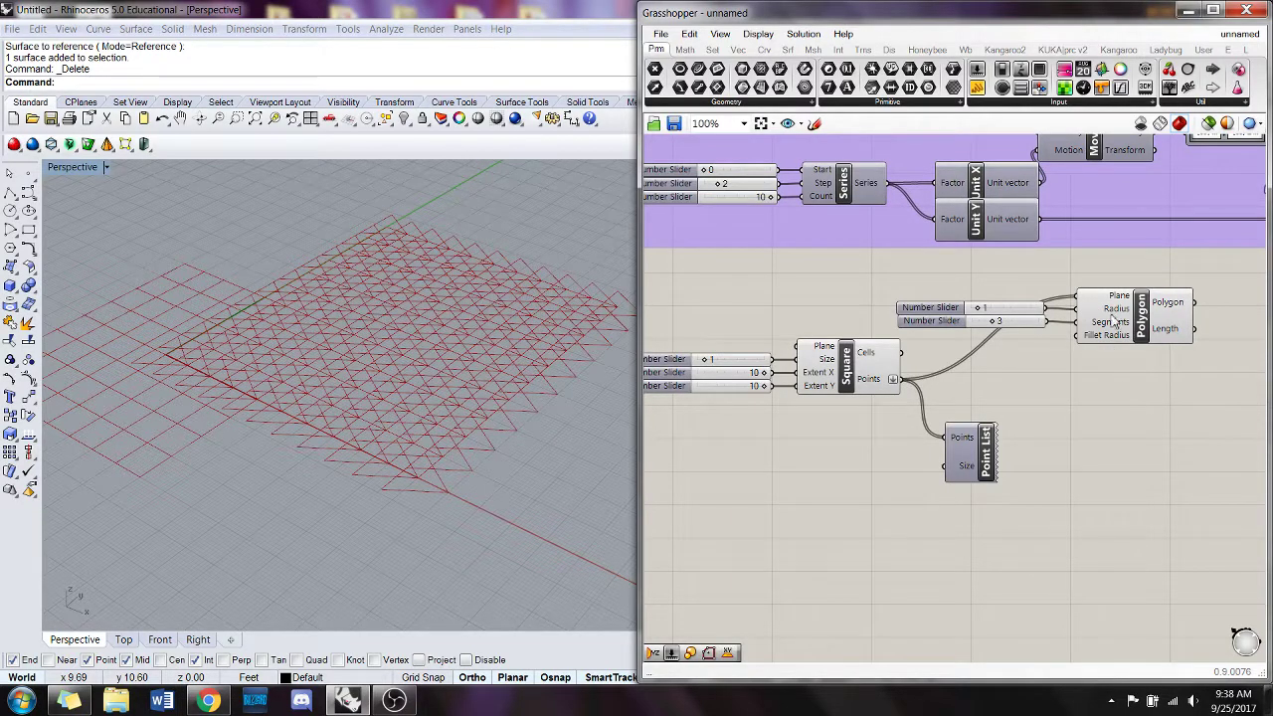
pyautogui.moveTo(1107, 302)
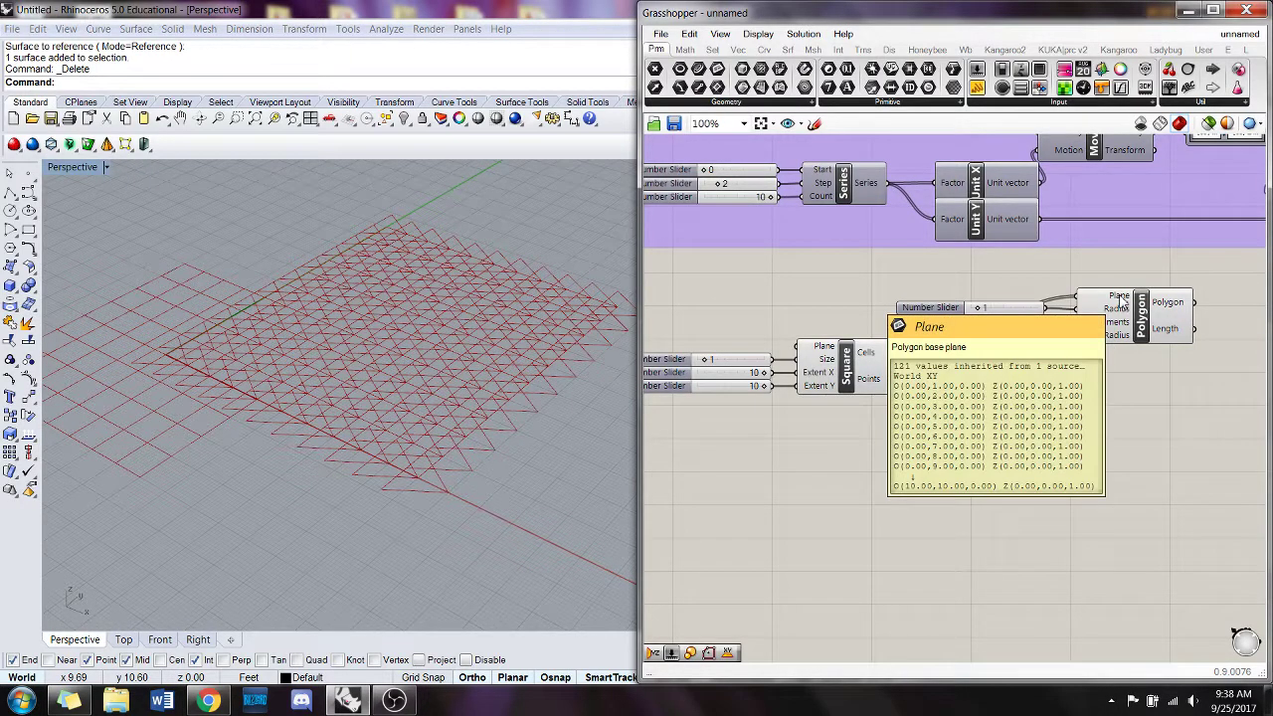
pyautogui.moveTo(954, 340); pyautogui.dragTo(938, 293)
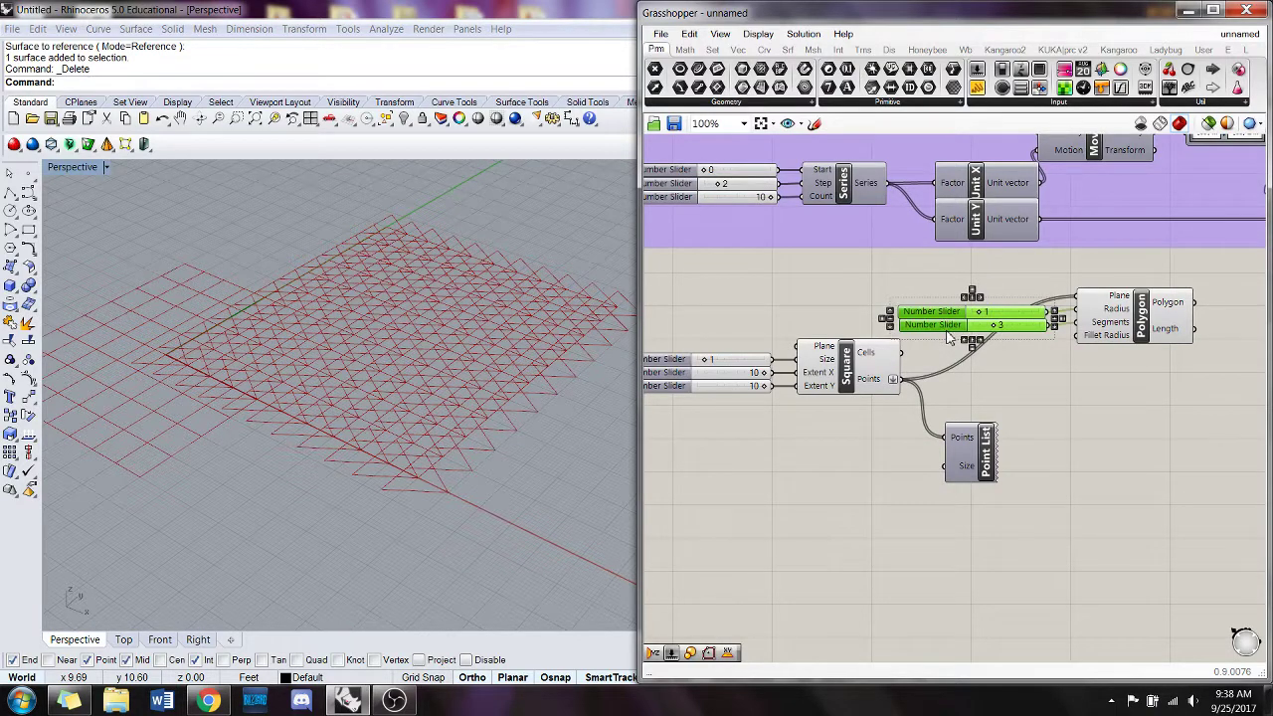
pyautogui.click(1088, 376)
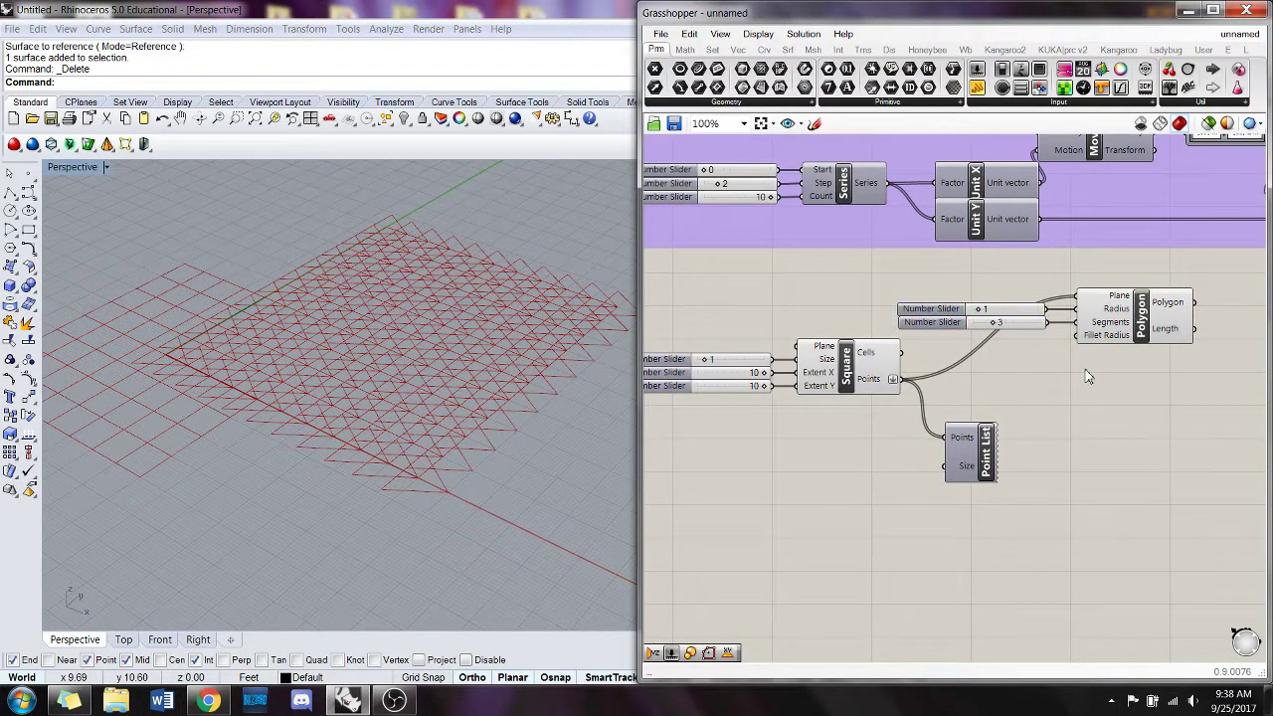
# - Give the polygon radius slider a maximum of 1 with floating-point rounding, and set the radius to 0.328
pyautogui.doubleClick(917, 323)
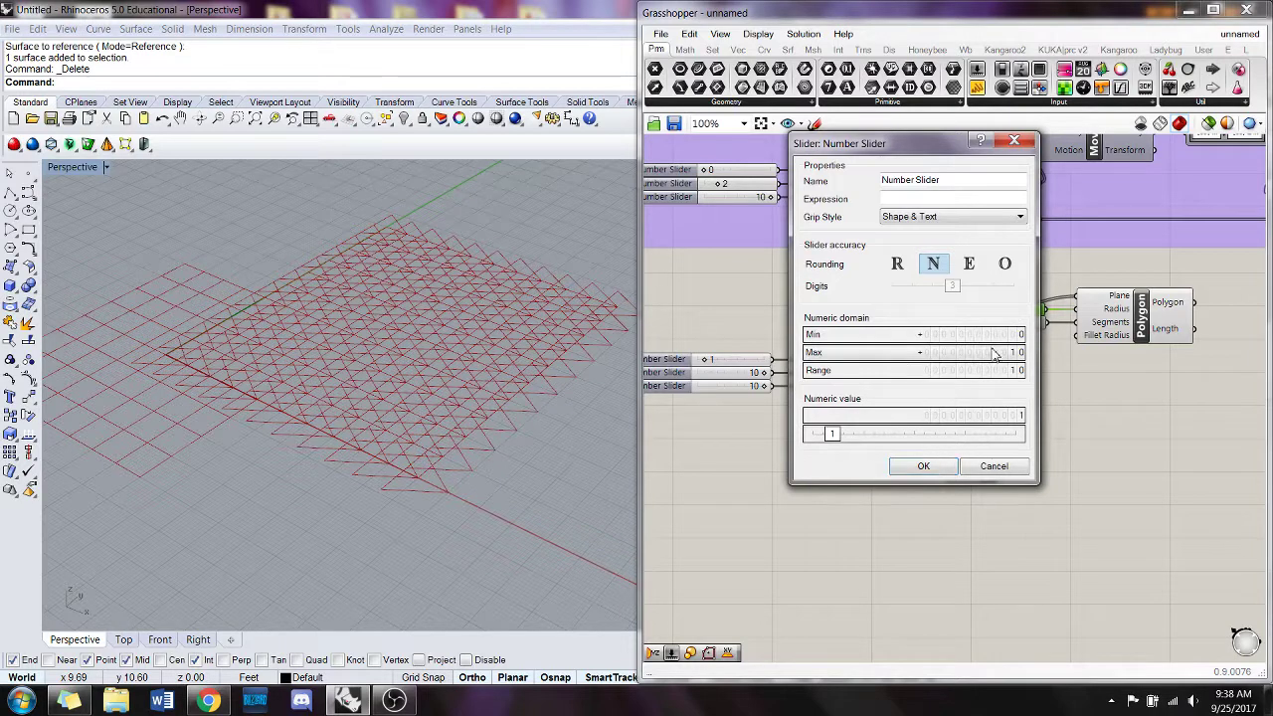
pyautogui.click(994, 354)
pyautogui.write('1')
pyautogui.press('Return')
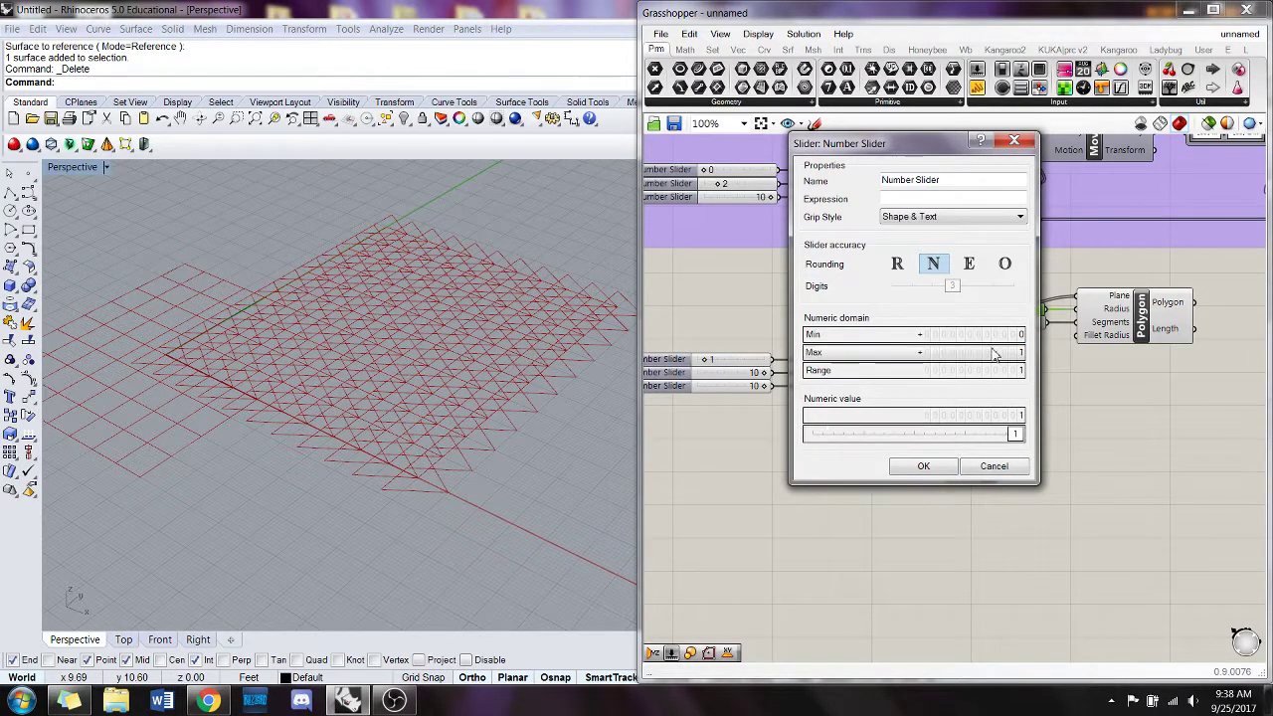
pyautogui.click(907, 271)
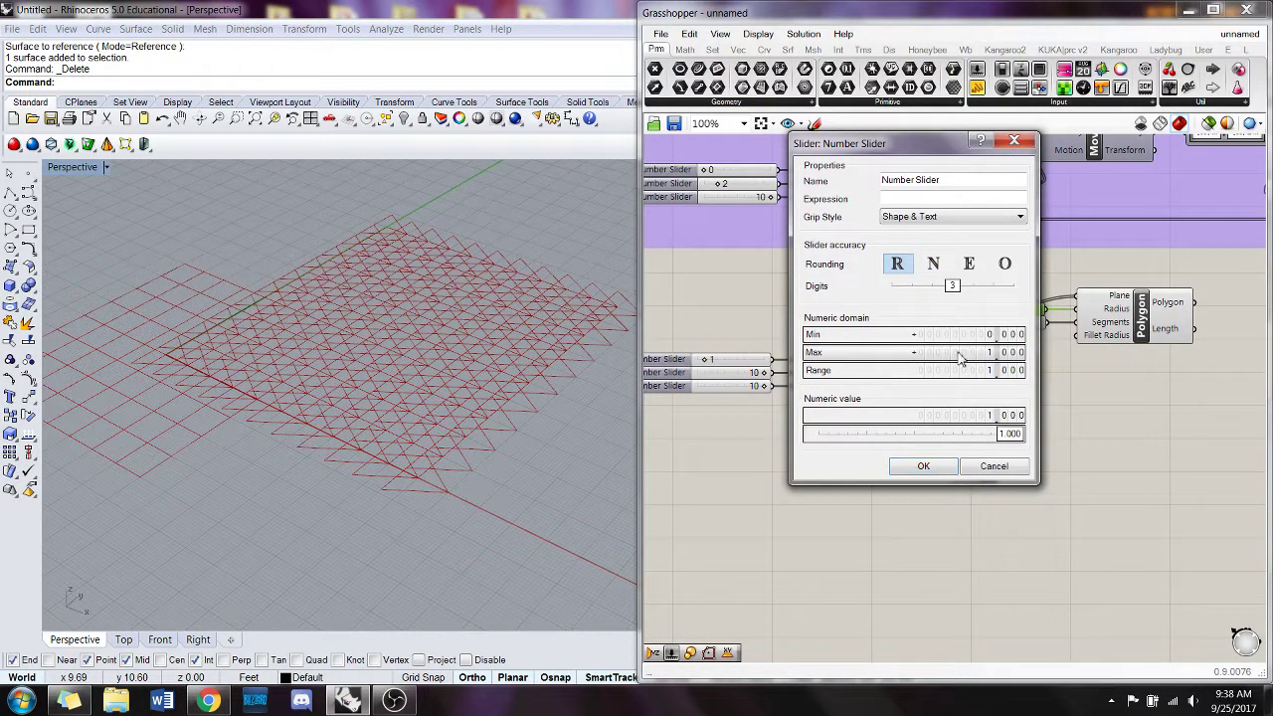
pyautogui.click(923, 467)
pyautogui.scroll(2, 985, 329)
pyautogui.moveTo(1030, 320); pyautogui.dragTo(961, 335)
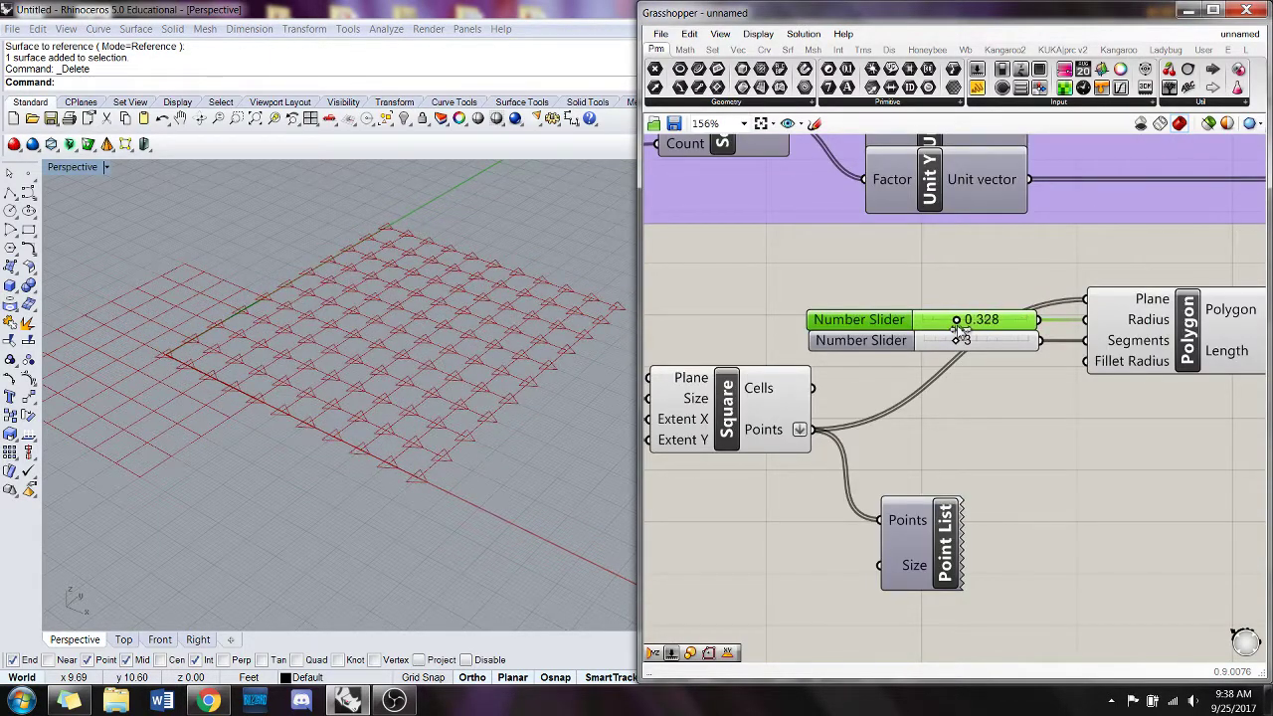
# - Turn off the Square component's preview and look over the triangles in the Perspective viewport
pyautogui.rightClick(726, 396)
pyautogui.click(771, 422)
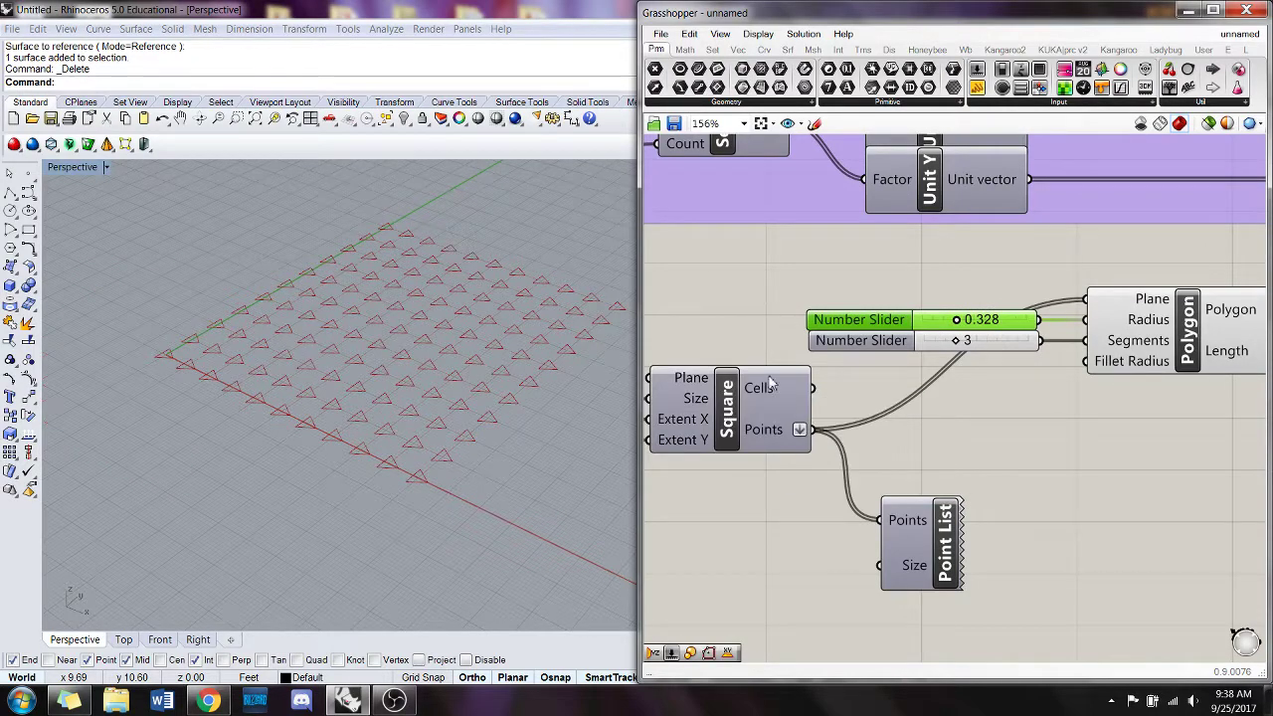
pyautogui.moveTo(318, 398); pyautogui.dragTo(399, 388, button='right')
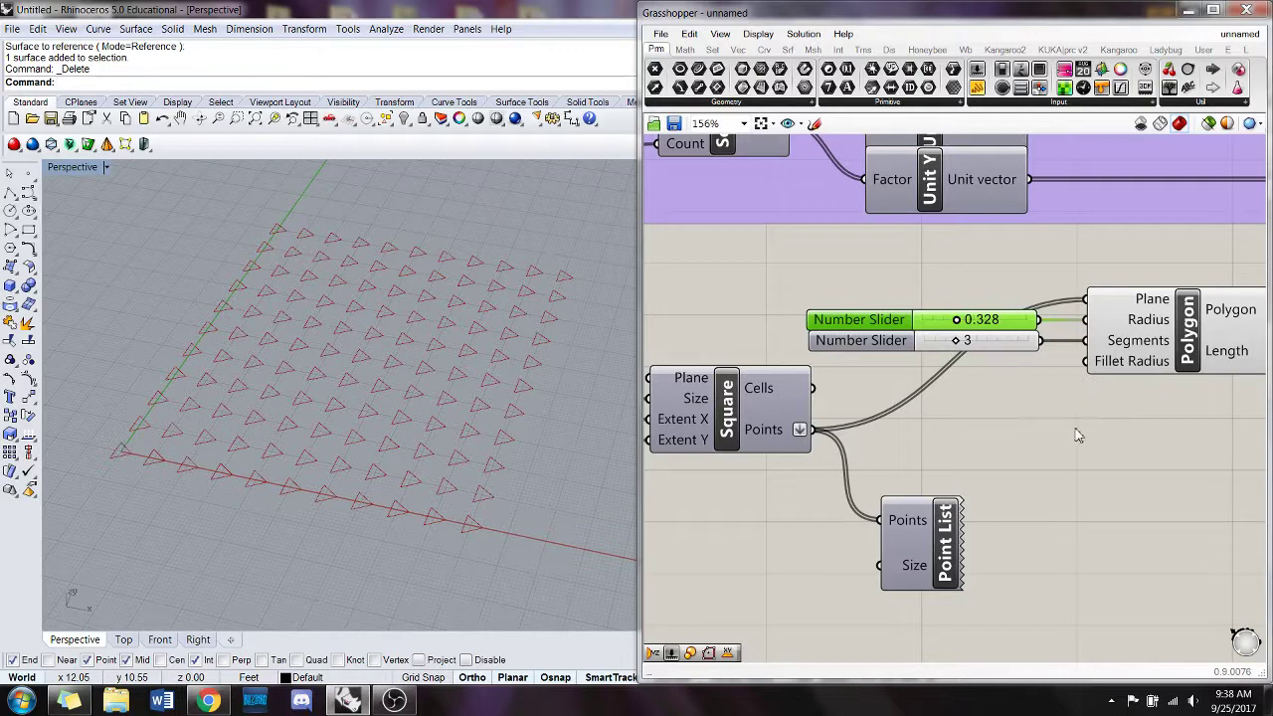
pyautogui.moveTo(1077, 434); pyautogui.dragTo(1040, 402, button='right')
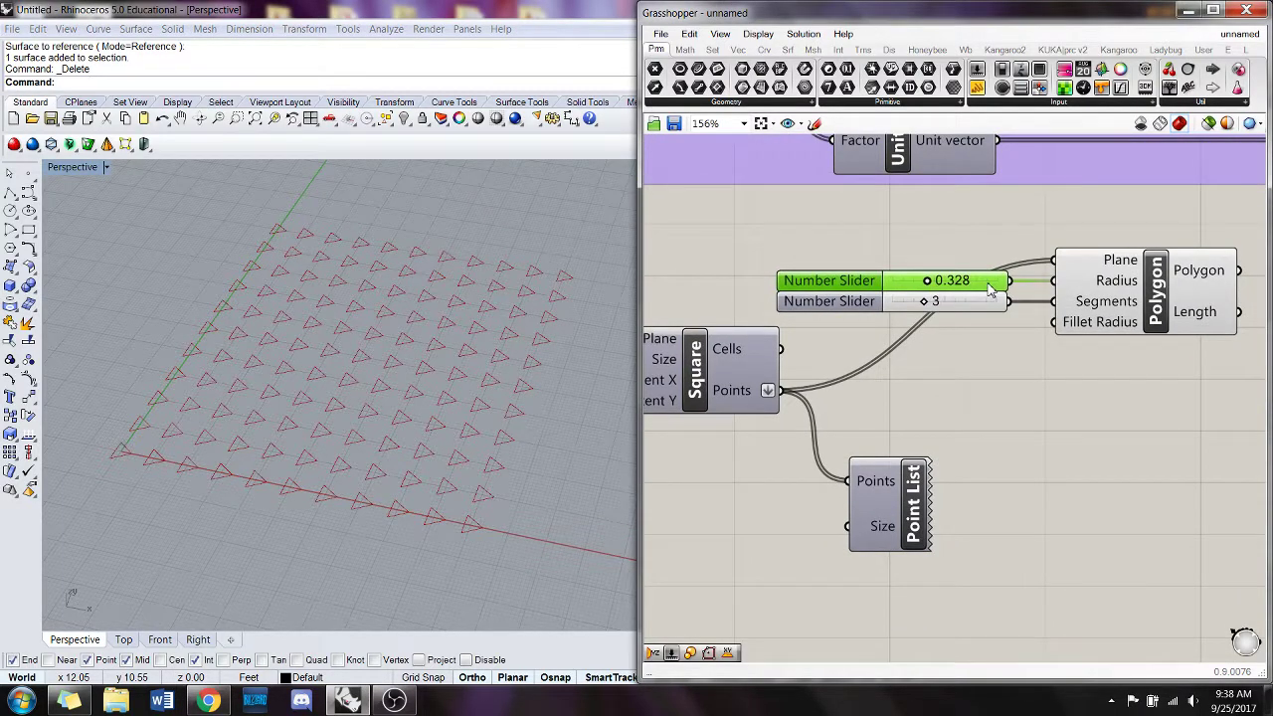
pyautogui.click(1025, 347)
pyautogui.scroll(-1, 1032, 348)
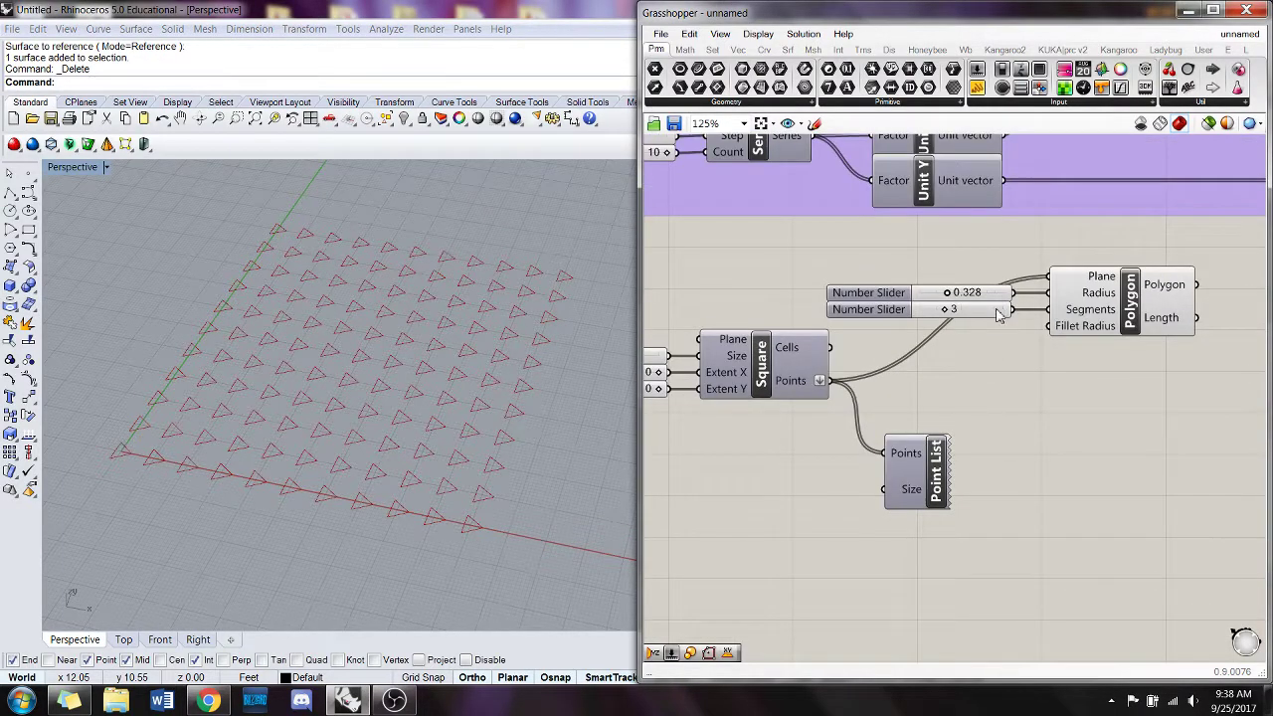
pyautogui.click(999, 313)
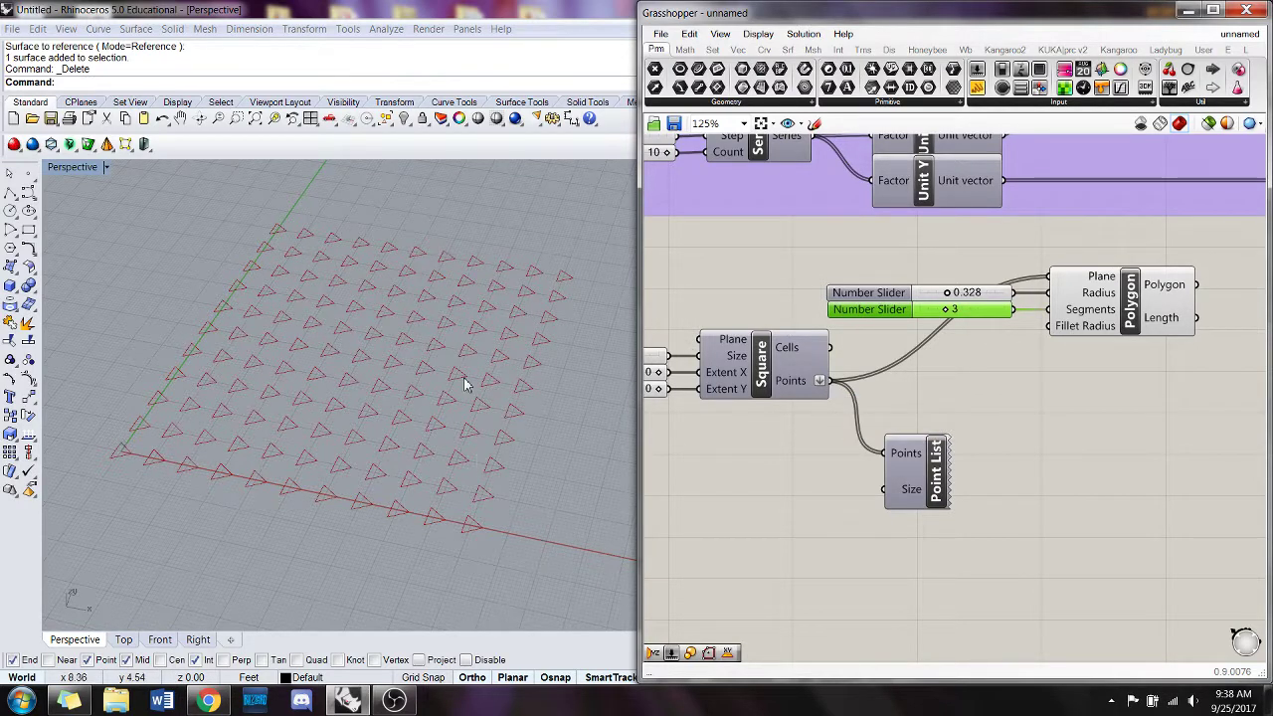
pyautogui.moveTo(991, 366); pyautogui.dragTo(907, 325, button='right')
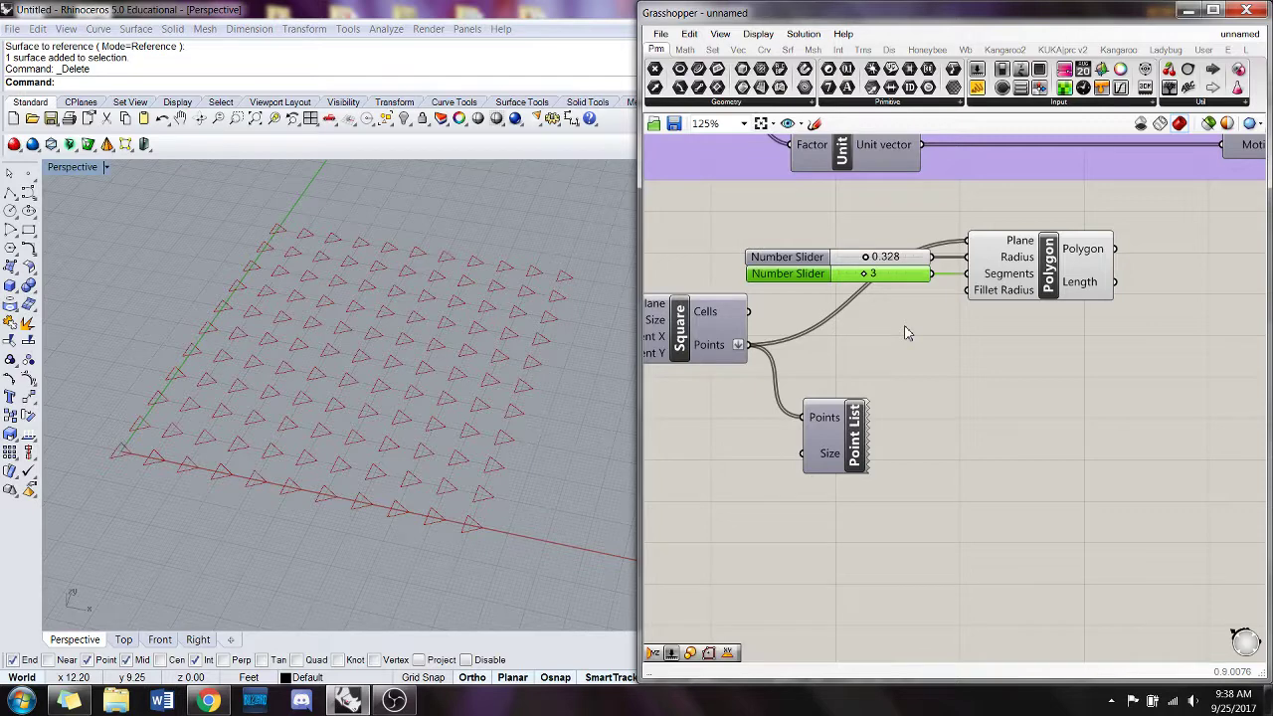
# - Place a Rhino point object between the triangles in the rear left part of the grid
pyautogui.click(324, 361)
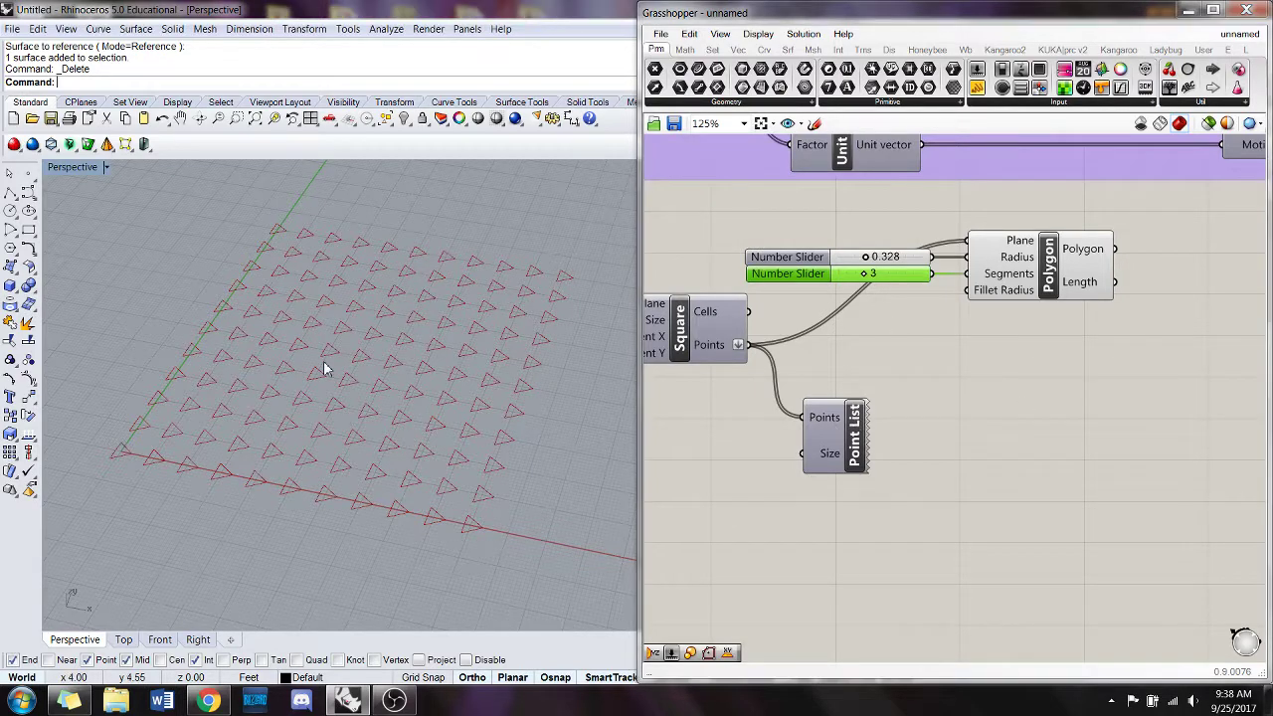
pyautogui.write('Point')
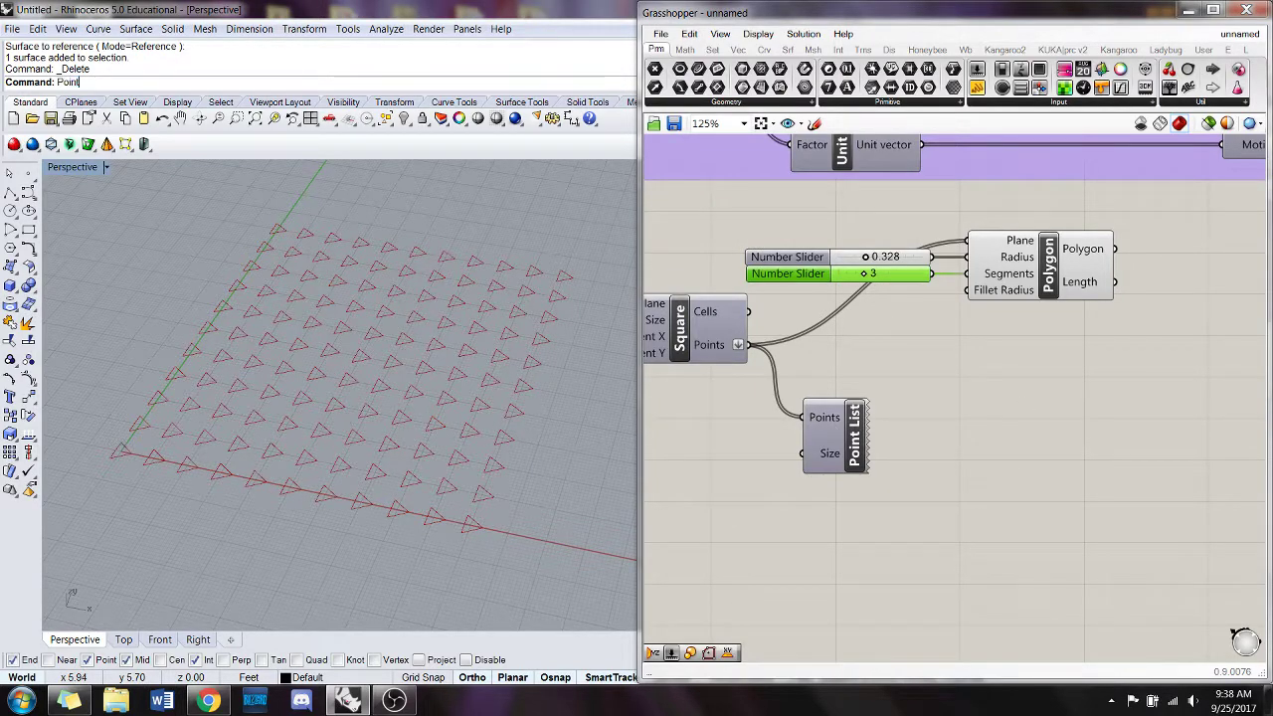
pyautogui.press('Return')
pyautogui.click(305, 305)
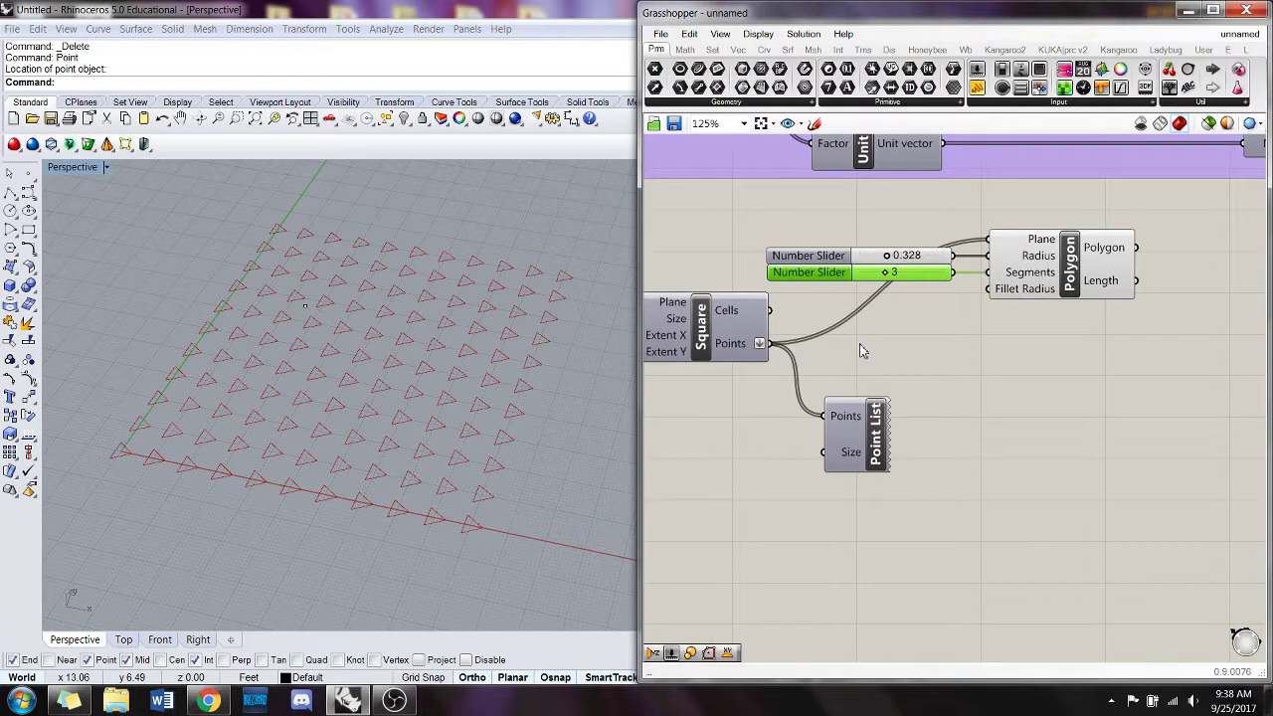
# - Add a Point parameter below the Polygon component and set it to reference the single Rhino point
pyautogui.doubleClick(998, 359)
pyautogui.write('point')
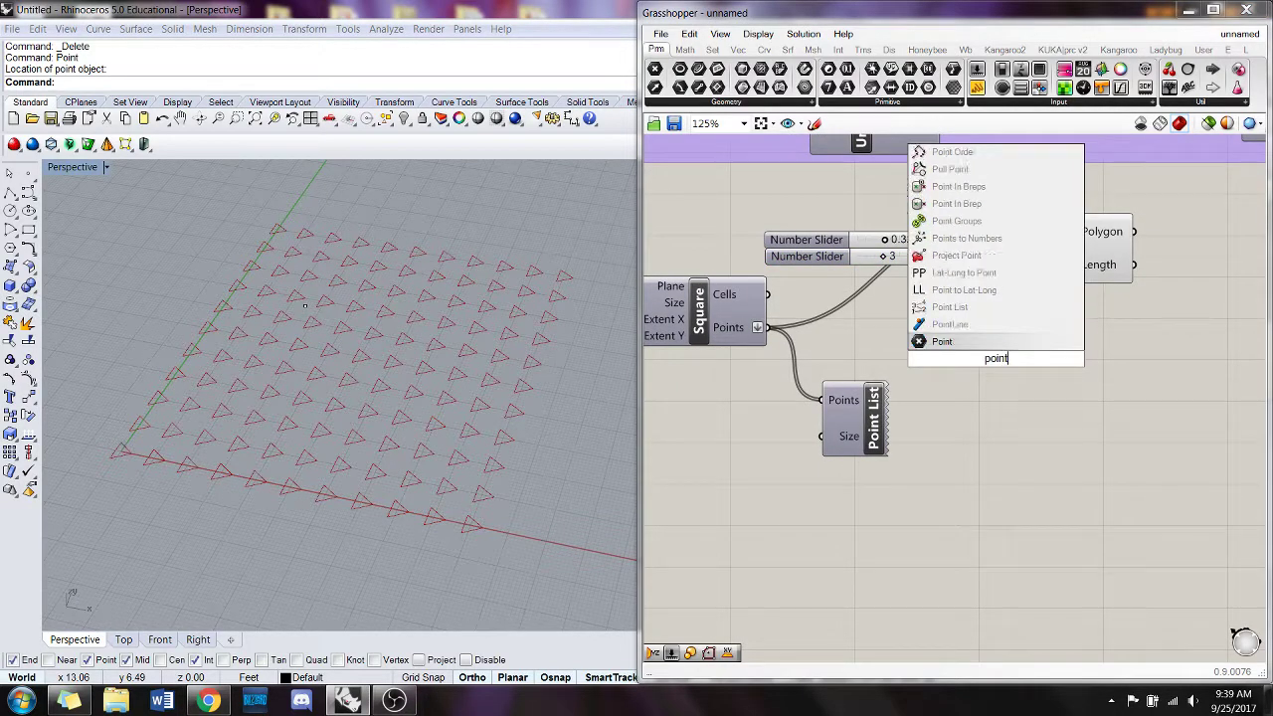
pyautogui.moveTo(993, 358); pyautogui.dragTo(958, 358)
pyautogui.rightClick(963, 352)
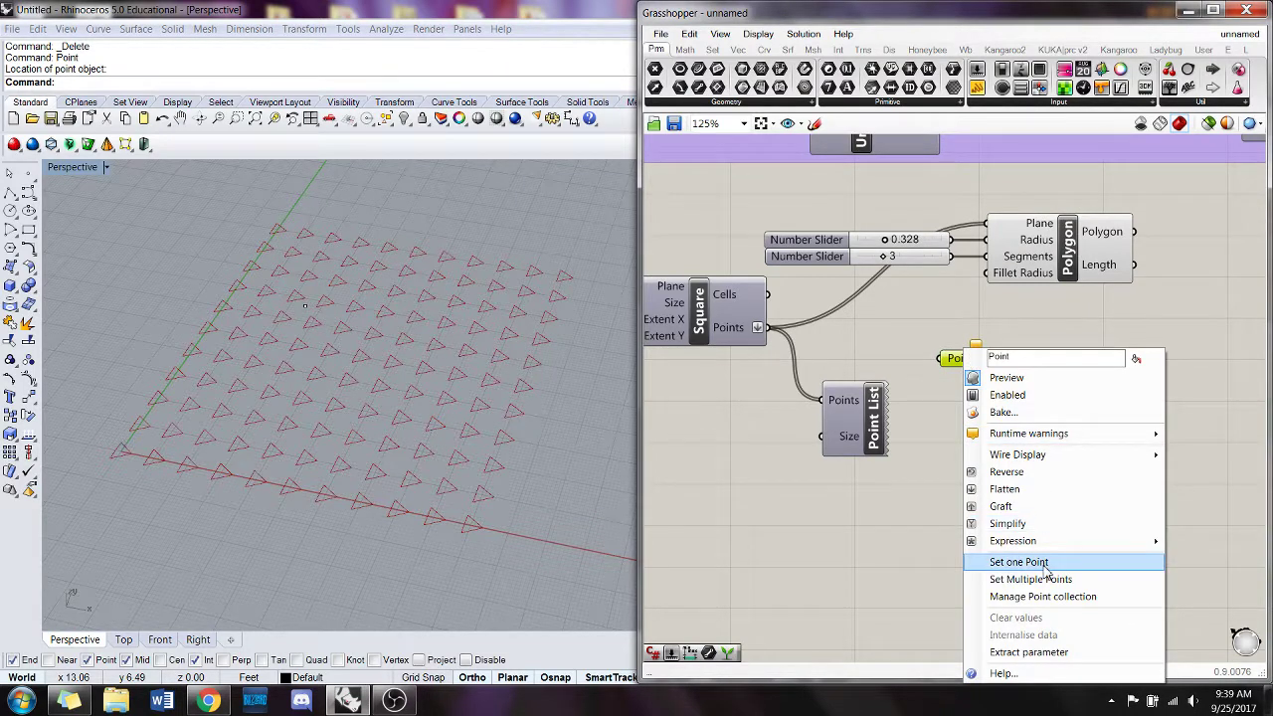
pyautogui.click(1045, 563)
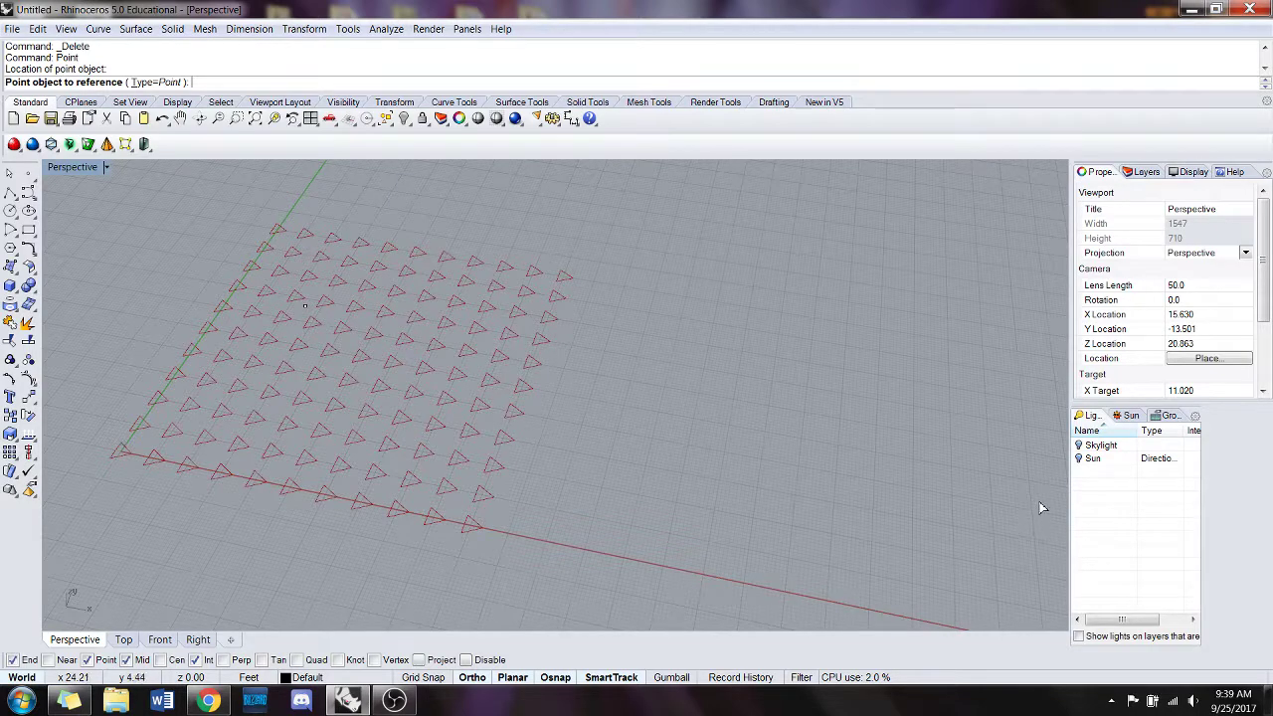
pyautogui.click(305, 305)
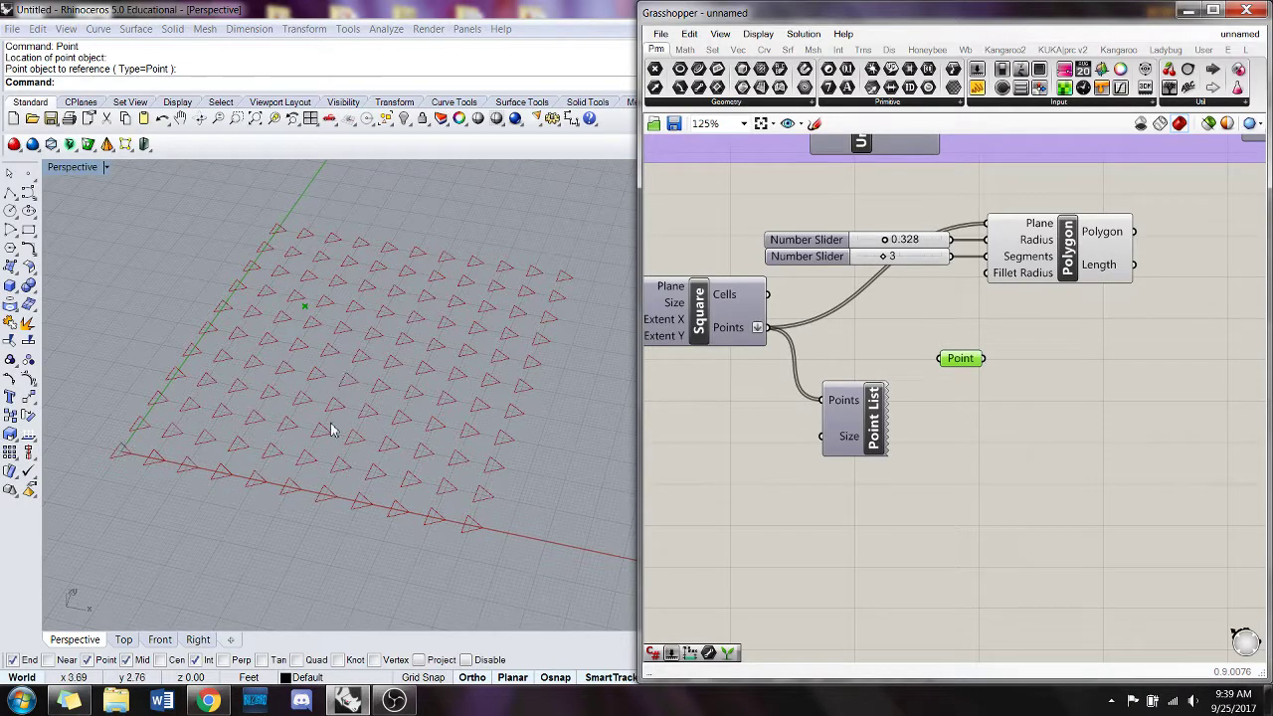
# - Move the referenced Rhino point to about x 6.4, y 2.6 among the triangles
pyautogui.moveTo(305, 307); pyautogui.dragTo(375, 426)
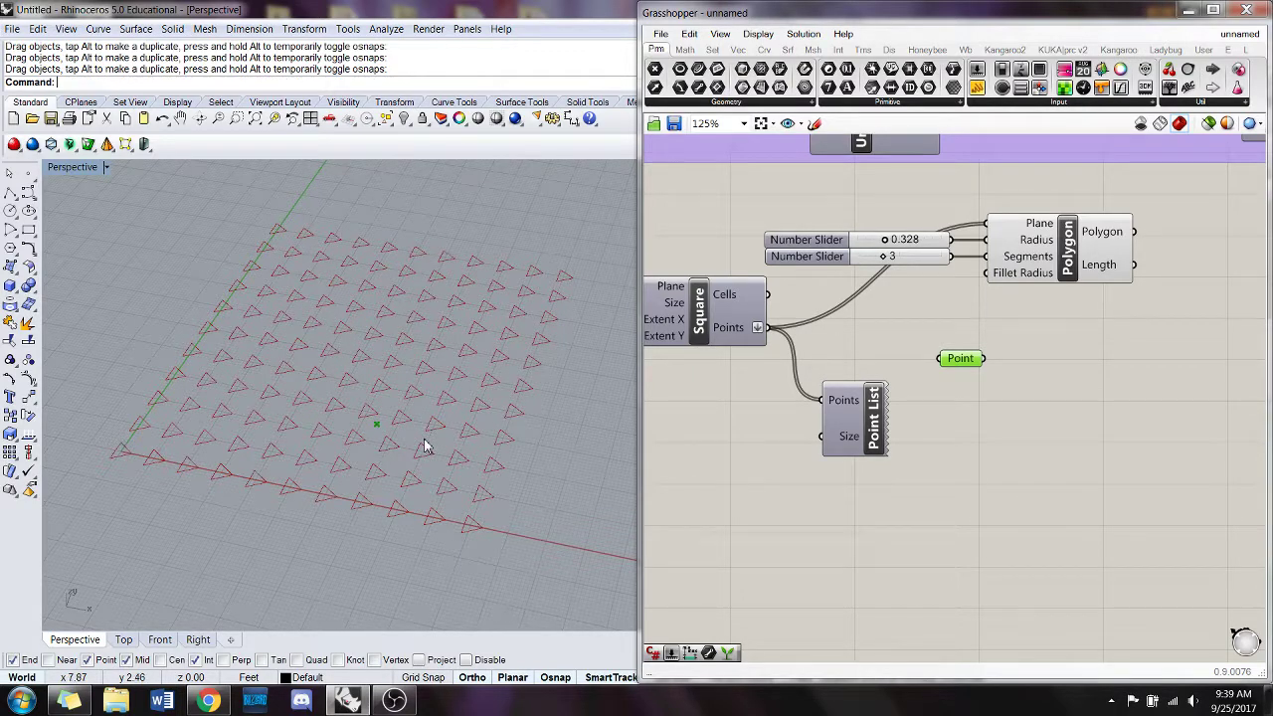
pyautogui.click(970, 415)
pyautogui.moveTo(975, 367)
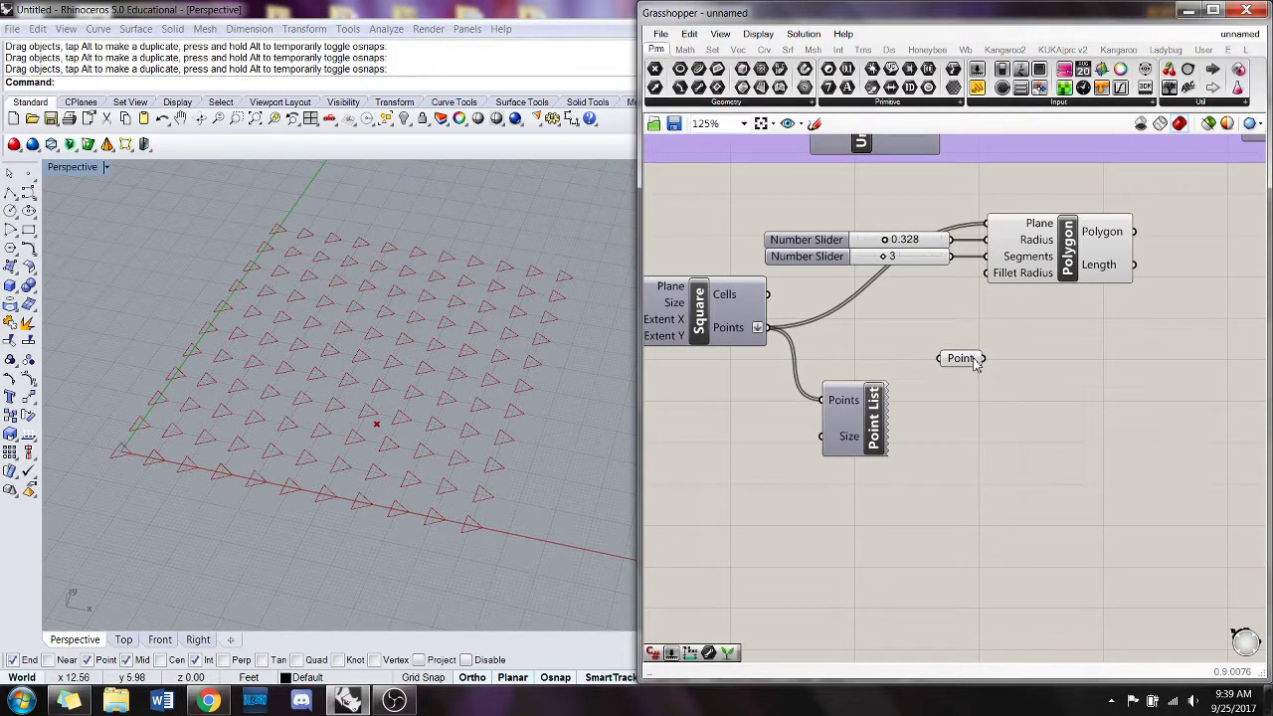
pyautogui.rightClick(976, 362)
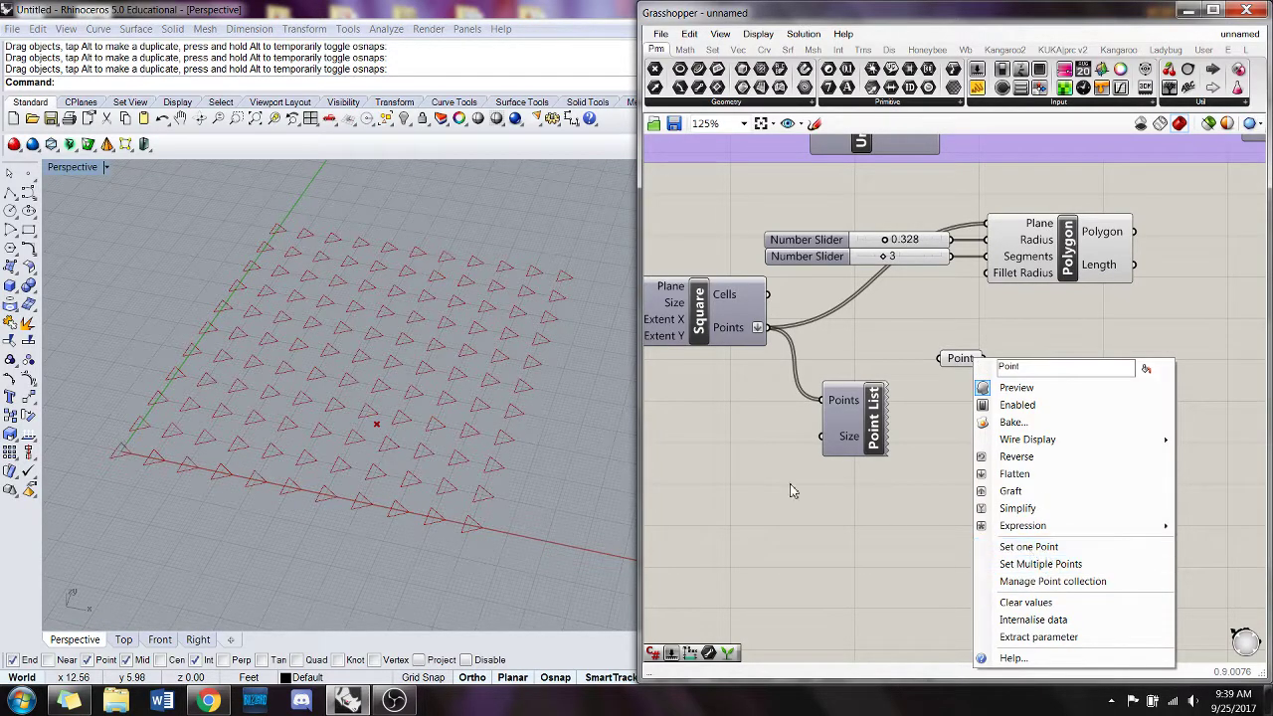
pyautogui.click(378, 424)
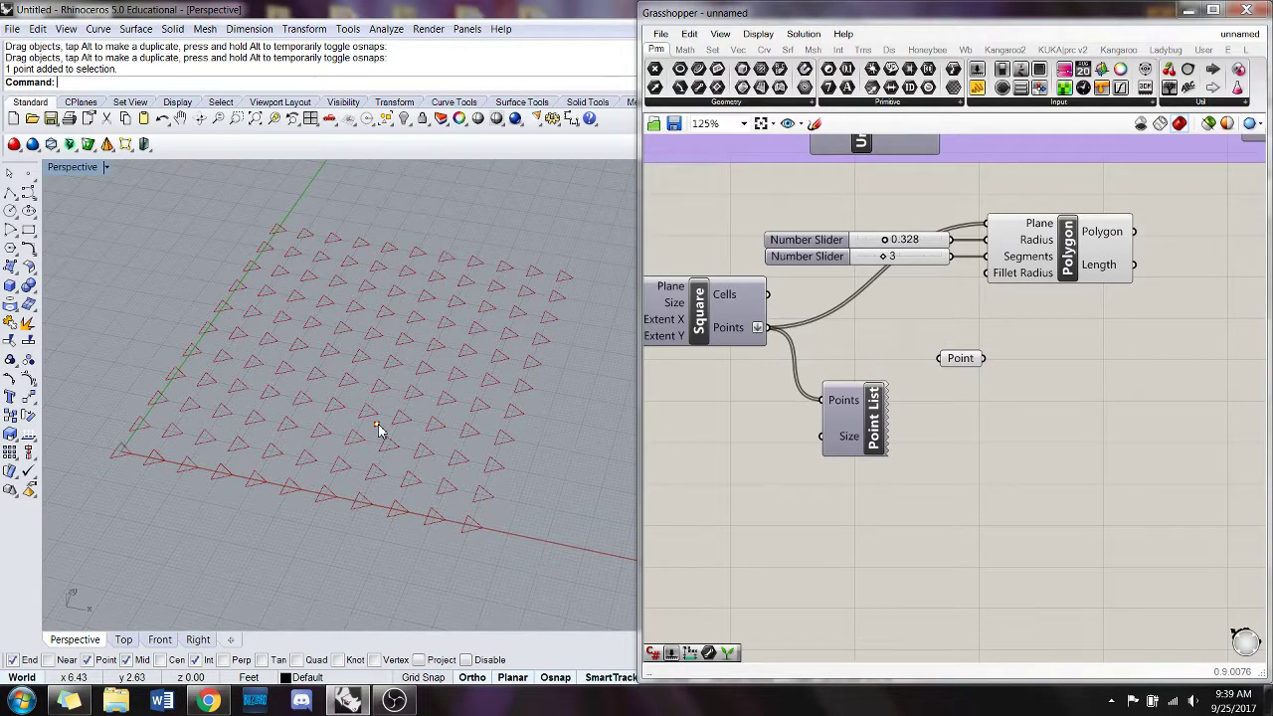
pyautogui.moveTo(759, 402); pyautogui.dragTo(779, 433, button='right')
pyautogui.click(383, 376)
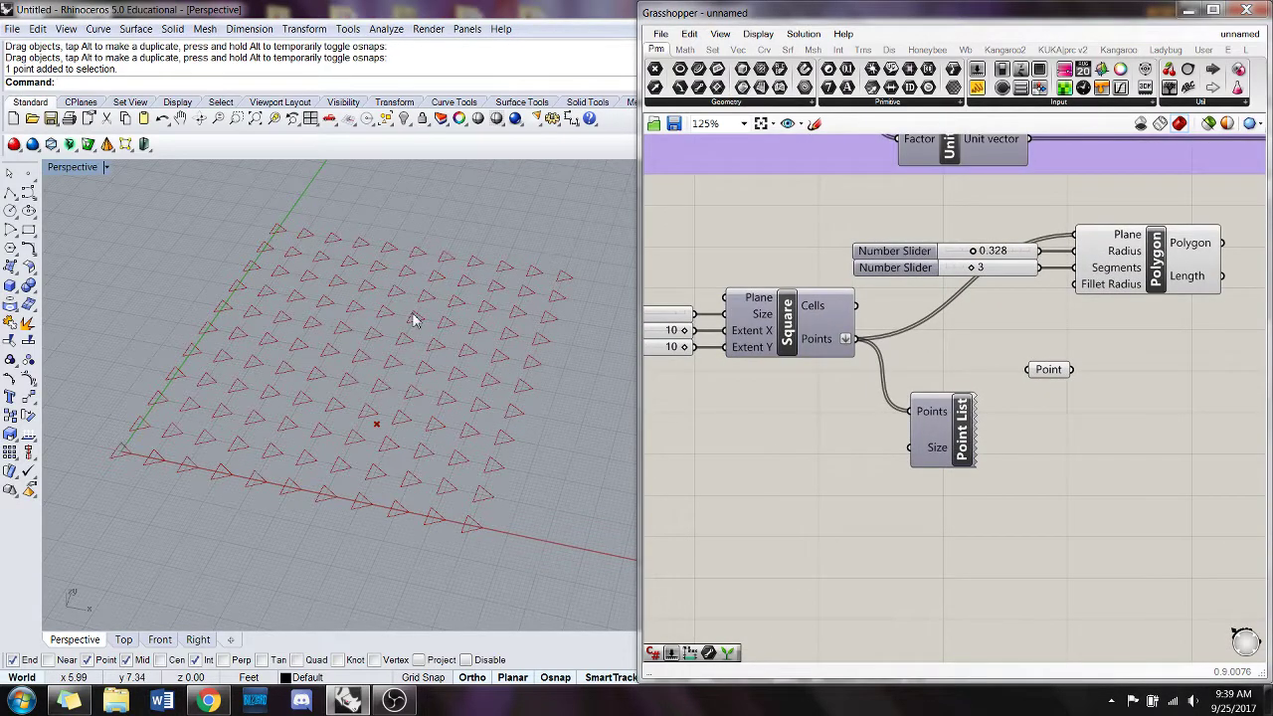
pyautogui.click(376, 426)
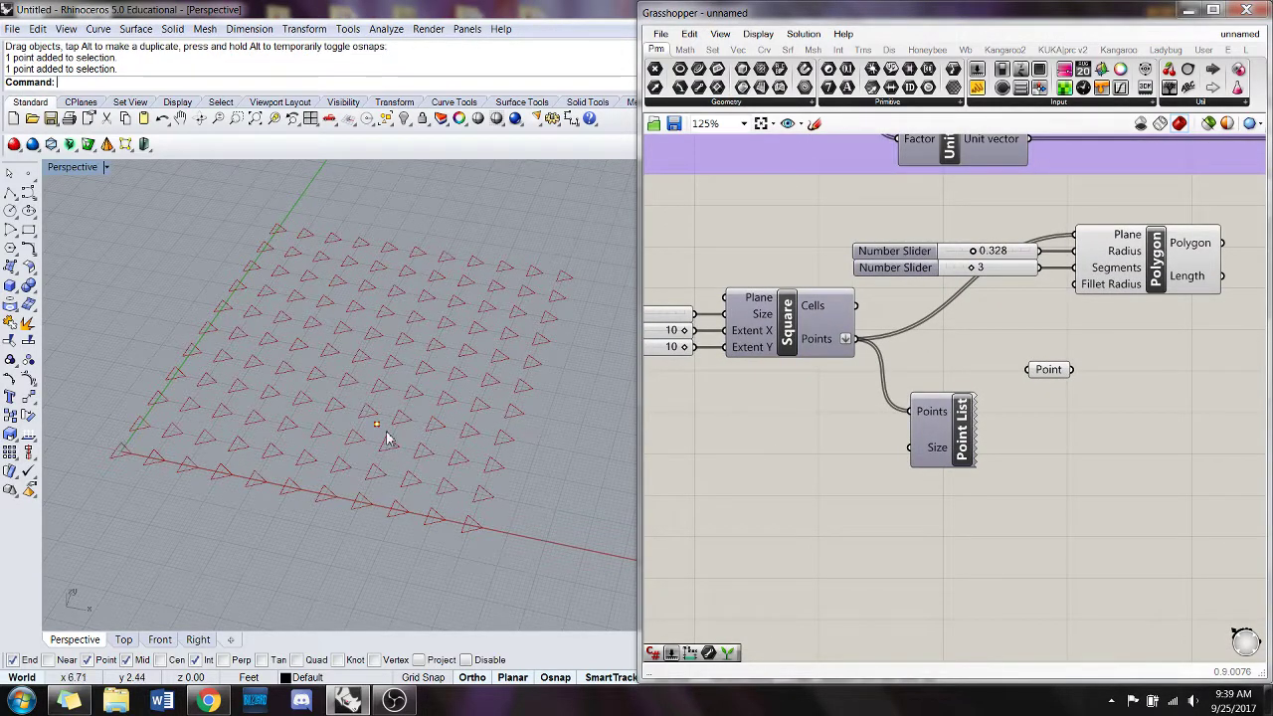
# - Move the Rhino point to about x 6.4, y 5 and add a second Point parameter below the existing one
pyautogui.moveTo(375, 421); pyautogui.dragTo(390, 373)
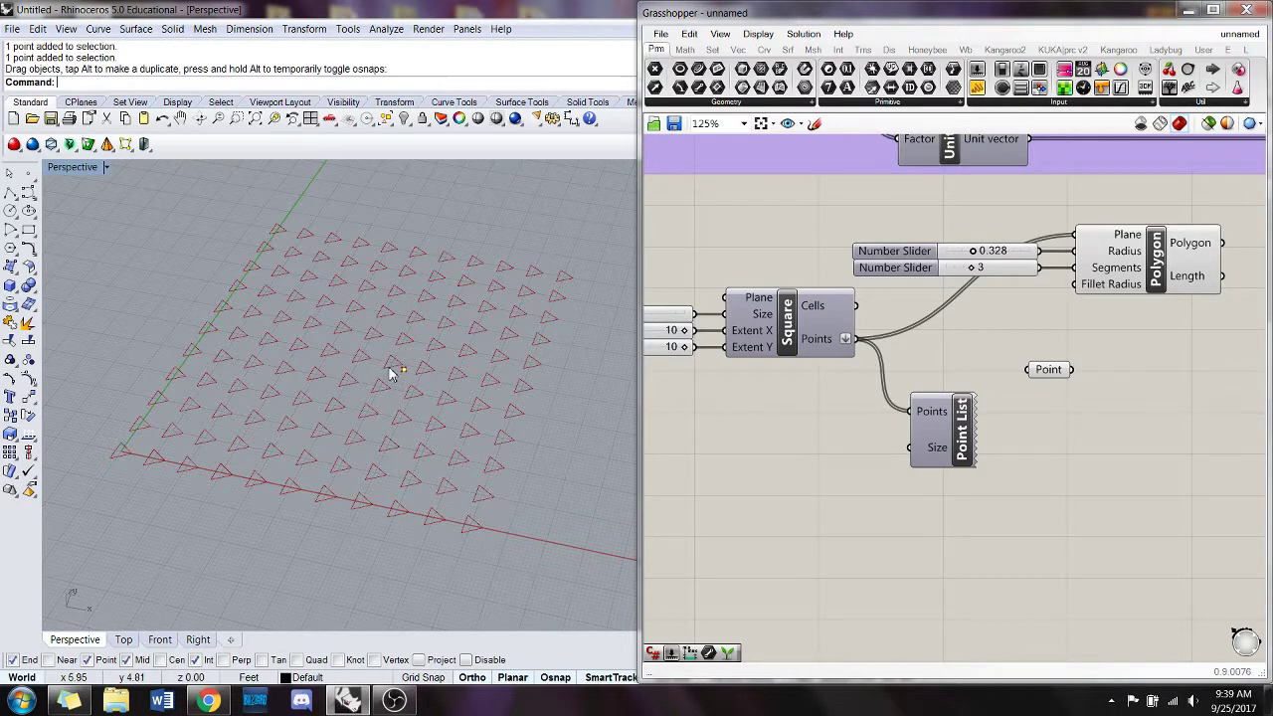
pyautogui.click(1066, 372)
pyautogui.doubleClick(1040, 475)
pyautogui.write('dat')
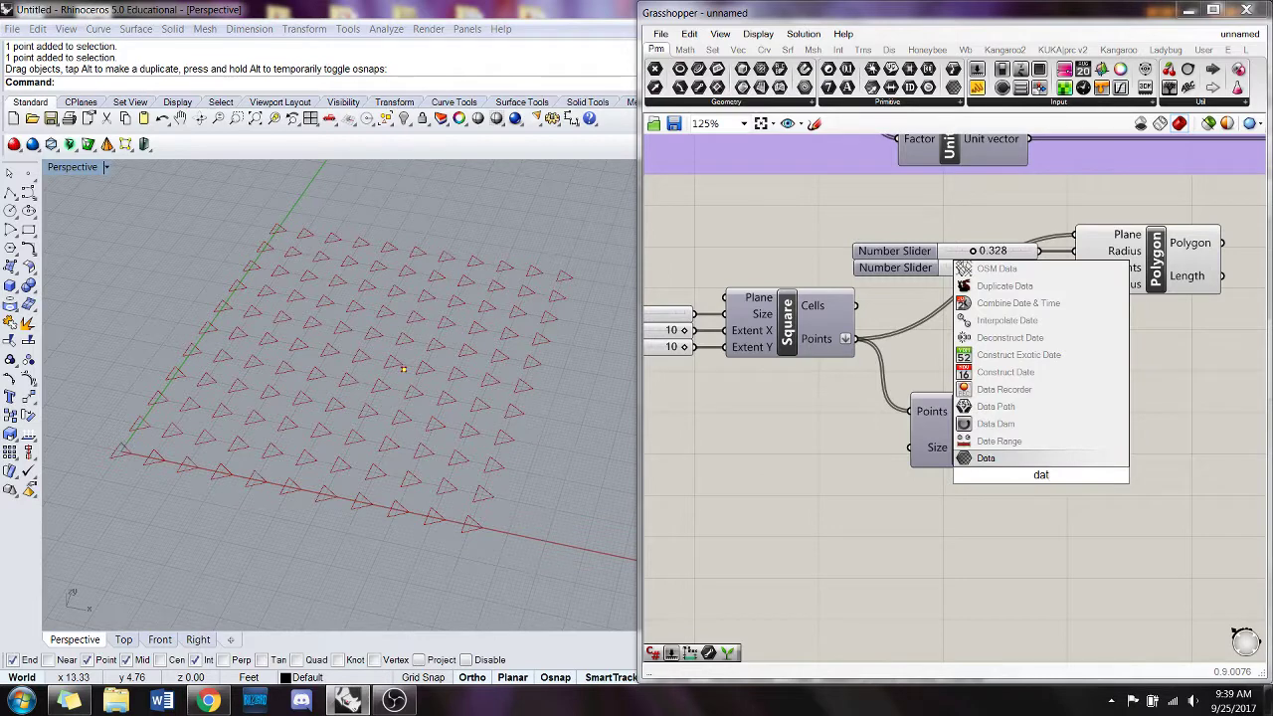
pyautogui.press('BackSpace')
pyautogui.press('BackSpace')
pyautogui.press('BackSpace')
pyautogui.write('point')
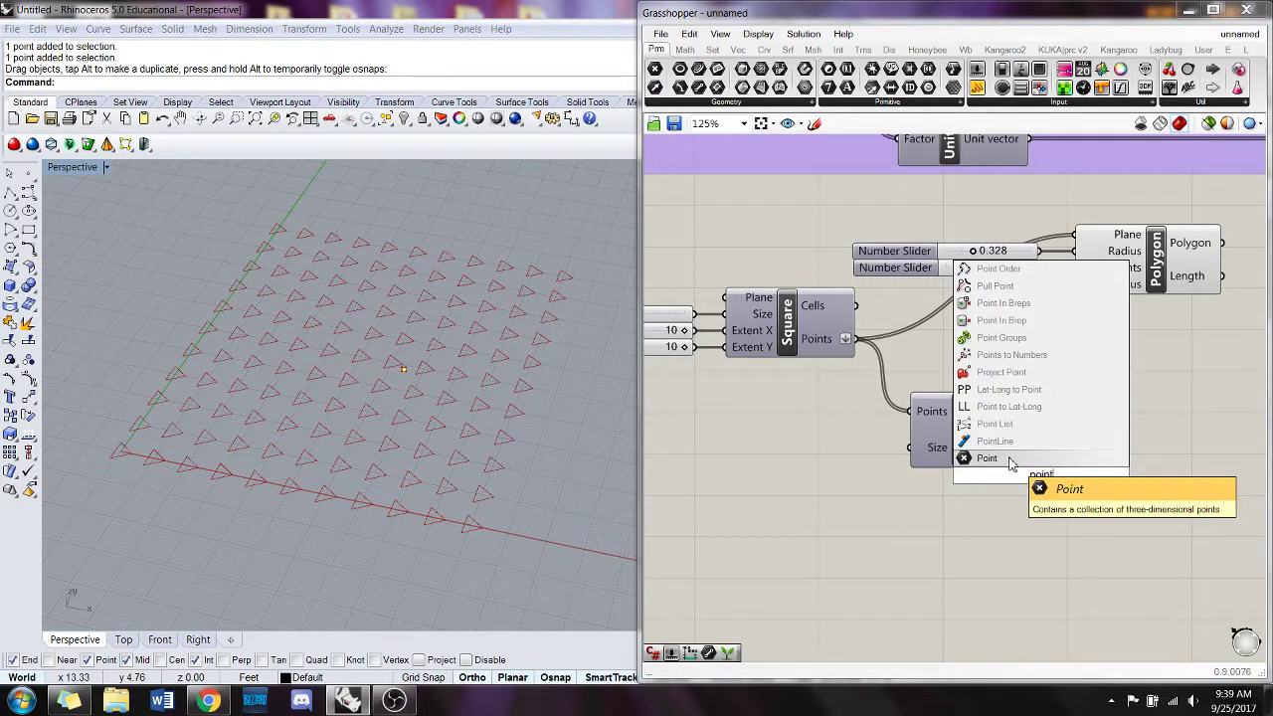
pyautogui.click(1010, 461)
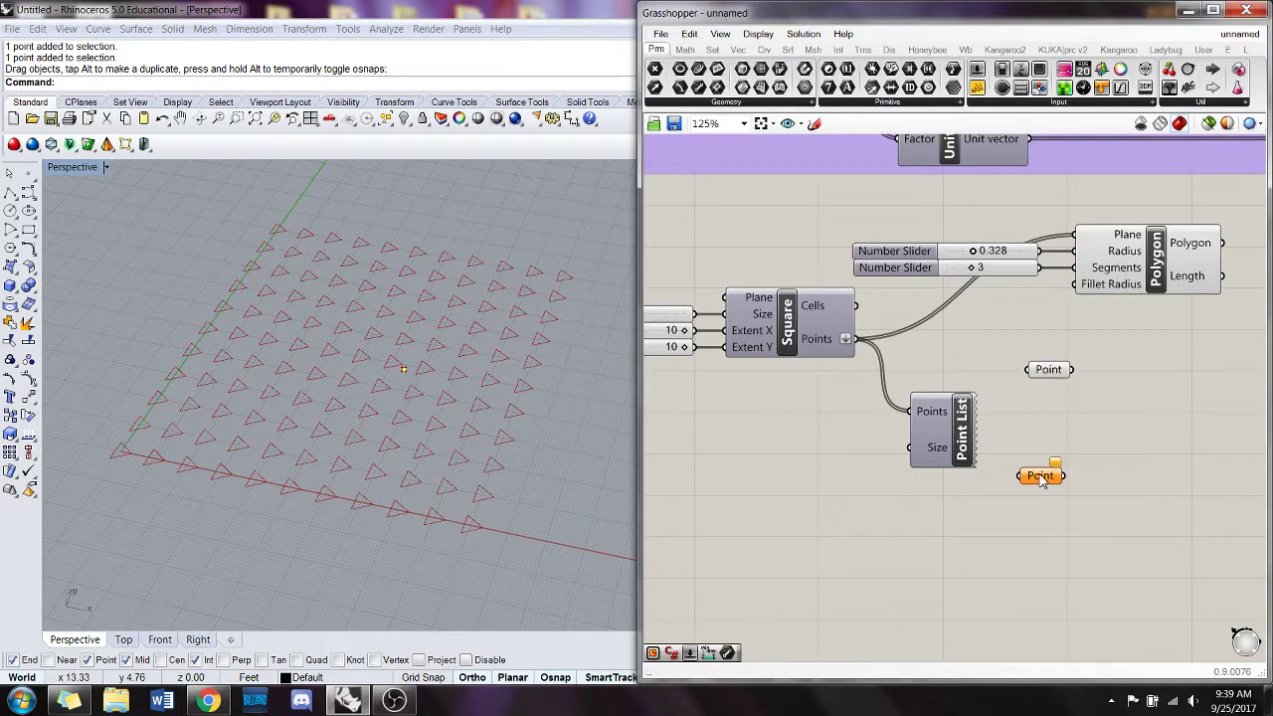
pyautogui.moveTo(1040, 479); pyautogui.dragTo(1057, 456)
# - Set the second Point parameter to reference the single Rhino point, and delete that parameter
pyautogui.rightClick(1056, 453)
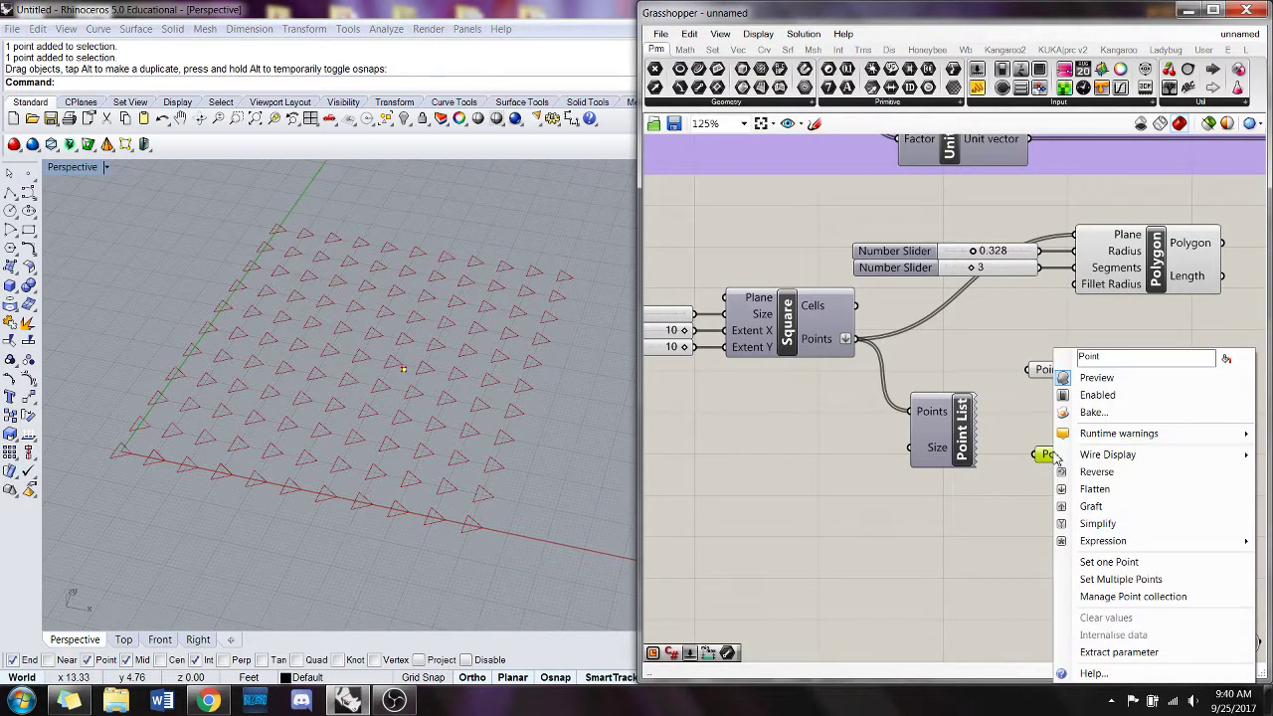
pyautogui.click(1144, 563)
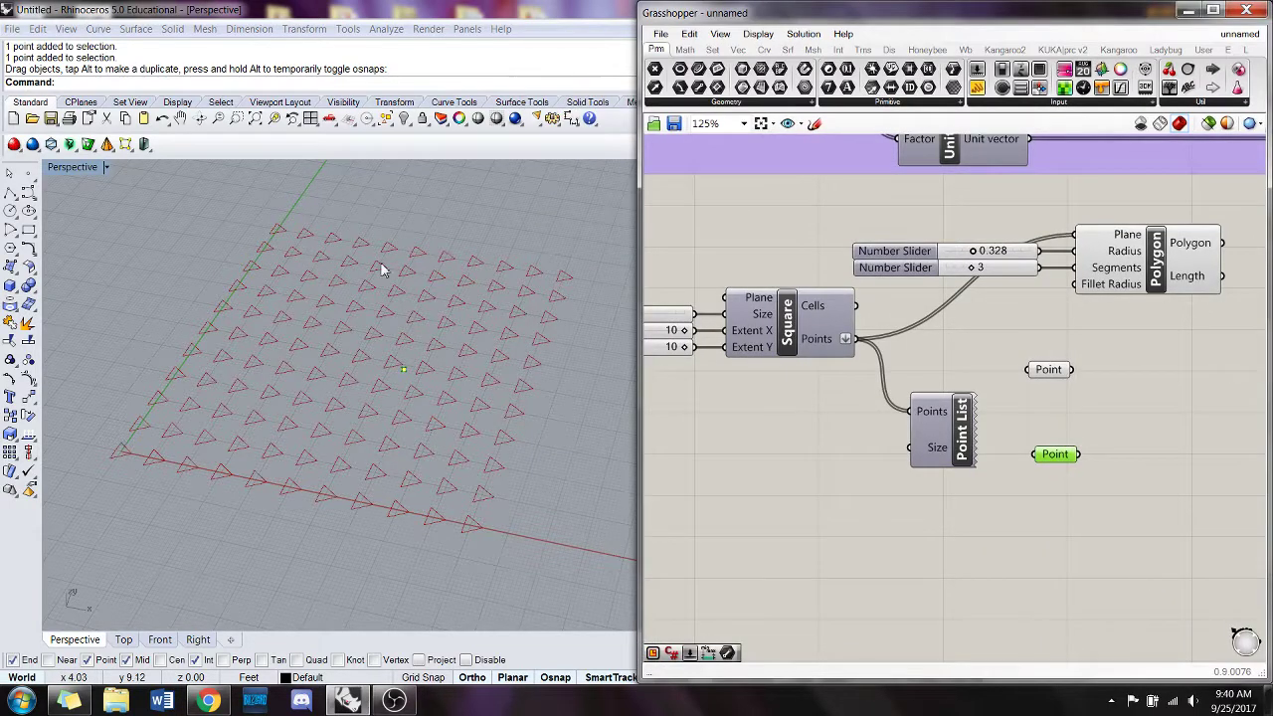
pyautogui.click(406, 375)
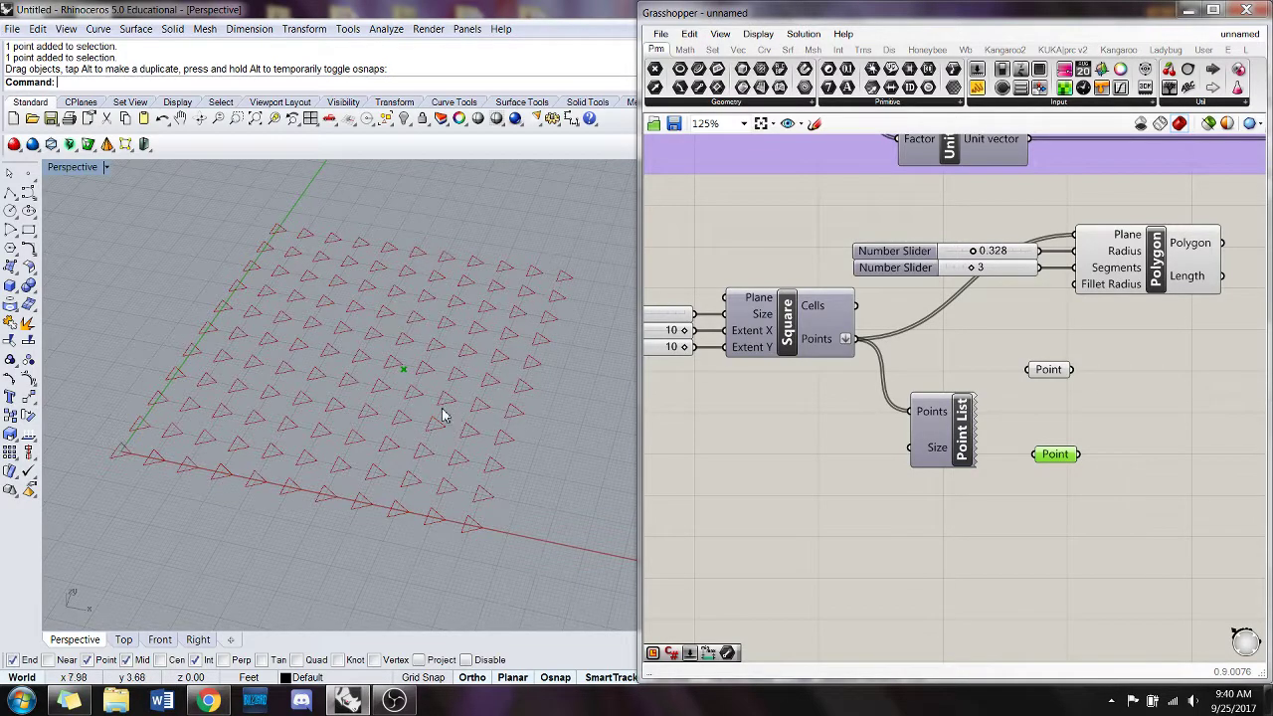
pyautogui.click(1061, 457)
pyautogui.press('Delete')
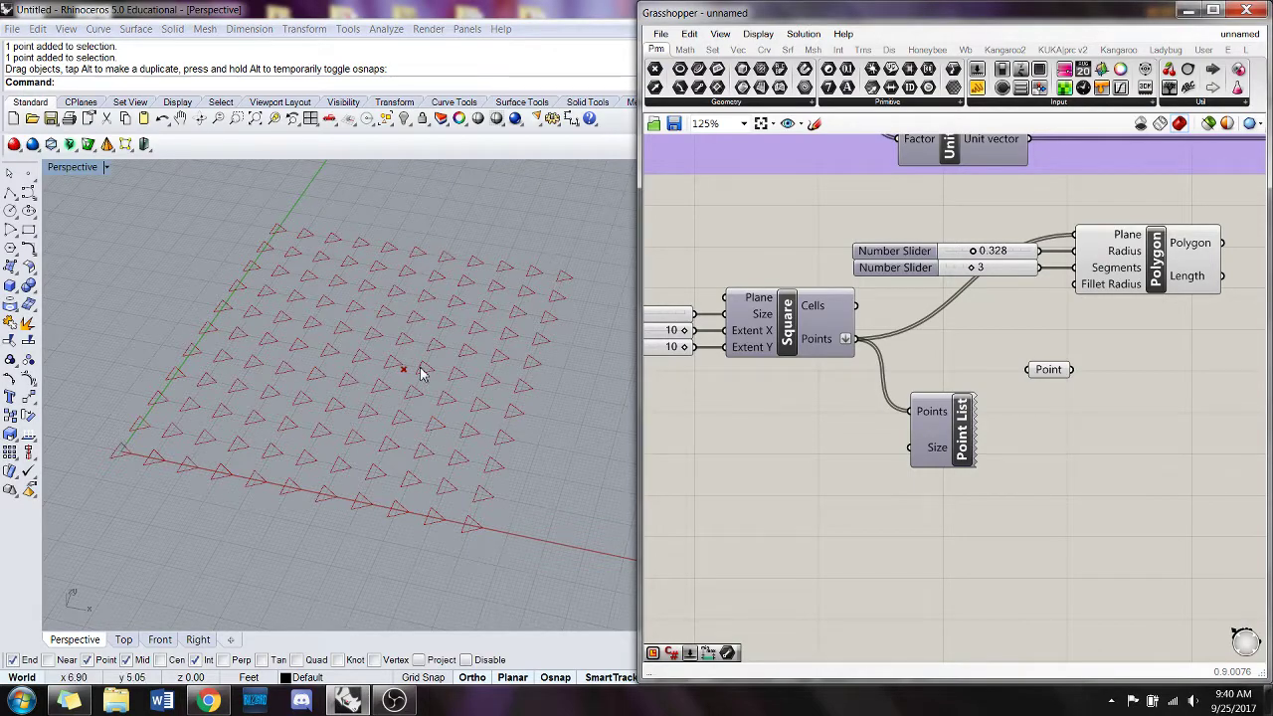
# - Move the referenced Rhino point to about x 4.5, y 4.8 among the triangles
pyautogui.moveTo(465, 343); pyautogui.dragTo(393, 396, button='right')
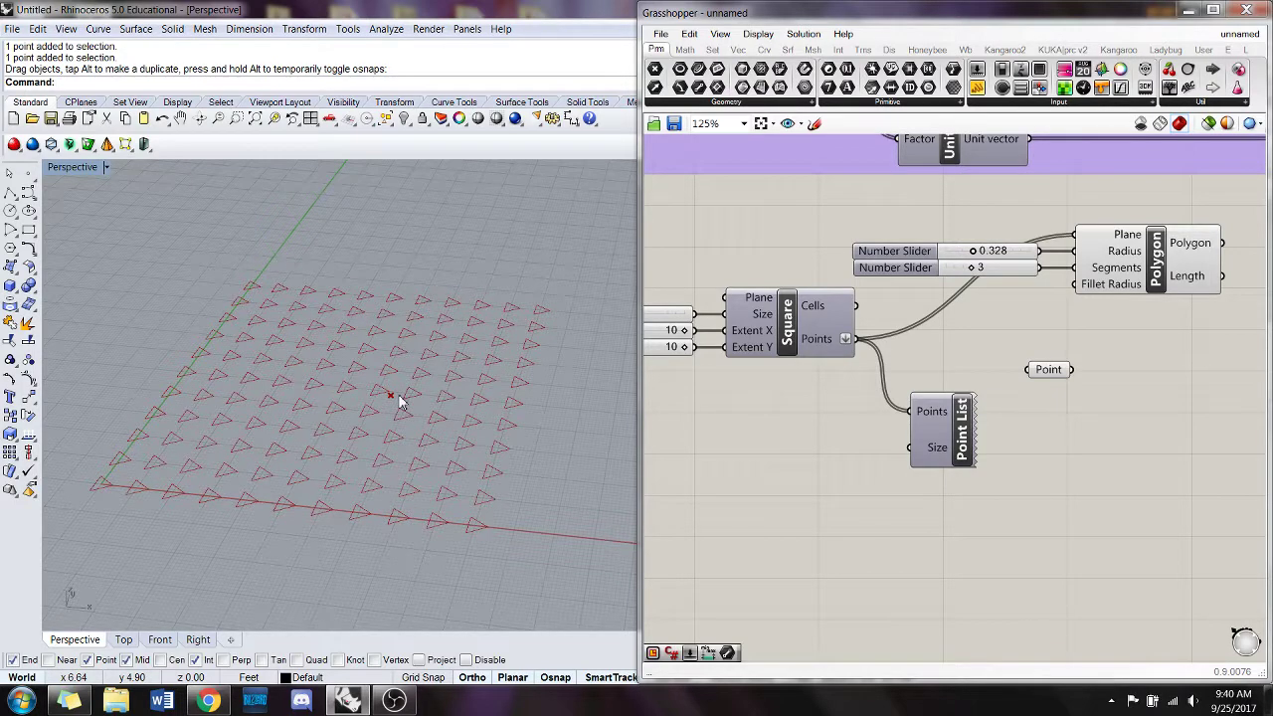
pyautogui.moveTo(393, 401); pyautogui.dragTo(329, 396)
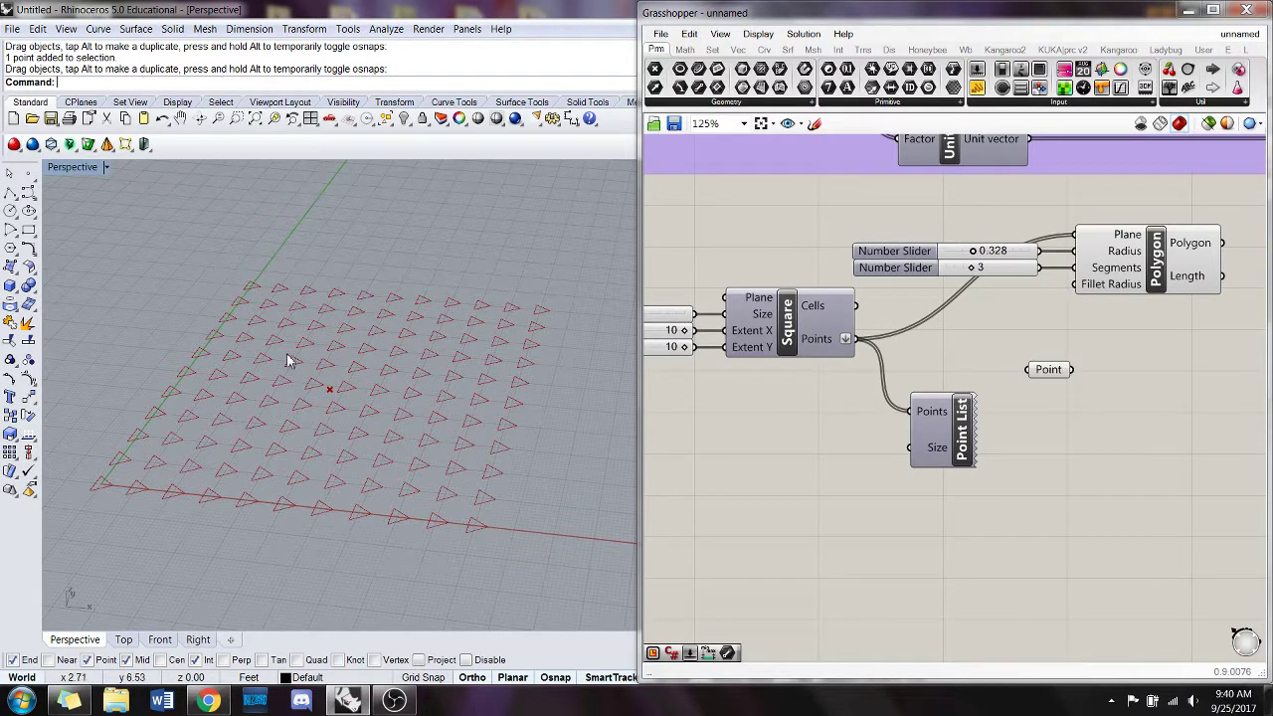
# - Add a Distance component below Polygon and arrange the Point parameter and the Point List component ahead of it
pyautogui.moveTo(1048, 369); pyautogui.dragTo(1080, 405)
pyautogui.doubleClick(1083, 350)
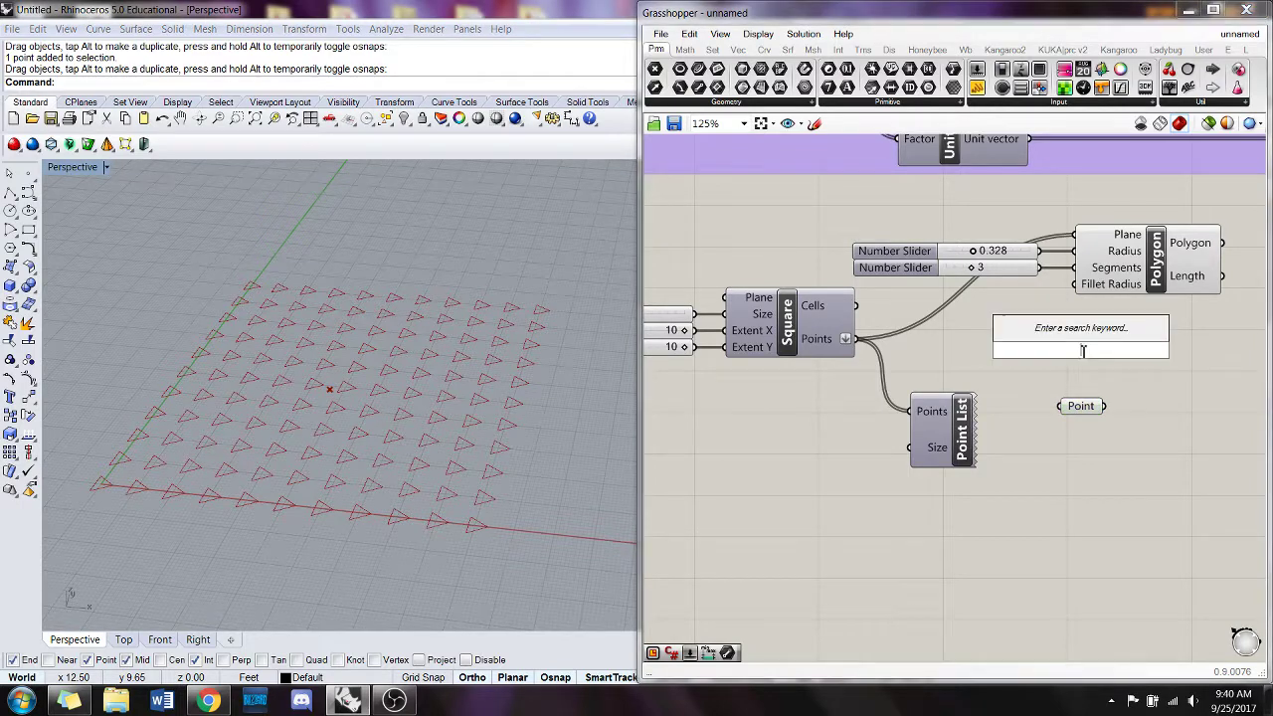
pyautogui.write('dist')
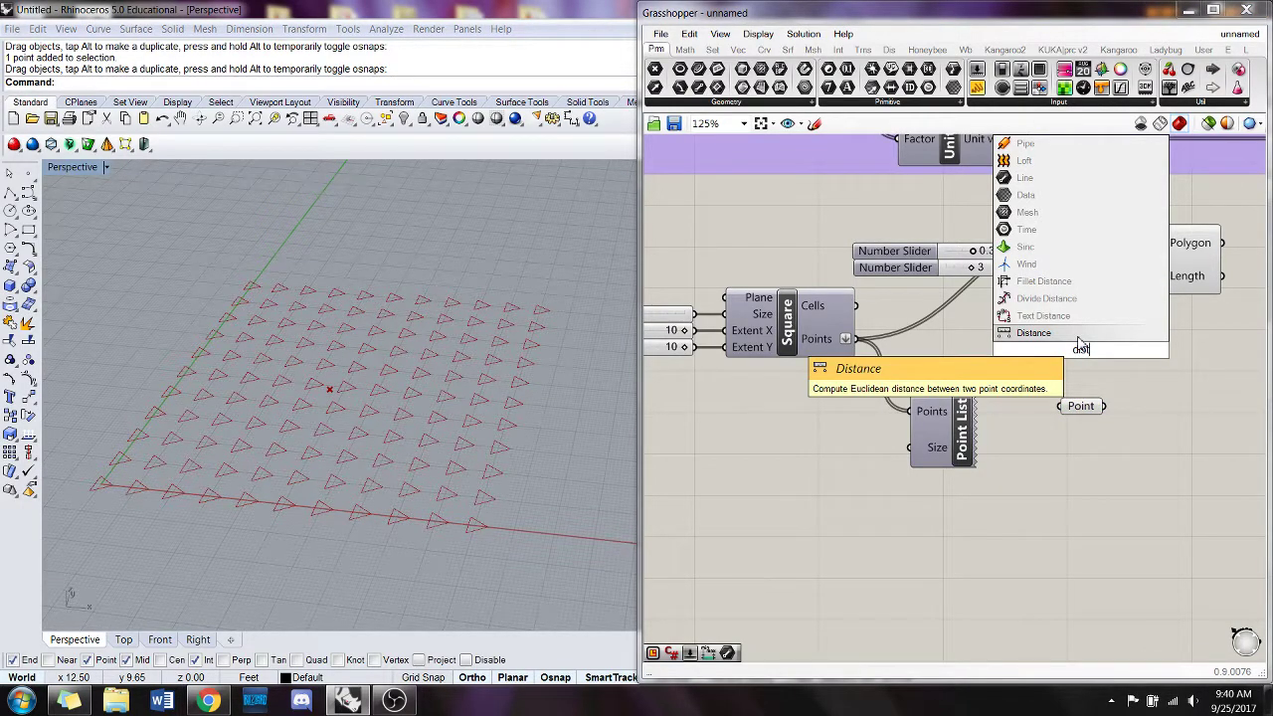
pyautogui.click(1080, 339)
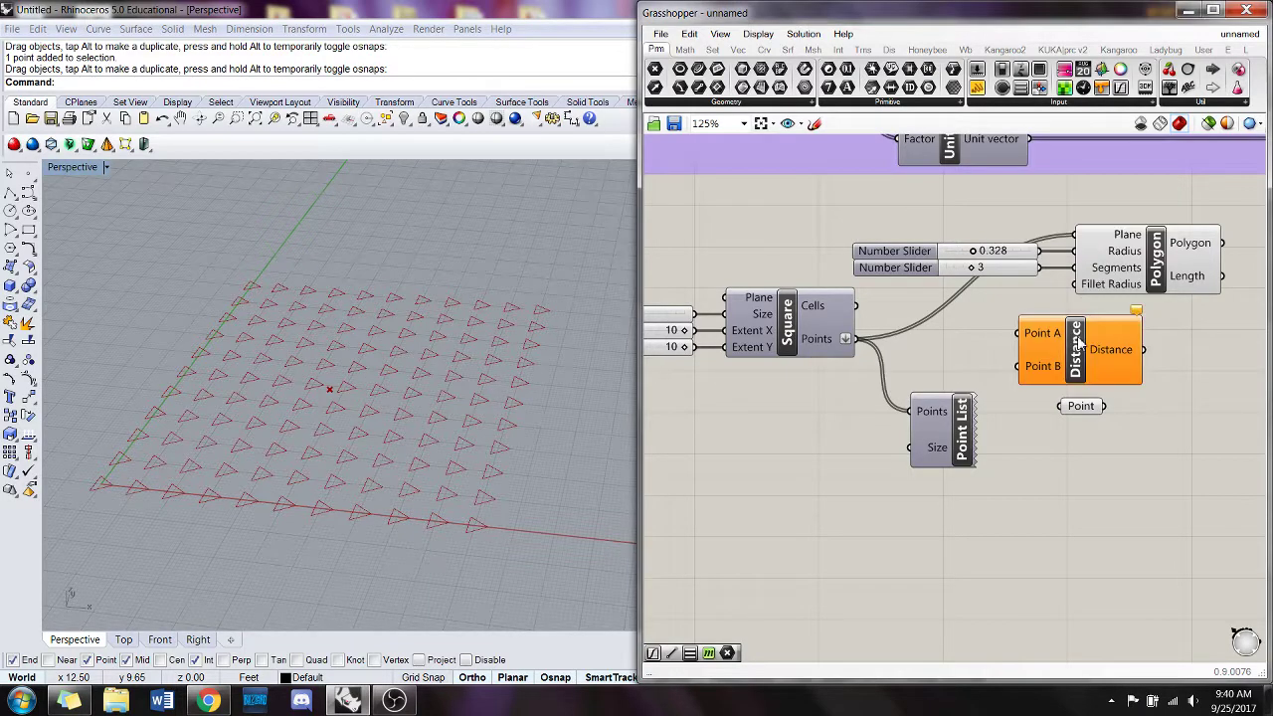
pyautogui.moveTo(1082, 360); pyautogui.dragTo(1139, 366)
pyautogui.moveTo(1082, 406); pyautogui.dragTo(1006, 390)
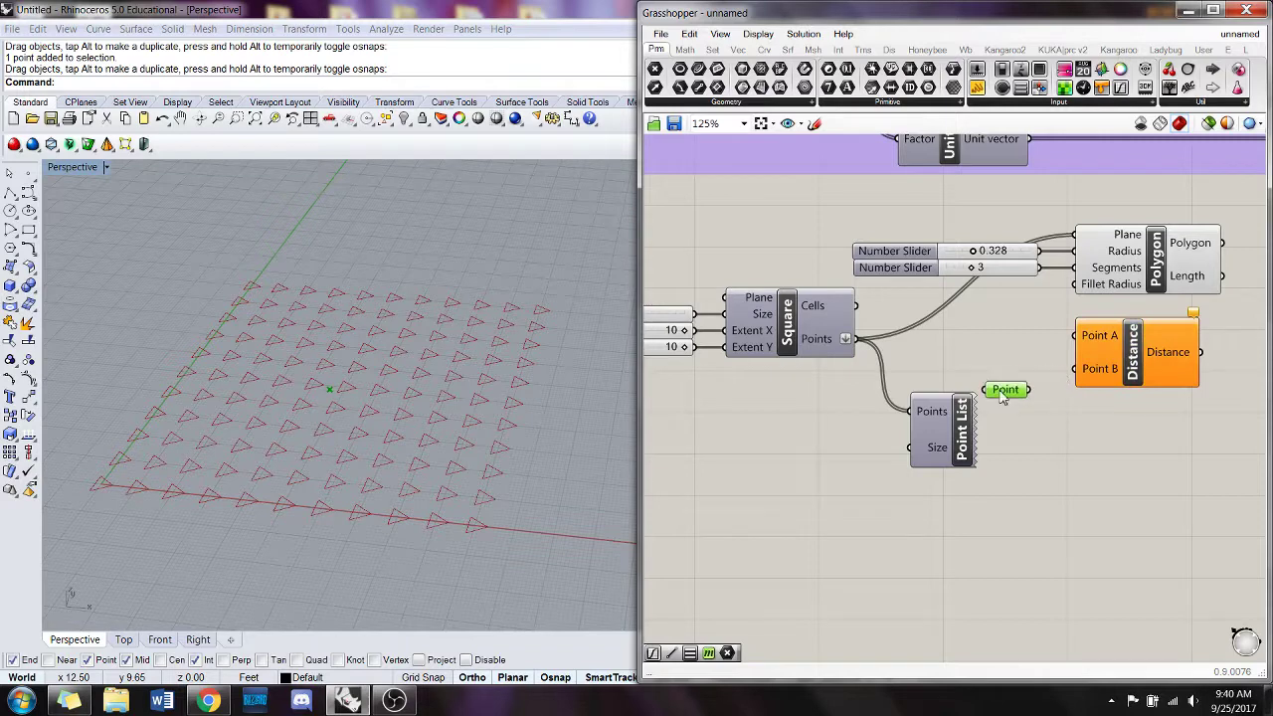
pyautogui.moveTo(945, 438); pyautogui.dragTo(922, 460)
pyautogui.click(928, 378)
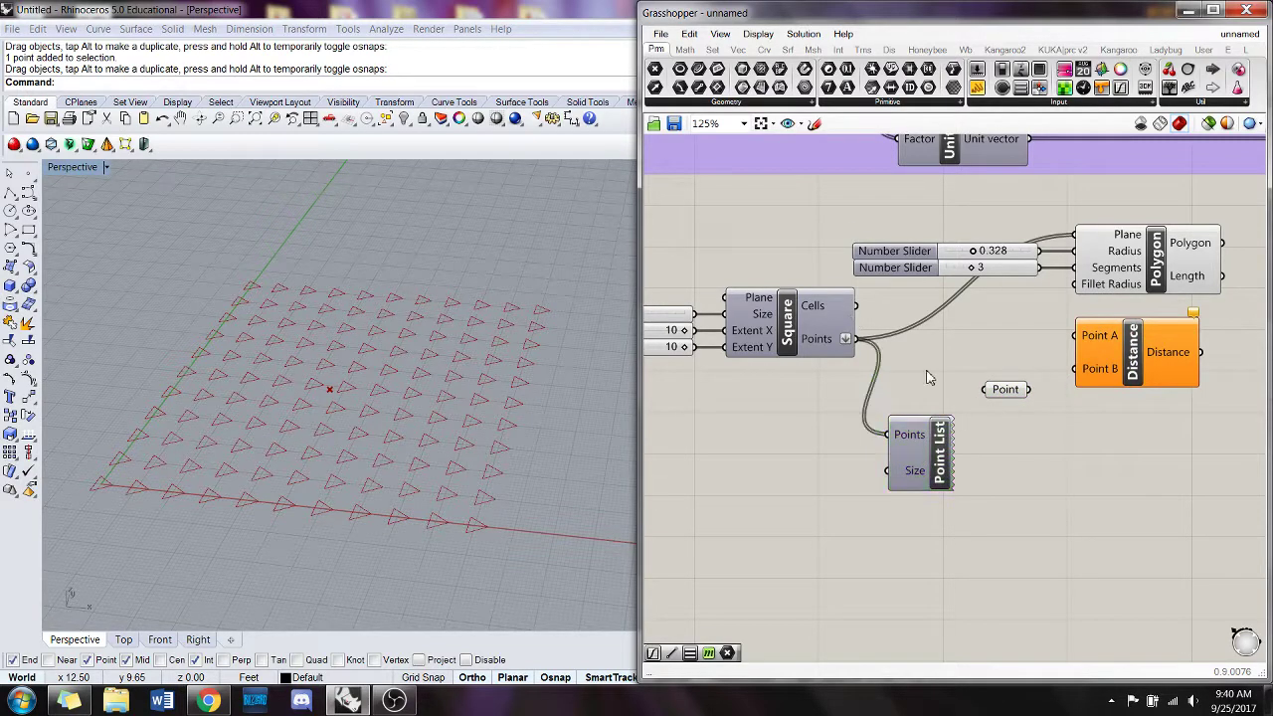
# - Connect Square's Points output to Distance's Point A and the Point parameter to Point B
pyautogui.moveTo(823, 344)
pyautogui.moveTo(861, 344); pyautogui.dragTo(1140, 358)
pyautogui.click(1142, 366)
pyautogui.click(1082, 402)
pyautogui.moveTo(1005, 388); pyautogui.dragTo(1088, 386)
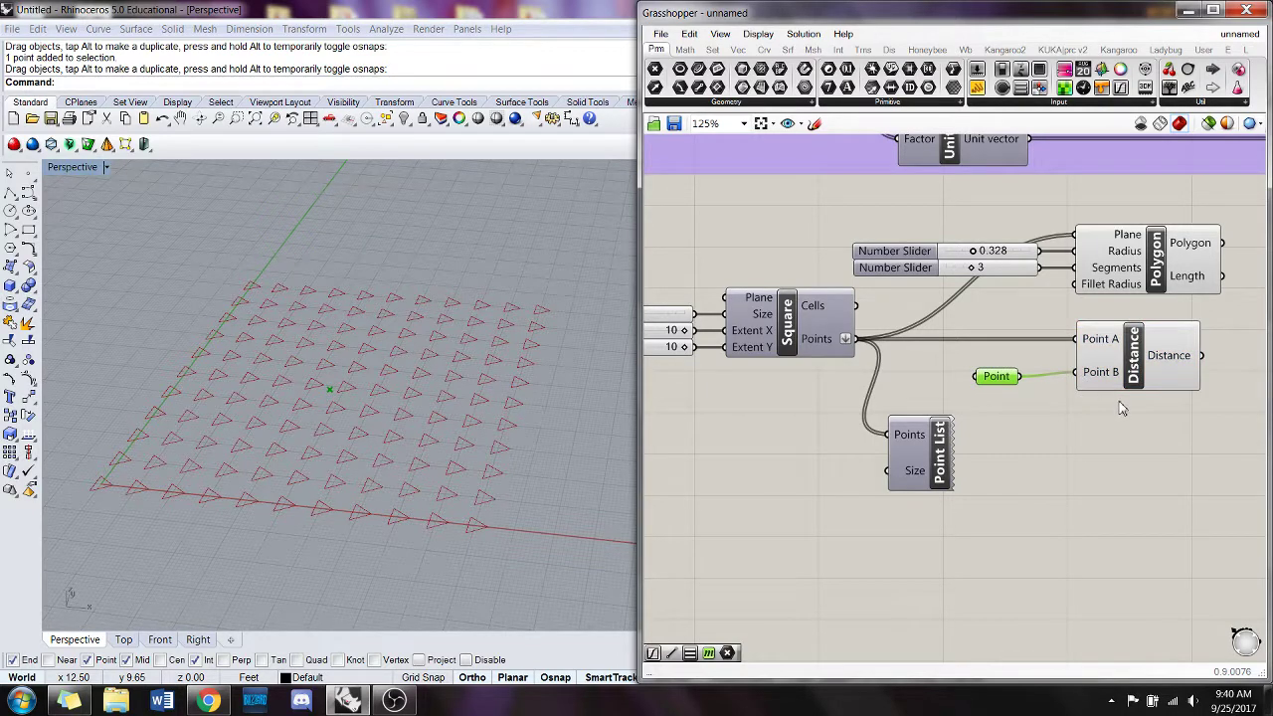
# - Add a Panel below the Distance component, feed it the Distance output, and lengthen it to show more values
pyautogui.moveTo(1089, 411); pyautogui.dragTo(1057, 392, button='right')
pyautogui.scroll(-3, 963, 412)
pyautogui.doubleClick(1153, 416)
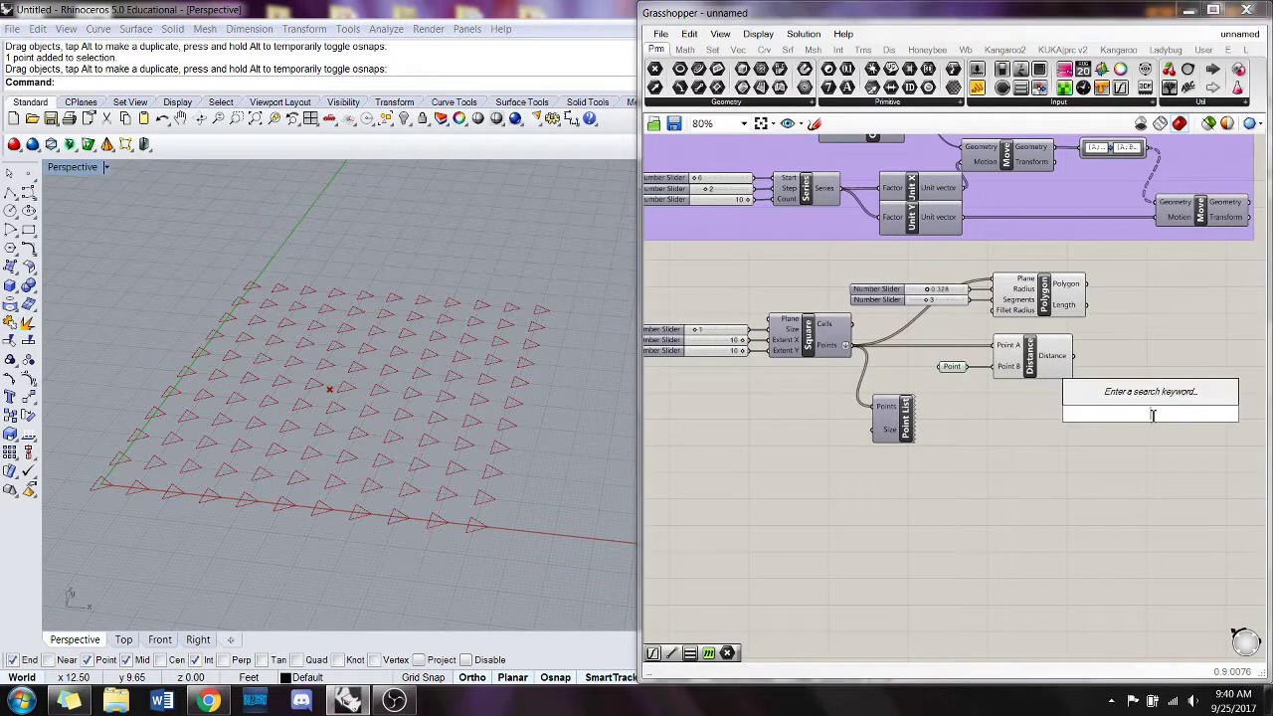
pyautogui.write('panel')
pyautogui.press('Return')
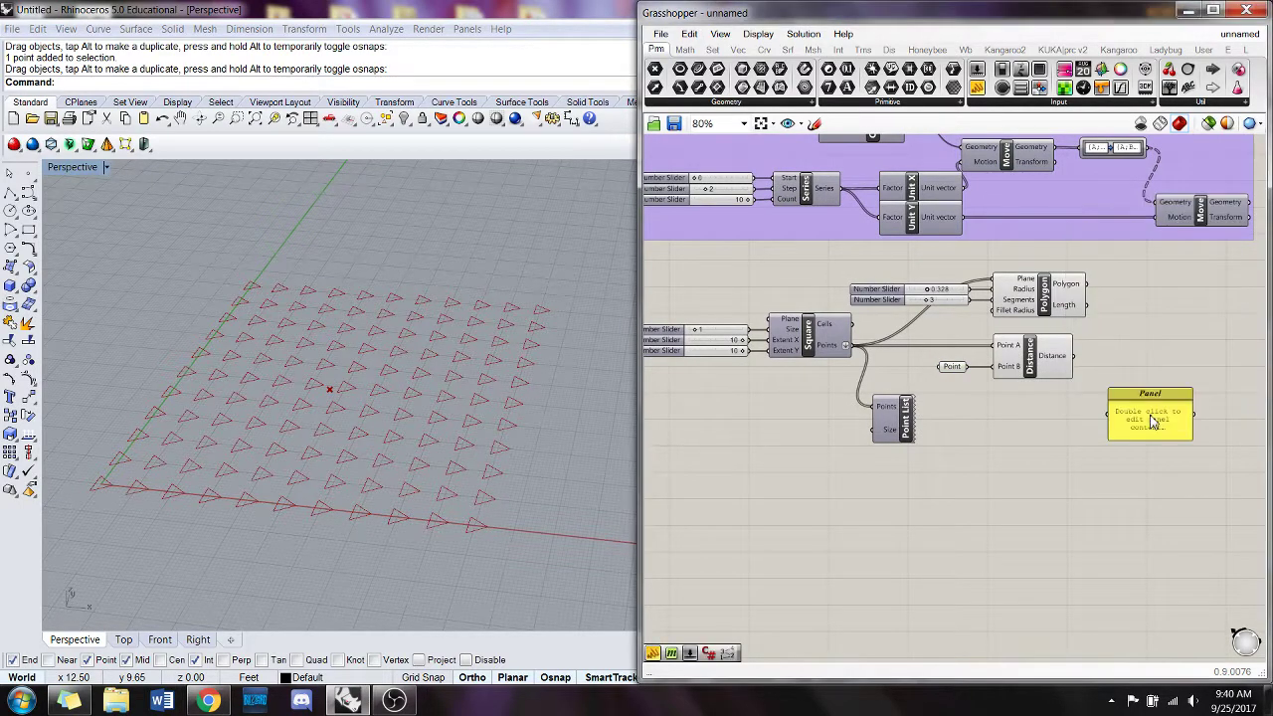
pyautogui.moveTo(1153, 423); pyautogui.dragTo(1165, 440)
pyautogui.moveTo(1072, 355); pyautogui.dragTo(1121, 431)
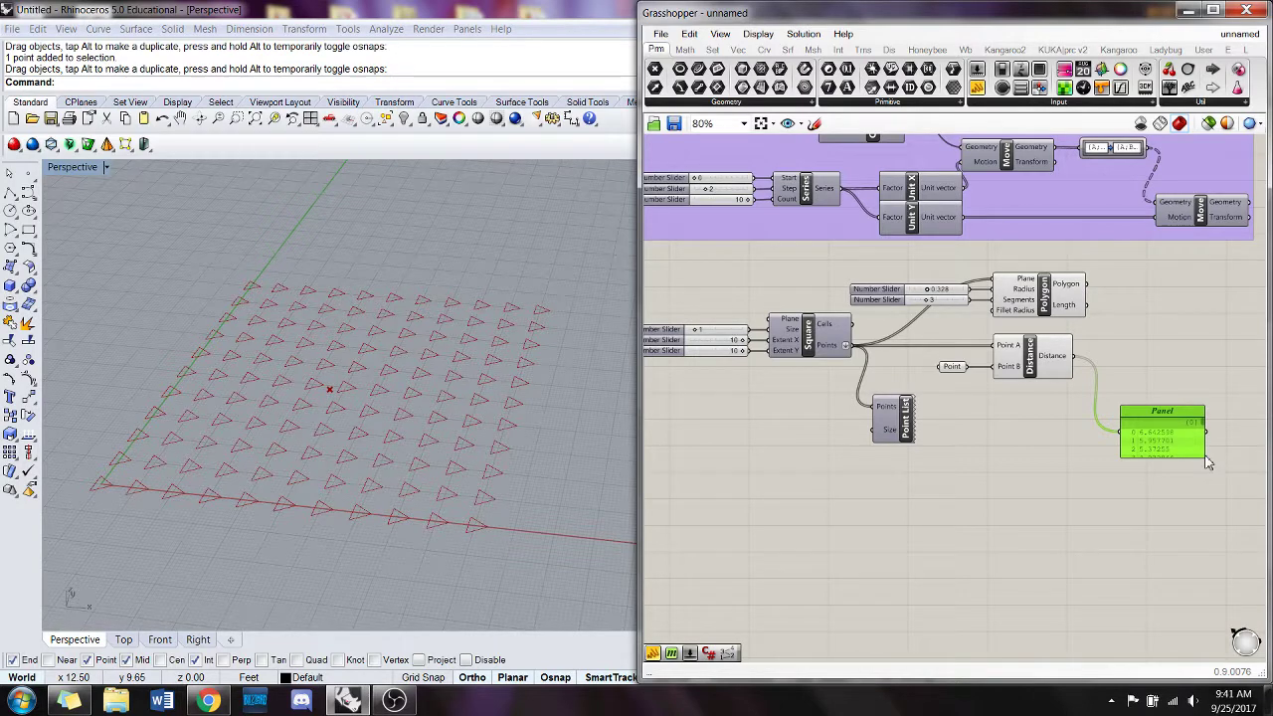
pyautogui.moveTo(1208, 459); pyautogui.dragTo(1206, 642)
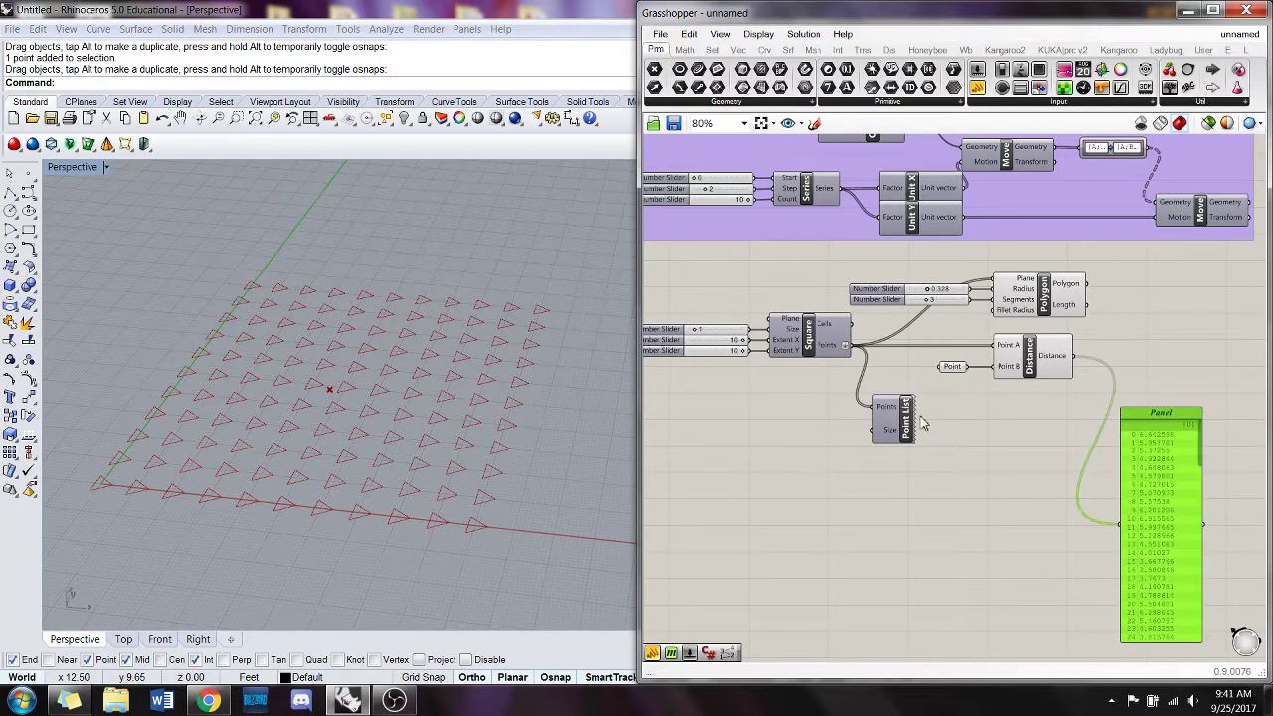
# - Turn on the Point List component's preview and look through the panel's full list of distances
pyautogui.rightClick(908, 416)
pyautogui.click(949, 442)
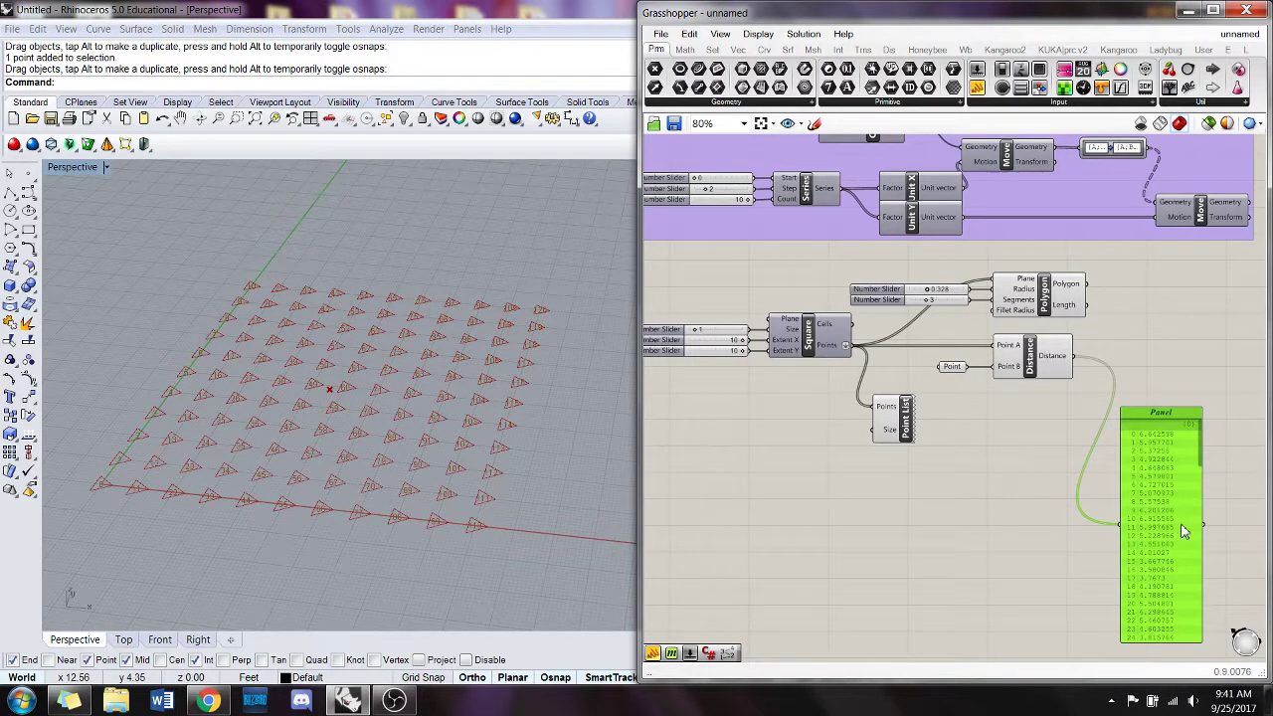
pyautogui.moveTo(1201, 464); pyautogui.dragTo(1214, 657)
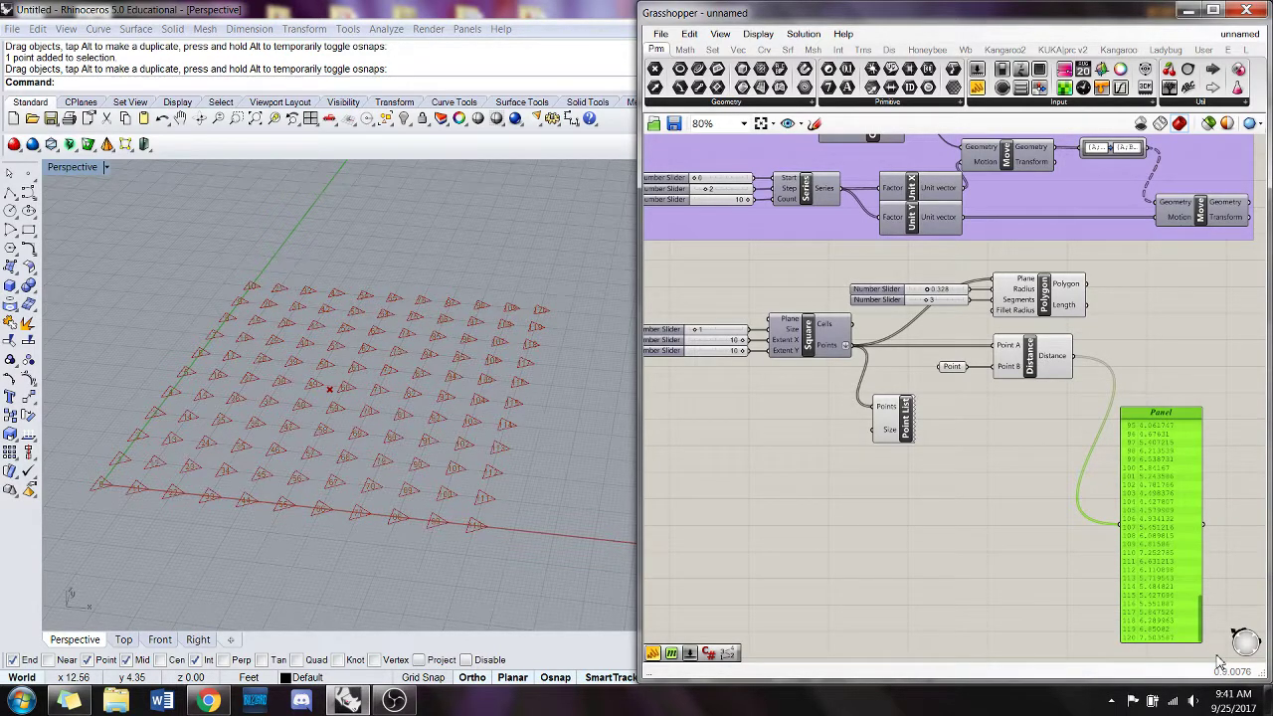
pyautogui.moveTo(1217, 656); pyautogui.dragTo(1208, 453)
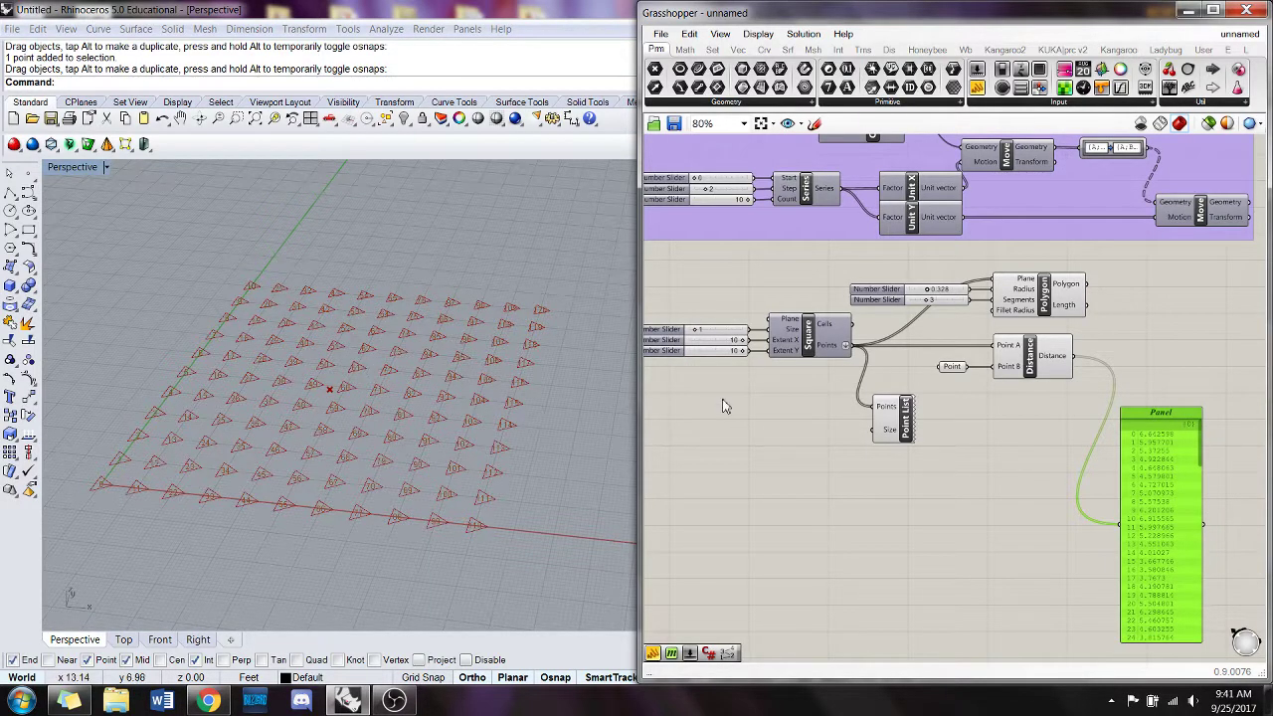
pyautogui.moveTo(1037, 459); pyautogui.dragTo(1018, 437, button='right')
pyautogui.click(898, 381)
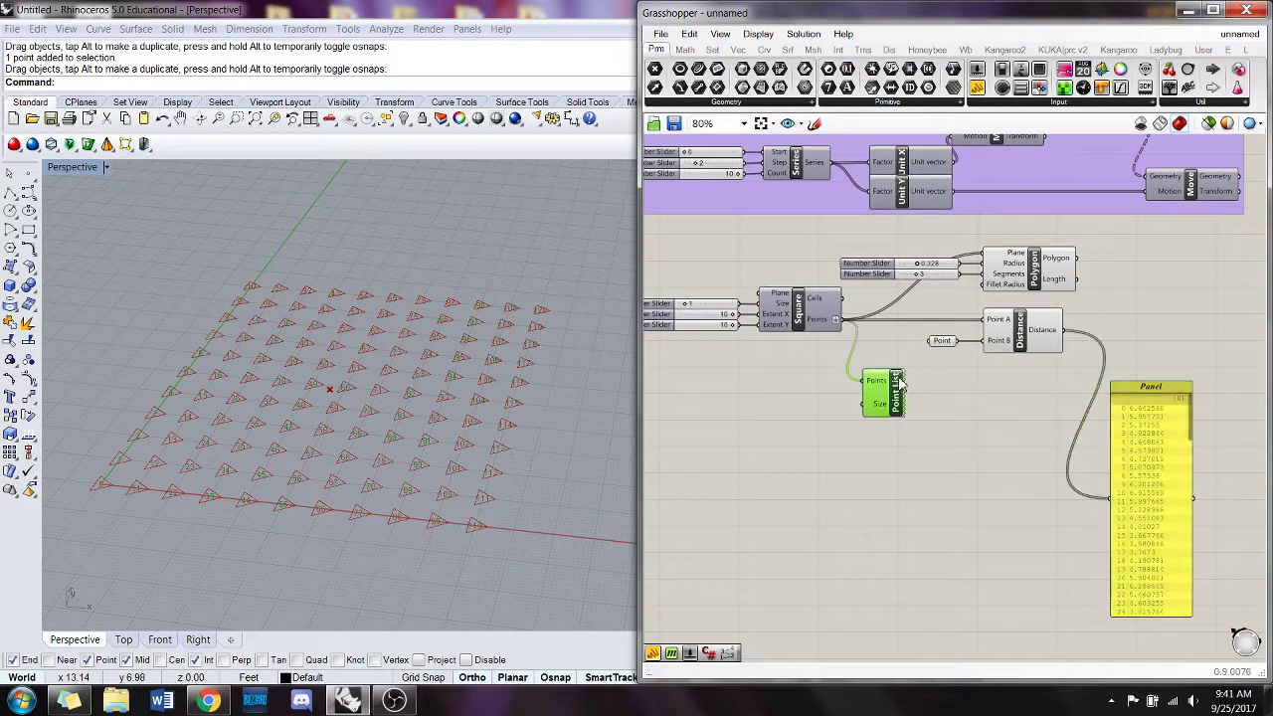
pyautogui.click(839, 468)
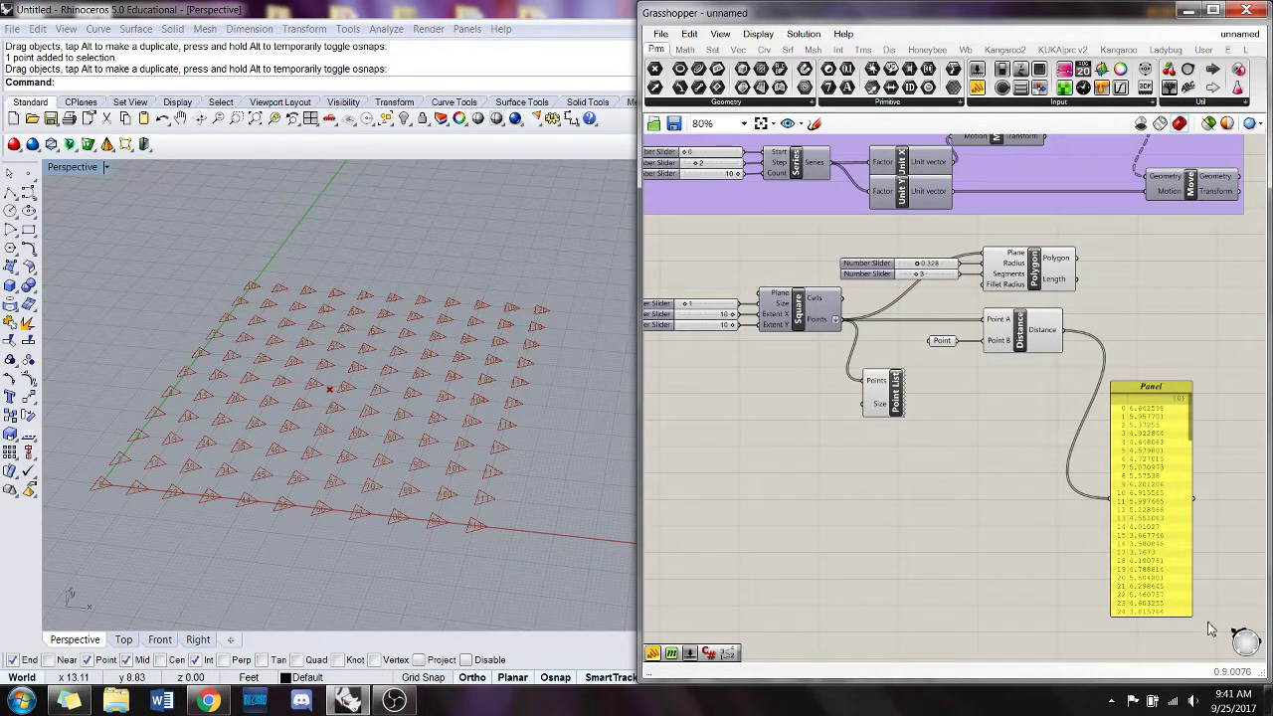
# - Shorten the distance panel and move the referenced Rhino point to about x 6.6, y 5
pyautogui.moveTo(1194, 618); pyautogui.dragTo(1187, 499)
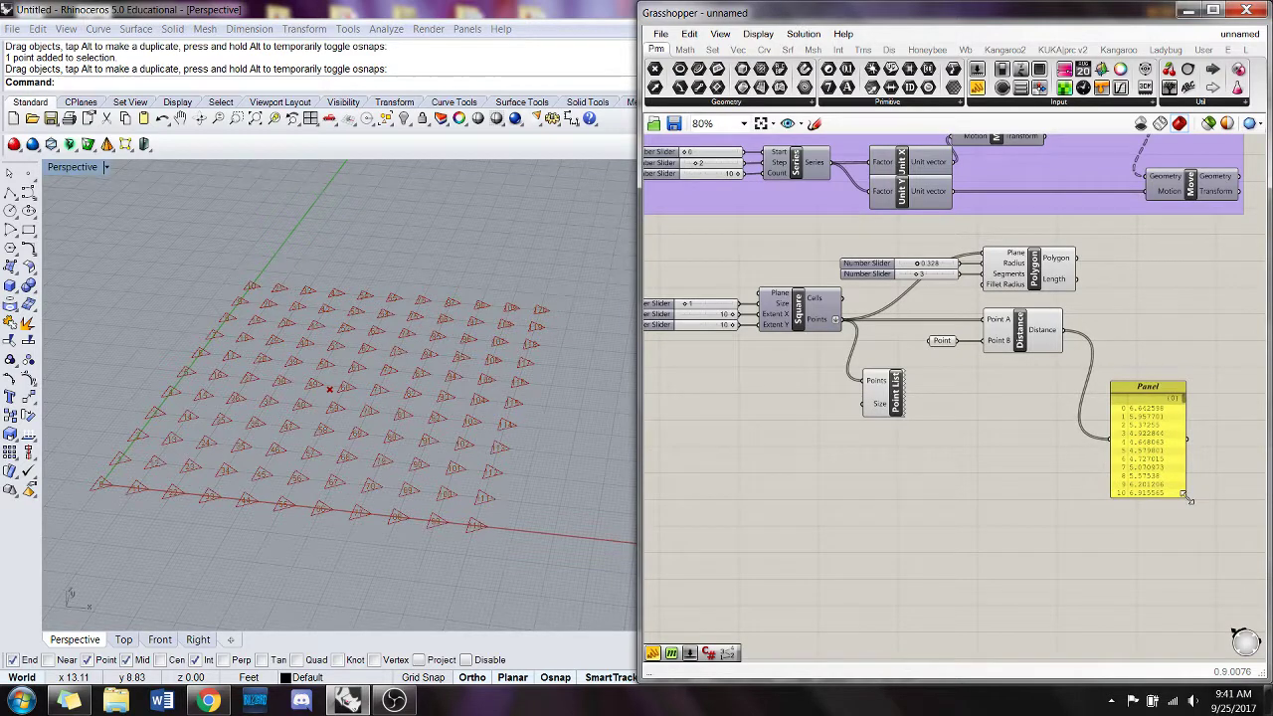
pyautogui.moveTo(1114, 341); pyautogui.dragTo(1064, 360, button='right')
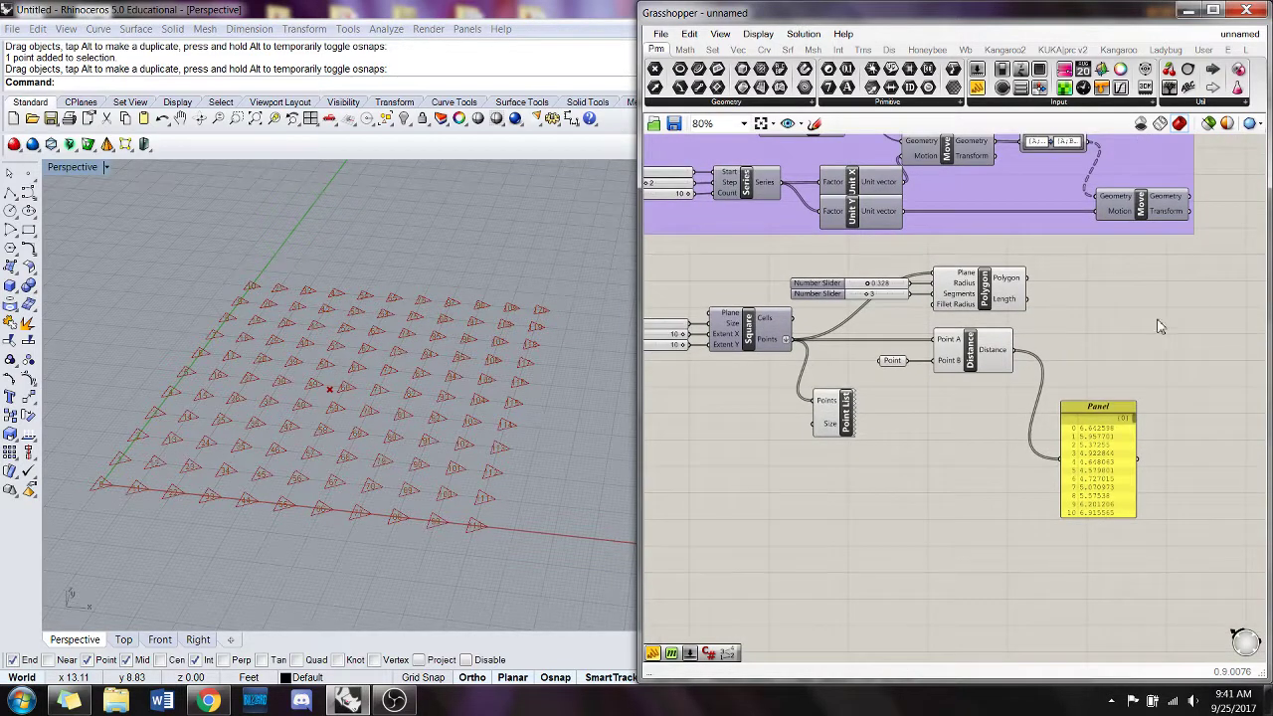
pyautogui.click(331, 389)
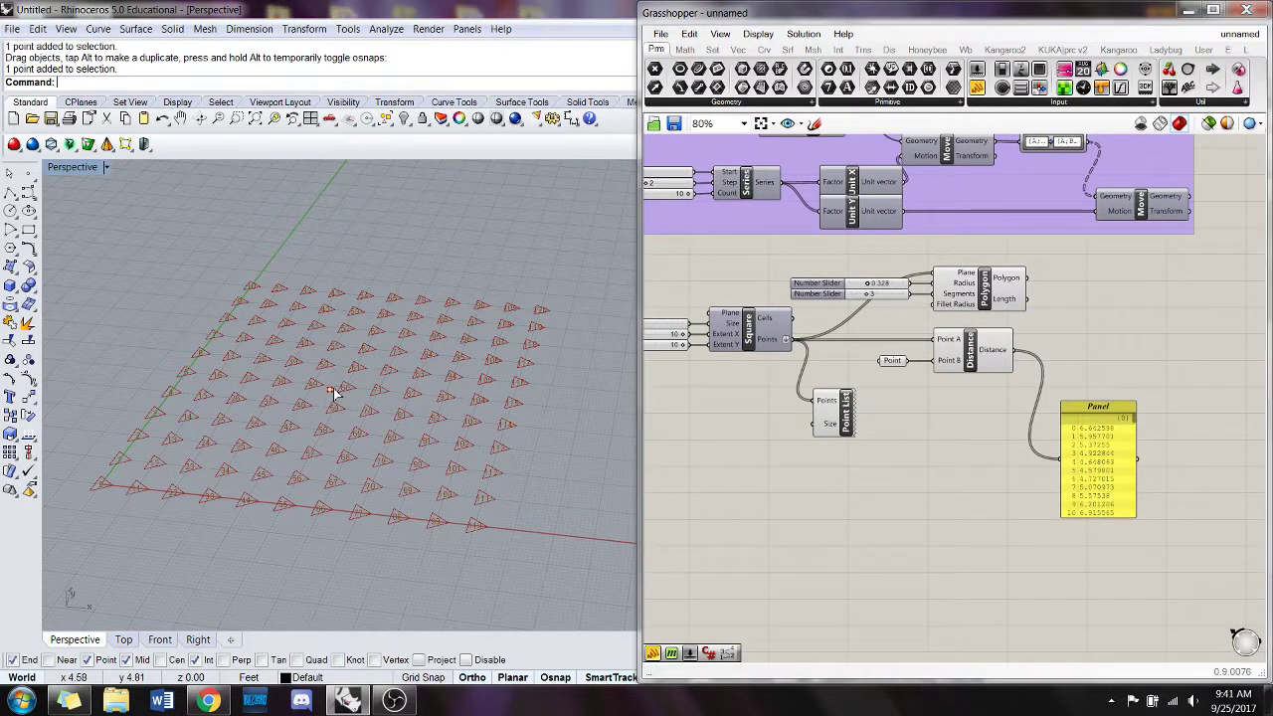
pyautogui.moveTo(333, 388); pyautogui.dragTo(417, 408)
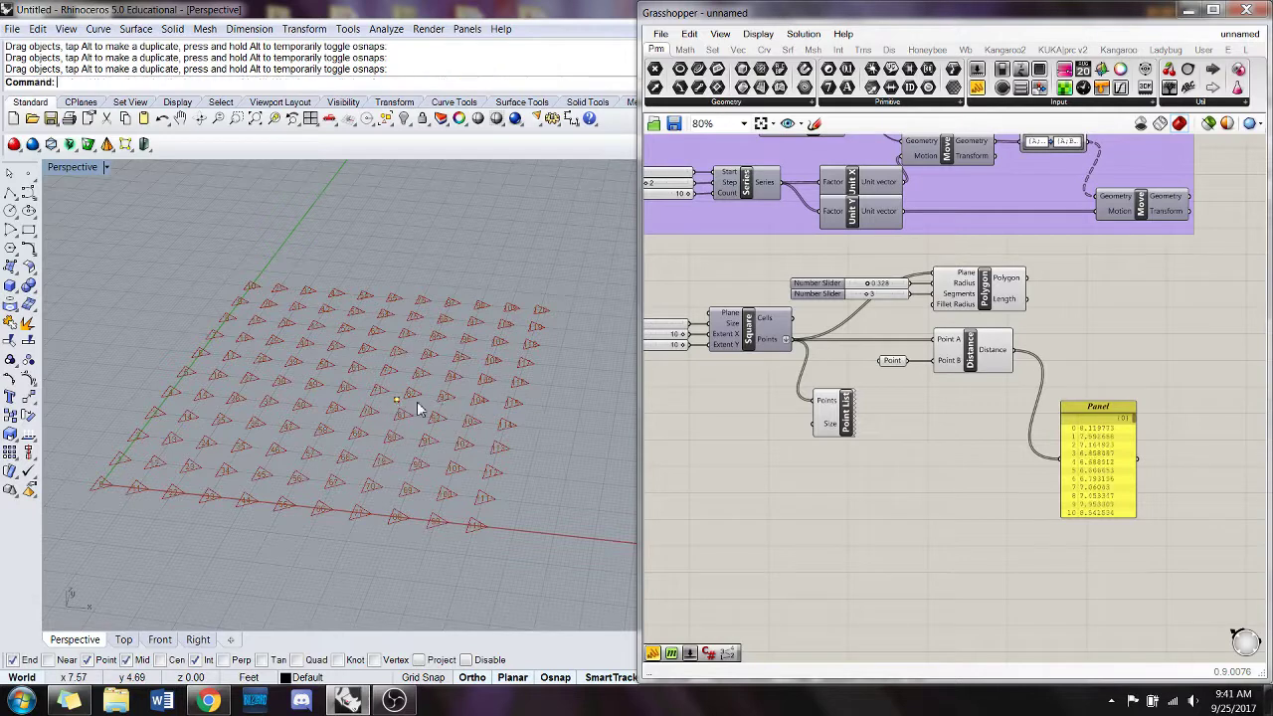
# - Add a Bounds component beside Distance and connect the Distance output to its Numbers input
pyautogui.moveTo(898, 455); pyautogui.dragTo(816, 447, button='right')
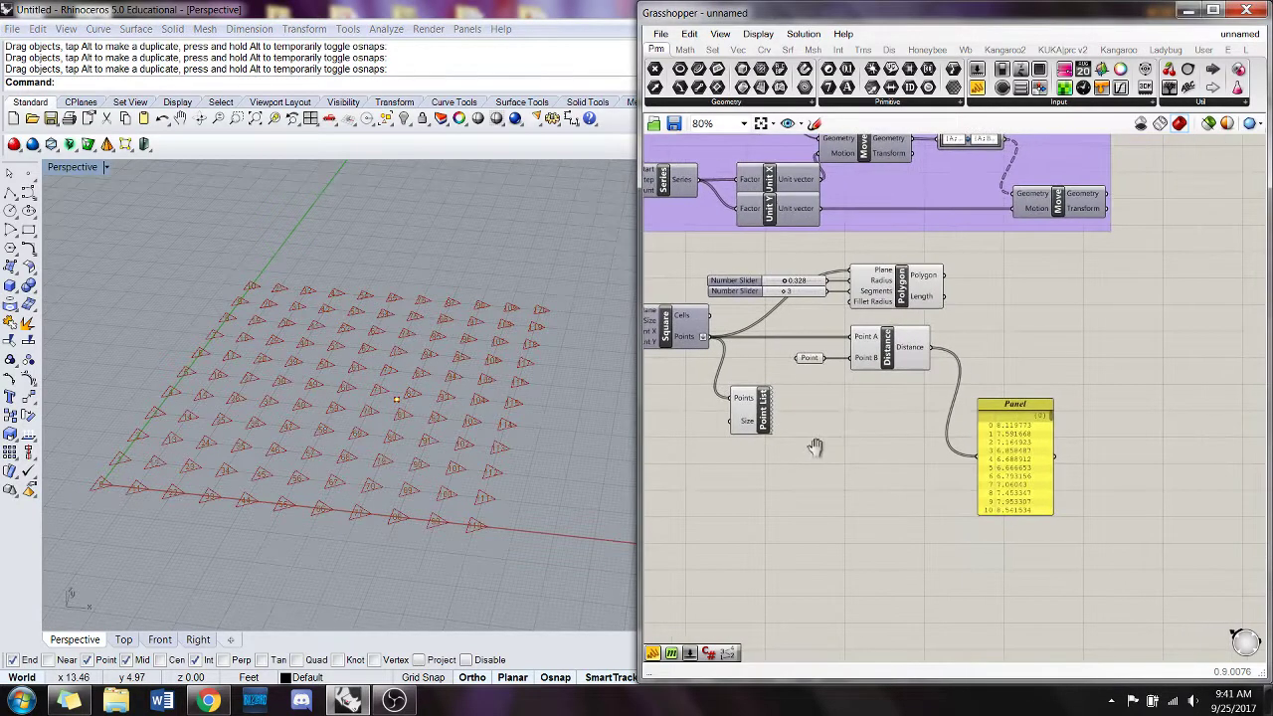
pyautogui.doubleClick(1132, 429)
pyautogui.write('Bounds')
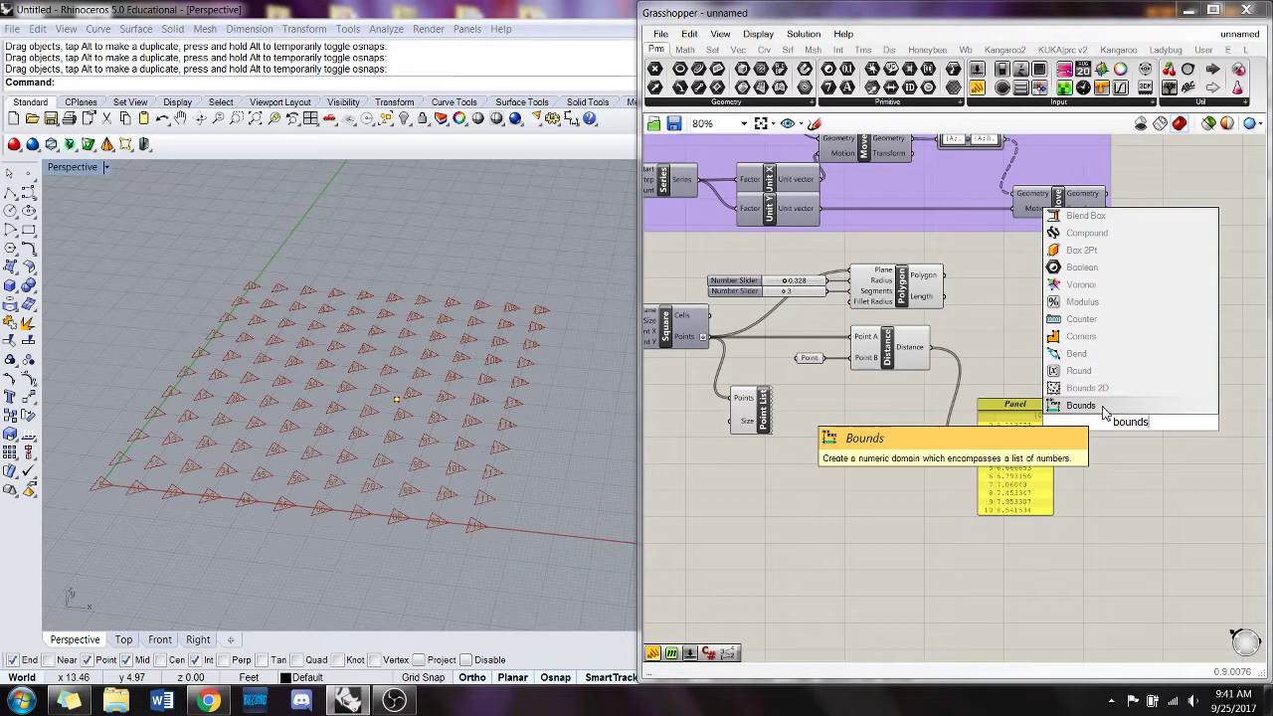
pyautogui.press('Return')
pyautogui.moveTo(1115, 416); pyautogui.dragTo(1080, 352)
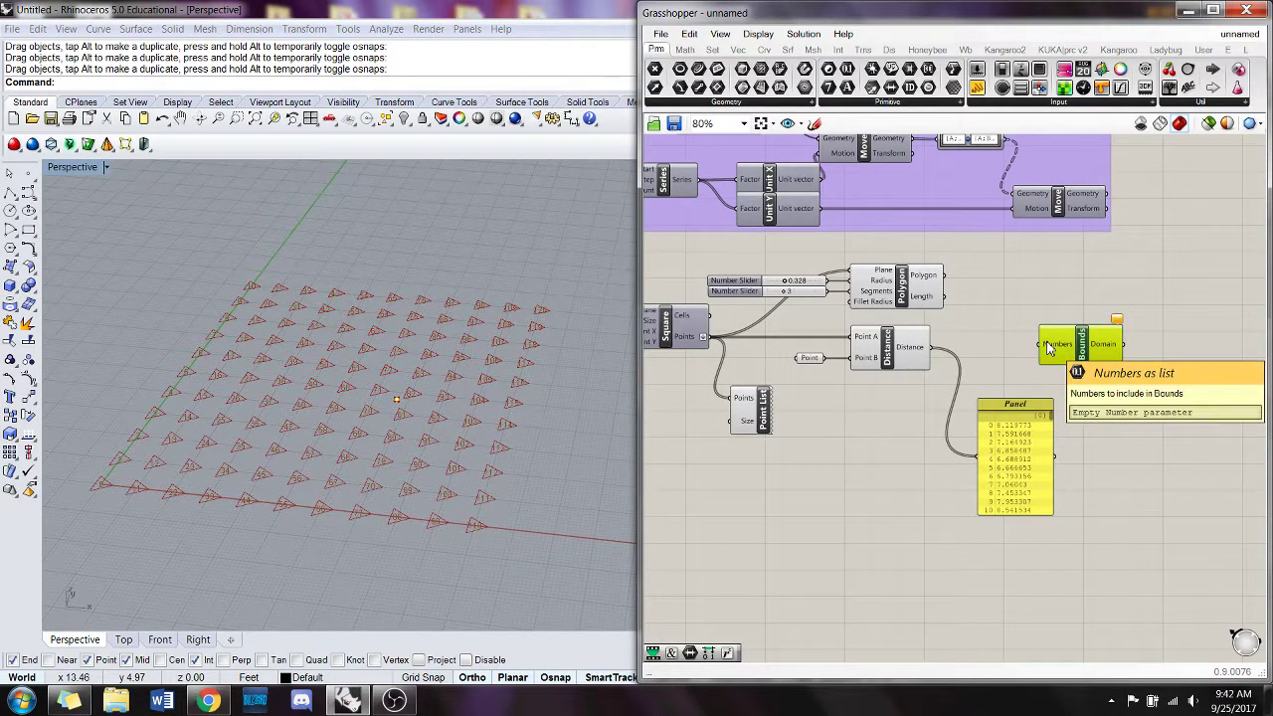
pyautogui.moveTo(932, 348); pyautogui.dragTo(1049, 345)
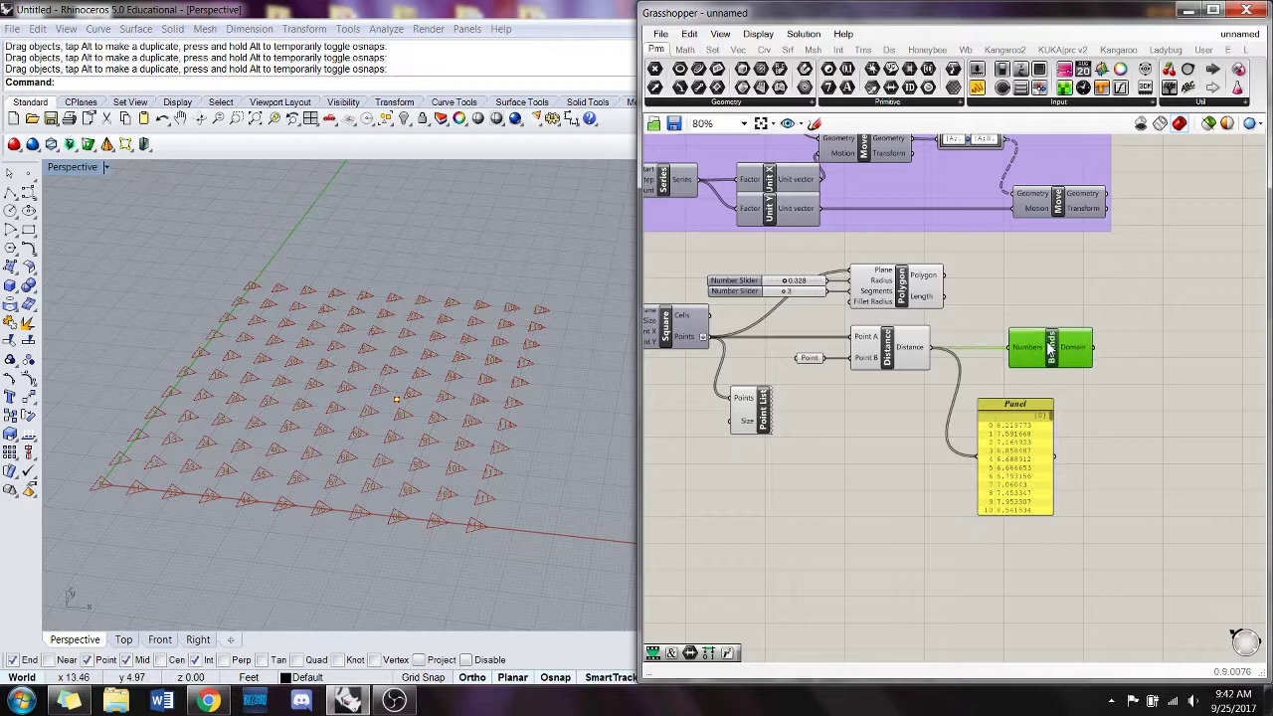
# - Add a Panel below the Bounds component and connect Bounds' Domain output to it
pyautogui.doubleClick(1114, 384)
pyautogui.write('panel')
pyautogui.press('Return')
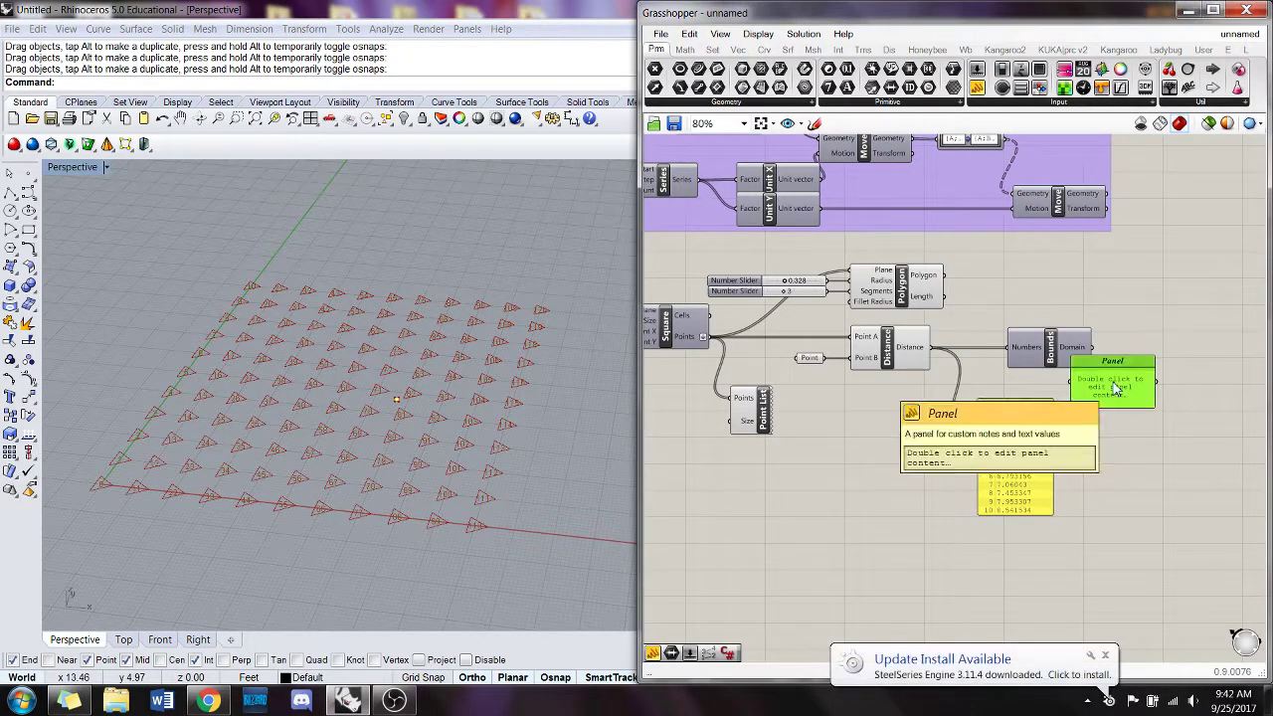
pyautogui.moveTo(1116, 388); pyautogui.dragTo(1168, 429)
pyautogui.moveTo(1093, 347); pyautogui.dragTo(1122, 421)
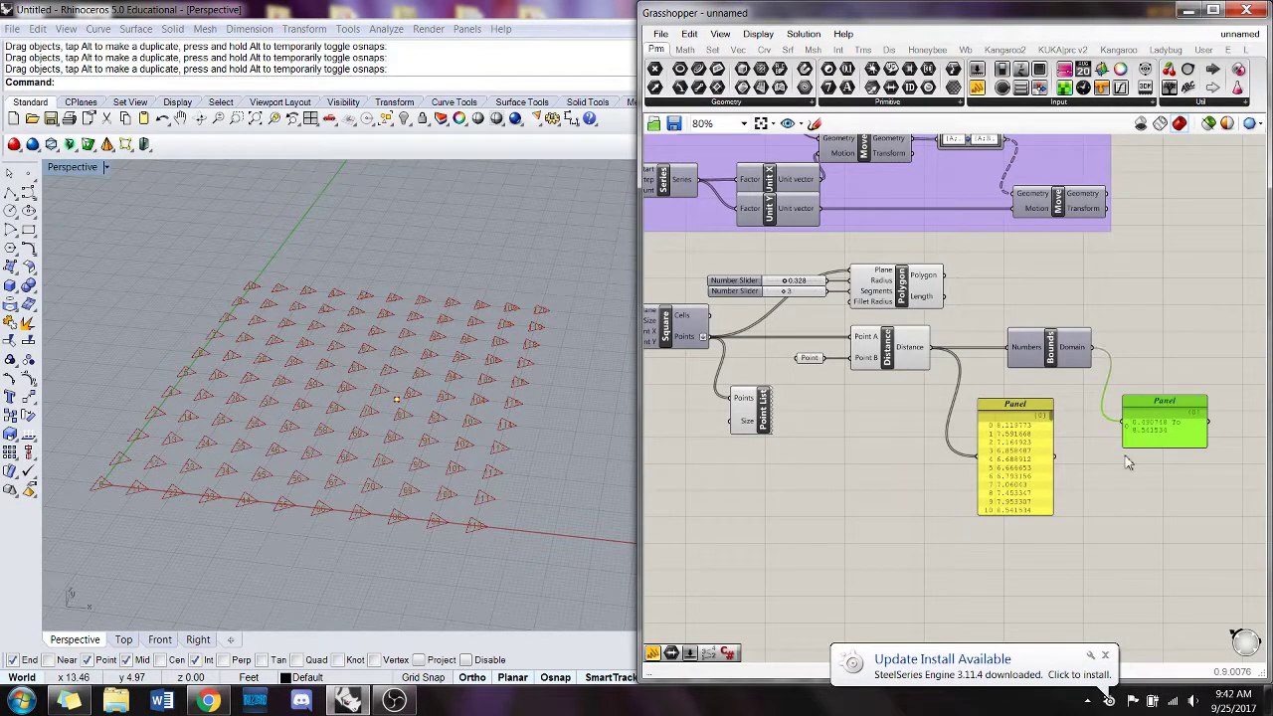
# - Nudge the bounds panel slightly away from the distance panel and move the referenced Rhino point in the negative x direction within the grid
pyautogui.click(1153, 452)
pyautogui.scroll(1, 1158, 428)
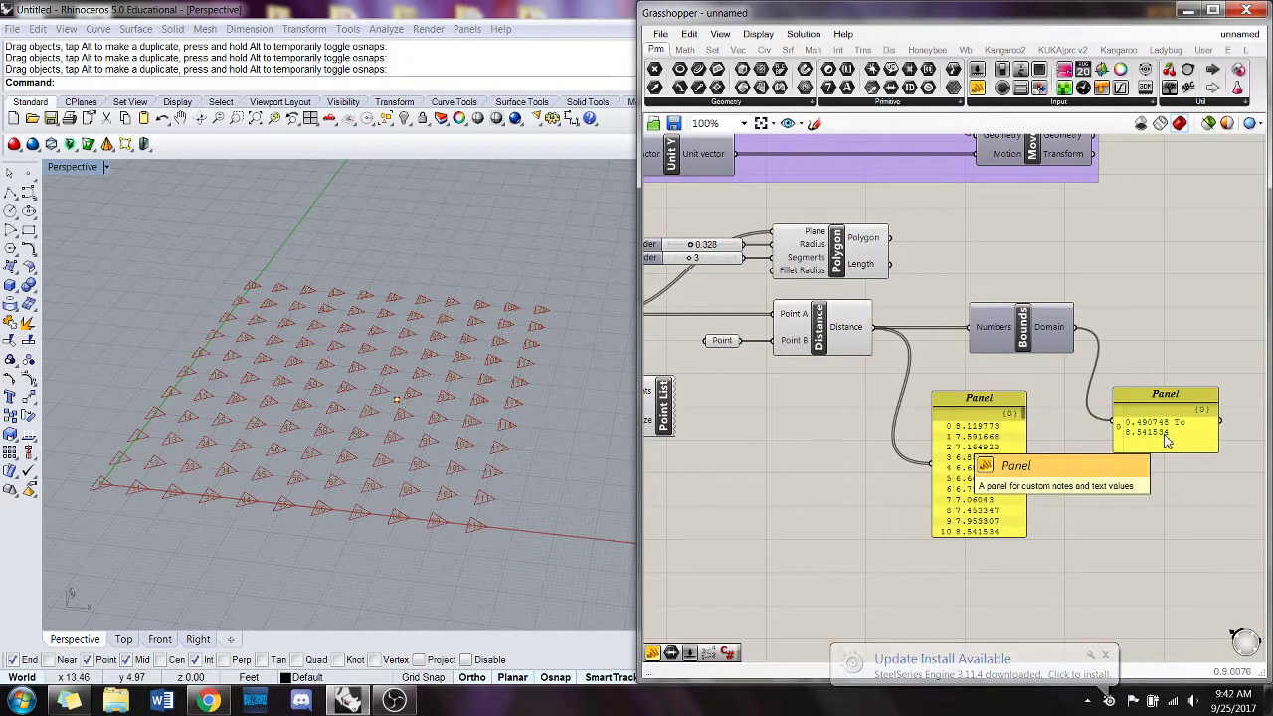
pyautogui.moveTo(1169, 431); pyautogui.dragTo(1177, 431)
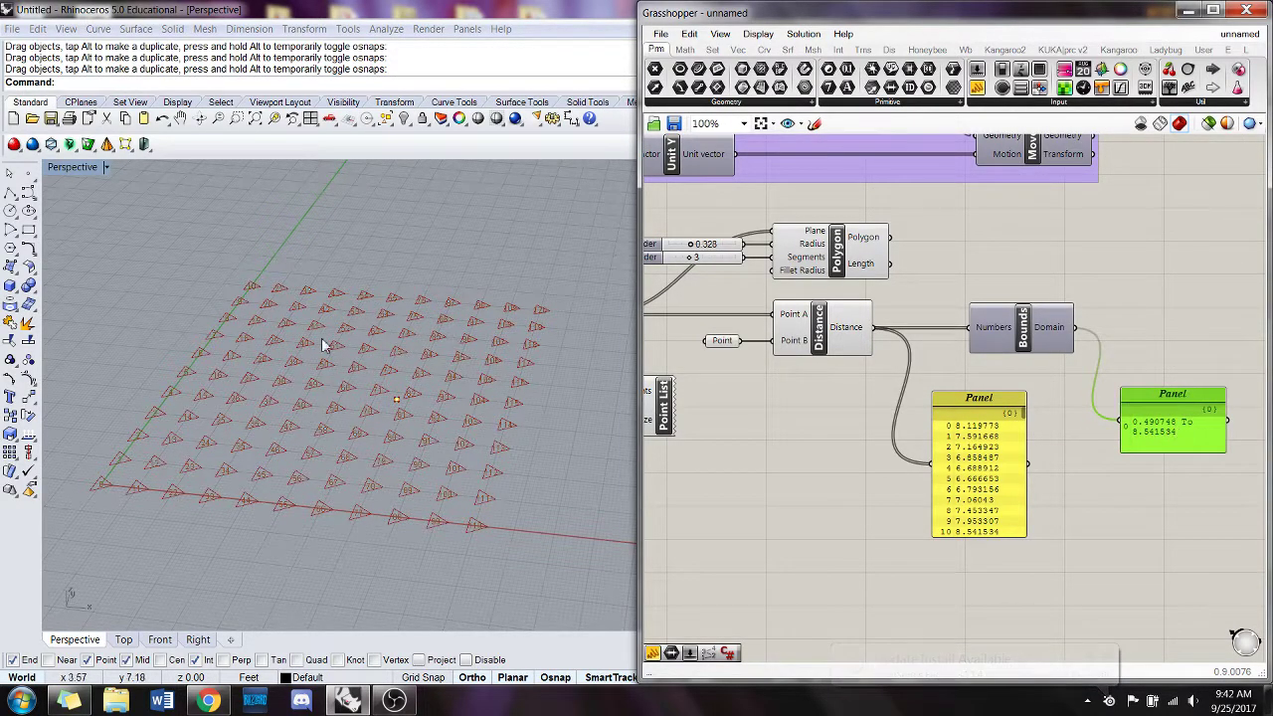
pyautogui.moveTo(397, 400); pyautogui.dragTo(356, 402)
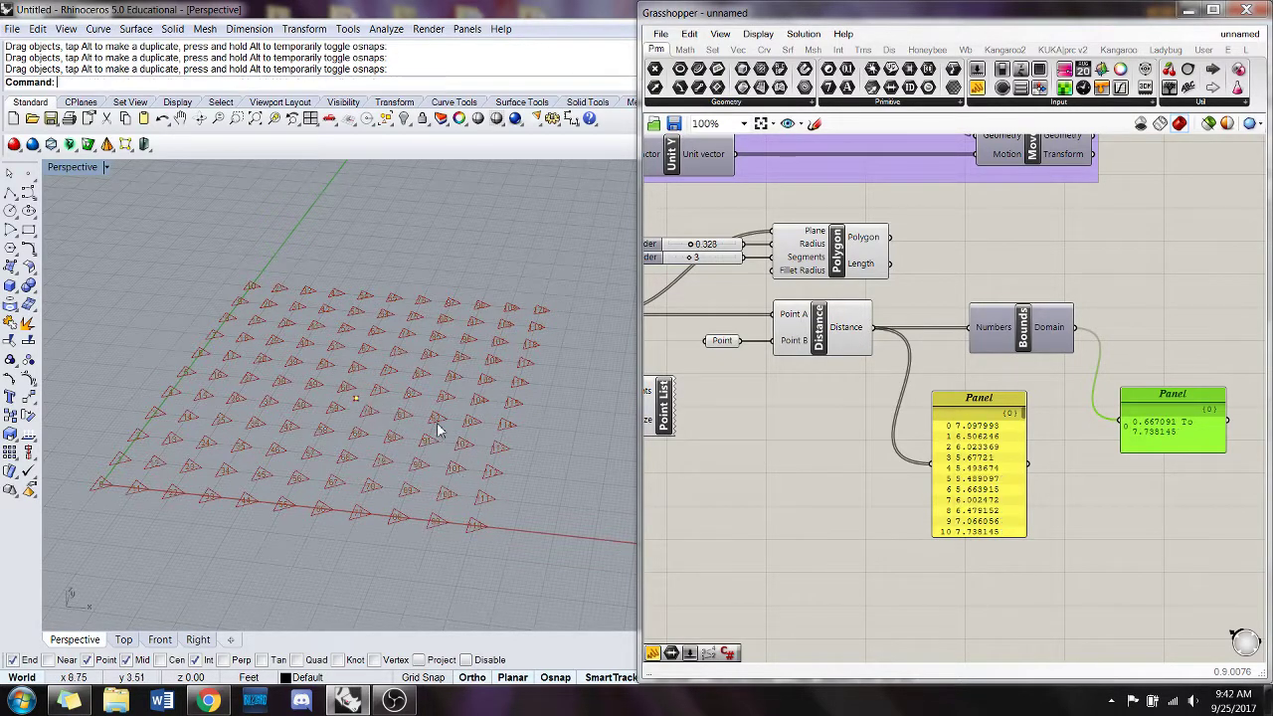
# - Add a Remap Numbers component to the canvas beyond Bounds, slightly above its row
pyautogui.scroll(-3, 774, 524)
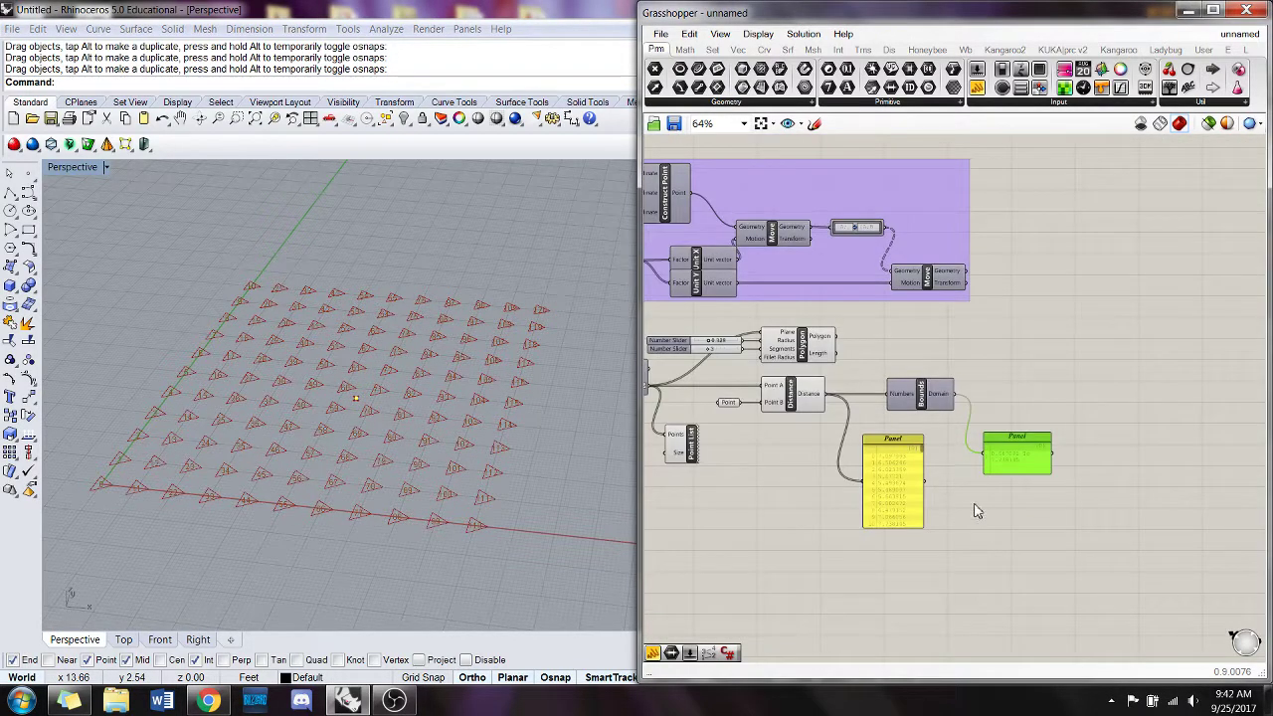
pyautogui.doubleClick(1124, 386)
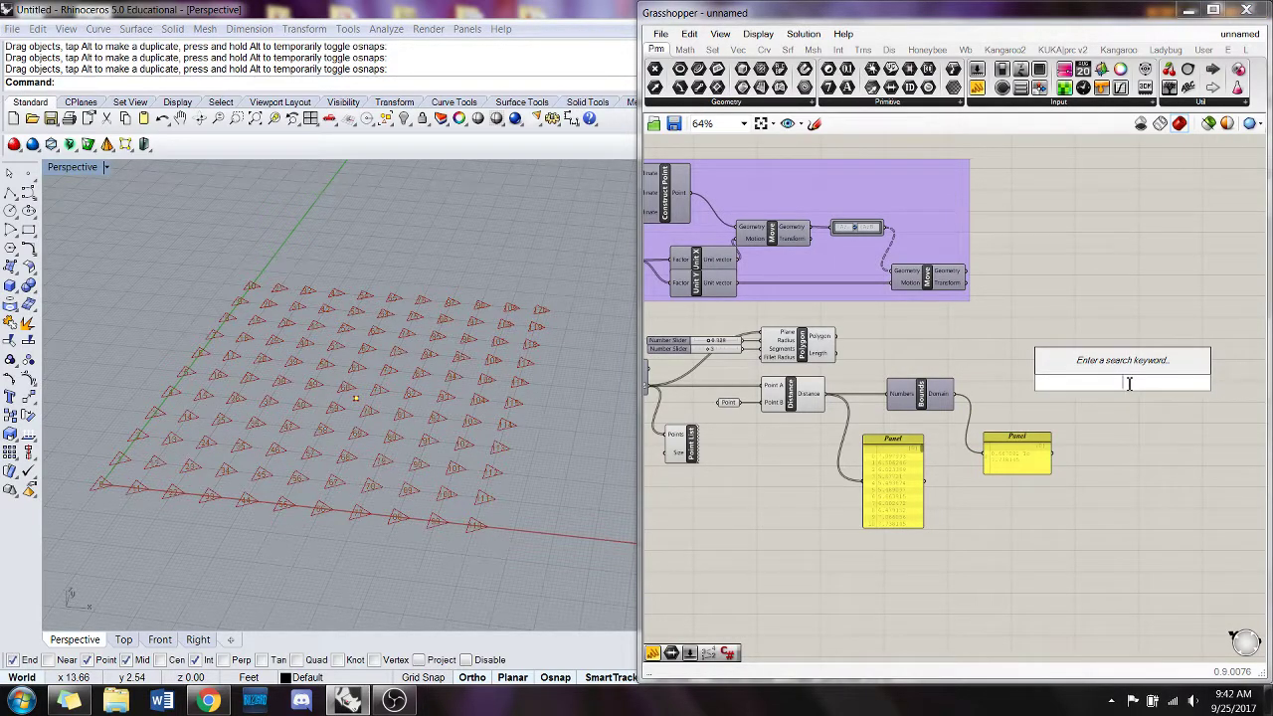
pyautogui.write('rem')
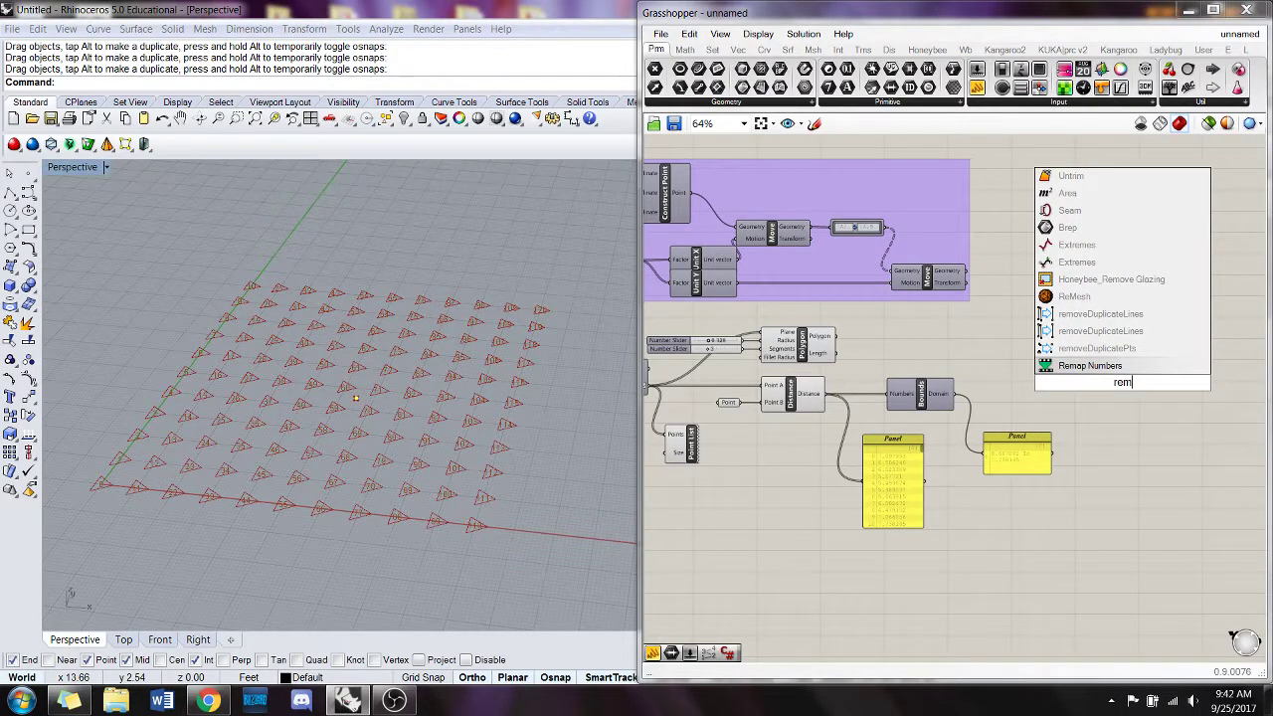
pyautogui.press('Return')
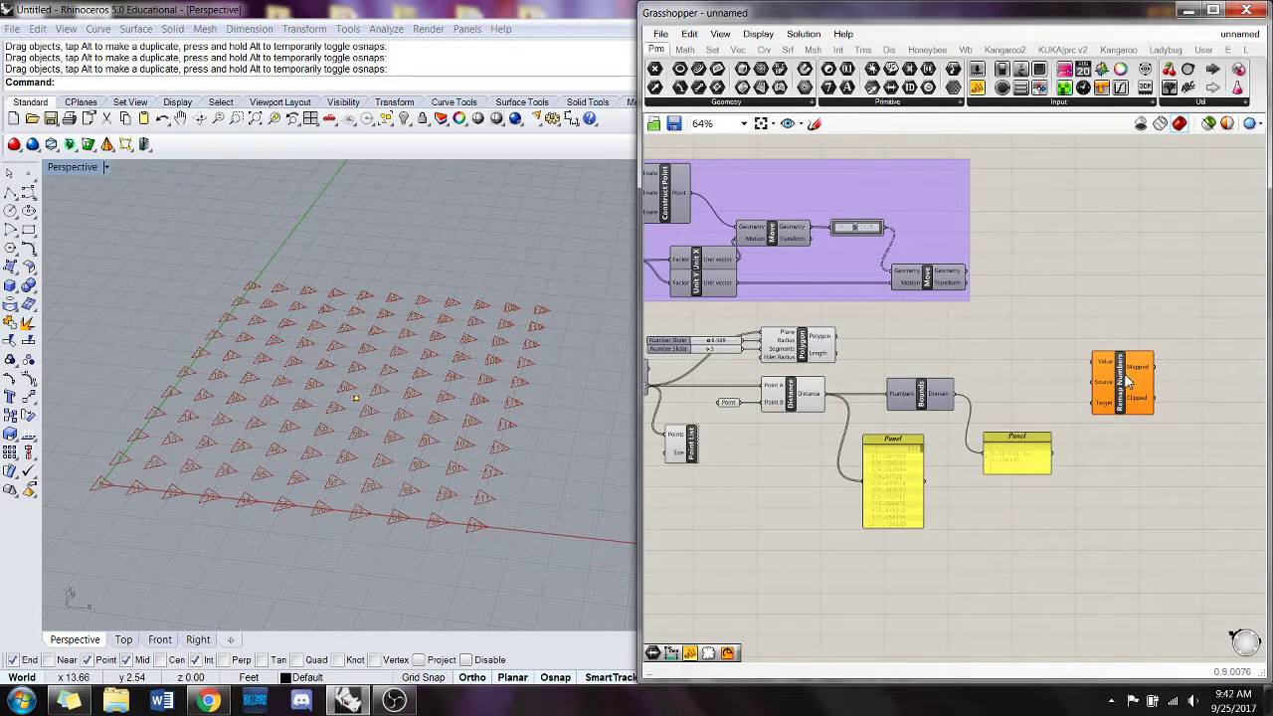
pyautogui.moveTo(1104, 398); pyautogui.dragTo(1106, 386)
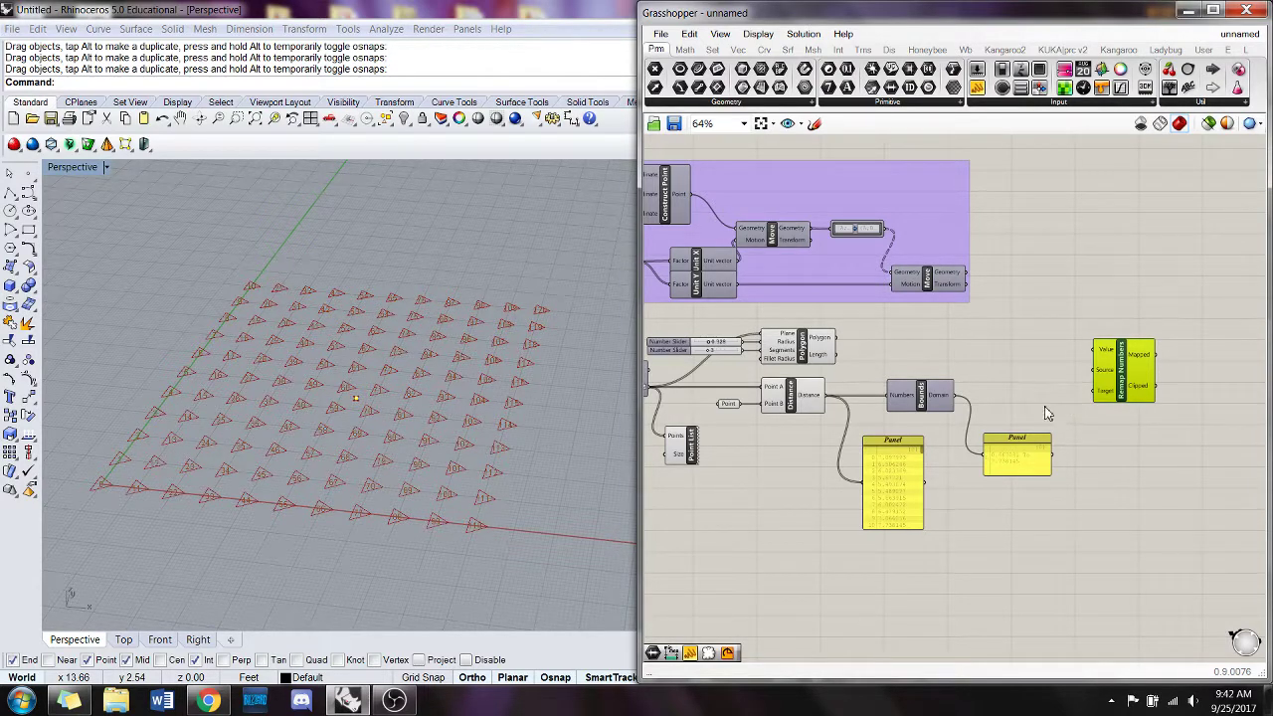
pyautogui.moveTo(1127, 371); pyautogui.dragTo(1128, 370)
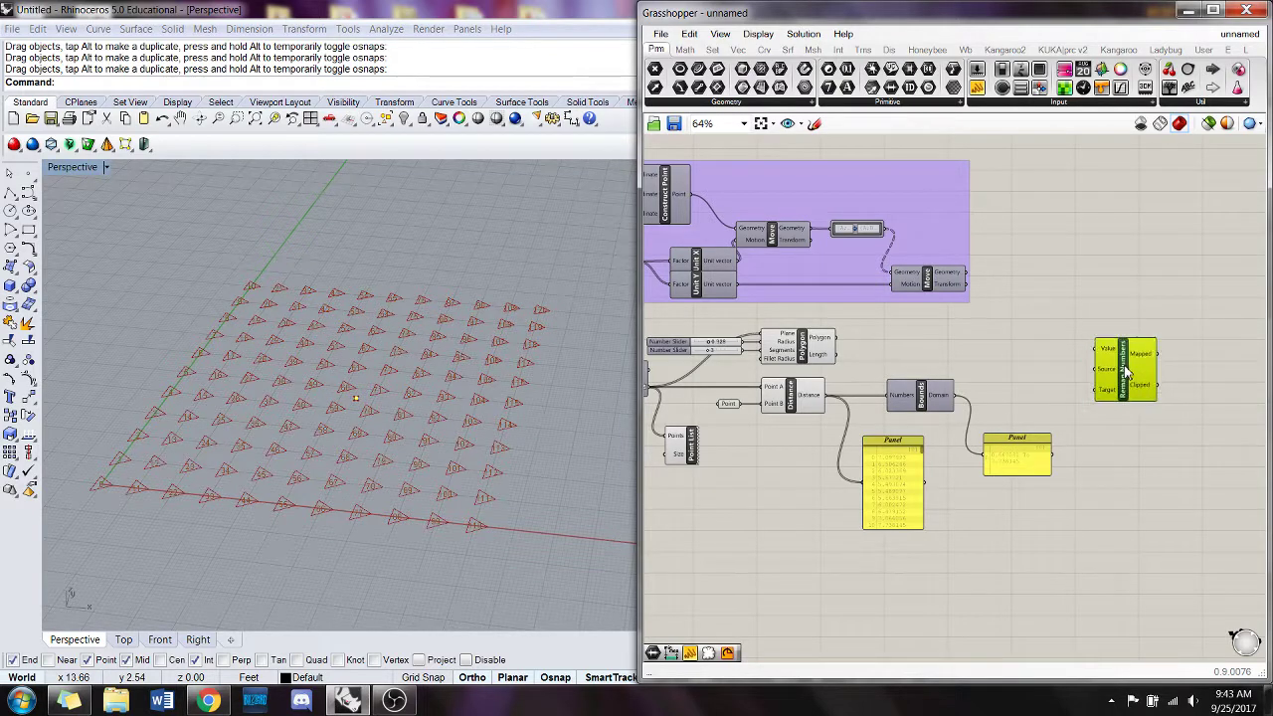
# - Connect the Distance output to Remap Numbers' Value input and Bounds' Domain output to its Source input
pyautogui.moveTo(1111, 354)
pyautogui.moveTo(993, 354); pyautogui.dragTo(974, 350, button='right')
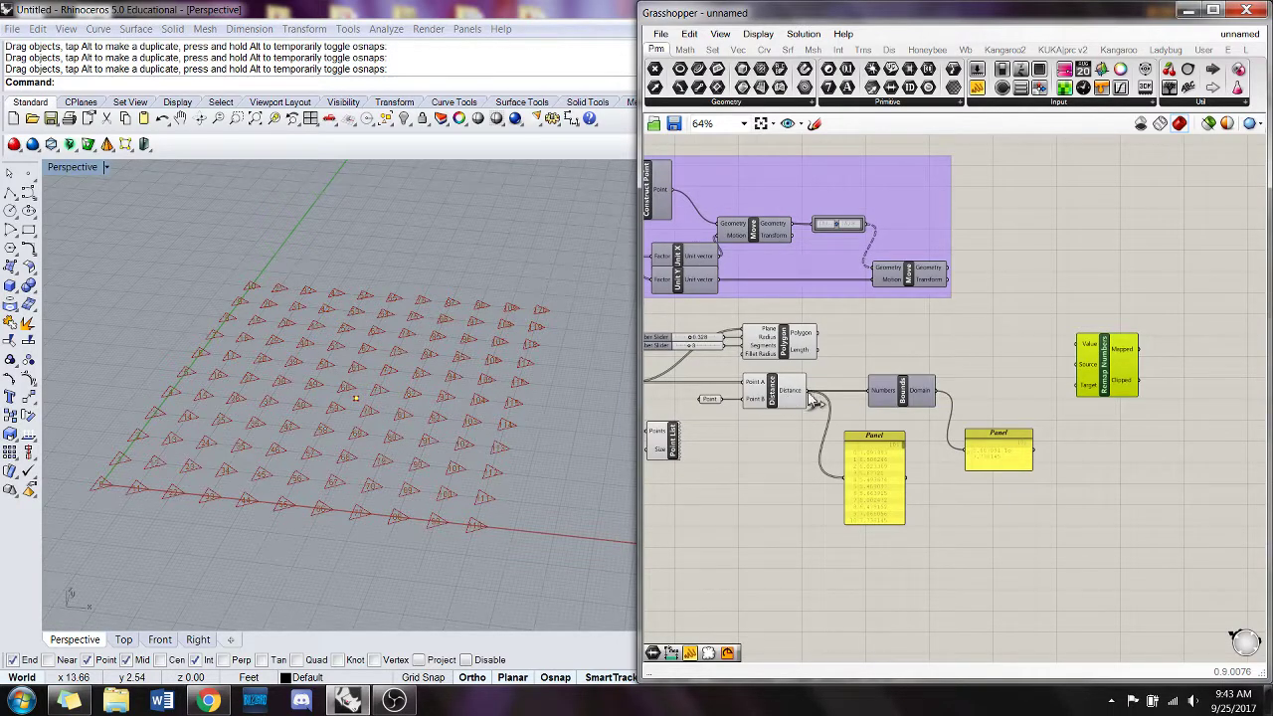
pyautogui.moveTo(810, 391); pyautogui.dragTo(1084, 346)
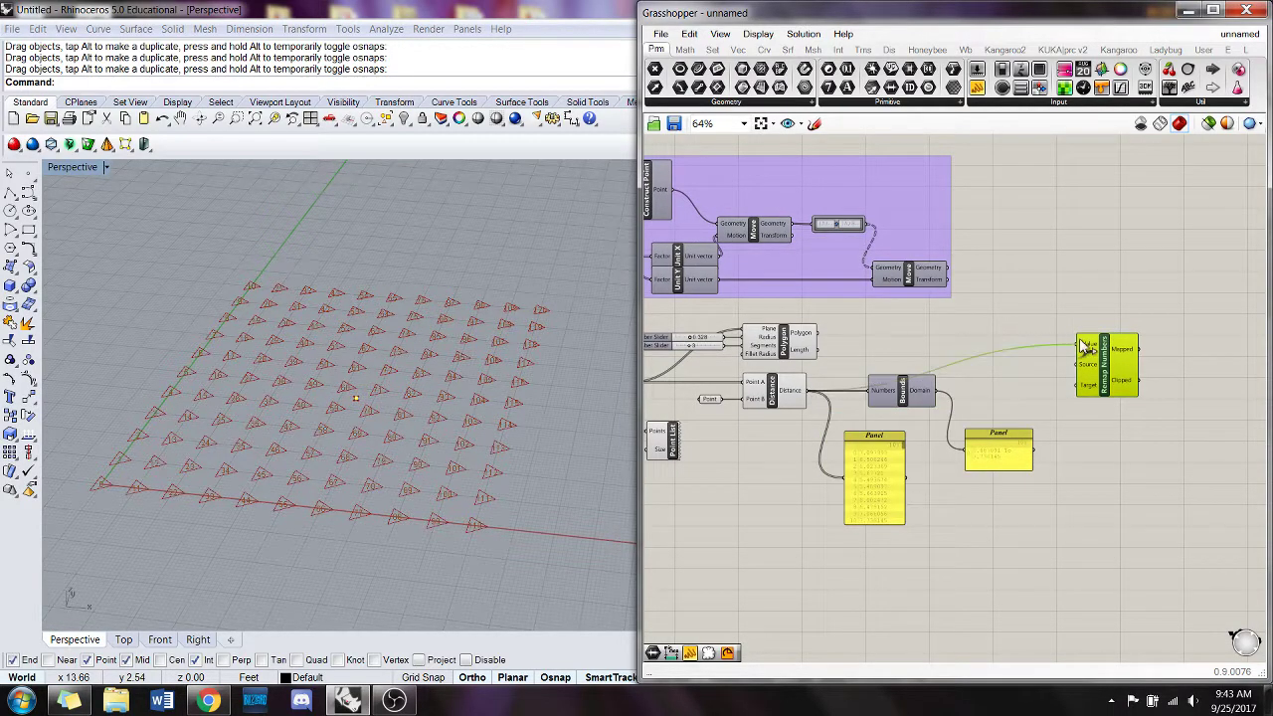
pyautogui.click(1059, 391)
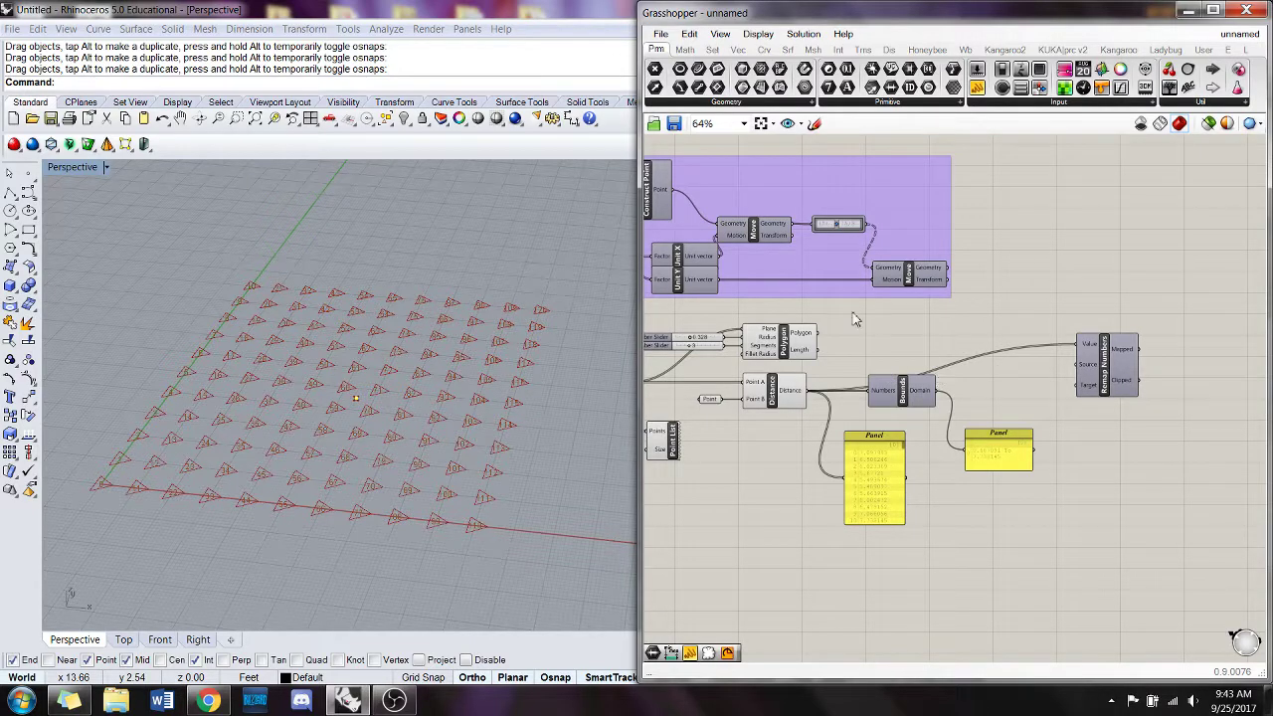
pyautogui.moveTo(937, 390); pyautogui.dragTo(1081, 364)
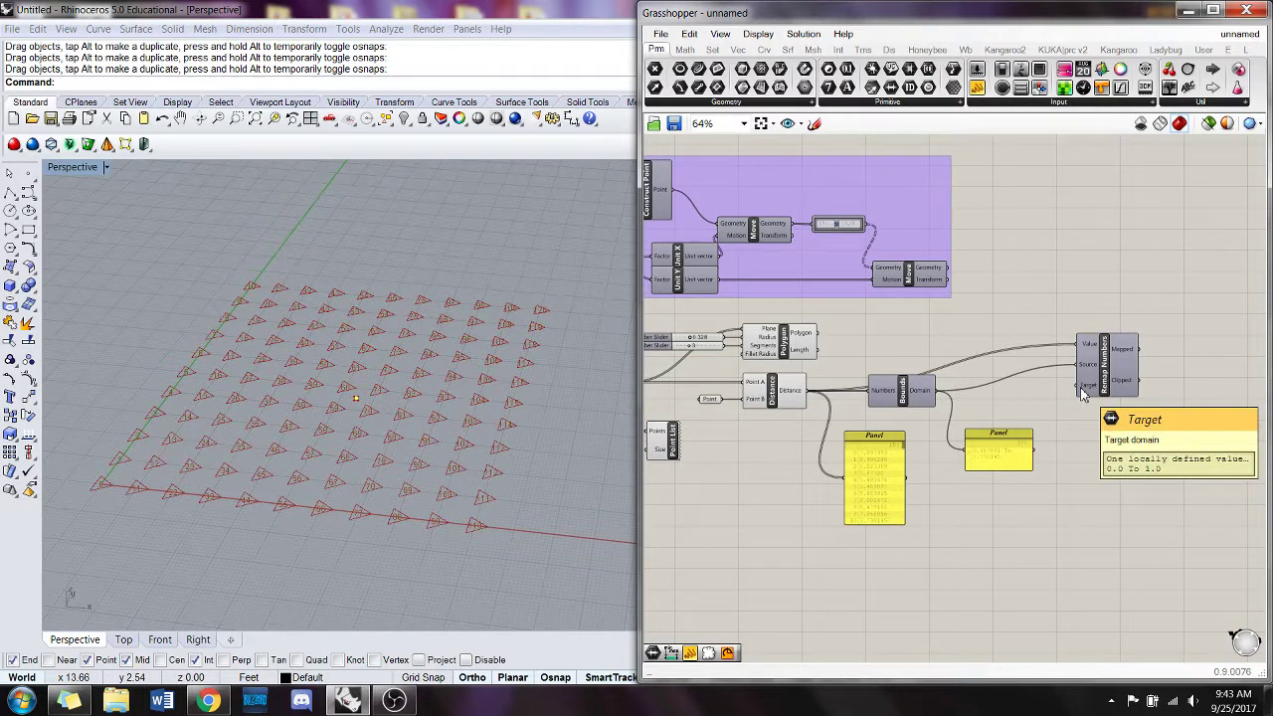
# - Shift Remap Numbers farther from Bounds and add a Construct Domain component below it
pyautogui.moveTo(1074, 447); pyautogui.dragTo(1059, 392, button='right')
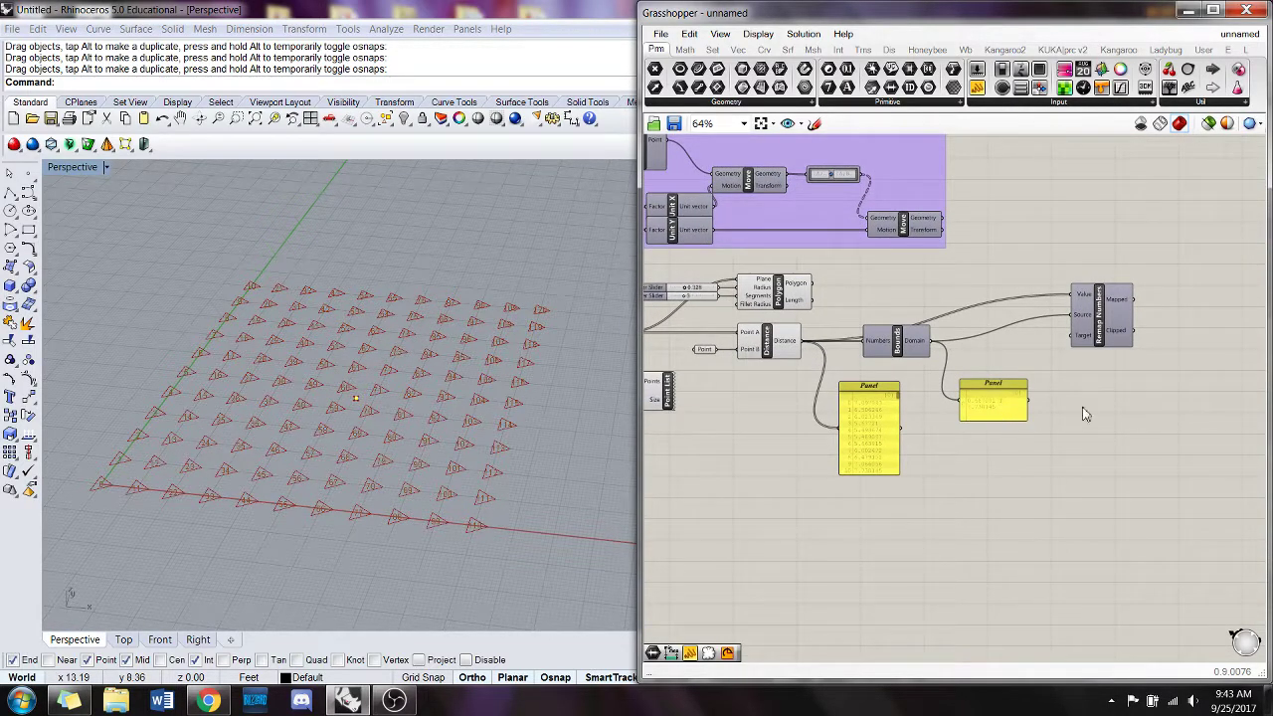
pyautogui.doubleClick(1069, 481)
pyautogui.moveTo(1104, 328); pyautogui.dragTo(1139, 320)
pyautogui.click(1104, 492)
pyautogui.doubleClick(1104, 489)
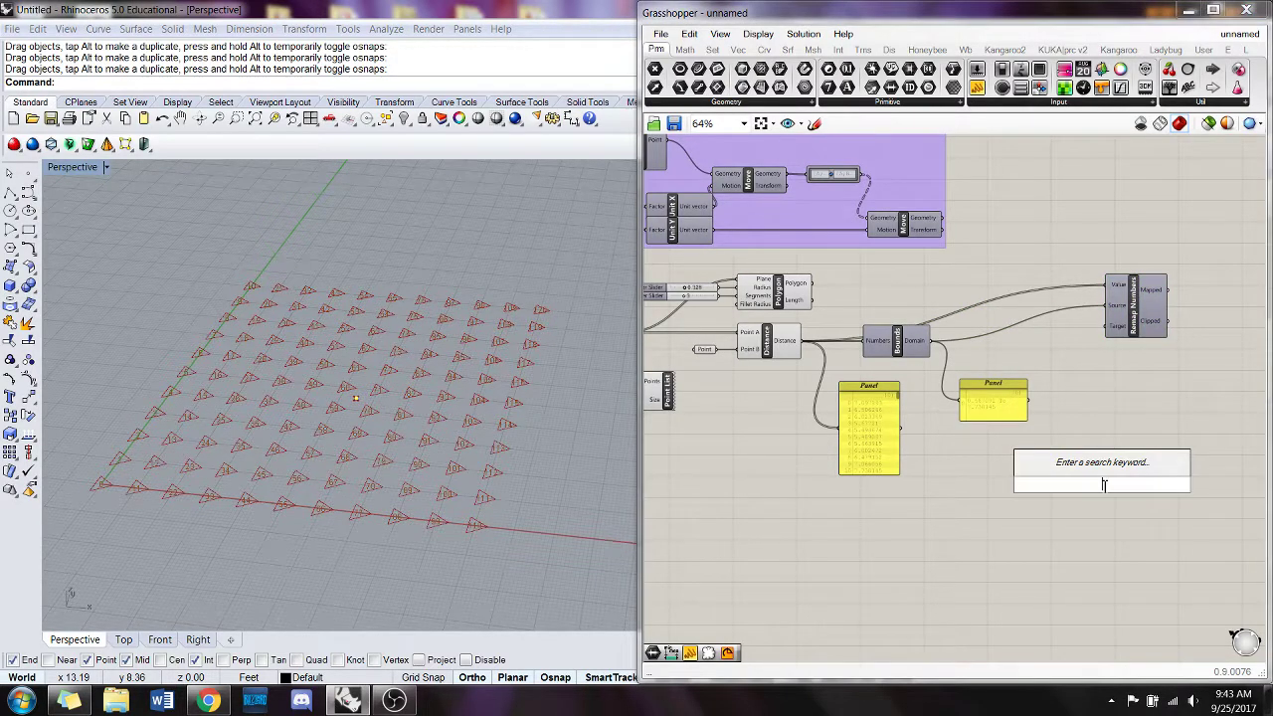
pyautogui.write('domain')
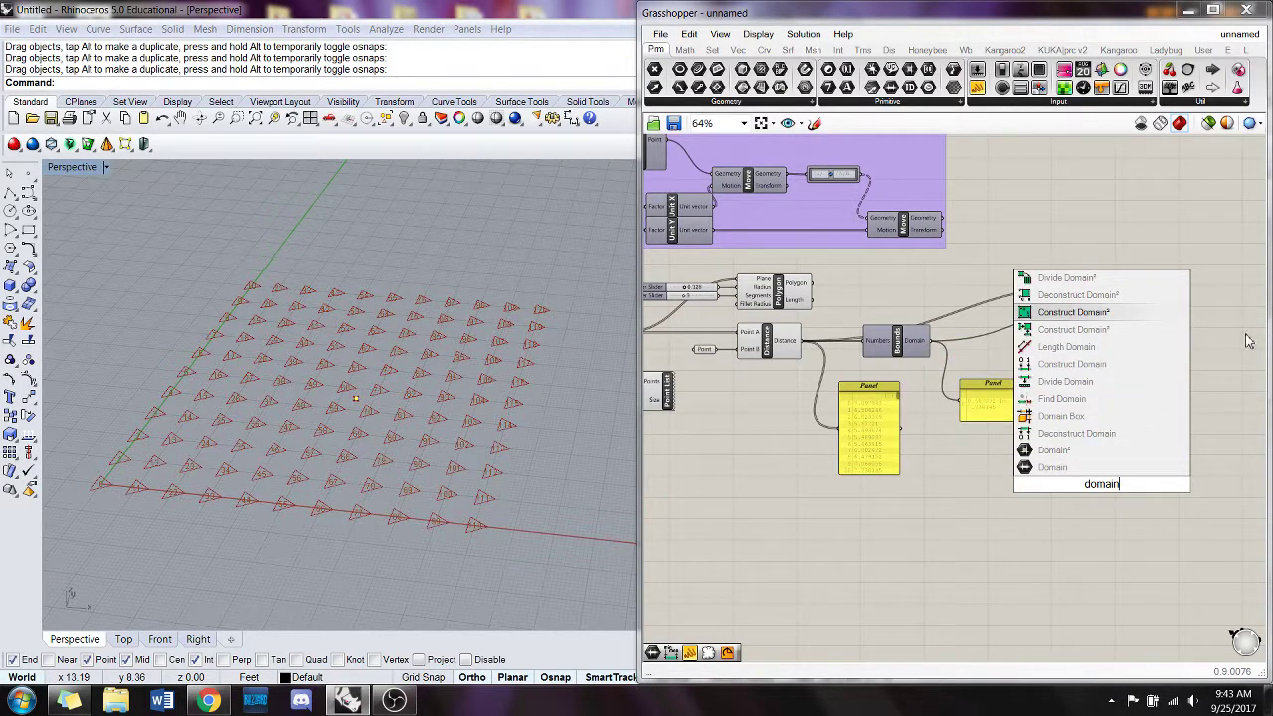
pyautogui.click(1130, 368)
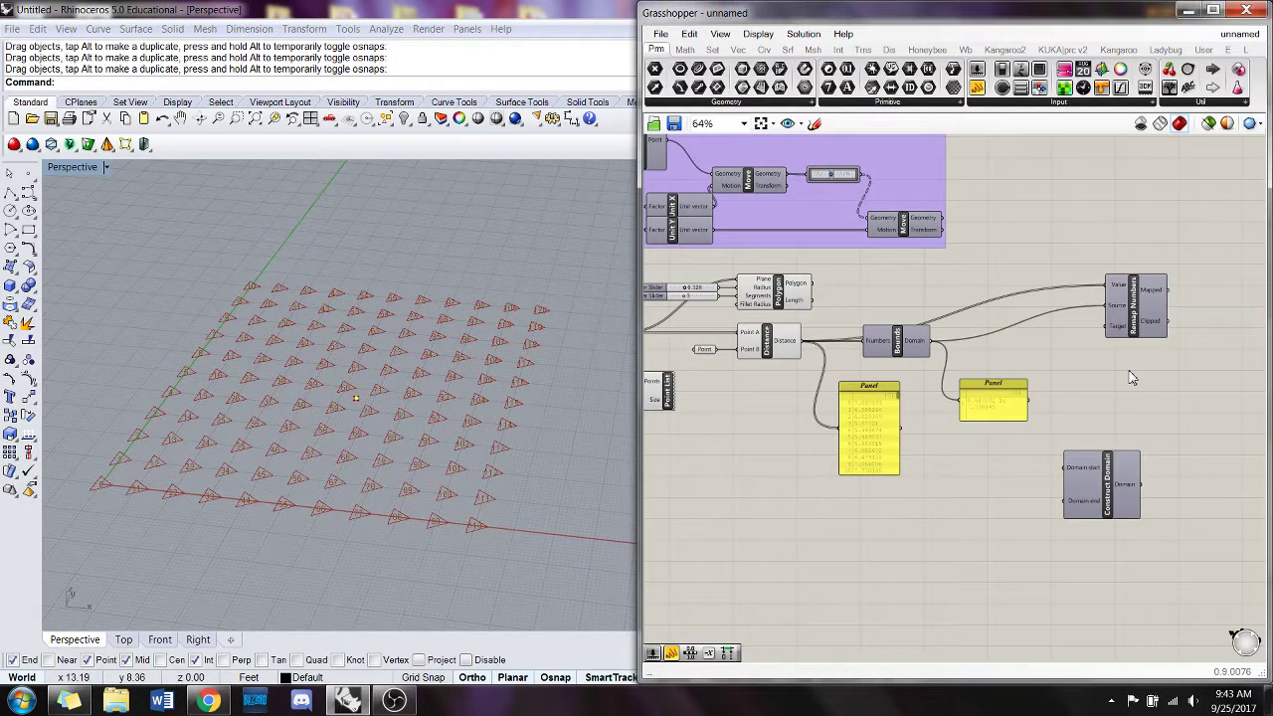
pyautogui.moveTo(1118, 502); pyautogui.dragTo(1114, 479)
# - Place copies of the polygon's radius and segments sliders beside Construct Domain and connect the radius copy to Domain start
pyautogui.doubleClick(967, 493)
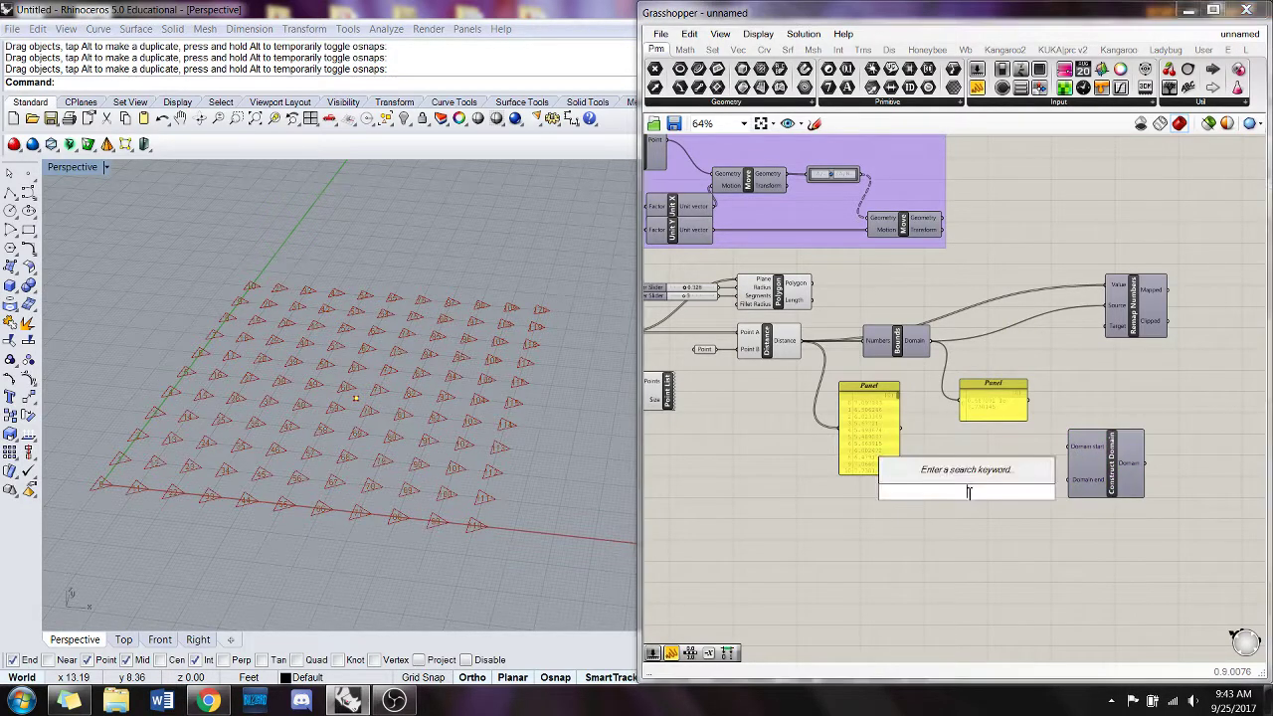
pyautogui.keyDown('alt'); pyautogui.moveTo(706, 285); pyautogui.dragTo(1005, 452); pyautogui.keyUp('alt')
pyautogui.moveTo(698, 296); pyautogui.dragTo(1071, 445)
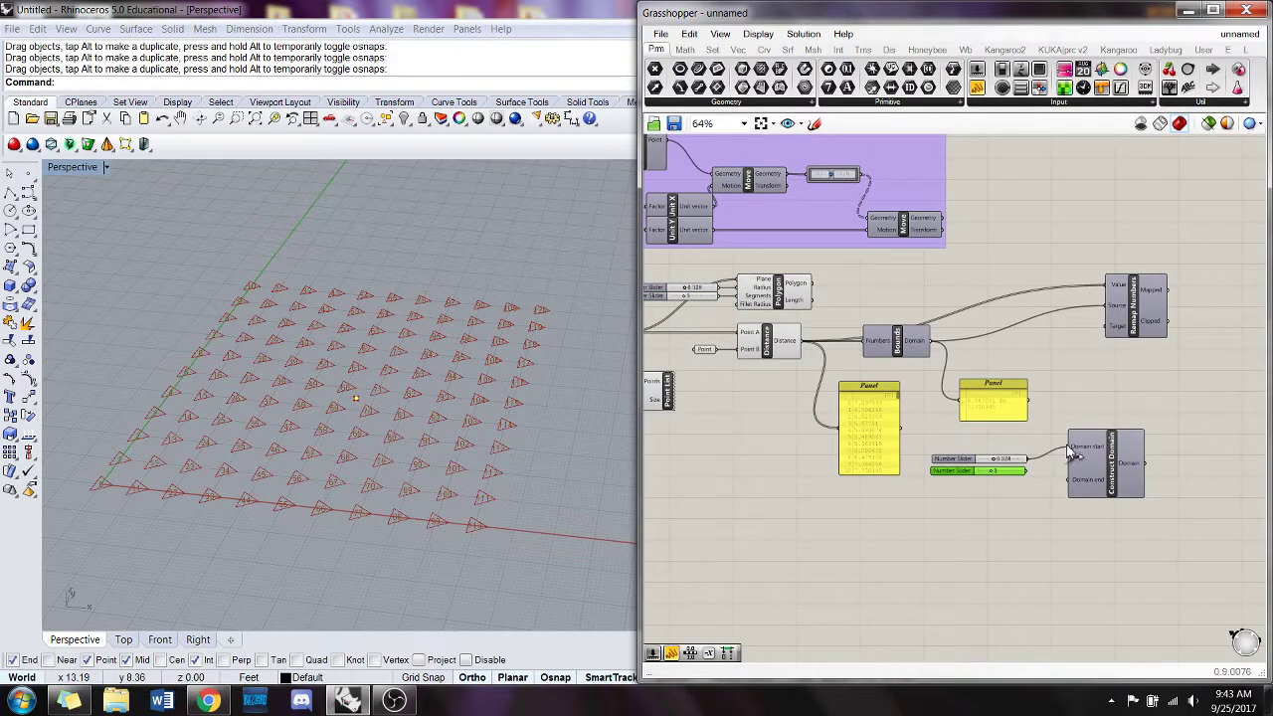
# - Set the Domain start slider's minimum to 0.001 and its value to 0.001
pyautogui.doubleClick(957, 459)
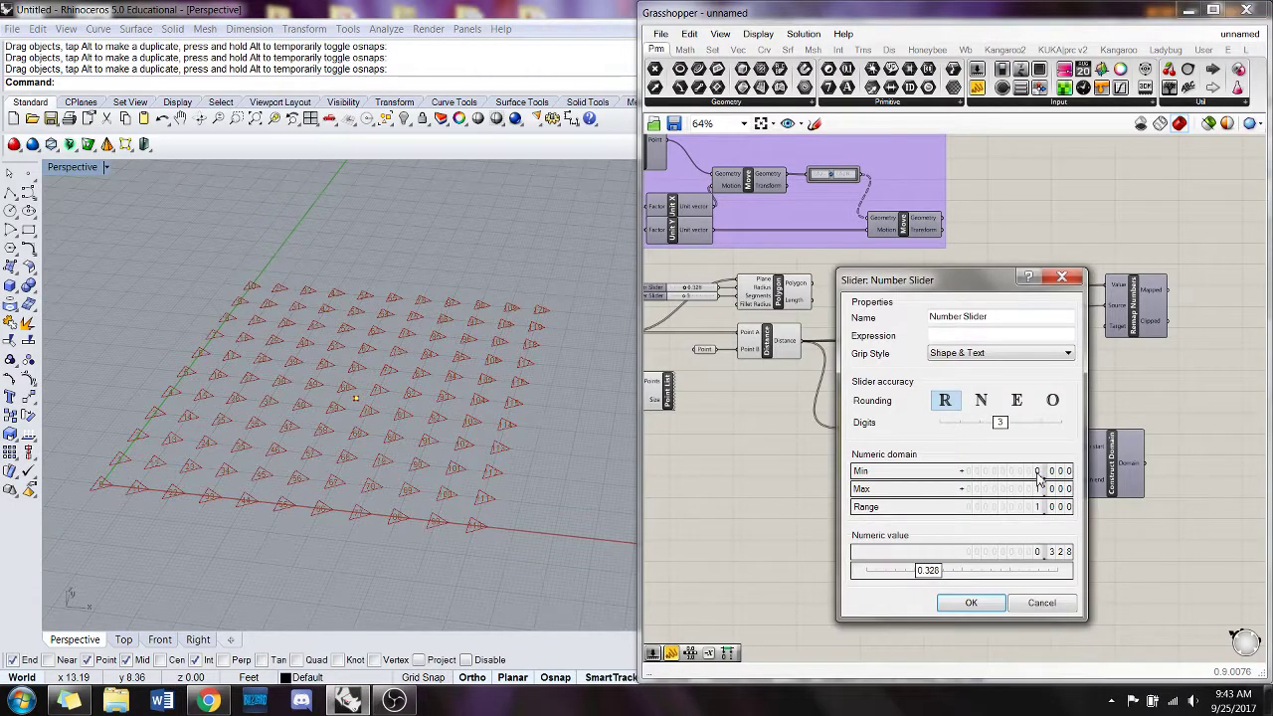
pyautogui.doubleClick(1038, 471)
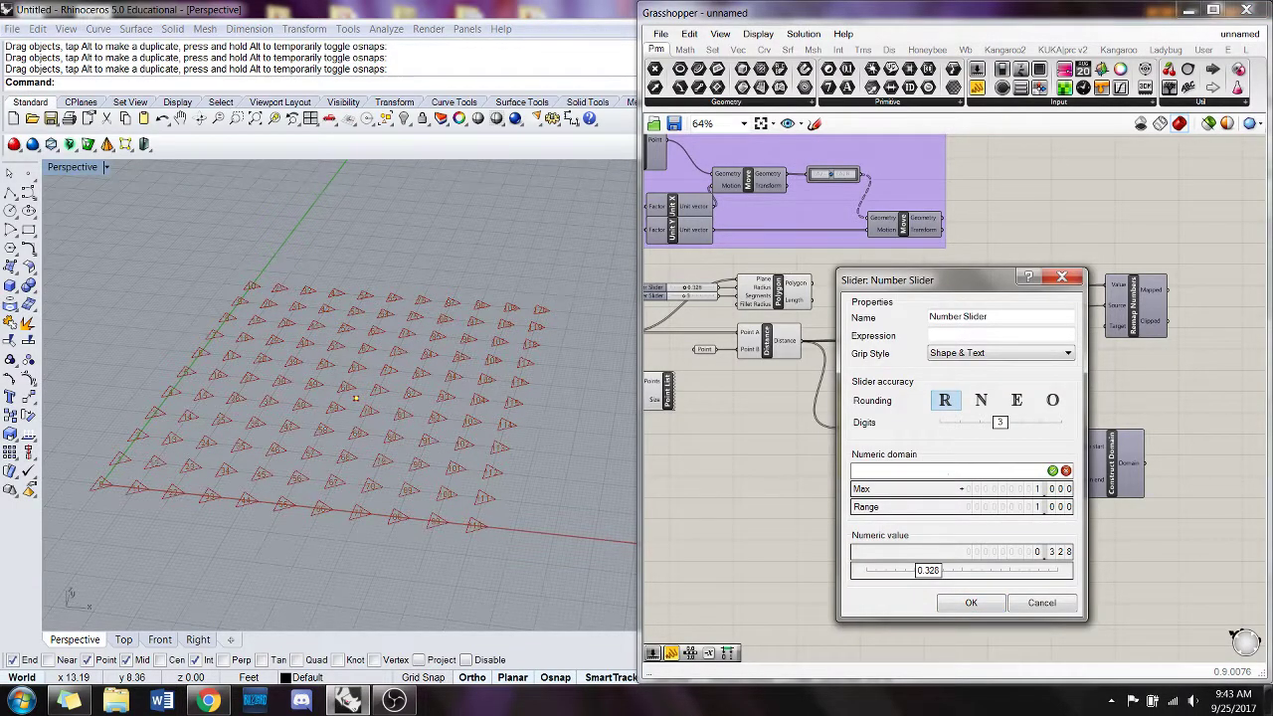
pyautogui.write('0.01')
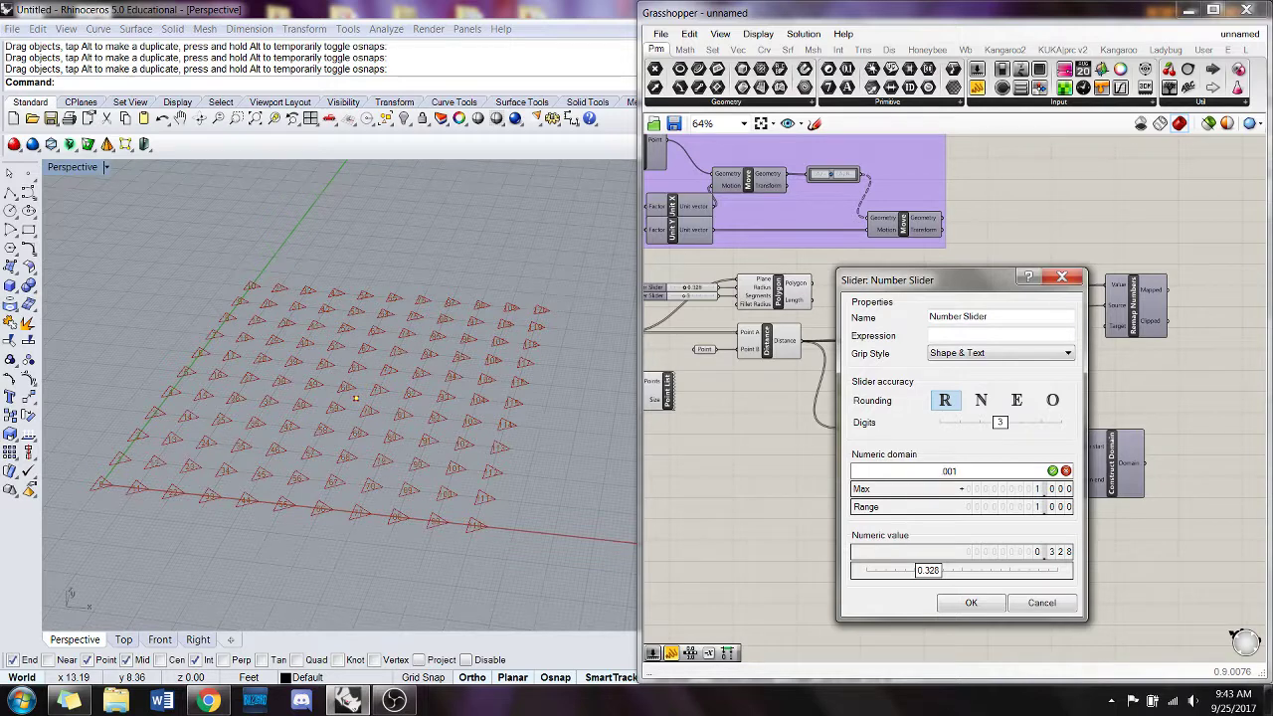
pyautogui.click(971, 603)
pyautogui.scroll(3, 992, 450)
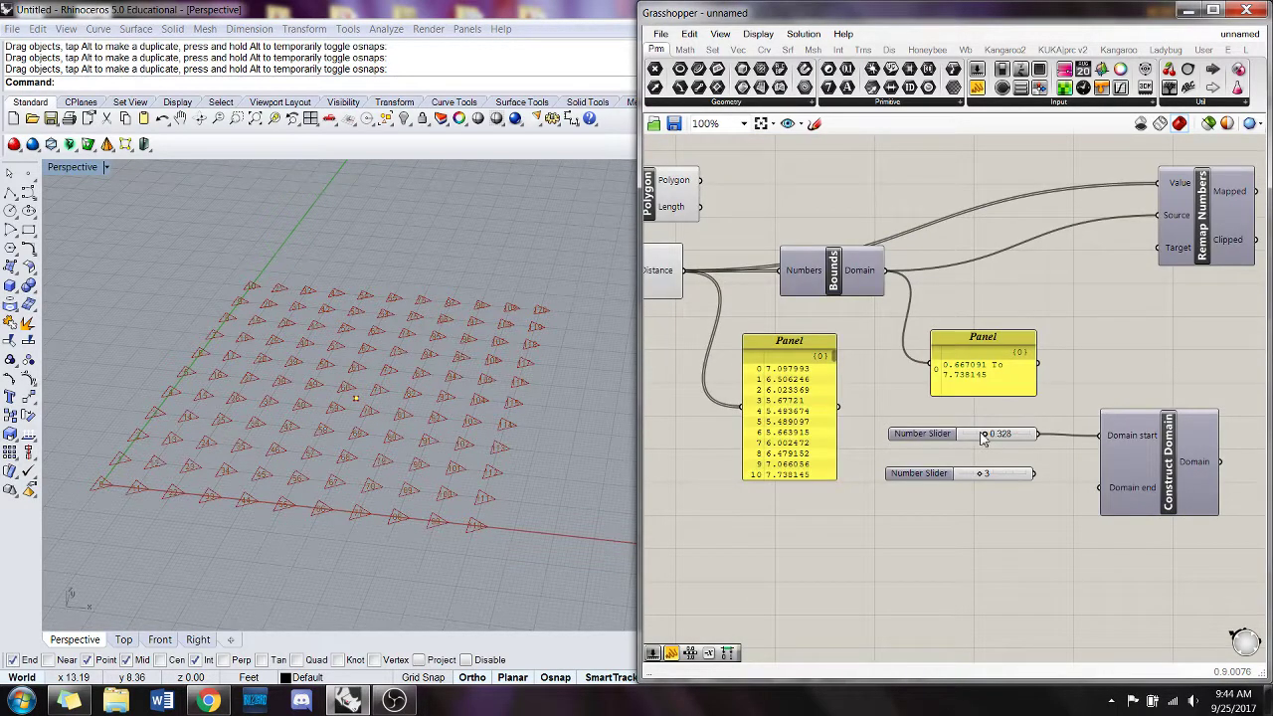
pyautogui.moveTo(983, 434); pyautogui.dragTo(942, 441)
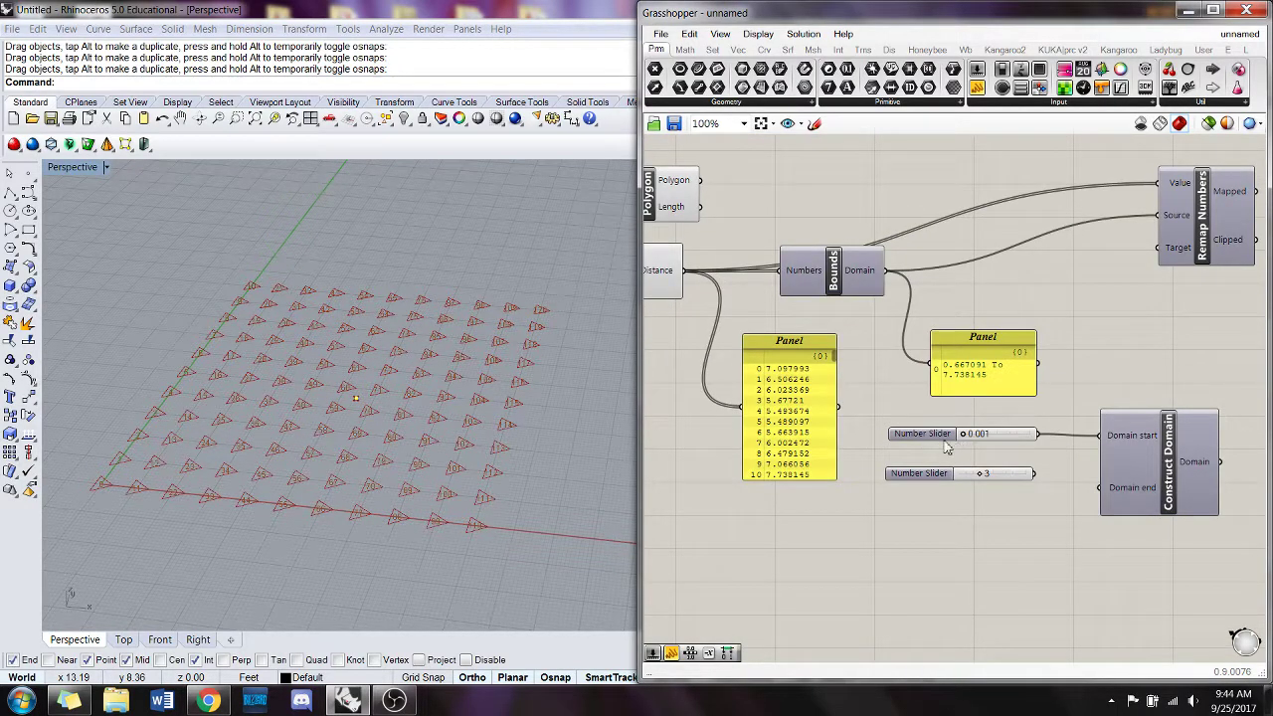
# - Set the second copied slider to 2, connect it to Construct Domain's Domain end, and align both sliders with their inputs
pyautogui.click(1027, 435)
pyautogui.moveTo(1027, 434); pyautogui.dragTo(1028, 436)
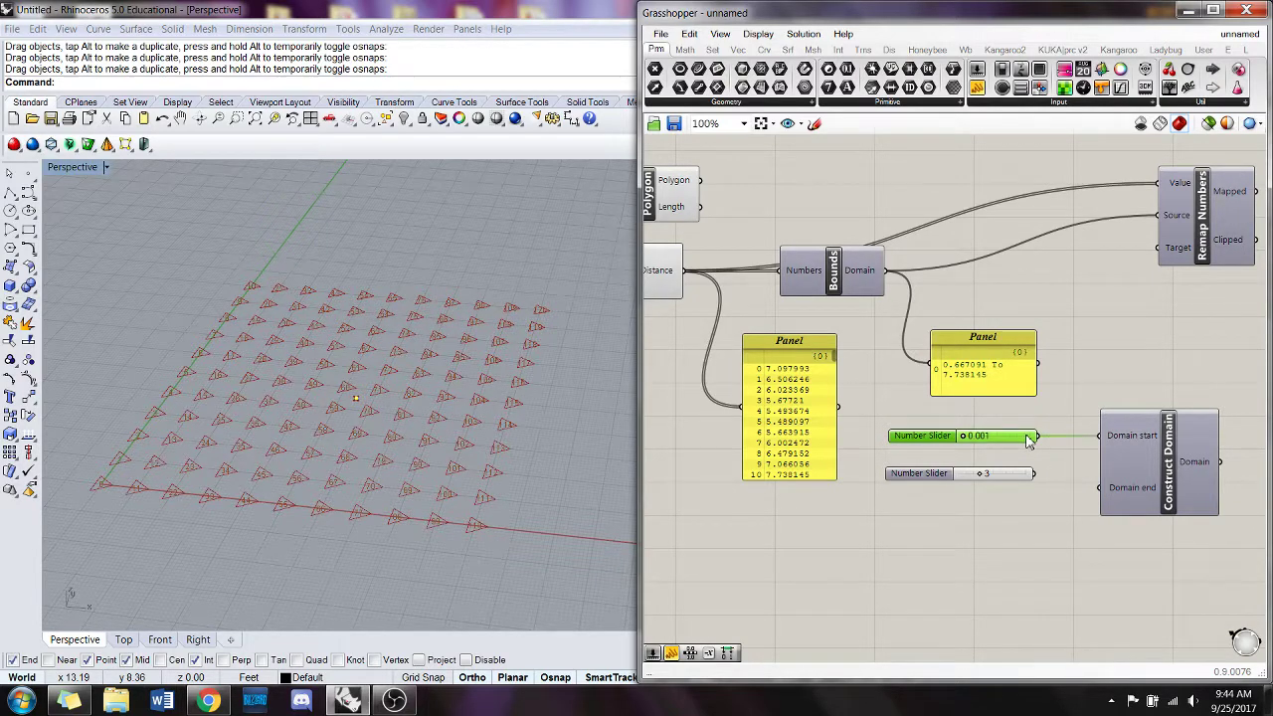
pyautogui.click(1049, 500)
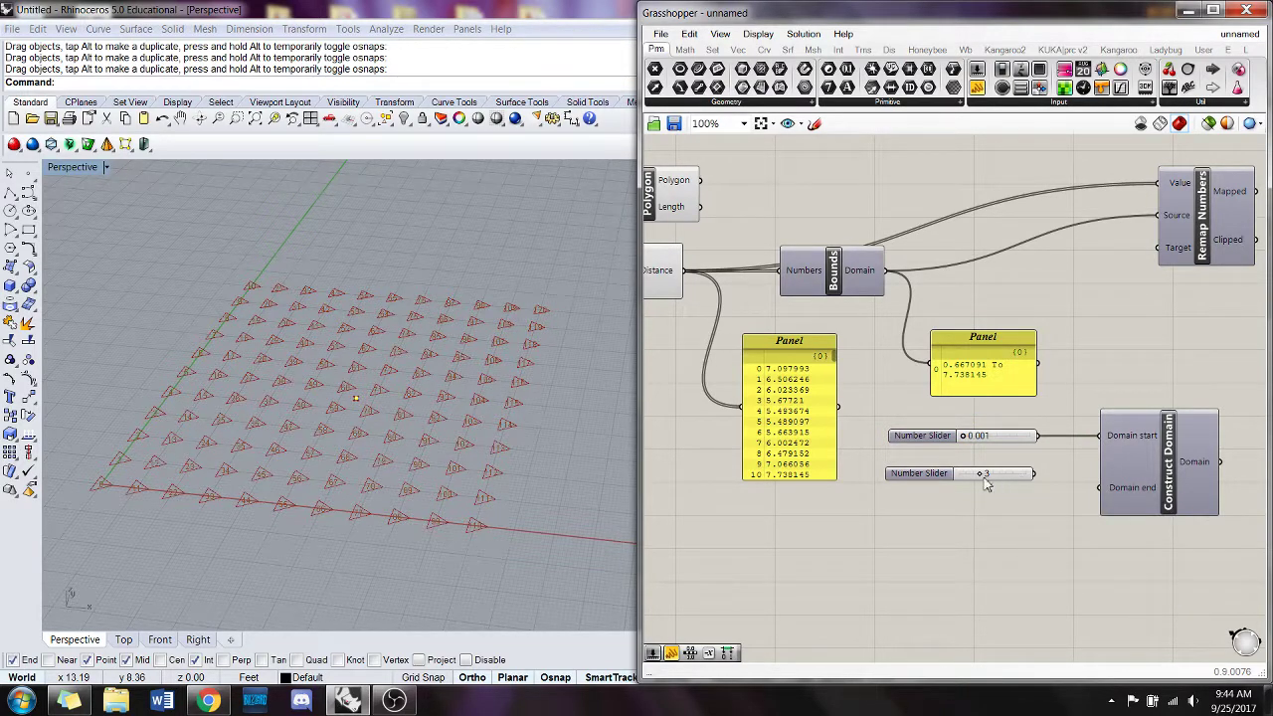
pyautogui.moveTo(980, 476); pyautogui.dragTo(1100, 489)
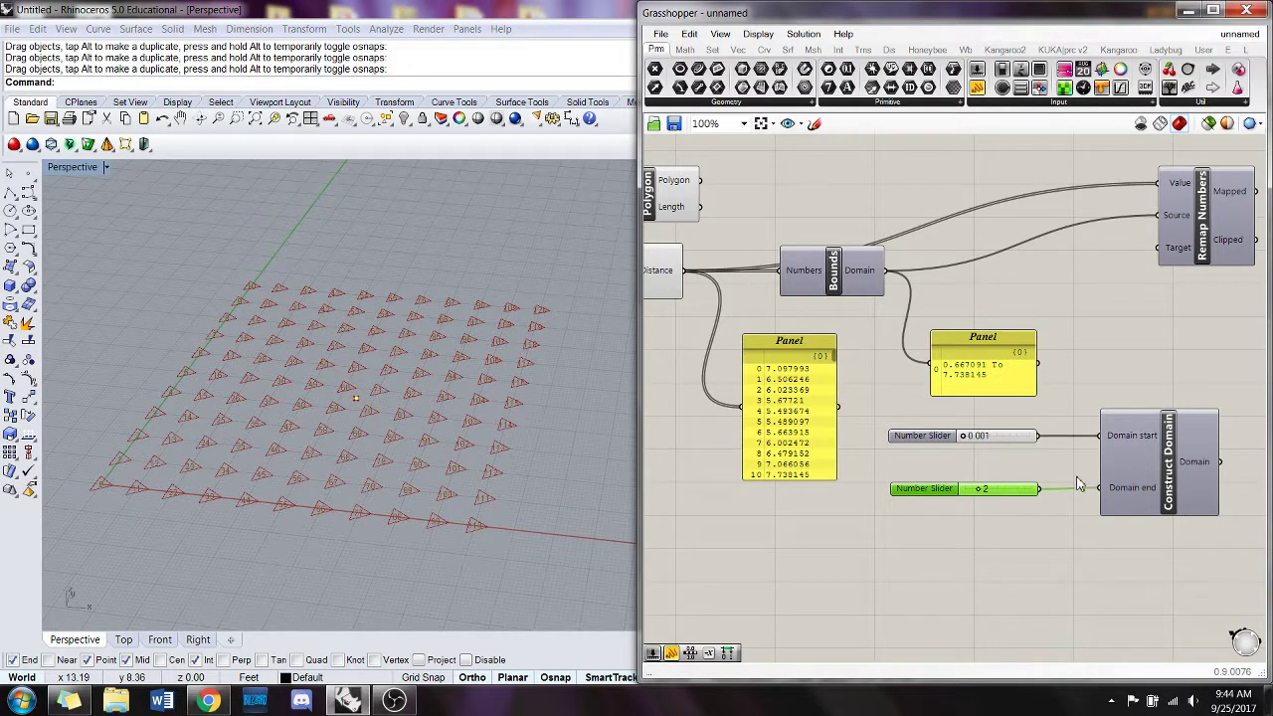
pyautogui.click(1029, 459)
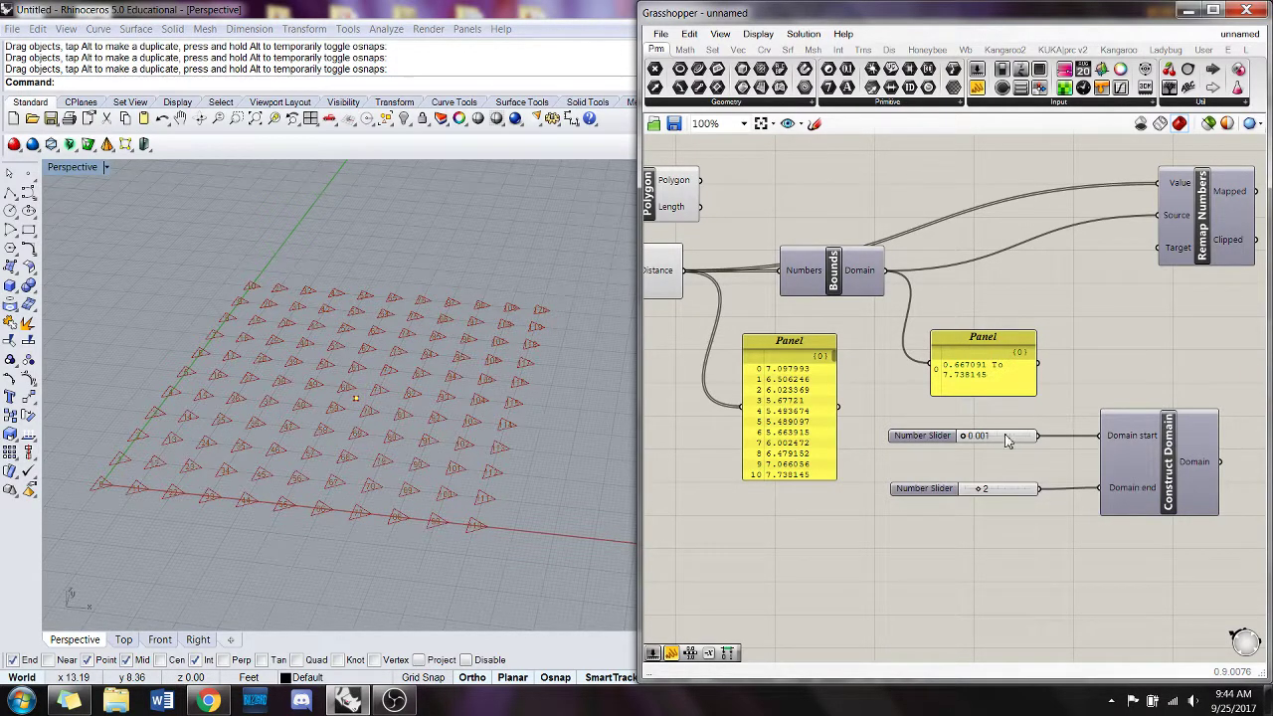
pyautogui.moveTo(1025, 498); pyautogui.dragTo(1020, 494)
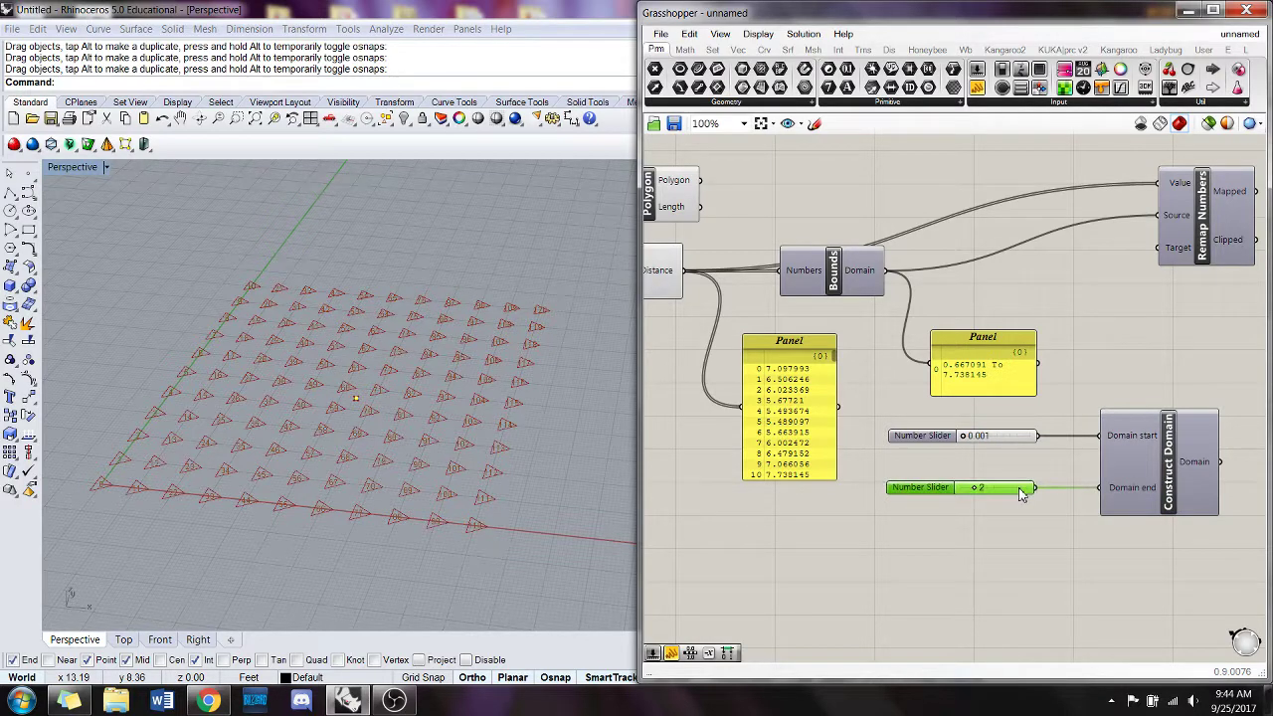
# - Connect Construct Domain's Domain output to the Target input of Remap Numbers
pyautogui.scroll(-1, 995, 503)
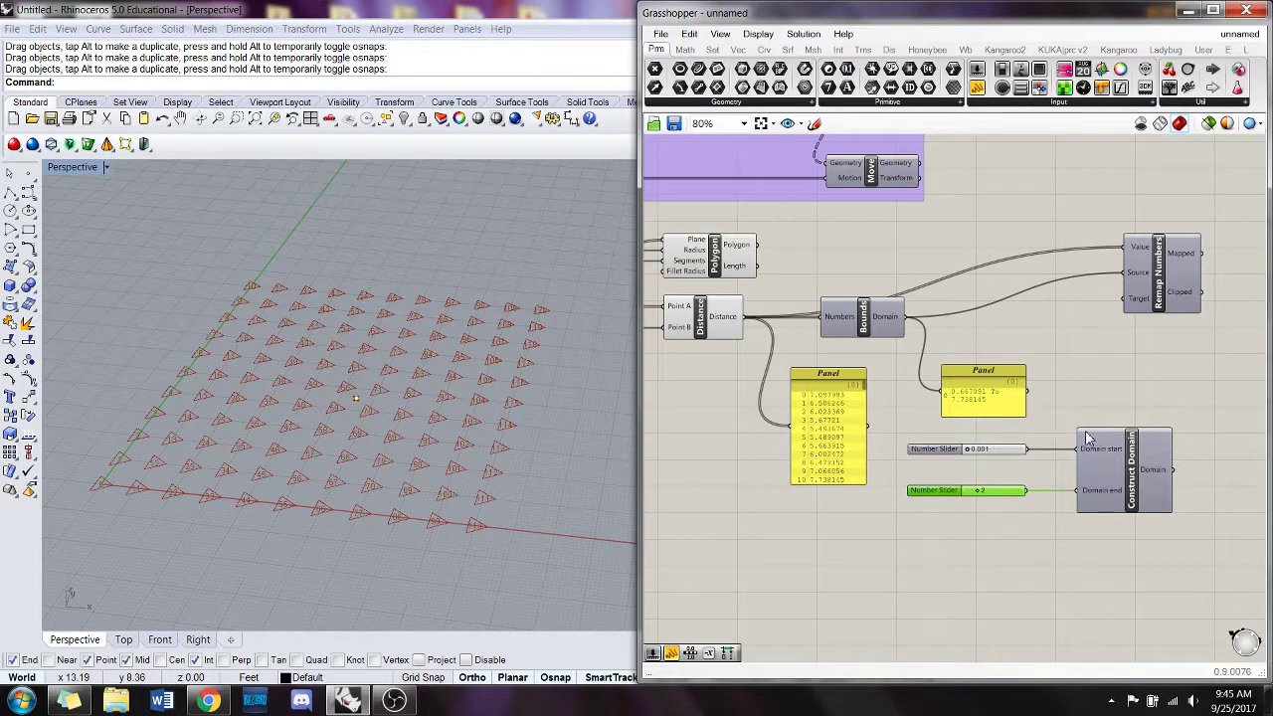
pyautogui.click(1177, 415)
pyautogui.moveTo(1174, 469); pyautogui.dragTo(1128, 302)
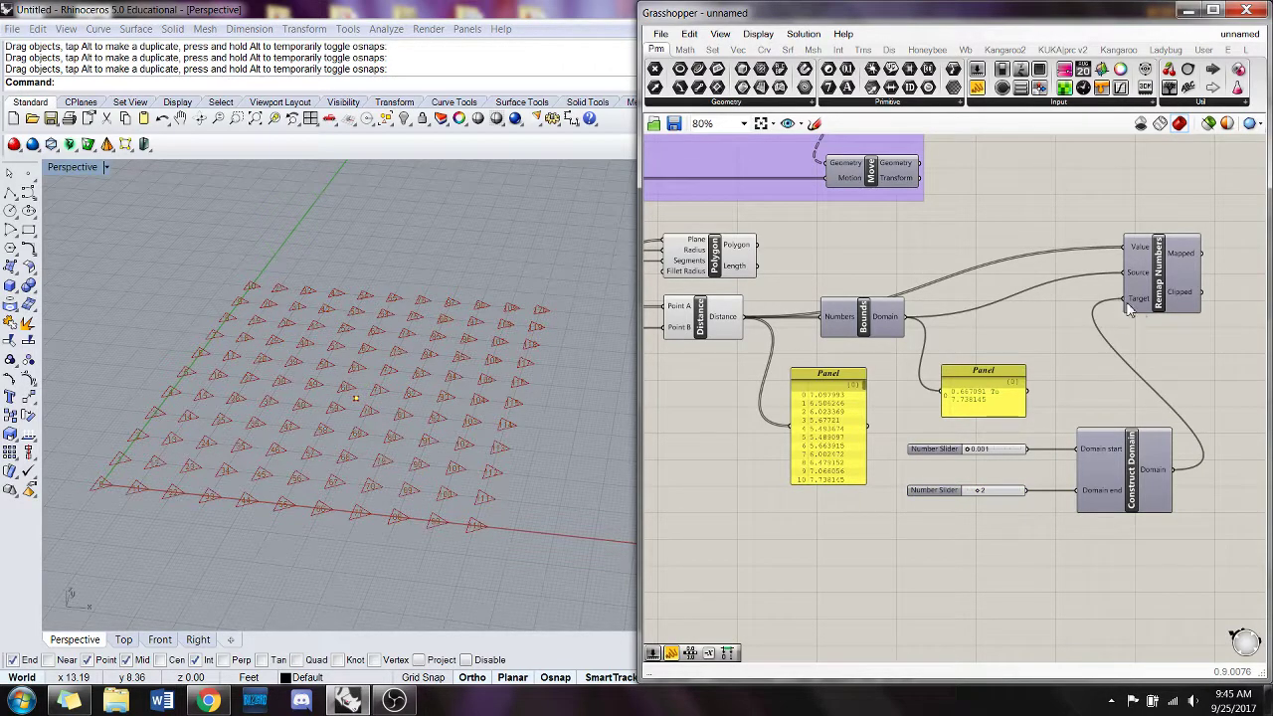
pyautogui.click(1159, 267)
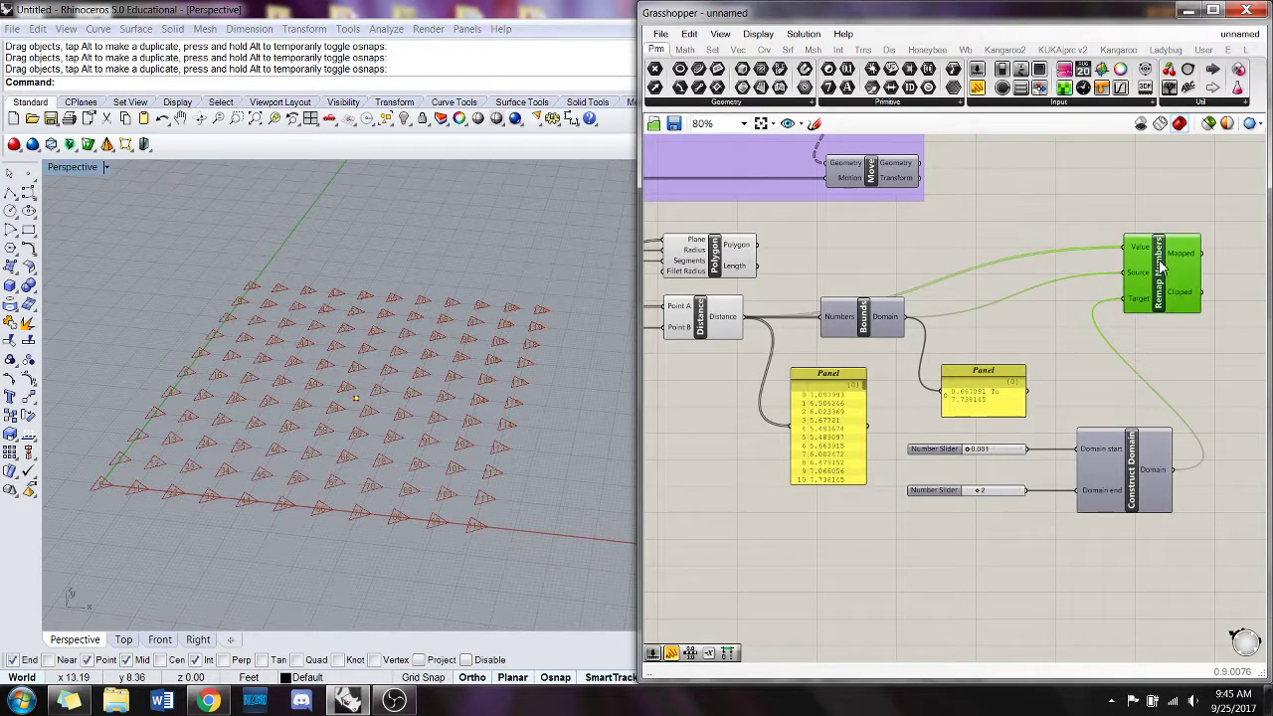
# - Add a Scale component to the canvas beside Remap Numbers
pyautogui.scroll(-3, 1186, 373)
pyautogui.click(1169, 371)
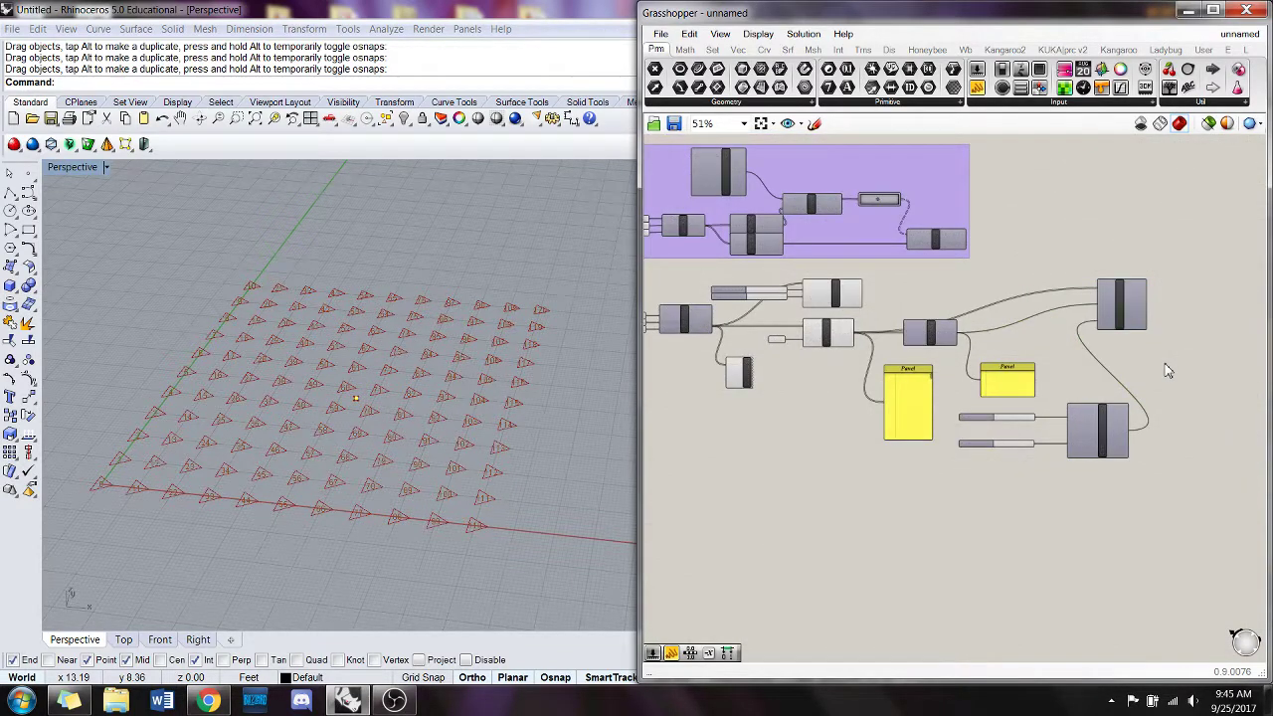
pyautogui.moveTo(1192, 346); pyautogui.dragTo(1139, 360, button='right')
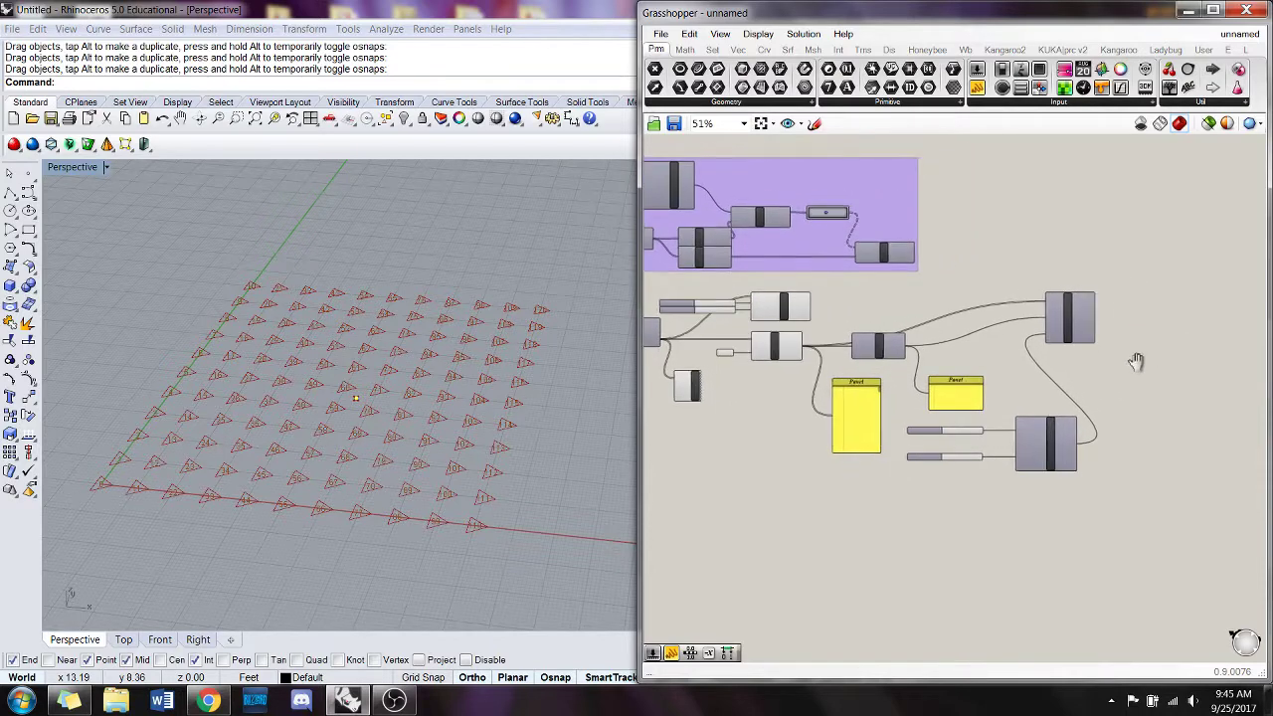
pyautogui.doubleClick(1179, 343)
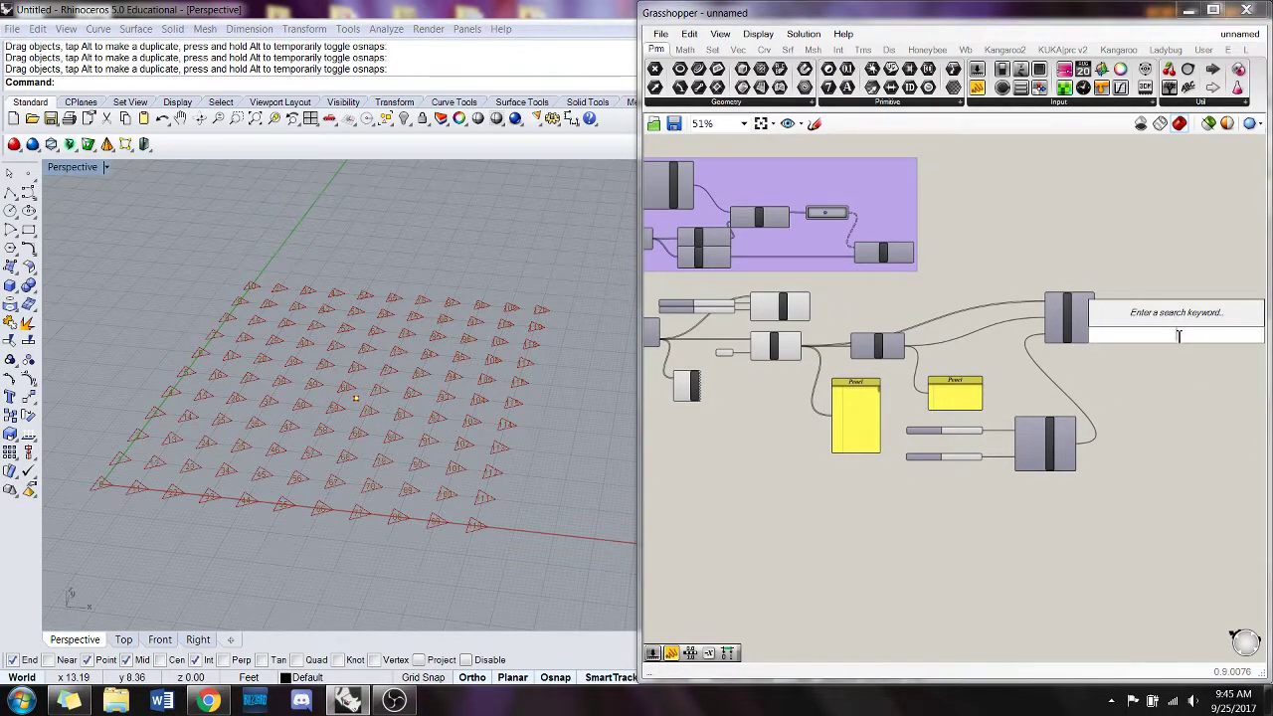
pyautogui.write('sca')
pyautogui.press('Return')
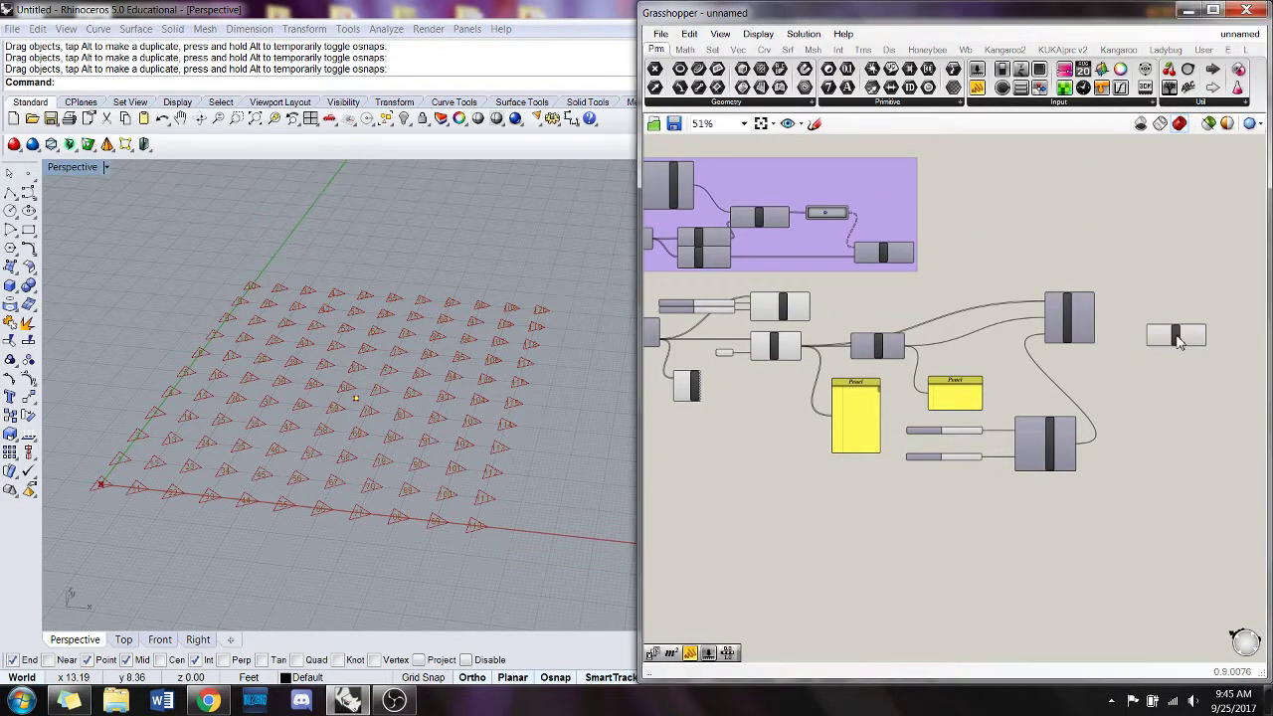
# - Widen the Grasshopper window, raise the Scale component slightly, and connect Polygon's Polygon output to Scale's Geometry input
pyautogui.scroll(1, 1100, 352)
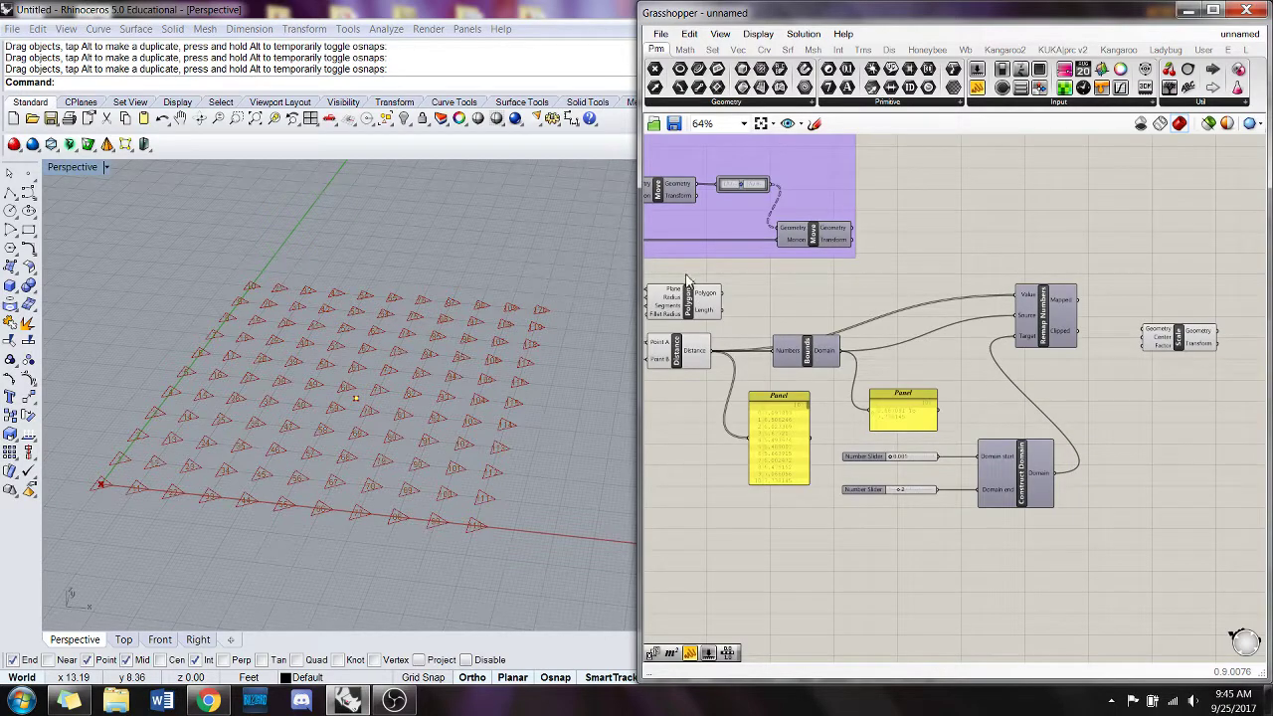
pyautogui.moveTo(640, 282); pyautogui.dragTo(524, 279)
pyautogui.keyDown('shift'); pyautogui.moveTo(434, 347); pyautogui.dragTo(410, 330, button='right'); pyautogui.keyUp('shift')
pyautogui.moveTo(975, 386); pyautogui.dragTo(1098, 369, button='right')
pyautogui.scroll(1, 1096, 361)
pyautogui.moveTo(1216, 354); pyautogui.dragTo(1212, 299)
pyautogui.moveTo(642, 294); pyautogui.dragTo(1184, 265)
pyautogui.click(1169, 324)
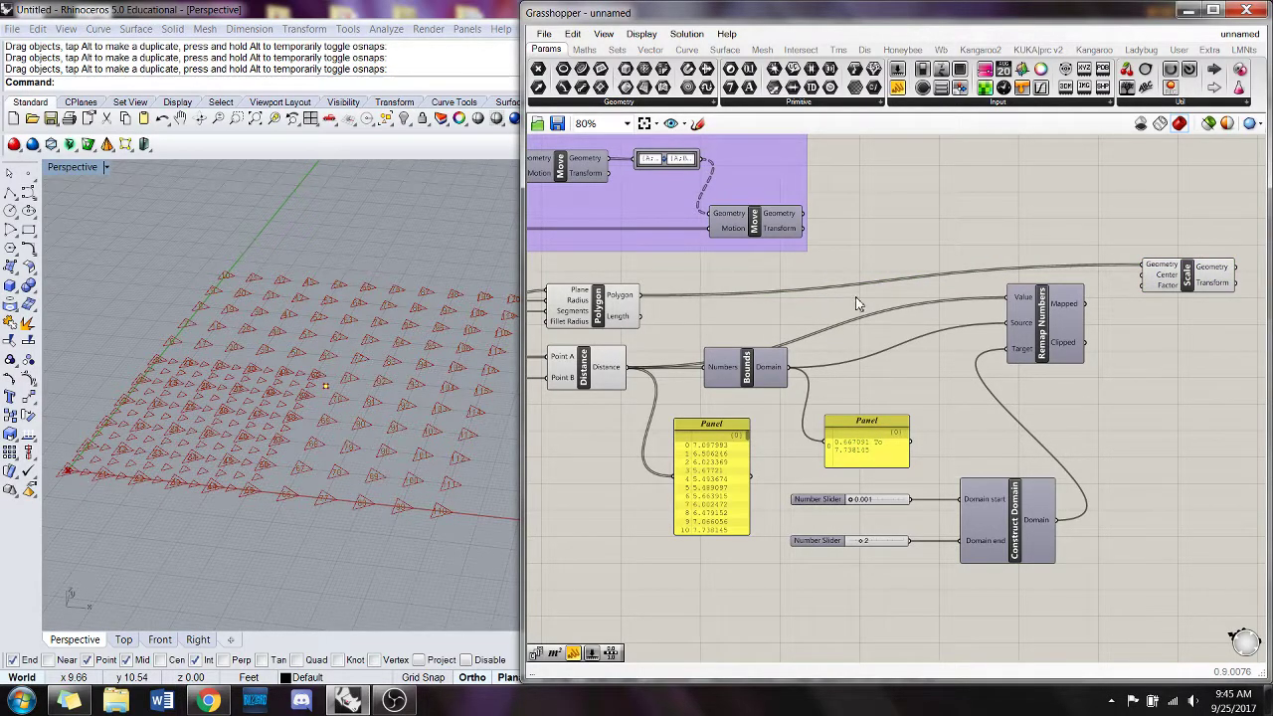
# - Connect the Square grid's Points output to Scale's Center input and highlight the scaled polygons to check them
pyautogui.moveTo(652, 388); pyautogui.dragTo(767, 367, button='right')
pyautogui.moveTo(633, 381); pyautogui.dragTo(699, 375, button='right')
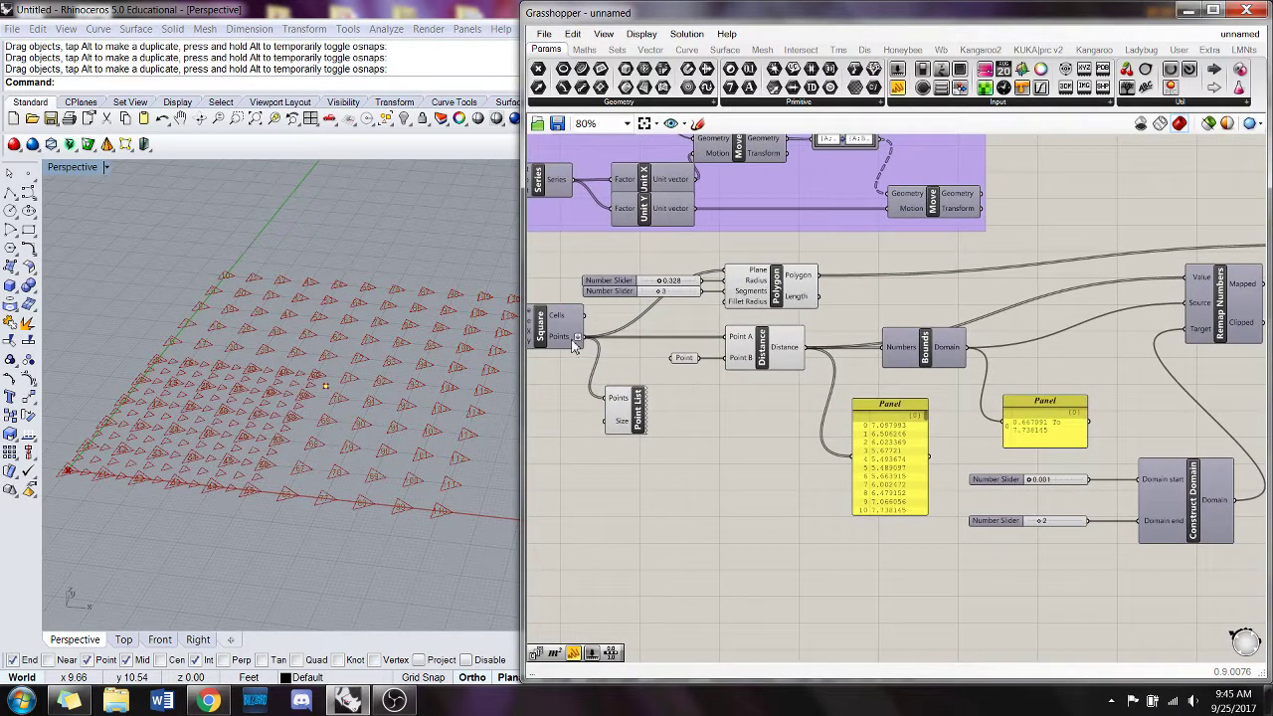
pyautogui.moveTo(577, 337); pyautogui.dragTo(1219, 264)
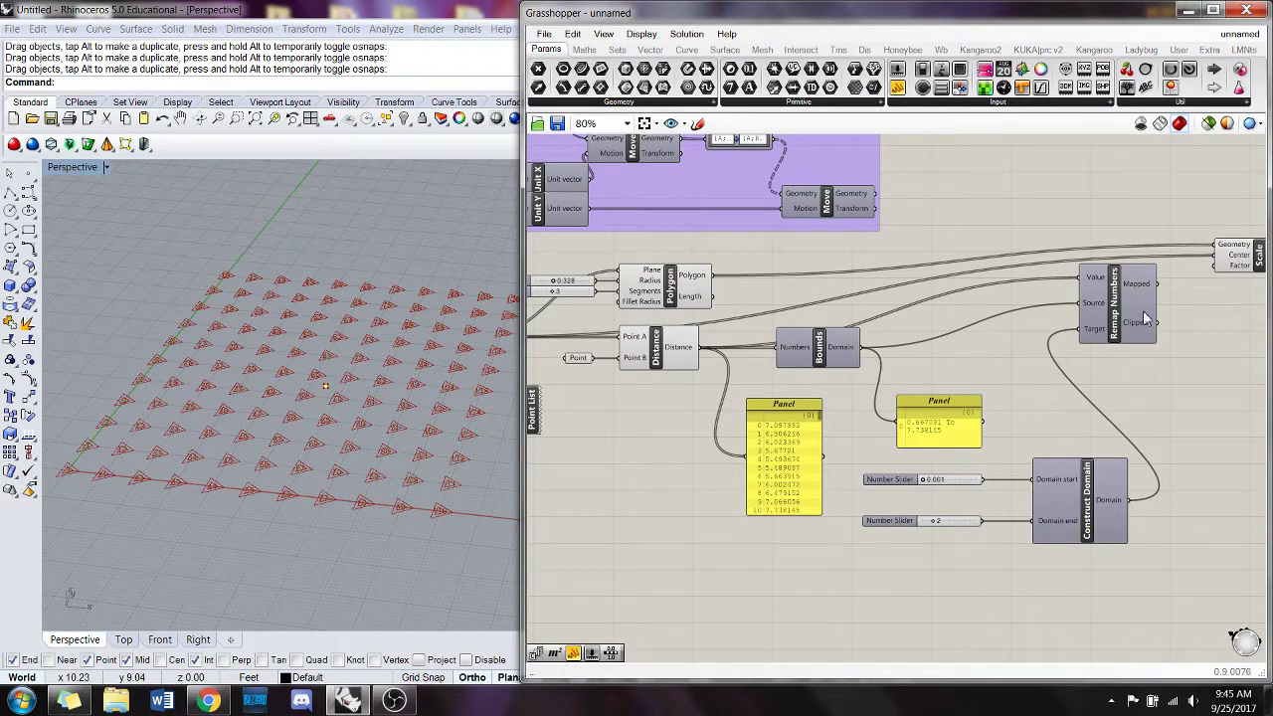
pyautogui.click(1257, 253)
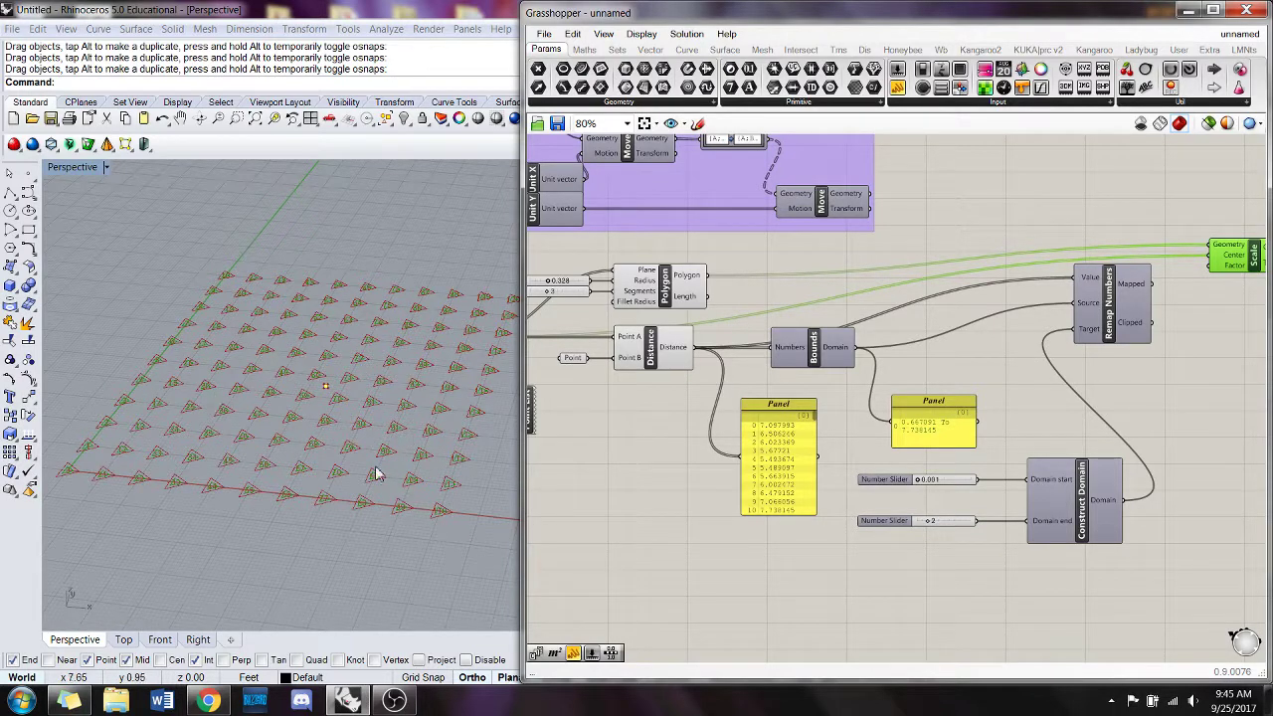
pyautogui.click(1146, 372)
# - Connect Remap Numbers' Mapped output to Scale's Factor input
pyautogui.moveTo(1146, 372); pyautogui.dragTo(1132, 374, button='right')
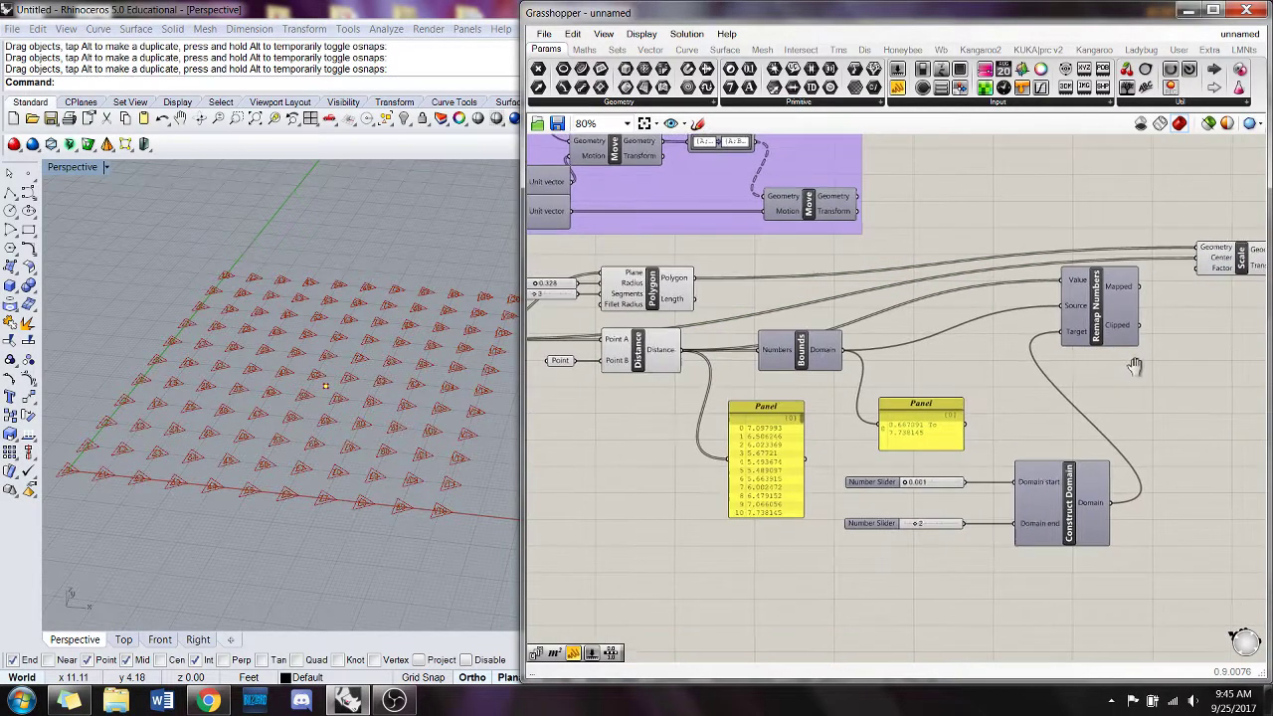
pyautogui.moveTo(1127, 294)
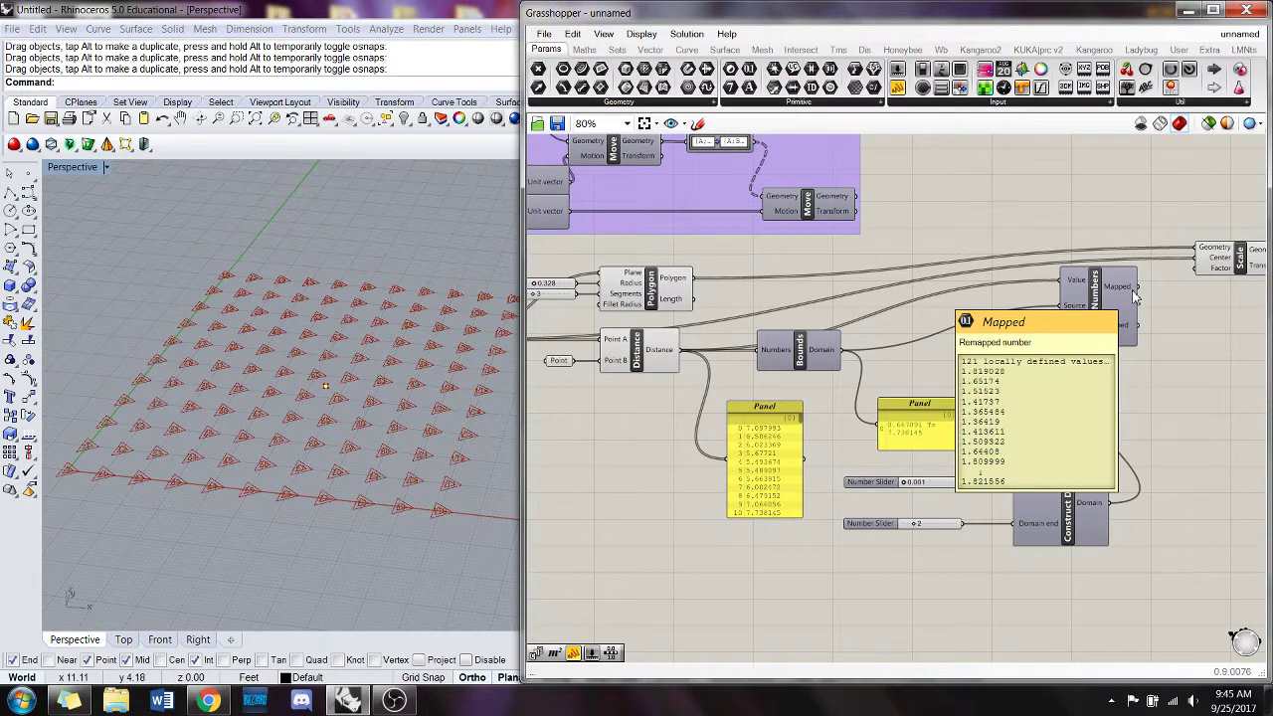
pyautogui.moveTo(1136, 288); pyautogui.dragTo(1205, 268)
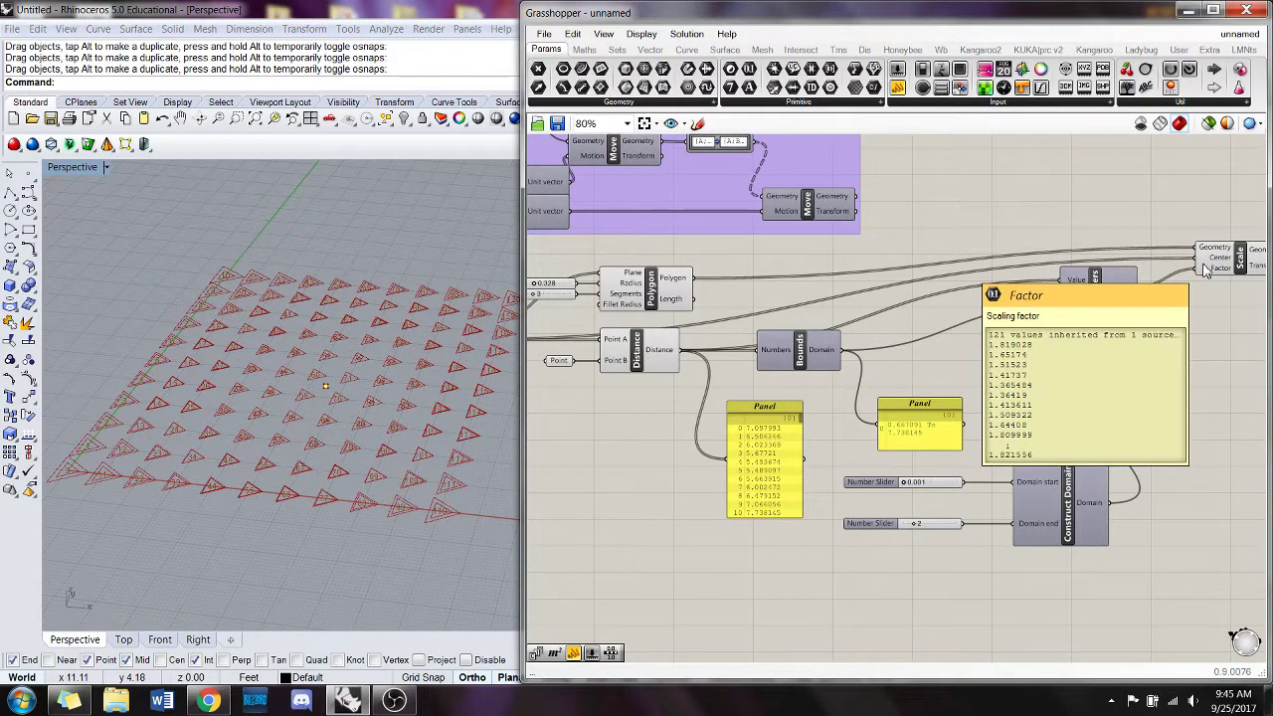
# - Turn off the Polygon component's preview and move the attractor point toward the grid's origin corner in Rhino
pyautogui.rightClick(652, 298)
pyautogui.click(697, 321)
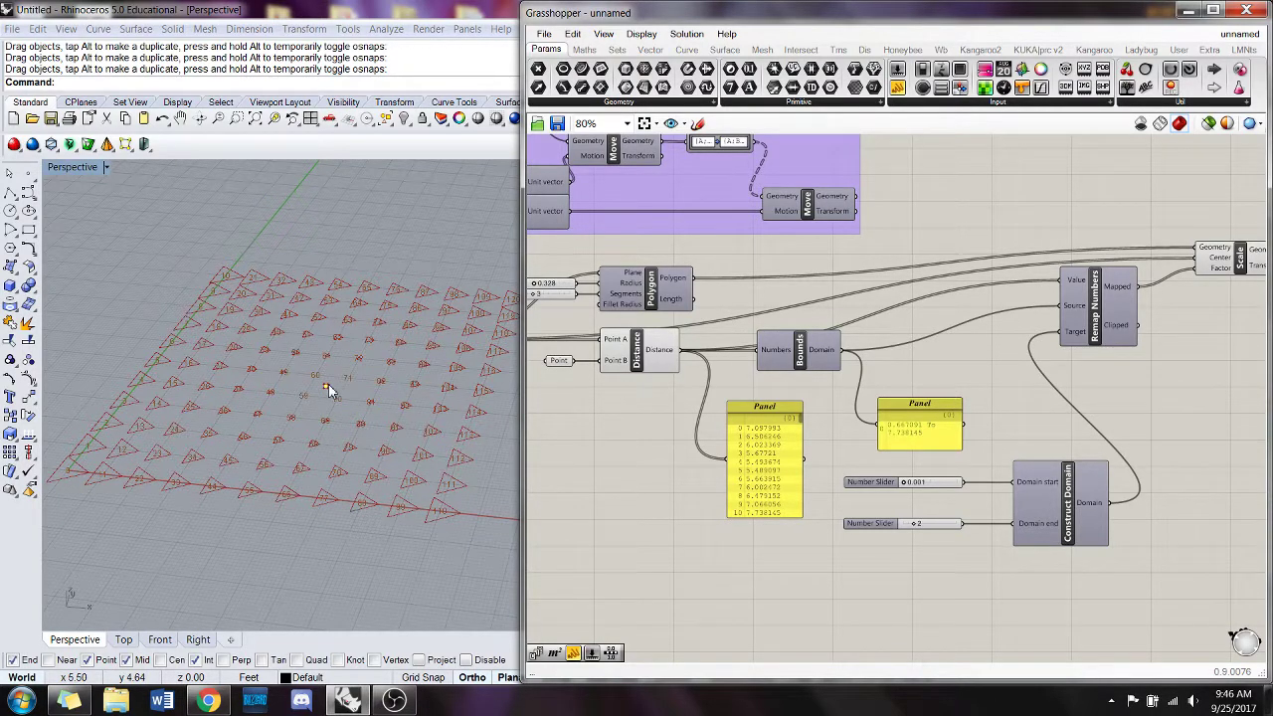
pyautogui.moveTo(327, 386); pyautogui.dragTo(204, 432)
# - Select all components of the Square grid and attractor definition and move them down, clear of the purple group
pyautogui.scroll(-3, 696, 438)
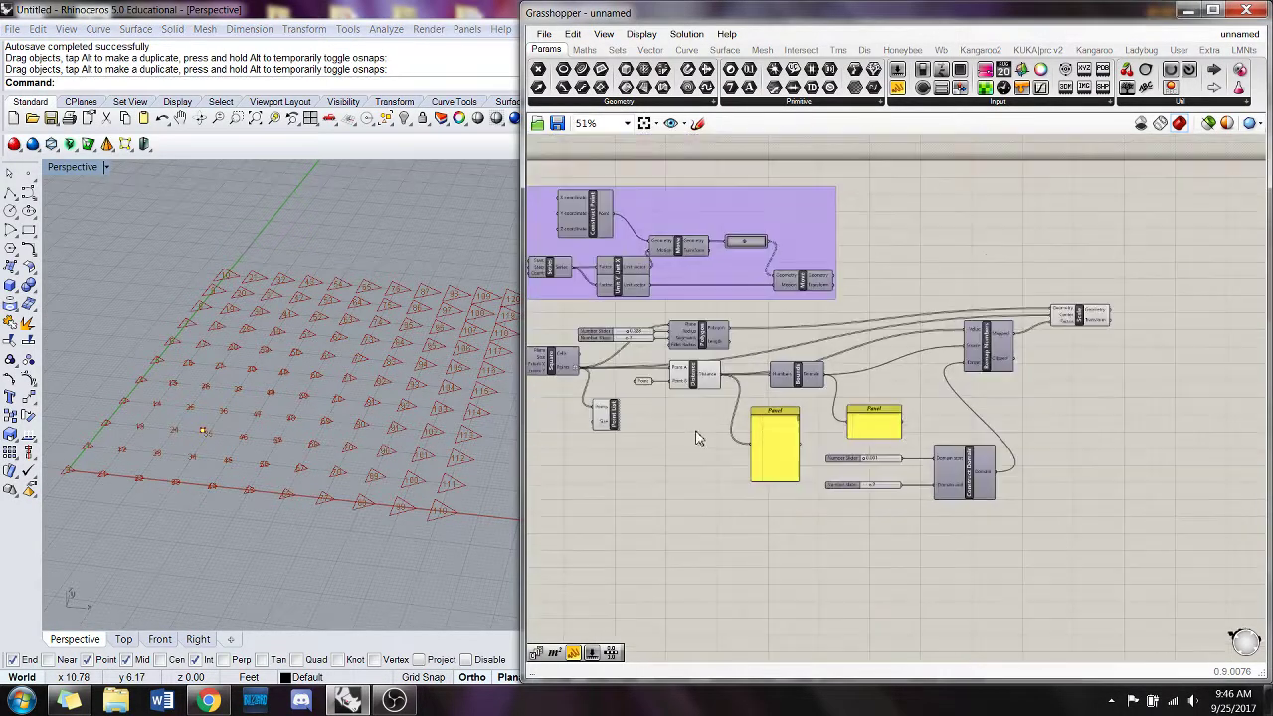
pyautogui.scroll(-2, 697, 438)
pyautogui.moveTo(1154, 507); pyautogui.dragTo(569, 316)
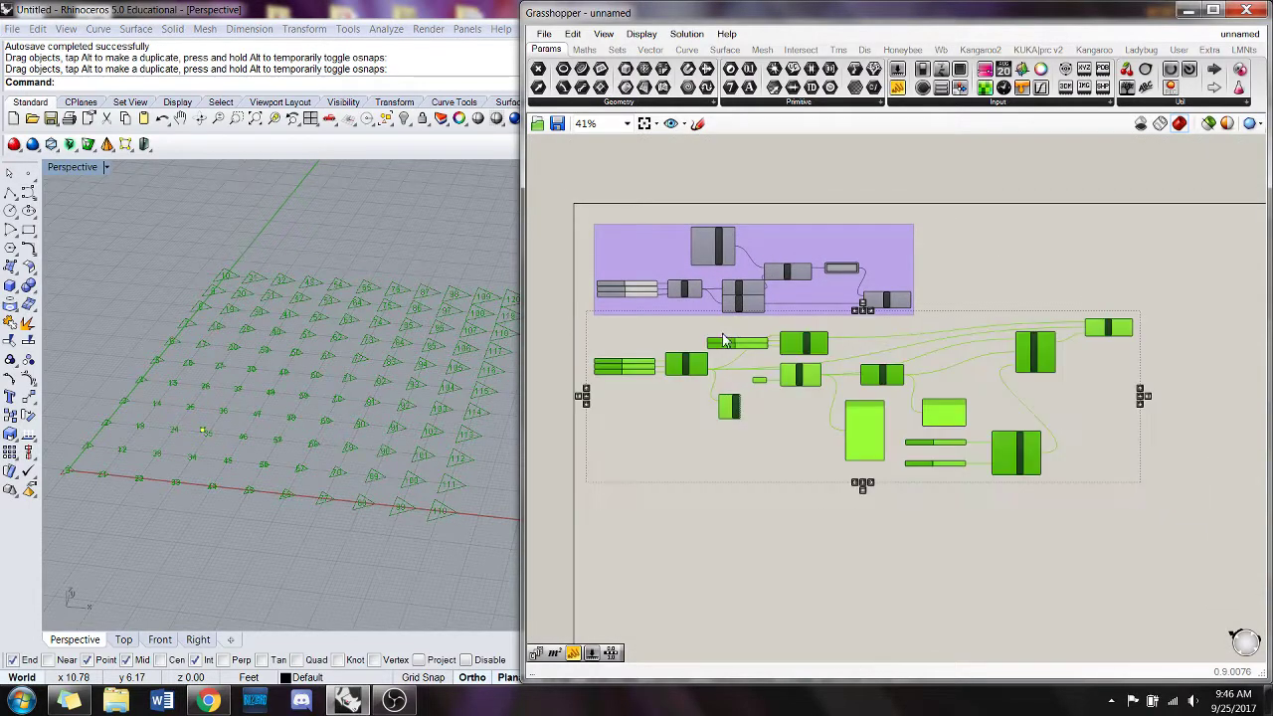
pyautogui.moveTo(801, 345); pyautogui.dragTo(802, 390)
pyautogui.click(654, 375)
# - Review the definition from Square grid to Construct Domain and move the attractor point to the grid's far side to test the scaling
pyautogui.scroll(3, 653, 378)
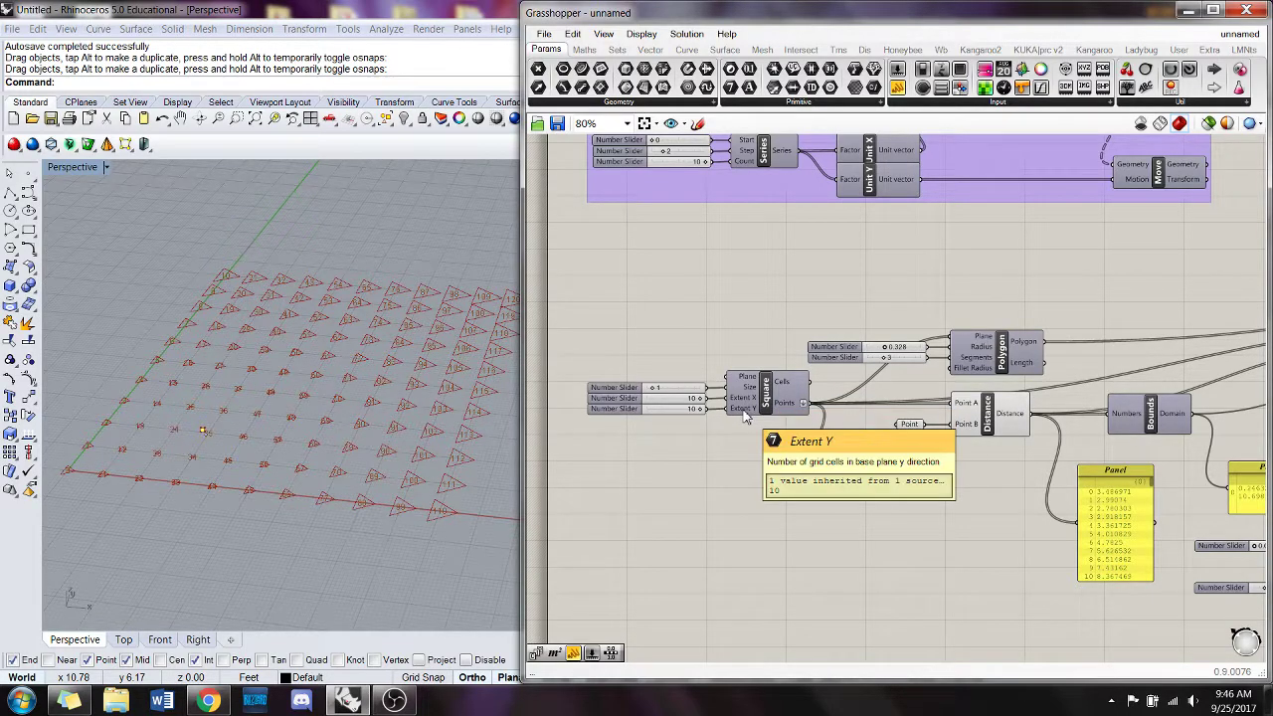
pyautogui.moveTo(792, 435); pyautogui.dragTo(741, 421, button='right')
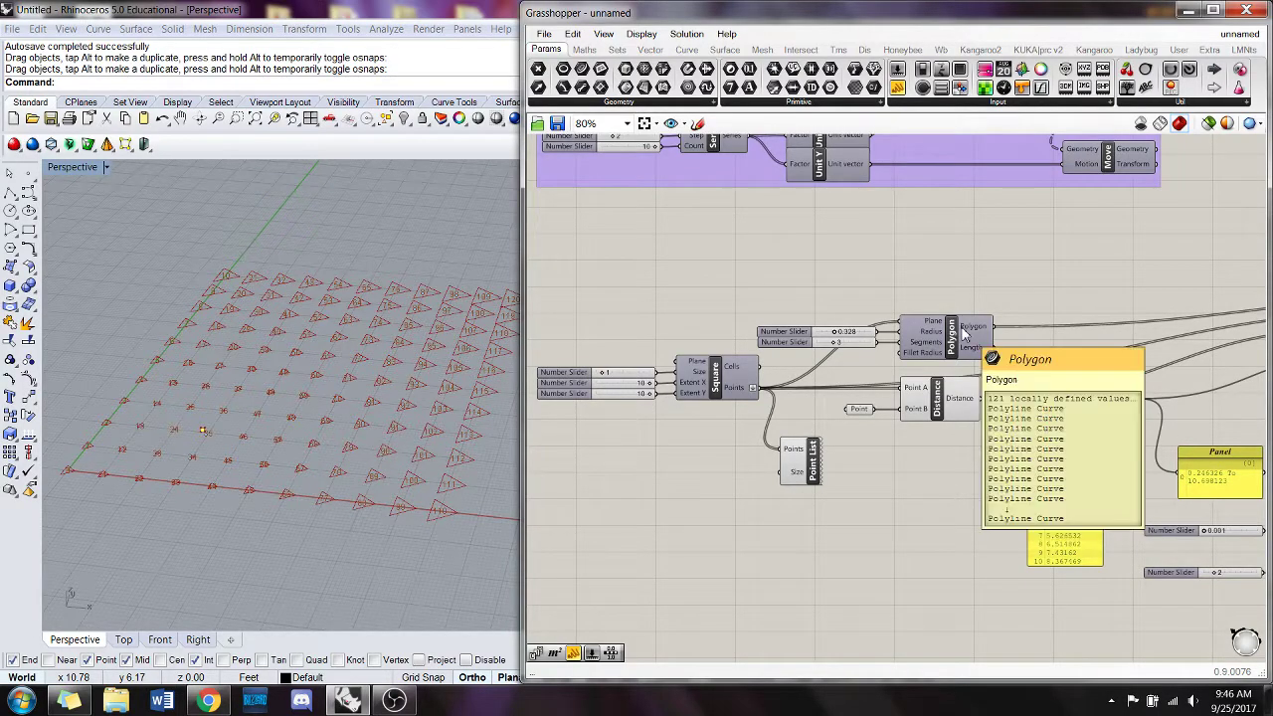
pyautogui.moveTo(859, 365); pyautogui.dragTo(783, 340, button='right')
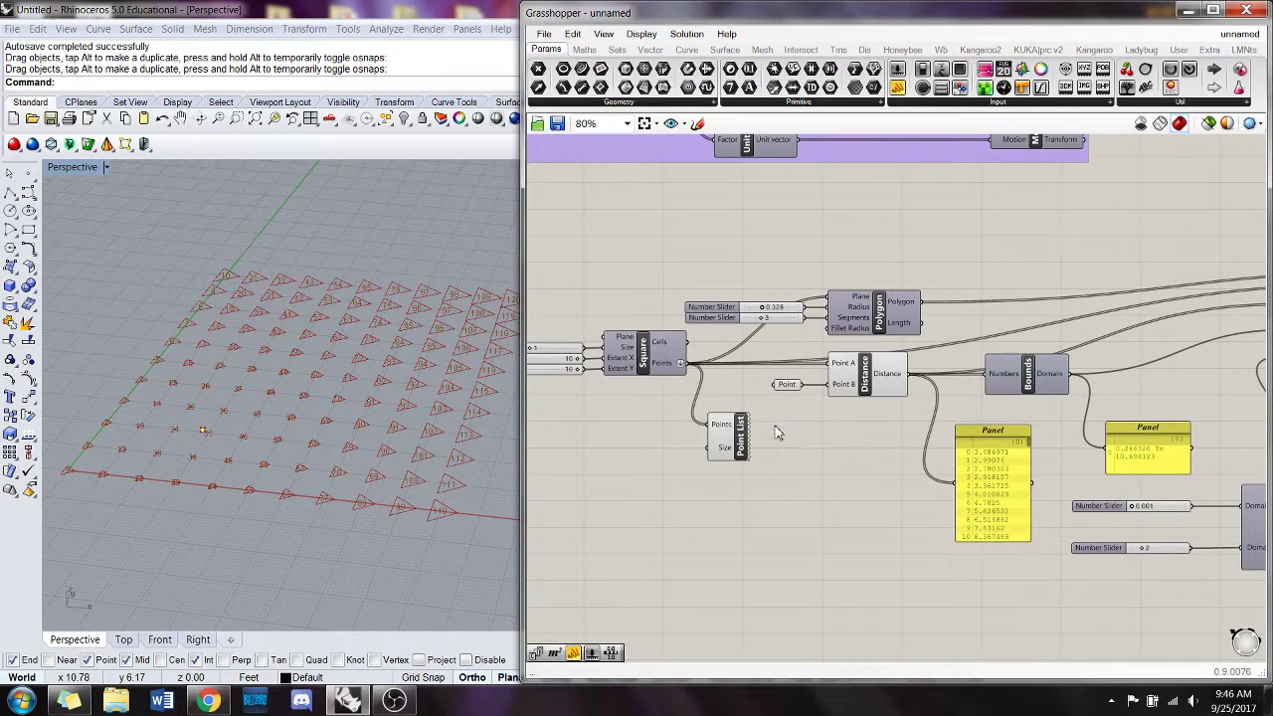
pyautogui.moveTo(203, 430); pyautogui.dragTo(406, 423)
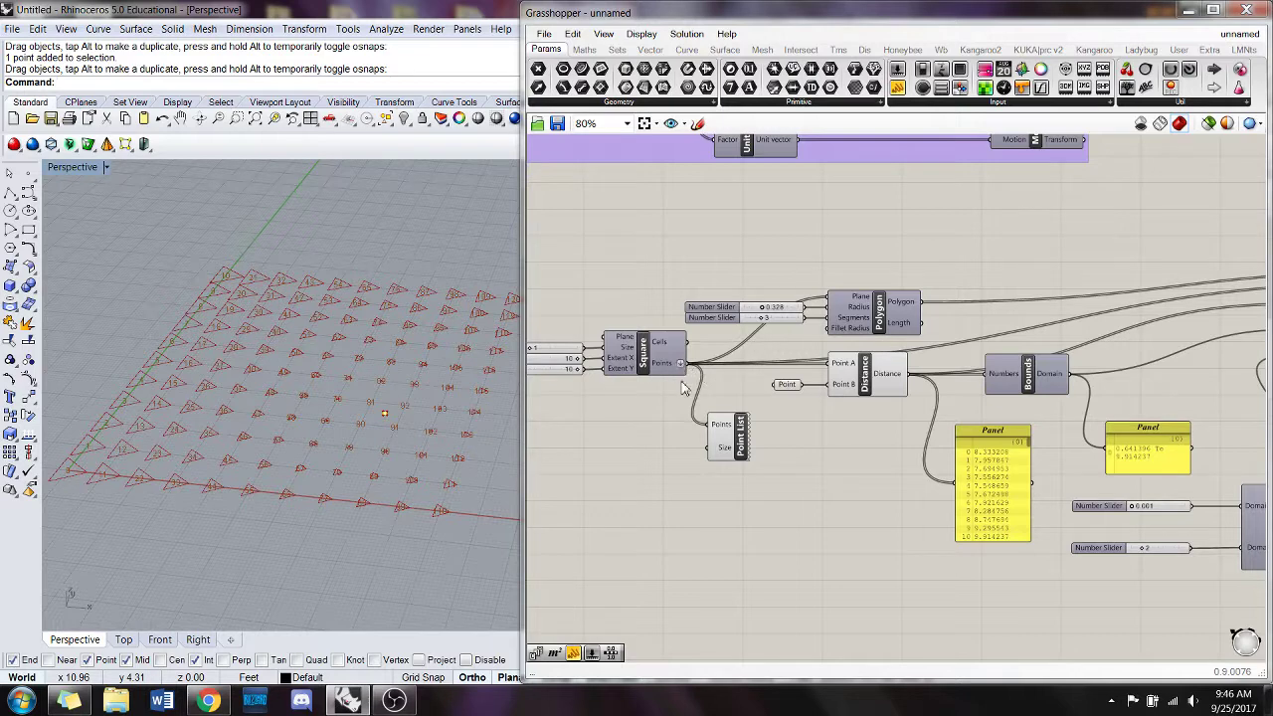
pyautogui.moveTo(682, 376)
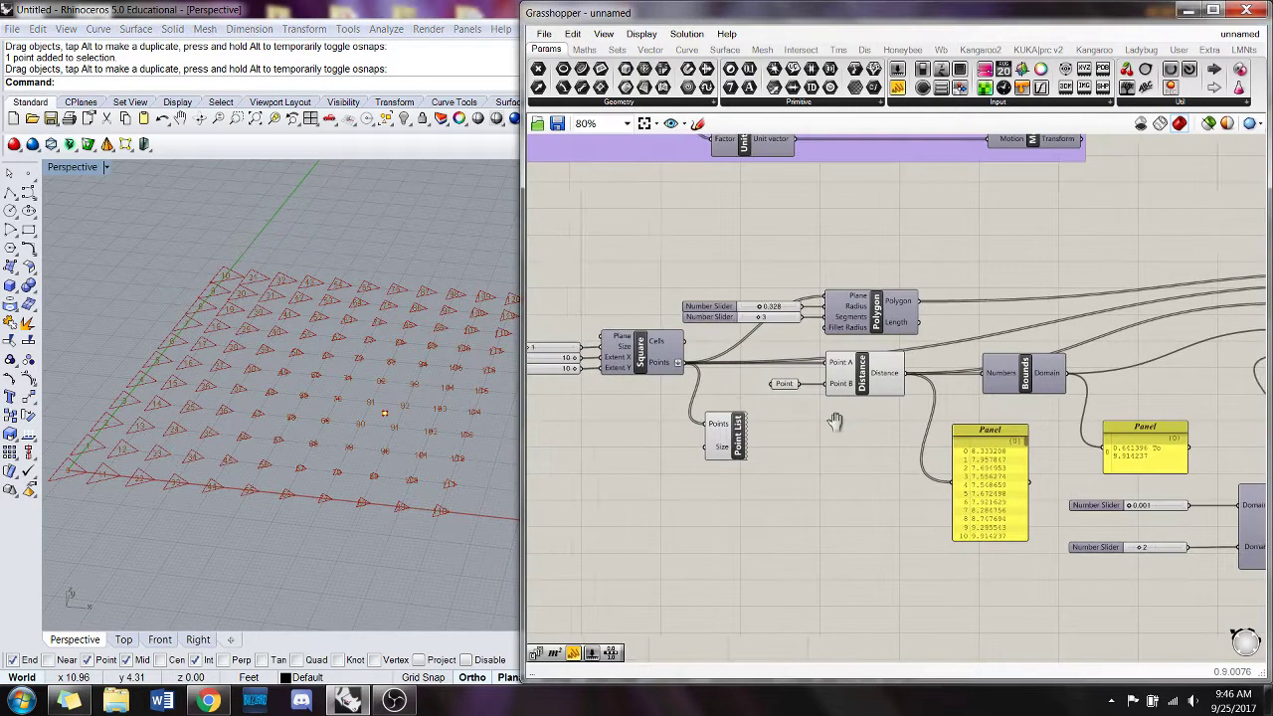
pyautogui.moveTo(832, 418); pyautogui.dragTo(766, 421, button='right')
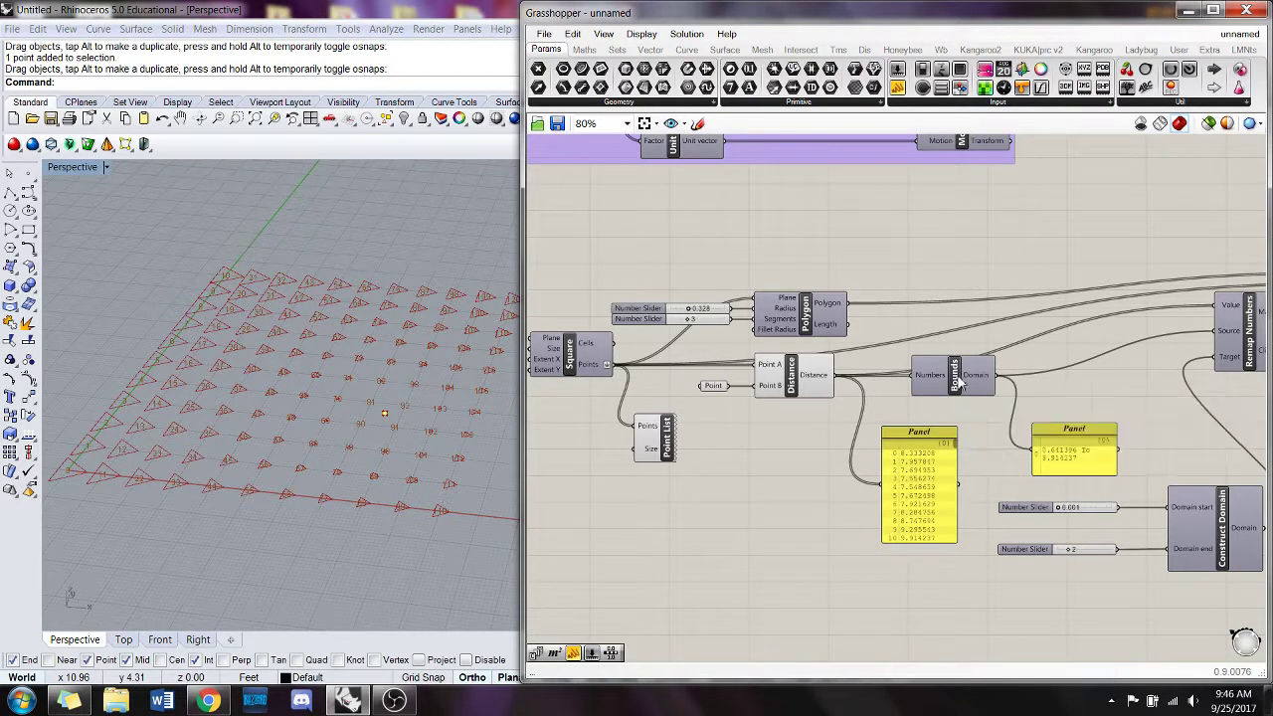
pyautogui.scroll(-2, 1004, 445)
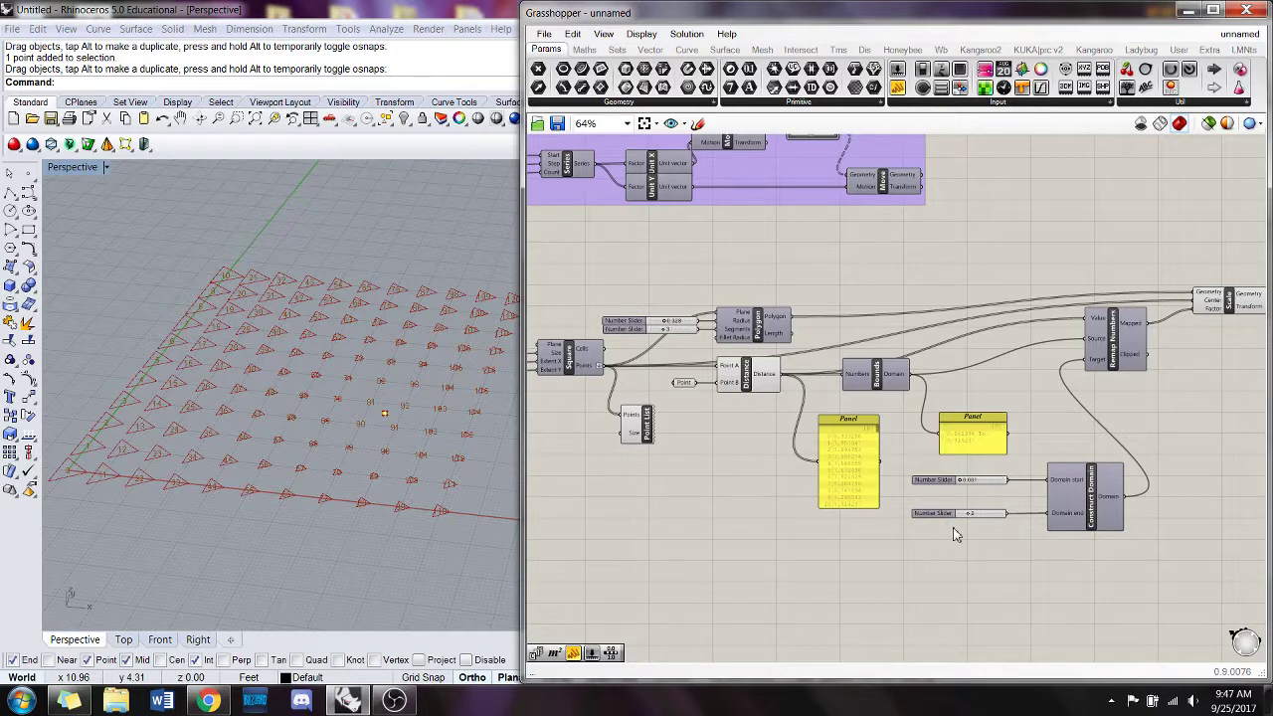
pyautogui.moveTo(992, 487)
pyautogui.moveTo(384, 413); pyautogui.dragTo(445, 328)
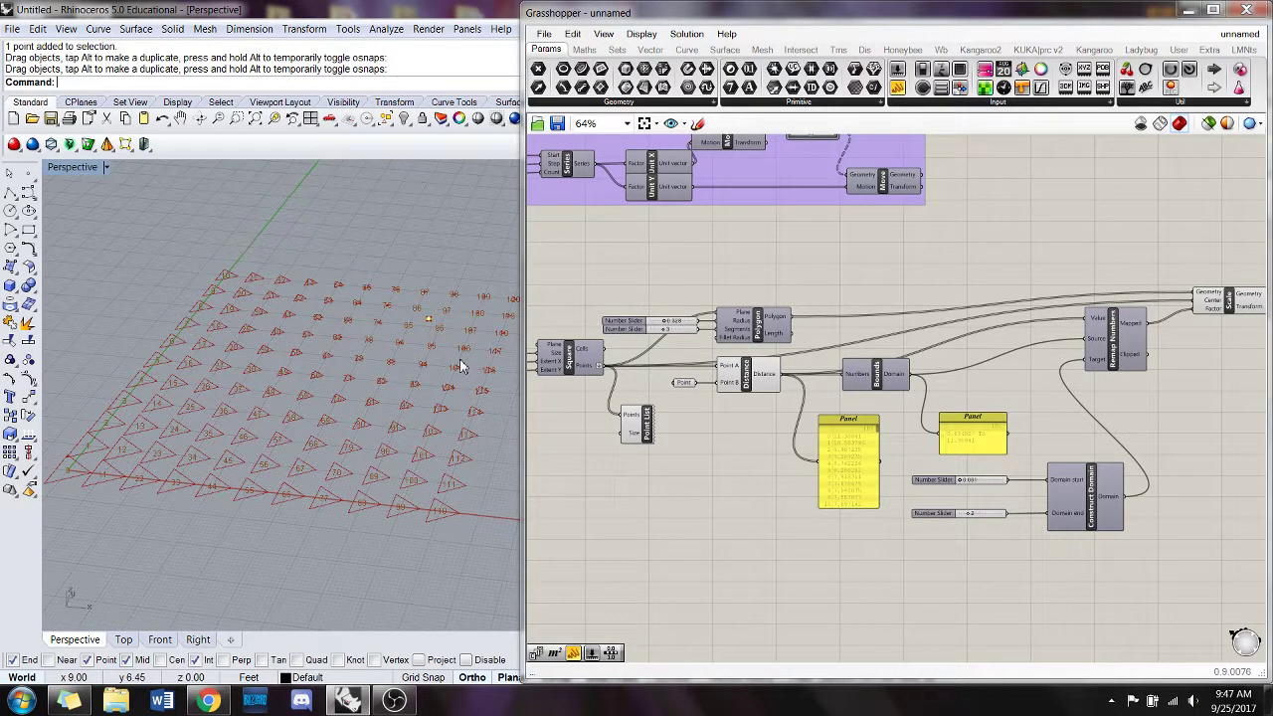
pyautogui.moveTo(1052, 301); pyautogui.dragTo(982, 287, button='right')
pyautogui.doubleClick(1187, 364)
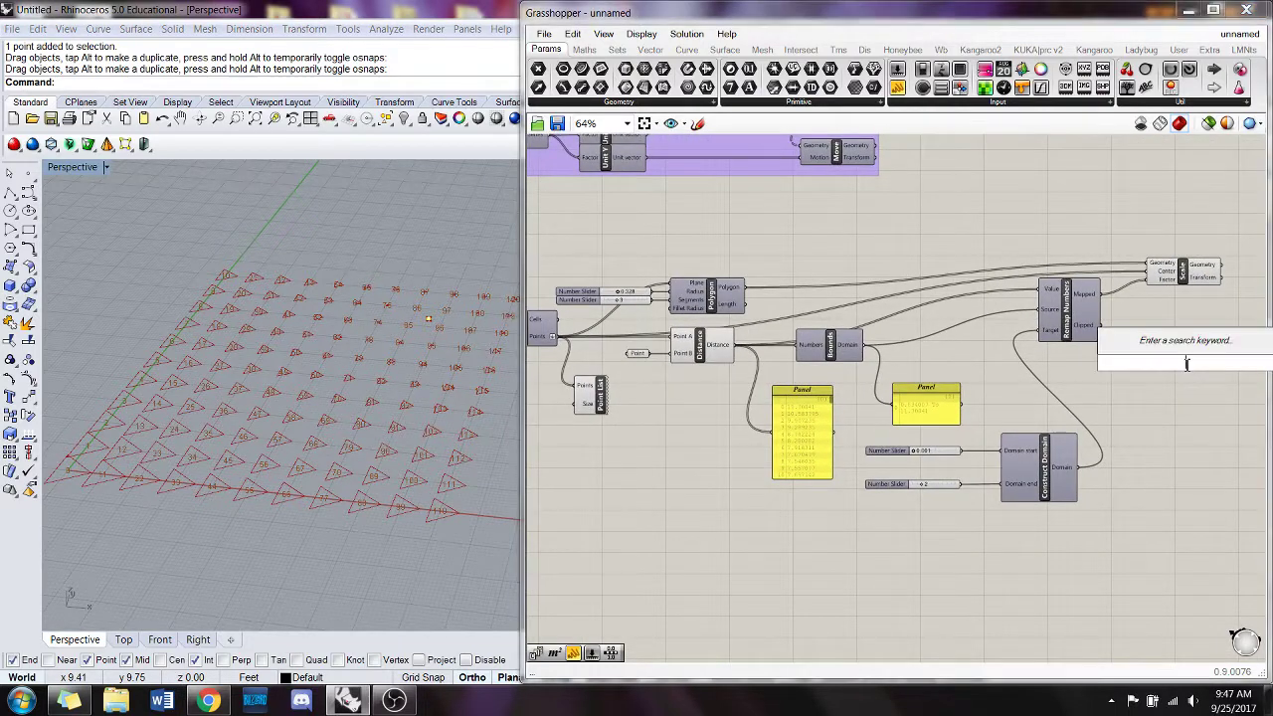
pyautogui.write('rotate')
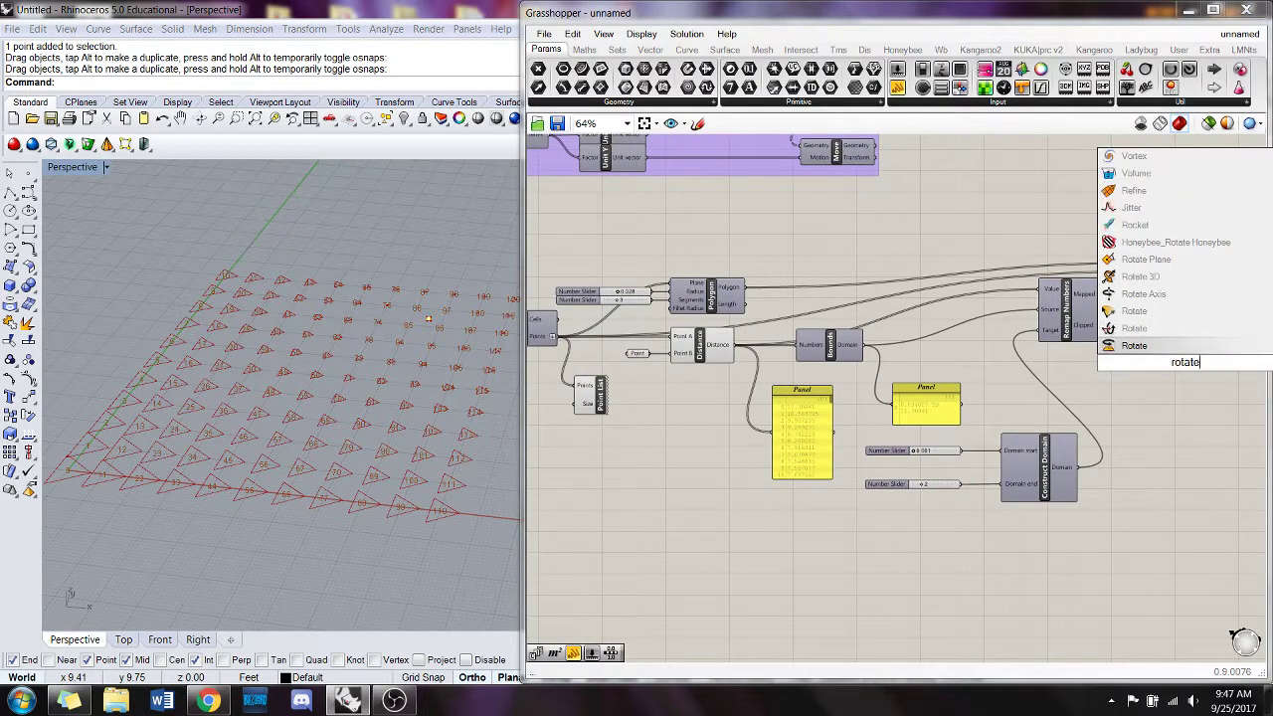
pyautogui.press('Return')
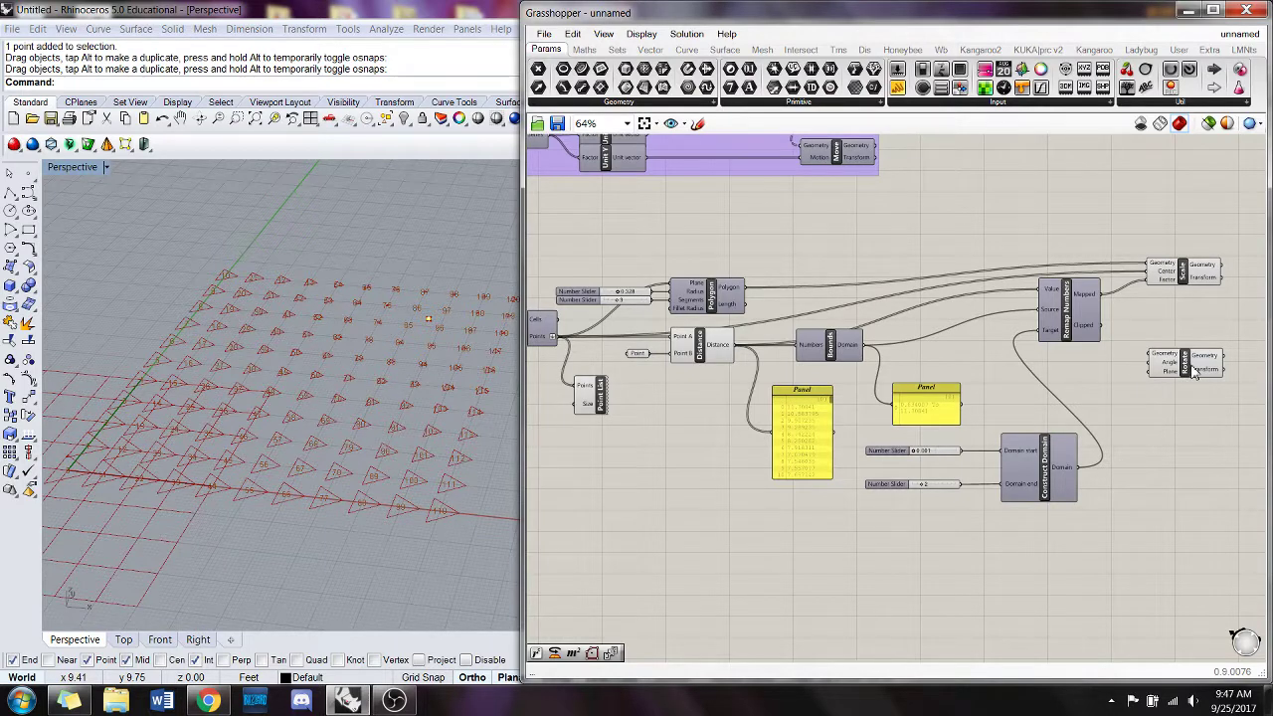
pyautogui.moveTo(1192, 370); pyautogui.dragTo(1198, 371)
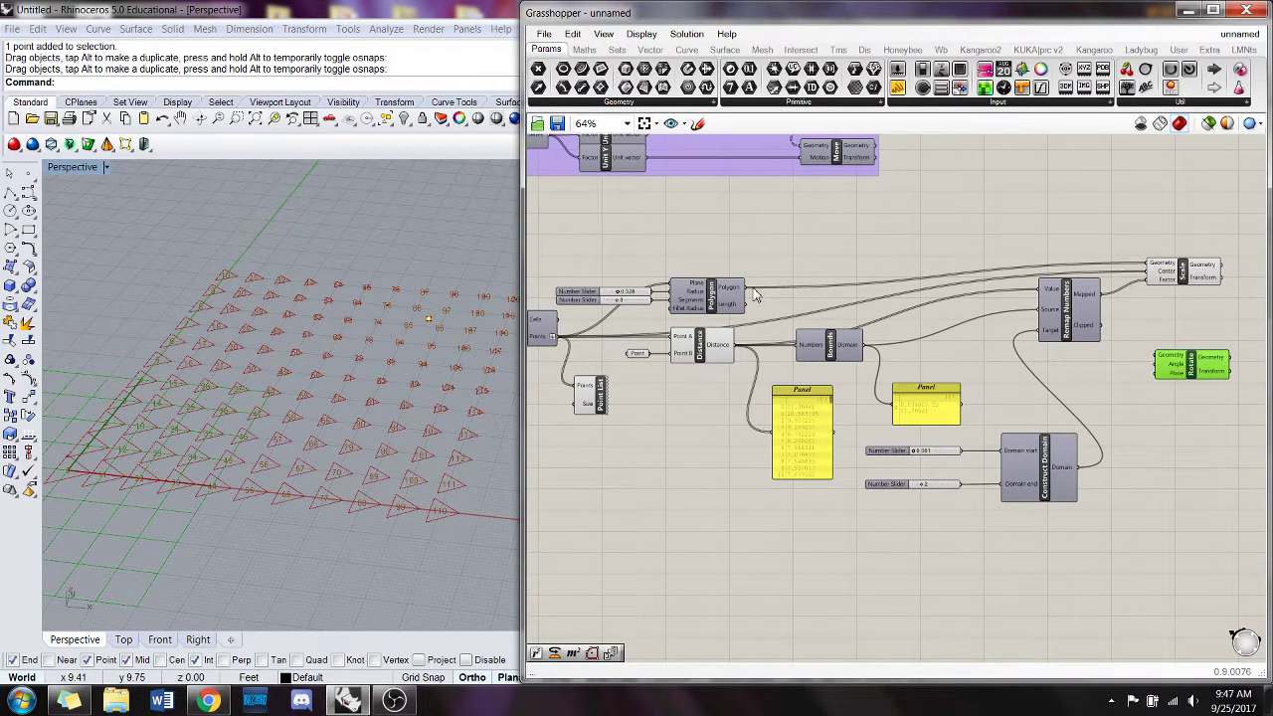
pyautogui.moveTo(746, 289); pyautogui.dragTo(1158, 358)
pyautogui.click(1138, 386)
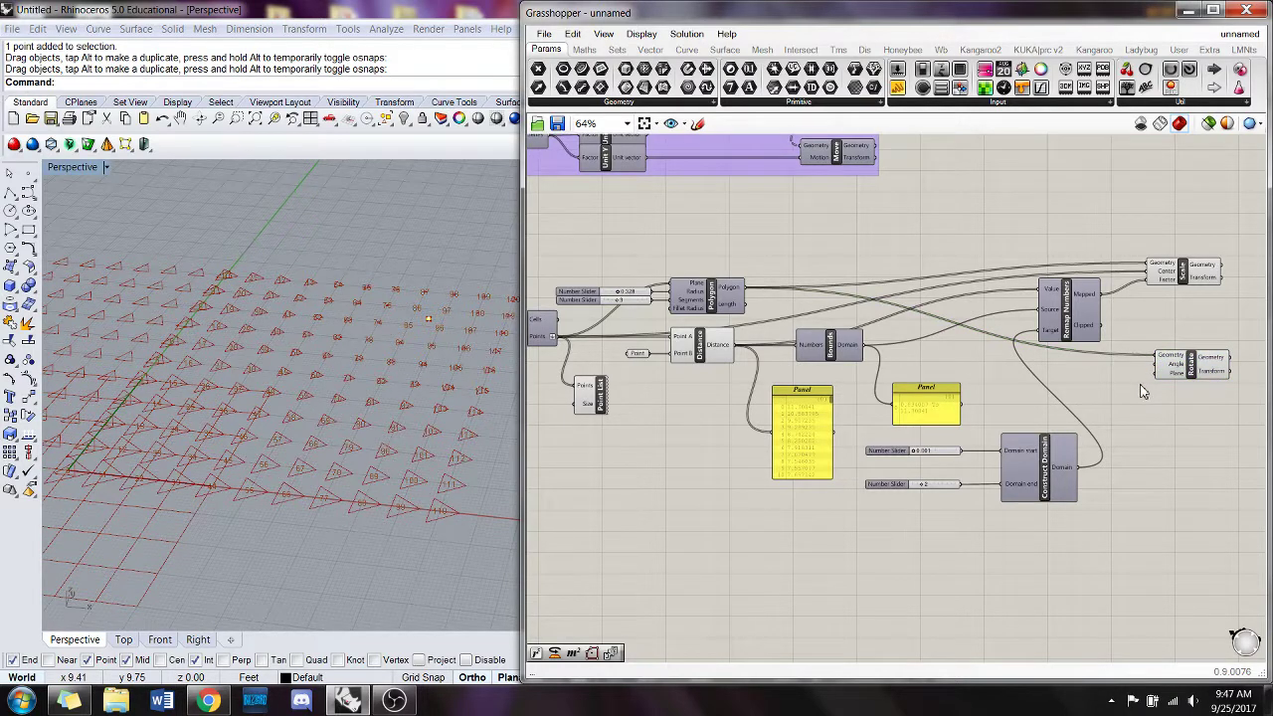
pyautogui.moveTo(1193, 480); pyautogui.dragTo(1142, 437, button='right')
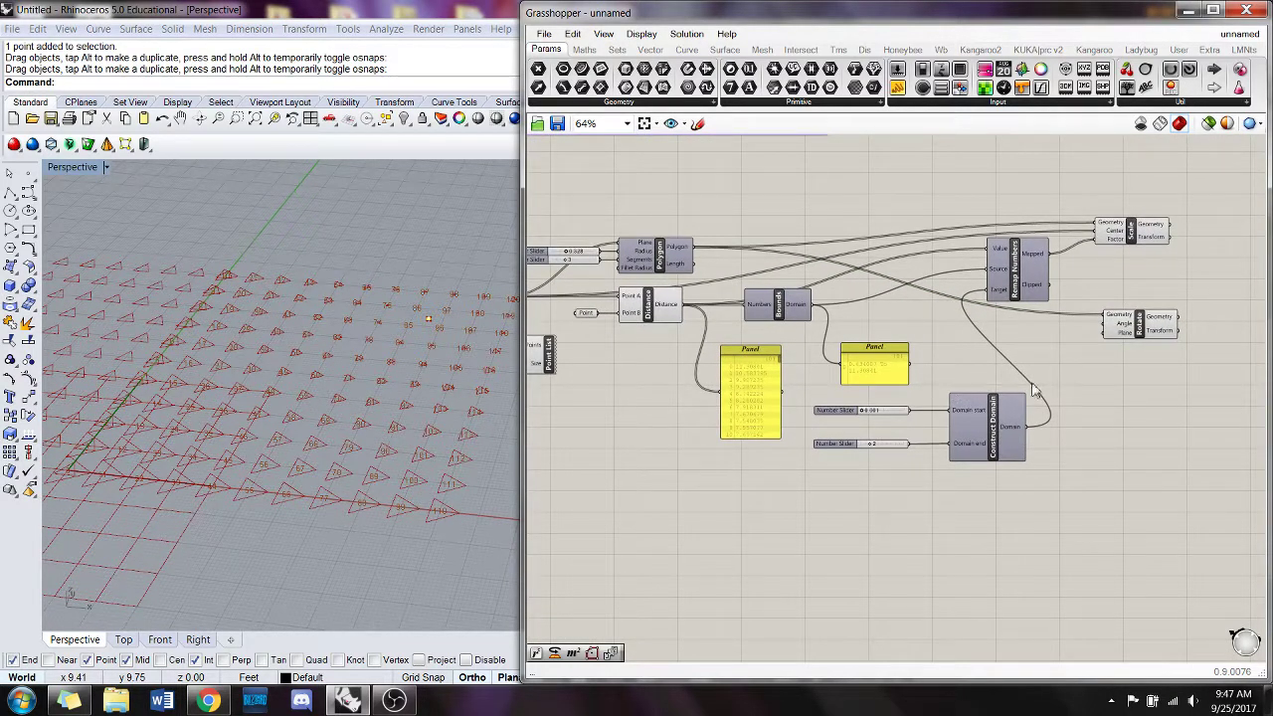
pyautogui.click(1149, 329)
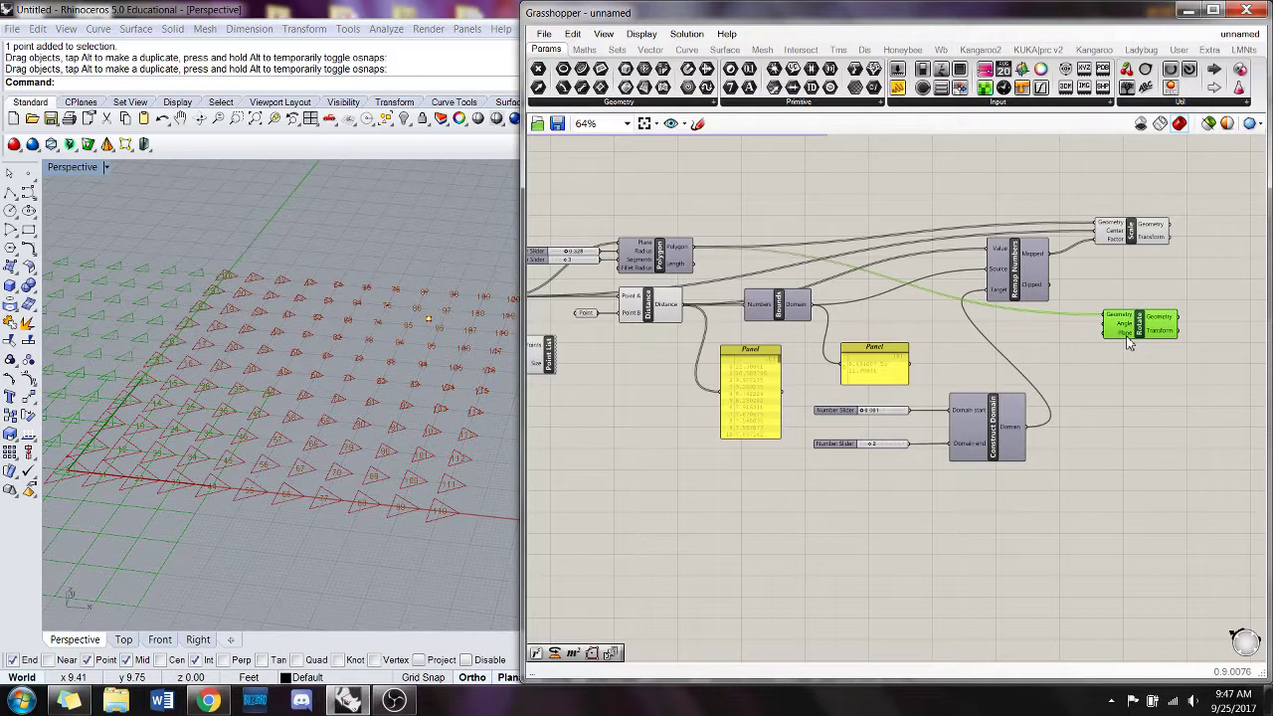
pyautogui.press('Delete')
# - Add a Rotate component with Geometry, Angle and Plane inputs and position it beyond the Scale component
pyautogui.moveTo(1129, 343); pyautogui.dragTo(1050, 336, button='right')
pyautogui.doubleClick(1164, 311)
pyautogui.write('rotate')
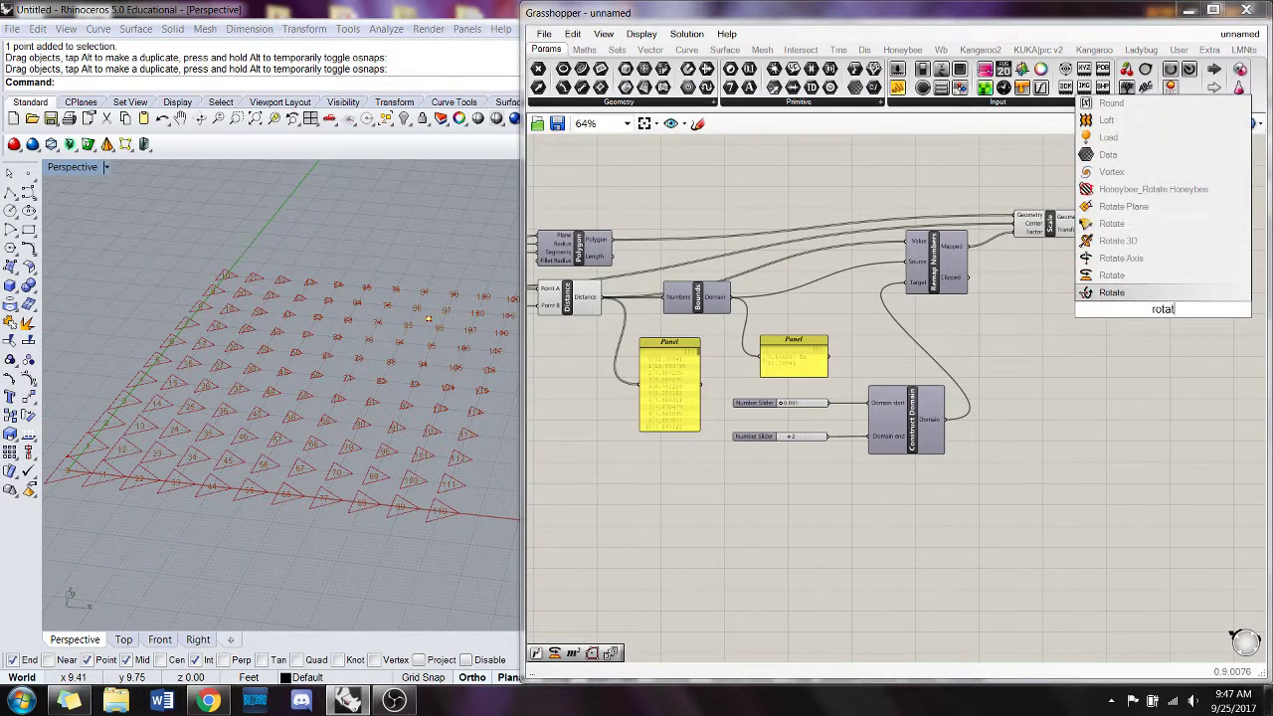
pyautogui.click(1156, 296)
pyautogui.moveTo(1156, 295); pyautogui.dragTo(1151, 293)
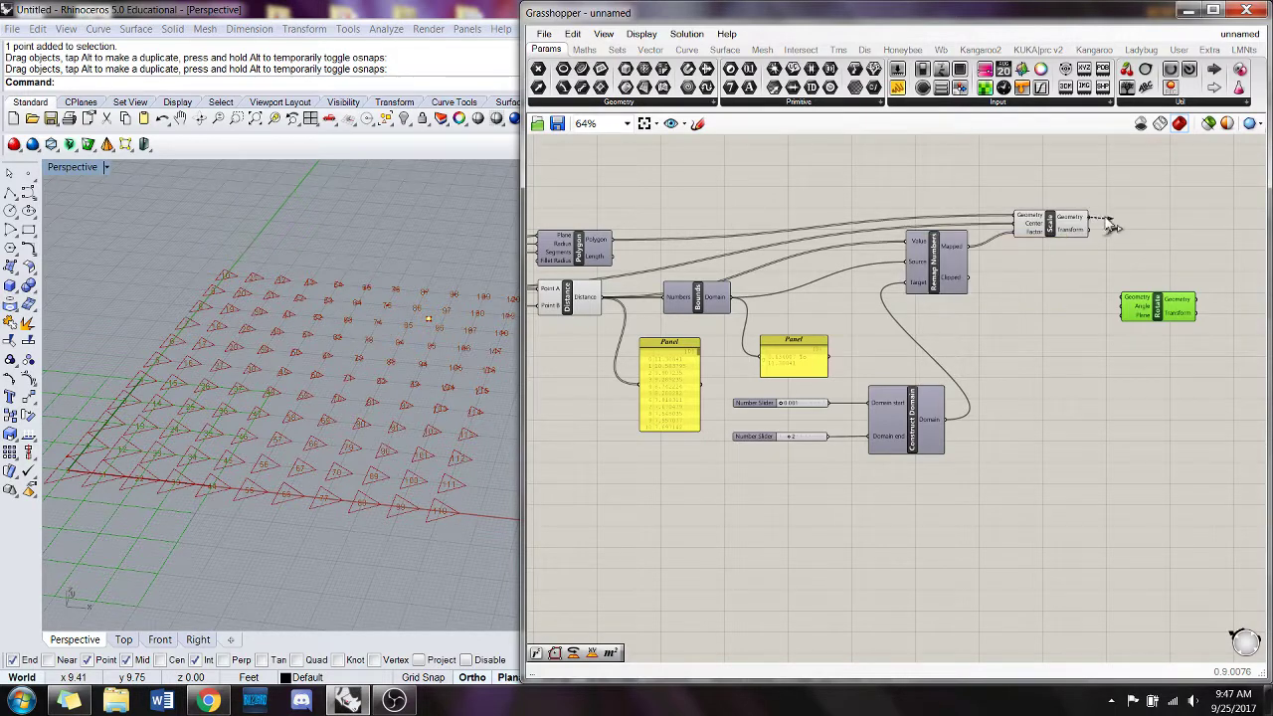
pyautogui.moveTo(1156, 312); pyautogui.dragTo(1166, 291)
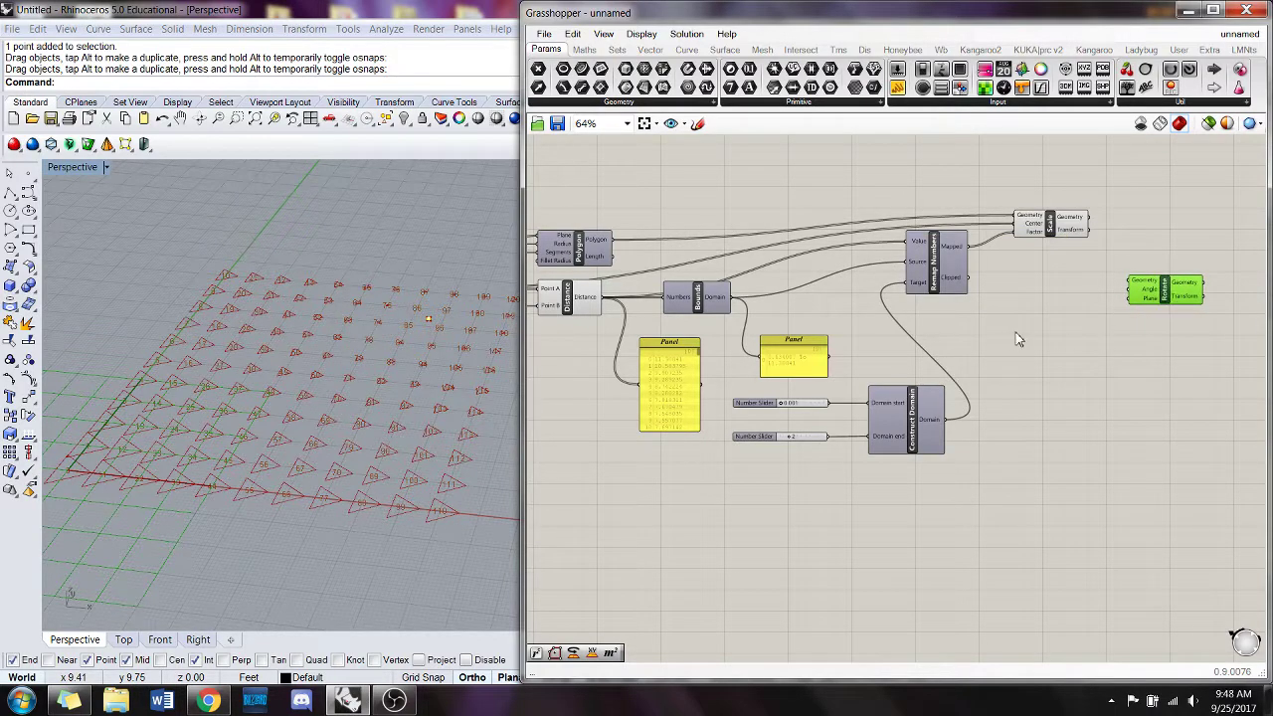
# - Duplicate the Remap Numbers component with its input wires and place the copy below the Rotate component
pyautogui.keyDown('alt'); pyautogui.moveTo(935, 273); pyautogui.dragTo(1108, 357); pyautogui.keyUp('alt')
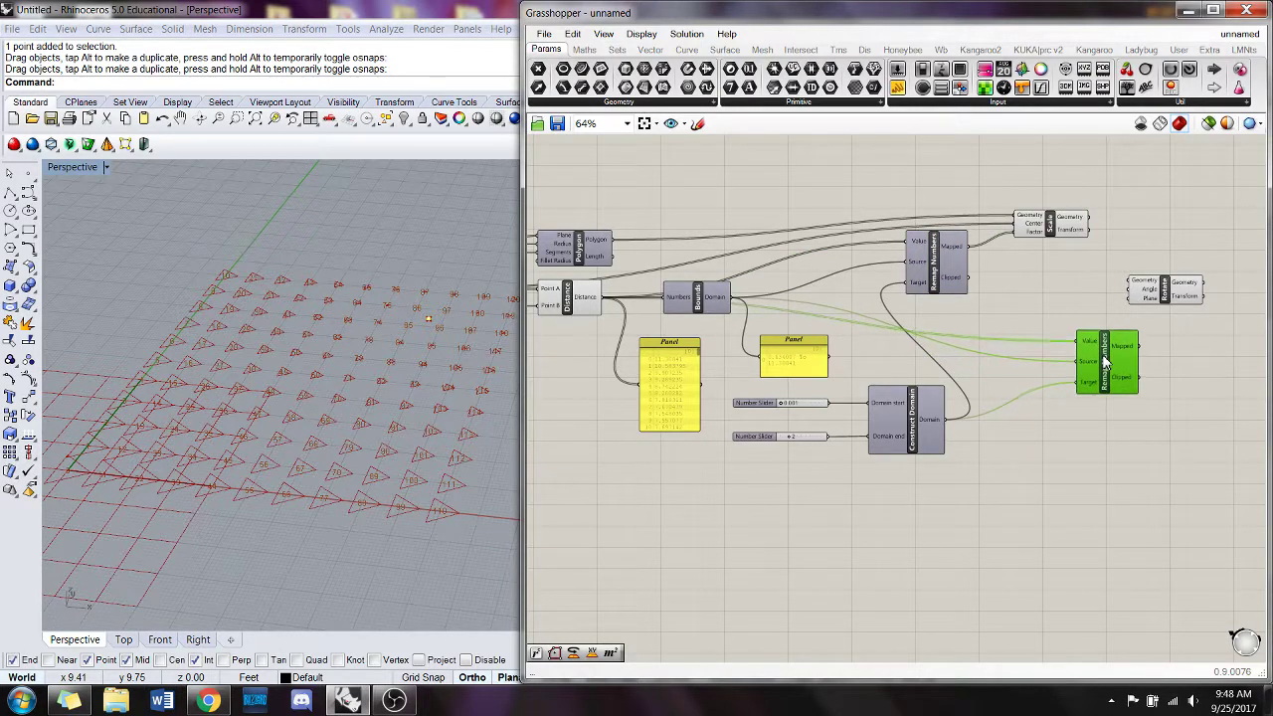
pyautogui.doubleClick(1099, 457)
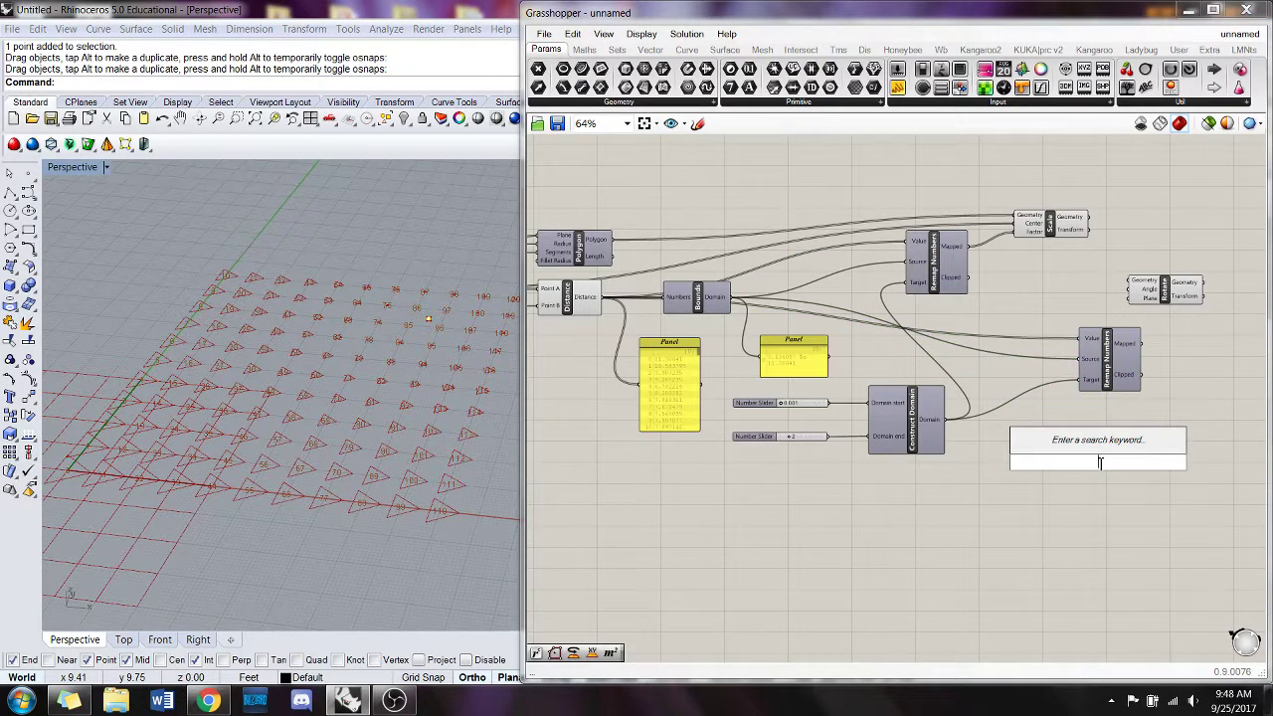
pyautogui.write('0')
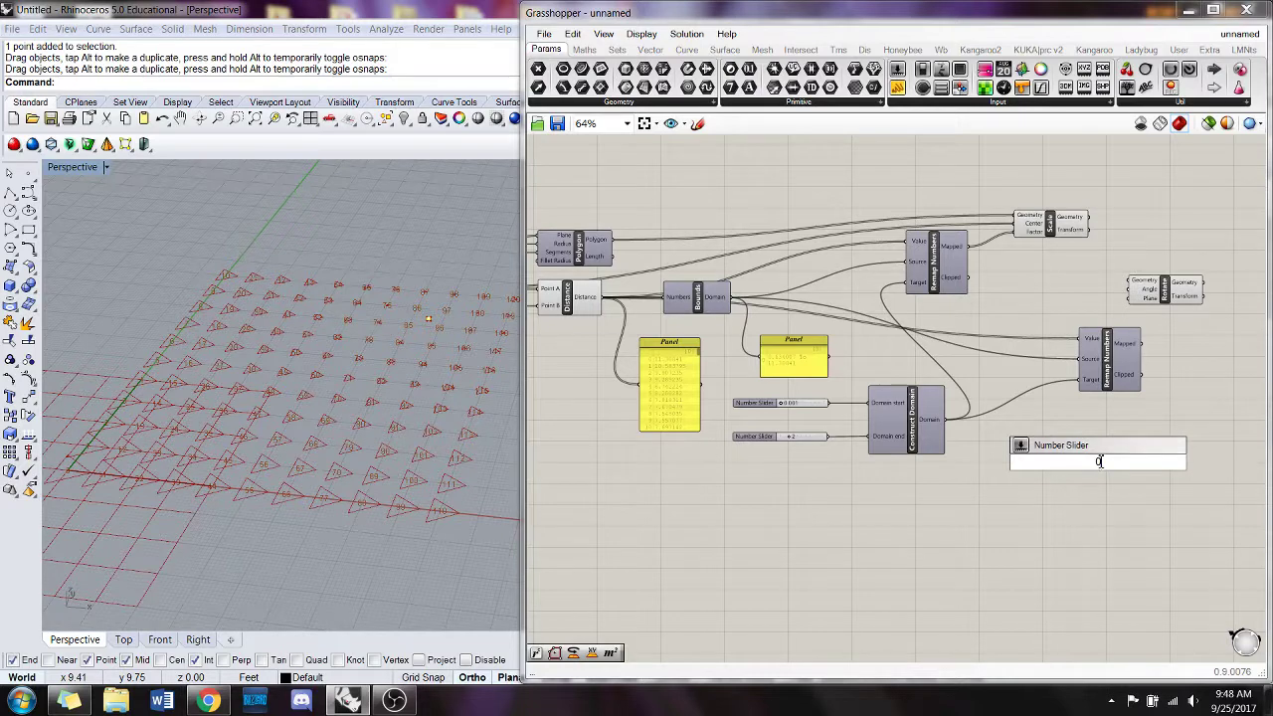
pyautogui.press('BackSpace')
pyautogui.keyDown('alt'); pyautogui.moveTo(775, 348); pyautogui.dragTo(1033, 438); pyautogui.keyUp('alt')
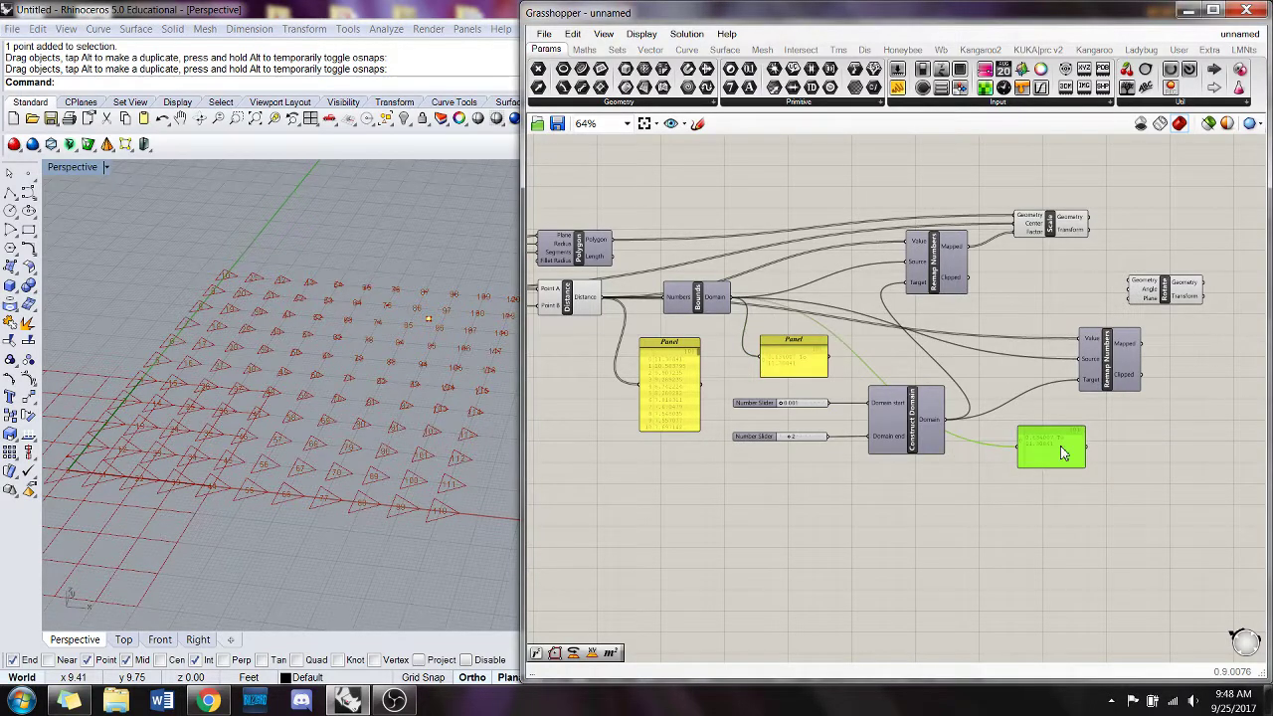
pyautogui.click(1065, 409)
pyautogui.click(1044, 442)
pyautogui.moveTo(1046, 441); pyautogui.dragTo(1019, 426)
pyautogui.click(1037, 495)
pyautogui.click(1035, 440)
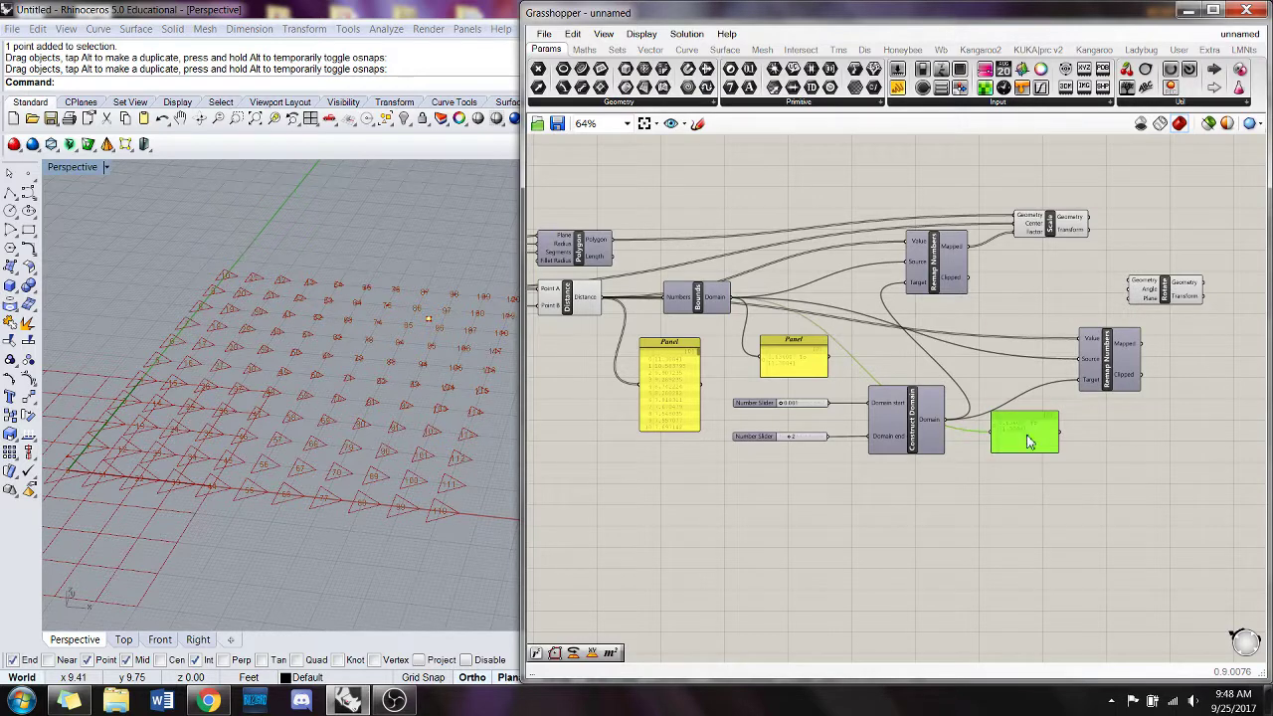
pyautogui.rightClick(1035, 438)
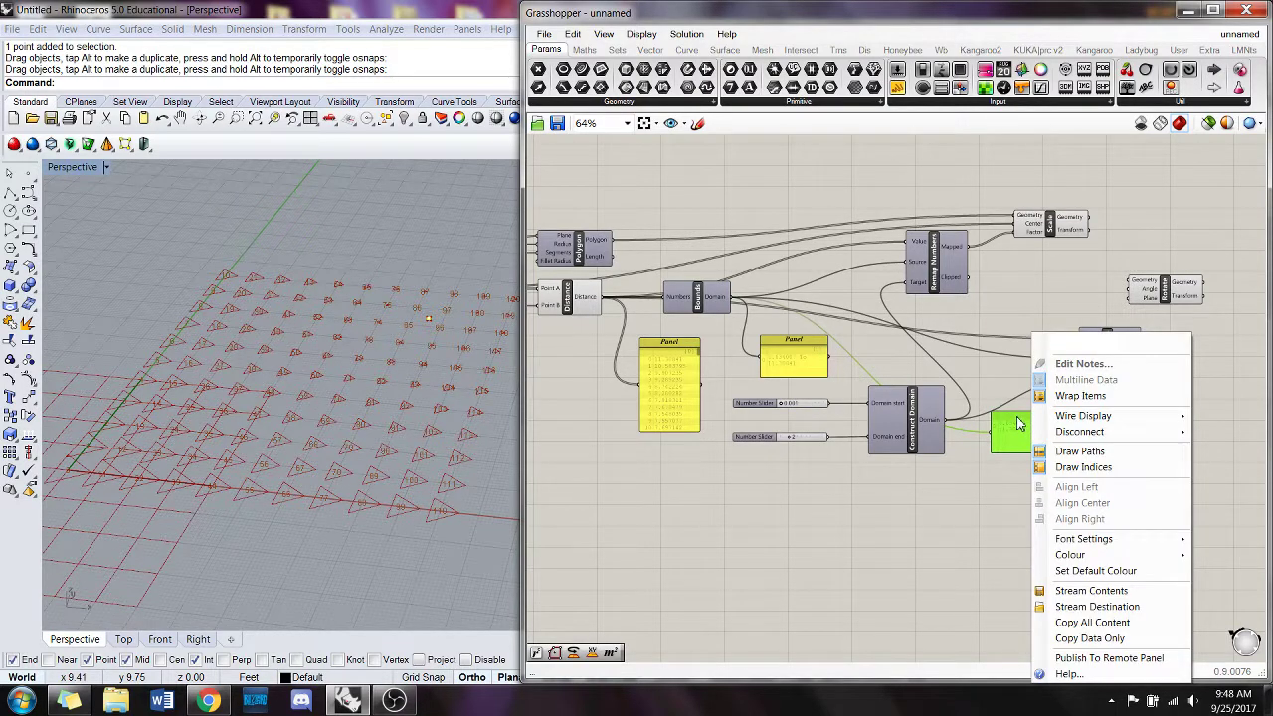
pyautogui.scroll(4, 1028, 425)
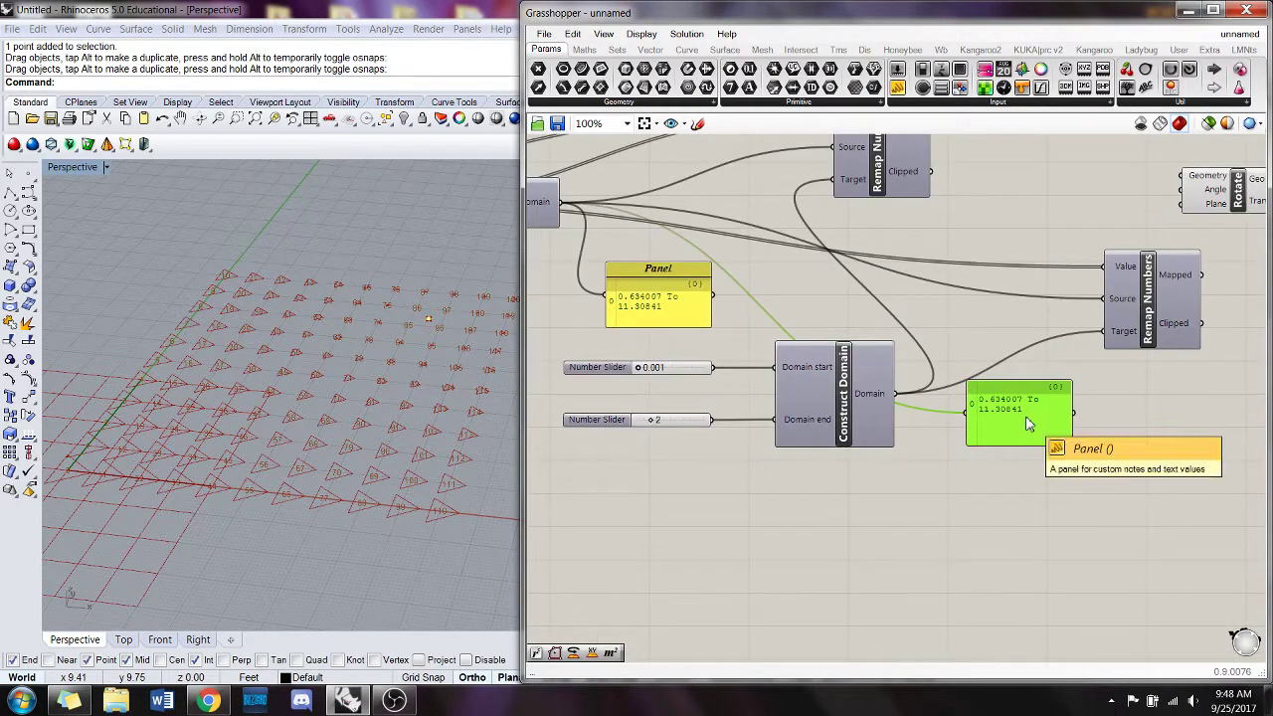
pyautogui.press('Delete')
# - Add a Panel between Construct Domain and the duplicated Remap Numbers and set its content to "0 to 90"
pyautogui.doubleClick(1026, 425)
pyautogui.write('pane')
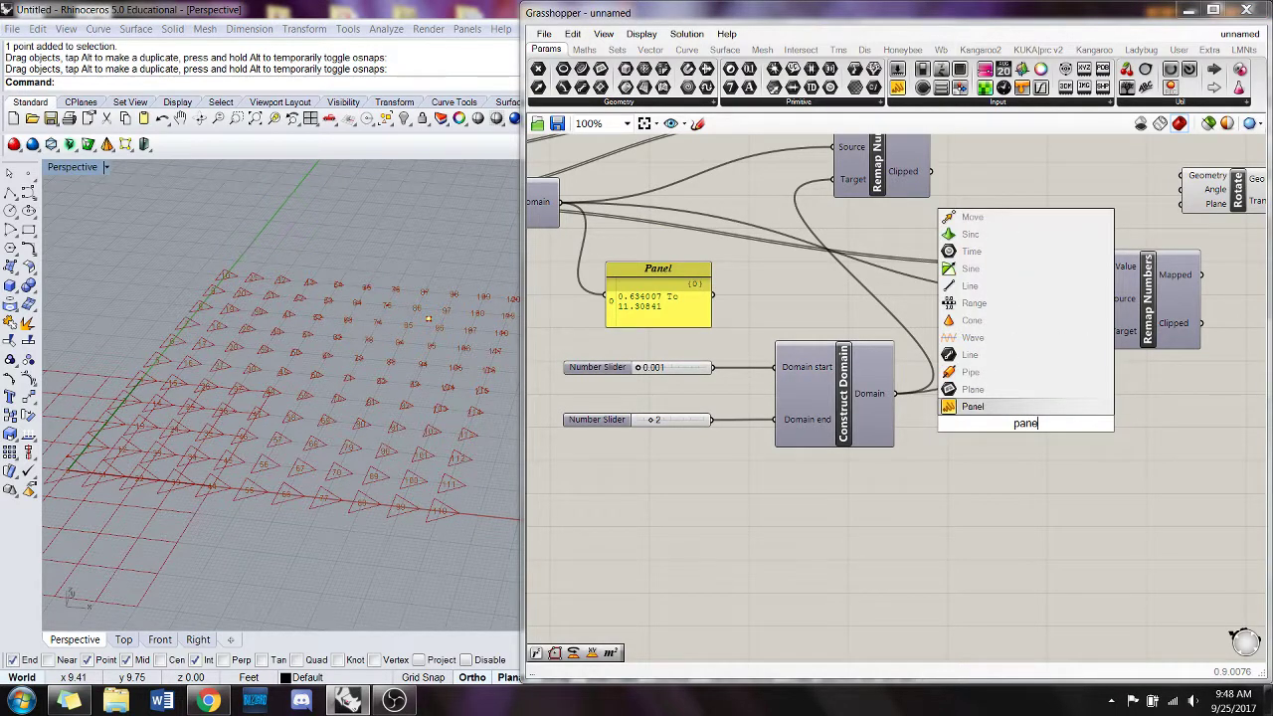
pyautogui.press('Return')
pyautogui.doubleClick(1046, 430)
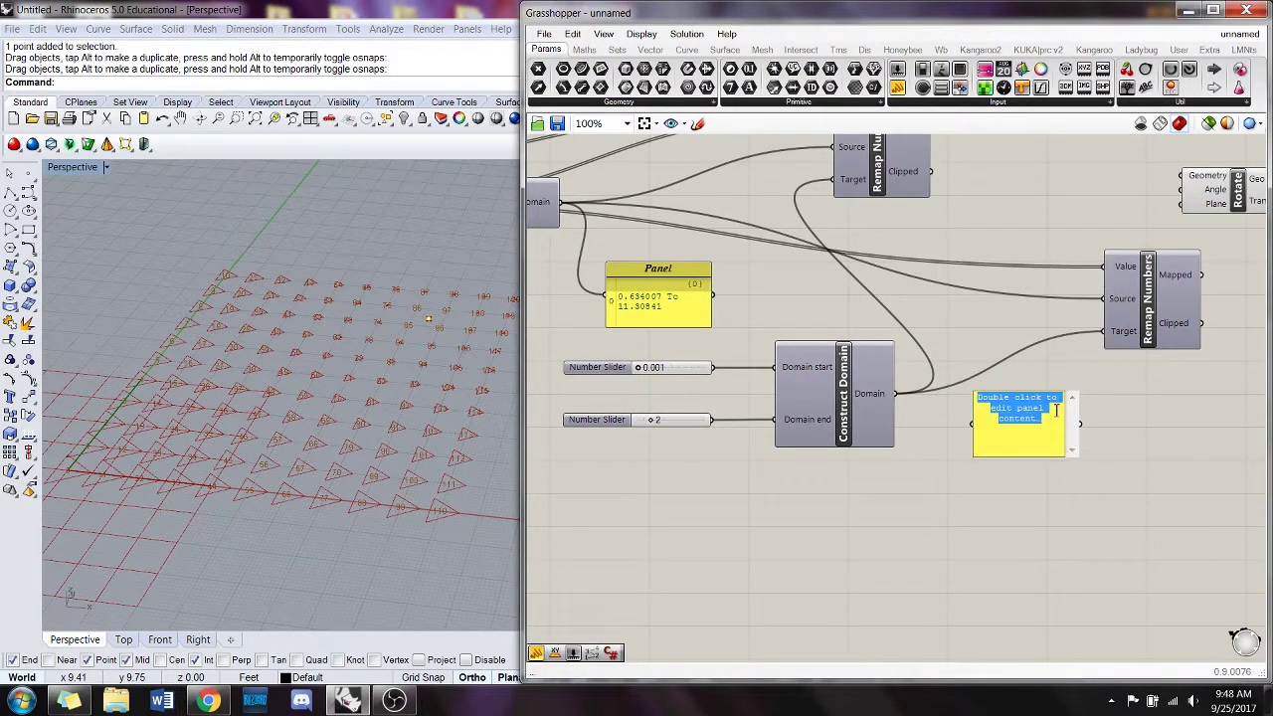
pyautogui.write('0-')
pyautogui.write('t')
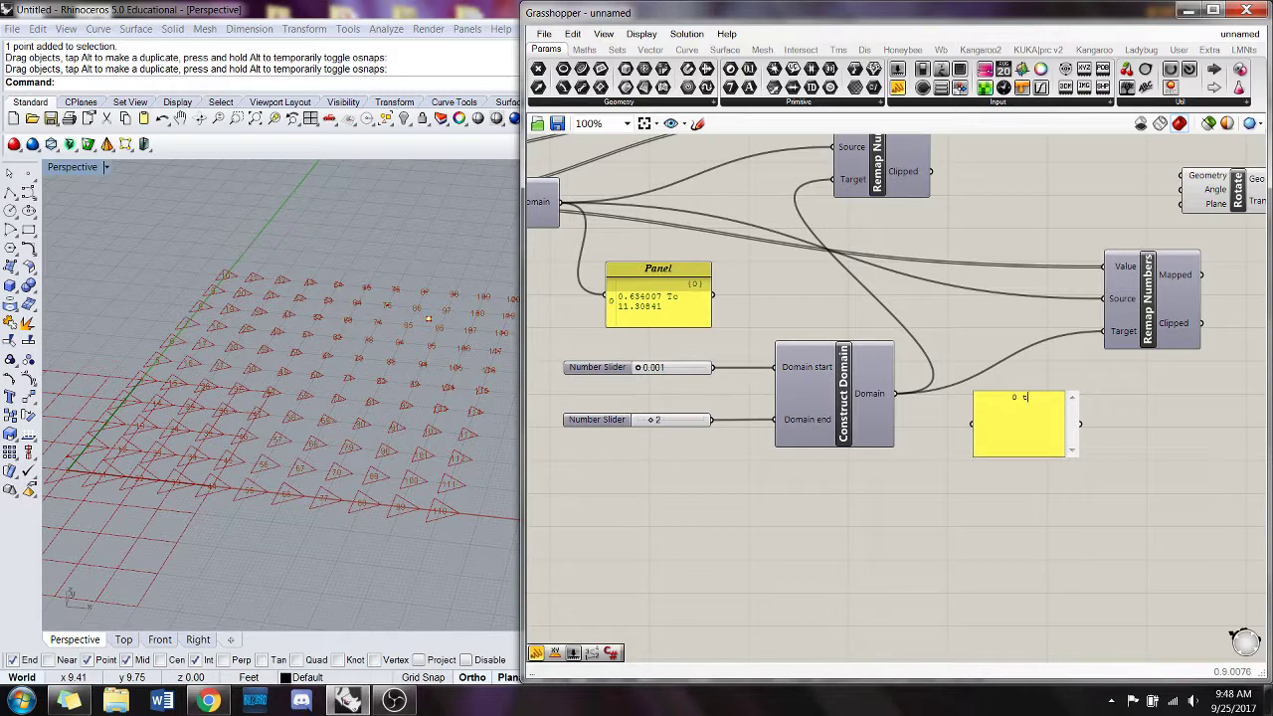
pyautogui.write('o 90')
pyautogui.click(1162, 430)
# - Connect the "0 to 90" panel to the Target input of the duplicated Remap Numbers and check its Mapped output
pyautogui.scroll(-3, 1114, 373)
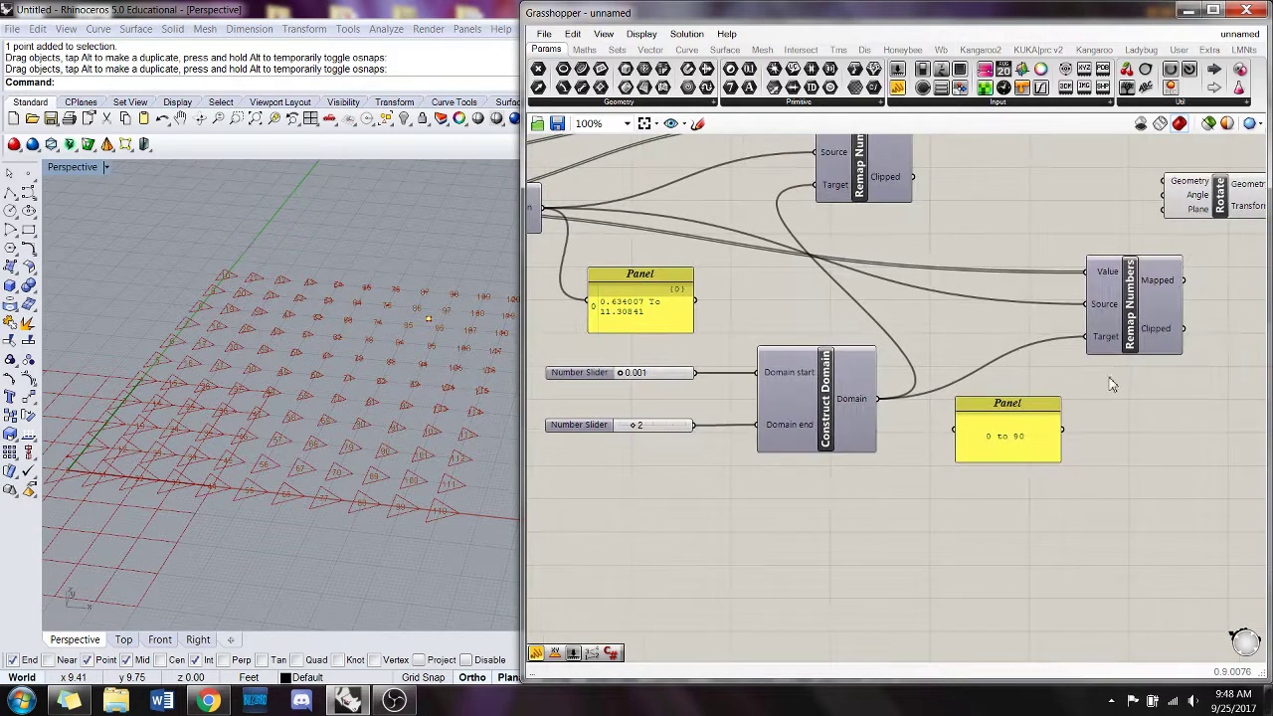
pyautogui.click(1139, 339)
pyautogui.click(1084, 409)
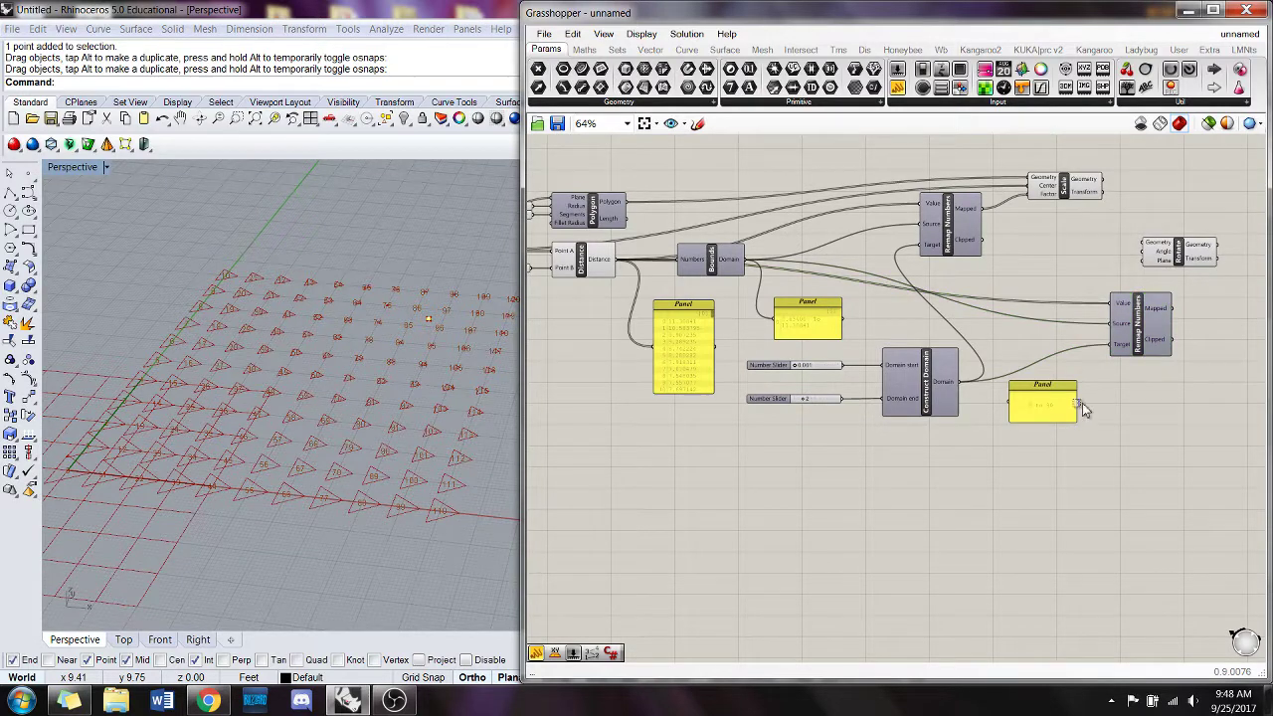
pyautogui.moveTo(1080, 402); pyautogui.dragTo(1112, 345)
pyautogui.moveTo(1159, 319)
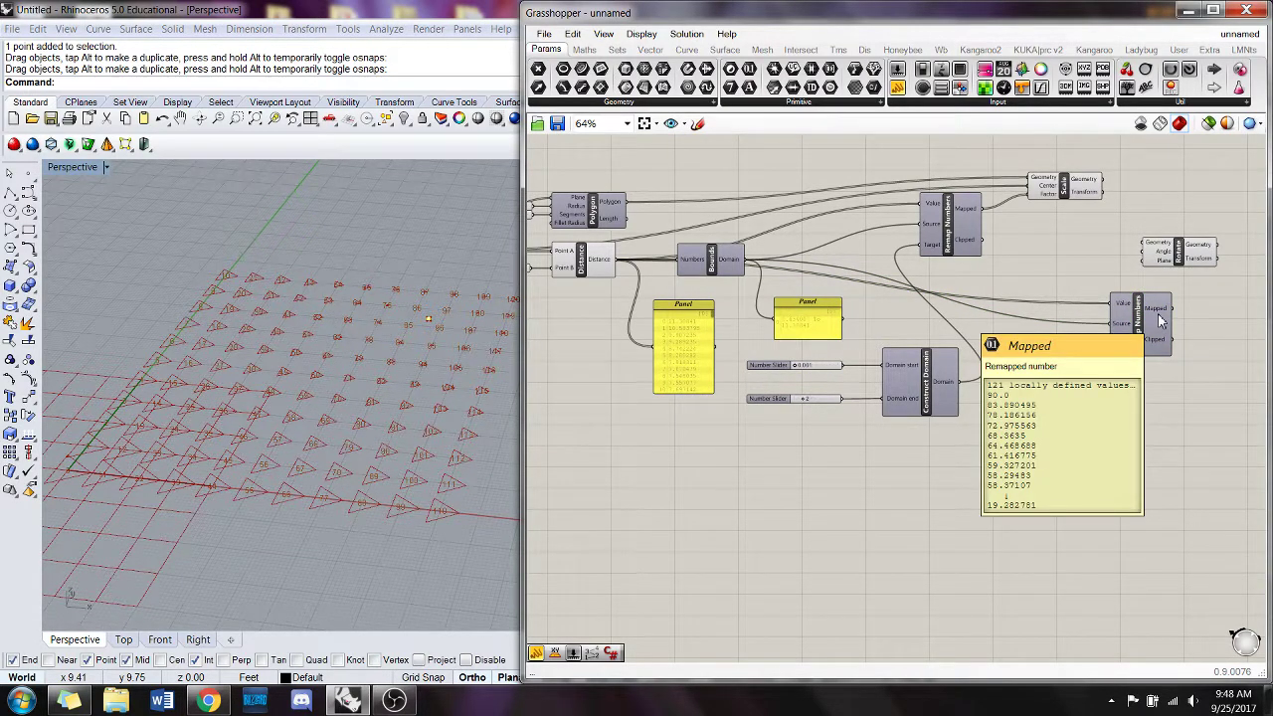
# - Add a Panel beside the duplicated Remap Numbers, wire the Mapped output into it and stretch it taller
pyautogui.moveTo(1204, 317); pyautogui.dragTo(1085, 312, button='right')
pyautogui.doubleClick(1068, 380)
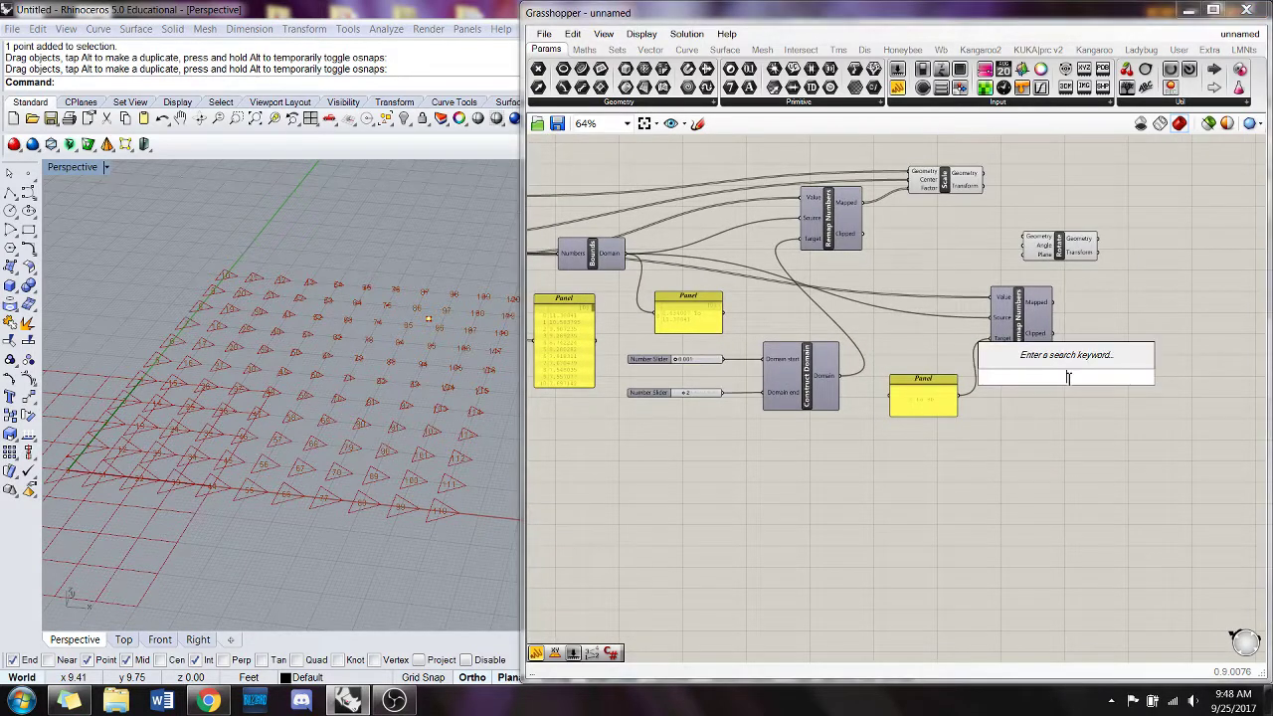
pyautogui.write('panel')
pyautogui.press('Return')
pyautogui.moveTo(1071, 381); pyautogui.dragTo(1121, 374)
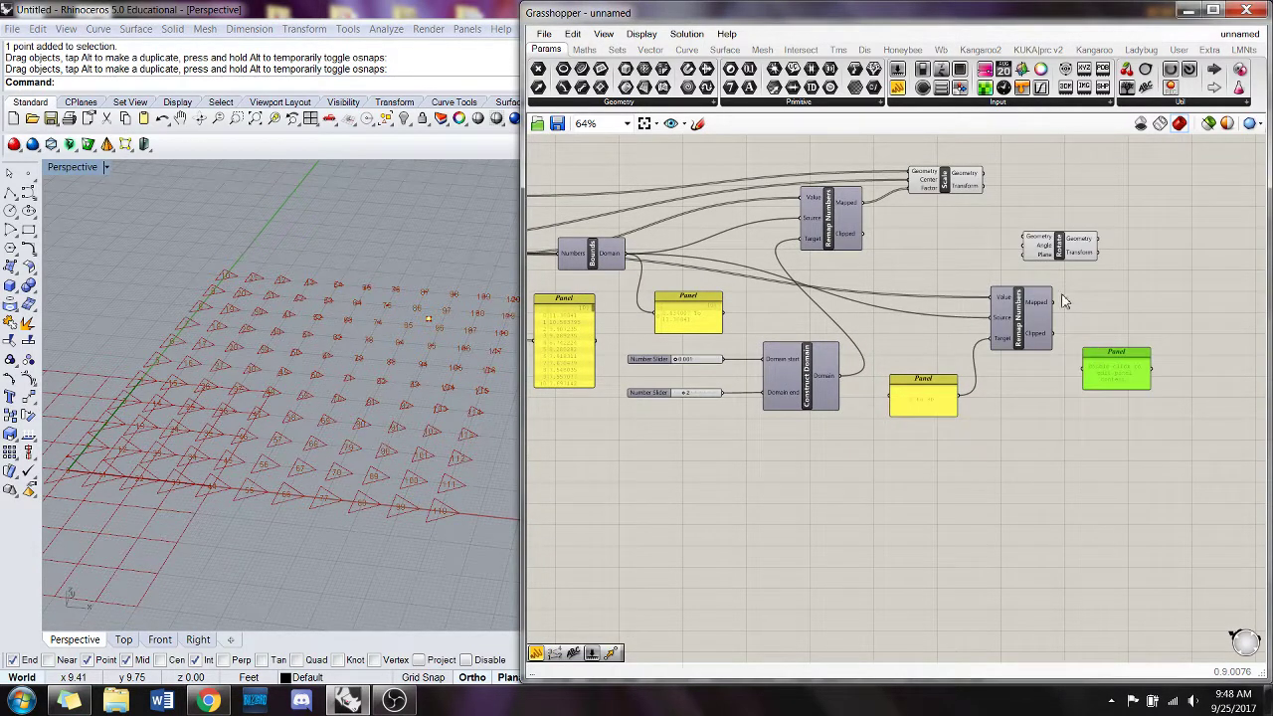
pyautogui.moveTo(1055, 302); pyautogui.dragTo(1083, 369)
pyautogui.moveTo(1153, 389); pyautogui.dragTo(1154, 527)
# - Examine the remapped angle values in the new panel and shrink the panel to about nine rows
pyautogui.scroll(3, 1179, 505)
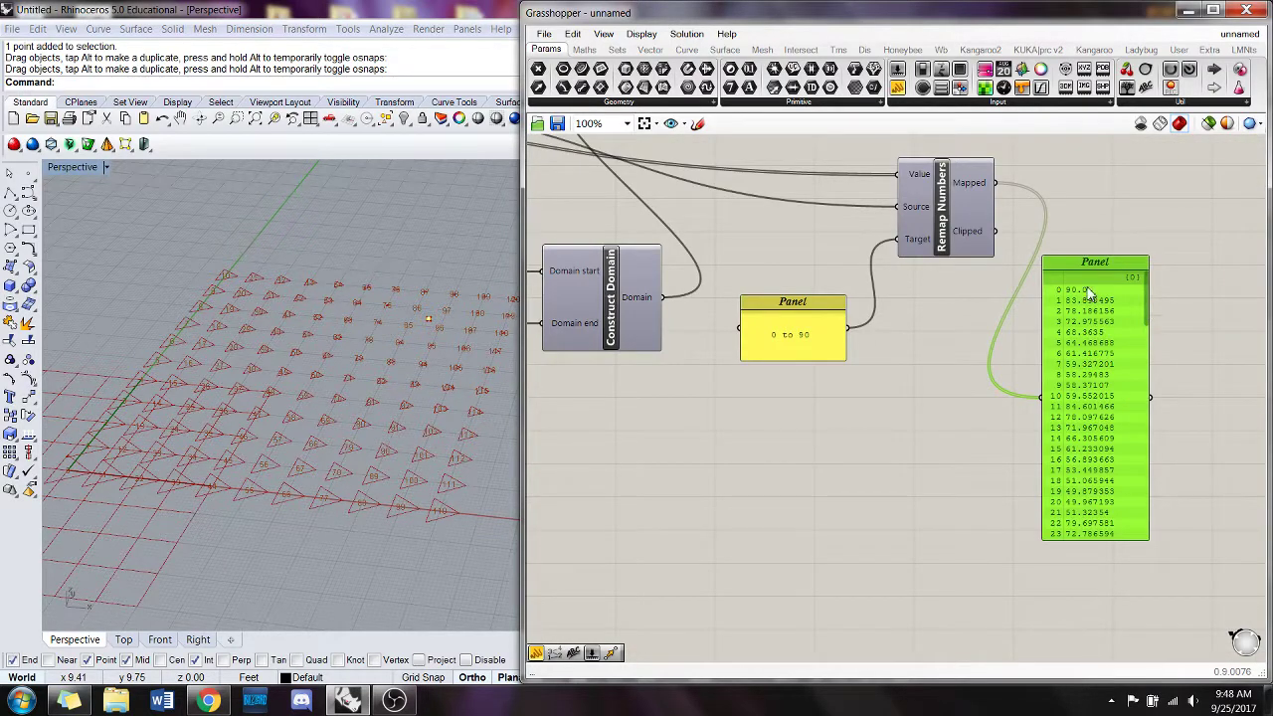
pyautogui.moveTo(1148, 304)
pyautogui.mouseDown()
pyautogui.moveTo(1169, 433)
pyautogui.moveTo(1160, 295)
pyautogui.mouseUp()
pyautogui.click(1149, 542)
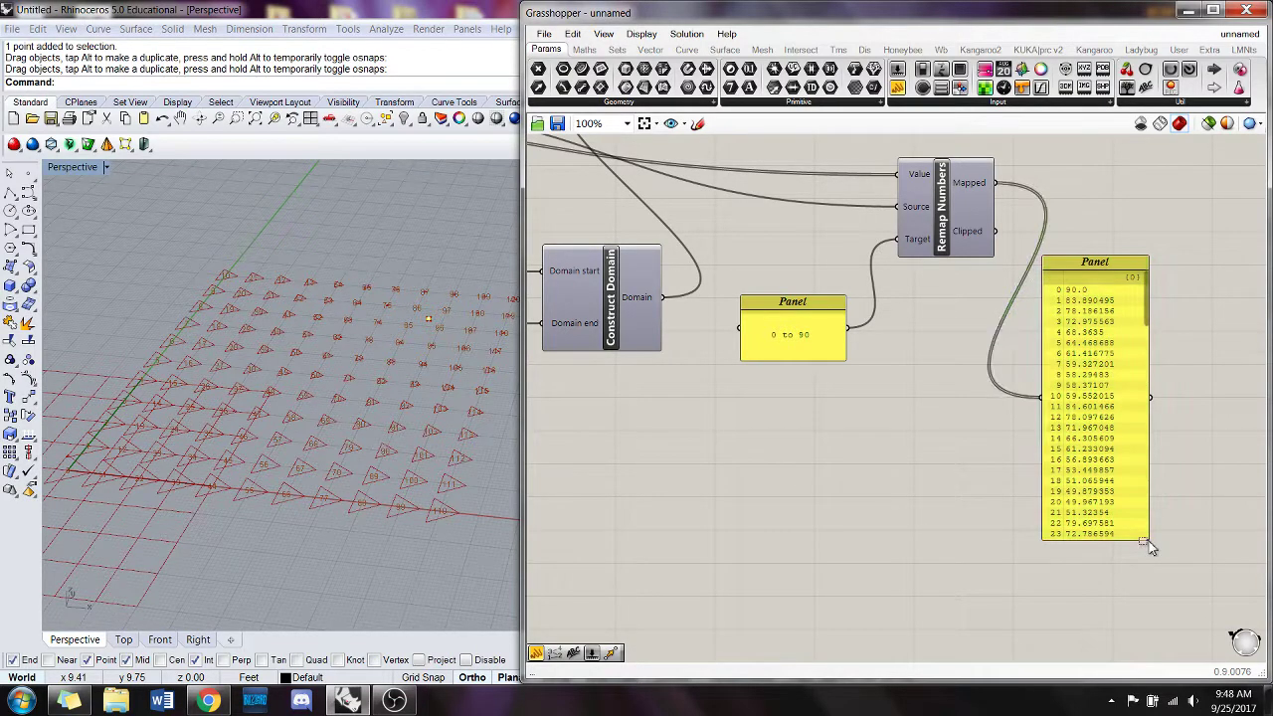
pyautogui.click(1149, 540)
pyautogui.moveTo(1152, 546); pyautogui.dragTo(1141, 382)
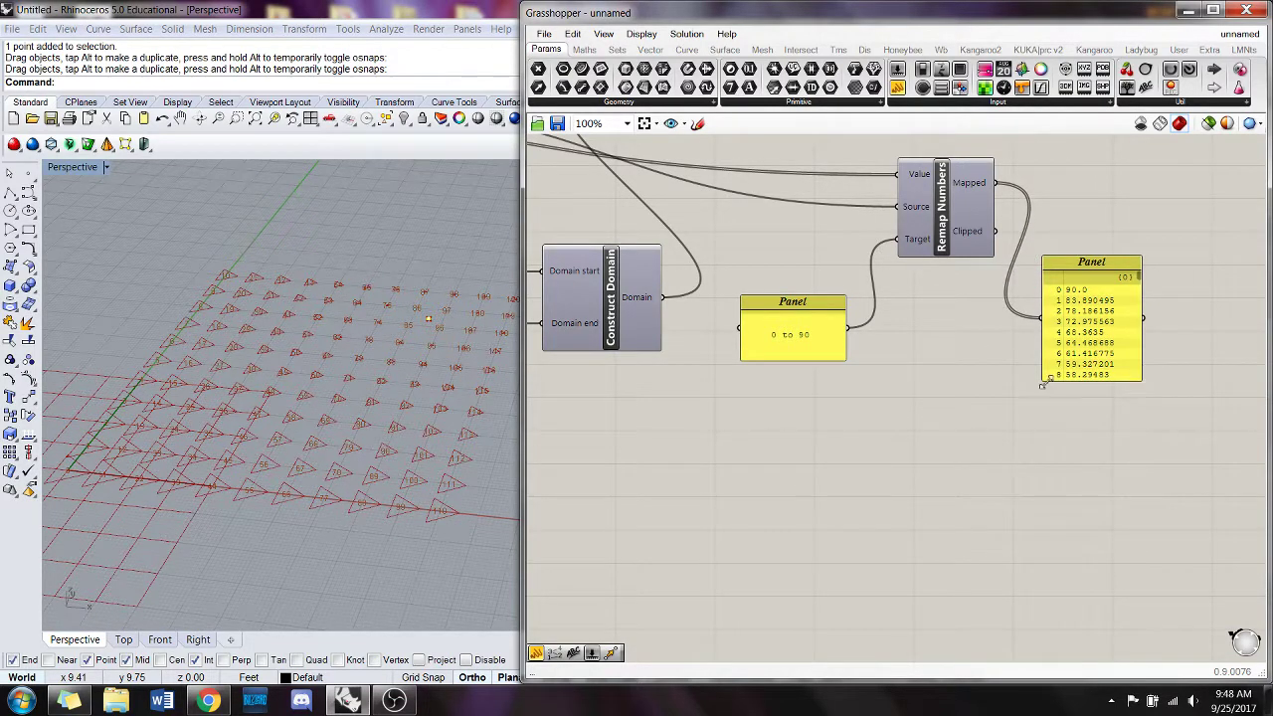
# - Shift the Rotate component further along and add a Radians component below it
pyautogui.moveTo(892, 351); pyautogui.dragTo(892, 502, button='right')
pyautogui.scroll(-2, 891, 503)
pyautogui.moveTo(975, 307); pyautogui.dragTo(1034, 314)
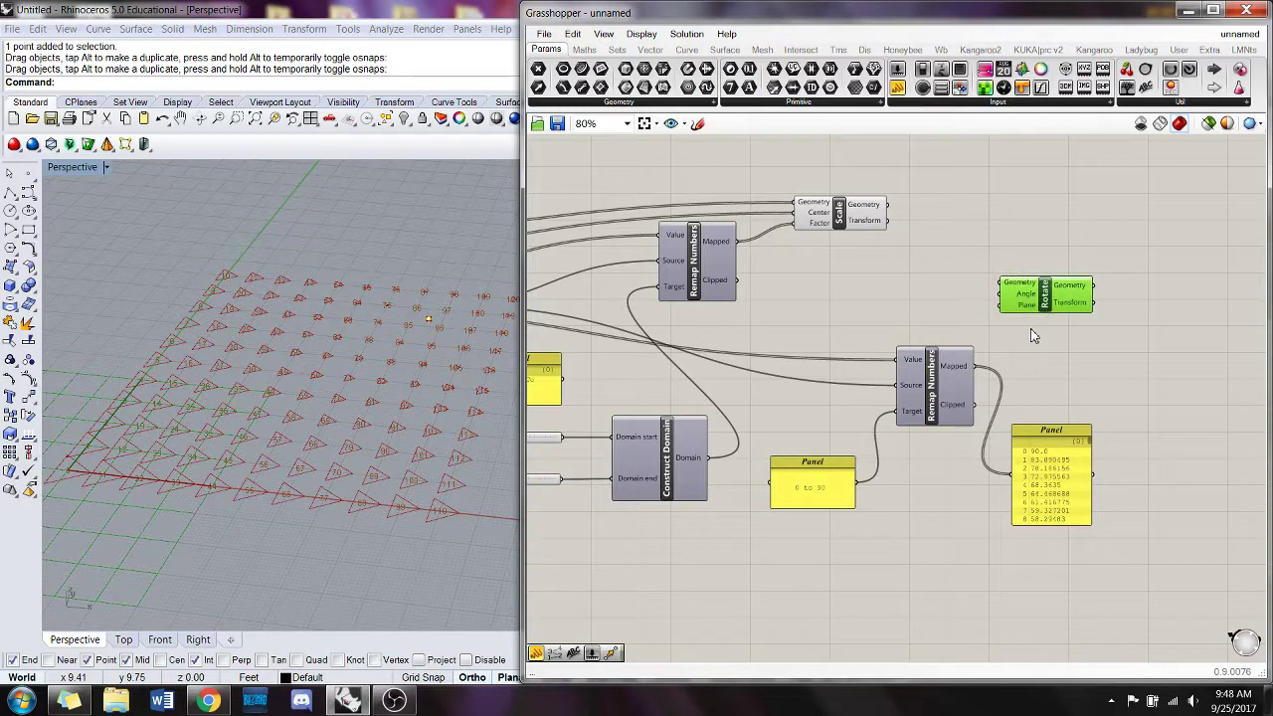
pyautogui.doubleClick(1051, 364)
pyautogui.write('deg')
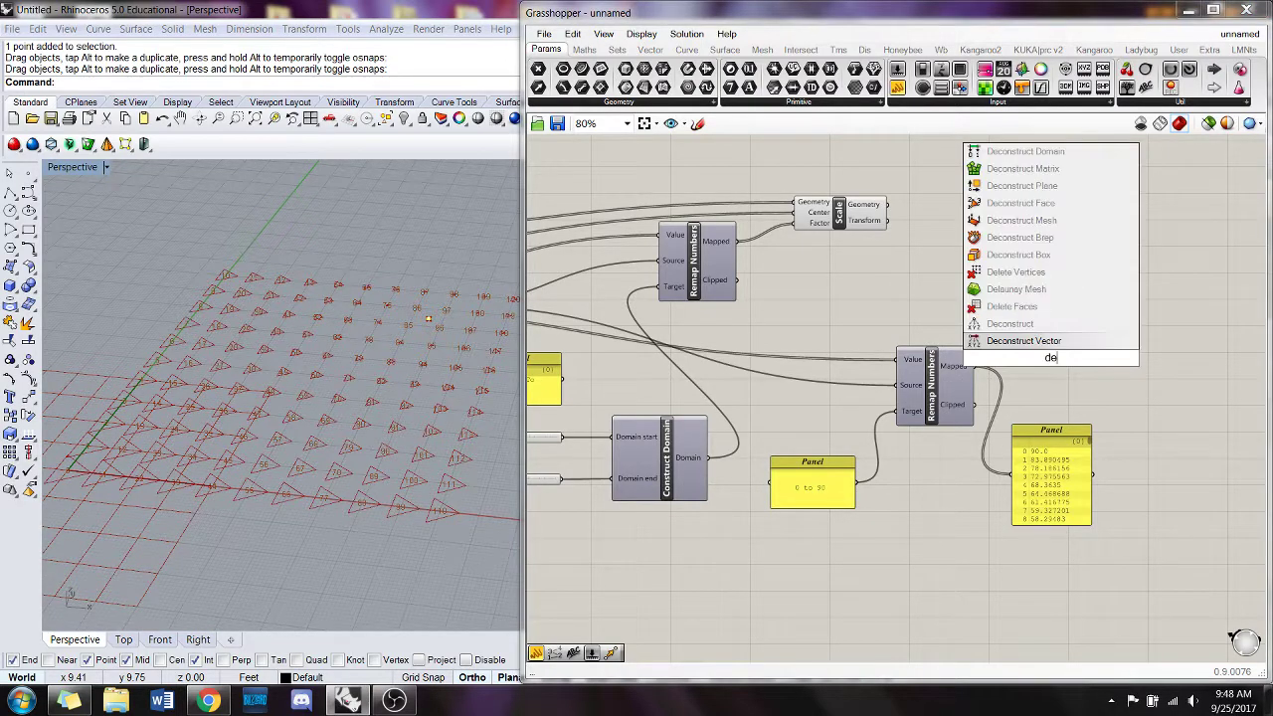
pyautogui.press('BackSpace')
pyautogui.press('BackSpace')
pyautogui.press('BackSpace')
pyautogui.write('radi')
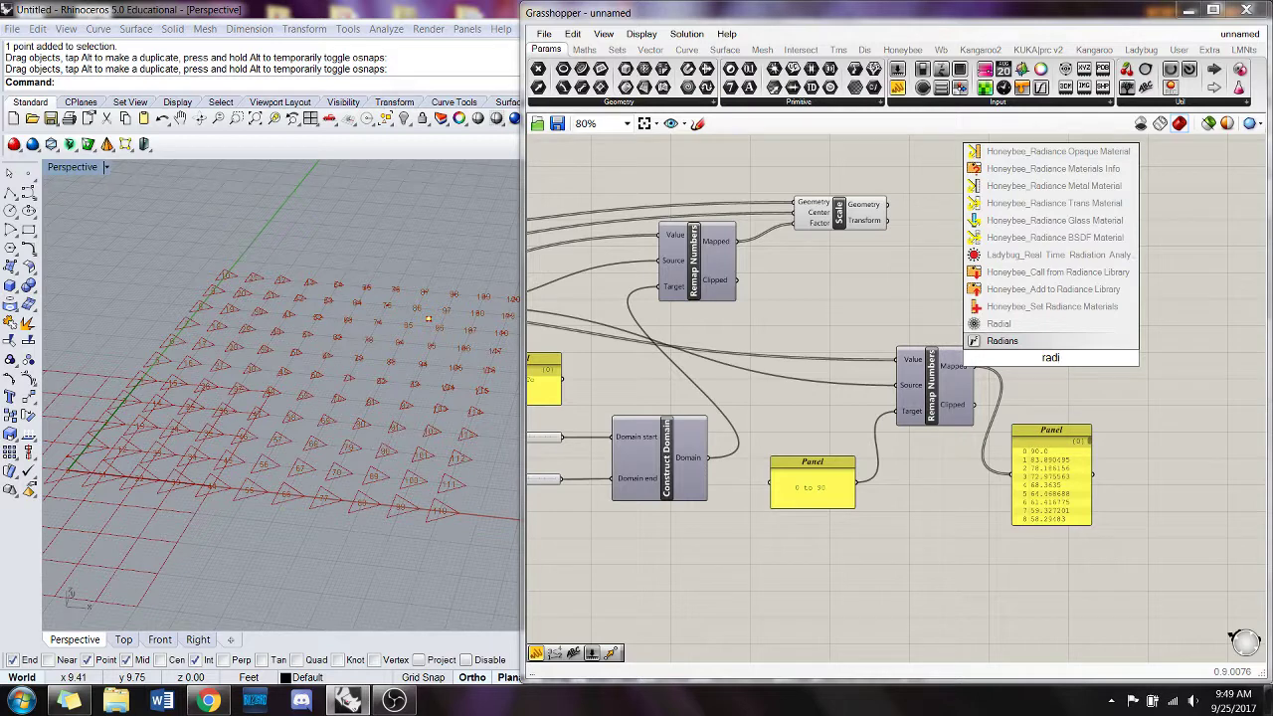
pyautogui.press('Return')
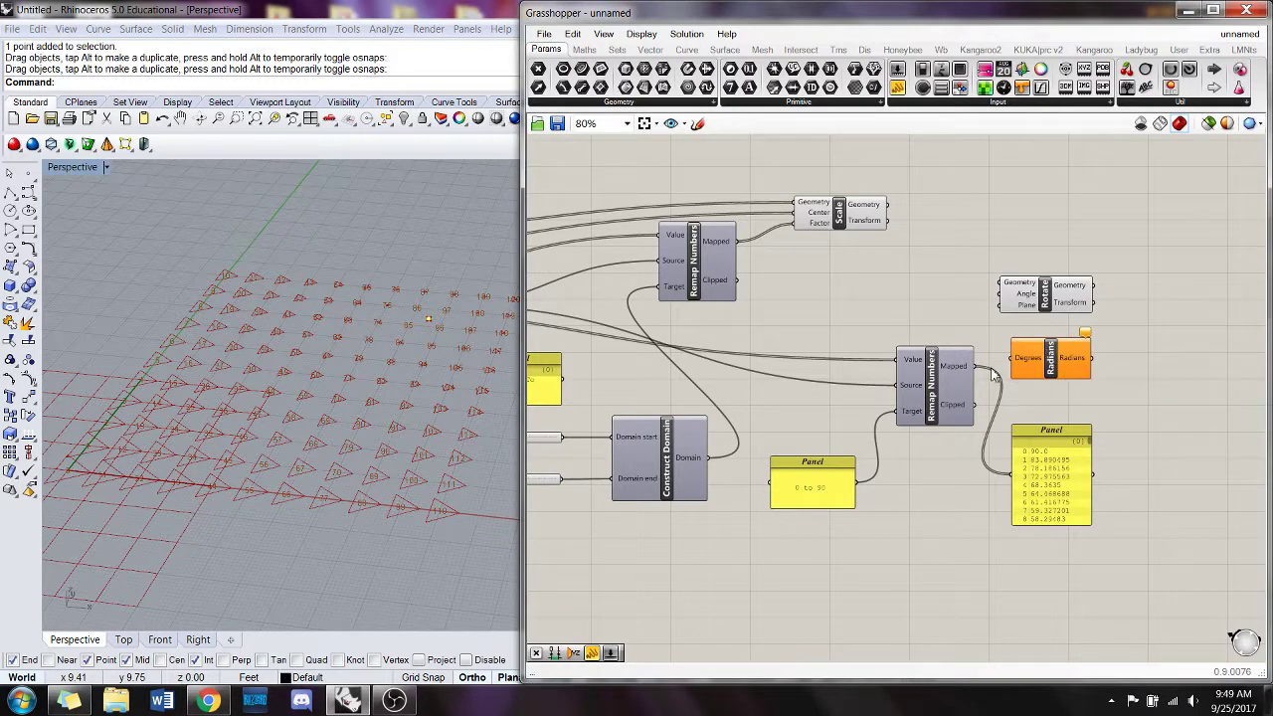
# - Wire the Mapped values through Radians into Rotate's Angle input and the Scale geometry into Rotate's Geometry input
pyautogui.moveTo(976, 366); pyautogui.dragTo(1014, 358)
pyautogui.moveTo(1093, 358); pyautogui.dragTo(1094, 273)
pyautogui.moveTo(889, 206); pyautogui.dragTo(1060, 265)
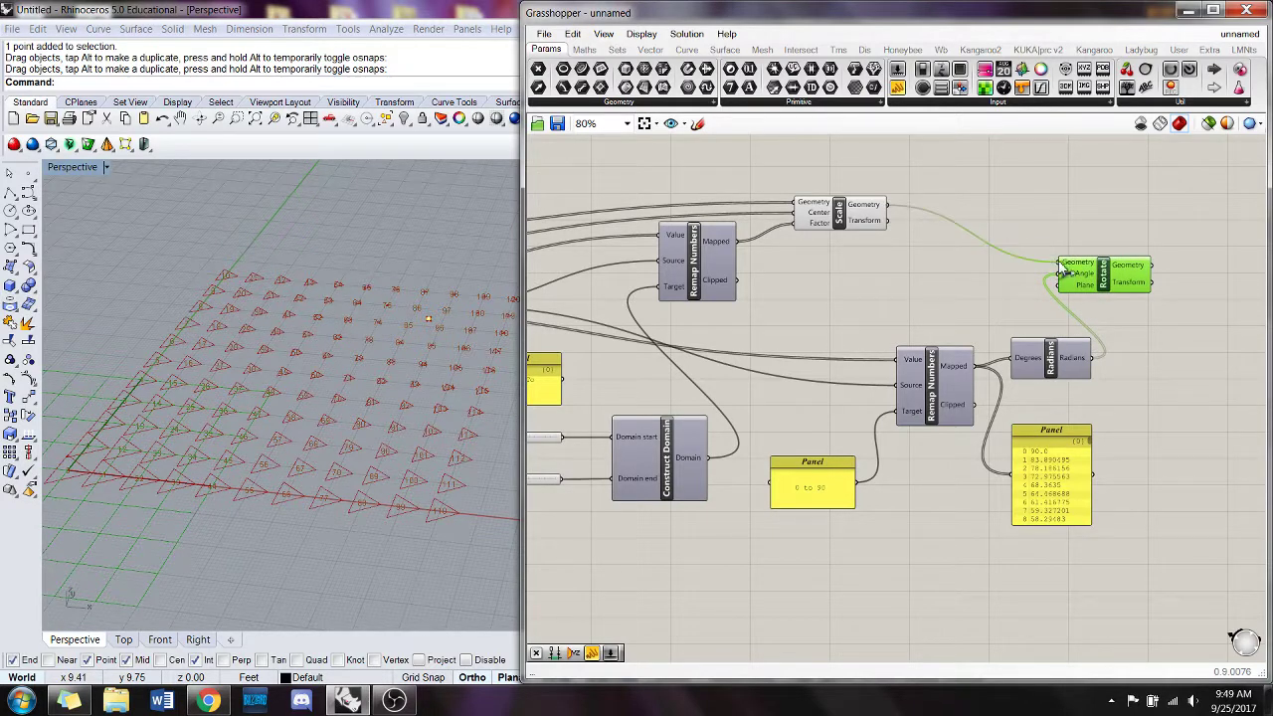
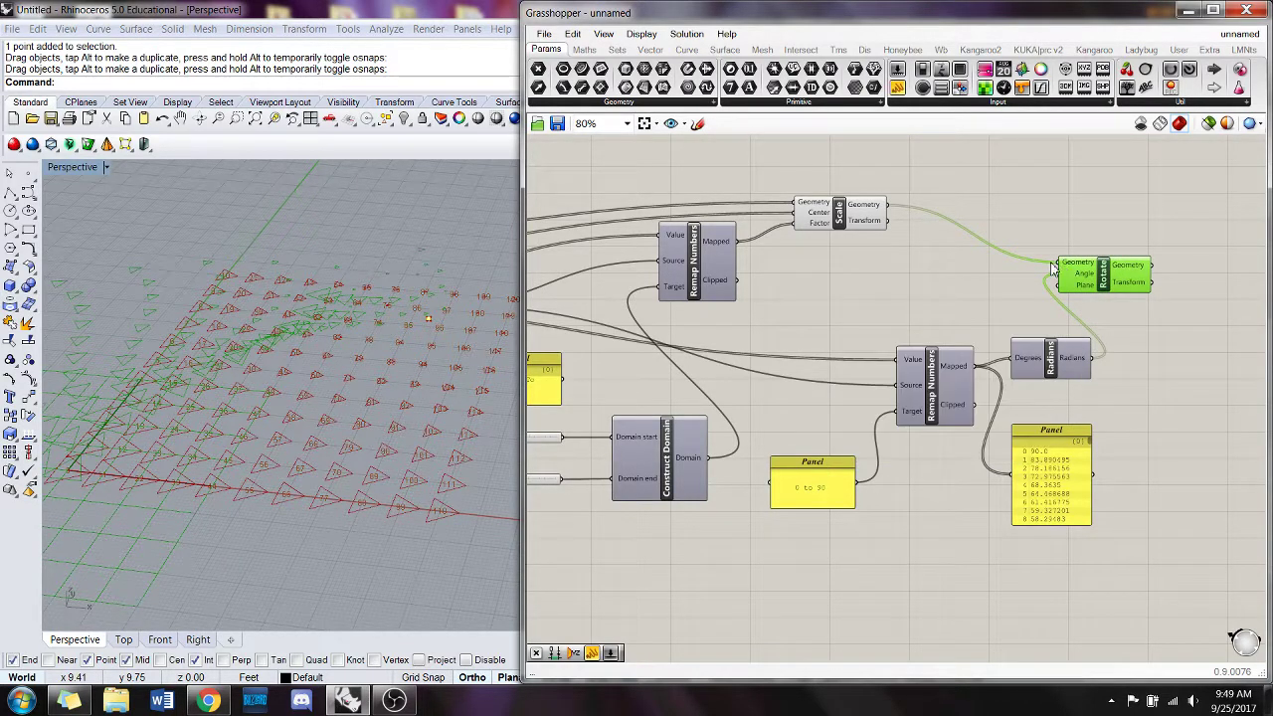
# - Connect the Square grid's points output to the Plane input of Rotate so each polygon turns about its own centre
pyautogui.scroll(-5, 791, 268)
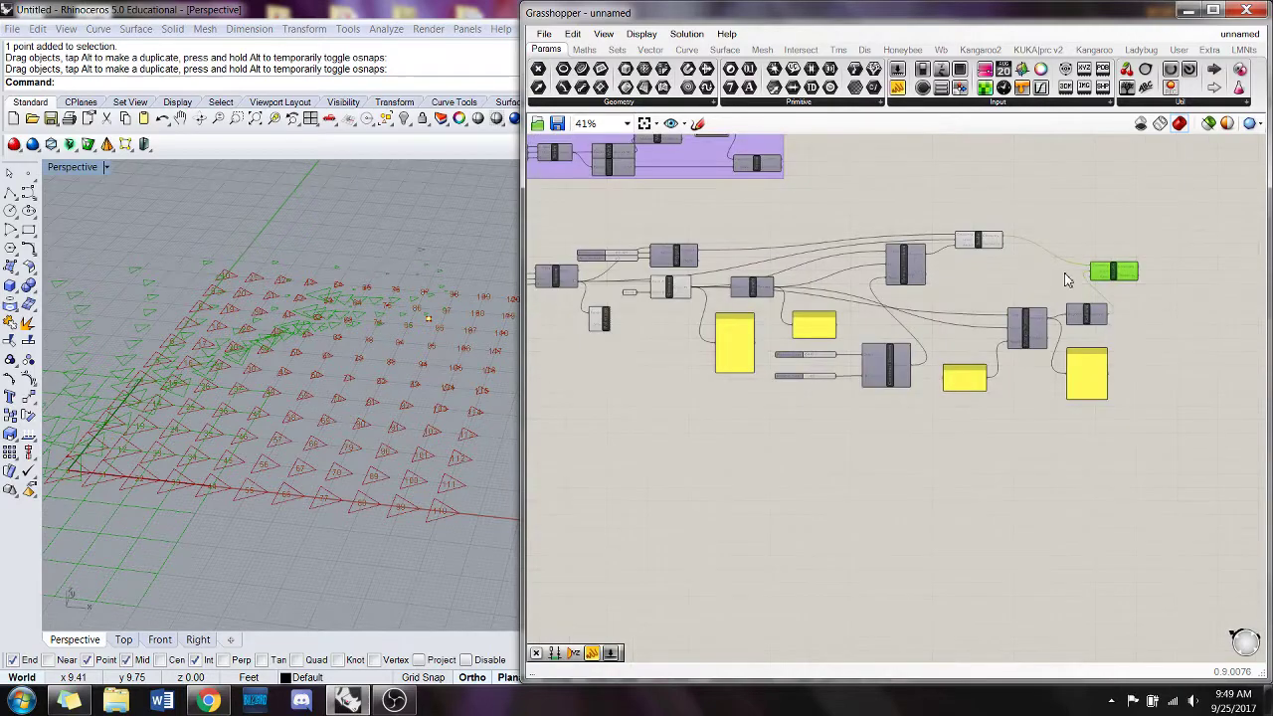
pyautogui.moveTo(1033, 280); pyautogui.dragTo(1050, 307, button='right')
pyautogui.scroll(1, 577, 296)
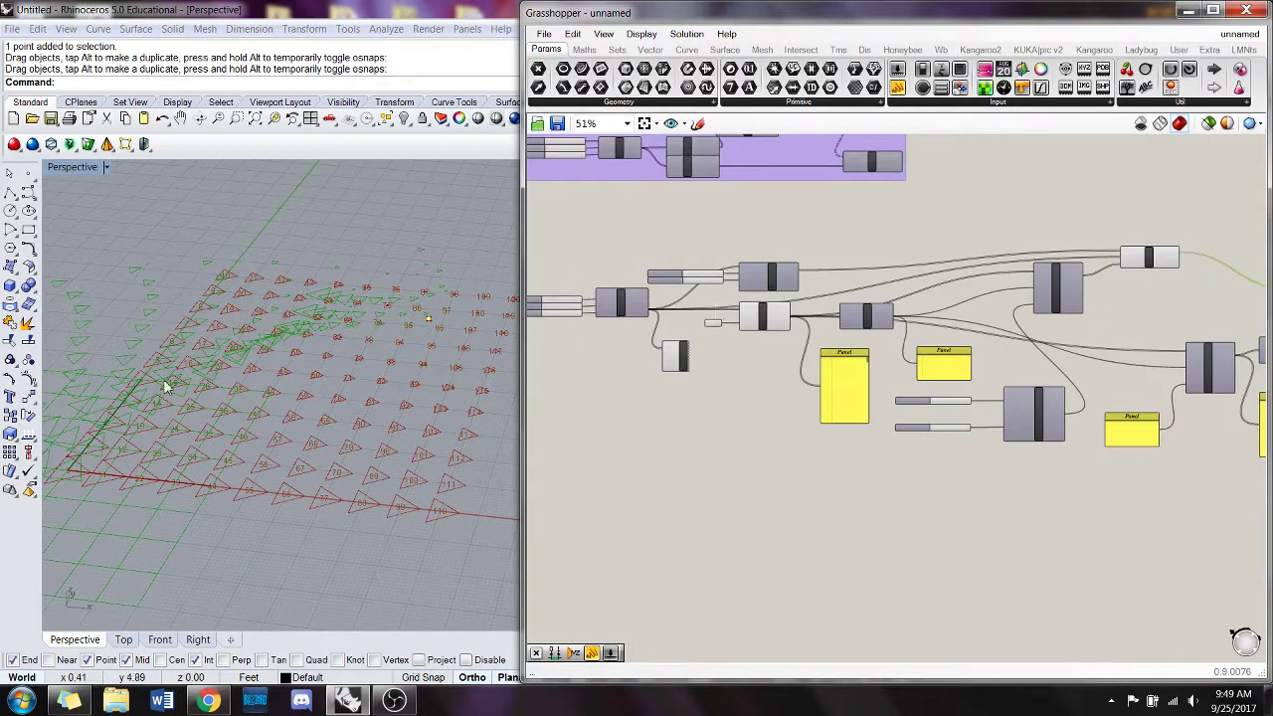
pyautogui.moveTo(163, 379); pyautogui.dragTo(186, 411, button='right')
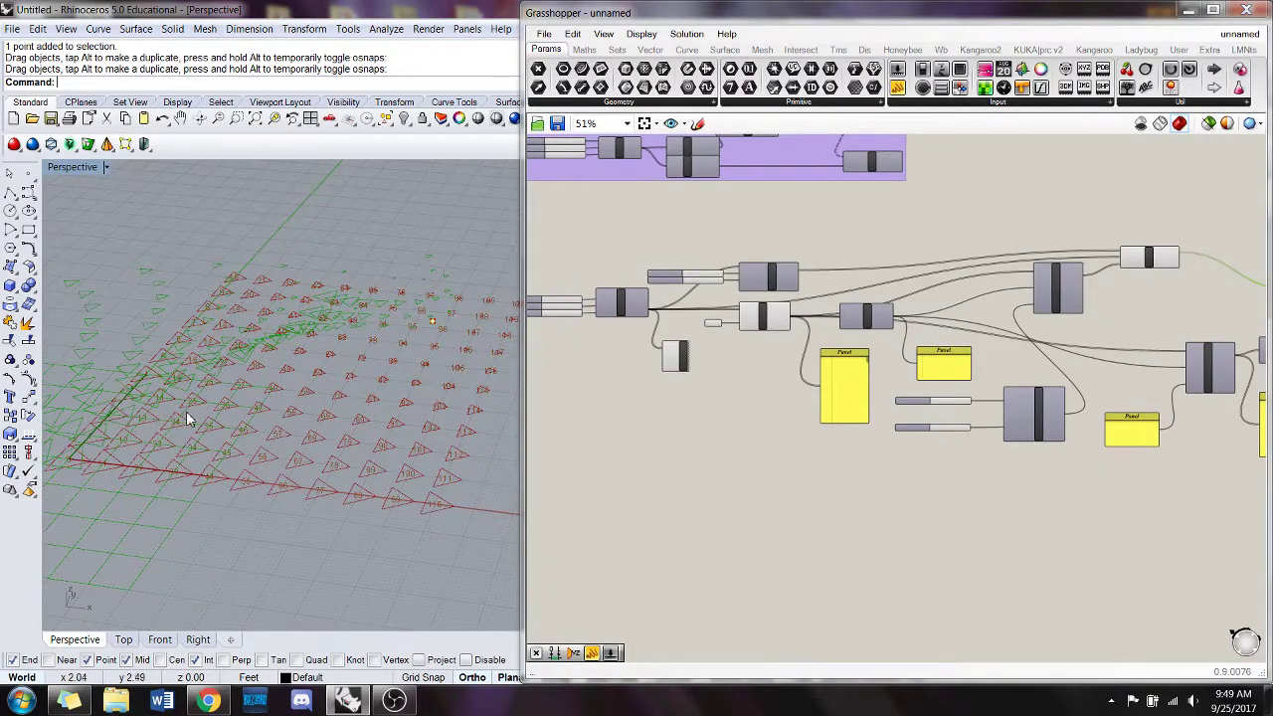
pyautogui.click(652, 314)
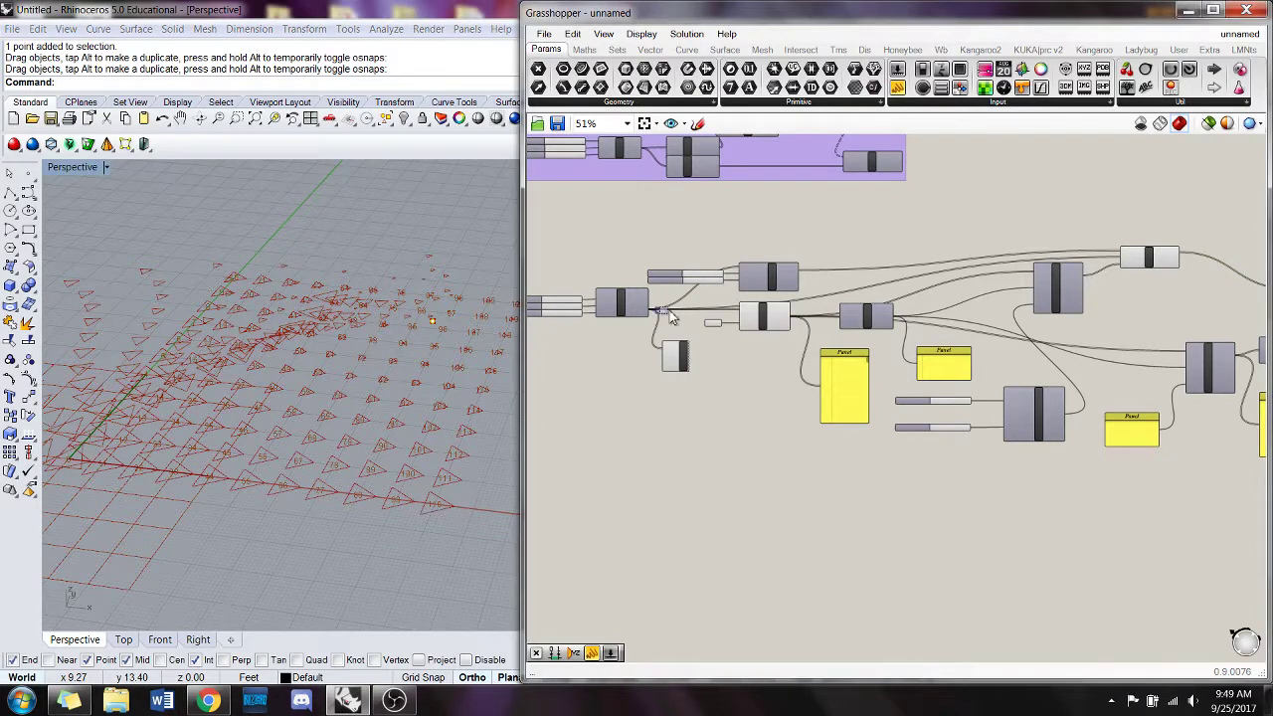
pyautogui.moveTo(678, 298); pyautogui.dragTo(690, 295, button='right')
pyautogui.moveTo(666, 314); pyautogui.dragTo(1115, 312)
pyautogui.scroll(3, 1186, 304)
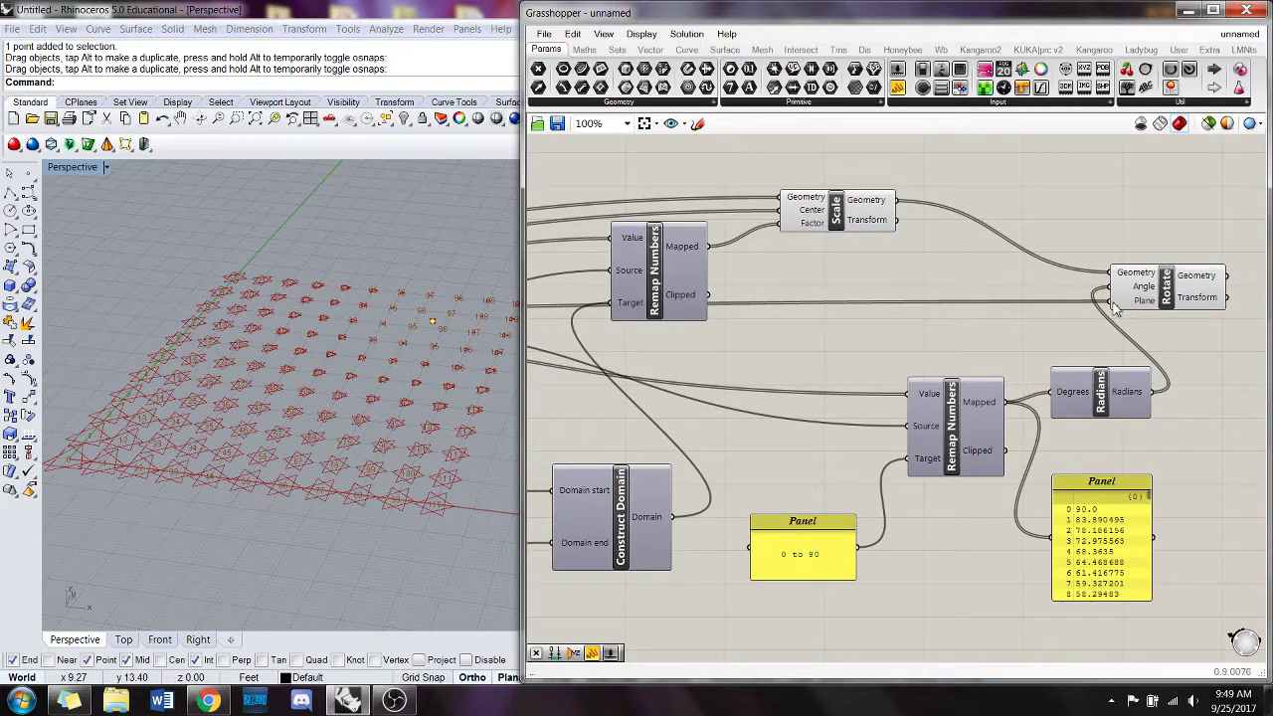
# - Turn off the Scale component's preview and move the attractor point across the grid toward its Y-axis side in Rhino
pyautogui.rightClick(838, 227)
pyautogui.click(873, 251)
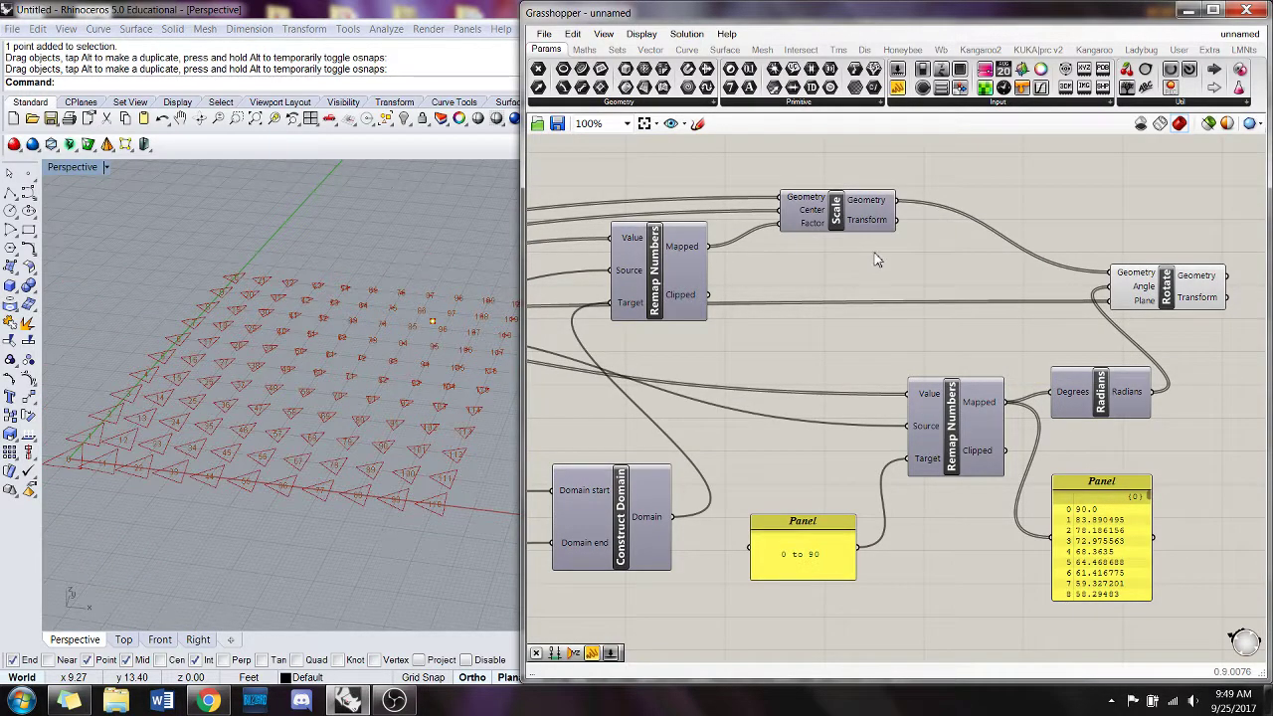
pyautogui.click(268, 356)
pyautogui.moveTo(268, 357); pyautogui.dragTo(271, 361, button='right')
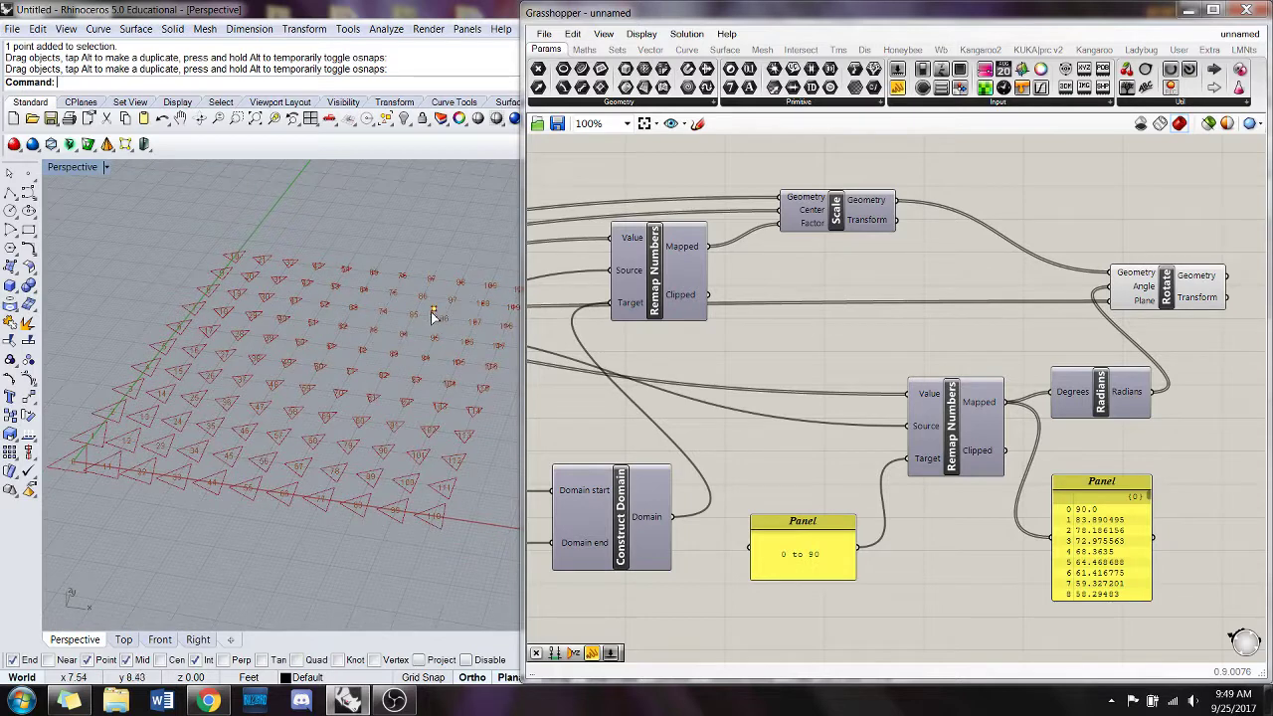
pyautogui.moveTo(433, 316); pyautogui.dragTo(281, 342)
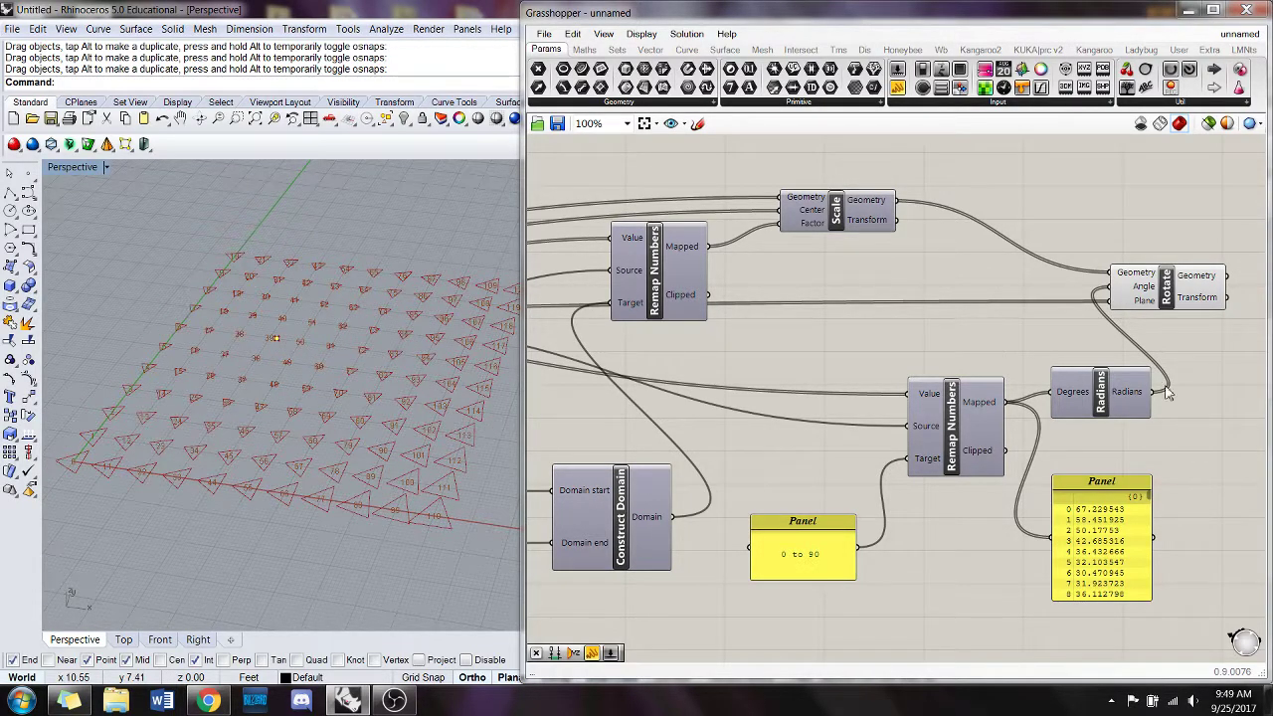
# - Tidy the layout by shifting the second Remap Numbers, its two panels and the Radians component slightly back along the definition
pyautogui.moveTo(990, 413); pyautogui.dragTo(948, 411)
pyautogui.moveTo(824, 541); pyautogui.dragTo(799, 548)
pyautogui.moveTo(1124, 535); pyautogui.dragTo(1095, 535)
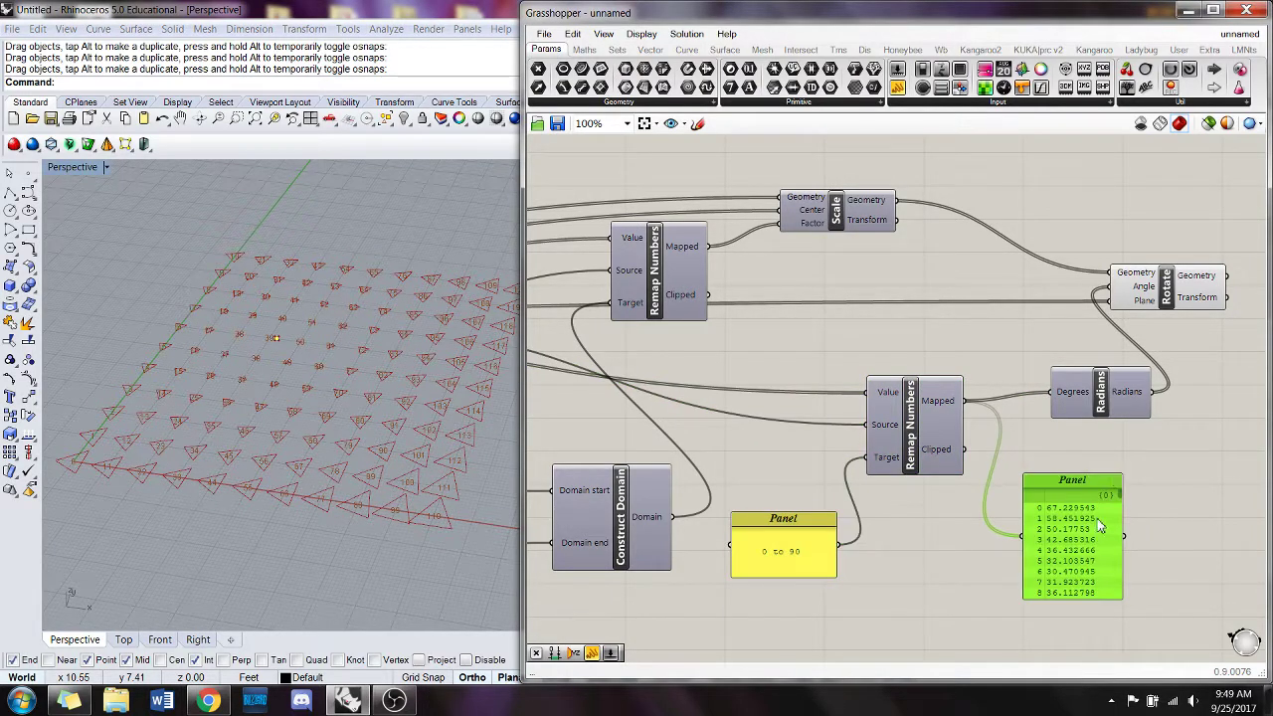
pyautogui.moveTo(1104, 391); pyautogui.dragTo(1081, 401)
pyautogui.scroll(-2, 892, 312)
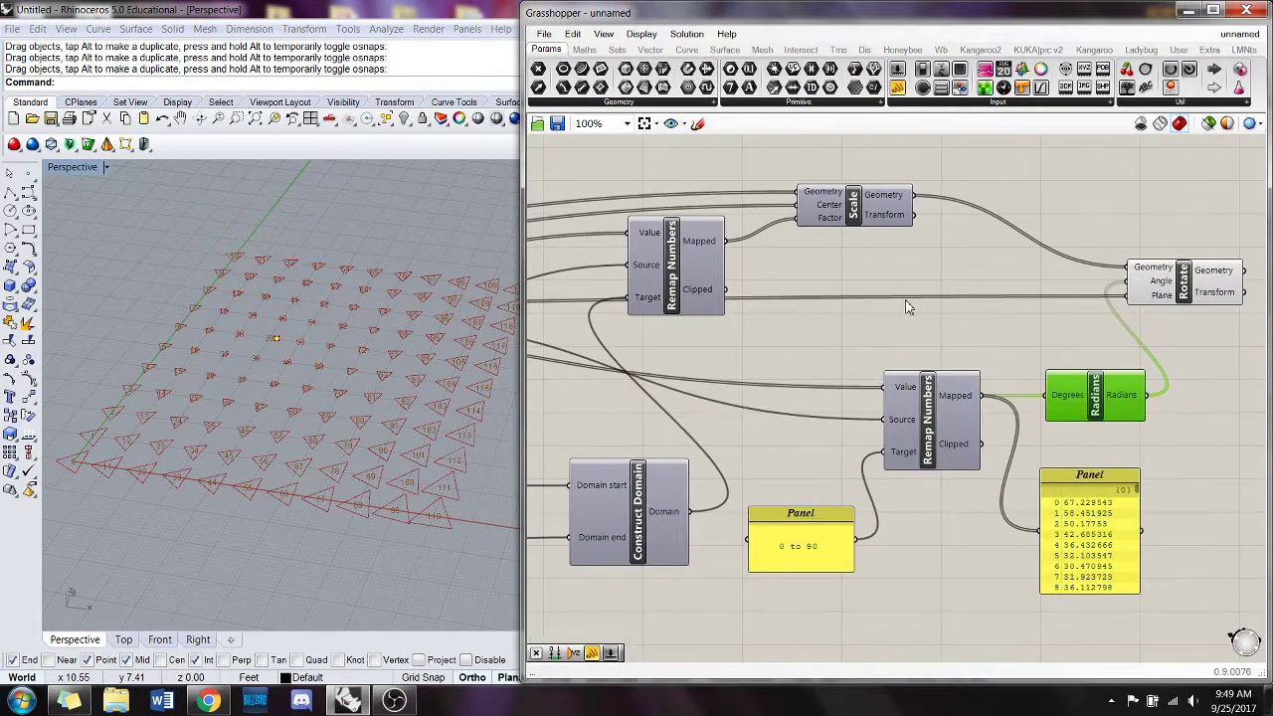
pyautogui.click(1063, 212)
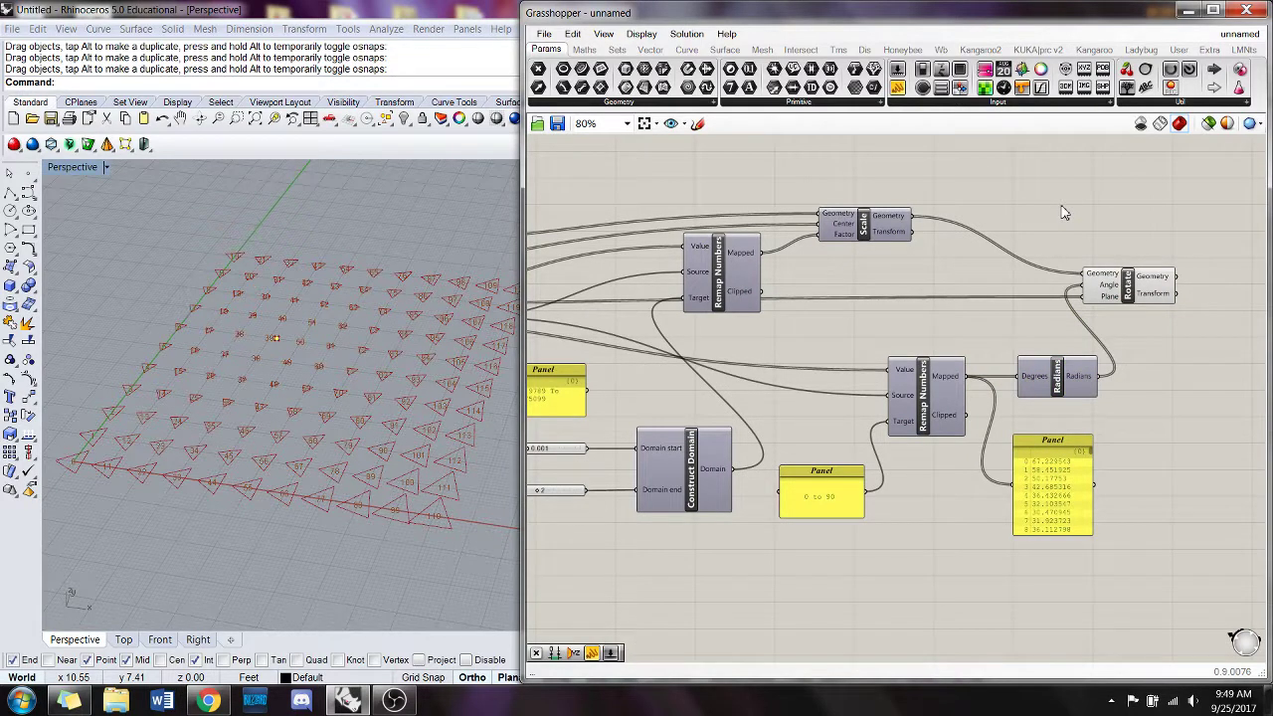
# - Add an Extrude component and a Unit Z component to the canvas near the Scale and Rotate components
pyautogui.doubleClick(1064, 212)
pyautogui.write('ext')
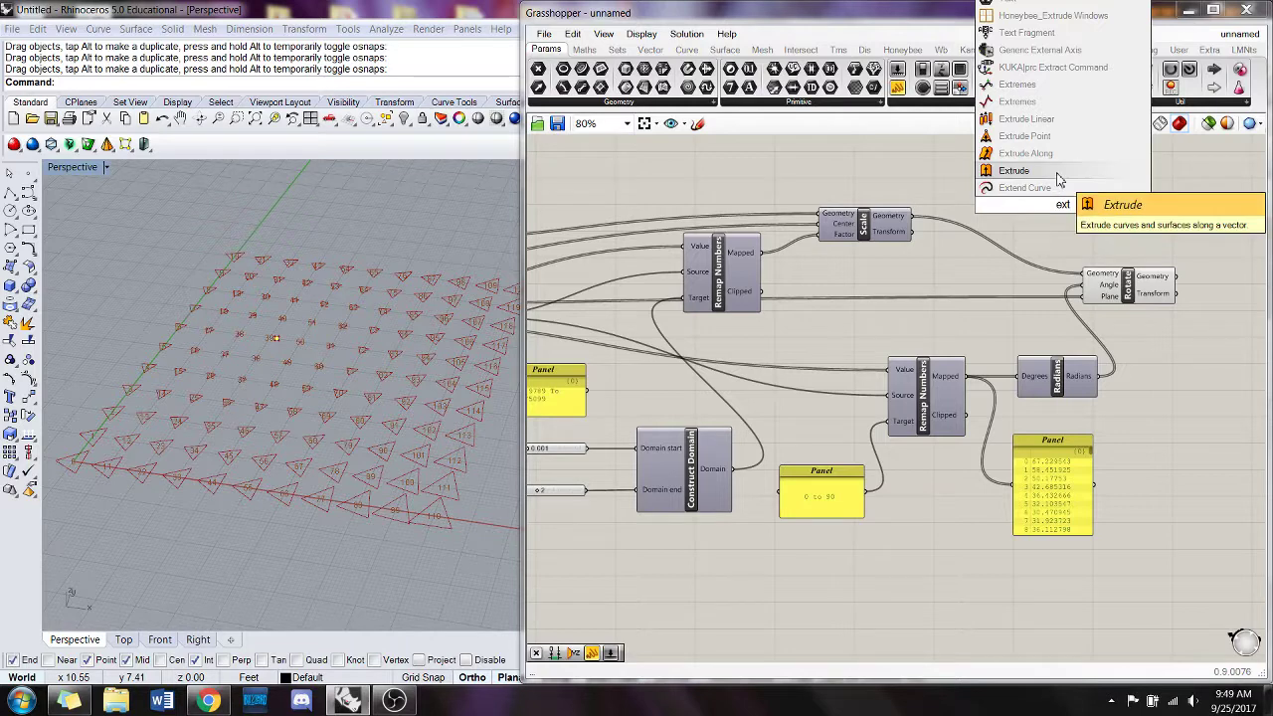
pyautogui.click(1060, 179)
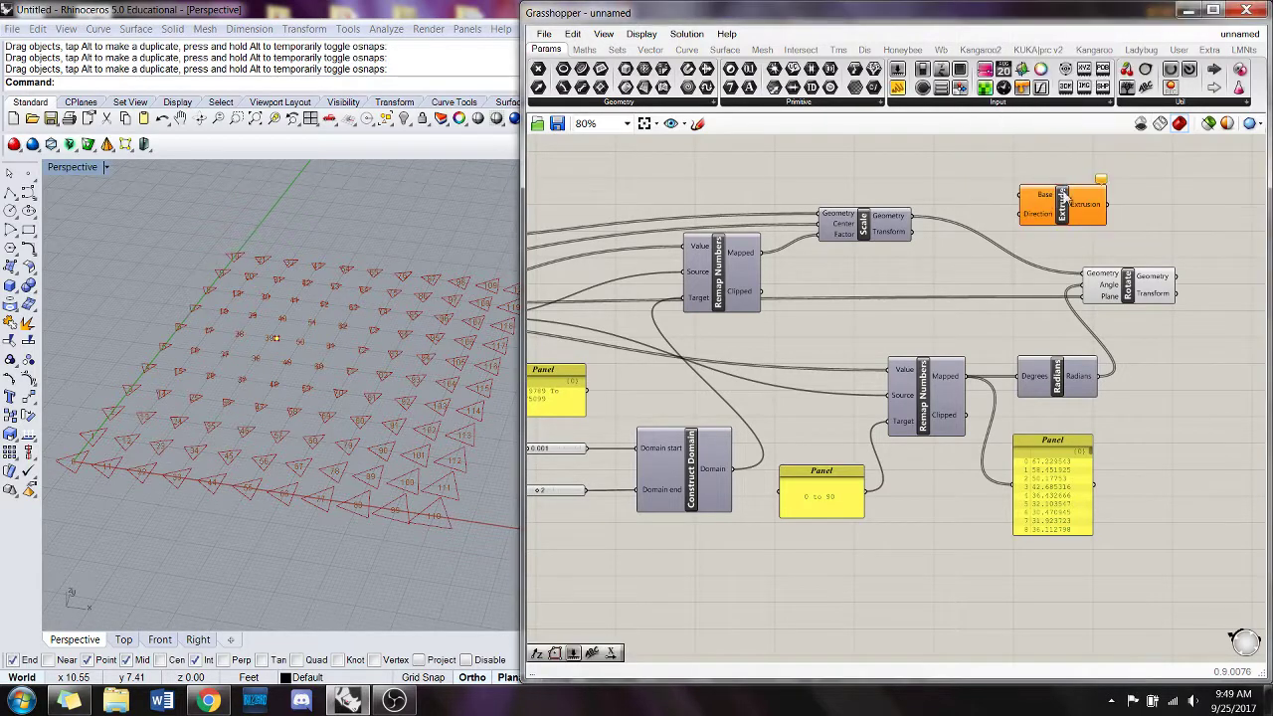
pyautogui.doubleClick(988, 199)
pyautogui.write('z')
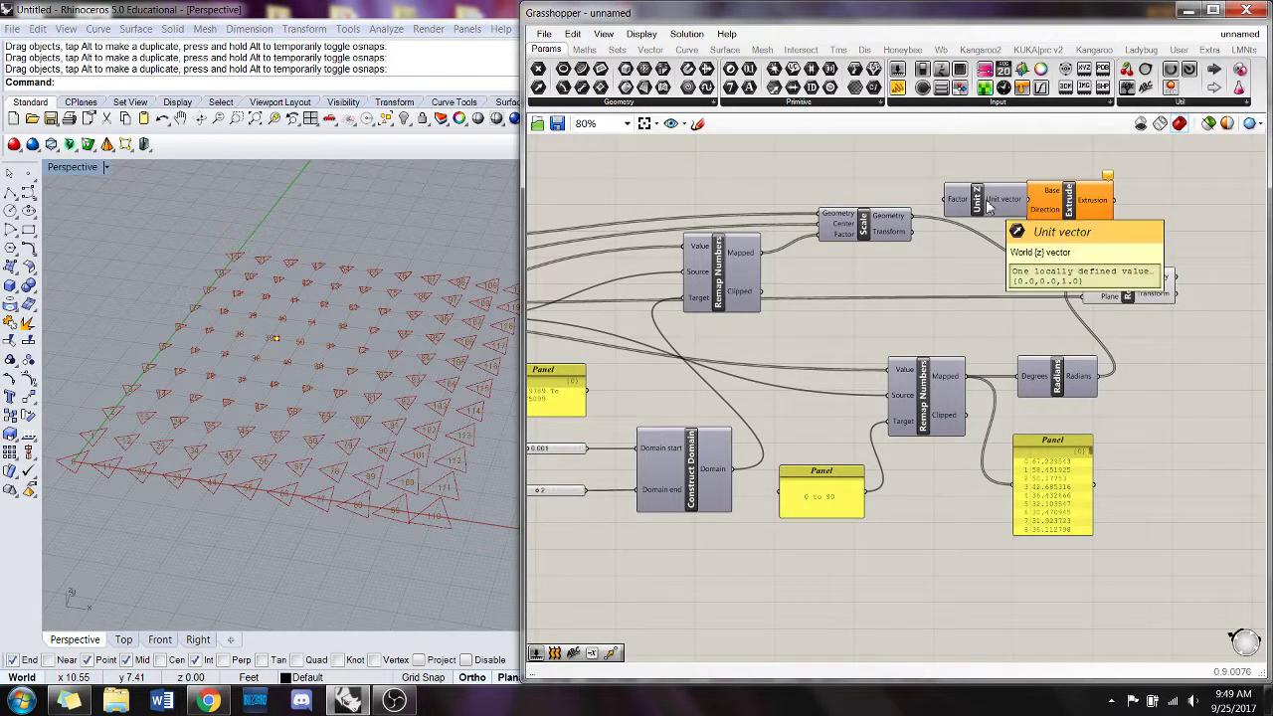
pyautogui.click(935, 182)
# - Wire Construct Domain's output into Unit Z's Factor, Rotate's Geometry into Extrude's Base, and the unit vector into Extrude's Direction
pyautogui.moveTo(754, 364); pyautogui.dragTo(765, 374, button='right')
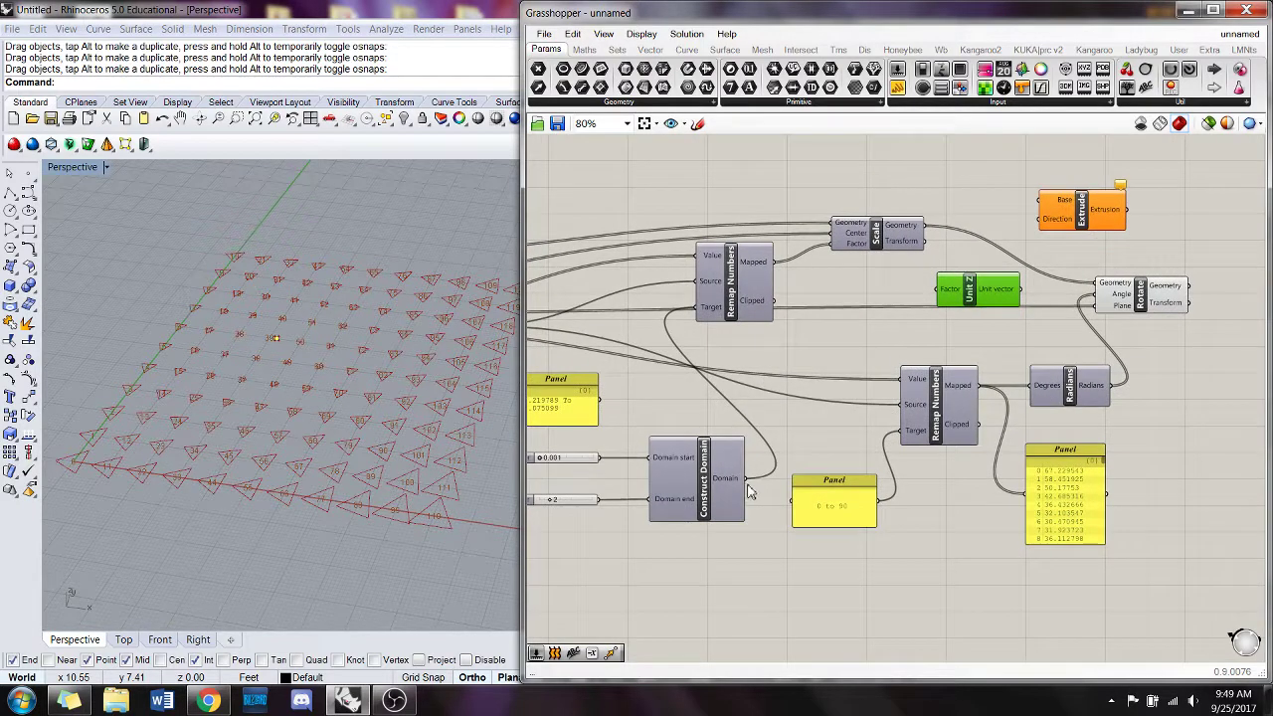
pyautogui.moveTo(771, 478); pyautogui.dragTo(943, 309)
pyautogui.moveTo(1083, 212); pyautogui.dragTo(1238, 224)
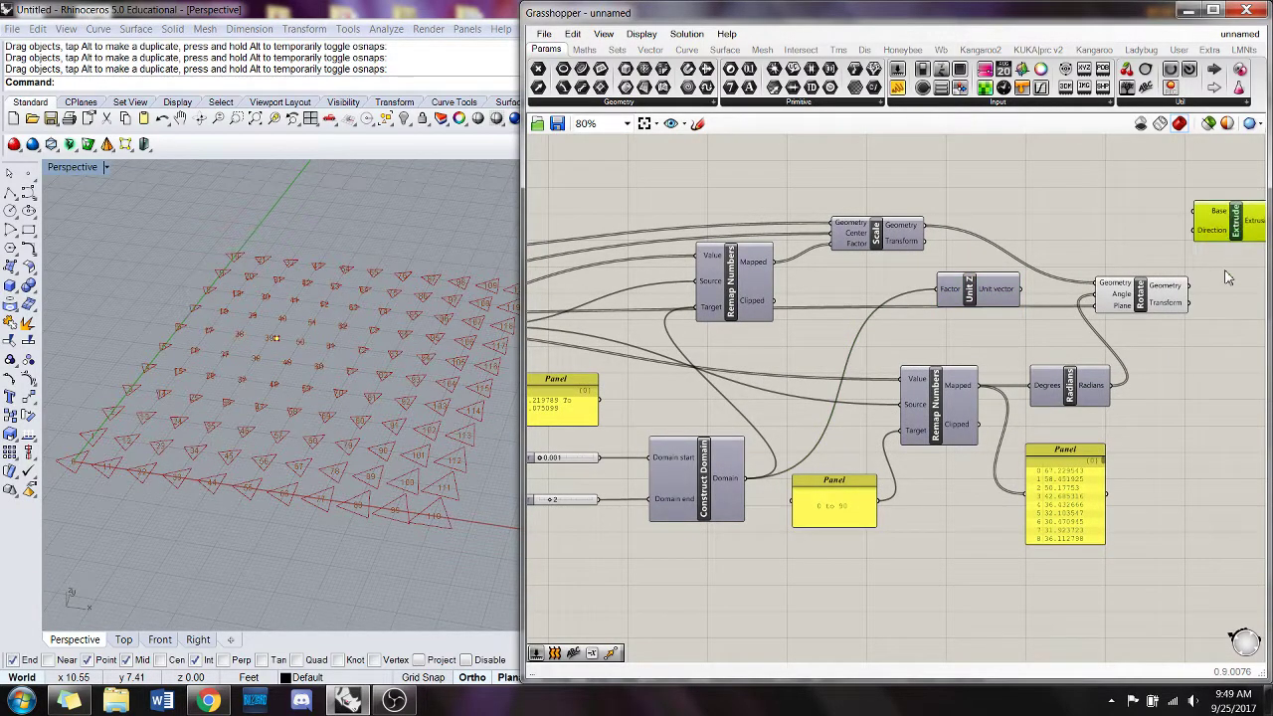
pyautogui.moveTo(1230, 277); pyautogui.dragTo(1154, 276, button='right')
pyautogui.moveTo(1113, 284); pyautogui.dragTo(1196, 231)
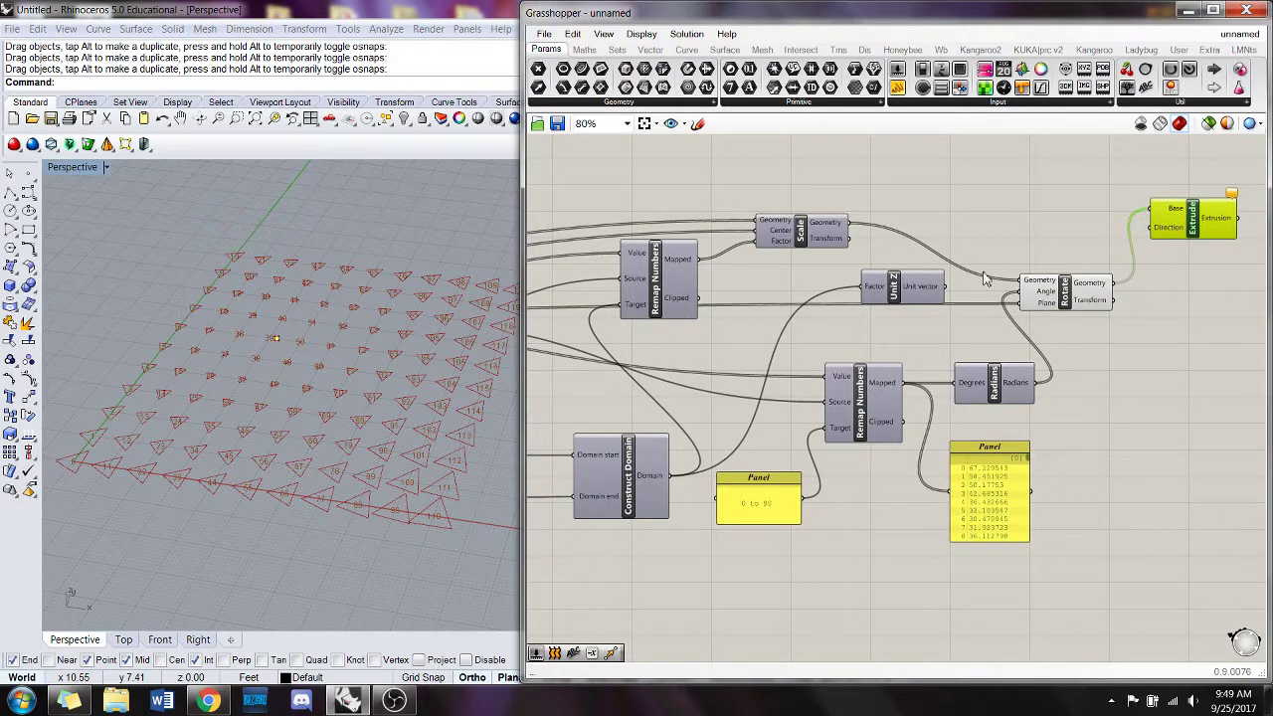
pyautogui.moveTo(945, 287); pyautogui.dragTo(1156, 234)
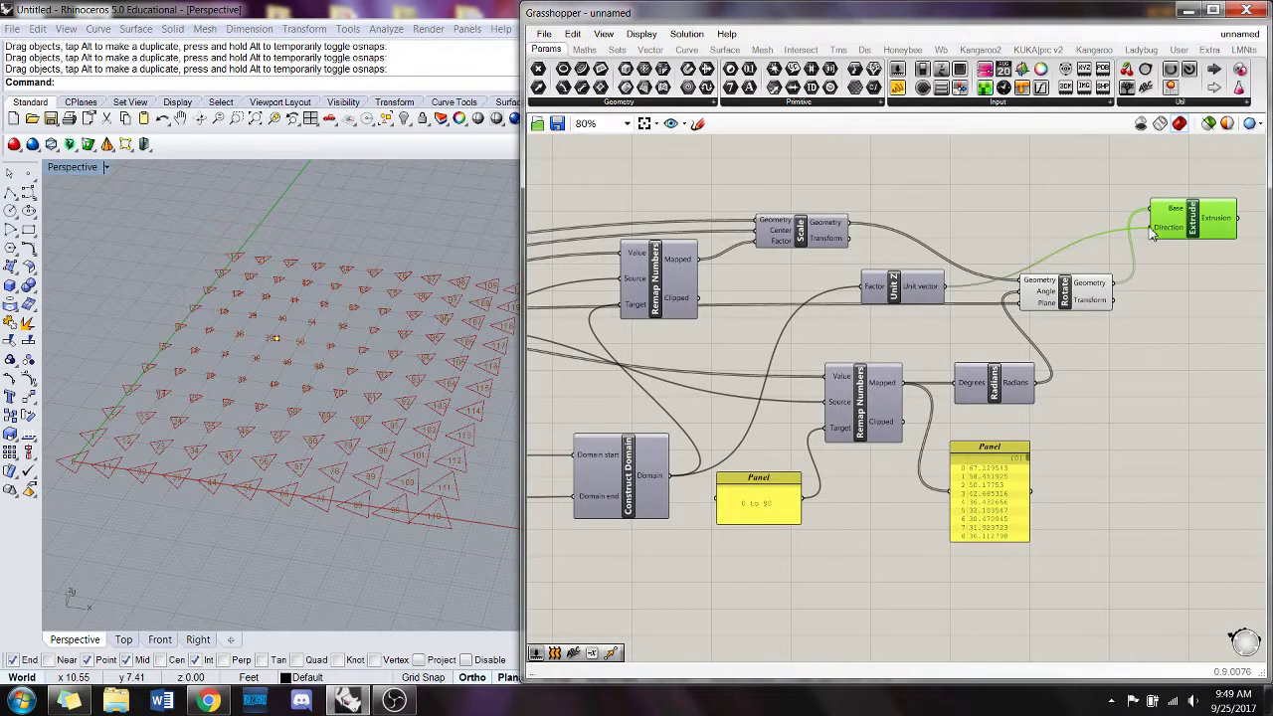
pyautogui.moveTo(258, 438); pyautogui.dragTo(199, 441, button='right')
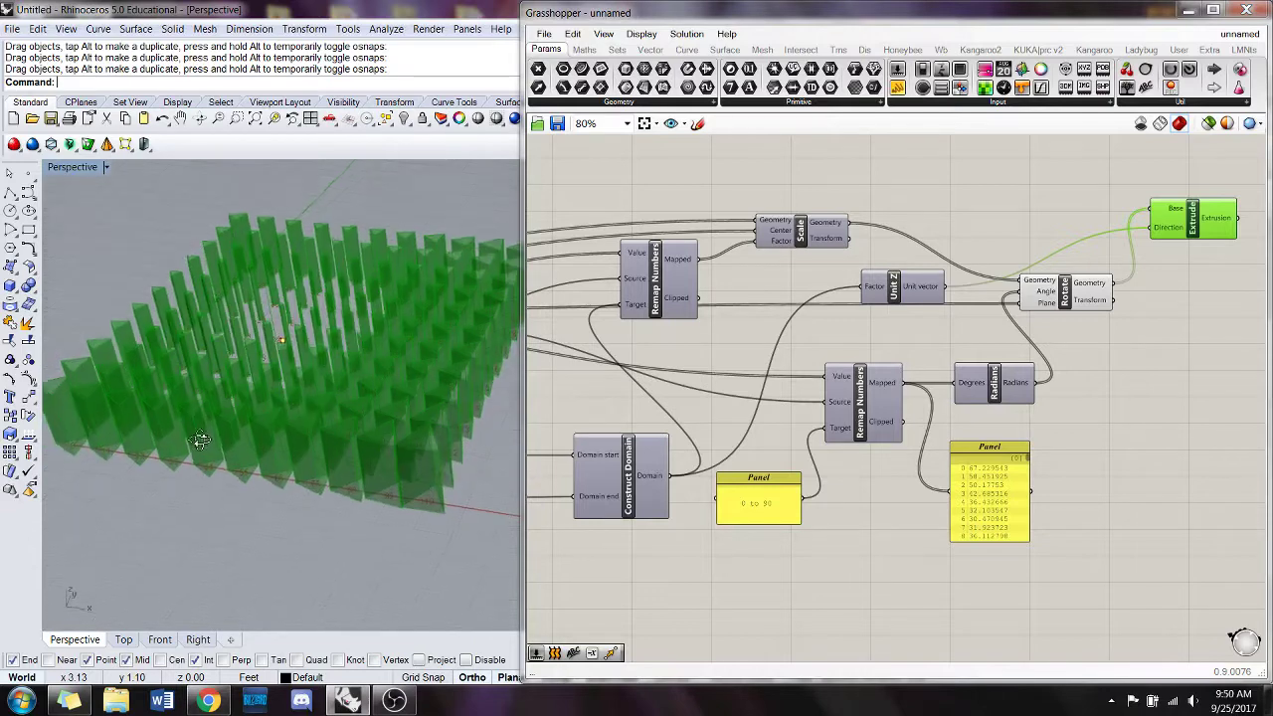
pyautogui.click(1129, 206)
# - Try flattening Unit Z's output and Extrude's Direction input, undoing each attempt
pyautogui.rightClick(923, 288)
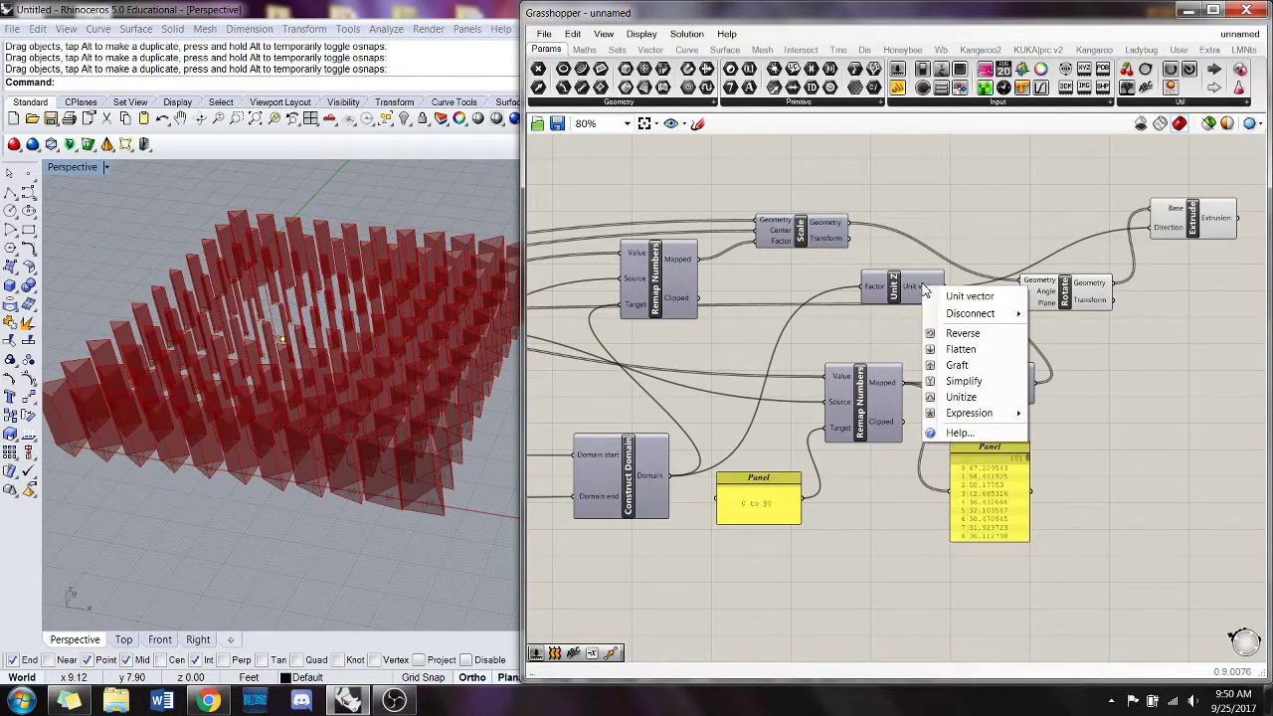
pyautogui.click(960, 350)
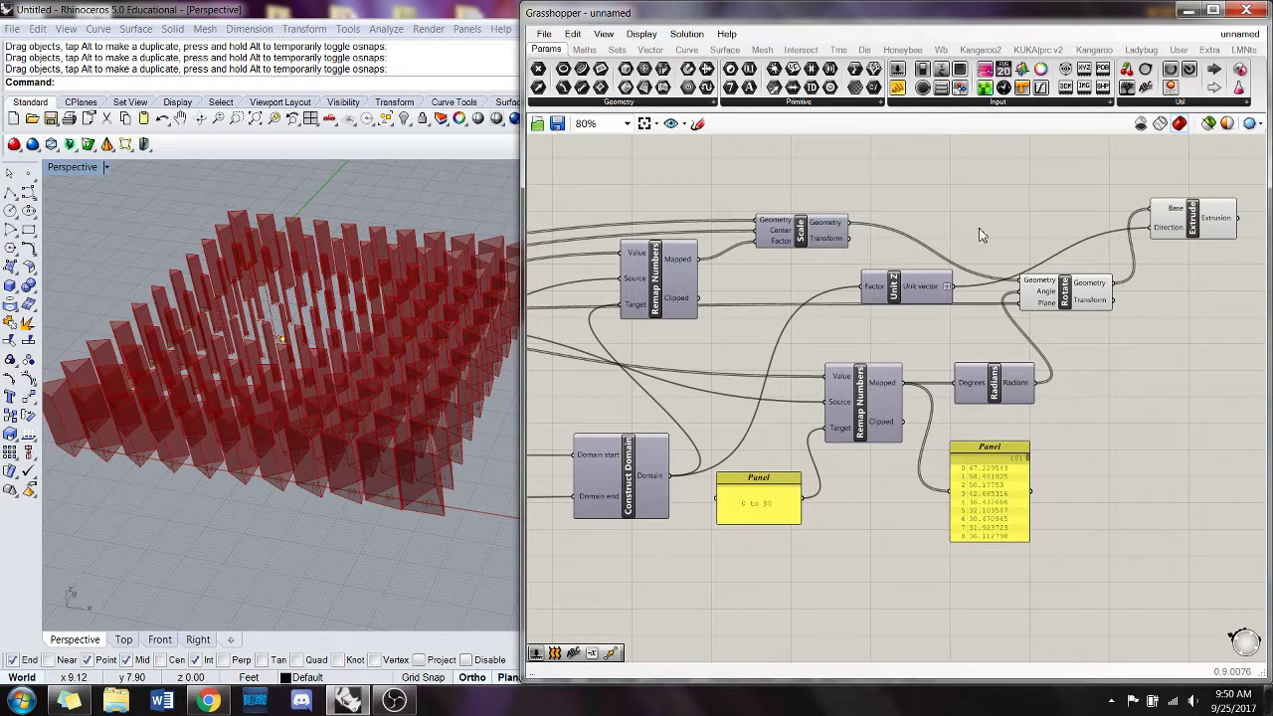
pyautogui.hotkey('ctrl', 'z')
pyautogui.rightClick(1159, 233)
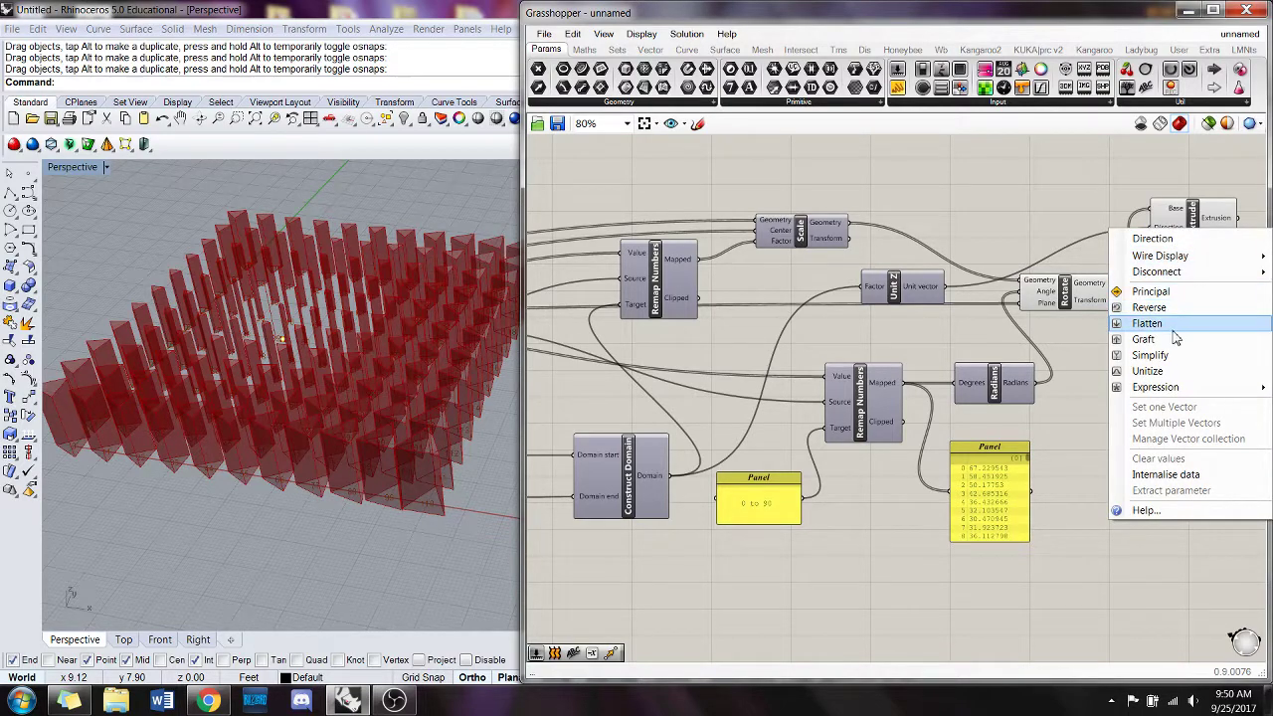
pyautogui.click(1176, 329)
pyautogui.hotkey('ctrl', 'z')
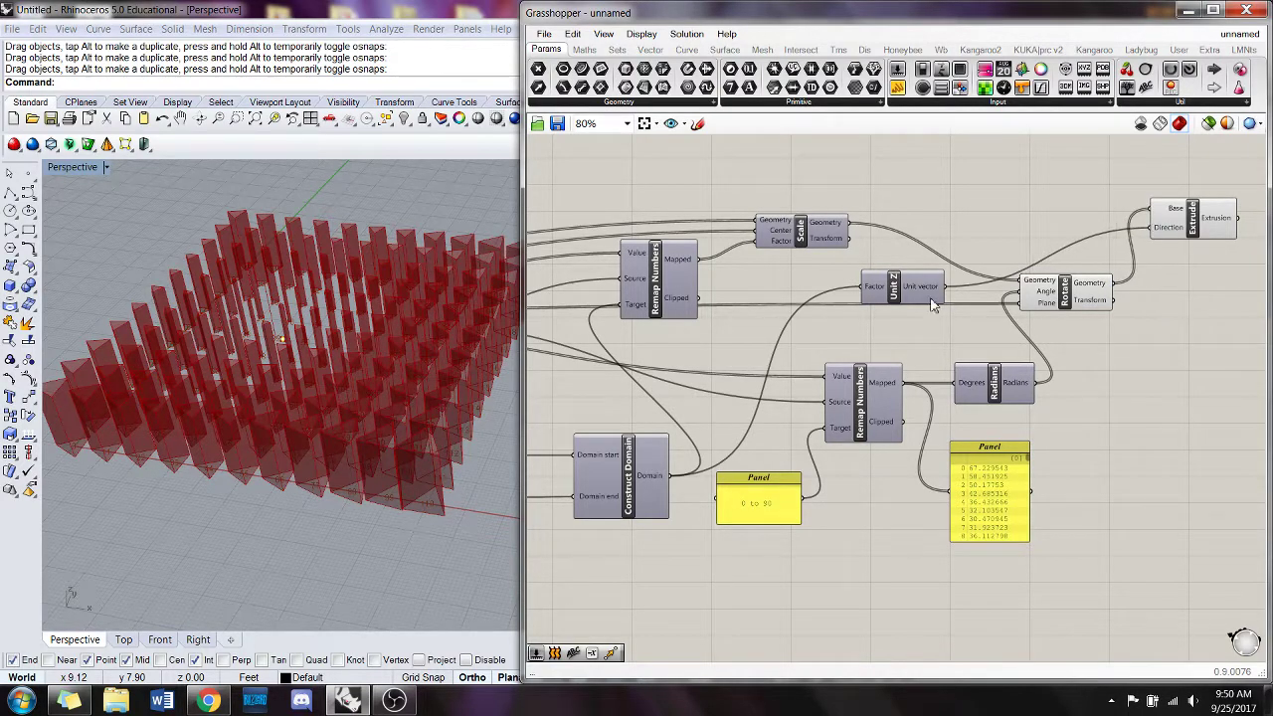
# - Try Graft, Flatten and Simplify on Rotate's Geometry output feeding the extrusion
pyautogui.moveTo(314, 291)
pyautogui.mouseDown(button='right')
pyautogui.moveTo(300, 303)
pyautogui.moveTo(305, 330)
pyautogui.moveTo(358, 243)
pyautogui.moveTo(381, 364)
pyautogui.moveTo(333, 300)
pyautogui.mouseUp(button='right')
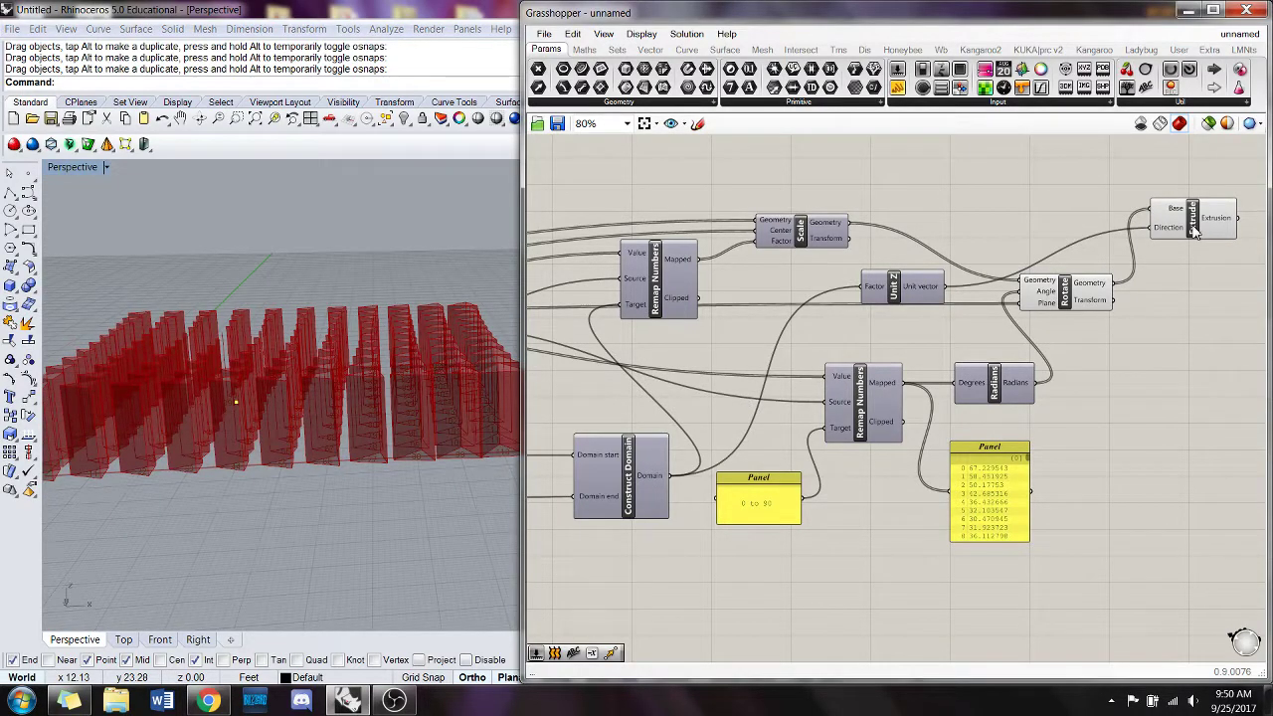
pyautogui.moveTo(1205, 222); pyautogui.dragTo(1199, 234, button='right')
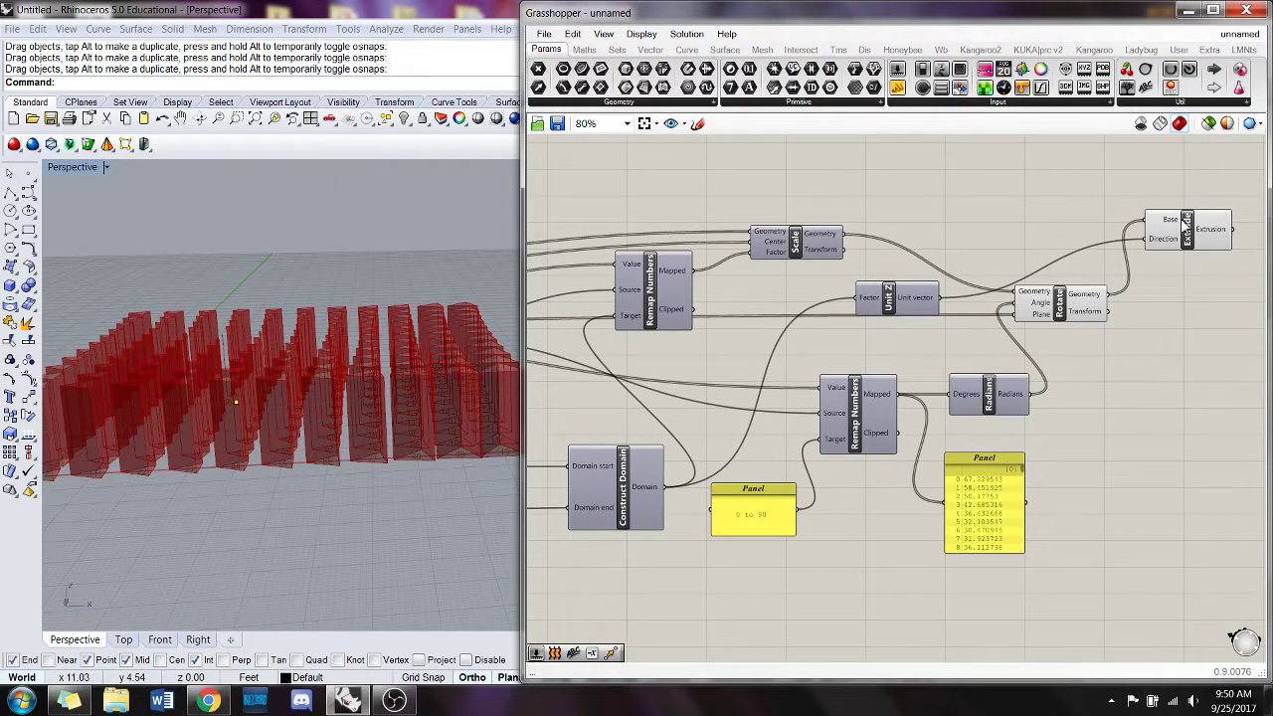
pyautogui.rightClick(1096, 293)
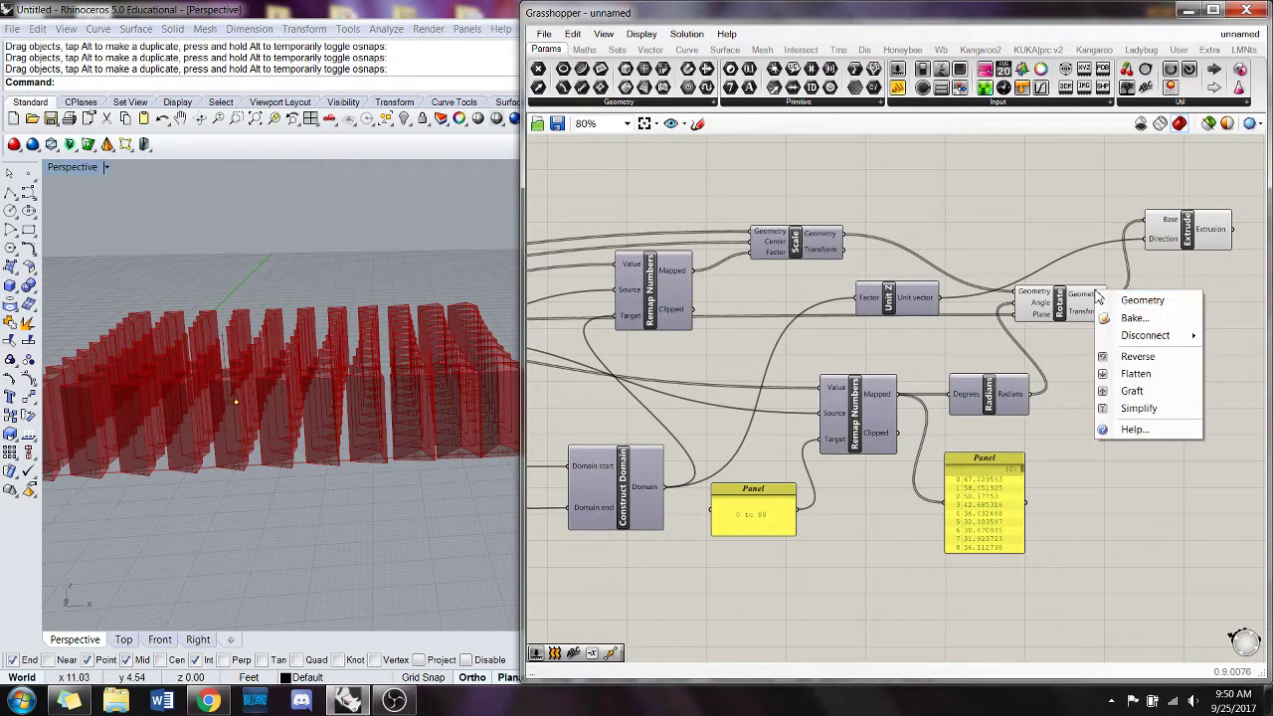
pyautogui.click(1139, 379)
pyautogui.rightClick(1085, 298)
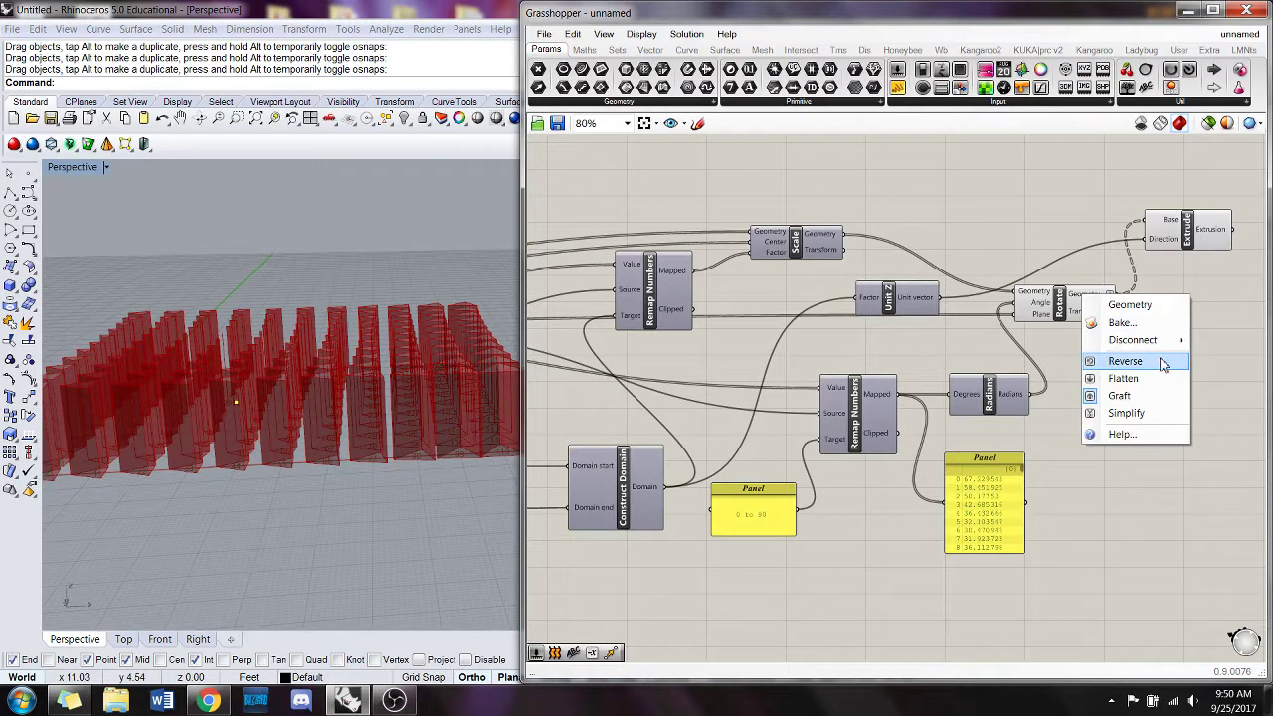
pyautogui.click(1132, 381)
pyautogui.rightClick(1094, 303)
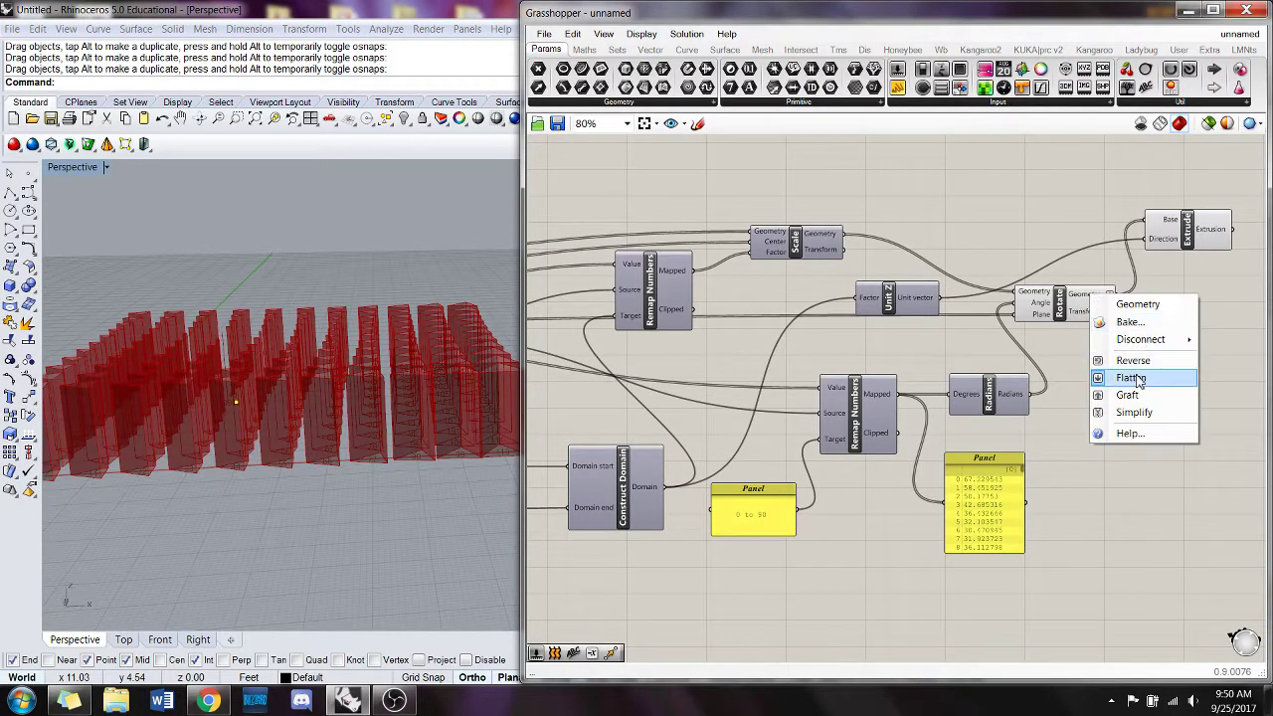
pyautogui.click(1134, 416)
# - Turn off Simplify and Flatten on Rotate's Geometry output
pyautogui.moveTo(1108, 316); pyautogui.dragTo(1102, 336, button='right')
pyautogui.rightClick(1084, 312)
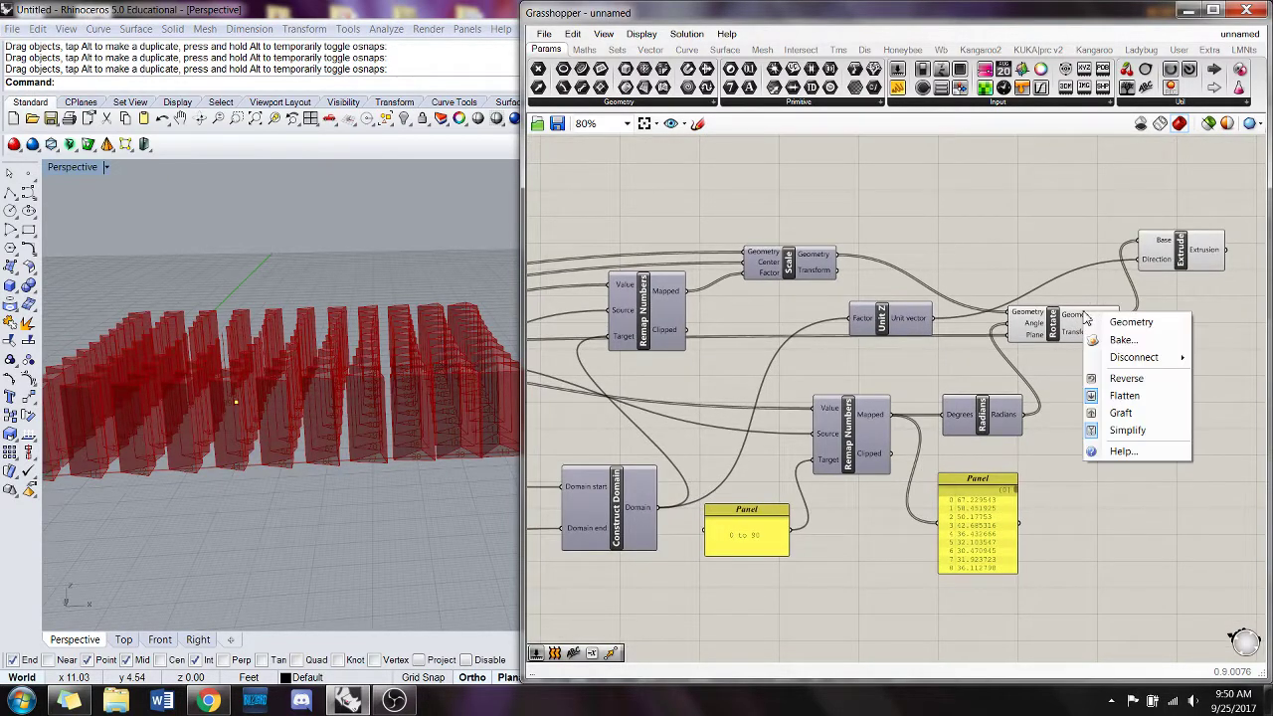
pyautogui.click(1128, 432)
pyautogui.moveTo(1121, 403); pyautogui.dragTo(1118, 402, button='right')
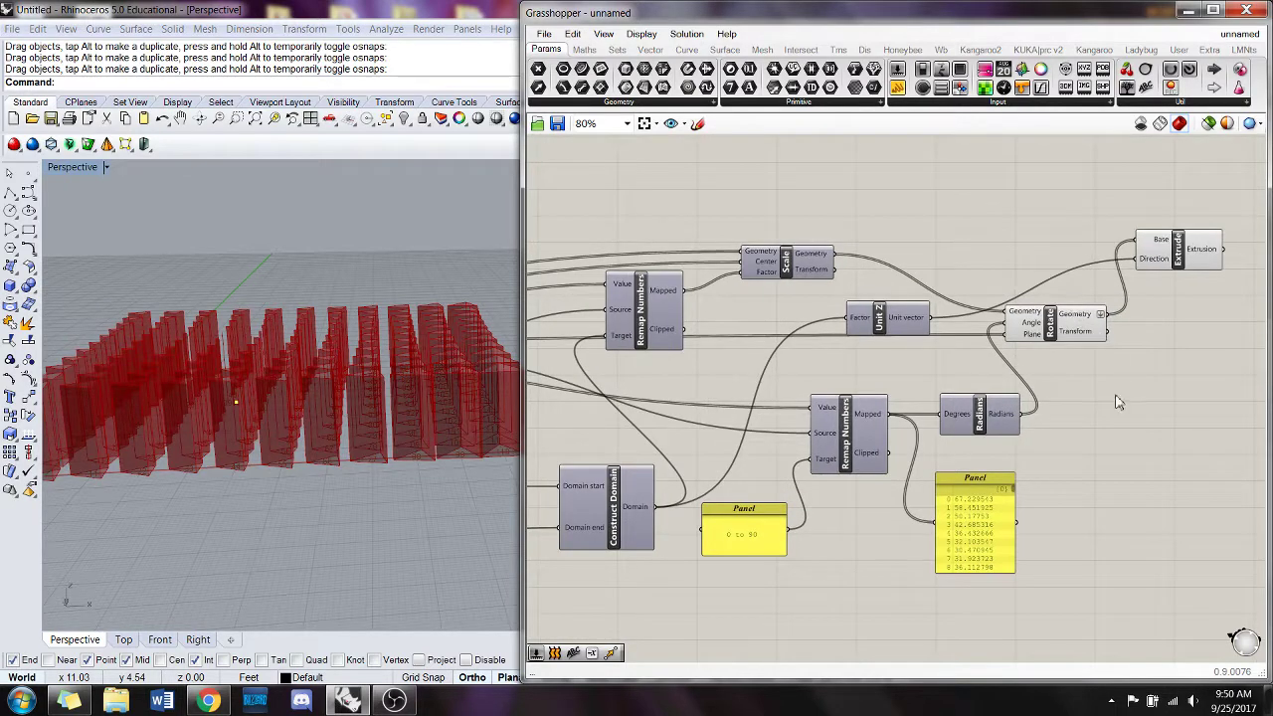
pyautogui.rightClick(1084, 313)
pyautogui.click(1126, 395)
# - Delete the Extrude component and undo the accidental deletion of the attractor point in Rhino
pyautogui.click(1181, 248)
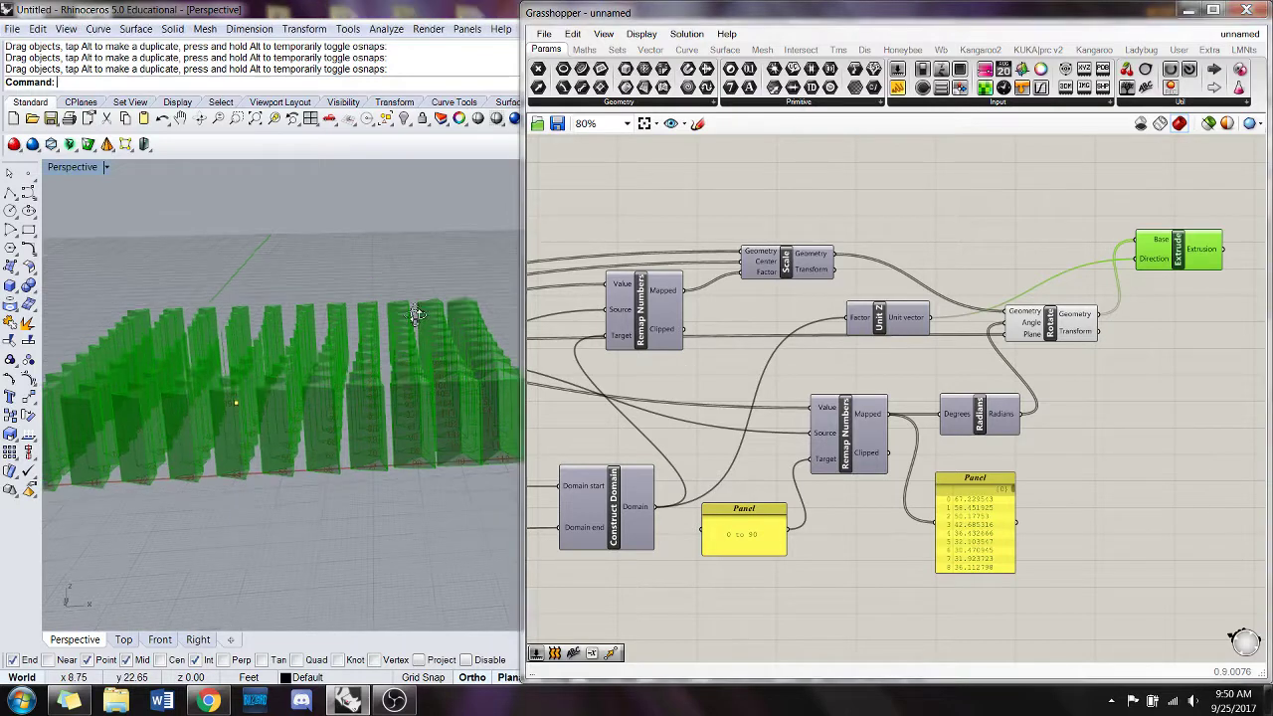
pyautogui.press('Delete')
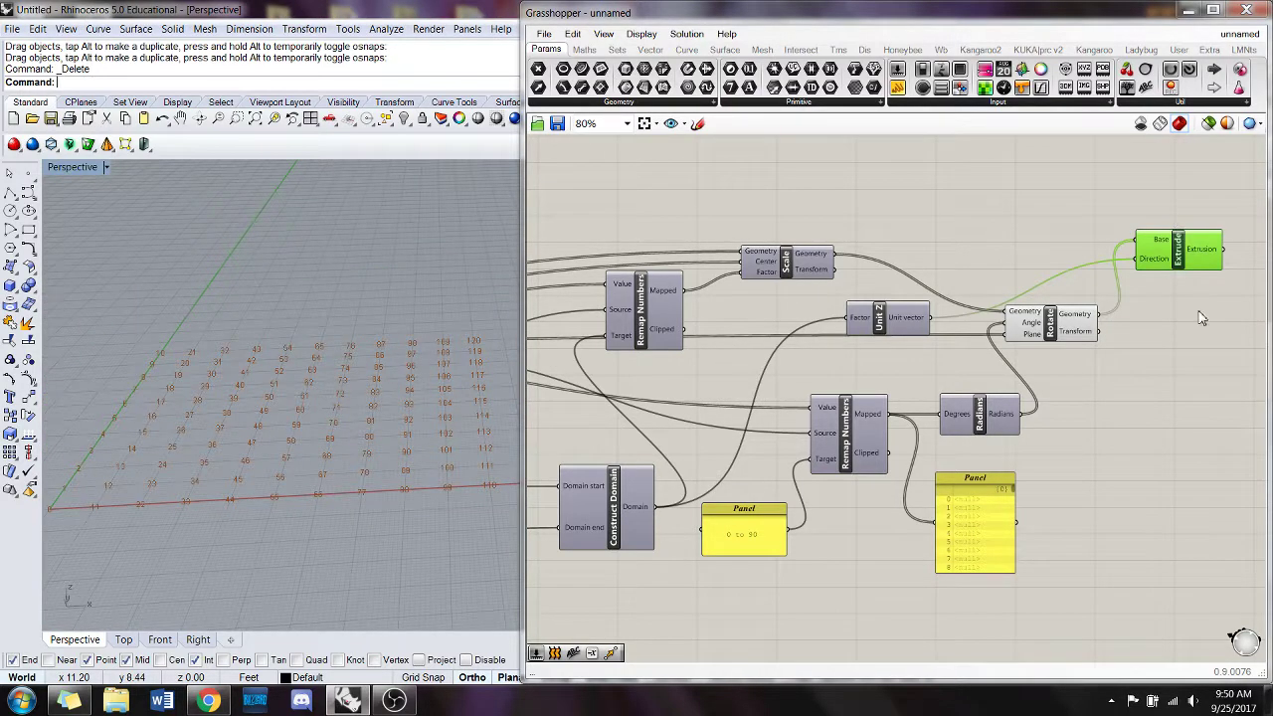
pyautogui.click(1202, 318)
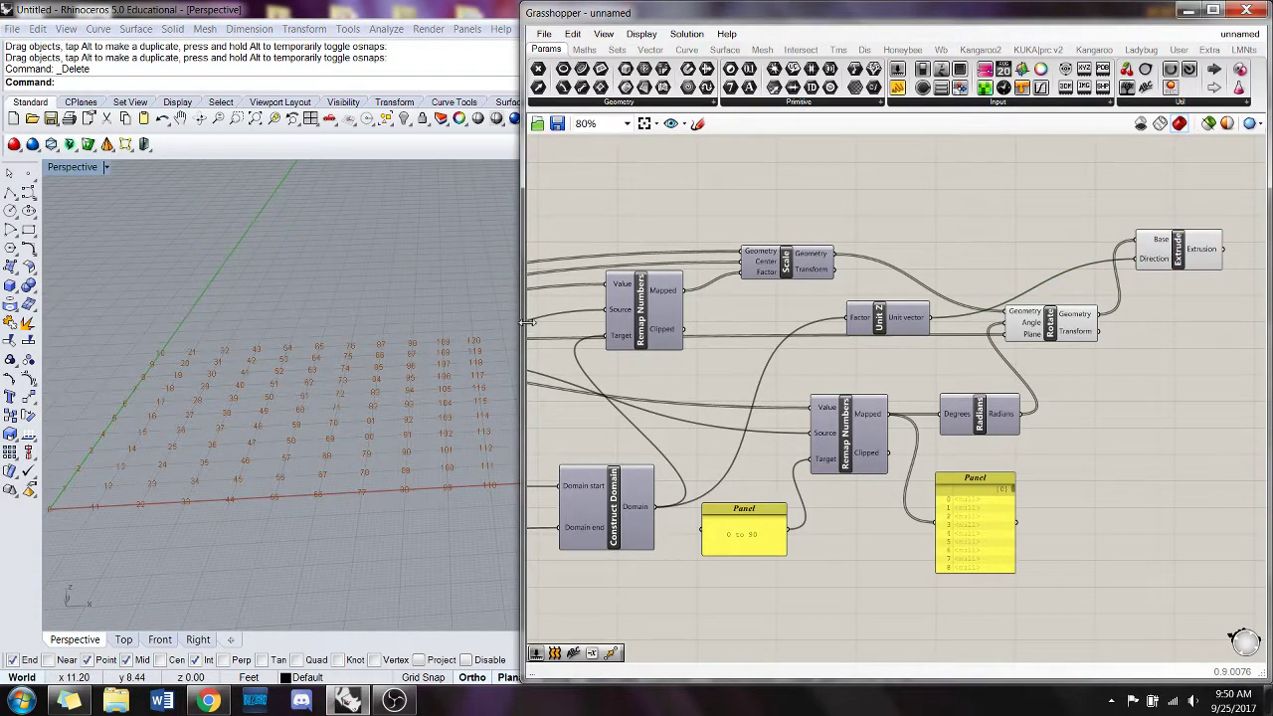
pyautogui.click(1166, 248)
pyautogui.press('Delete')
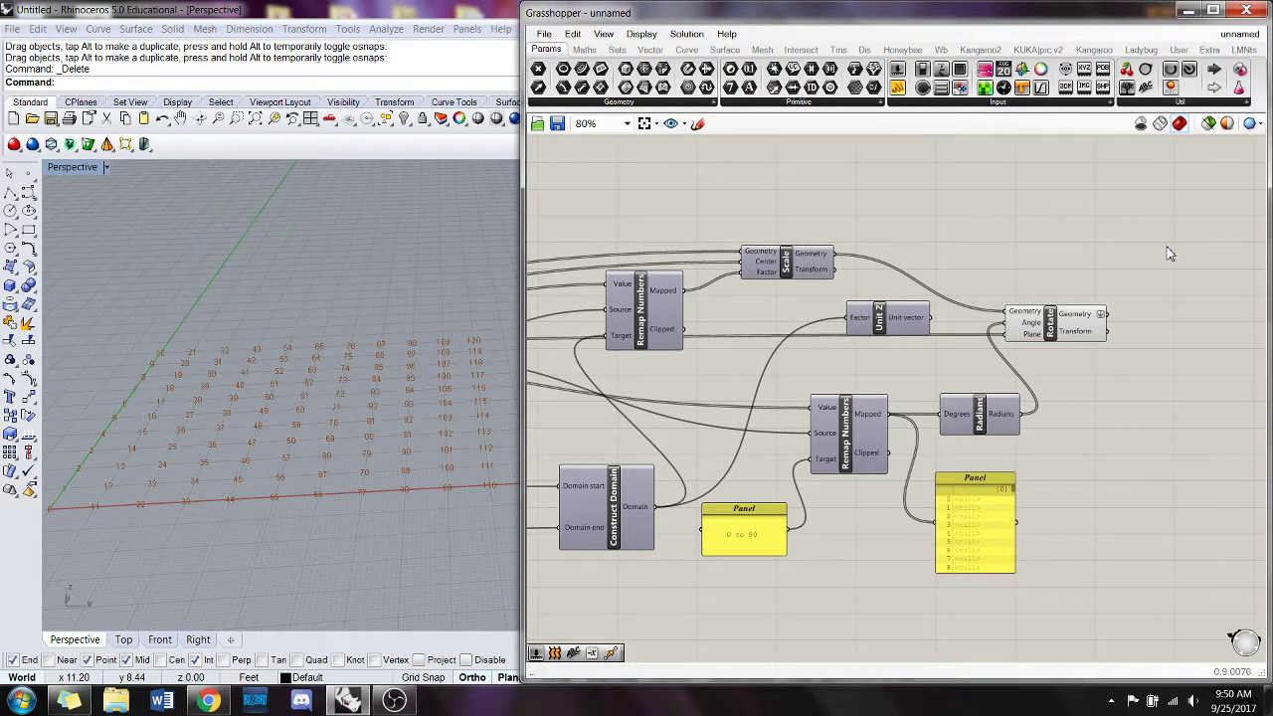
pyautogui.click(317, 297)
pyautogui.hotkey('ctrl', 'z')
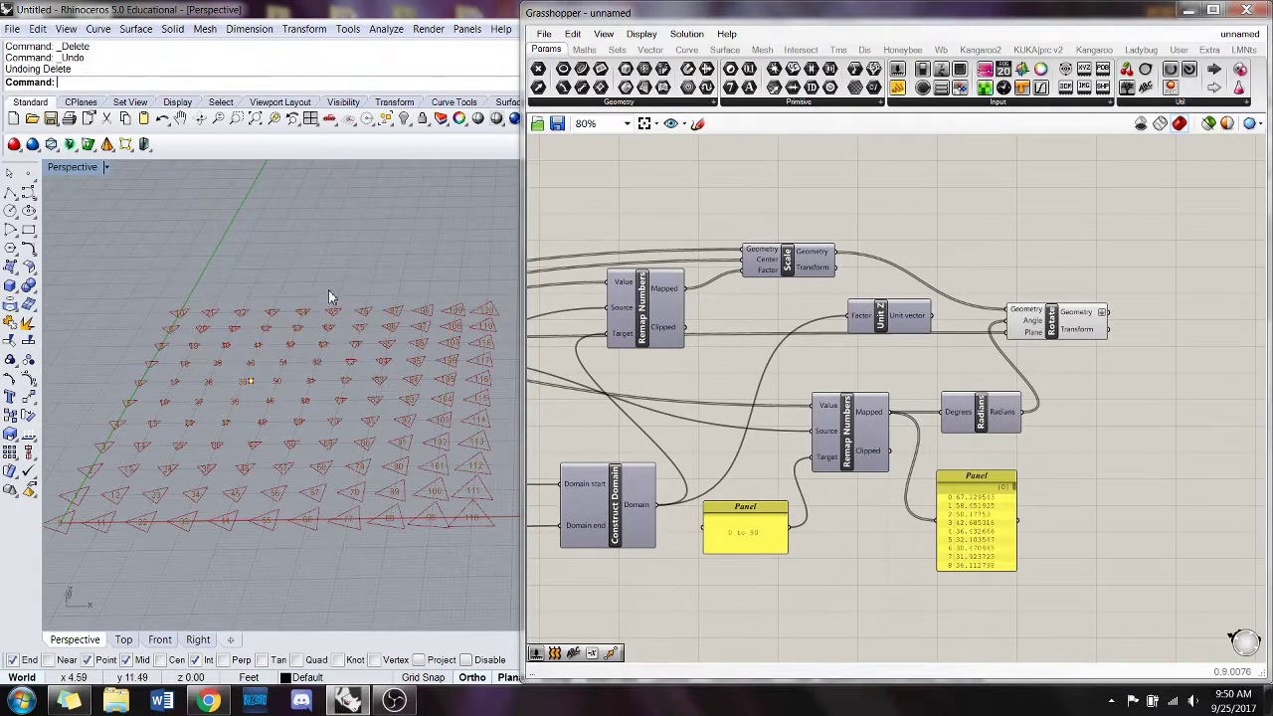
# - Set the maximum of the Square grid's Extent X slider to 50
pyautogui.scroll(-4, 1038, 270)
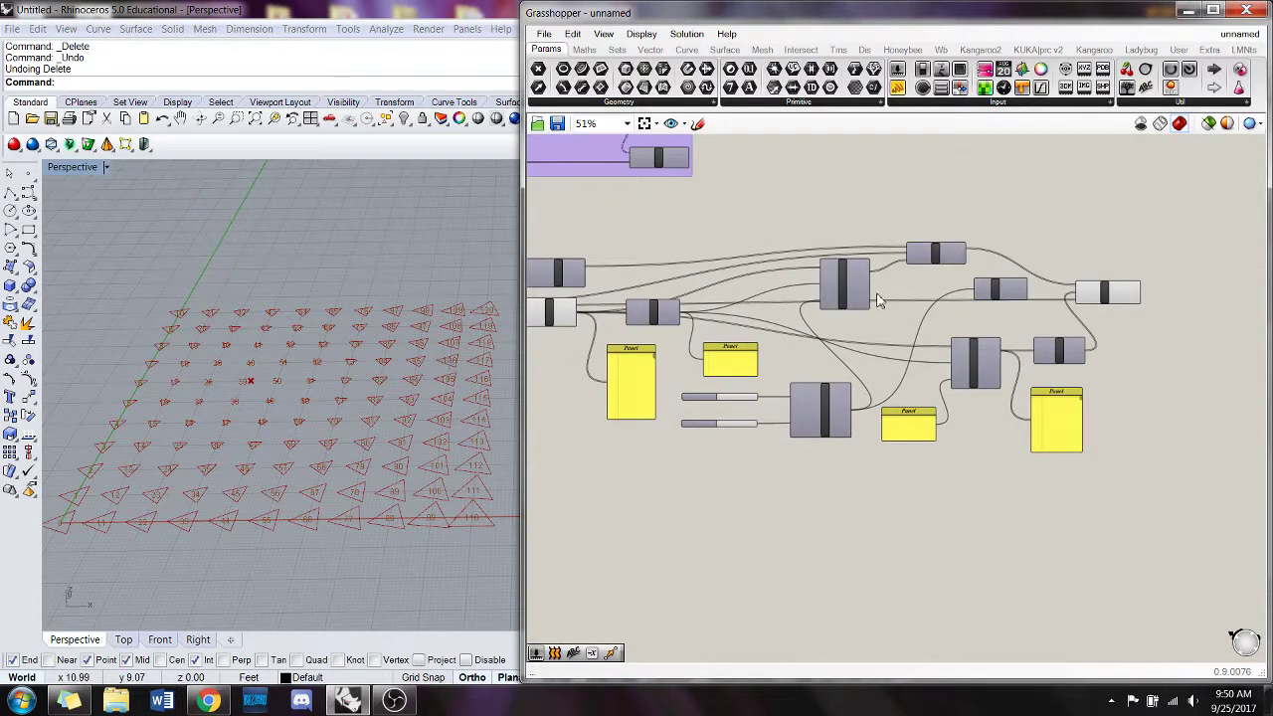
pyautogui.moveTo(852, 333); pyautogui.dragTo(908, 312, button='right')
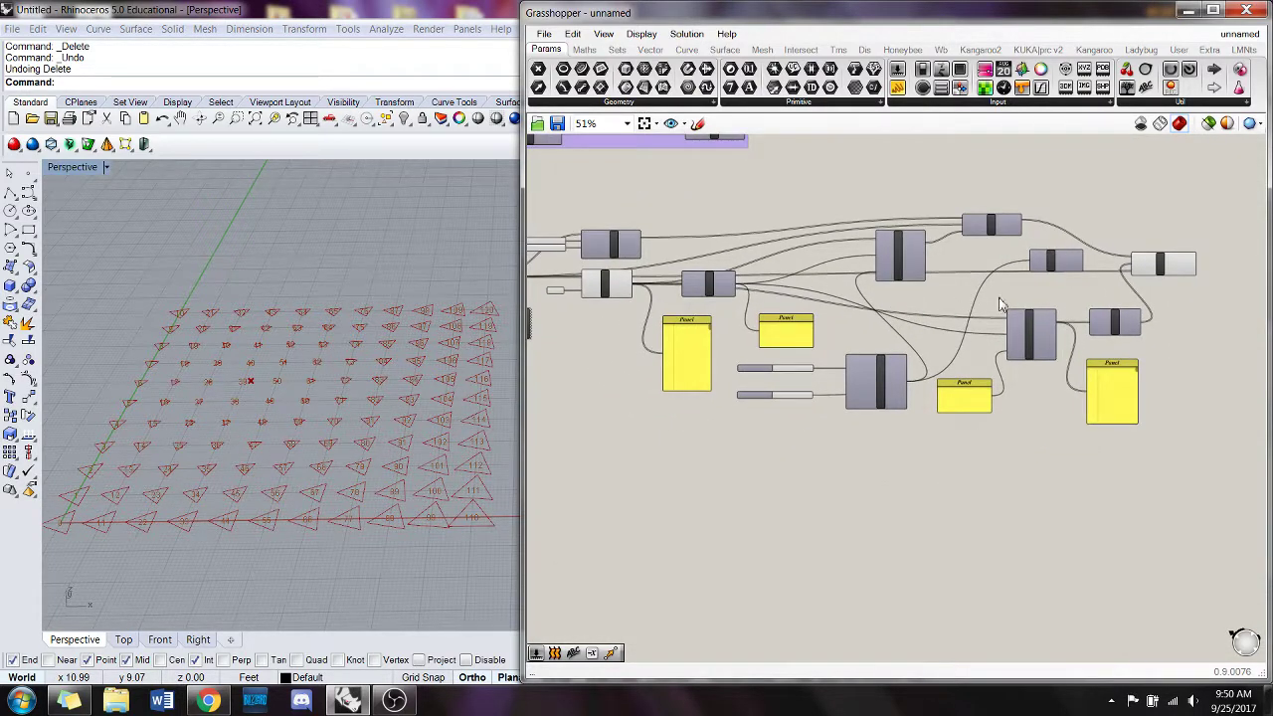
pyautogui.moveTo(619, 293); pyautogui.dragTo(766, 301, button='right')
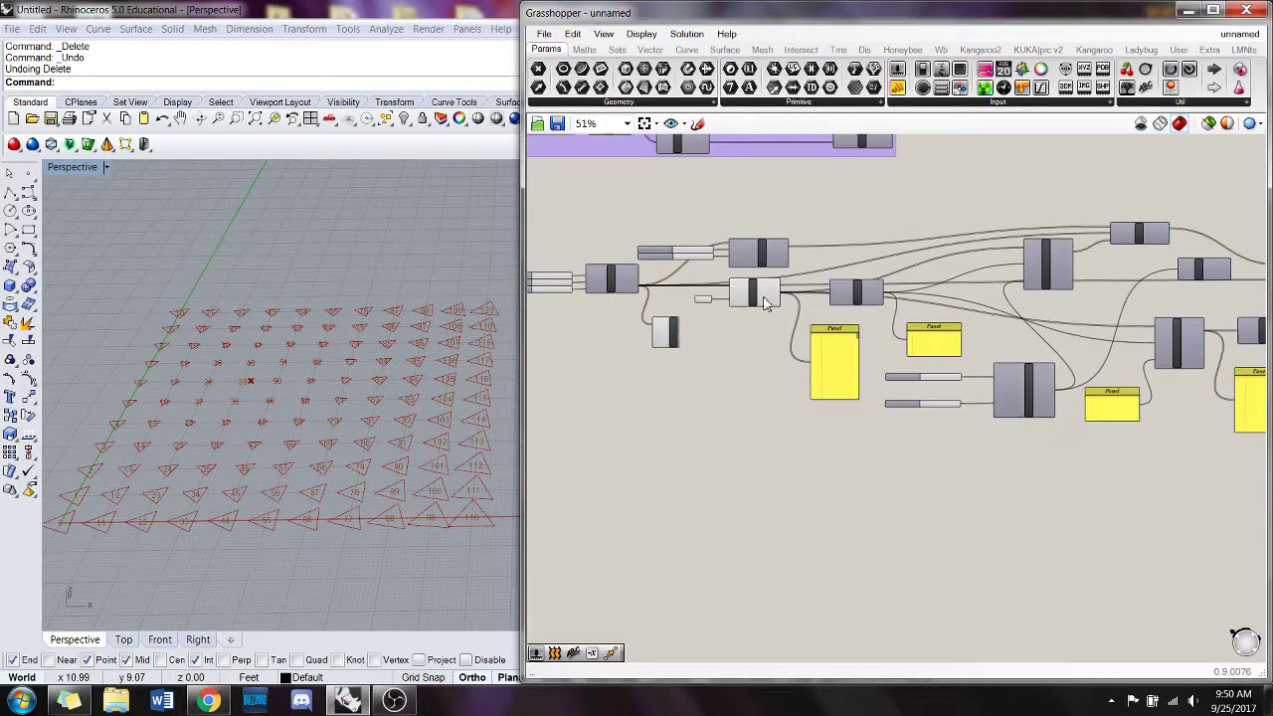
pyautogui.scroll(3, 621, 325)
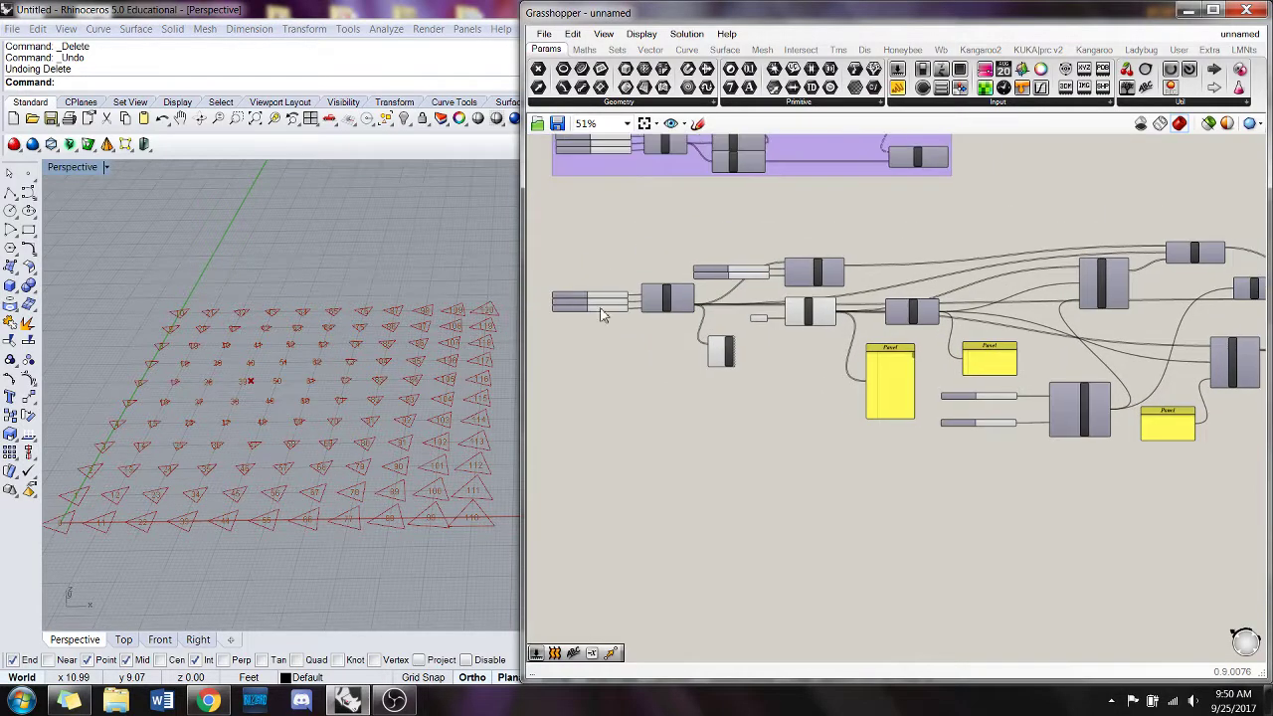
pyautogui.scroll(1, 621, 337)
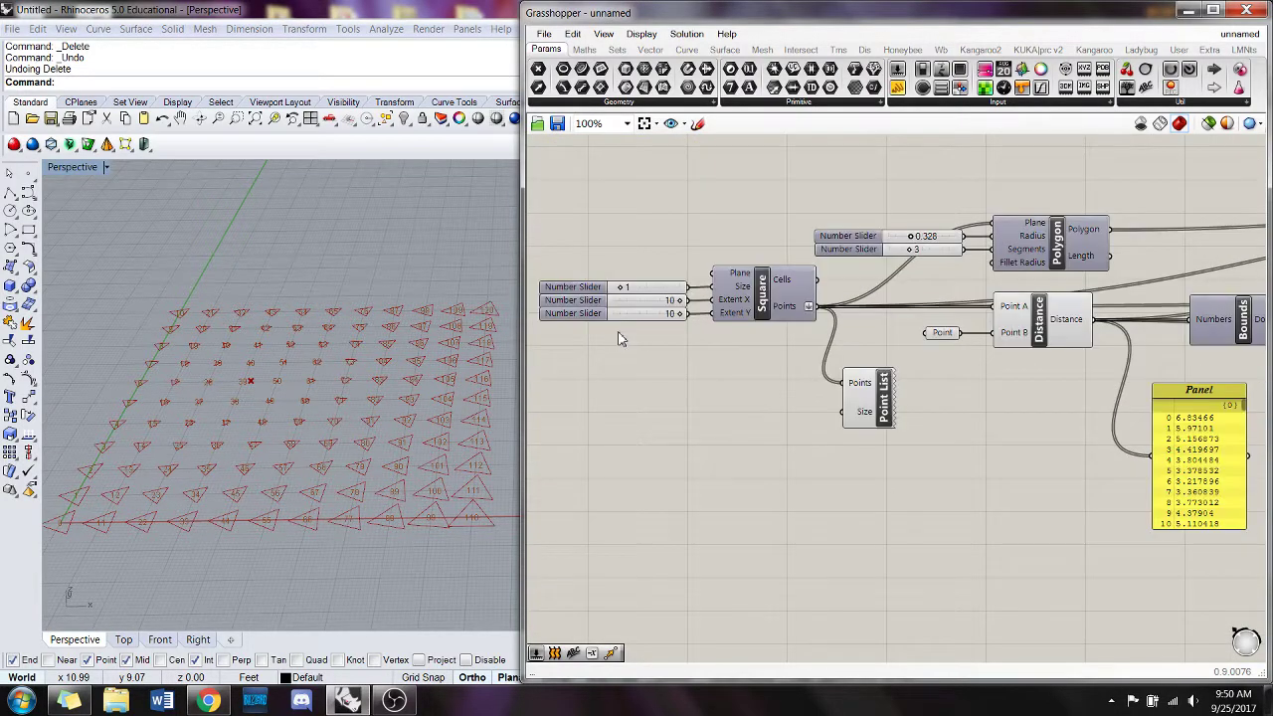
pyautogui.doubleClick(577, 310)
pyautogui.doubleClick(663, 346)
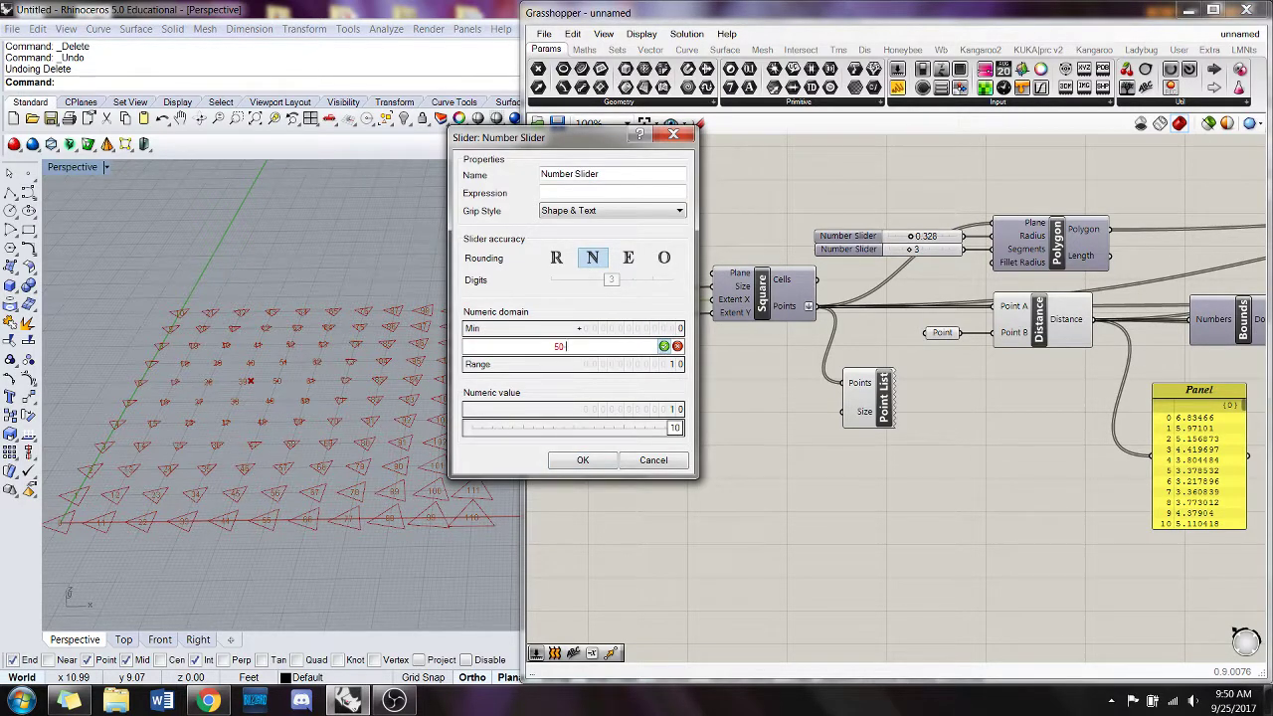
pyautogui.write('50')
pyautogui.press('Return')
pyautogui.click(605, 462)
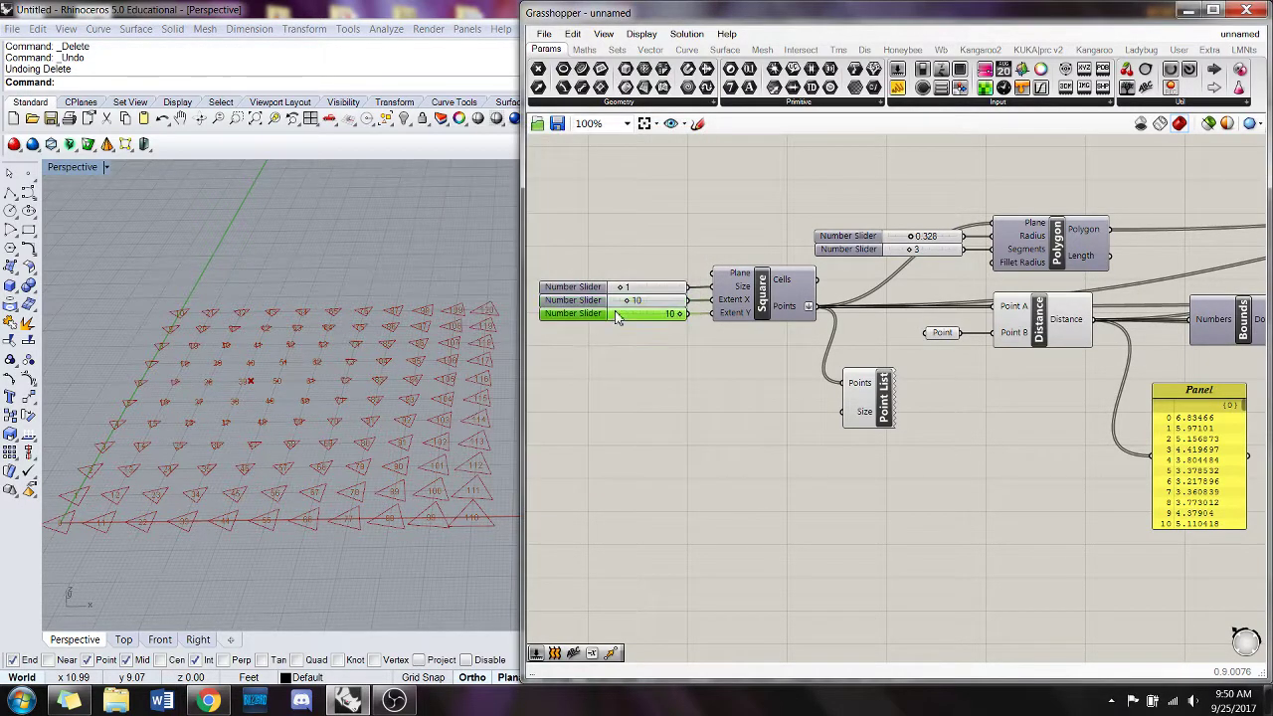
# - Set the maximum of the Square grid's Extent Y slider to 50
pyautogui.doubleClick(617, 315)
pyautogui.write('50')
pyautogui.press('Return')
pyautogui.doubleClick(574, 314)
pyautogui.doubleClick(627, 362)
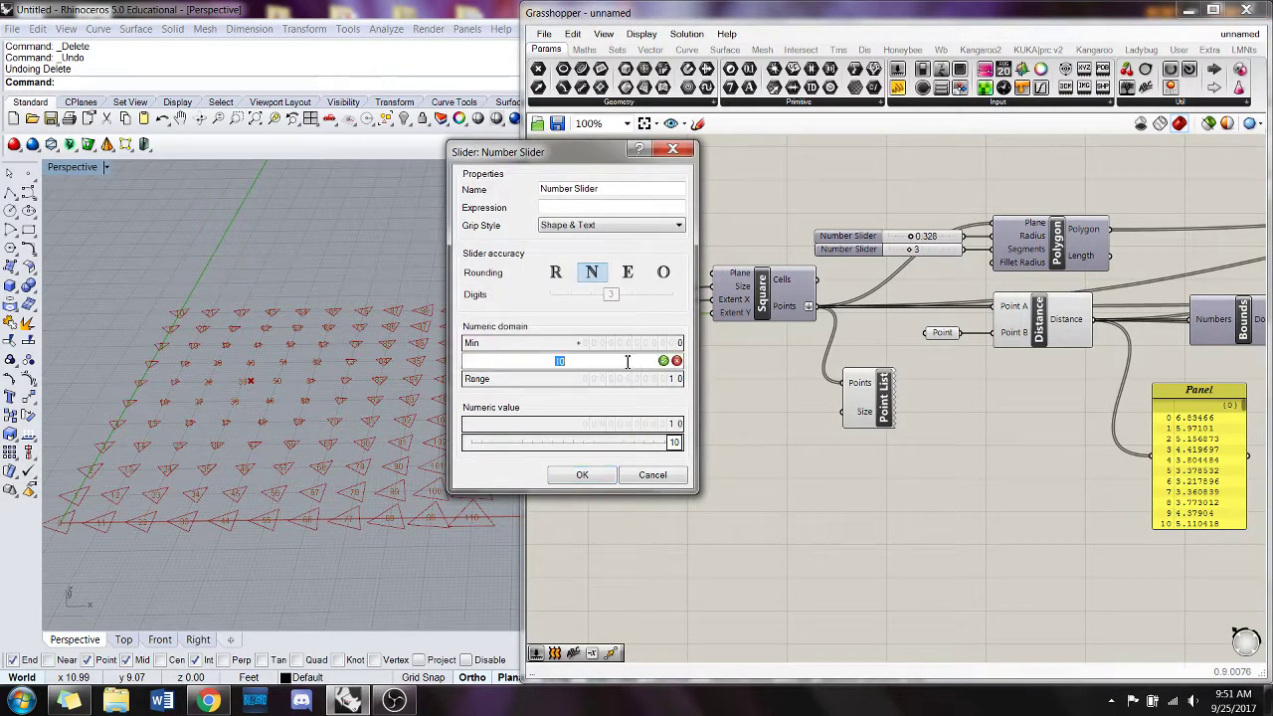
pyautogui.write('50')
pyautogui.press('Return')
pyautogui.click(582, 475)
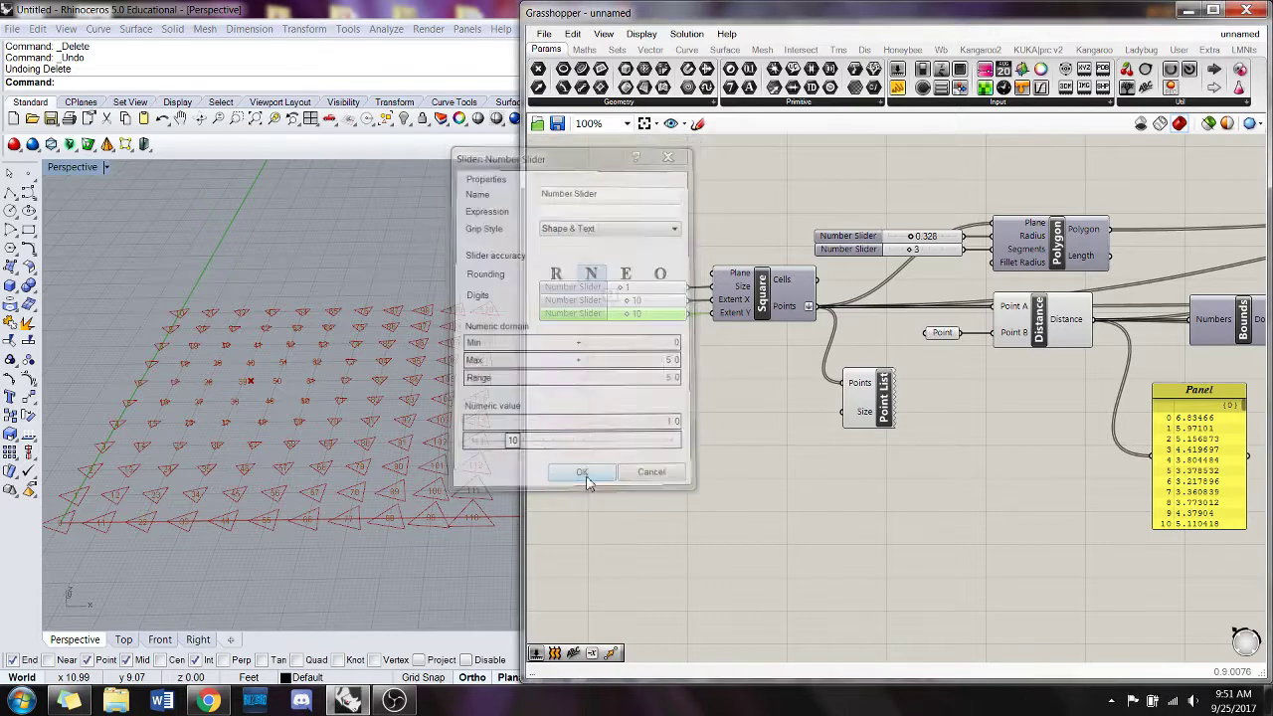
# - Set the Square grid's Extent Y slider to 20, feed it into Extent X too, and delete the separate Extent X slider
pyautogui.moveTo(627, 316)
pyautogui.mouseDown()
pyautogui.moveTo(660, 313)
pyautogui.moveTo(639, 313)
pyautogui.mouseUp()
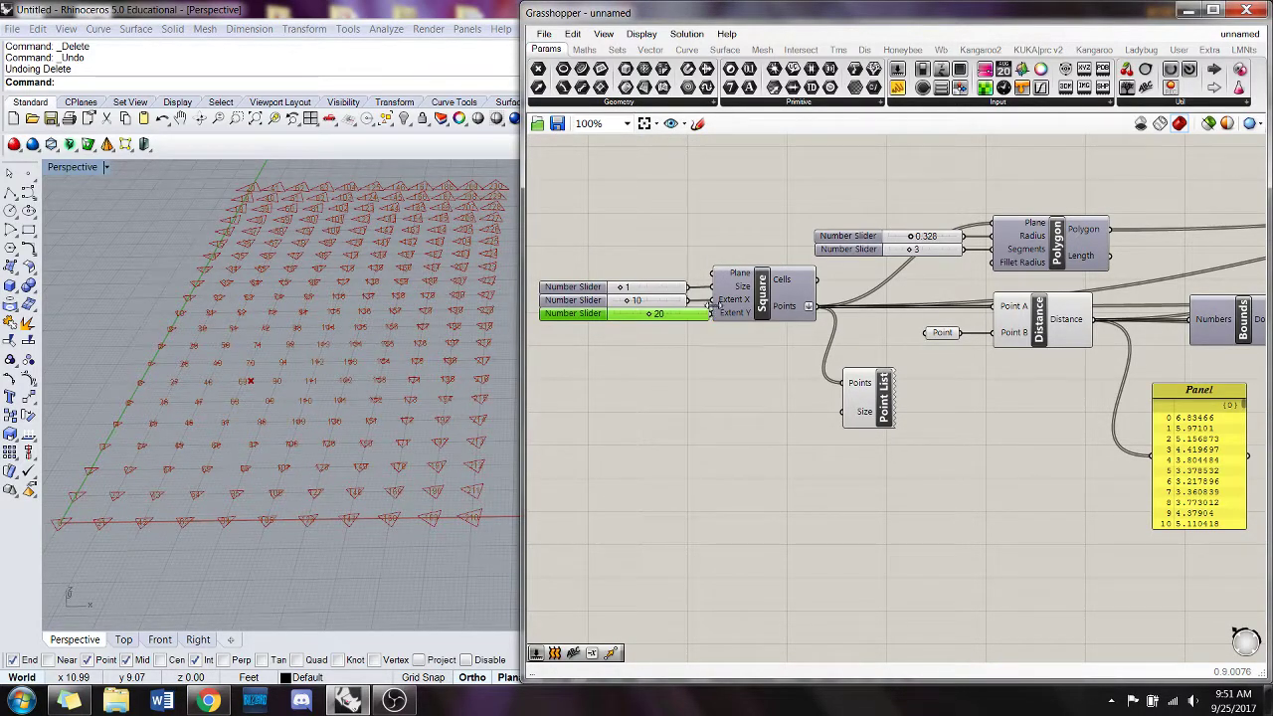
pyautogui.click(665, 301)
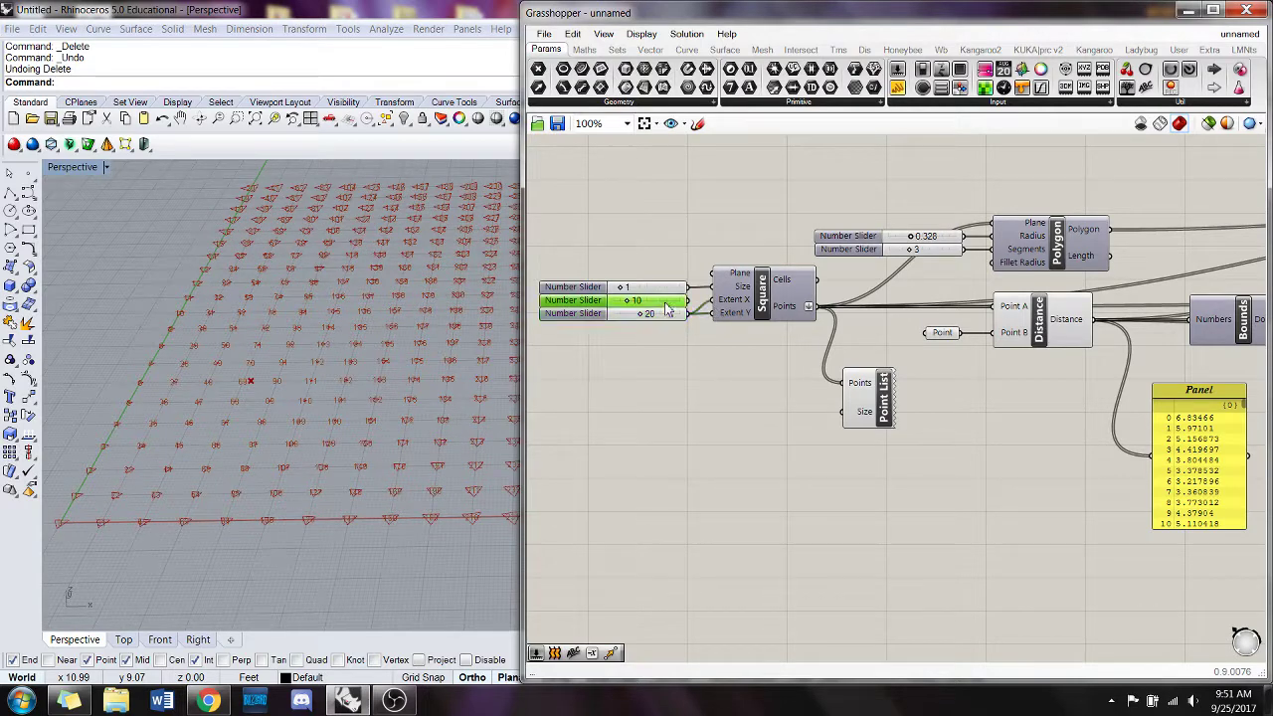
pyautogui.press('Delete')
pyautogui.moveTo(594, 313); pyautogui.dragTo(635, 267)
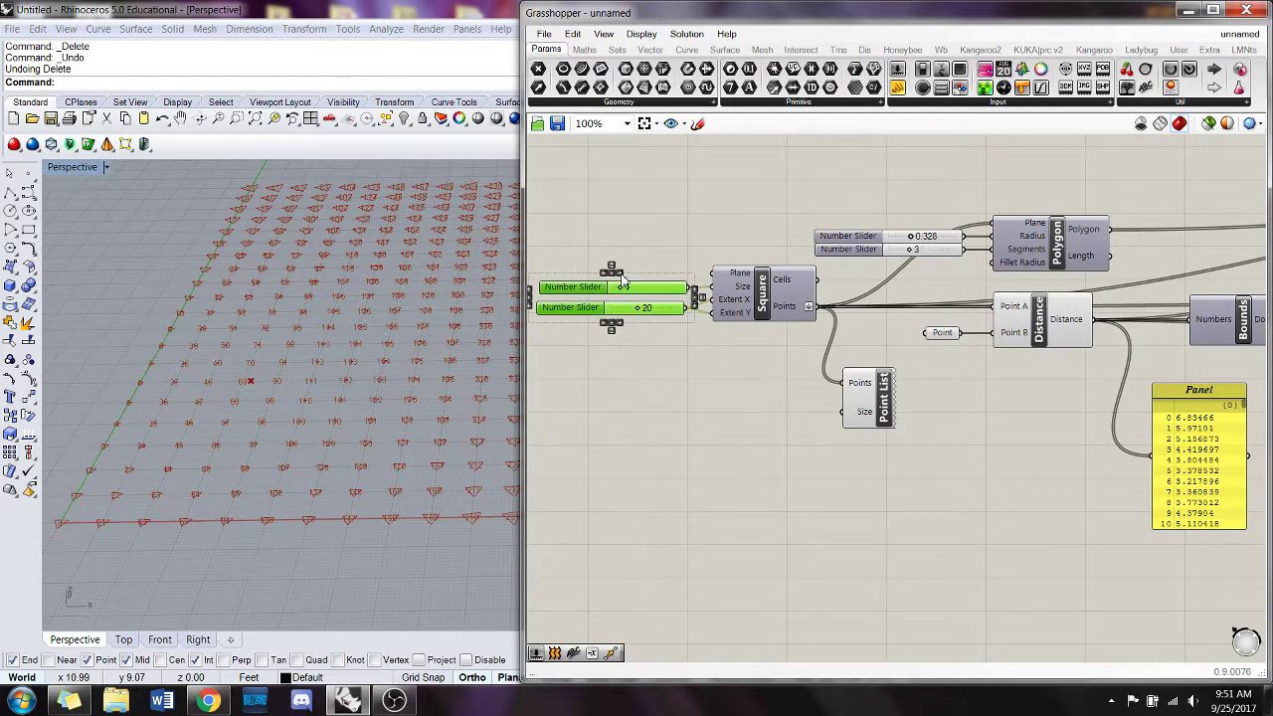
# - Move the attractor point in Rhino across the enlarged grid to near its far corner, opposite the origin
pyautogui.scroll(-5, 415, 330)
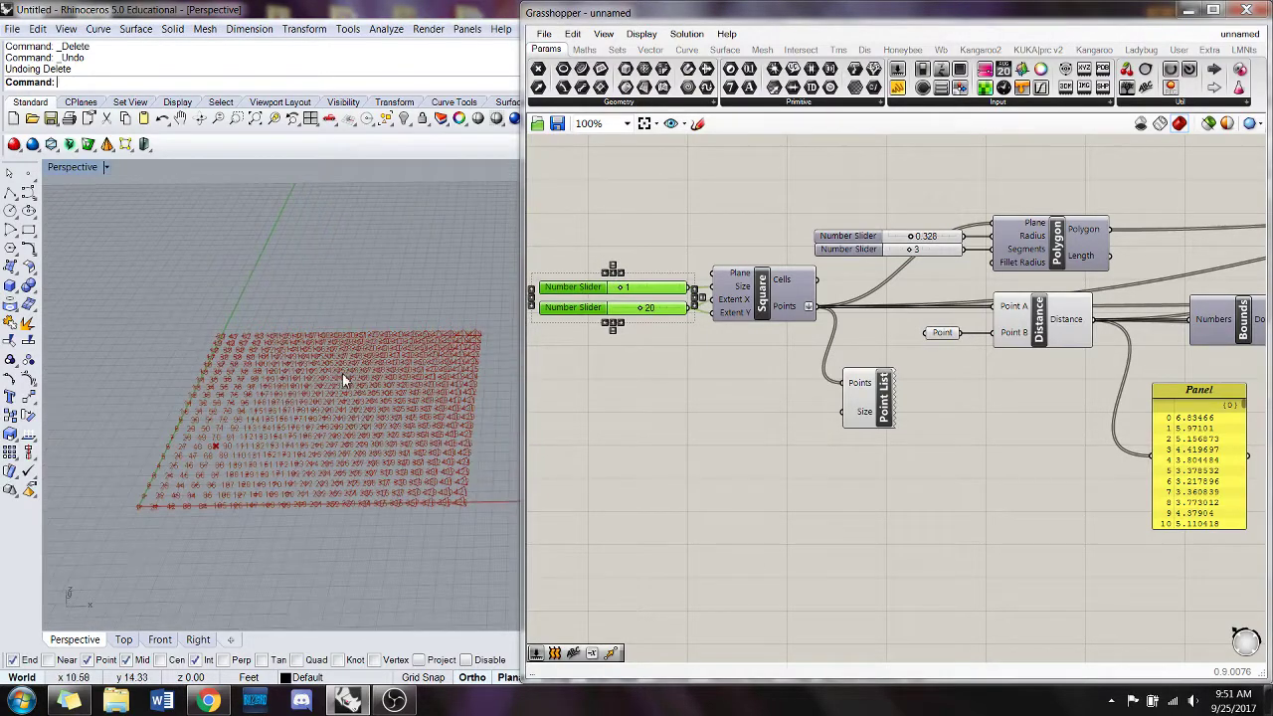
pyautogui.scroll(3, 327, 442)
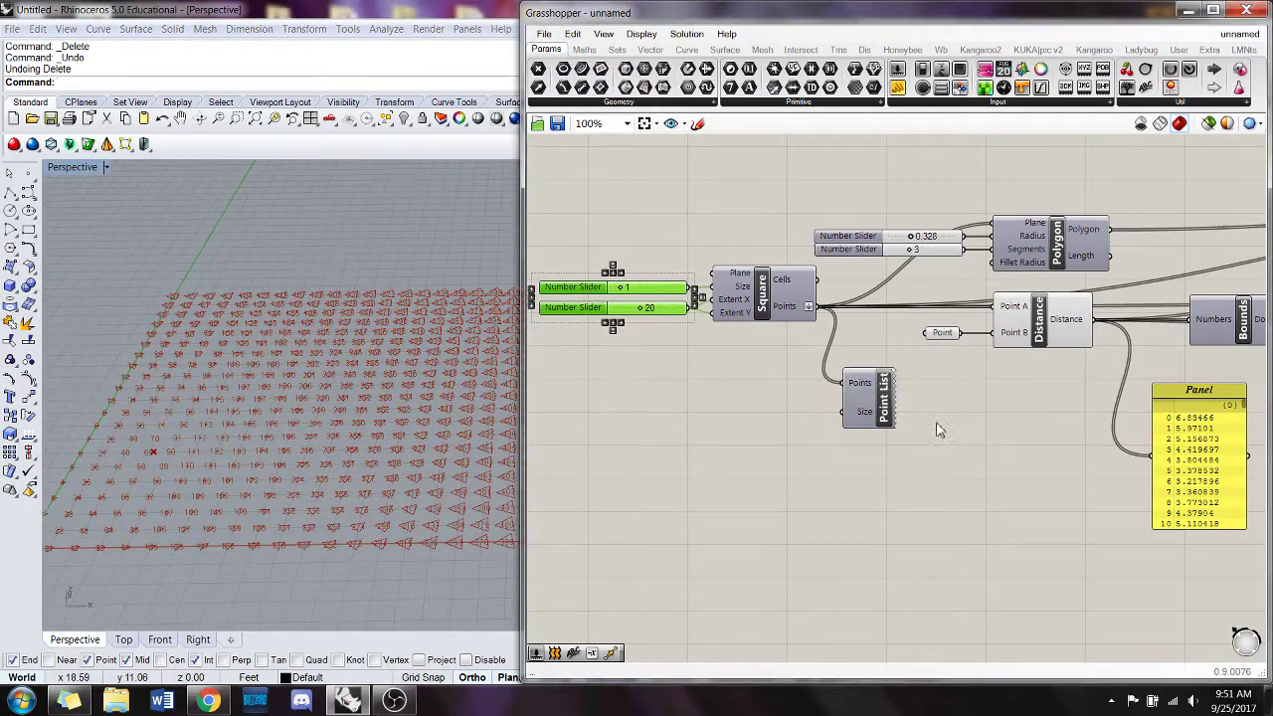
pyautogui.moveTo(376, 352)
pyautogui.mouseDown(button='right')
pyautogui.moveTo(410, 345)
pyautogui.moveTo(389, 347)
pyautogui.moveTo(378, 327)
pyautogui.mouseUp(button='right')
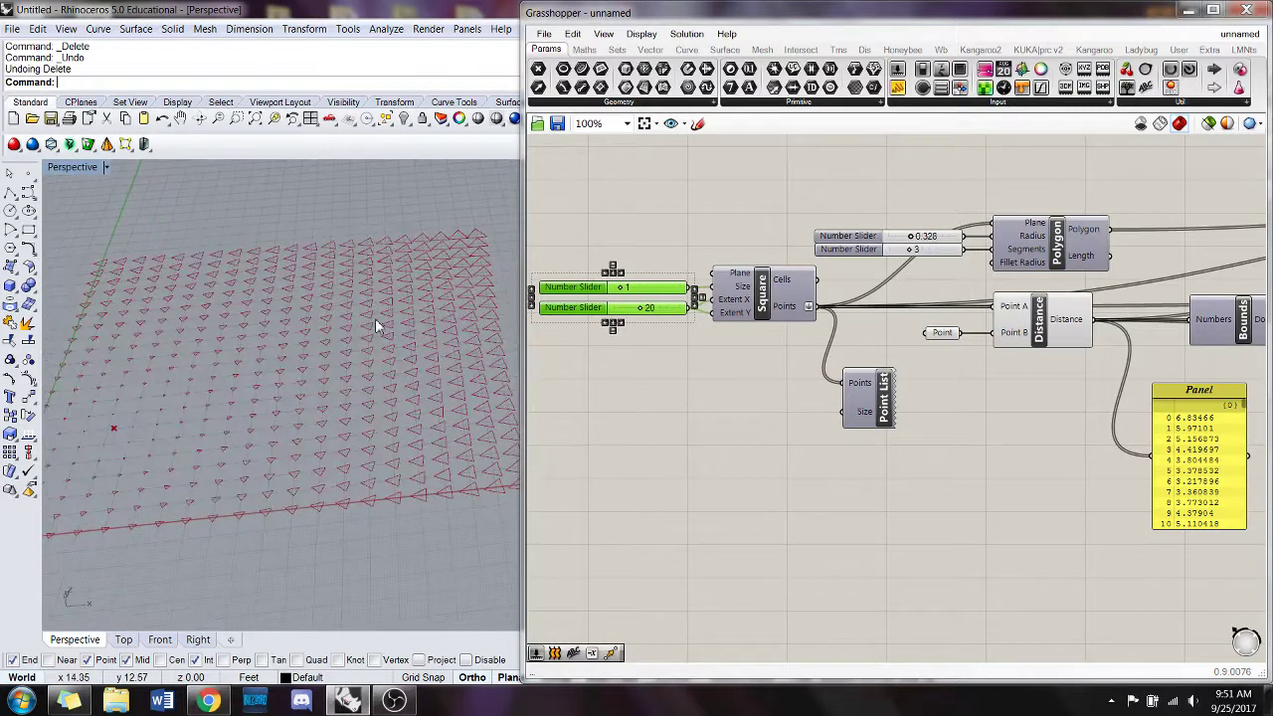
pyautogui.write('Point')
pyautogui.press('Return')
pyautogui.press('Escape')
pyautogui.moveTo(114, 428); pyautogui.dragTo(410, 278)
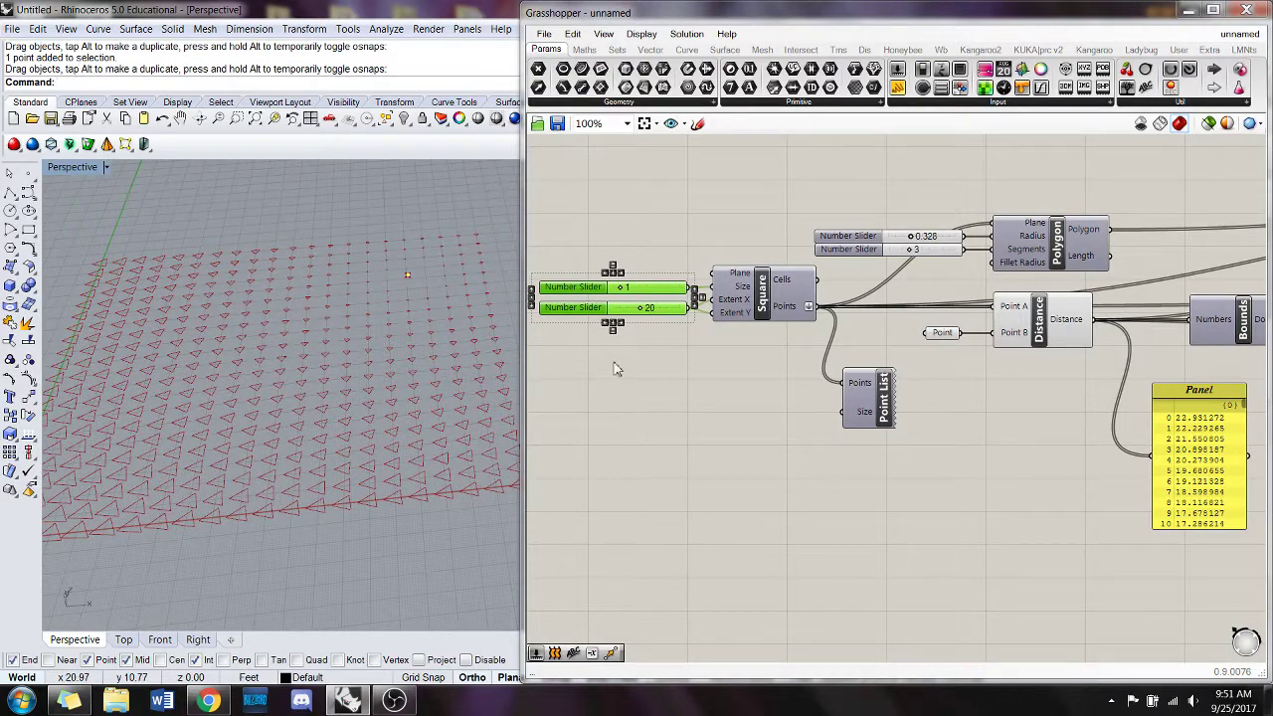
# - Hide the preview of the Rotate component and show the preview of the original Polygon component
pyautogui.scroll(-5, 657, 388)
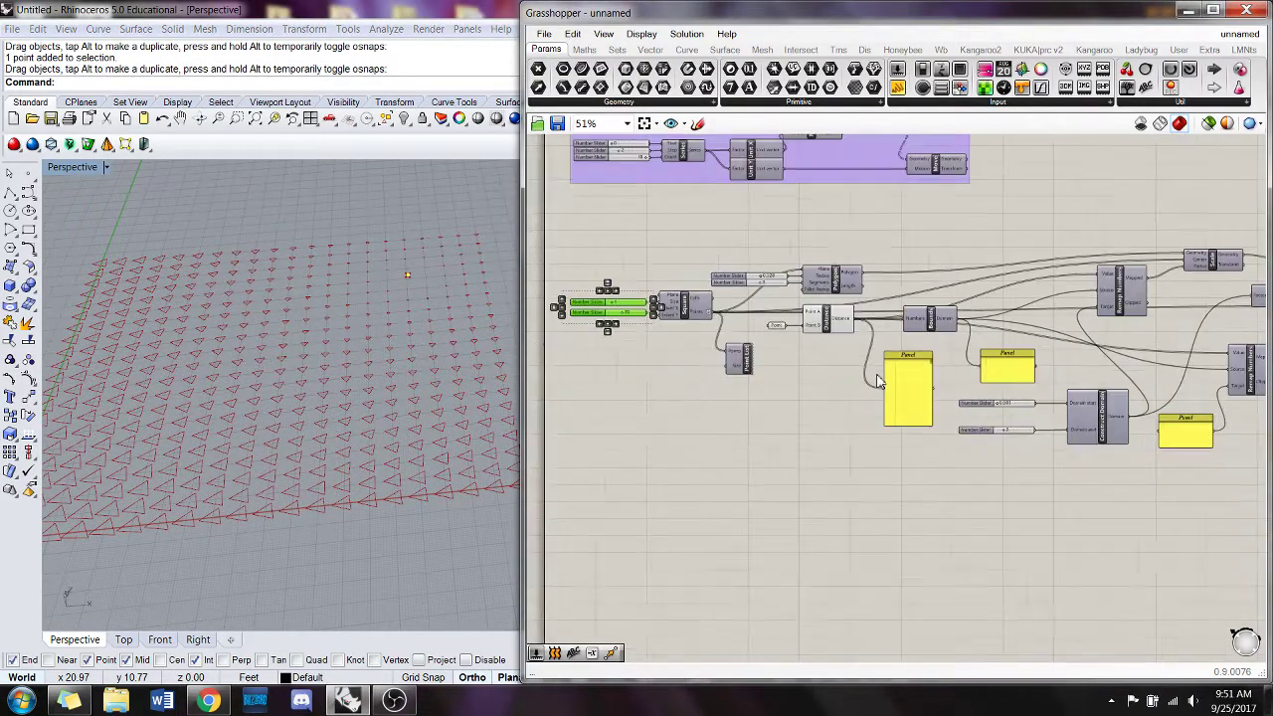
pyautogui.moveTo(877, 381); pyautogui.dragTo(847, 393, button='right')
pyautogui.rightClick(1234, 296)
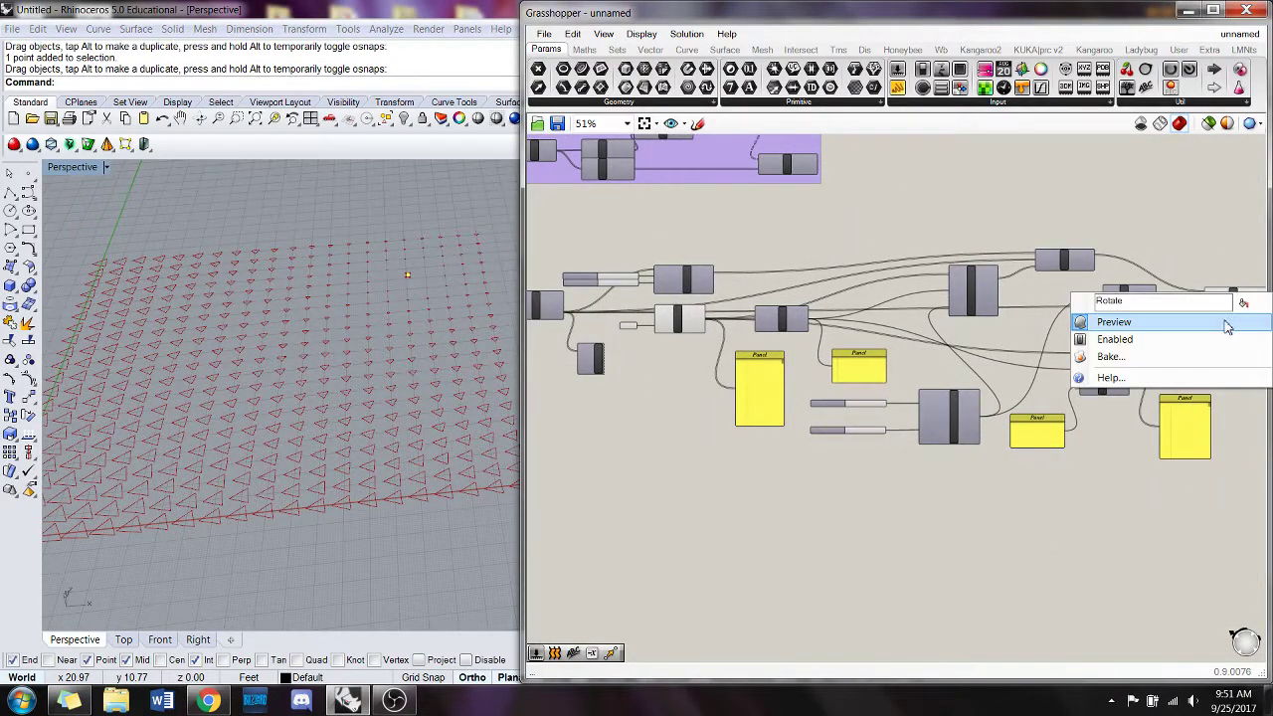
pyautogui.click(1225, 321)
pyautogui.moveTo(569, 306); pyautogui.dragTo(731, 313, button='right')
pyautogui.scroll(2, 726, 314)
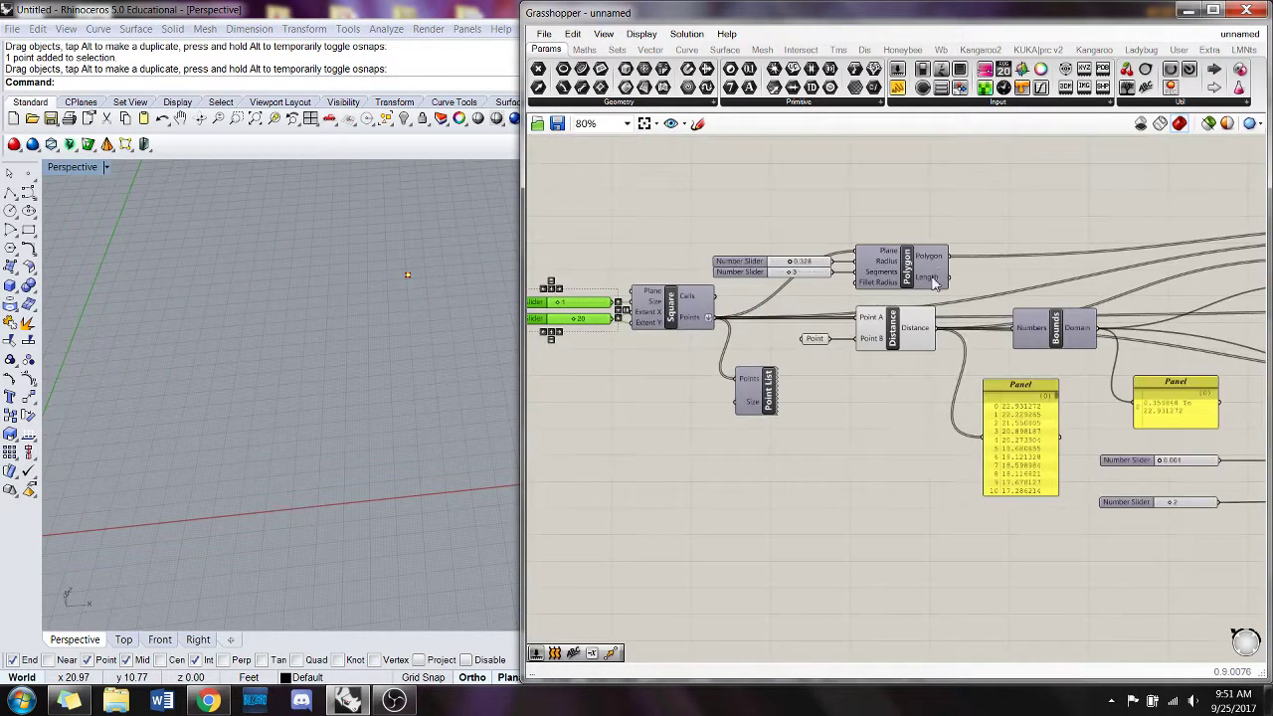
pyautogui.rightClick(907, 268)
pyautogui.click(940, 293)
pyautogui.moveTo(677, 378); pyautogui.dragTo(690, 333, button='right')
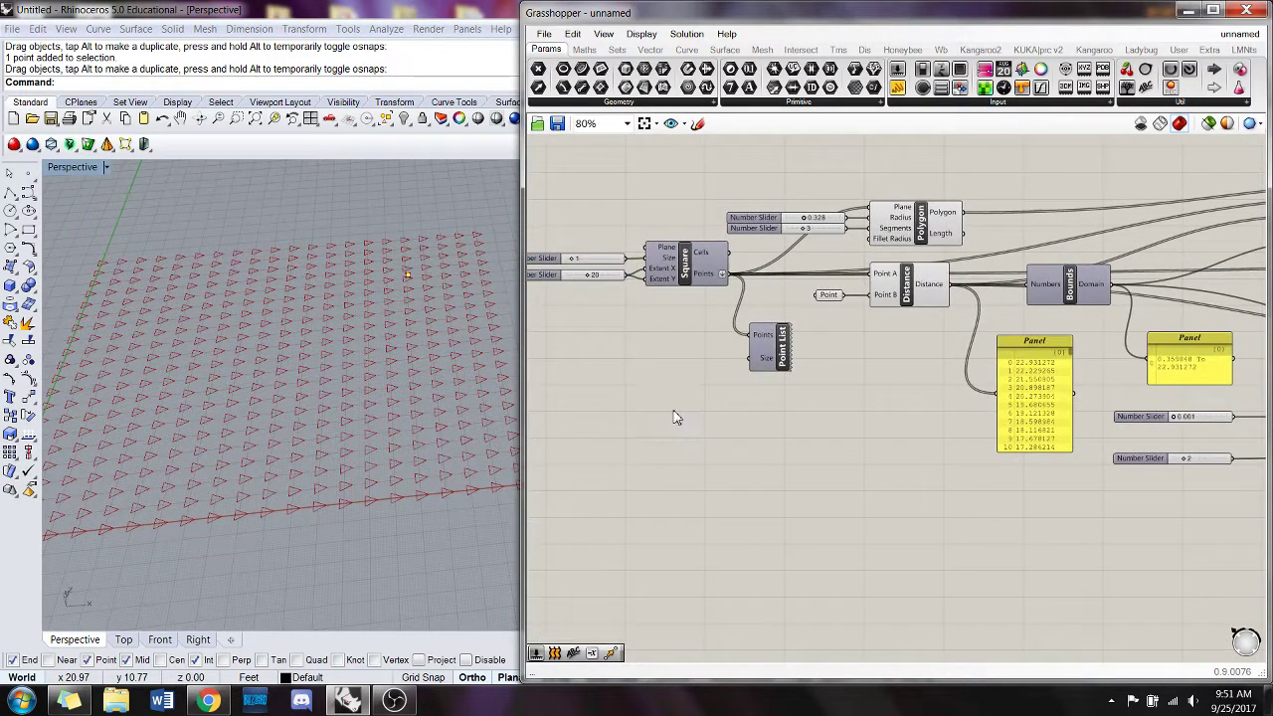
pyautogui.moveTo(772, 440); pyautogui.dragTo(791, 420, button='right')
# - Place two more points in Rhino, one near the grid's Y-axis side and one near its front far side
pyautogui.click(289, 363)
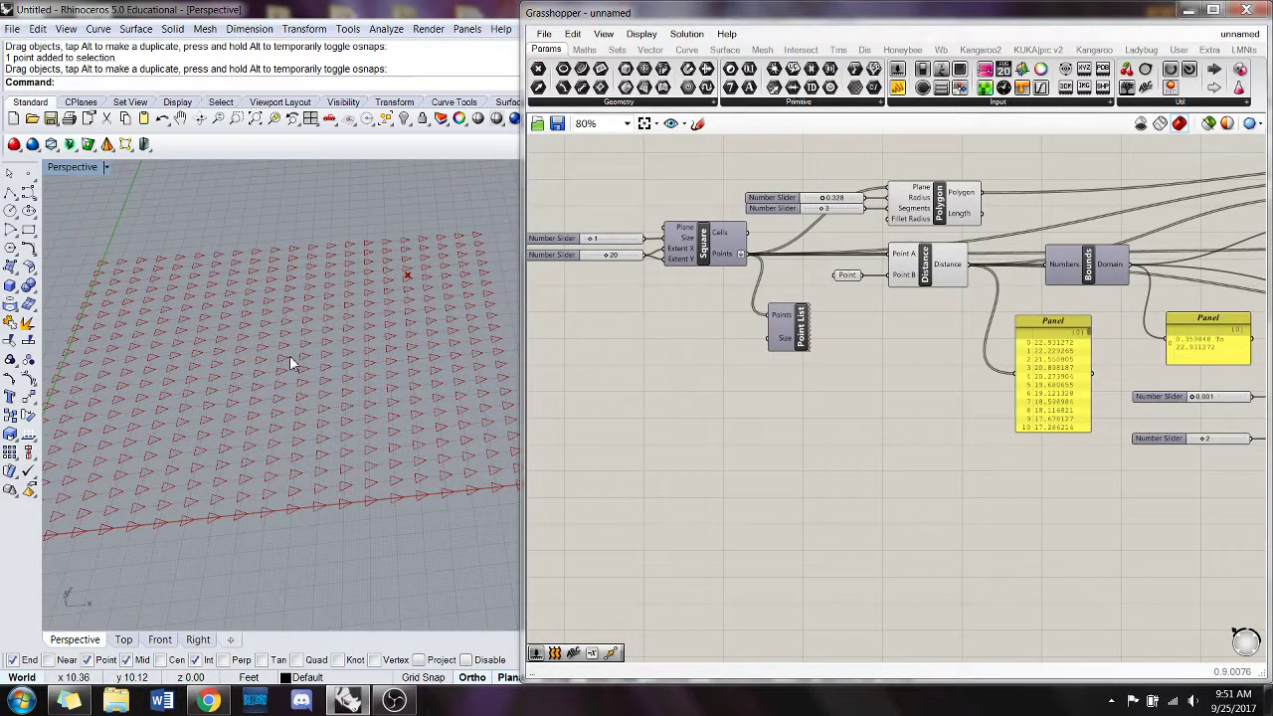
pyautogui.write('Point')
pyautogui.press('Return')
pyautogui.click(156, 360)
pyautogui.press('Return')
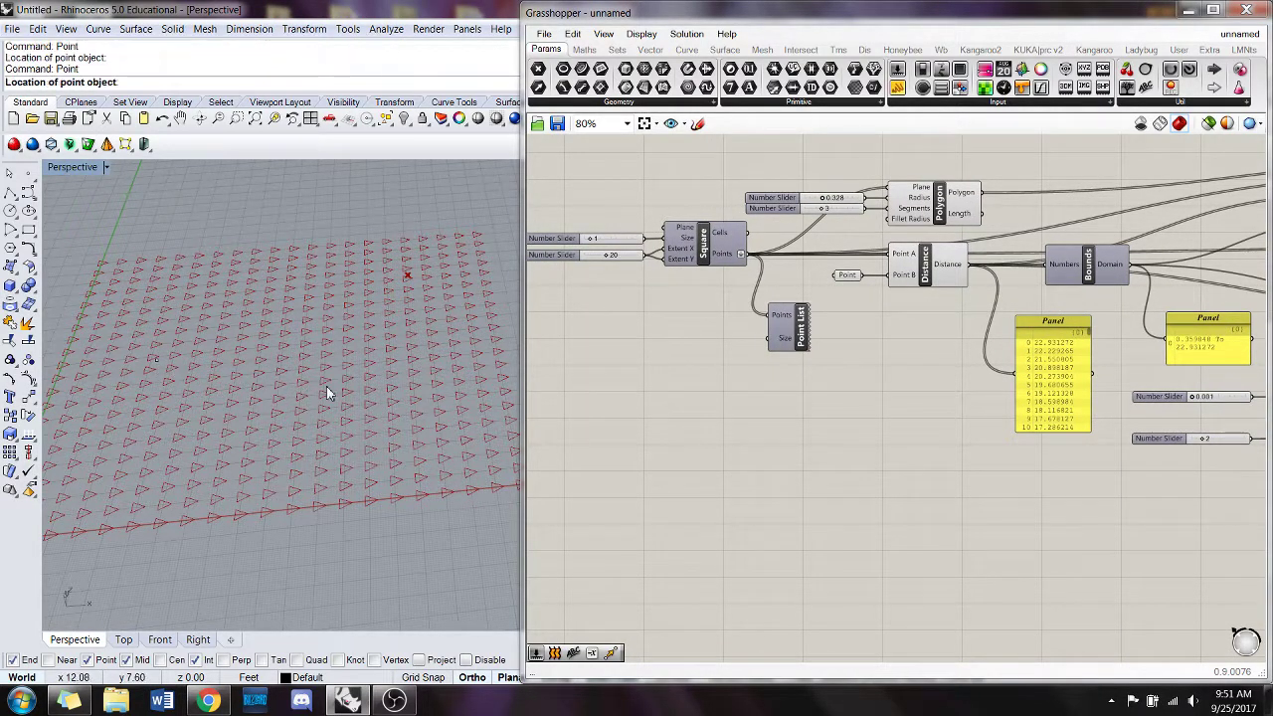
pyautogui.press('Escape')
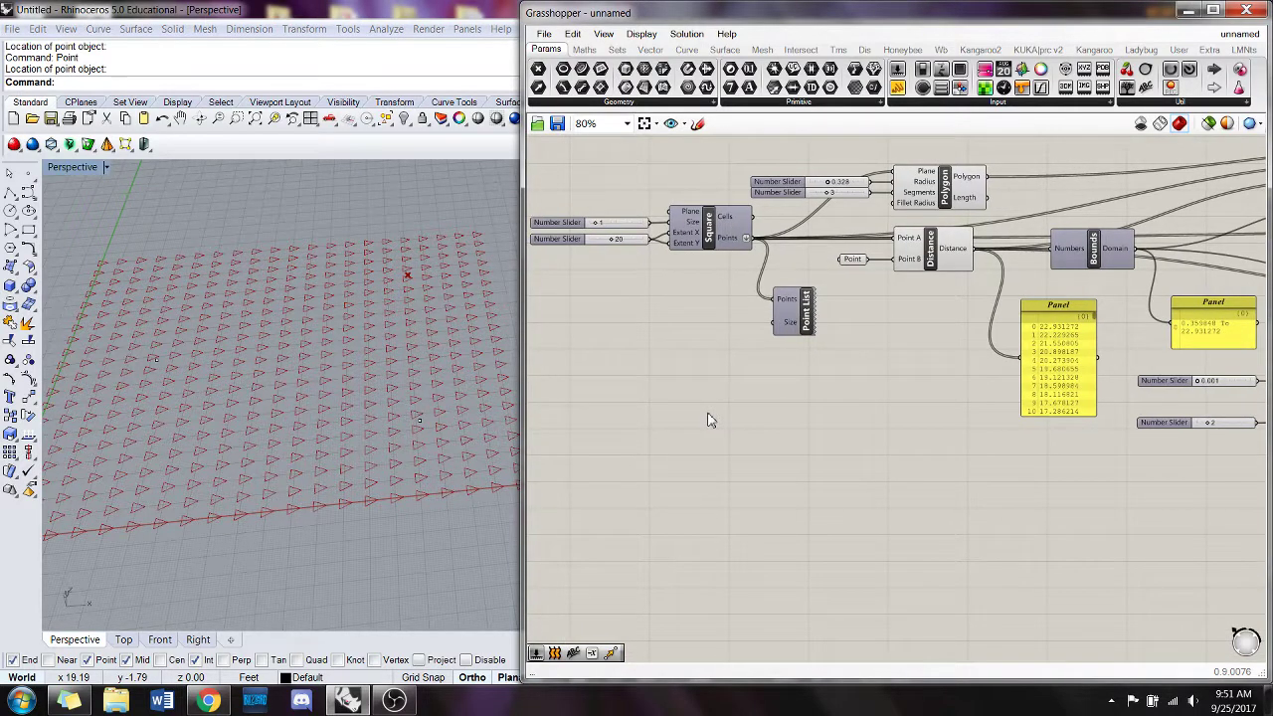
# - Group all components of the single-attractor grid definition on the Grasshopper canvas
pyautogui.scroll(-3, 712, 423)
pyautogui.moveTo(1218, 454); pyautogui.dragTo(540, 278)
pyautogui.hotkey('ctrl', 'g')
pyautogui.click(594, 472)
pyautogui.moveTo(594, 472); pyautogui.dragTo(690, 432, button='right')
pyautogui.scroll(3, 699, 456)
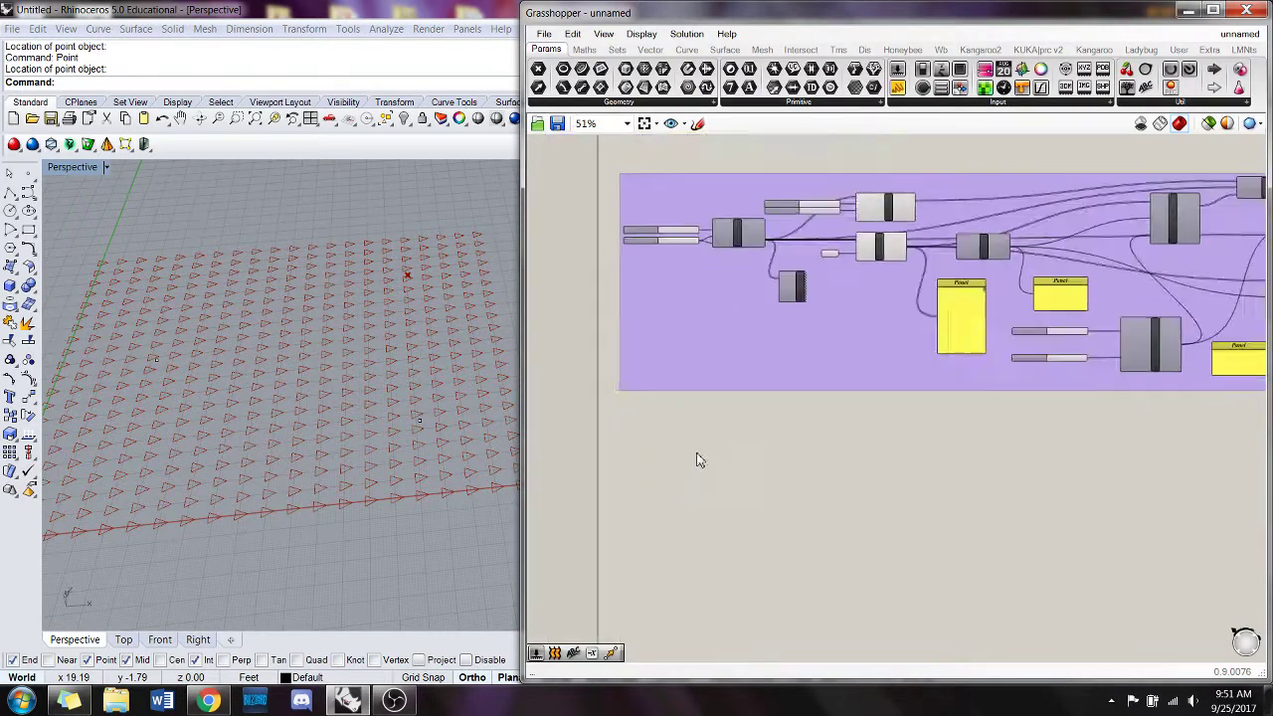
# - Add a Point parameter to the empty canvas below the new group
pyautogui.moveTo(739, 393); pyautogui.dragTo(704, 376, button='right')
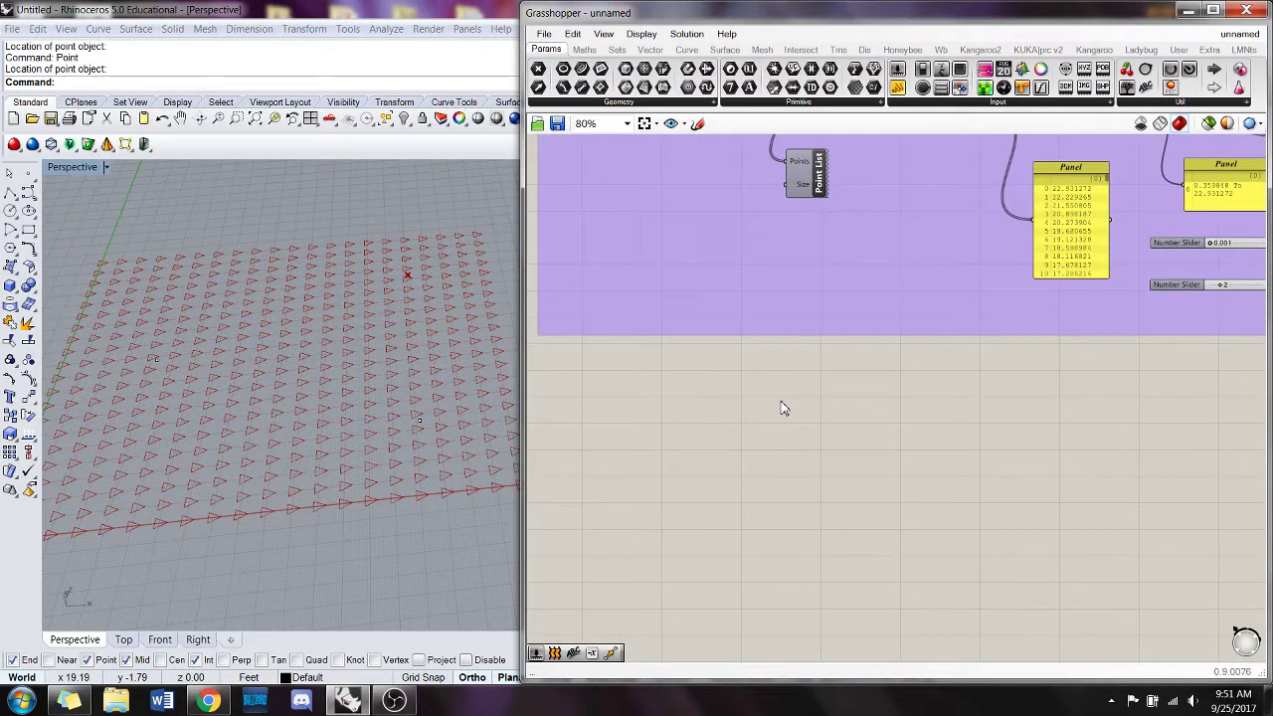
pyautogui.doubleClick(782, 401)
pyautogui.write('Points')
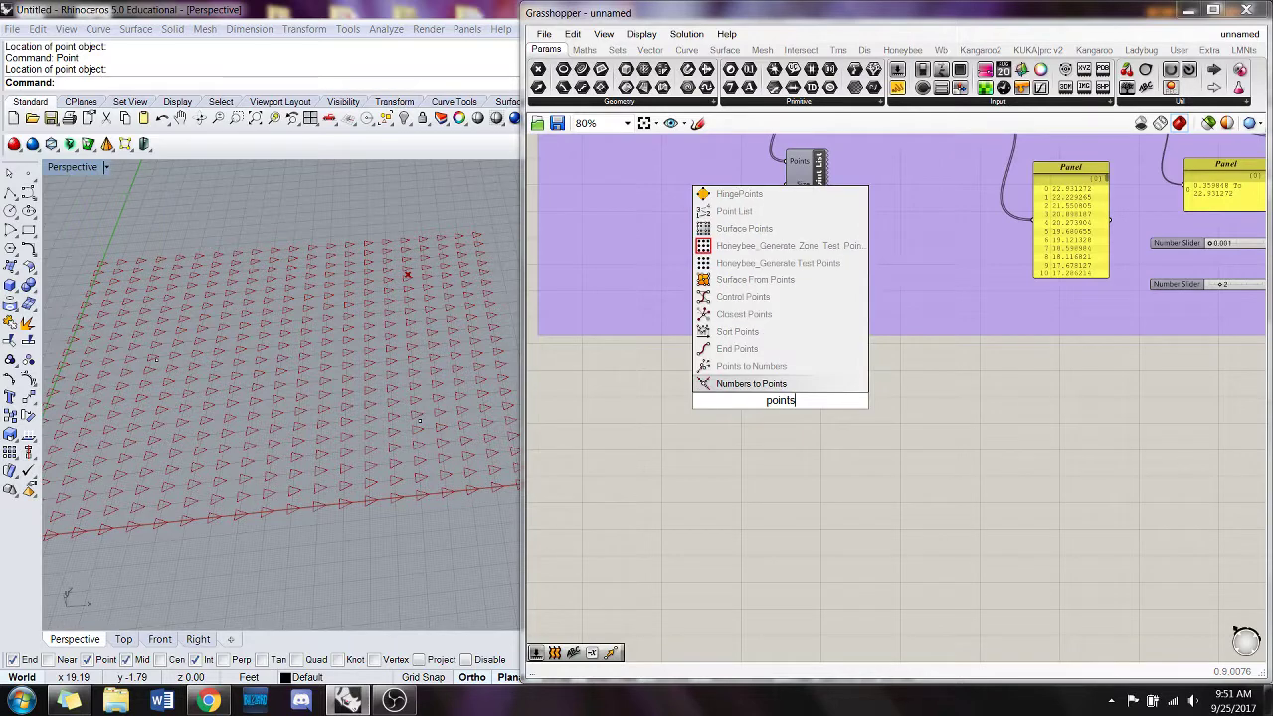
pyautogui.press('BackSpace')
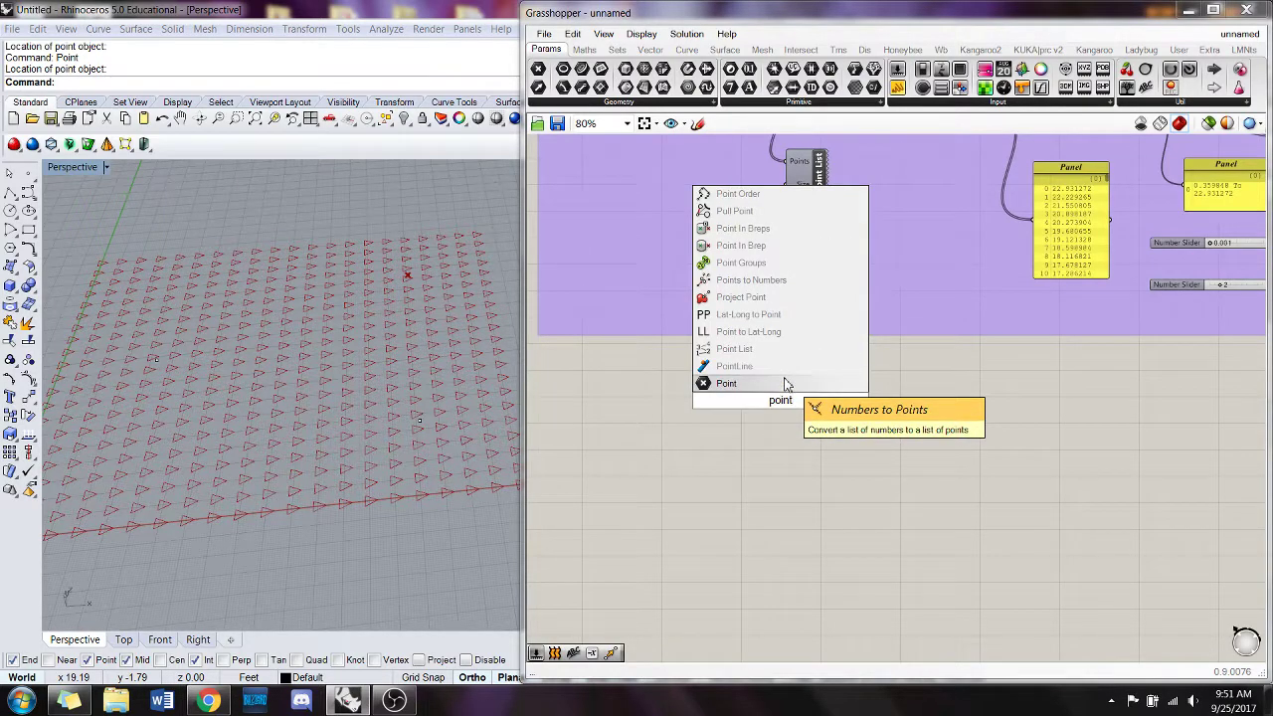
pyautogui.click(785, 383)
pyautogui.click(782, 408)
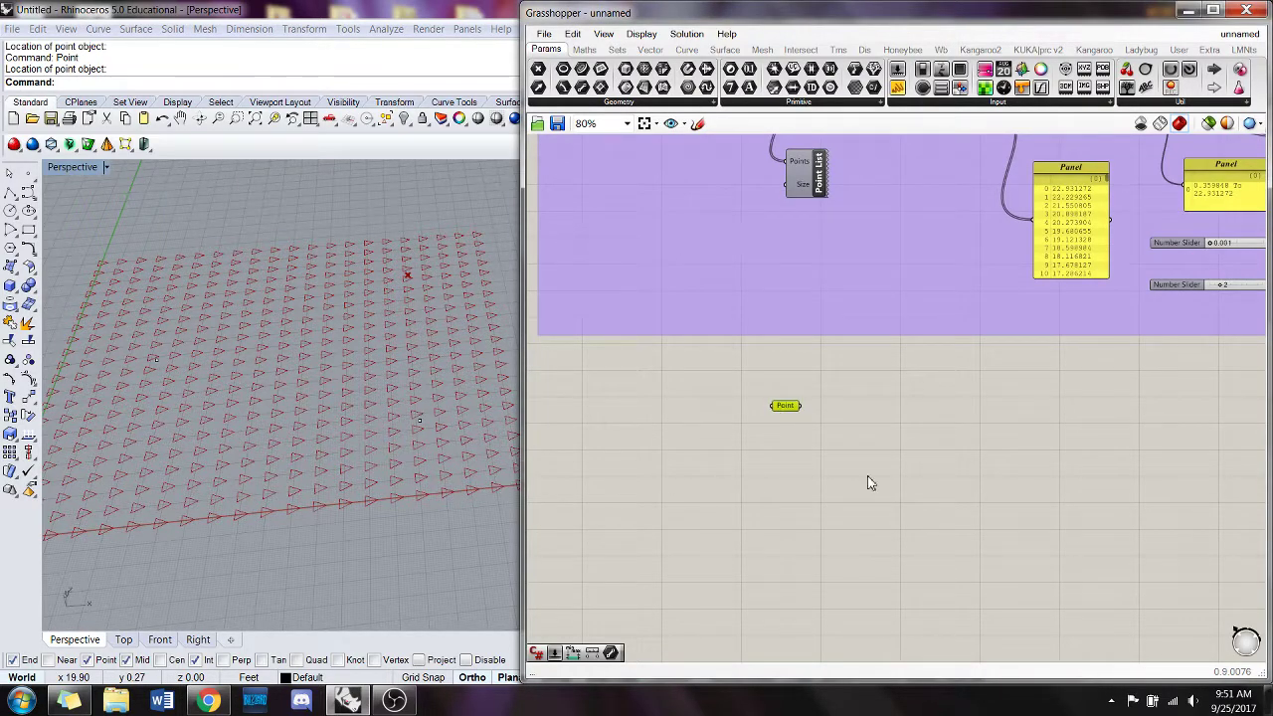
# - Reference all three Rhino points in the Point parameter as multiple points, then shift the front point slightly along the X direction
pyautogui.rightClick(790, 409)
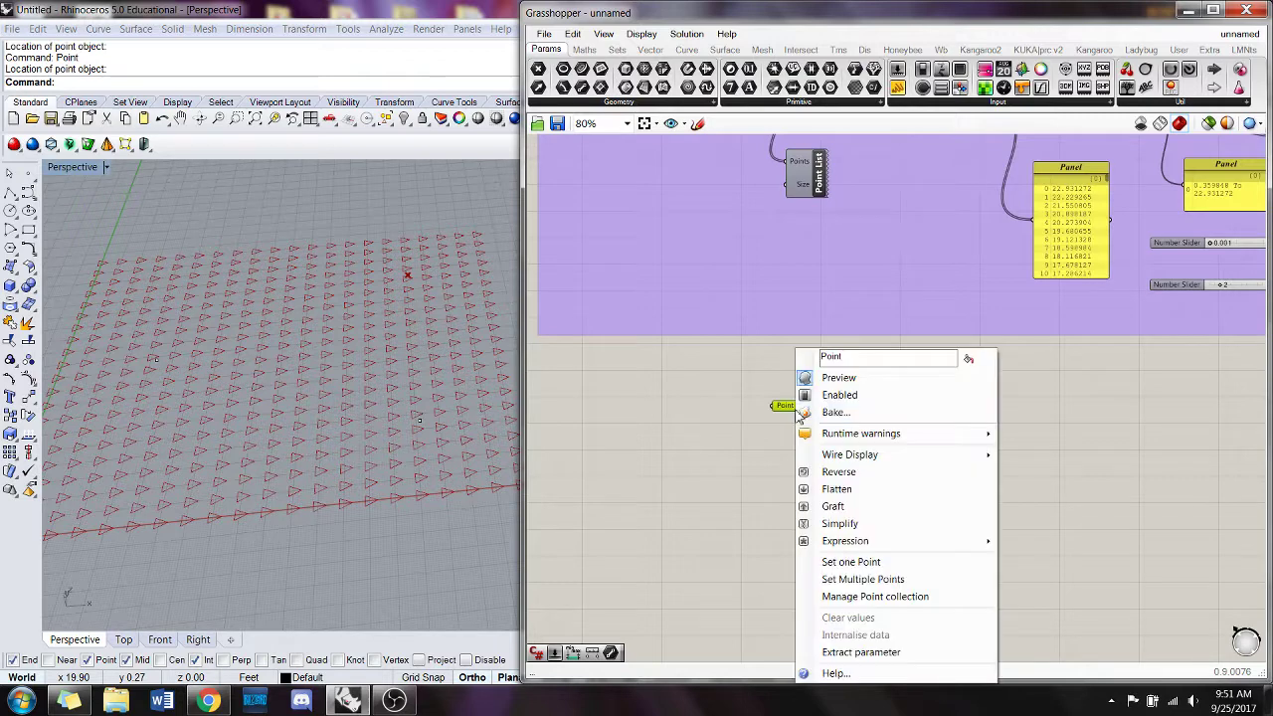
pyautogui.click(903, 585)
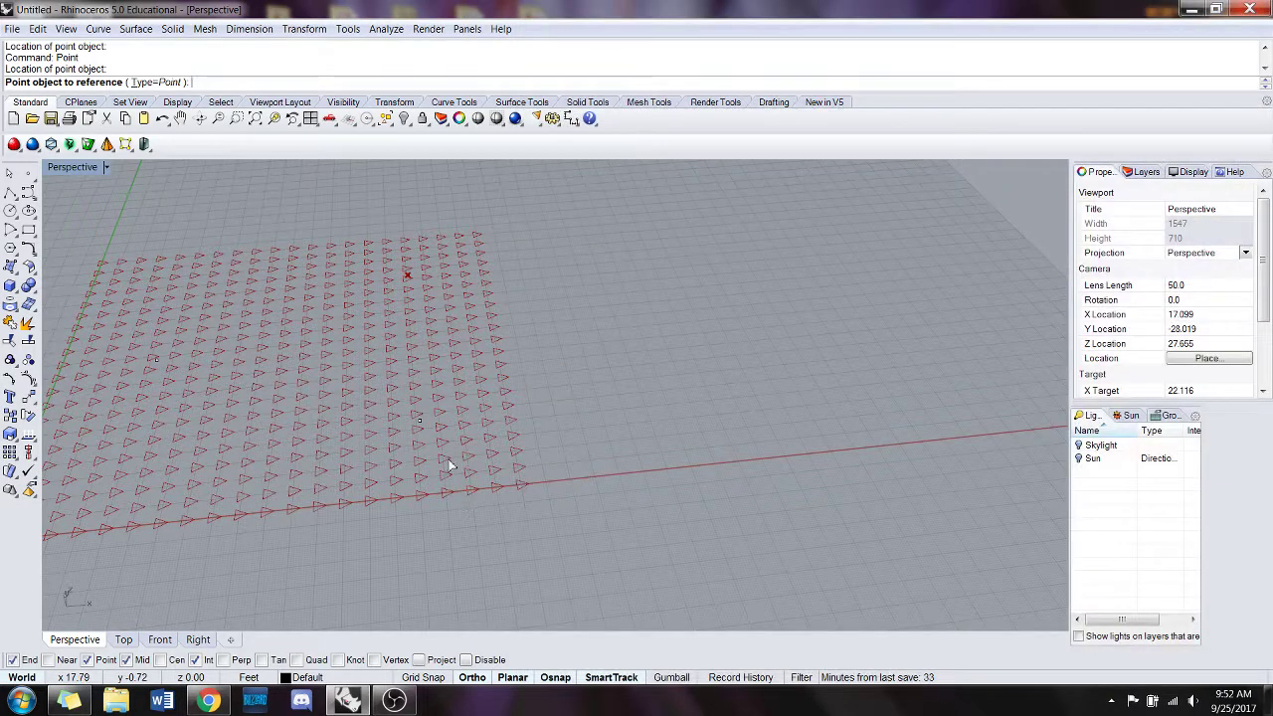
pyautogui.moveTo(132, 222); pyautogui.dragTo(122, 218)
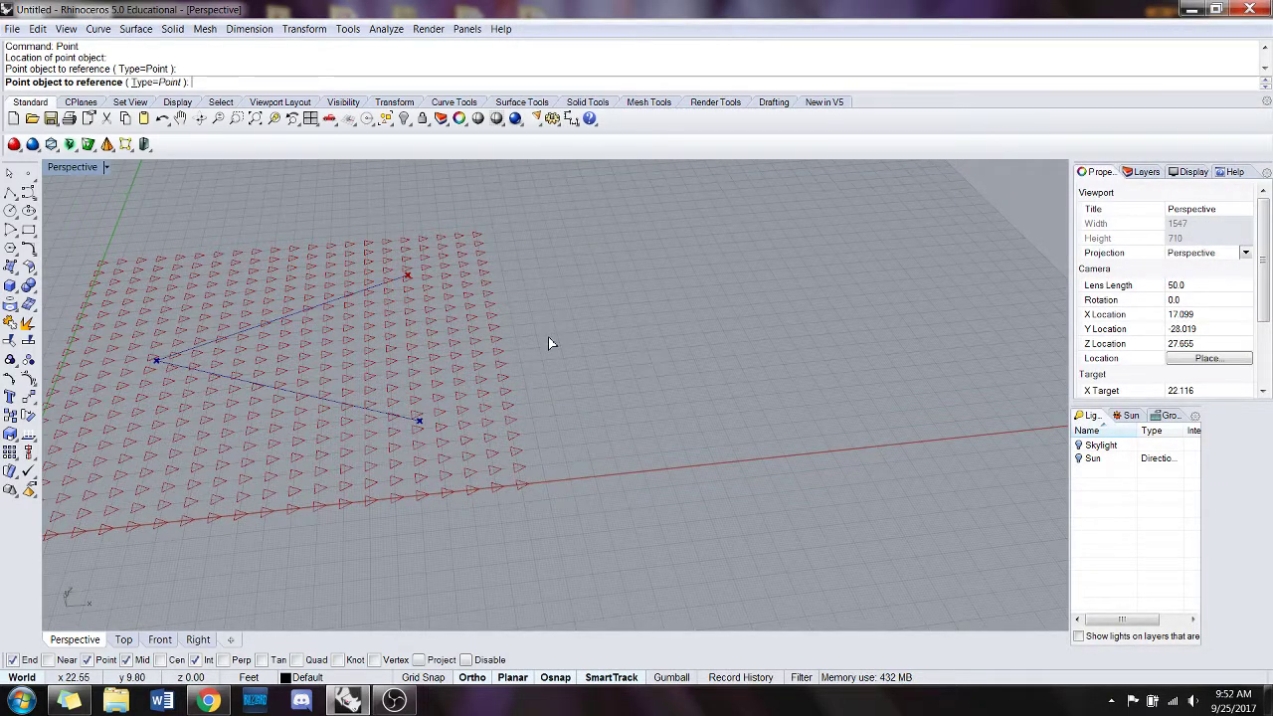
pyautogui.press('Return')
pyautogui.moveTo(779, 406); pyautogui.dragTo(778, 384)
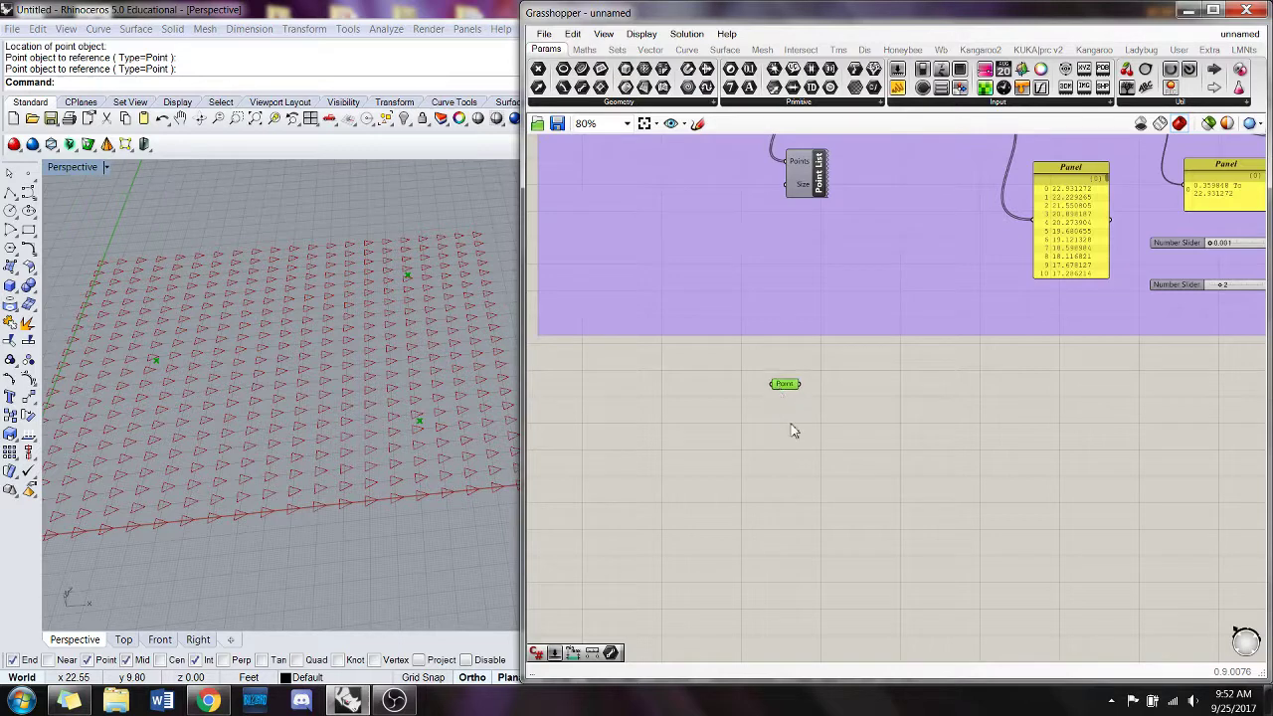
pyautogui.click(791, 425)
pyautogui.moveTo(414, 424); pyautogui.dragTo(460, 429)
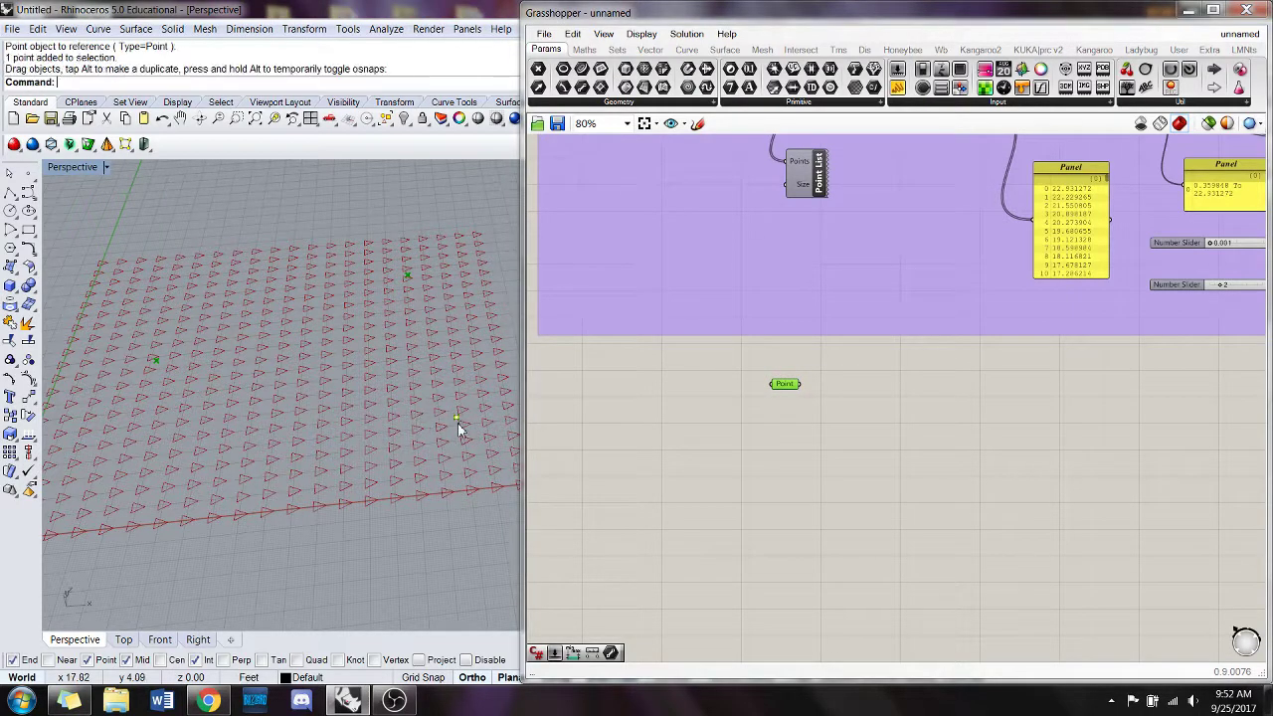
pyautogui.click(722, 463)
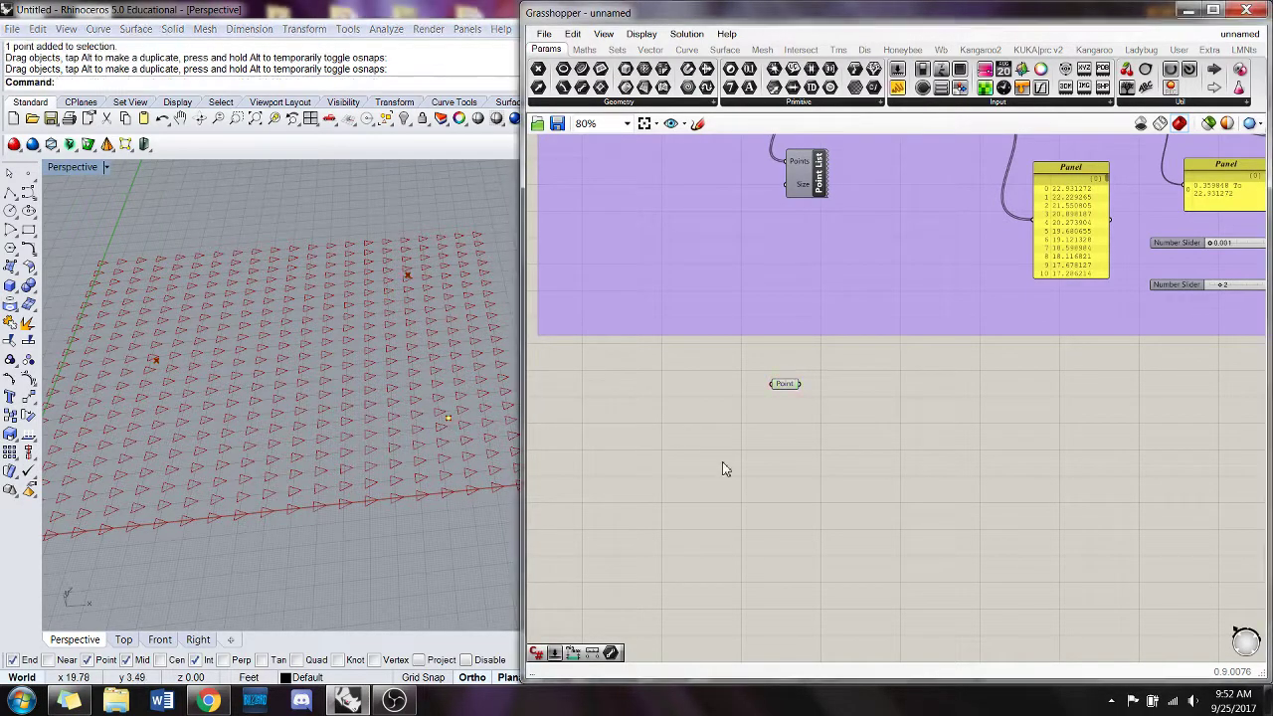
# - Add a Closest Point component to the canvas just below the Point parameter
pyautogui.doubleClick(835, 435)
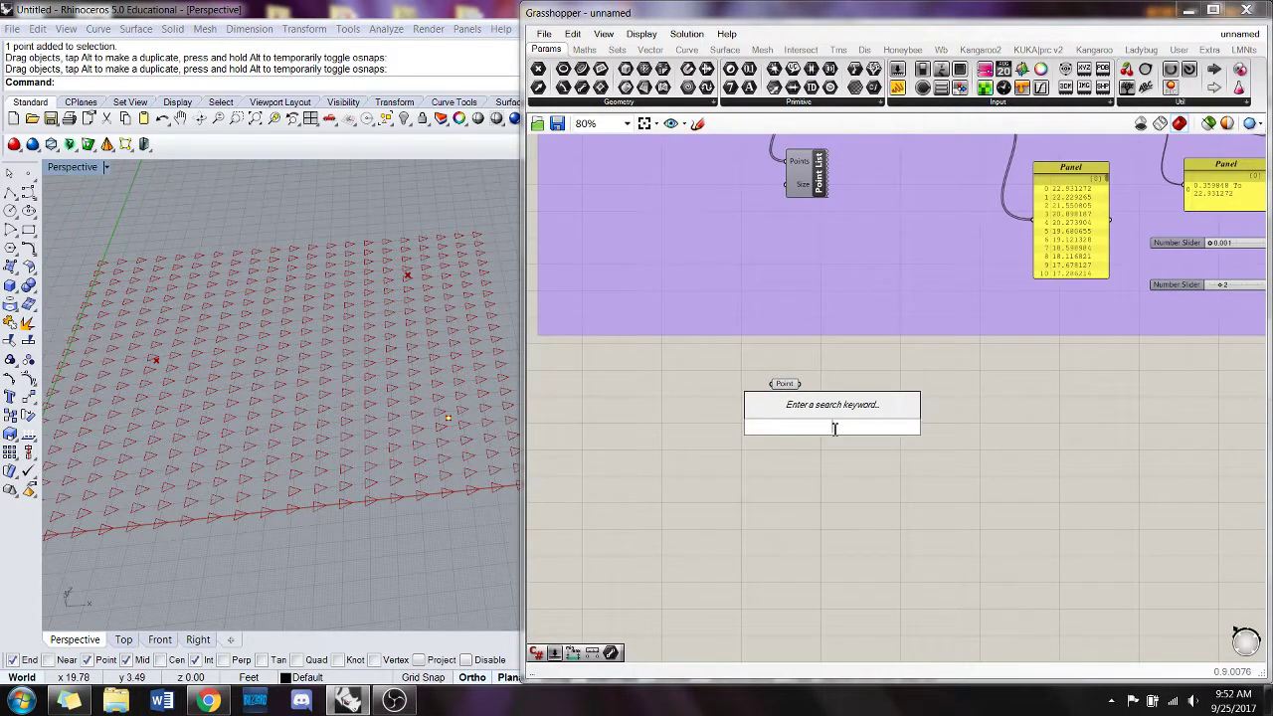
pyautogui.write('closest')
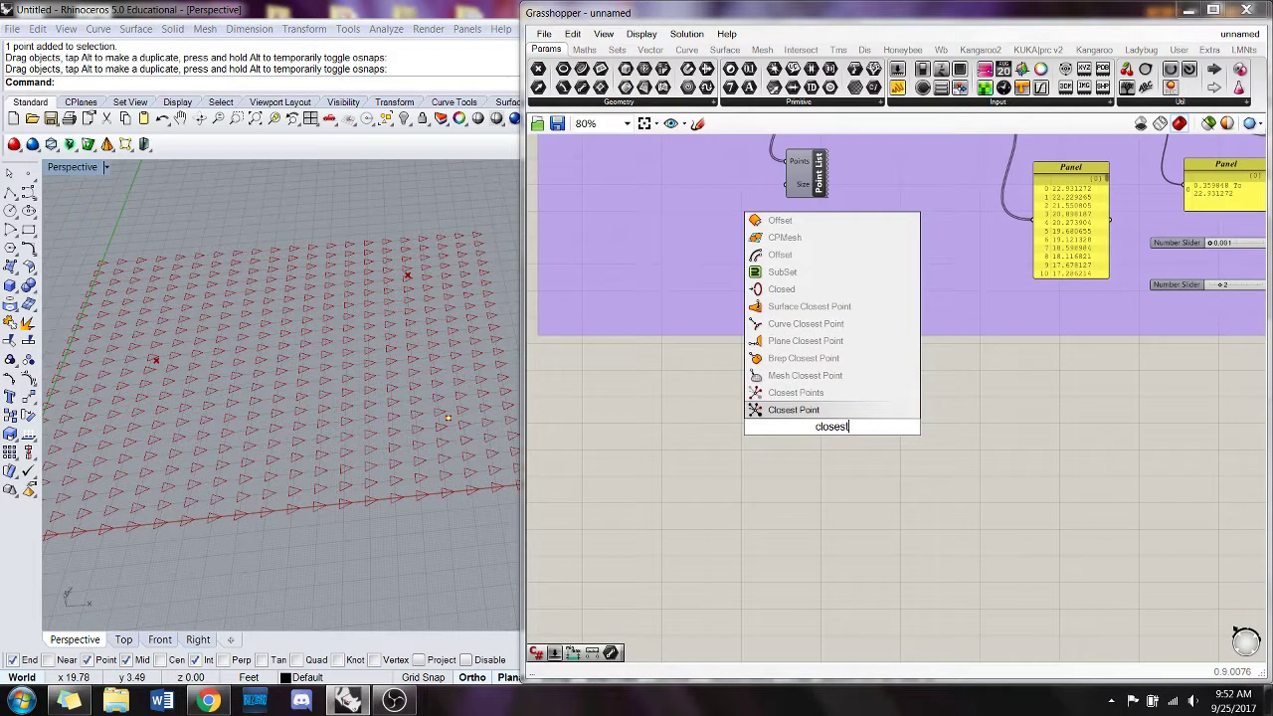
# - Add a Closest Point component below the purple group and wire the Point parameter into its Cloud input
pyautogui.click(833, 414)
pyautogui.moveTo(843, 437); pyautogui.dragTo(918, 422)
pyautogui.click(847, 403)
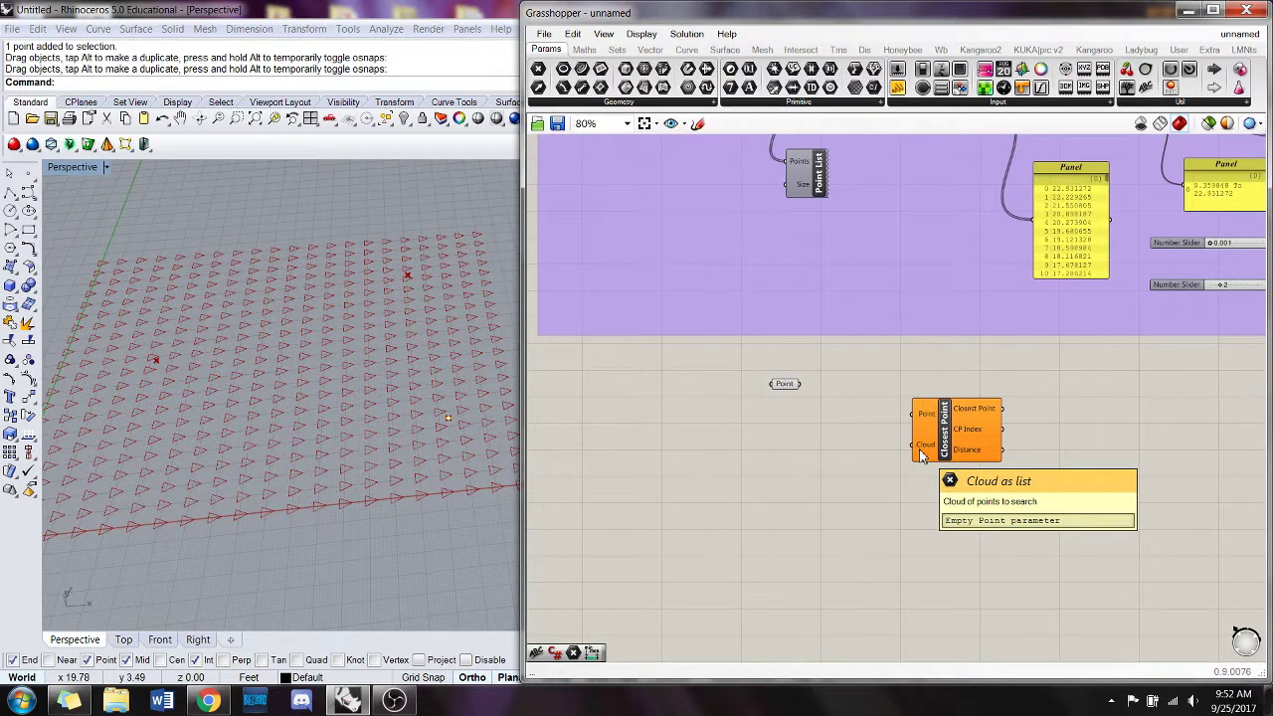
pyautogui.moveTo(787, 385); pyautogui.dragTo(913, 445)
pyautogui.moveTo(777, 427); pyautogui.dragTo(799, 448)
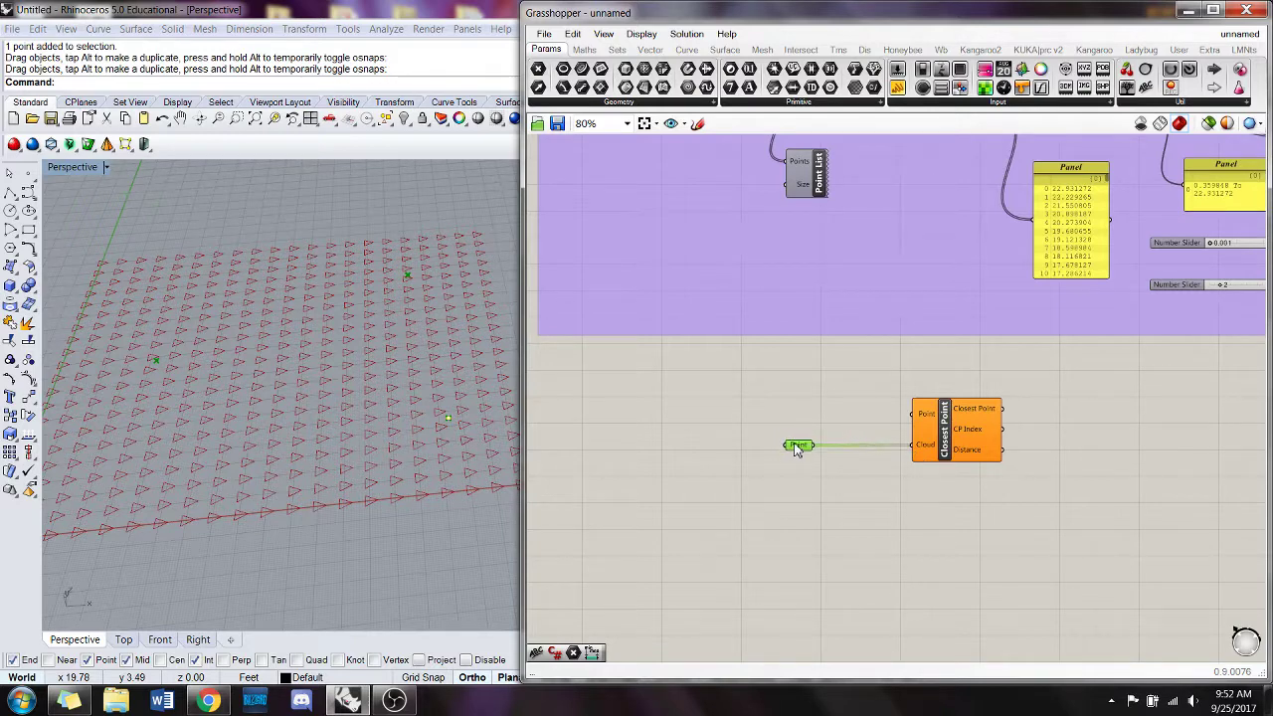
pyautogui.click(899, 475)
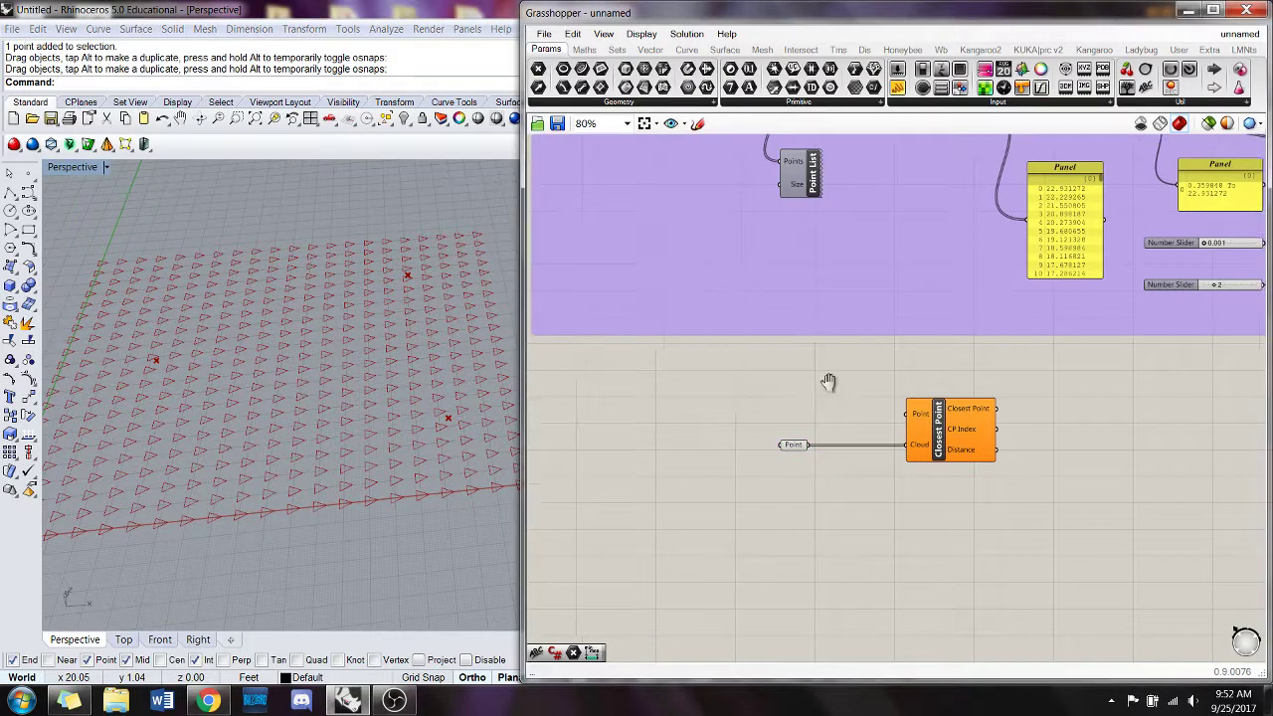
# - Wire the Points output of the Square grid into the Point input of Closest Point
pyautogui.scroll(-1, 829, 378)
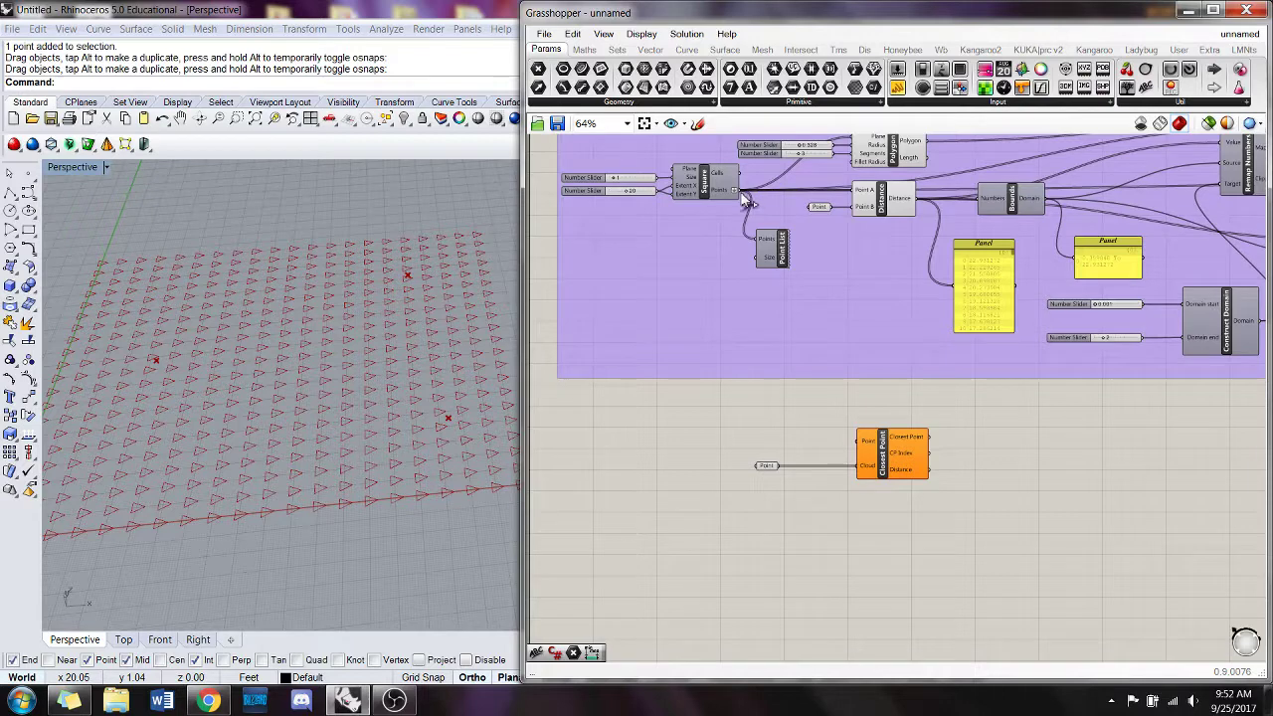
pyautogui.moveTo(741, 194); pyautogui.dragTo(853, 447)
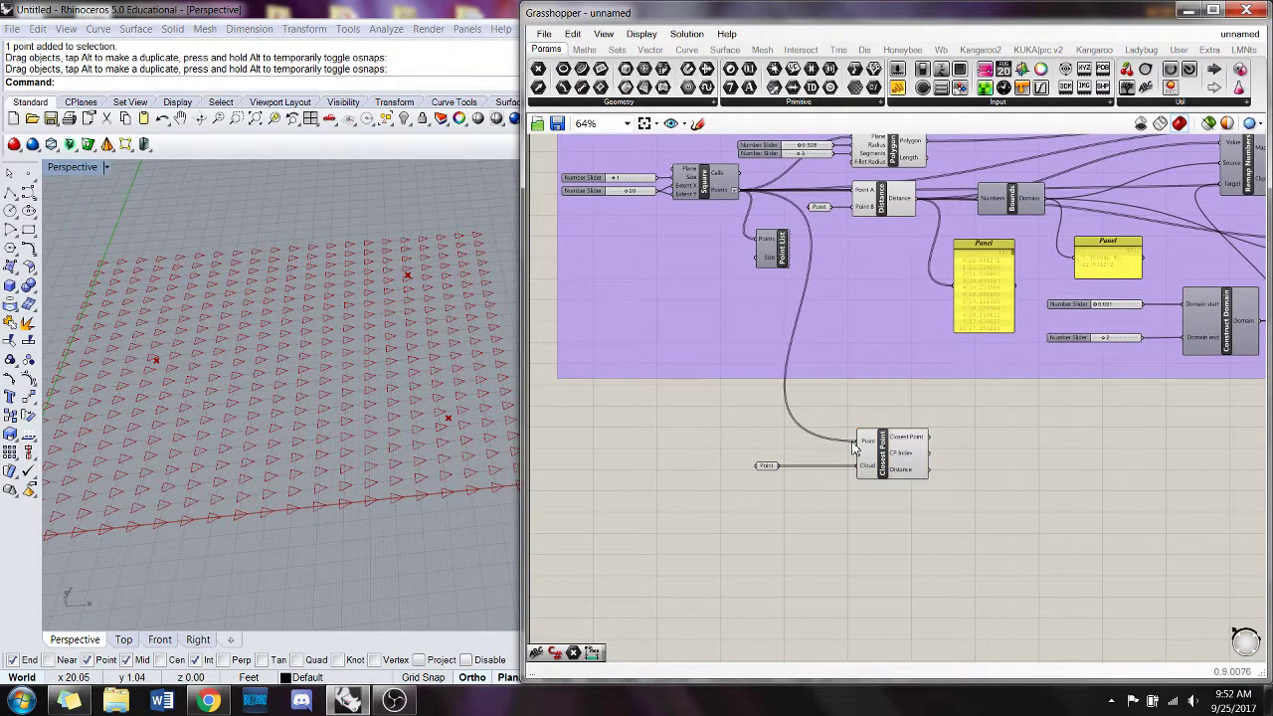
pyautogui.click(902, 455)
pyautogui.click(907, 417)
# - Add a Bounds component and feed its Numbers input from the Distance output of Closest Point
pyautogui.moveTo(871, 446)
pyautogui.moveTo(839, 483); pyautogui.dragTo(802, 461, button='right')
pyautogui.scroll(2, 901, 458)
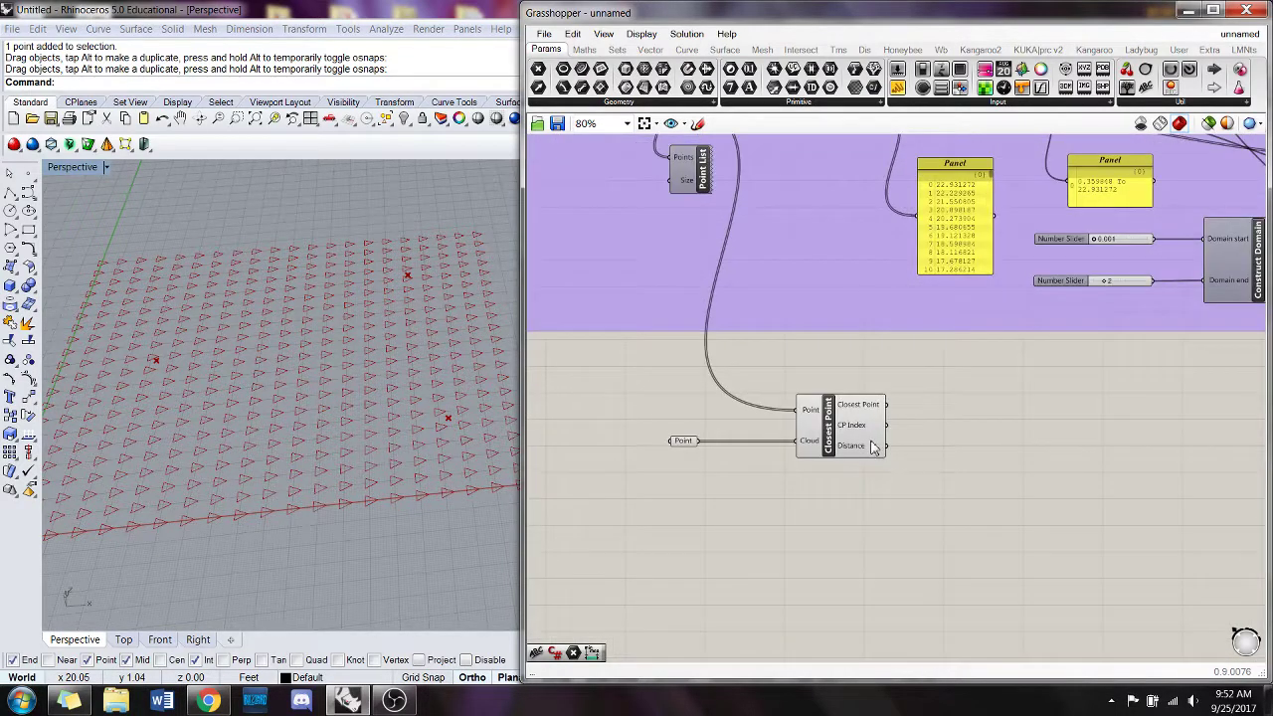
pyautogui.moveTo(870, 451)
pyautogui.doubleClick(947, 435)
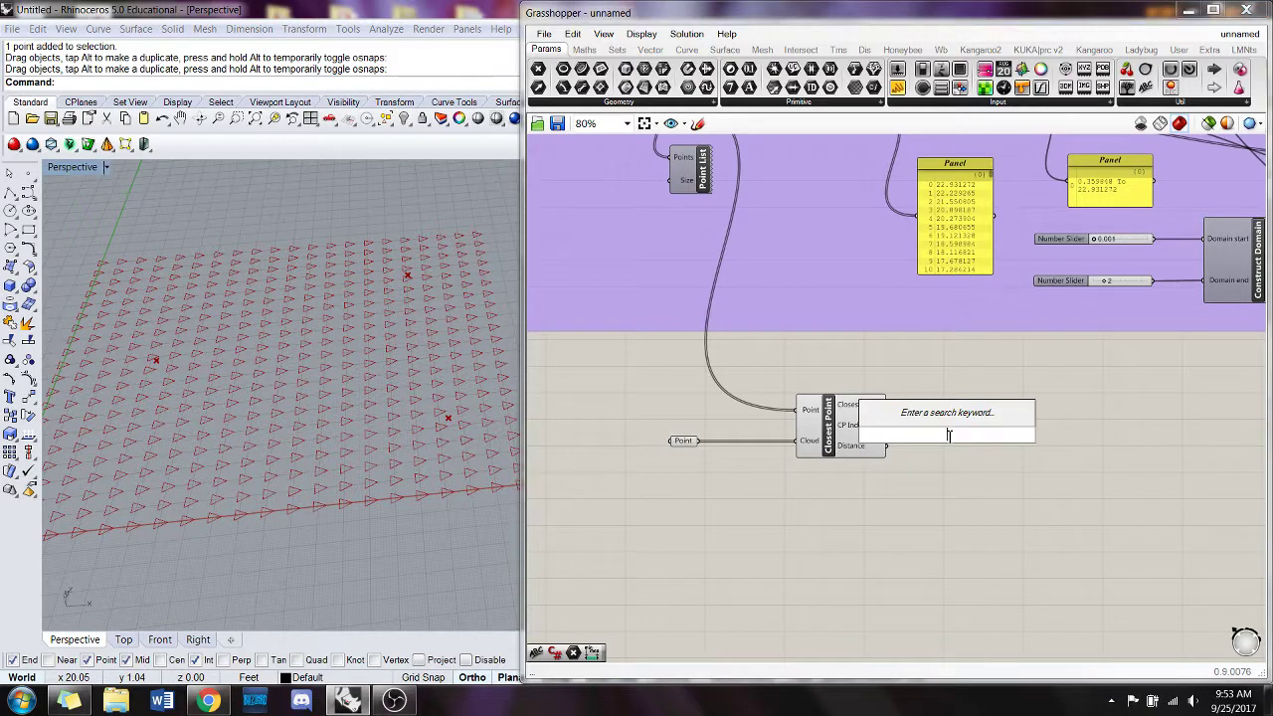
pyautogui.write('bnd')
pyautogui.press('Return')
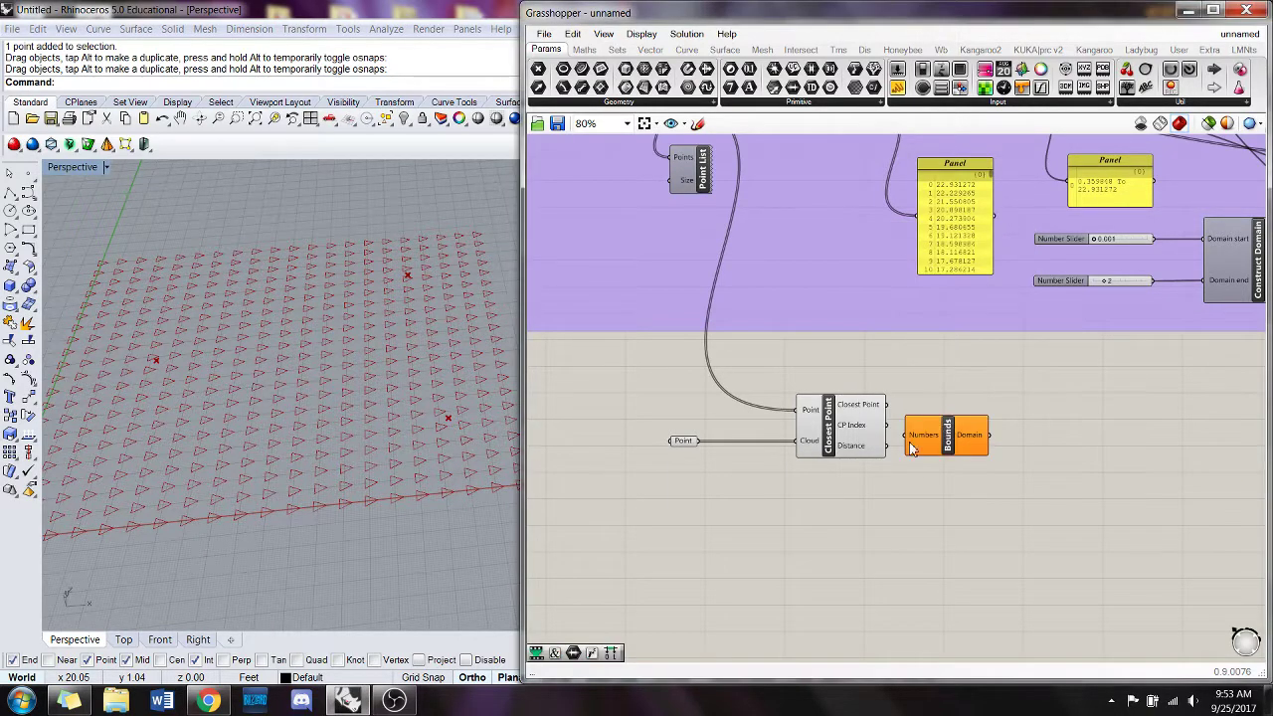
pyautogui.moveTo(925, 428); pyautogui.dragTo(964, 491)
pyautogui.moveTo(887, 446); pyautogui.dragTo(951, 495)
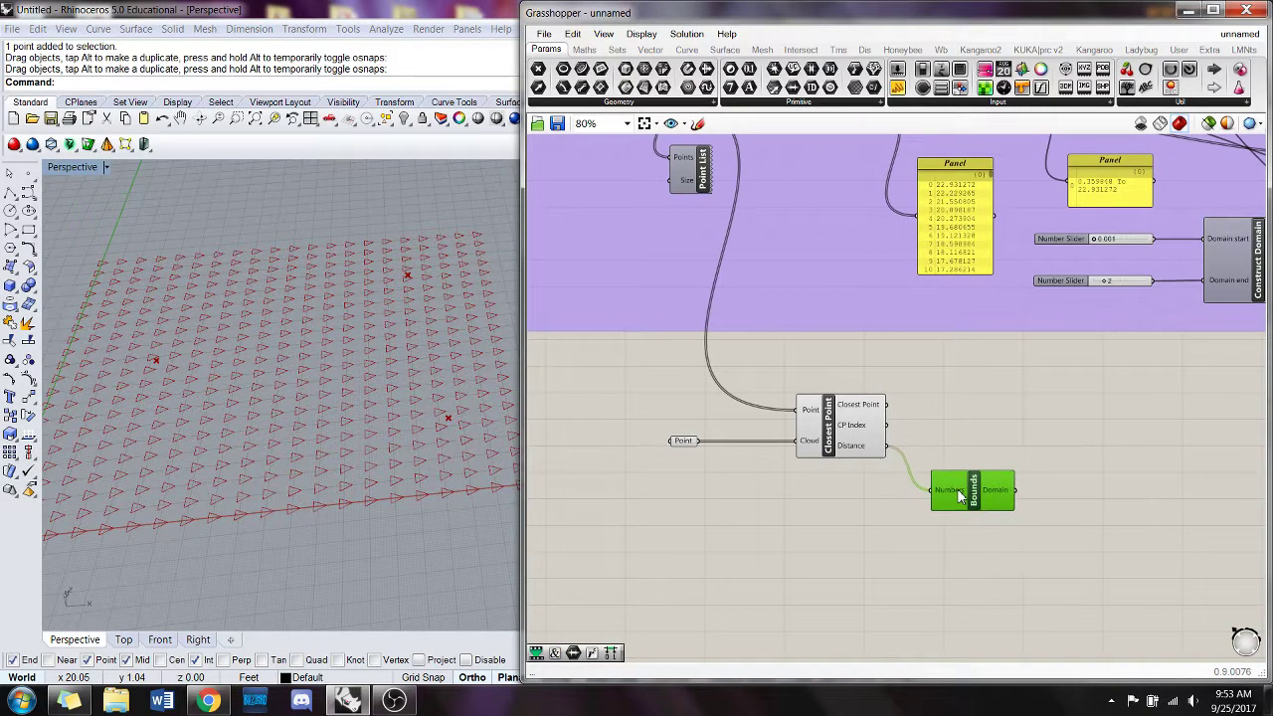
pyautogui.moveTo(915, 550); pyautogui.dragTo(906, 494, button='right')
pyautogui.doubleClick(907, 490)
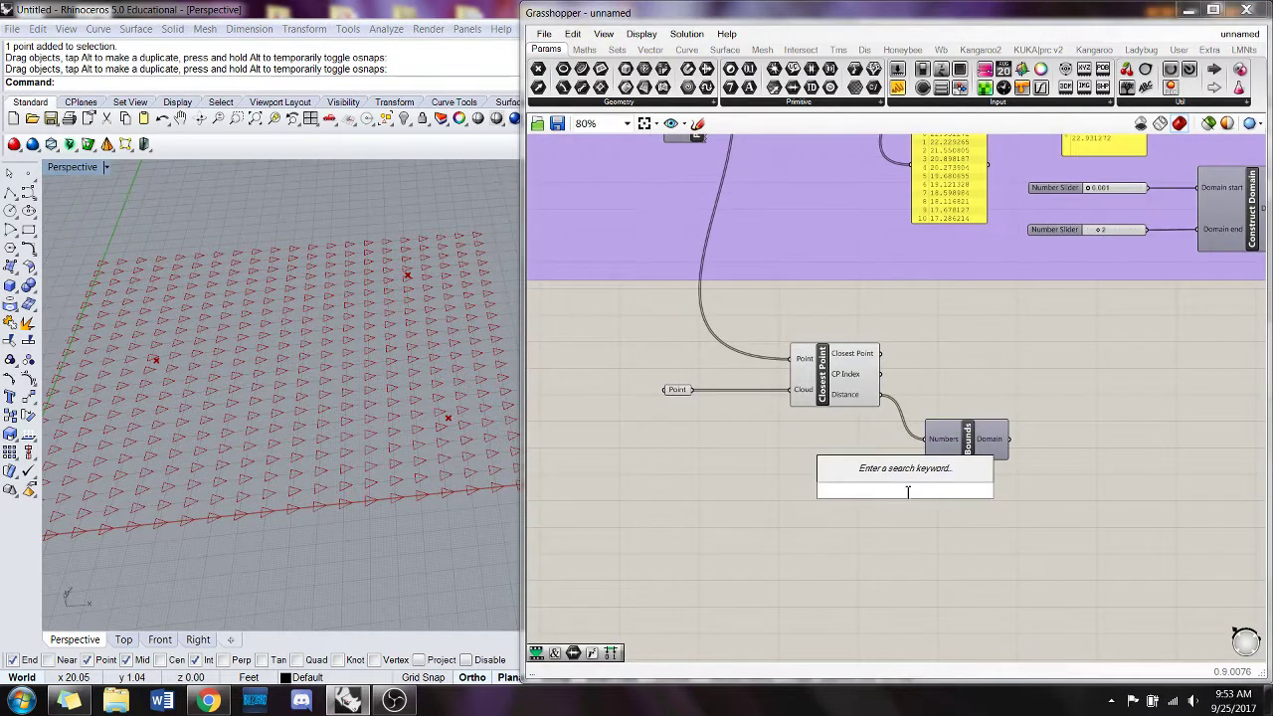
pyautogui.write('dom')
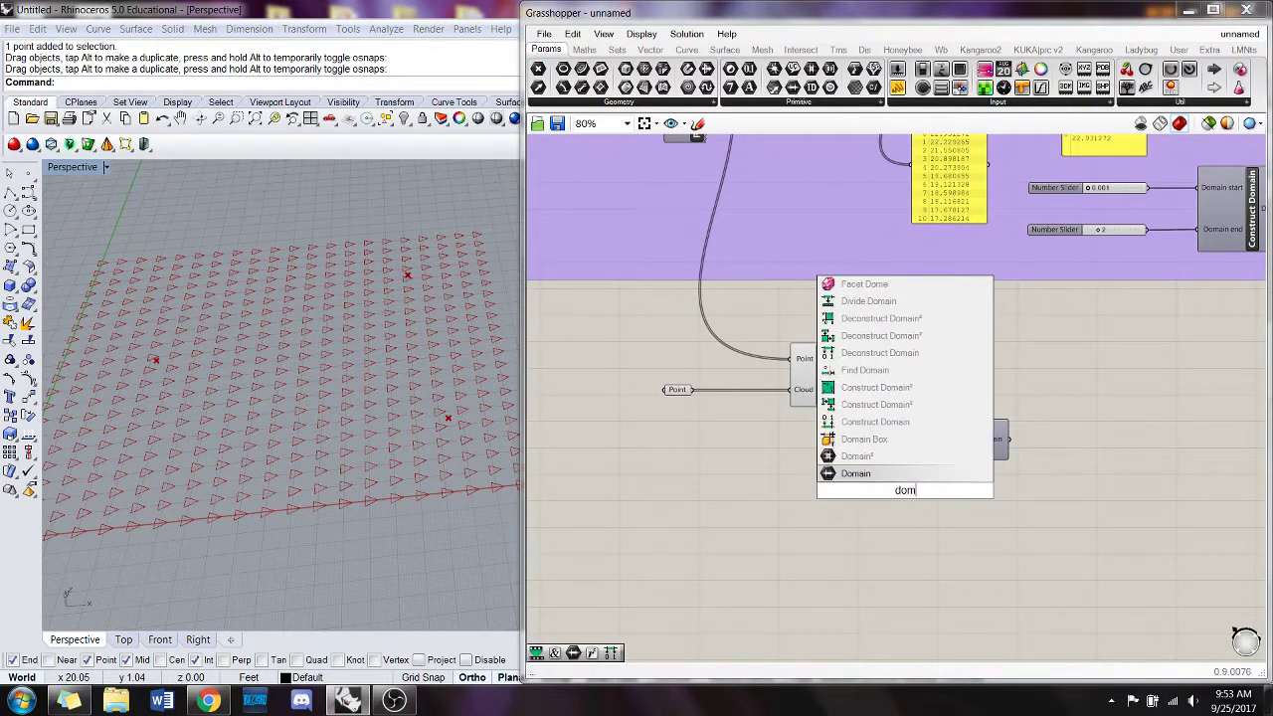
pyautogui.press('Return')
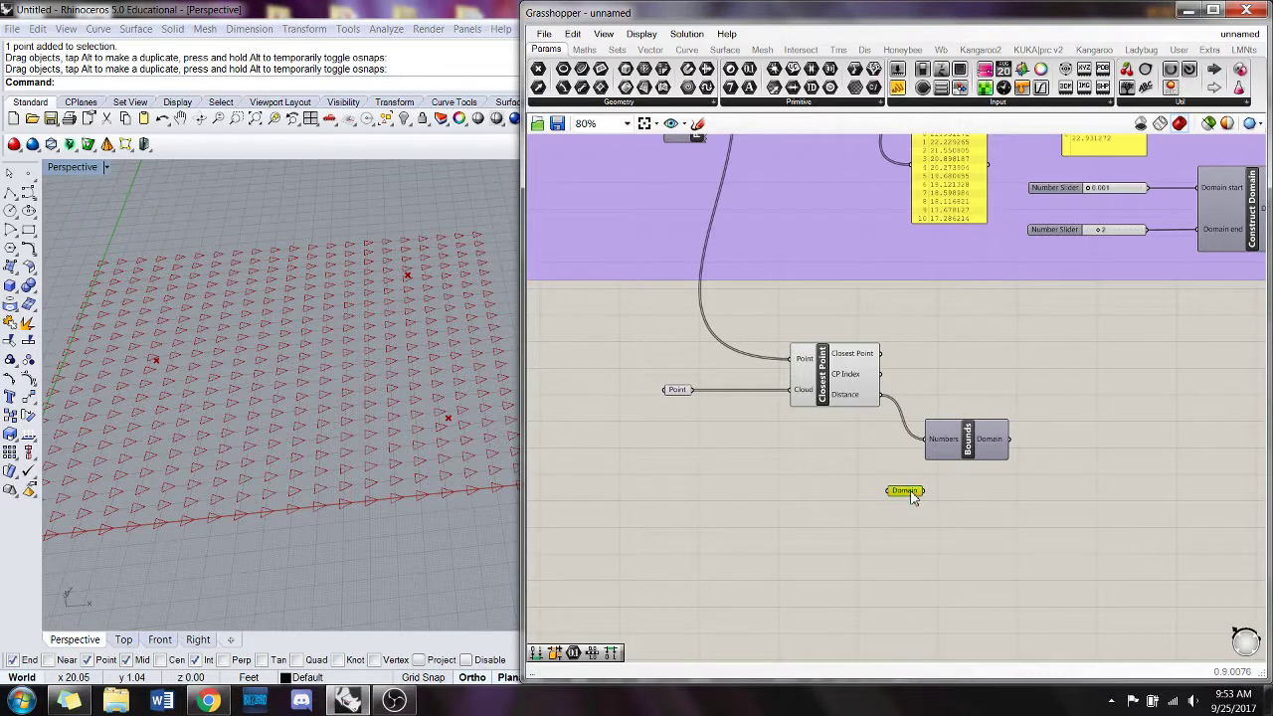
pyautogui.press('Delete')
# - Add a Construct Domain component beside the new Bounds component
pyautogui.doubleClick(923, 502)
pyautogui.write('constr')
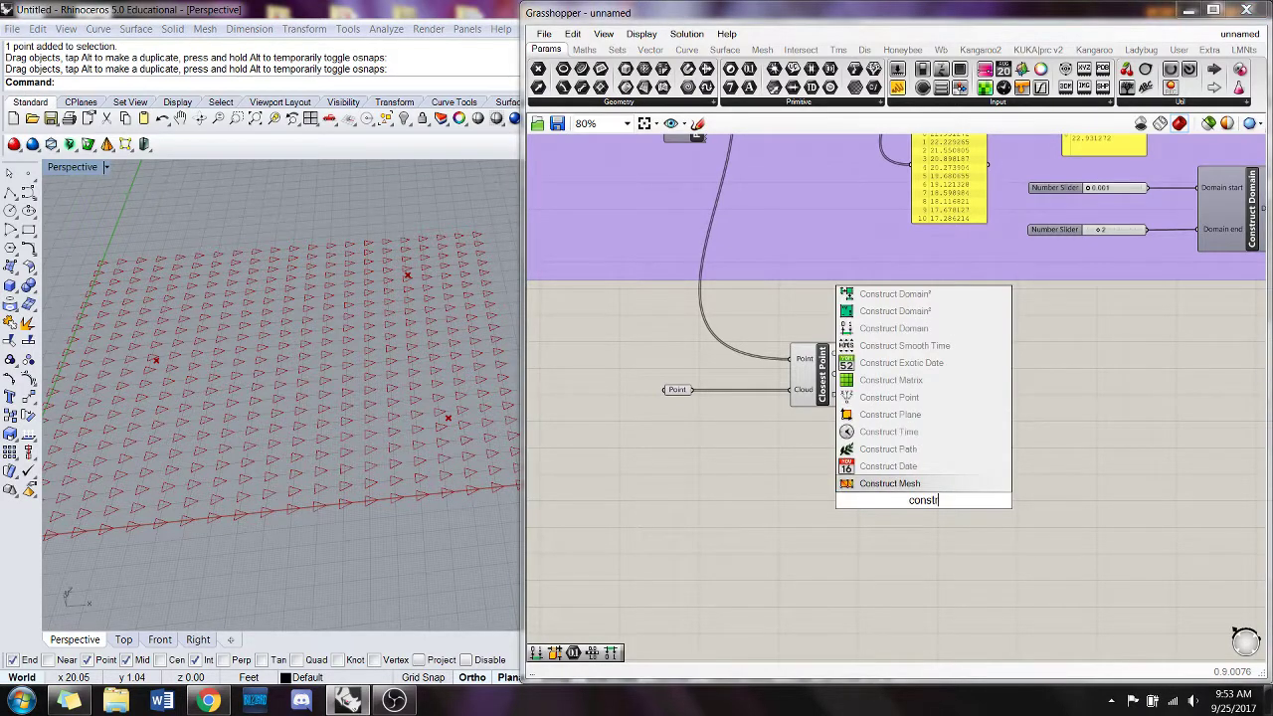
pyautogui.click(875, 328)
pyautogui.moveTo(937, 503); pyautogui.dragTo(1155, 485)
# - Copy the 0.001 and 2 number sliders and wire the copies into the new Construct Domain's start and end inputs
pyautogui.moveTo(1053, 173); pyautogui.dragTo(998, 155, button='right')
pyautogui.moveTo(1002, 170); pyautogui.dragTo(879, 485)
pyautogui.press('alt')
pyautogui.moveTo(970, 485); pyautogui.dragTo(1026, 453)
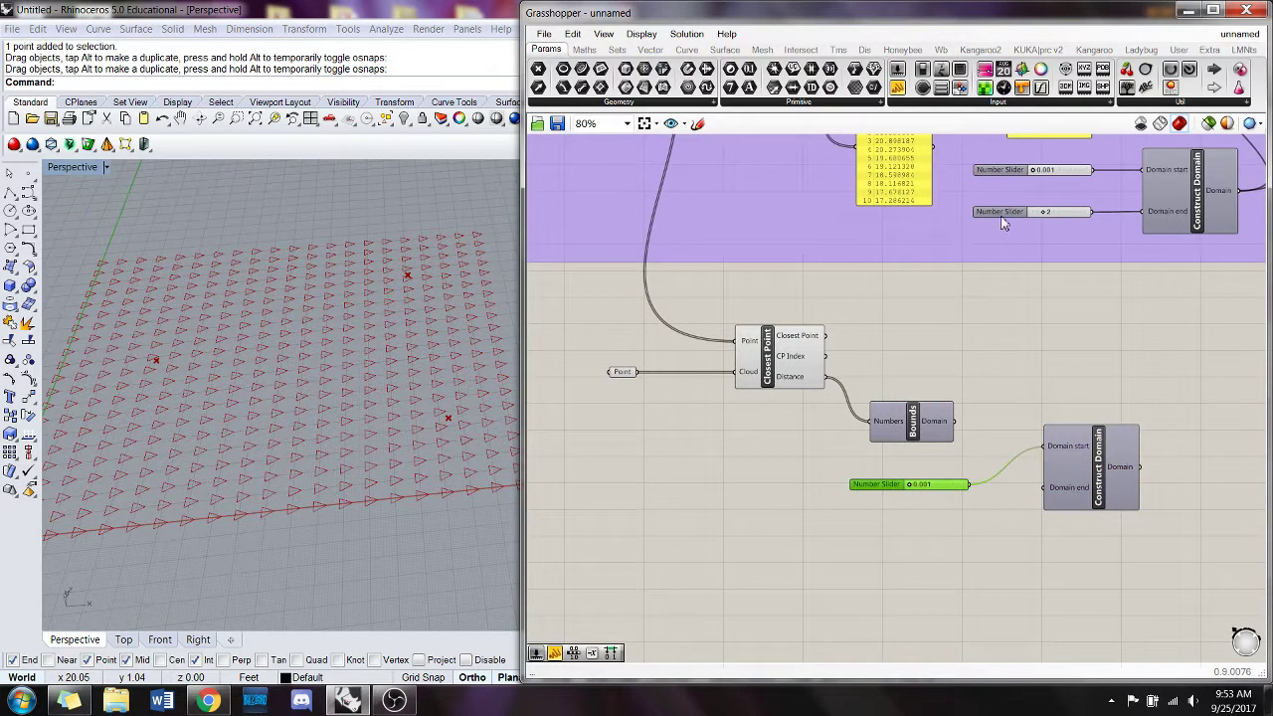
pyautogui.keyDown('alt'); pyautogui.moveTo(1001, 216); pyautogui.dragTo(878, 517); pyautogui.keyUp('alt')
pyautogui.moveTo(969, 514); pyautogui.dragTo(1044, 488)
pyautogui.moveTo(895, 484); pyautogui.dragTo(922, 464)
pyautogui.moveTo(953, 515); pyautogui.dragTo(984, 487)
# - Move the new Construct Domain and its two sliders together so they sit clear below Bounds
pyautogui.click(1037, 372)
pyautogui.moveTo(1118, 515); pyautogui.dragTo(886, 429)
pyautogui.moveTo(1152, 553); pyautogui.dragTo(900, 434)
pyautogui.keyDown('ctrl'); pyautogui.click(913, 422); pyautogui.keyUp('ctrl')
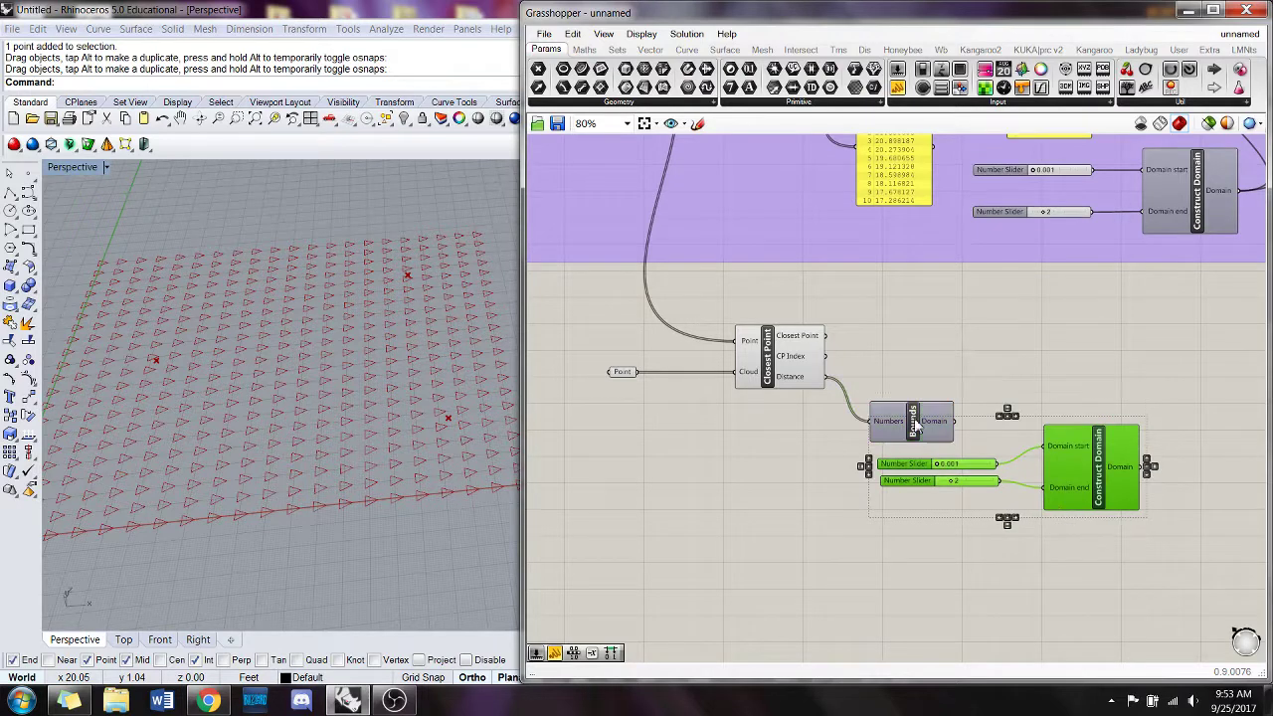
pyautogui.moveTo(1098, 470); pyautogui.dragTo(1045, 510)
# - Add a Remap Numbers component beyond the new Bounds and Construct Domain components
pyautogui.doubleClick(1114, 438)
pyautogui.write('rema')
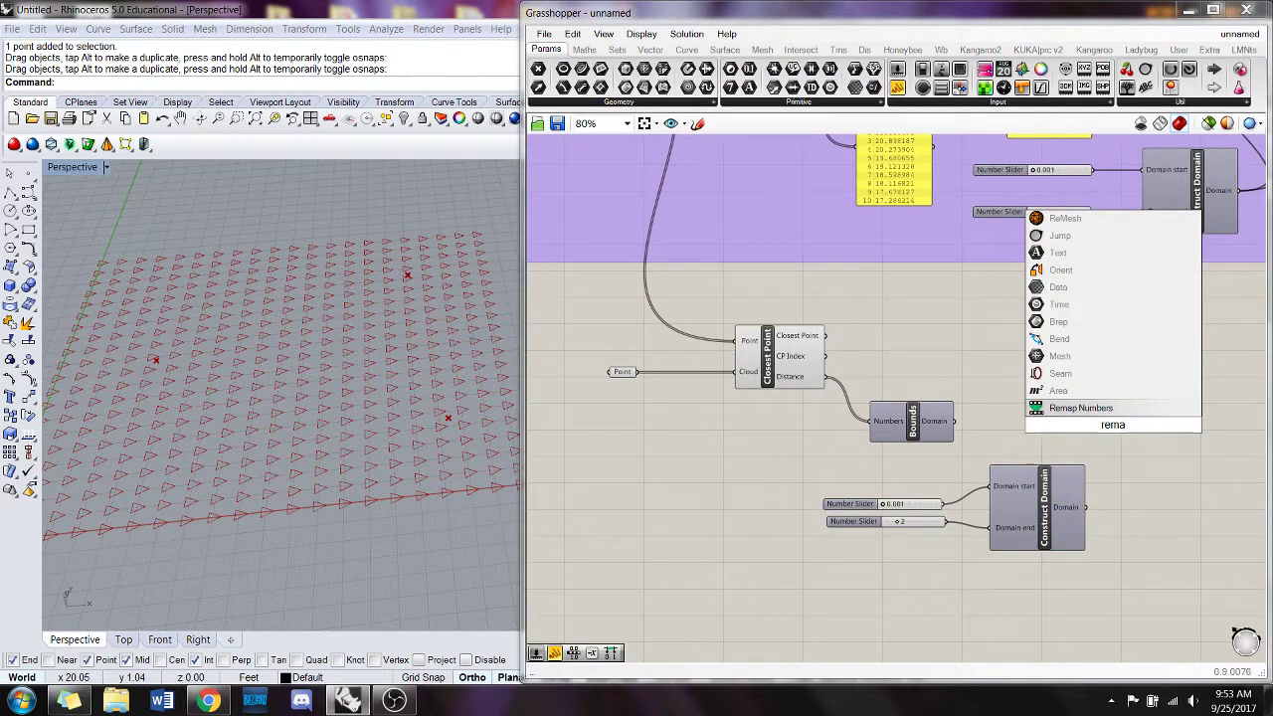
pyautogui.press('Return')
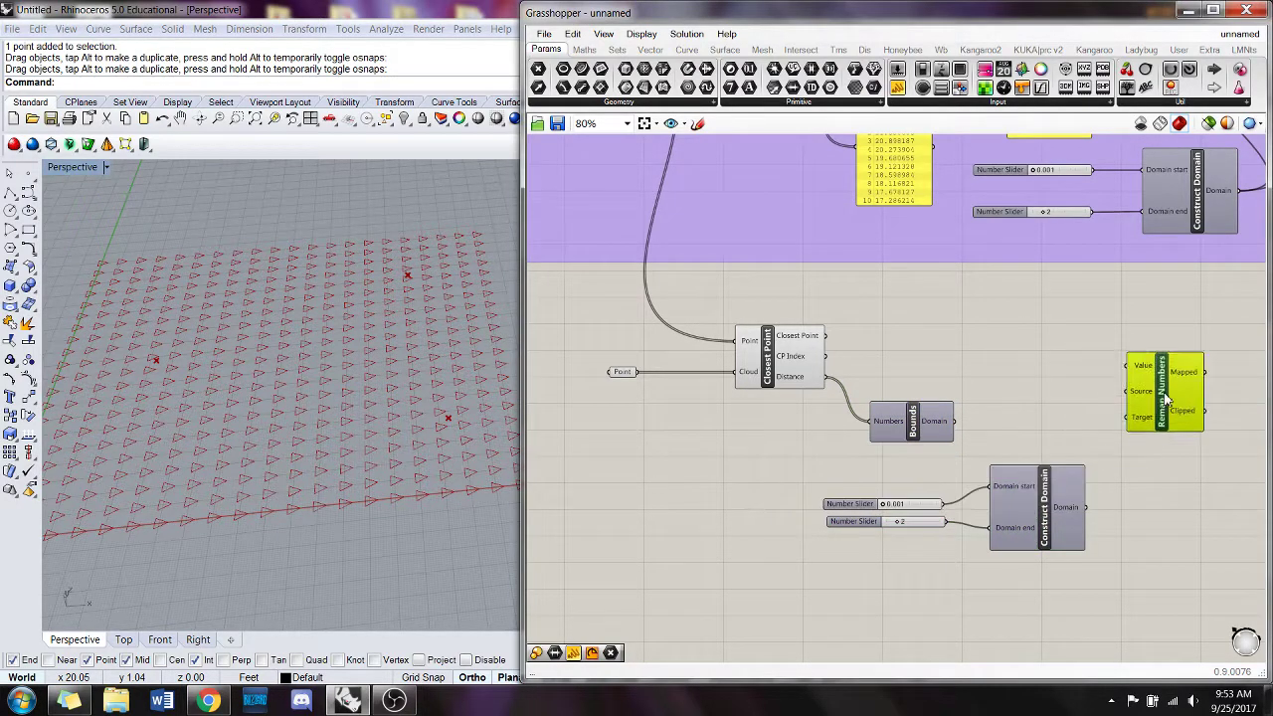
pyautogui.moveTo(953, 436); pyautogui.dragTo(917, 438, button='right')
pyautogui.moveTo(905, 426)
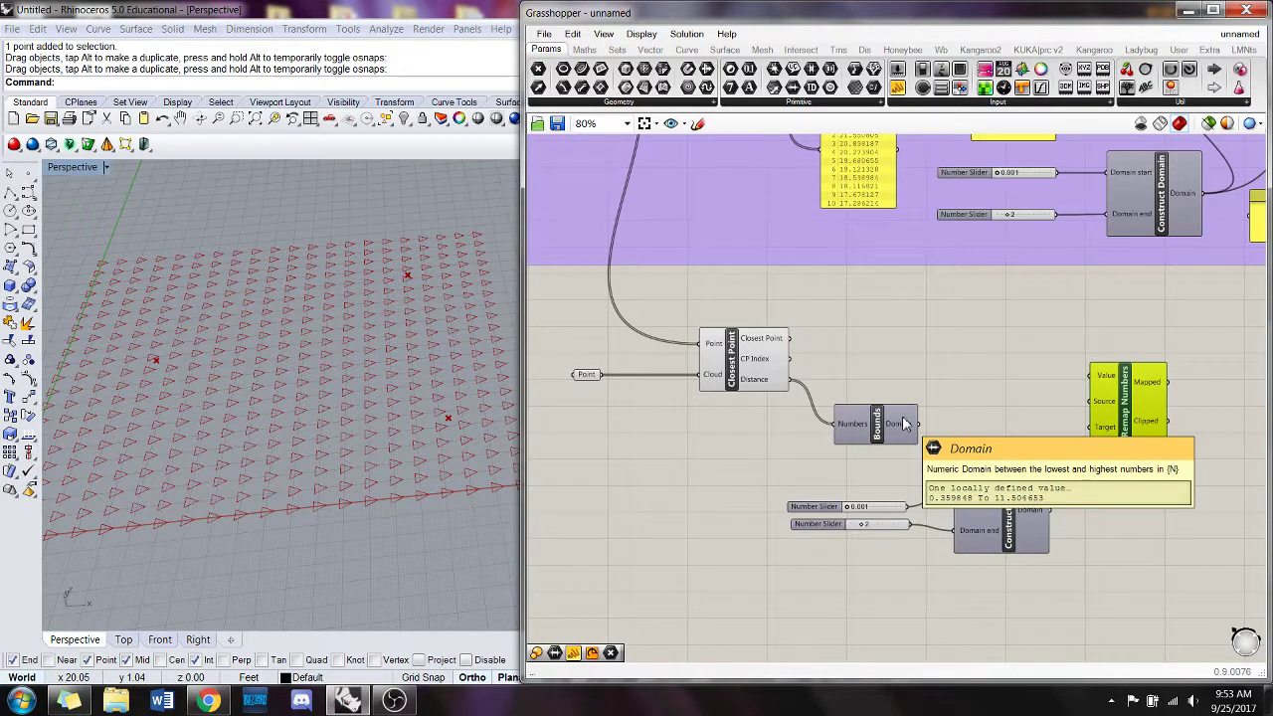
# - Add a Scale component and arrange it above Remap Numbers
pyautogui.moveTo(983, 398); pyautogui.dragTo(937, 405, button='right')
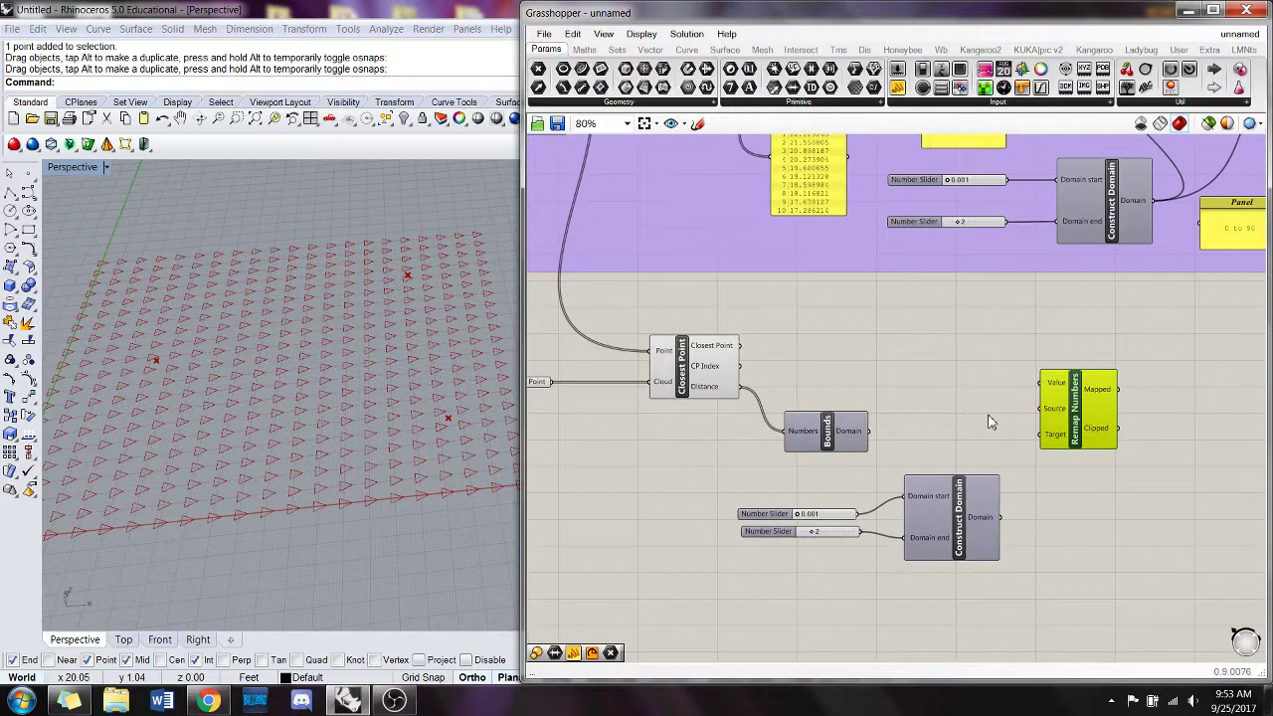
pyautogui.doubleClick(977, 398)
pyautogui.write('scale')
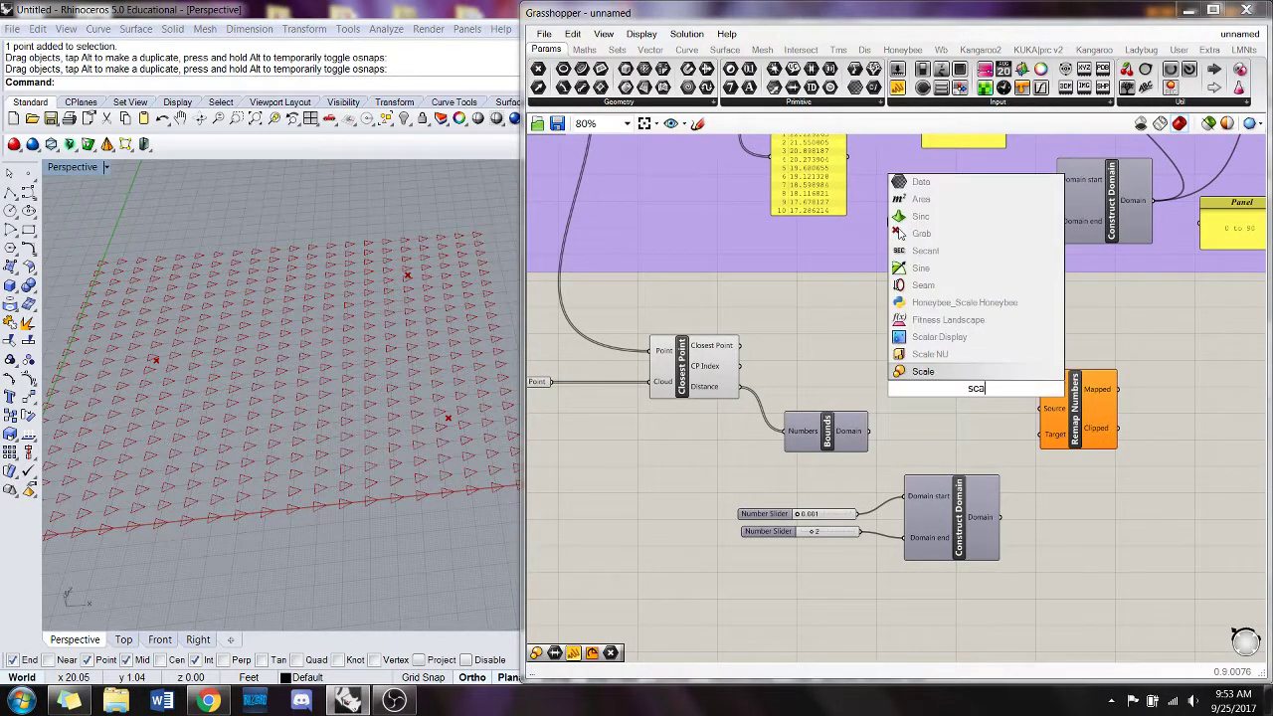
pyautogui.press('Return')
pyautogui.moveTo(980, 383); pyautogui.dragTo(1148, 376)
pyautogui.moveTo(1081, 416); pyautogui.dragTo(1088, 485)
pyautogui.moveTo(1152, 390); pyautogui.dragTo(1162, 407)
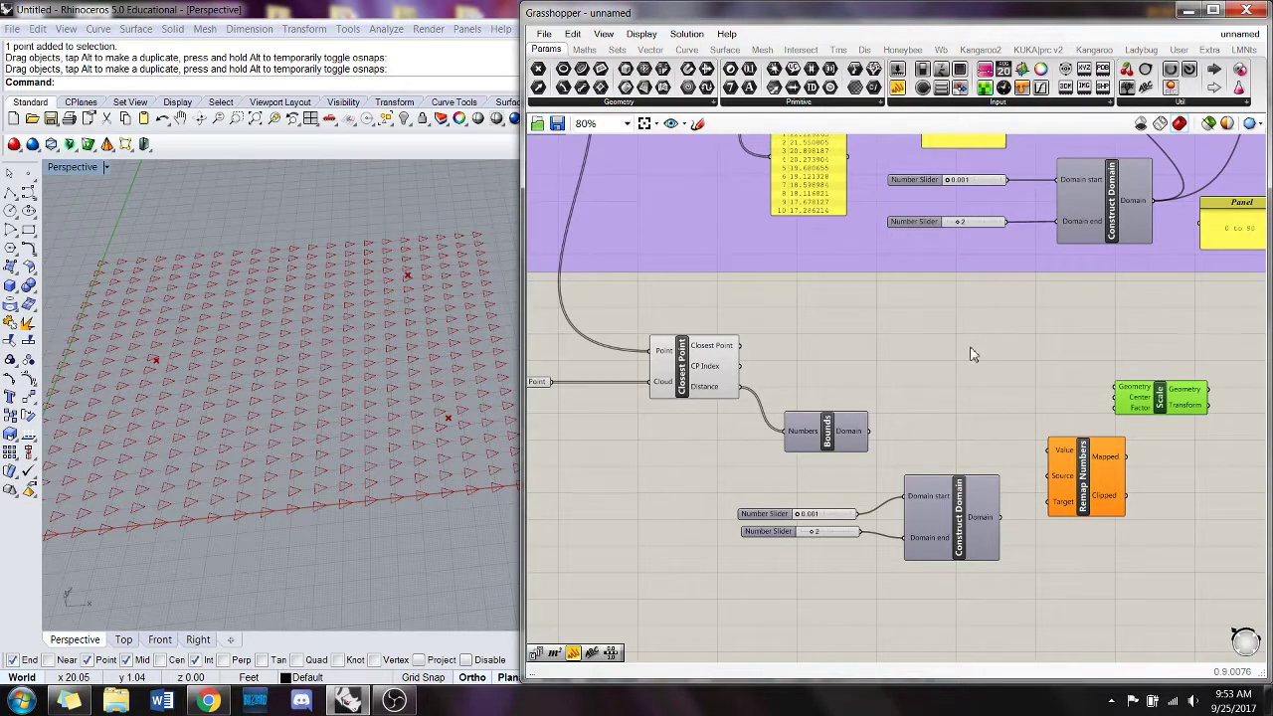
# - Wire the Polygon output into the new Scale's Geometry input and the Square grid Points into its Center input
pyautogui.moveTo(971, 349); pyautogui.dragTo(927, 390, button='right')
pyautogui.scroll(-1, 927, 391)
pyautogui.moveTo(876, 310); pyautogui.dragTo(861, 331, button='right')
pyautogui.moveTo(734, 151); pyautogui.dragTo(1035, 479)
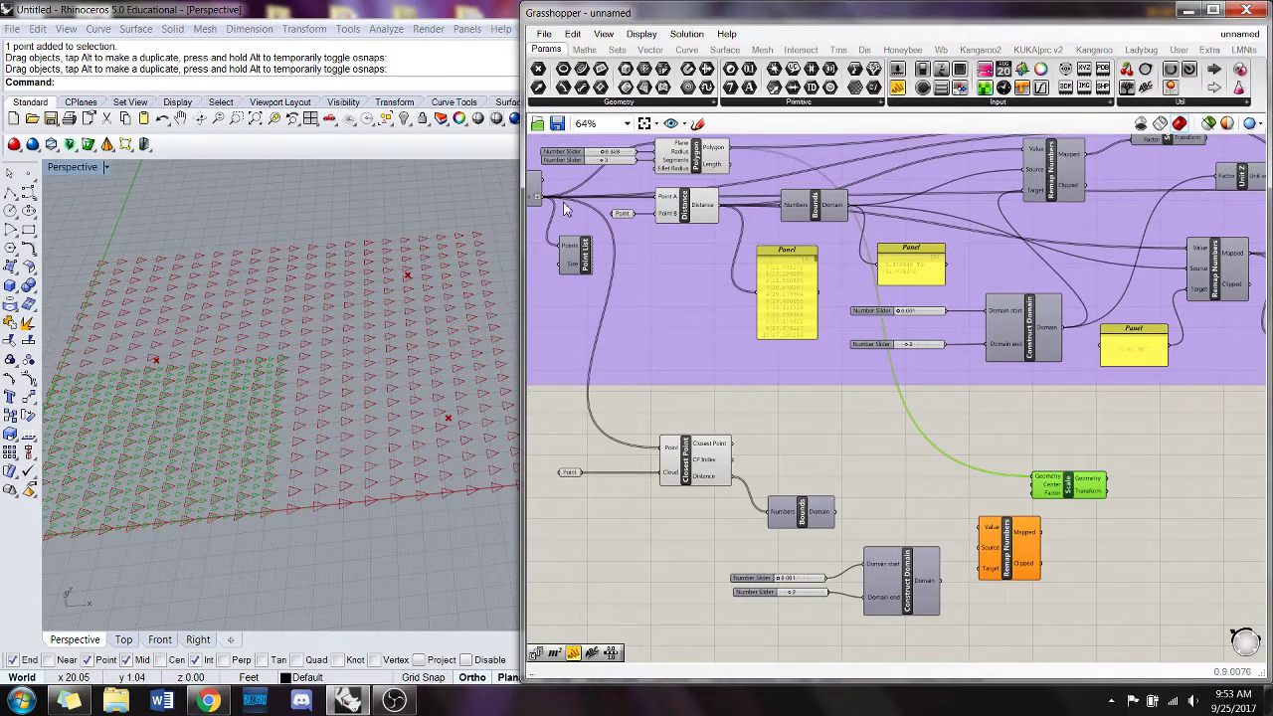
pyautogui.moveTo(549, 199); pyautogui.dragTo(1036, 493)
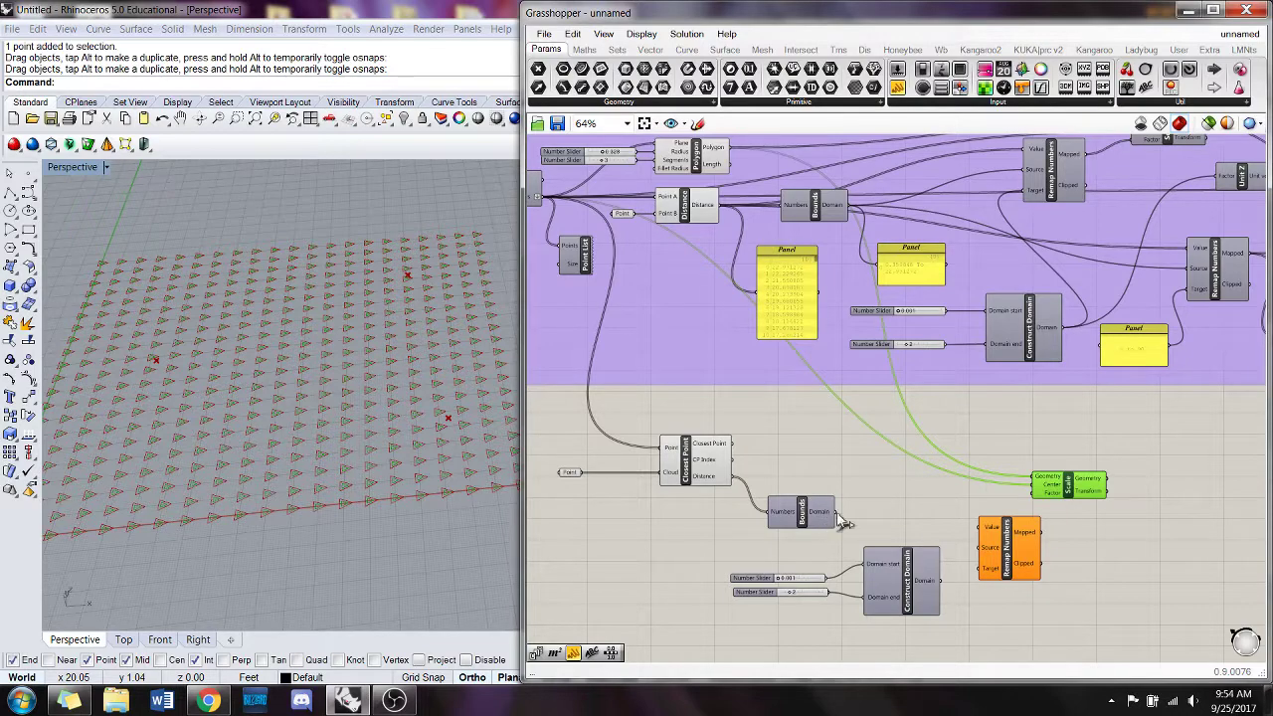
# - Try to drive the new Scale component's Factor directly with the Bounds domain
pyautogui.moveTo(835, 511); pyautogui.dragTo(1040, 505)
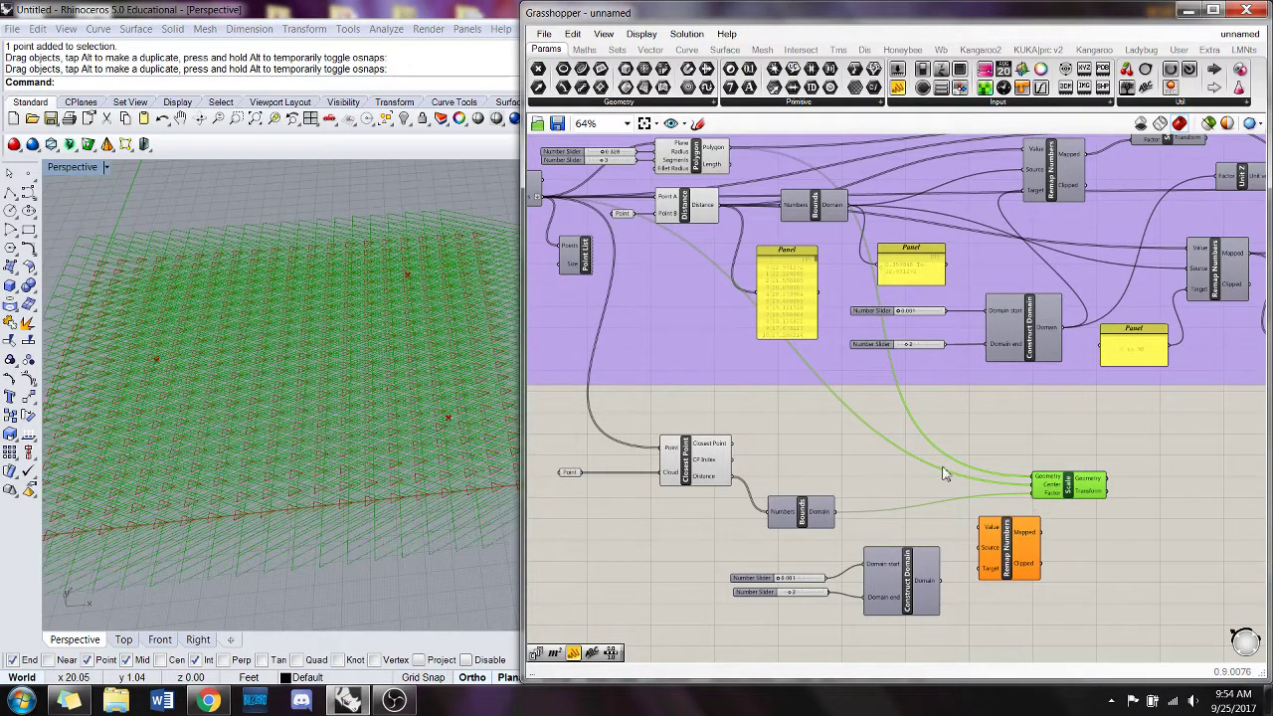
pyautogui.click(420, 586)
pyautogui.click(957, 440)
pyautogui.moveTo(432, 412)
pyautogui.mouseDown(button='right')
pyautogui.moveTo(446, 372)
pyautogui.moveTo(433, 395)
pyautogui.mouseUp(button='right')
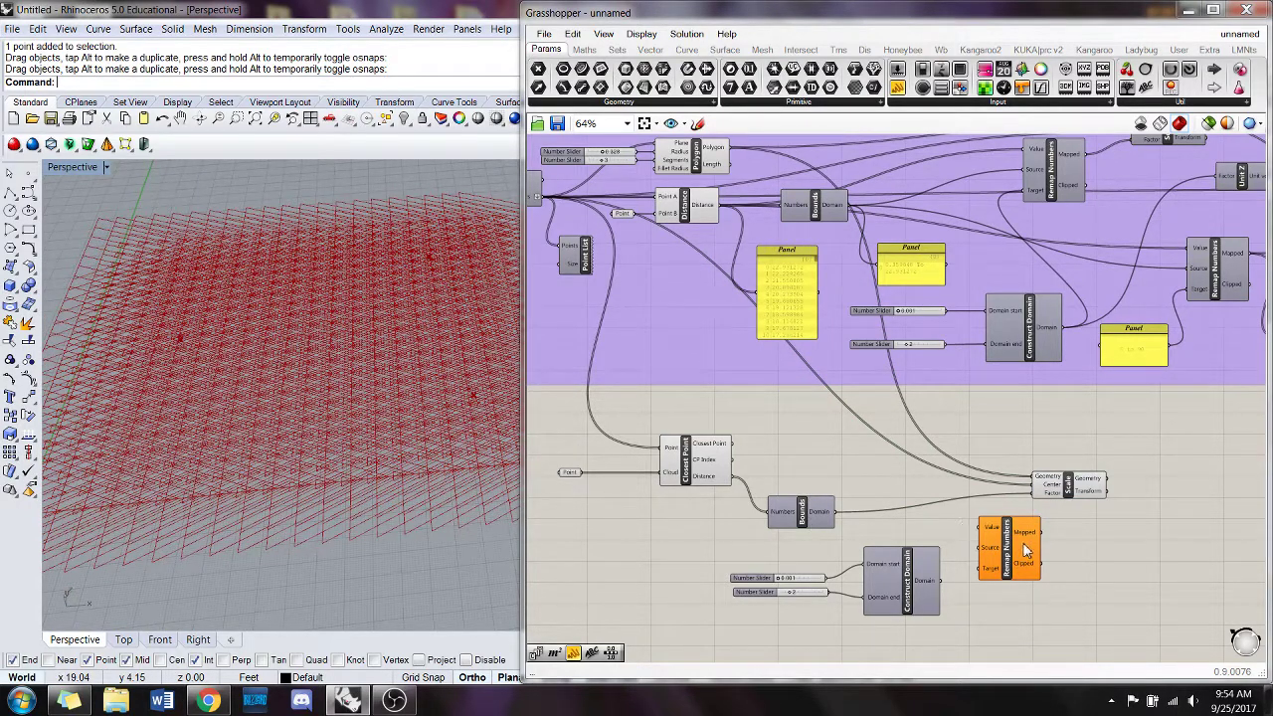
pyautogui.moveTo(1026, 547); pyautogui.dragTo(1033, 552)
pyautogui.rightClick(1052, 502)
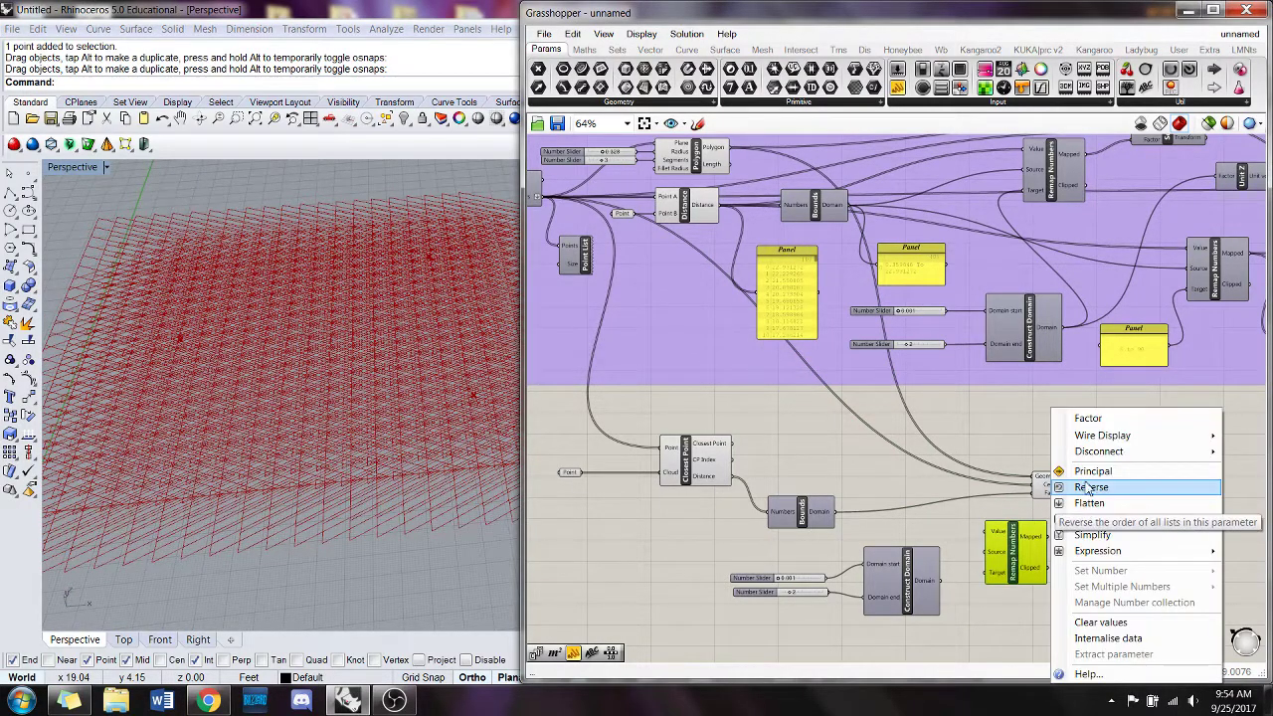
pyautogui.click(1034, 458)
# - Wire the Closest Point Distance, Bounds domain and Construct Domain outputs into Remap Numbers' Value, Source and Target inputs
pyautogui.moveTo(1076, 498); pyautogui.dragTo(1094, 483)
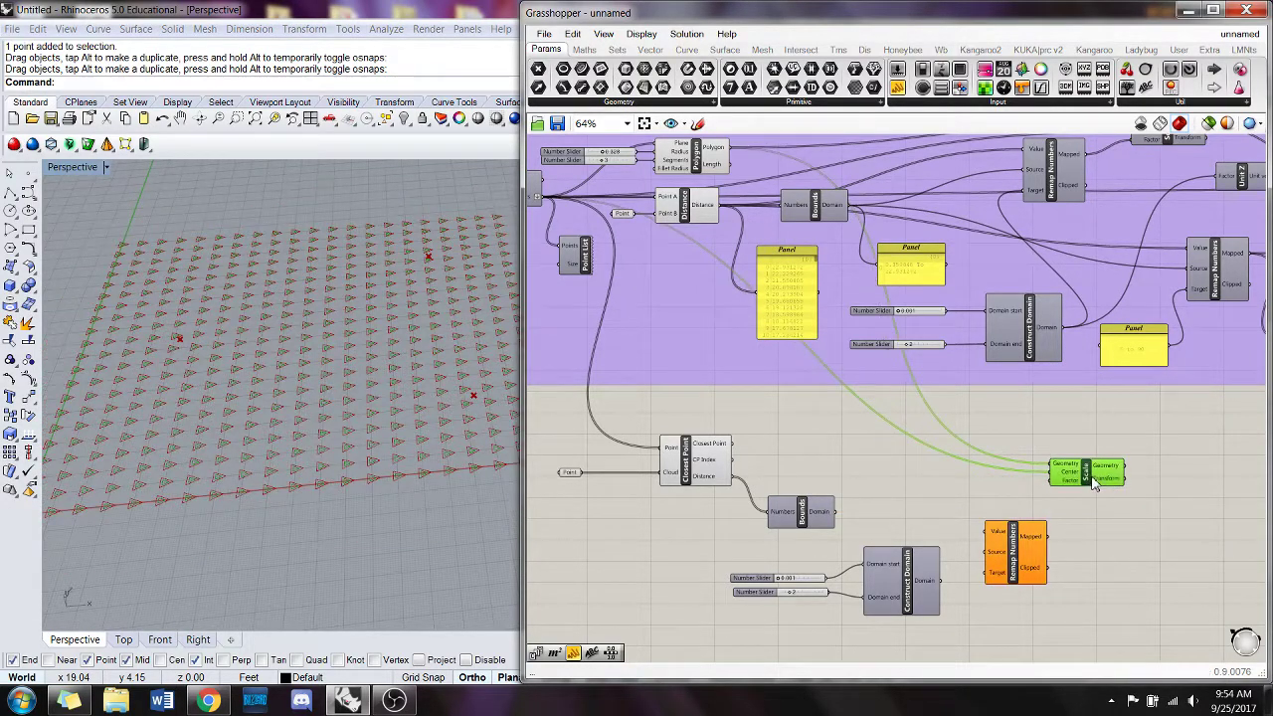
pyautogui.click(1106, 535)
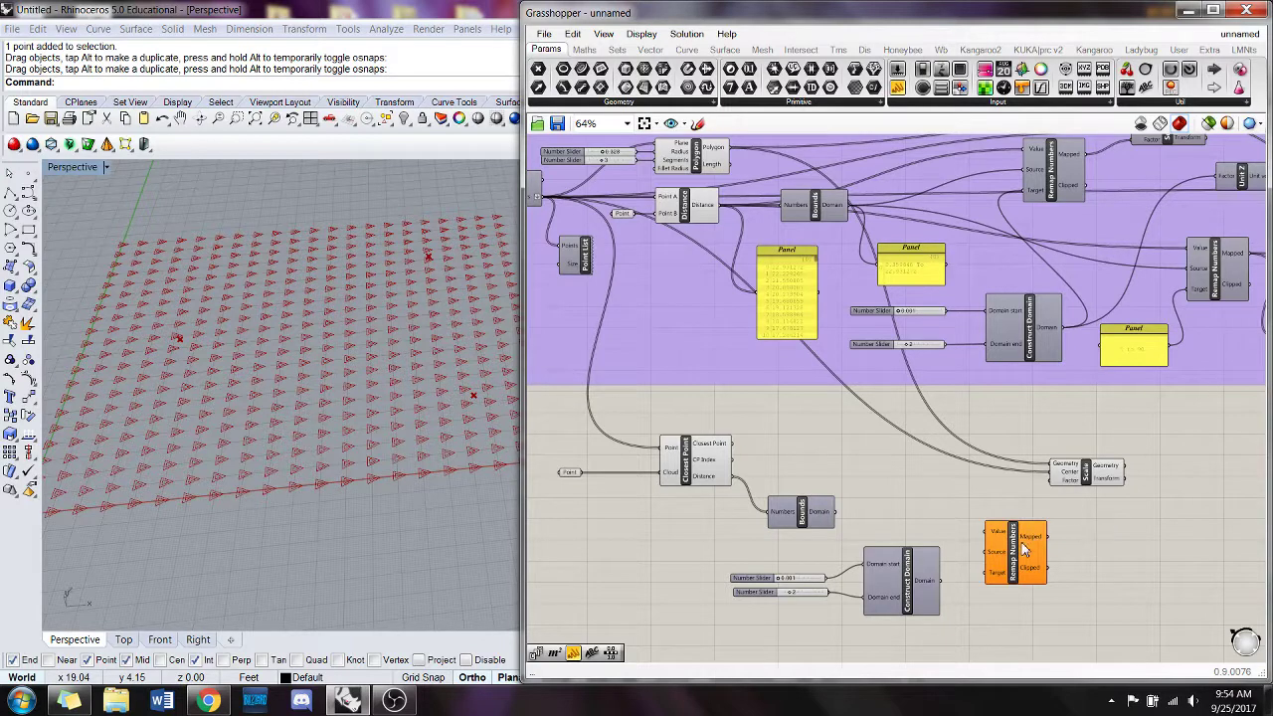
pyautogui.moveTo(1024, 550); pyautogui.dragTo(1001, 519)
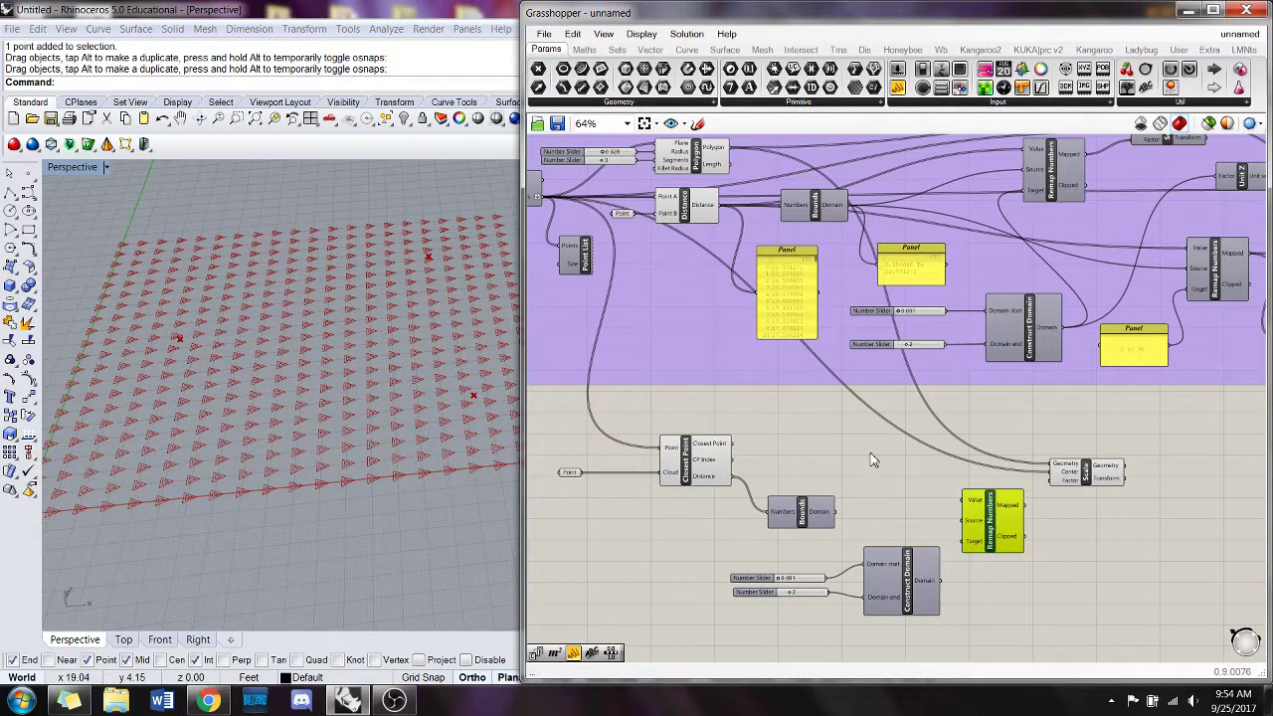
pyautogui.moveTo(731, 483); pyautogui.dragTo(972, 498)
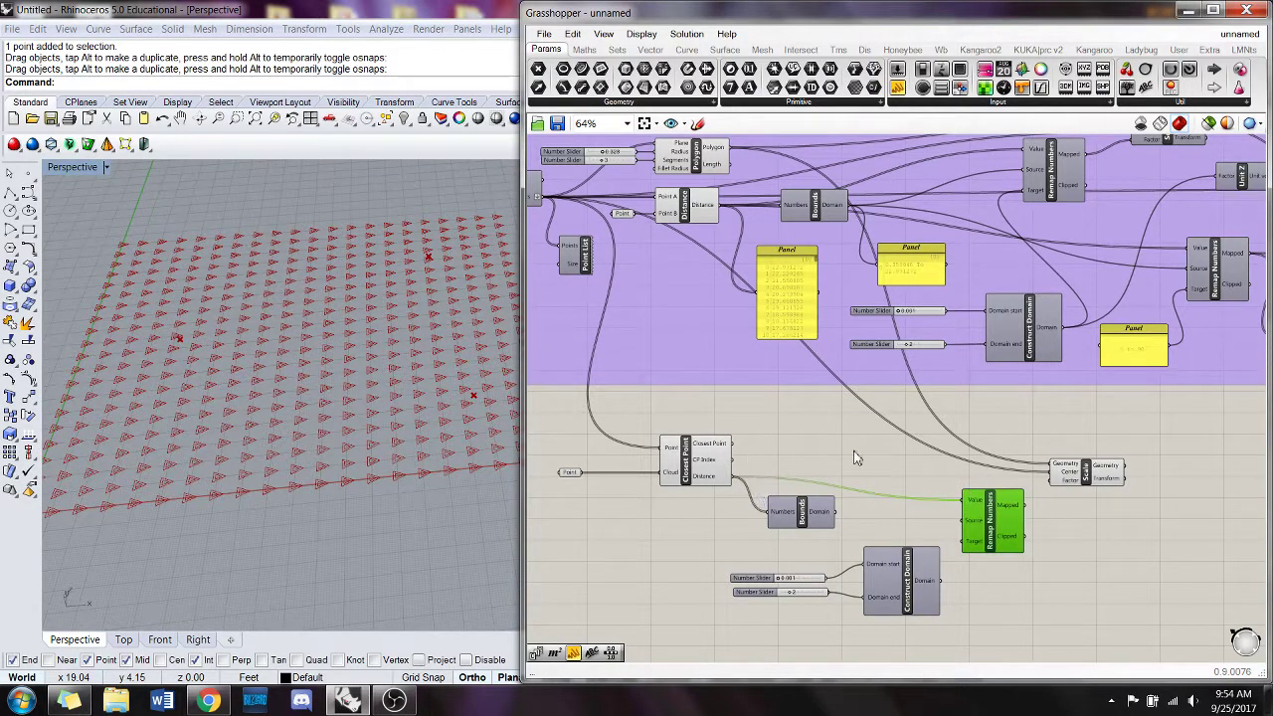
pyautogui.moveTo(836, 512); pyautogui.dragTo(964, 524)
pyautogui.moveTo(940, 581); pyautogui.dragTo(965, 540)
# - Wire the Mapped output of the new Remap Numbers into the Scale component's Factor input
pyautogui.moveTo(1011, 505)
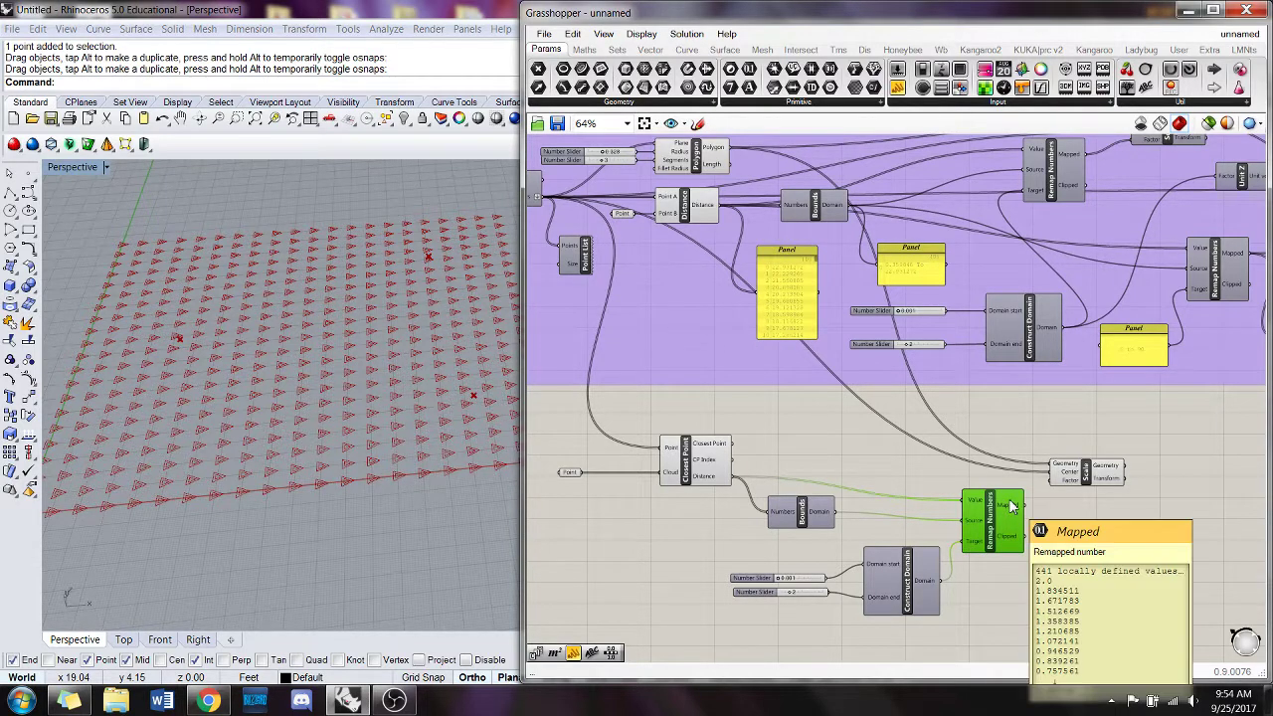
pyautogui.moveTo(1011, 506); pyautogui.dragTo(1055, 485)
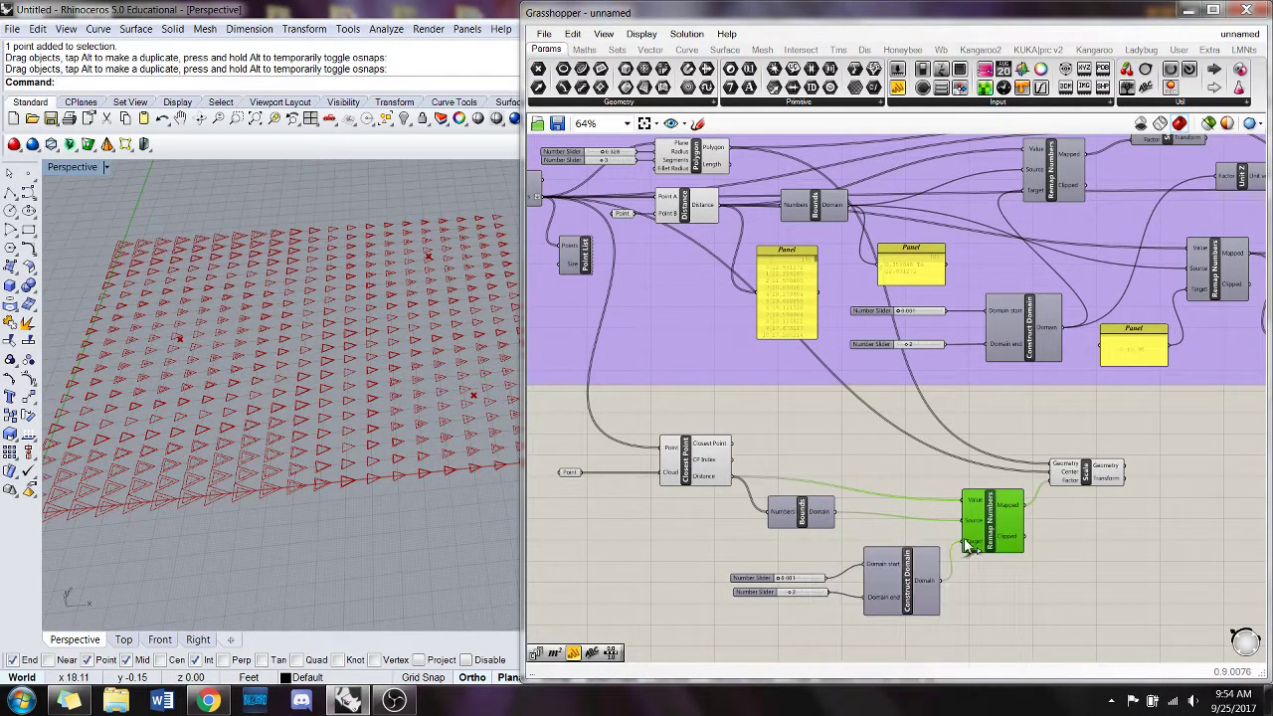
pyautogui.click(1035, 587)
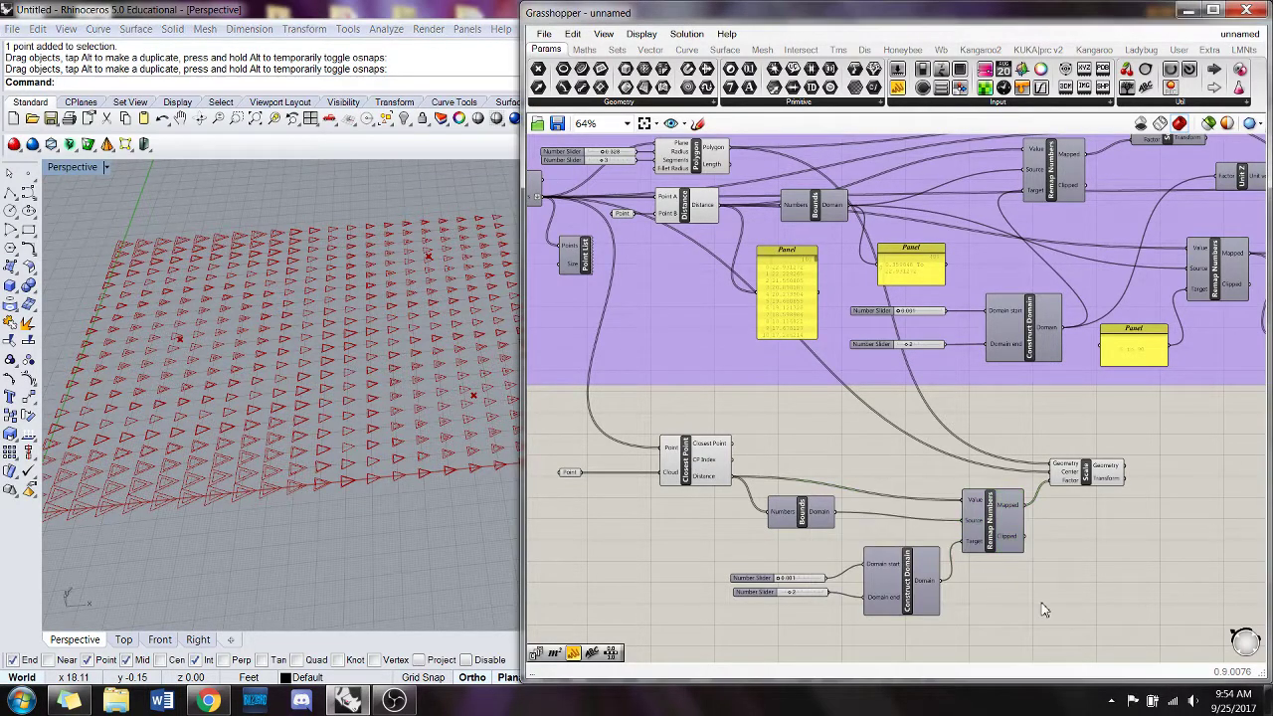
# - Turn off the Polygon component's preview and move the leftmost attractor point toward the front of the grid in Rhino
pyautogui.rightClick(698, 167)
pyautogui.click(736, 196)
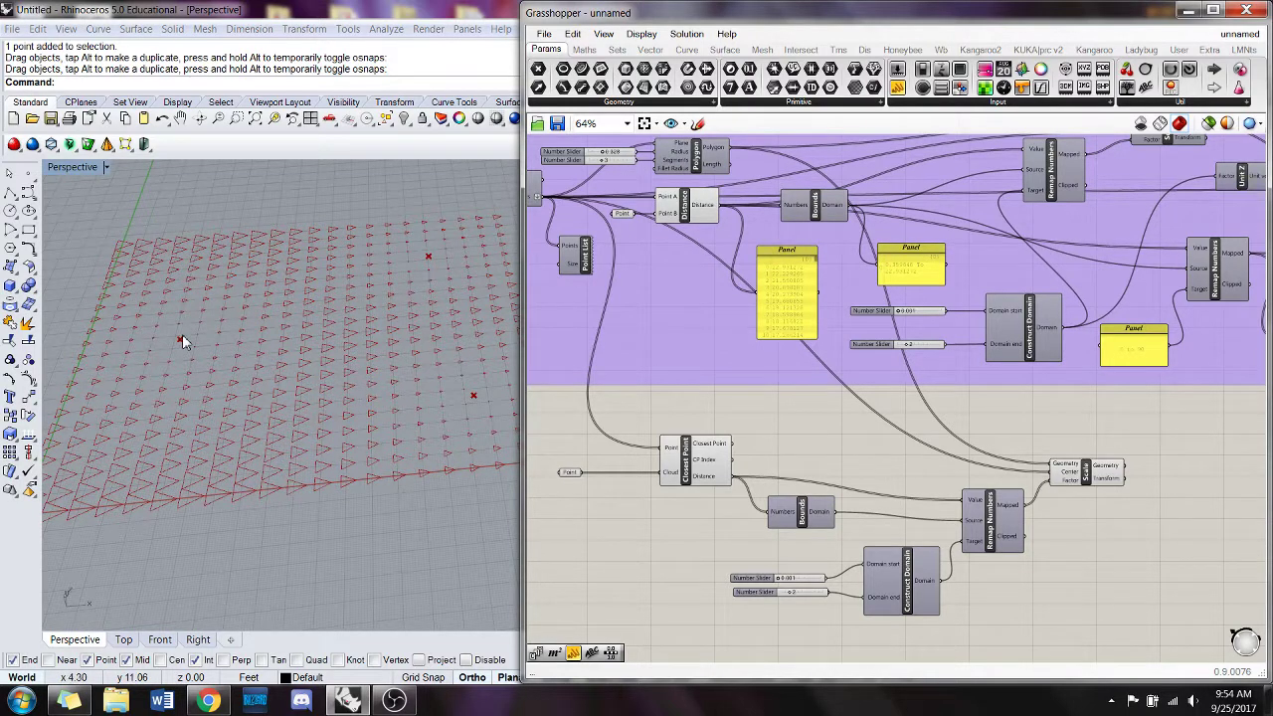
pyautogui.moveTo(181, 340); pyautogui.dragTo(169, 430)
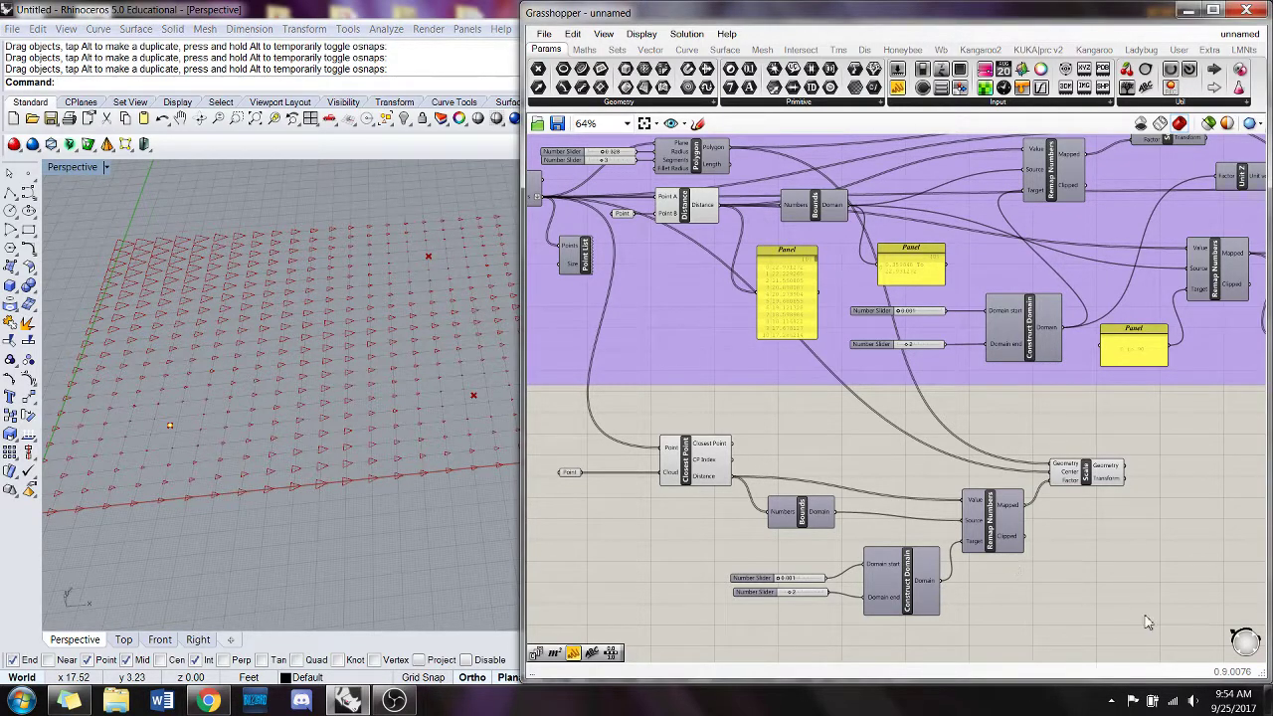
# - Group the Closest Point scaling components and move the Closest Point component and its Point parameter slightly inward within the group
pyautogui.moveTo(1146, 621); pyautogui.dragTo(569, 436)
pyautogui.hotkey('ctrl', 'g')
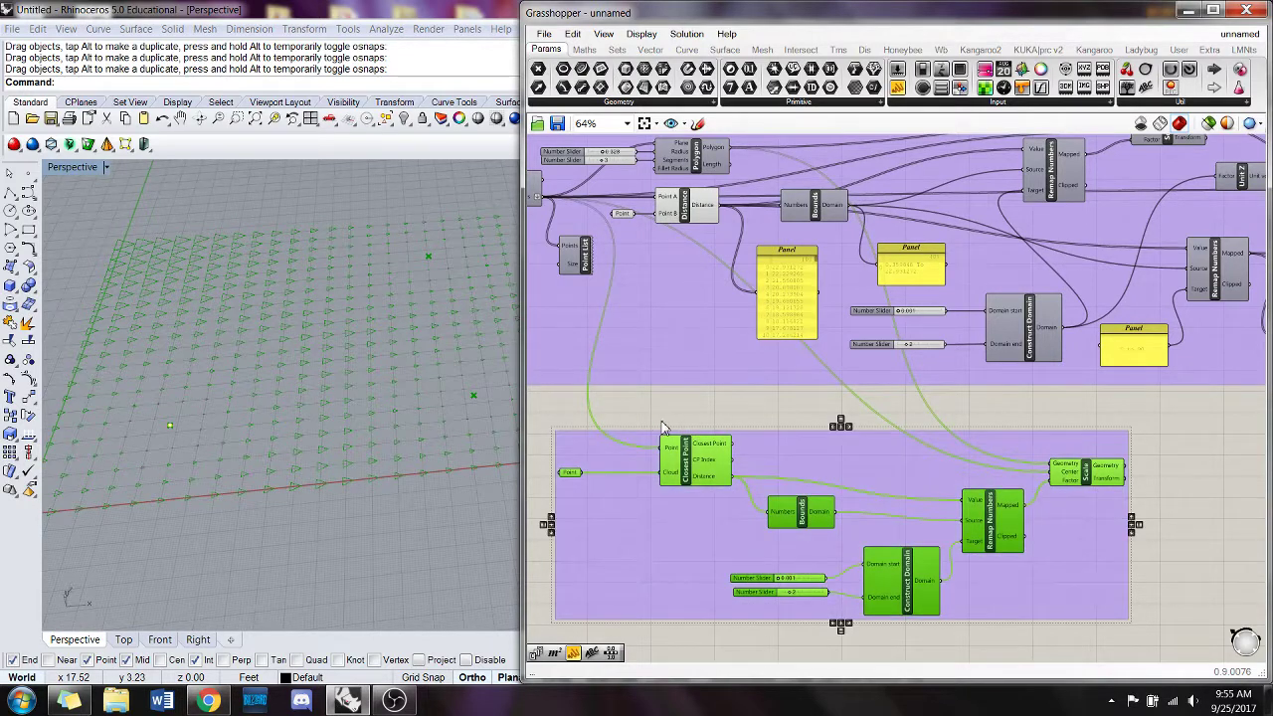
pyautogui.click(726, 409)
pyautogui.click(704, 463)
pyautogui.moveTo(706, 465); pyautogui.dragTo(721, 460)
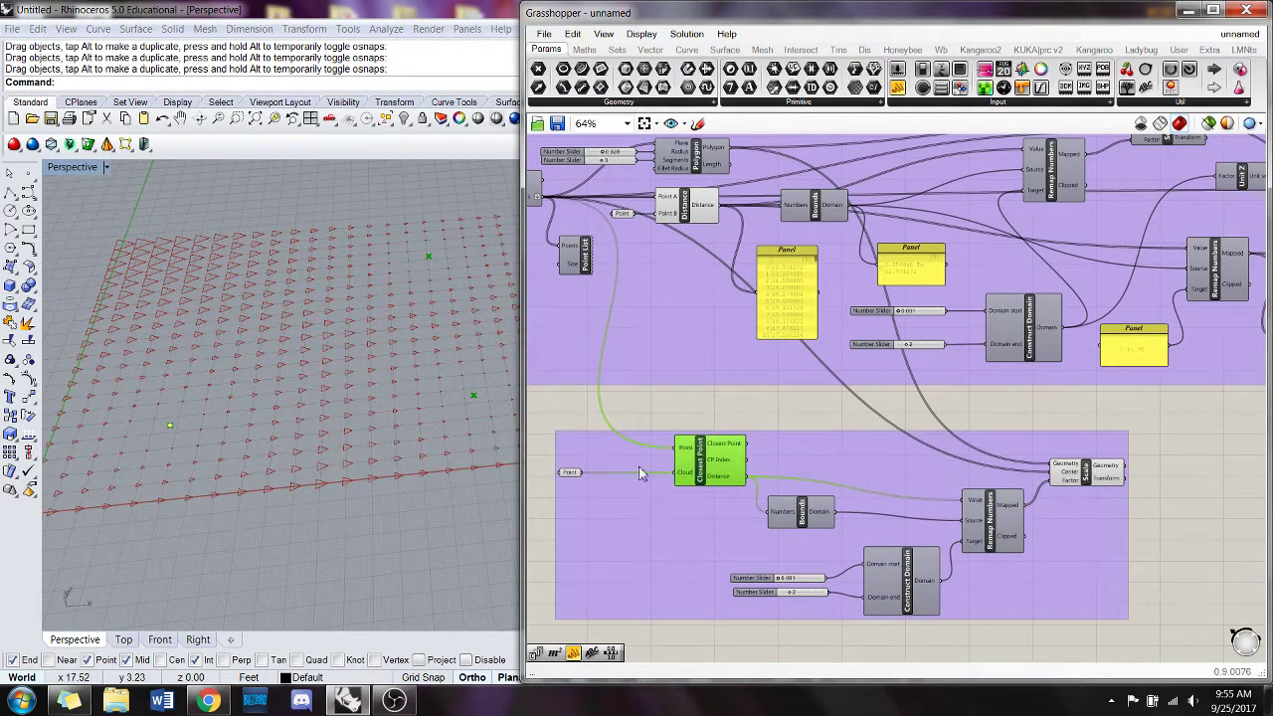
pyautogui.moveTo(572, 476); pyautogui.dragTo(614, 476)
pyautogui.click(742, 400)
pyautogui.scroll(-1, 742, 401)
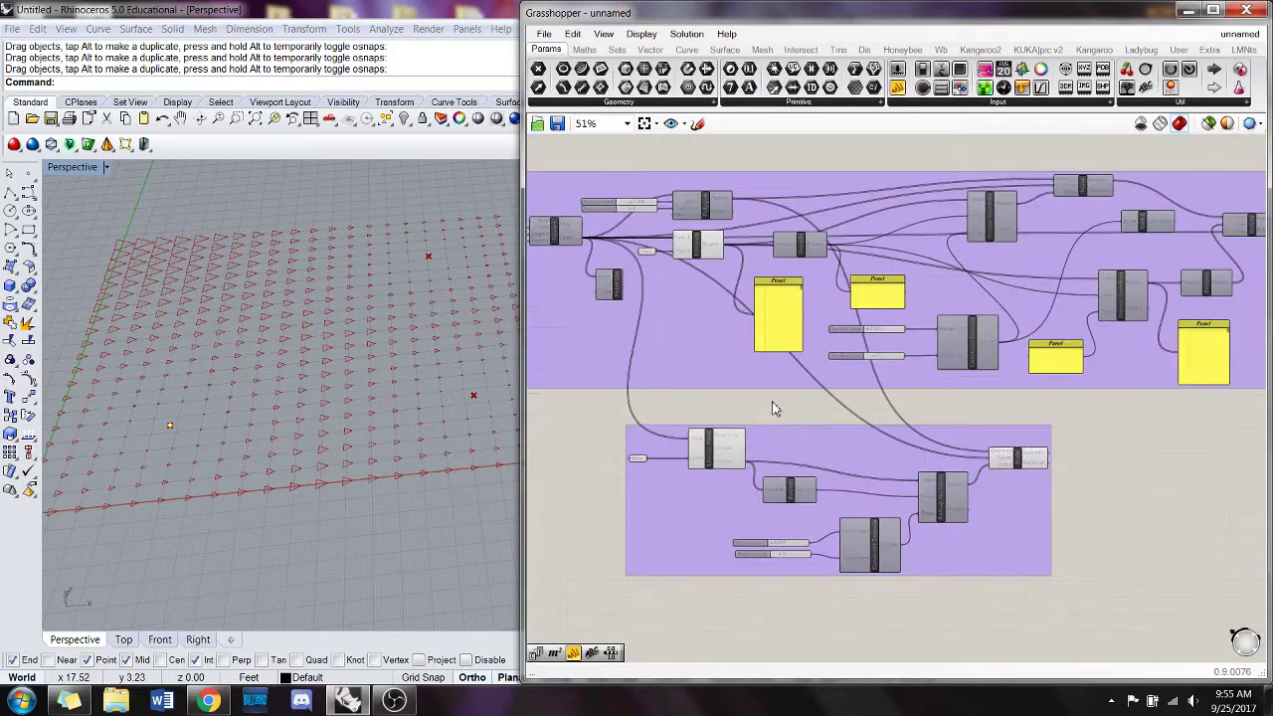
# - Move the new closest-point group slightly closer to the large group above it
pyautogui.moveTo(861, 445); pyautogui.dragTo(912, 410, button='right')
pyautogui.moveTo(911, 409); pyautogui.dragTo(786, 416)
pyautogui.moveTo(785, 416); pyautogui.dragTo(873, 385, button='right')
pyautogui.moveTo(872, 385); pyautogui.dragTo(979, 369)
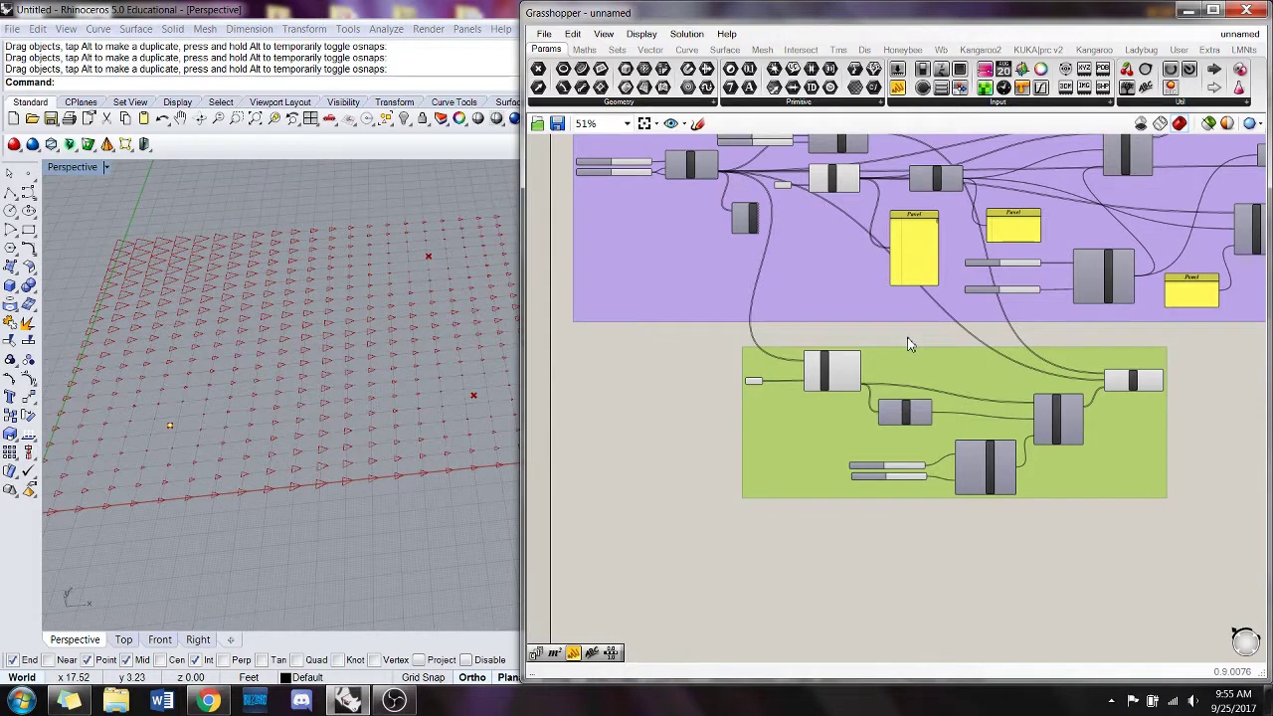
pyautogui.moveTo(907, 338); pyautogui.dragTo(768, 323, button='right')
pyautogui.click(1109, 369)
# - Turn off the preview of the closest-point group's Scale component and turn the Polygon component's preview back on
pyautogui.moveTo(1105, 395); pyautogui.dragTo(1092, 302, button='right')
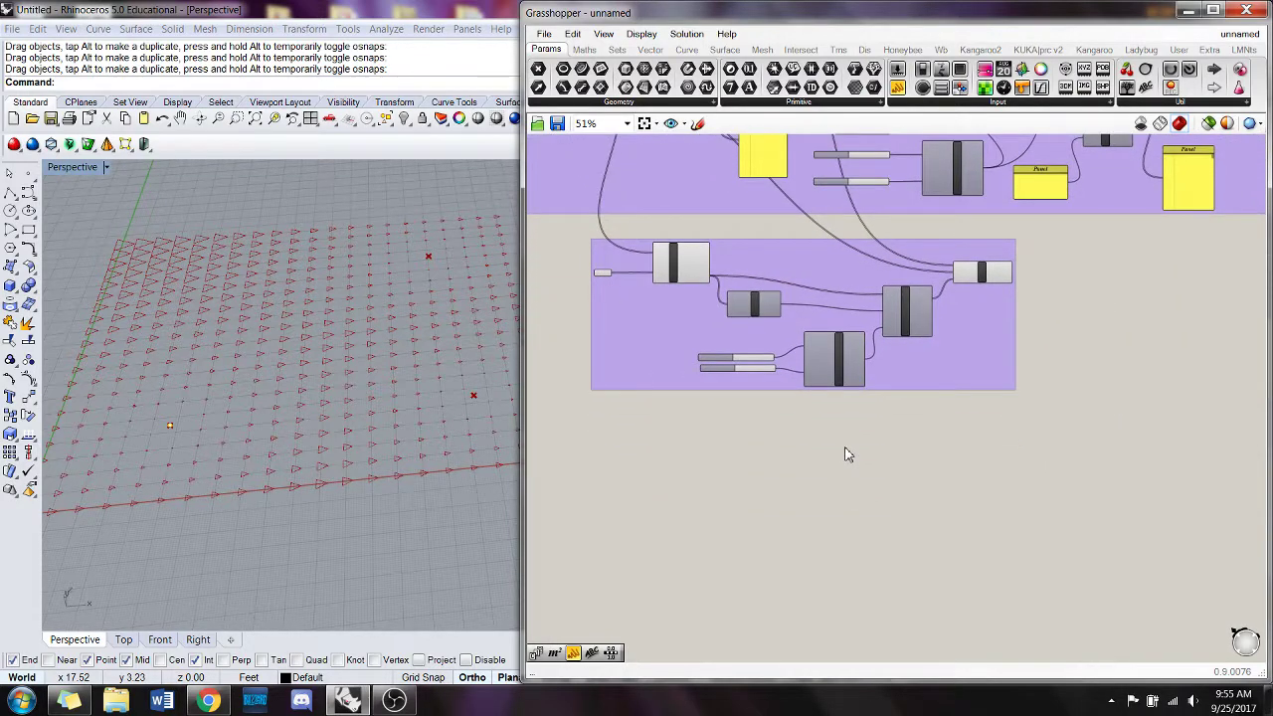
pyautogui.rightClick(982, 283)
pyautogui.click(1028, 303)
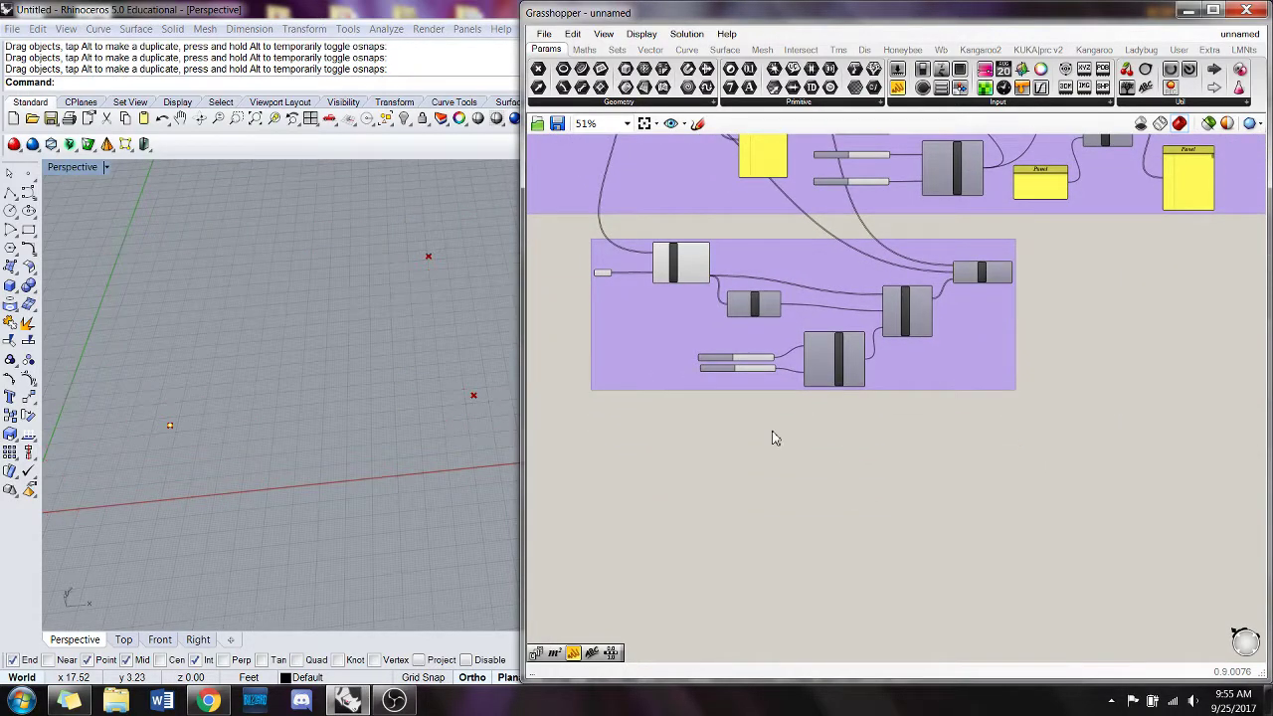
pyautogui.moveTo(773, 434); pyautogui.dragTo(875, 484, button='right')
pyautogui.scroll(-1, 875, 484)
pyautogui.rightClick(809, 194)
pyautogui.click(845, 220)
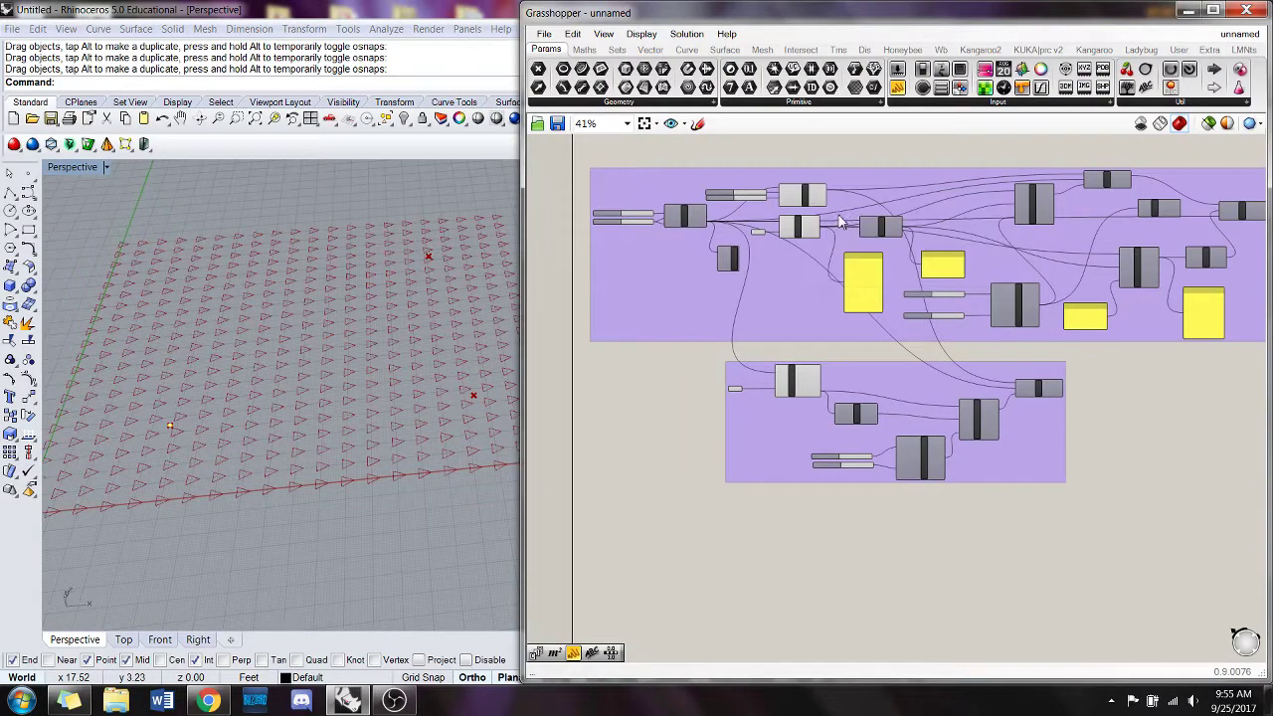
# - Draw a degree-3 curve in Rhino that winds across the polygon grid from its front edge to the back, and select it
pyautogui.moveTo(339, 382); pyautogui.dragTo(339, 345, button='right')
pyautogui.moveTo(689, 510); pyautogui.dragTo(697, 466, button='right')
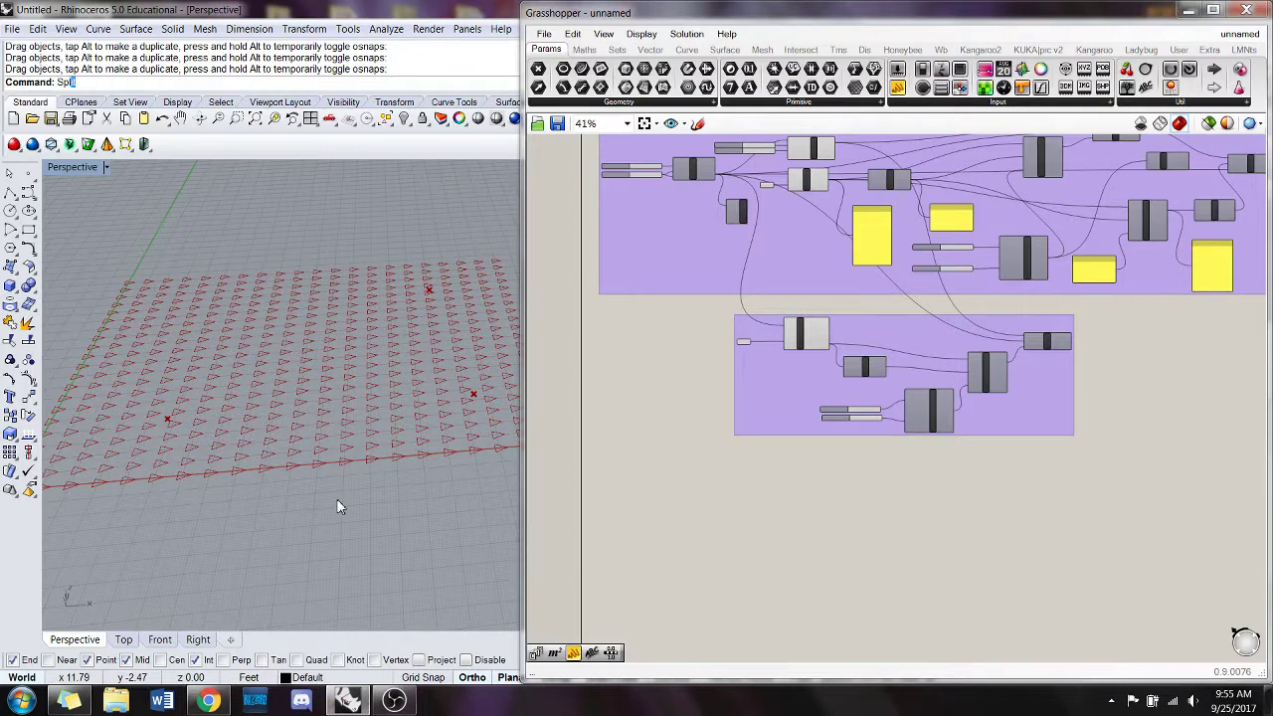
pyautogui.press('Return')
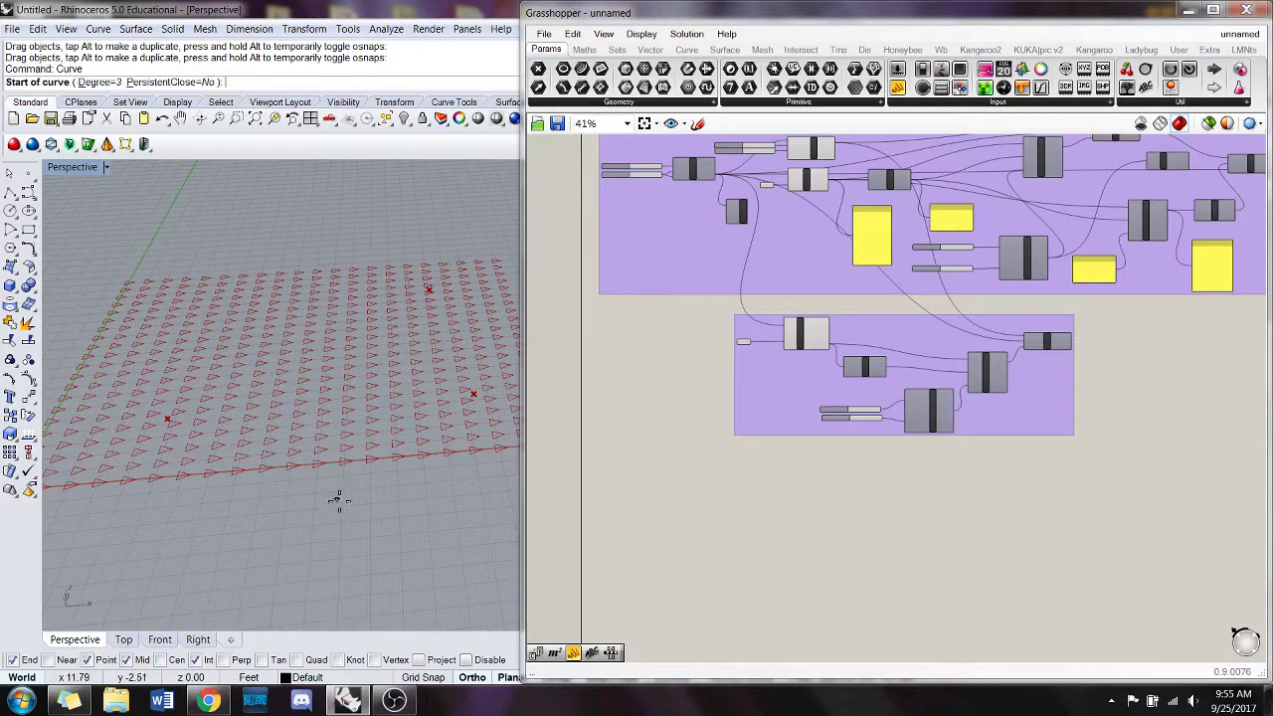
pyautogui.click(172, 466)
pyautogui.click(209, 347)
pyautogui.click(344, 339)
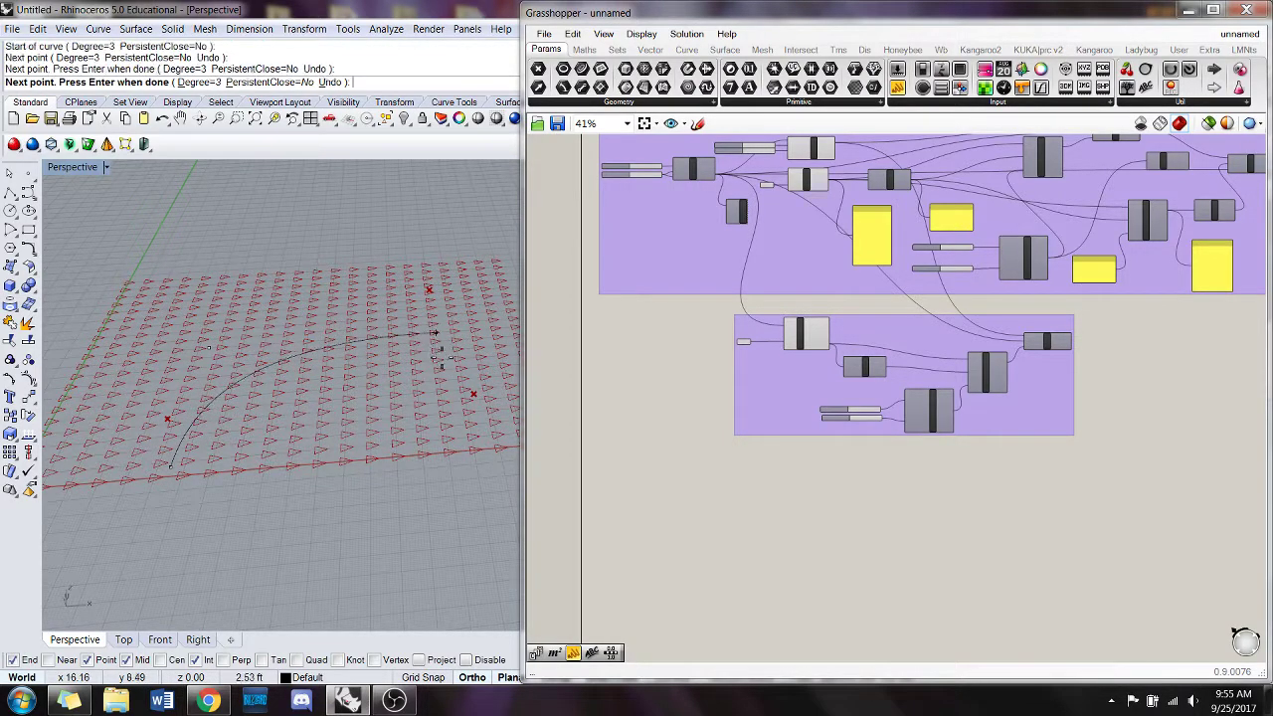
pyautogui.click(427, 286)
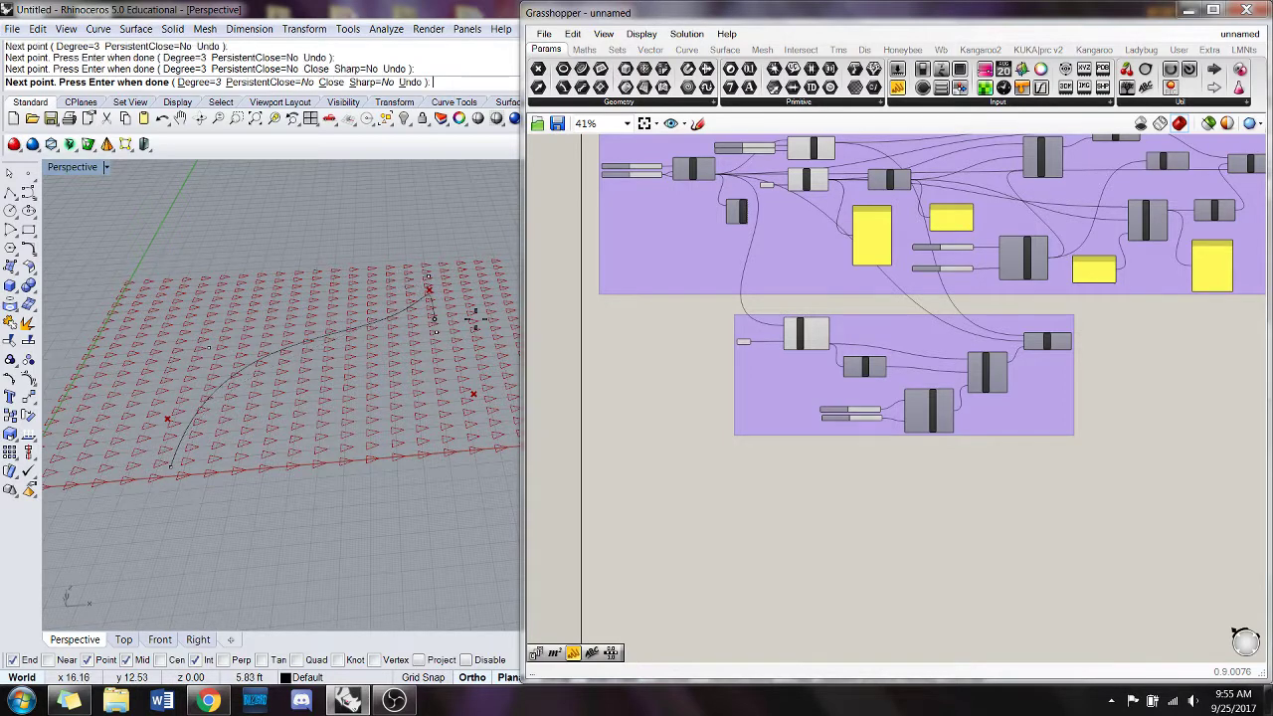
pyautogui.click(330, 282)
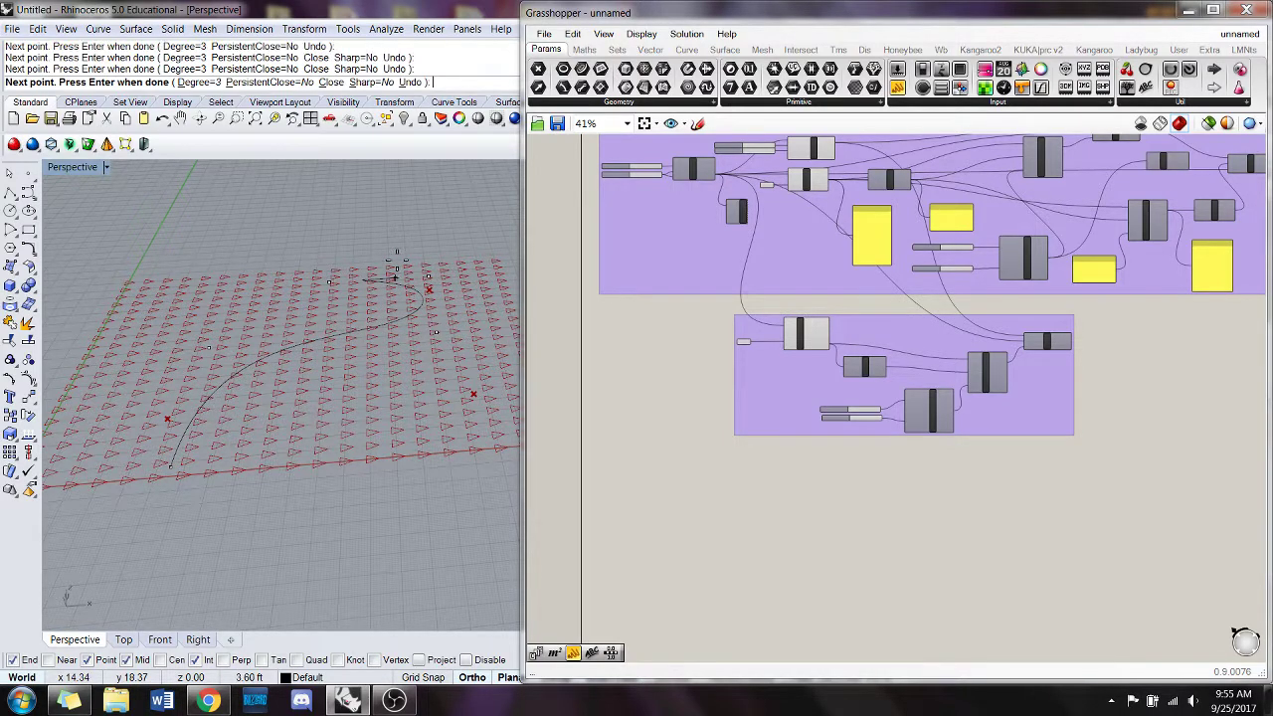
pyautogui.press('Return')
pyautogui.click(391, 318)
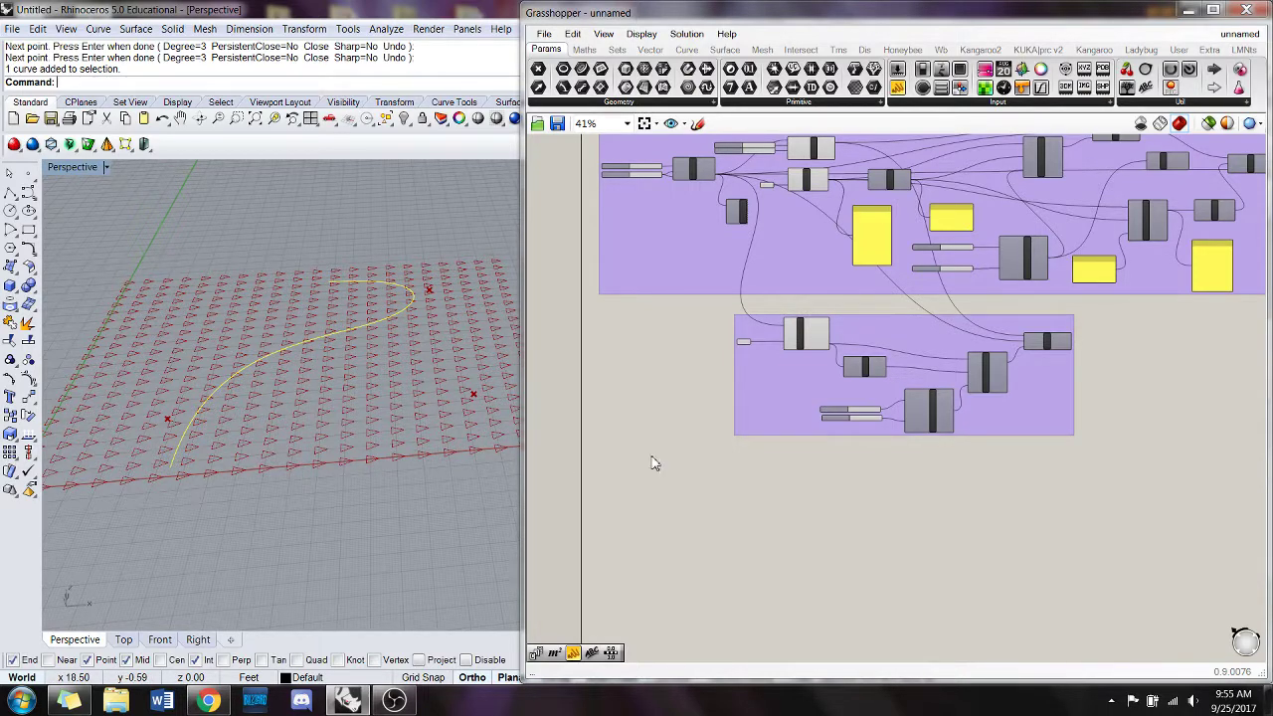
# - Add a Curve parameter to the Grasshopper canvas and place it just below the closest-point group
pyautogui.moveTo(730, 489); pyautogui.dragTo(670, 475, button='right')
pyautogui.doubleClick(697, 521)
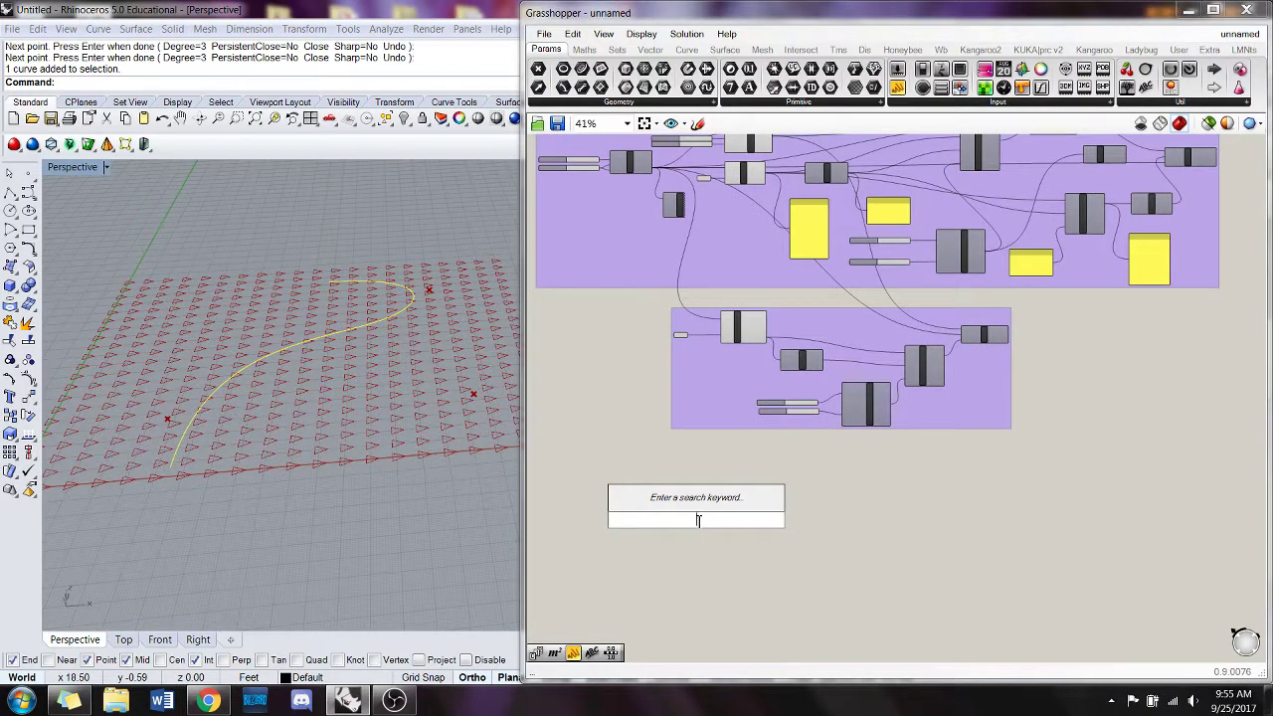
pyautogui.write('cr')
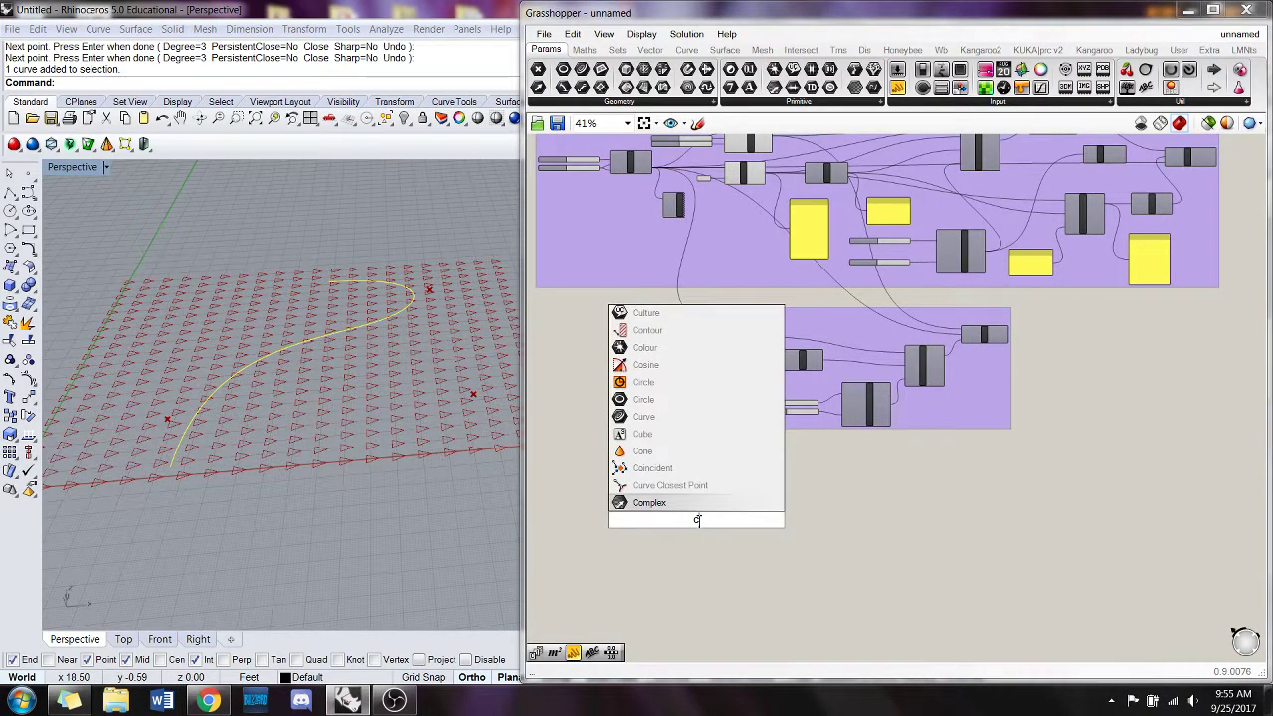
pyautogui.write('v')
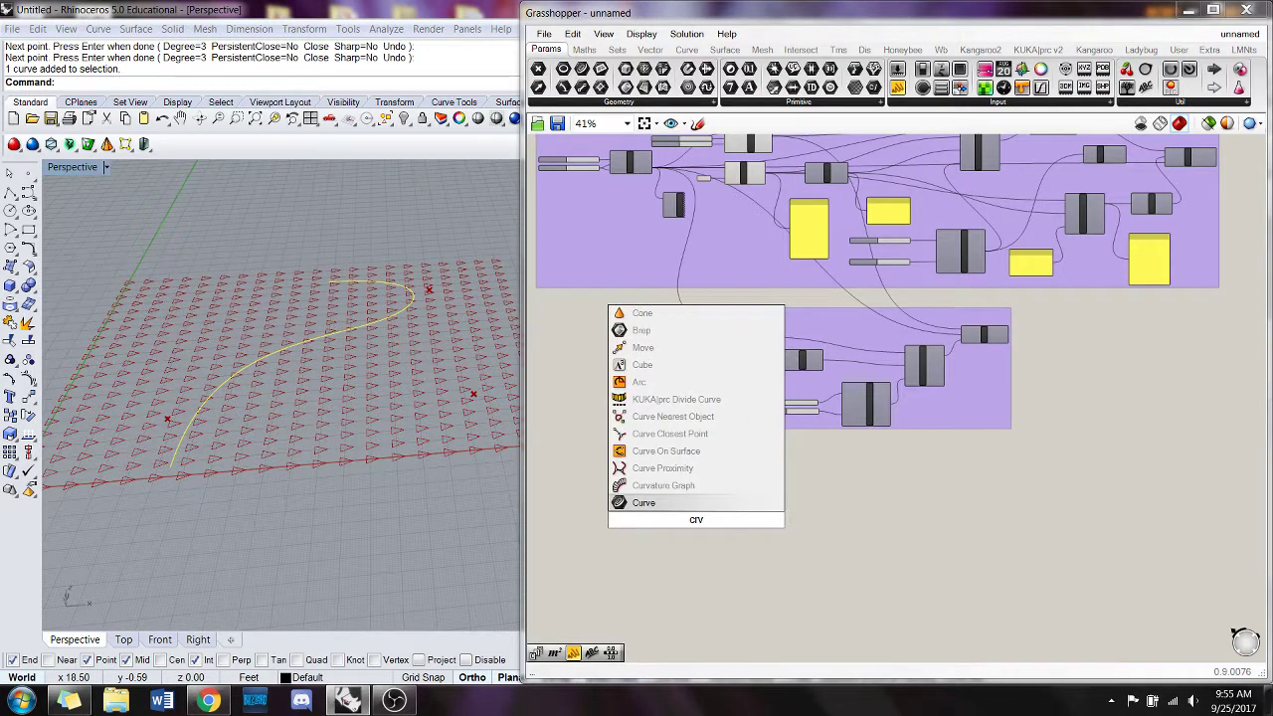
pyautogui.click(683, 503)
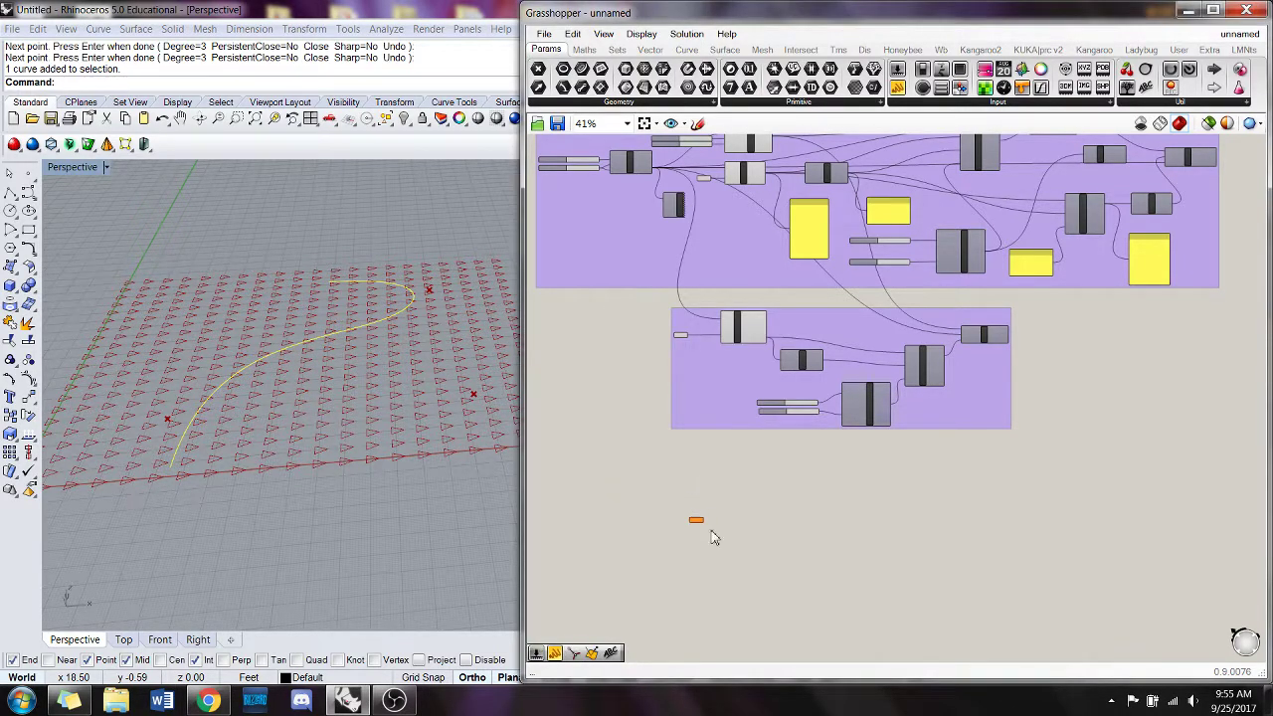
pyautogui.moveTo(696, 524); pyautogui.dragTo(690, 461)
pyautogui.scroll(3, 686, 467)
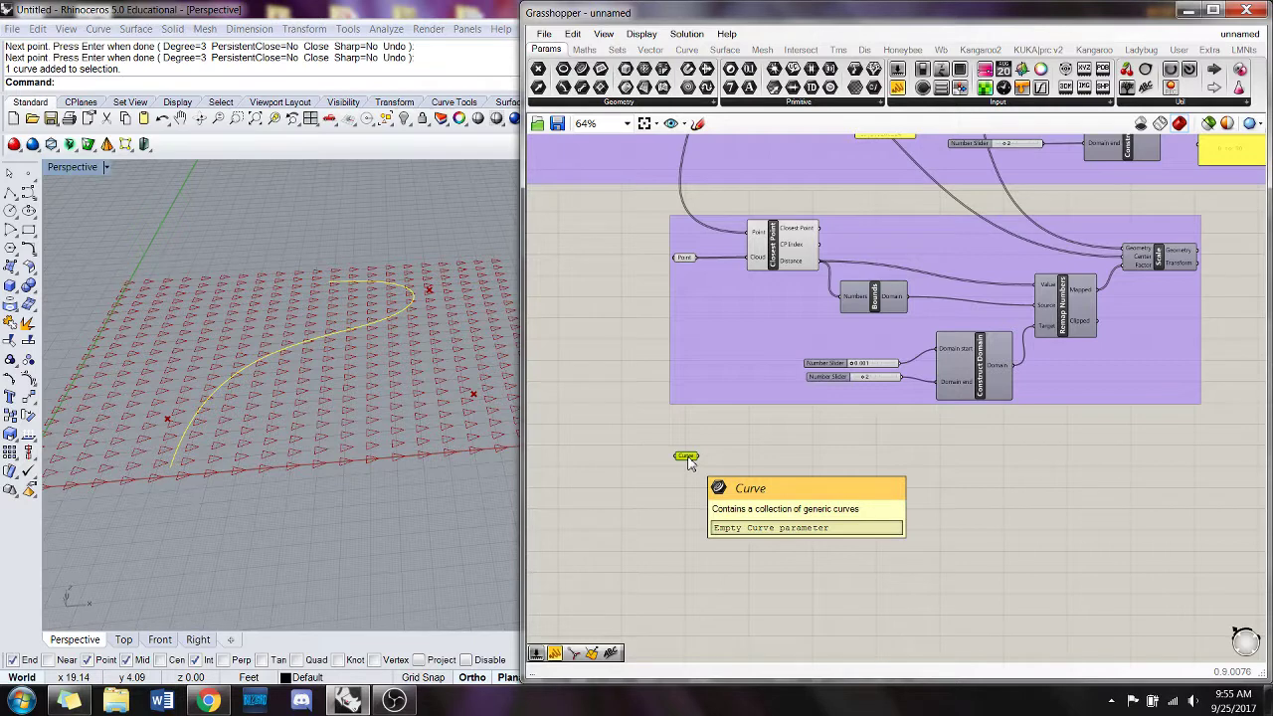
# - Set the curve drawn in Rhino as the Curve parameter's single referenced curve
pyautogui.rightClick(690, 463)
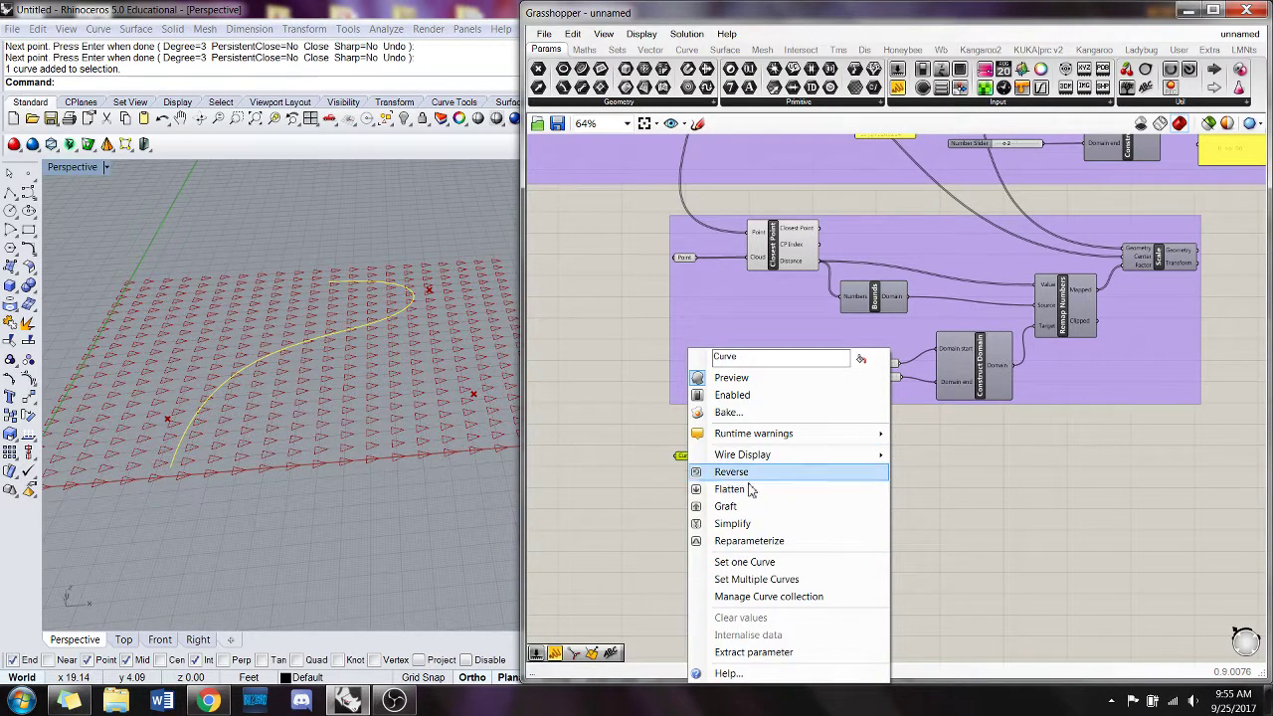
pyautogui.click(802, 563)
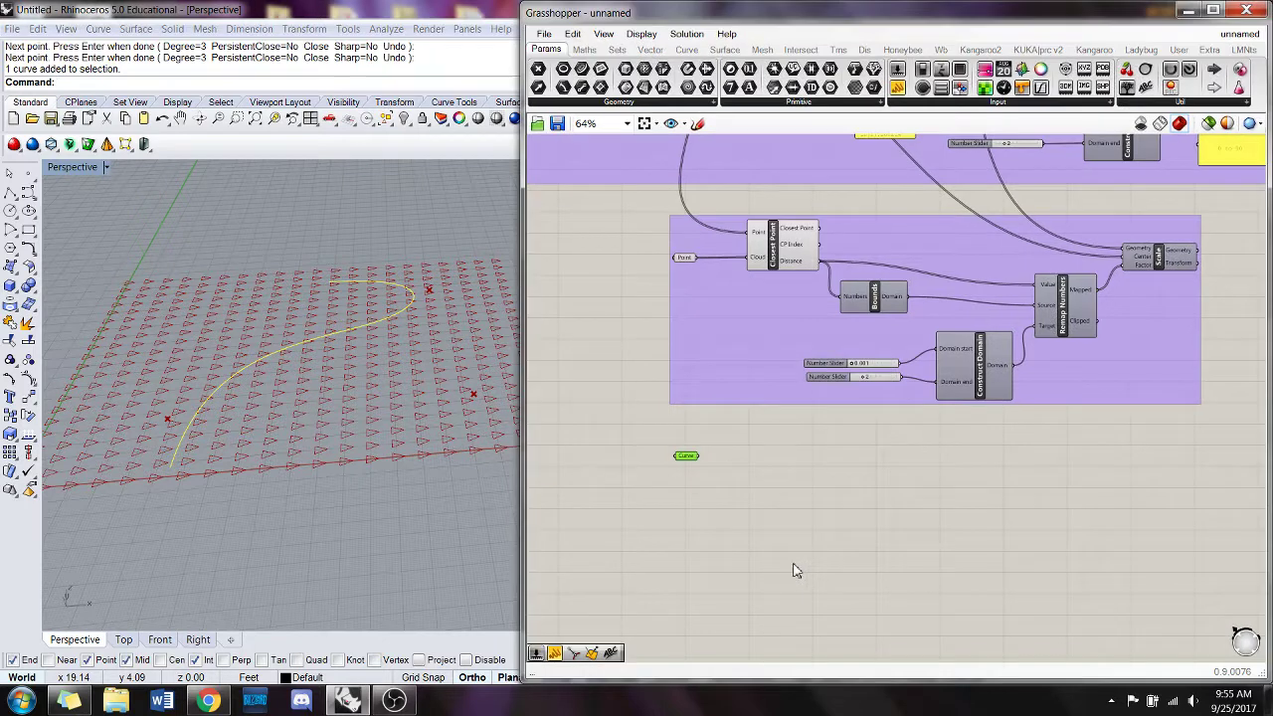
pyautogui.click(366, 321)
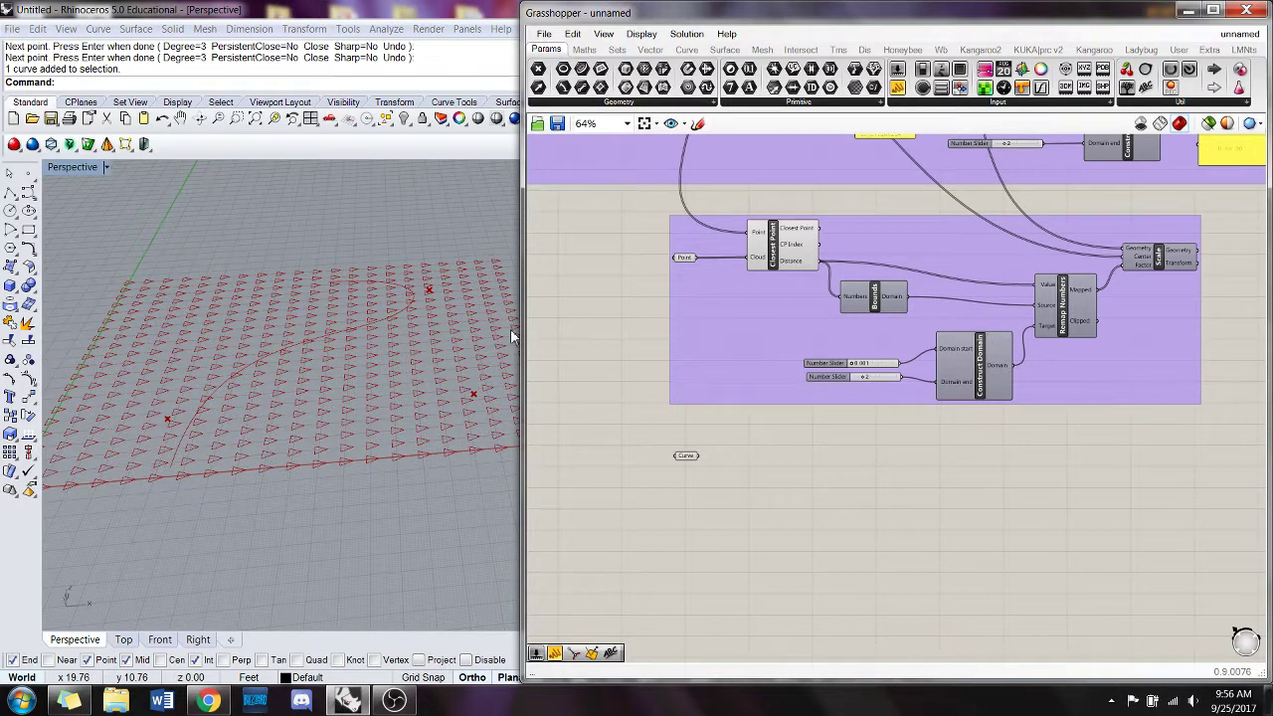
# - Divide the drawn curve into 5 segments with Rhino's Divide command, keeping the end points marked
pyautogui.moveTo(782, 473); pyautogui.dragTo(787, 431, button='right')
pyautogui.doubleClick(866, 434)
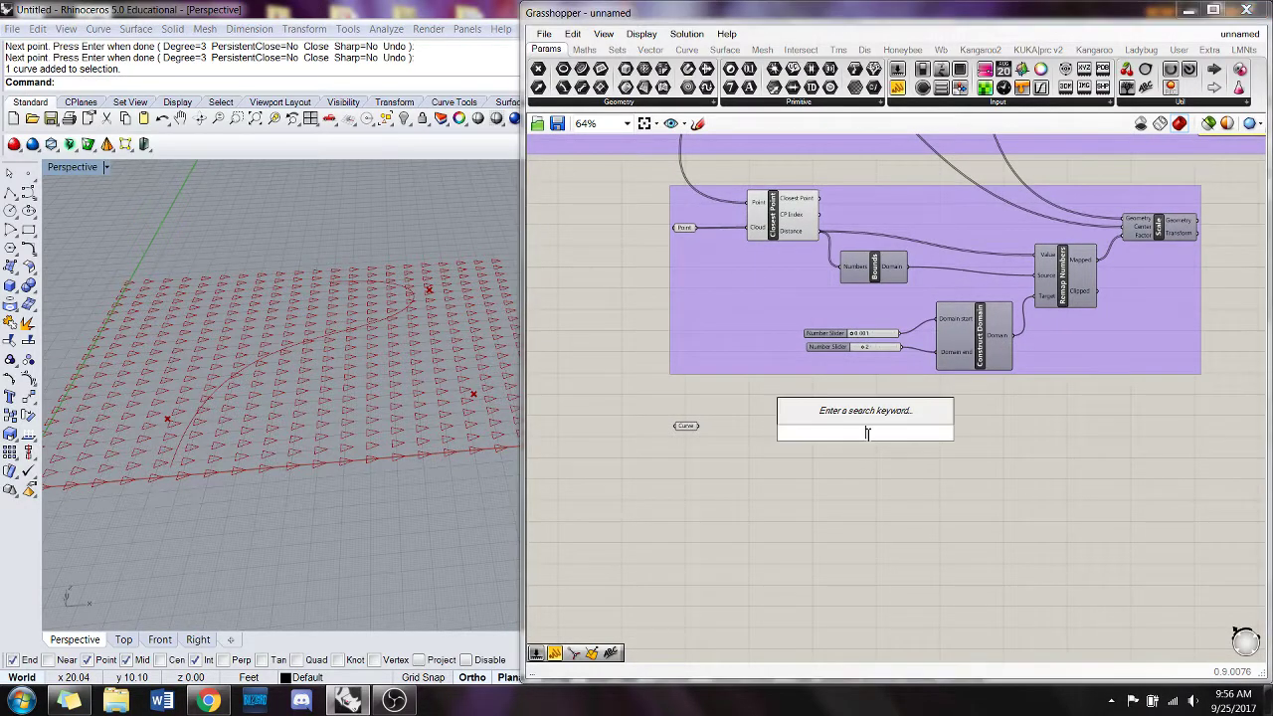
pyautogui.click(282, 355)
pyautogui.write('Divide')
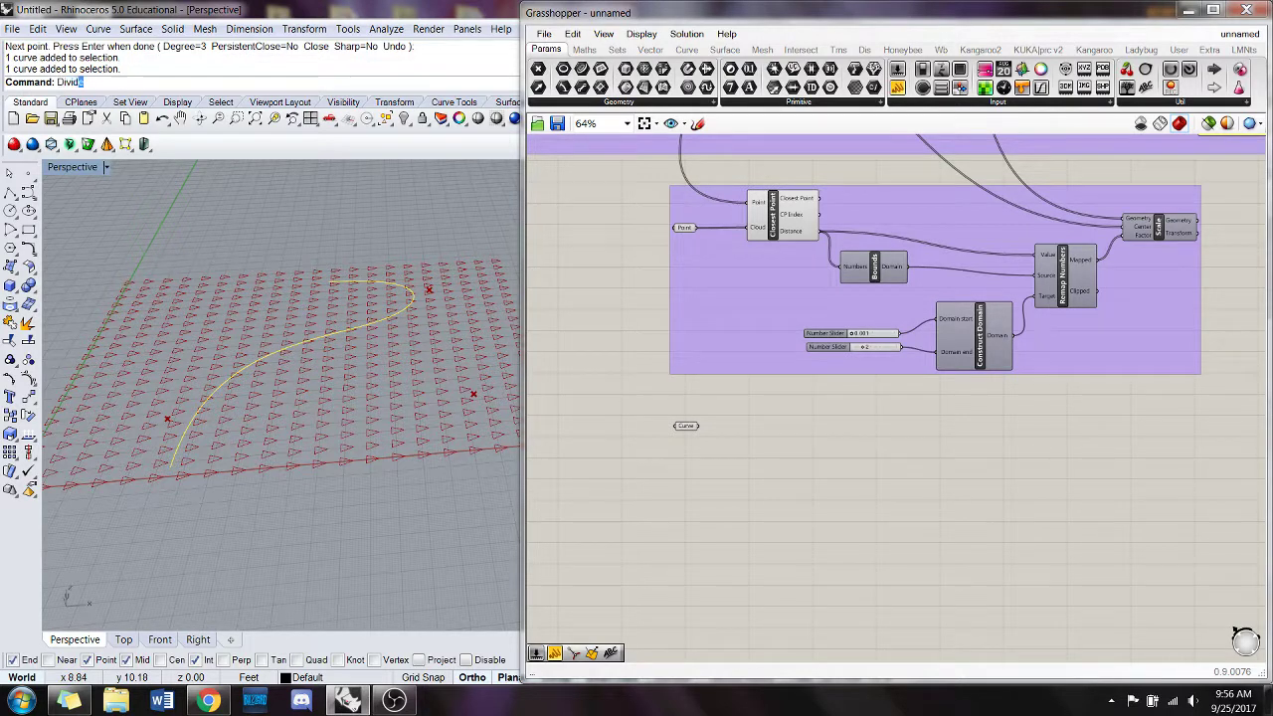
pyautogui.press('Return')
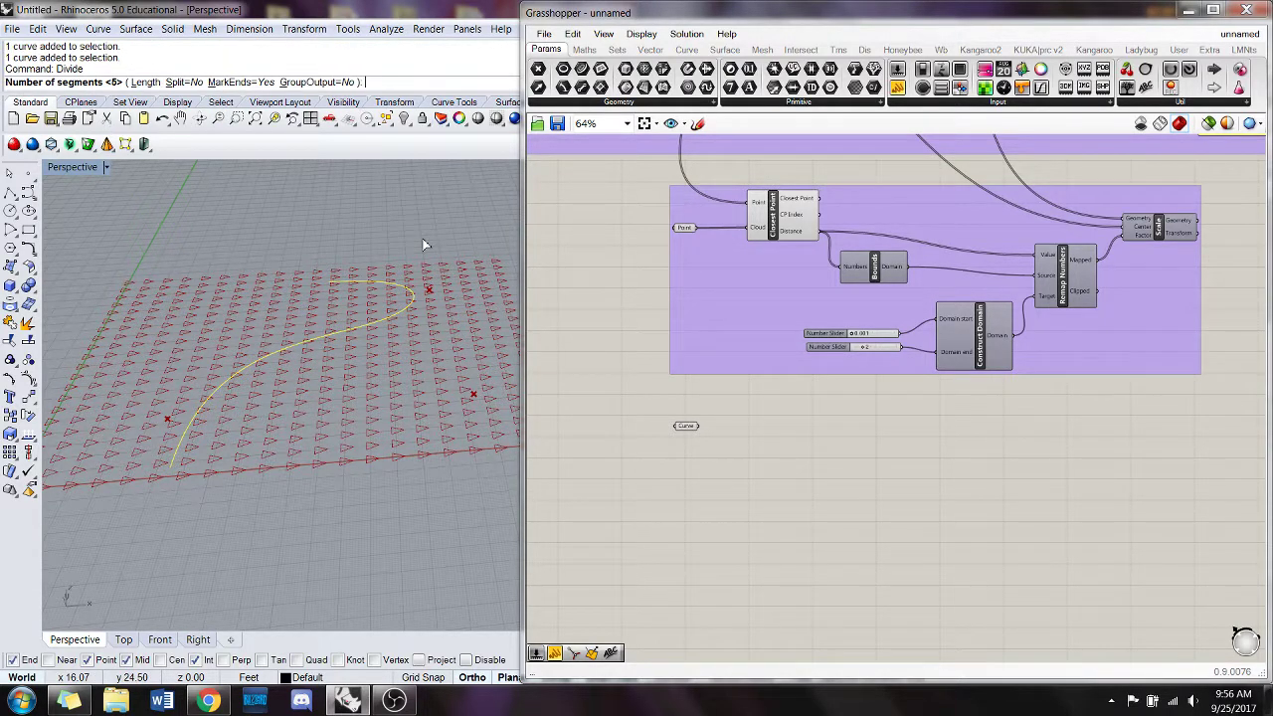
pyautogui.press('Return')
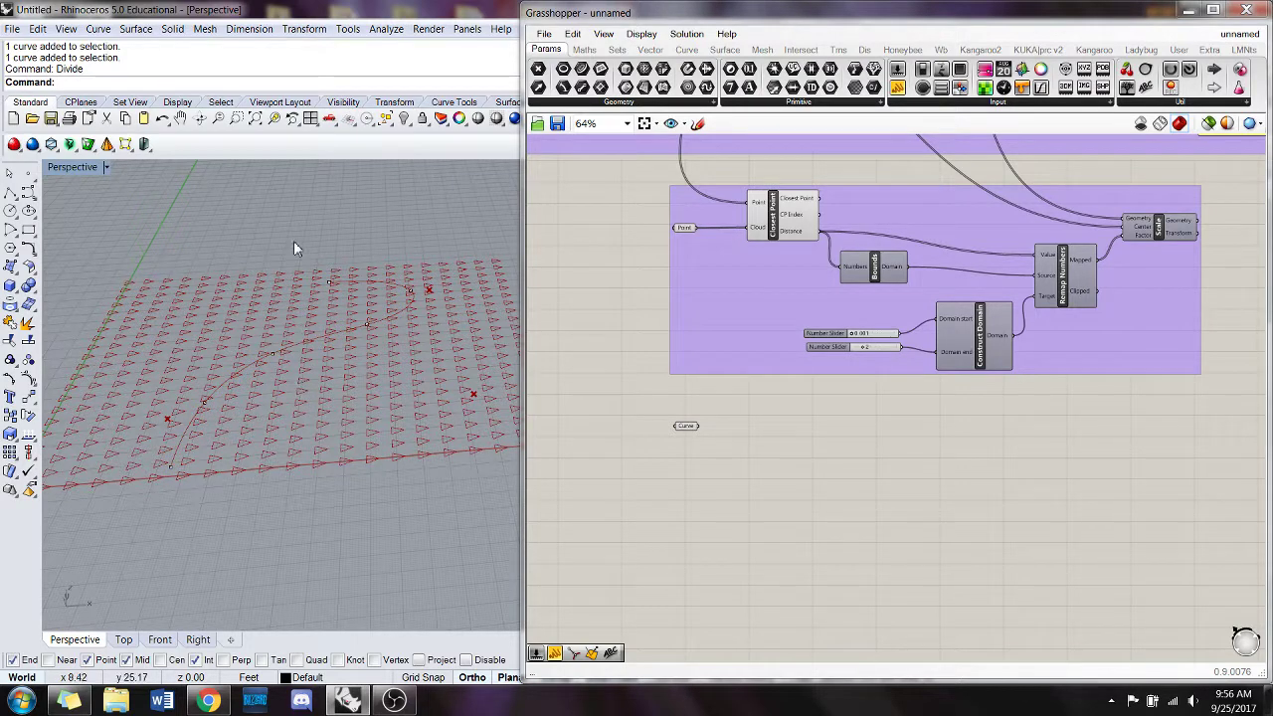
pyautogui.click(390, 321)
pyautogui.press('Escape')
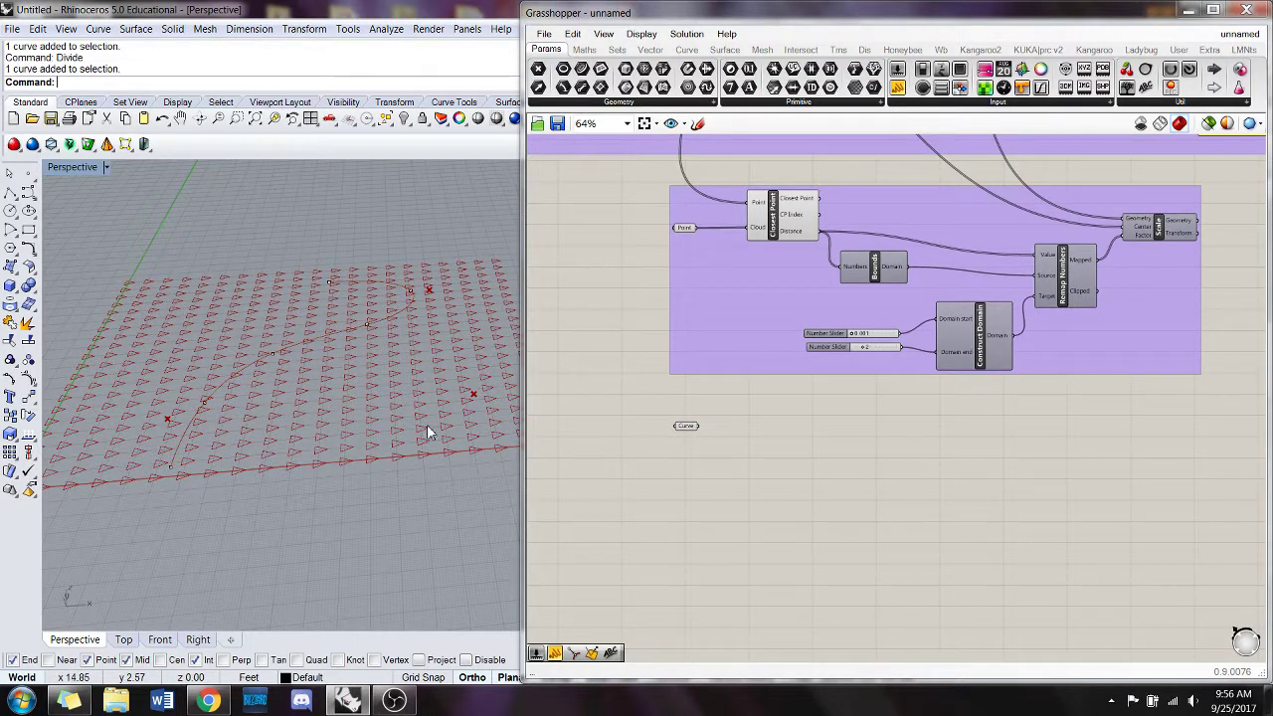
# - Add a Divide Curve component in Grasshopper and wire the Curve parameter into its Curve input
pyautogui.doubleClick(748, 420)
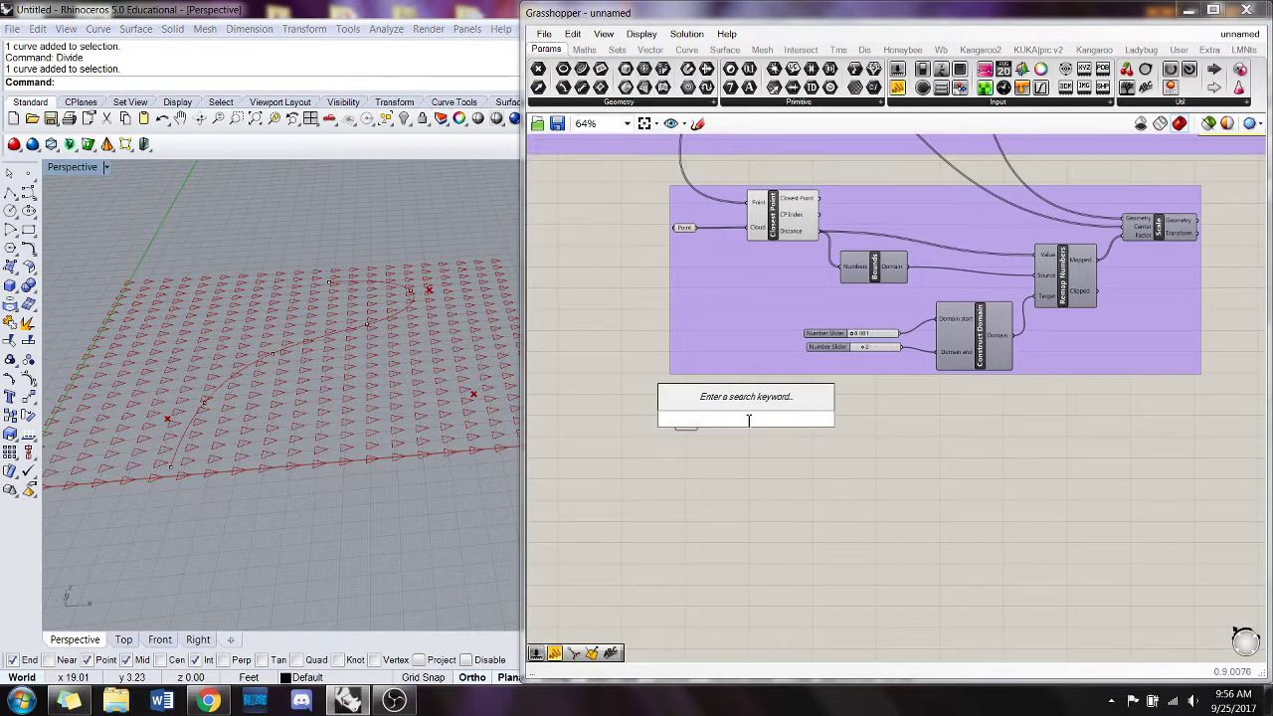
pyautogui.write('di')
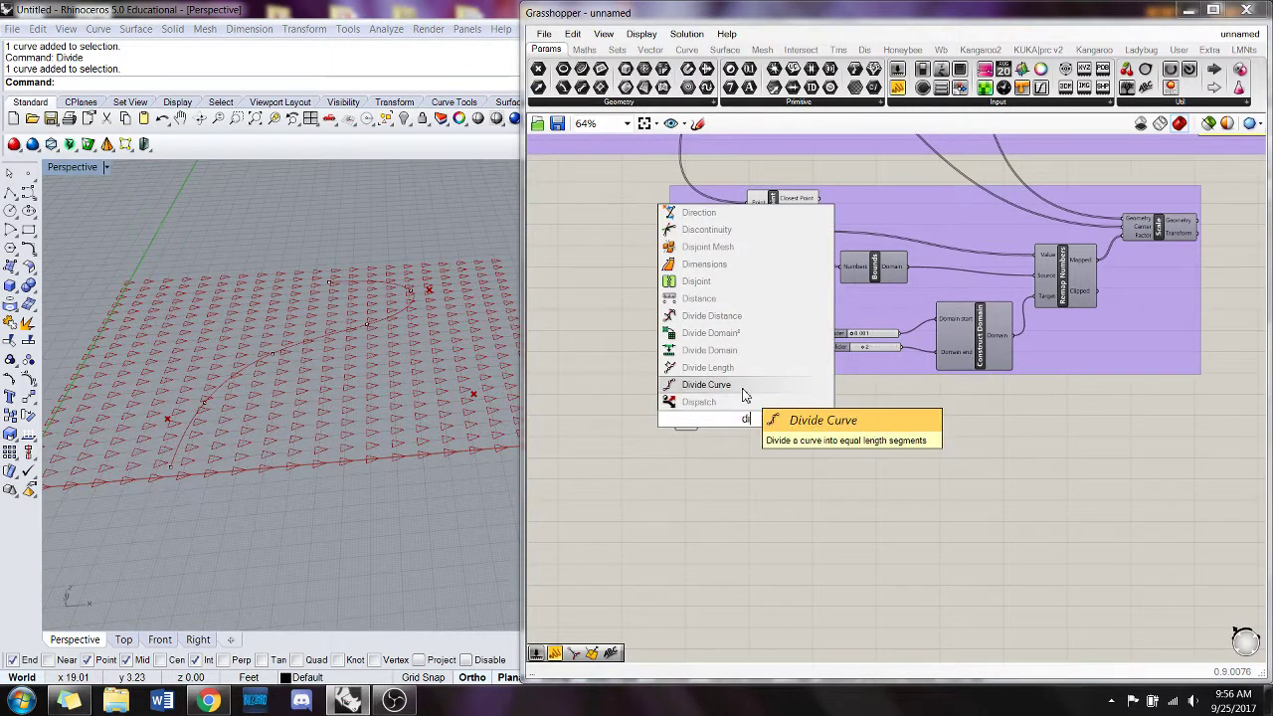
pyautogui.click(745, 394)
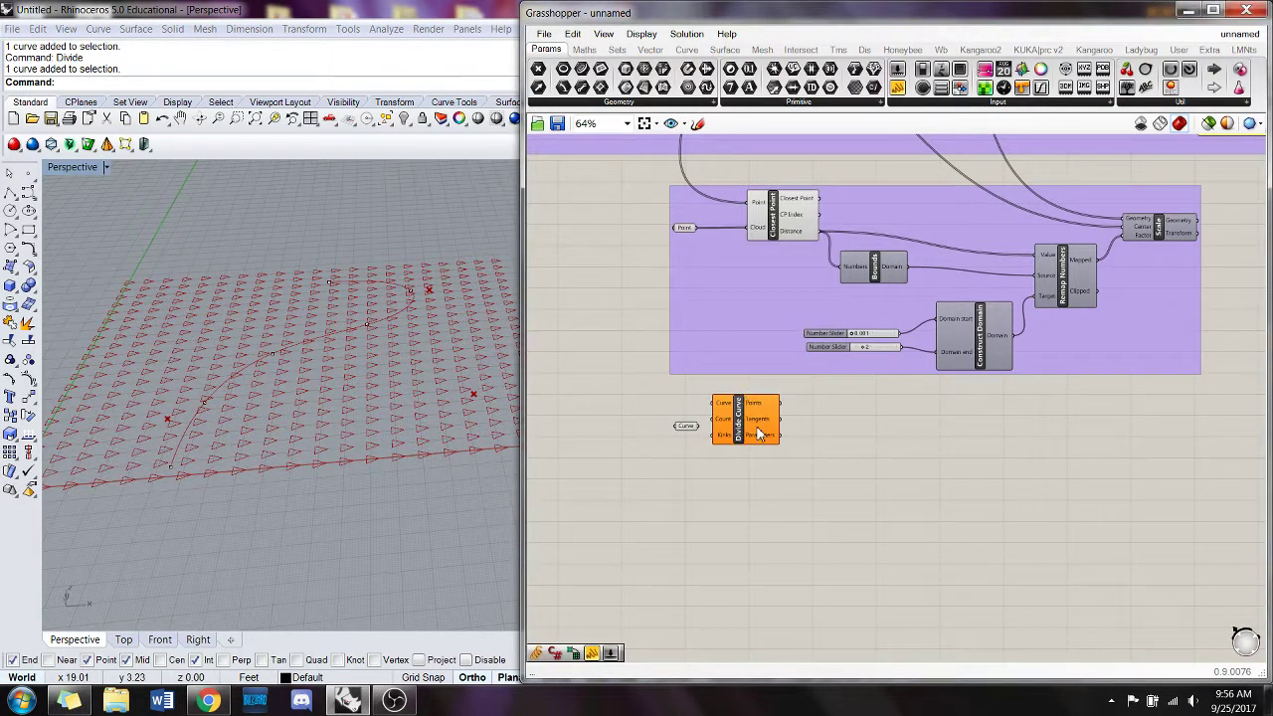
pyautogui.moveTo(746, 434); pyautogui.dragTo(795, 435)
pyautogui.scroll(2, 779, 461)
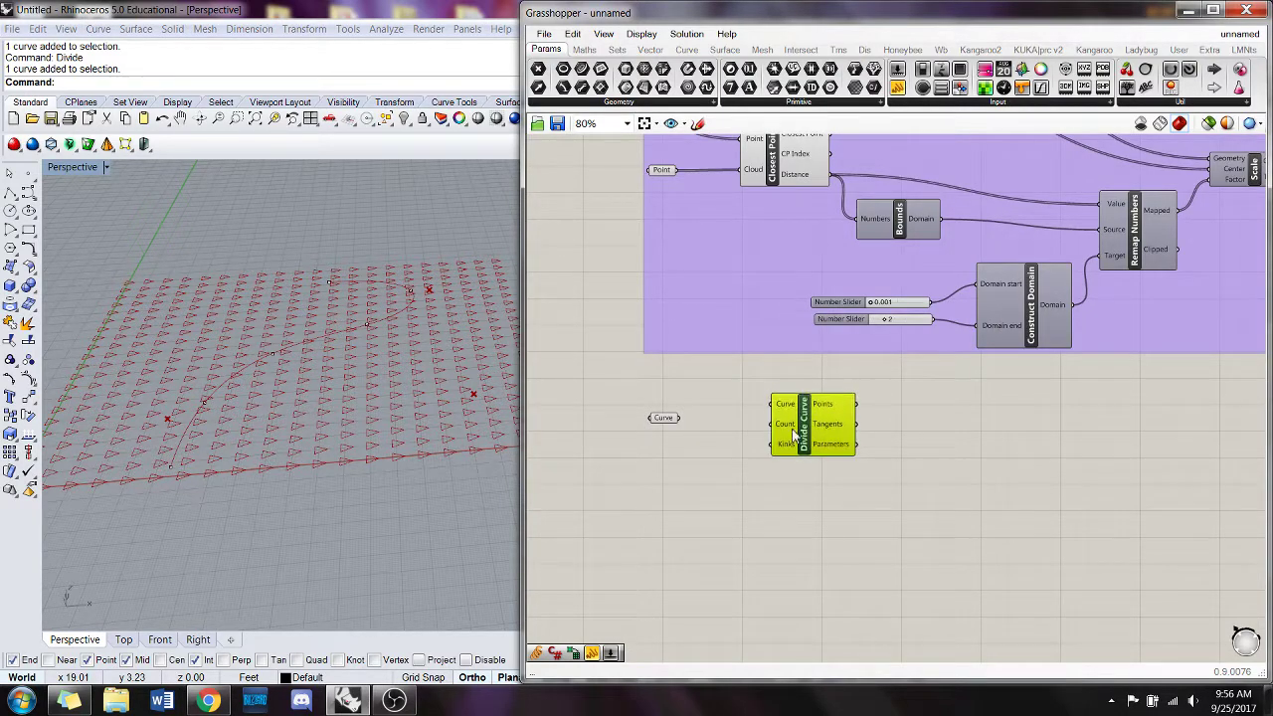
pyautogui.moveTo(680, 418); pyautogui.dragTo(773, 404)
pyautogui.moveTo(666, 424); pyautogui.dragTo(693, 412)
pyautogui.click(738, 444)
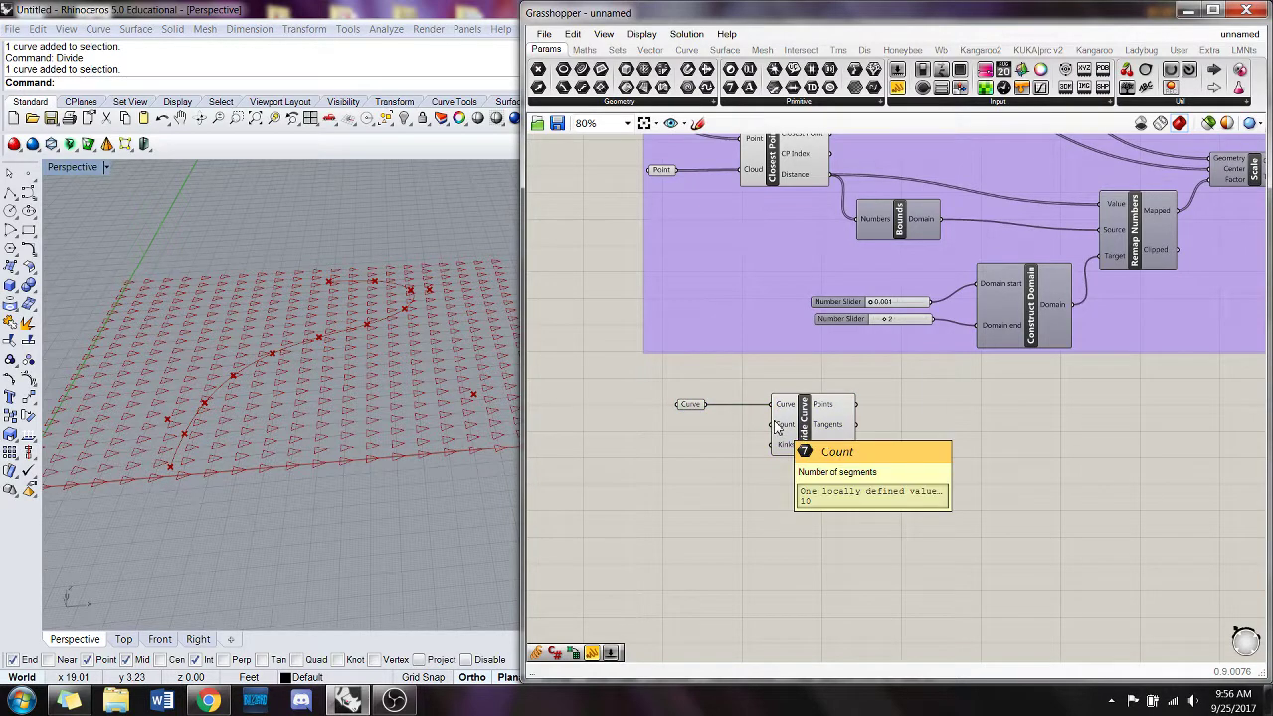
# - Add a number slider with value 10, wire it into Divide Curve's Count input and align it beside the component
pyautogui.doubleClick(688, 448)
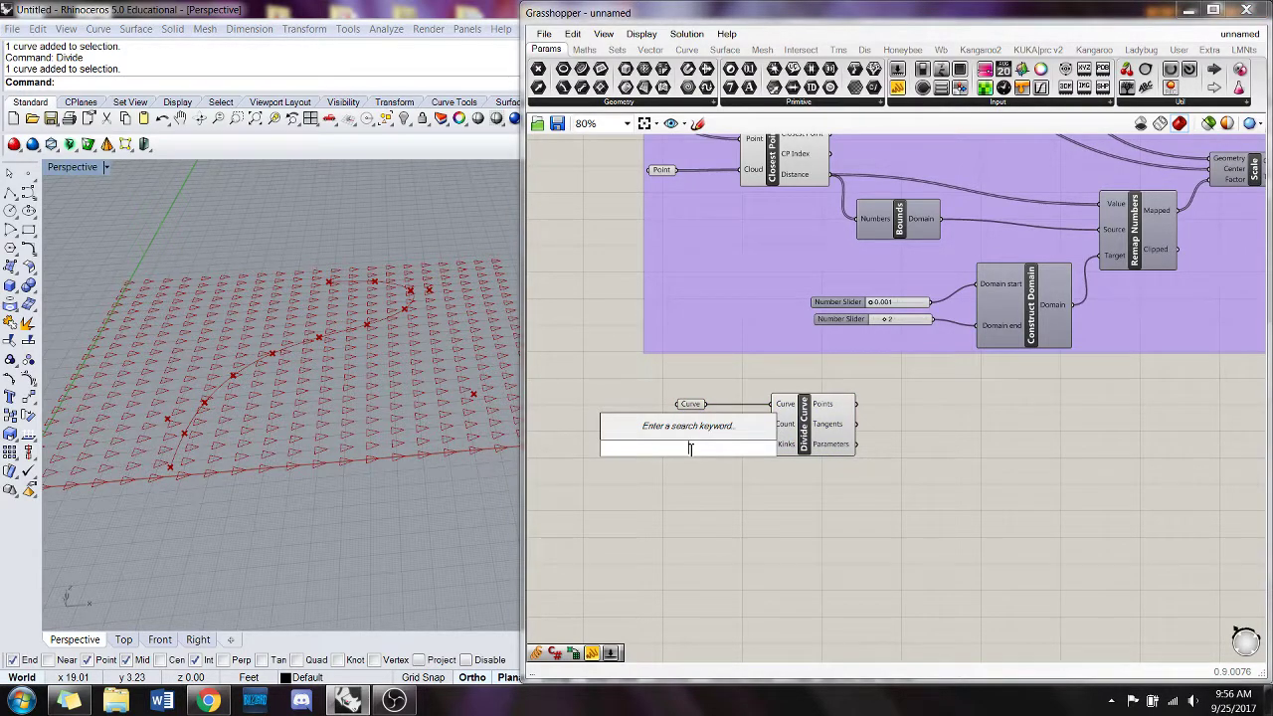
pyautogui.write('10')
pyautogui.press('Return')
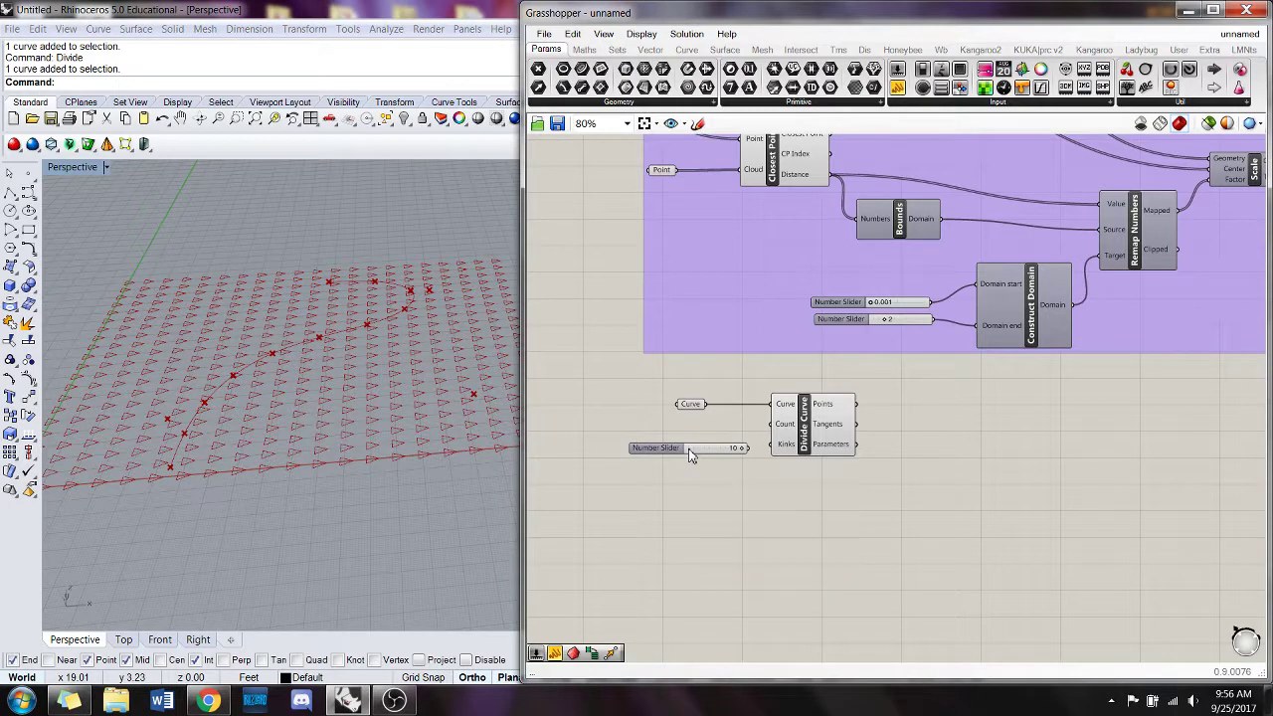
pyautogui.moveTo(703, 452); pyautogui.dragTo(775, 424)
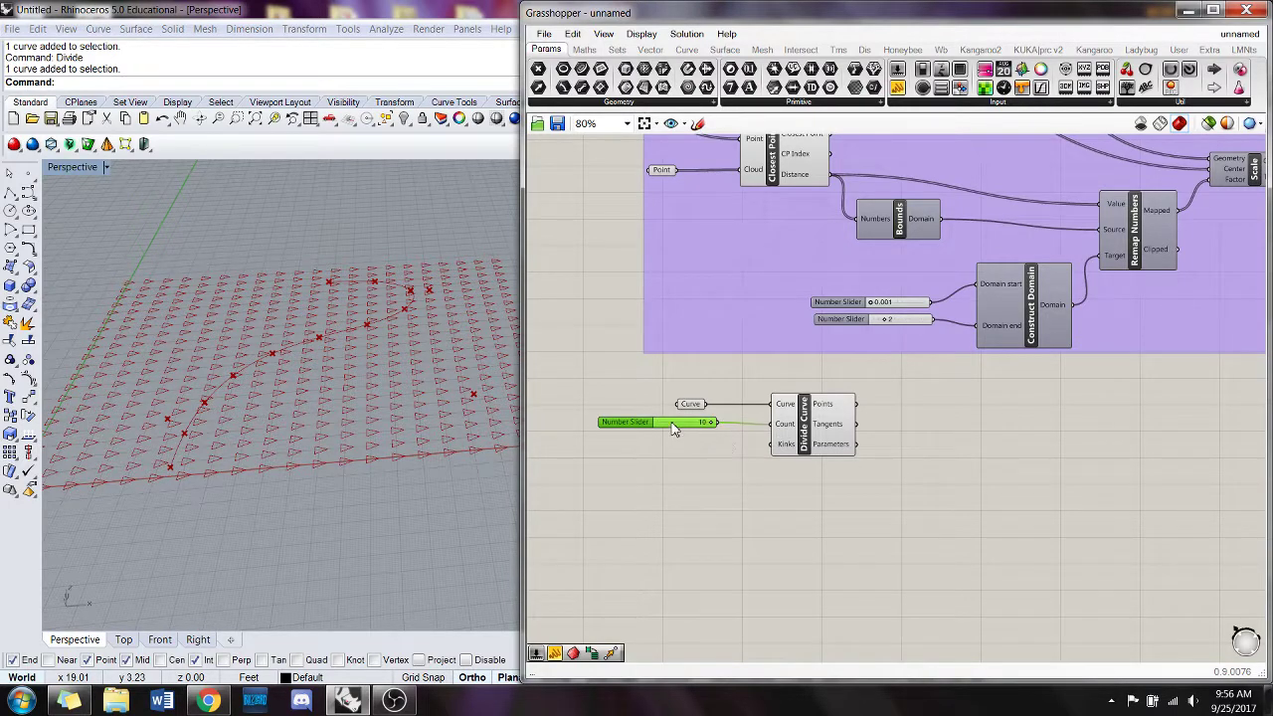
pyautogui.moveTo(673, 426); pyautogui.dragTo(694, 428)
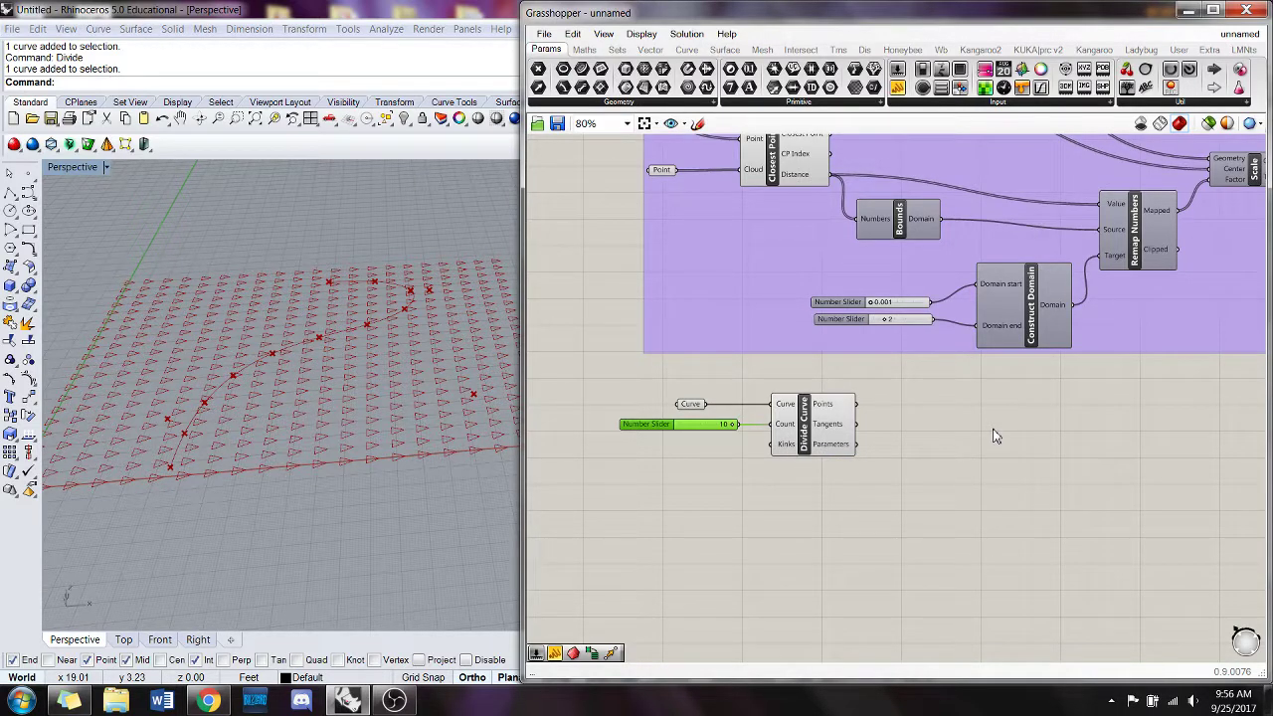
pyautogui.click(844, 410)
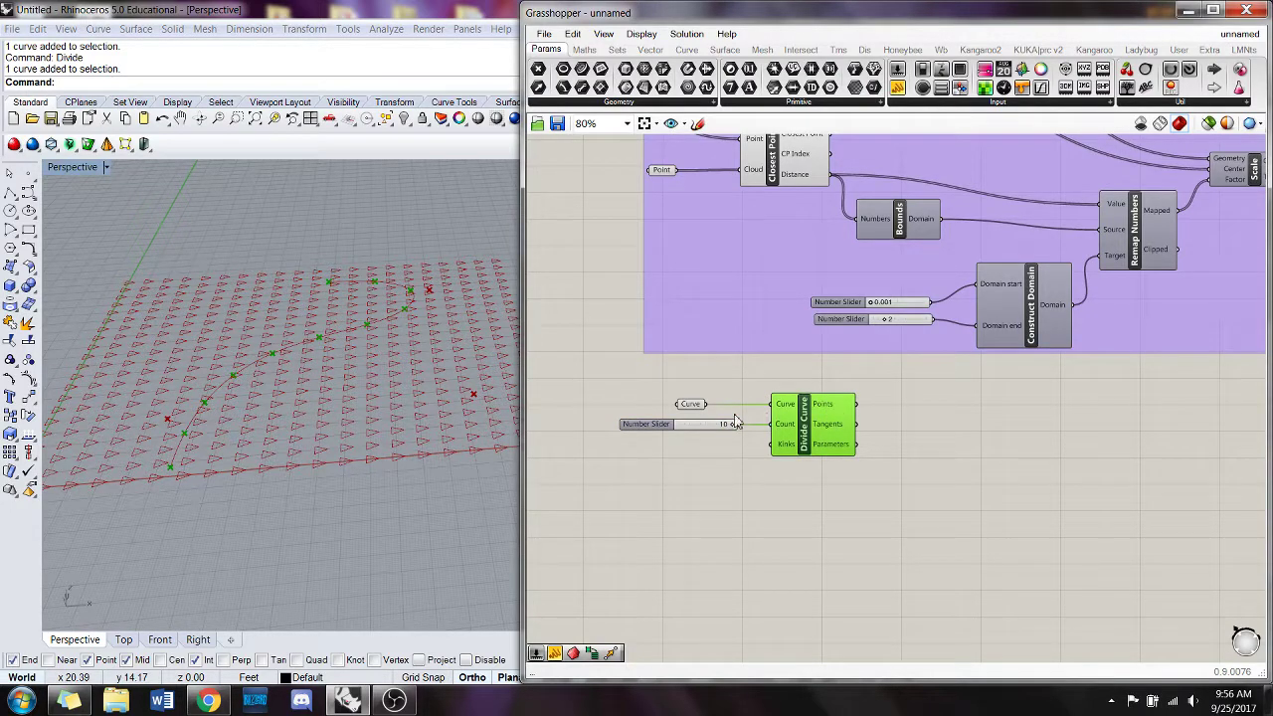
pyautogui.moveTo(736, 428)
pyautogui.mouseDown()
pyautogui.moveTo(691, 429)
pyautogui.moveTo(716, 438)
pyautogui.mouseUp()
pyautogui.click(907, 451)
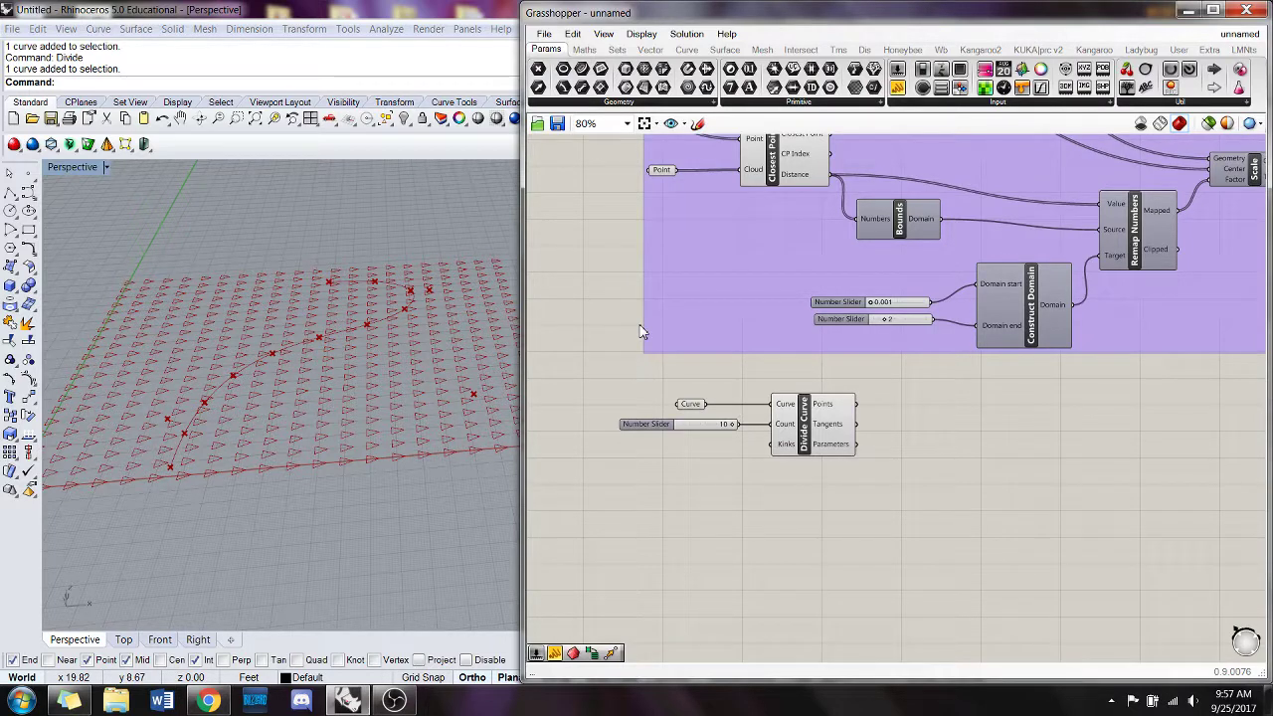
# - Add a Closest Point component beside Divide Curve and wire Divide Curve's Points output into its Cloud input
pyautogui.moveTo(953, 376); pyautogui.dragTo(926, 378, button='right')
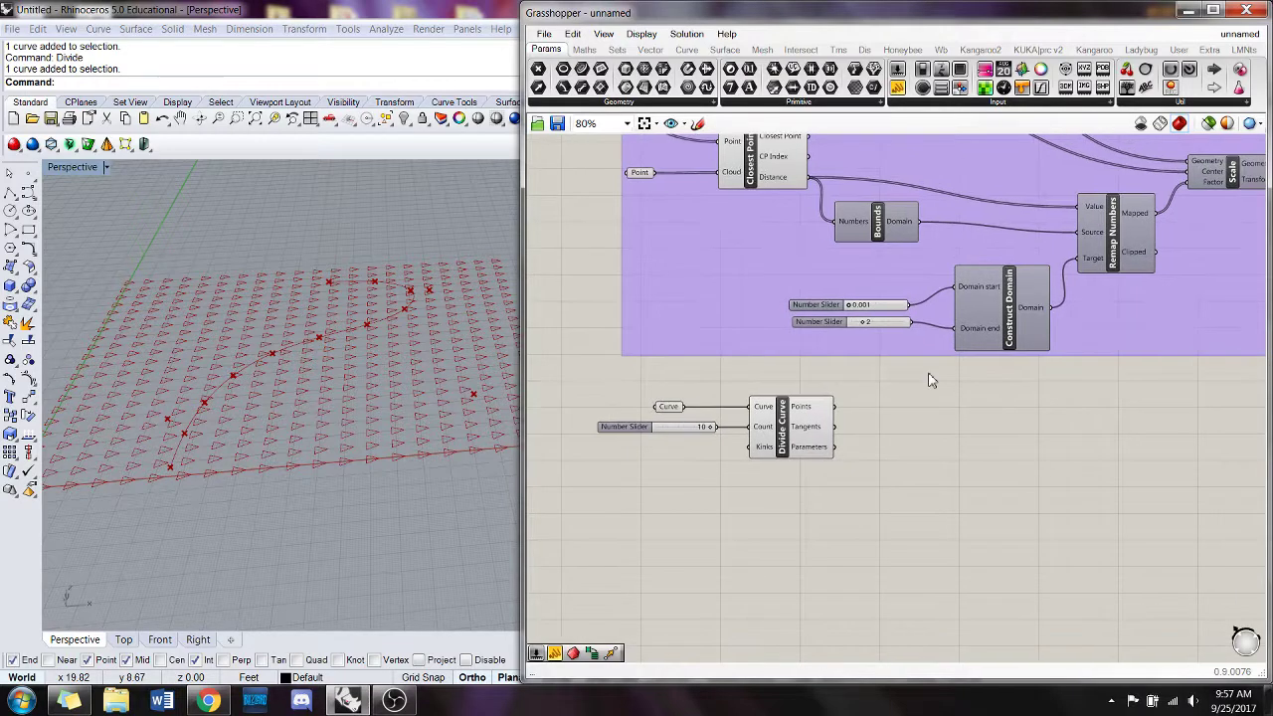
pyautogui.doubleClick(986, 447)
pyautogui.write('close')
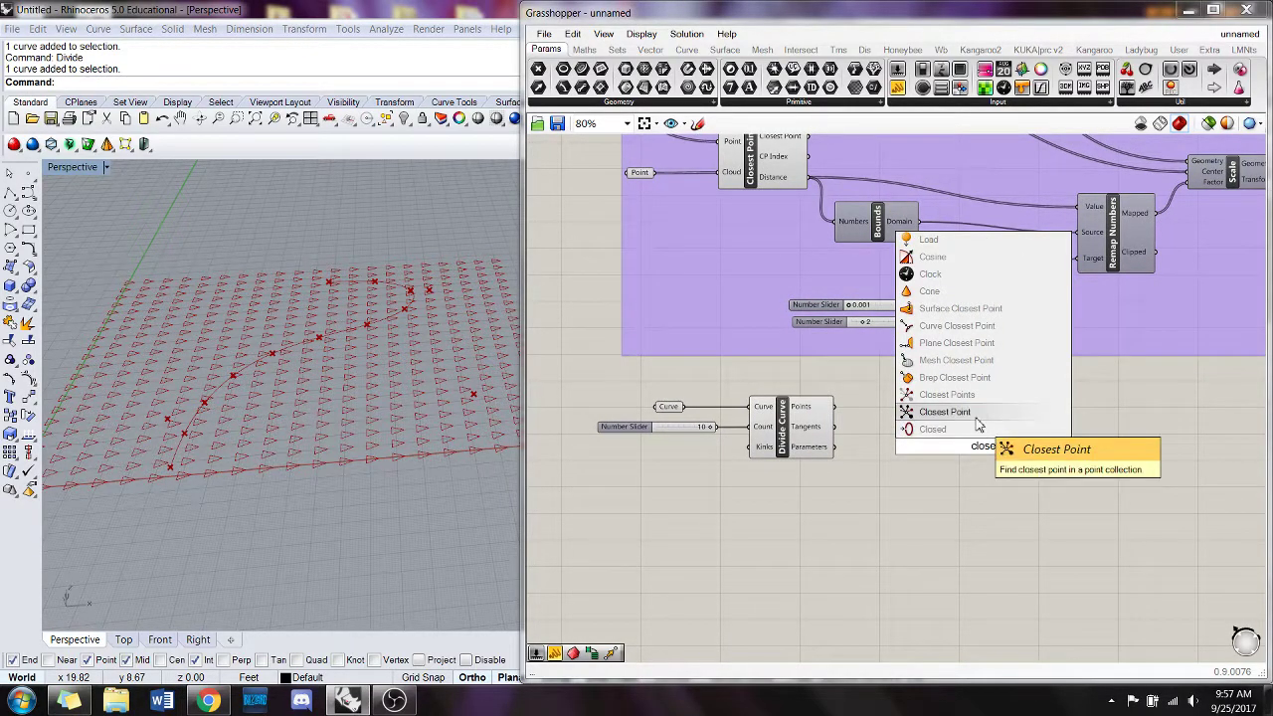
pyautogui.click(976, 417)
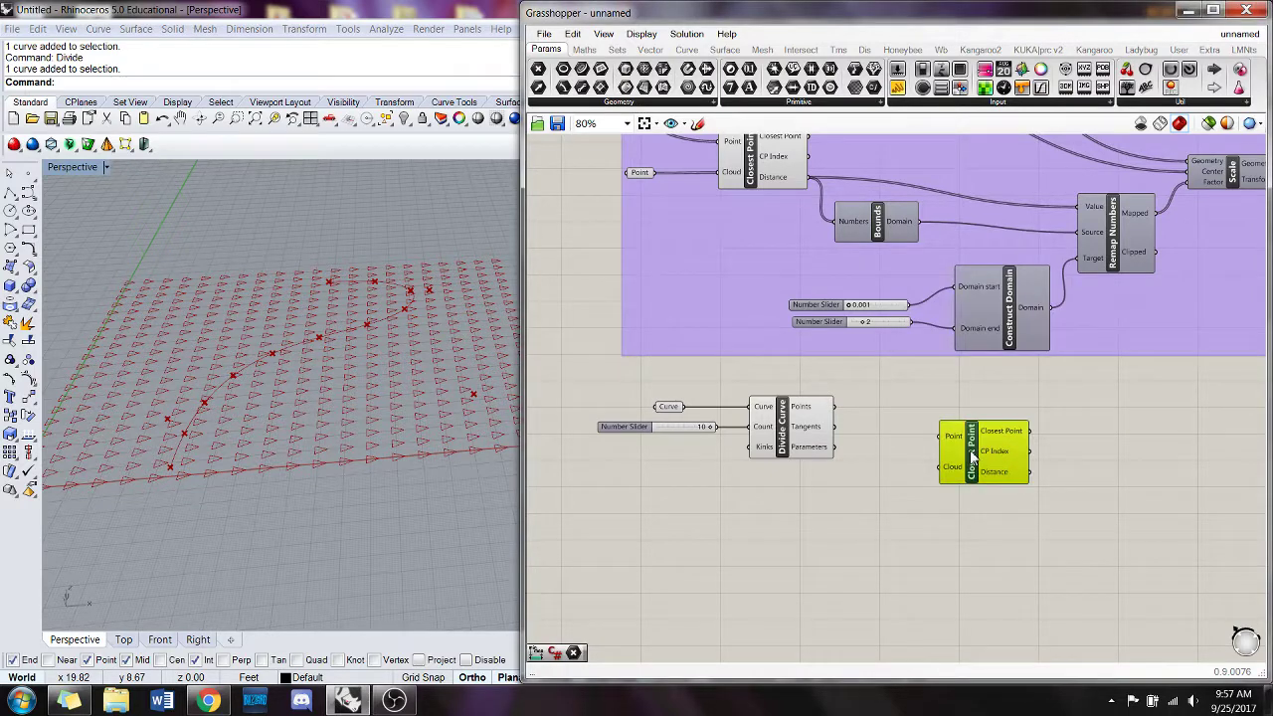
pyautogui.moveTo(835, 406); pyautogui.dragTo(1007, 438)
pyautogui.hotkey('ctrl', 'z')
pyautogui.hotkey('ctrl', 'z')
pyautogui.moveTo(836, 407); pyautogui.dragTo(944, 476)
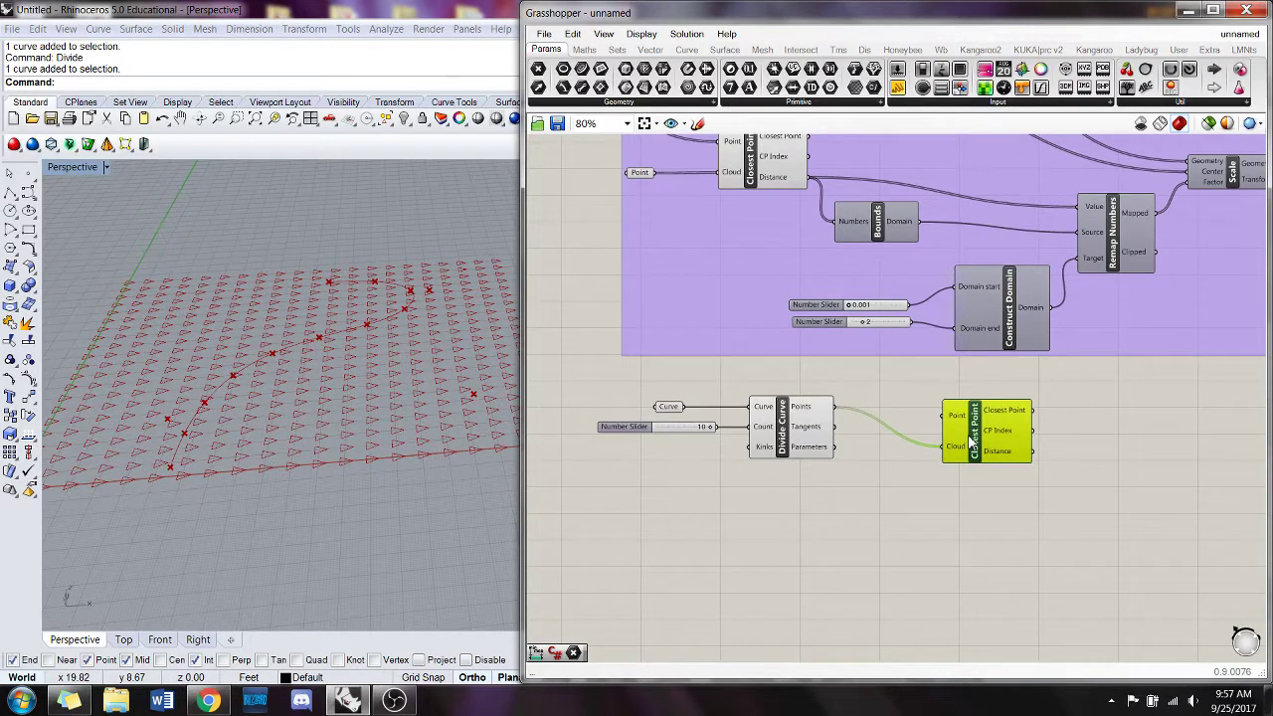
# - Wire the grid points that feed the point-attractor group's Closest Point into the new Closest Point's Point input
pyautogui.scroll(-3, 876, 398)
pyautogui.moveTo(822, 260); pyautogui.dragTo(817, 317, button='right')
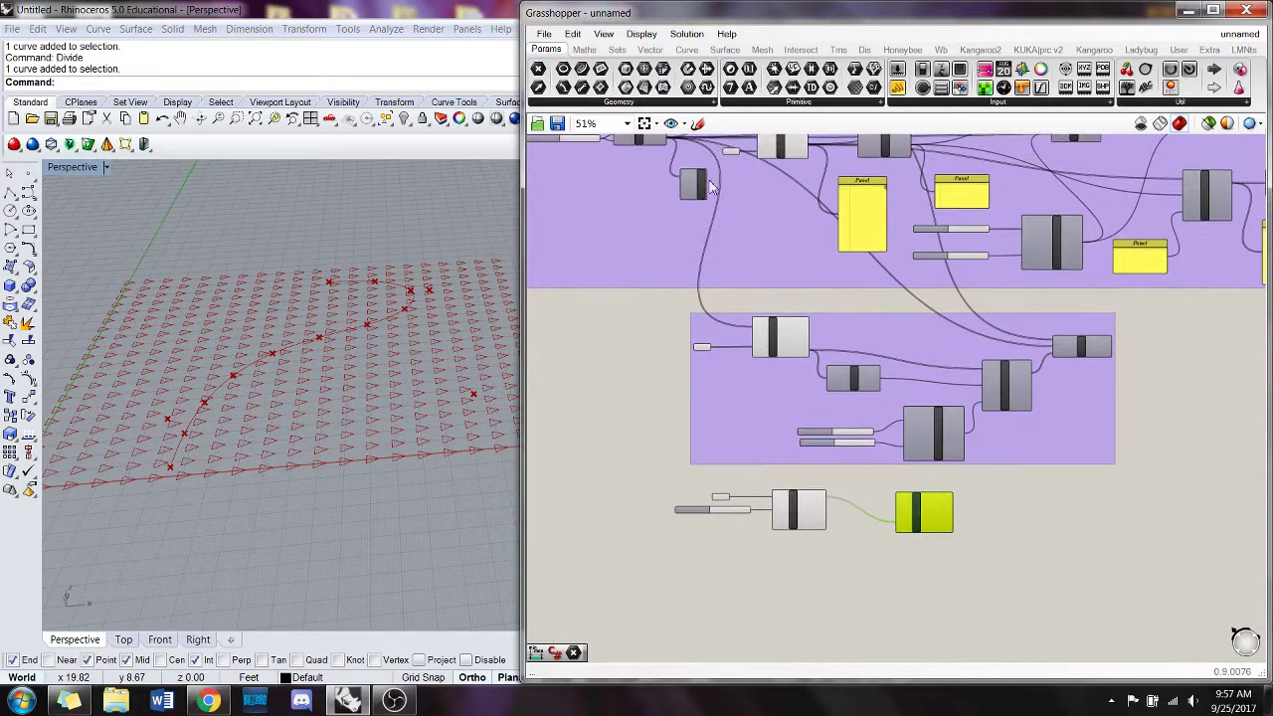
pyautogui.moveTo(672, 147); pyautogui.dragTo(901, 510)
pyautogui.scroll(3, 888, 514)
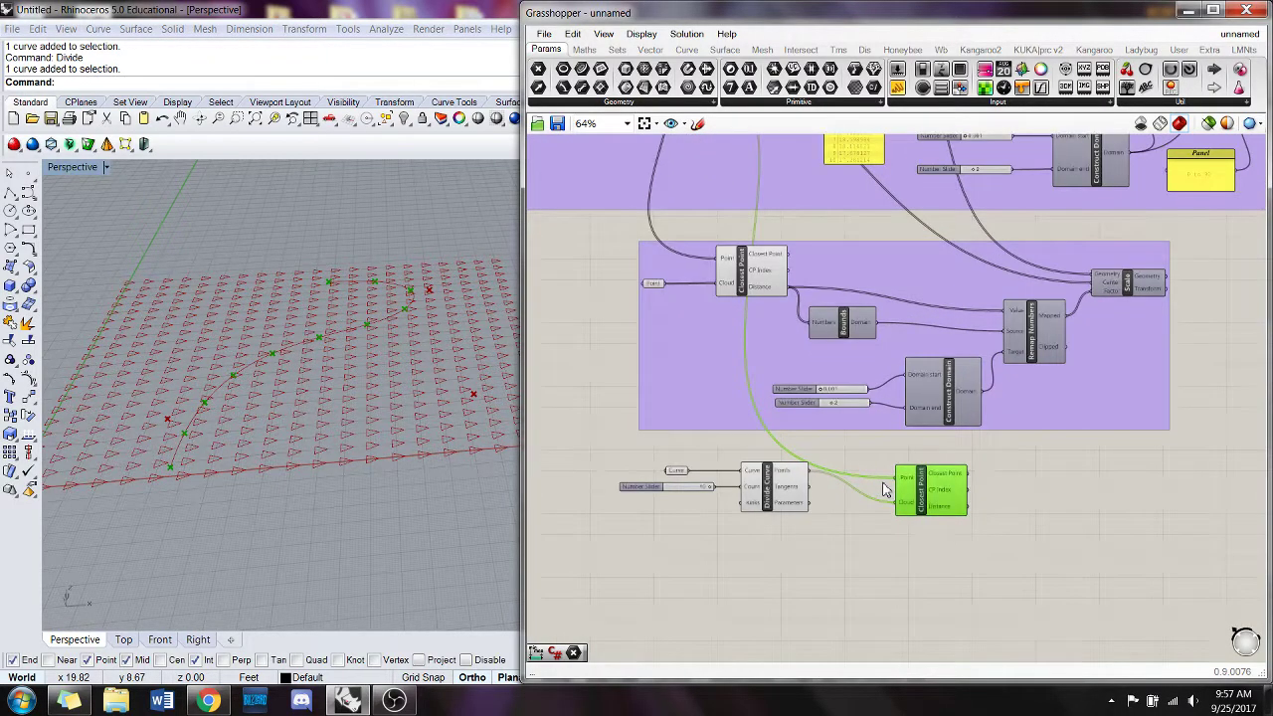
pyautogui.click(838, 560)
pyautogui.moveTo(846, 552); pyautogui.dragTo(750, 527, button='right')
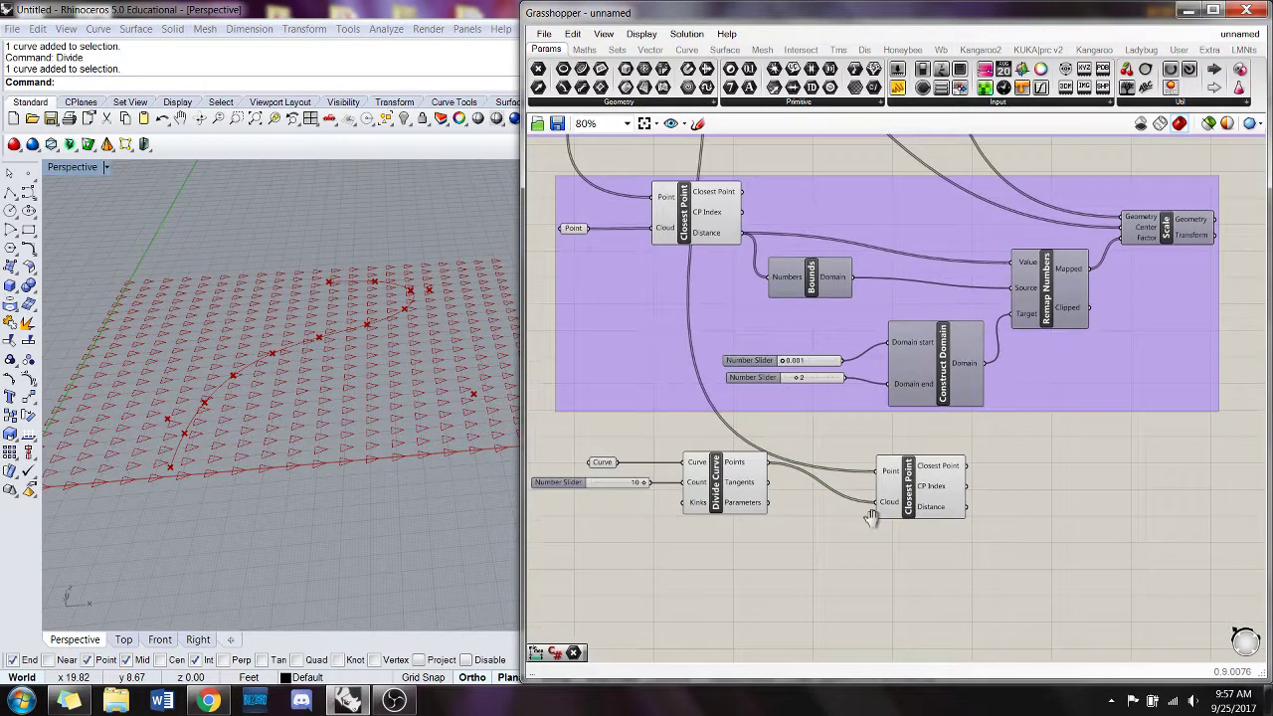
# - Add a Bounds component and wire the new Closest Point's Distance output into its Numbers input
pyautogui.doubleClick(925, 526)
pyautogui.write('bn')
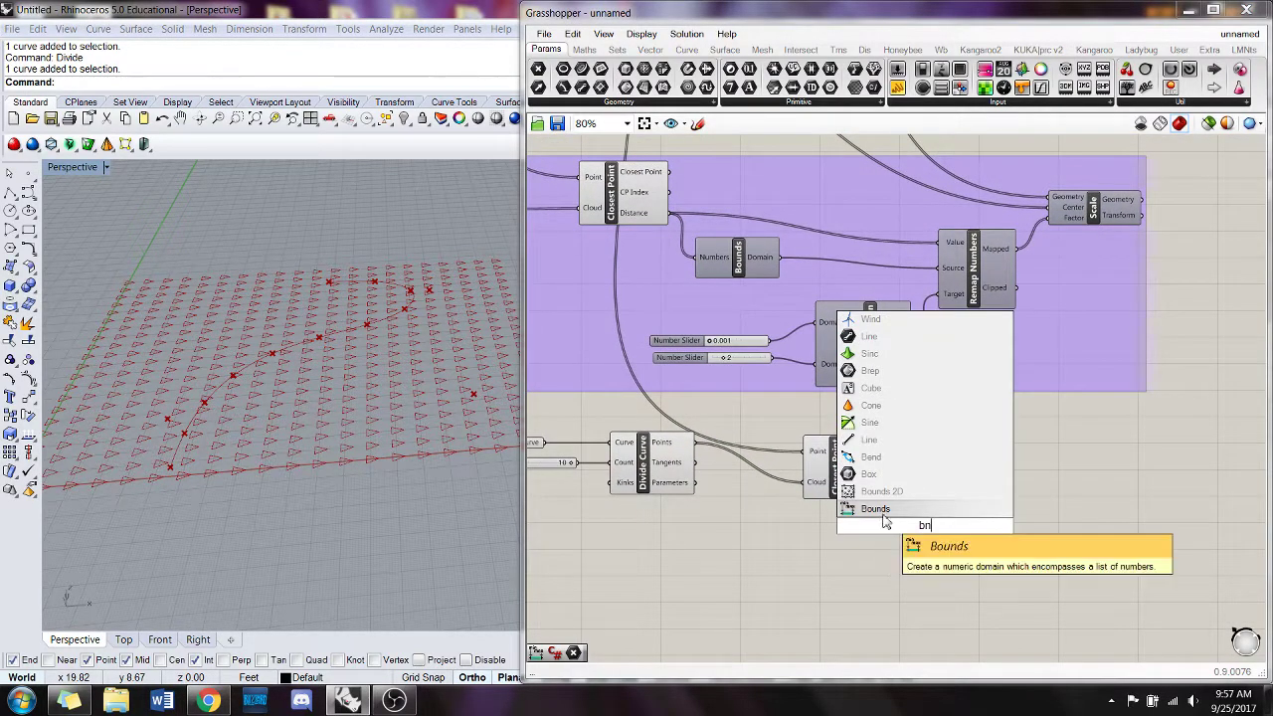
pyautogui.click(875, 509)
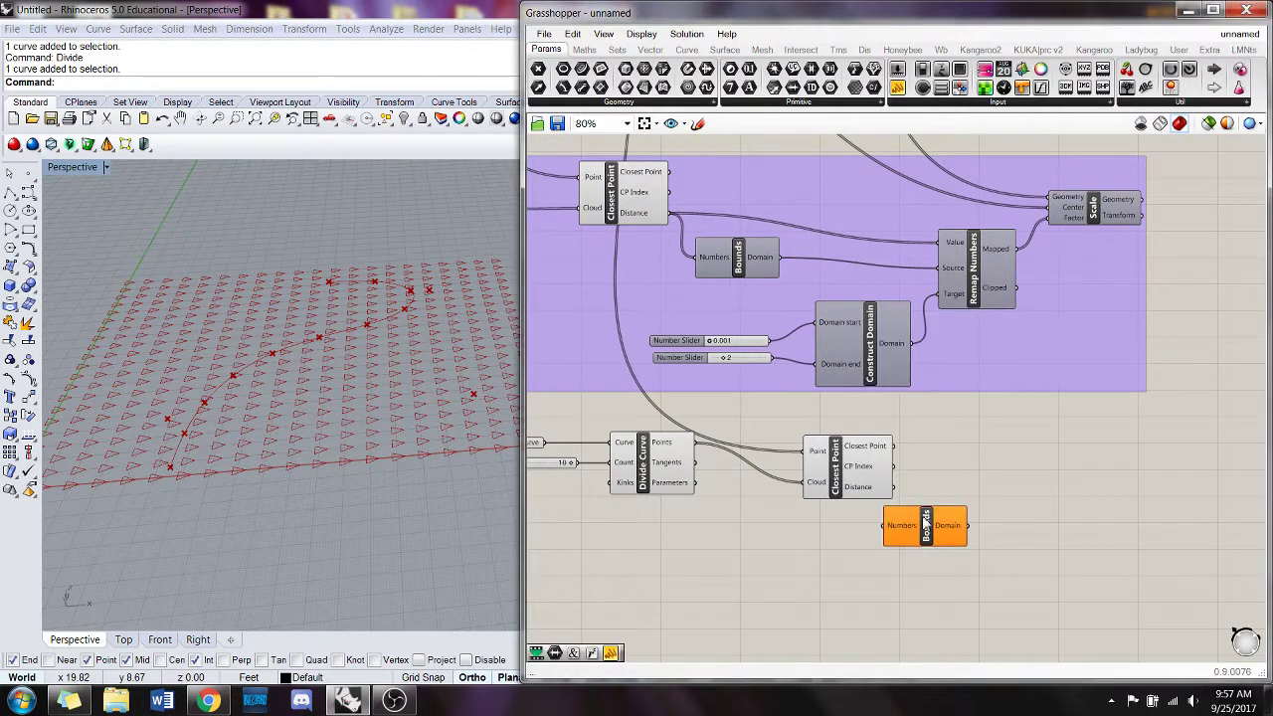
pyautogui.moveTo(923, 525); pyautogui.dragTo(990, 502)
pyautogui.moveTo(899, 490); pyautogui.dragTo(983, 508)
# - Duplicate the point-attractor group's Construct Domain with its 0.001 and 2 sliders and place the copy below the new Bounds
pyautogui.click(857, 366)
pyautogui.keyDown('shift'); pyautogui.click(680, 342); pyautogui.keyUp('shift')
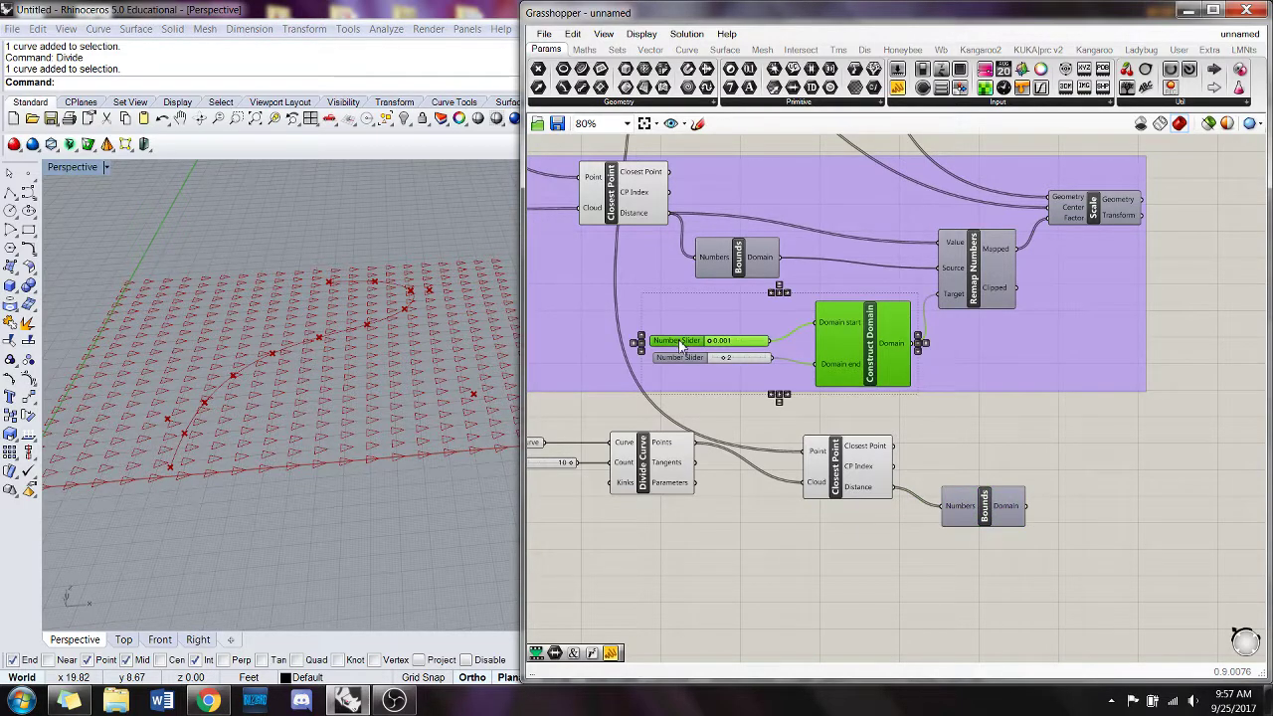
pyautogui.keyDown('shift'); pyautogui.click(679, 359); pyautogui.keyUp('shift')
pyautogui.moveTo(859, 355); pyautogui.dragTo(1088, 614)
pyautogui.moveTo(1106, 498); pyautogui.dragTo(1079, 446, button='right')
pyautogui.moveTo(1073, 522); pyautogui.dragTo(978, 530)
pyautogui.click(1020, 369)
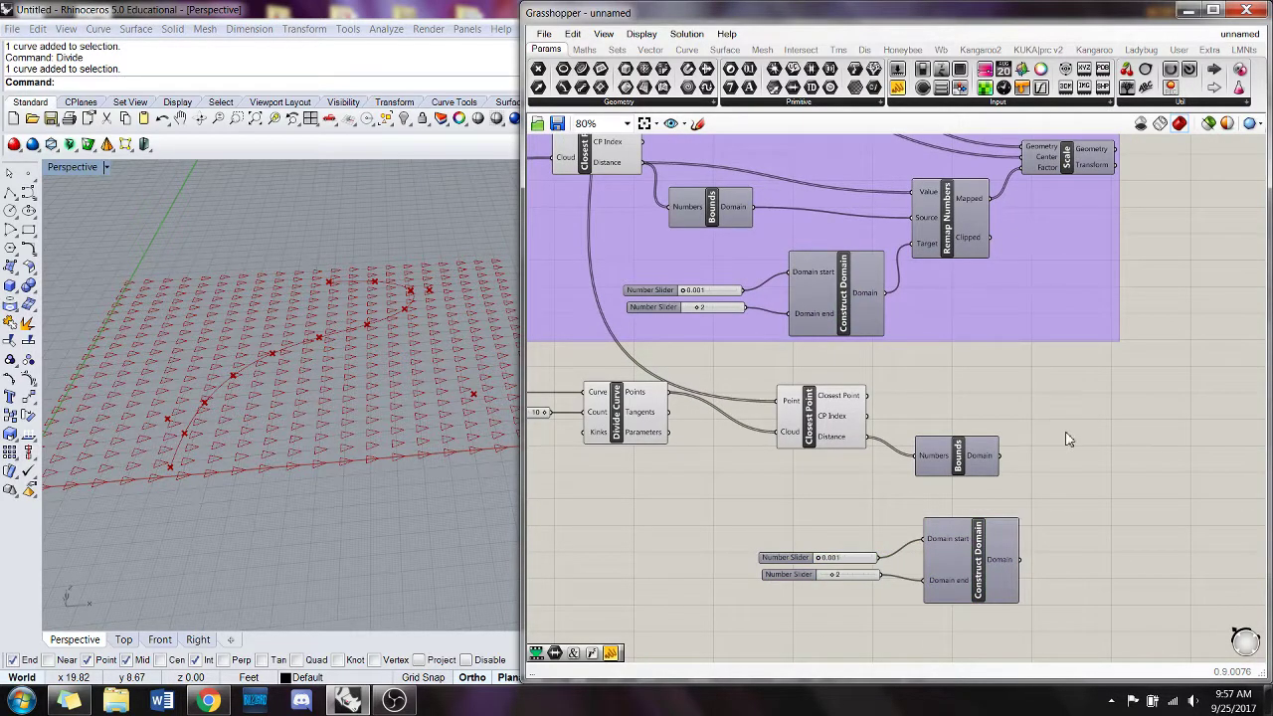
# - Add a Remap Numbers component and wire Distance into Value, the Bounds domain into Source and the constructed domain into Target
pyautogui.doubleClick(1069, 438)
pyautogui.write('remap')
pyautogui.press('Return')
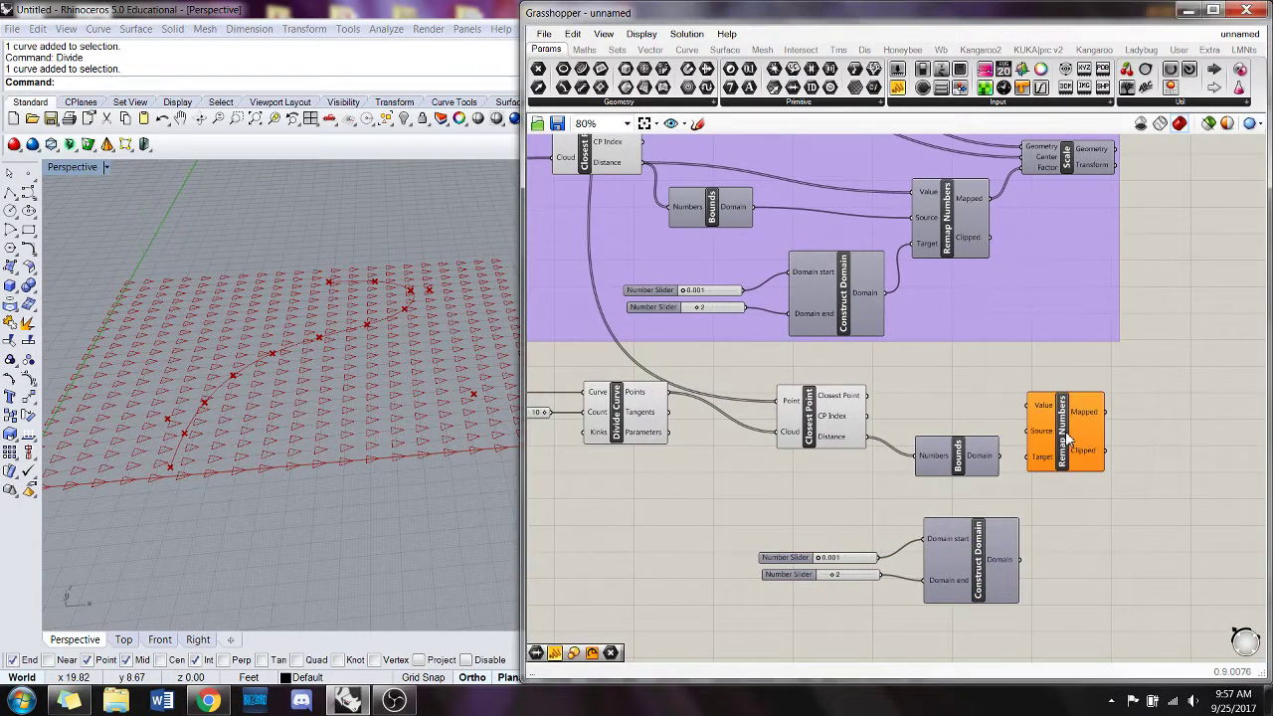
pyautogui.click(1104, 440)
pyautogui.moveTo(868, 437); pyautogui.dragTo(1065, 407)
pyautogui.moveTo(1000, 456); pyautogui.dragTo(1074, 441)
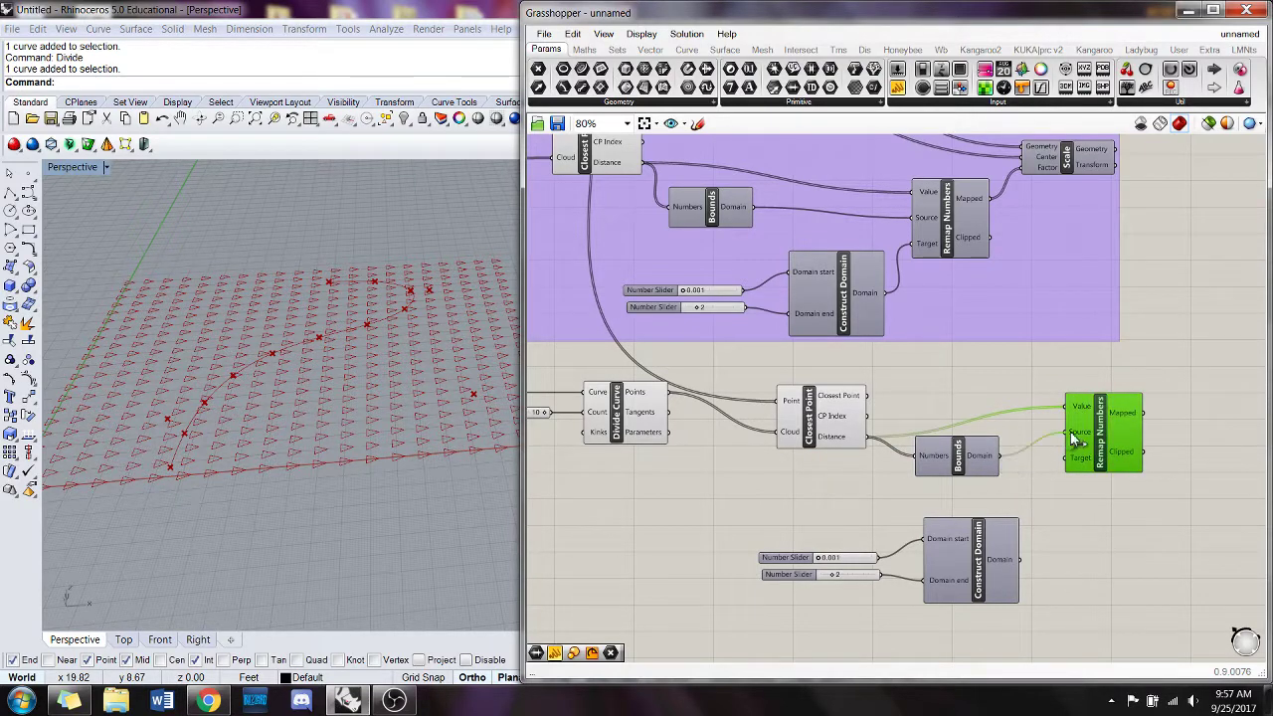
pyautogui.moveTo(1021, 560); pyautogui.dragTo(1074, 463)
# - Move the whole set of curve-attractor components a little further down from the purple point-attractor group
pyautogui.scroll(-3, 1070, 555)
pyautogui.moveTo(1170, 593); pyautogui.dragTo(723, 430)
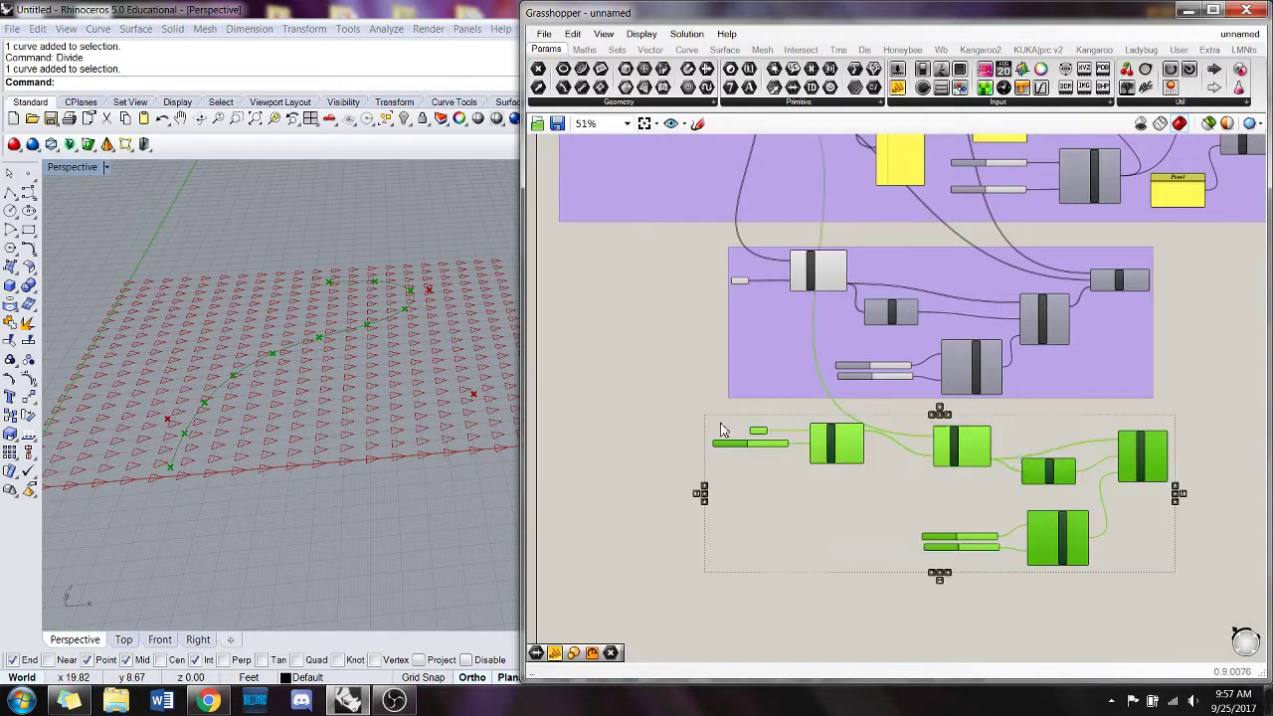
pyautogui.moveTo(969, 455); pyautogui.dragTo(951, 488)
pyautogui.click(1040, 435)
pyautogui.moveTo(1043, 431); pyautogui.dragTo(1025, 409, button='right')
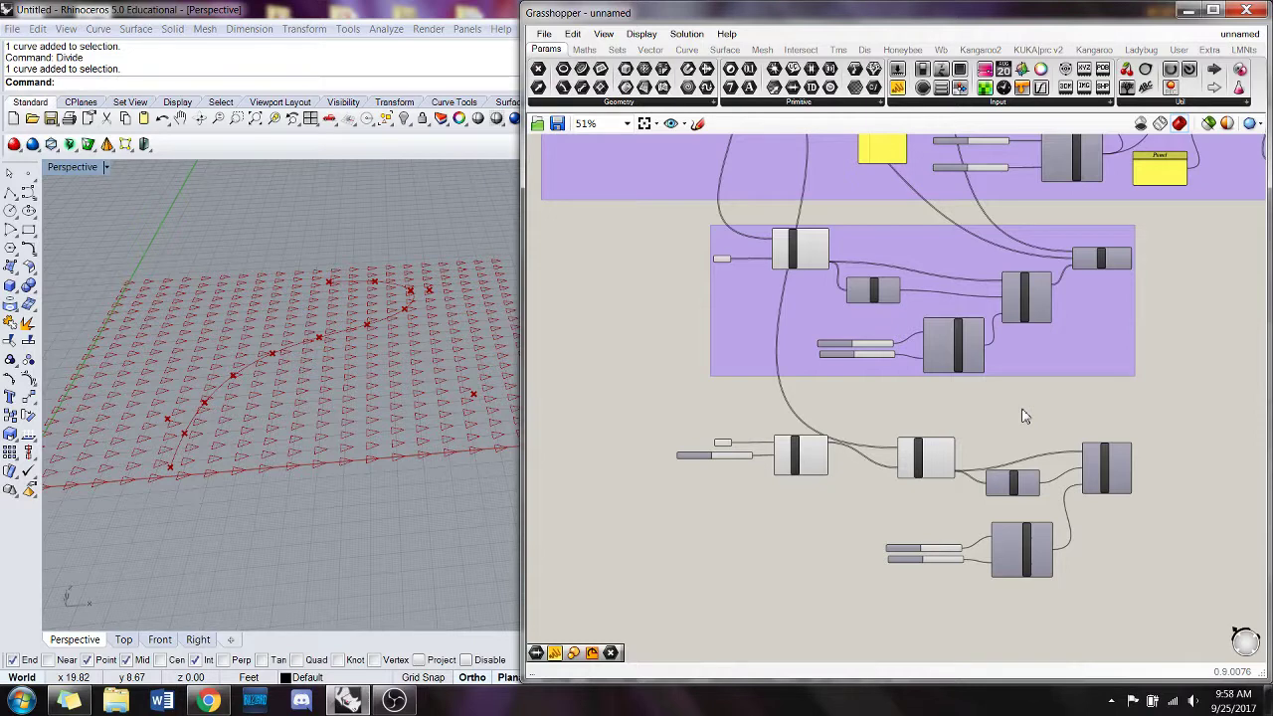
pyautogui.moveTo(1061, 416); pyautogui.dragTo(1043, 400, button='right')
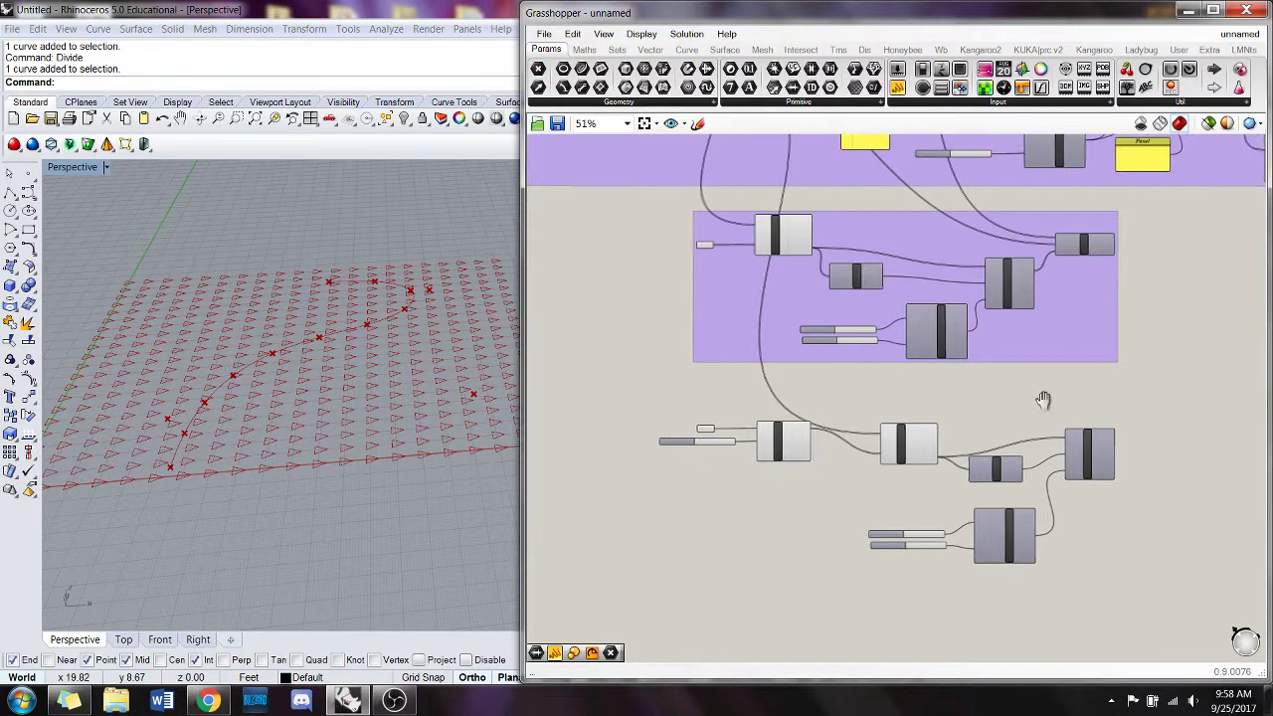
# - Add a Scale component beside the new Remap Numbers and wire the Mapped output into its Factor input
pyautogui.scroll(3, 1083, 430)
pyautogui.moveTo(1201, 398); pyautogui.dragTo(1088, 404, button='right')
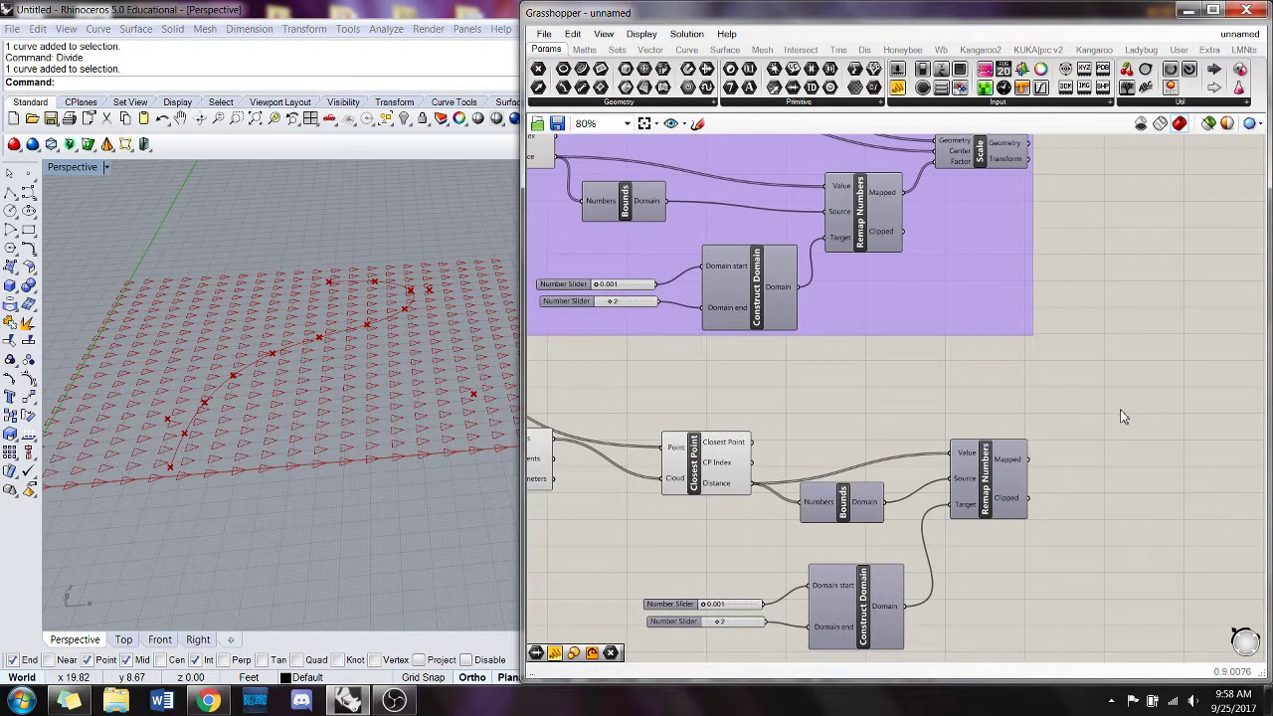
pyautogui.doubleClick(1120, 415)
pyautogui.write('scale')
pyautogui.press('Return')
pyautogui.moveTo(1120, 415); pyautogui.dragTo(1147, 417)
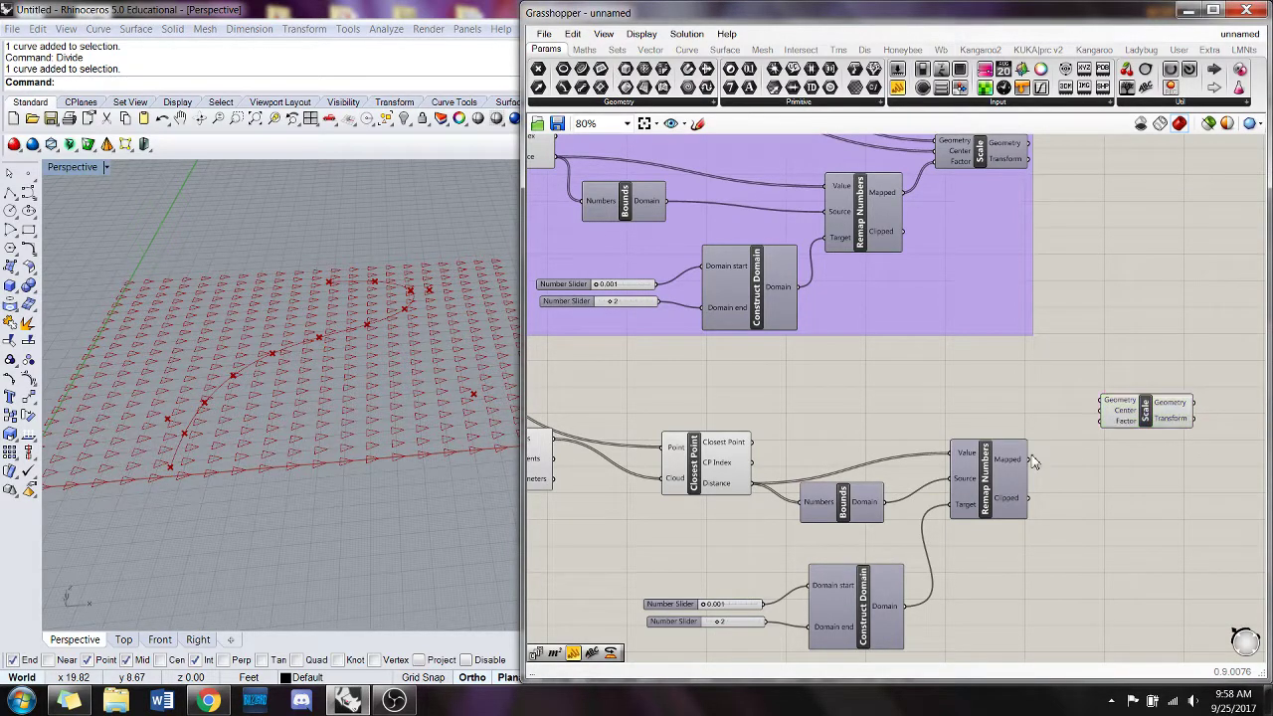
pyautogui.moveTo(1030, 459); pyautogui.dragTo(1101, 402)
# - Wire the grid points into the new Scale component's Center input
pyautogui.moveTo(920, 414); pyautogui.dragTo(962, 443, button='right')
pyautogui.scroll(-3, 962, 443)
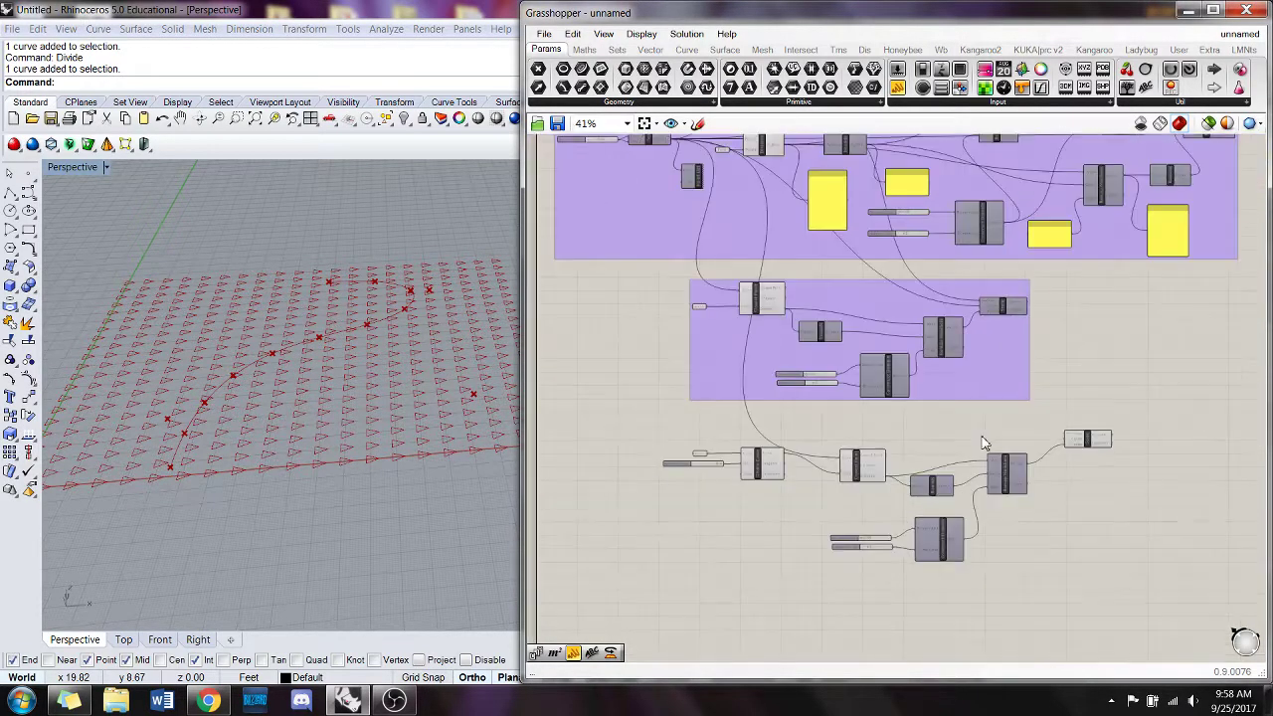
pyautogui.moveTo(678, 148); pyautogui.dragTo(1070, 443)
pyautogui.scroll(2, 1070, 443)
pyautogui.scroll(-1, 1074, 443)
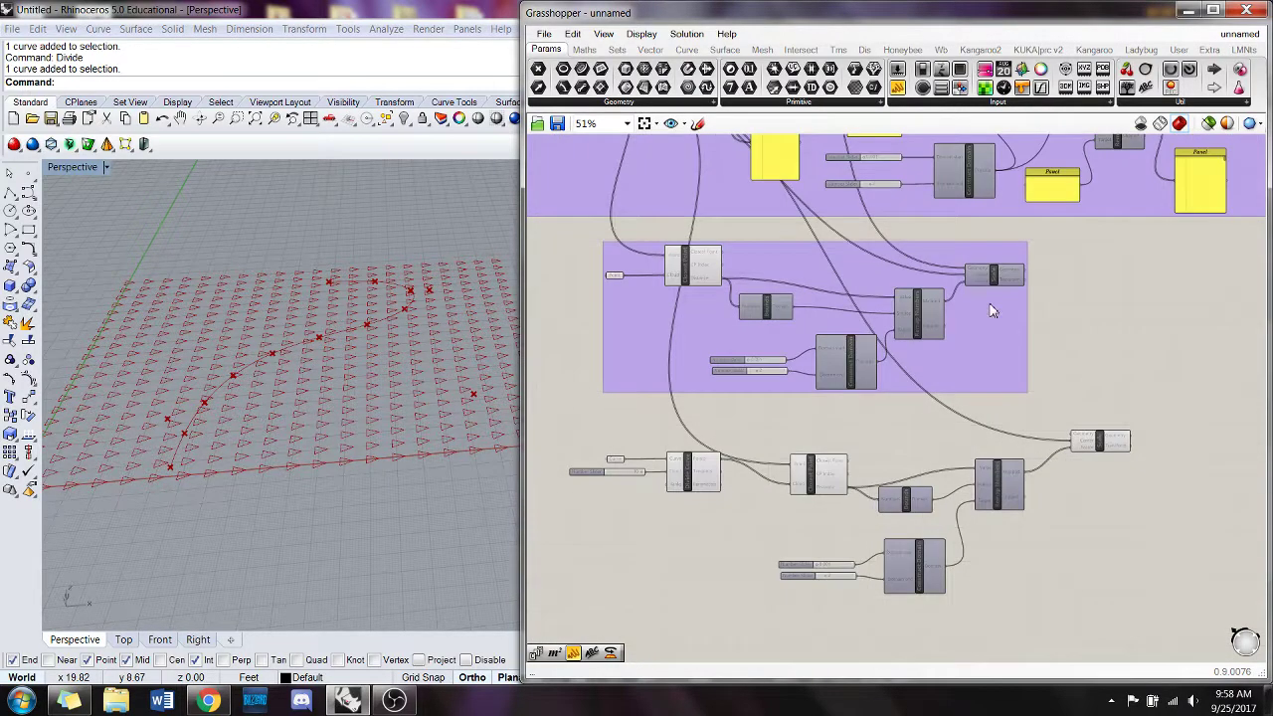
# - Wire the original polygons' output into the new Scale component's Geometry input
pyautogui.moveTo(987, 305); pyautogui.dragTo(981, 424, button='right')
pyautogui.moveTo(689, 181); pyautogui.dragTo(691, 220, button='right')
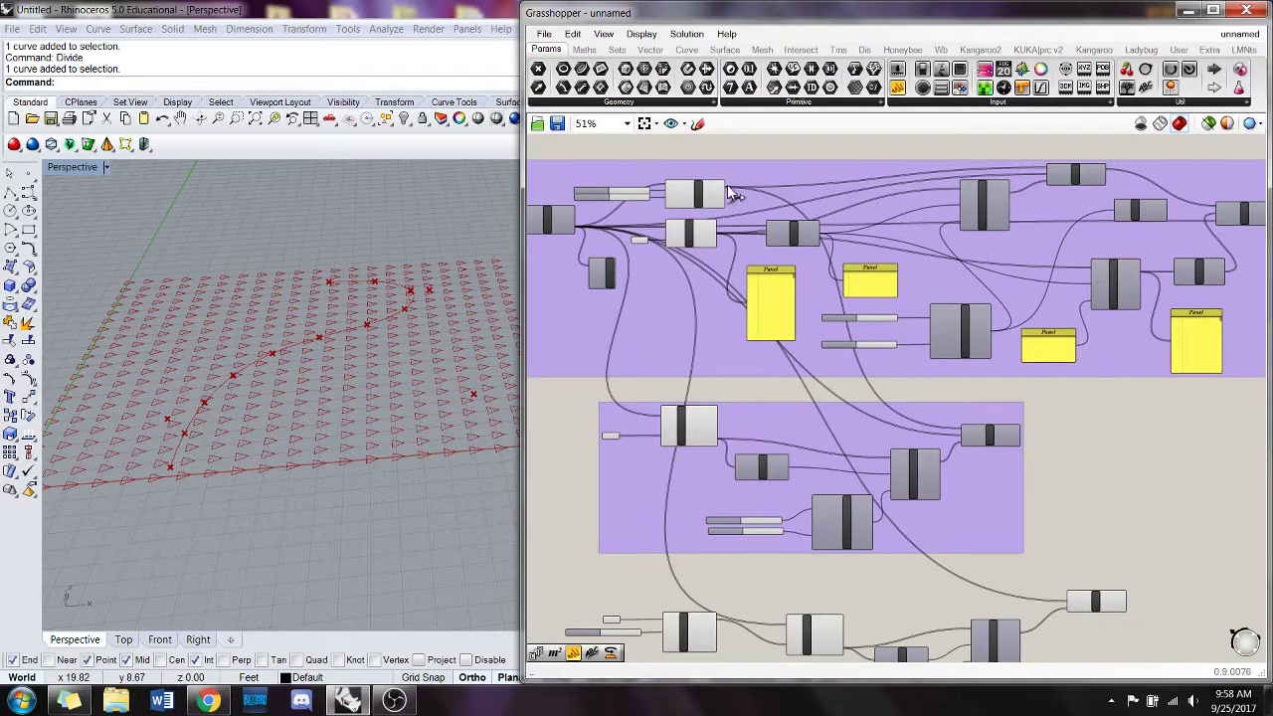
pyautogui.moveTo(728, 188); pyautogui.dragTo(1072, 579)
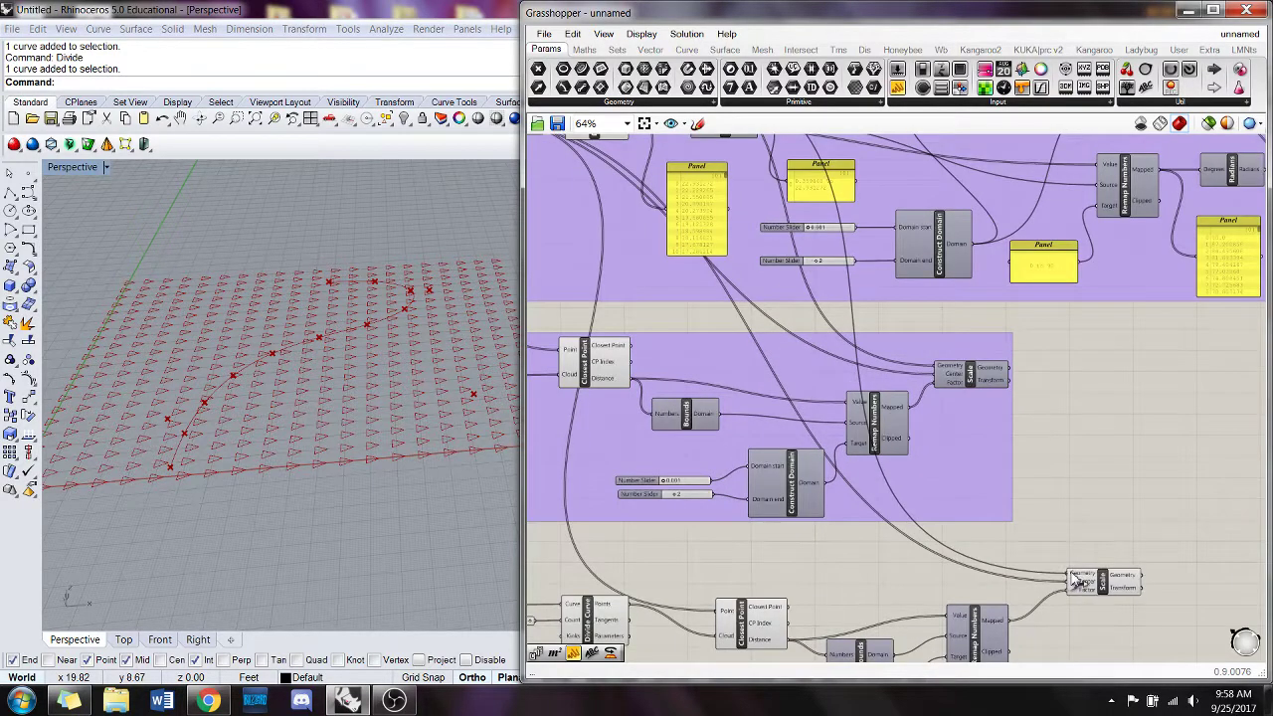
pyautogui.scroll(5, 1071, 579)
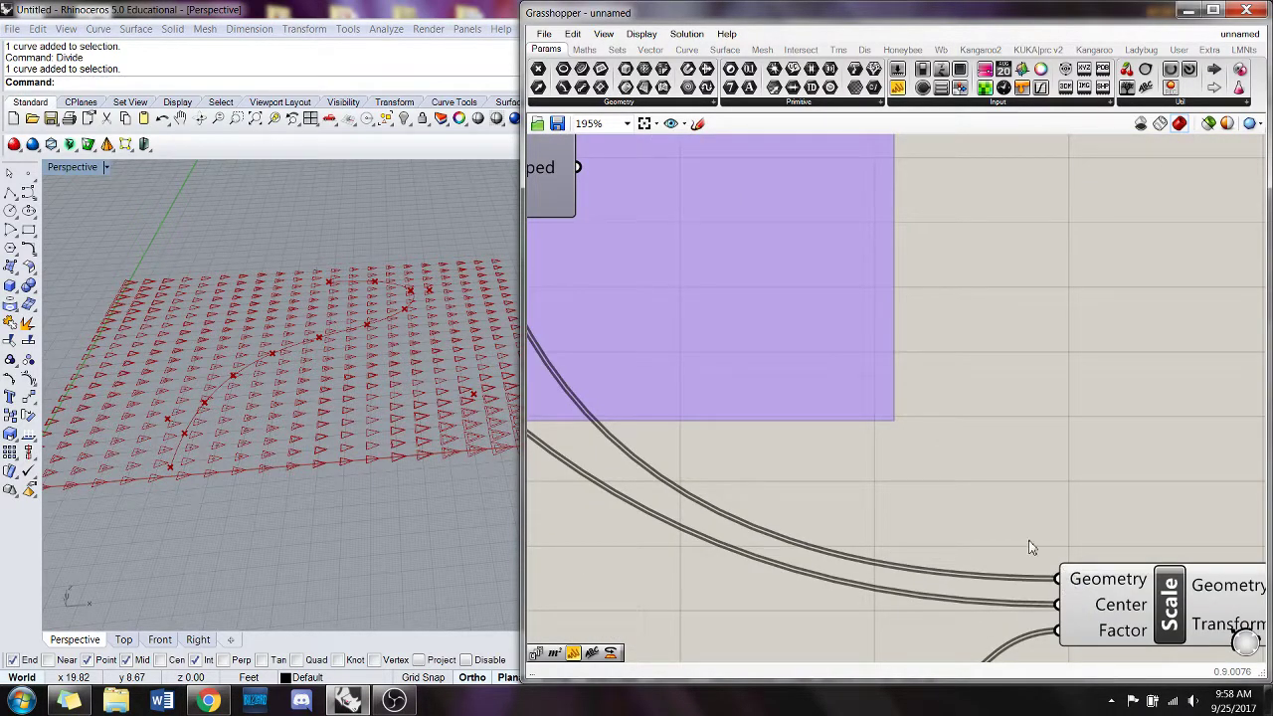
# - Turn off the preview of the original Polygon component in the uppermost group
pyautogui.scroll(-4, 1031, 547)
pyautogui.moveTo(659, 502); pyautogui.dragTo(746, 462, button='right')
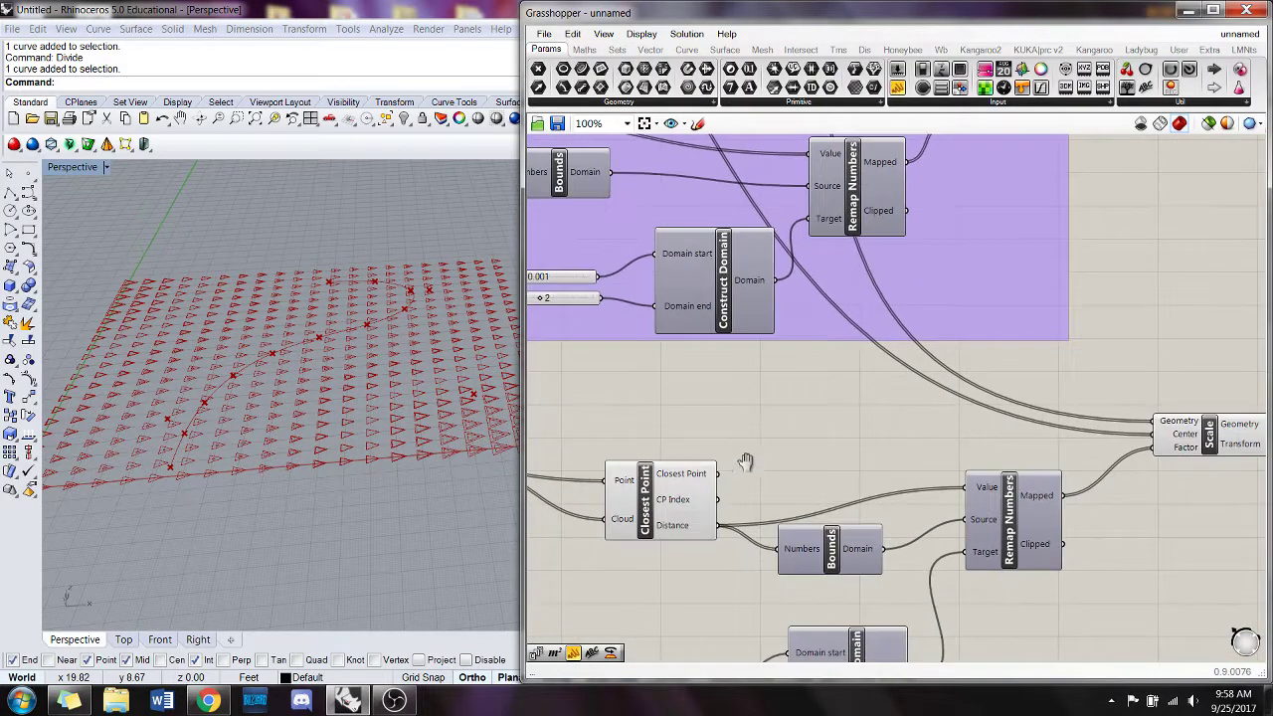
pyautogui.scroll(-4, 697, 468)
pyautogui.moveTo(669, 174); pyautogui.dragTo(664, 206, button='right')
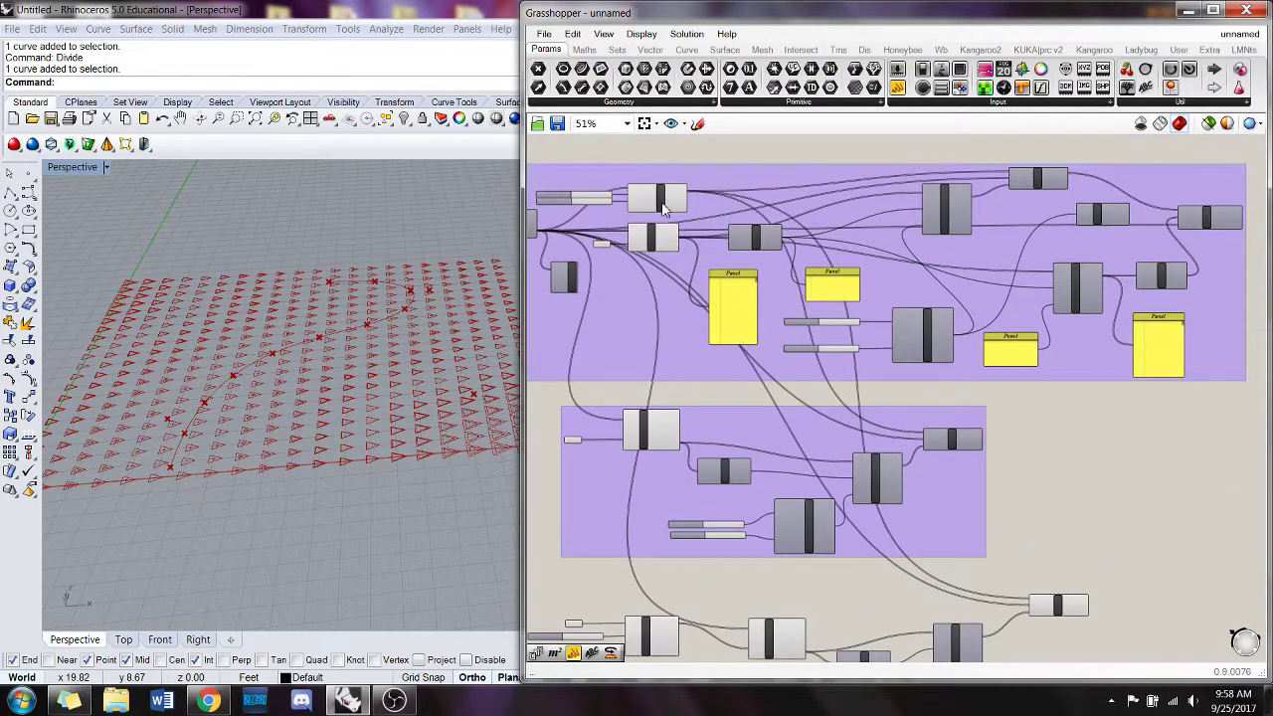
pyautogui.rightClick(664, 206)
pyautogui.click(686, 231)
# - Move the attractor curve in Rhino across the grid, away from its leftover division points, to test the scaling
pyautogui.moveTo(887, 470); pyautogui.dragTo(913, 275, button='right')
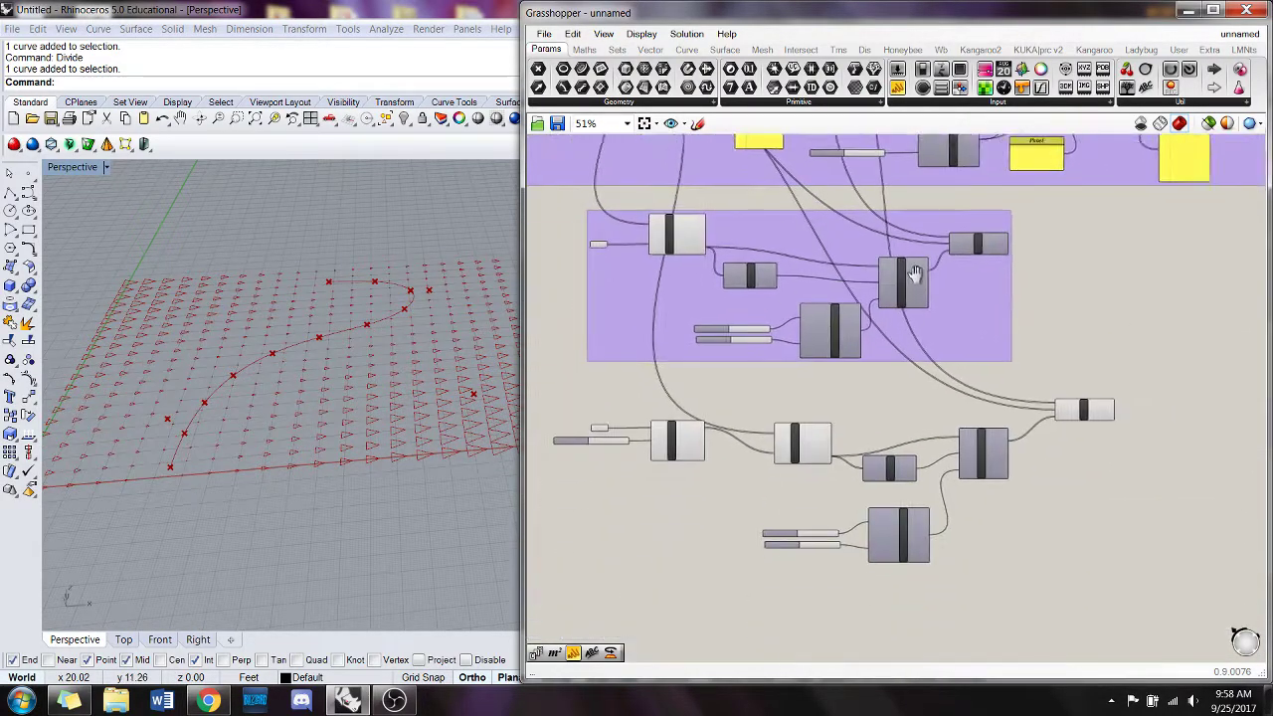
pyautogui.scroll(2, 953, 536)
pyautogui.moveTo(327, 361)
pyautogui.mouseDown(button='right')
pyautogui.moveTo(329, 400)
pyautogui.moveTo(336, 364)
pyautogui.moveTo(324, 386)
pyautogui.mouseUp(button='right')
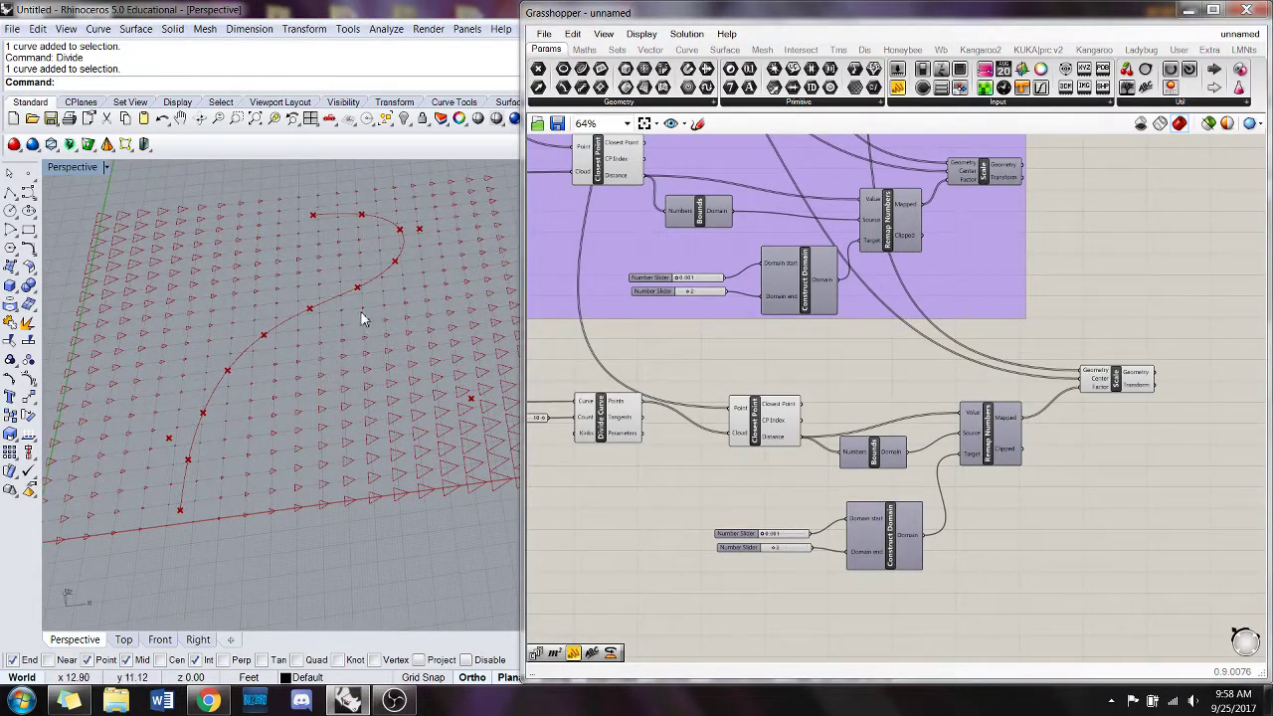
pyautogui.click(360, 285)
pyautogui.moveTo(362, 285)
pyautogui.mouseDown()
pyautogui.moveTo(290, 281)
pyautogui.moveTo(452, 270)
pyautogui.mouseUp()
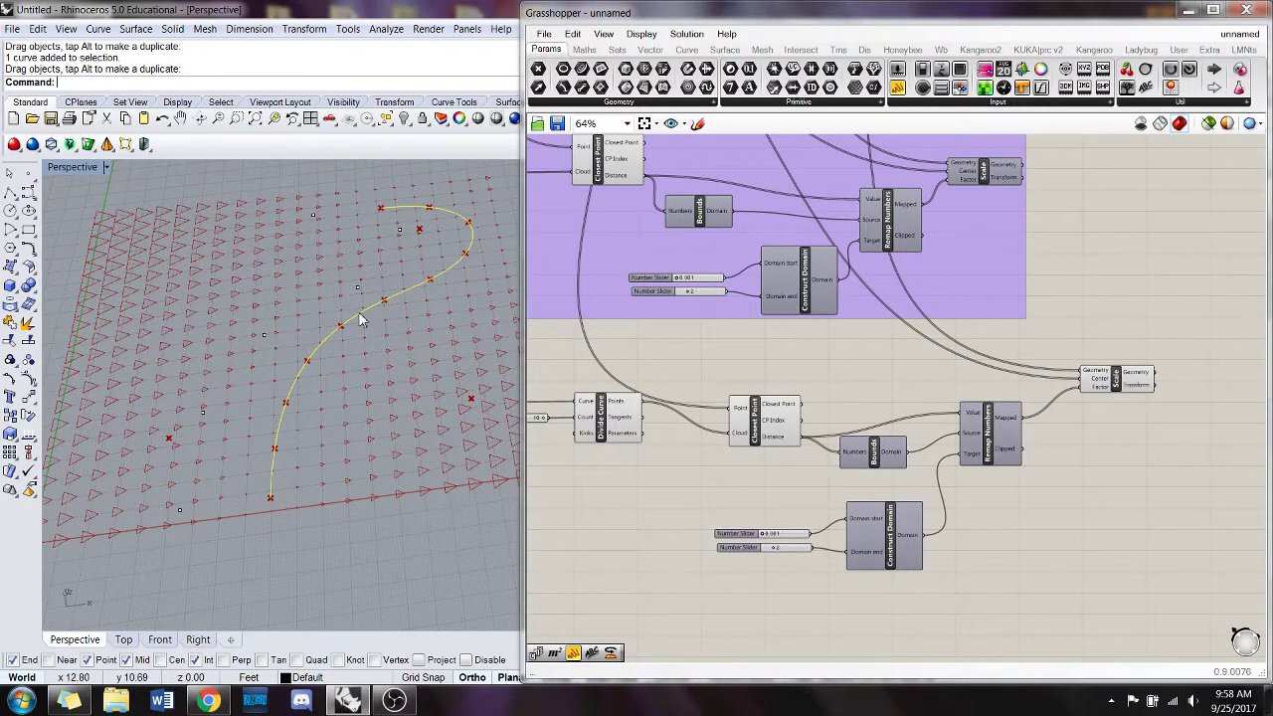
pyautogui.moveTo(360, 318); pyautogui.dragTo(462, 300)
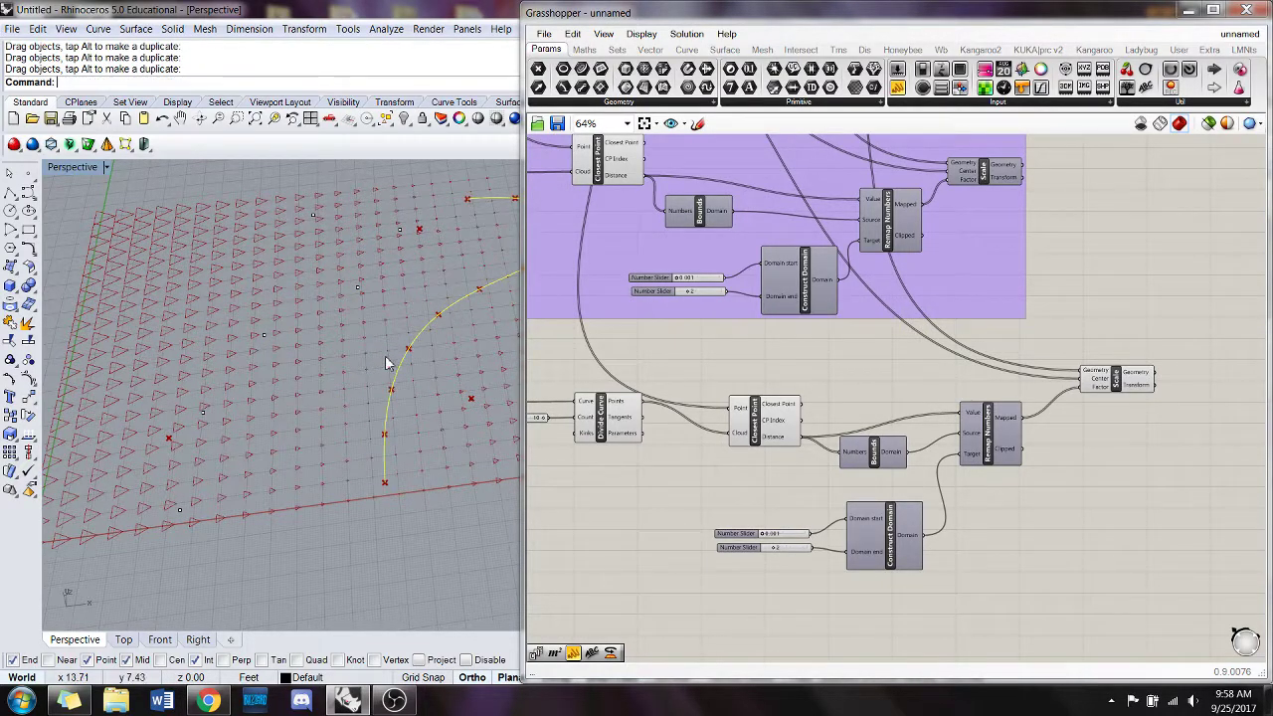
# - Delete the leftover points of the earlier Divide command from the Rhino model
pyautogui.moveTo(385, 355); pyautogui.dragTo(230, 166)
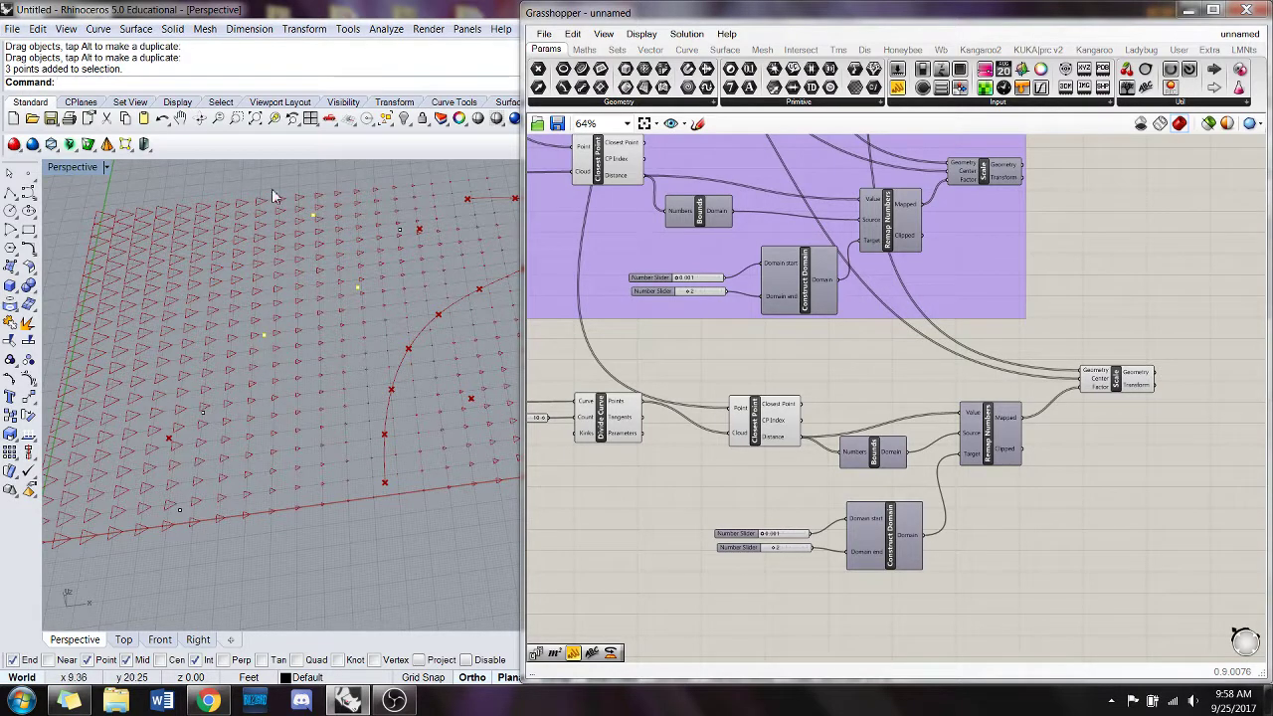
pyautogui.press('Delete')
pyautogui.click(401, 231)
pyautogui.press('Delete')
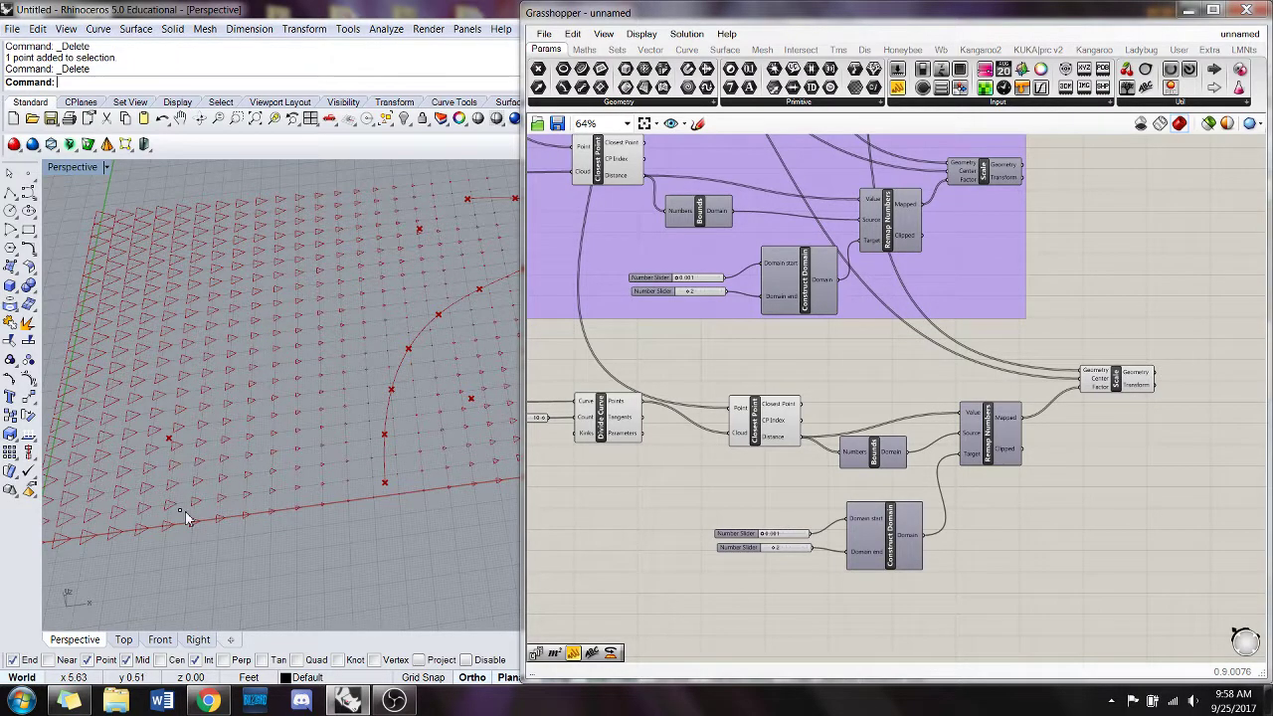
# - Move the attractor curve back over the middle of the polygon grid and shift the new Scale component closer to Remap Numbers
pyautogui.moveTo(401, 364); pyautogui.dragTo(212, 395)
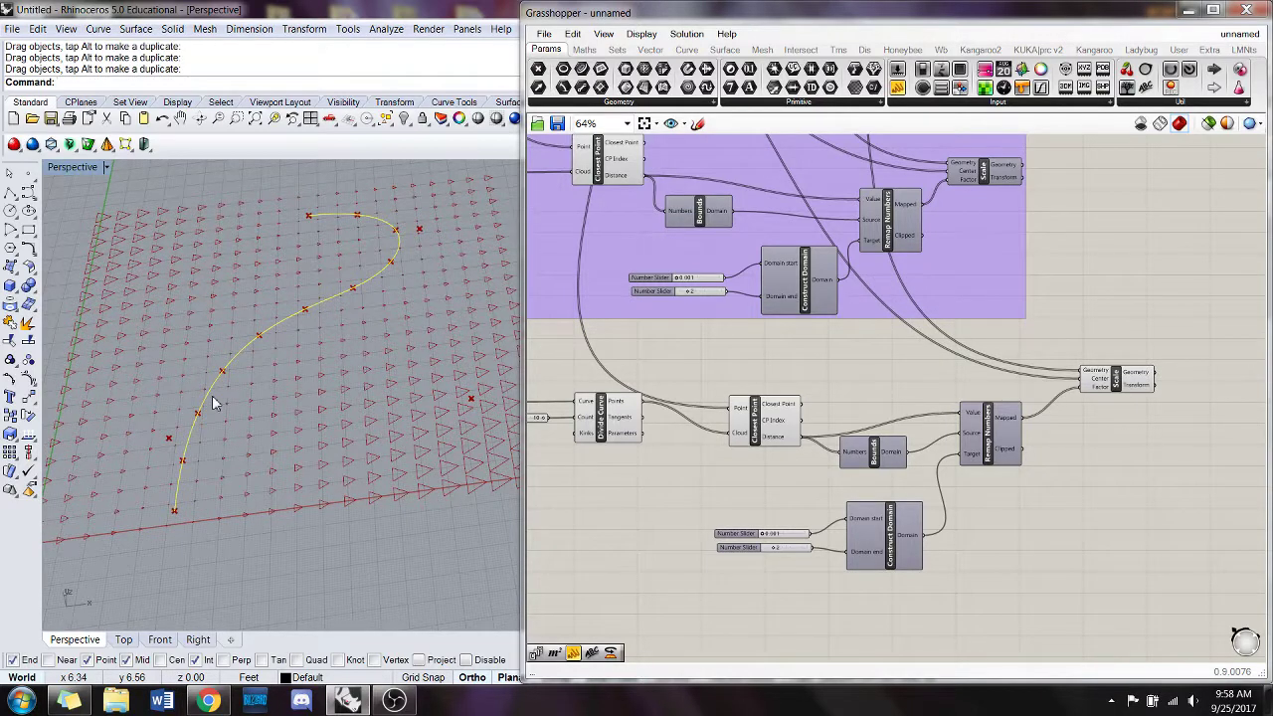
pyautogui.click(1116, 385)
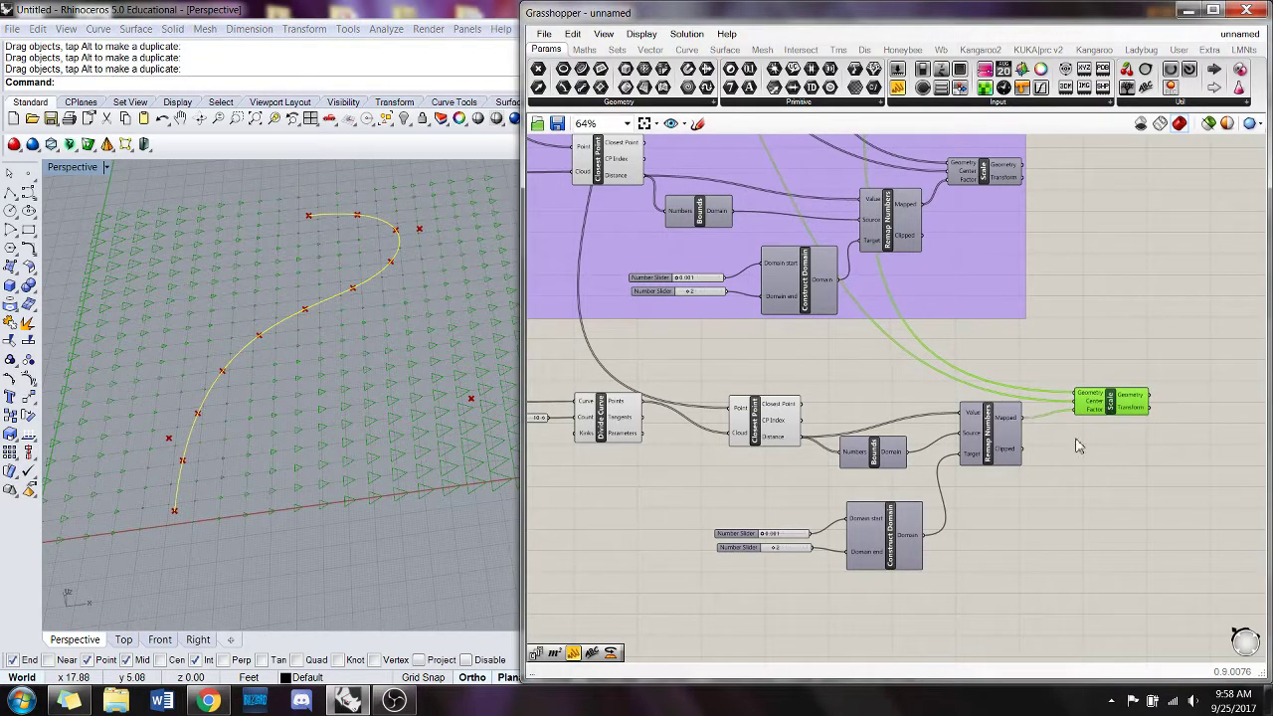
# - Group all components of the curve attractor logic and place the group directly beneath the preceding group
pyautogui.scroll(-2, 1109, 503)
pyautogui.moveTo(1164, 552); pyautogui.dragTo(591, 377)
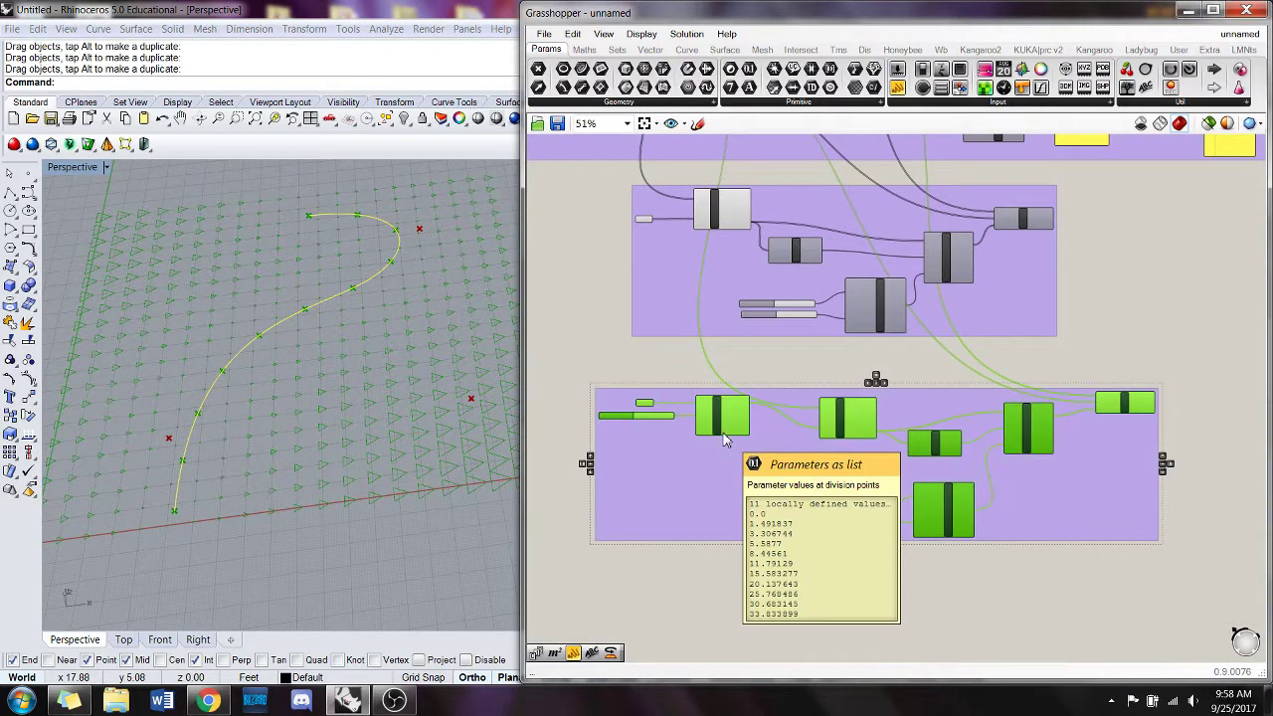
pyautogui.hotkey('ctrl', 'g')
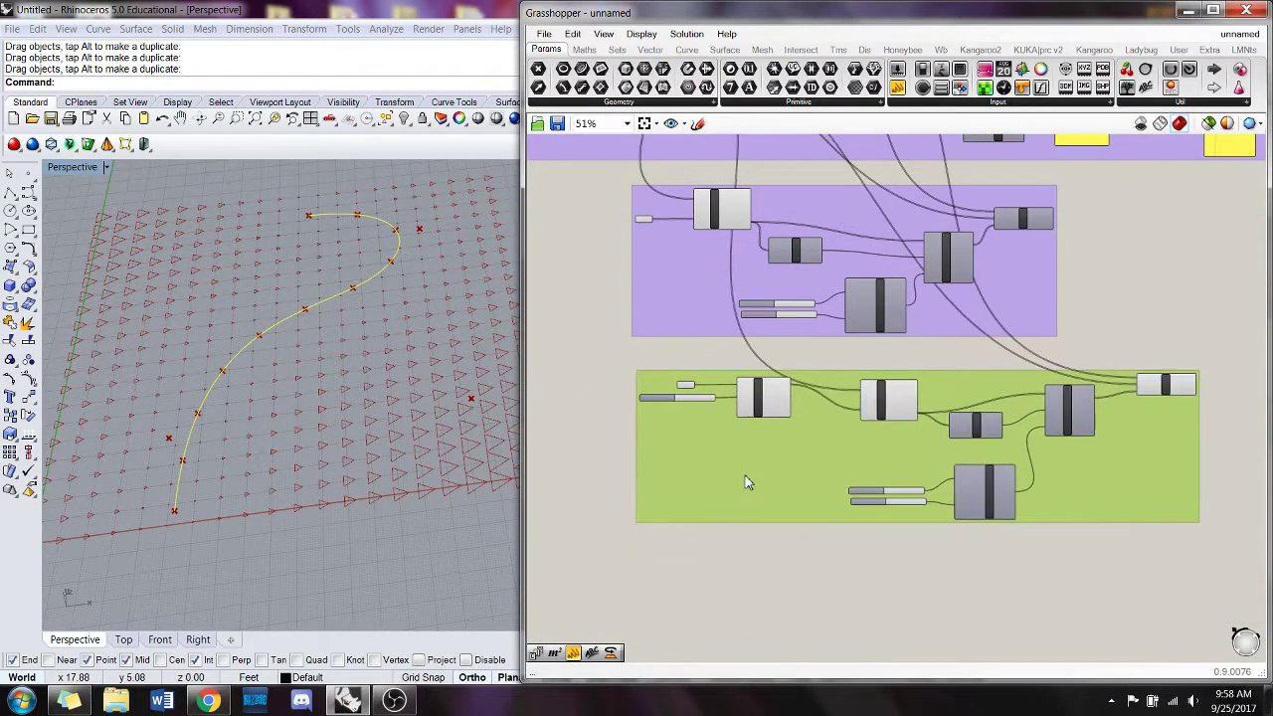
pyautogui.moveTo(747, 482); pyautogui.dragTo(741, 469)
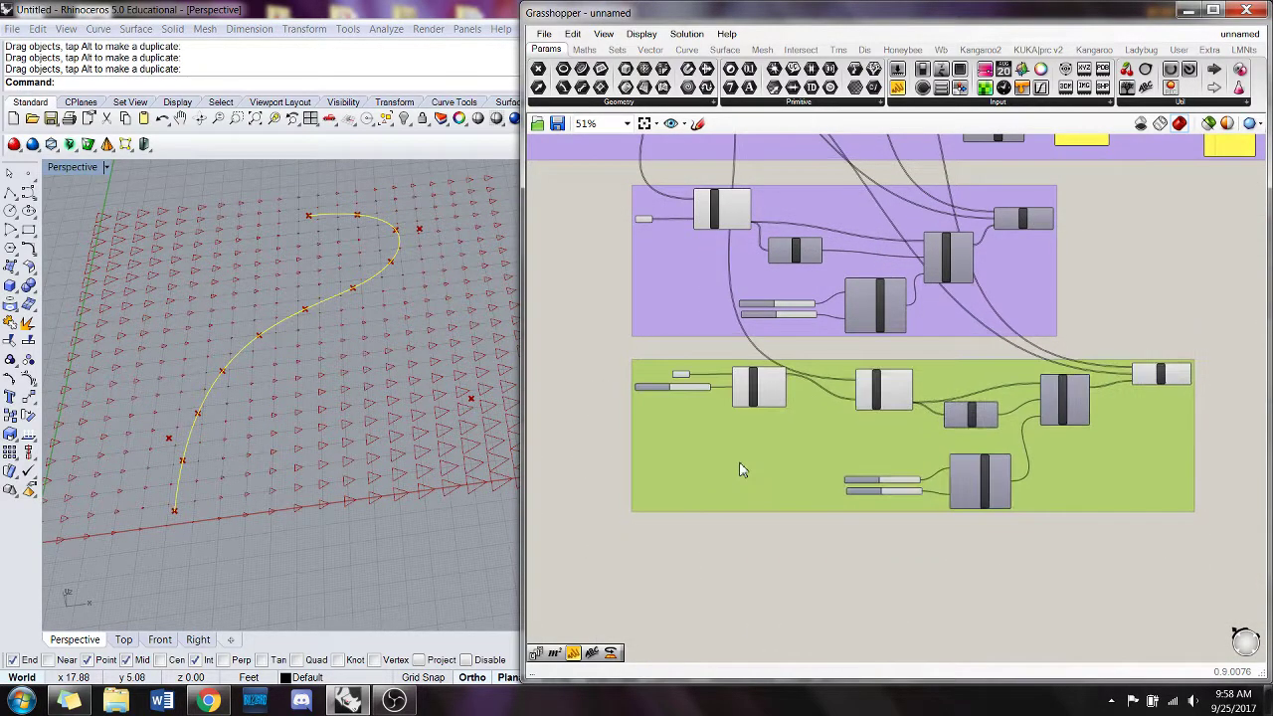
pyautogui.click(771, 585)
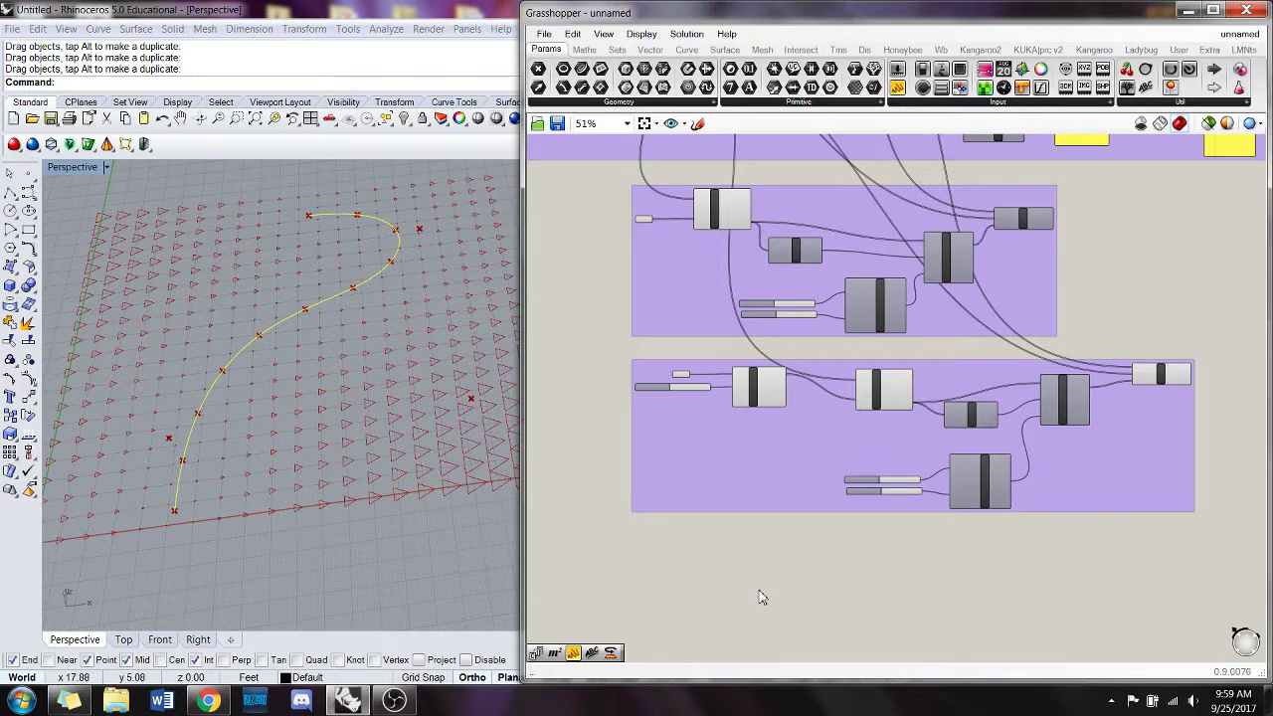
pyautogui.click(503, 532)
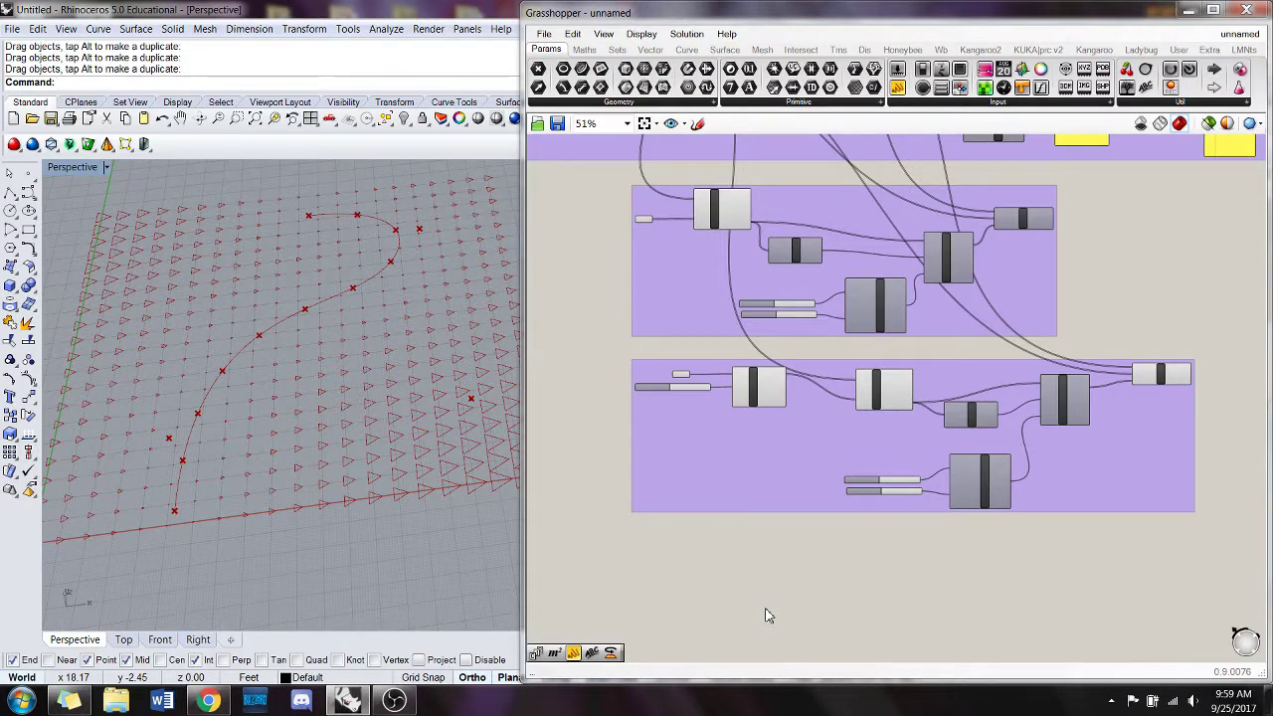
# - Turn off the preview of the Scale component in the curve attractor group
pyautogui.rightClick(1162, 376)
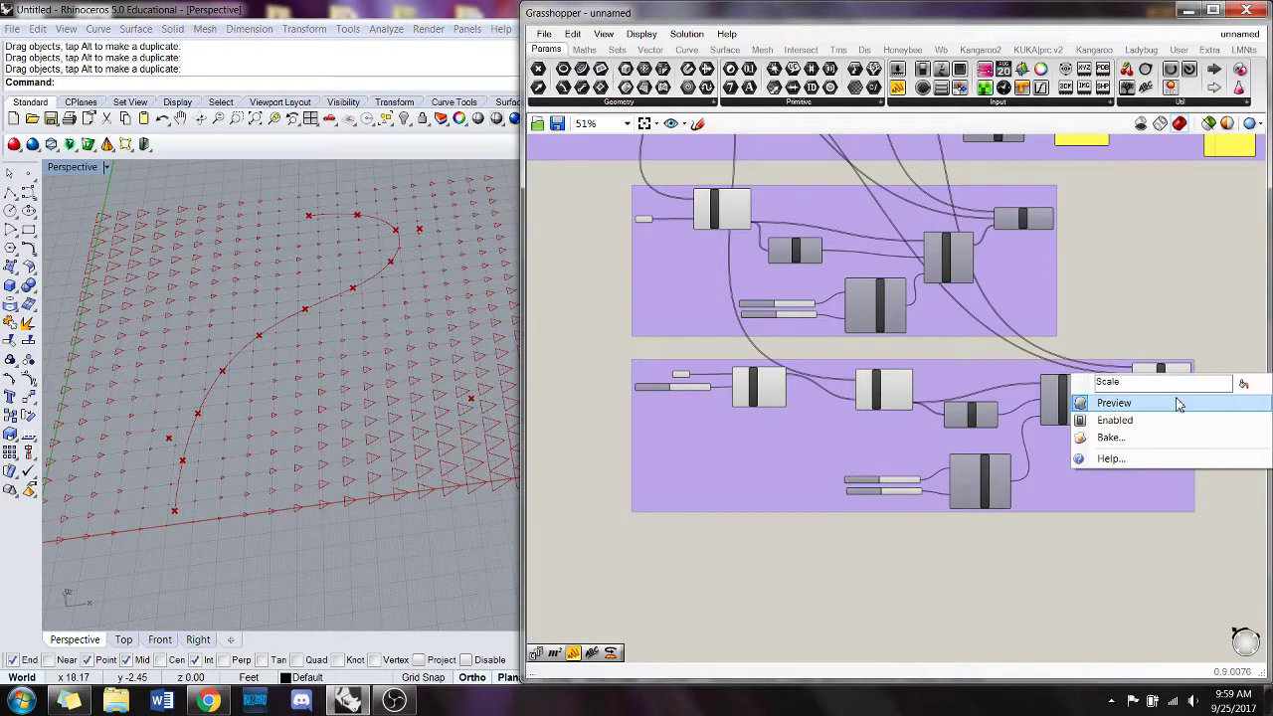
pyautogui.click(1174, 402)
pyautogui.scroll(-4, 1064, 459)
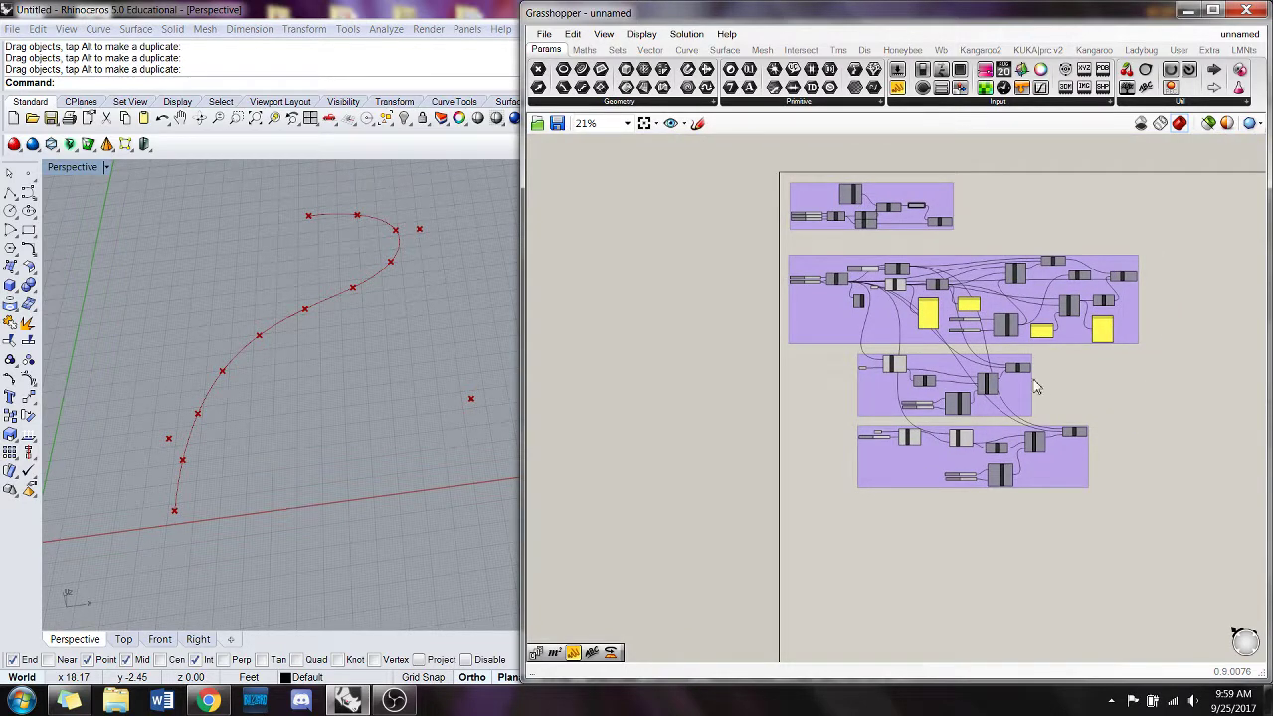
# - Minimize Grasshopper and draw a corner-to-corner plane in Rhino beside the attractor curve, near the outer edge of the construction grid
pyautogui.moveTo(306, 353); pyautogui.dragTo(378, 331, button='right')
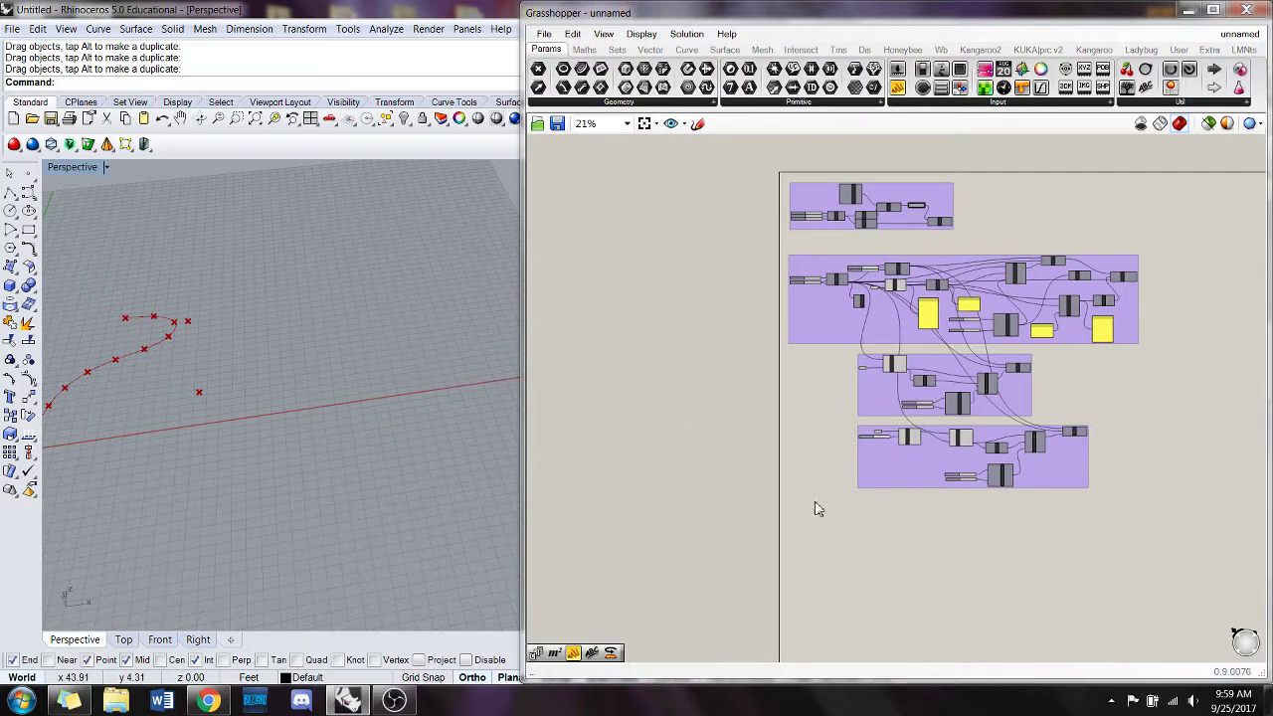
pyautogui.moveTo(308, 405); pyautogui.dragTo(361, 392, button='right')
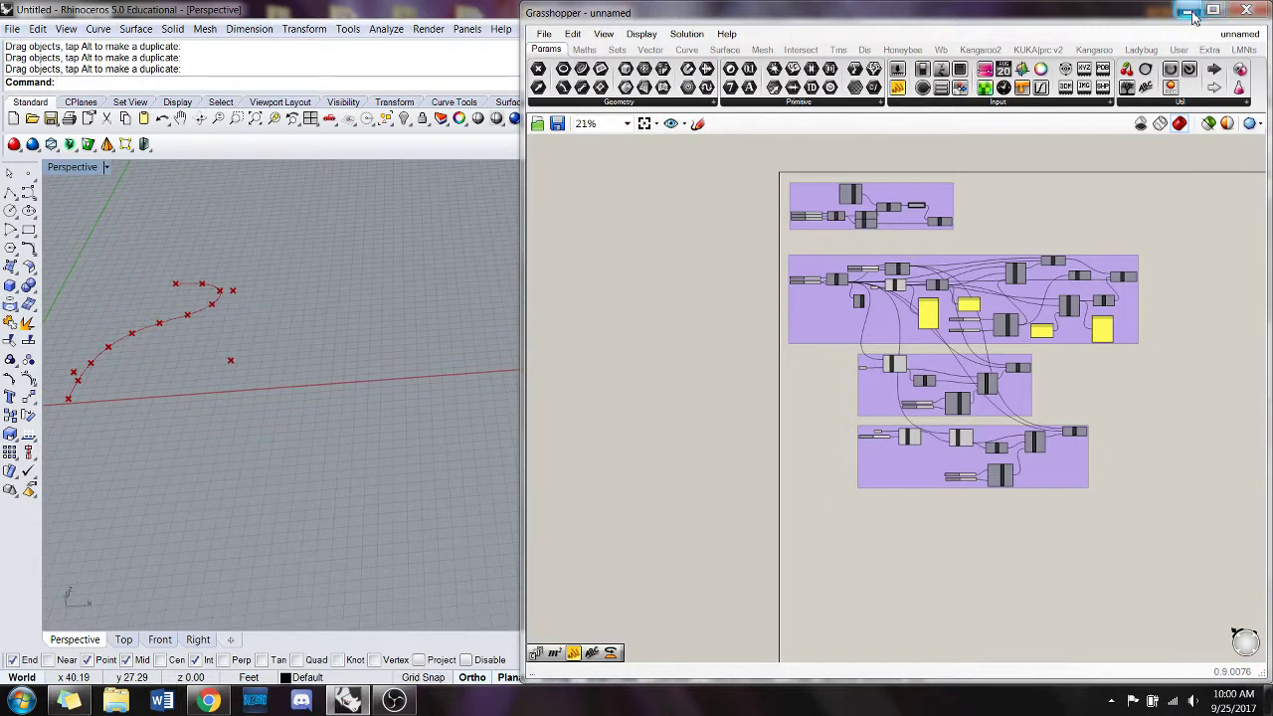
pyautogui.click(1186, 9)
pyautogui.moveTo(581, 319); pyautogui.dragTo(604, 304, button='right')
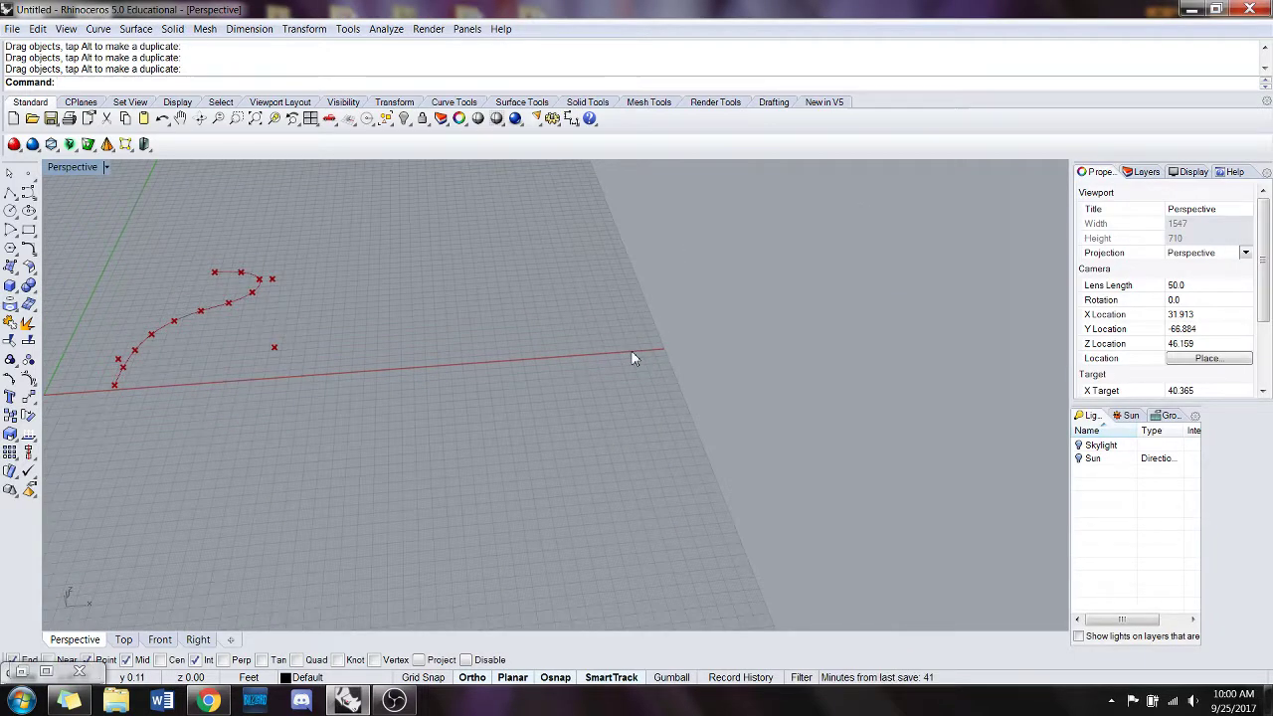
pyautogui.write('plane')
pyautogui.press('Return')
pyautogui.click(636, 446)
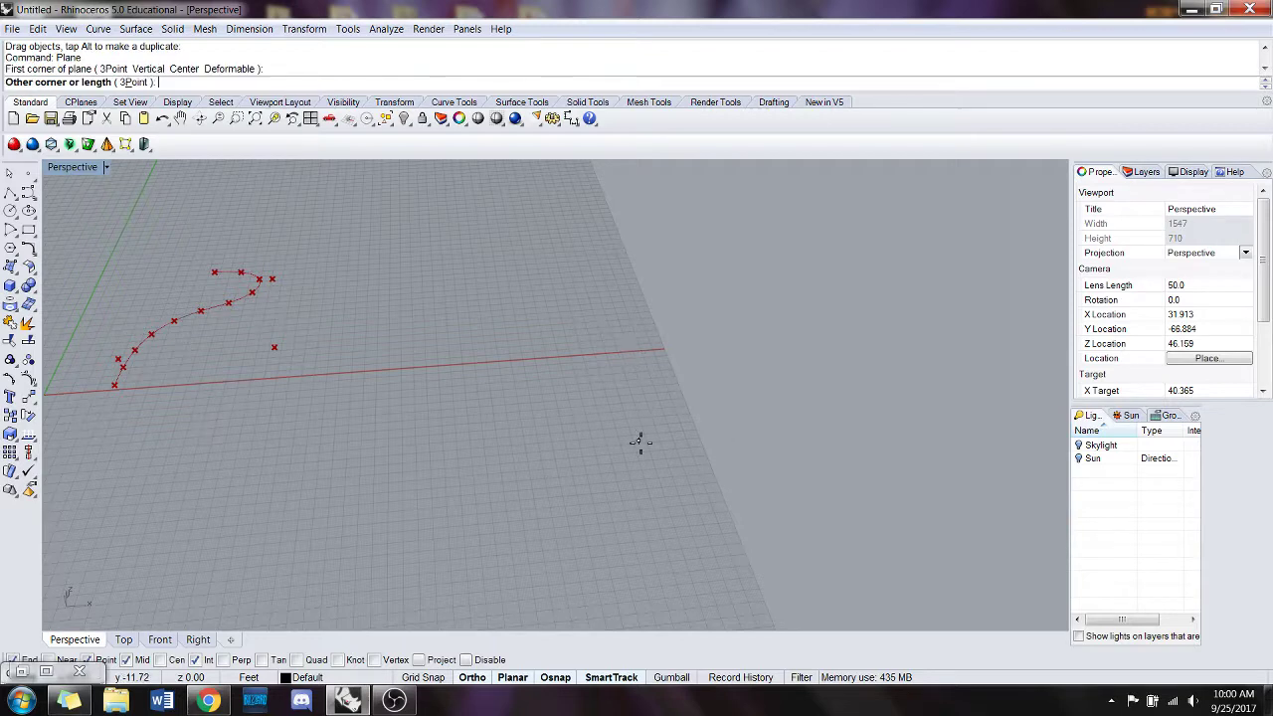
pyautogui.click(846, 204)
pyautogui.moveTo(846, 204); pyautogui.dragTo(239, 271, button='right')
# - Set the Perspective viewport's display mode to Shaded
pyautogui.click(71, 166)
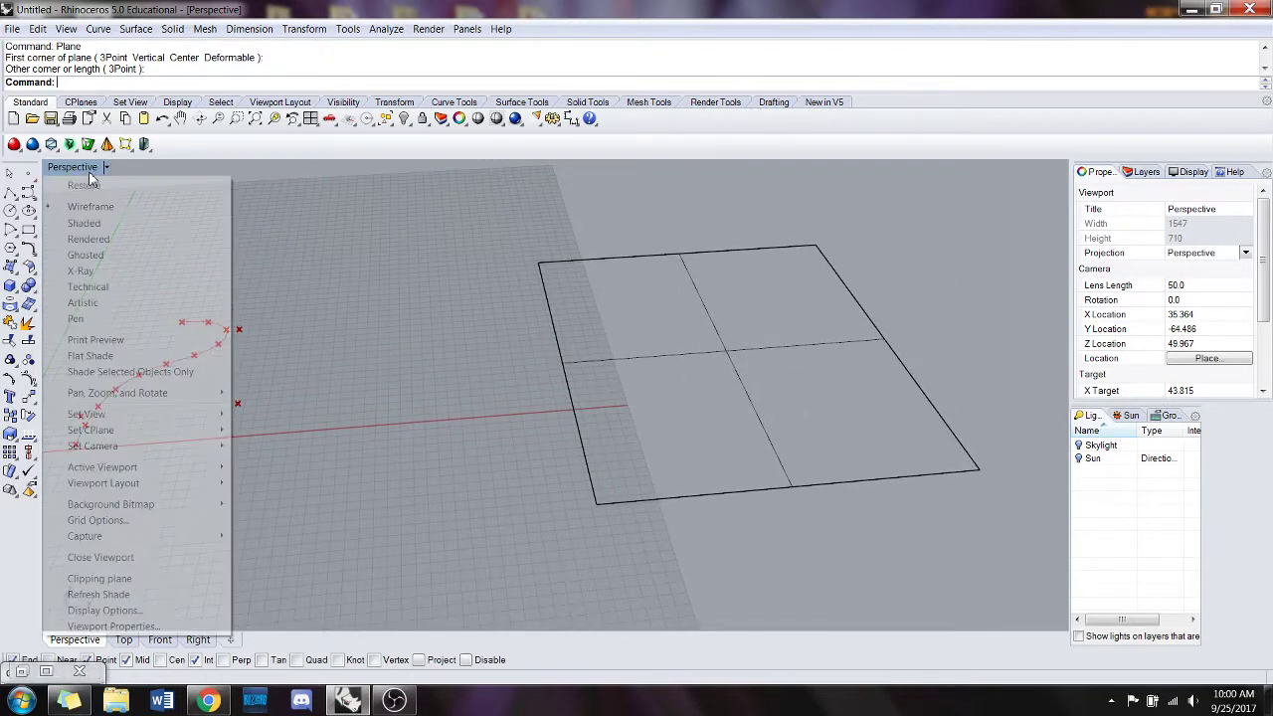
pyautogui.click(85, 223)
pyautogui.moveTo(907, 289); pyautogui.dragTo(882, 298, button='right')
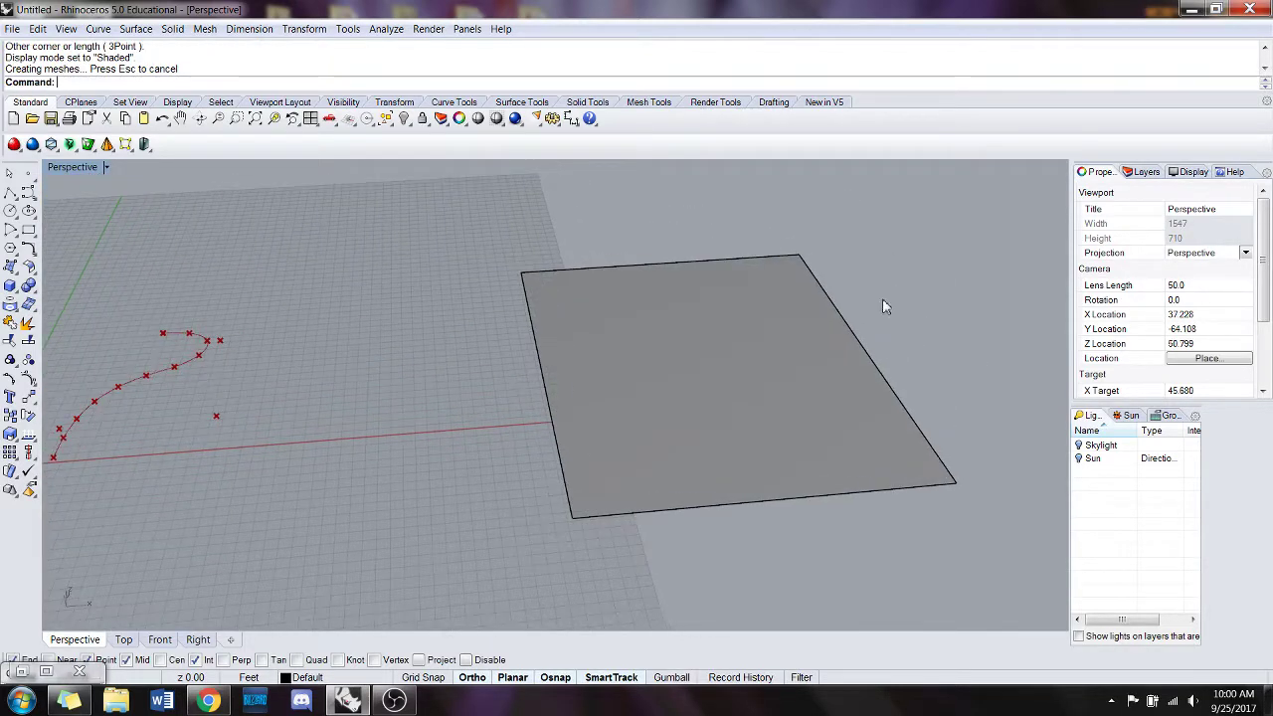
# - Turn on the control points of the new plane surface
pyautogui.click(807, 330)
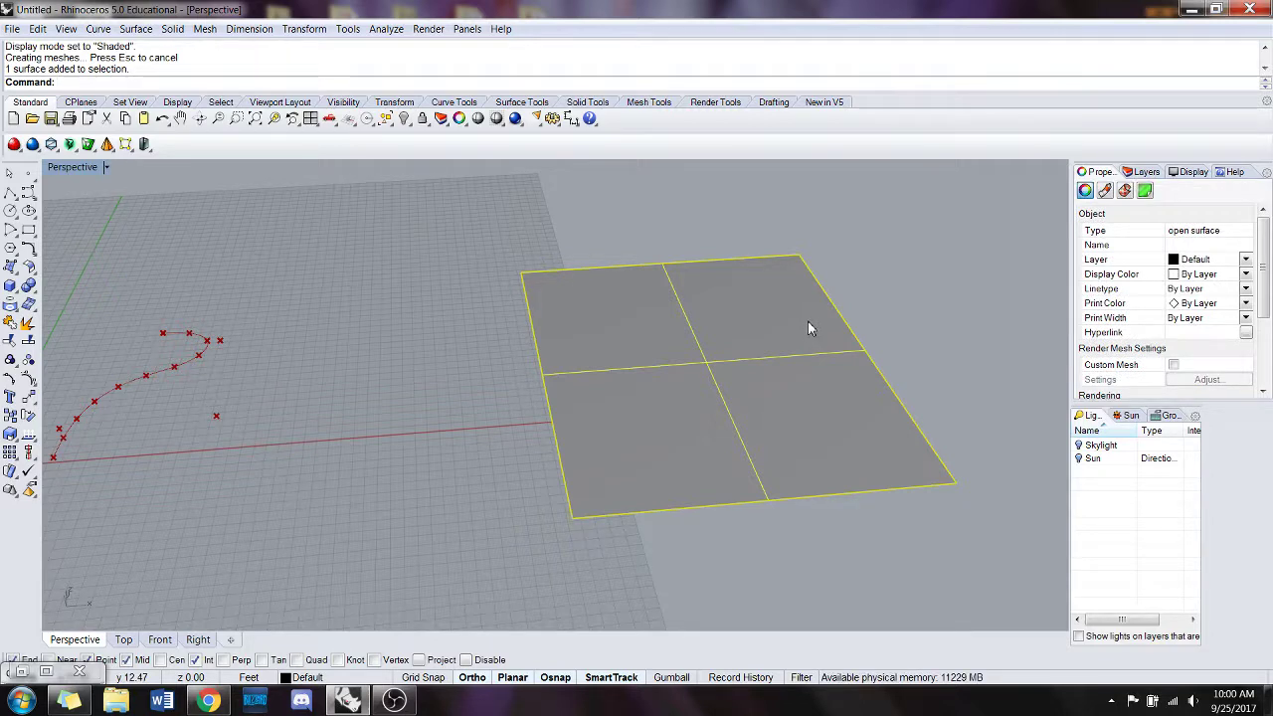
pyautogui.write('Points')
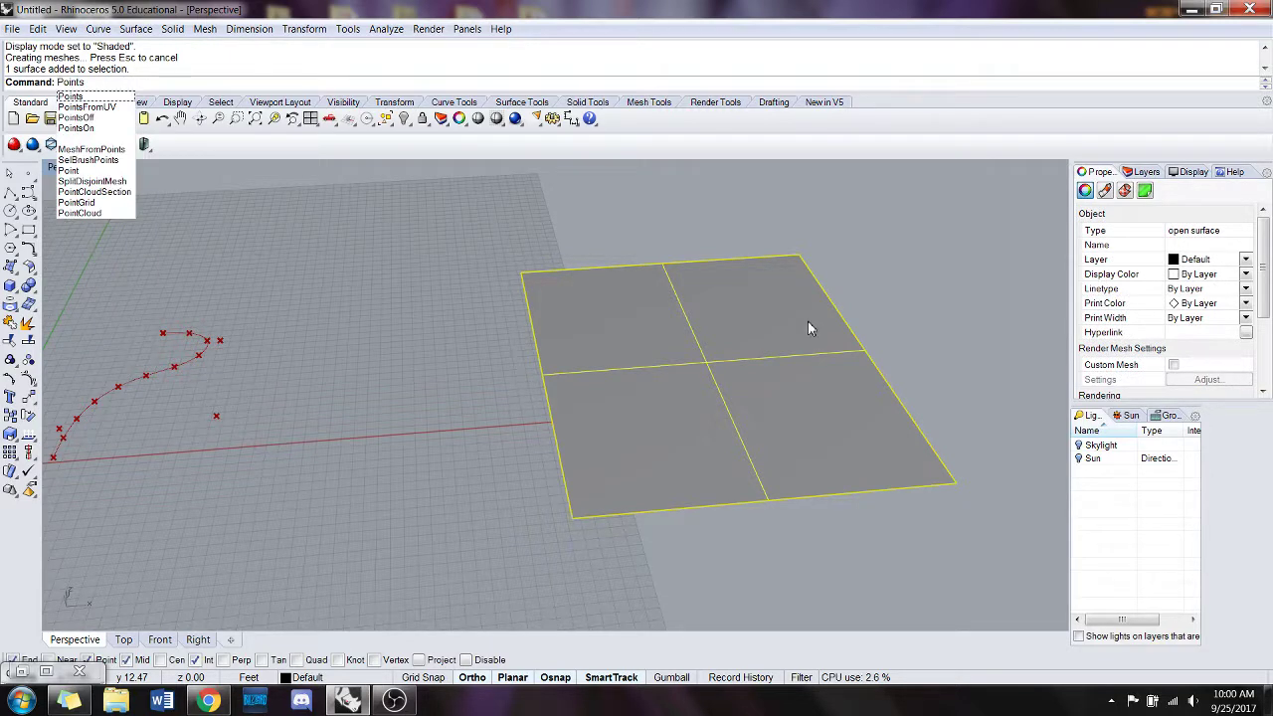
pyautogui.write('On')
pyautogui.press('Return')
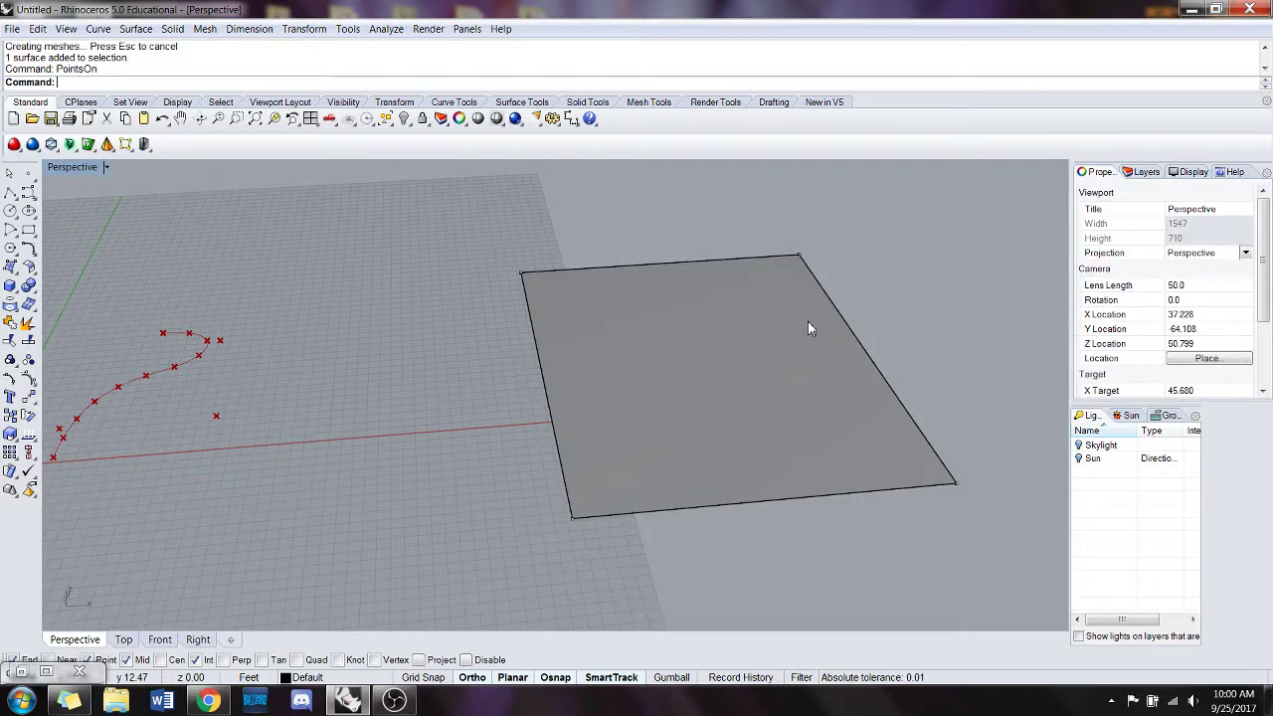
# - Move the surface's far corner on the attractor curve's side vertically upward by about 7.3 feet
pyautogui.click(522, 275)
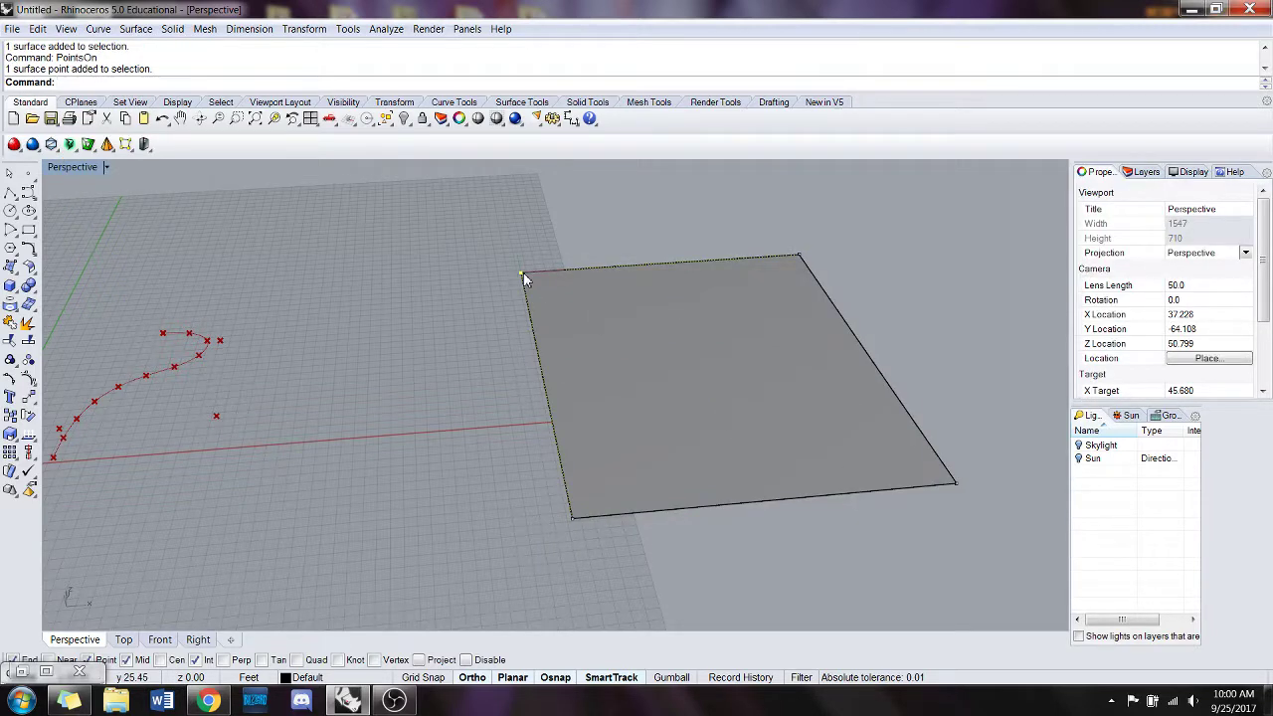
pyautogui.write('Mi')
pyautogui.press('Return')
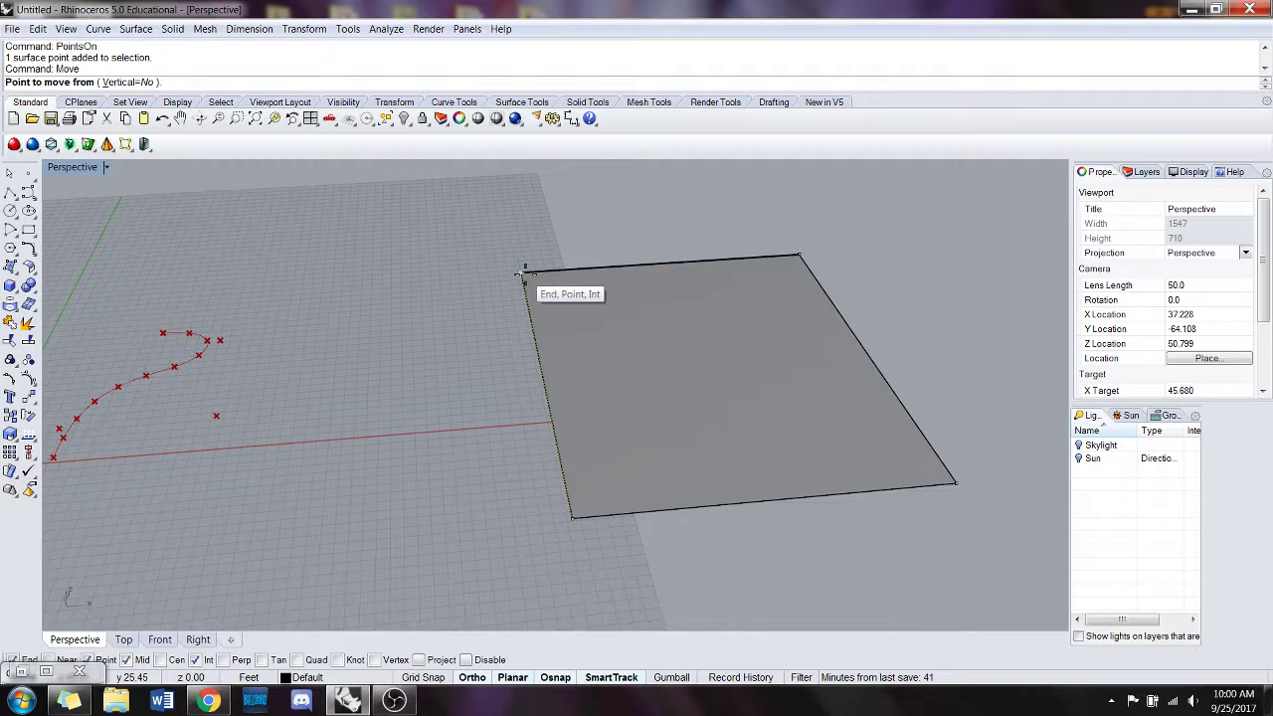
pyautogui.write('v')
pyautogui.press('Return')
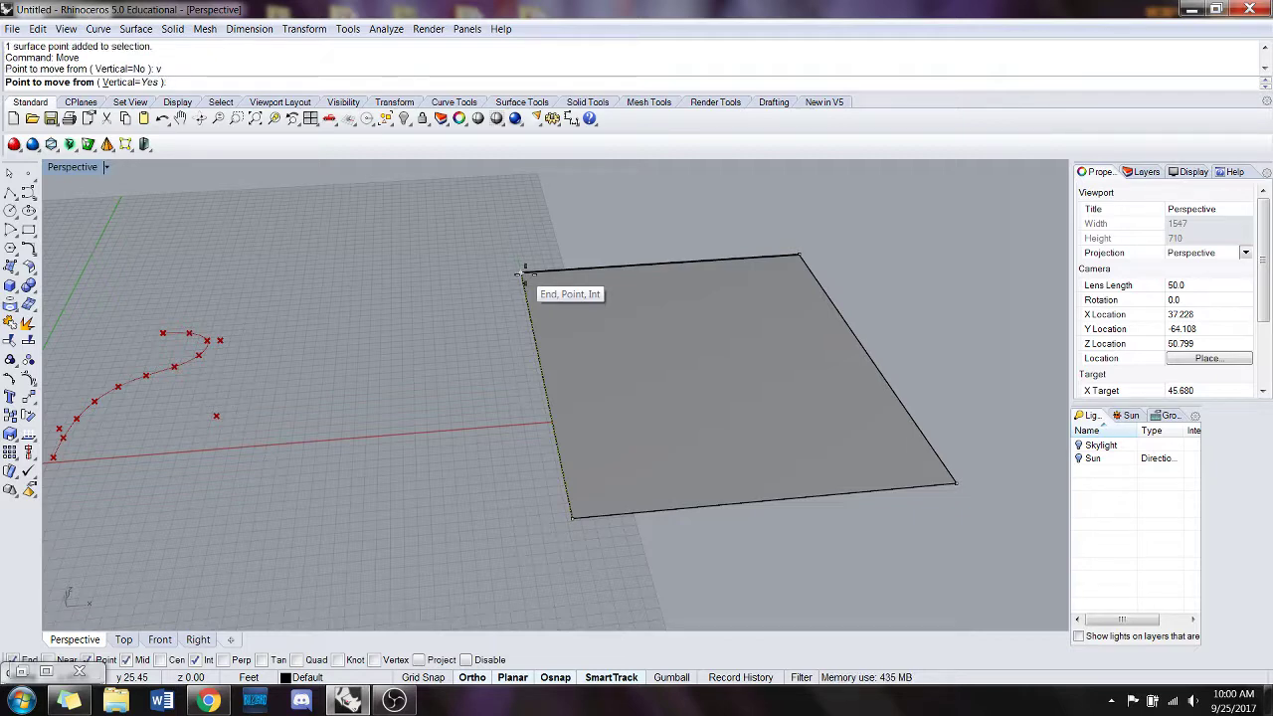
pyautogui.click(519, 272)
pyautogui.click(523, 211)
# - Move the surface's other far corner vertically downward by about 6.1 feet
pyautogui.click(802, 257)
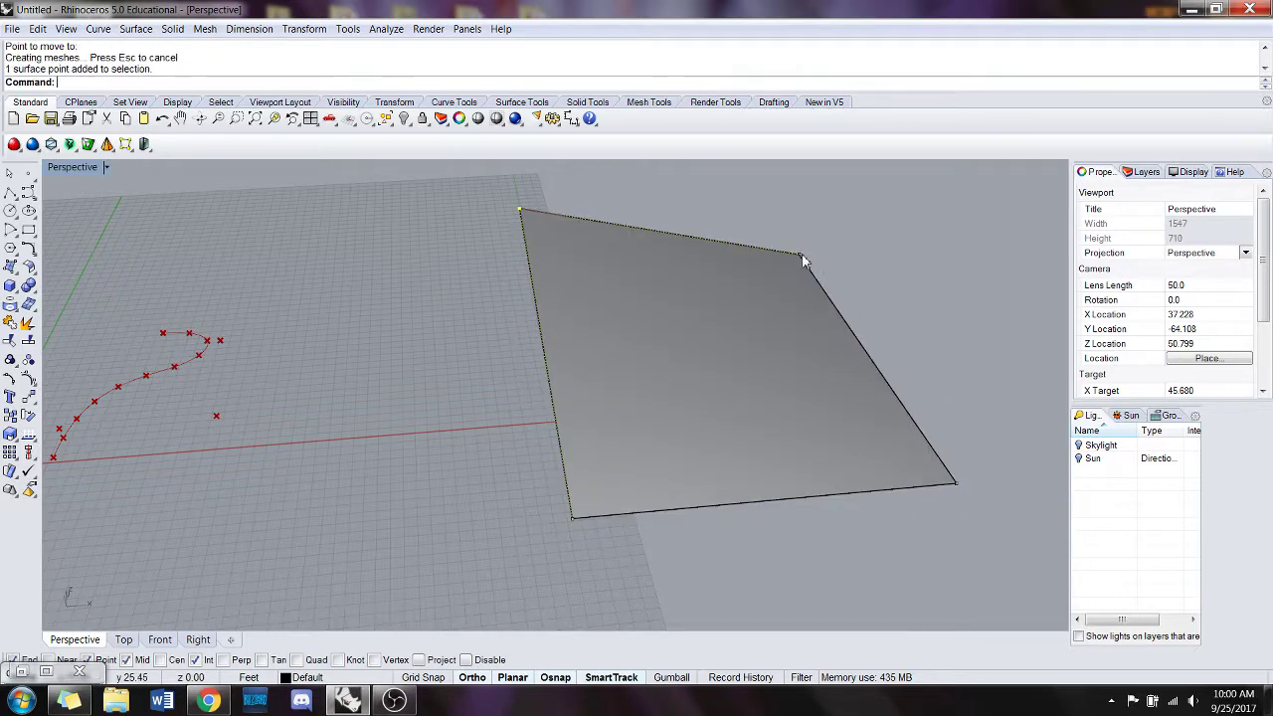
pyautogui.press('Return')
pyautogui.write('ve from ( Vertical=No')
pyautogui.press('Return')
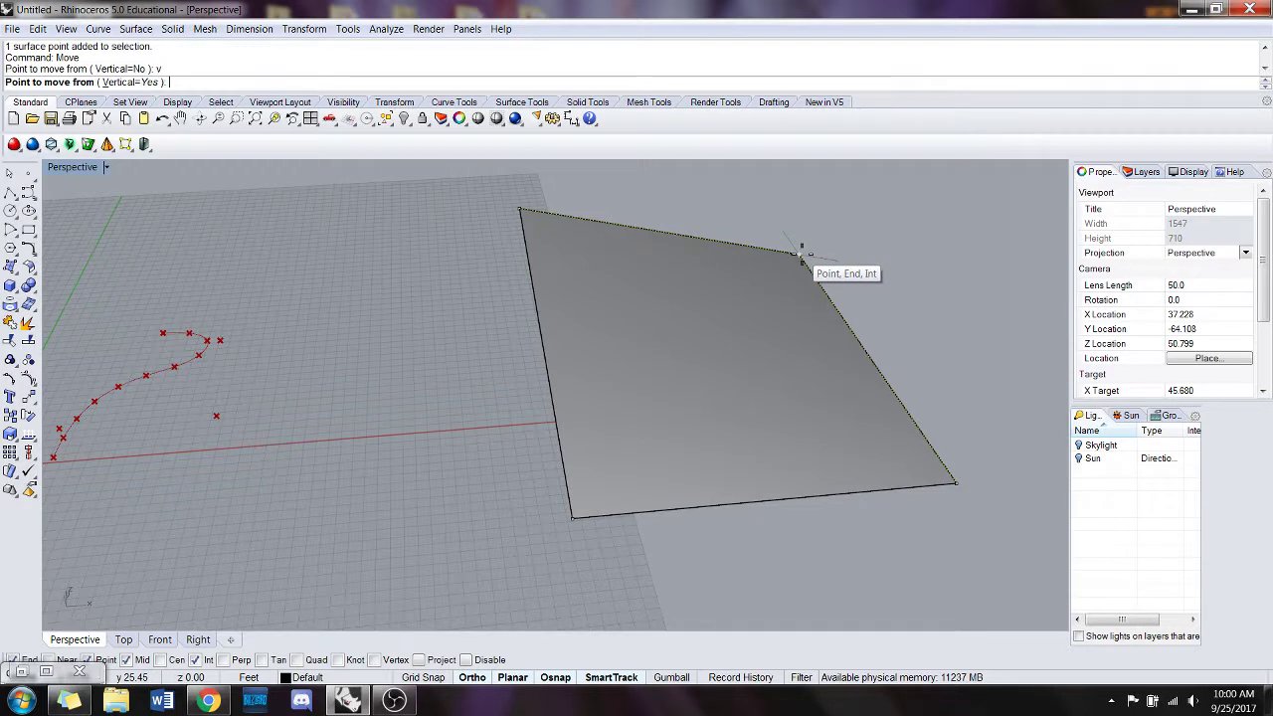
pyautogui.click(802, 257)
pyautogui.click(794, 299)
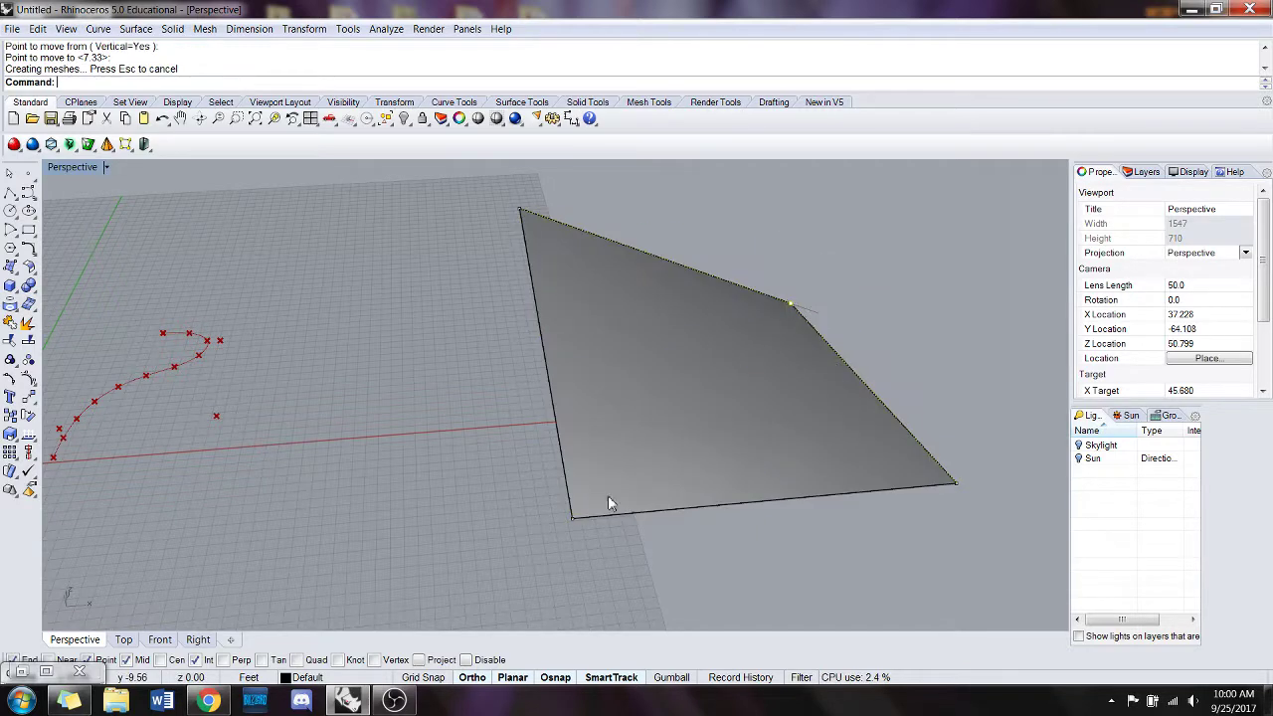
# - Move the surface's near corner on the attractor curve's side horizontally inward by about 8.3 feet
pyautogui.click(574, 518)
pyautogui.press('Return')
pyautogui.click(575, 519)
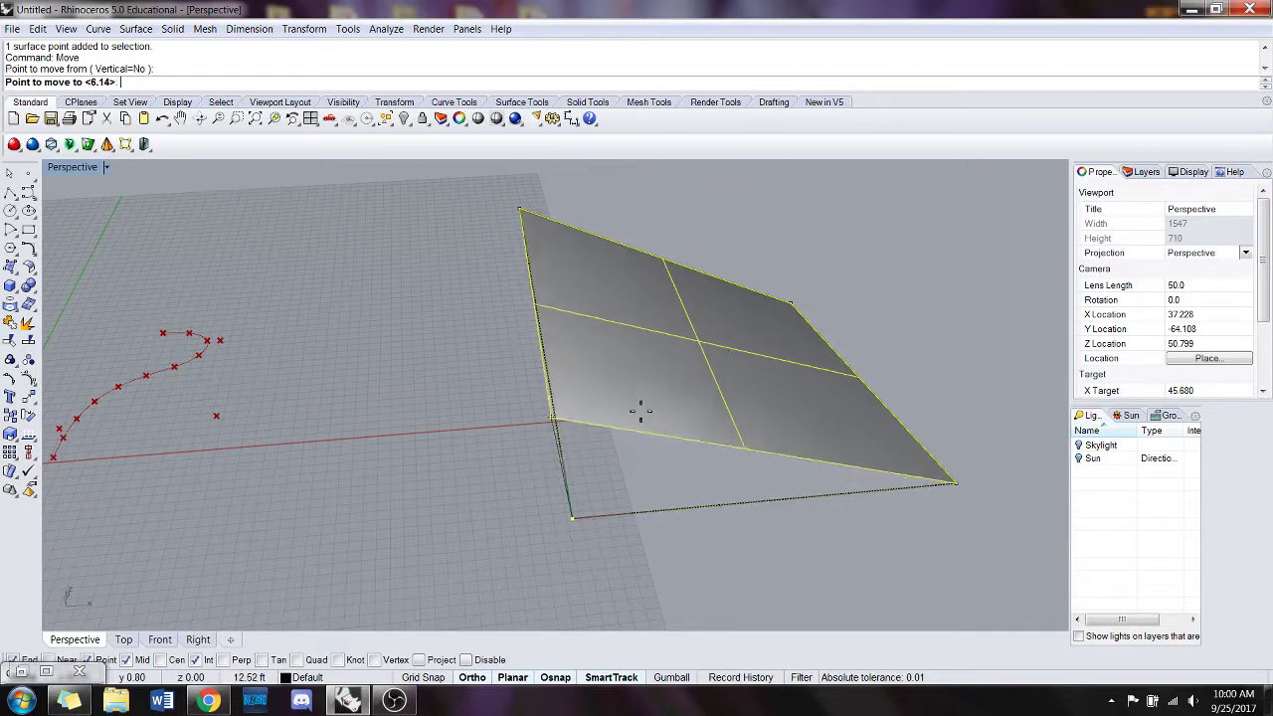
pyautogui.click(634, 444)
# - Move the remaining near corner of the surface vertically upward to twist the surface
pyautogui.moveTo(635, 445); pyautogui.dragTo(861, 459, button='right')
pyautogui.click(907, 477)
pyautogui.press('Return')
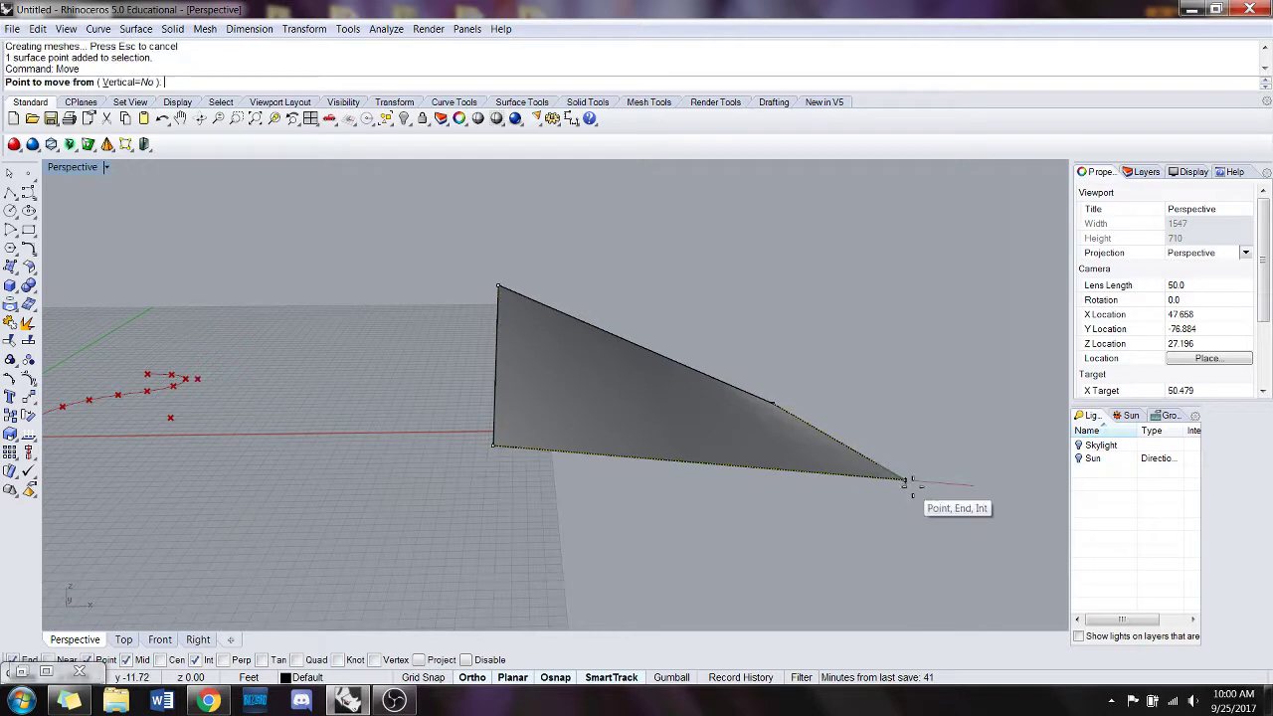
pyautogui.write('v')
pyautogui.press('Return')
pyautogui.click(906, 480)
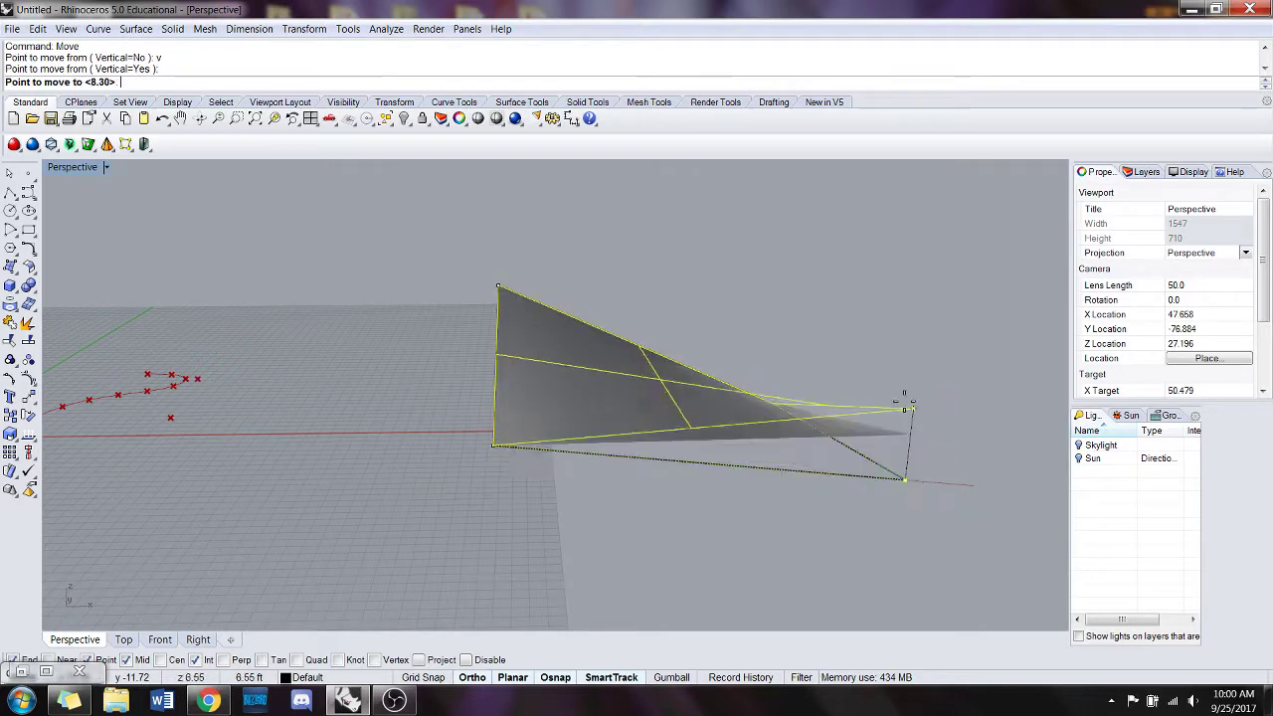
pyautogui.click(882, 347)
pyautogui.click(809, 489)
# - Duplicate the attractor curve towards the twisted surface and rotate the copy upright with Rotate3D about an axis through its near end
pyautogui.moveTo(808, 490); pyautogui.dragTo(815, 460, button='right')
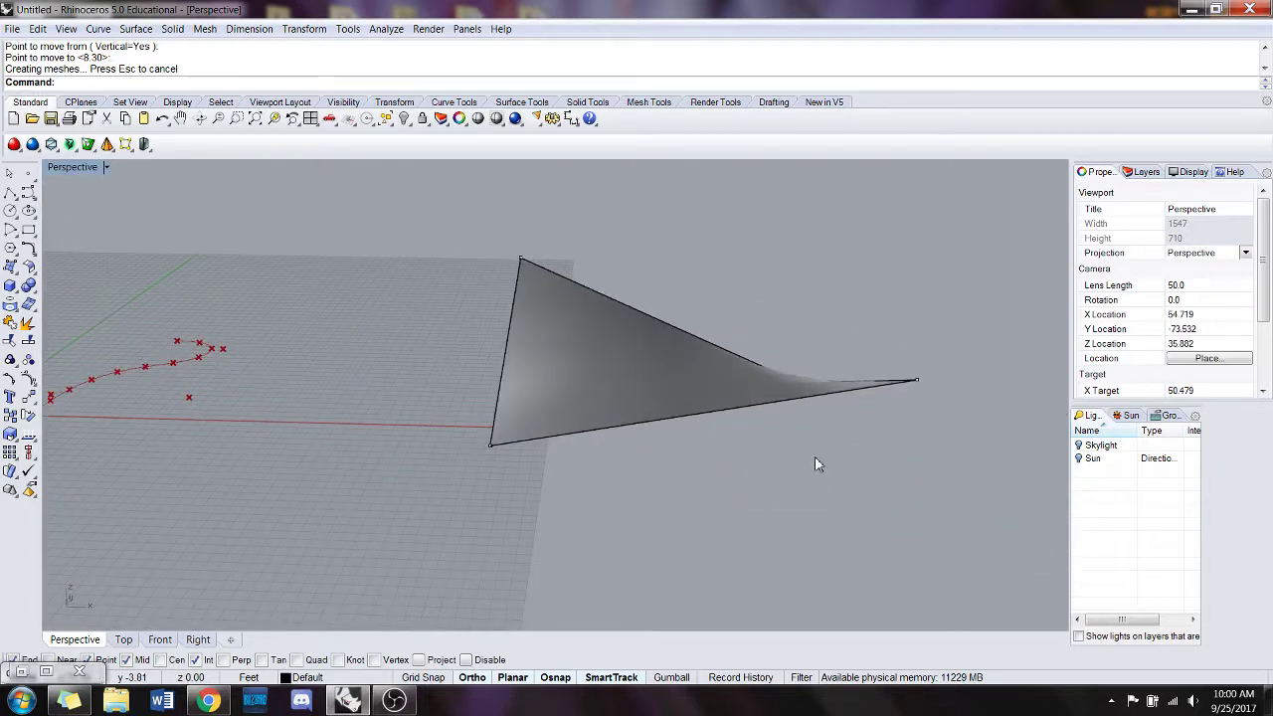
pyautogui.moveTo(690, 450); pyautogui.dragTo(731, 490, button='right')
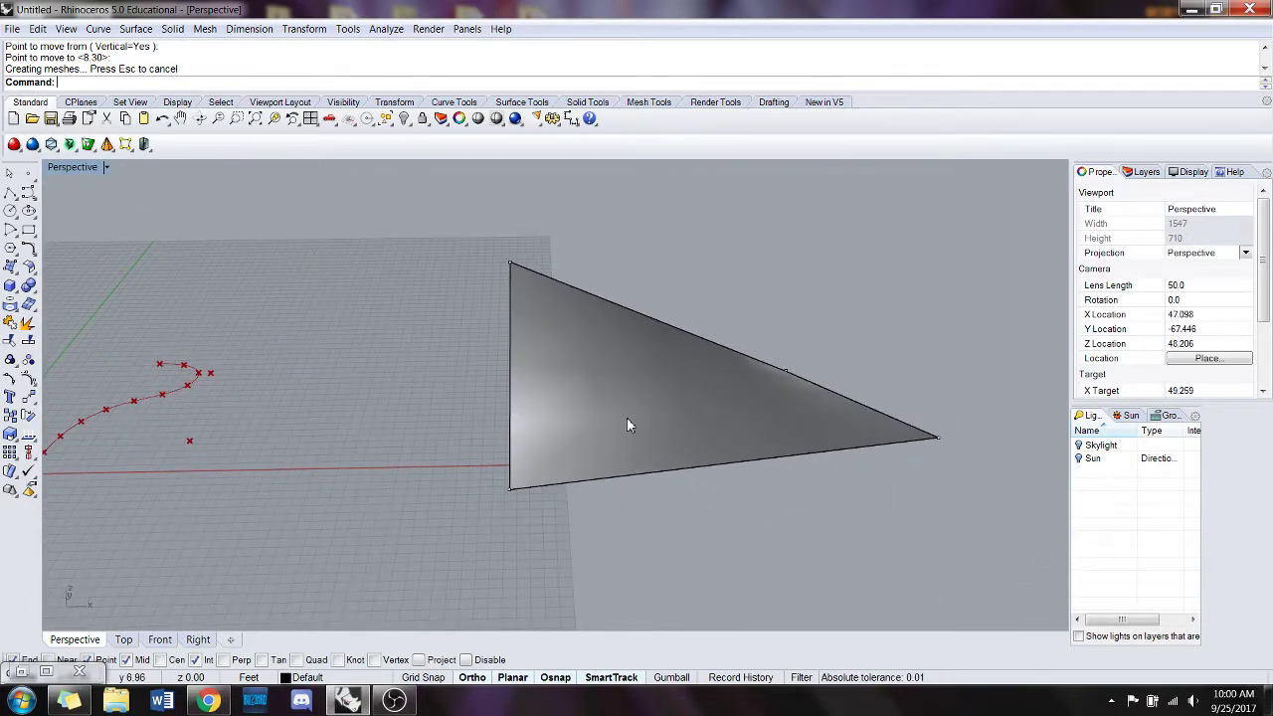
pyautogui.moveTo(627, 344); pyautogui.dragTo(606, 418, button='right')
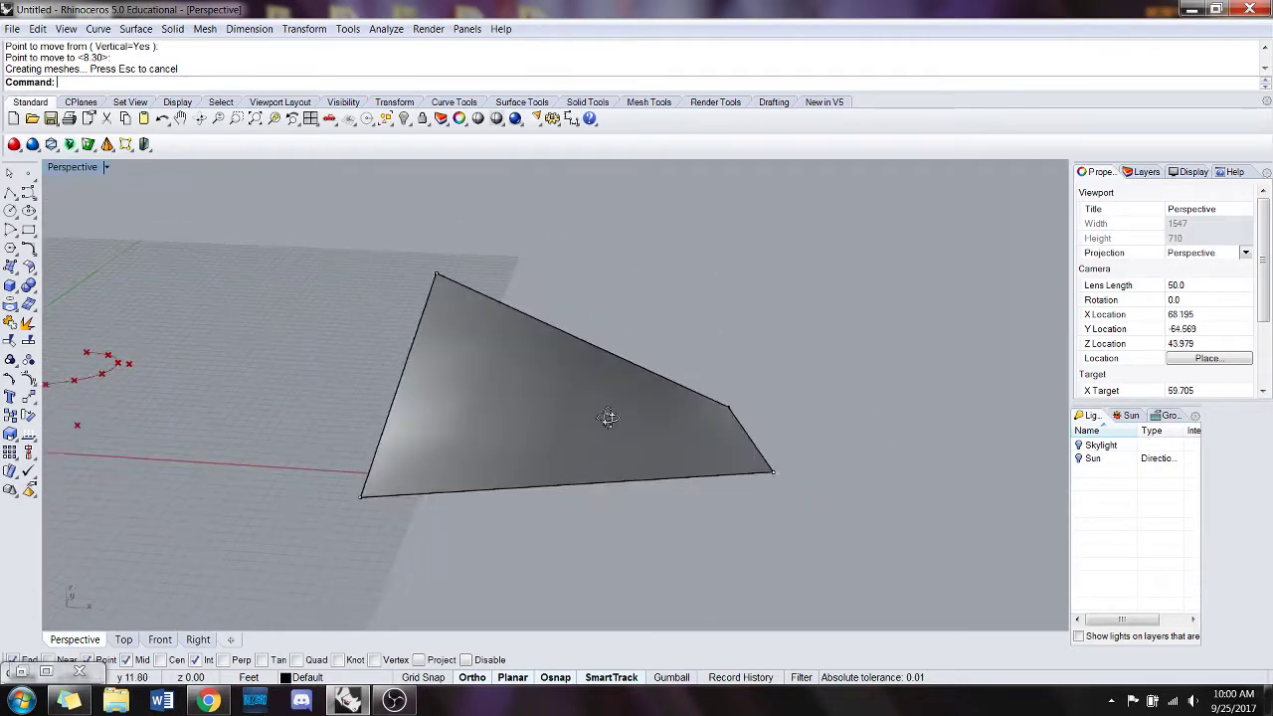
pyautogui.click(774, 471)
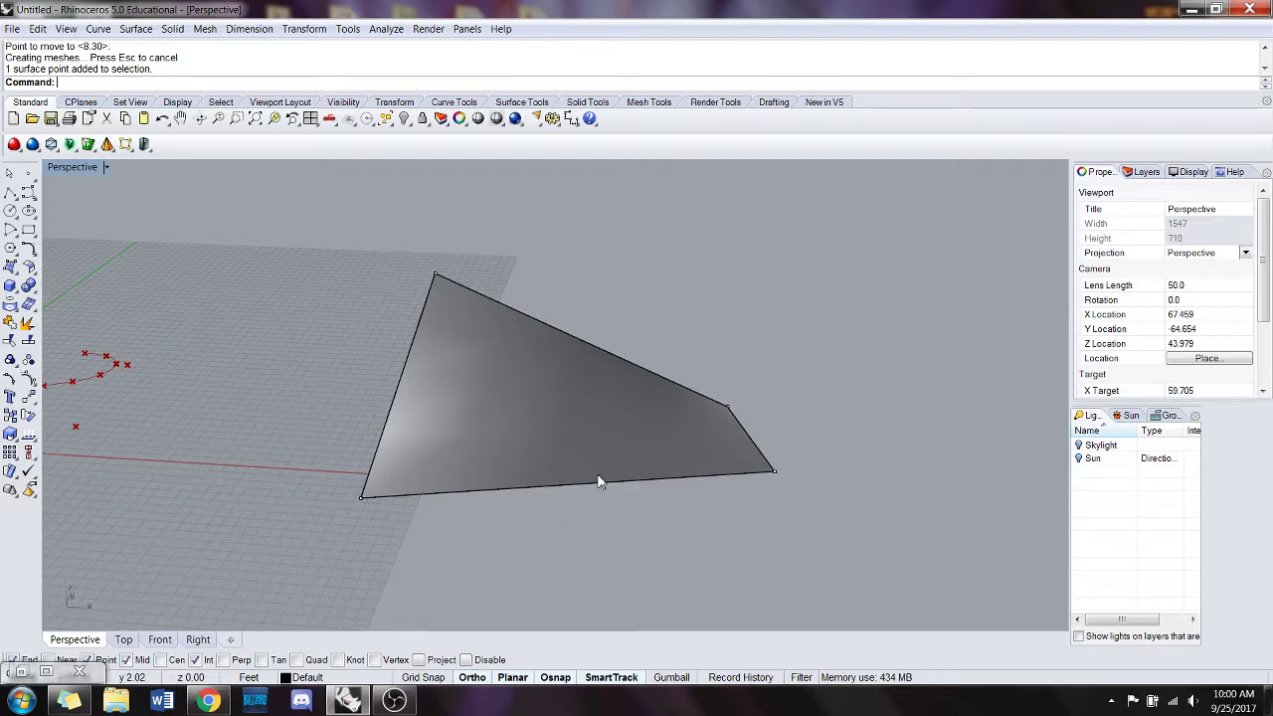
pyautogui.moveTo(106, 371); pyautogui.dragTo(330, 405)
pyautogui.write('RPC')
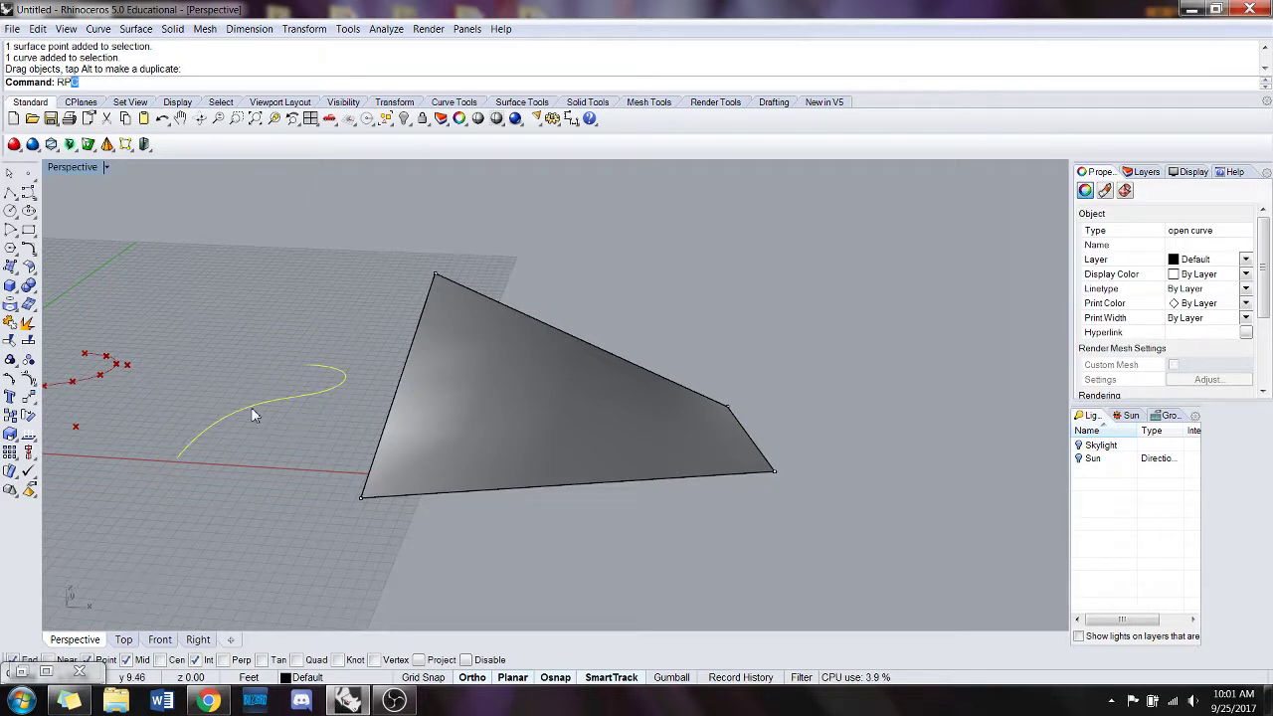
pyautogui.write('otate3D')
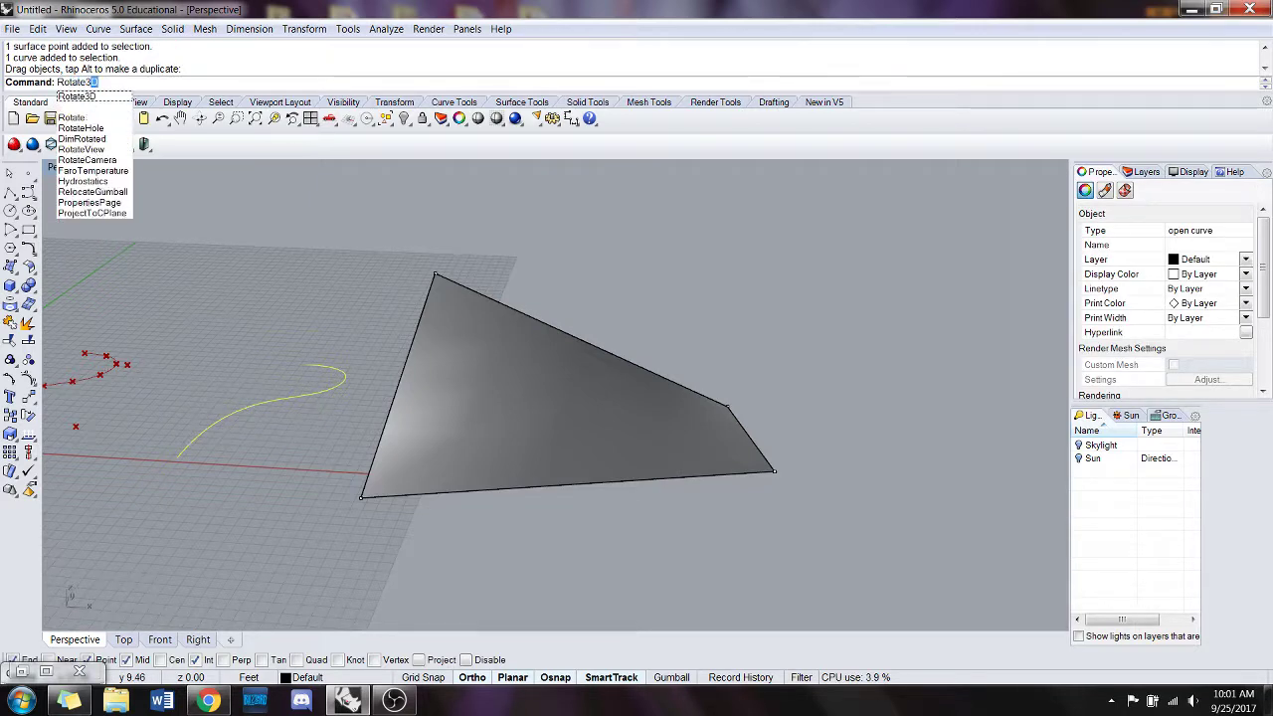
pyautogui.press('Return')
pyautogui.click(180, 455)
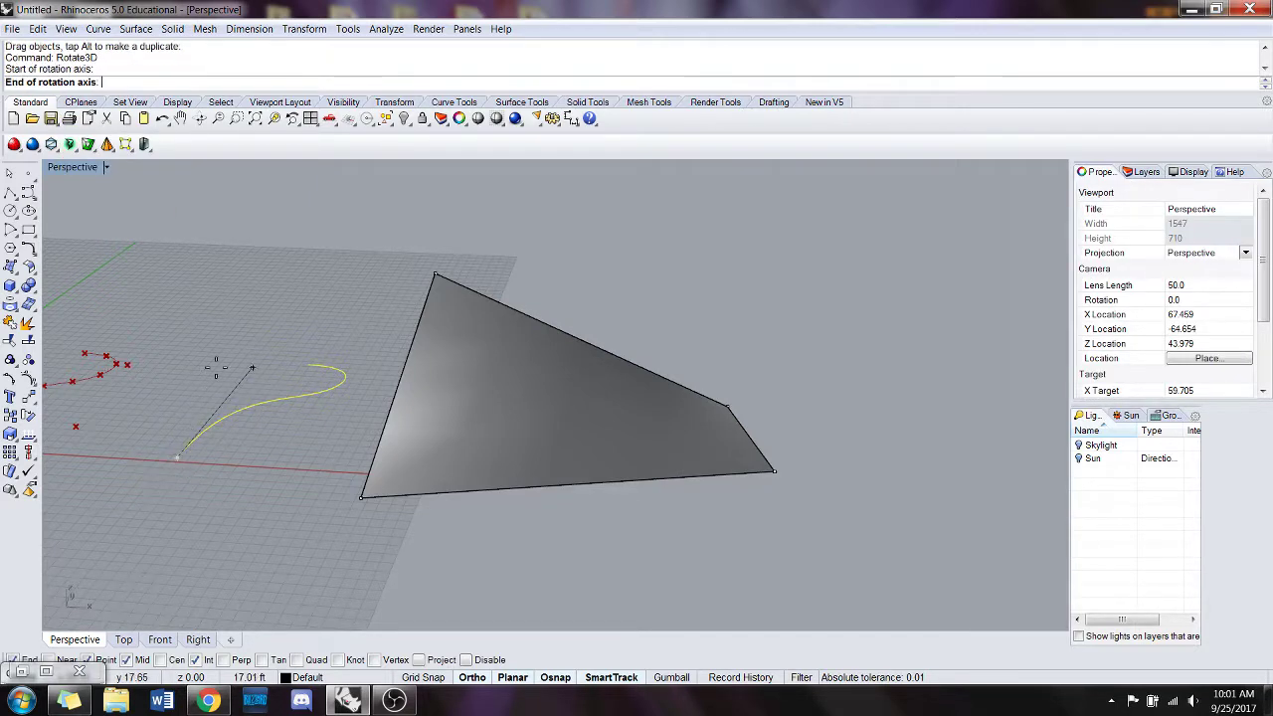
pyautogui.click(257, 361)
pyautogui.click(292, 453)
pyautogui.click(211, 383)
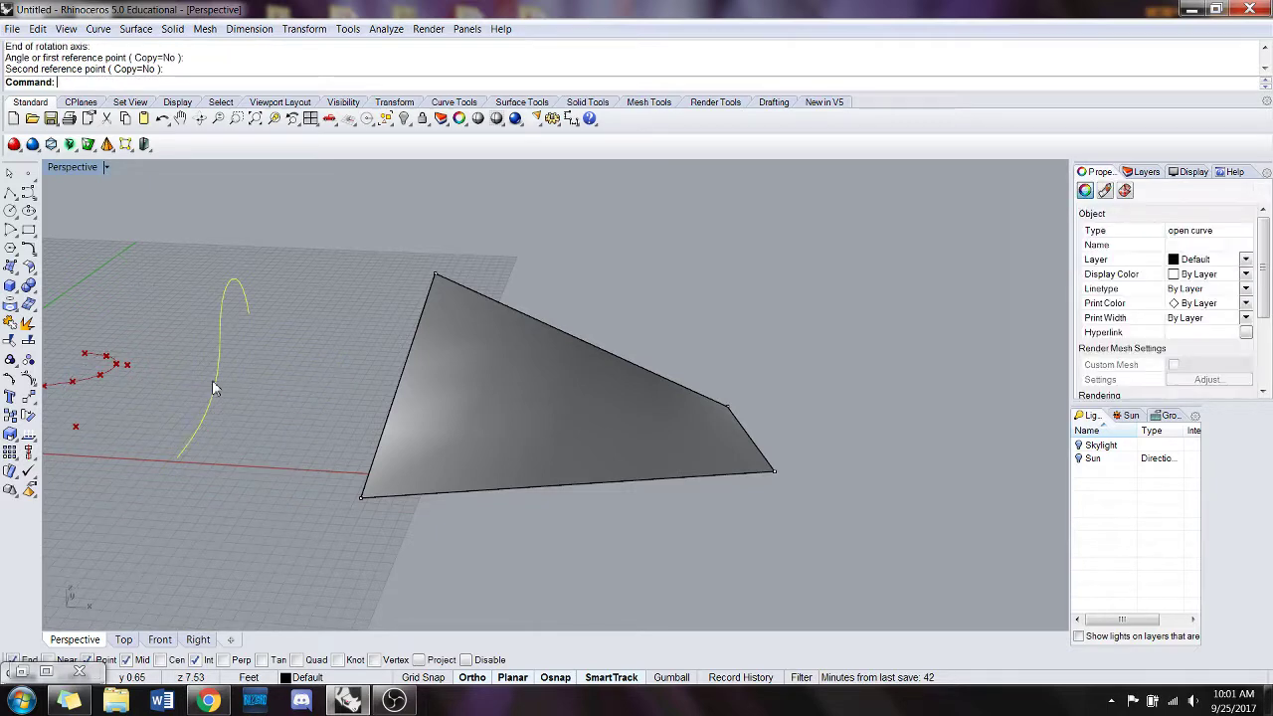
# - Extrude the upright curve copy about 9 feet to both sides with ExtrudeCrv
pyautogui.write('Ex')
pyautogui.write('trudeCrv')
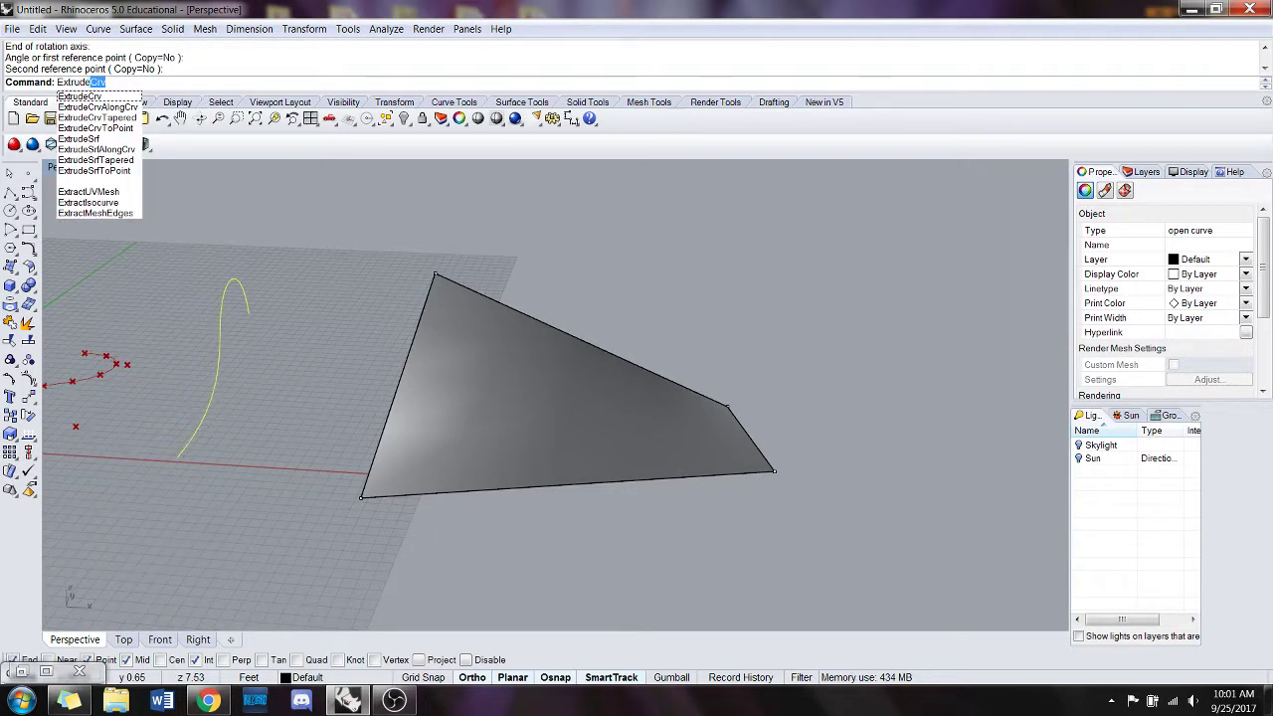
pyautogui.press('Return')
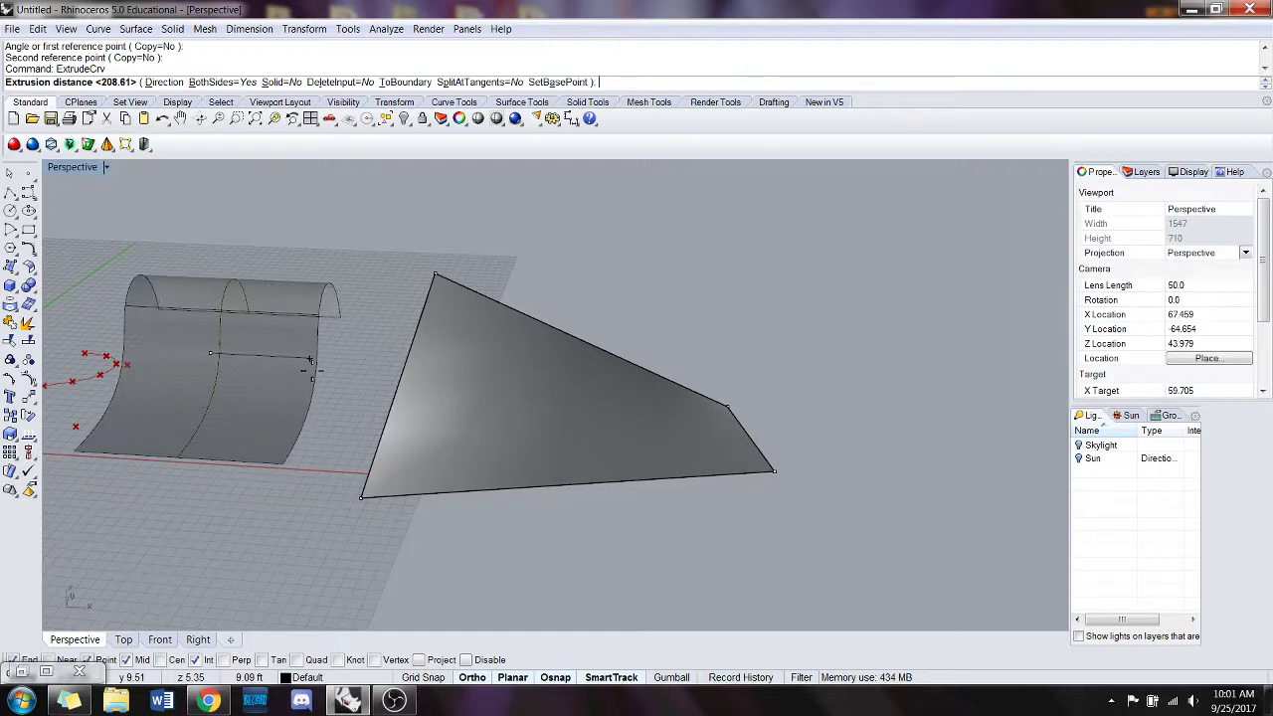
pyautogui.click(309, 359)
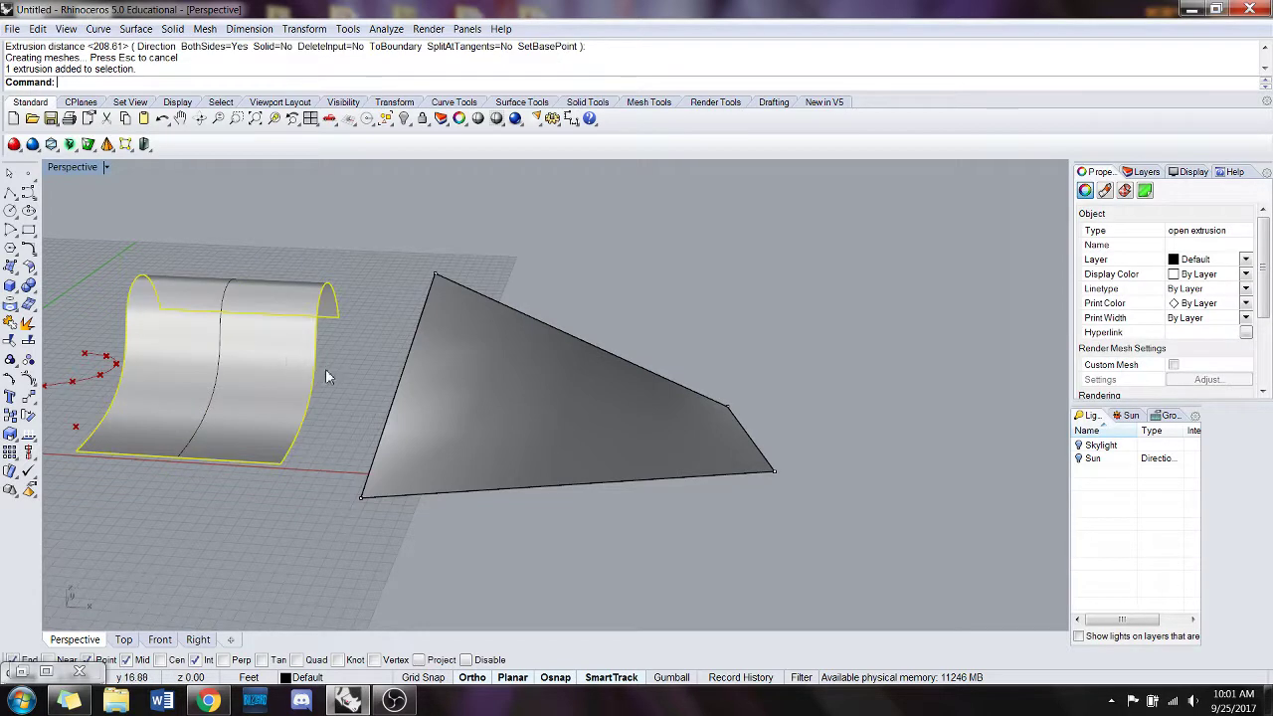
pyautogui.press('Escape')
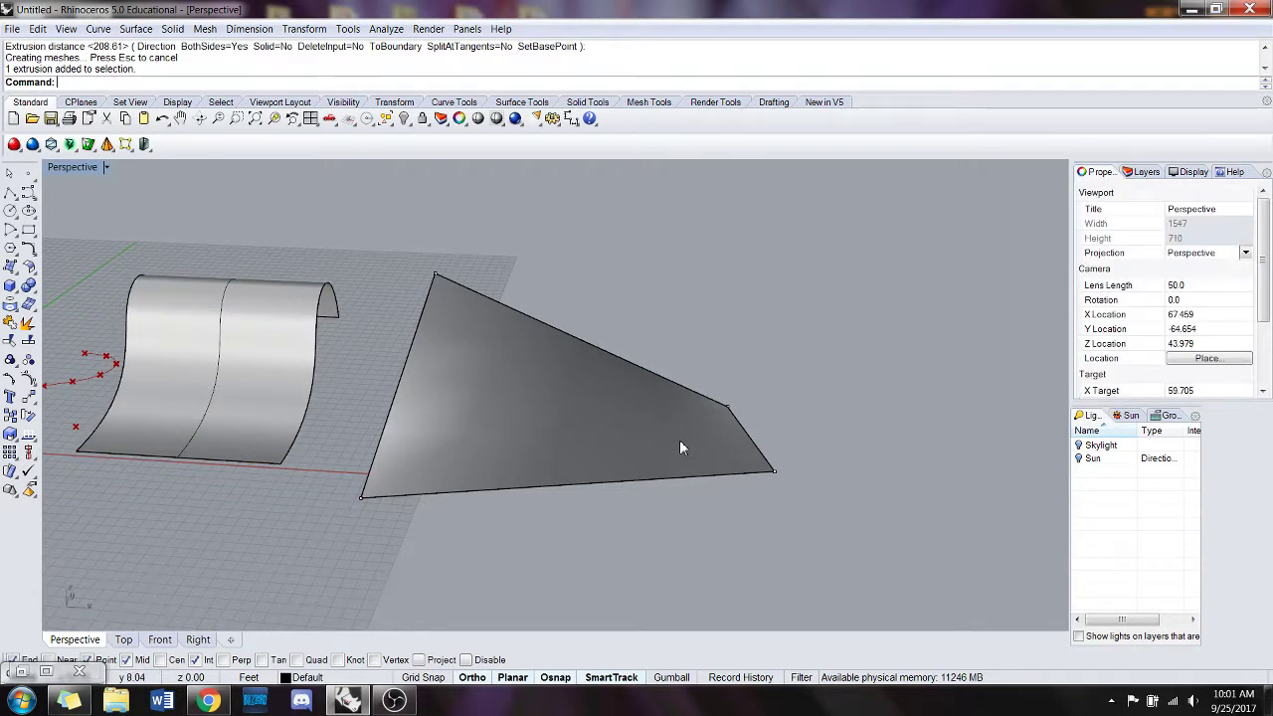
# - Turn off the twisted surface's control points, and move both that surface and the new extrusion away from the upright curve
pyautogui.write('PointsOff')
pyautogui.press('Return')
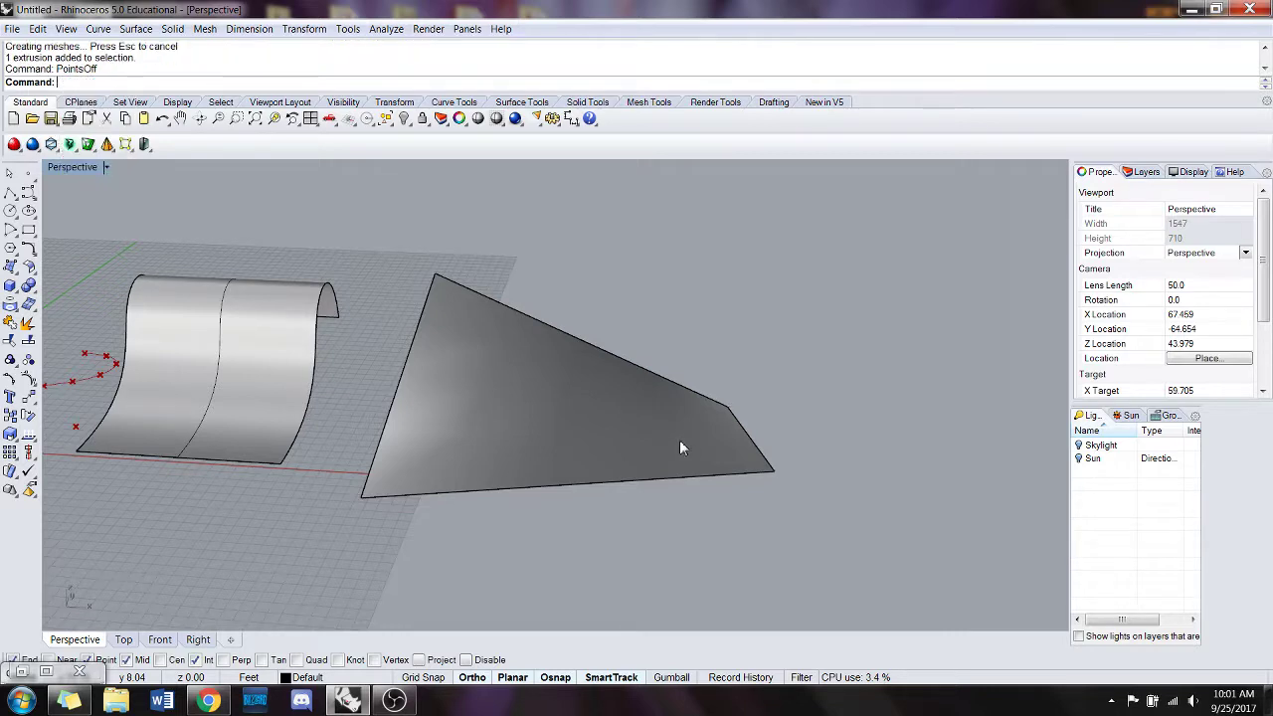
pyautogui.moveTo(679, 448); pyautogui.dragTo(741, 344)
pyautogui.moveTo(278, 384); pyautogui.dragTo(650, 429)
pyautogui.moveTo(454, 503); pyautogui.dragTo(531, 499, button='right')
# - Turn on the extrusion's control points and move the near one horizontally to slant the extrusion direction
pyautogui.write('P')
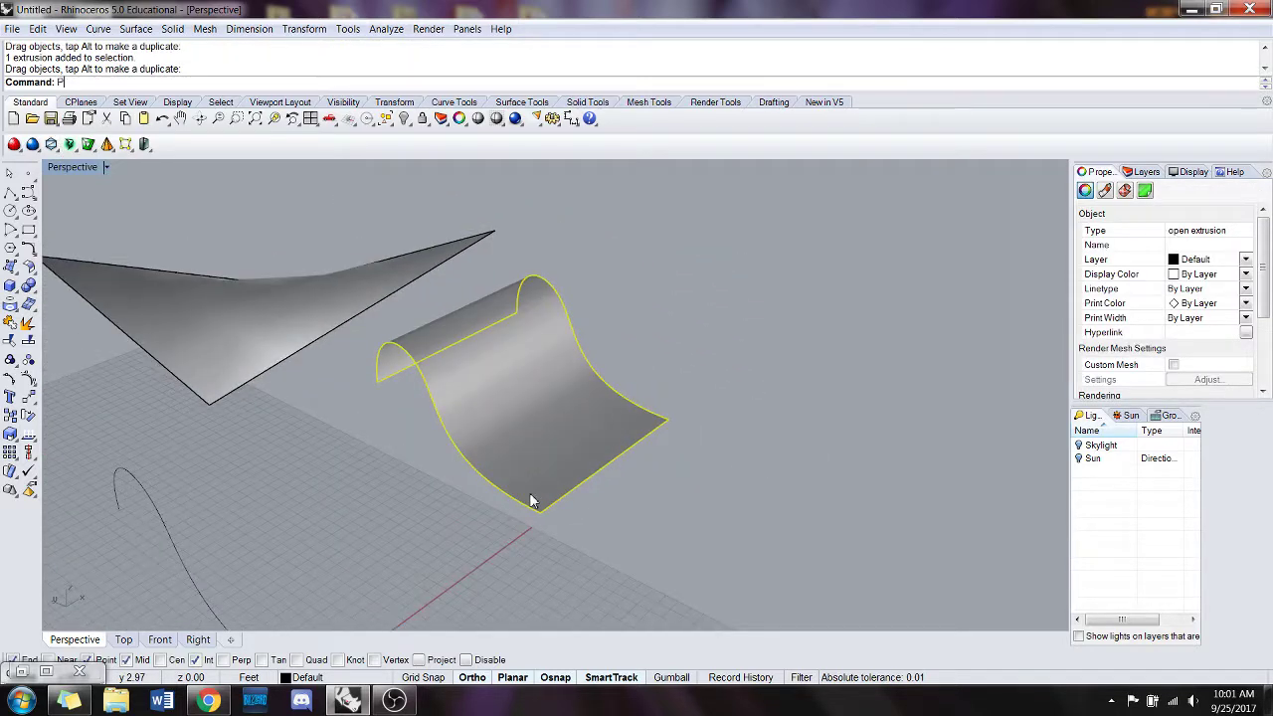
pyautogui.write('ointsOn')
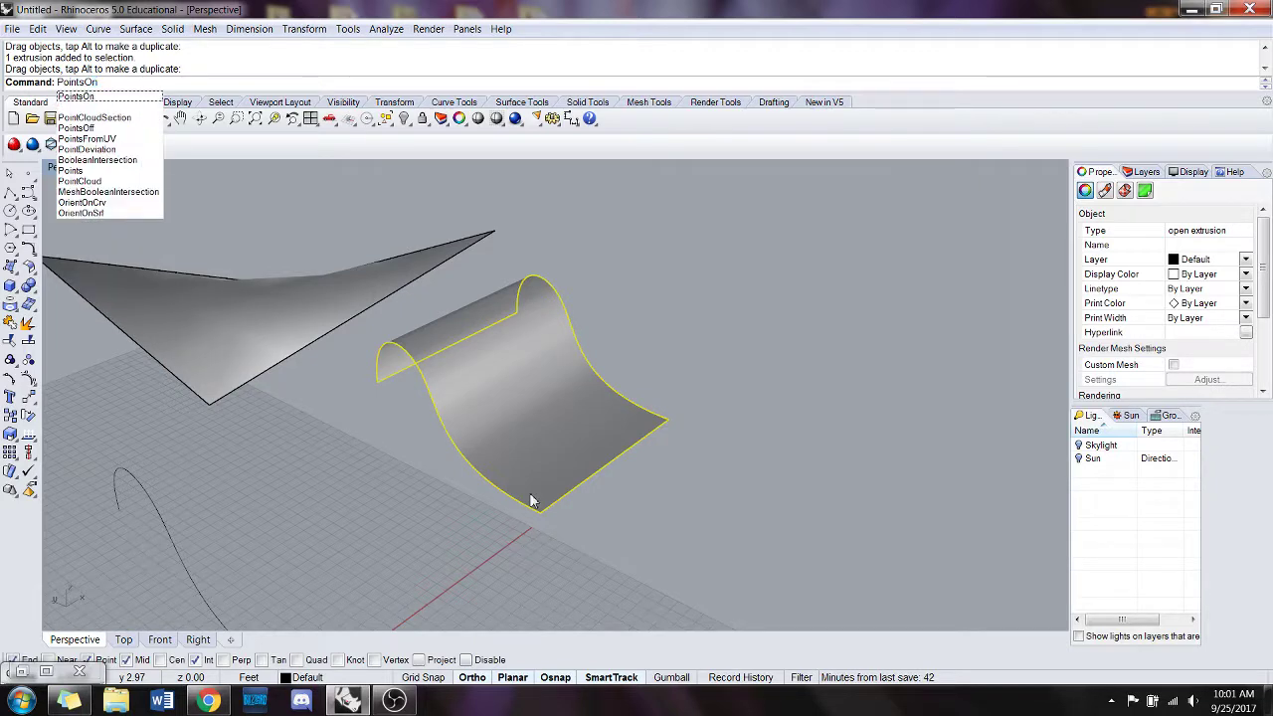
pyautogui.press('Return')
pyautogui.click(453, 420)
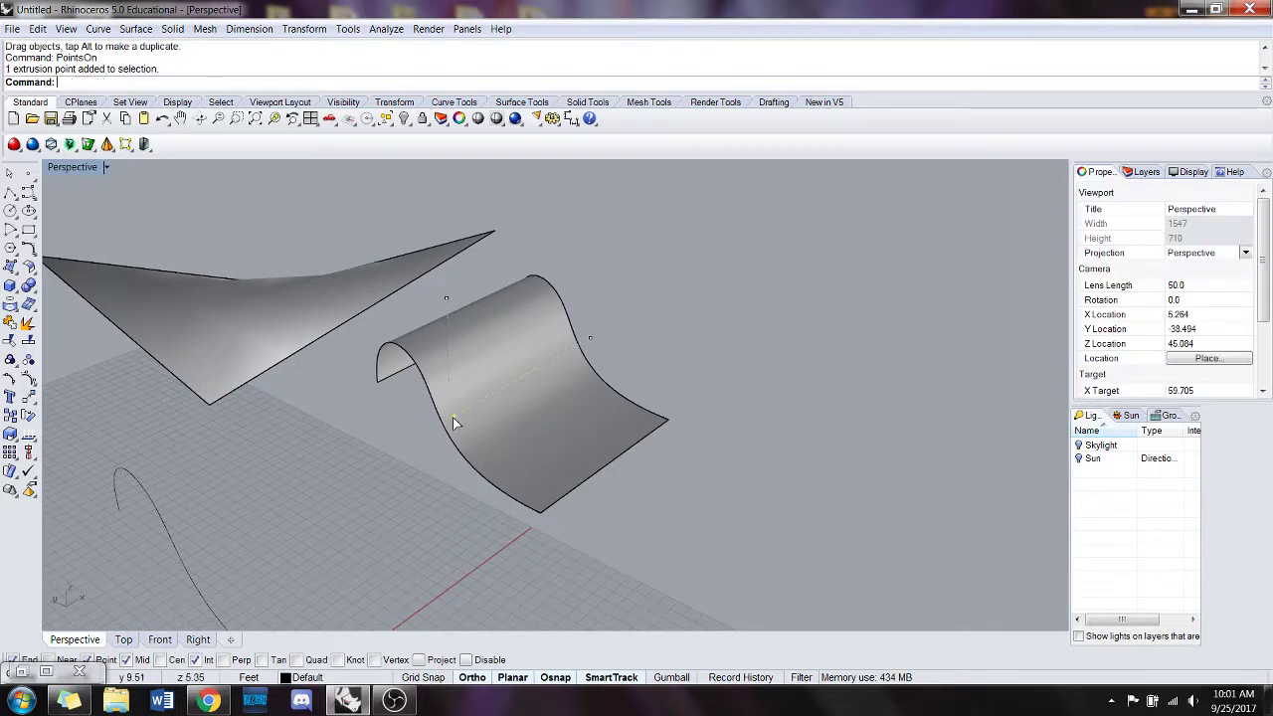
pyautogui.moveTo(452, 423); pyautogui.dragTo(509, 444)
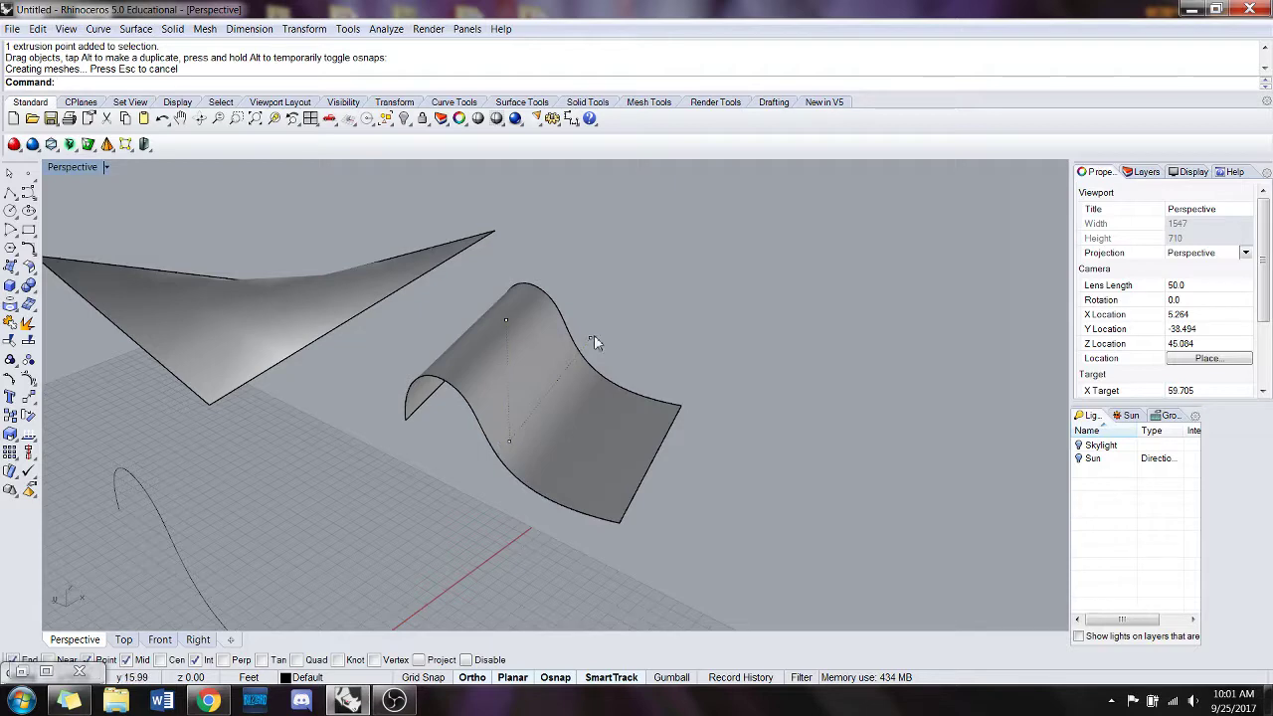
# - Move the control point at the extrusion's far edge outward, and turn the control points off
pyautogui.moveTo(593, 338); pyautogui.dragTo(635, 352)
pyautogui.moveTo(779, 463); pyautogui.dragTo(733, 526, button='right')
pyautogui.moveTo(512, 376); pyautogui.dragTo(538, 438, button='right')
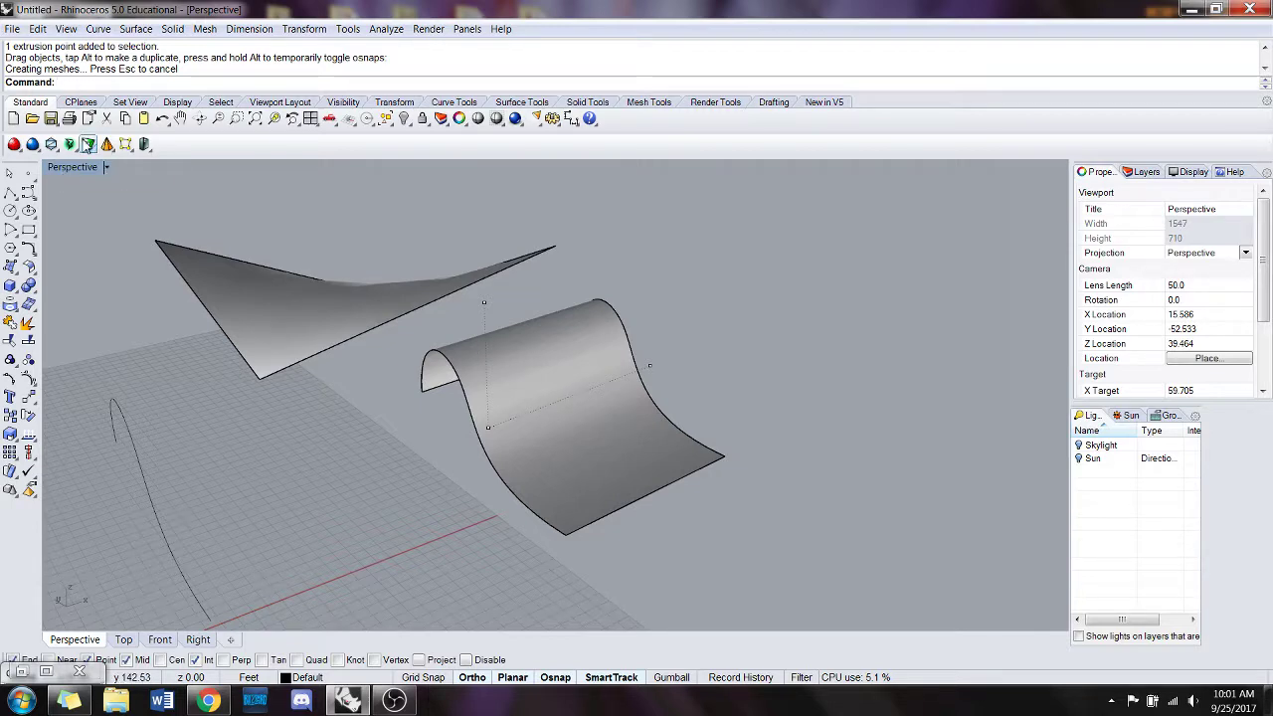
pyautogui.write('PointsOff')
pyautogui.press('Return')
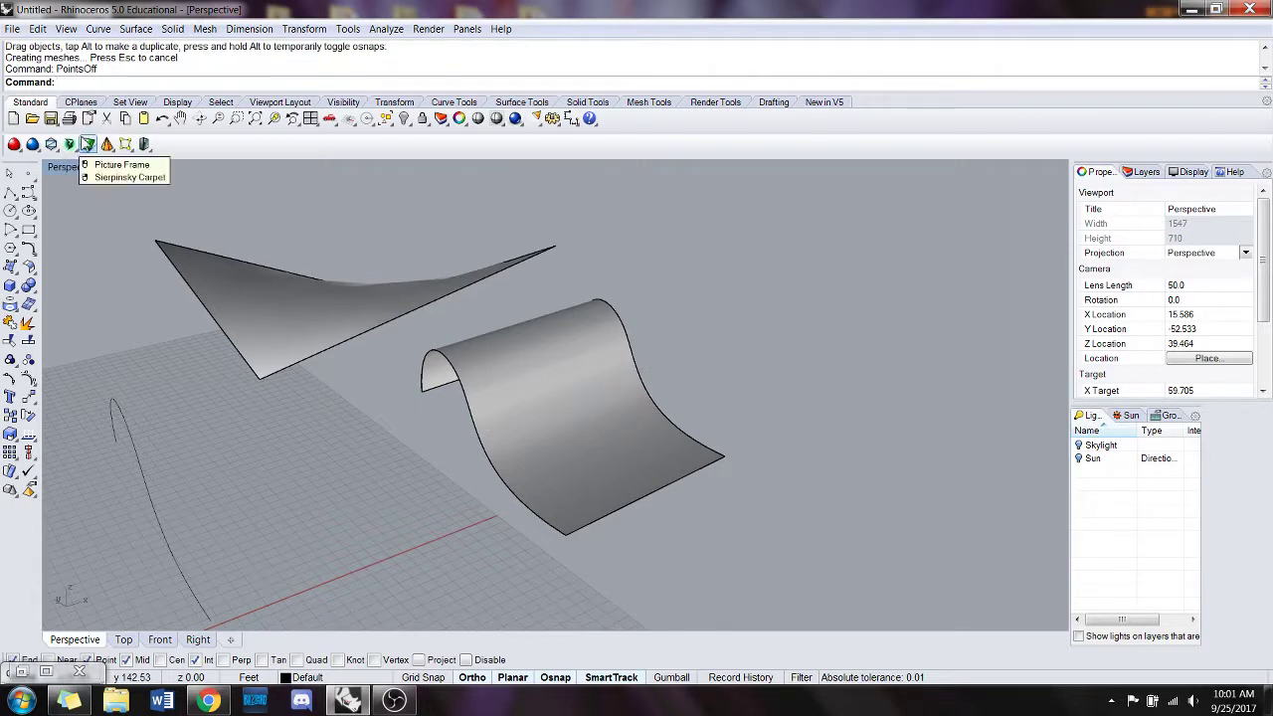
# - Move the wave-shaped extrusion farther away from the twisted surface and deselect it
pyautogui.moveTo(355, 389); pyautogui.dragTo(554, 424, button='right')
pyautogui.click(553, 422)
pyautogui.moveTo(558, 446); pyautogui.dragTo(618, 392)
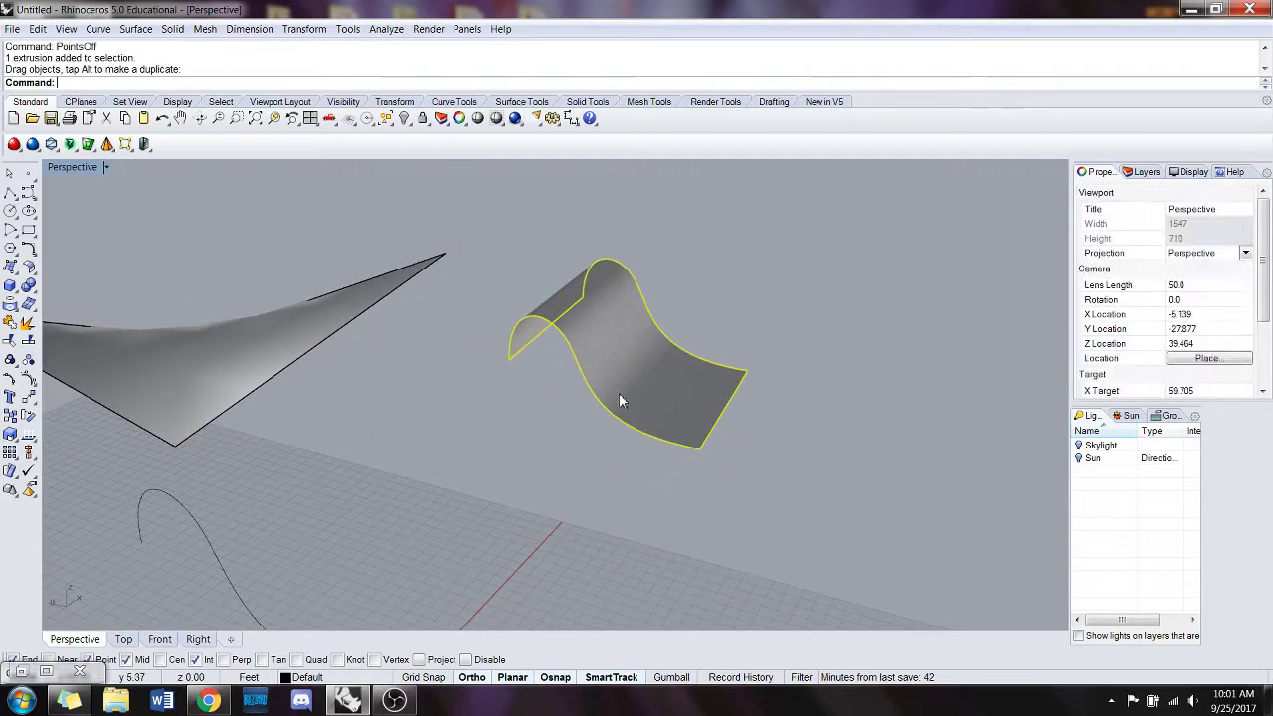
pyautogui.press('Escape')
# - Restore the Grasshopper window, dock it beside the Rhino viewport, and bring an empty canvas area and both surfaces into view
pyautogui.click(45, 671)
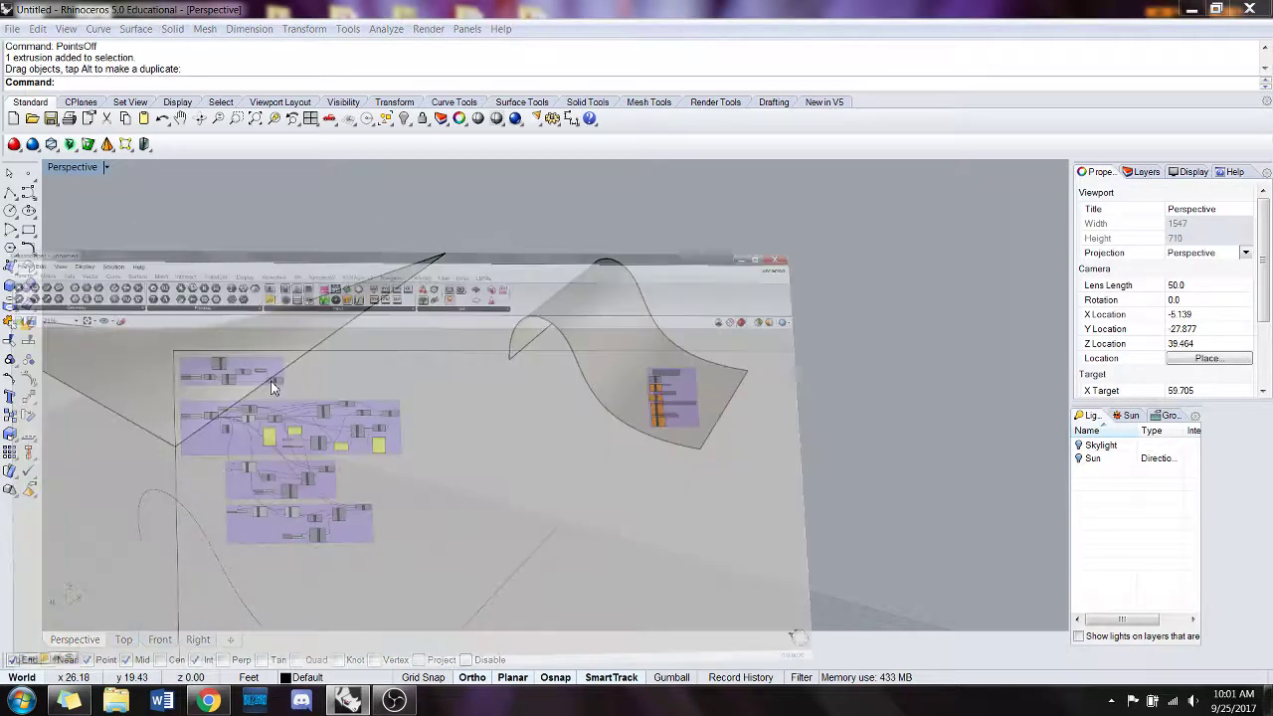
pyautogui.moveTo(617, 12); pyautogui.dragTo(1271, 234)
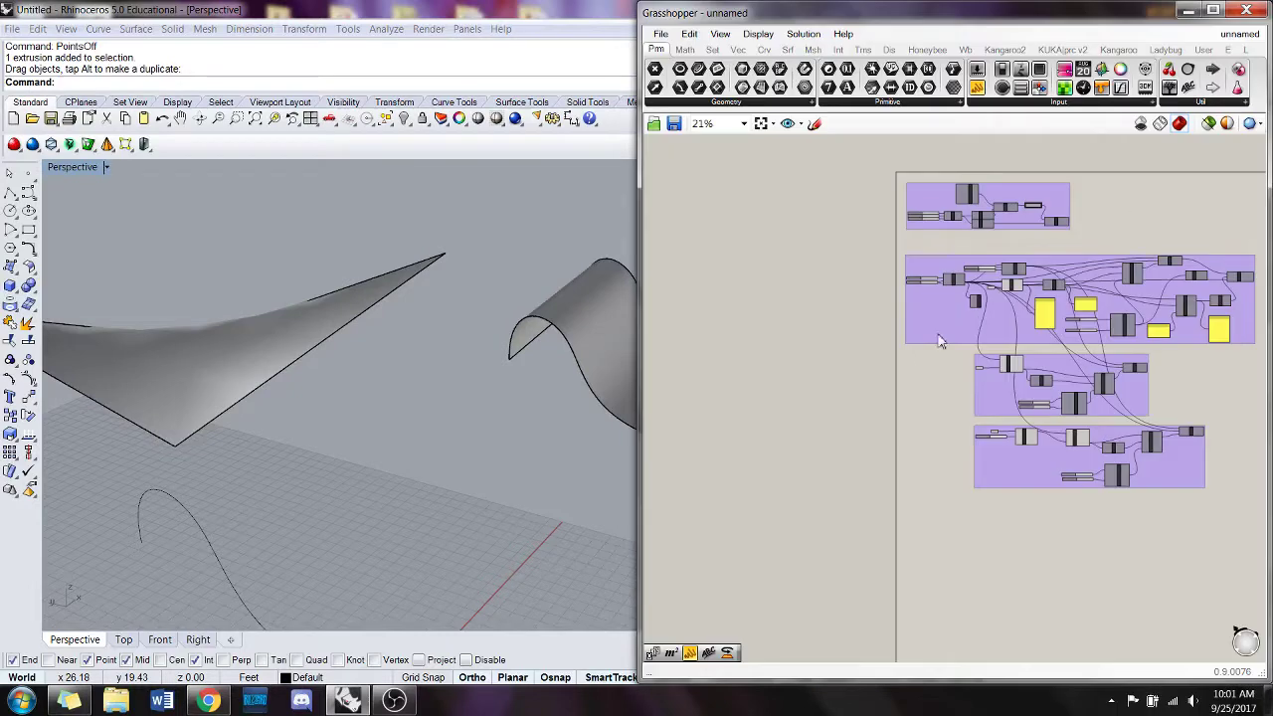
pyautogui.scroll(5, 938, 335)
pyautogui.moveTo(944, 428); pyautogui.dragTo(975, 404, button='right')
pyautogui.scroll(-5, 426, 299)
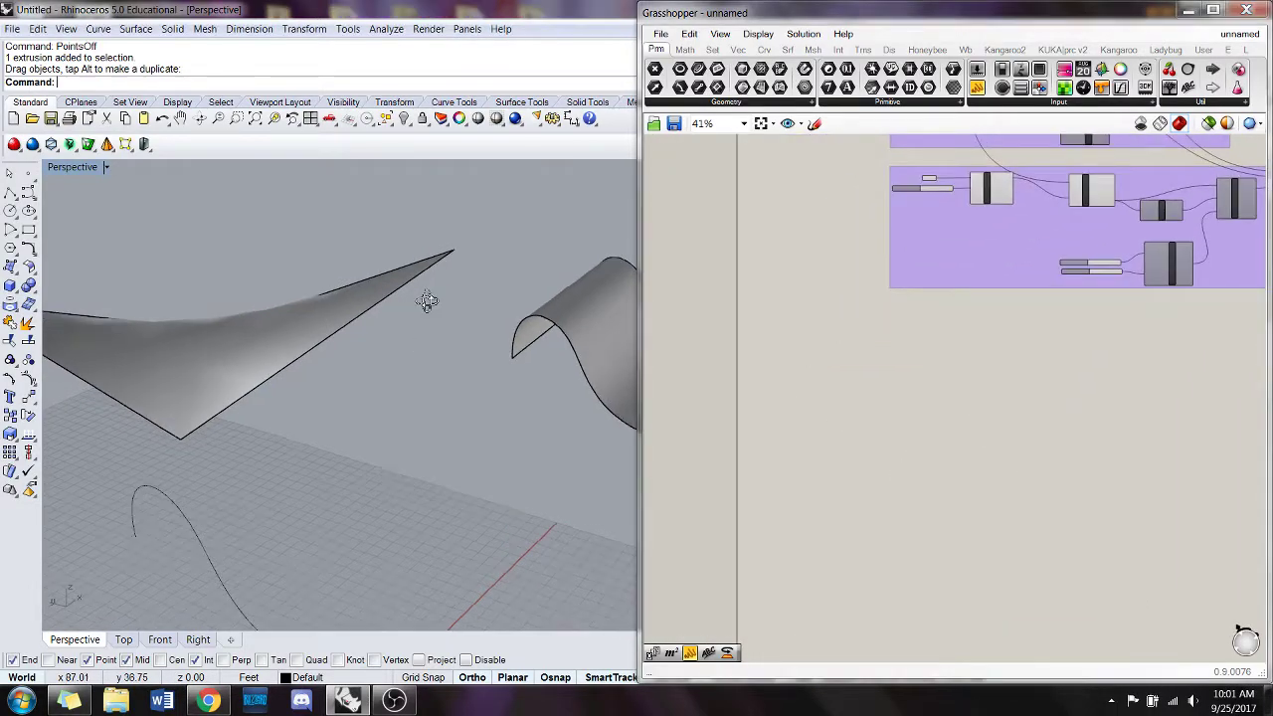
pyautogui.moveTo(409, 372); pyautogui.dragTo(406, 394, button='right')
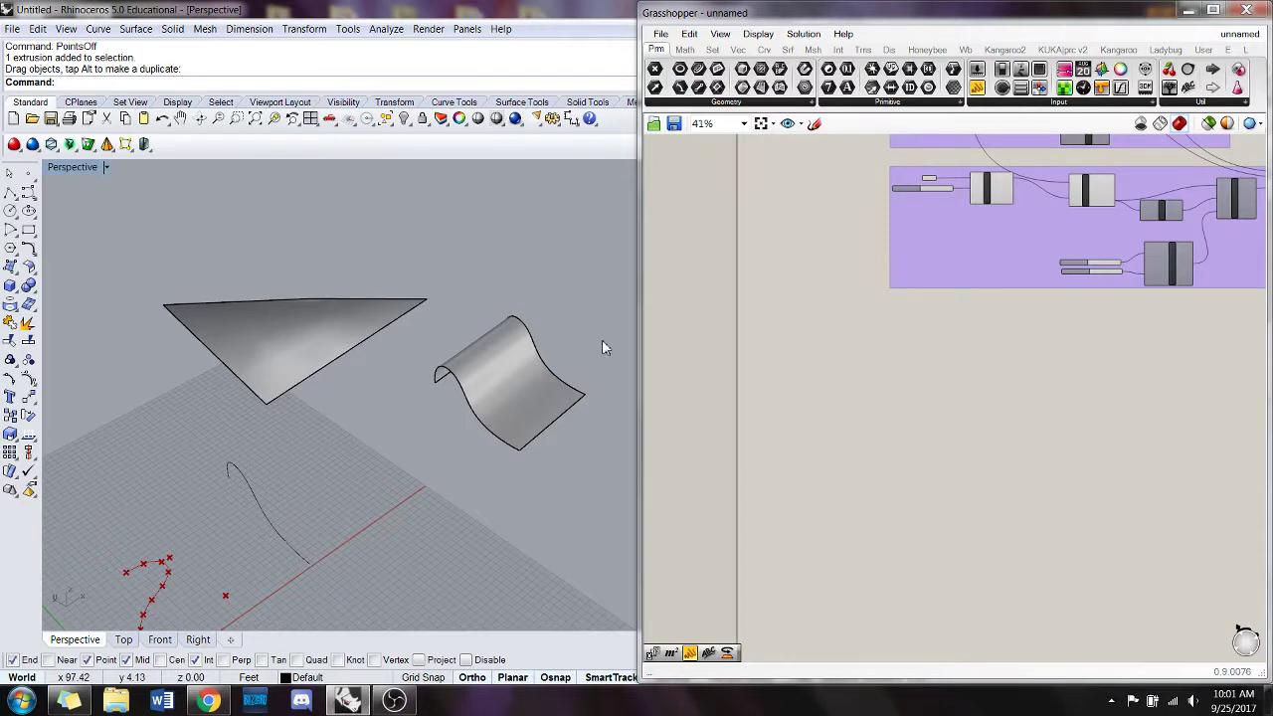
# - Add a Populate Geometry component on the empty canvas below the grouped definitions
pyautogui.doubleClick(916, 356)
pyautogui.write('popge')
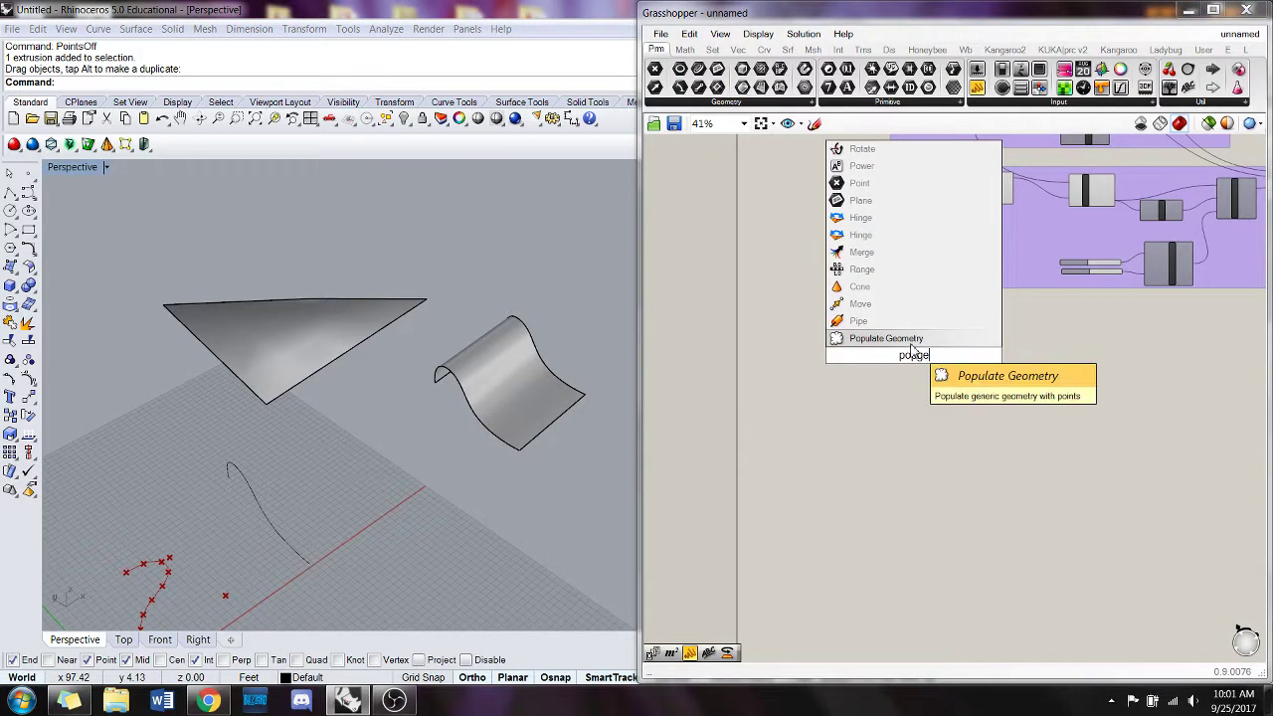
pyautogui.press('Return')
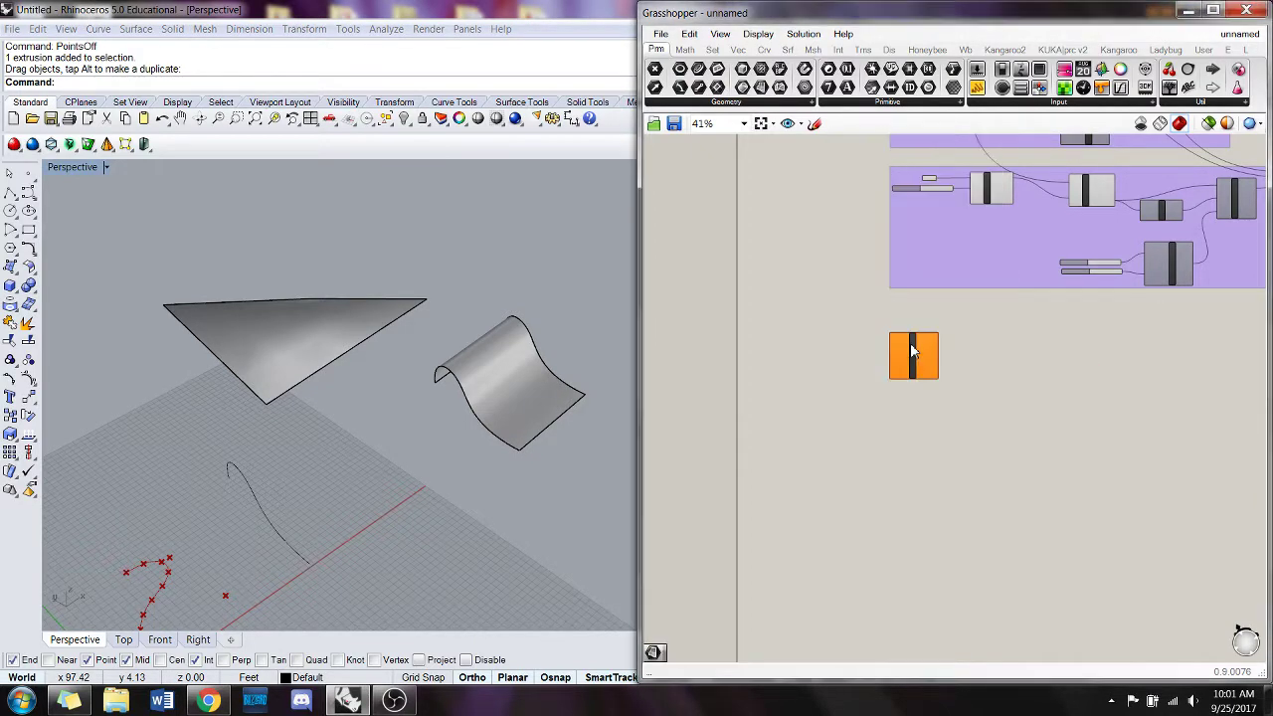
pyautogui.scroll(3, 933, 343)
pyautogui.click(909, 389)
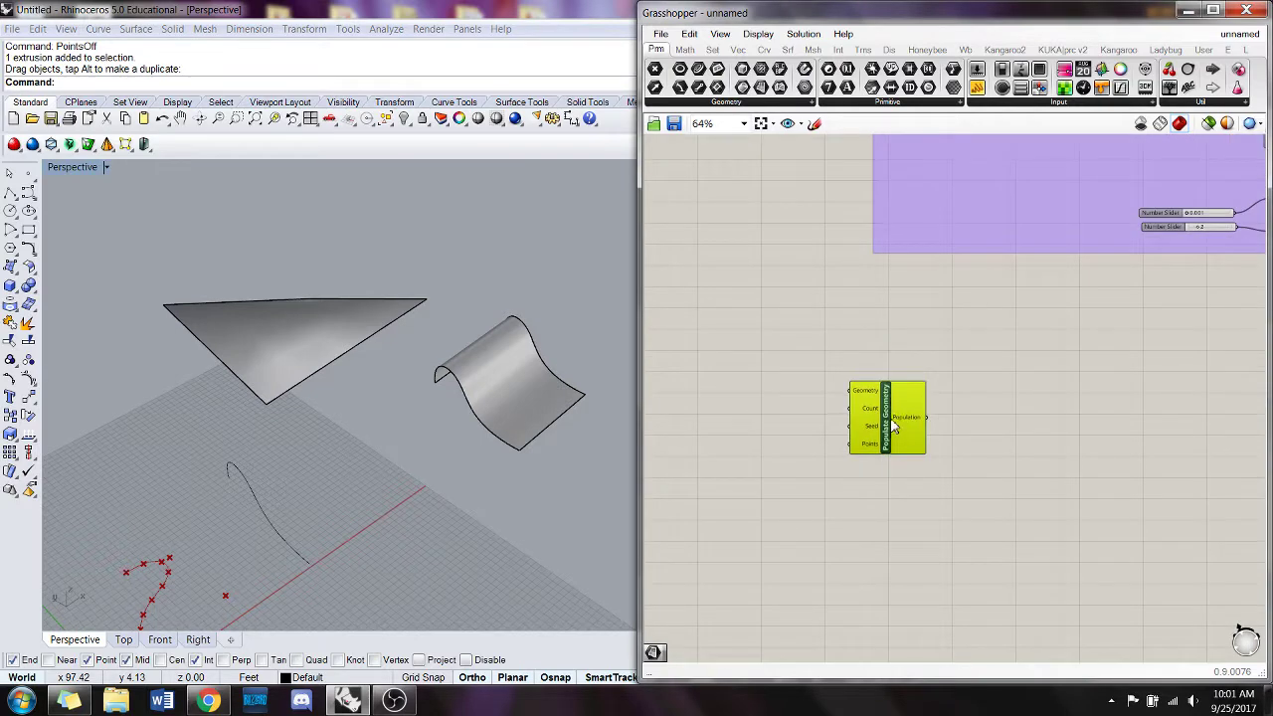
pyautogui.moveTo(927, 372); pyautogui.dragTo(970, 315, button='right')
# - Add a Surface parameter and place it beside Populate Geometry's Geometry input
pyautogui.doubleClick(844, 368)
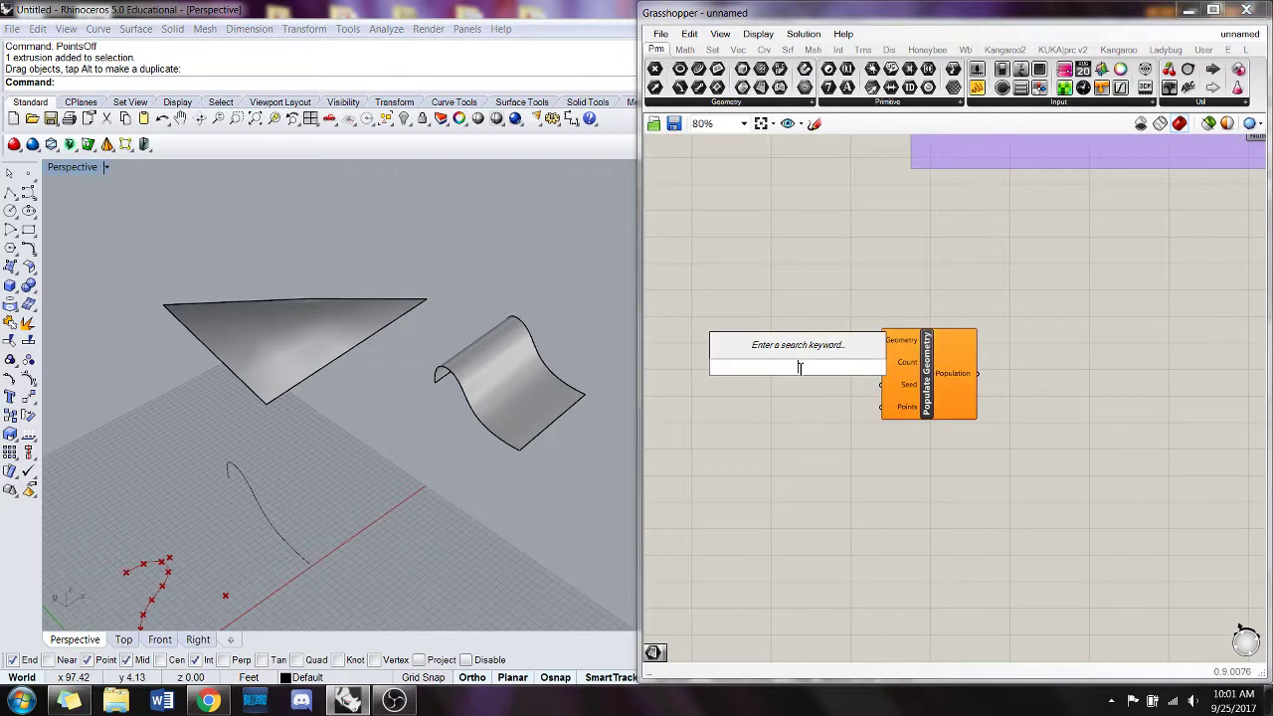
pyautogui.write('srf')
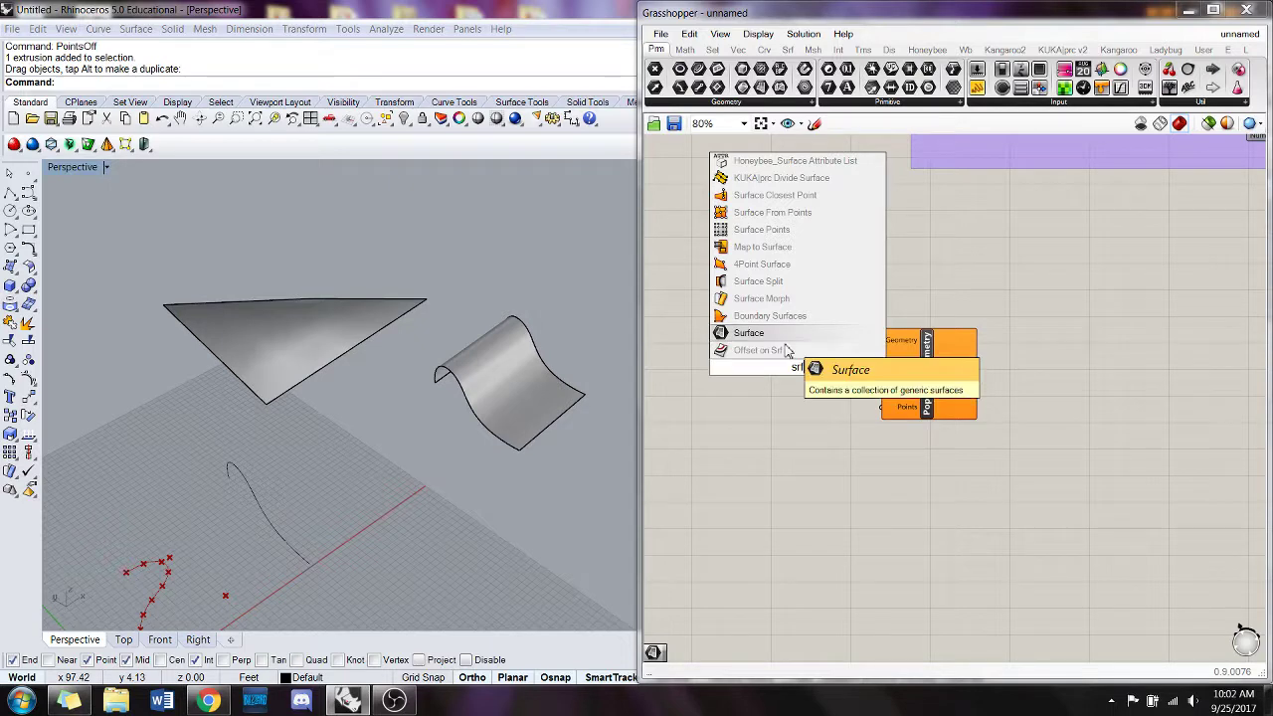
pyautogui.click(762, 336)
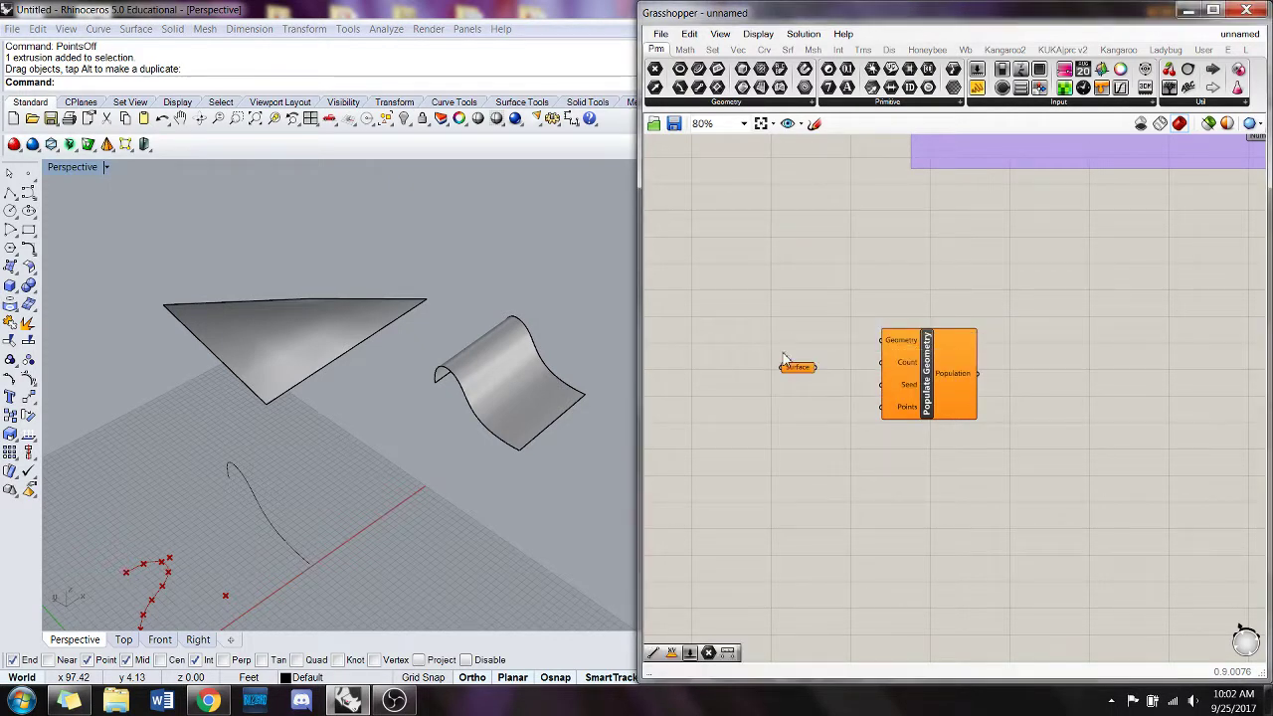
pyautogui.moveTo(798, 368); pyautogui.dragTo(767, 346)
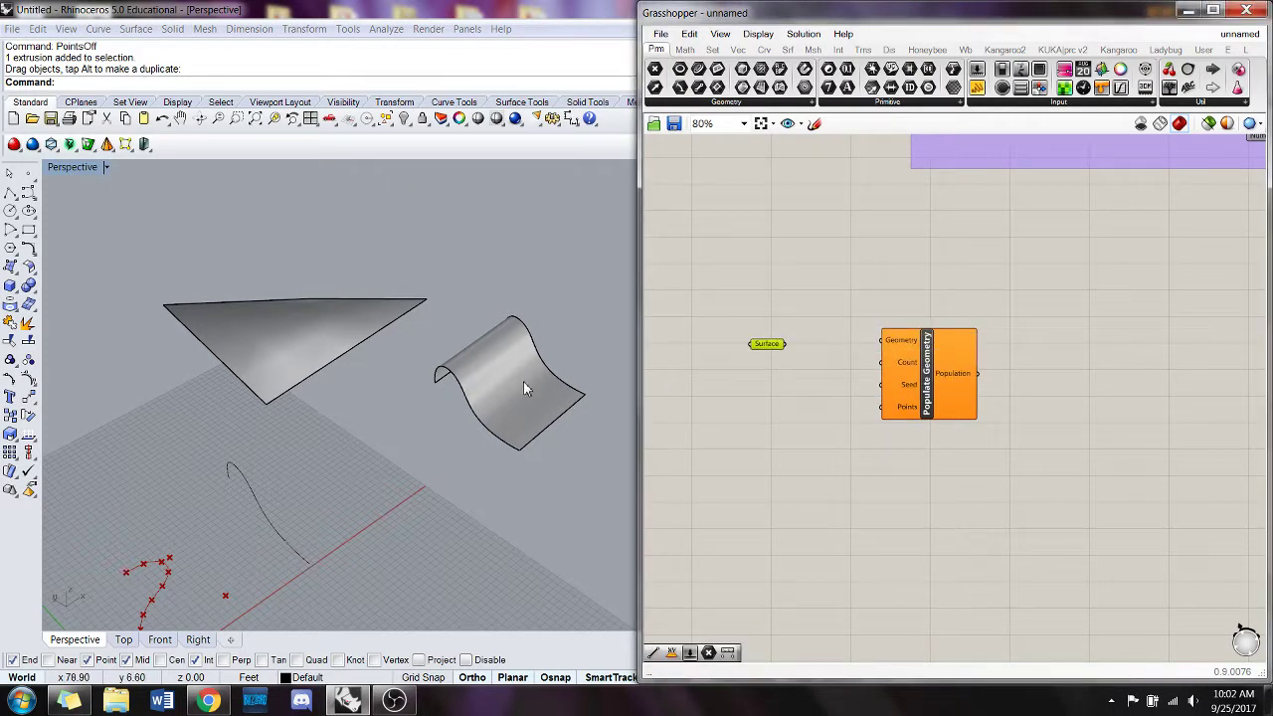
pyautogui.rightClick(768, 344)
pyautogui.click(834, 561)
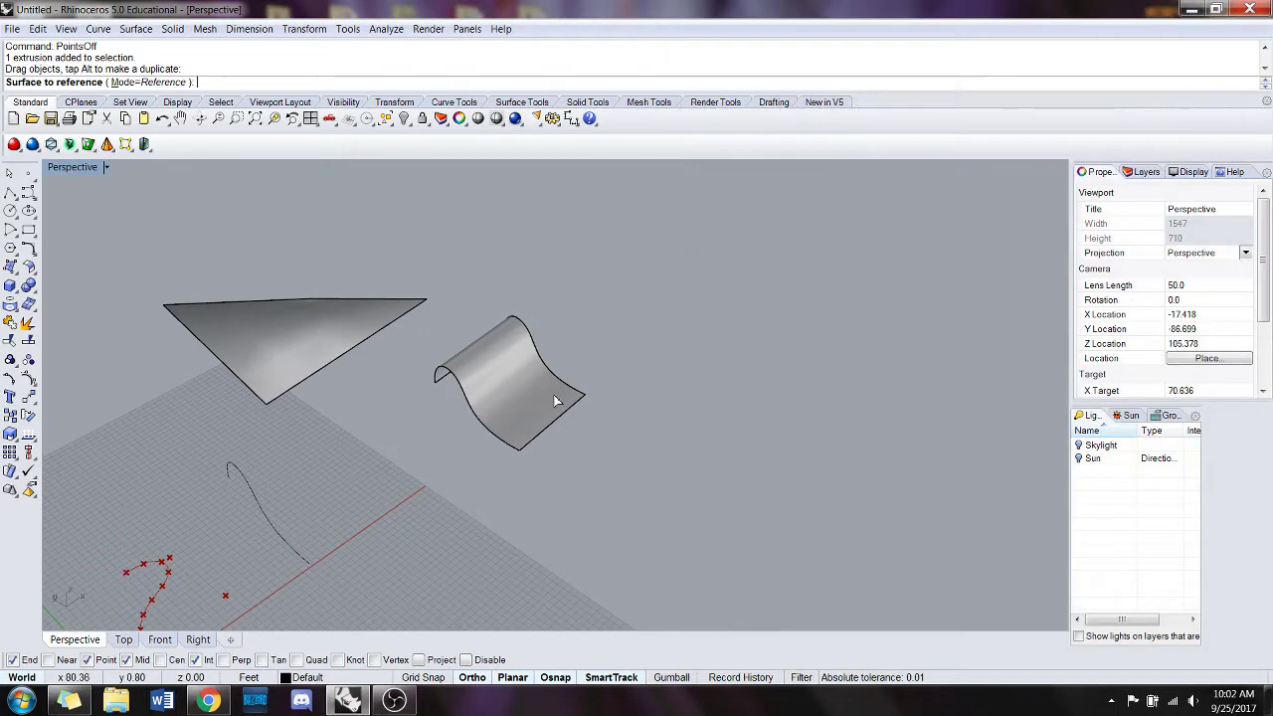
pyautogui.press('Escape')
# - Explode the wave-shaped extrusion in Rhino into a plain surface
pyautogui.click(533, 378)
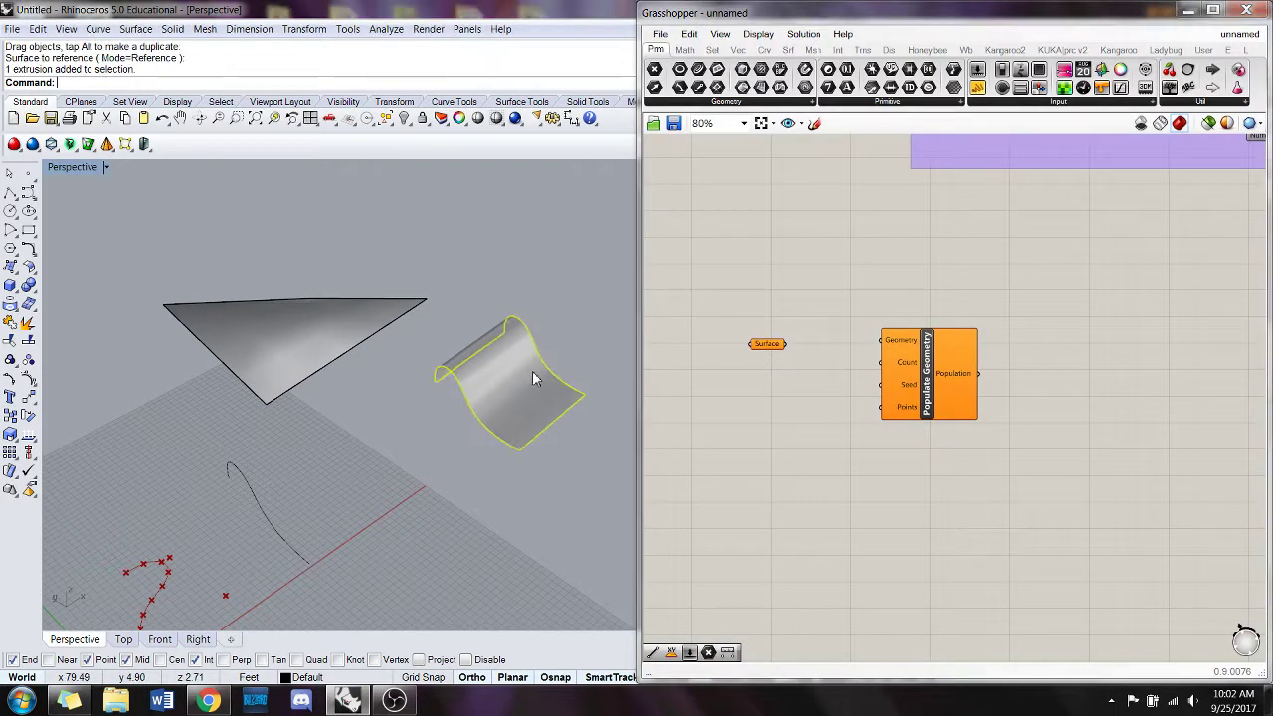
pyautogui.write('Explode')
pyautogui.press('Return')
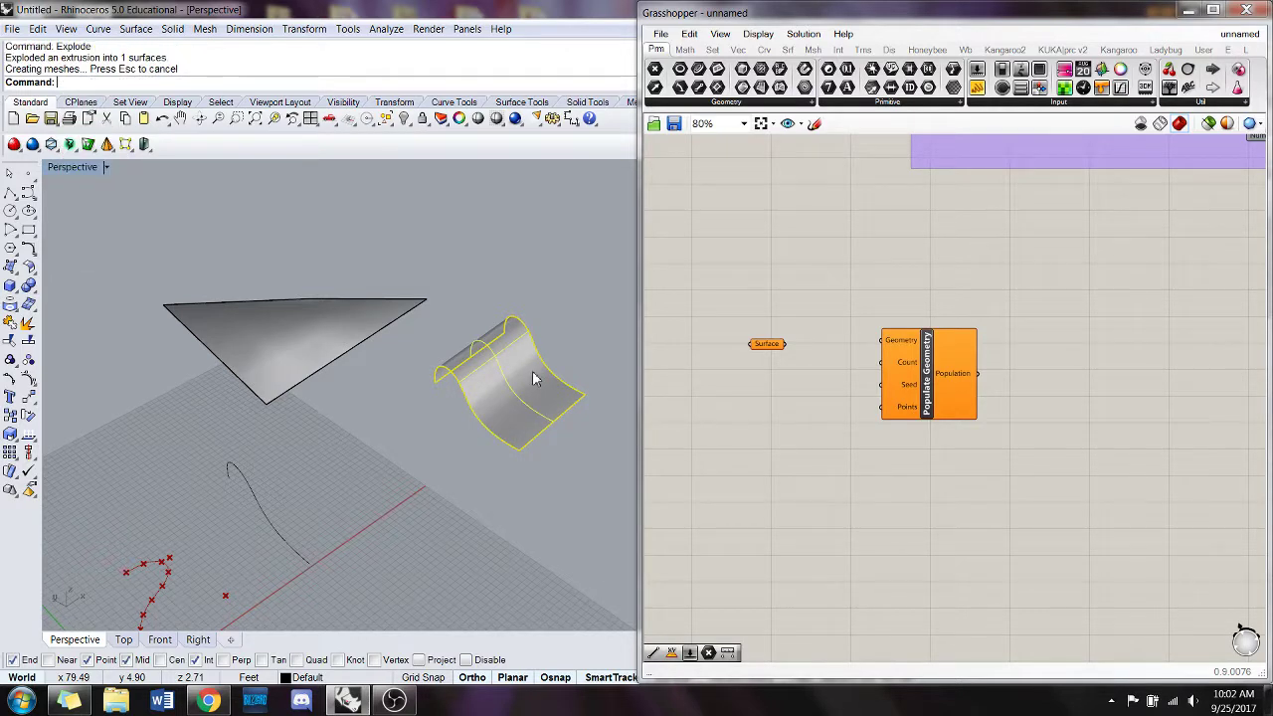
# - Reference the exploded wave-shaped surface in the Surface parameter with Set one Surface
pyautogui.click(564, 357)
pyautogui.click(562, 408)
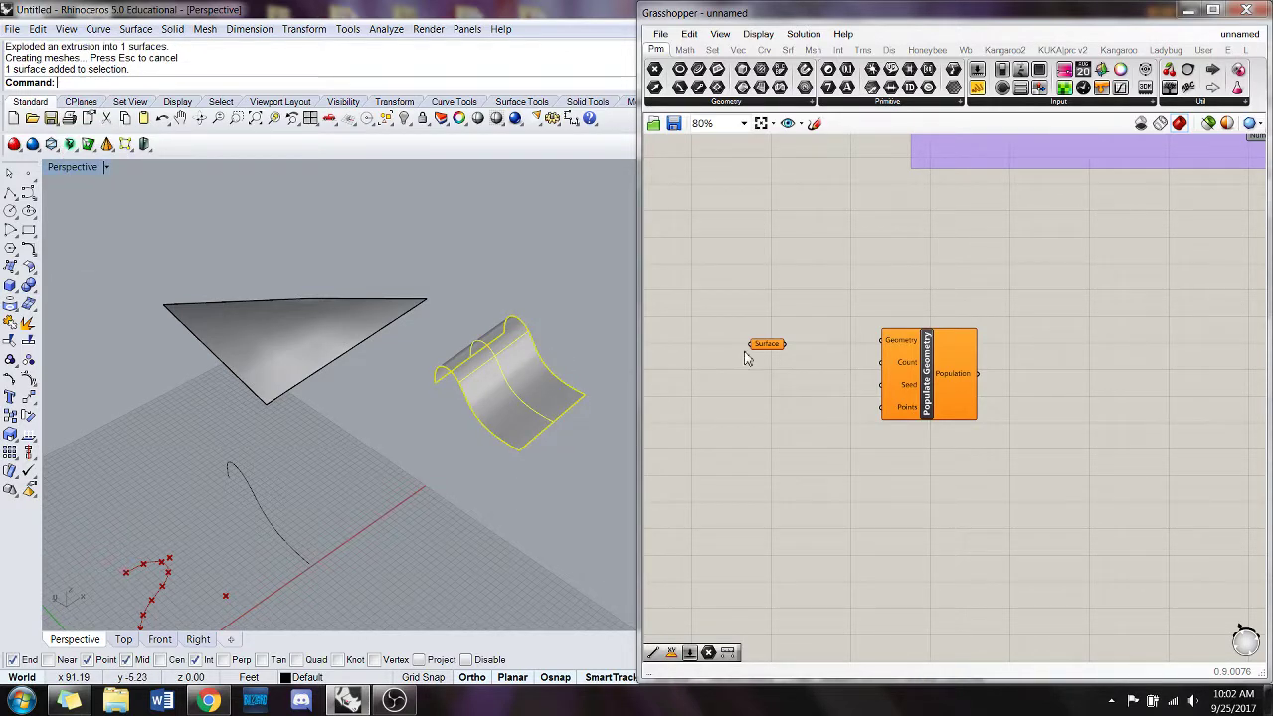
pyautogui.rightClick(764, 344)
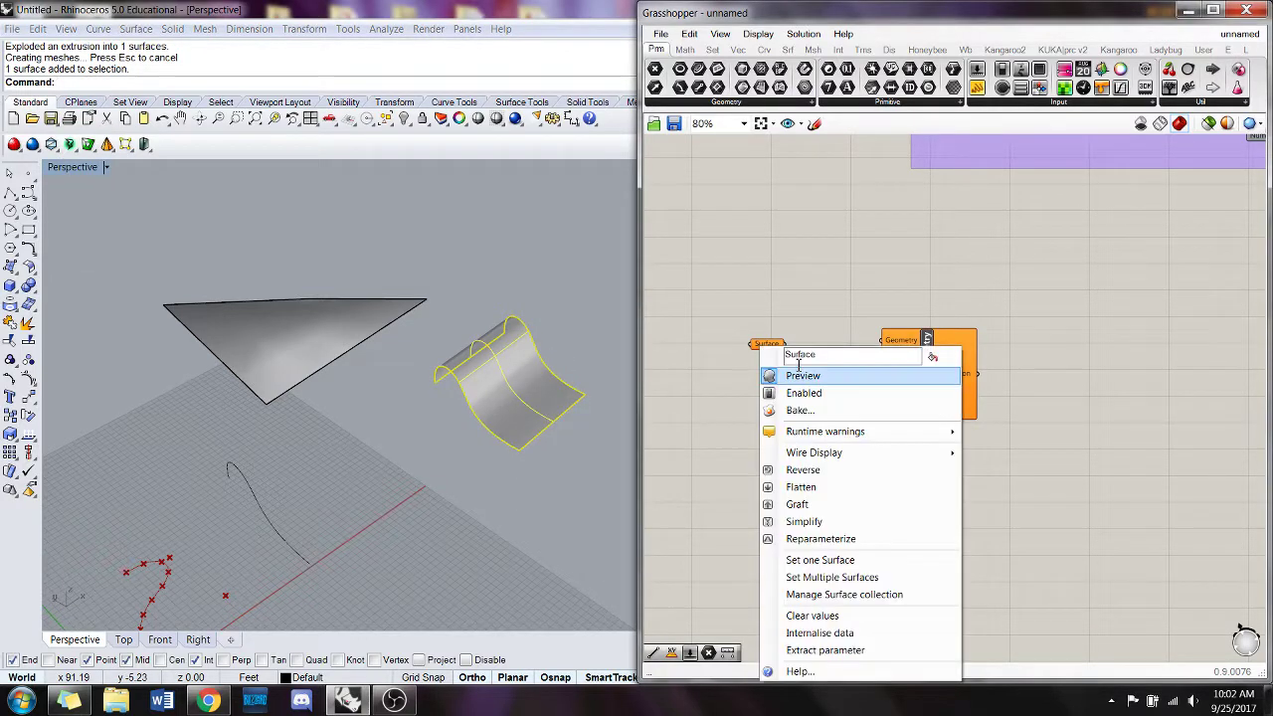
pyautogui.click(819, 560)
# - Hide the original wave-shaped surface in Rhino, leaving its Grasshopper preview displayed
pyautogui.click(583, 461)
pyautogui.moveTo(583, 461); pyautogui.dragTo(572, 387, button='right')
pyautogui.click(533, 375)
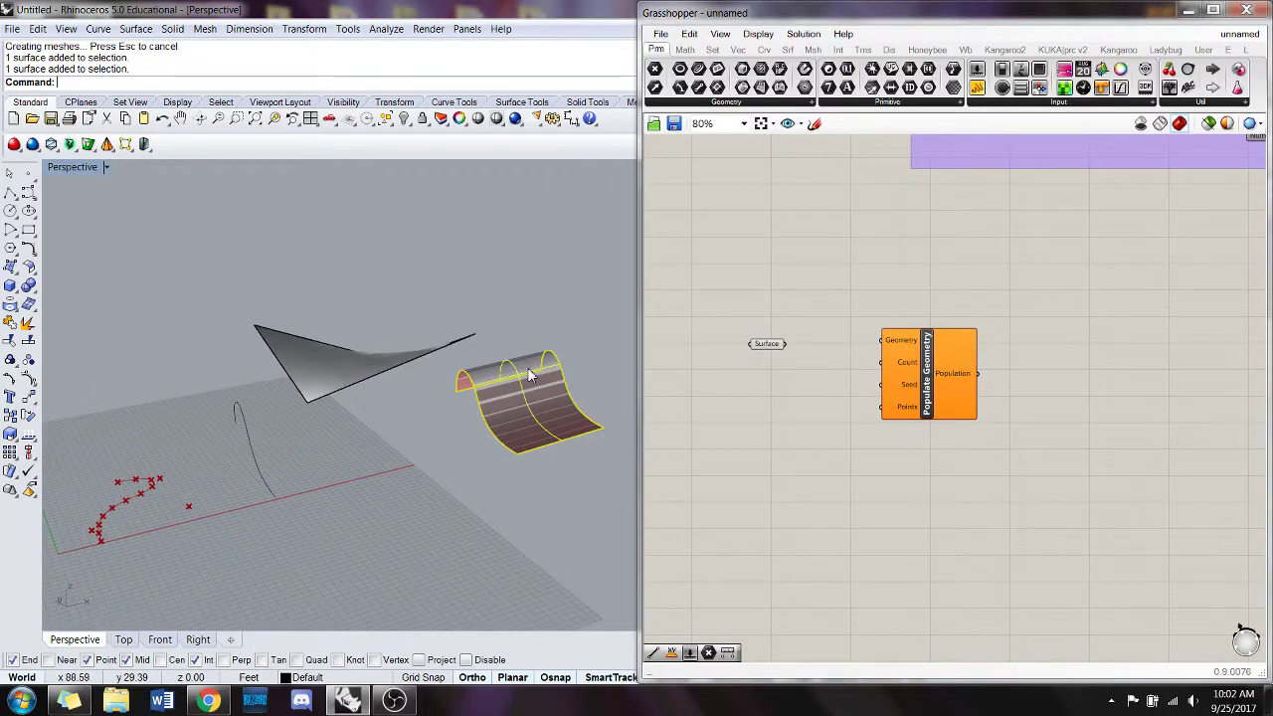
pyautogui.press('Return')
pyautogui.moveTo(528, 368); pyautogui.dragTo(547, 423, button='right')
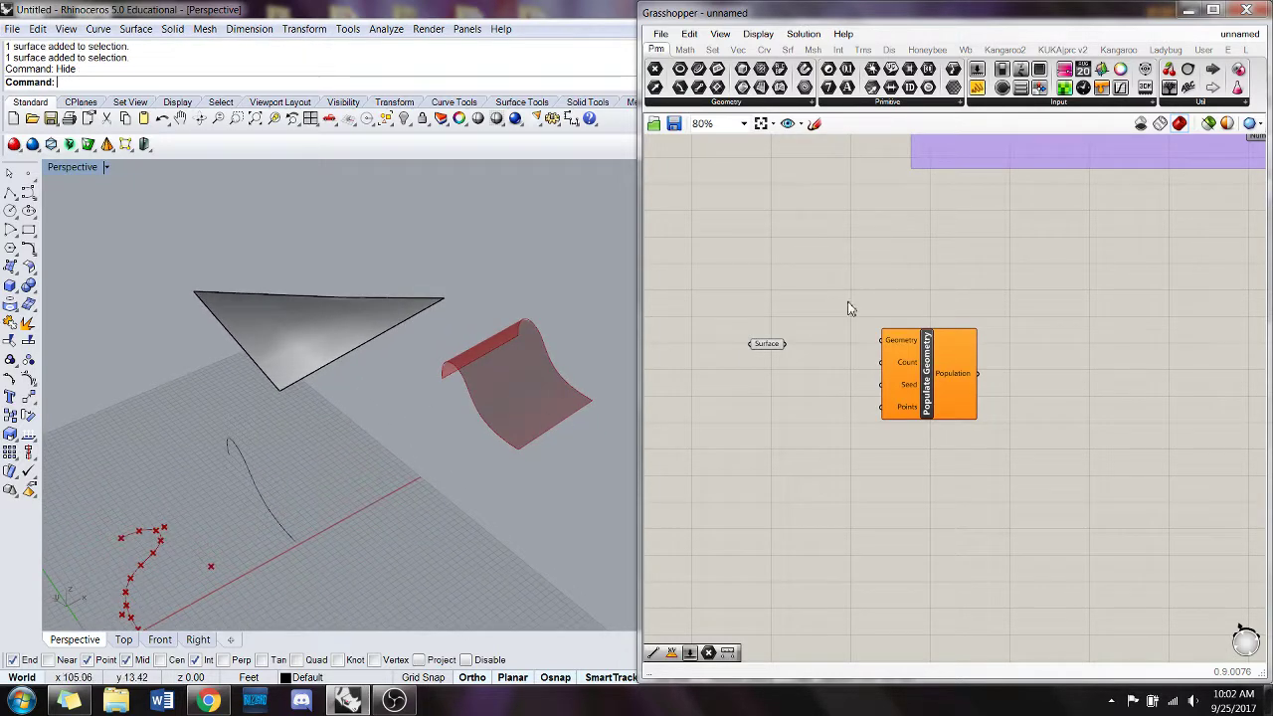
# - Connect the Surface parameter to Populate Geometry's Geometry input and move the parameter closer to the component
pyautogui.moveTo(869, 426); pyautogui.dragTo(879, 443, button='right')
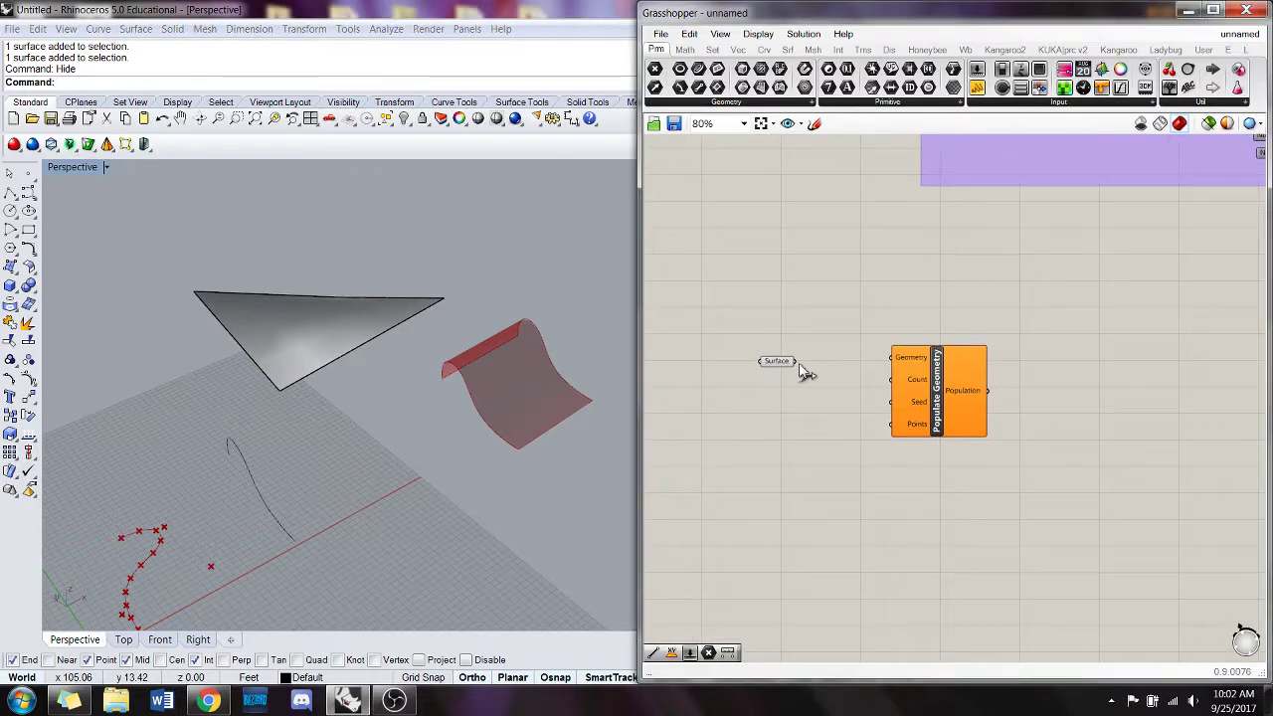
pyautogui.moveTo(797, 361); pyautogui.dragTo(905, 362)
pyautogui.moveTo(782, 362); pyautogui.dragTo(830, 363)
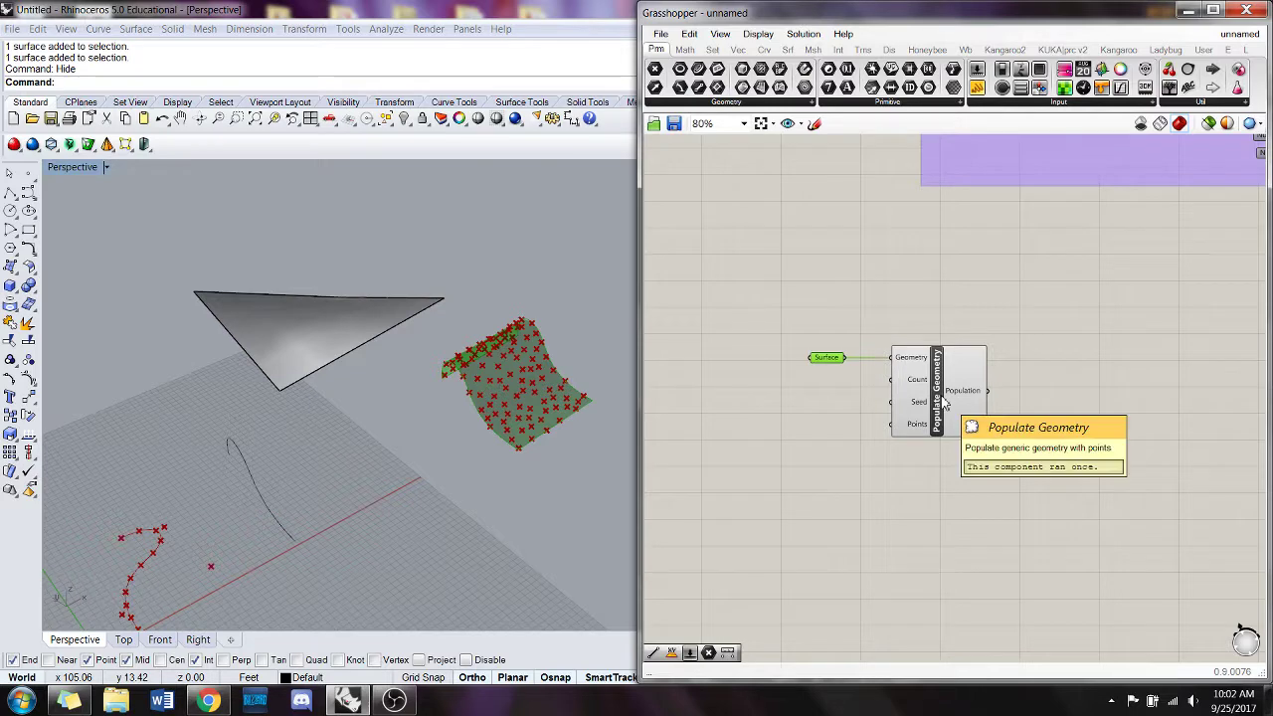
# - Add a number slider of 100 and connect it to Populate Geometry's Count input
pyautogui.scroll(3, 870, 416)
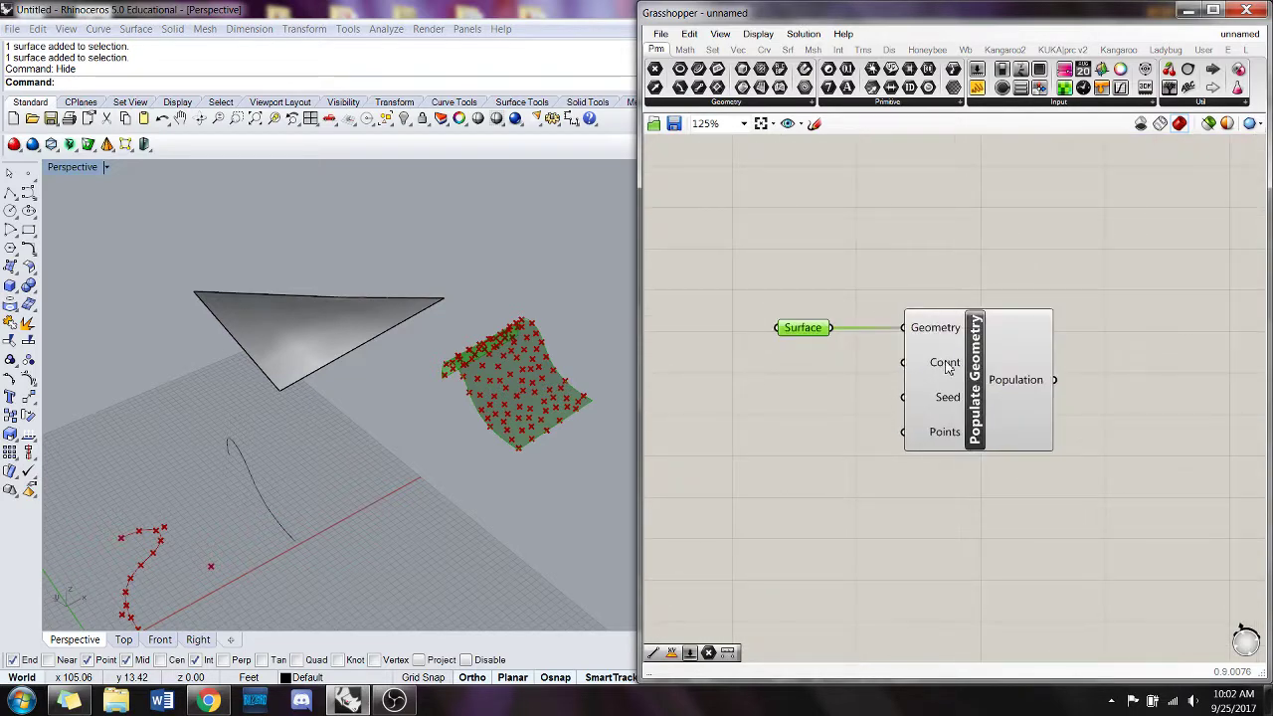
pyautogui.moveTo(957, 401)
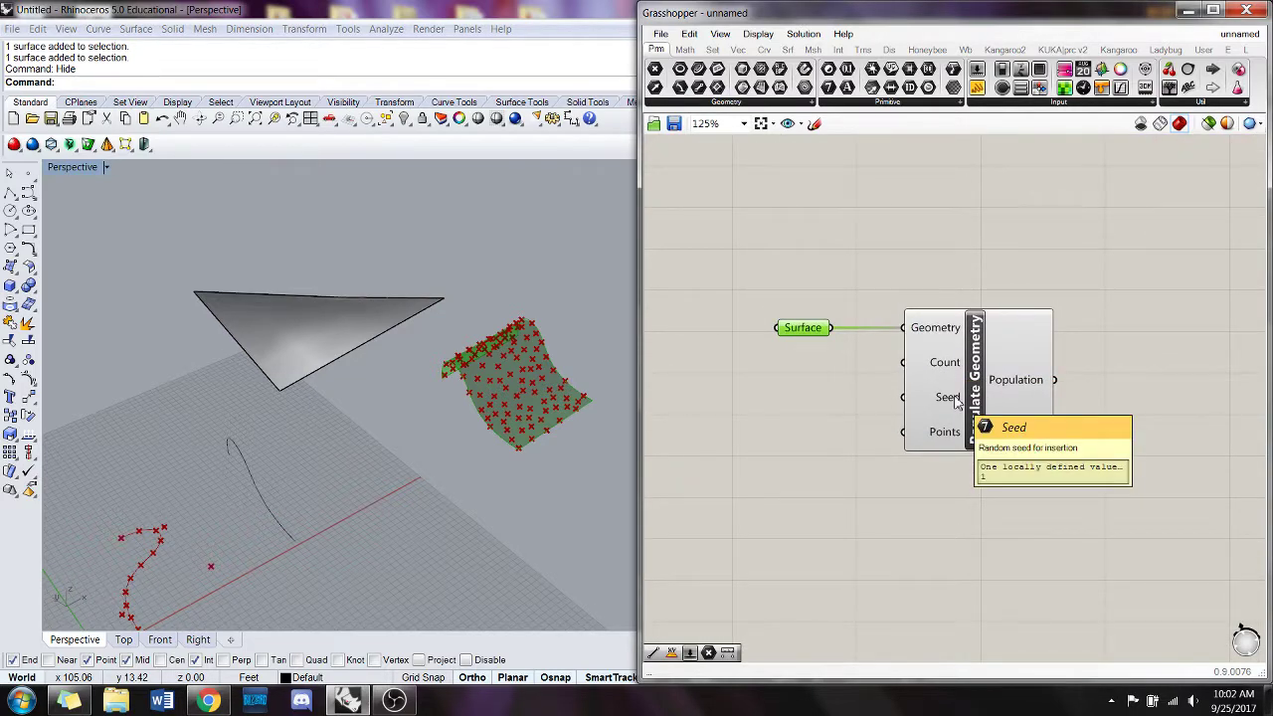
pyautogui.click(776, 446)
pyautogui.doubleClick(779, 444)
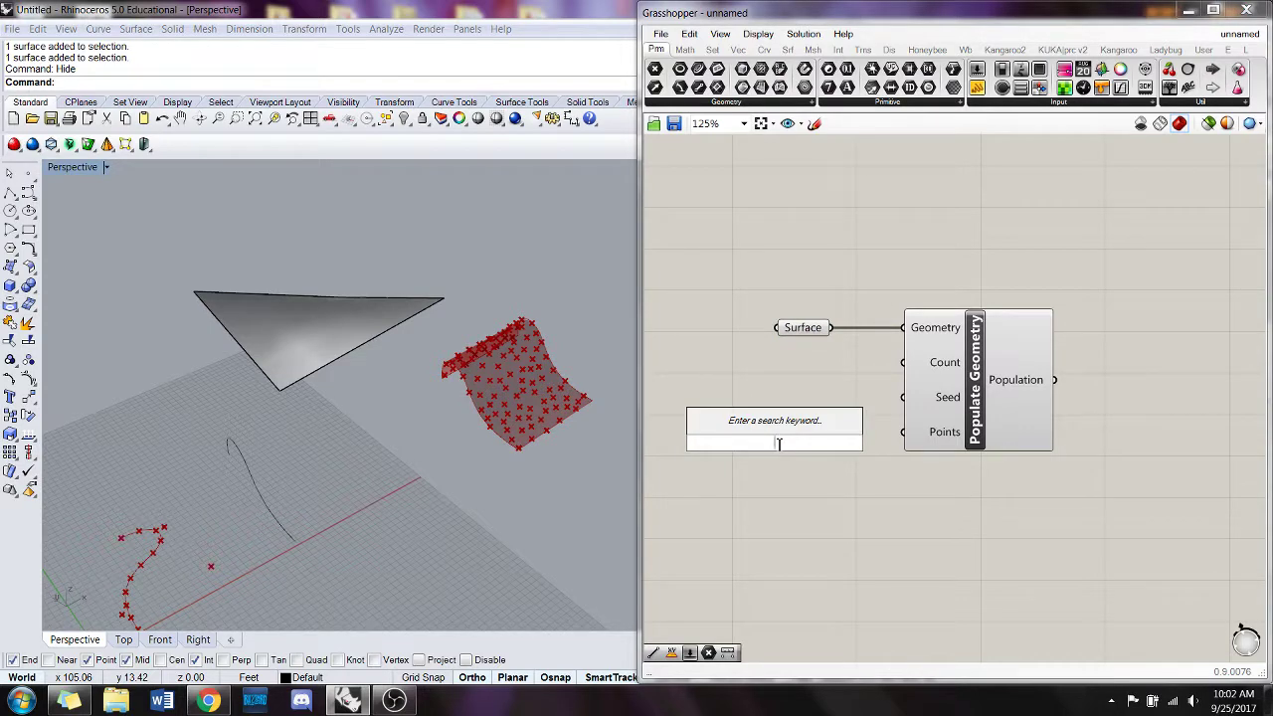
pyautogui.write('100')
pyautogui.press('Return')
pyautogui.moveTo(867, 450); pyautogui.dragTo(903, 362)
pyautogui.moveTo(743, 366); pyautogui.dragTo(765, 368)
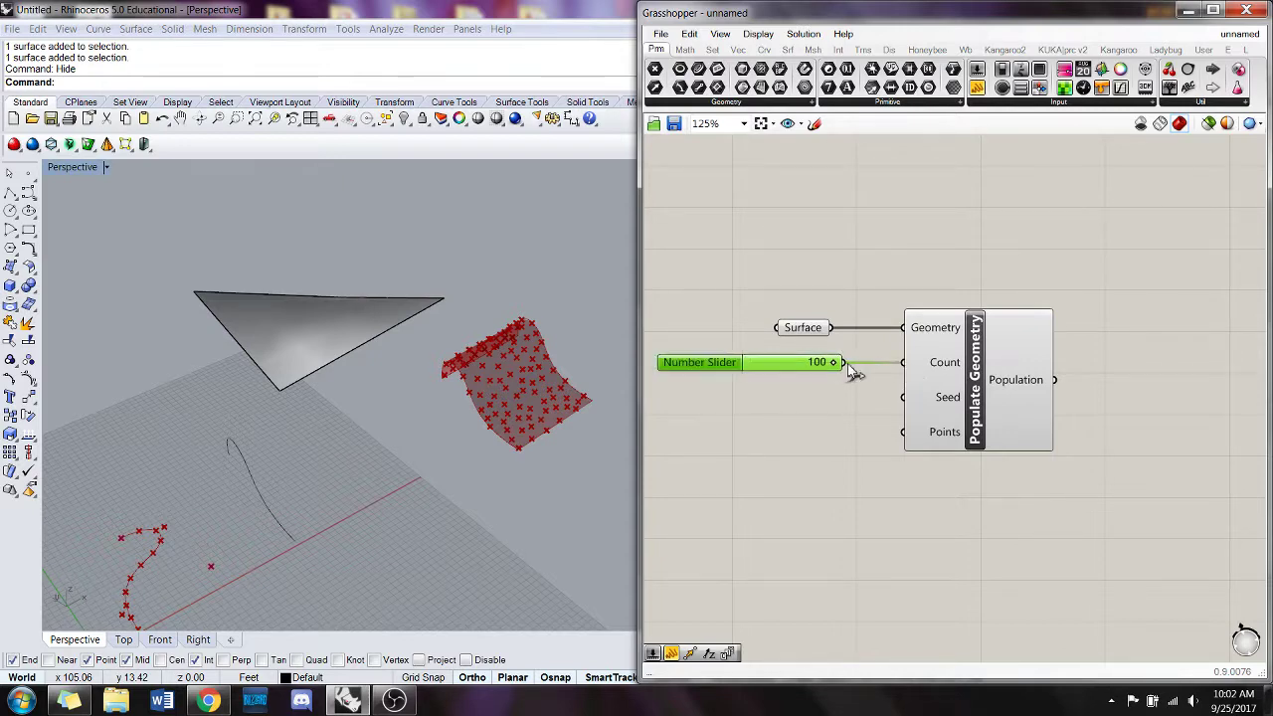
pyautogui.moveTo(846, 366)
pyautogui.mouseDown()
pyautogui.moveTo(796, 372)
pyautogui.moveTo(862, 373)
pyautogui.mouseUp()
pyautogui.scroll(6, 528, 358)
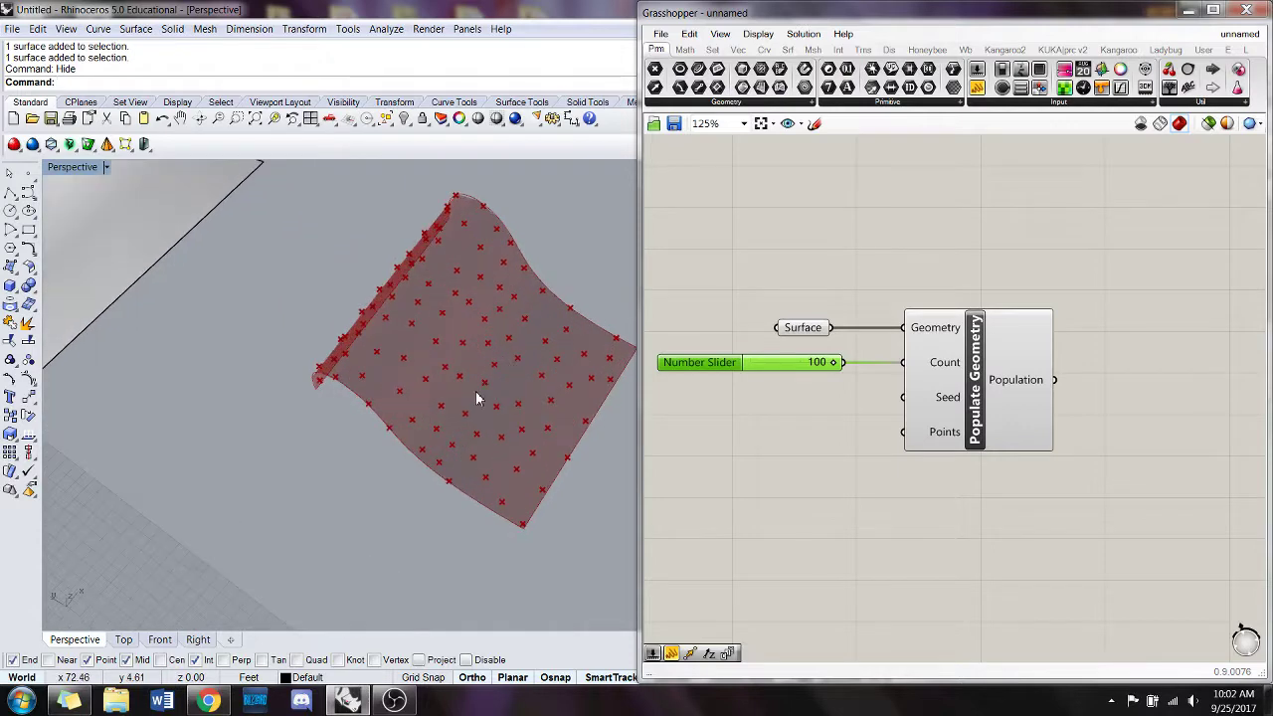
pyautogui.moveTo(477, 398); pyautogui.dragTo(508, 389, button='right')
pyautogui.keyDown('shift'); pyautogui.moveTo(504, 329); pyautogui.dragTo(470, 347, button='right'); pyautogui.keyUp('shift')
pyautogui.click(849, 455)
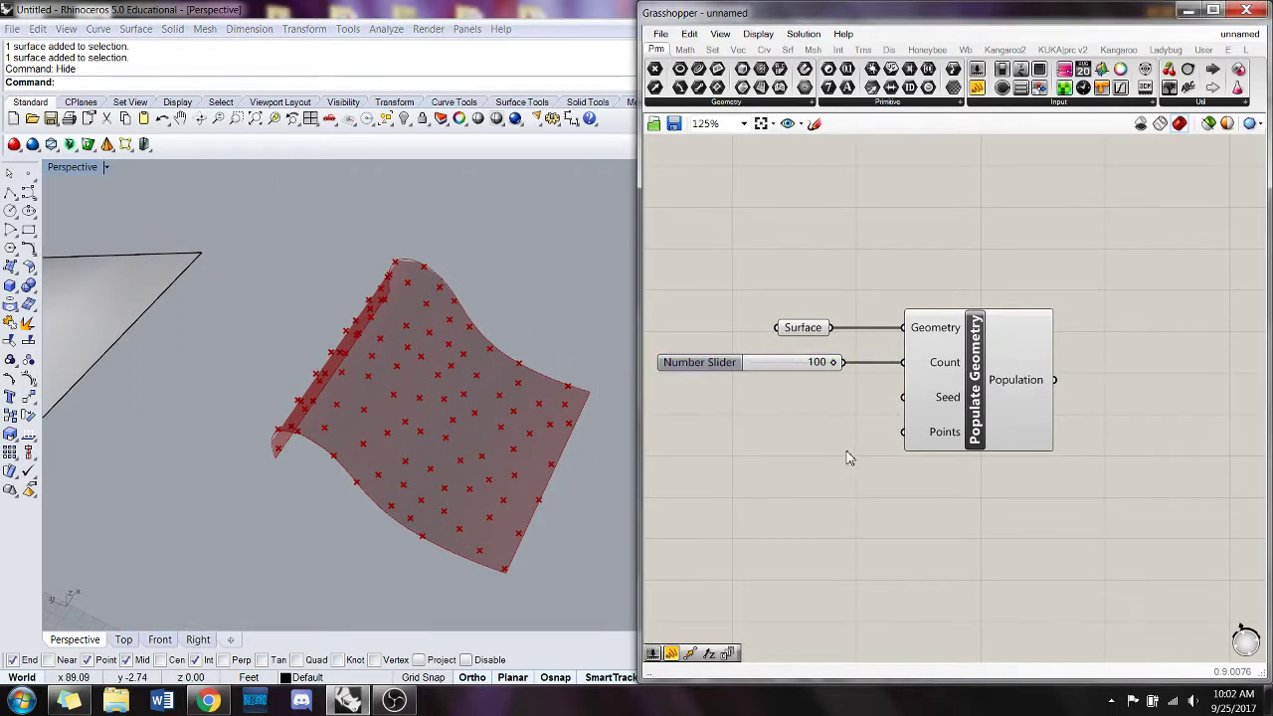
# - Select the remaining four-sided surface in Rhino and move the Populate Geometry component group aside on the Grasshopper canvas
pyautogui.scroll(-2, 848, 458)
pyautogui.moveTo(438, 422); pyautogui.dragTo(495, 366, button='right')
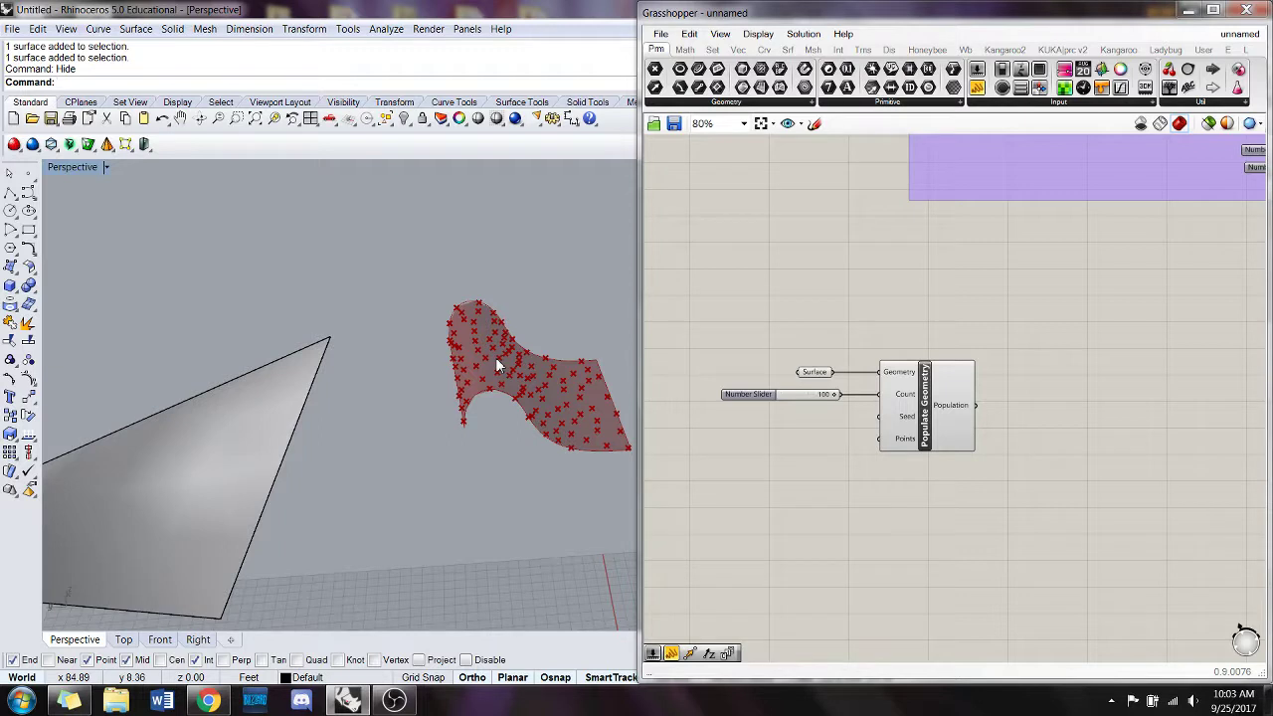
pyautogui.moveTo(426, 235); pyautogui.dragTo(425, 328, button='right')
pyautogui.click(389, 369)
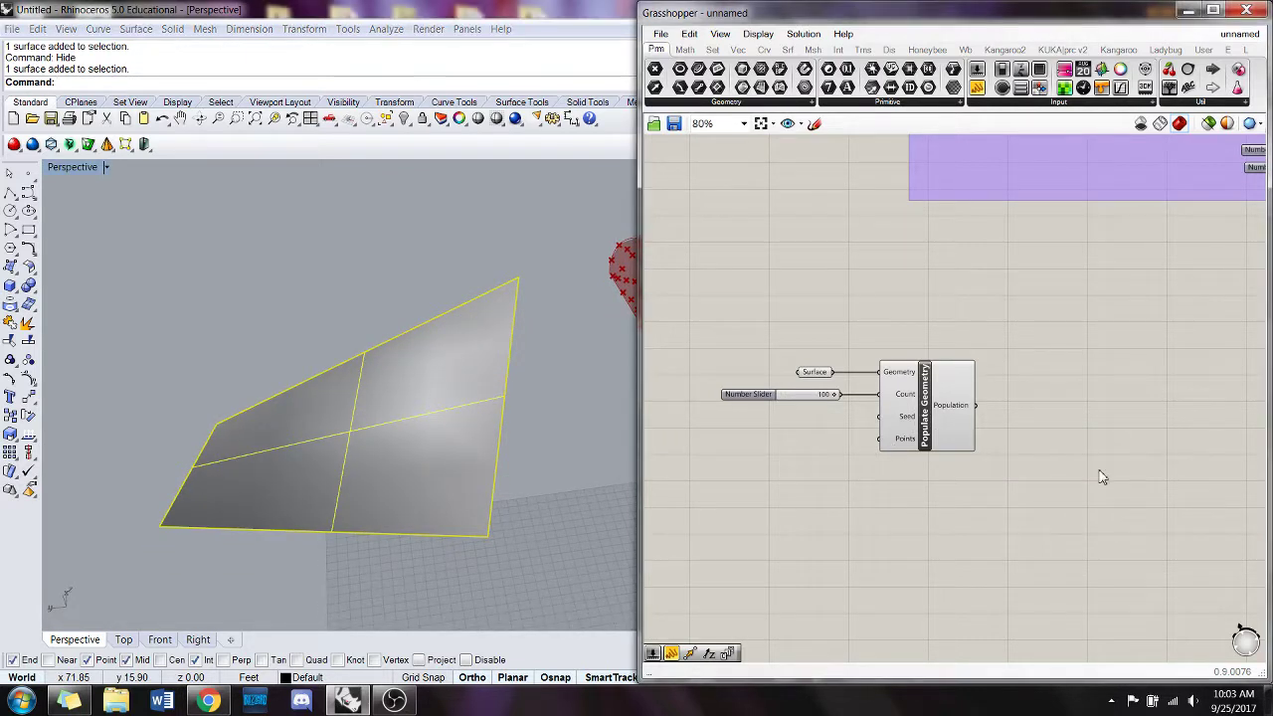
pyautogui.scroll(-1, 744, 408)
pyautogui.moveTo(939, 463); pyautogui.dragTo(704, 346)
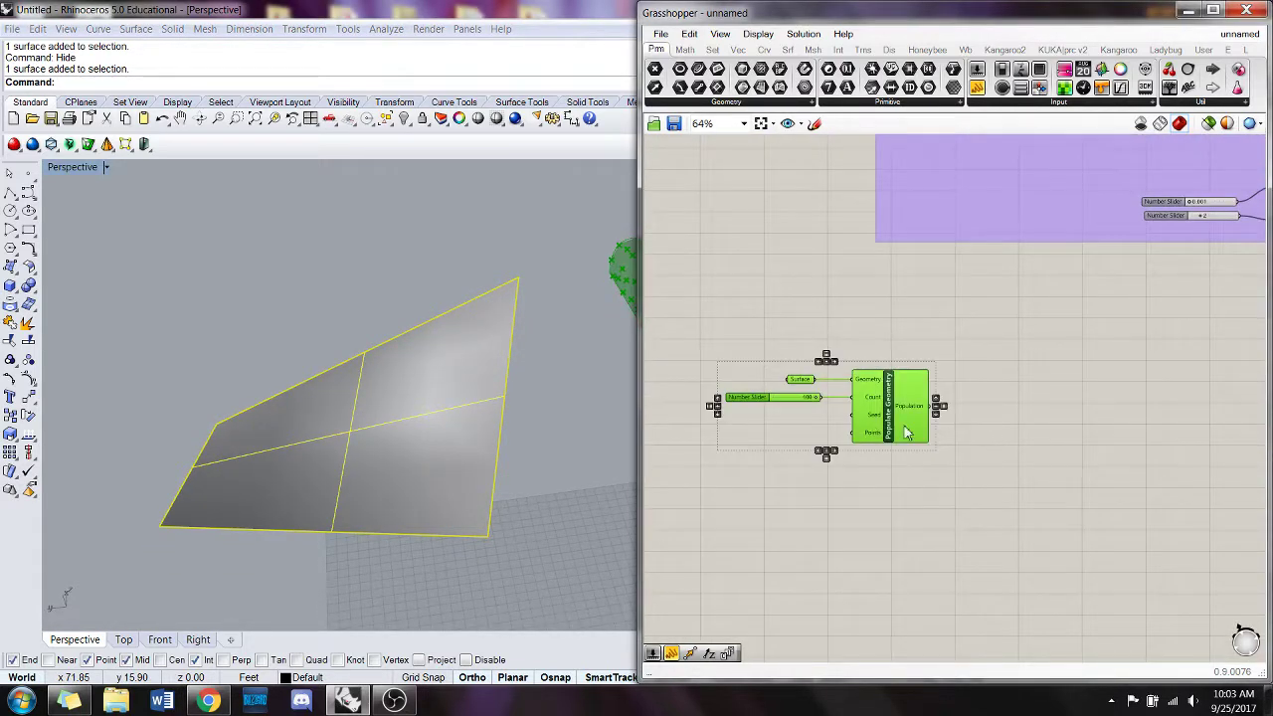
pyautogui.moveTo(884, 427); pyautogui.dragTo(798, 423)
# - Add a Geometry parameter and reference the selected four-sided surface in it with Set one Geometry
pyautogui.moveTo(1154, 417); pyautogui.dragTo(1030, 407, button='right')
pyautogui.doubleClick(1031, 412)
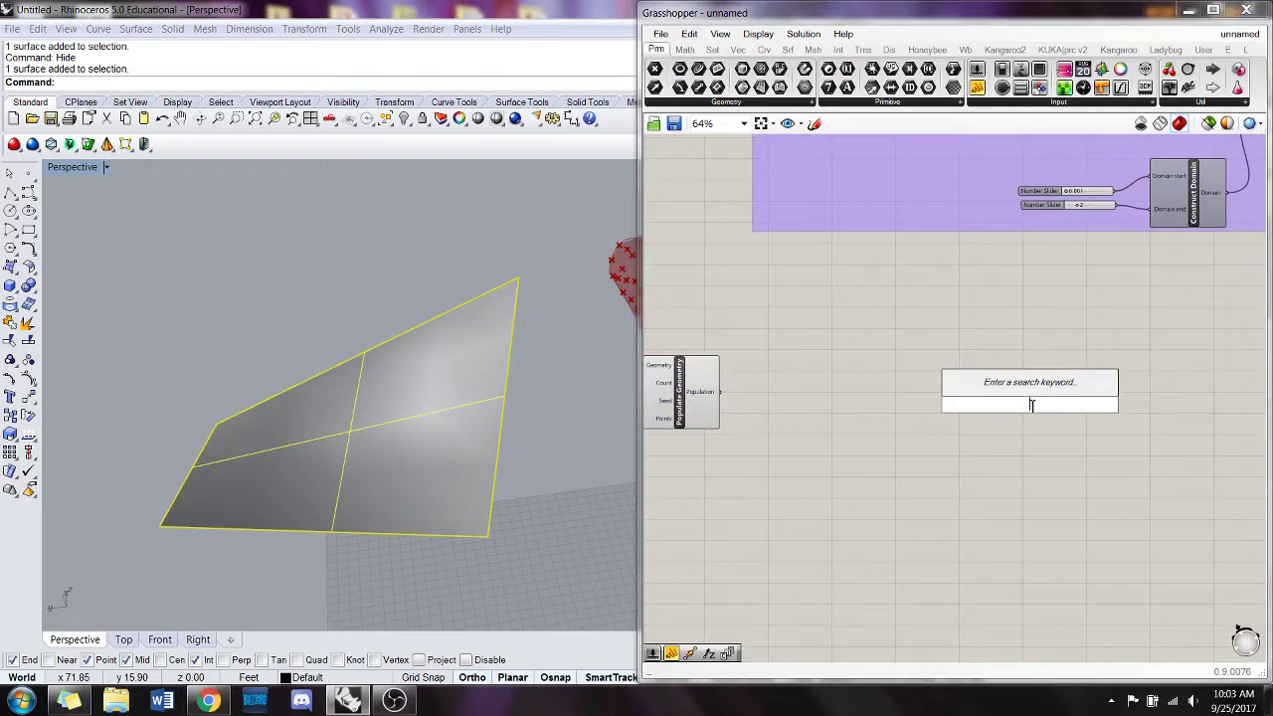
pyautogui.write('ge')
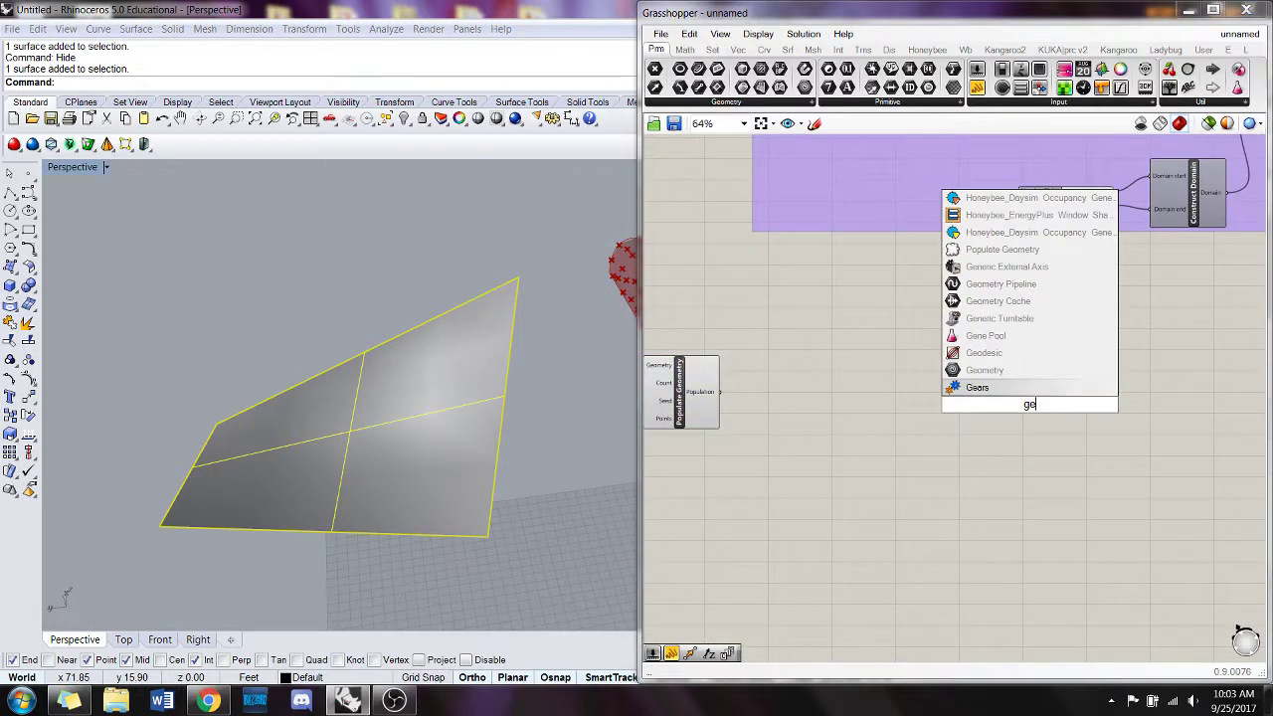
pyautogui.click(1029, 385)
pyautogui.moveTo(1036, 412); pyautogui.dragTo(938, 392)
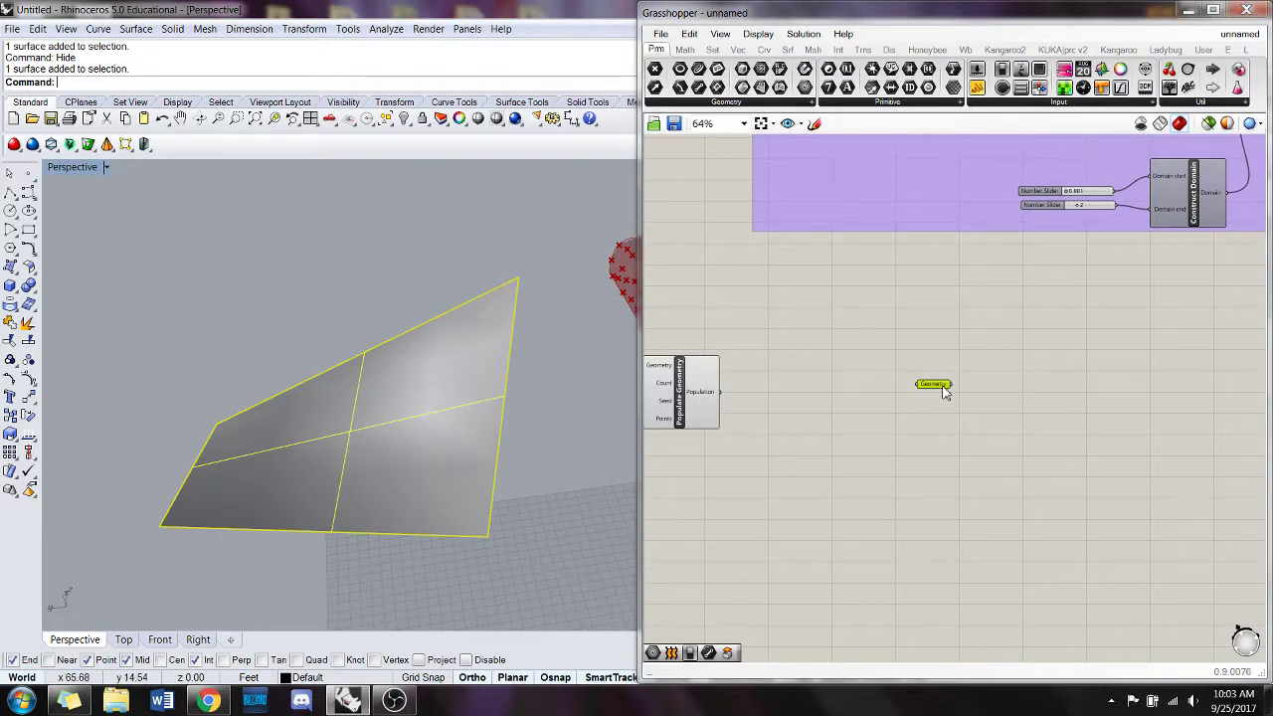
pyautogui.rightClick(943, 389)
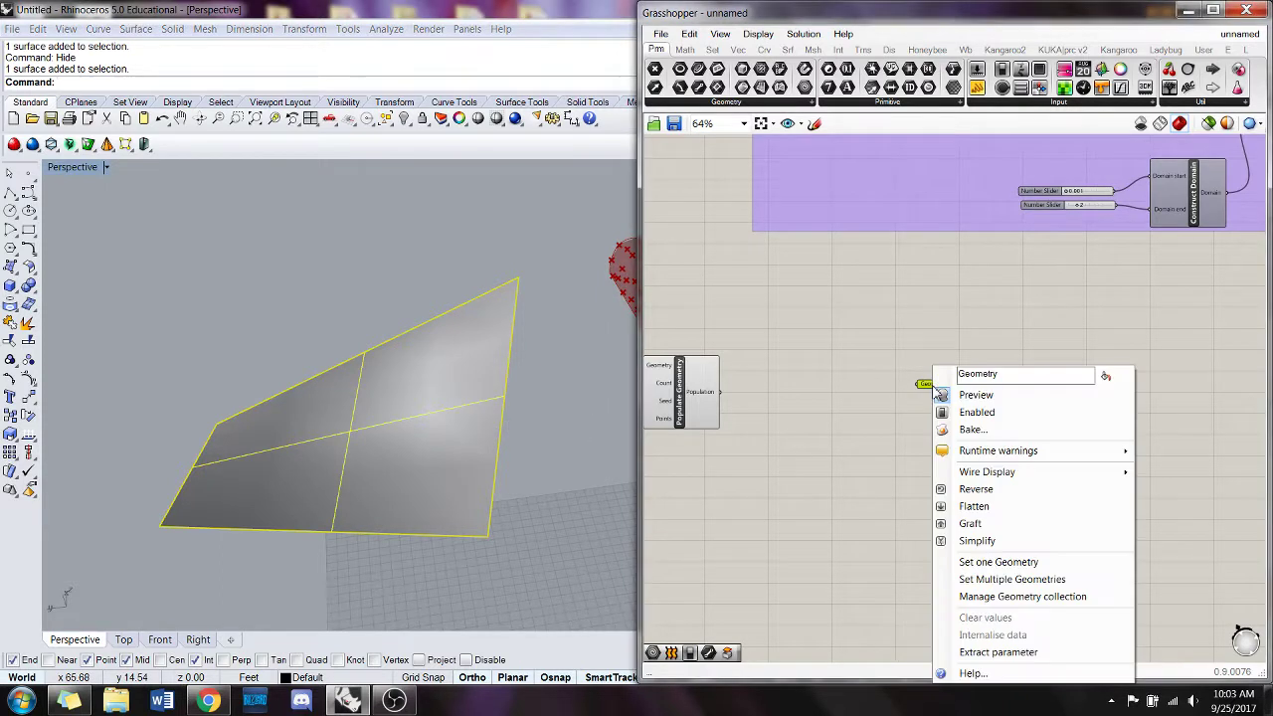
pyautogui.click(999, 563)
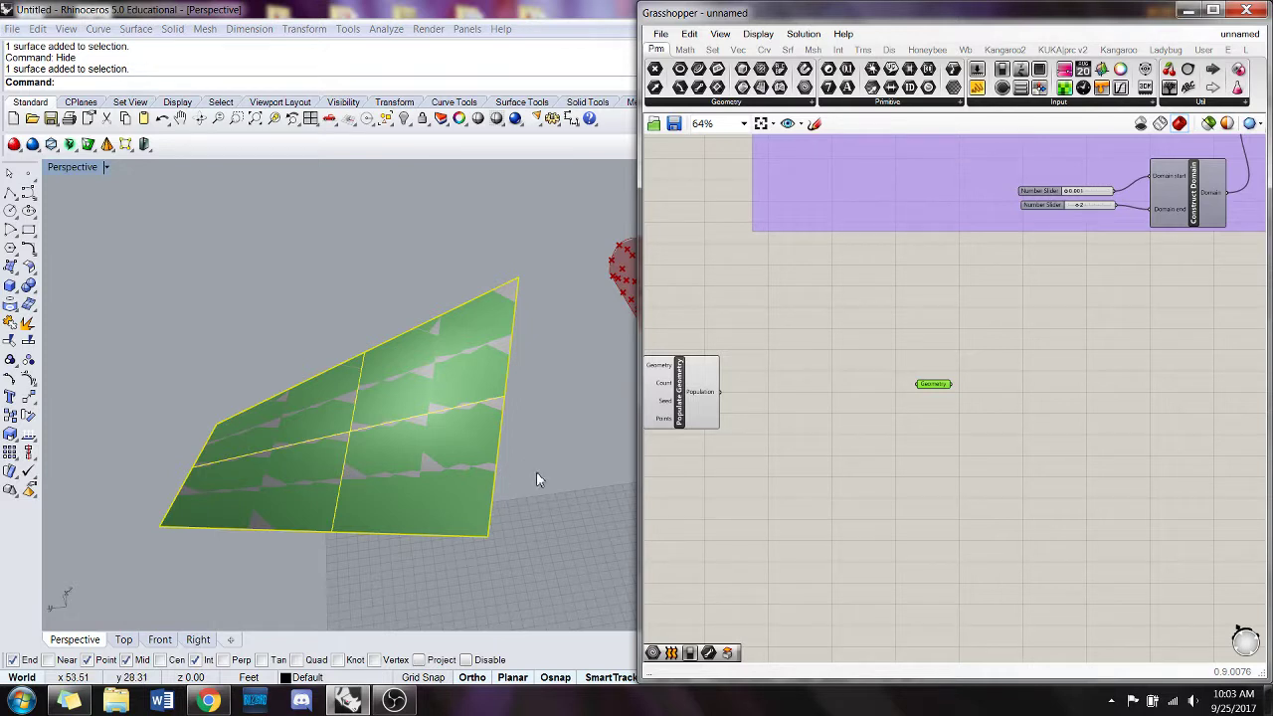
# - Hide the original four-sided surface in Rhino and move its Geometry parameter closer to Populate Geometry
pyautogui.click(142, 8)
pyautogui.write('Hide')
pyautogui.press('Return')
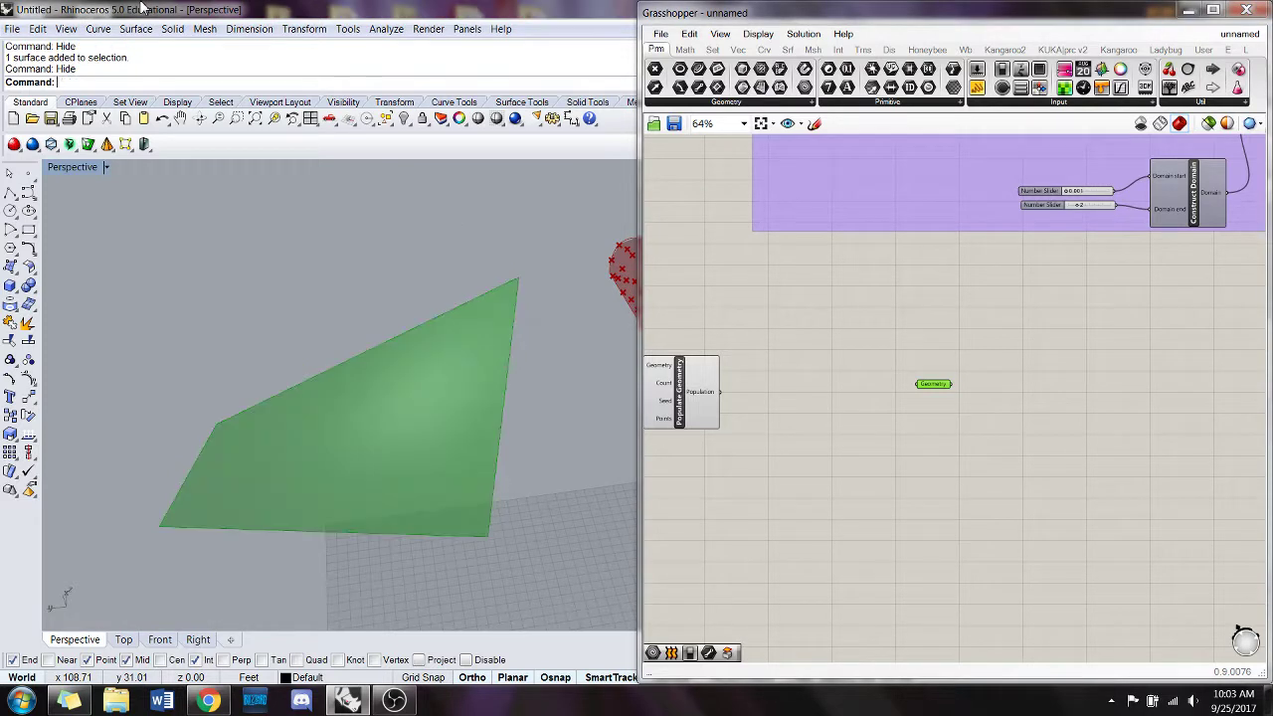
pyautogui.moveTo(412, 341); pyautogui.dragTo(617, 398, button='right')
pyautogui.click(787, 477)
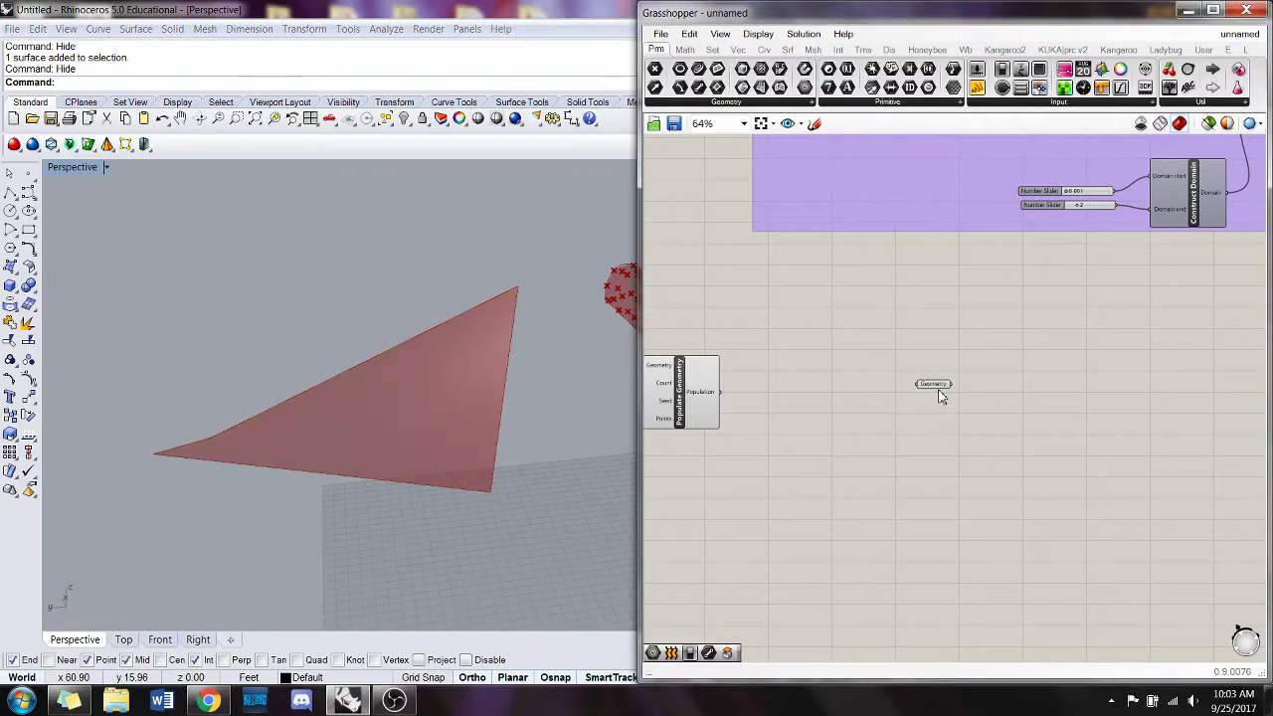
pyautogui.moveTo(939, 394); pyautogui.dragTo(873, 394)
pyautogui.moveTo(937, 430); pyautogui.dragTo(957, 423, button='right')
pyautogui.moveTo(897, 383); pyautogui.dragTo(909, 371)
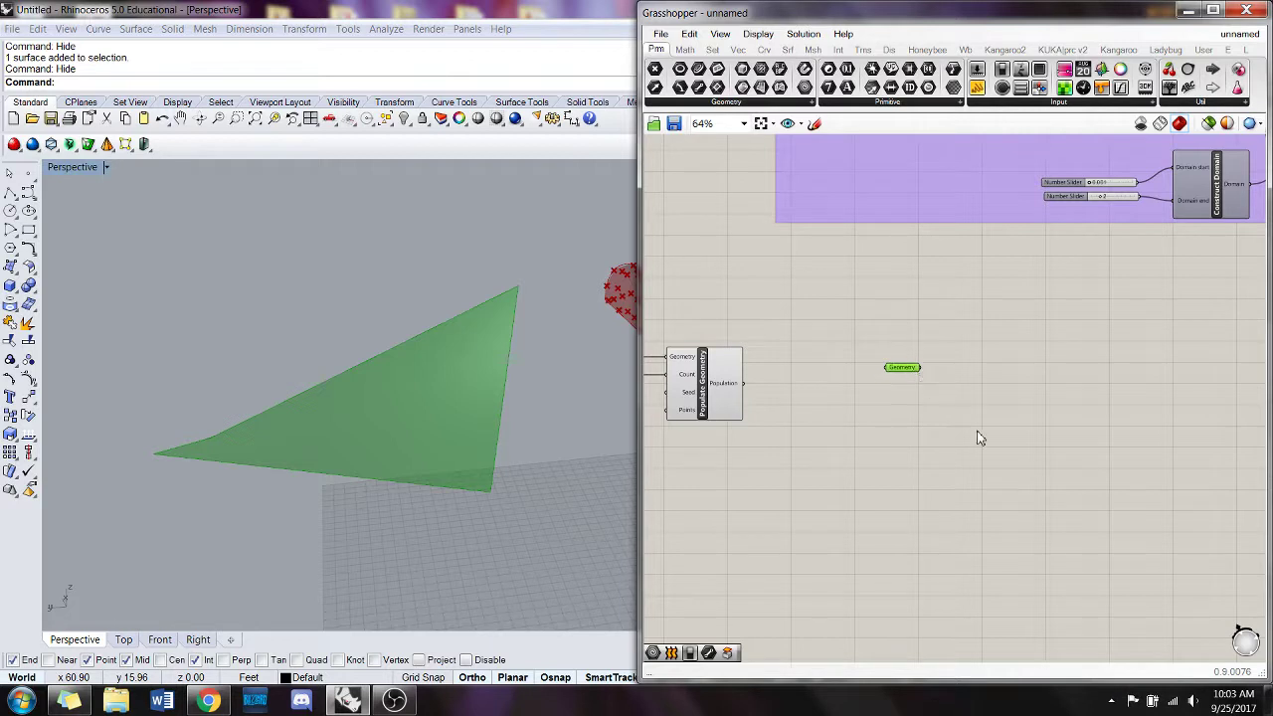
# - Add a Divide Surface component below the Geometry parameter
pyautogui.doubleClick(982, 437)
pyautogui.write('s')
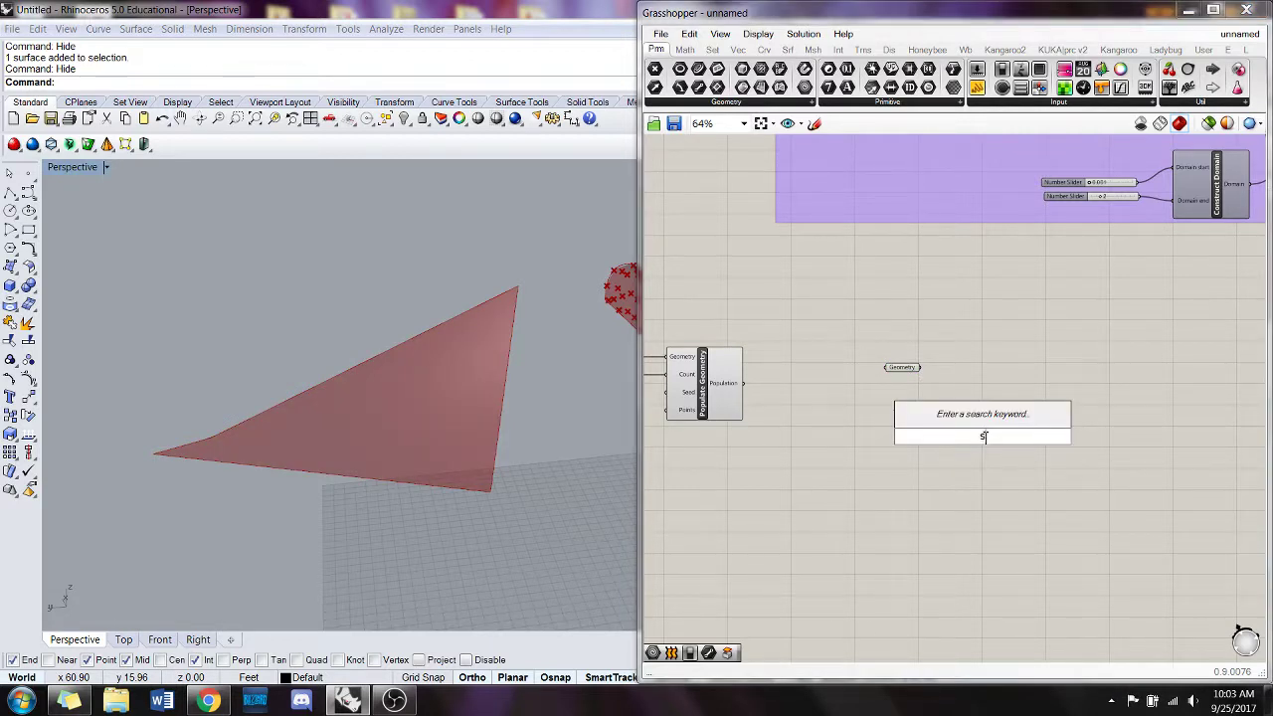
pyautogui.write('u')
pyautogui.press('BackSpace')
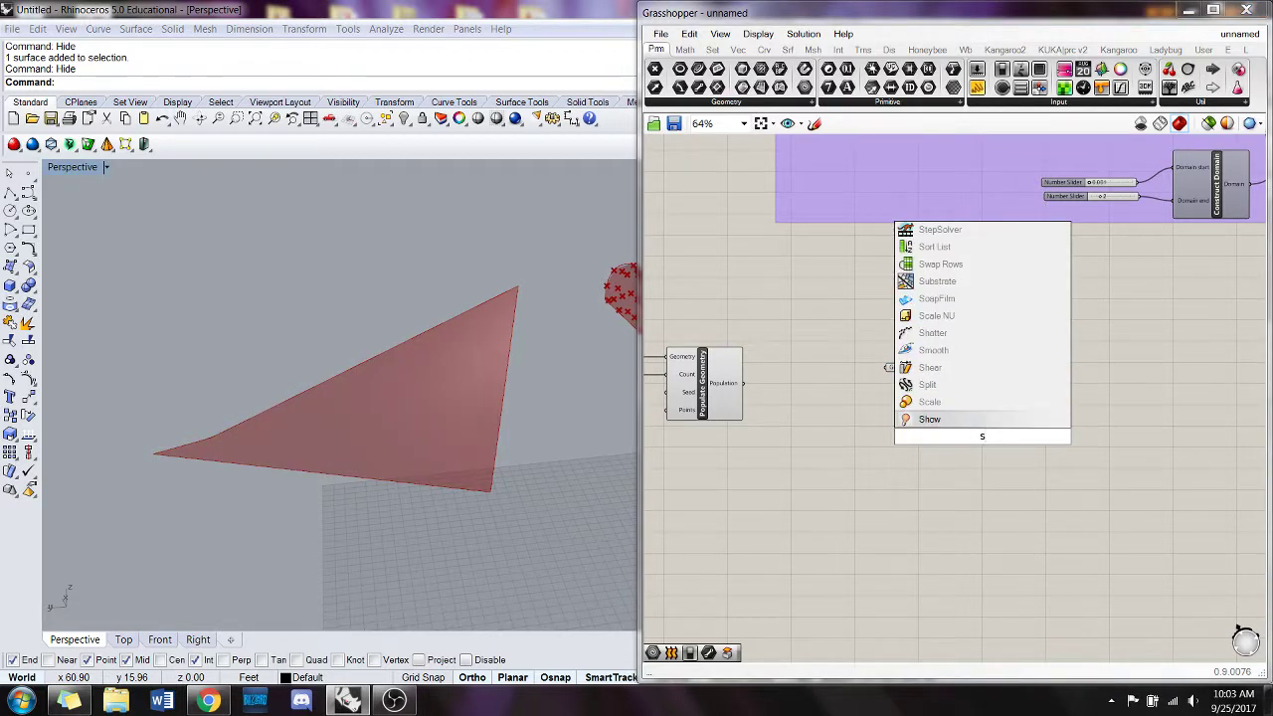
pyautogui.press('BackSpace')
pyautogui.write('surface di')
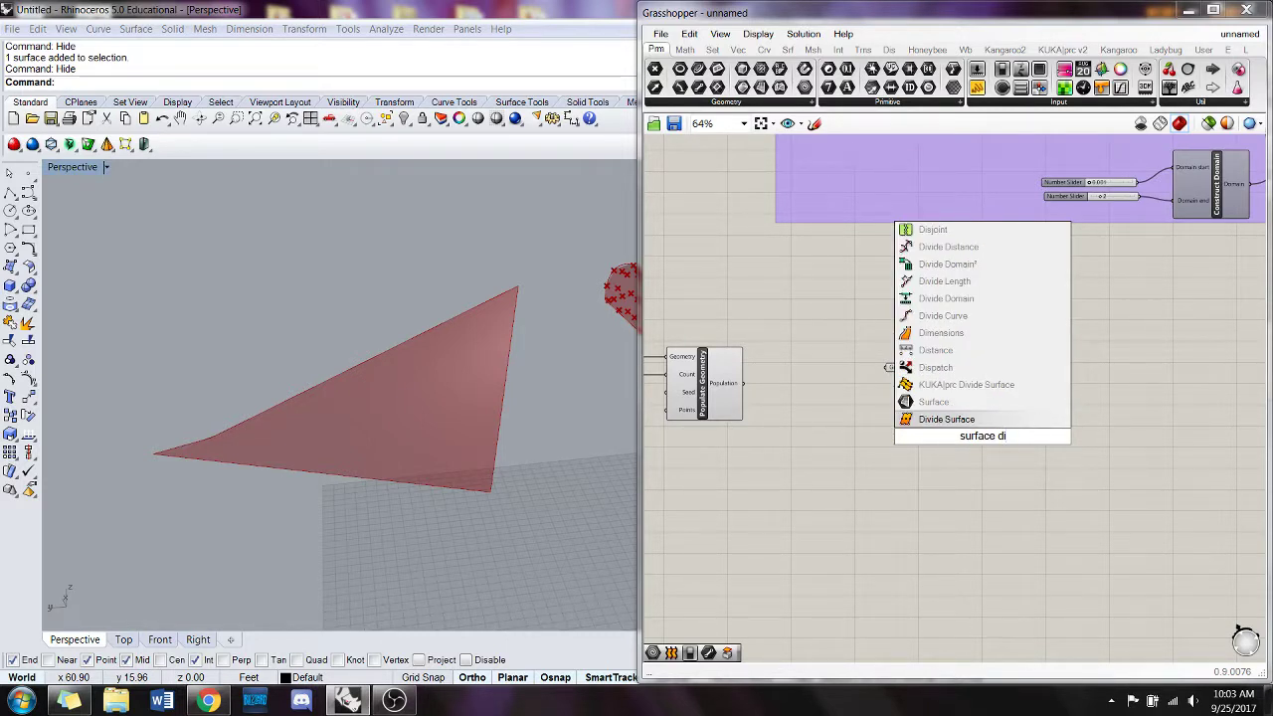
pyautogui.click(997, 428)
pyautogui.scroll(2, 988, 430)
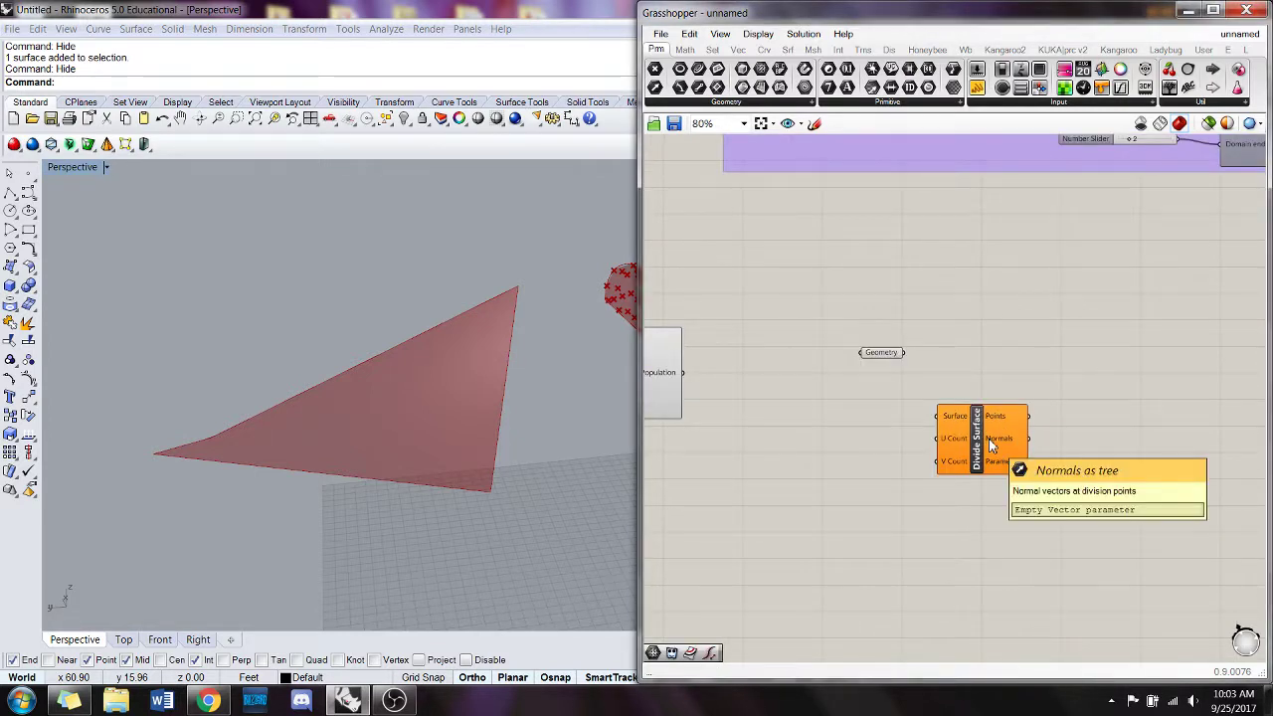
# - Connect the Geometry parameter to Divide Surface's Surface input and move the component closer to the parameter
pyautogui.click(982, 448)
pyautogui.moveTo(981, 448); pyautogui.dragTo(987, 443)
pyautogui.moveTo(903, 352); pyautogui.dragTo(945, 406)
pyautogui.click(1066, 443)
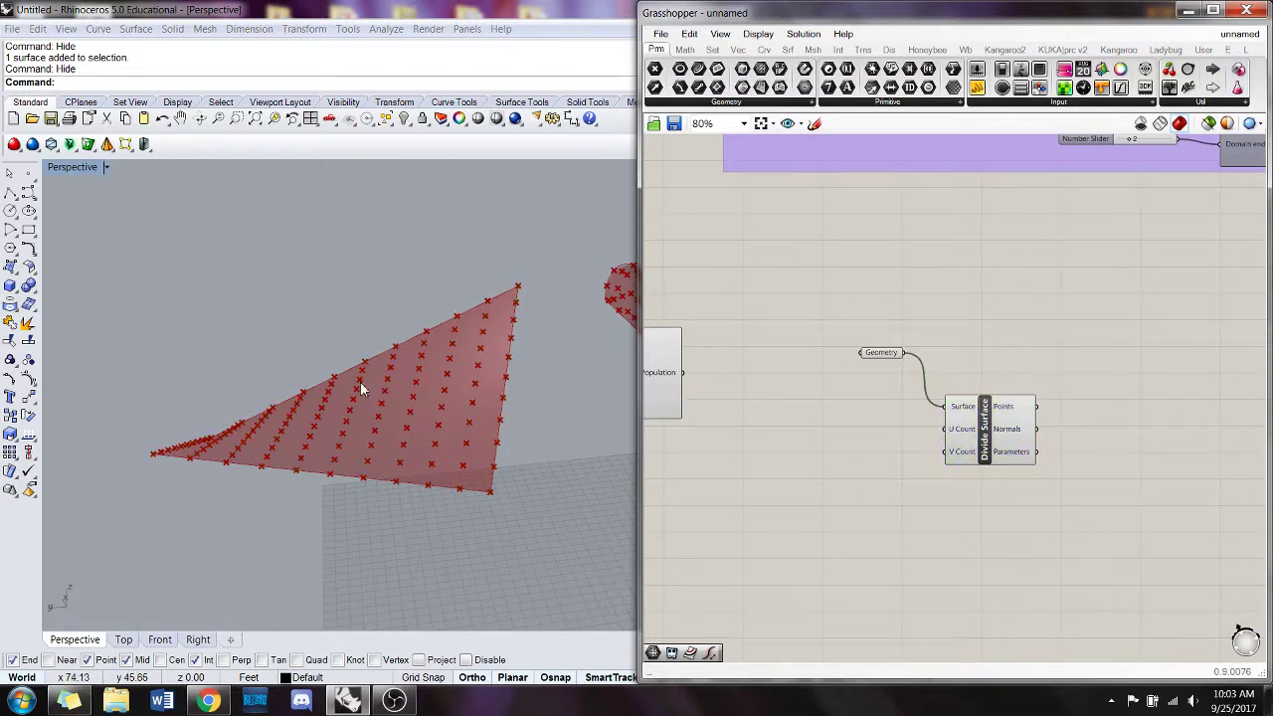
pyautogui.moveTo(361, 384); pyautogui.dragTo(370, 418, button='right')
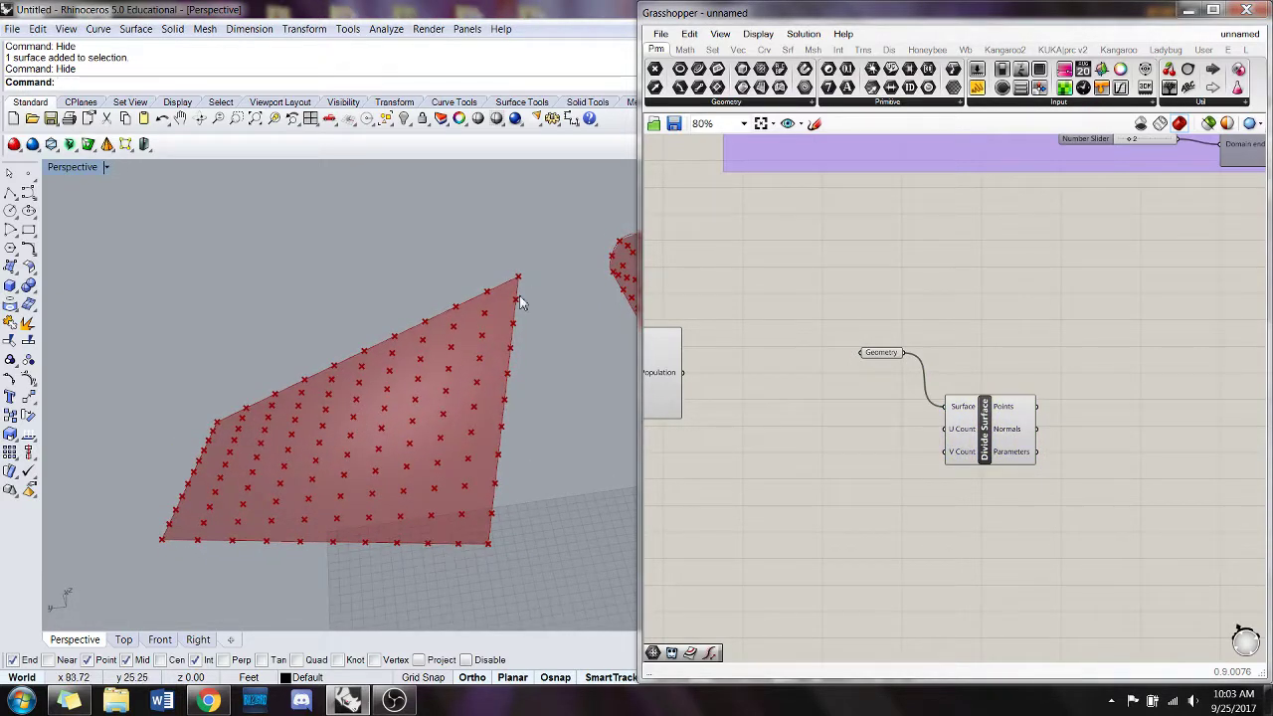
pyautogui.moveTo(474, 362)
pyautogui.mouseDown(button='right')
pyautogui.moveTo(466, 463)
pyautogui.moveTo(482, 393)
pyautogui.moveTo(475, 358)
pyautogui.mouseUp(button='right')
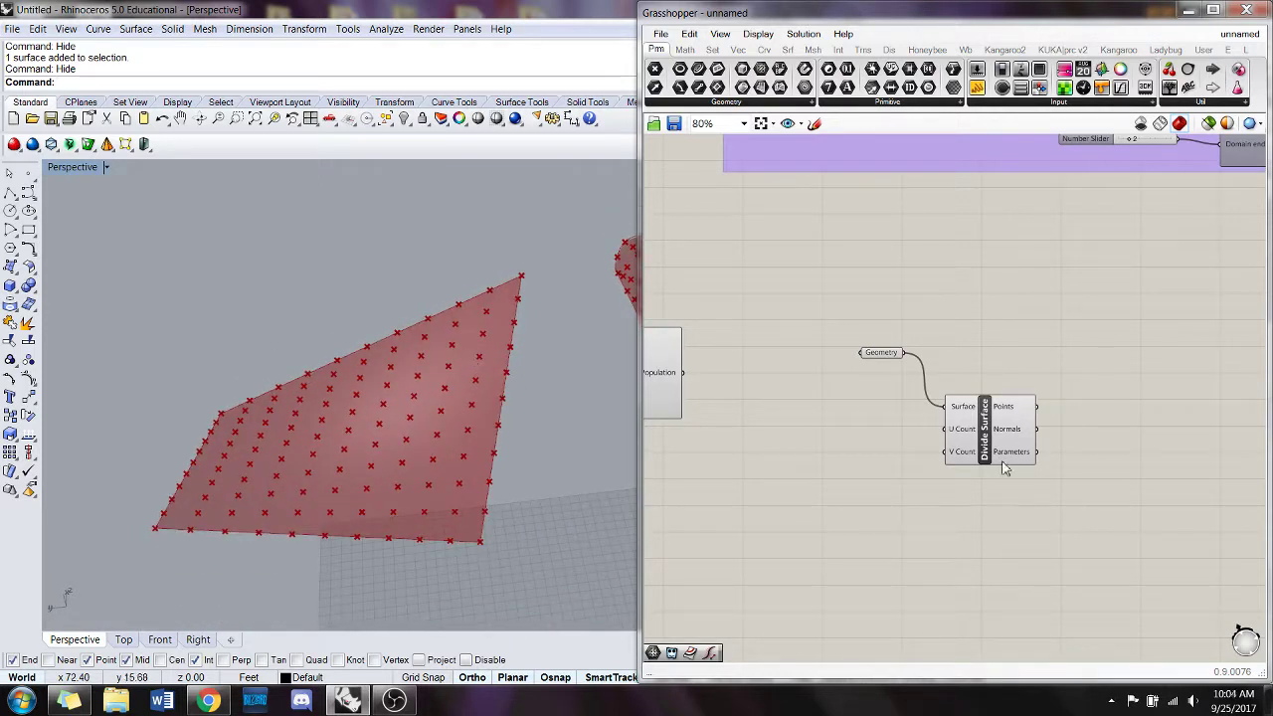
pyautogui.moveTo(998, 446); pyautogui.dragTo(982, 438)
# - Duplicate the Populate Geometry Count slider and place the copy beside Divide Surface
pyautogui.moveTo(949, 428)
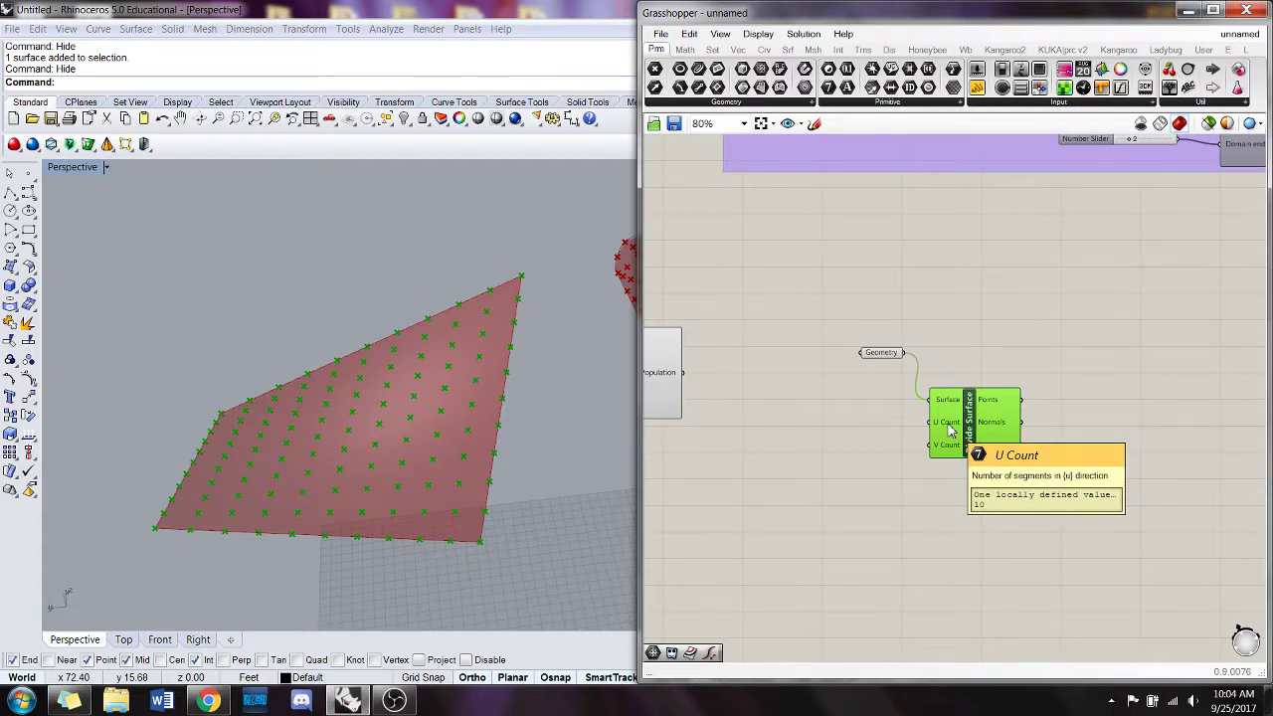
pyautogui.moveTo(866, 454); pyautogui.dragTo(915, 562, button='right')
pyautogui.scroll(-1, 888, 457)
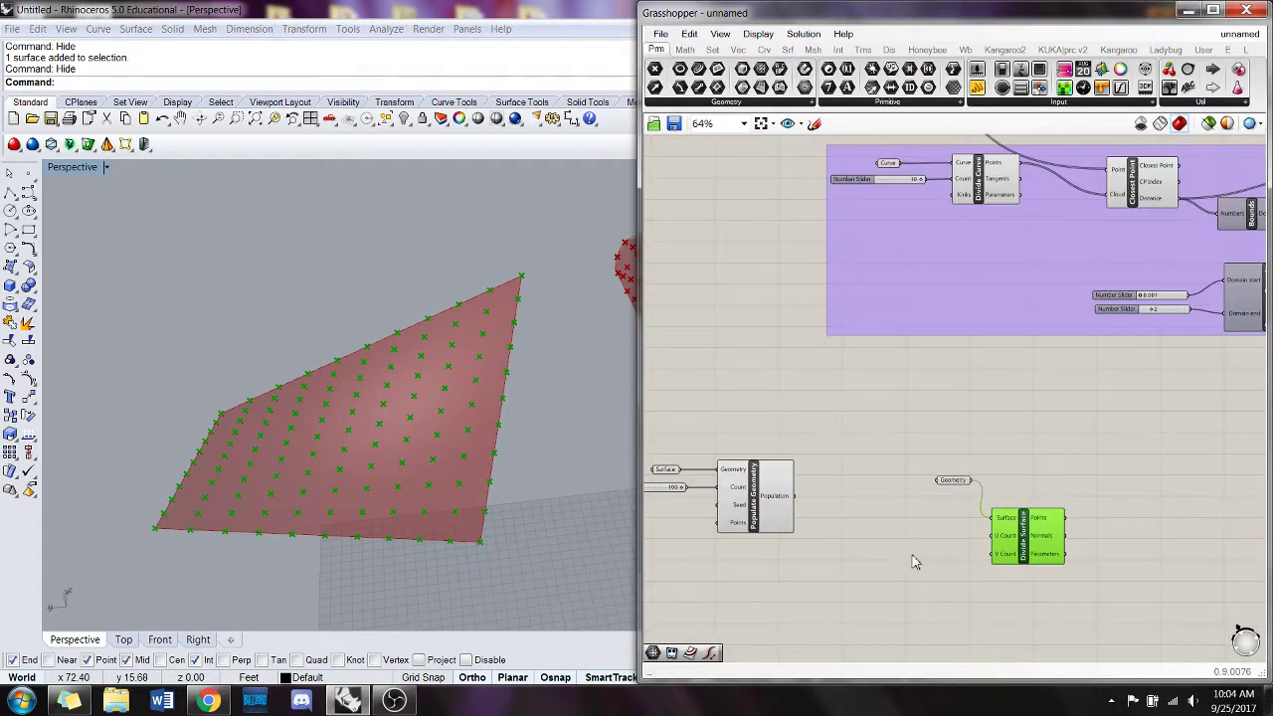
pyautogui.scroll(-2, 916, 549)
pyautogui.moveTo(843, 491); pyautogui.dragTo(846, 409, button='right')
pyautogui.scroll(2, 846, 409)
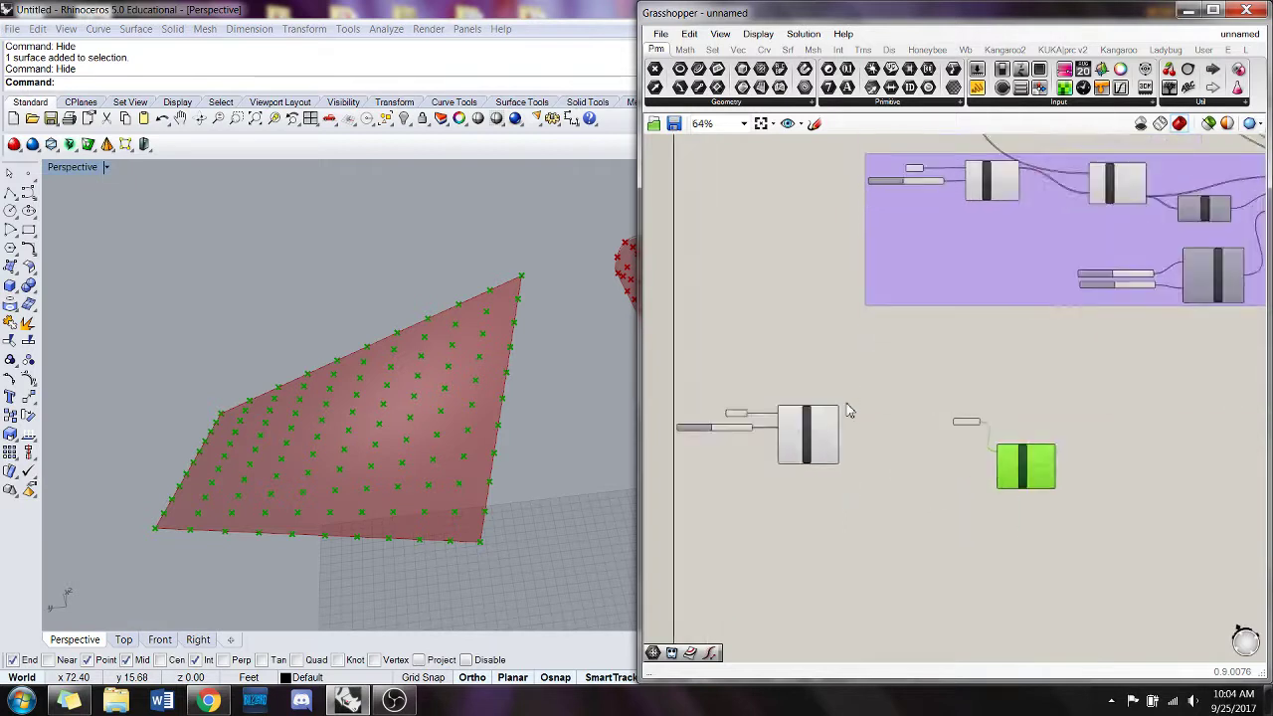
pyautogui.keyDown('alt'); pyautogui.moveTo(689, 435); pyautogui.dragTo(953, 507); pyautogui.keyUp('alt')
# - Connect the copied slider to both the U Count and V Count inputs of Divide Surface and set it to 10
pyautogui.scroll(1, 1009, 506)
pyautogui.moveTo(1007, 505); pyautogui.dragTo(972, 491, button='right')
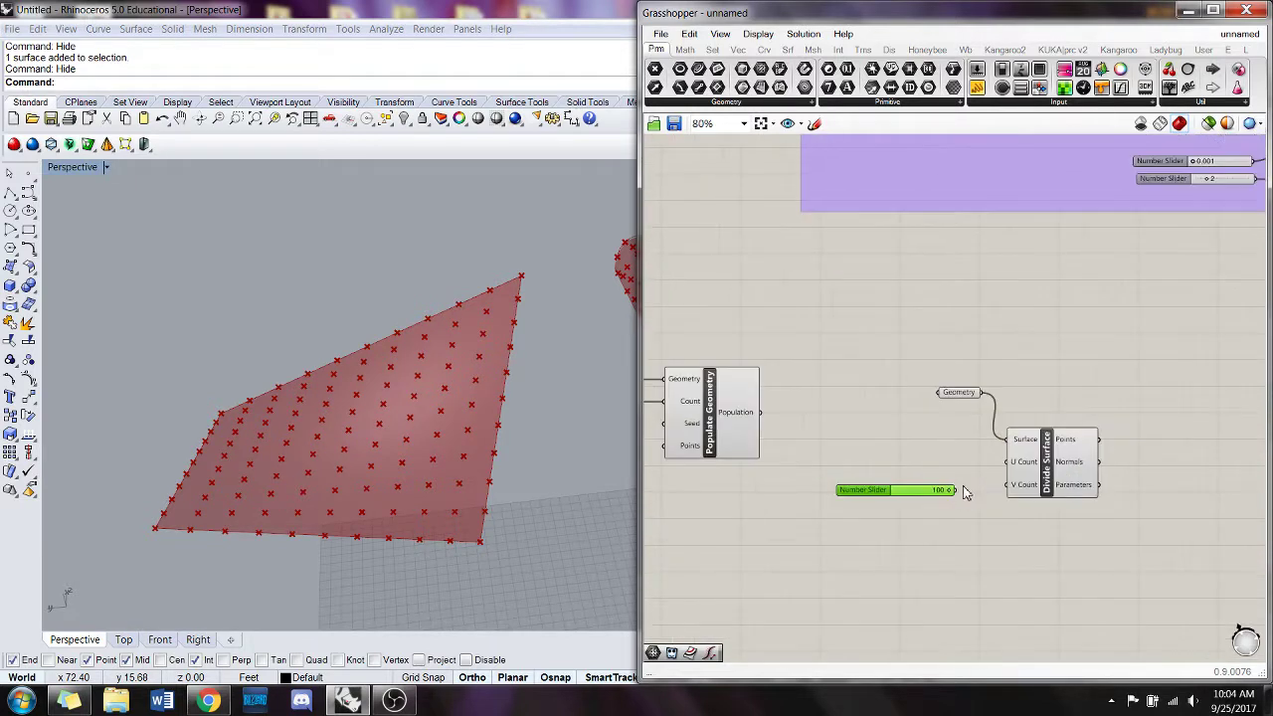
pyautogui.moveTo(956, 490); pyautogui.dragTo(890, 475)
pyautogui.click(962, 498)
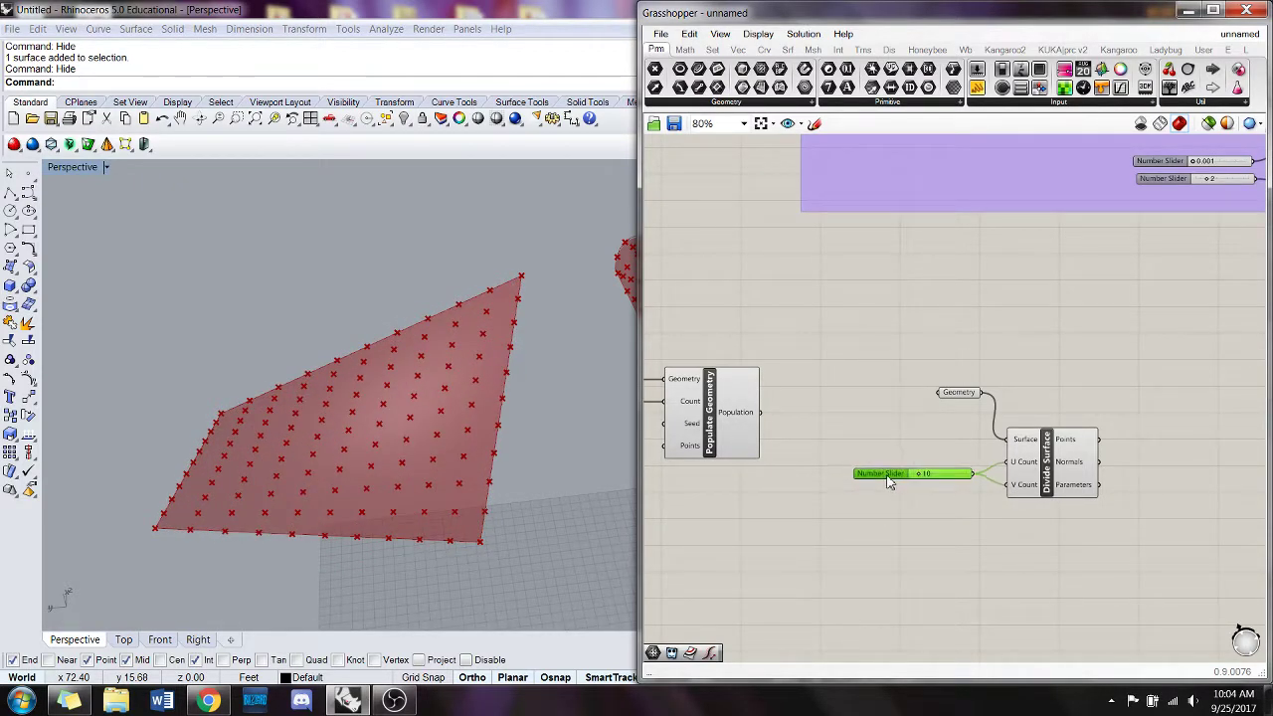
pyautogui.click(960, 394)
pyautogui.moveTo(1071, 364); pyautogui.dragTo(1008, 358, button='right')
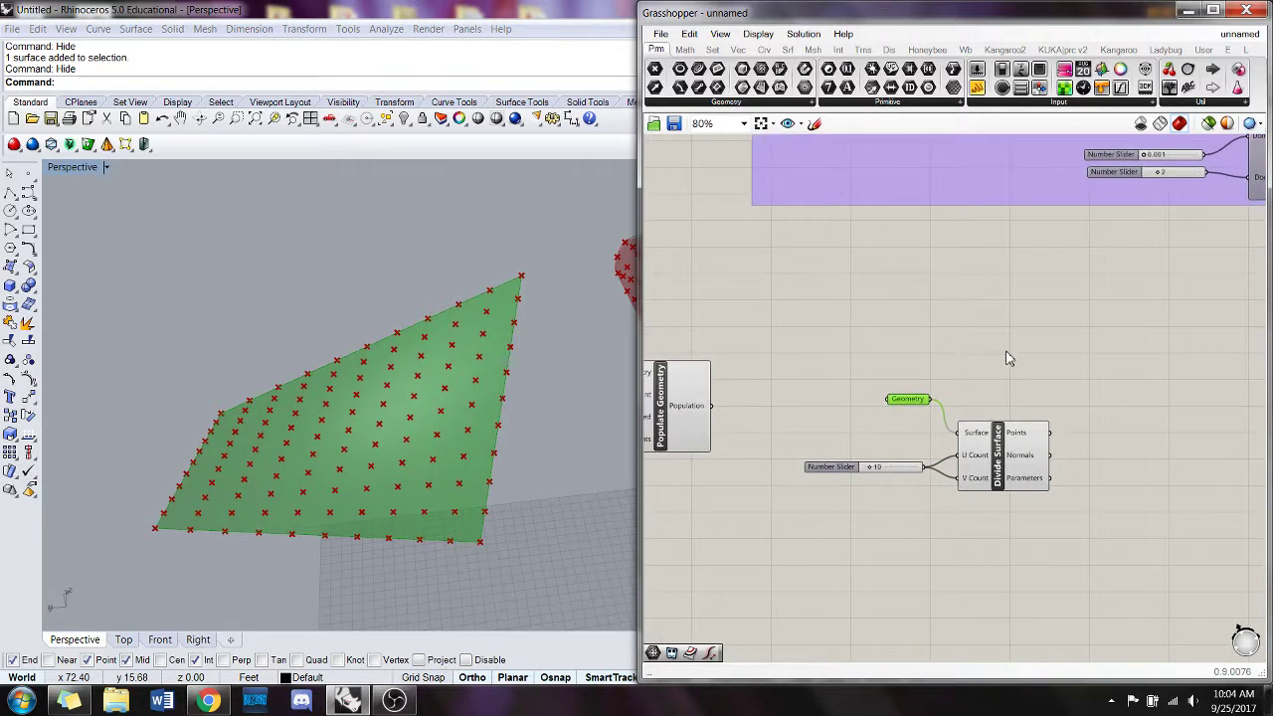
pyautogui.click(964, 507)
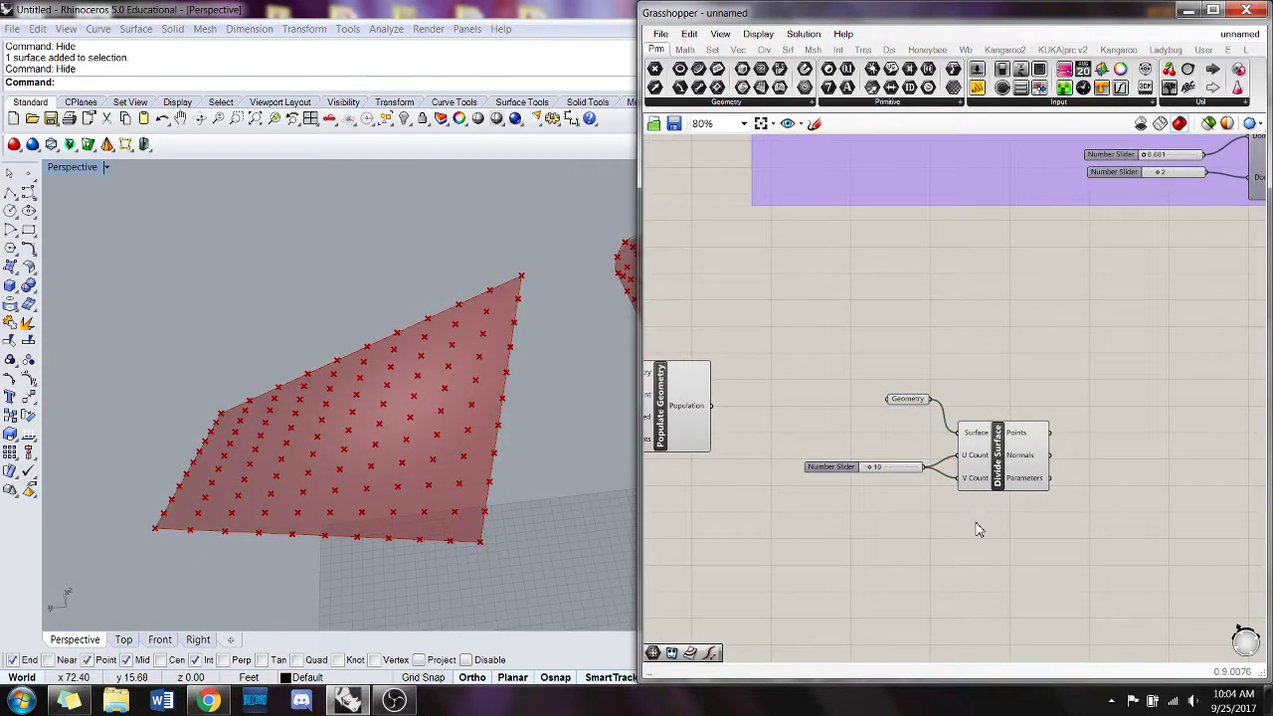
pyautogui.moveTo(978, 474); pyautogui.dragTo(1021, 498, button='right')
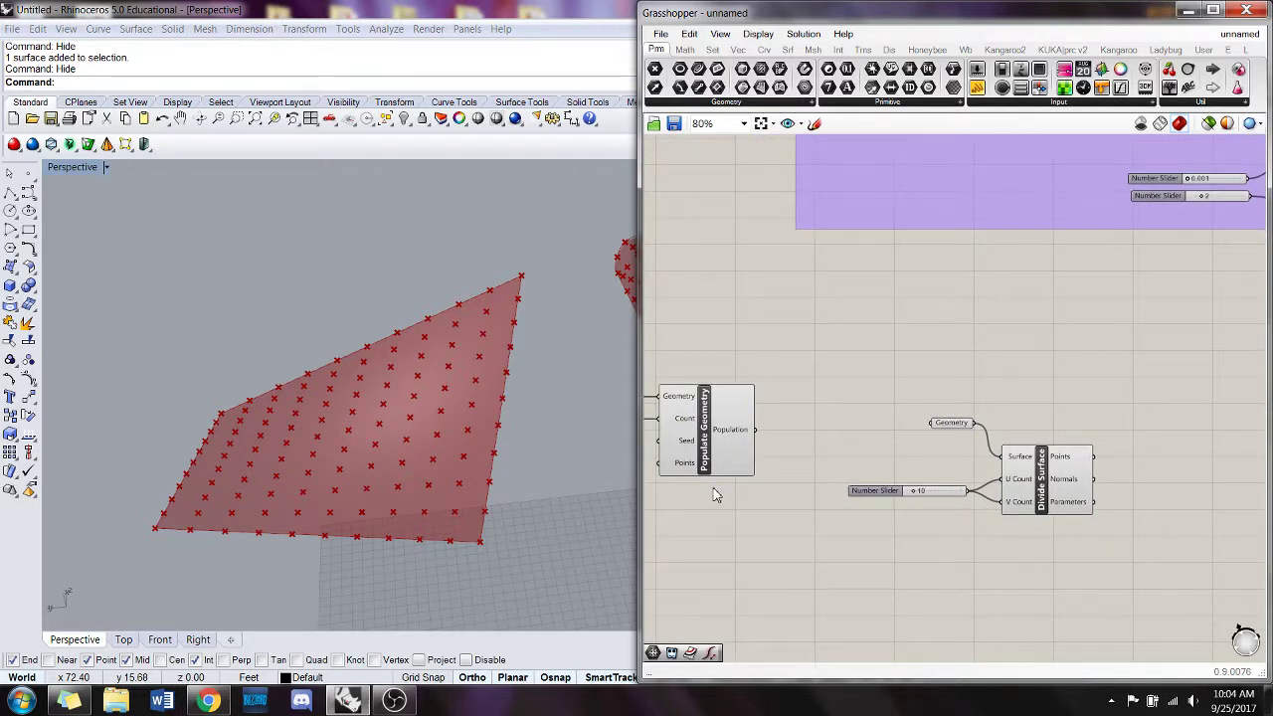
pyautogui.moveTo(737, 474)
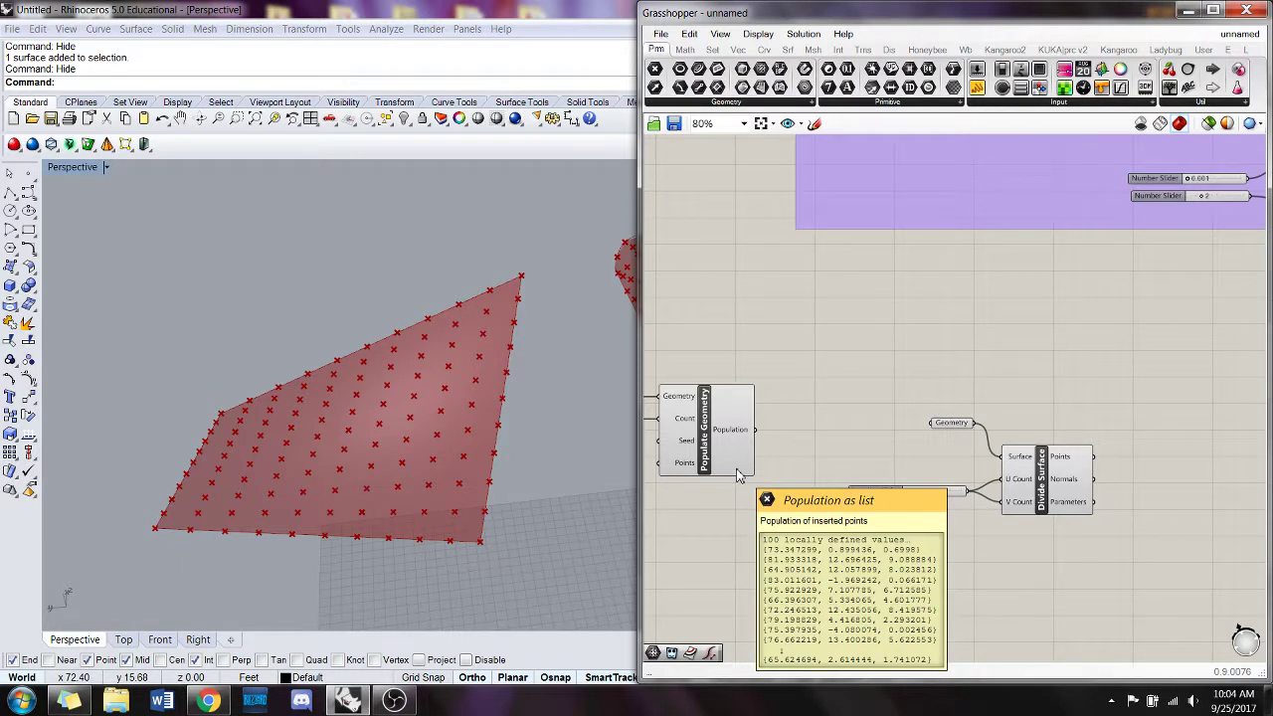
pyautogui.moveTo(603, 446); pyautogui.dragTo(408, 405, button='right')
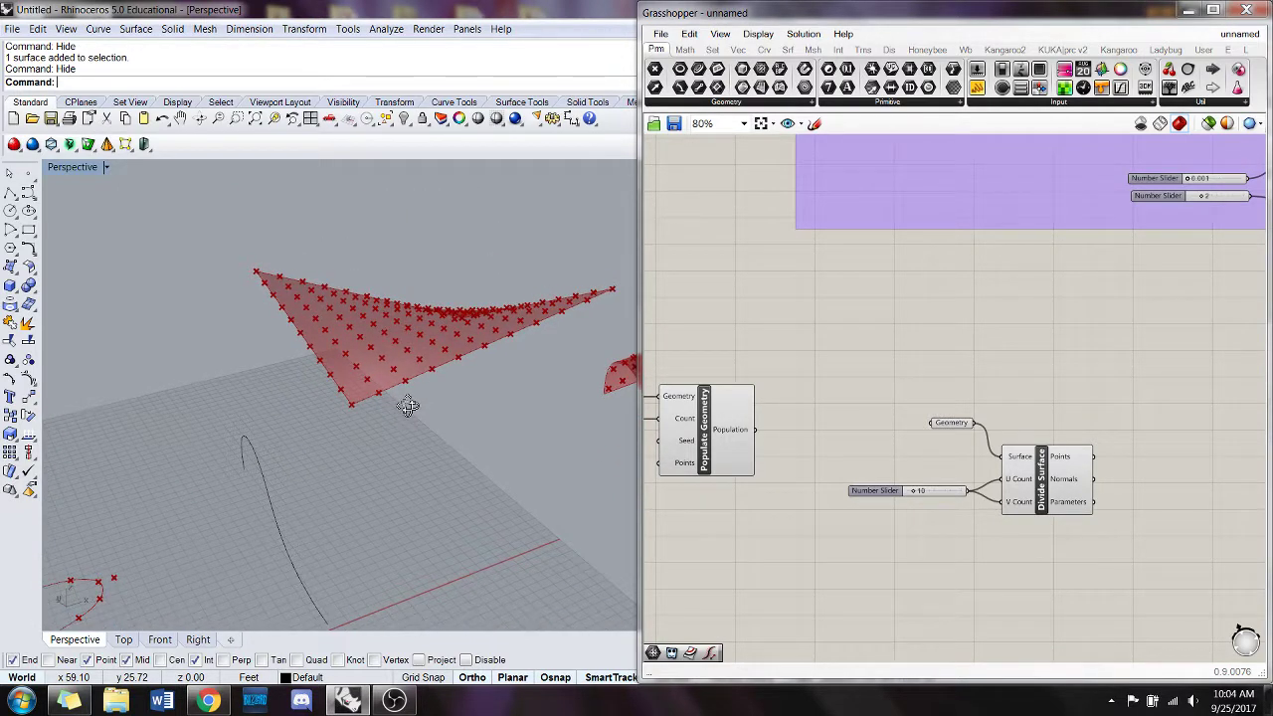
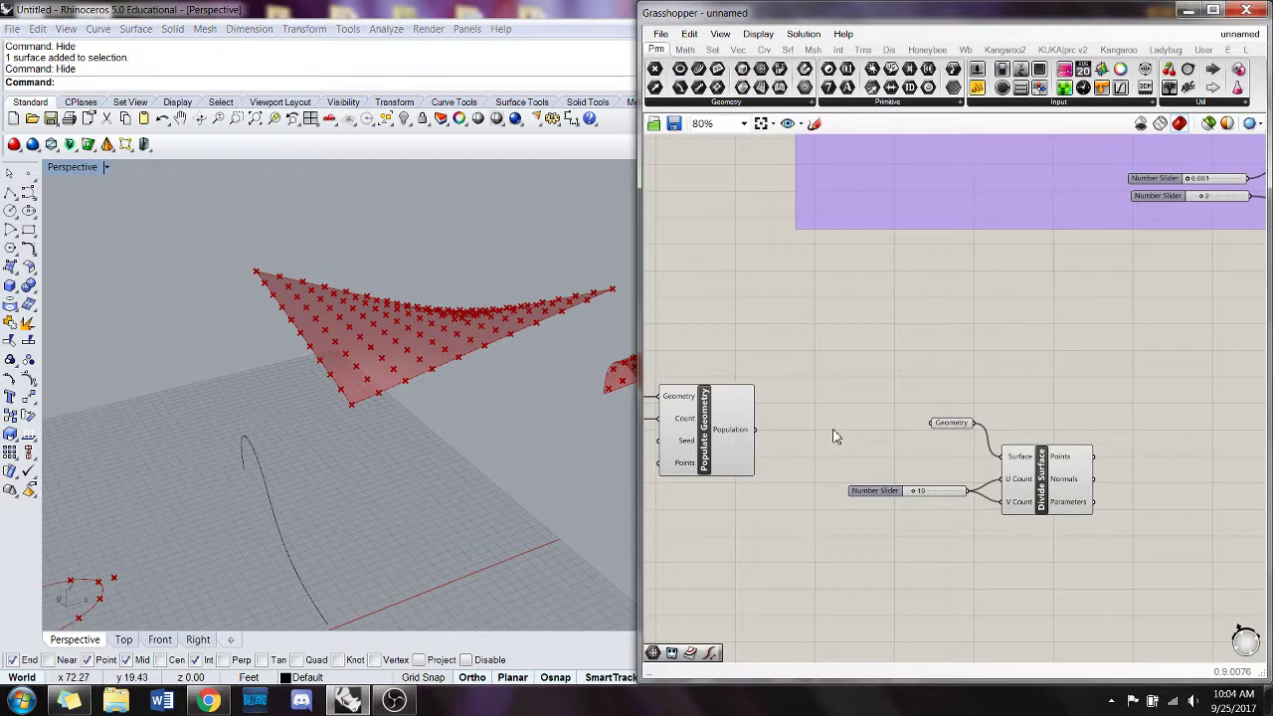
# - Draw a circle with a diameter of 1 on the ground plane in front of the freeform surface
pyautogui.moveTo(808, 470); pyautogui.dragTo(814, 468, button='right')
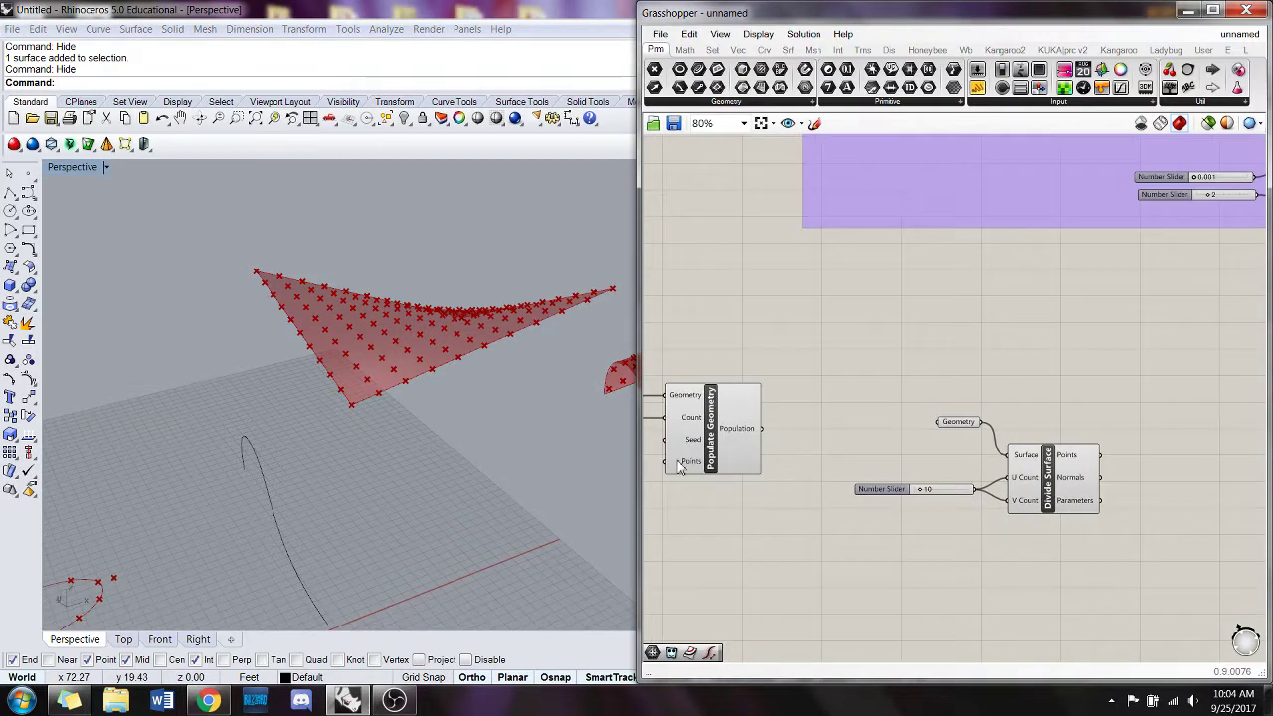
pyautogui.moveTo(507, 442); pyautogui.dragTo(455, 402, button='right')
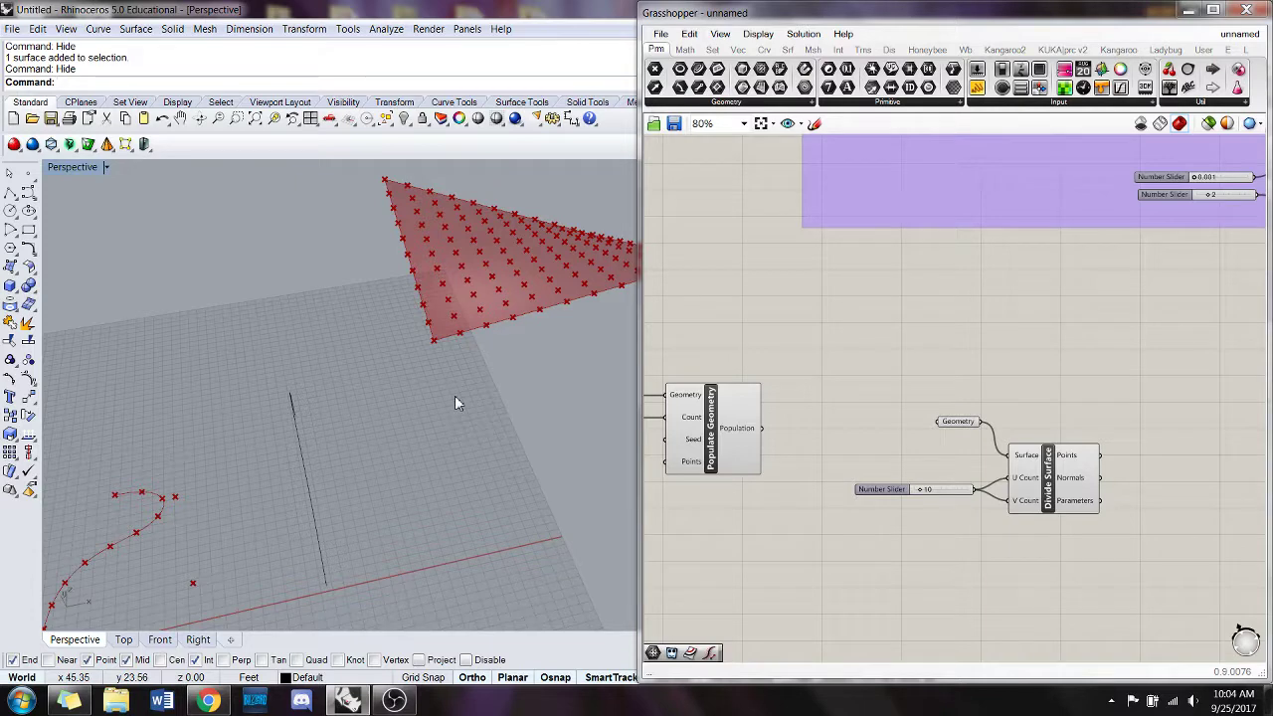
pyautogui.write('CCircle')
pyautogui.press('Return')
pyautogui.click(440, 414)
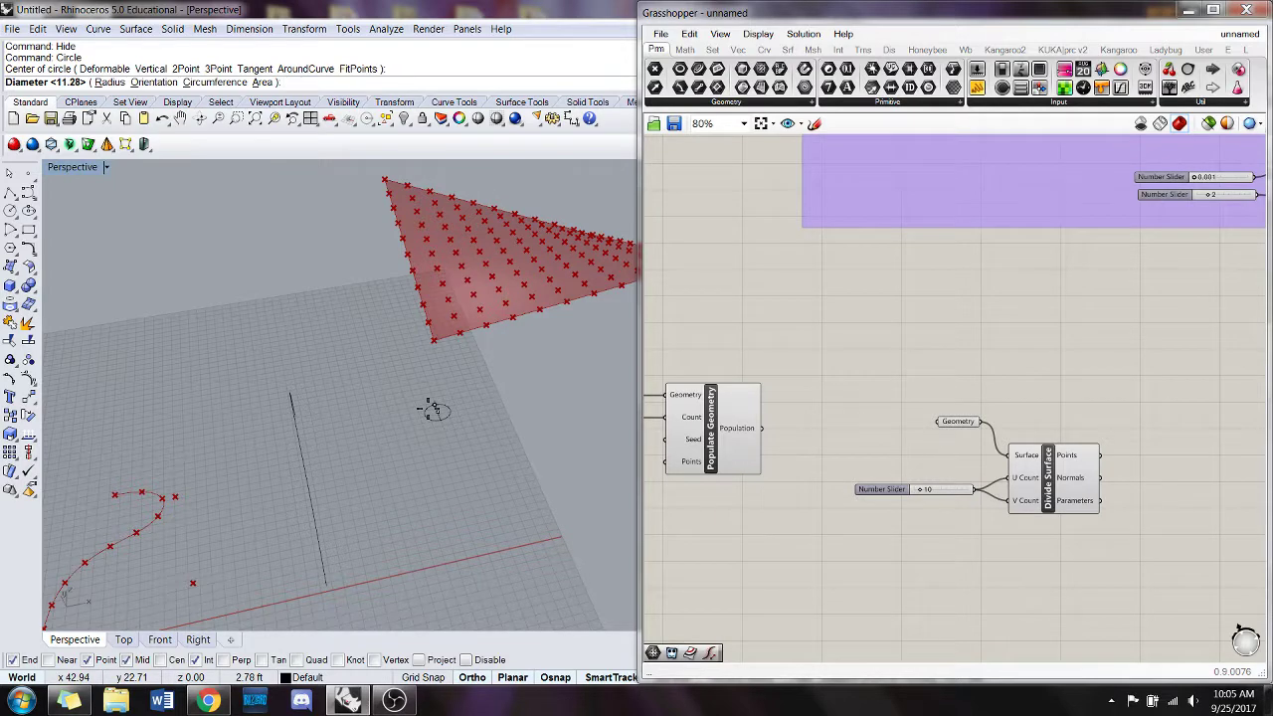
pyautogui.write('1')
pyautogui.press('Return')
pyautogui.scroll(4, 426, 407)
pyautogui.click(451, 415)
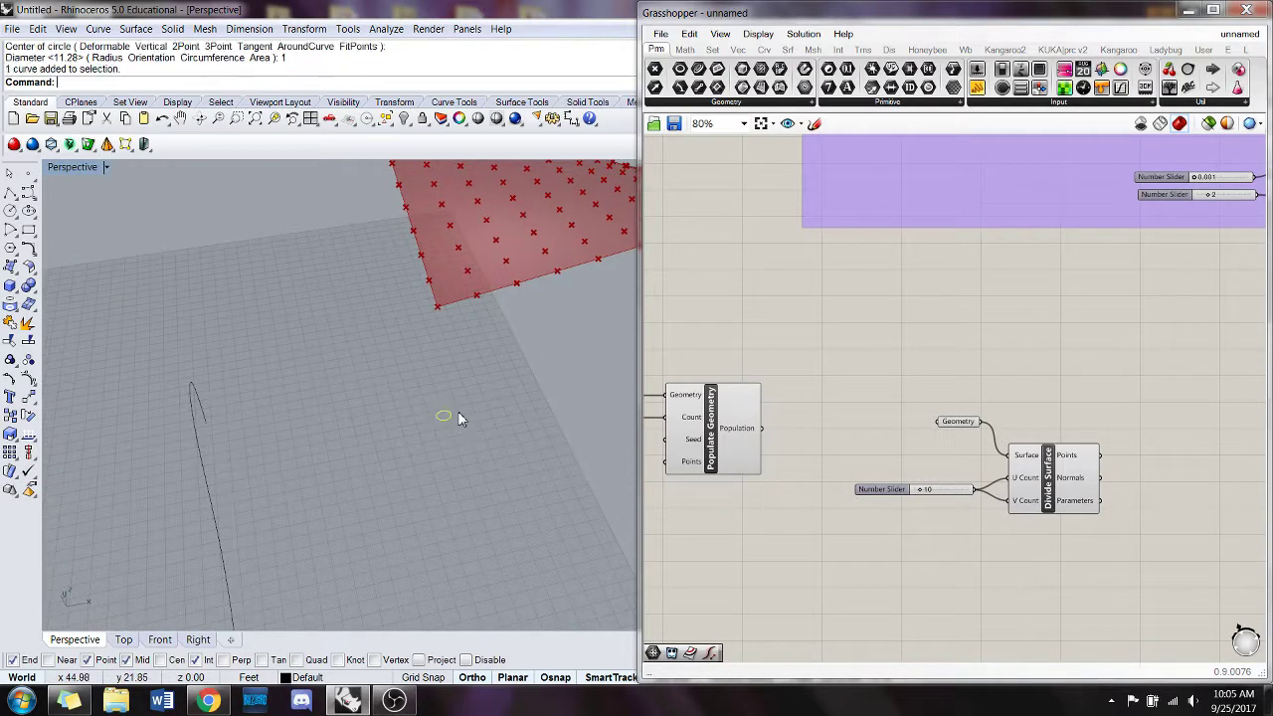
# - Create a planar surface from the small circle with PlanarSrf
pyautogui.keyDown('shift'); pyautogui.moveTo(520, 364); pyautogui.dragTo(505, 378, button='right'); pyautogui.keyUp('shift')
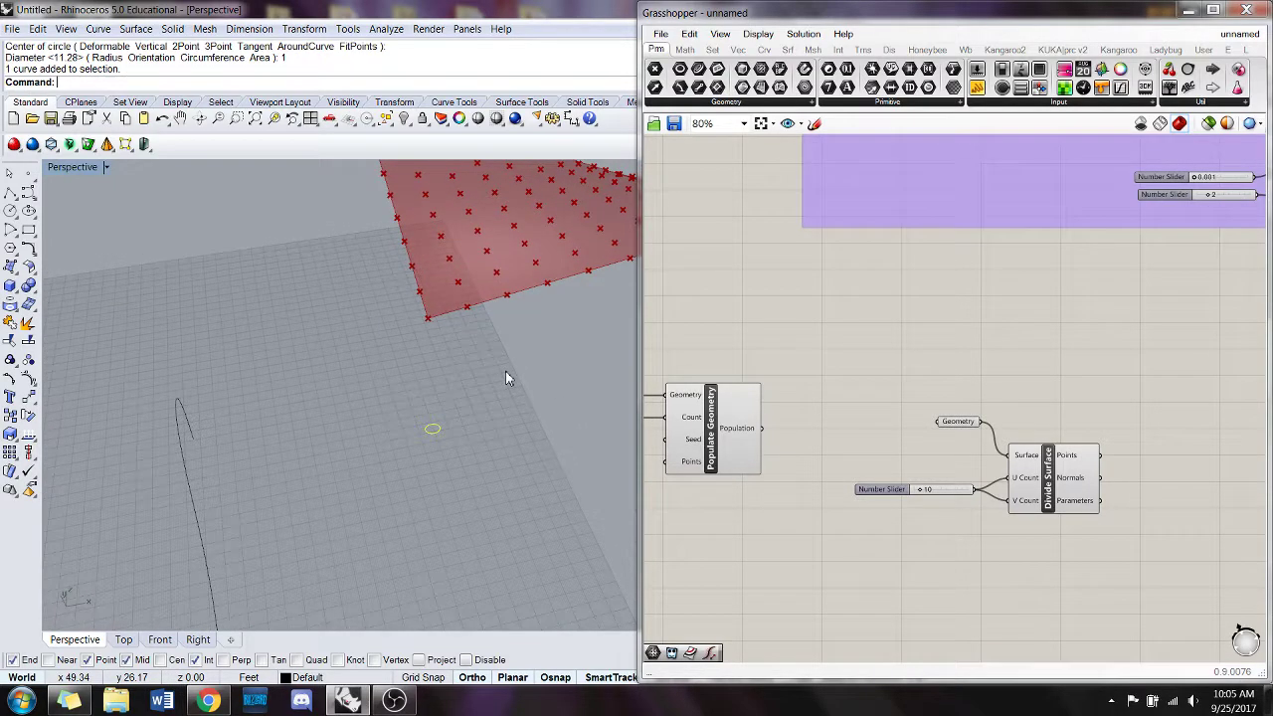
pyautogui.write('PlanarSrf')
pyautogui.press('Return')
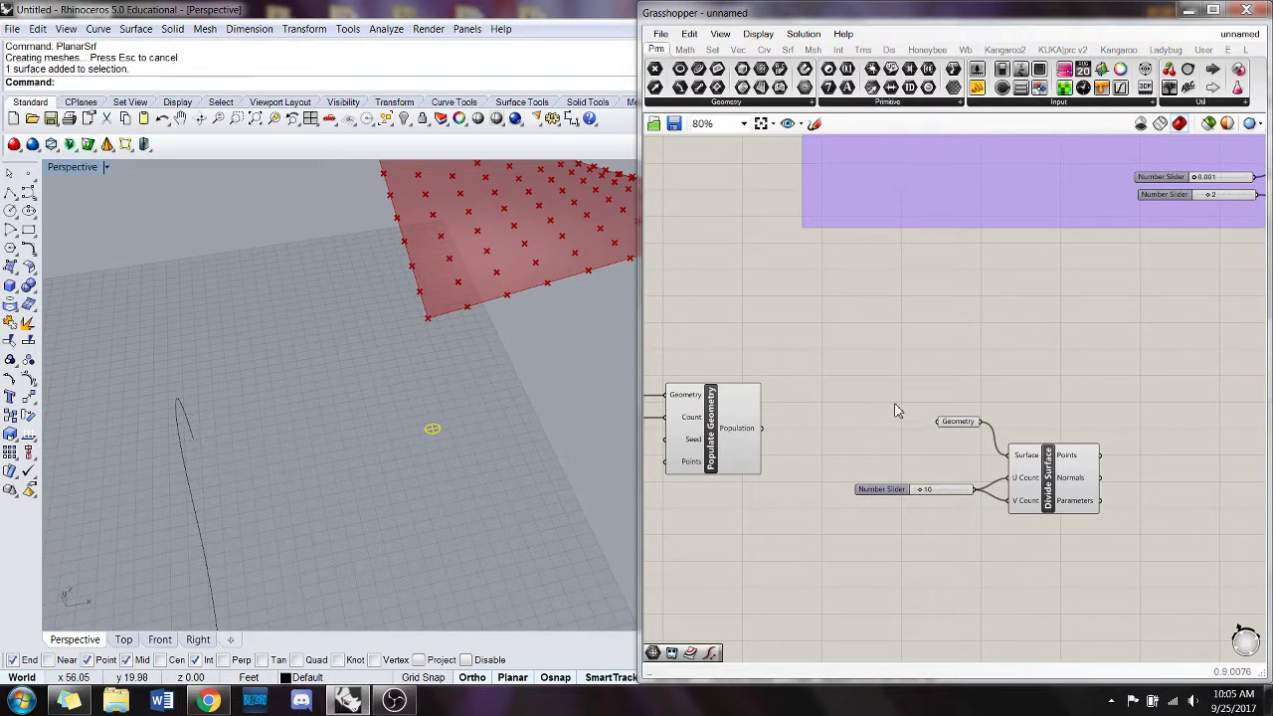
# - Add another Geometry parameter to the canvas above the Divide Surface component
pyautogui.moveTo(1078, 377); pyautogui.dragTo(961, 389, button='right')
pyautogui.doubleClick(960, 389)
pyautogui.write('g')
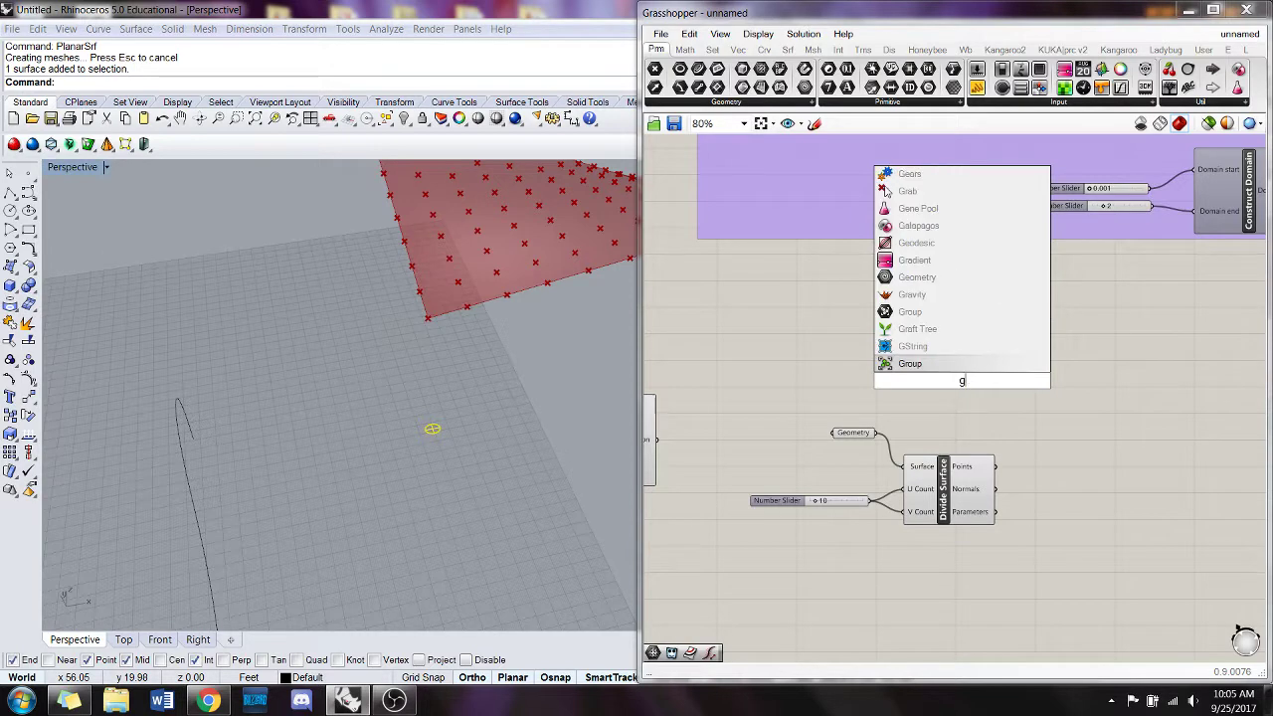
pyautogui.write('eometry')
pyautogui.press('Return')
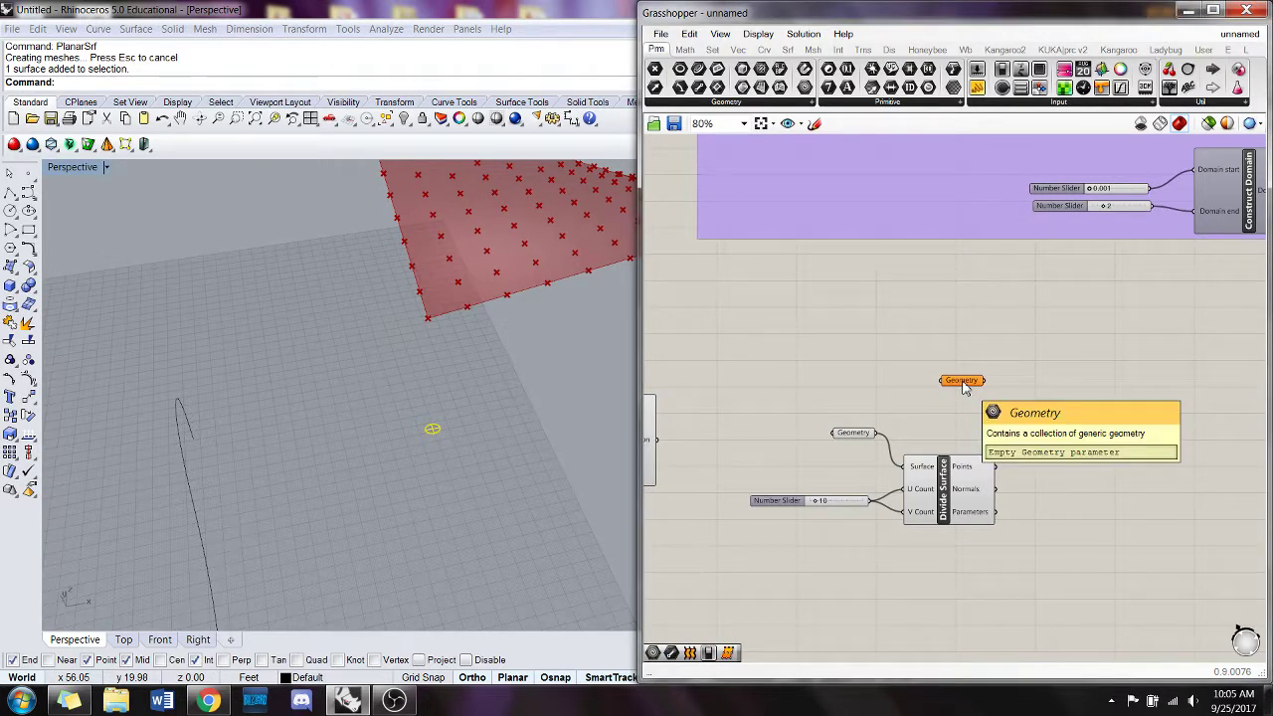
# - Set the small circular surface as the single geometry of the new Geometry parameter
pyautogui.rightClick(963, 382)
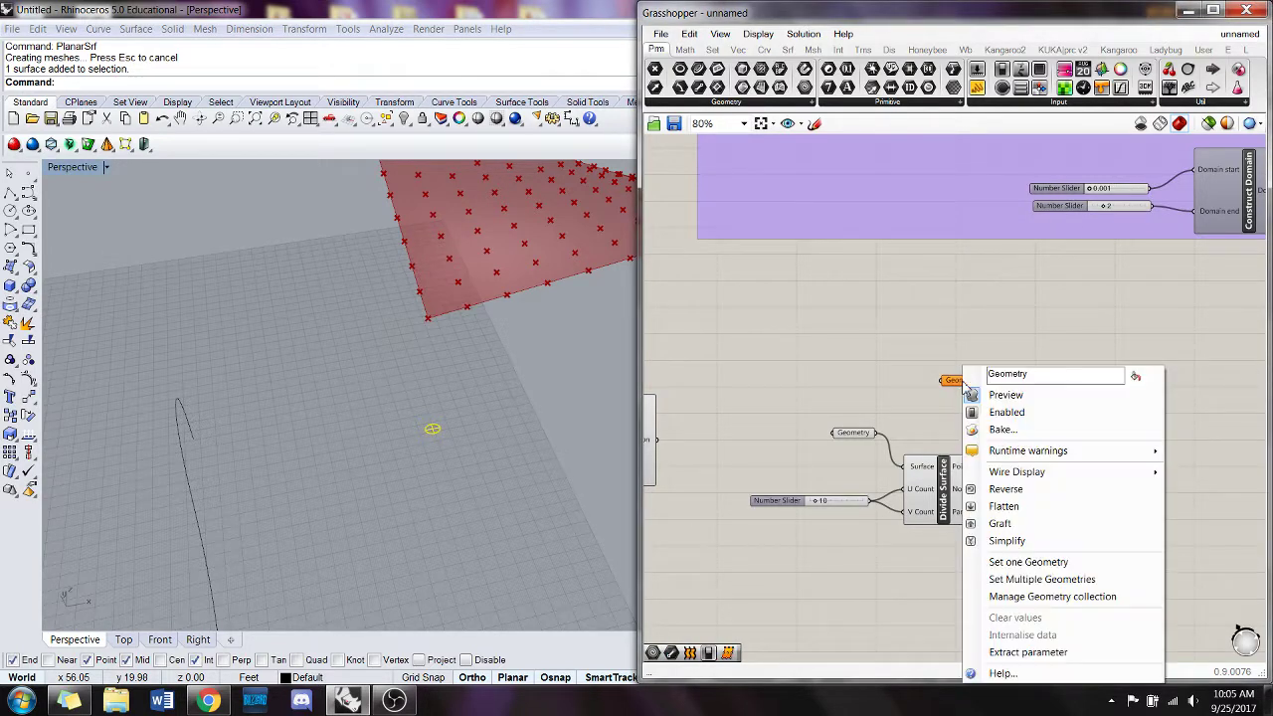
pyautogui.click(1074, 566)
pyautogui.click(470, 459)
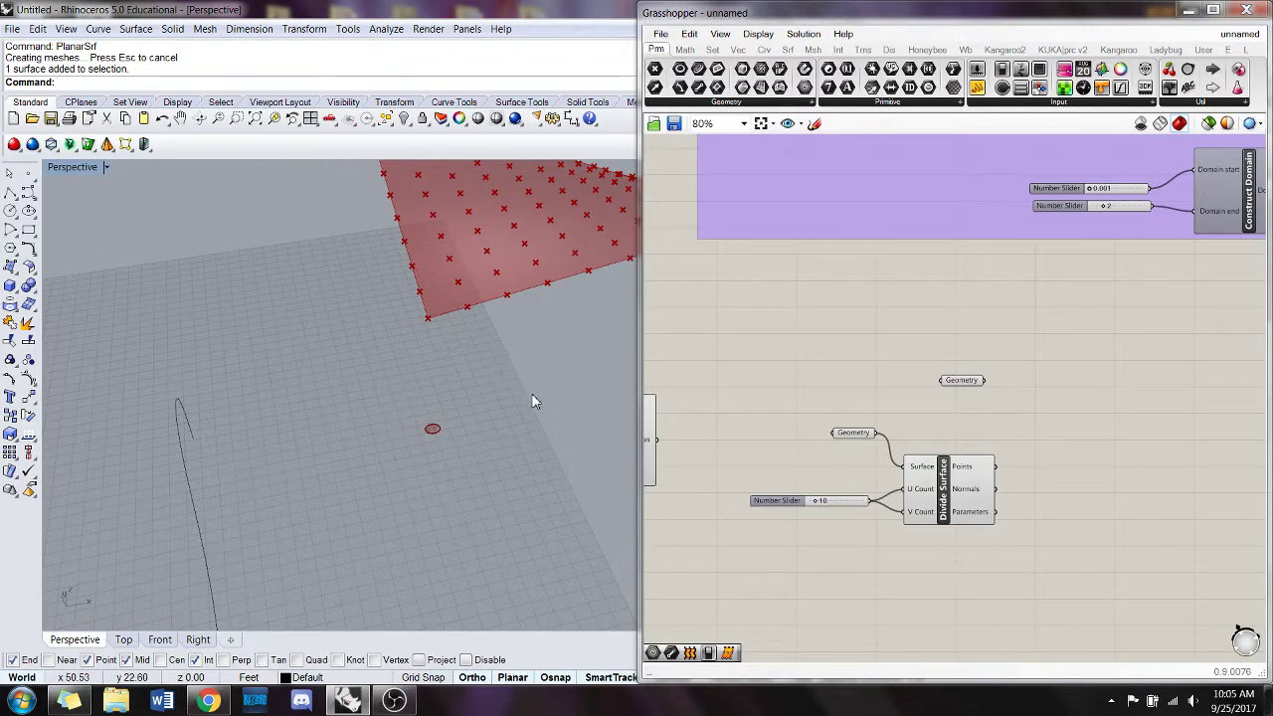
pyautogui.moveTo(534, 416); pyautogui.dragTo(527, 405, button='right')
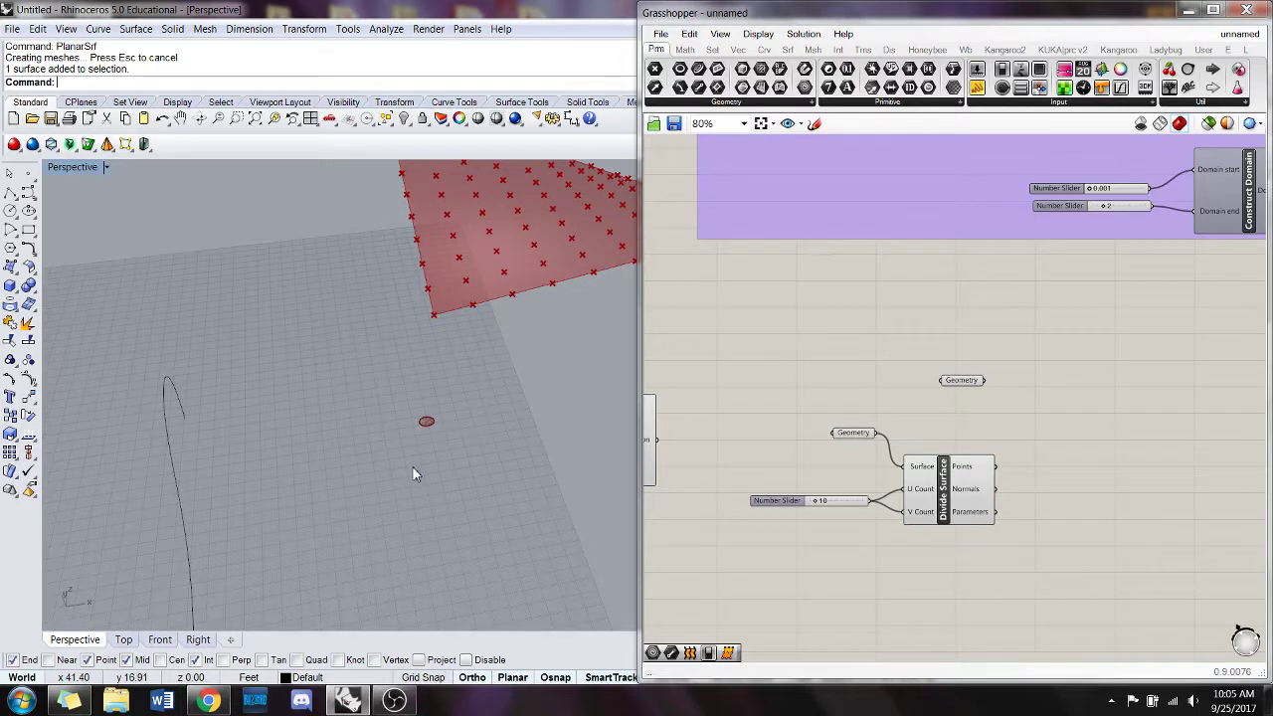
# - Move the small circular surface in Rhino from its centre to the origin at 0,0,0
pyautogui.scroll(-4, 410, 467)
pyautogui.keyDown('shift'); pyautogui.moveTo(409, 466); pyautogui.dragTo(456, 411, button='right'); pyautogui.keyUp('shift')
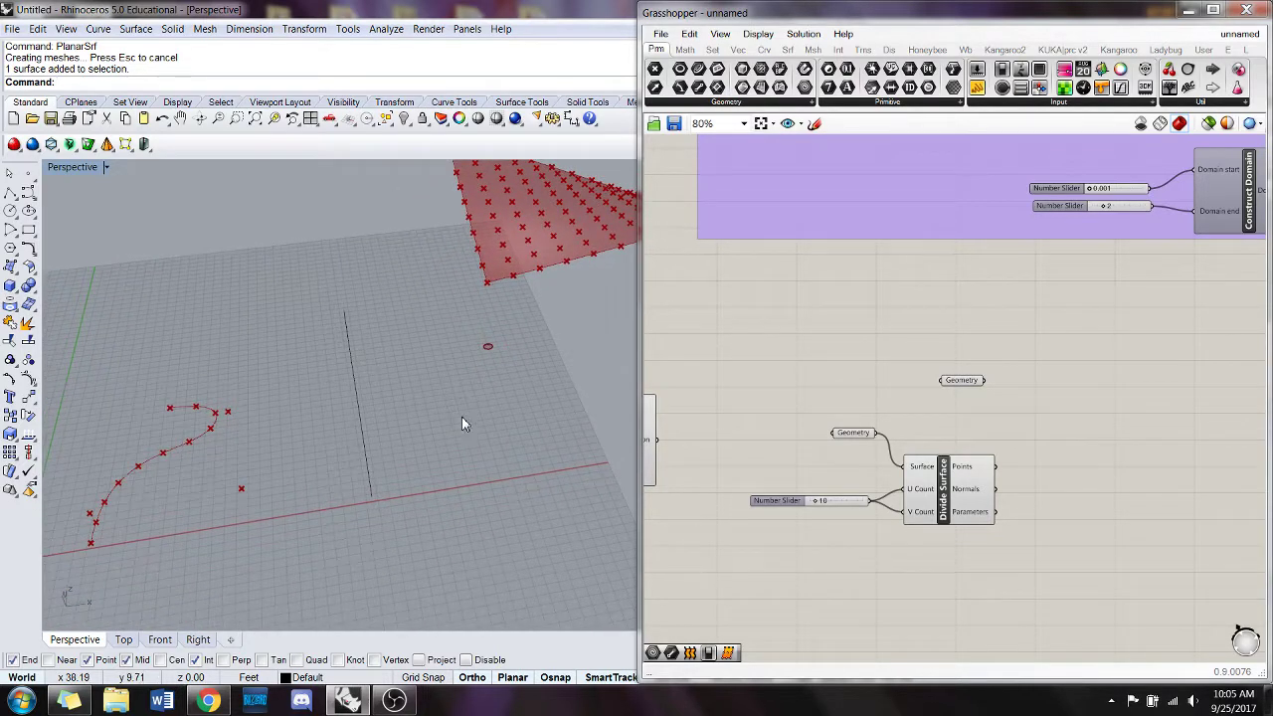
pyautogui.click(489, 349)
pyautogui.click(556, 406)
pyautogui.scroll(4, 522, 377)
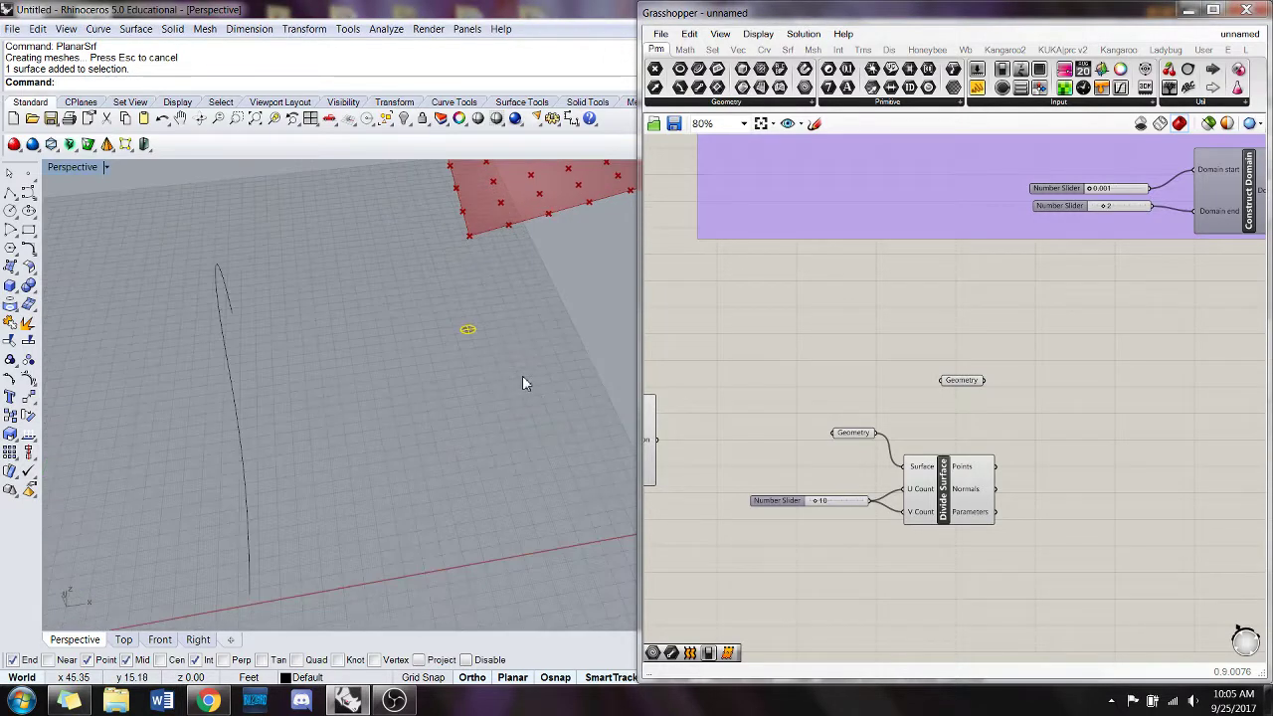
pyautogui.write('ove')
pyautogui.press('Return')
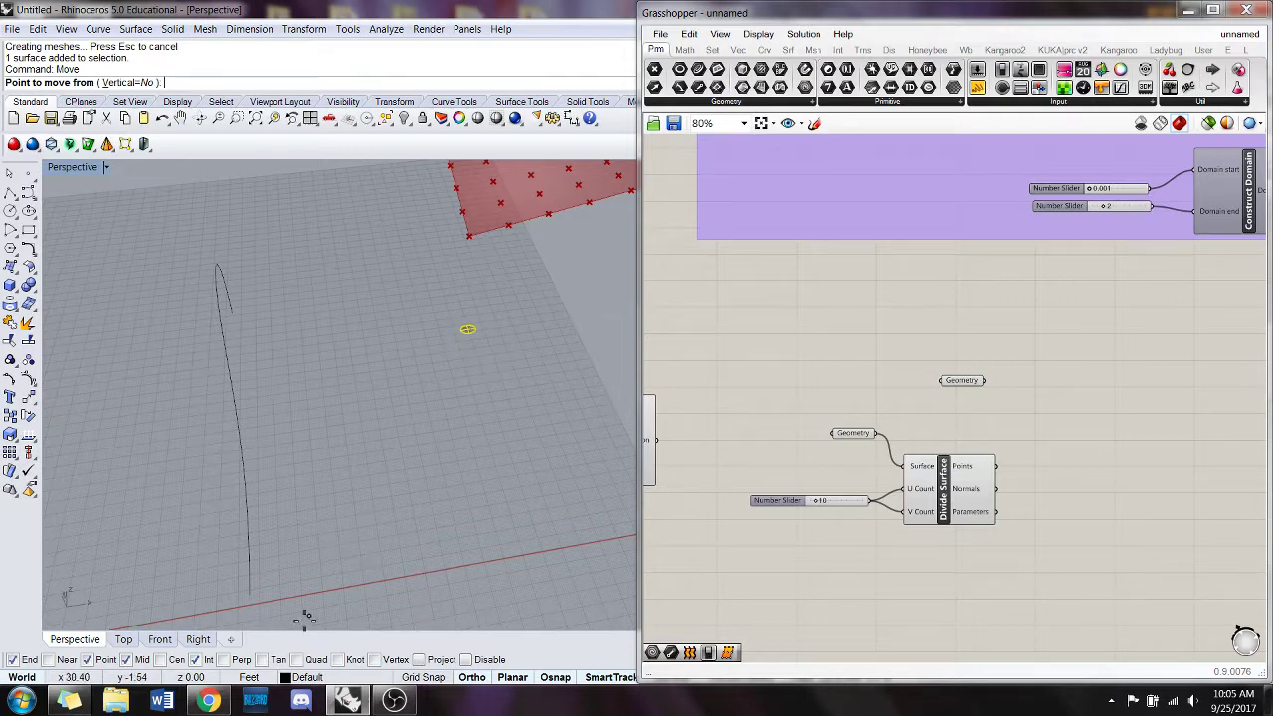
pyautogui.click(486, 342)
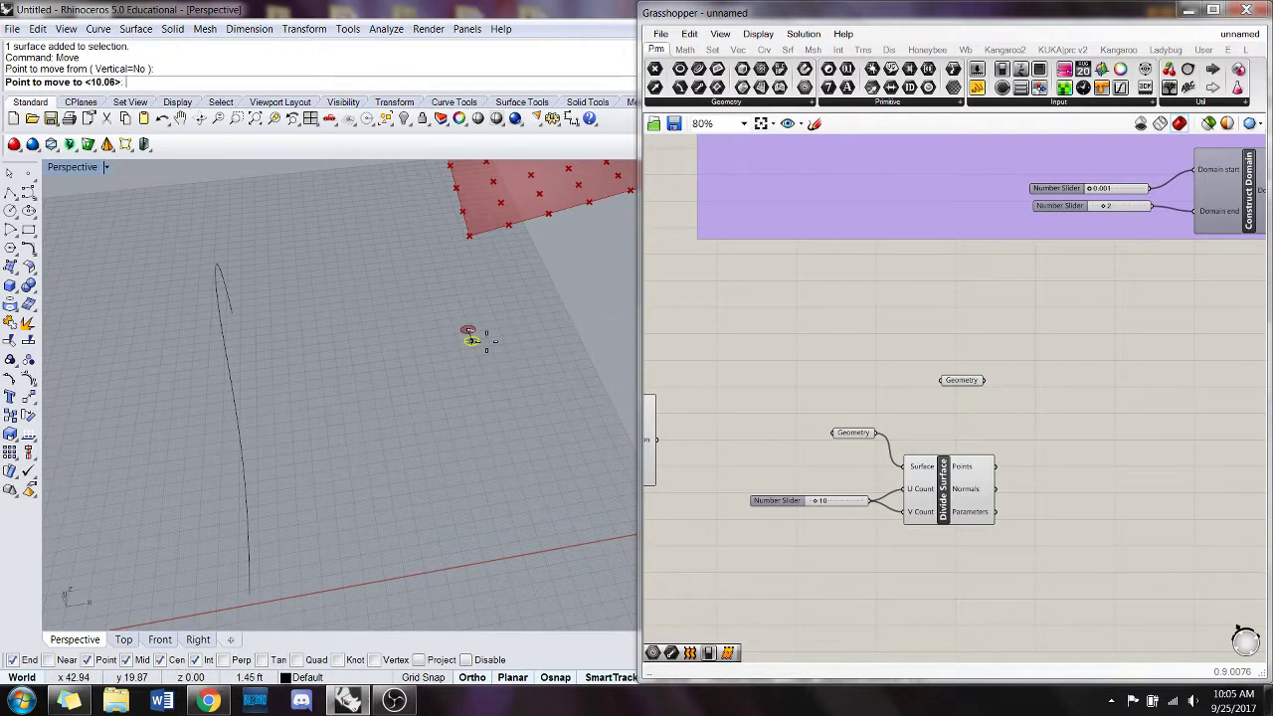
pyautogui.write('0,0,0')
pyautogui.press('Return')
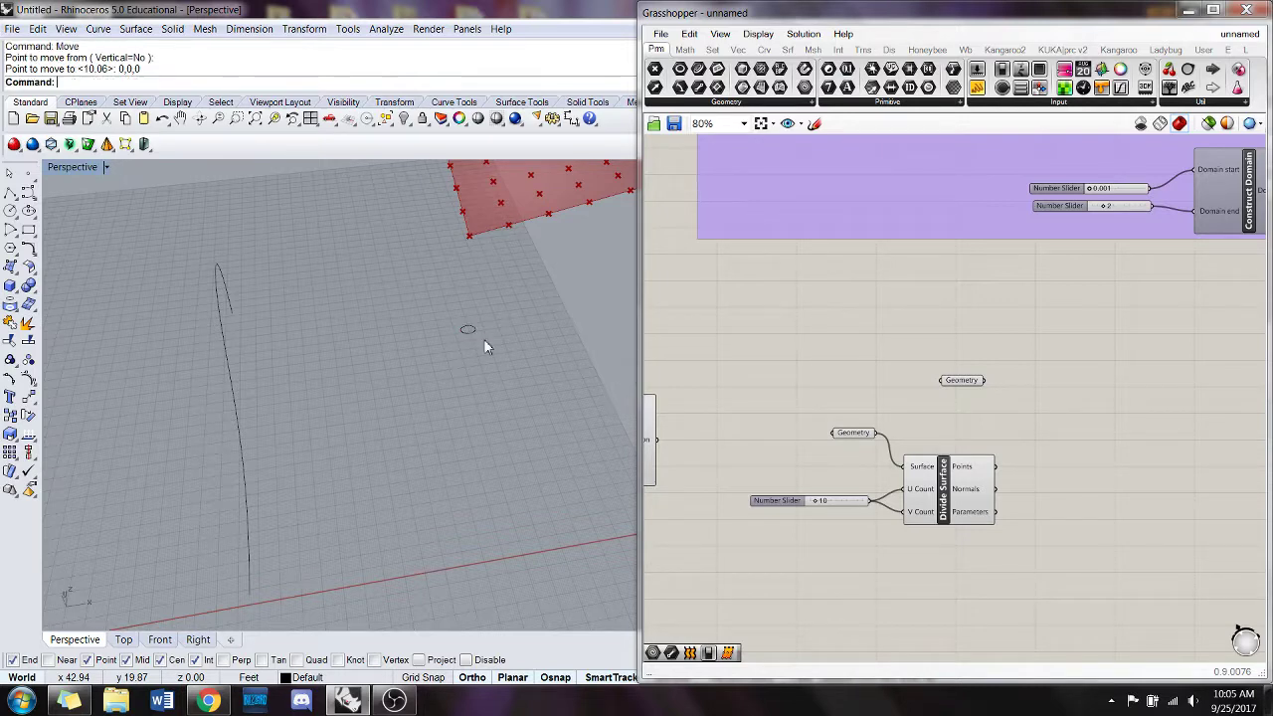
# - Hide the circular Rhino surface at the origin
pyautogui.scroll(-3, 580, 282)
pyautogui.keyDown('shift'); pyautogui.moveTo(331, 423); pyautogui.dragTo(526, 306, button='right'); pyautogui.keyUp('shift')
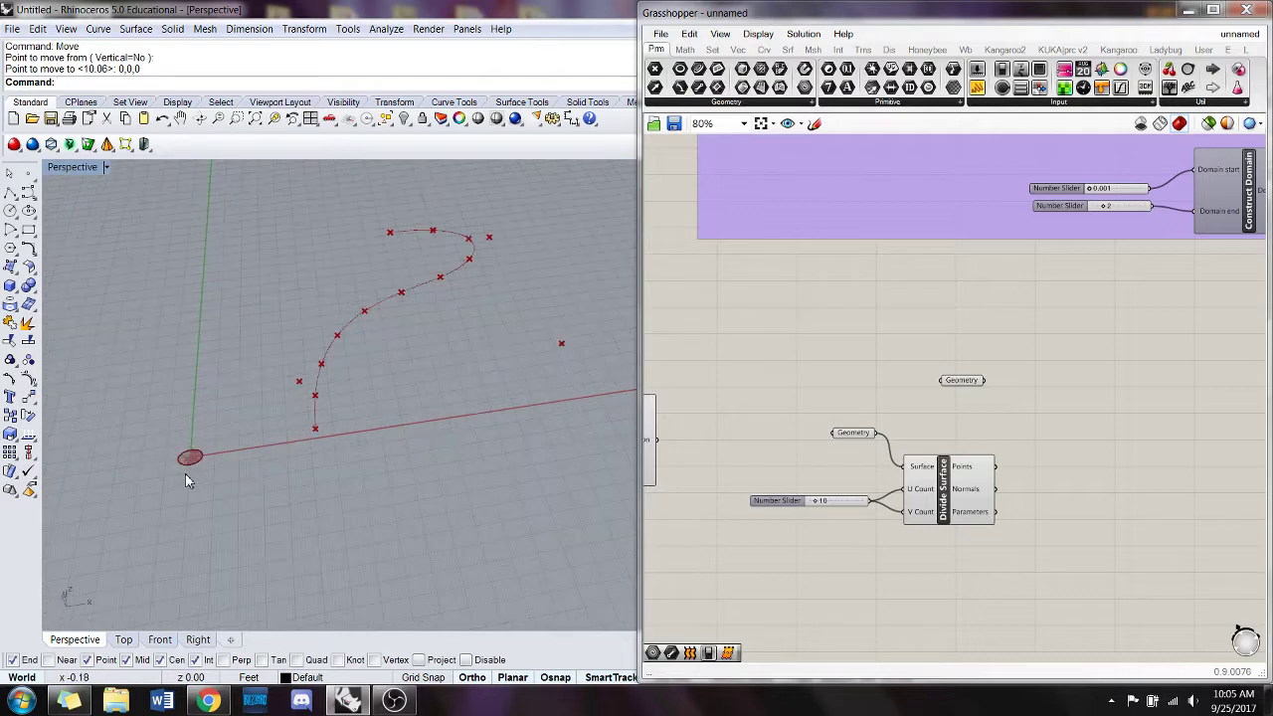
pyautogui.click(192, 461)
pyautogui.write('Hid')
pyautogui.press('Return')
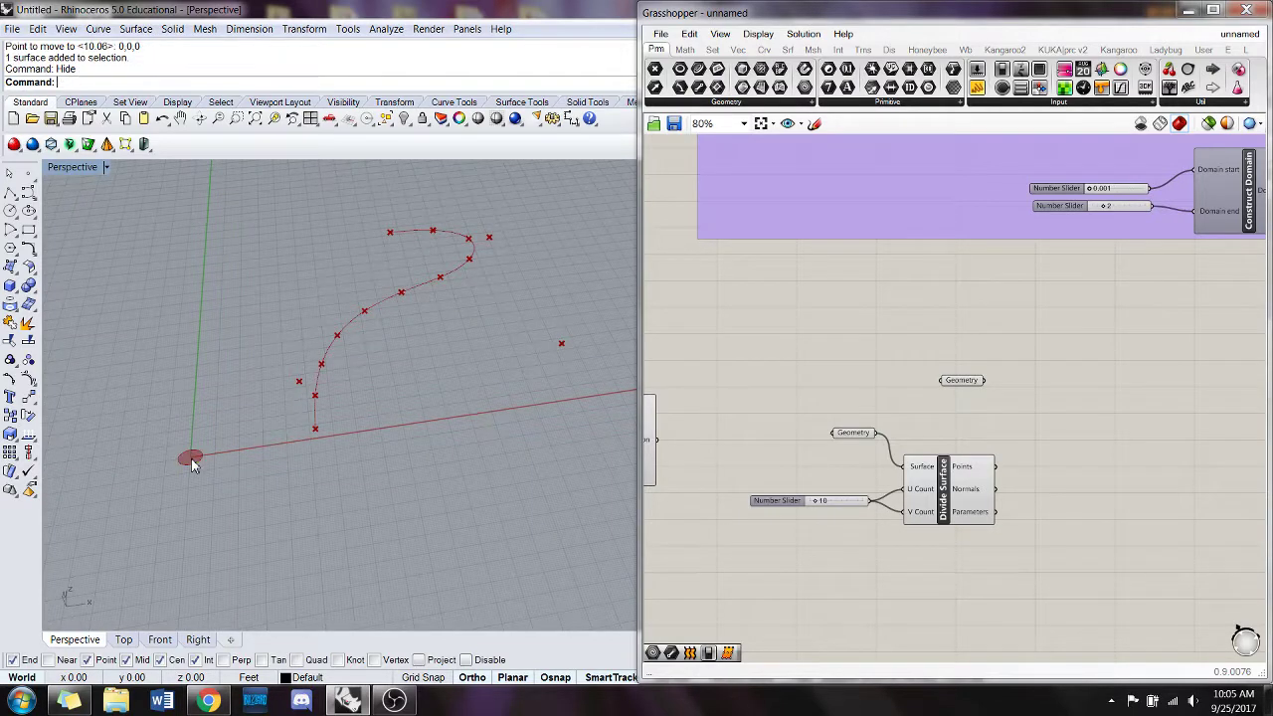
pyautogui.moveTo(256, 447); pyautogui.dragTo(256, 478, button='right')
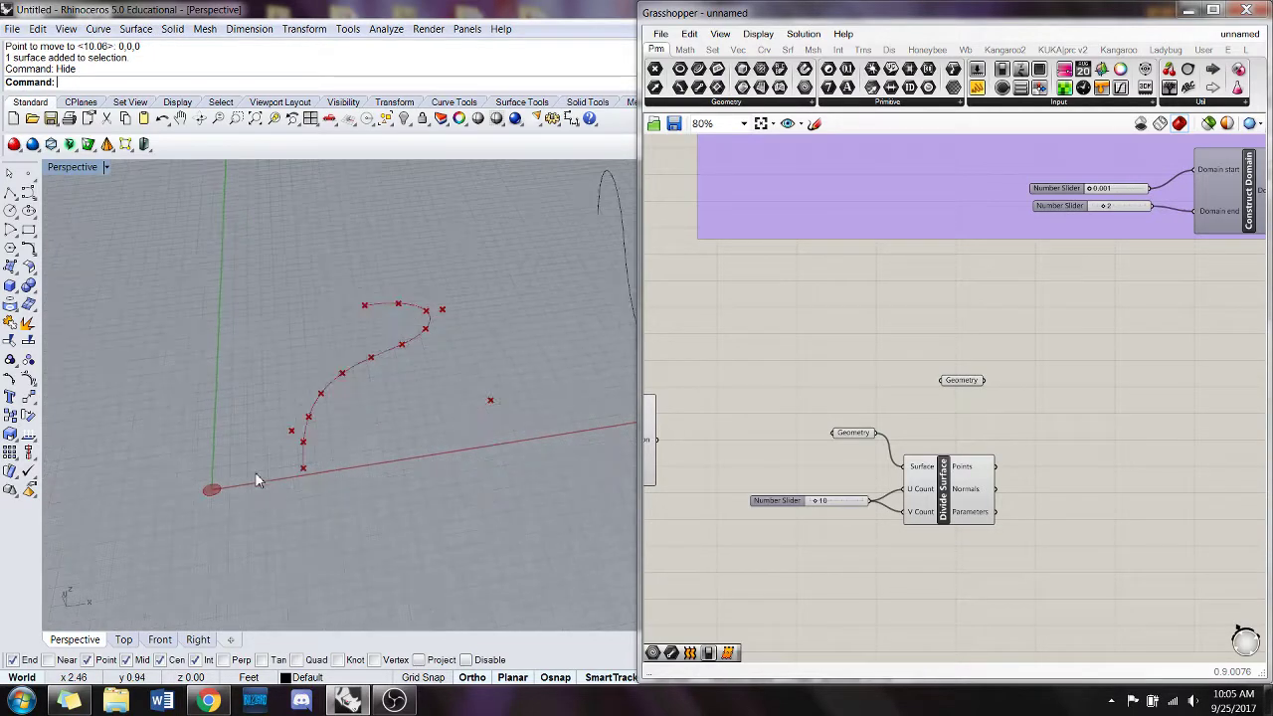
# - Add a Construct Point component and arrange it directly beneath the circular surface's Geometry parameter
pyautogui.moveTo(1012, 421); pyautogui.dragTo(932, 418, button='right')
pyautogui.doubleClick(986, 407)
pyautogui.write('poi')
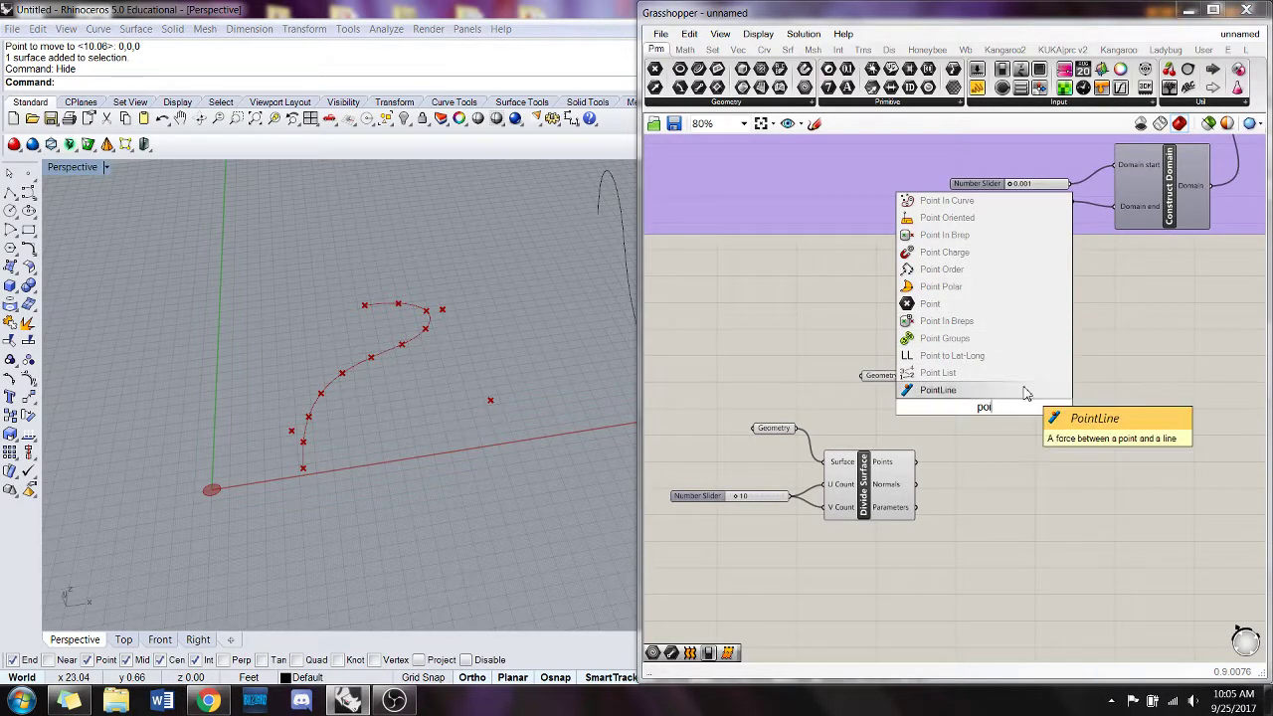
pyautogui.write('nt')
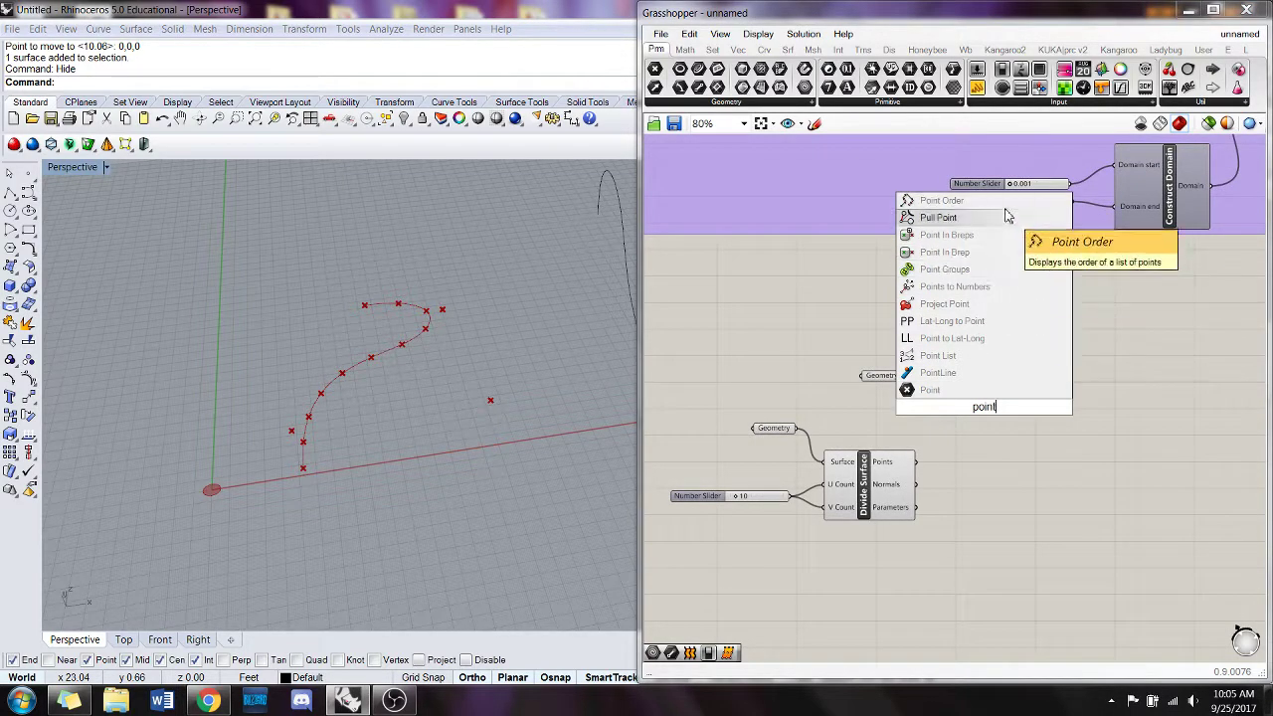
pyautogui.write('const')
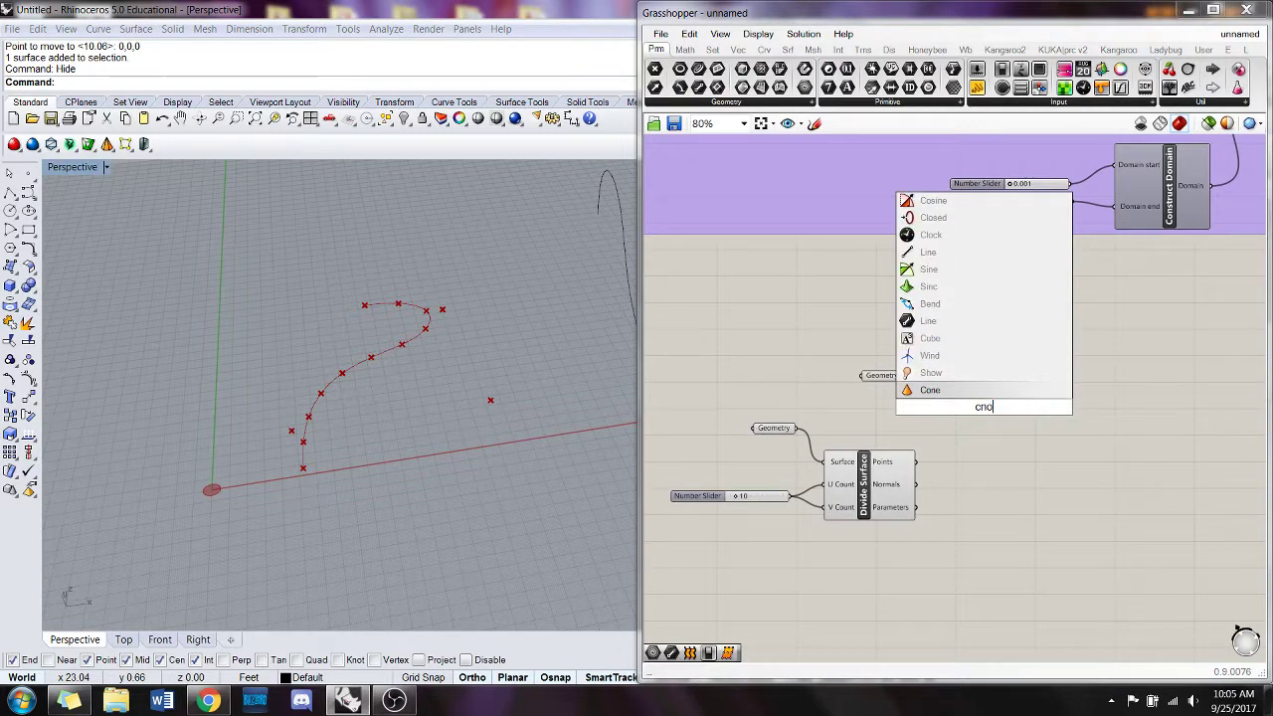
pyautogui.write('ruct')
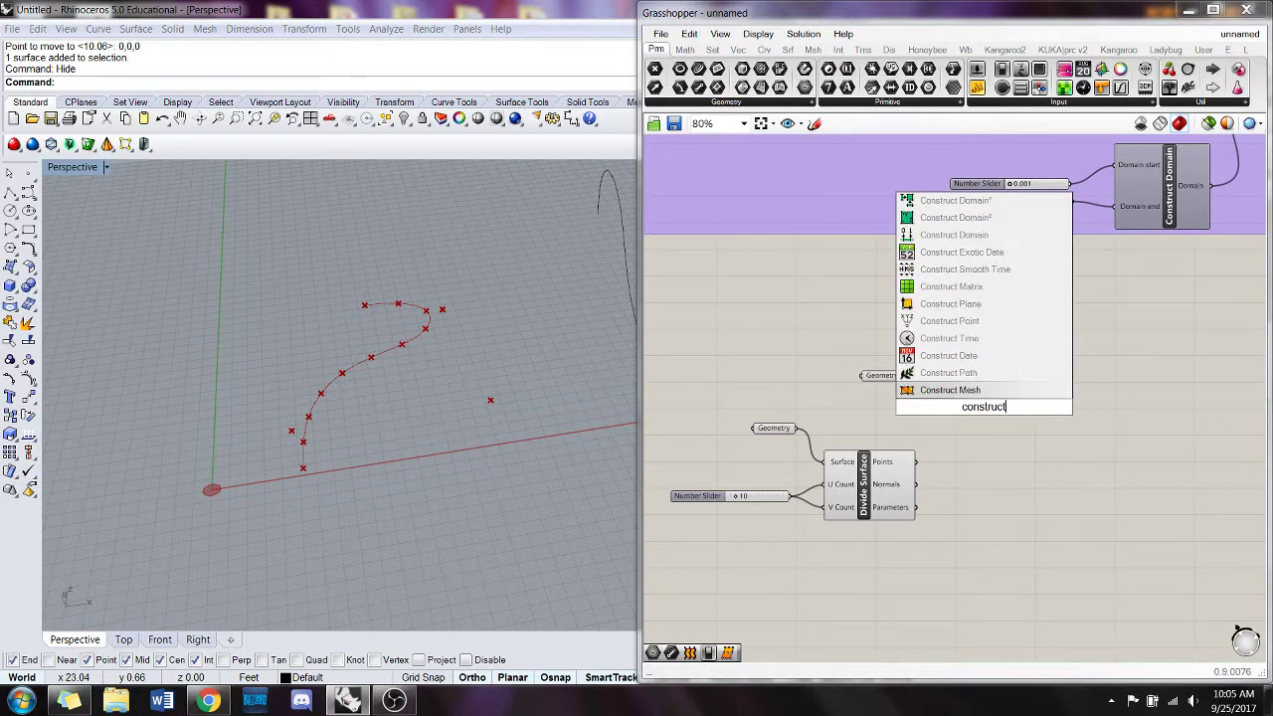
pyautogui.click(985, 321)
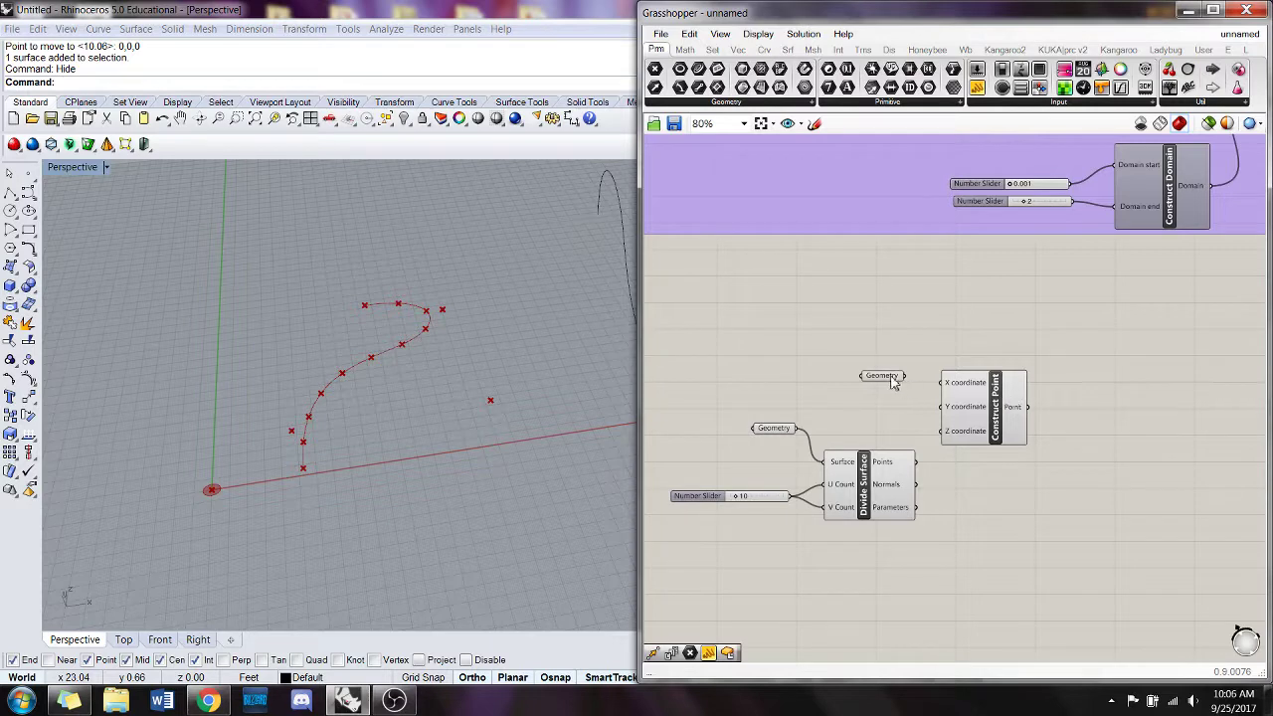
pyautogui.moveTo(893, 383); pyautogui.dragTo(1016, 328)
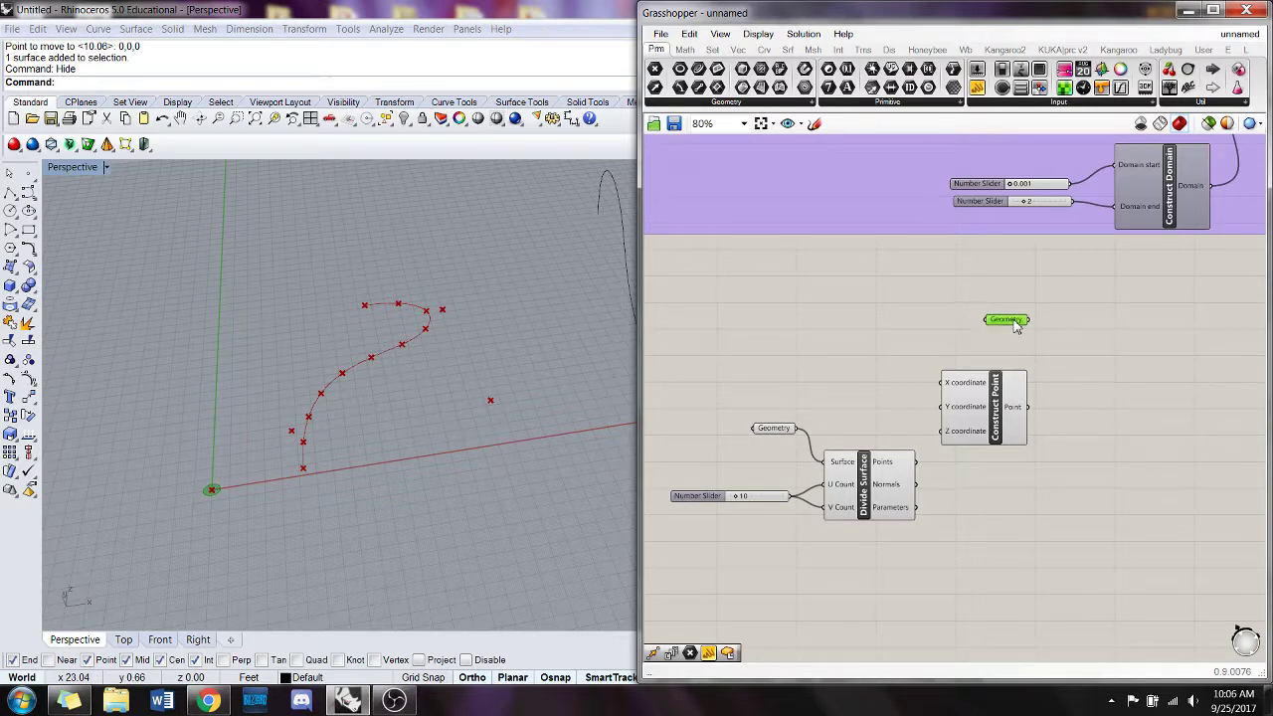
pyautogui.moveTo(999, 395); pyautogui.dragTo(1005, 373)
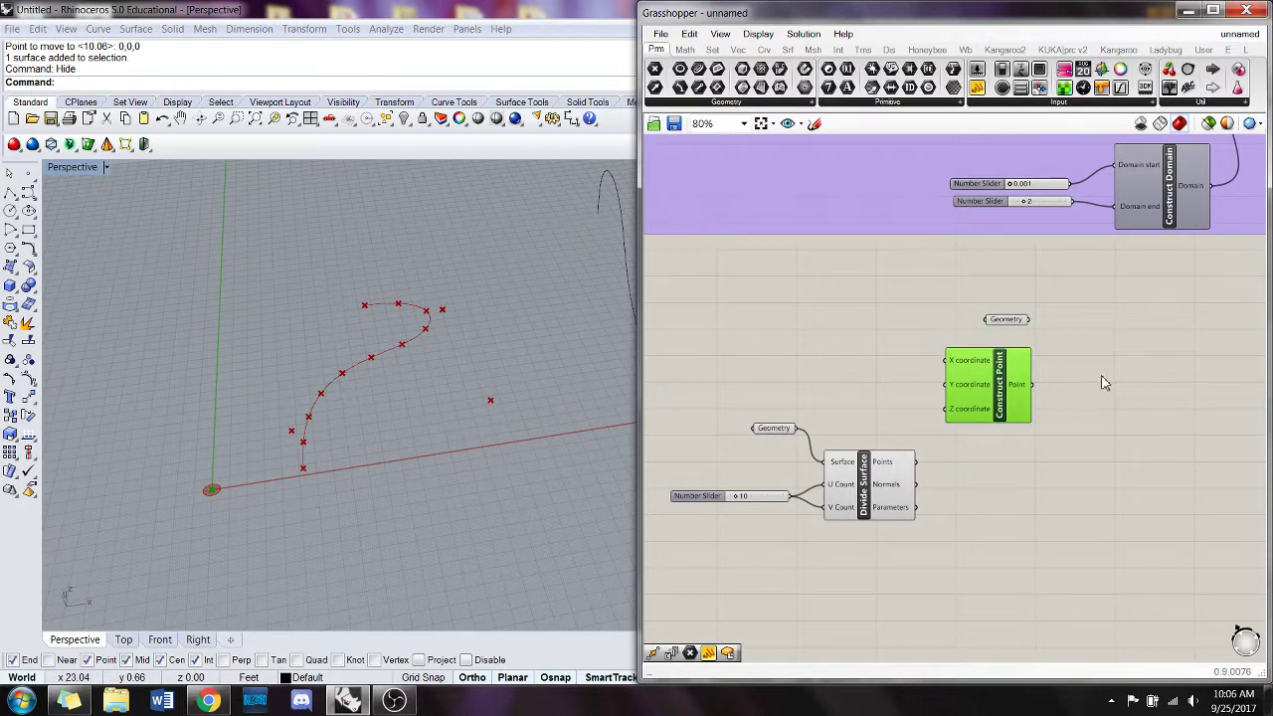
# - Add a Vector 2Pt component to the canvas beyond Construct Point and Divide Surface
pyautogui.moveTo(1096, 390); pyautogui.dragTo(1043, 366, button='right')
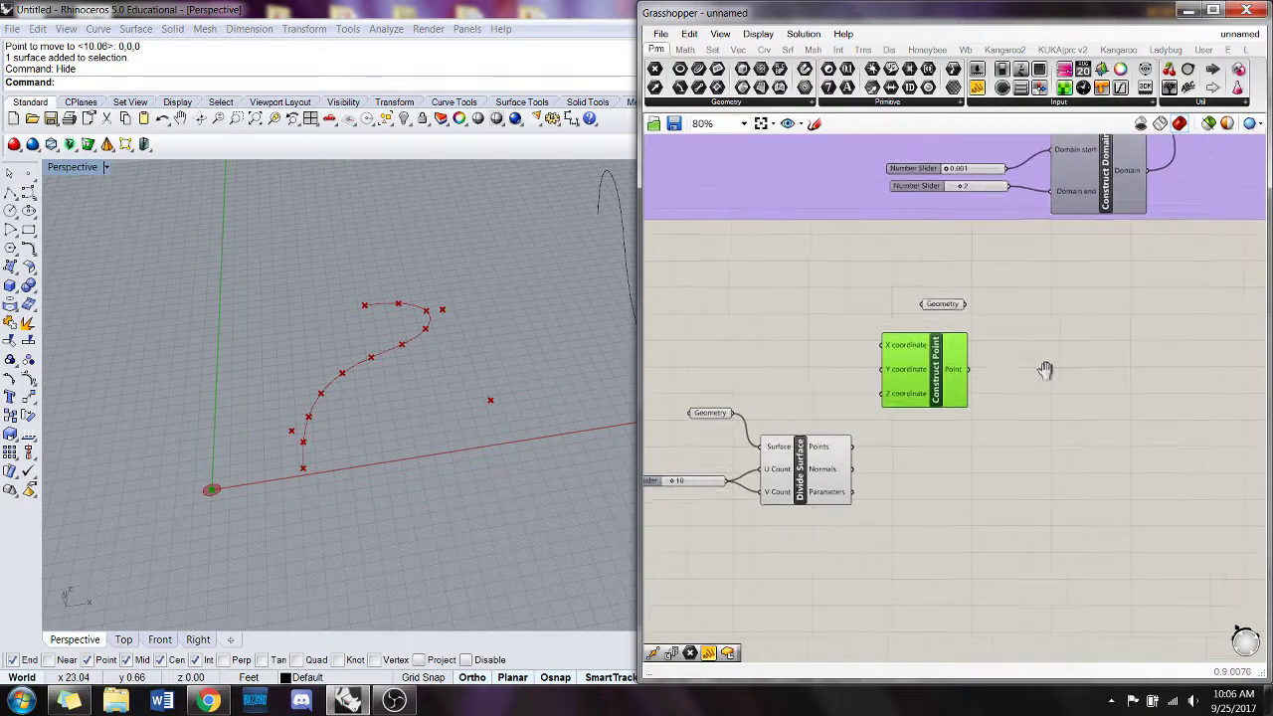
pyautogui.doubleClick(1082, 453)
pyautogui.write('move')
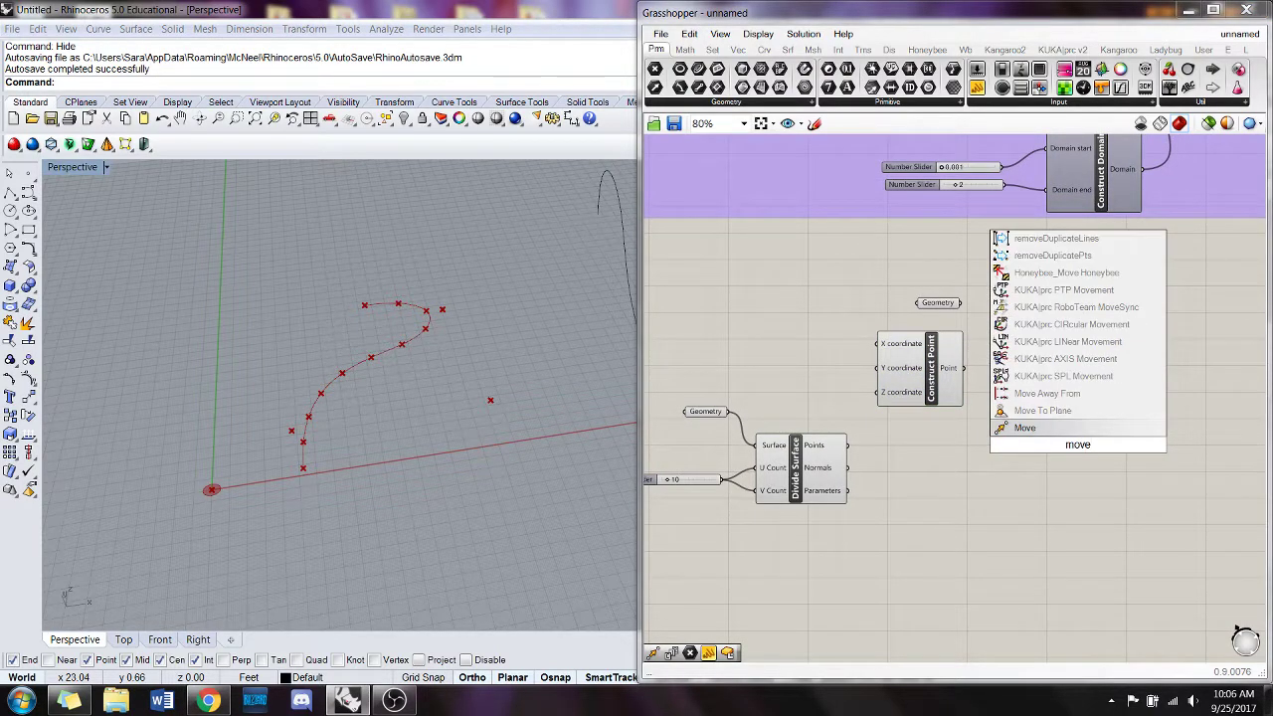
pyautogui.press('BackSpace')
pyautogui.press('BackSpace')
pyautogui.press('BackSpace')
pyautogui.press('BackSpace')
pyautogui.write('vector')
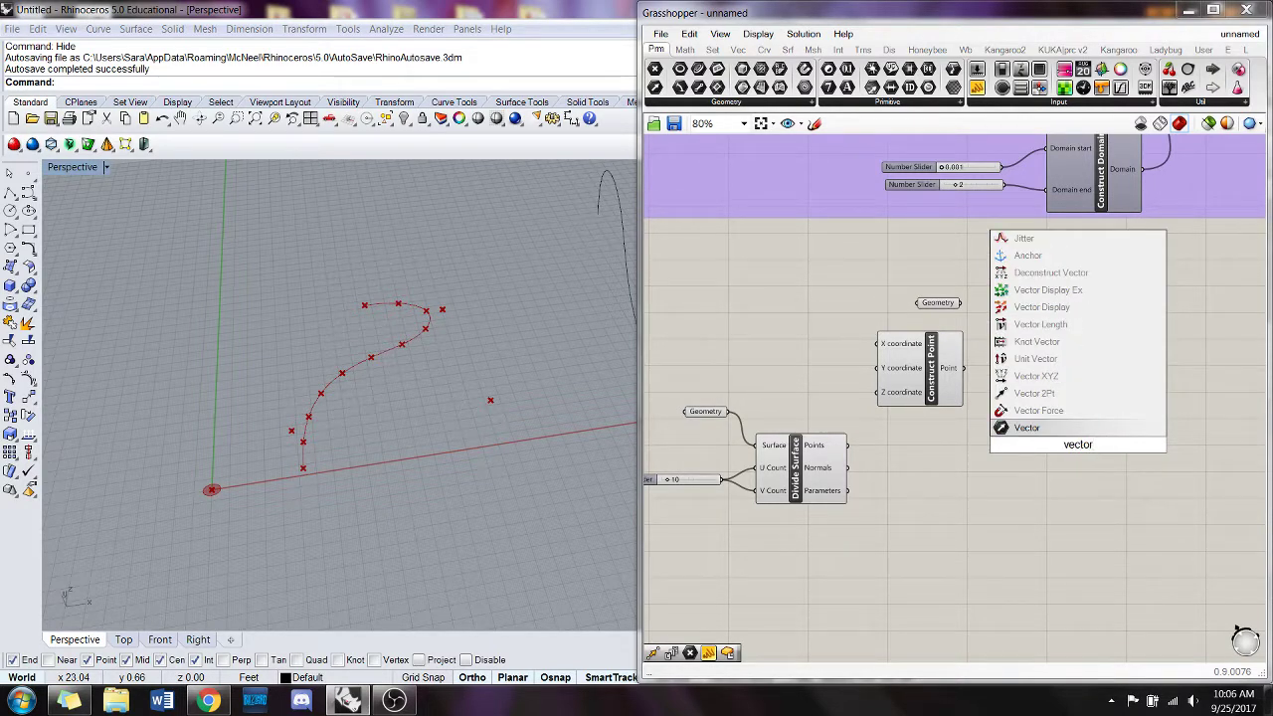
pyautogui.click(1039, 393)
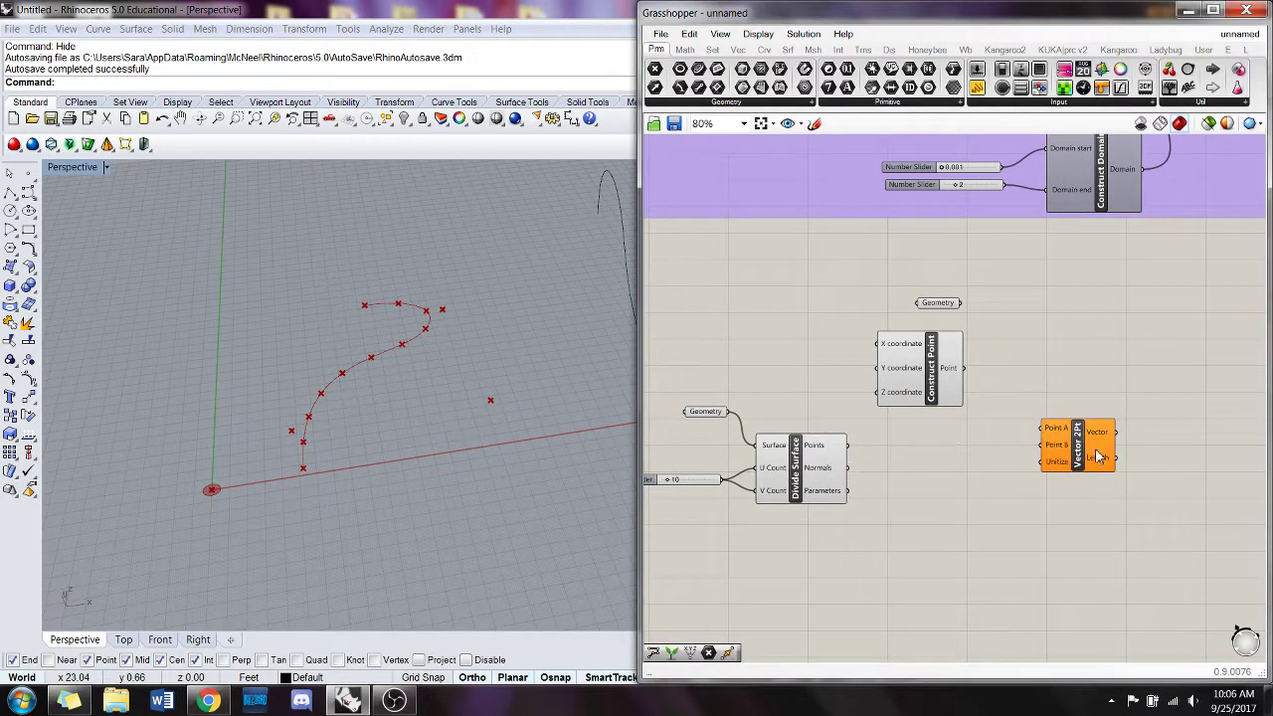
# - Show the hidden Rhino objects and move the freeform surface across the ground plane closer to the red axis
pyautogui.moveTo(525, 398); pyautogui.dragTo(430, 501, button='right')
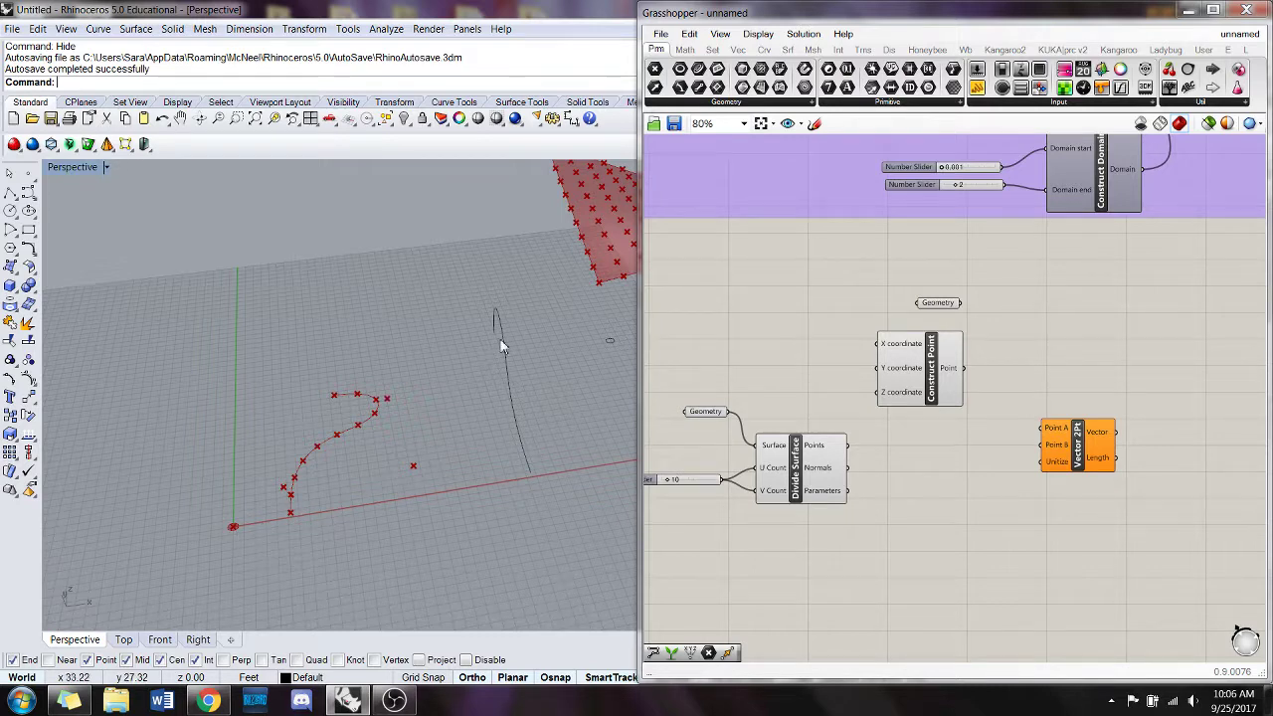
pyautogui.keyDown('shift'); pyautogui.moveTo(590, 308); pyautogui.dragTo(535, 321, button='right'); pyautogui.keyUp('shift')
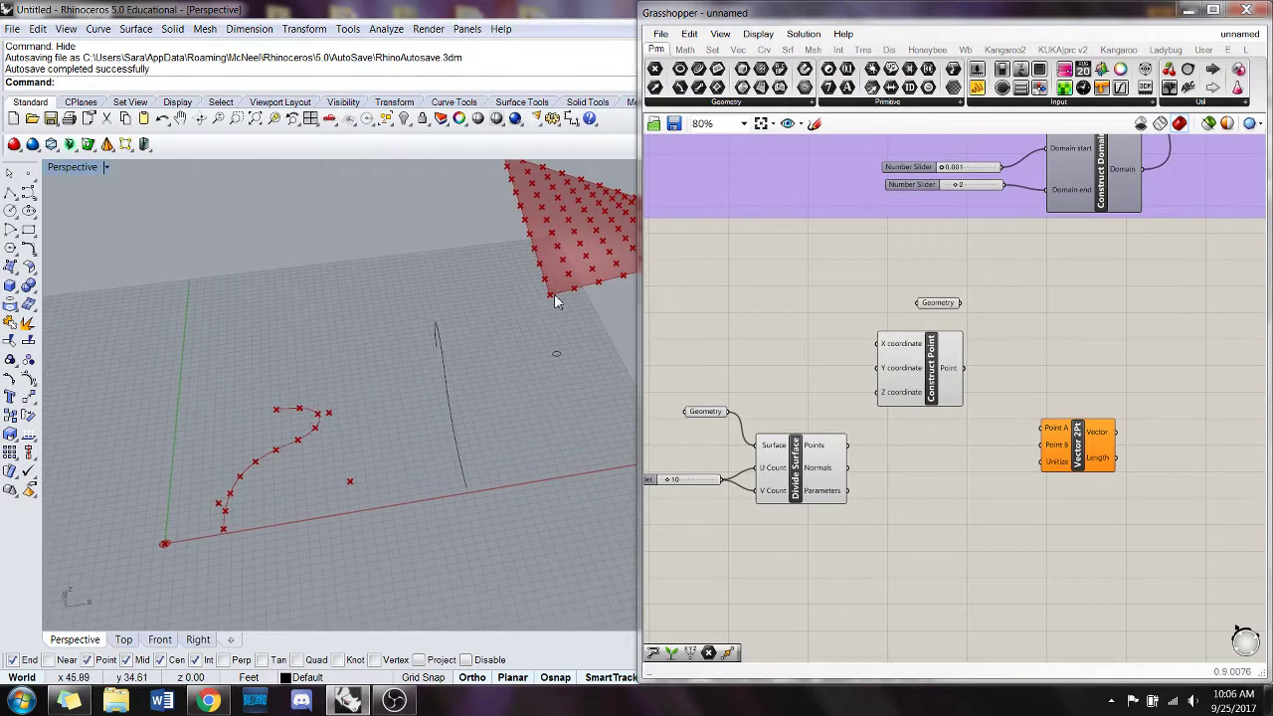
pyautogui.keyDown('shift'); pyautogui.moveTo(591, 260); pyautogui.dragTo(496, 279, button='right'); pyautogui.keyUp('shift')
pyautogui.moveTo(732, 387); pyautogui.dragTo(950, 356, button='right')
pyautogui.click(905, 387)
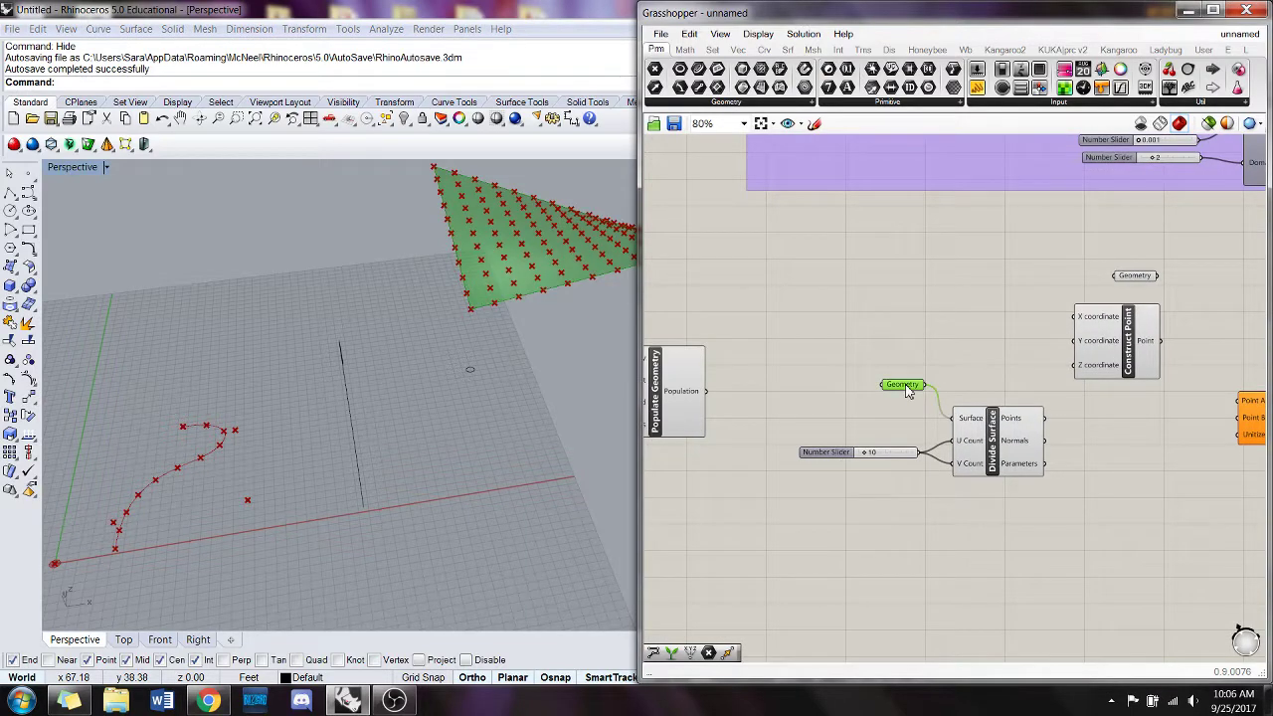
pyautogui.write('Show')
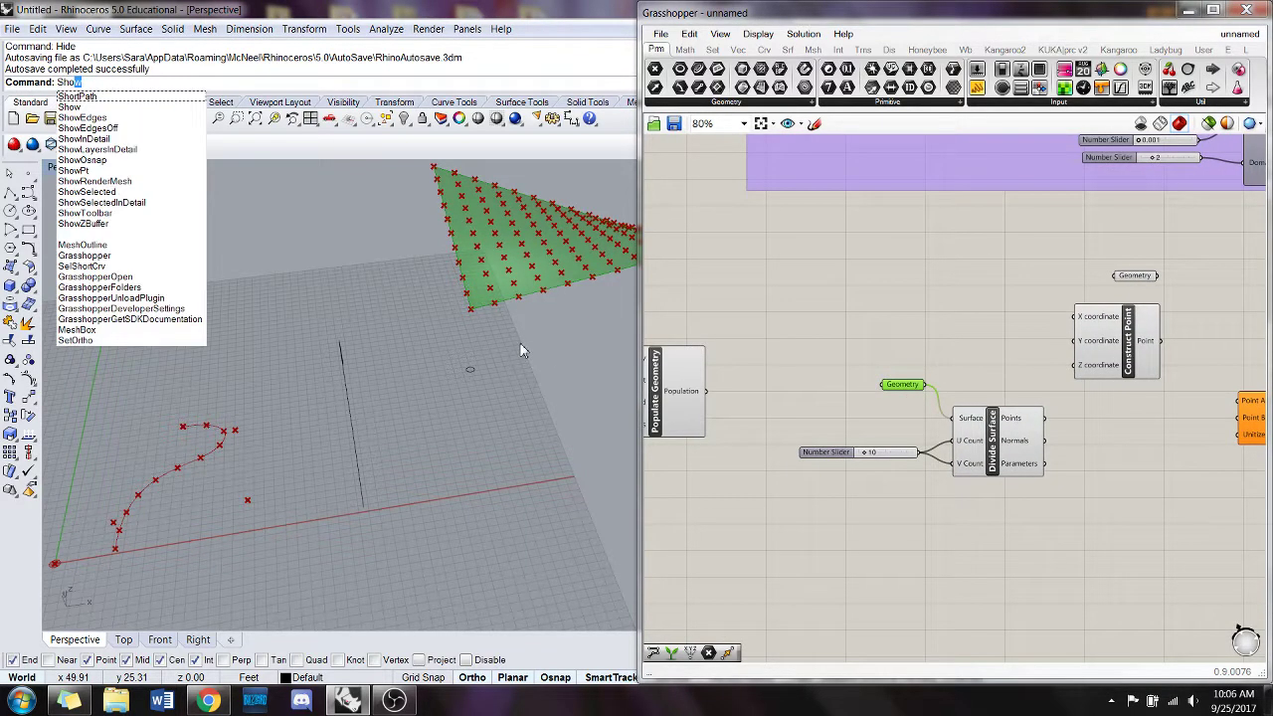
pyautogui.press('Return')
pyautogui.moveTo(527, 256); pyautogui.dragTo(462, 387)
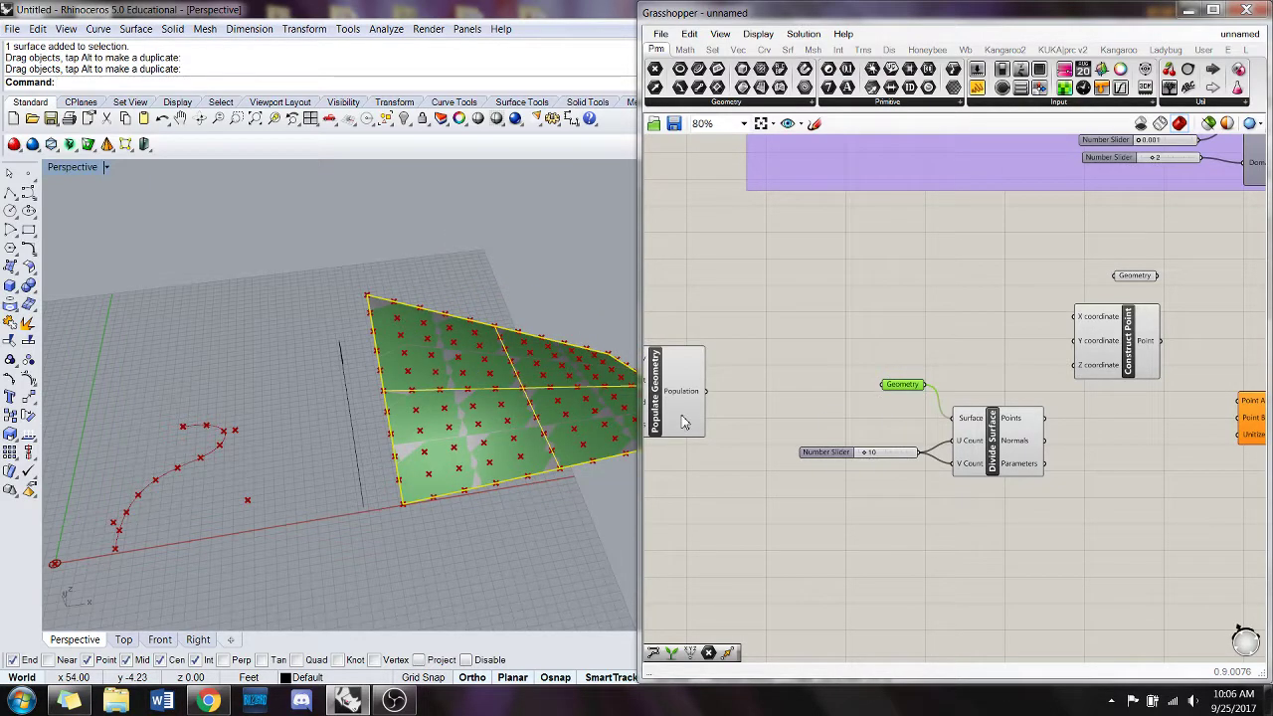
# - Hide the selected freeform Rhino surface
pyautogui.hotkey('ctrl', 'h')
pyautogui.moveTo(486, 418); pyautogui.dragTo(464, 451, button='right')
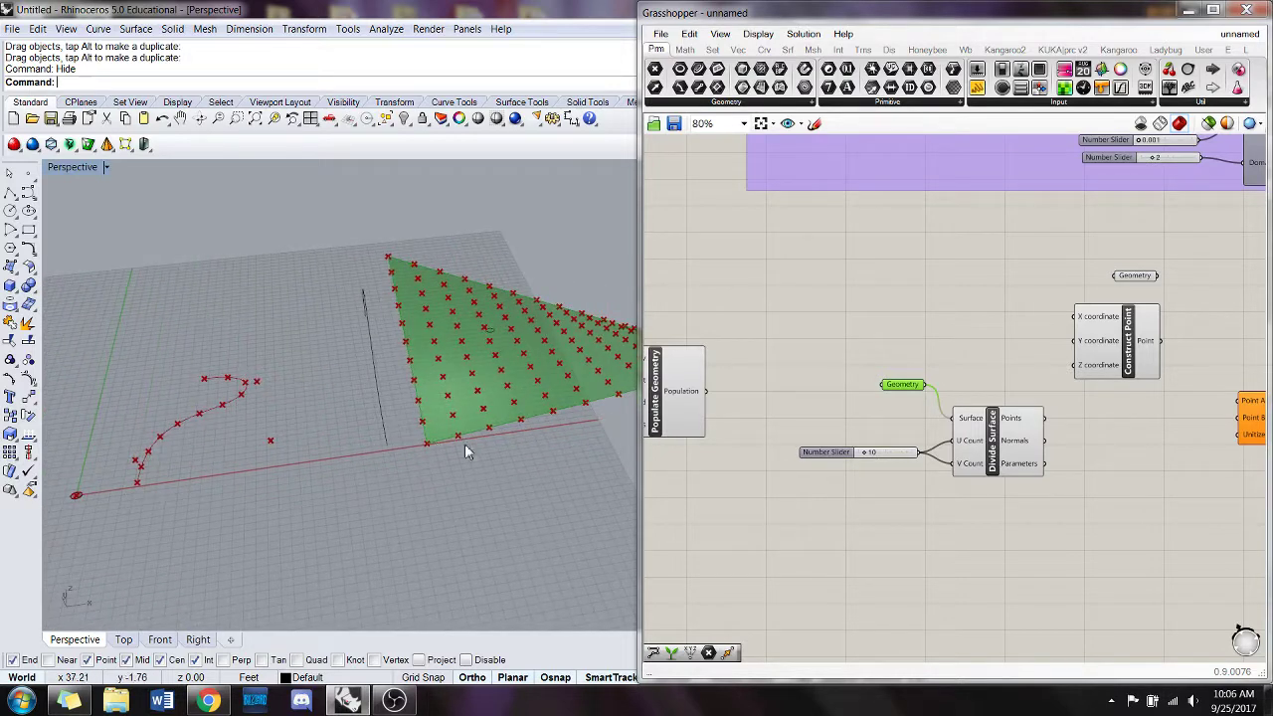
# - Wire Divide Surface's Points into Point B and Construct Point's output into Point A of Vector 2Pt
pyautogui.moveTo(1074, 520); pyautogui.dragTo(901, 532, button='right')
pyautogui.click(1094, 422)
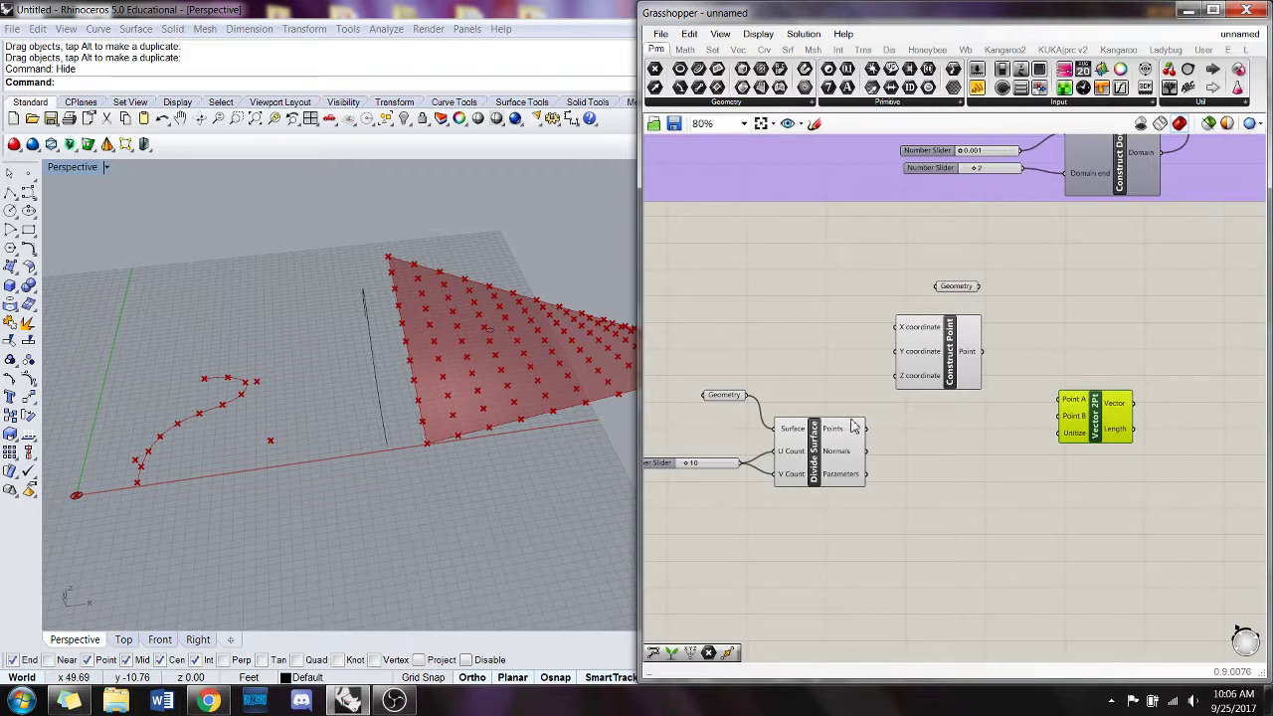
pyautogui.moveTo(868, 430); pyautogui.dragTo(1071, 420)
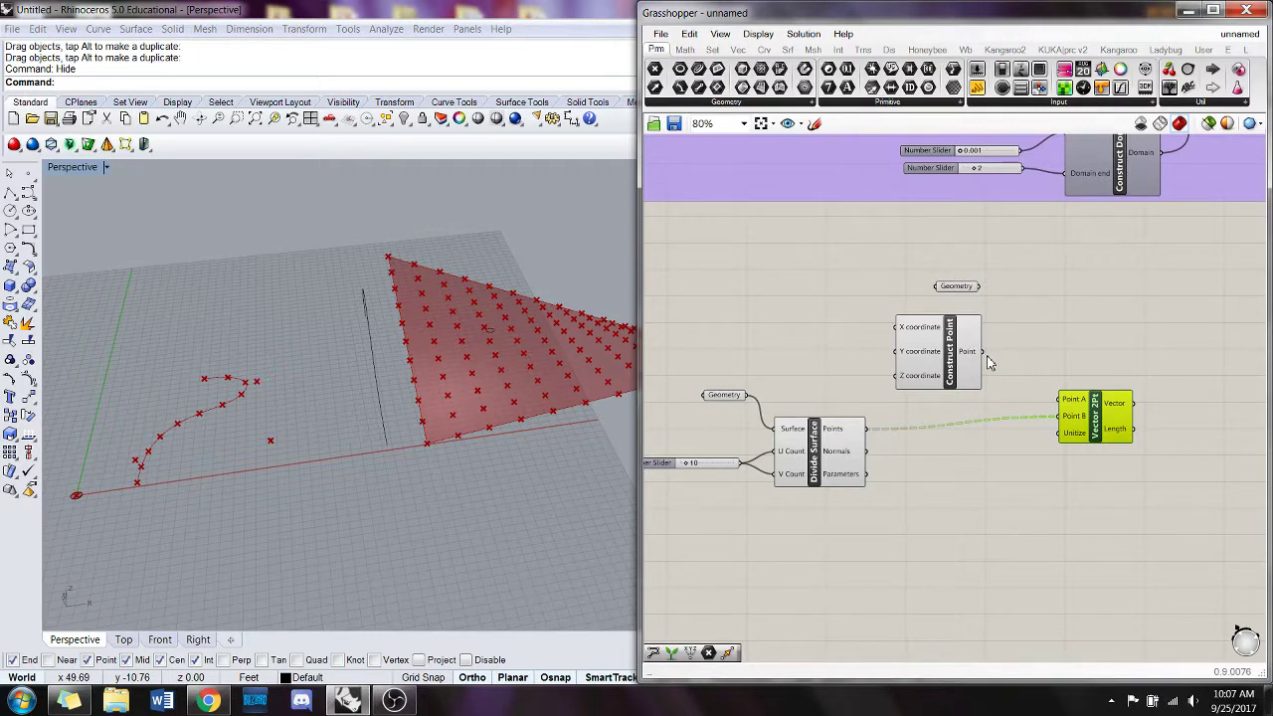
pyautogui.moveTo(988, 356); pyautogui.dragTo(1064, 402)
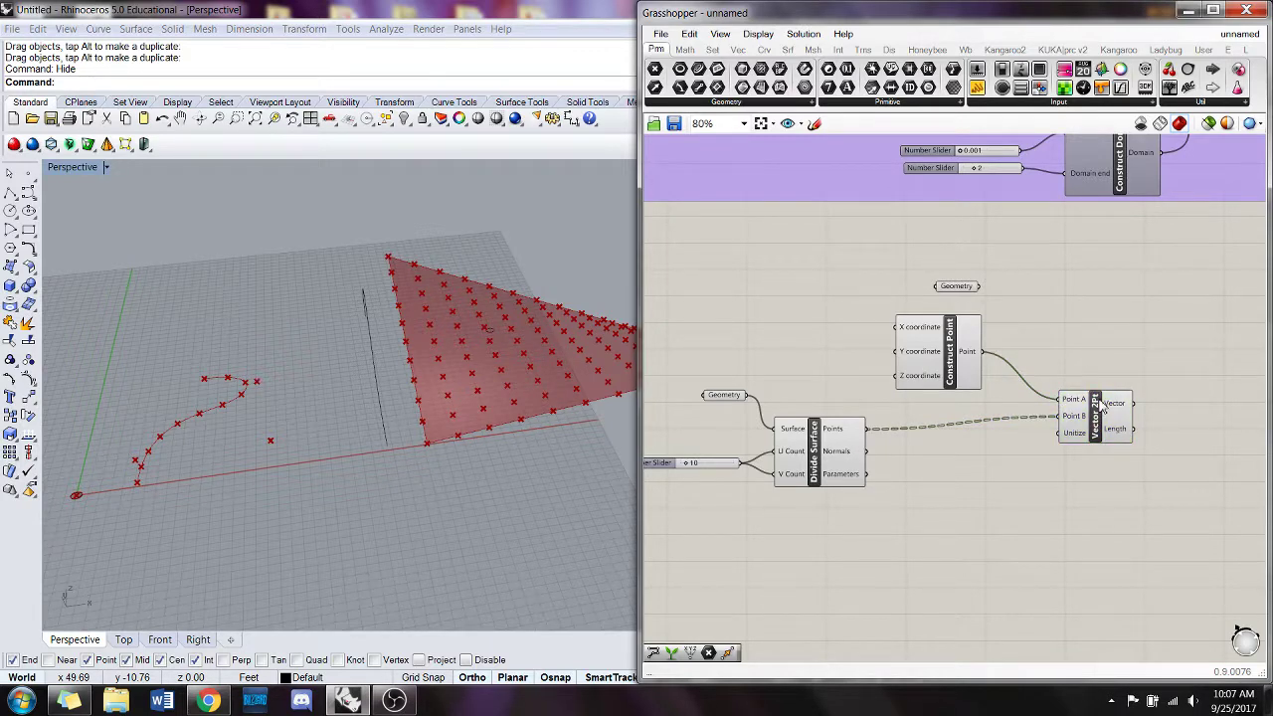
pyautogui.rightClick(1097, 408)
# - Add a Vector Display component, feeding its Vector from Vector 2Pt and its Anchor from Construct Point
pyautogui.doubleClick(1104, 346)
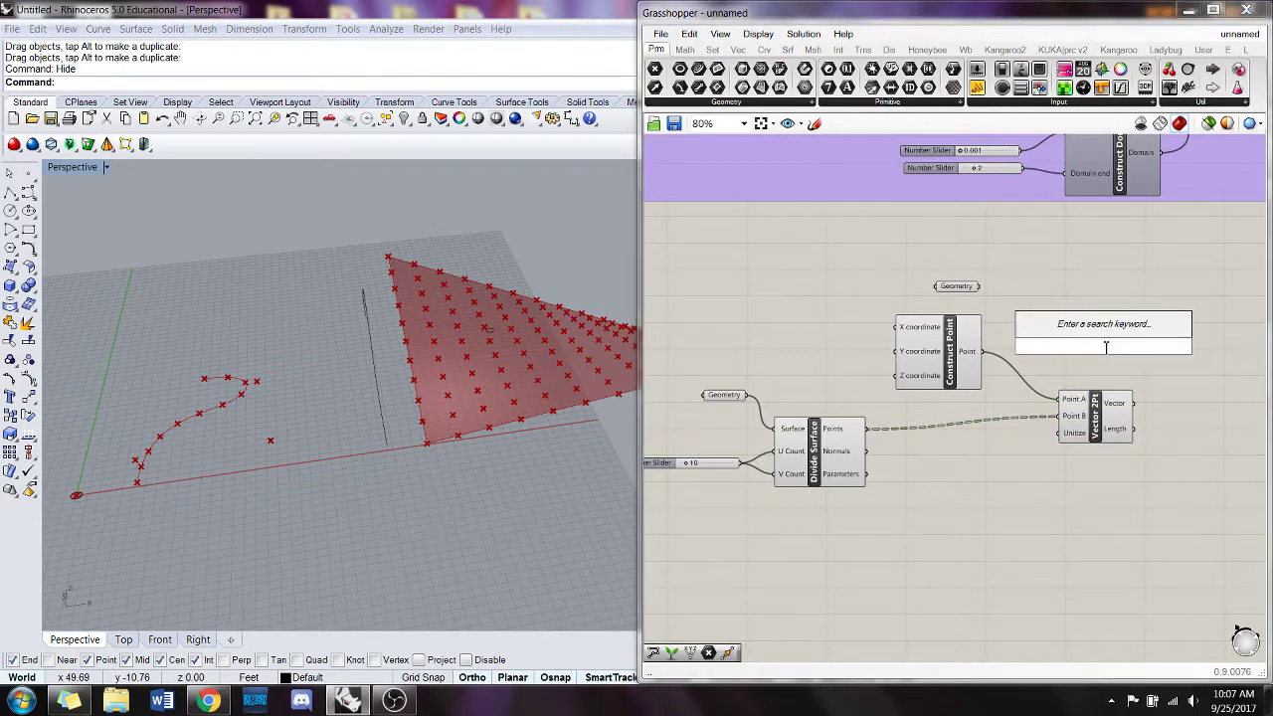
pyautogui.write('vector')
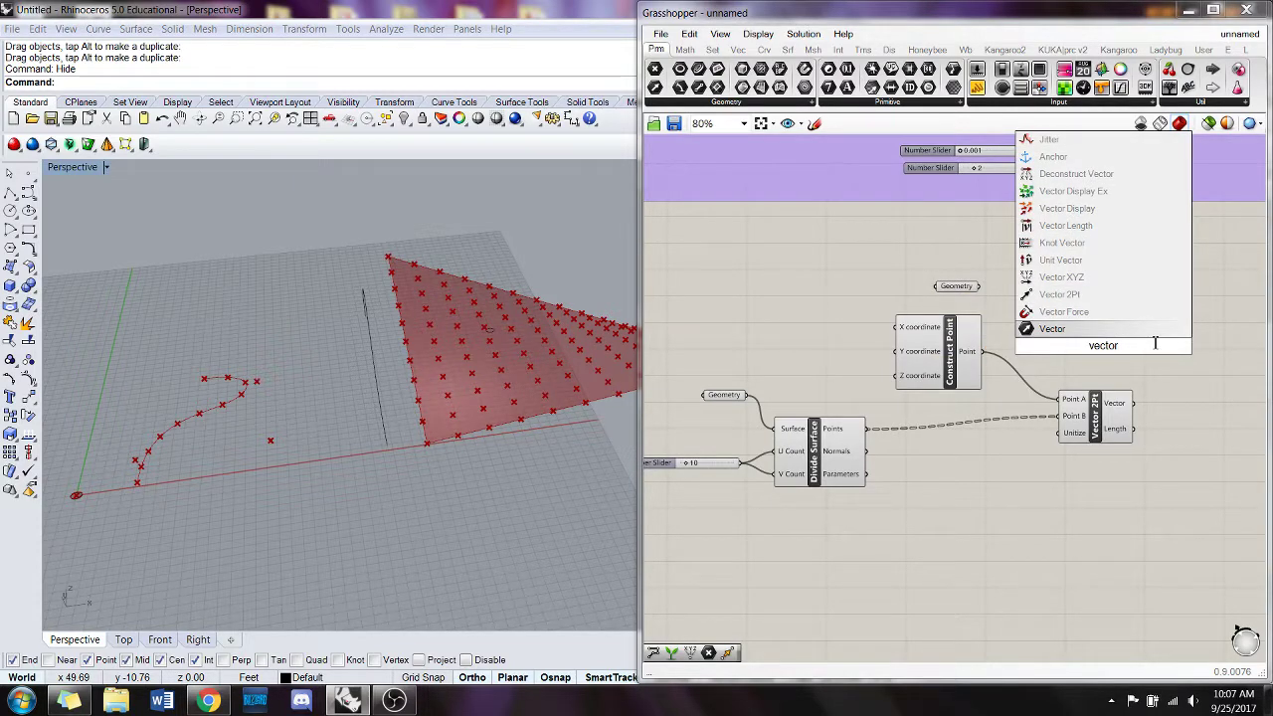
pyautogui.click(1082, 208)
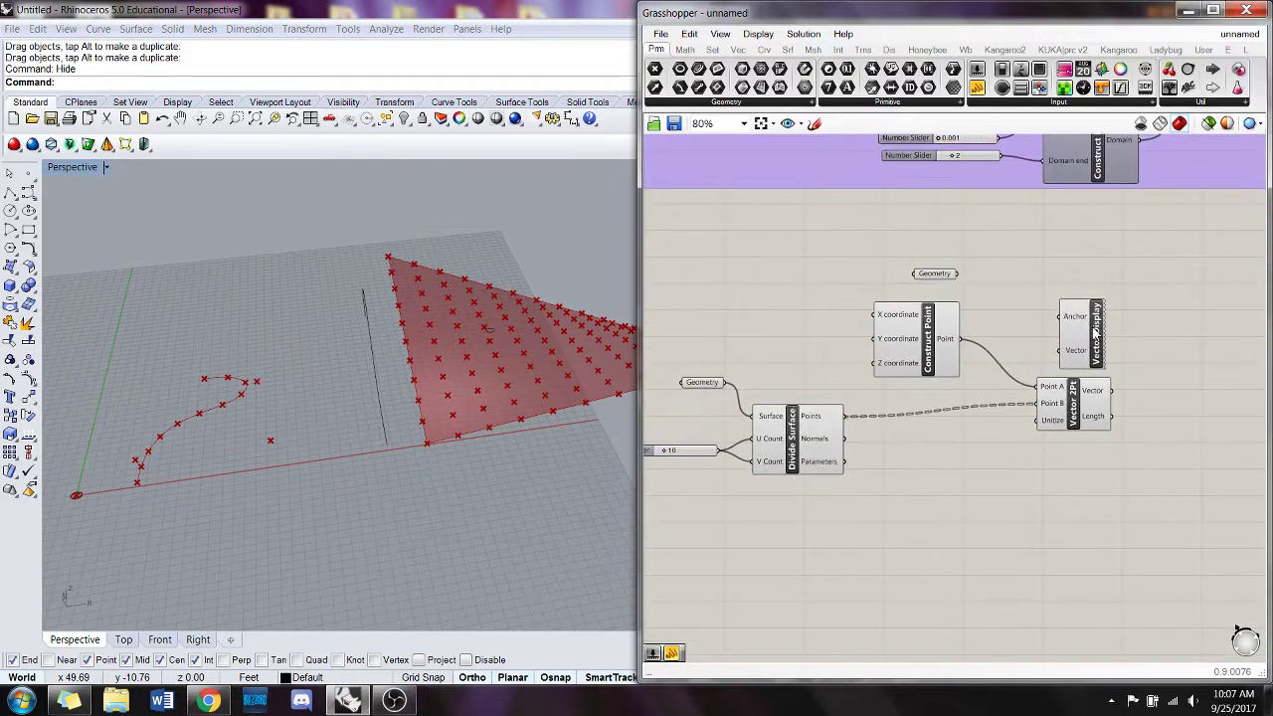
pyautogui.moveTo(1094, 336); pyautogui.dragTo(1197, 486)
pyautogui.moveTo(1112, 390); pyautogui.dragTo(1164, 501)
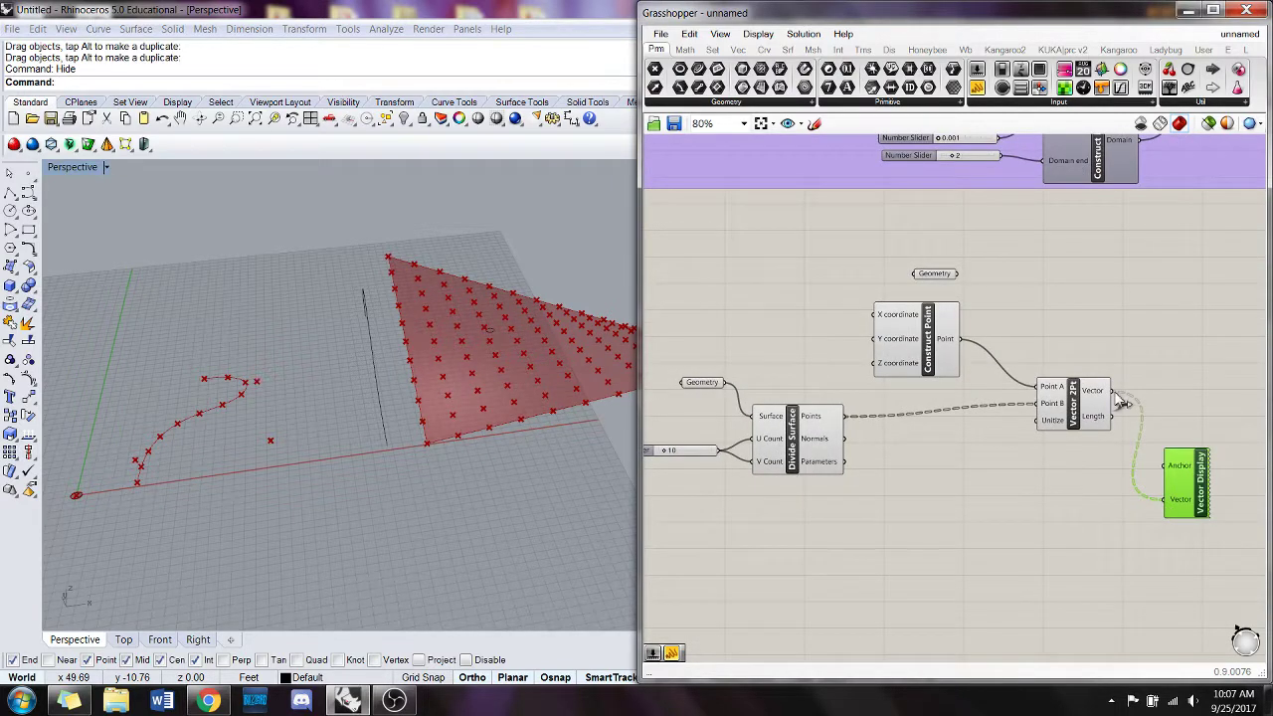
pyautogui.moveTo(947, 343); pyautogui.dragTo(1168, 466)
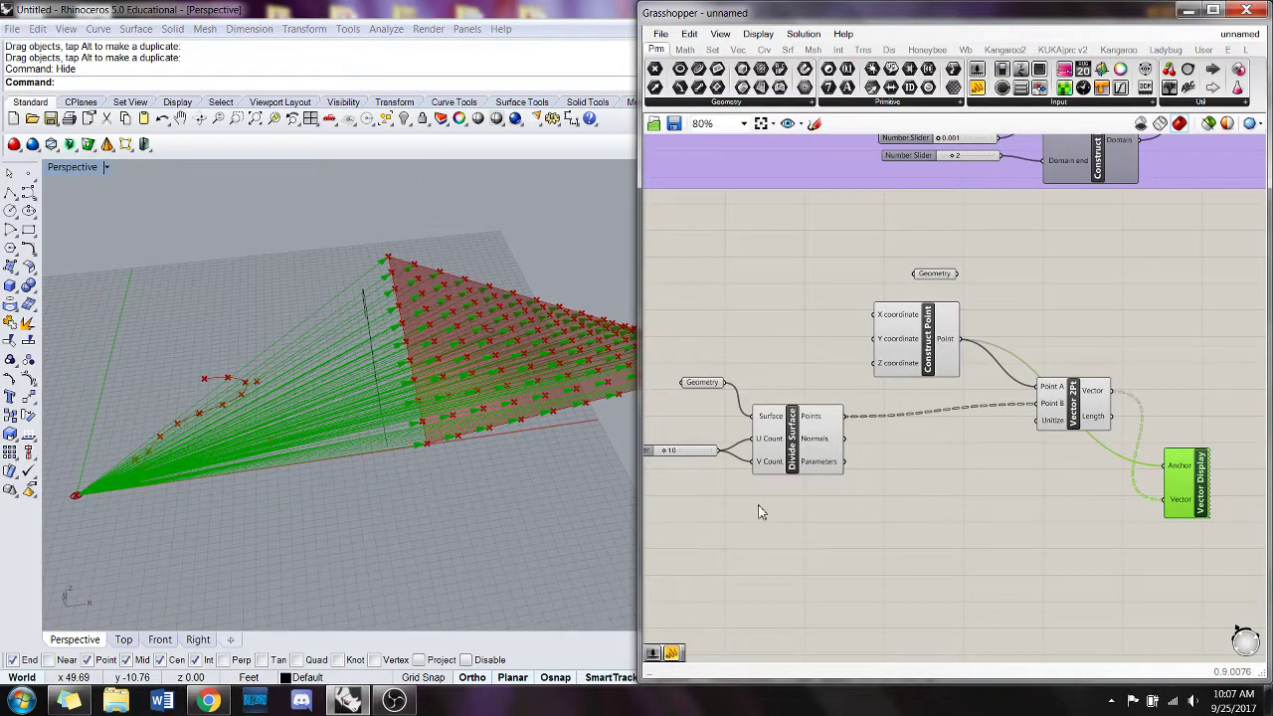
# - Inspect the vector arrows running to the surface points and turn off the preview of Vector Display
pyautogui.moveTo(422, 344); pyautogui.dragTo(495, 365, button='right')
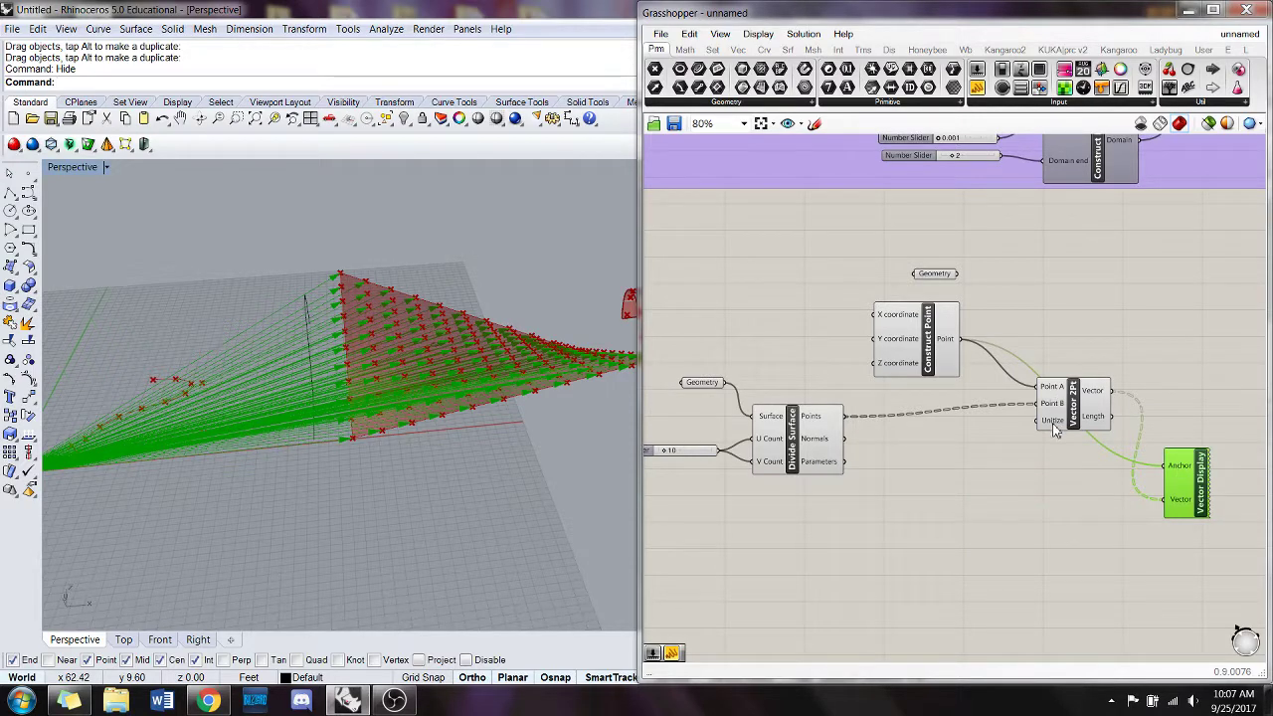
pyautogui.click(1065, 535)
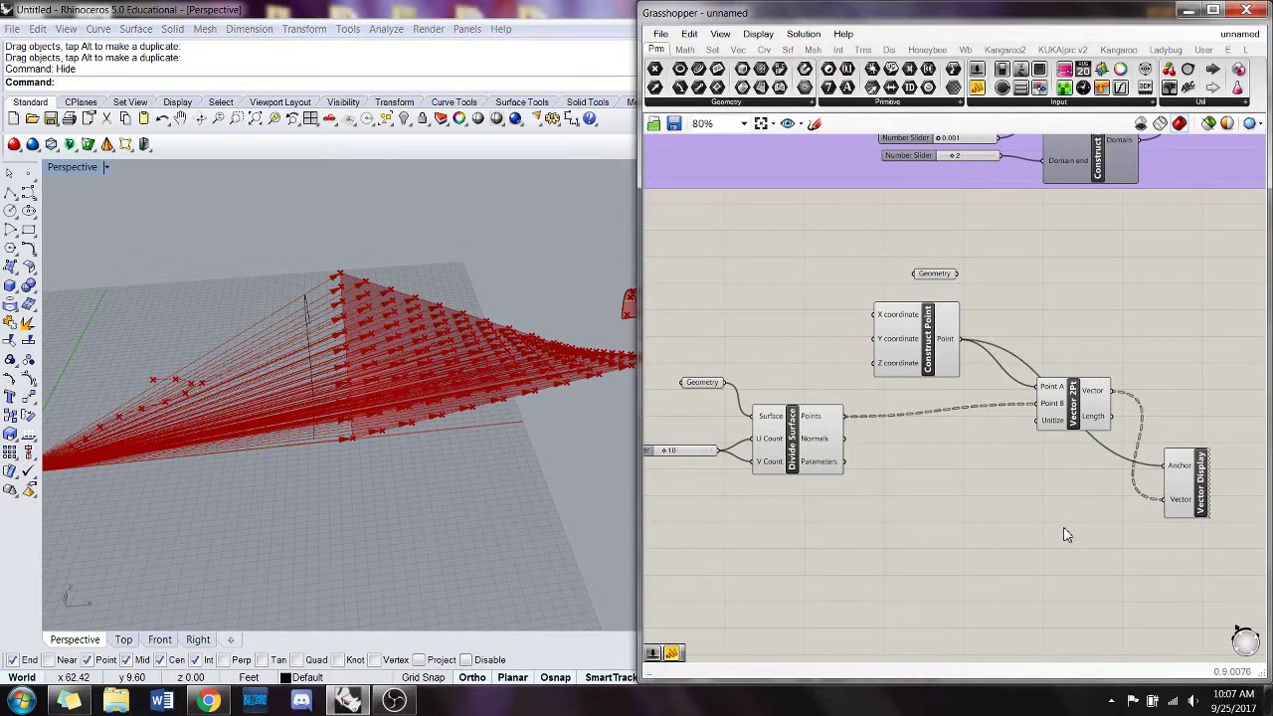
pyautogui.moveTo(419, 397); pyautogui.dragTo(423, 425, button='right')
pyautogui.rightClick(1206, 494)
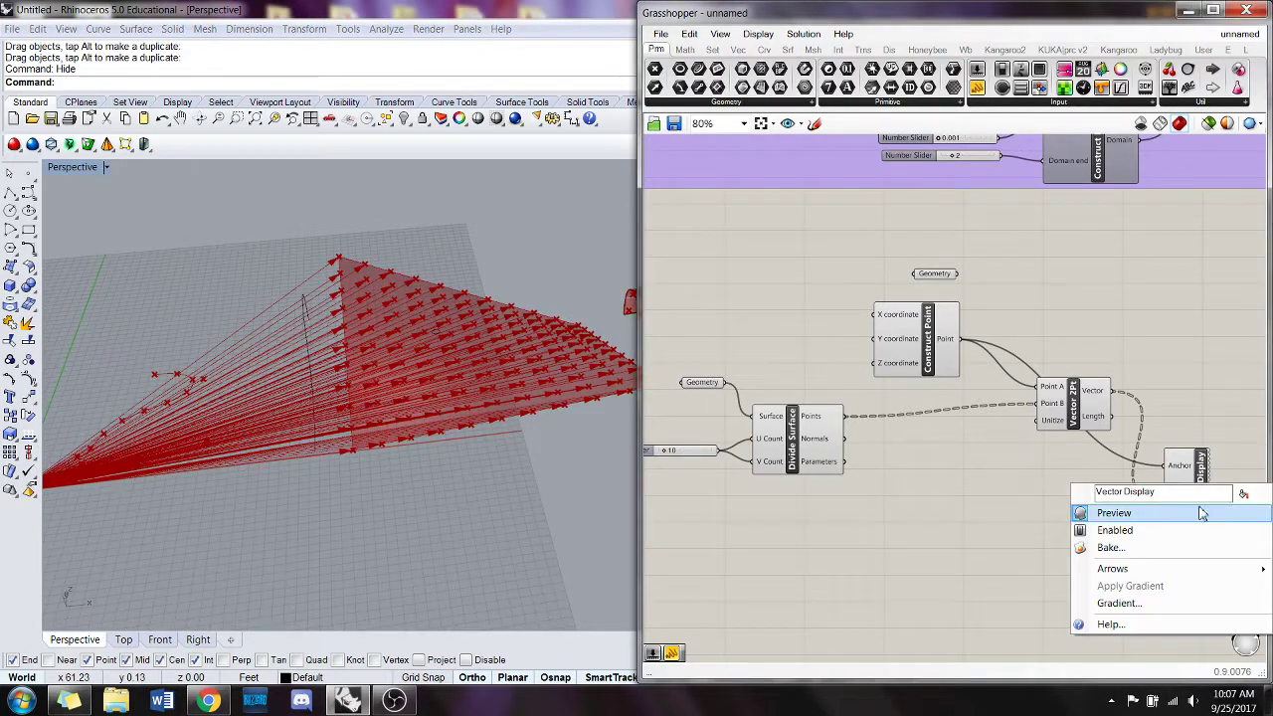
pyautogui.click(1201, 514)
pyautogui.moveTo(421, 430); pyautogui.dragTo(446, 426, button='right')
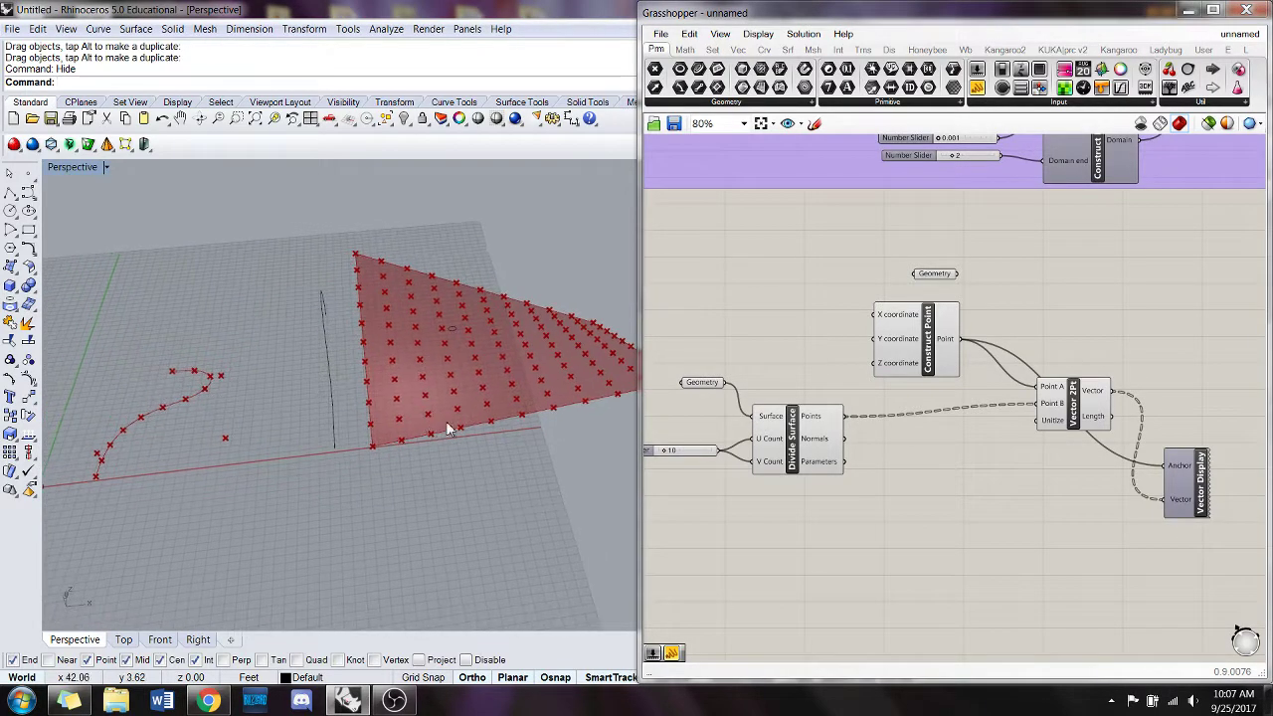
# - Tidy the vector components by nudging Vector Display outward and shifting Construct Point and Vector 2Pt slightly down
pyautogui.moveTo(1190, 479); pyautogui.dragTo(1198, 478)
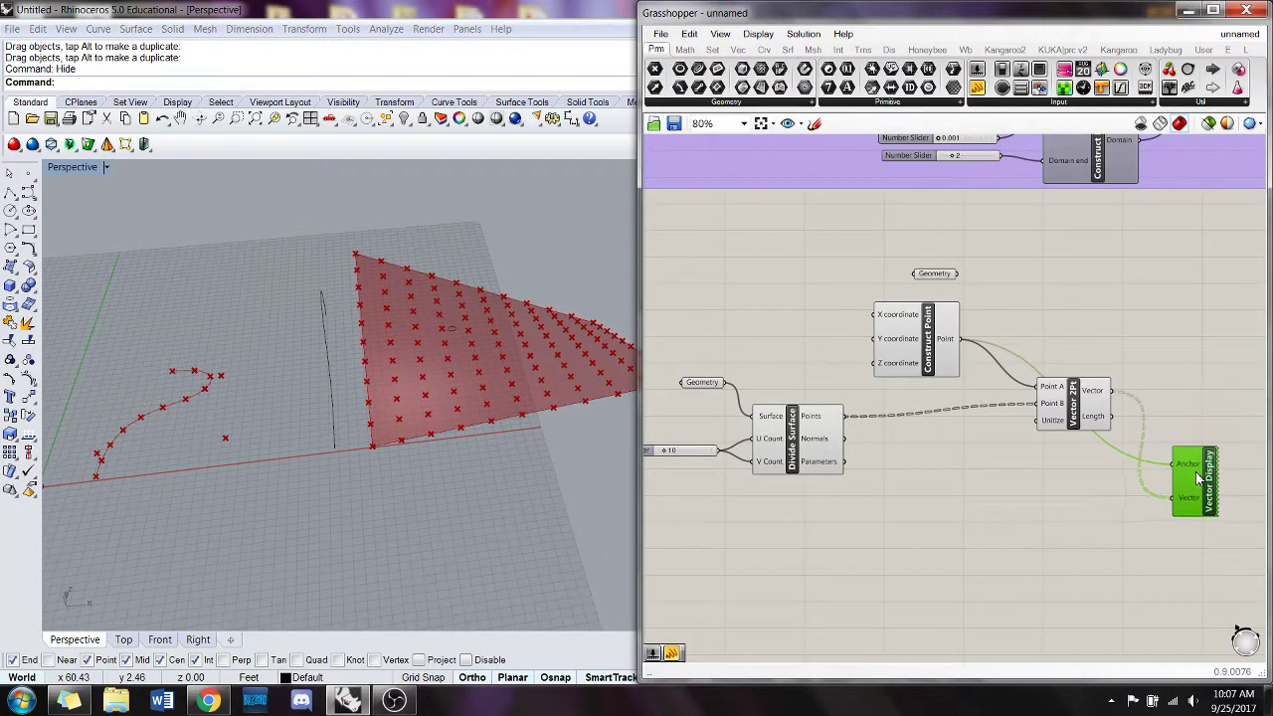
pyautogui.moveTo(923, 331); pyautogui.dragTo(943, 332)
pyautogui.moveTo(1102, 496); pyautogui.dragTo(943, 360)
pyautogui.moveTo(1067, 404); pyautogui.dragTo(1067, 421)
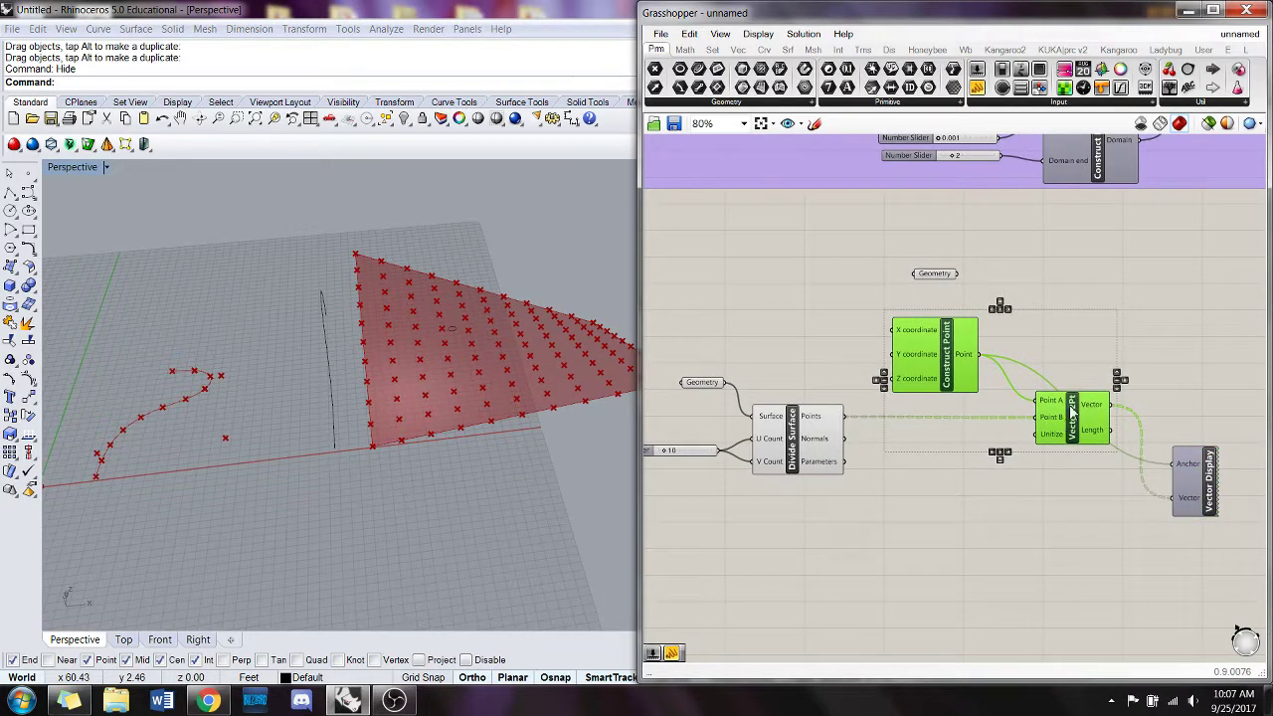
pyautogui.click(1087, 338)
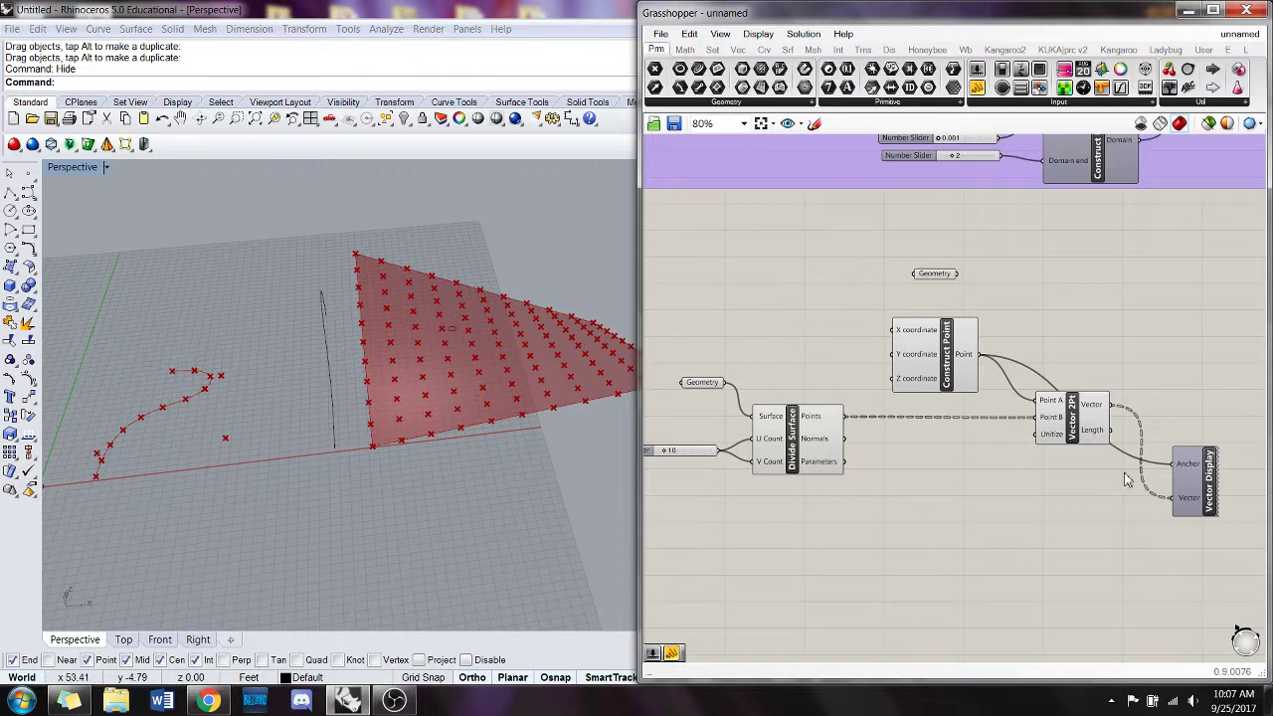
# - Add a Move component, wiring the circular surface's Geometry parameter into Geometry and Vector 2Pt's Vector into Motion
pyautogui.moveTo(1109, 489); pyautogui.dragTo(999, 495, button='right')
pyautogui.doubleClick(1143, 343)
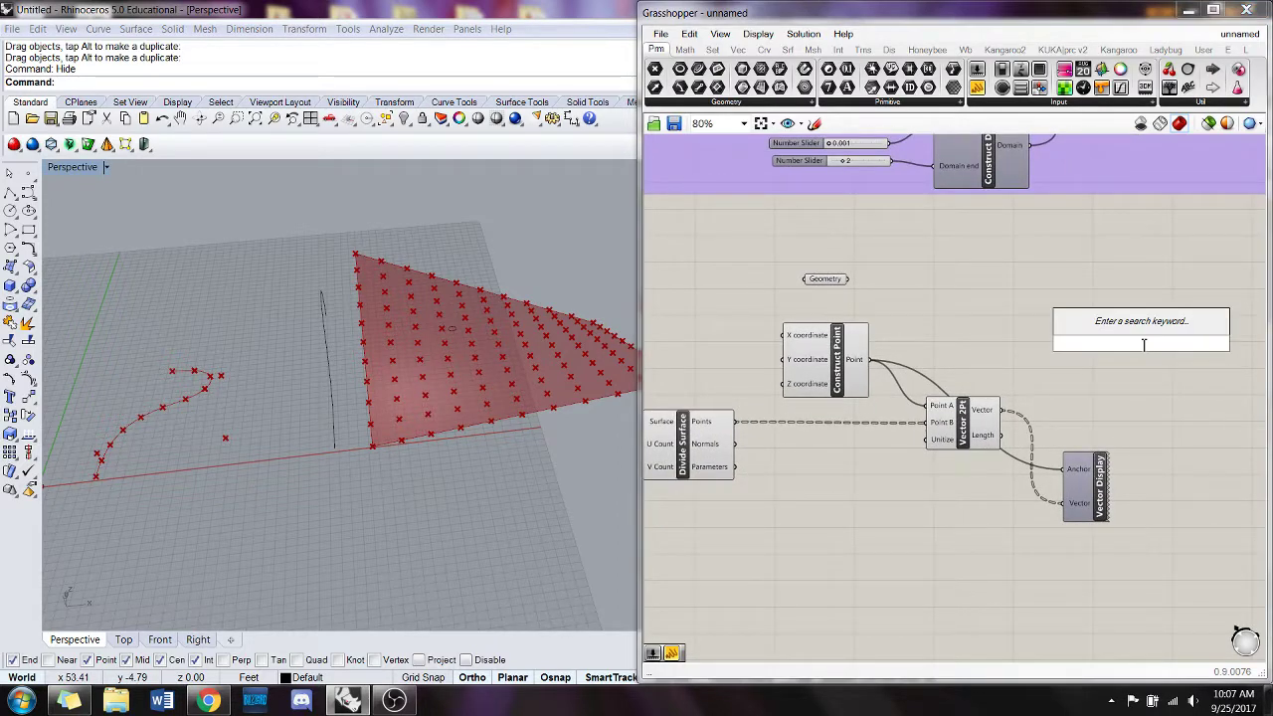
pyautogui.write('move')
pyautogui.press('Return')
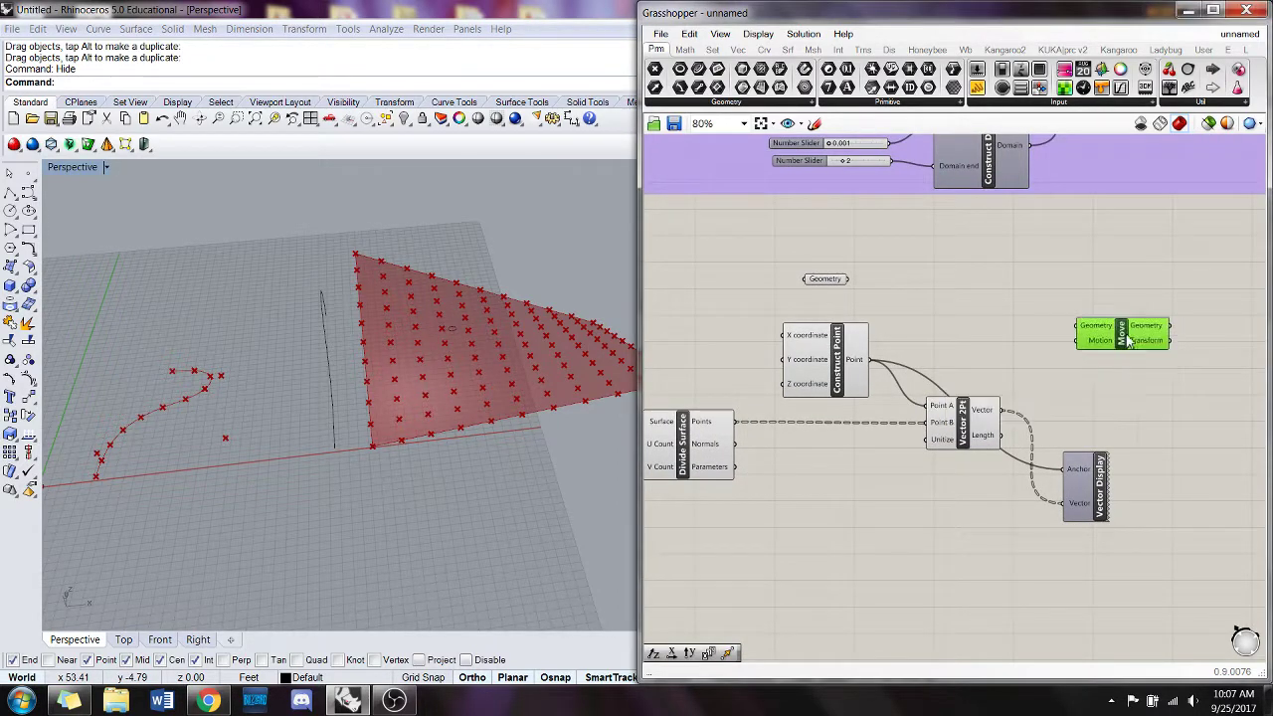
pyautogui.moveTo(1127, 340); pyautogui.dragTo(1132, 361)
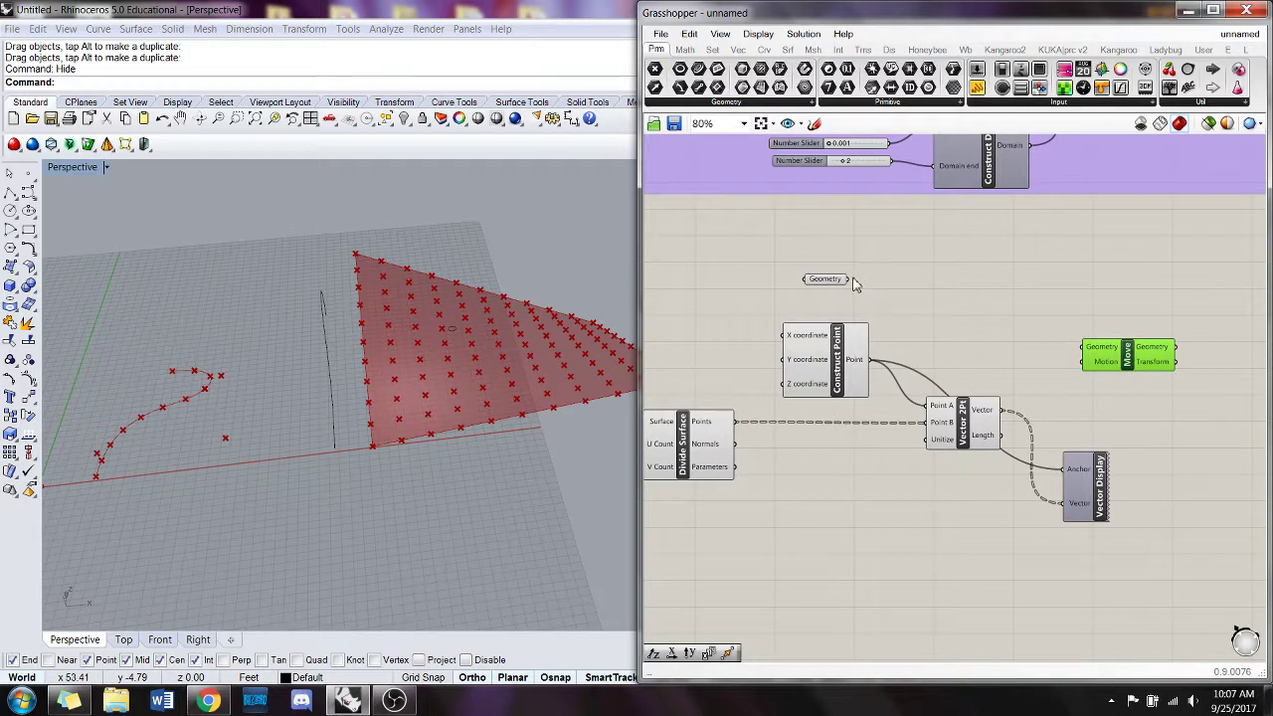
pyautogui.moveTo(851, 280); pyautogui.dragTo(1086, 347)
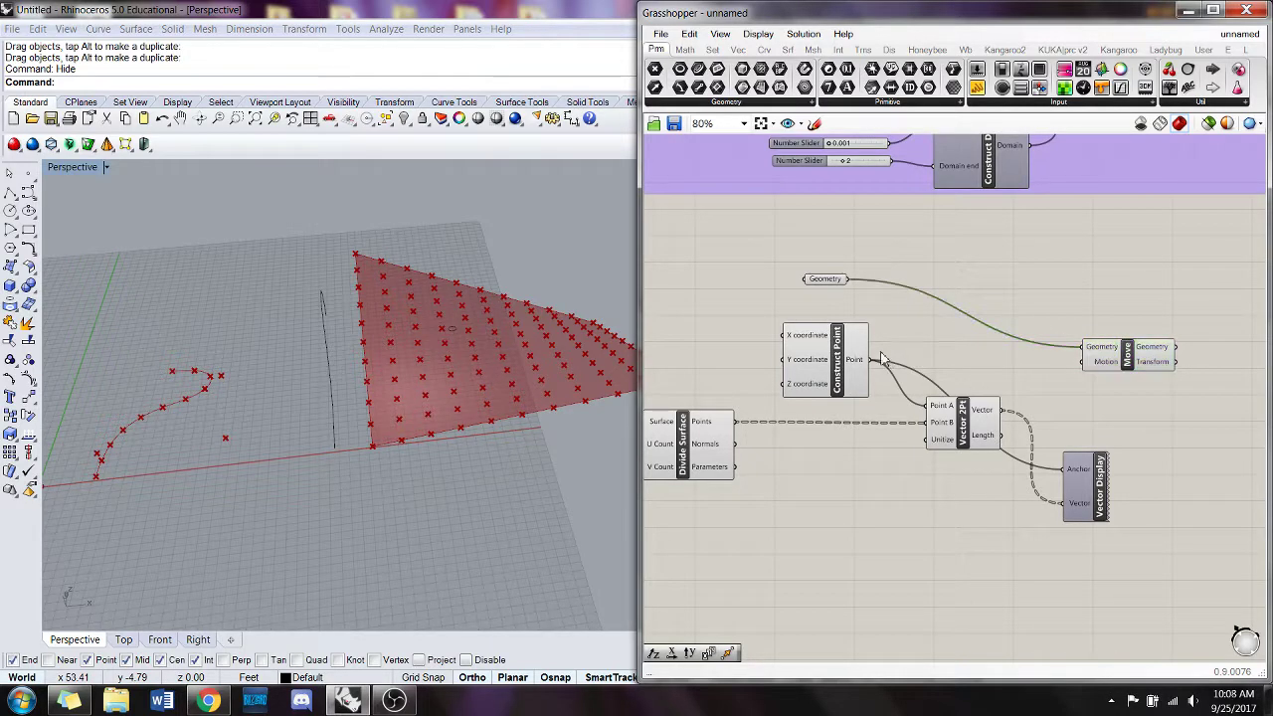
pyautogui.moveTo(1003, 411); pyautogui.dragTo(1087, 361)
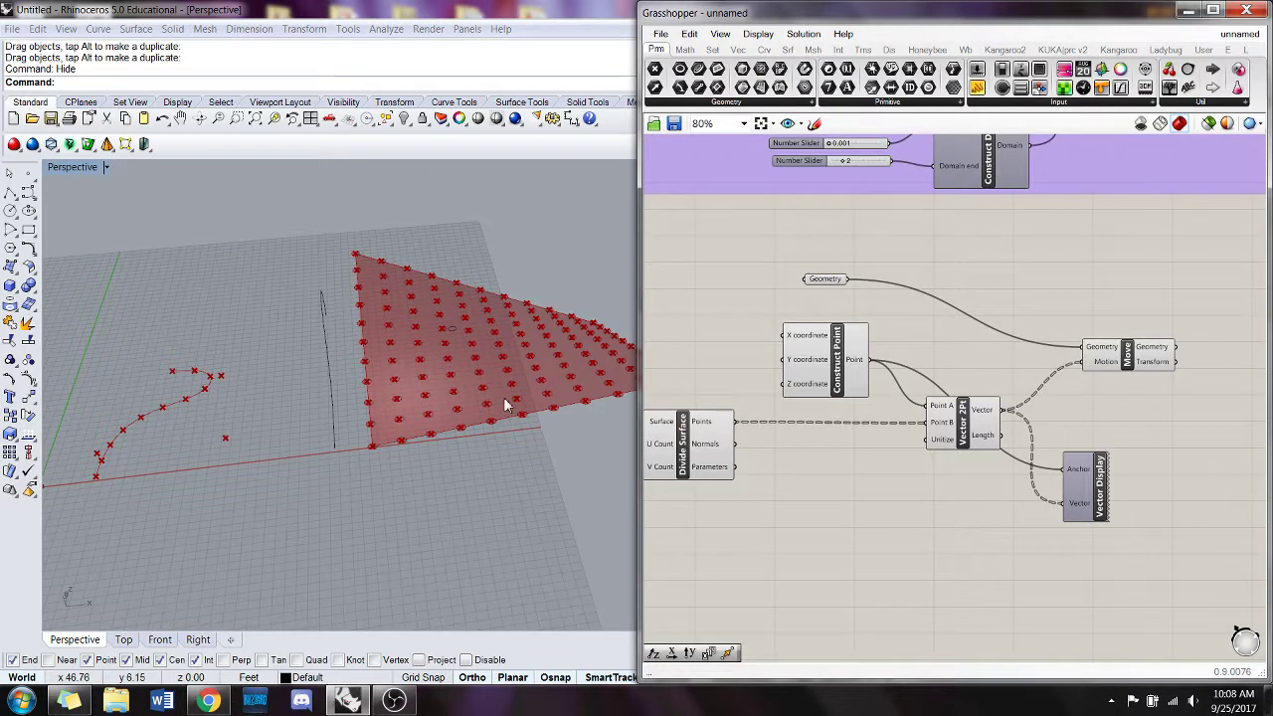
# - Scale up the circular Rhino surface uniformly about its centre at the origin, using its edge as the reference point
pyautogui.scroll(5, 511, 404)
pyautogui.scroll(-5, 499, 461)
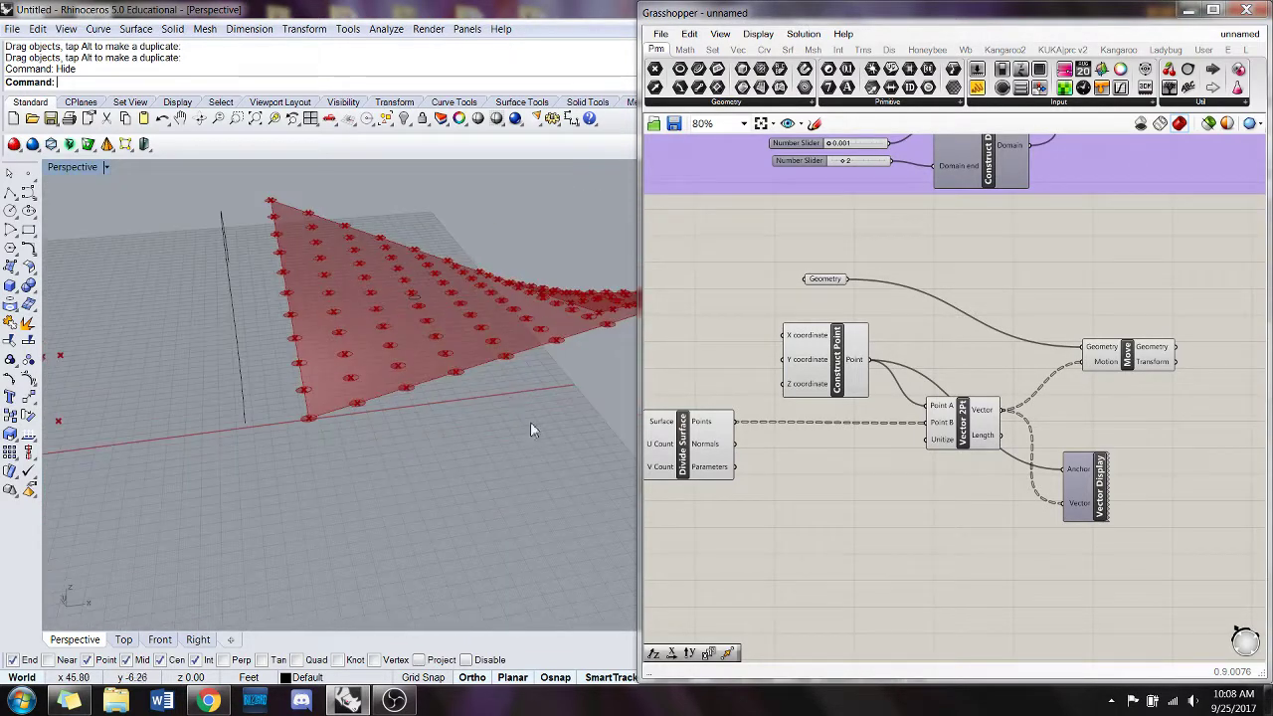
pyautogui.scroll(5, 361, 248)
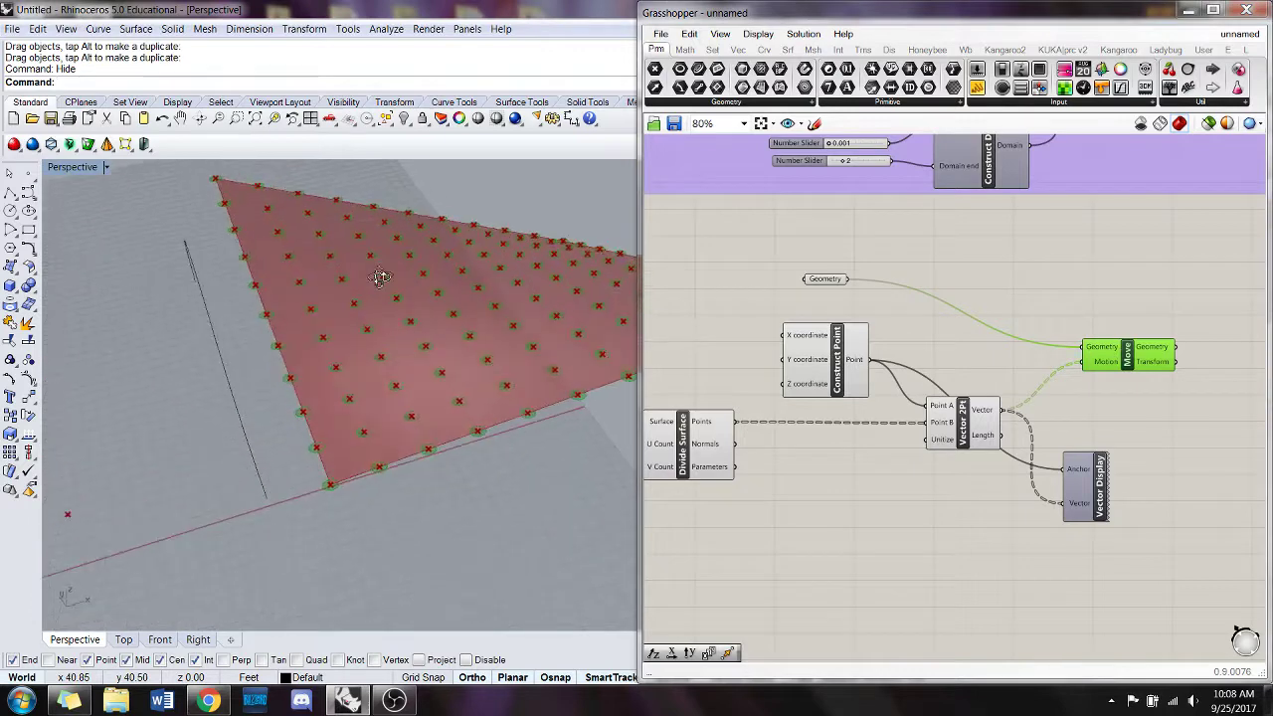
pyautogui.keyDown('shift'); pyautogui.moveTo(462, 312); pyautogui.dragTo(420, 337, button='right'); pyautogui.keyUp('shift')
pyautogui.moveTo(420, 338); pyautogui.dragTo(438, 279, button='right')
pyautogui.moveTo(404, 346); pyautogui.dragTo(451, 312, button='right')
pyautogui.moveTo(372, 335); pyautogui.dragTo(255, 467, button='right')
pyautogui.click(256, 467)
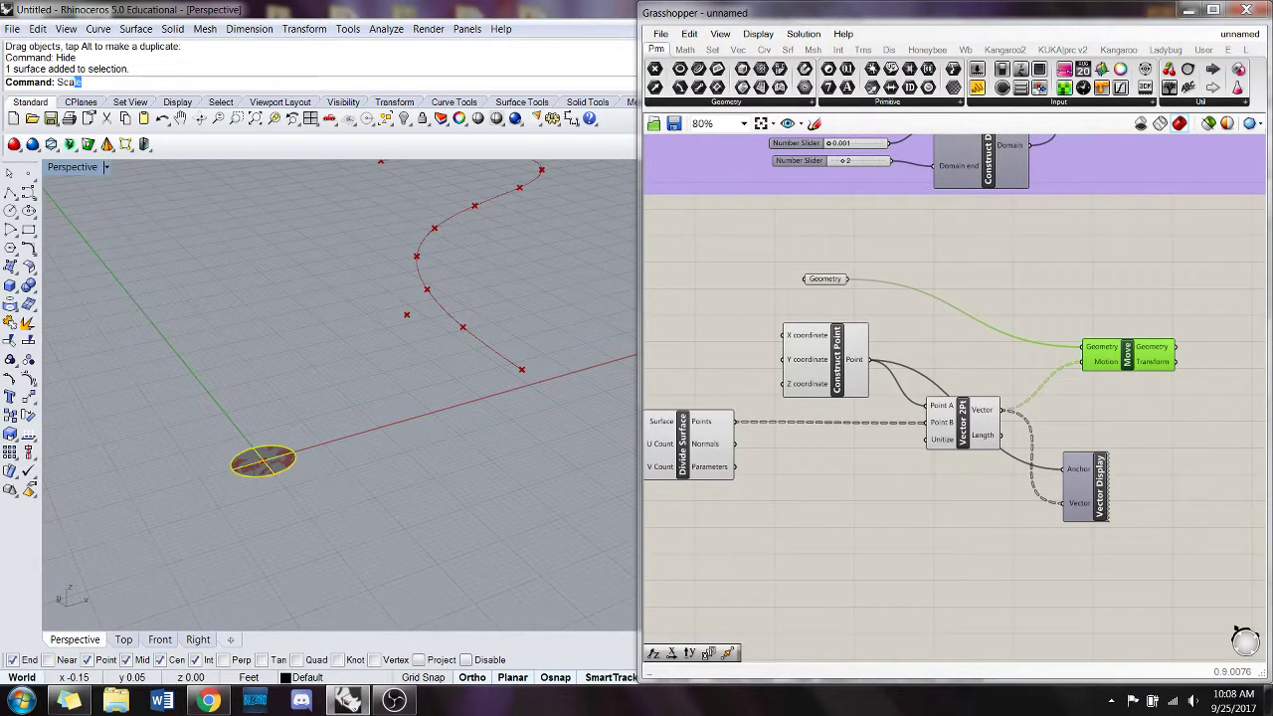
pyautogui.write('Sca')
pyautogui.press('Return')
pyautogui.click(278, 475)
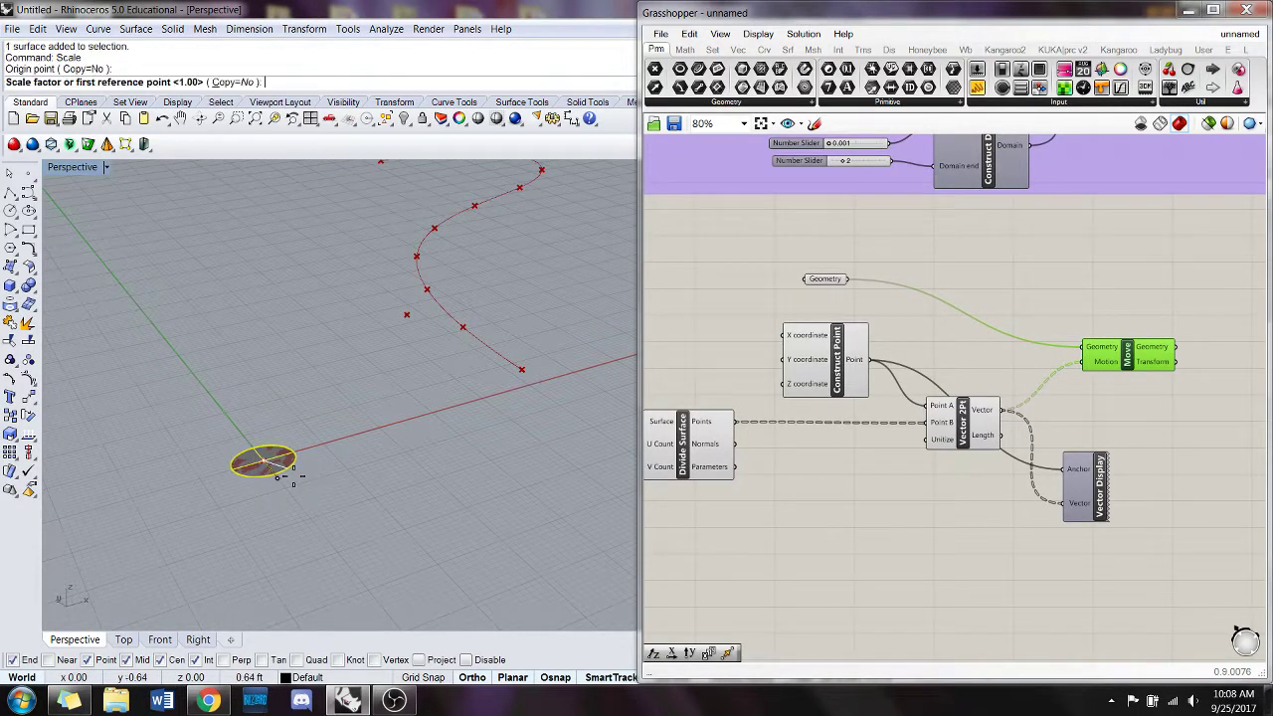
pyautogui.click(295, 452)
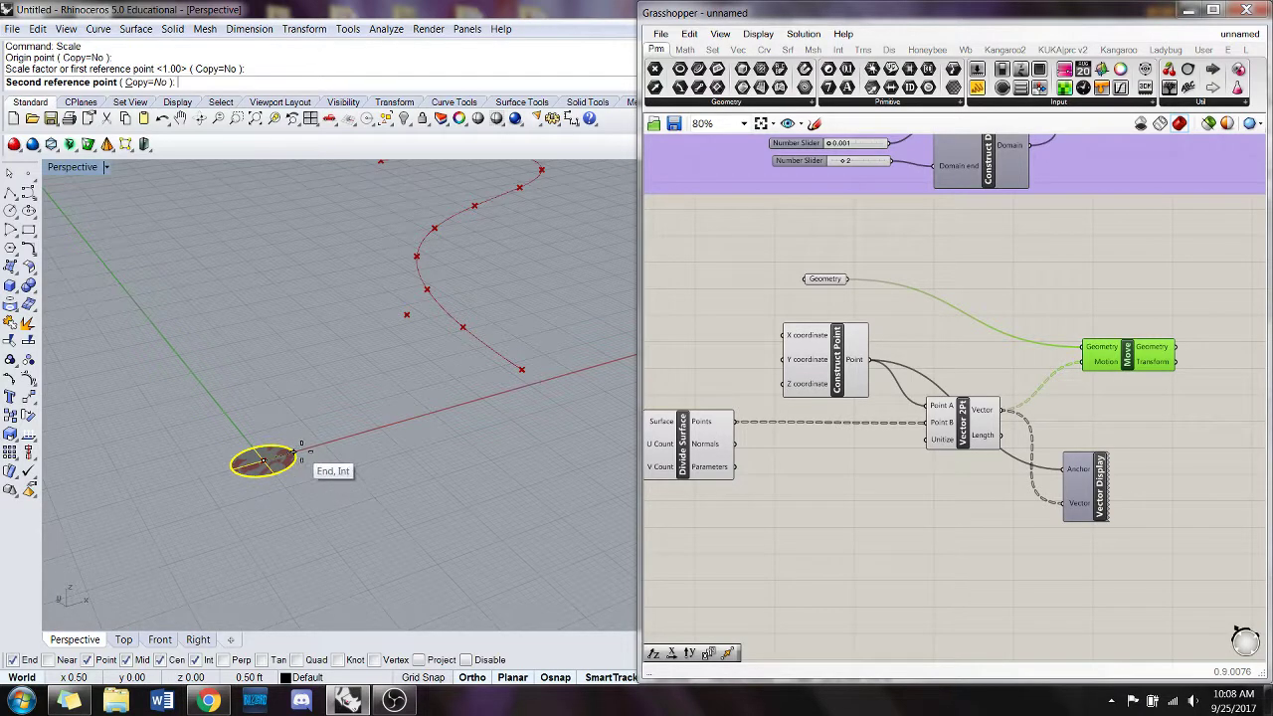
pyautogui.click(322, 443)
# - Hide the curved Rhino surface beyond the divided freeform surface
pyautogui.scroll(-5, 331, 514)
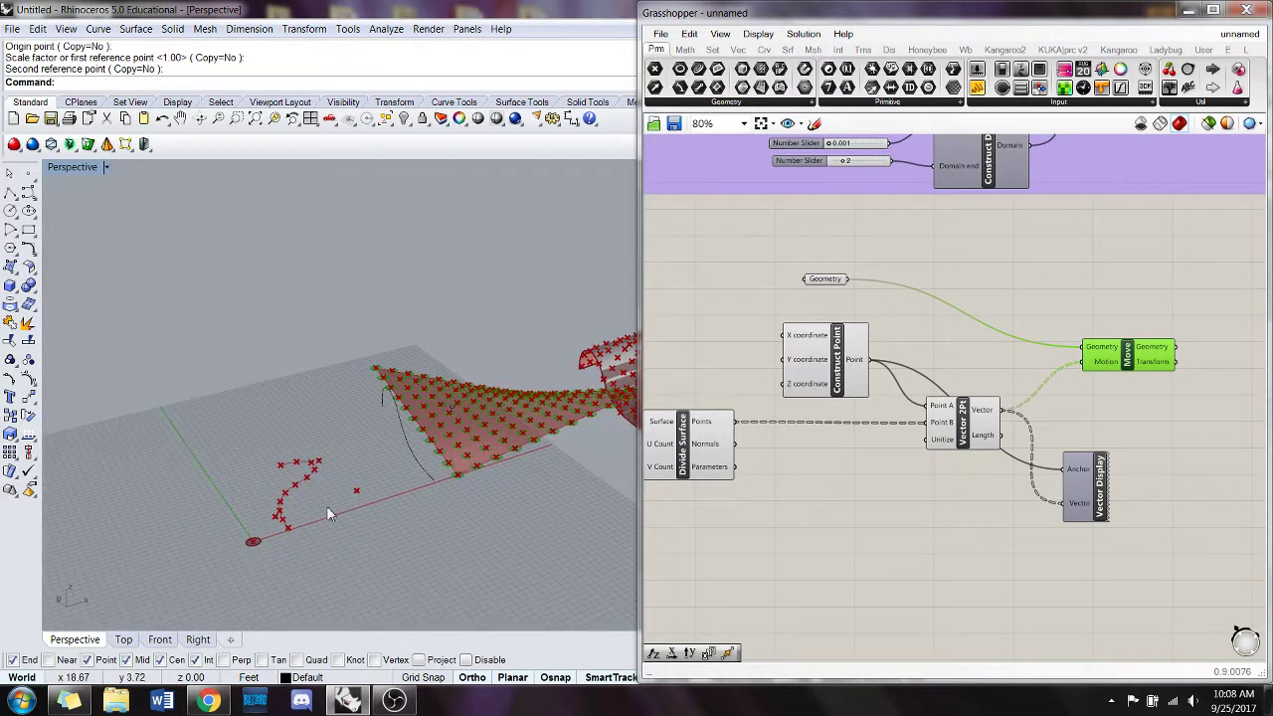
pyautogui.scroll(4, 382, 479)
pyautogui.scroll(3, 398, 480)
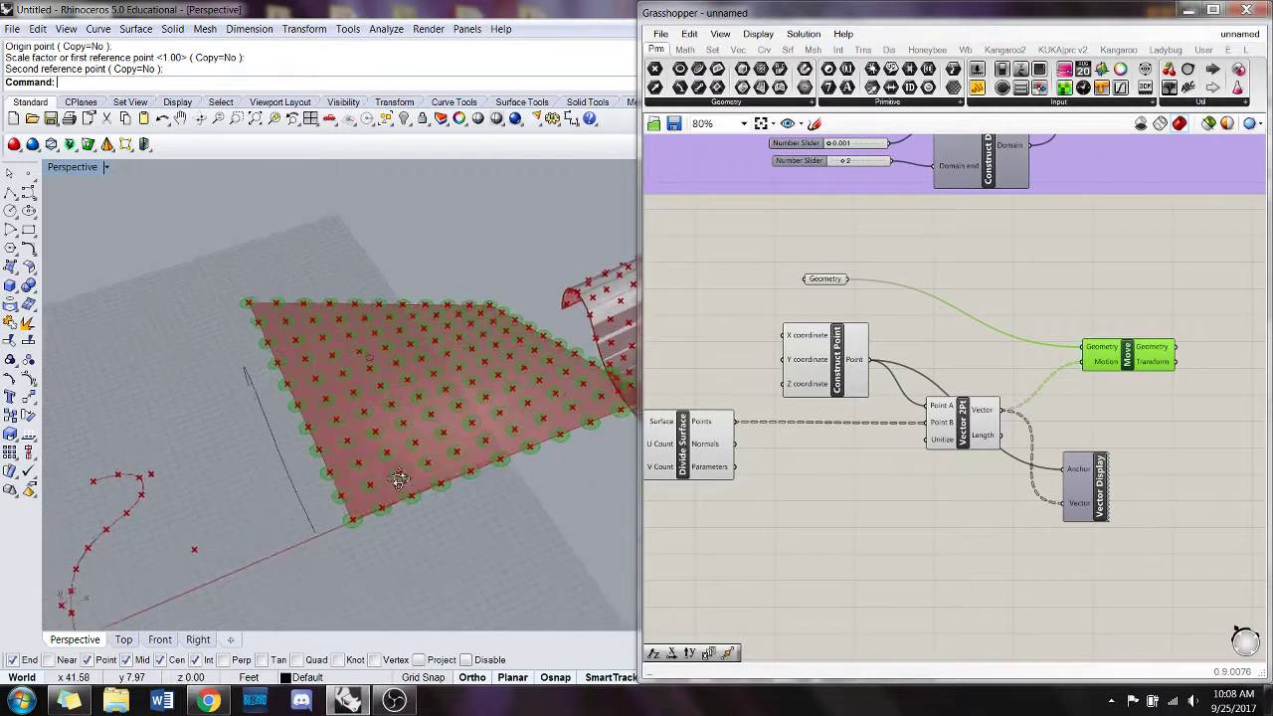
pyautogui.moveTo(398, 480); pyautogui.dragTo(363, 462, button='right')
pyautogui.click(575, 335)
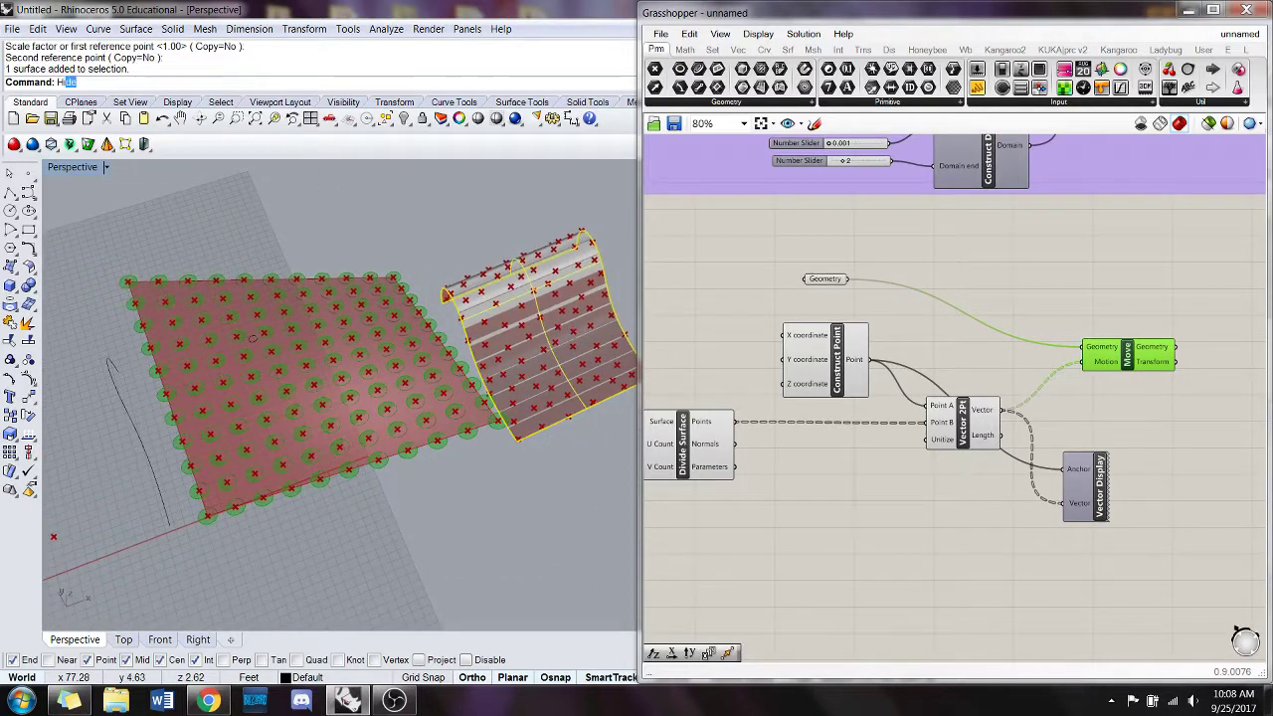
pyautogui.press('Return')
pyautogui.moveTo(569, 331); pyautogui.dragTo(461, 353, button='right')
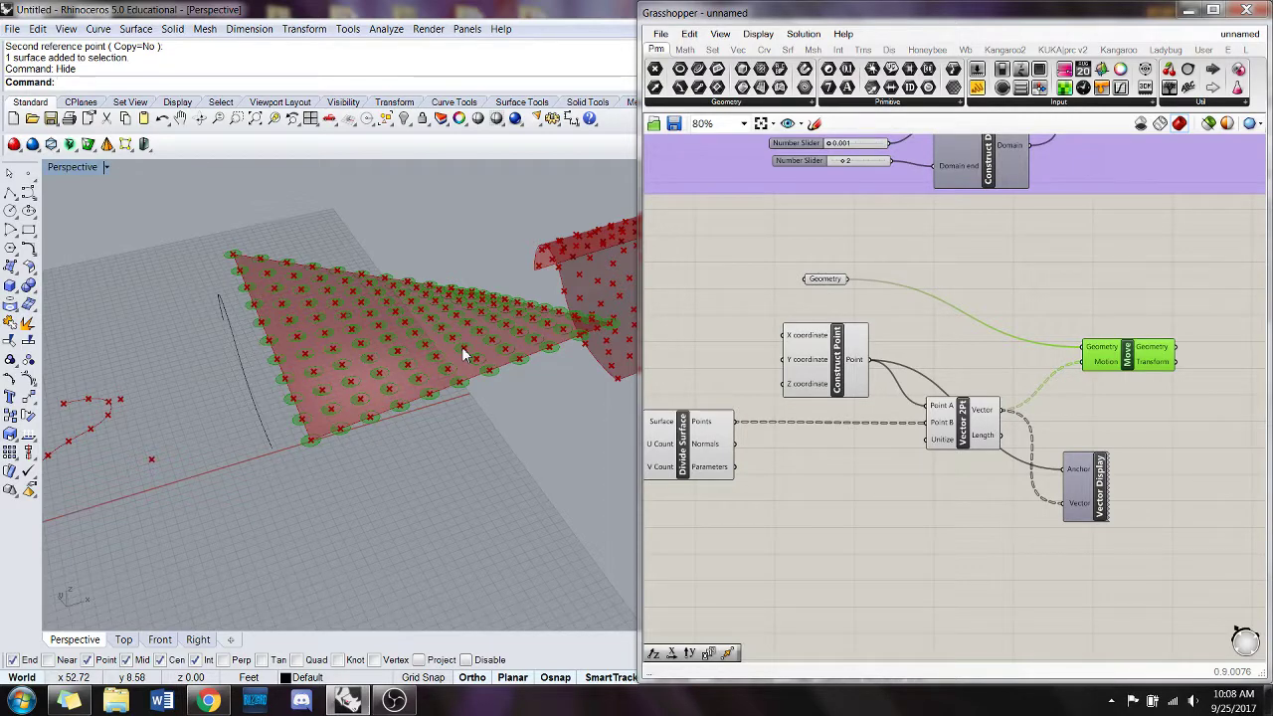
pyautogui.moveTo(440, 435); pyautogui.dragTo(421, 393, button='right')
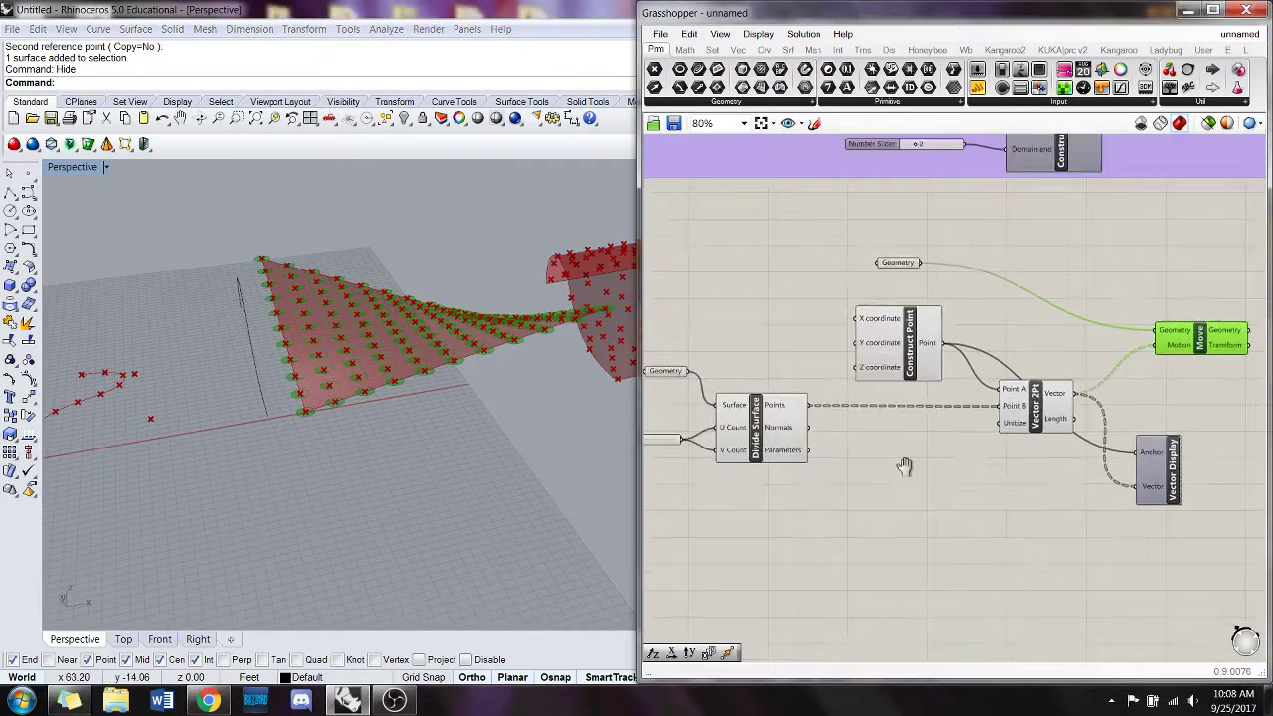
# - Move Populate Geometry with its Surface parameter and count slider directly beneath Divide Surface, and select the Surface parameter
pyautogui.scroll(-1, 992, 468)
pyautogui.moveTo(811, 472); pyautogui.dragTo(924, 445, button='right')
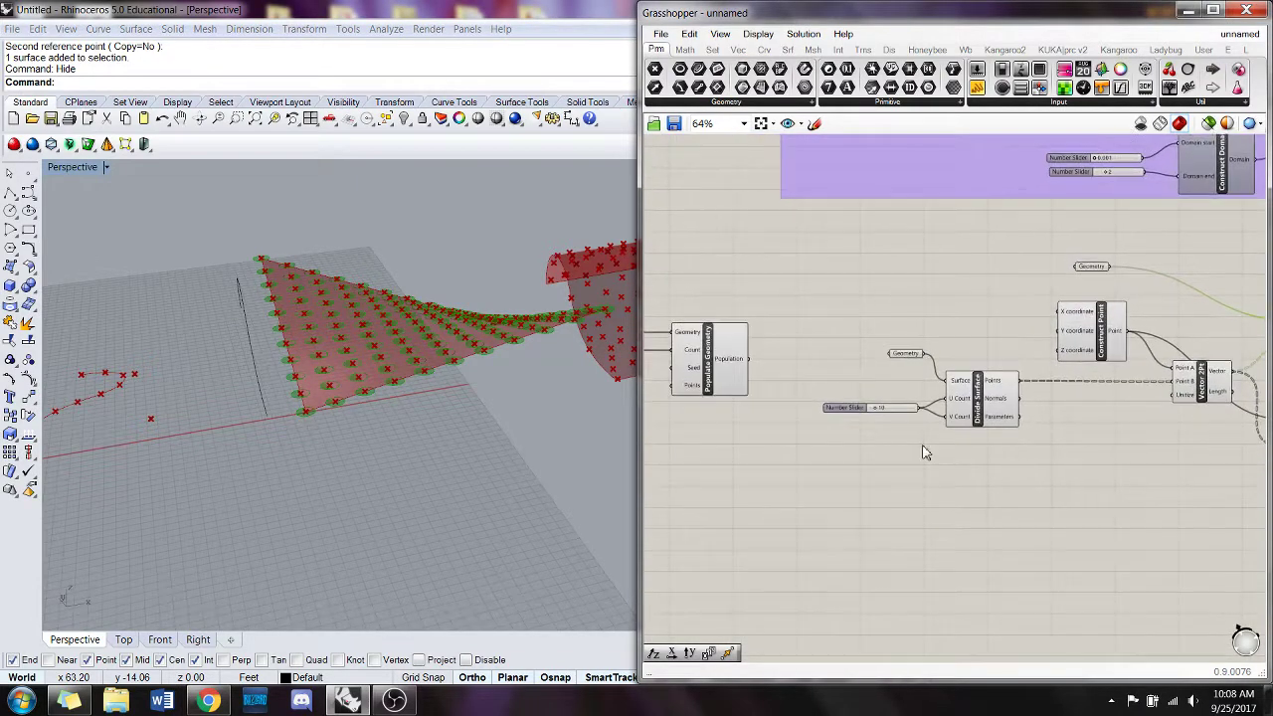
pyautogui.moveTo(775, 444); pyautogui.dragTo(855, 467, button='right')
pyautogui.moveTo(859, 462); pyautogui.dragTo(670, 324)
pyautogui.moveTo(964, 375); pyautogui.dragTo(918, 396, button='right')
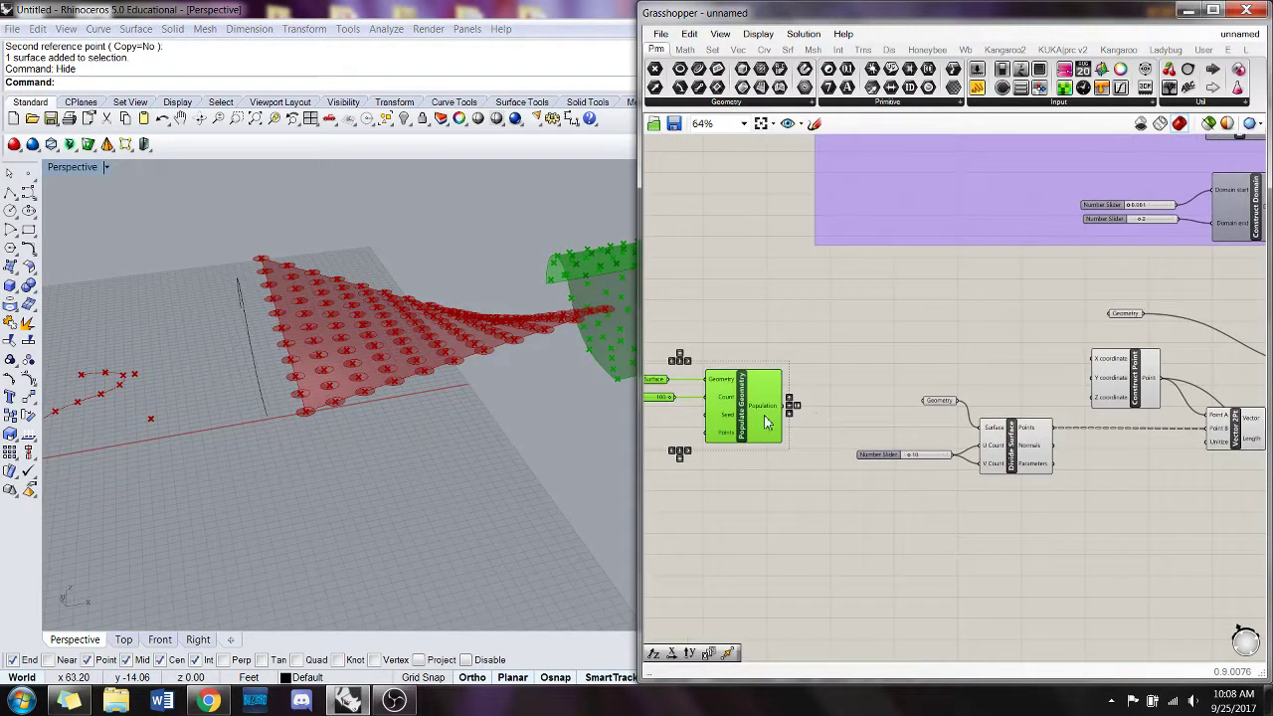
pyautogui.moveTo(755, 423)
pyautogui.mouseDown()
pyautogui.moveTo(1064, 316)
pyautogui.moveTo(973, 316)
pyautogui.moveTo(806, 389)
pyautogui.moveTo(765, 422)
pyautogui.mouseUp()
pyautogui.keyDown('shift'); pyautogui.moveTo(559, 389); pyautogui.dragTo(447, 416, button='right'); pyautogui.keyUp('shift')
pyautogui.click(737, 323)
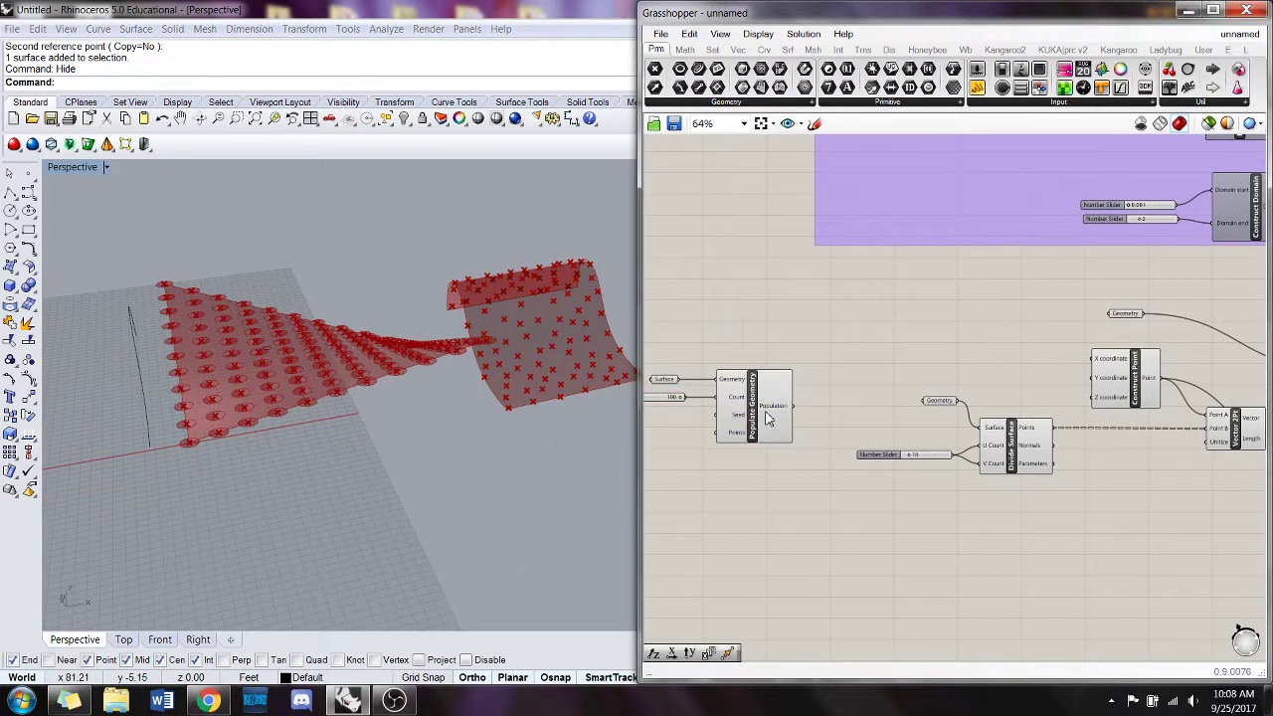
pyautogui.moveTo(716, 483); pyautogui.dragTo(750, 460, button='right')
pyautogui.moveTo(800, 485); pyautogui.dragTo(676, 315)
pyautogui.moveTo(789, 380); pyautogui.dragTo(1134, 514)
pyautogui.click(1045, 481)
pyautogui.click(1041, 492)
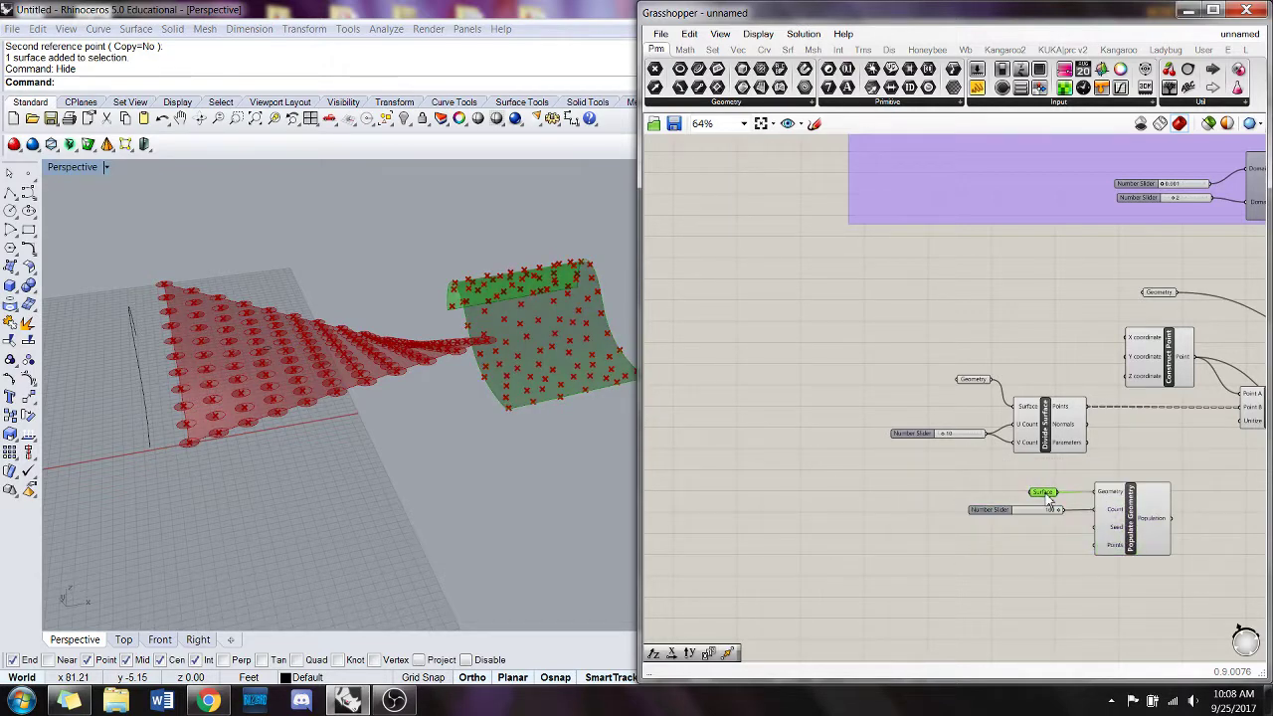
# - Delete the Surface parameter and wire the Divide Surface's Geometry parameter into Populate Geometry's Geometry input instead
pyautogui.press('Delete')
pyautogui.click(981, 383)
pyautogui.moveTo(993, 380); pyautogui.dragTo(1098, 491)
pyautogui.click(1003, 547)
pyautogui.moveTo(1134, 434); pyautogui.dragTo(950, 421, button='right')
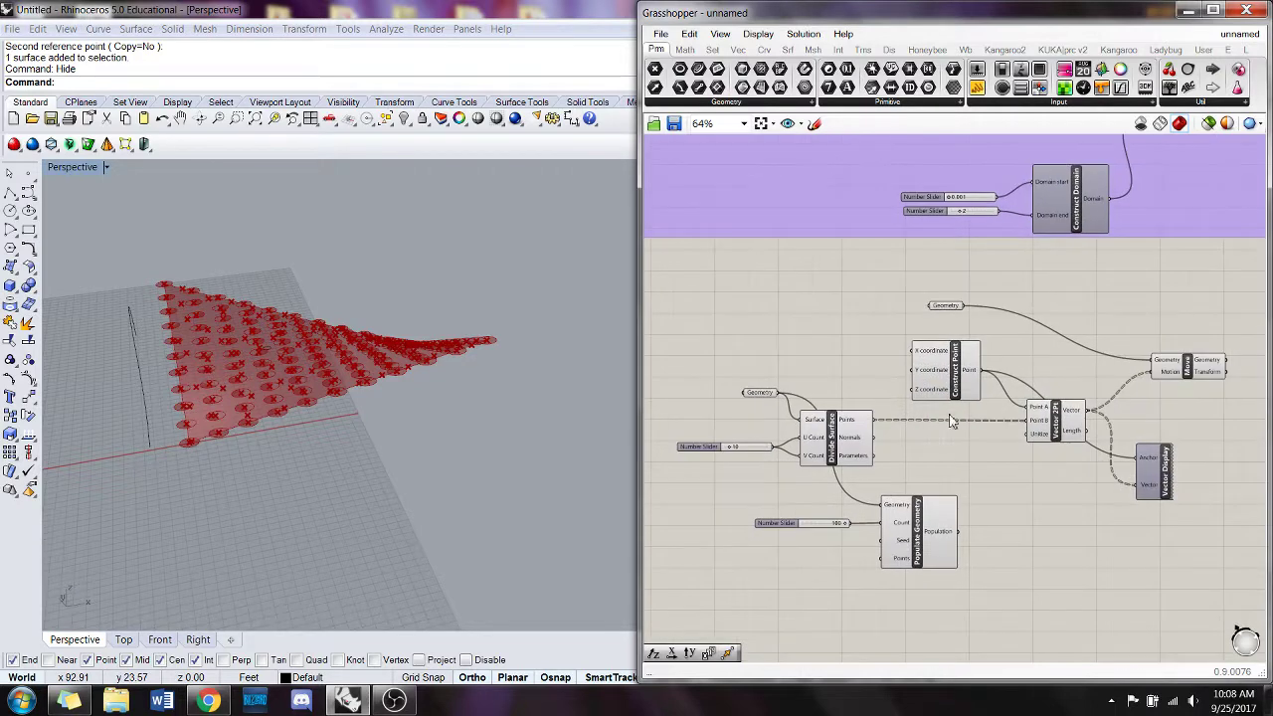
# - Turn off the preview of the Construct Point, Move and Divide Surface components
pyautogui.rightClick(960, 373)
pyautogui.click(970, 394)
pyautogui.rightClick(1189, 368)
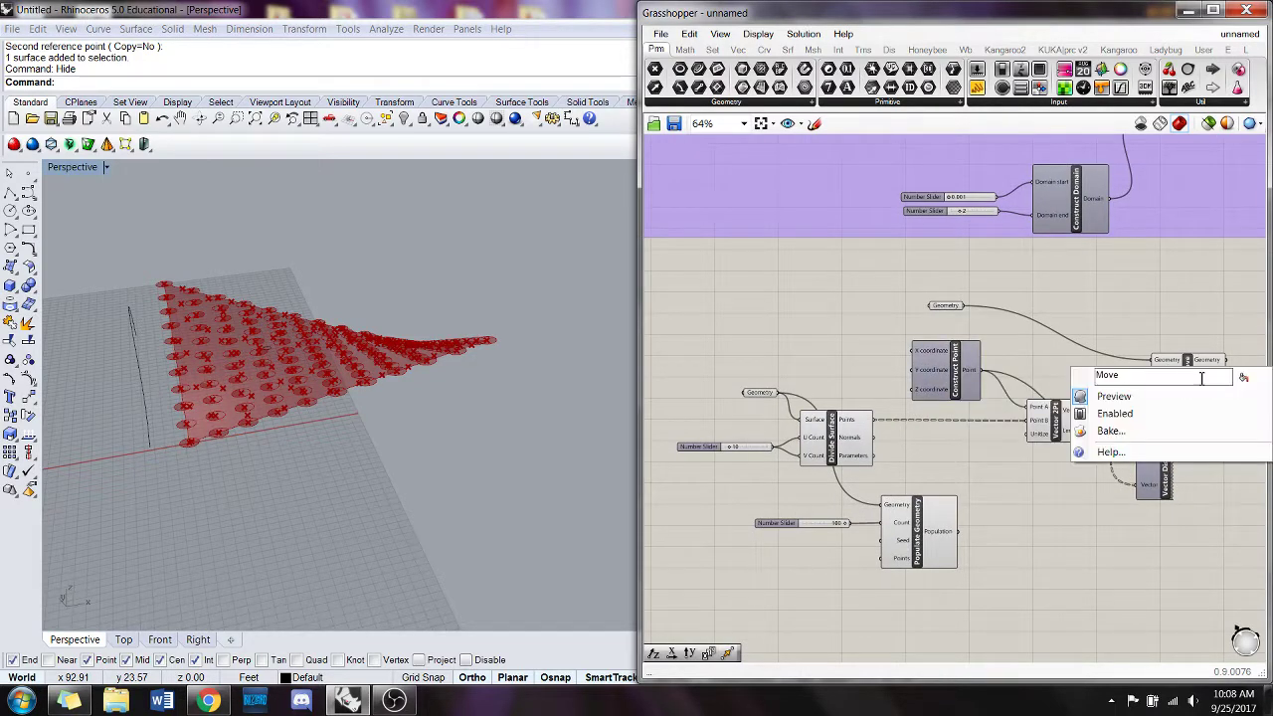
pyautogui.press('Escape')
pyautogui.rightClick(1189, 366)
pyautogui.click(1199, 387)
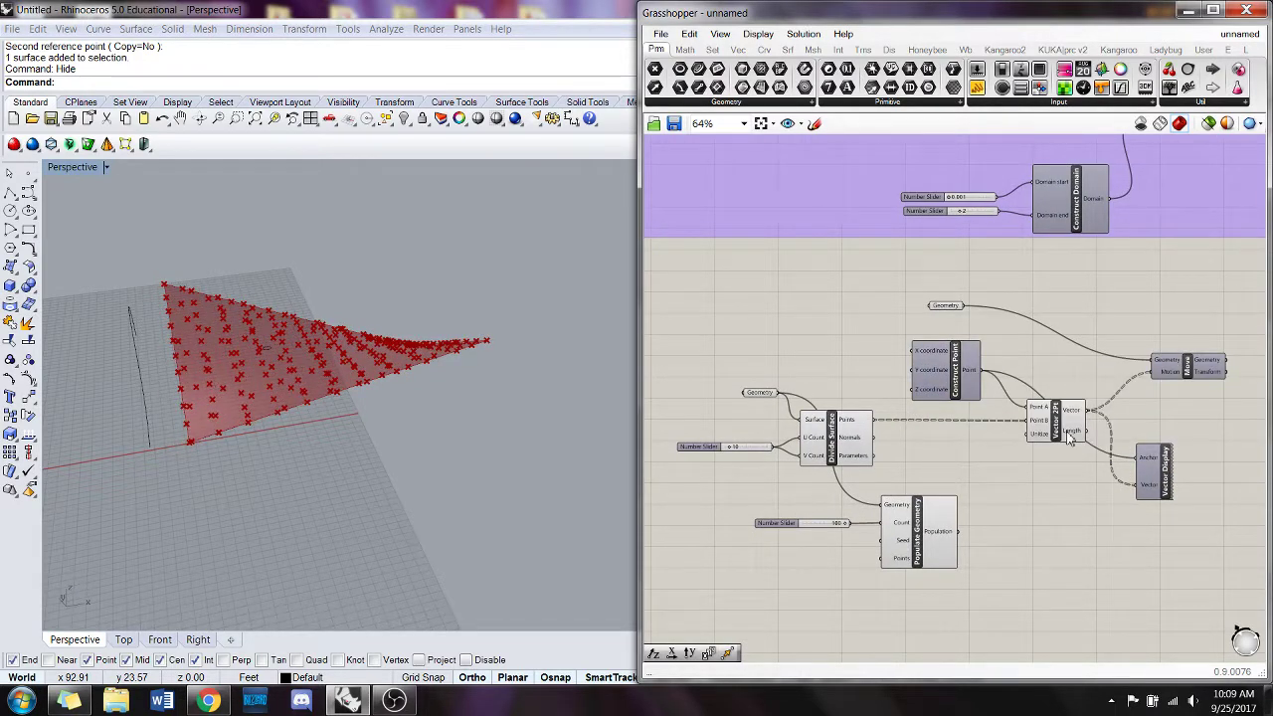
pyautogui.rightClick(831, 427)
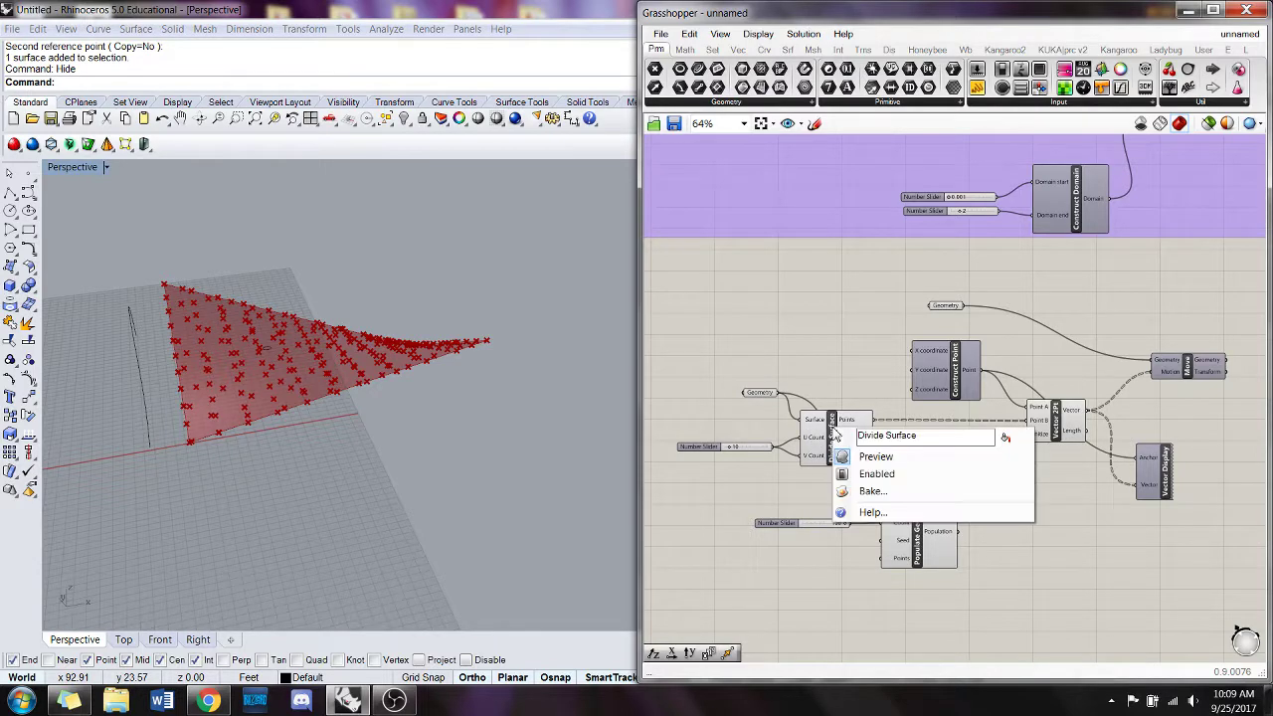
pyautogui.click(861, 456)
pyautogui.moveTo(995, 548); pyautogui.dragTo(1000, 468, button='right')
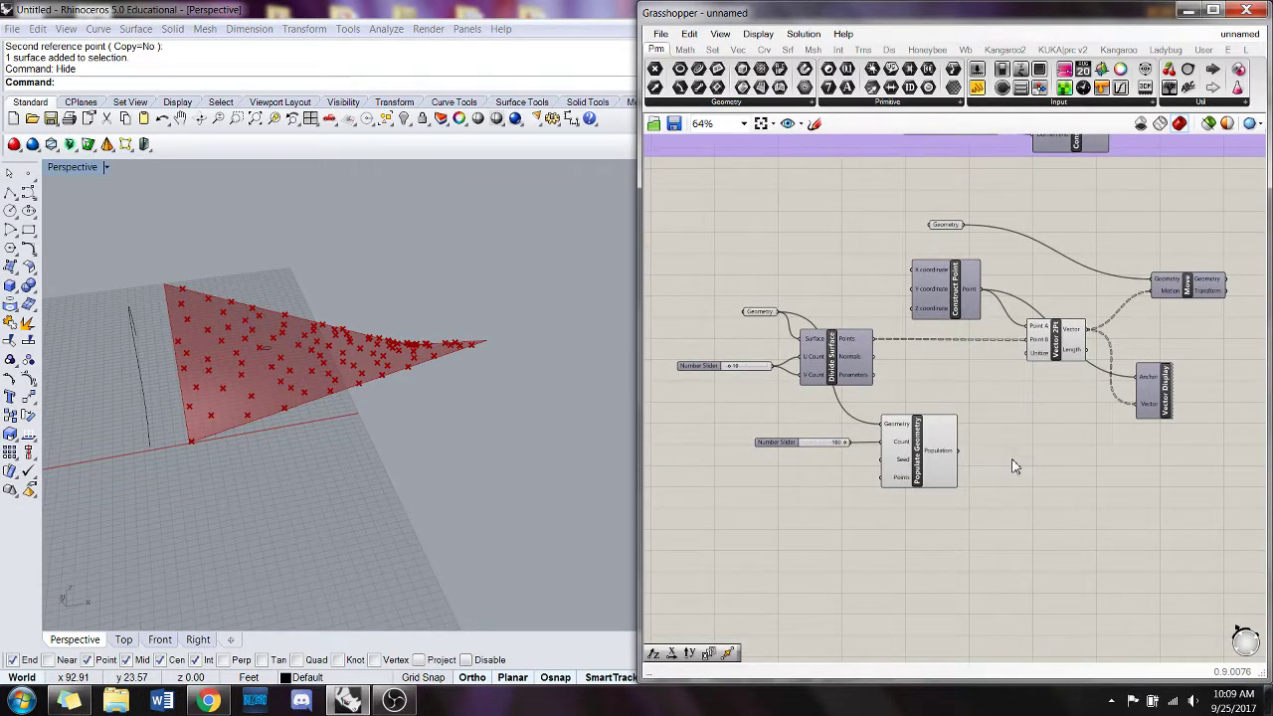
pyautogui.doubleClick(1015, 468)
pyautogui.write('con')
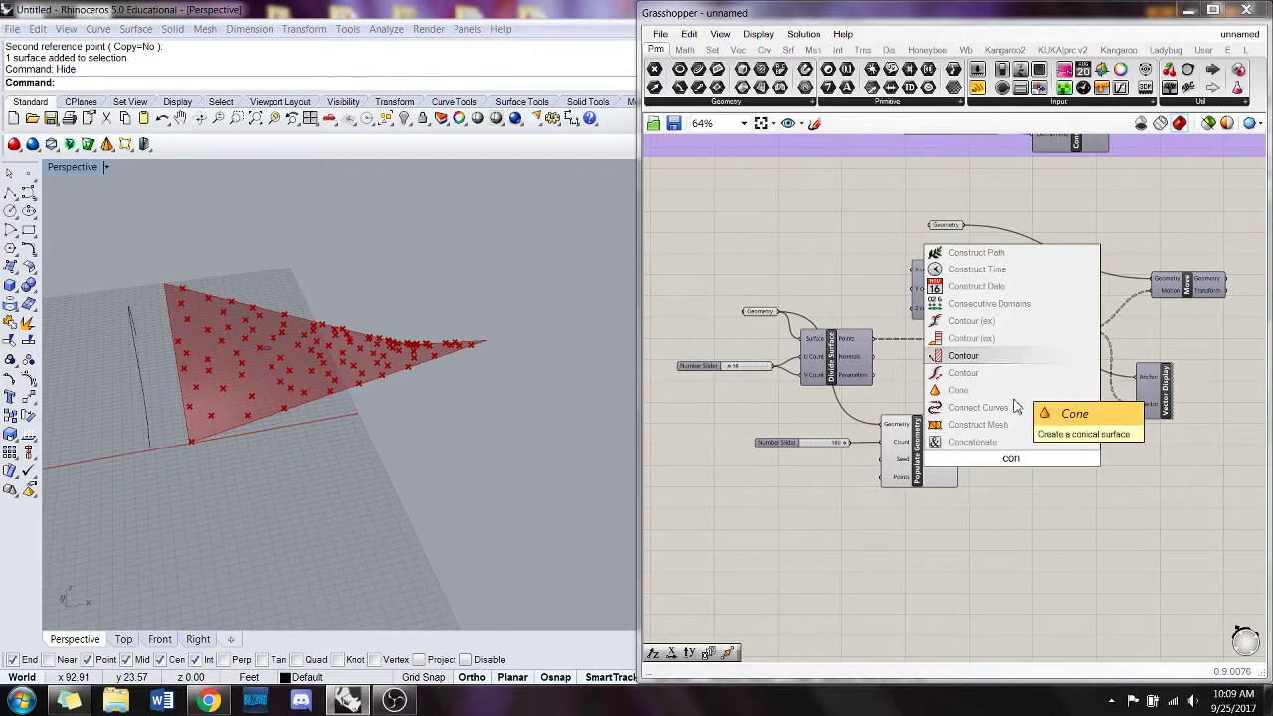
pyautogui.click(1099, 499)
# - Add a second Vector 2Pt component, wiring Construct Point's Point into Point A and Populate Geometry's Population into Point B
pyautogui.doubleClick(1041, 431)
pyautogui.write('V')
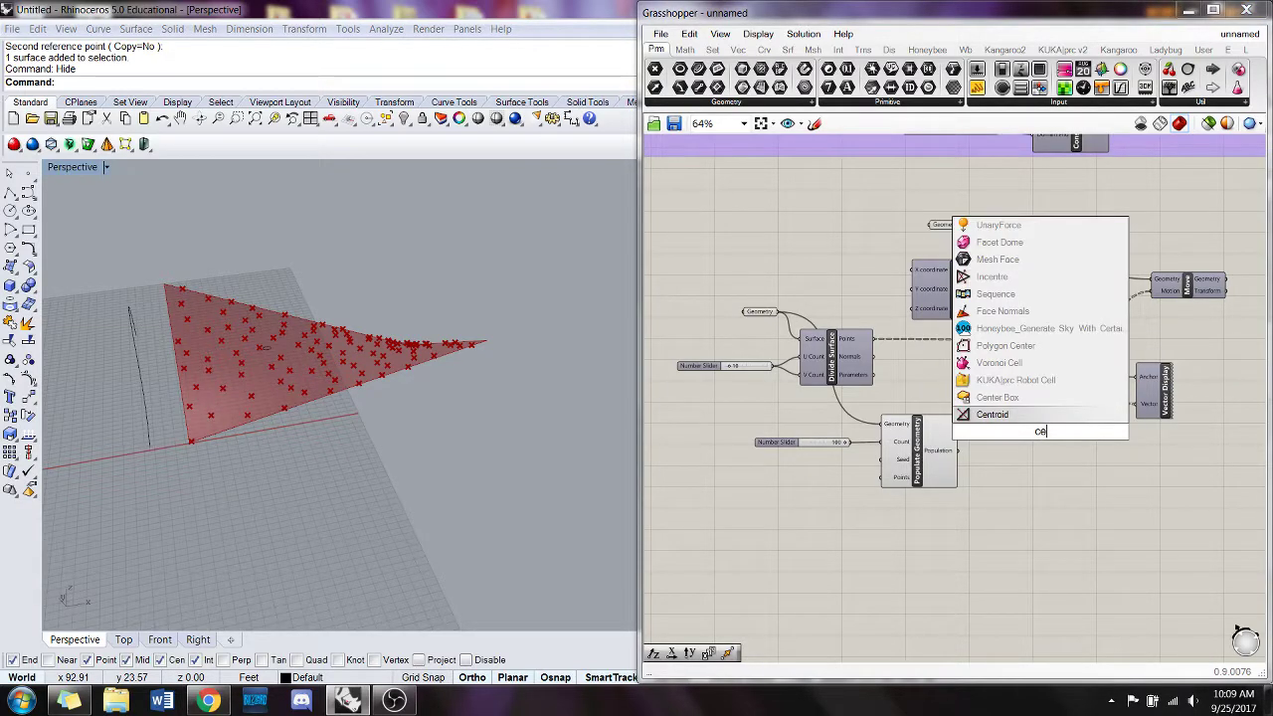
pyautogui.write('ect')
pyautogui.click(997, 362)
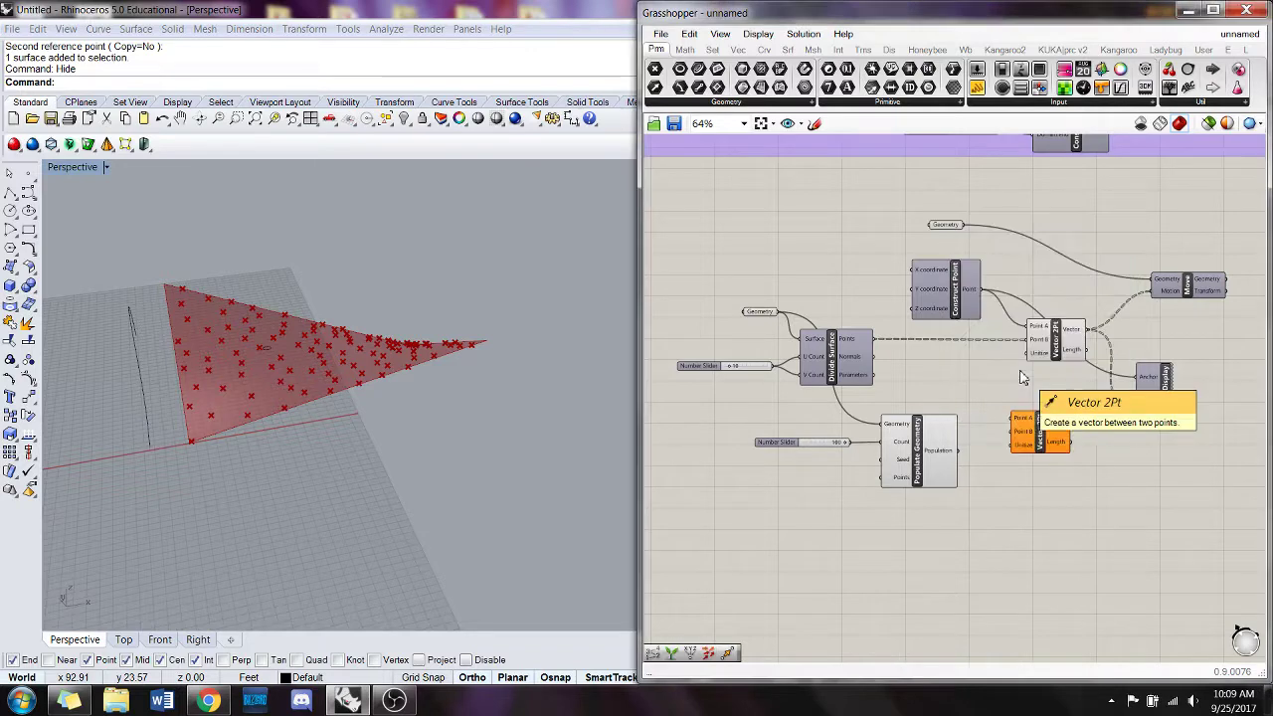
pyautogui.moveTo(1044, 430); pyautogui.dragTo(1068, 462)
pyautogui.click(945, 457)
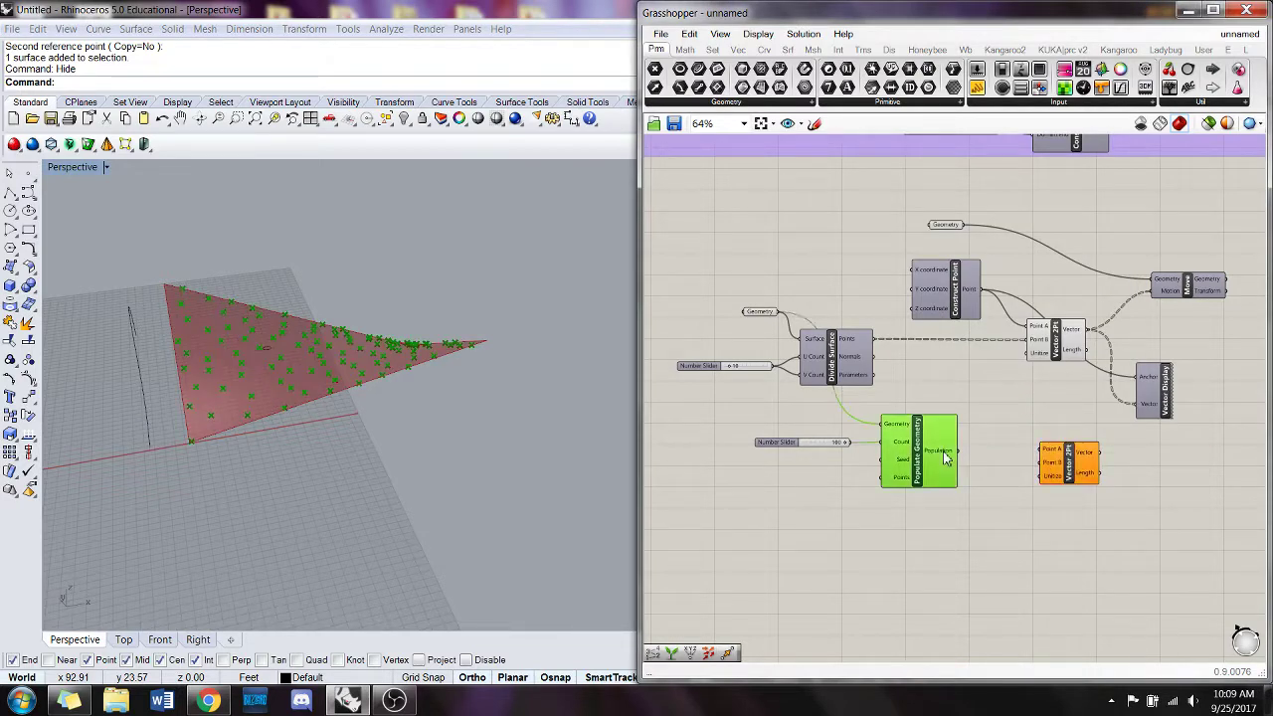
pyautogui.click(1025, 445)
pyautogui.moveTo(962, 457); pyautogui.dragTo(1054, 457)
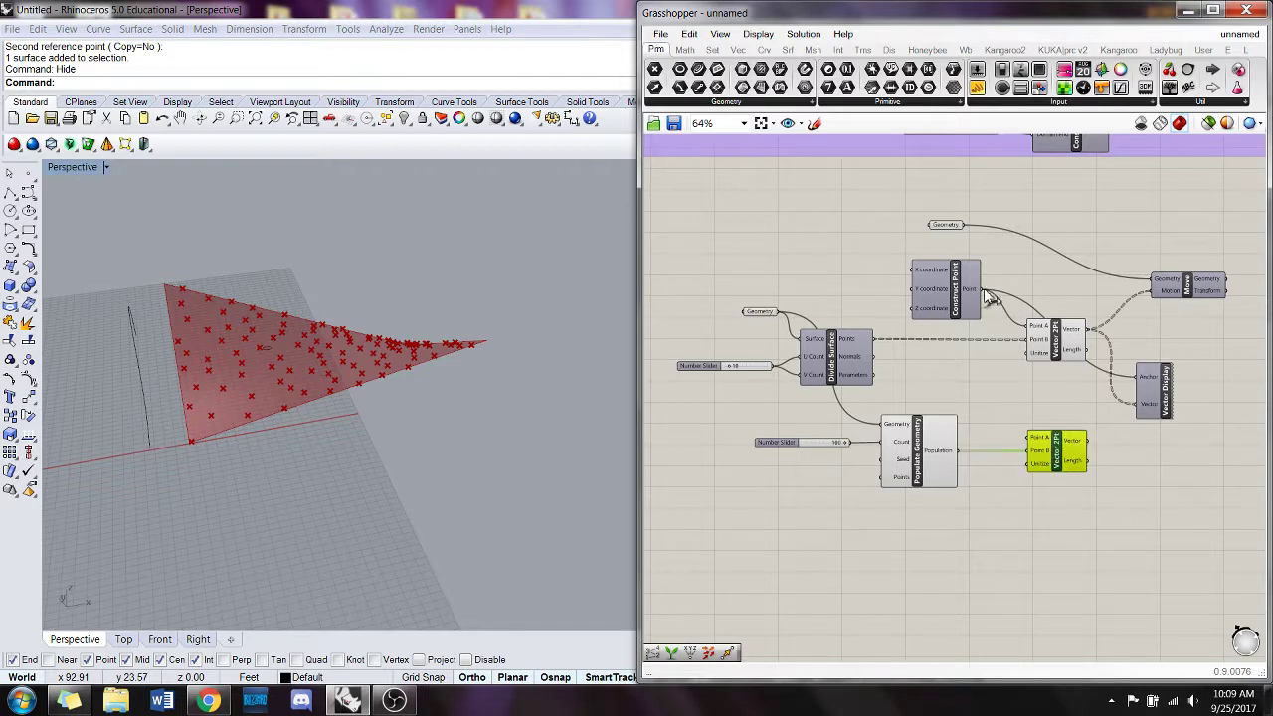
pyautogui.moveTo(985, 292); pyautogui.dragTo(1031, 443)
pyautogui.click(1131, 458)
# - Add a second Move component, wiring the circular surface's Geometry parameter into Geometry and the new Vector 2Pt's Vector into Motion
pyautogui.moveTo(1161, 462); pyautogui.dragTo(1134, 447, button='right')
pyautogui.doubleClick(1129, 500)
pyautogui.write('move')
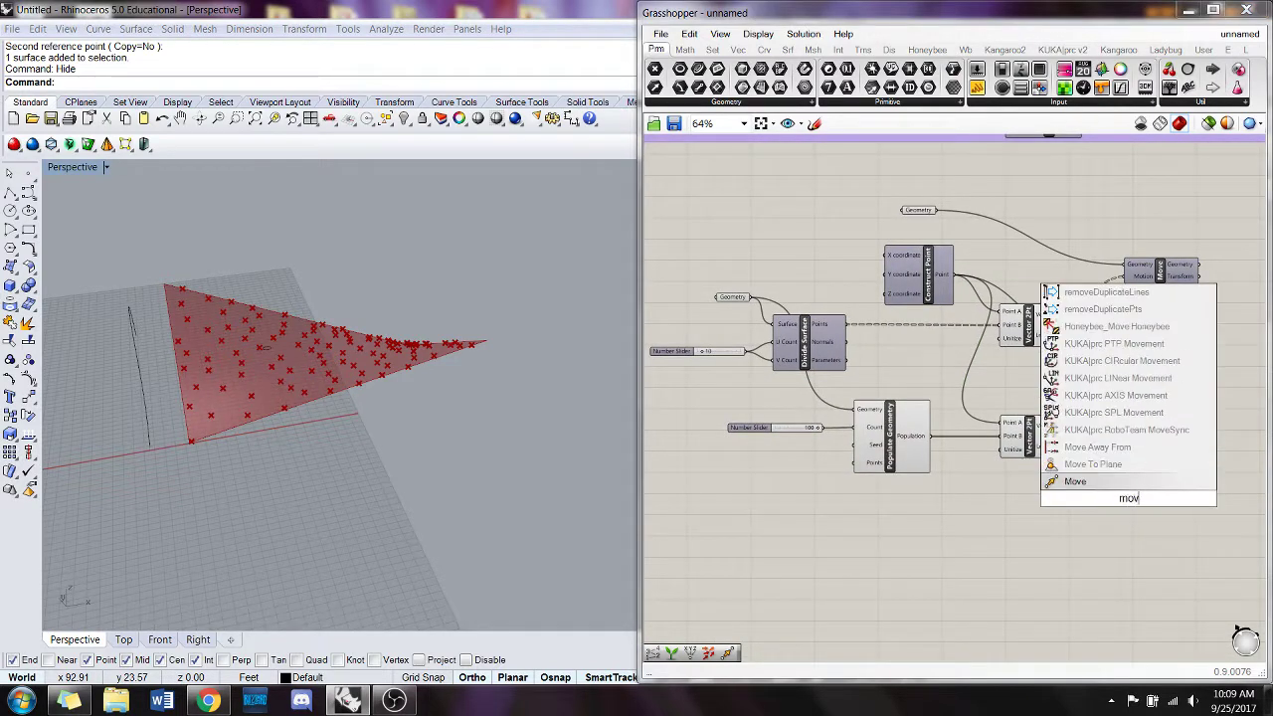
pyautogui.press('Return')
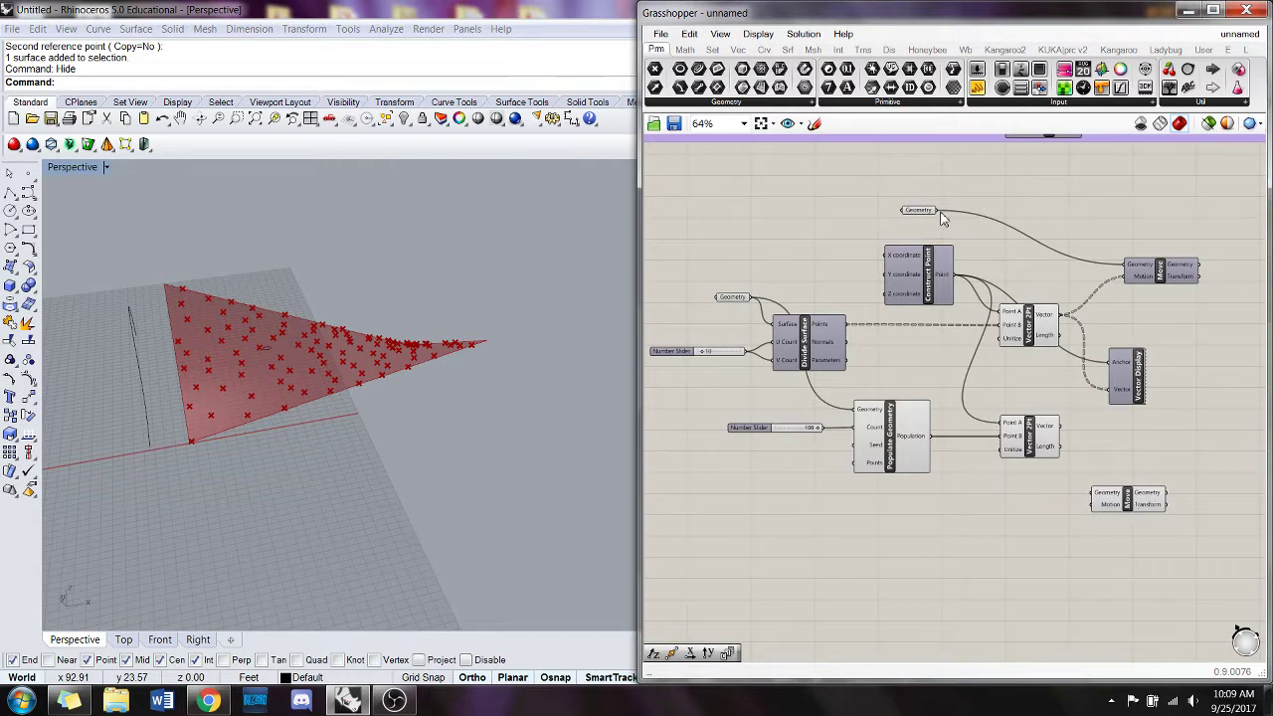
pyautogui.moveTo(936, 211); pyautogui.dragTo(1092, 492)
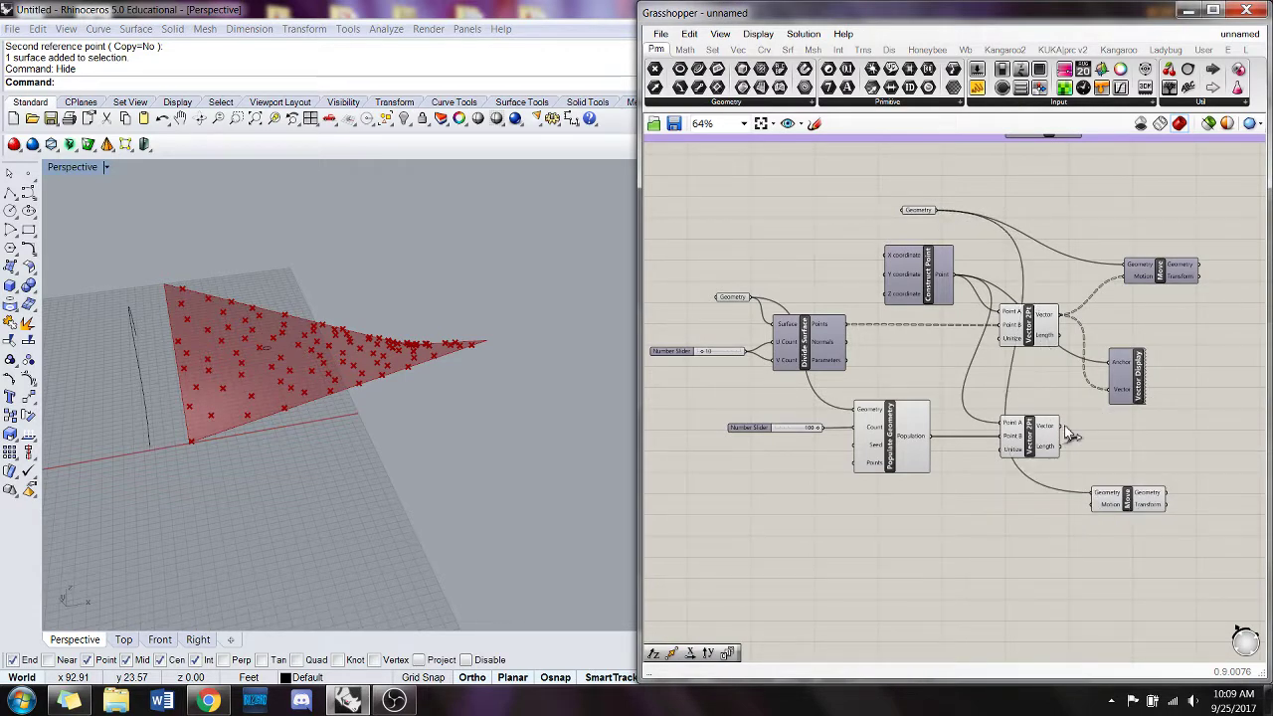
pyautogui.moveTo(1061, 426); pyautogui.dragTo(1091, 504)
pyautogui.moveTo(442, 290); pyautogui.dragTo(417, 378, button='right')
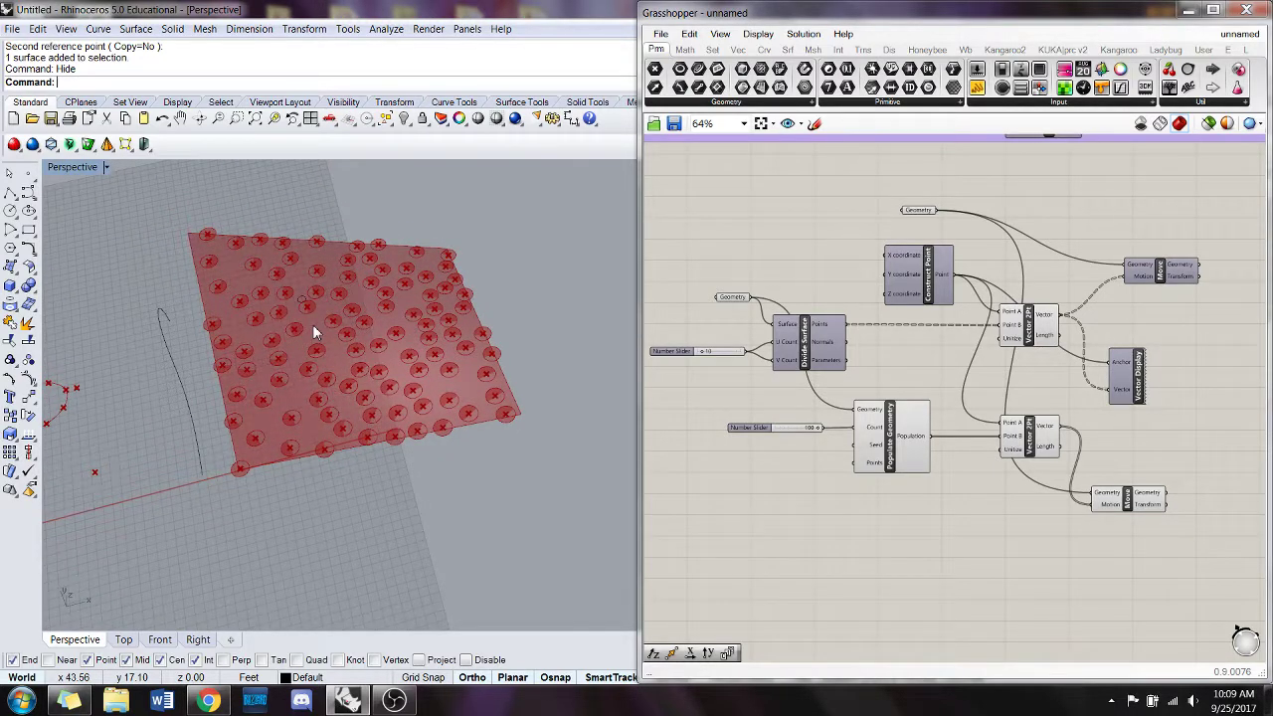
# - Shift the Populate Geometry chain down and group it, and group the Divide Surface chain separately
pyautogui.moveTo(1135, 545); pyautogui.dragTo(752, 412)
pyautogui.moveTo(1042, 449); pyautogui.dragTo(1047, 502)
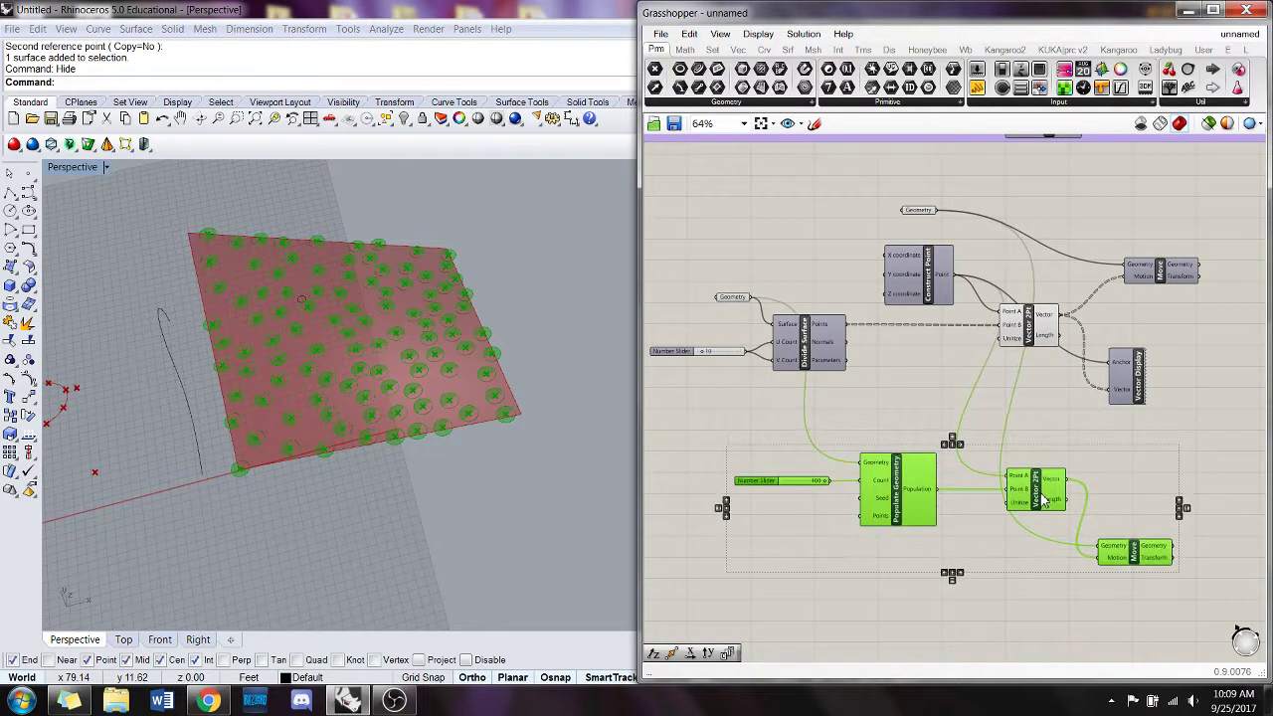
pyautogui.hotkey('ctrl', 'g')
pyautogui.moveTo(1214, 434); pyautogui.dragTo(664, 205)
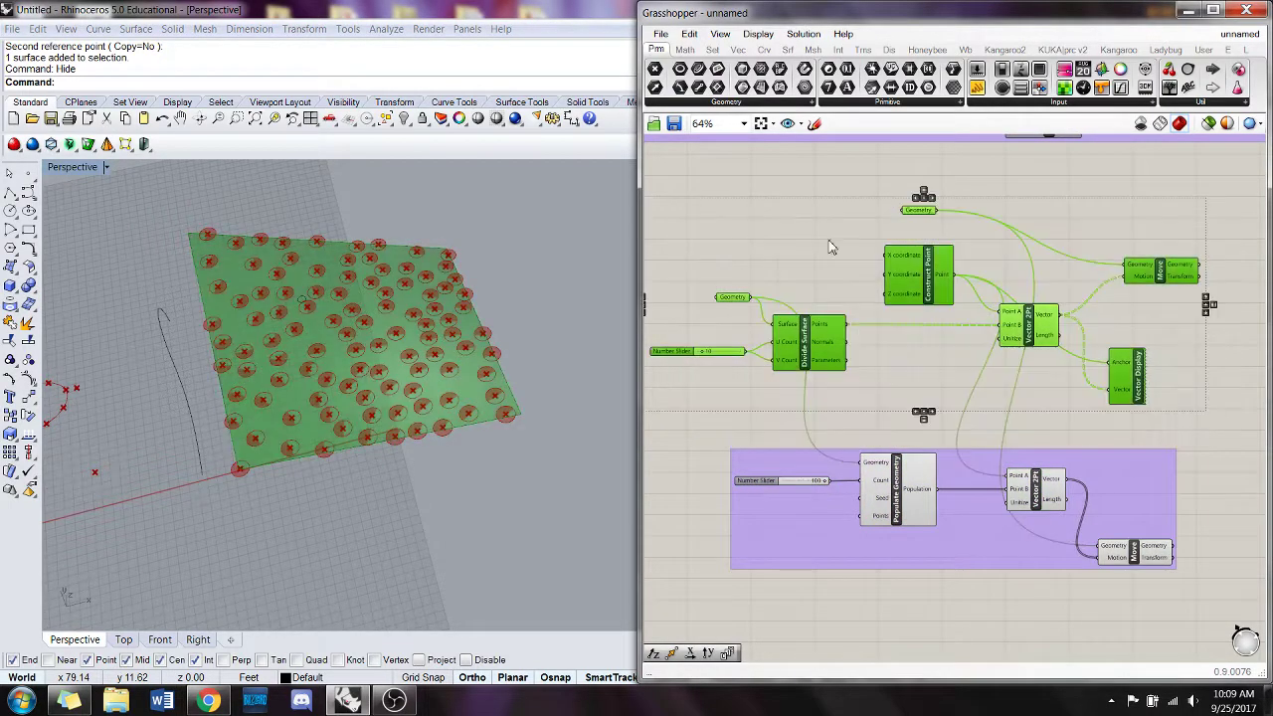
pyautogui.hotkey('ctrl', 'g')
# - Turn off the preview of the second Move and Populate Geometry, and turn the first Move's preview back on
pyautogui.rightClick(1132, 553)
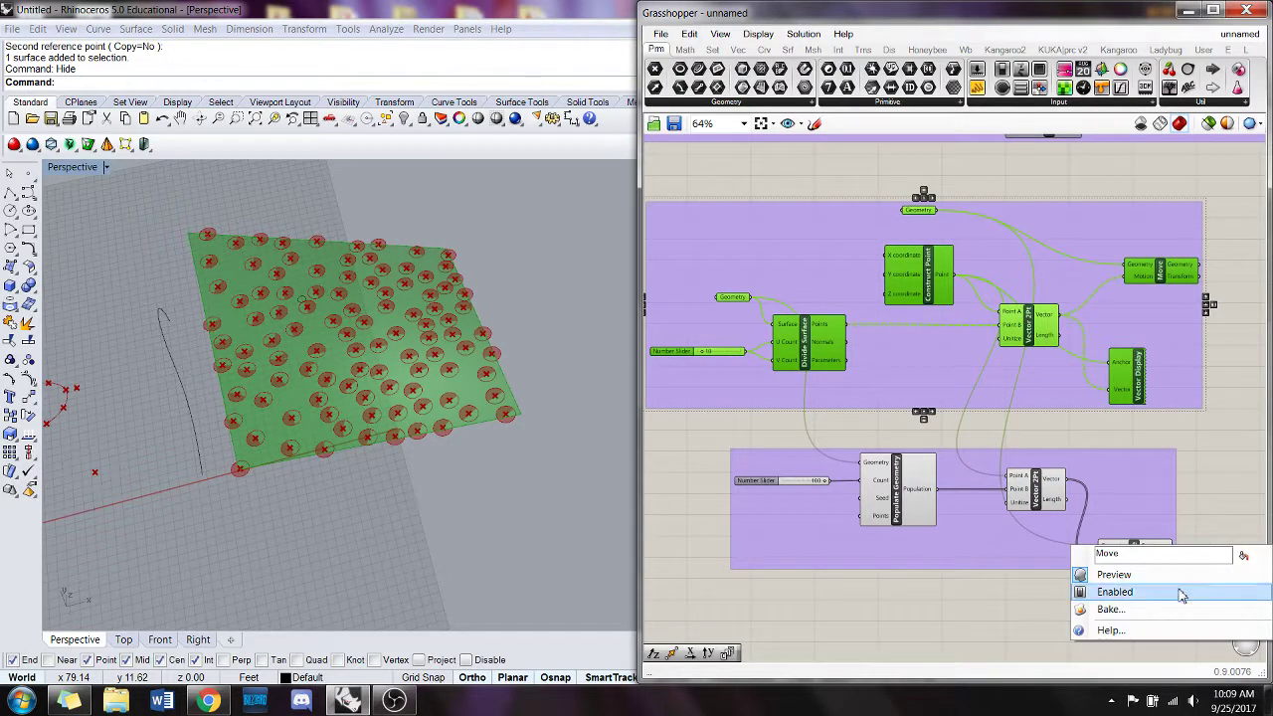
pyautogui.click(1144, 573)
pyautogui.rightClick(897, 482)
pyautogui.click(1032, 505)
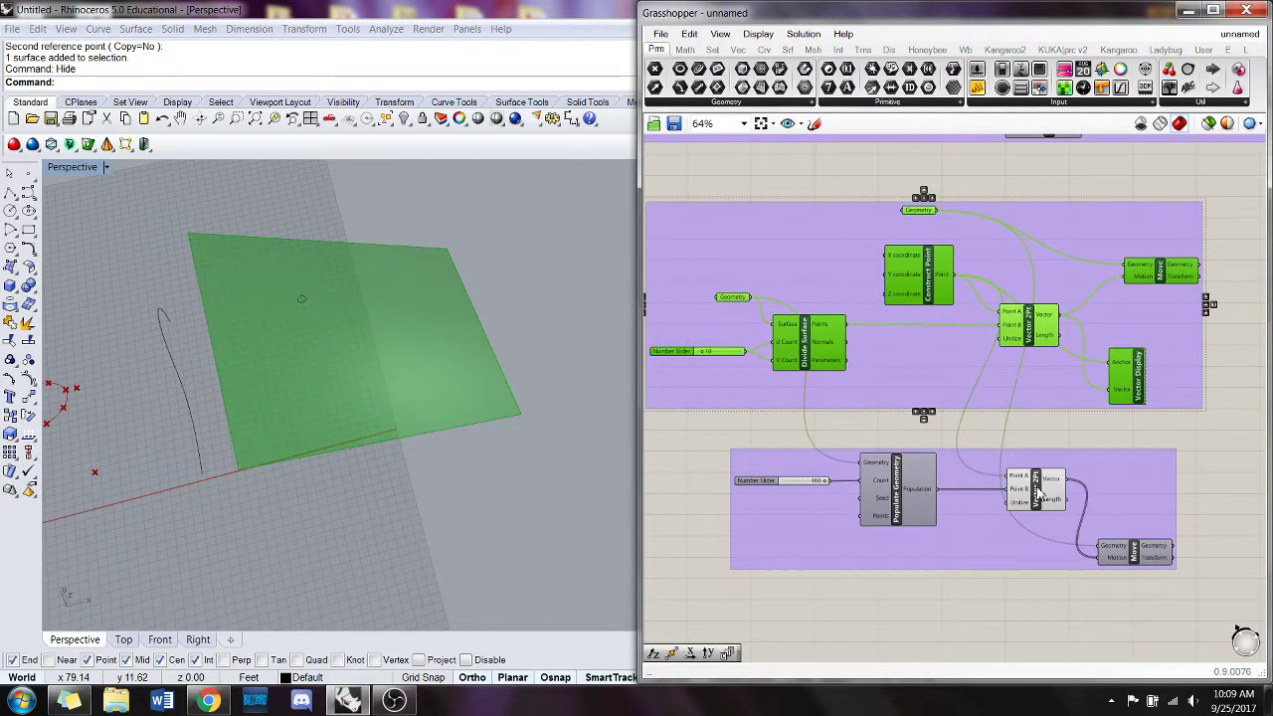
pyautogui.click(1051, 432)
pyautogui.rightClick(1164, 274)
pyautogui.click(1170, 298)
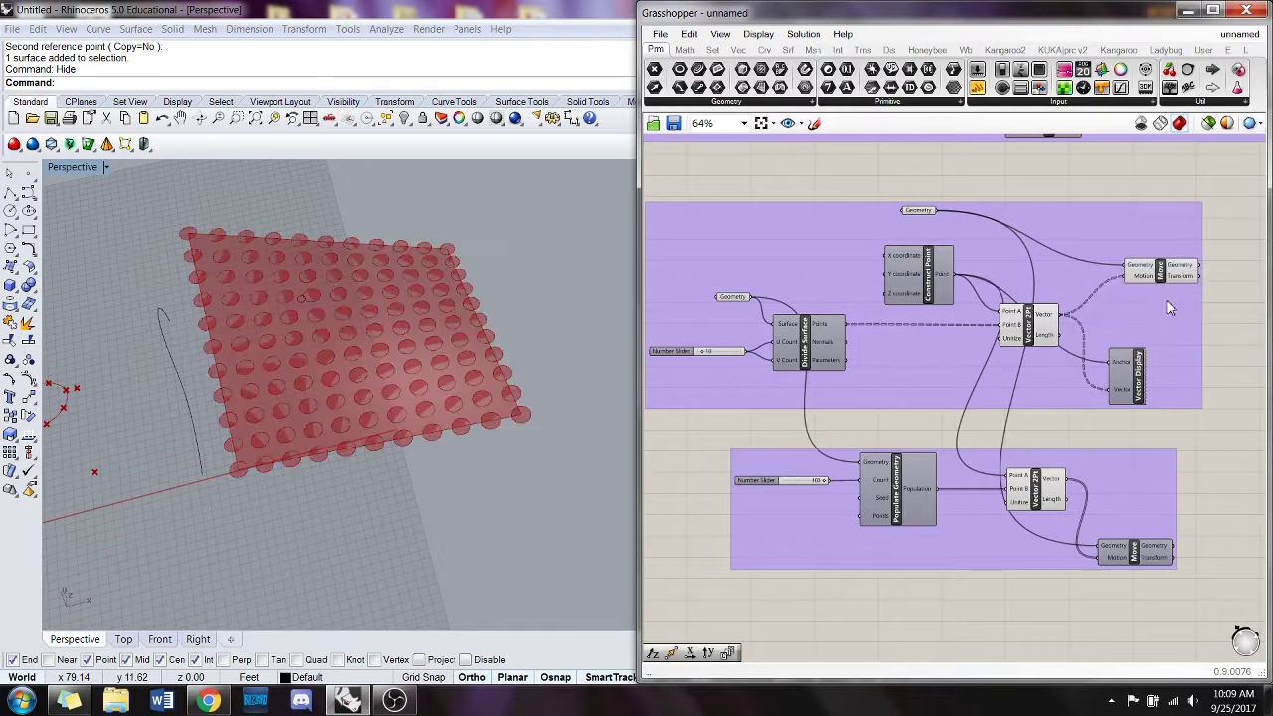
pyautogui.moveTo(420, 362); pyautogui.dragTo(404, 339, button='right')
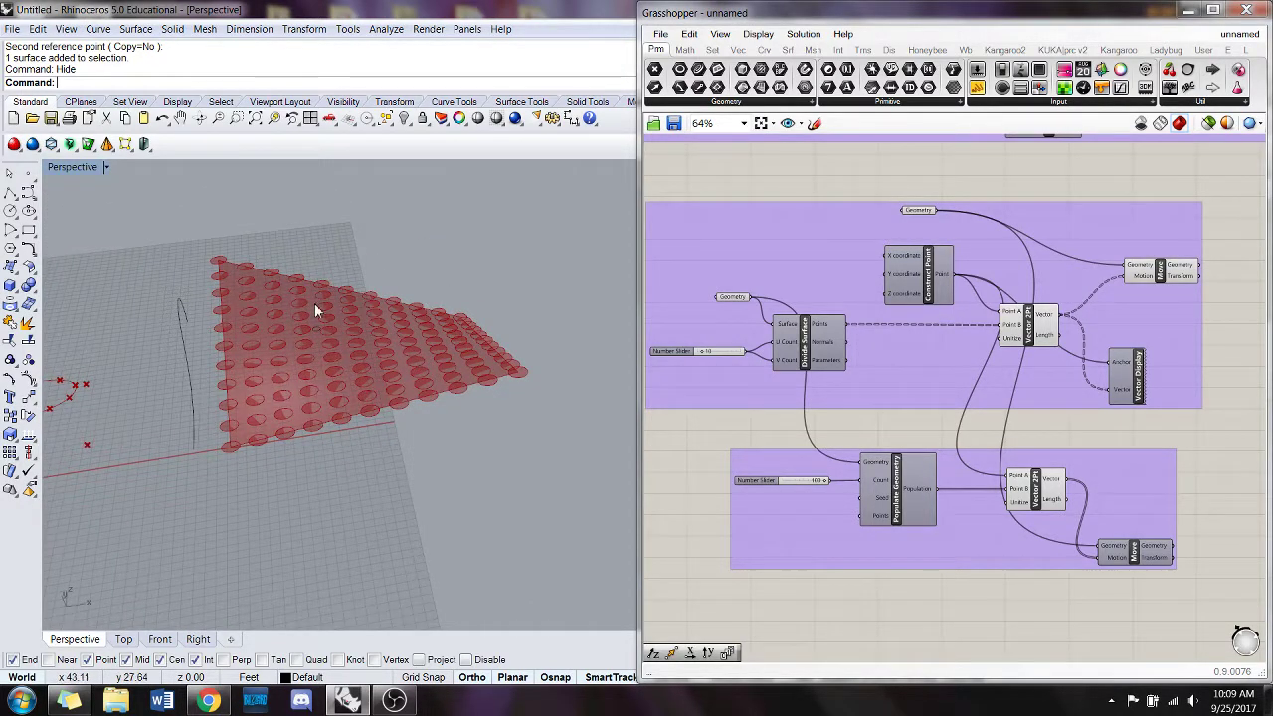
pyautogui.moveTo(1045, 330); pyautogui.dragTo(958, 309, button='right')
pyautogui.scroll(-1, 1050, 378)
pyautogui.moveTo(1113, 328); pyautogui.dragTo(999, 337, button='right')
pyautogui.scroll(1, 1055, 354)
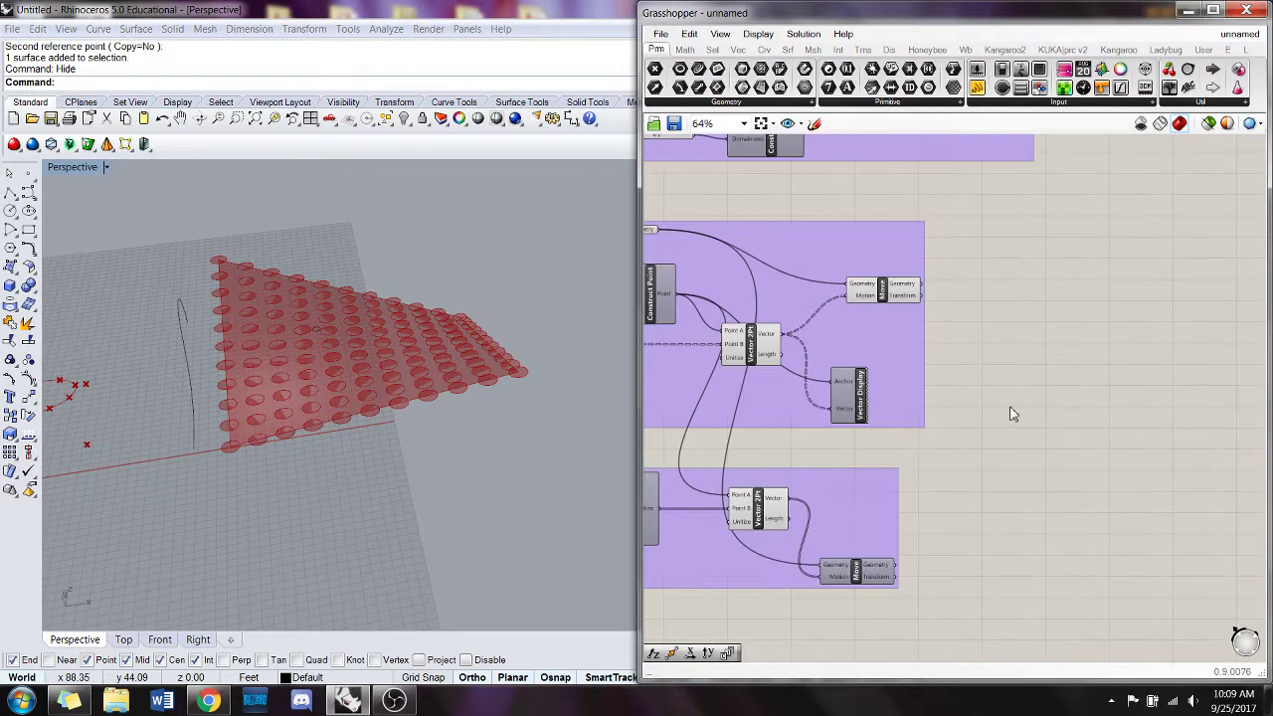
pyautogui.moveTo(1009, 411); pyautogui.dragTo(1081, 367, button='right')
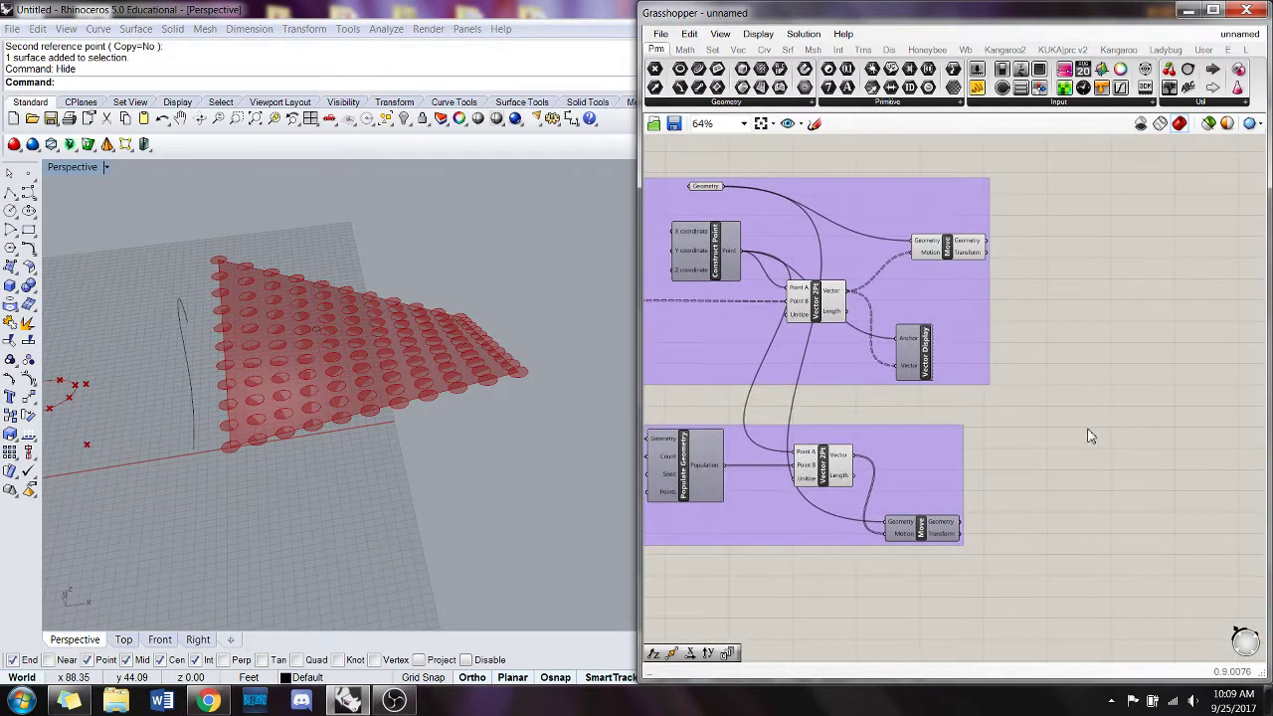
# - Place a Rhino point object on the ground plane beneath the freeform surface, at about x 36, y 21
pyautogui.click(345, 369)
pyautogui.write('Point')
pyautogui.press('Return')
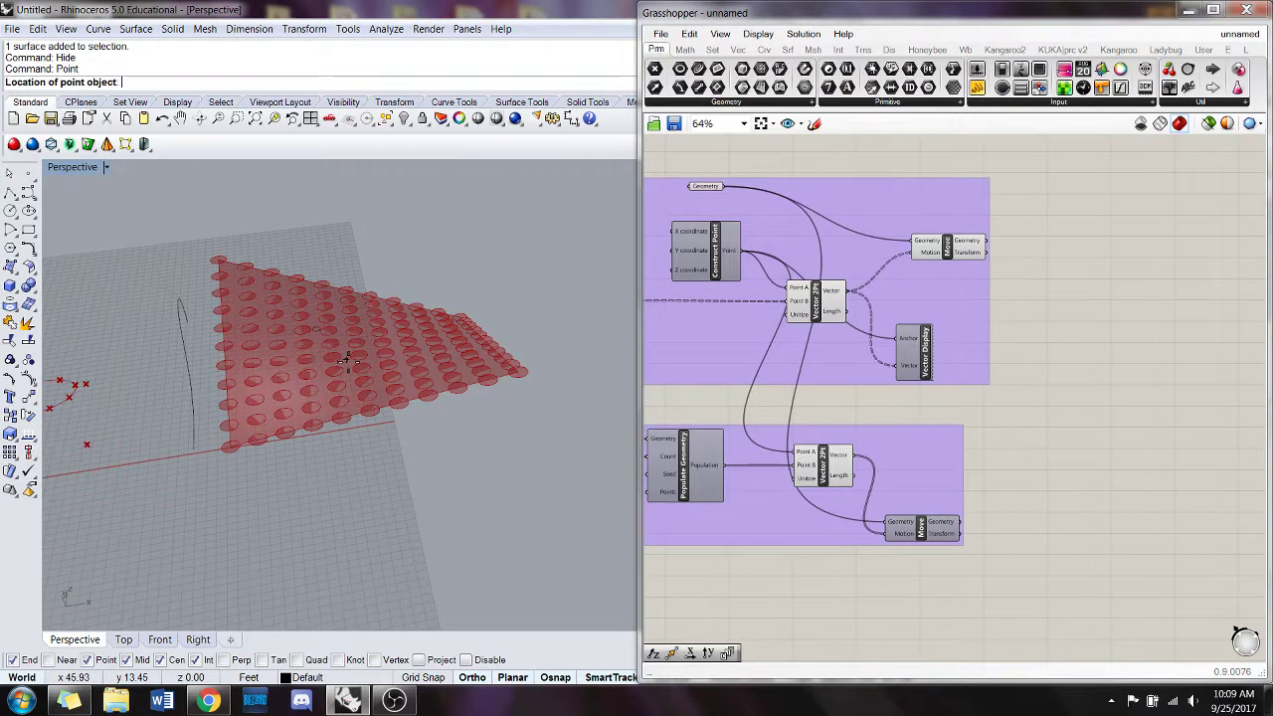
pyautogui.click(263, 318)
pyautogui.moveTo(264, 318); pyautogui.dragTo(243, 432, button='right')
# - Start a Move of the new point with Vertical set to Yes, using the point itself as the base
pyautogui.click(223, 378)
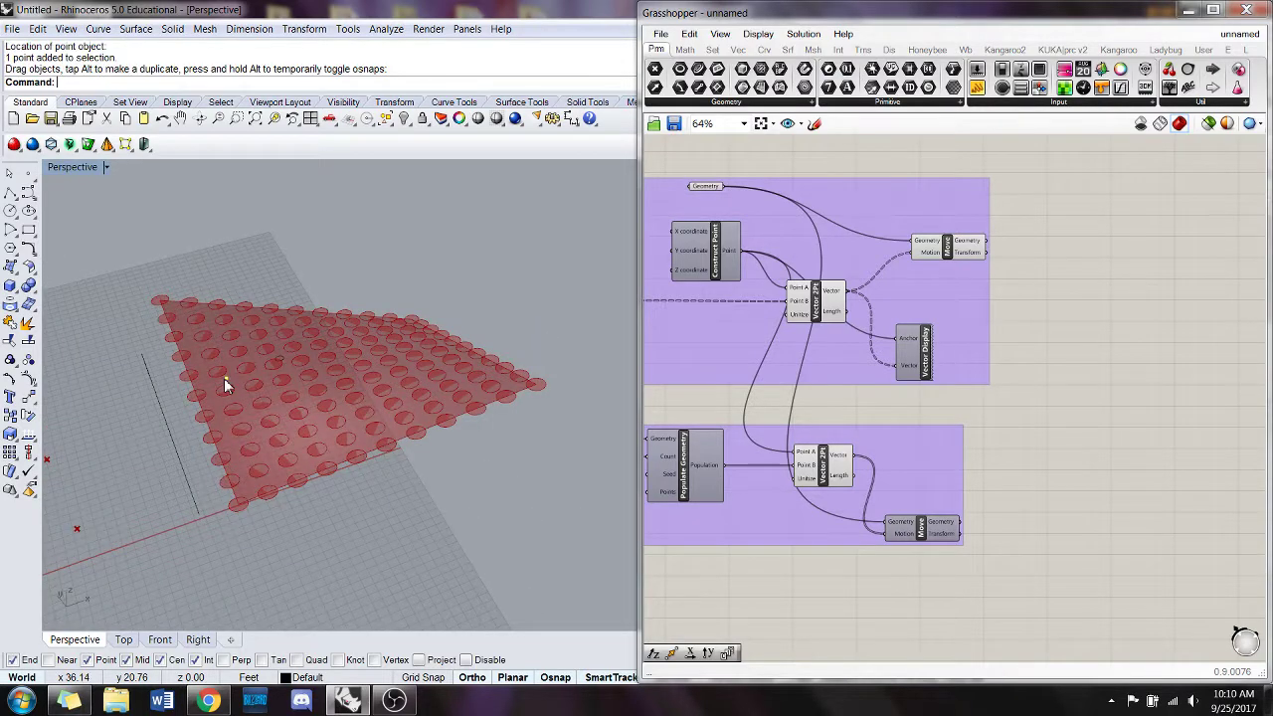
pyautogui.write('Move')
pyautogui.press('Return')
pyautogui.write('v')
pyautogui.press('Return')
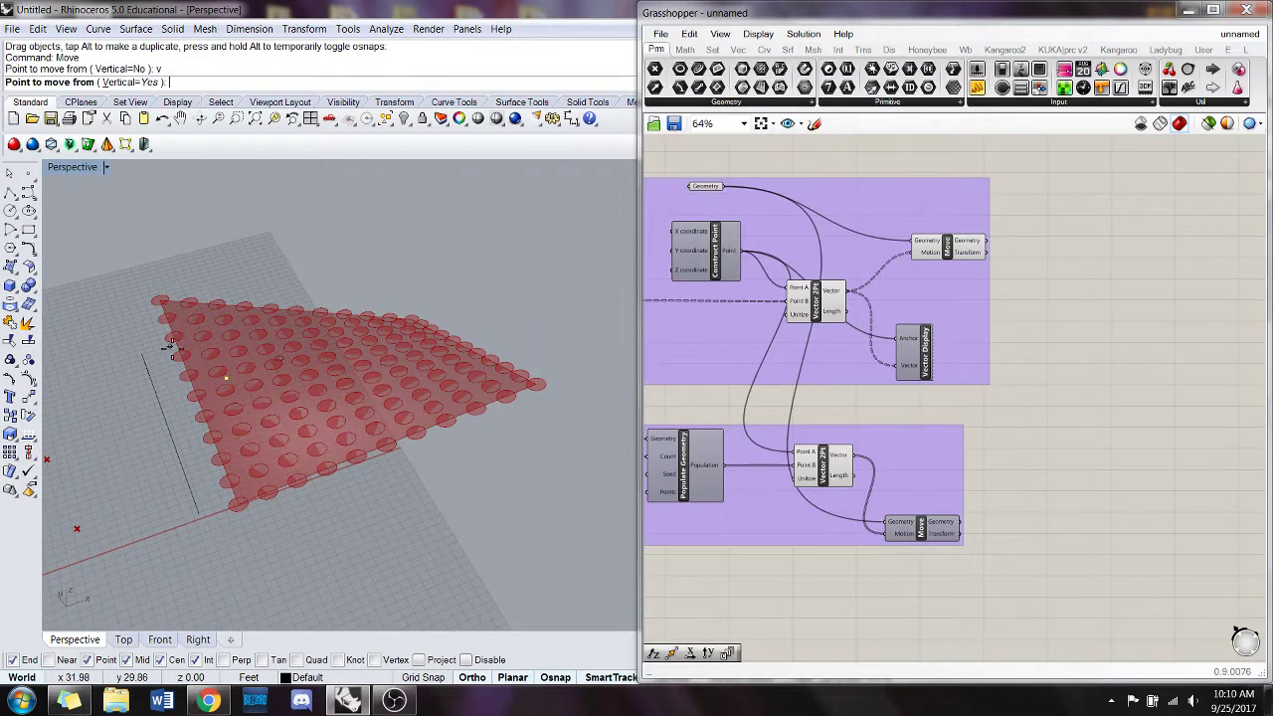
pyautogui.click(226, 378)
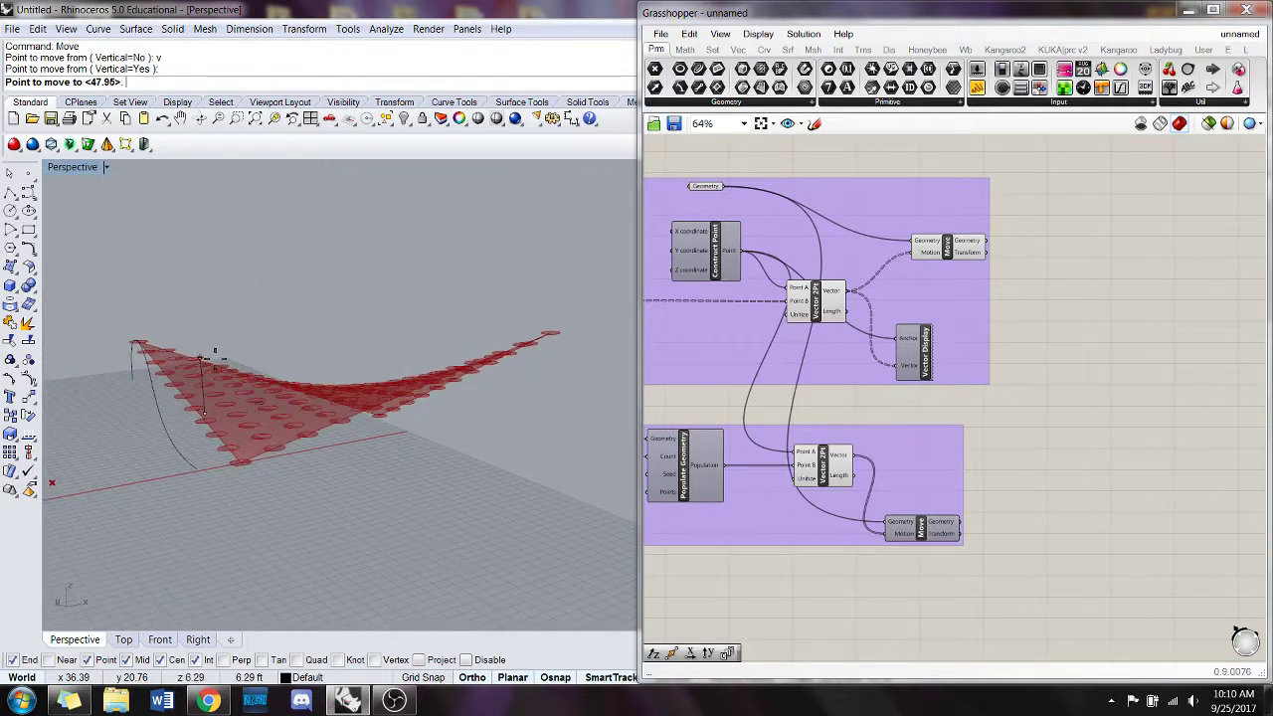
# - Place the selected Rhino point vertically above its base position, near the height of the perforated surface
pyautogui.click(209, 363)
pyautogui.moveTo(209, 363); pyautogui.dragTo(352, 358, button='right')
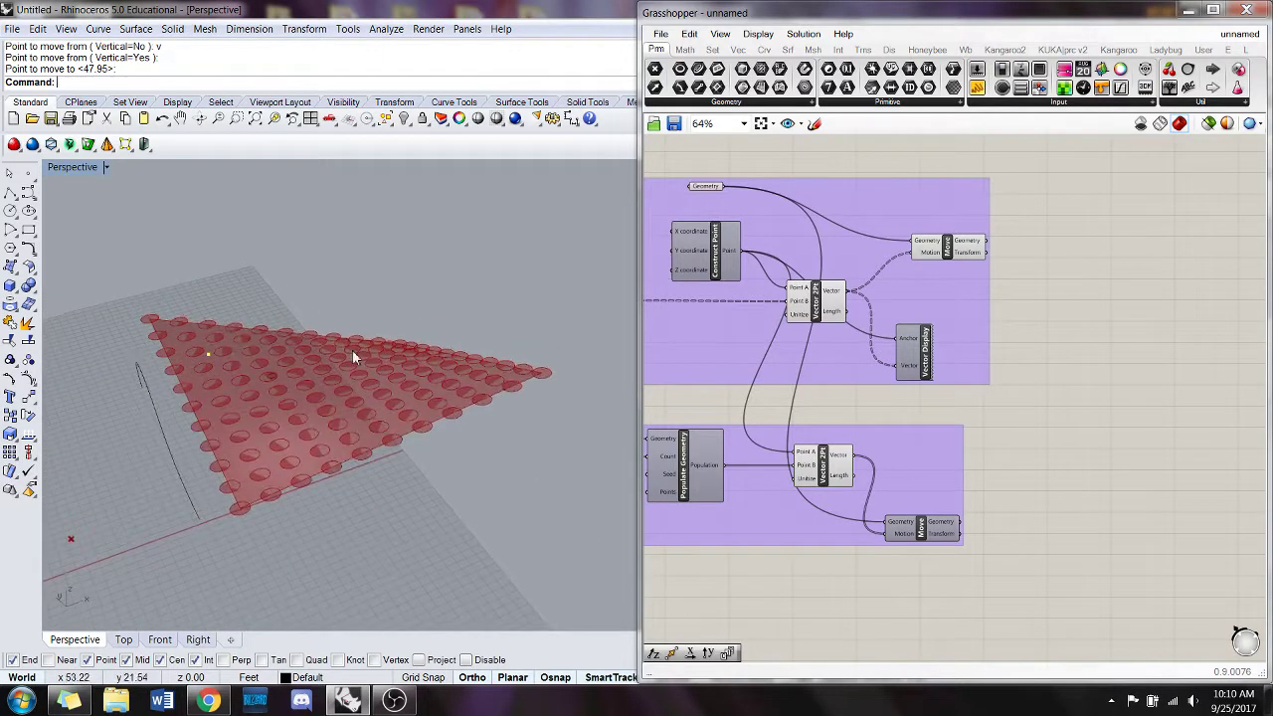
# - Add a Point parameter to the Grasshopper canvas and reference the single raised Rhino point in it
pyautogui.doubleClick(1079, 451)
pyautogui.write('point')
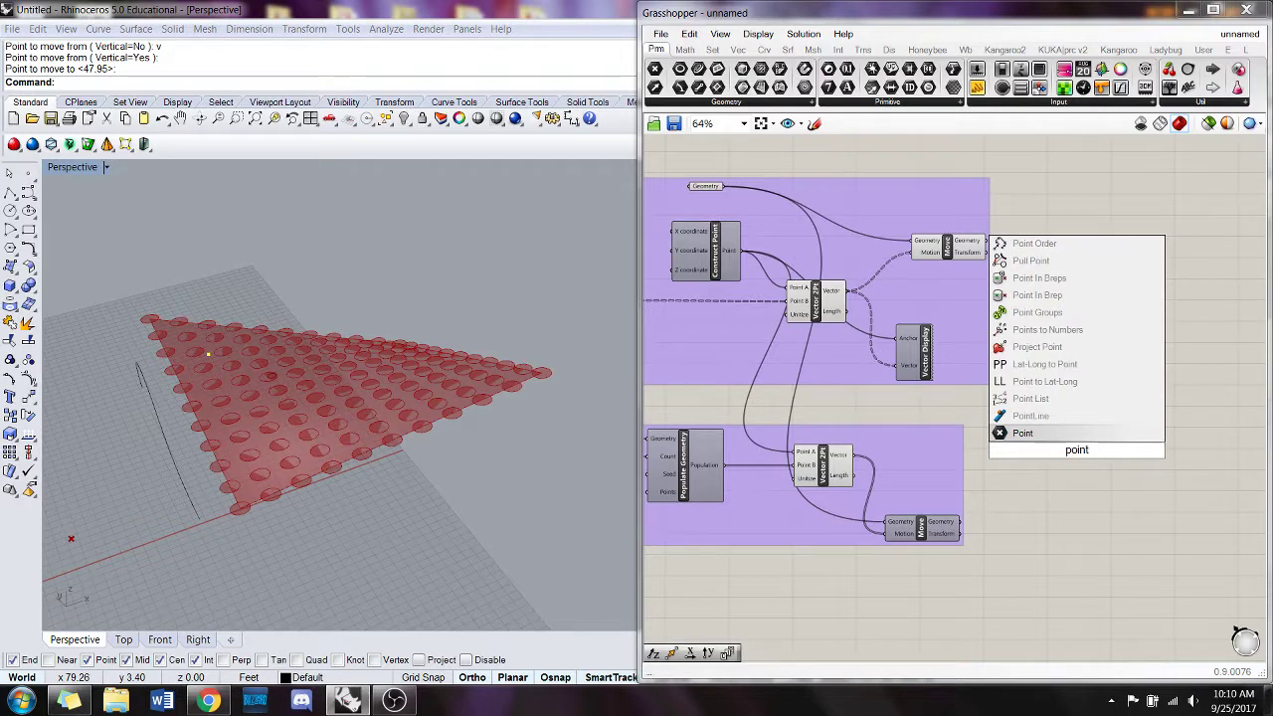
pyautogui.press('Return')
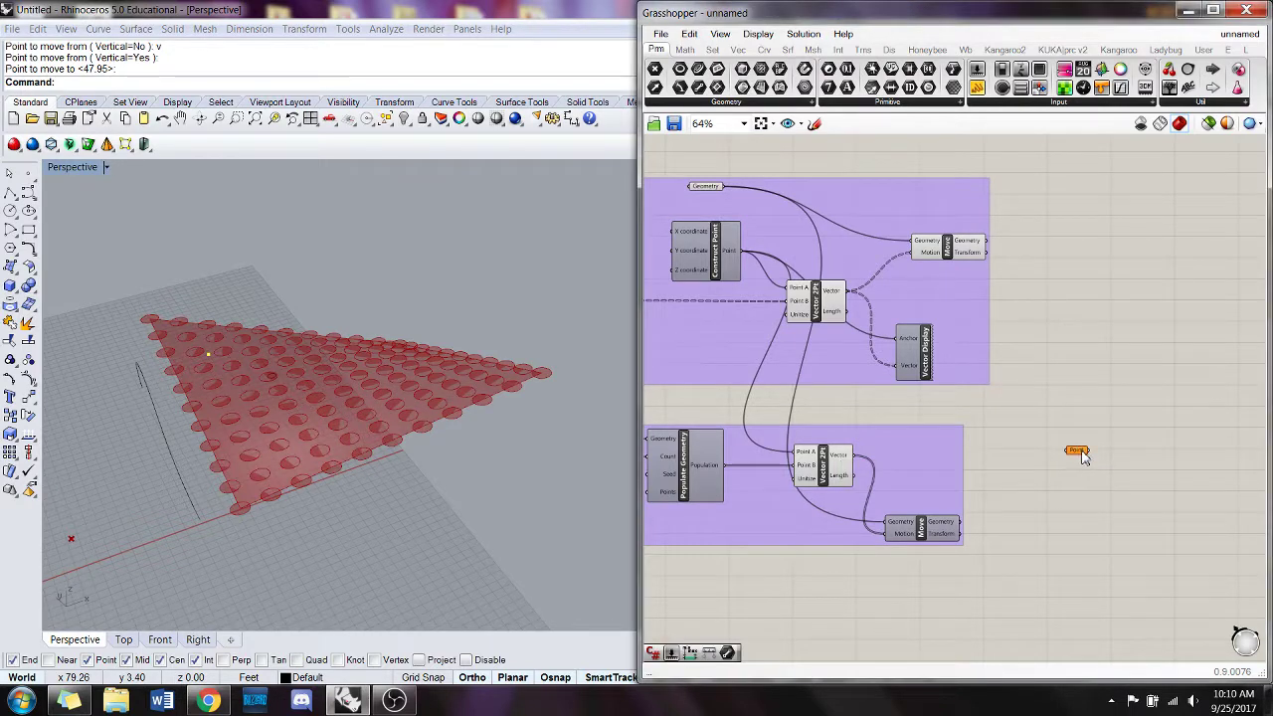
pyautogui.rightClick(1083, 455)
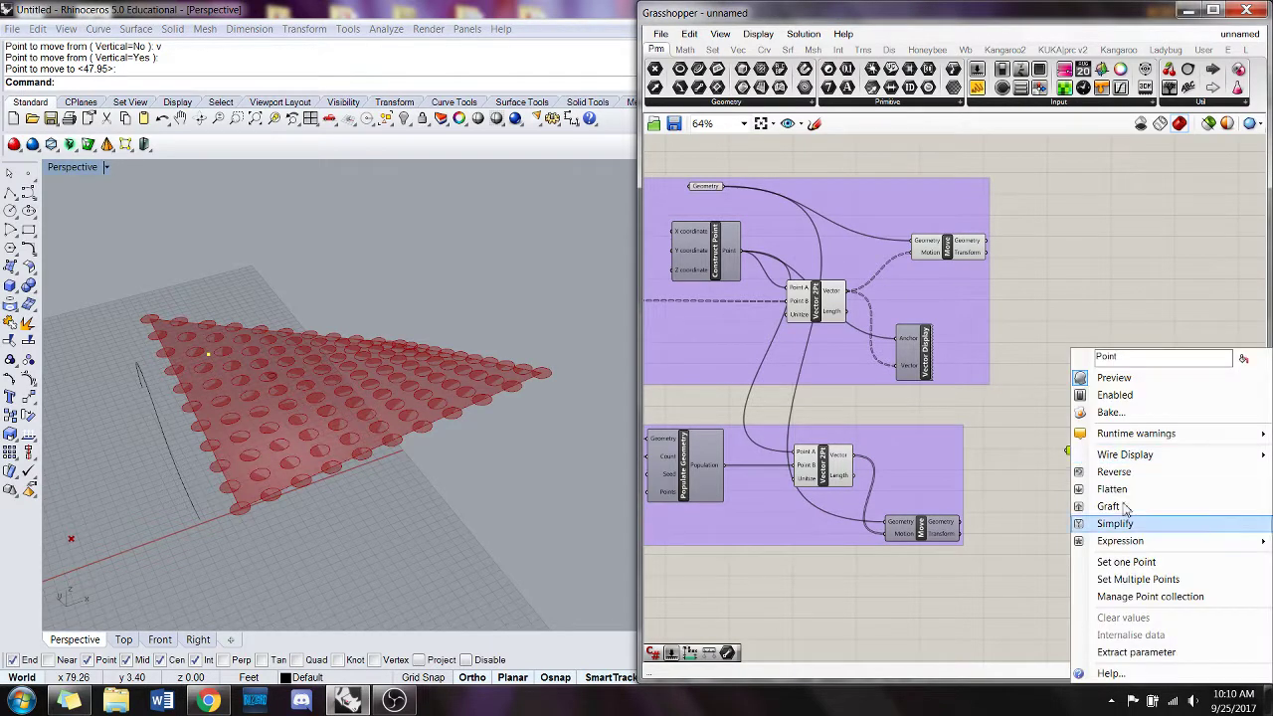
pyautogui.click(1162, 563)
pyautogui.click(207, 354)
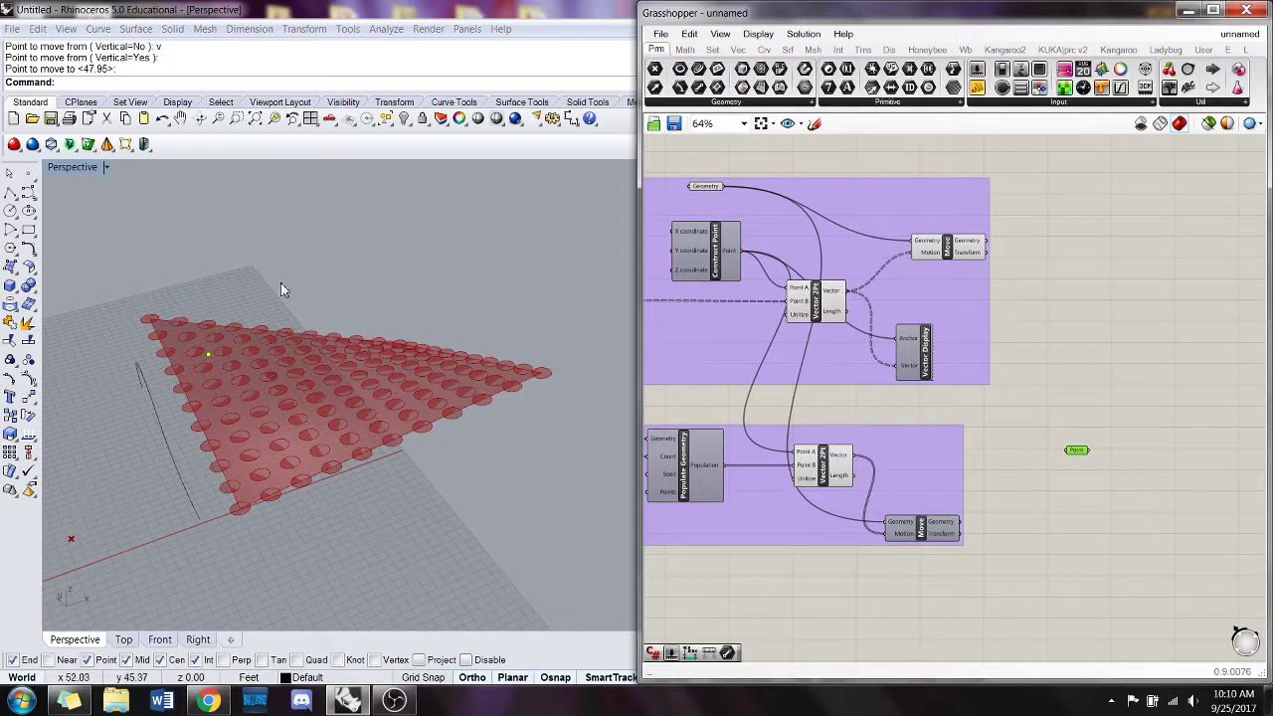
pyautogui.click(208, 354)
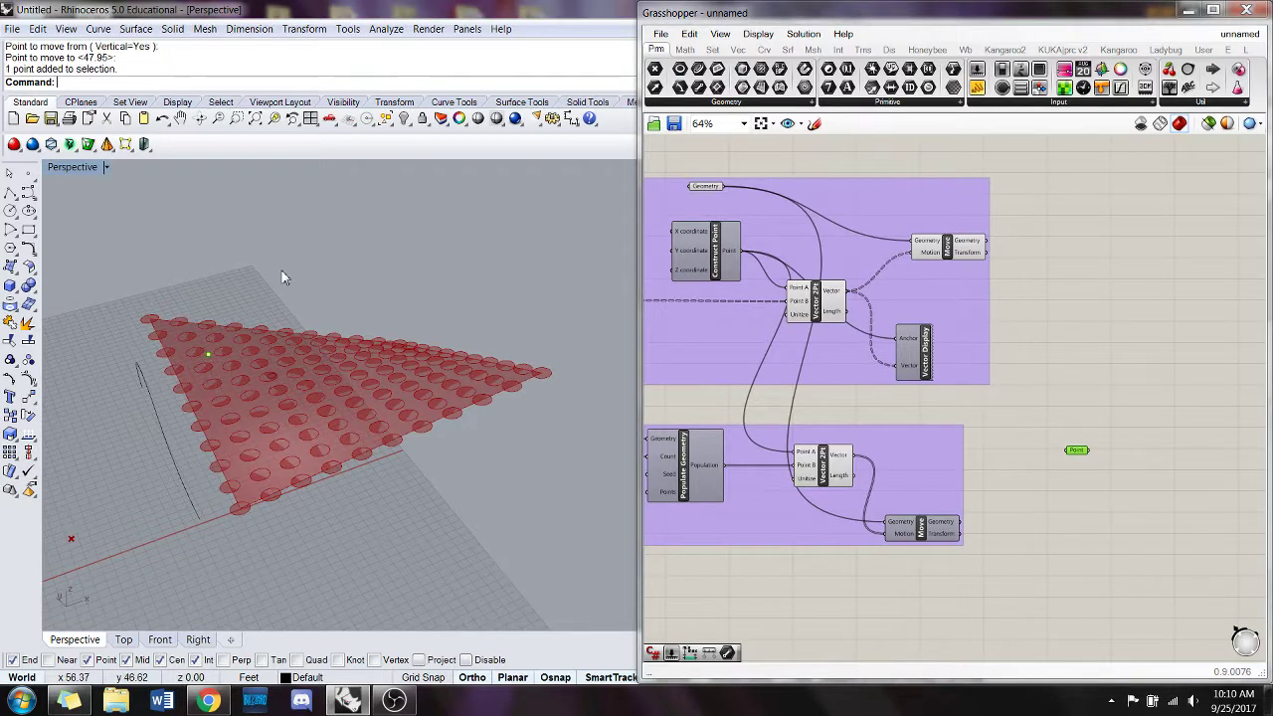
pyautogui.rightClick(1080, 452)
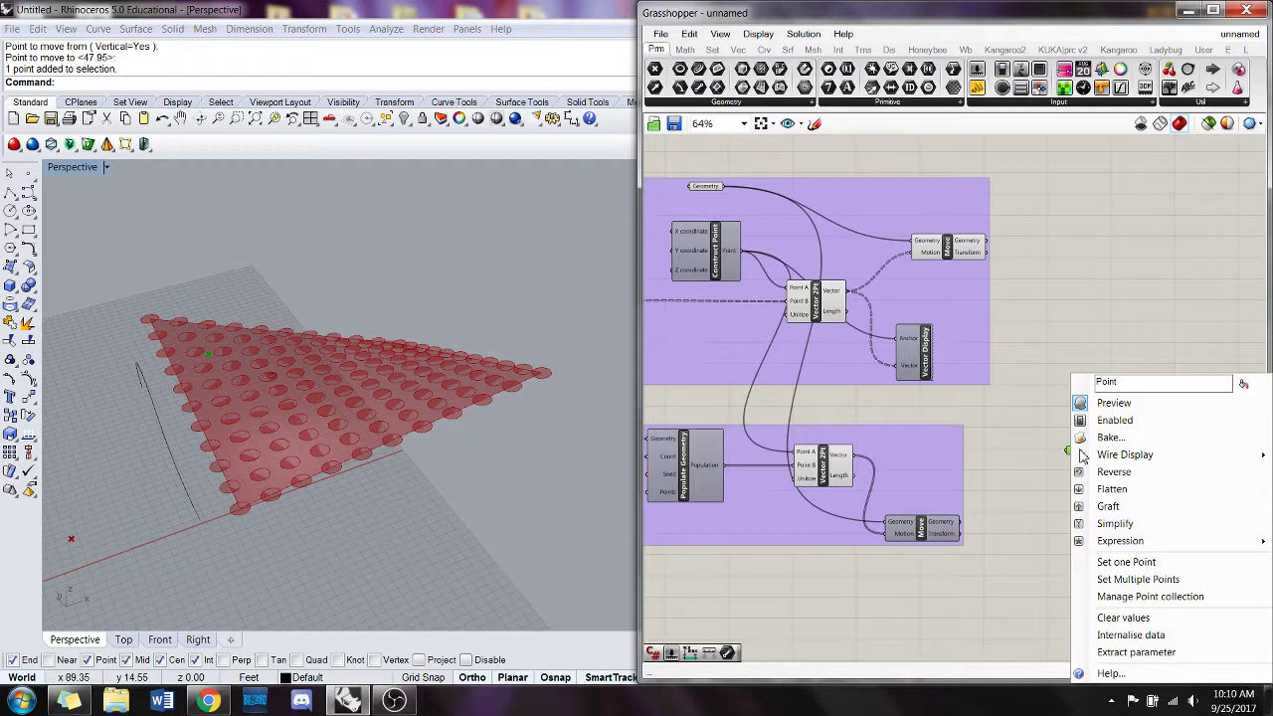
pyautogui.click(1111, 305)
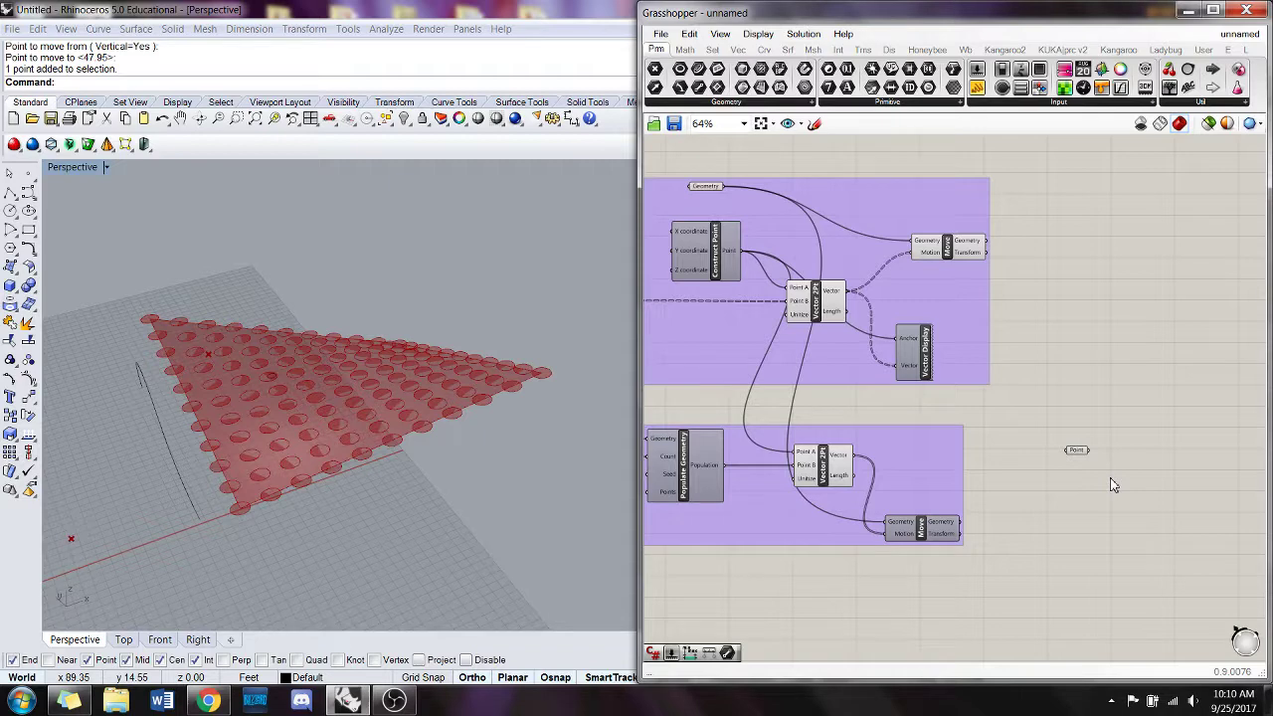
# - Add a Distance component and place it just beyond the new Point parameter
pyautogui.moveTo(1122, 432); pyautogui.dragTo(1027, 409, button='right')
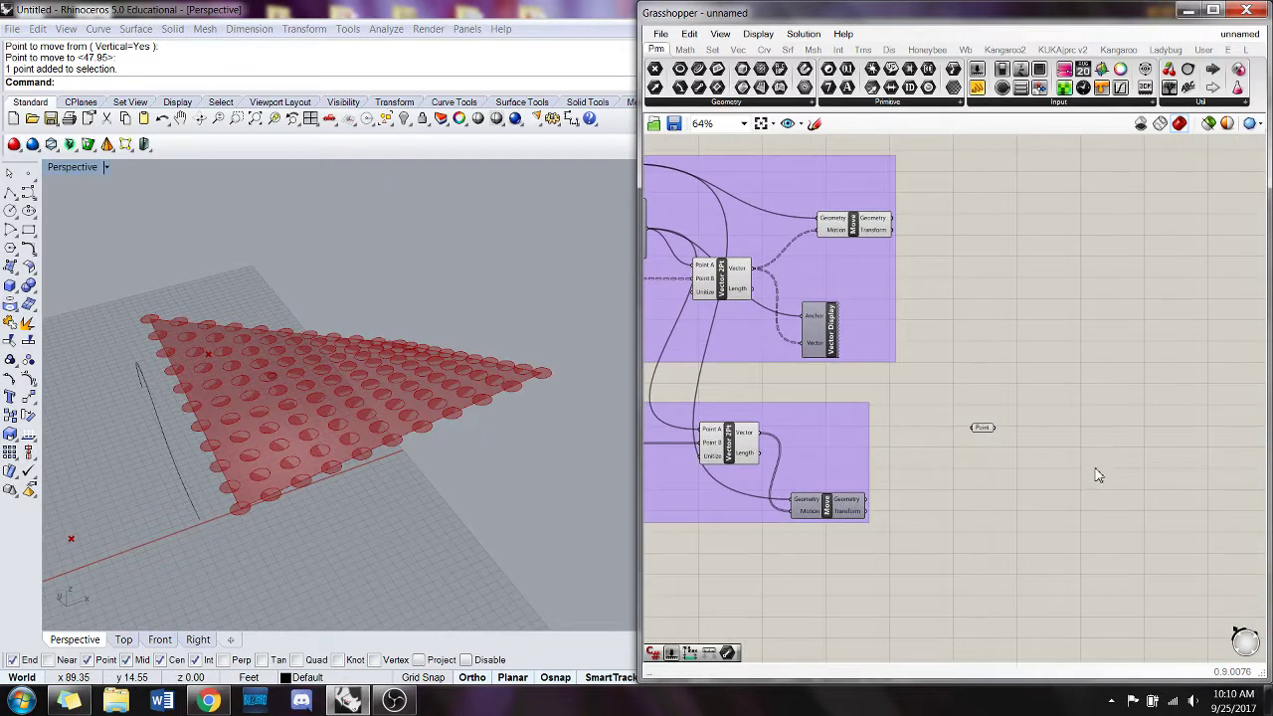
pyautogui.doubleClick(1041, 422)
pyautogui.write('dist')
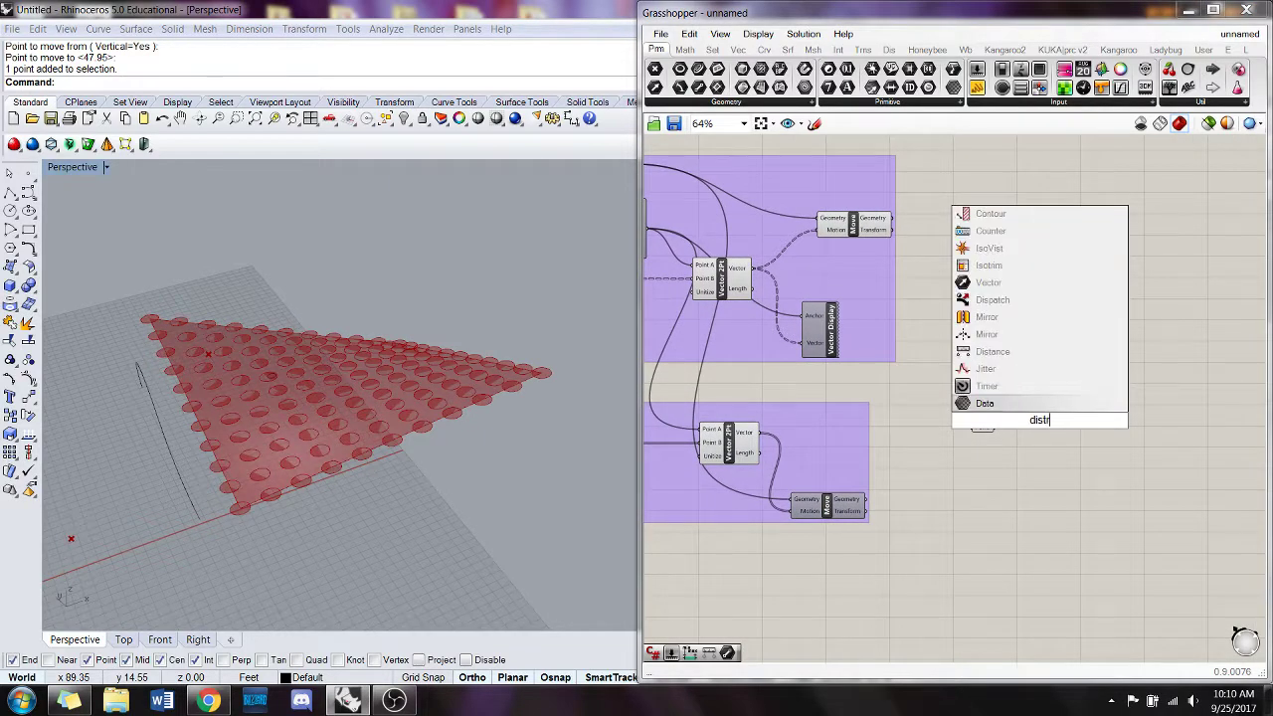
pyautogui.press('Return')
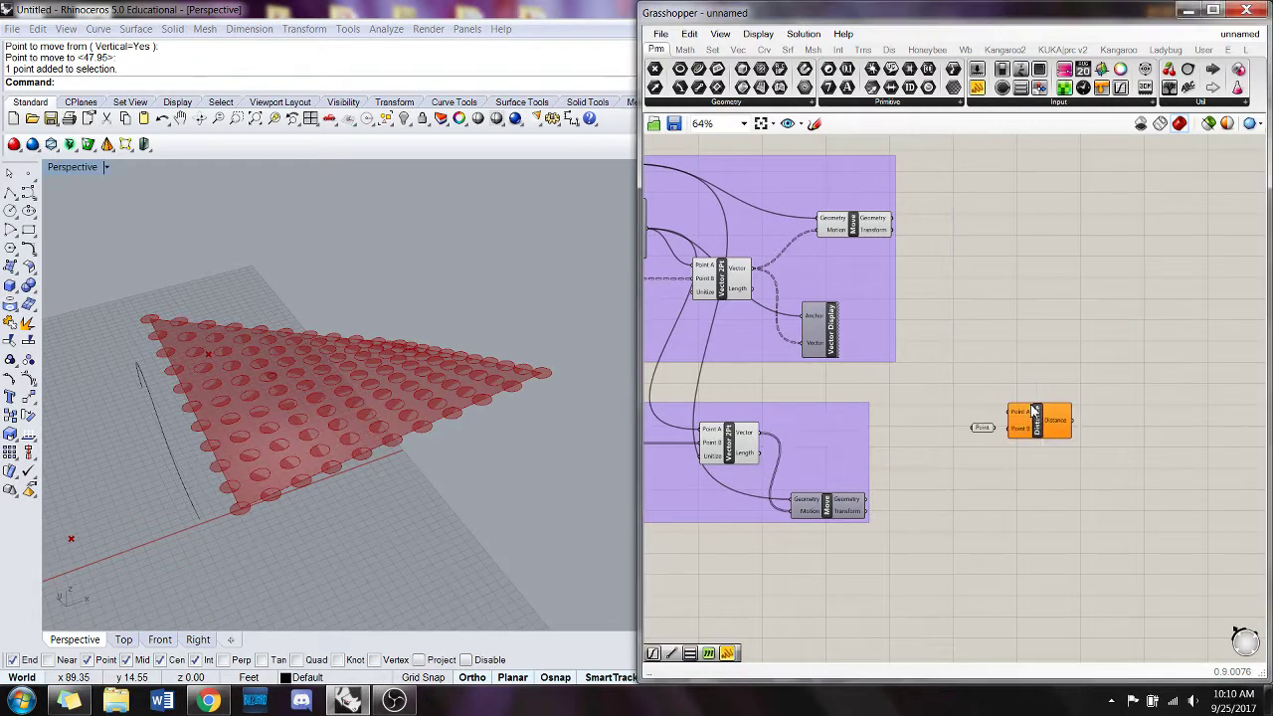
pyautogui.moveTo(1035, 424); pyautogui.dragTo(1062, 457)
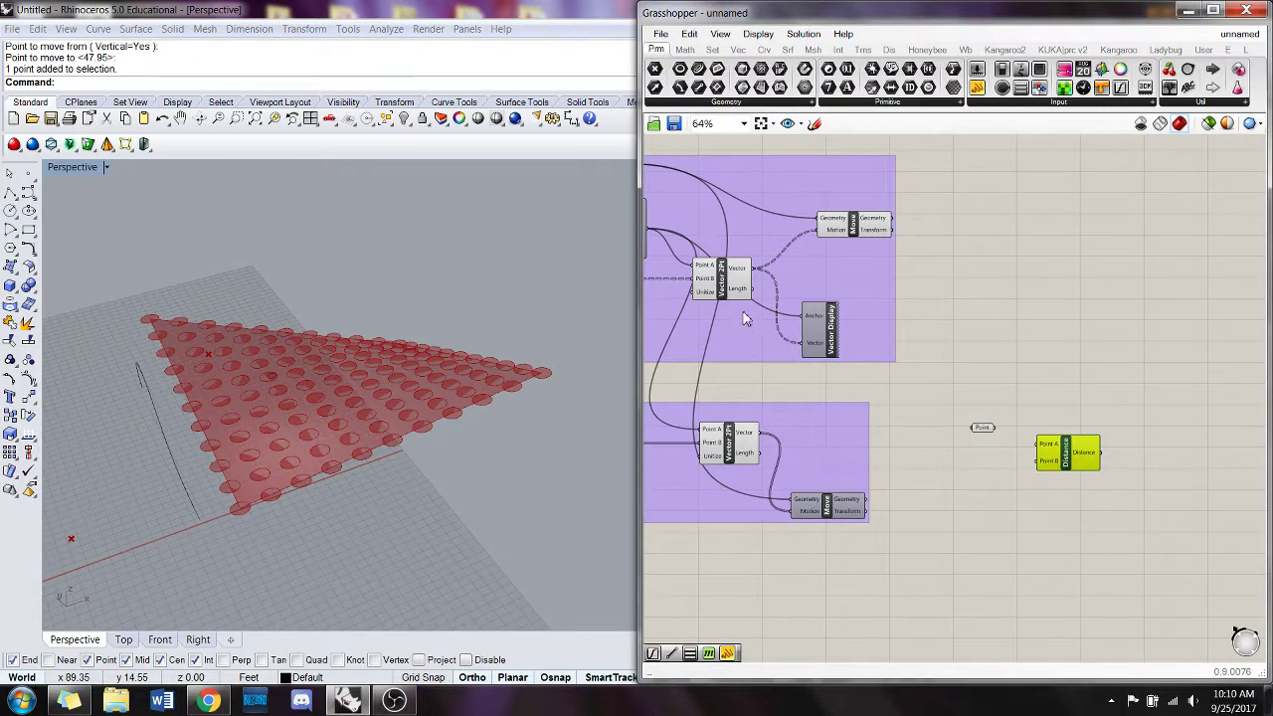
# - Connect the Divide Surface points to Point A of Distance and the Point parameter to Point B
pyautogui.moveTo(888, 422); pyautogui.dragTo(975, 460, button='right')
pyautogui.scroll(-1, 976, 461)
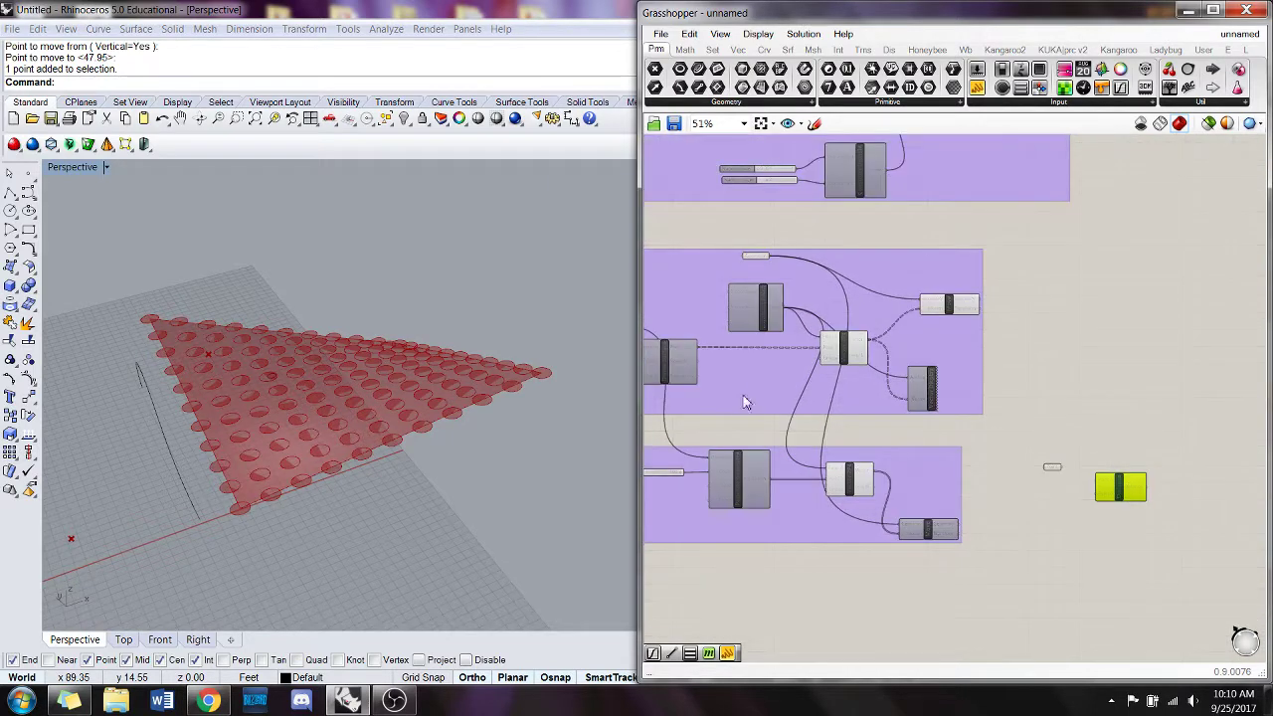
pyautogui.scroll(1, 718, 359)
pyautogui.moveTo(693, 344); pyautogui.dragTo(1194, 528)
pyautogui.moveTo(1189, 560); pyautogui.dragTo(1084, 522, button='right')
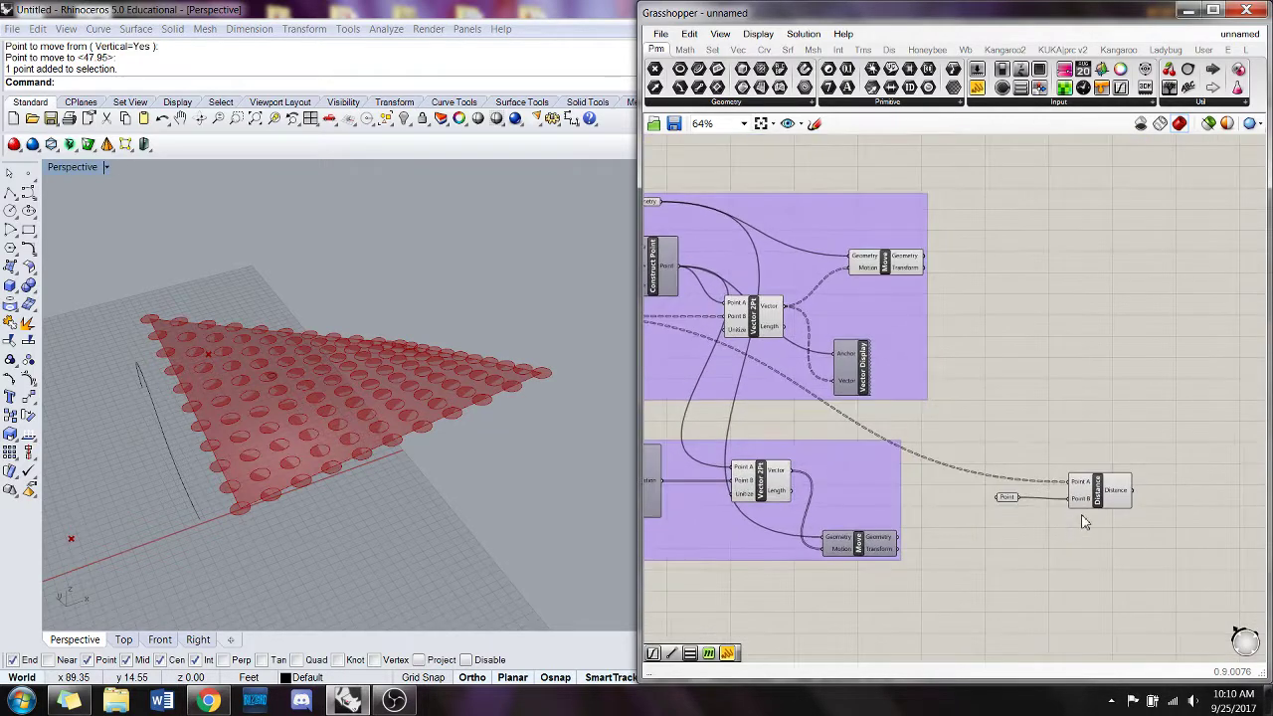
# - Add a Bounds component beside Distance and feed the distances into its Numbers input
pyautogui.doubleClick(1174, 522)
pyautogui.write('bounds')
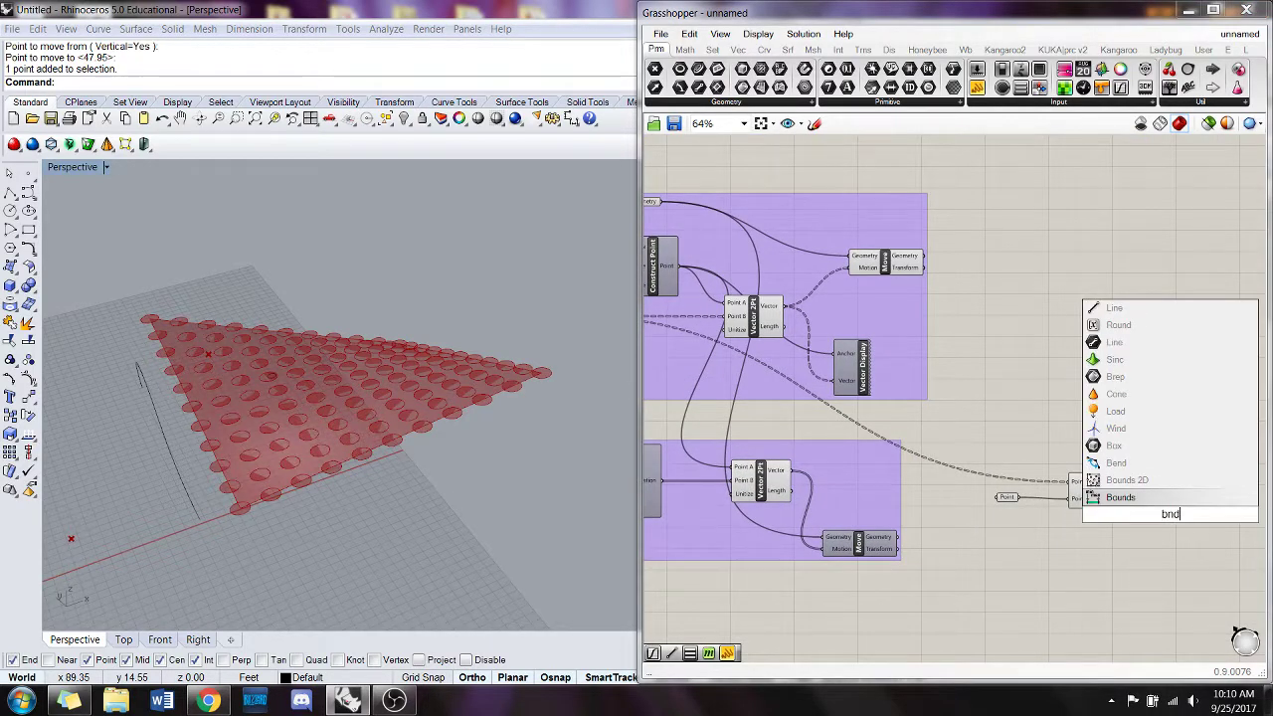
pyautogui.press('Return')
pyautogui.moveTo(1173, 521); pyautogui.dragTo(1183, 529)
pyautogui.moveTo(1135, 490); pyautogui.dragTo(1136, 492)
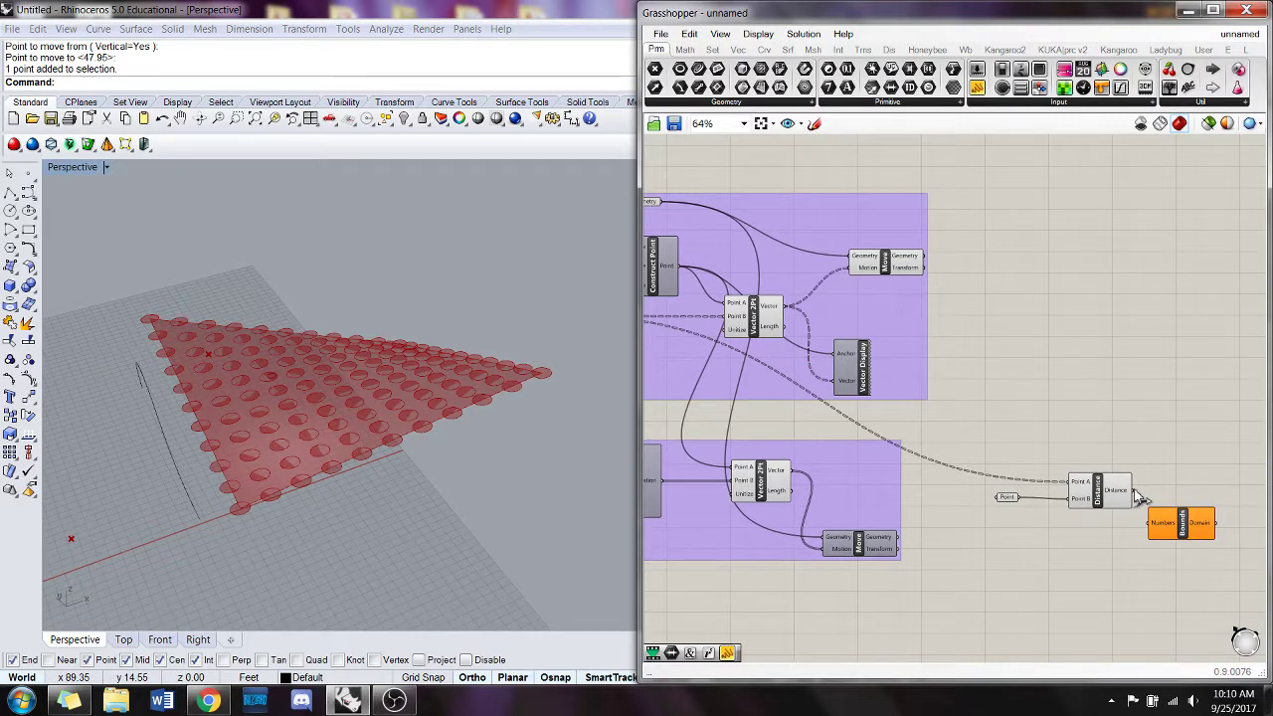
pyautogui.moveTo(1156, 537); pyautogui.dragTo(1151, 534)
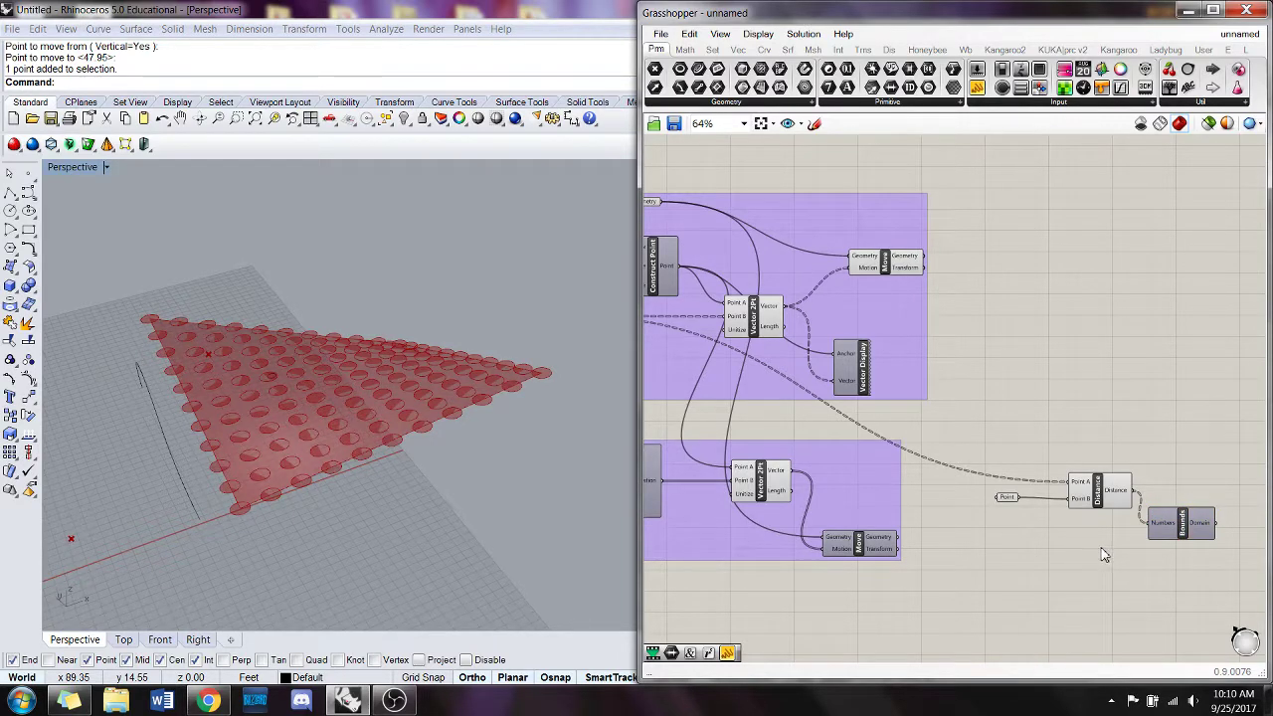
# - Duplicate the existing Remap Numbers and Construct Domain components with their two number sliders, placing the copies beside the new Bounds component
pyautogui.scroll(-3, 1102, 555)
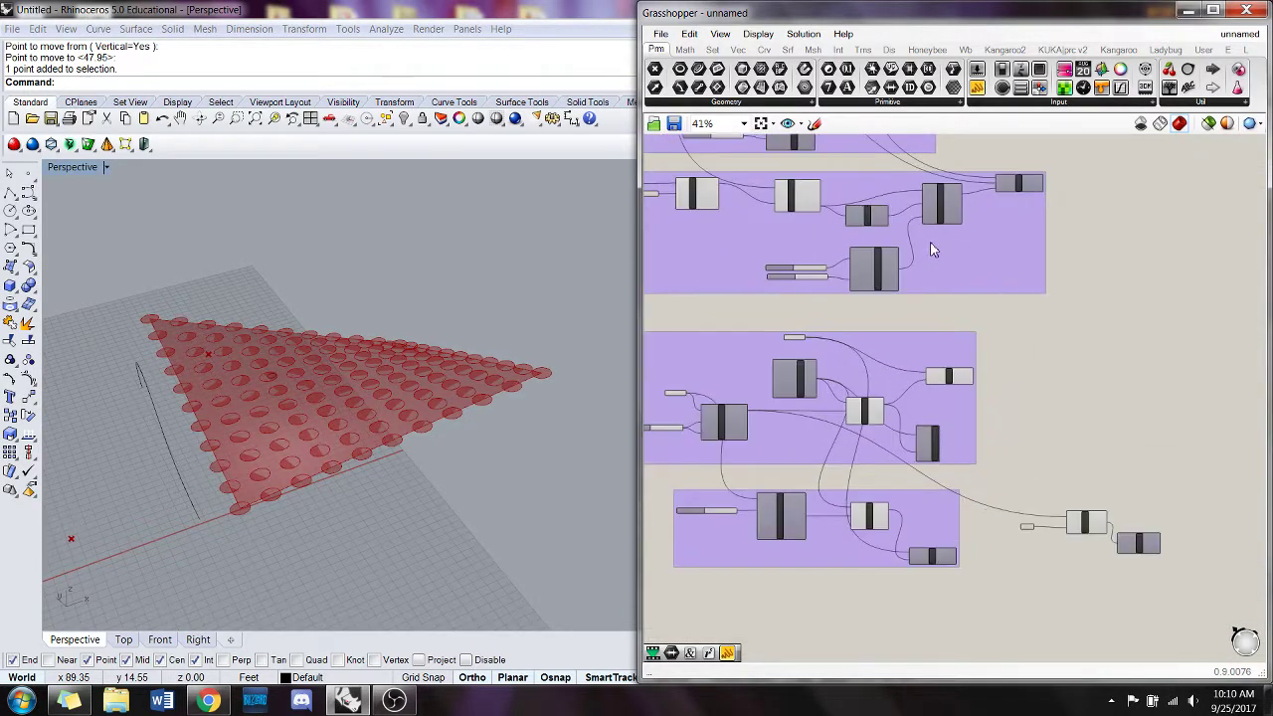
pyautogui.click(944, 202)
pyautogui.keyDown('shift'); pyautogui.click(860, 270); pyautogui.keyUp('shift')
pyautogui.scroll(2, 858, 265)
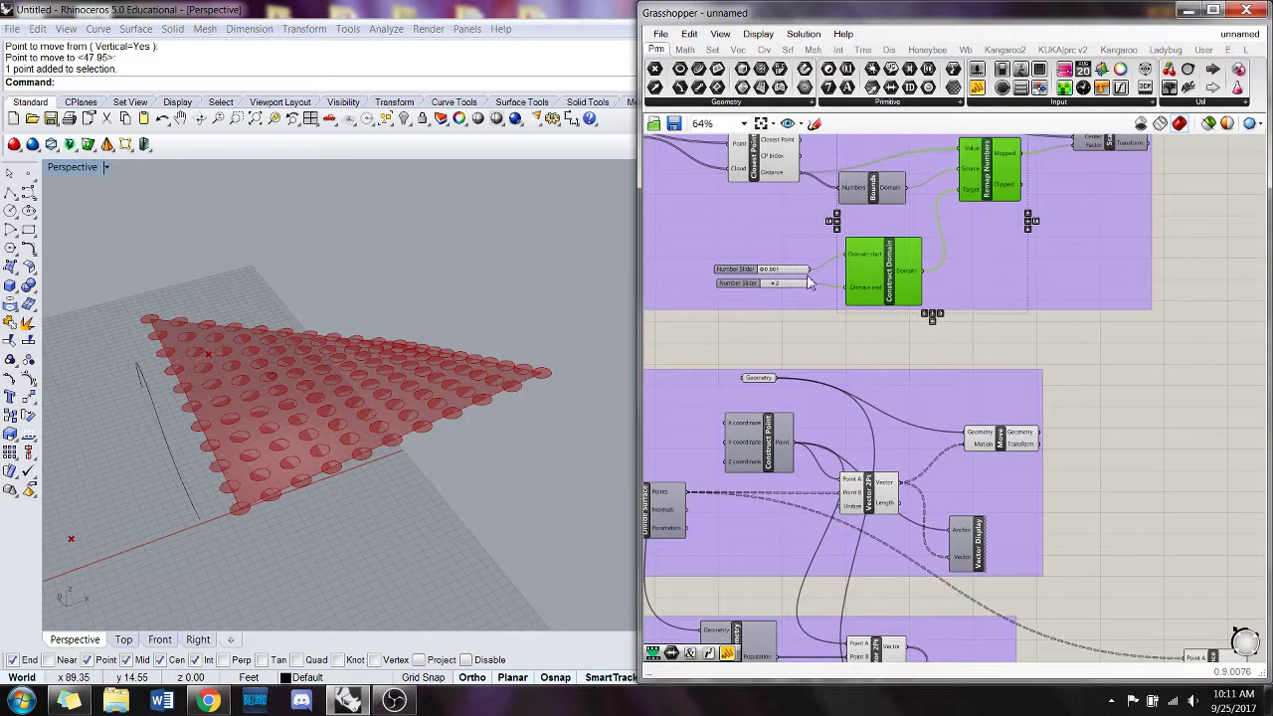
pyautogui.keyDown('shift'); pyautogui.click(744, 284); pyautogui.keyUp('shift')
pyautogui.keyDown('shift'); pyautogui.click(739, 271); pyautogui.keyUp('shift')
pyautogui.scroll(-4, 807, 331)
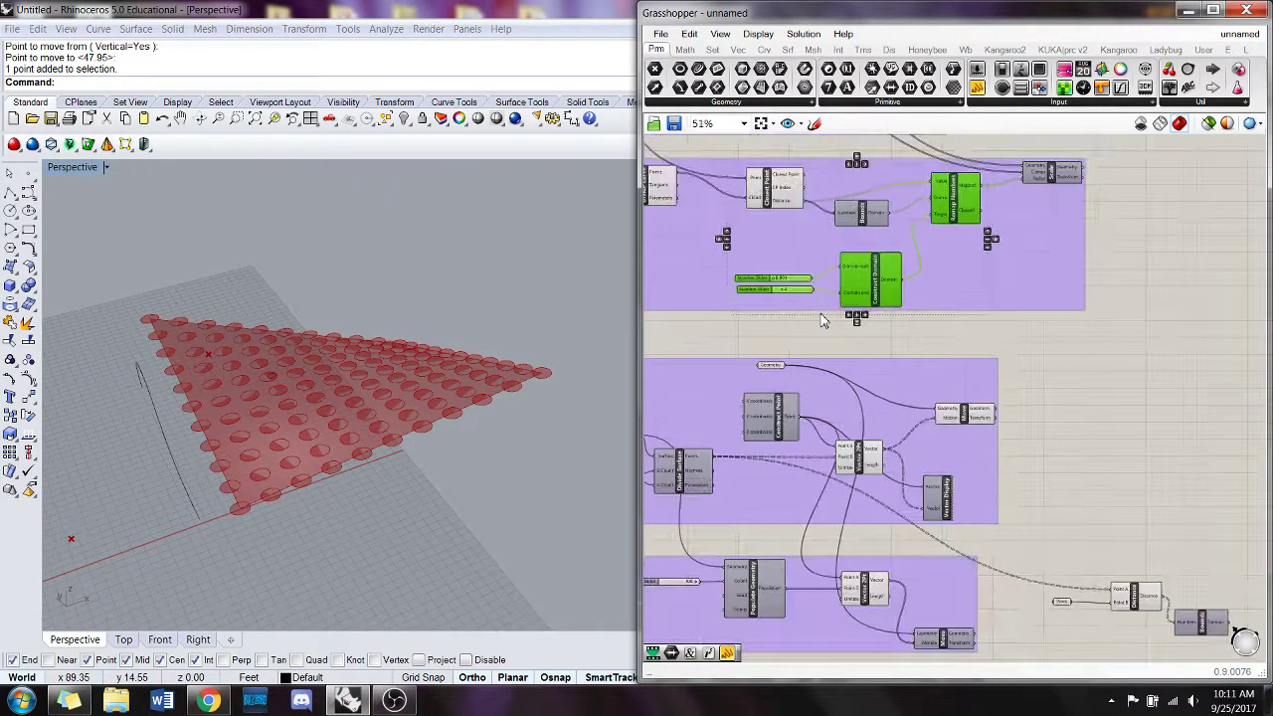
pyautogui.hotkey('ctrl', 'c')
pyautogui.hotkey('ctrl', 'v')
pyautogui.scroll(4, 1112, 470)
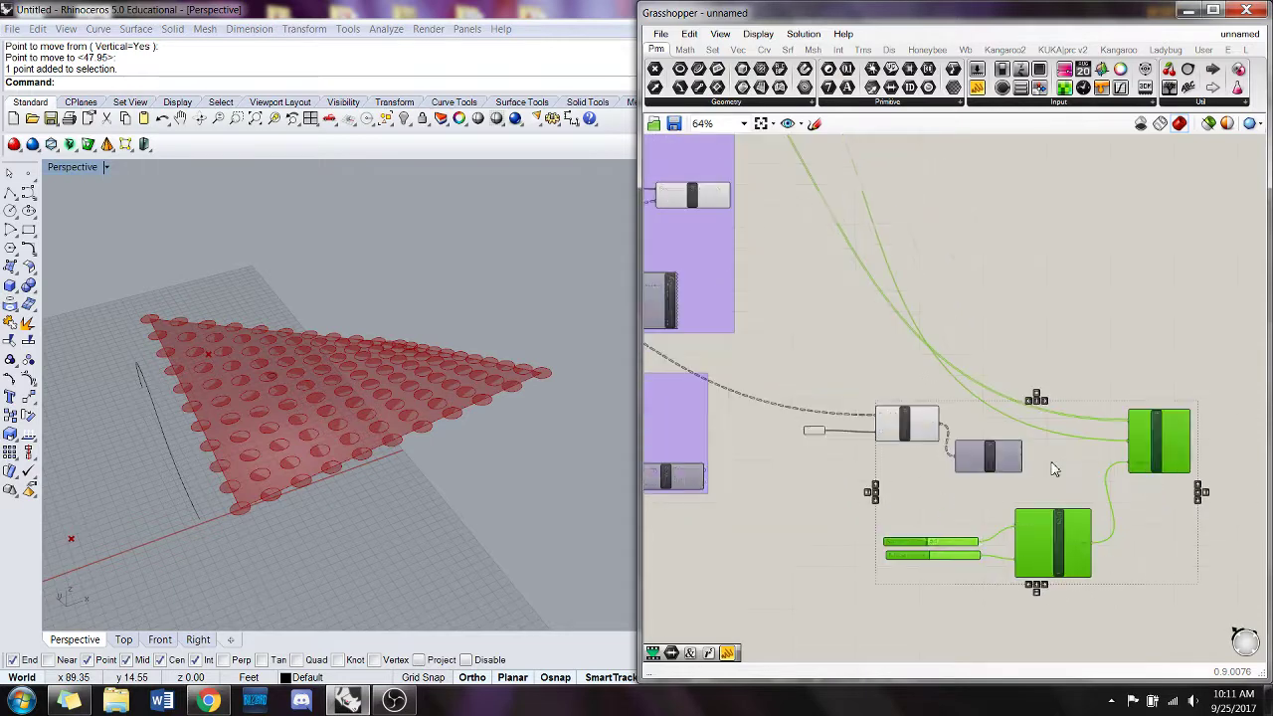
pyautogui.click(1074, 450)
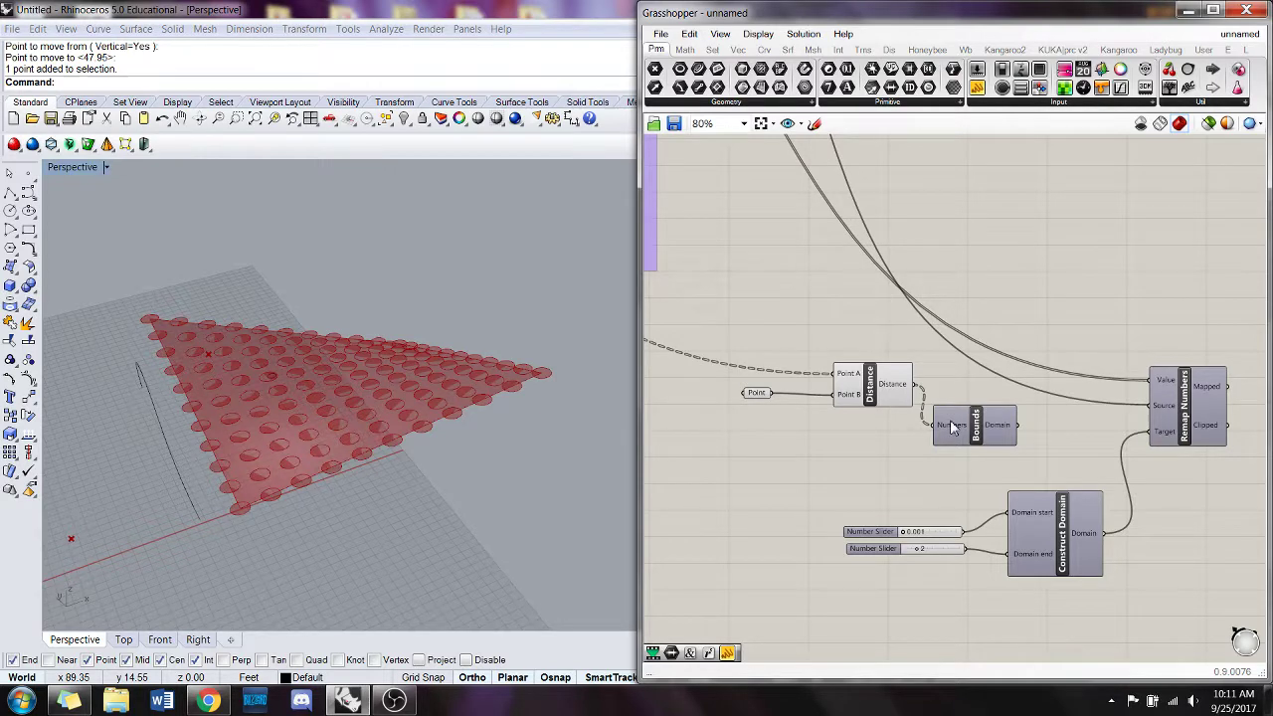
# - Connect the Bounds domain to the Source input of the copied Remap Numbers and the Distance output to its Value input
pyautogui.moveTo(953, 426); pyautogui.dragTo(1146, 443, button='right')
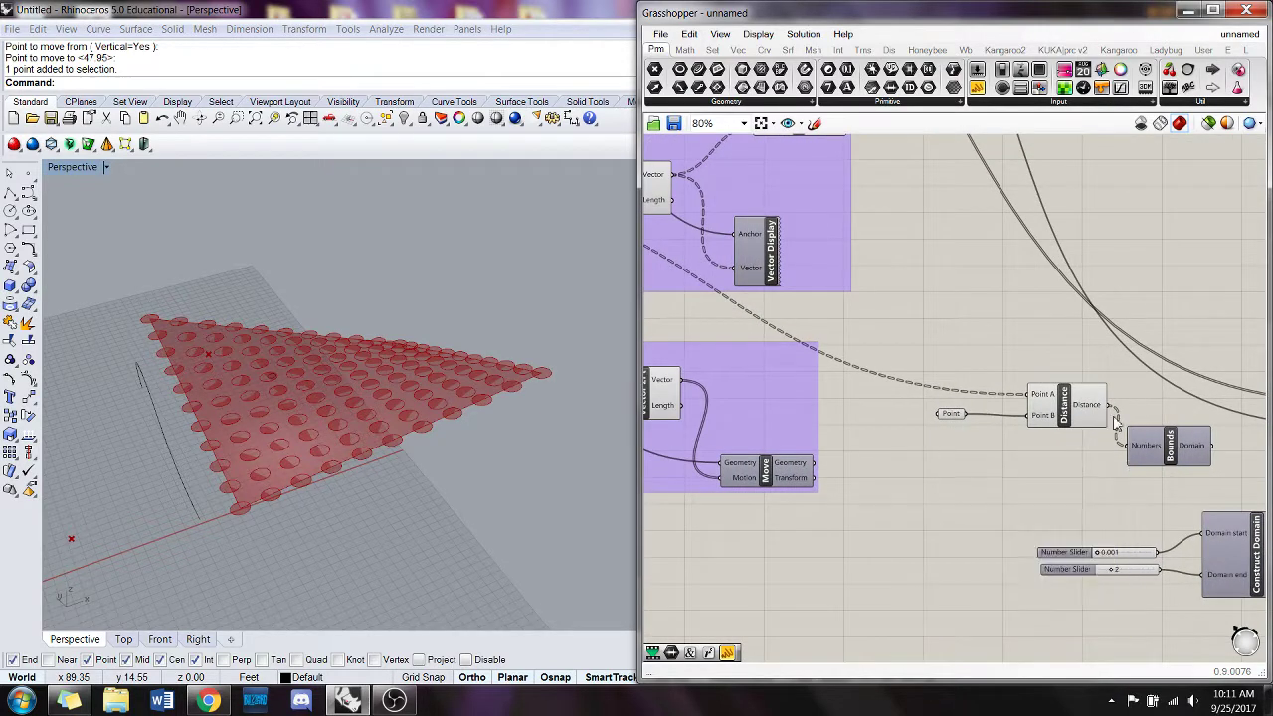
pyautogui.scroll(-1, 1054, 428)
pyautogui.moveTo(870, 361); pyautogui.dragTo(1039, 371, button='right')
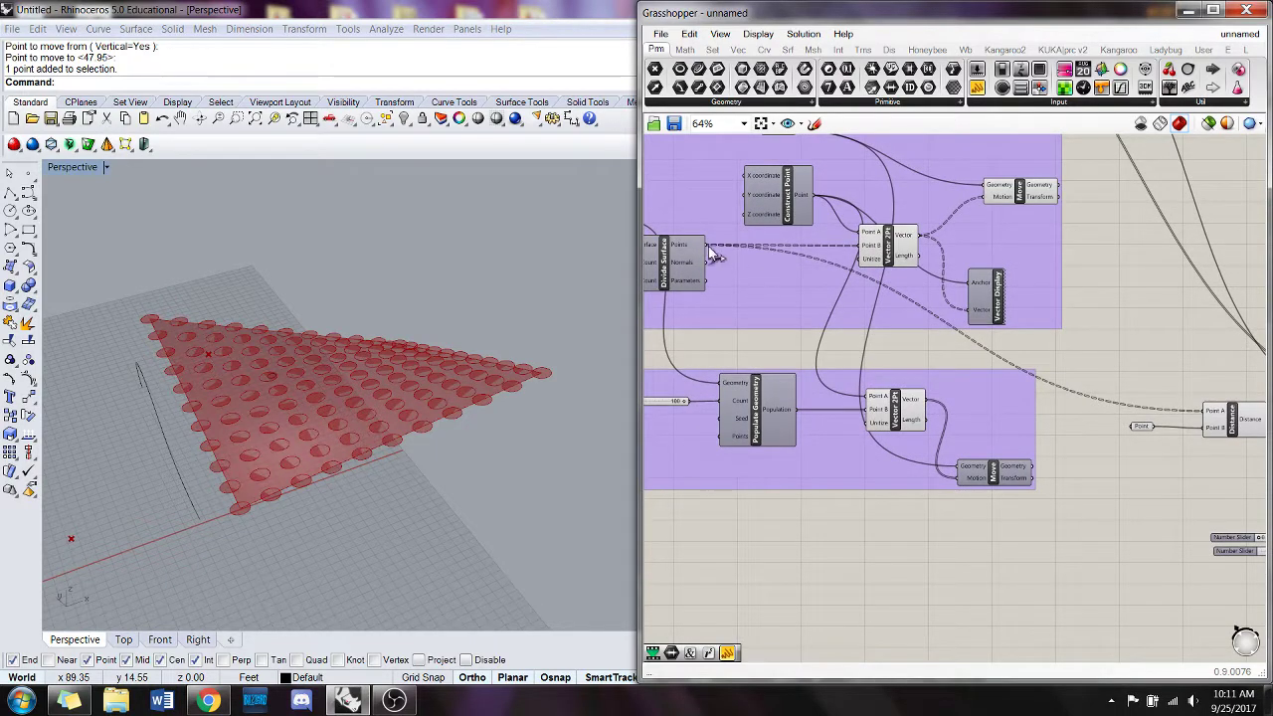
pyautogui.moveTo(711, 254); pyautogui.dragTo(955, 342)
pyautogui.moveTo(1149, 357); pyautogui.dragTo(816, 315, button='right')
pyautogui.scroll(2, 1063, 400)
pyautogui.moveTo(1000, 412); pyautogui.dragTo(1166, 387)
pyautogui.moveTo(873, 374); pyautogui.dragTo(1166, 356)
pyautogui.scroll(-2, 1104, 435)
# - Move the copied Construct Domain and its two sliders up closer to the Bounds component
pyautogui.moveTo(1064, 498); pyautogui.dragTo(1056, 476)
pyautogui.click(935, 557)
pyautogui.moveTo(934, 552); pyautogui.dragTo(906, 474)
pyautogui.click(1004, 465)
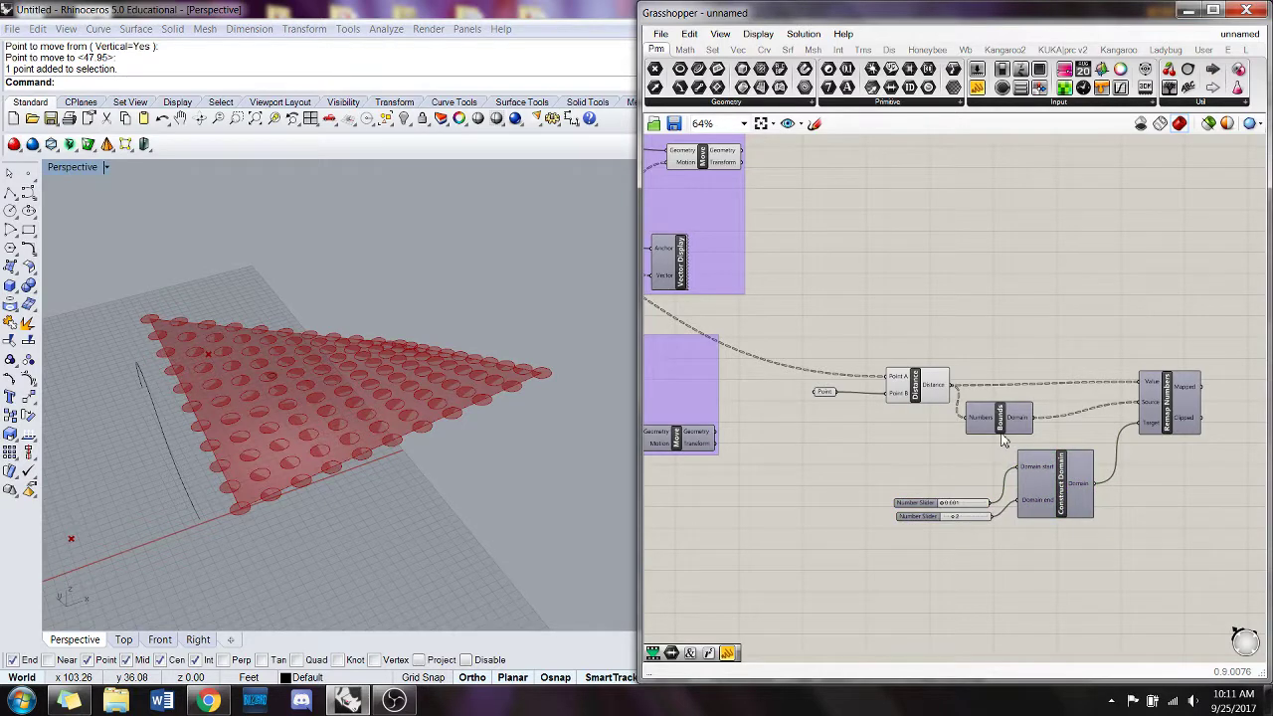
pyautogui.scroll(-1, 999, 434)
# - Add a Scale component beside the copied Remap Numbers component
pyautogui.scroll(3, 1016, 423)
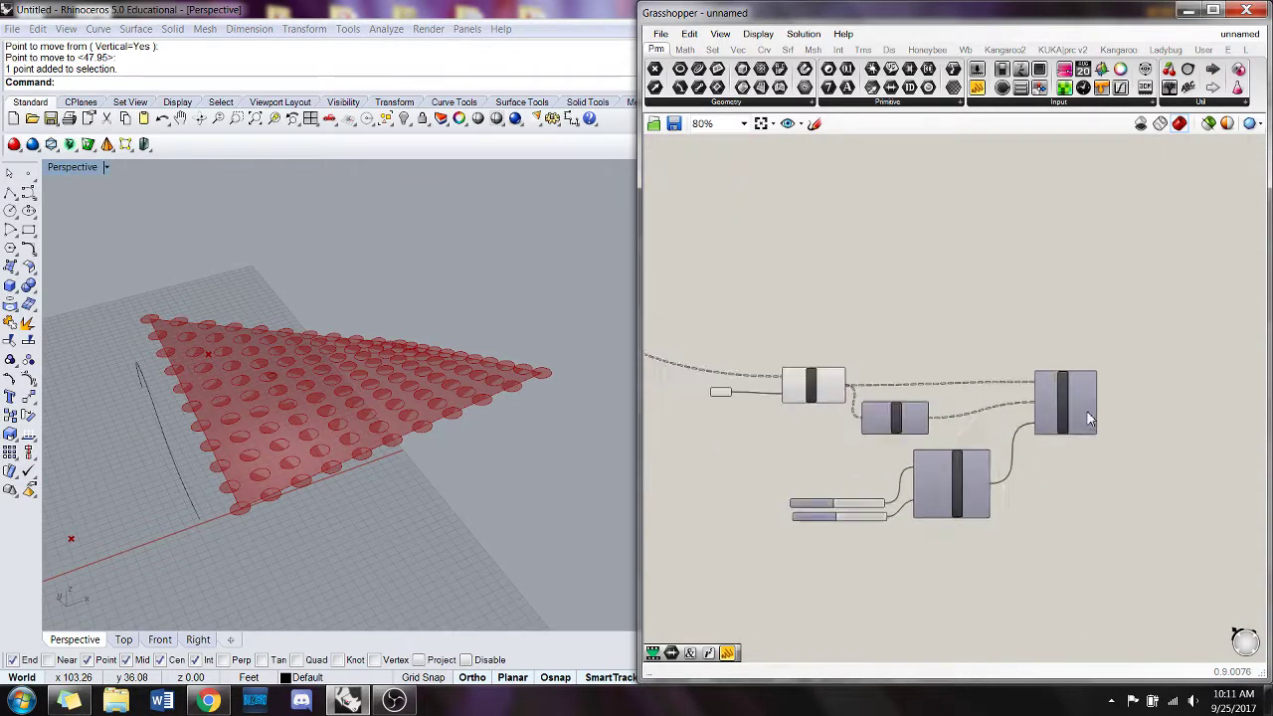
pyautogui.doubleClick(1159, 430)
pyautogui.write('scale')
pyautogui.press('Return')
pyautogui.click(1159, 429)
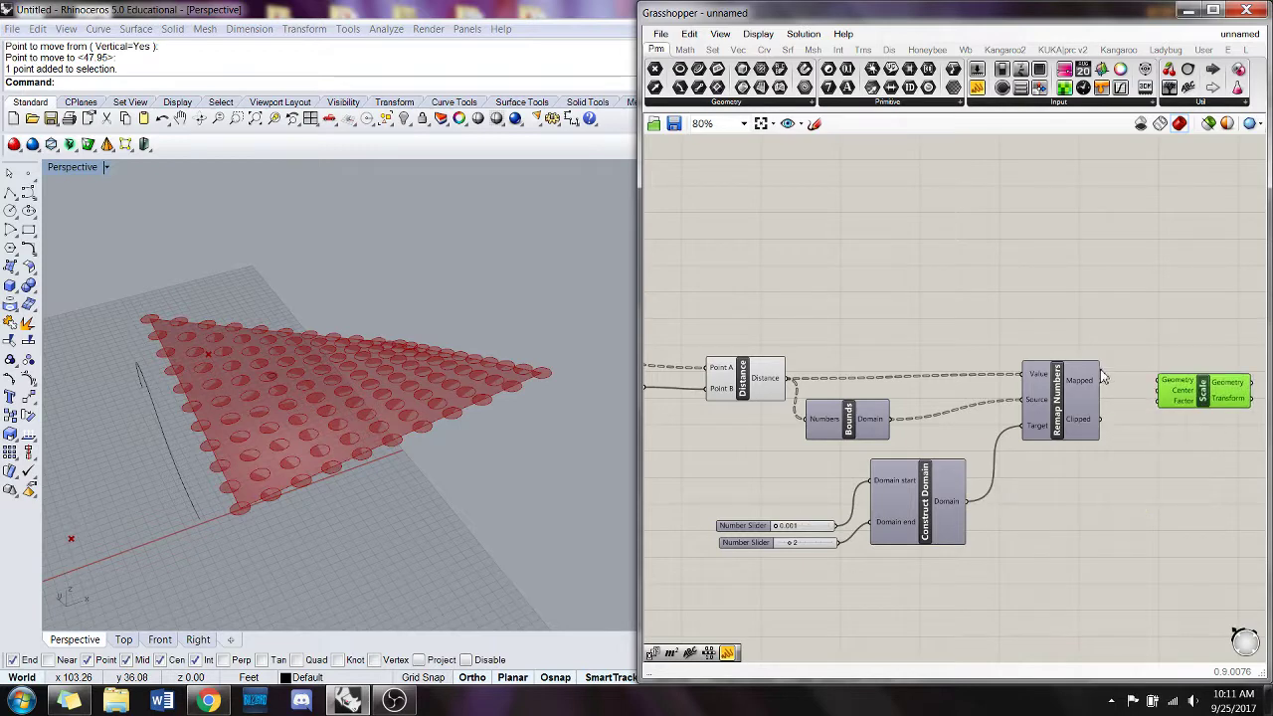
# - Connect the Geometry output of the upper group's Move component to the Geometry input of Scale
pyautogui.scroll(-2, 1159, 429)
pyautogui.moveTo(781, 291); pyautogui.dragTo(1114, 375, button='right')
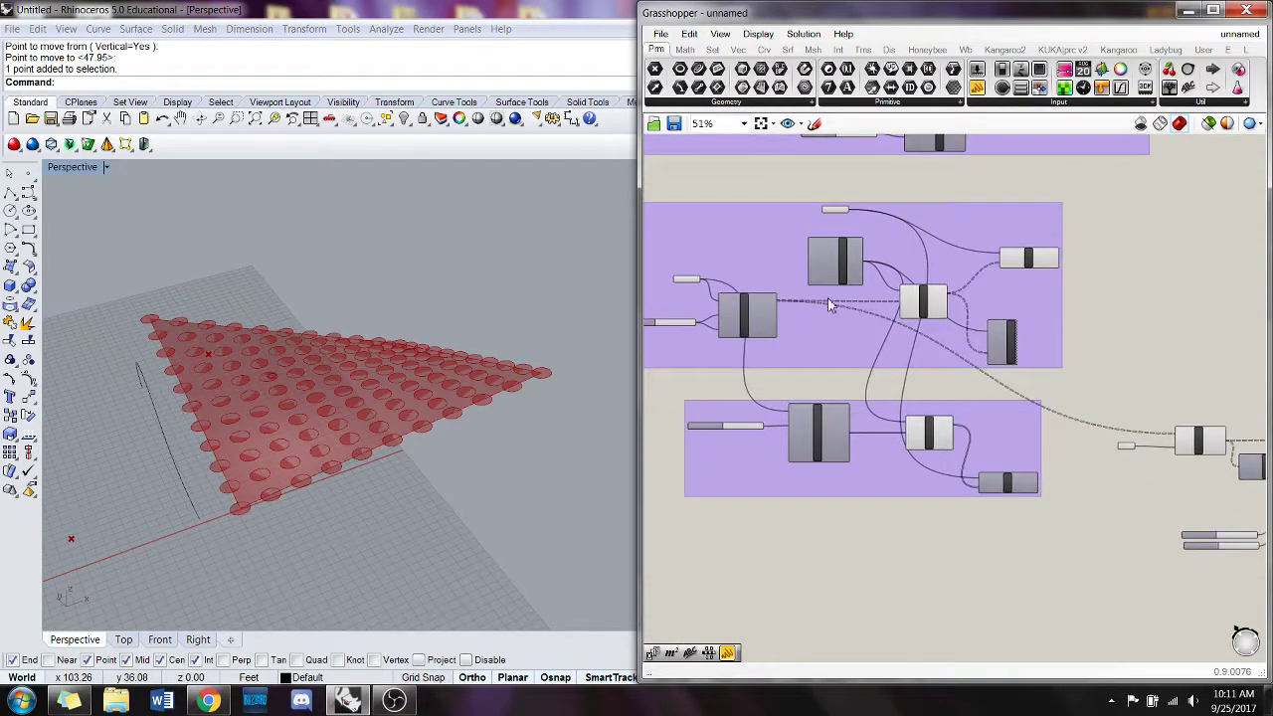
pyautogui.scroll(1, 835, 303)
pyautogui.moveTo(1127, 268); pyautogui.dragTo(721, 221, button='right')
pyautogui.moveTo(681, 203); pyautogui.dragTo(1180, 436)
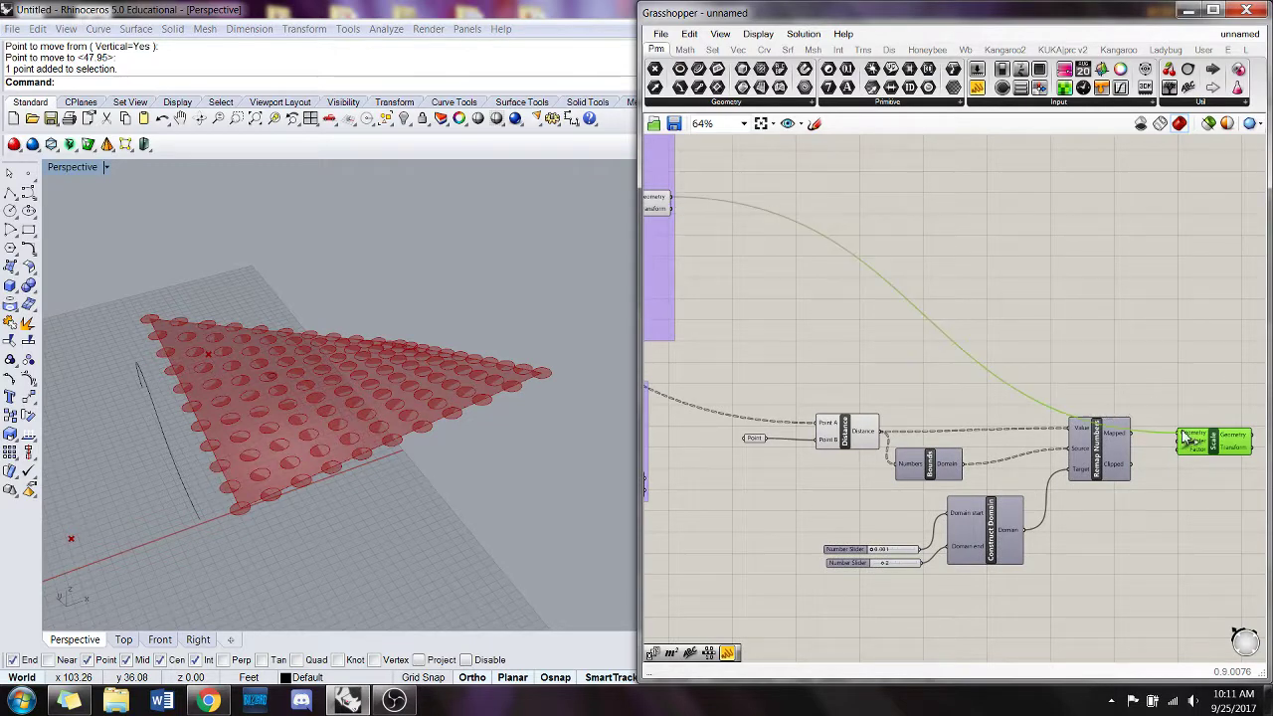
# - Connect the Divide Surface points to the Center input of Scale and the Mapped output of Remap Numbers to its Factor
pyautogui.moveTo(804, 308); pyautogui.dragTo(1015, 304, button='right')
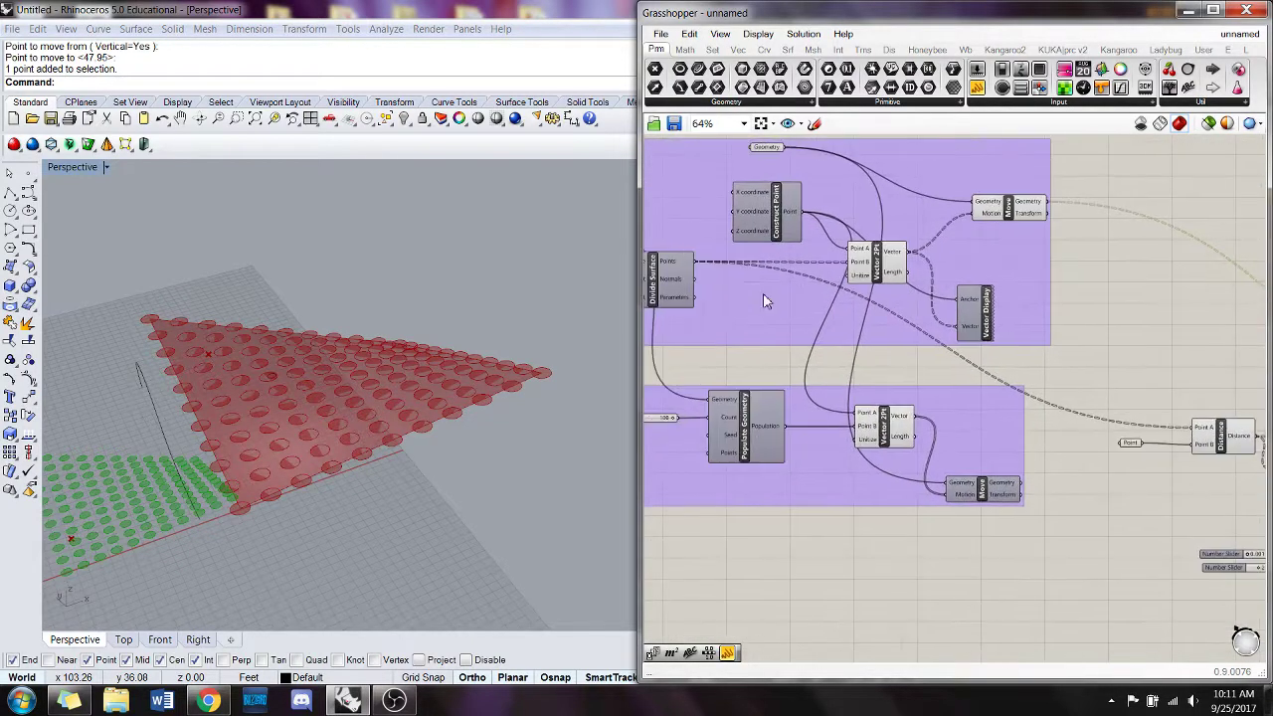
pyautogui.moveTo(699, 269); pyautogui.dragTo(1202, 467)
pyautogui.click(1160, 448)
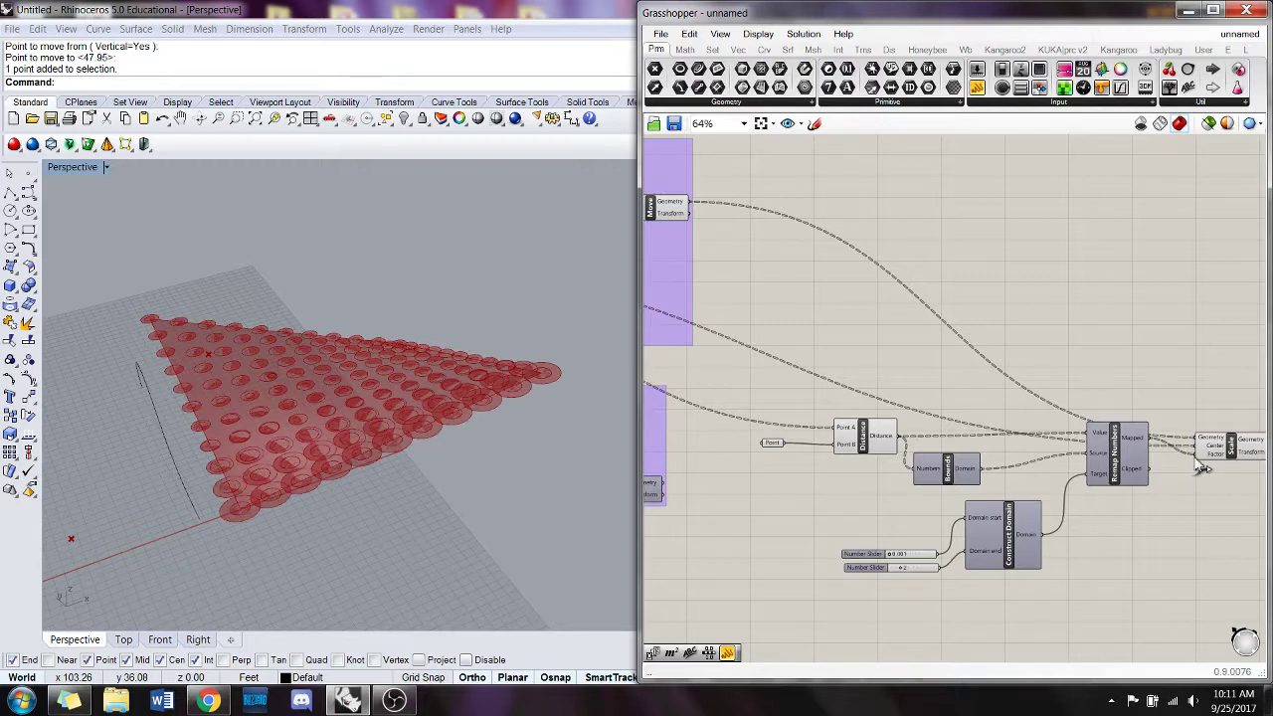
# - Turn off the preview of the upper group's Move component
pyautogui.moveTo(727, 272); pyautogui.dragTo(768, 275, button='right')
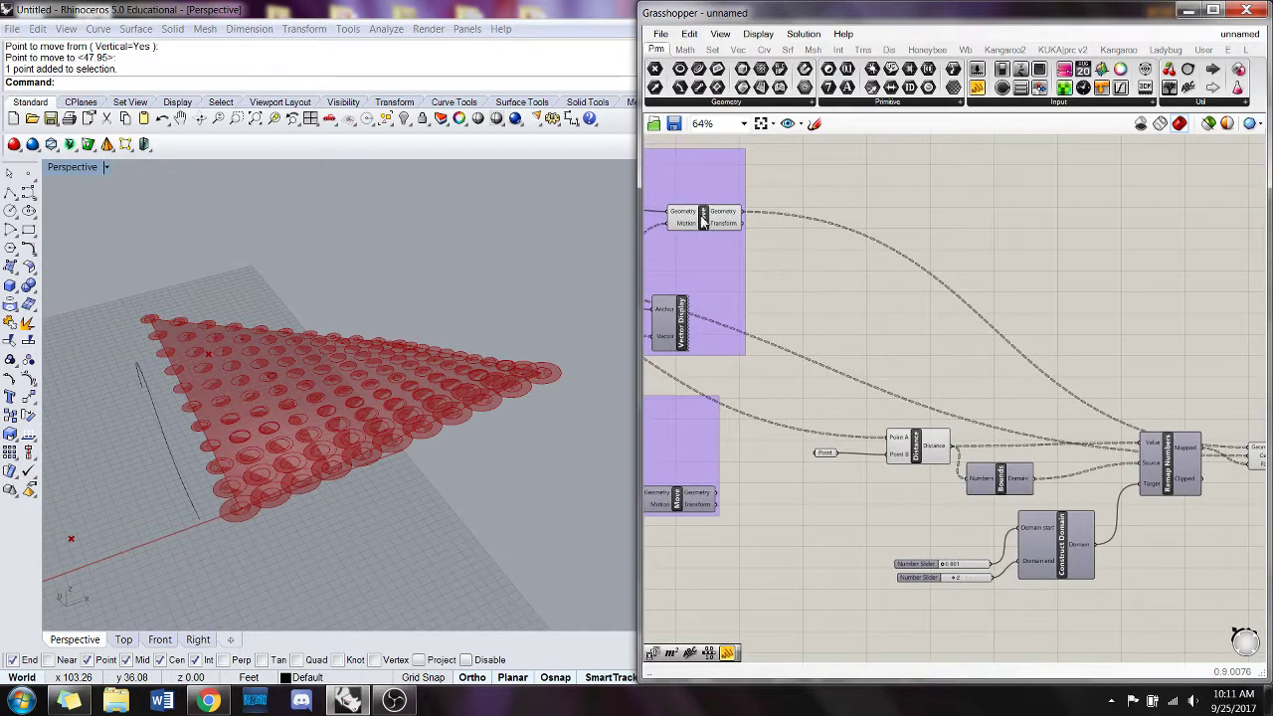
pyautogui.rightClick(704, 217)
pyautogui.click(727, 247)
# - Move the attractor point to the middle of the surface, and adjust its height with a vertical Move
pyautogui.moveTo(400, 289); pyautogui.dragTo(400, 333, button='right')
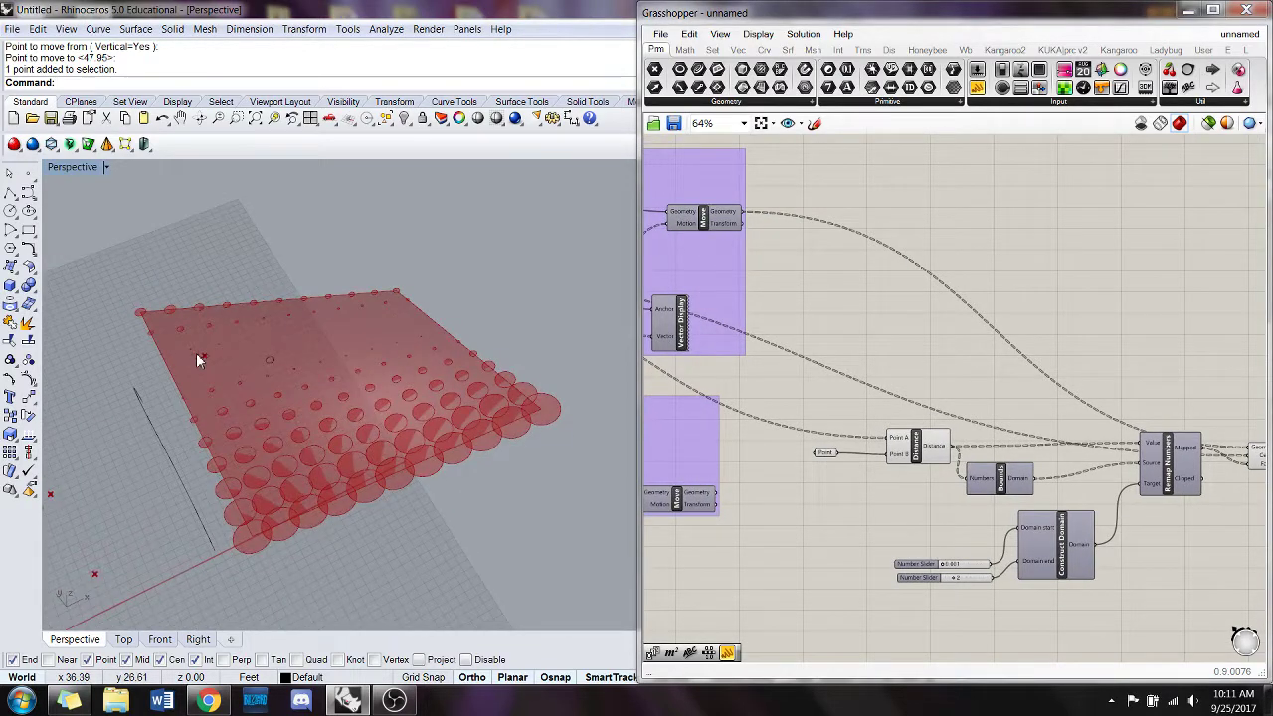
pyautogui.moveTo(203, 356); pyautogui.dragTo(381, 397)
pyautogui.moveTo(376, 381); pyautogui.dragTo(498, 292, button='right')
pyautogui.write('ove')
pyautogui.press('Return')
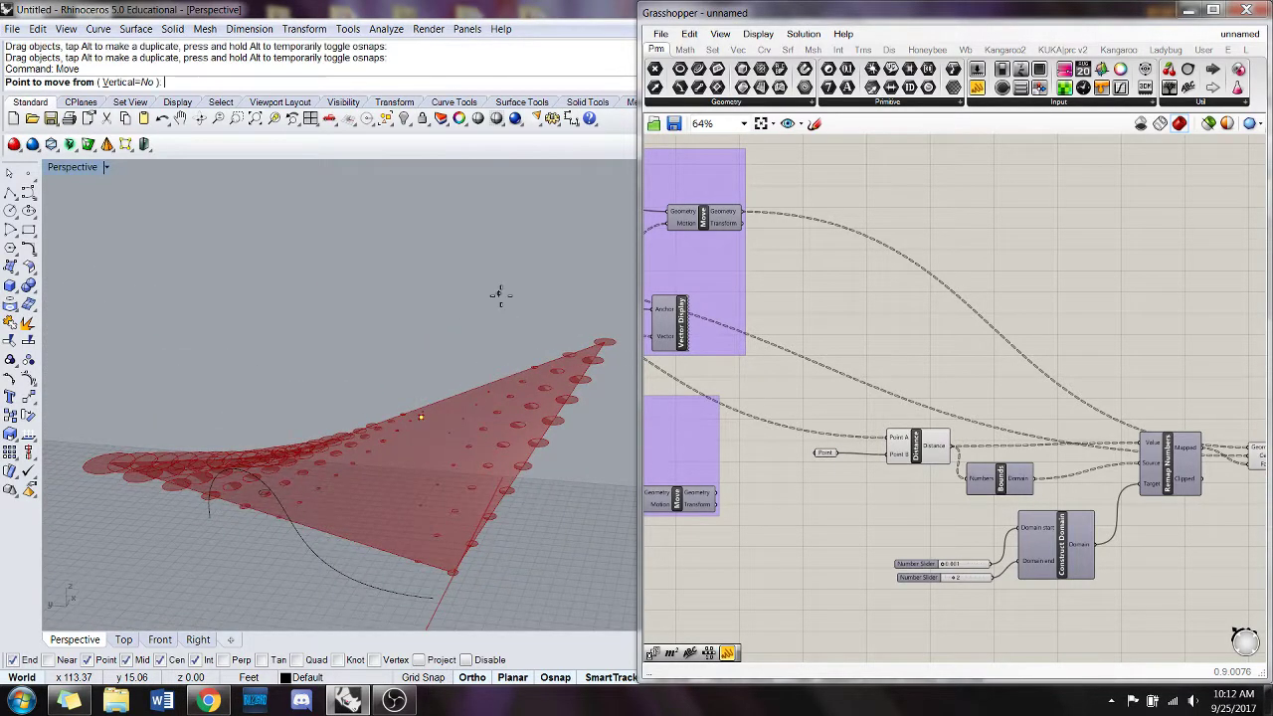
pyautogui.write('v')
pyautogui.press('Return')
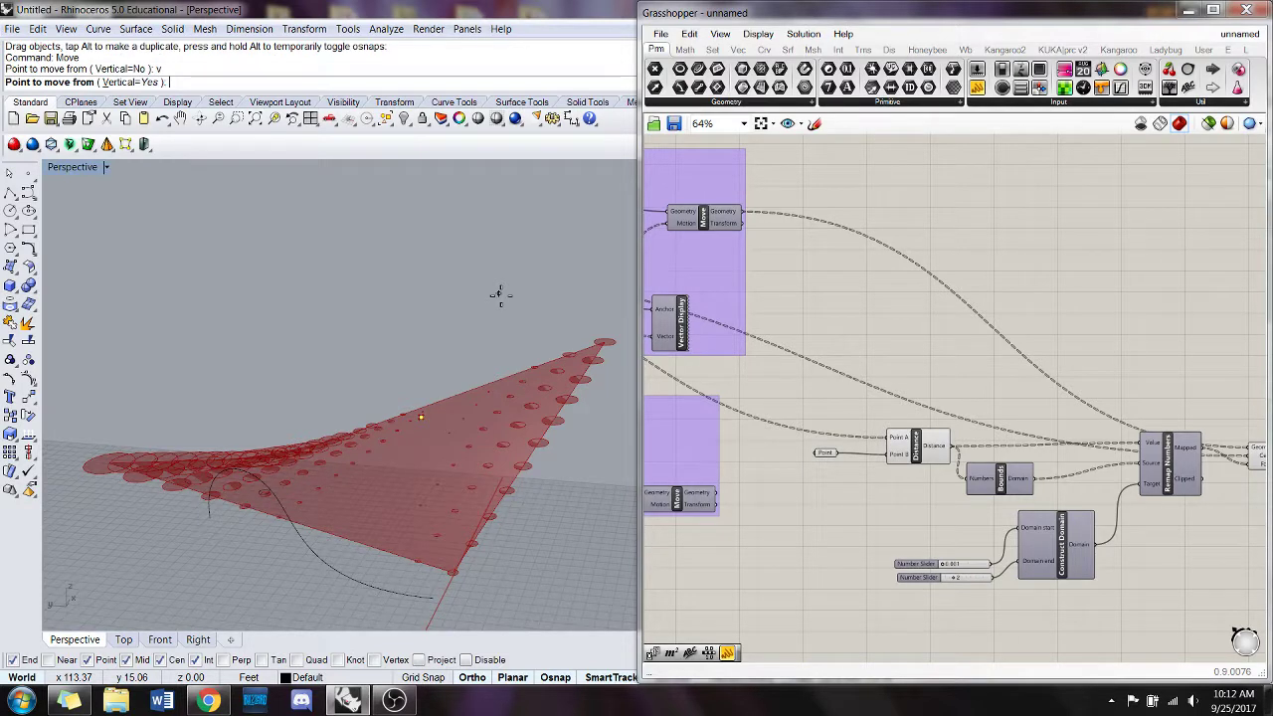
pyautogui.click(421, 418)
pyautogui.click(424, 438)
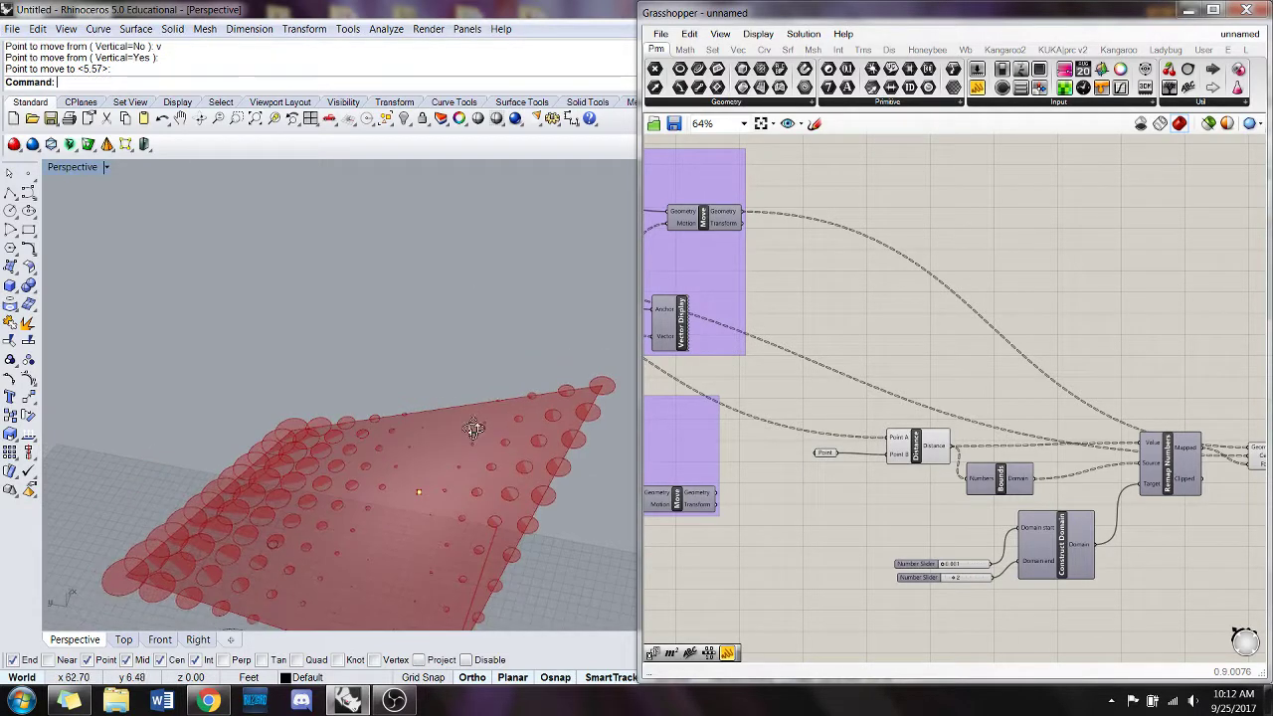
pyautogui.moveTo(474, 428); pyautogui.dragTo(607, 460, button='right')
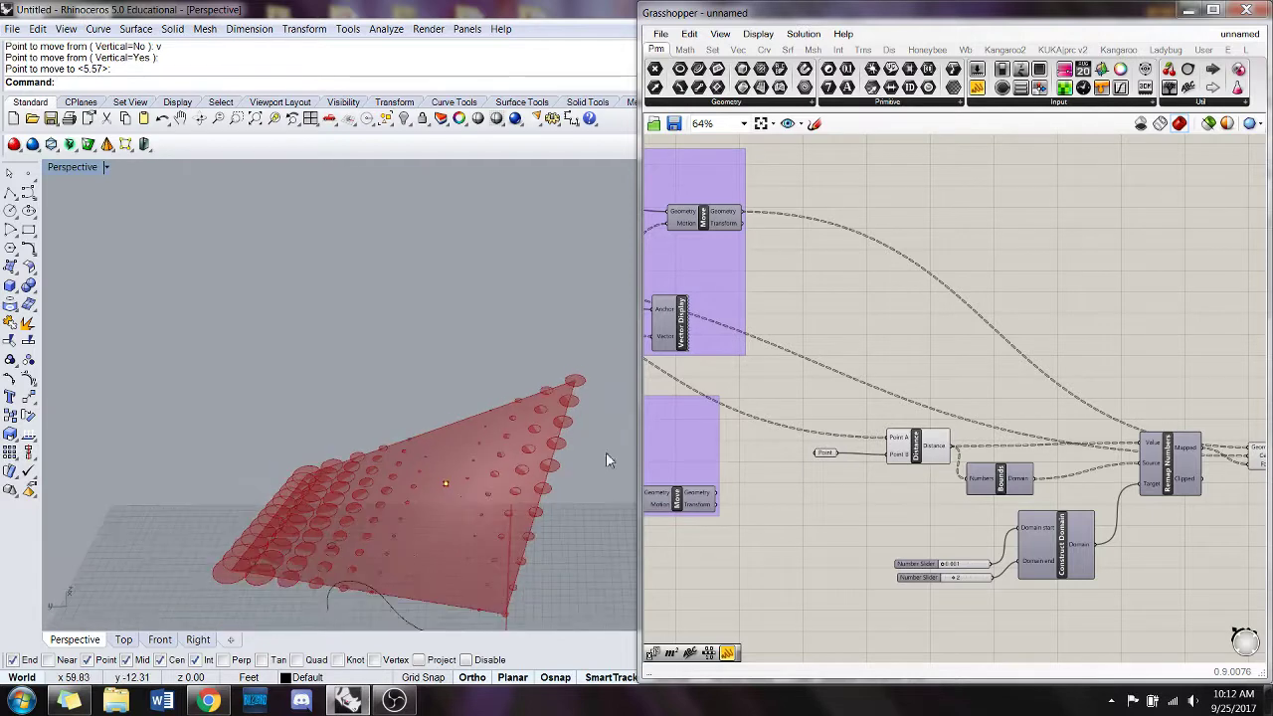
# - Set the Construct Domain start slider to 0.373 and leave the domain end slider at 2
pyautogui.moveTo(971, 541); pyautogui.dragTo(841, 511, button='right')
pyautogui.scroll(3, 814, 533)
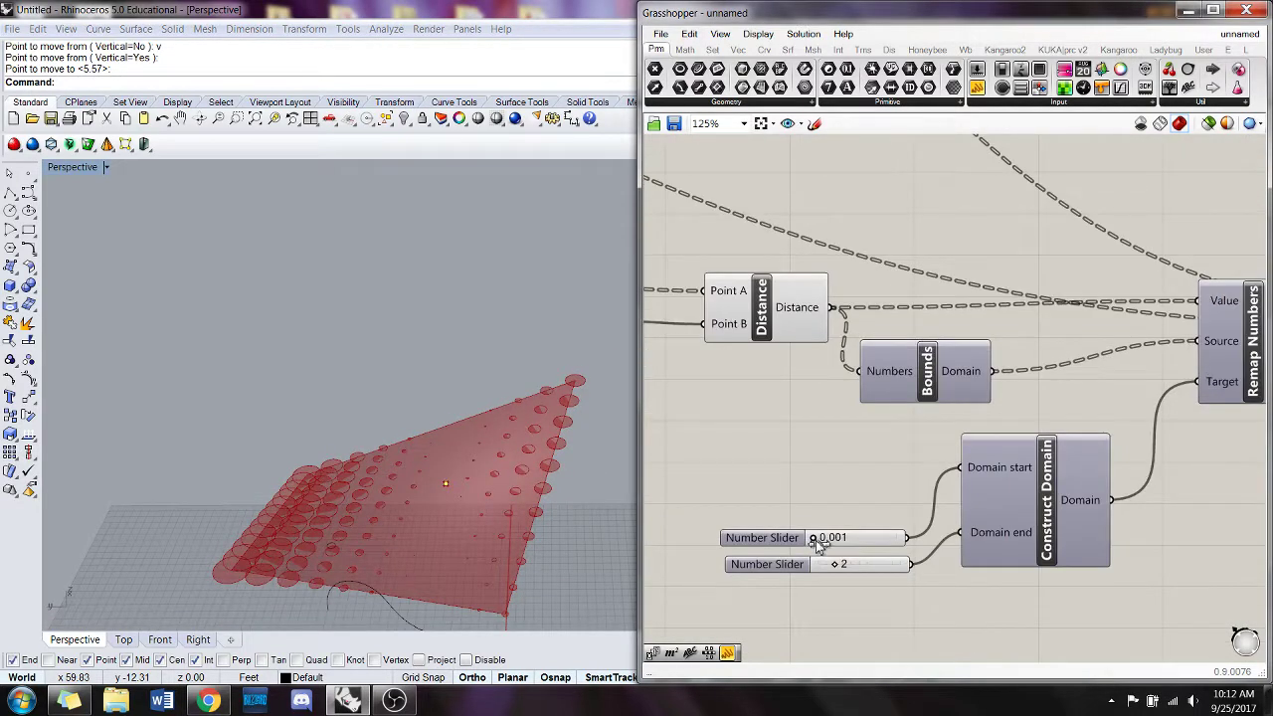
pyautogui.moveTo(813, 538); pyautogui.dragTo(843, 539)
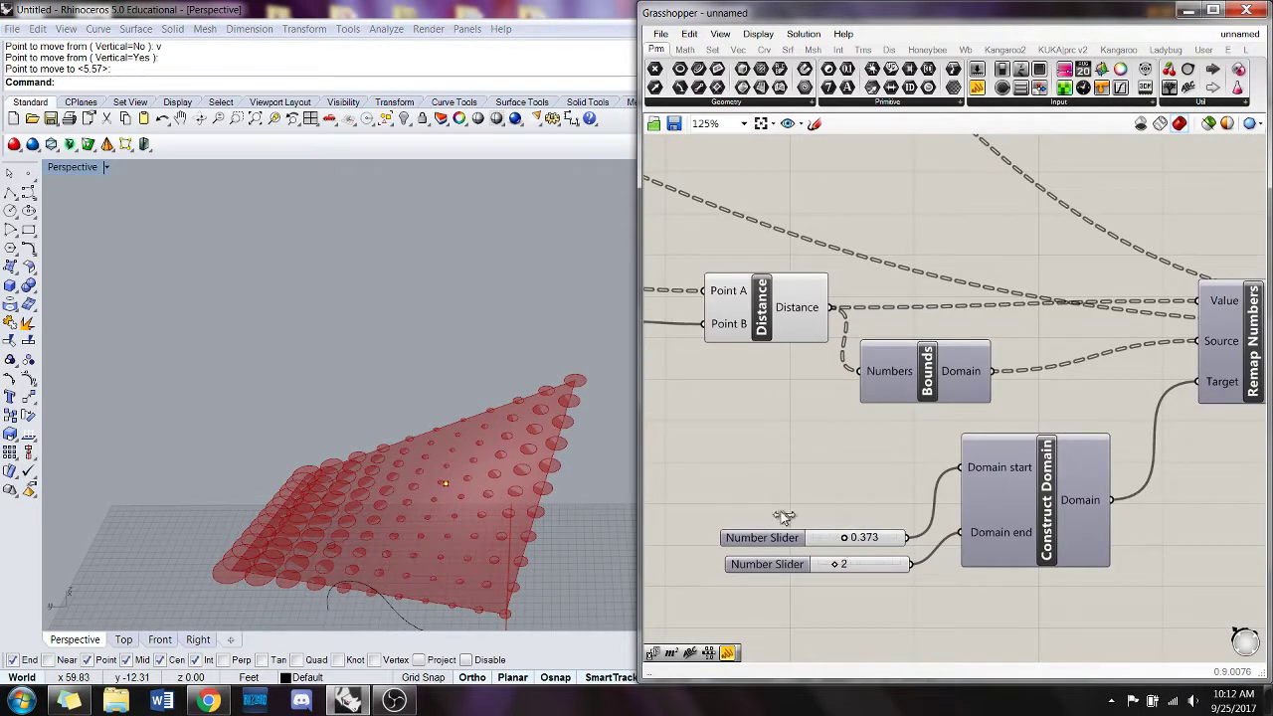
pyautogui.moveTo(378, 418); pyautogui.dragTo(428, 394, button='right')
pyautogui.moveTo(835, 565)
pyautogui.mouseDown()
pyautogui.moveTo(907, 571)
pyautogui.moveTo(841, 577)
pyautogui.mouseUp()
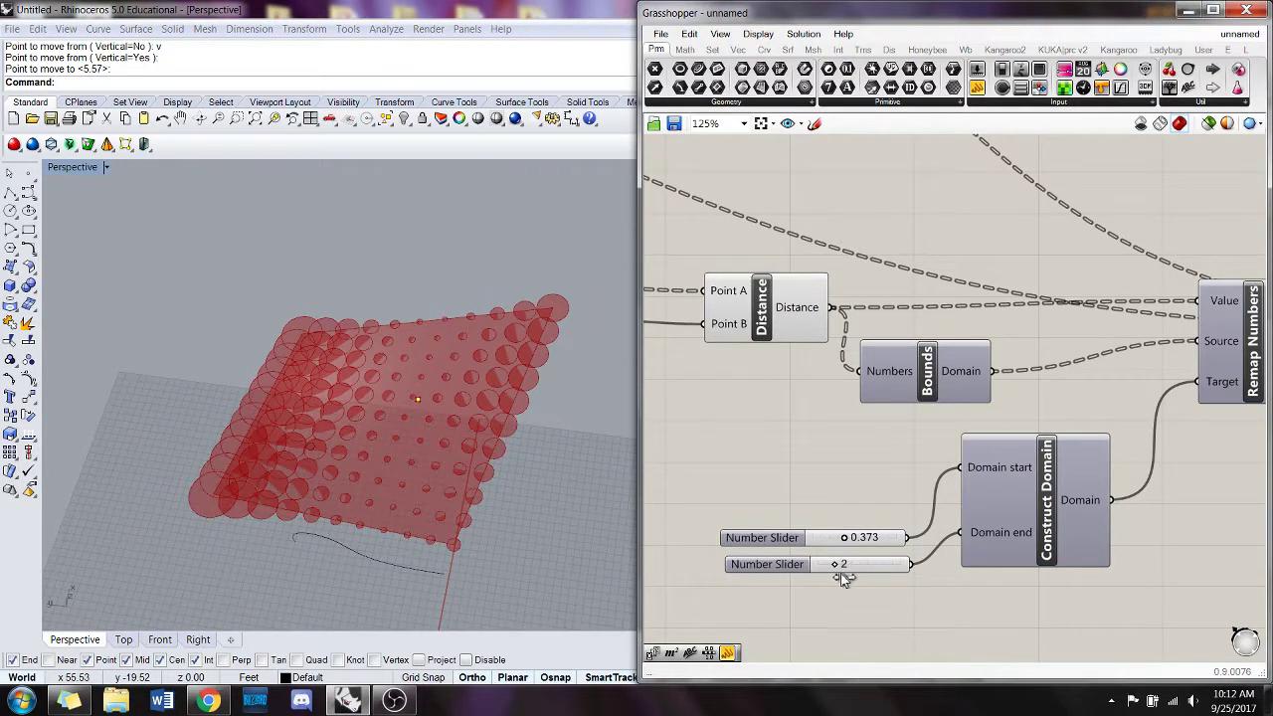
# - Examine the Scale end of the definition and how the scaled circles sit on the surface from several angles
pyautogui.moveTo(873, 437); pyautogui.dragTo(761, 422, button='right')
pyautogui.scroll(-1, 766, 429)
pyautogui.moveTo(1069, 413); pyautogui.dragTo(1000, 439, button='right')
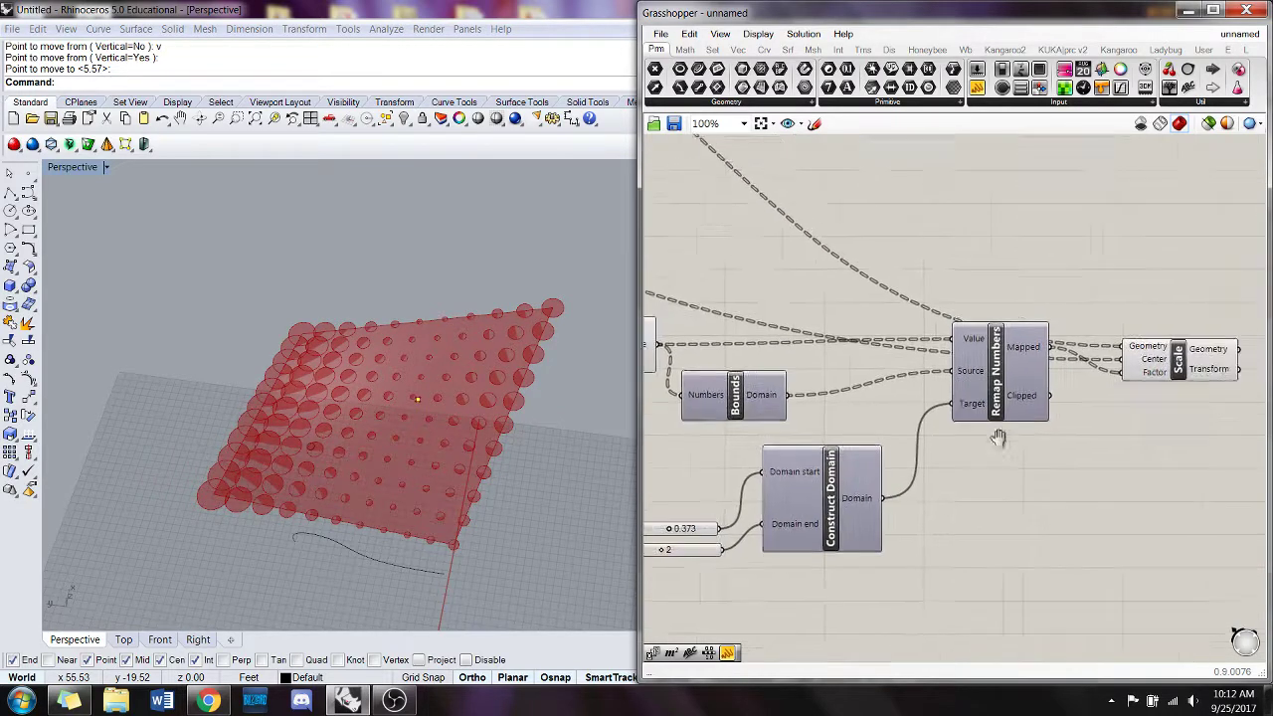
pyautogui.scroll(-1, 1009, 443)
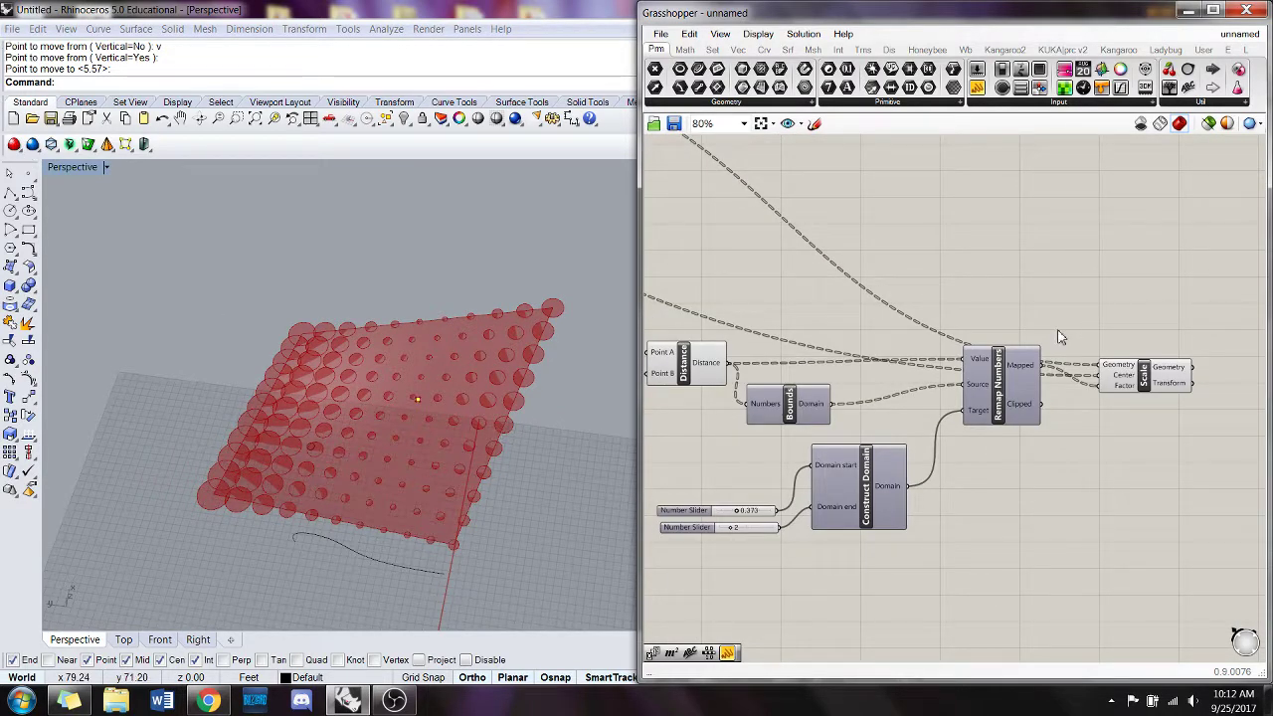
pyautogui.moveTo(532, 358); pyautogui.dragTo(619, 219, button='right')
pyautogui.moveTo(468, 263); pyautogui.dragTo(313, 356, button='right')
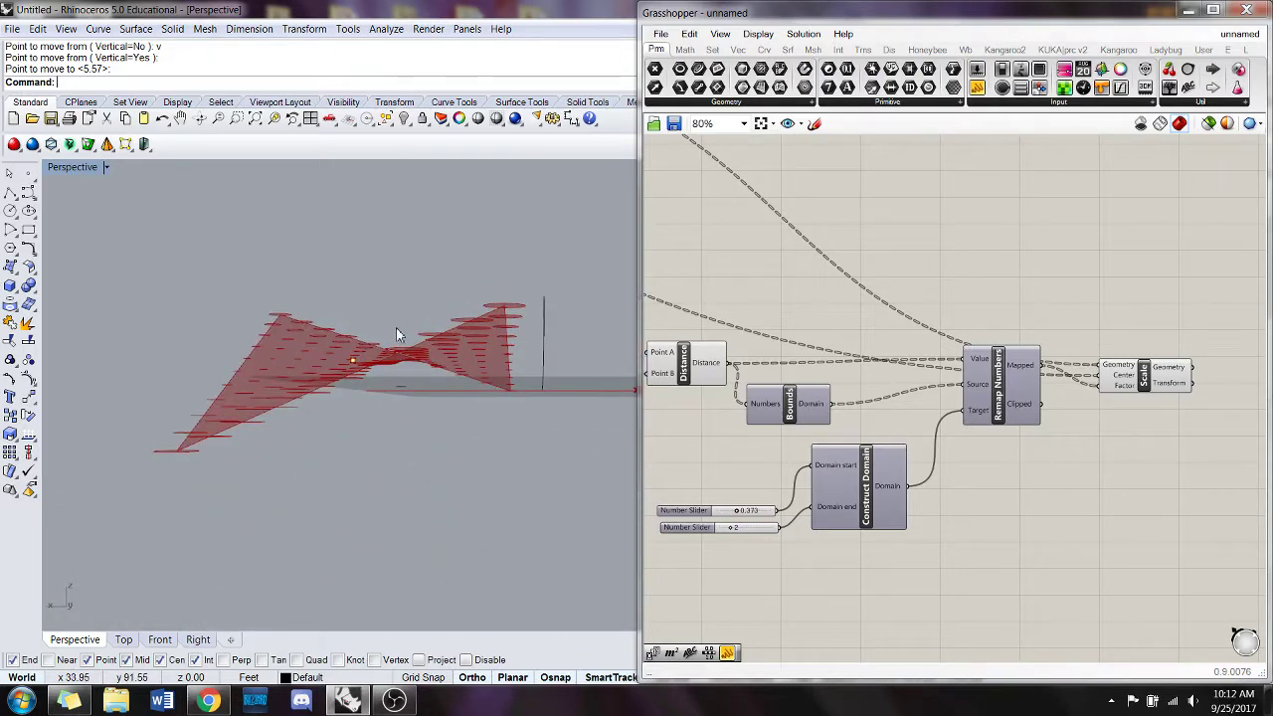
pyautogui.moveTo(486, 304); pyautogui.dragTo(458, 347, button='right')
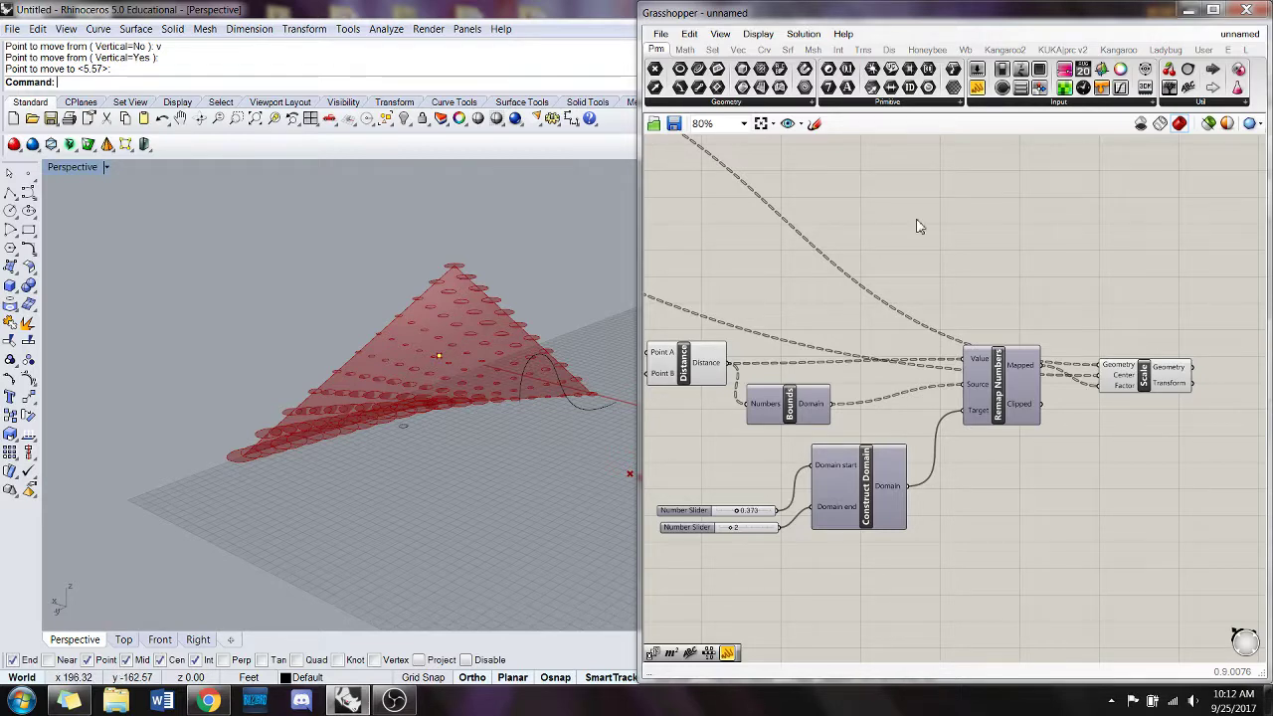
# - Group the attractor components from the Point through Scale and shift the group closer to the earlier groups
pyautogui.moveTo(1212, 303); pyautogui.dragTo(1105, 294, button='right')
pyautogui.scroll(-3, 1148, 295)
pyautogui.moveTo(1177, 406); pyautogui.dragTo(697, 241)
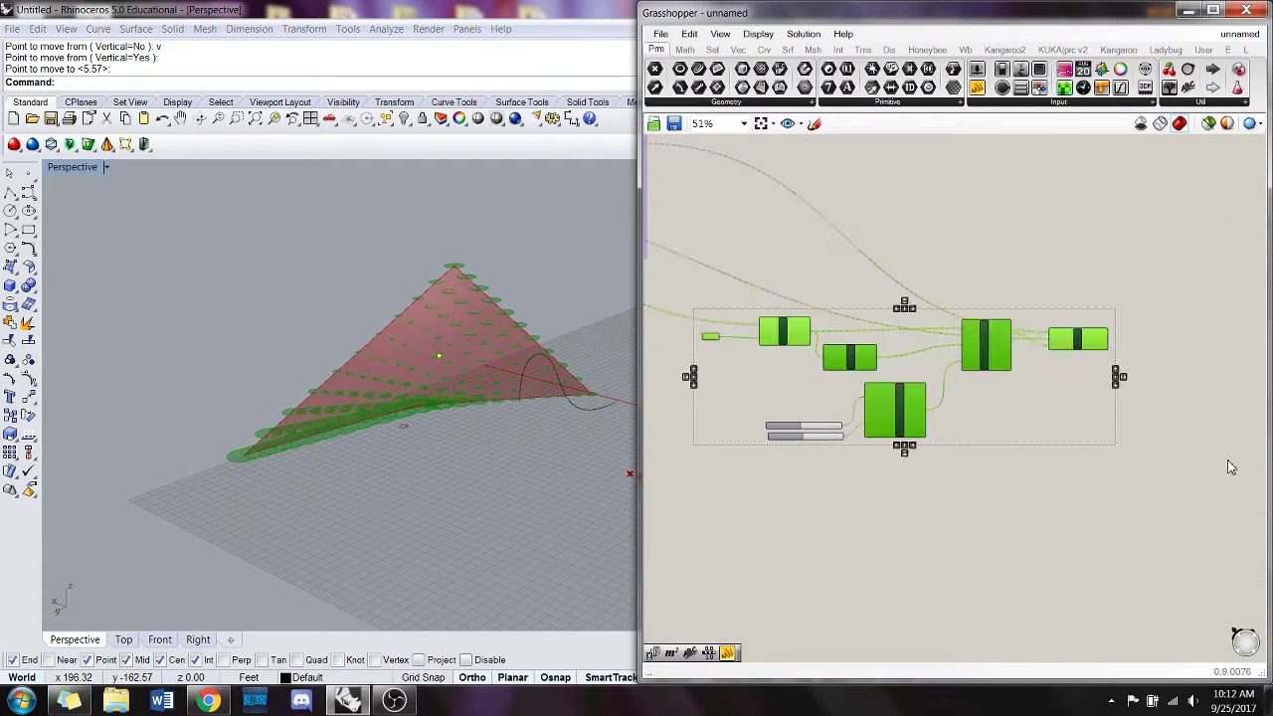
pyautogui.moveTo(1148, 438); pyautogui.dragTo(697, 274)
pyautogui.hotkey('ctrl', 'g')
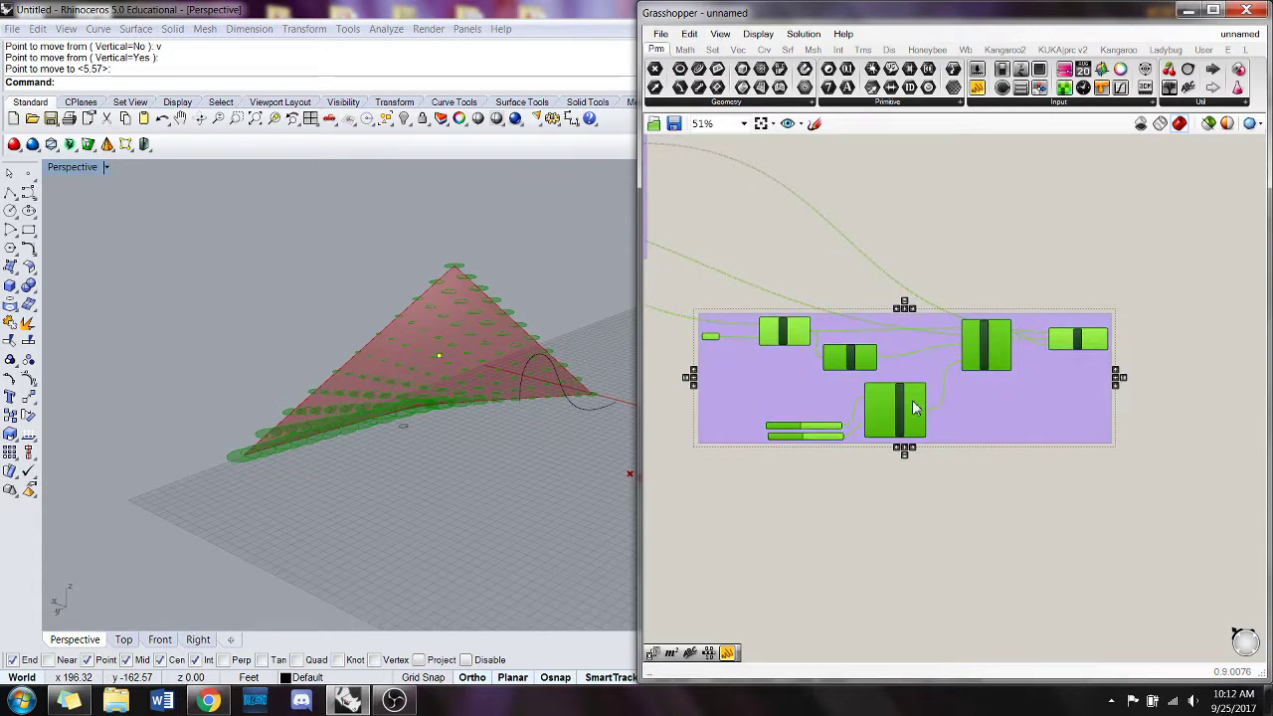
pyautogui.moveTo(915, 408); pyautogui.dragTo(818, 450)
pyautogui.click(920, 216)
# - Add a Plane Normal component and place it above the new attractor group
pyautogui.moveTo(945, 206); pyautogui.dragTo(917, 233, button='right')
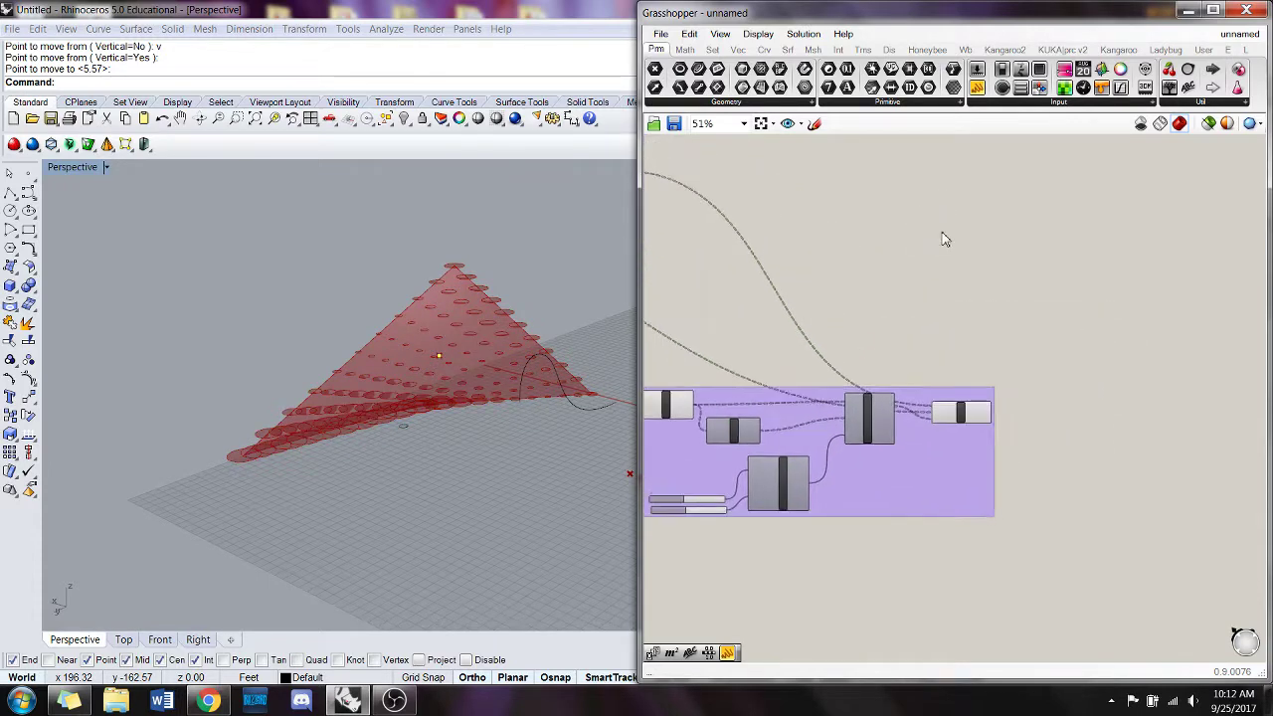
pyautogui.doubleClick(945, 223)
pyautogui.write('plane')
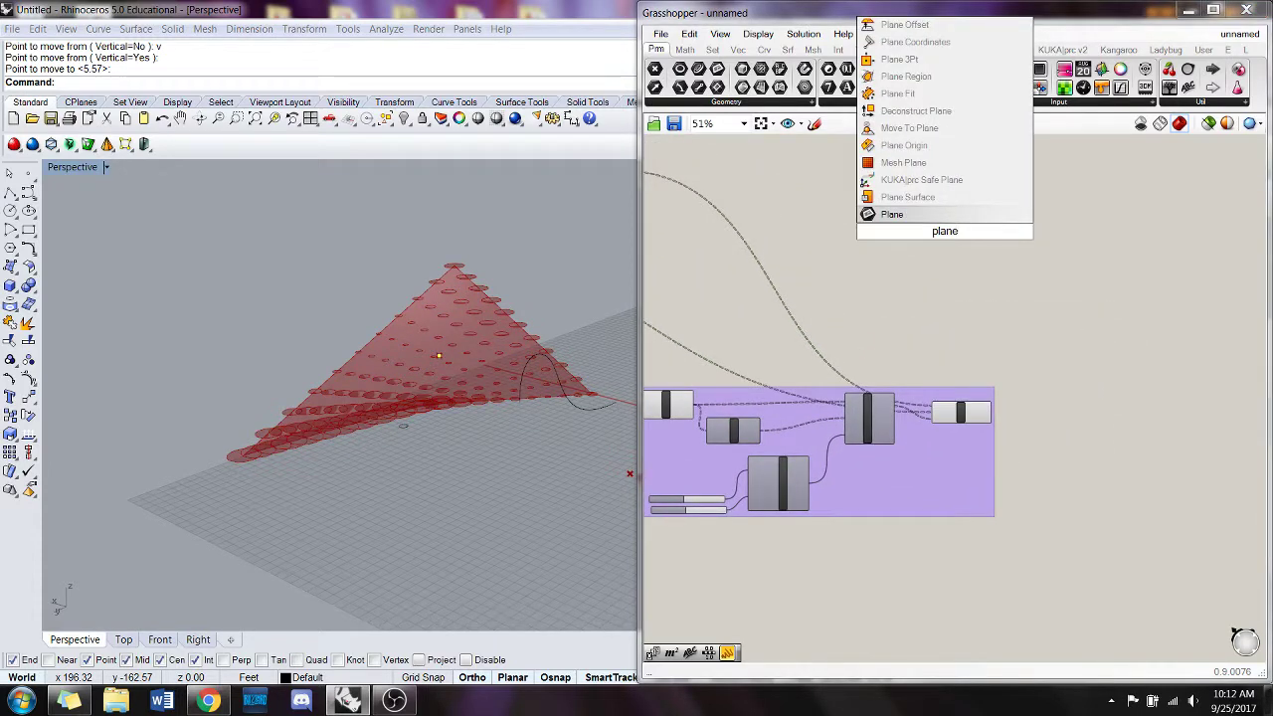
pyautogui.write(' birna')
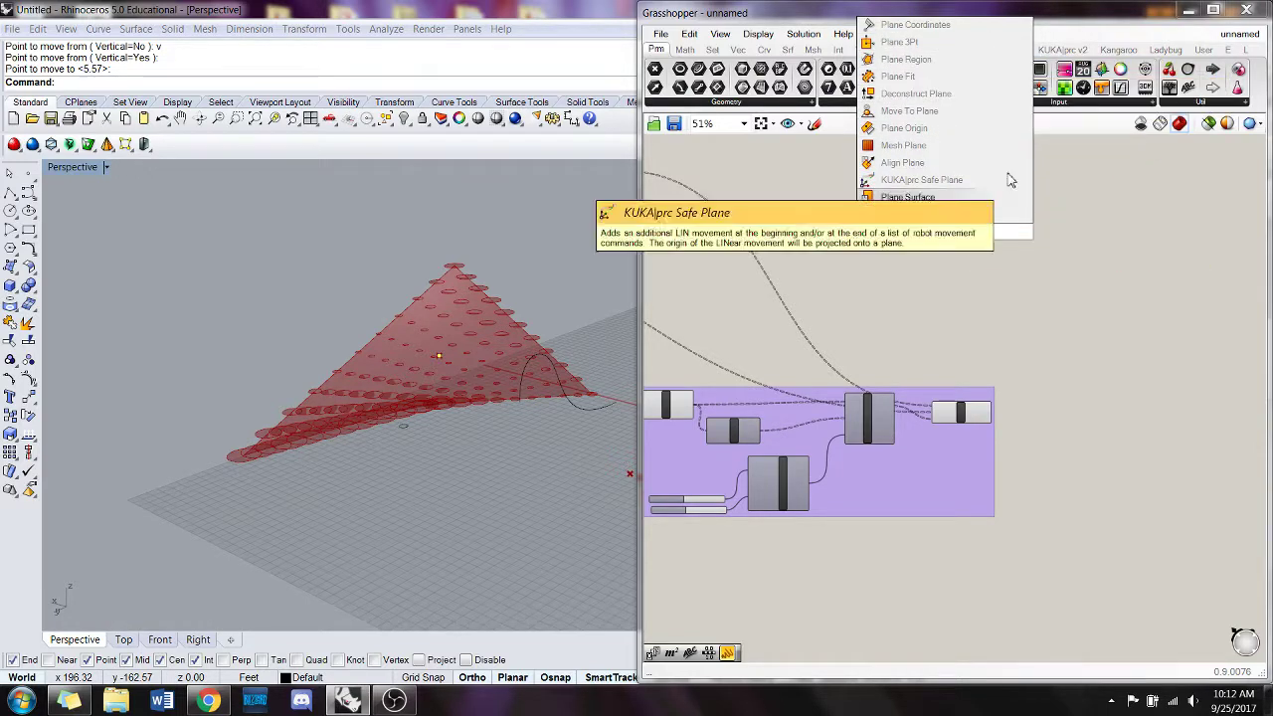
pyautogui.moveTo(973, 231); pyautogui.dragTo(942, 231)
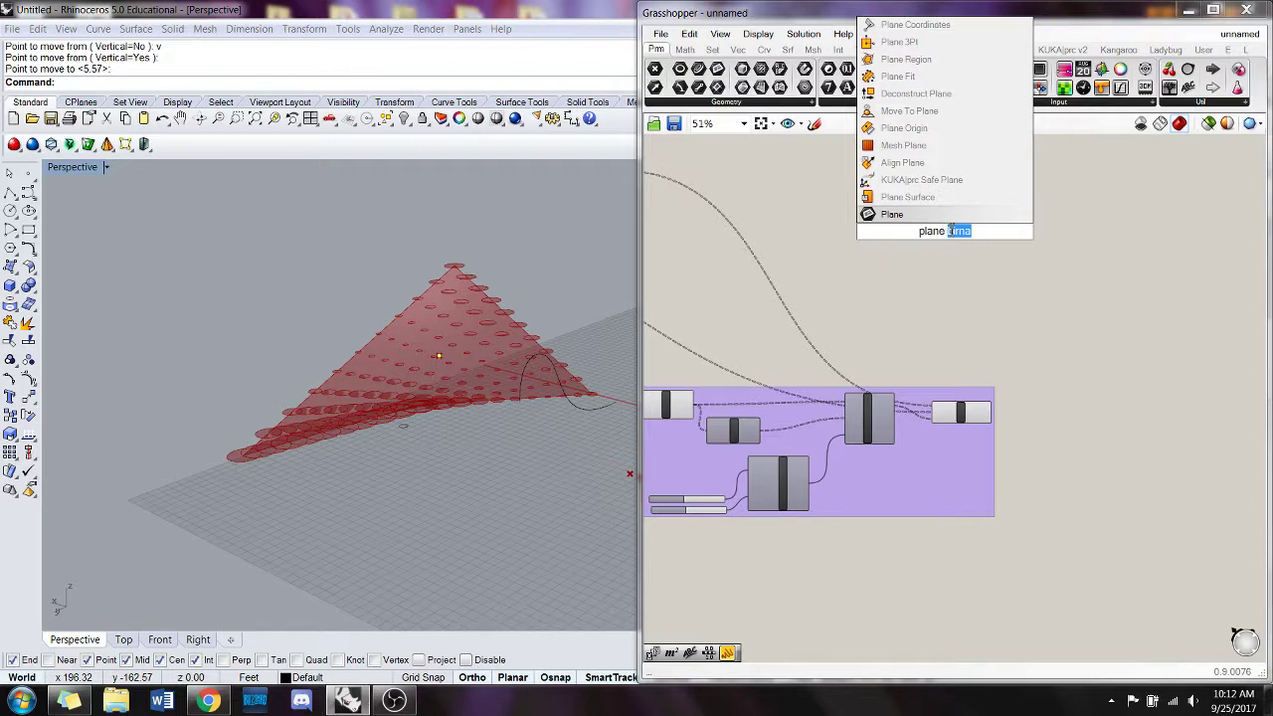
pyautogui.write('norm')
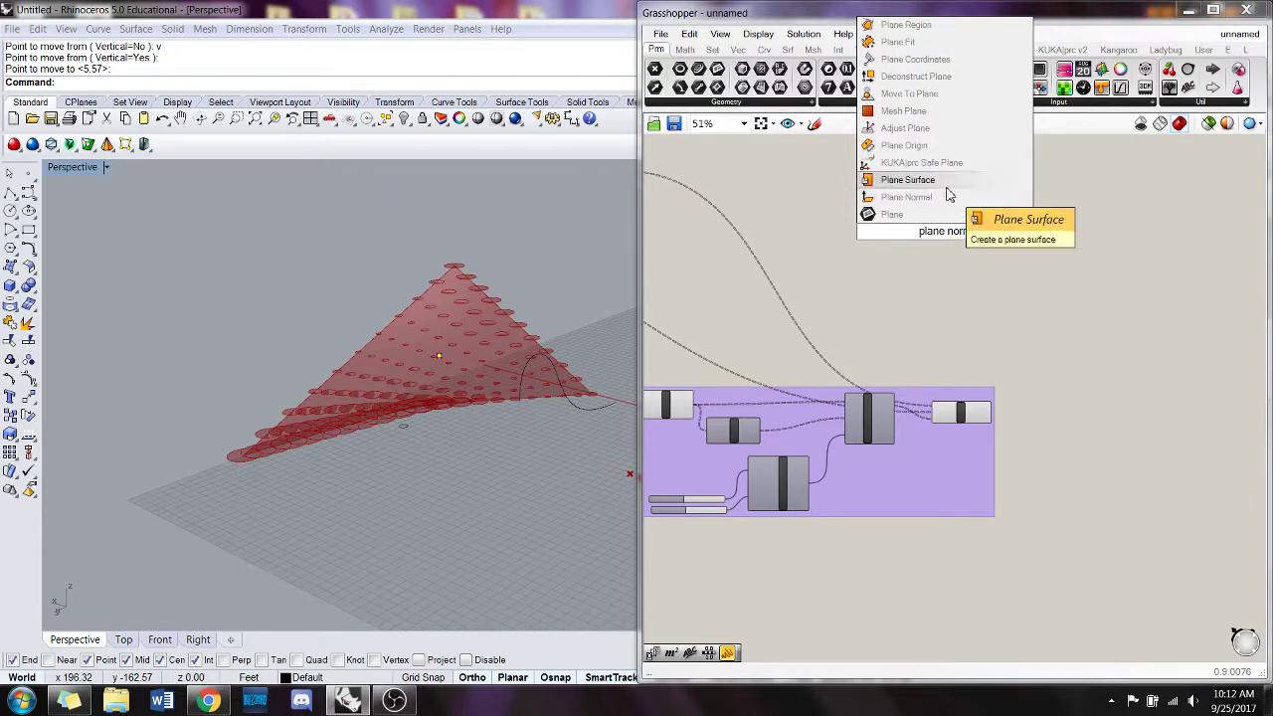
pyautogui.click(946, 189)
pyautogui.moveTo(945, 227); pyautogui.dragTo(981, 271)
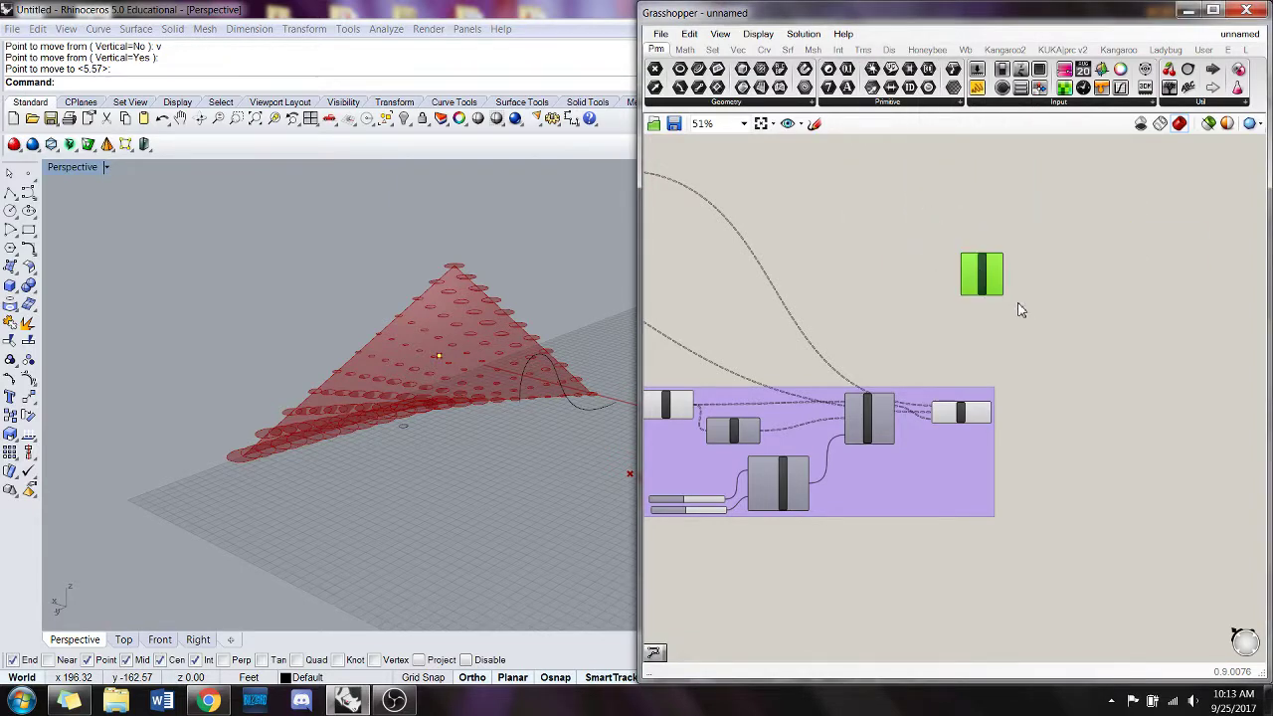
pyautogui.scroll(2, 1035, 335)
pyautogui.click(1034, 336)
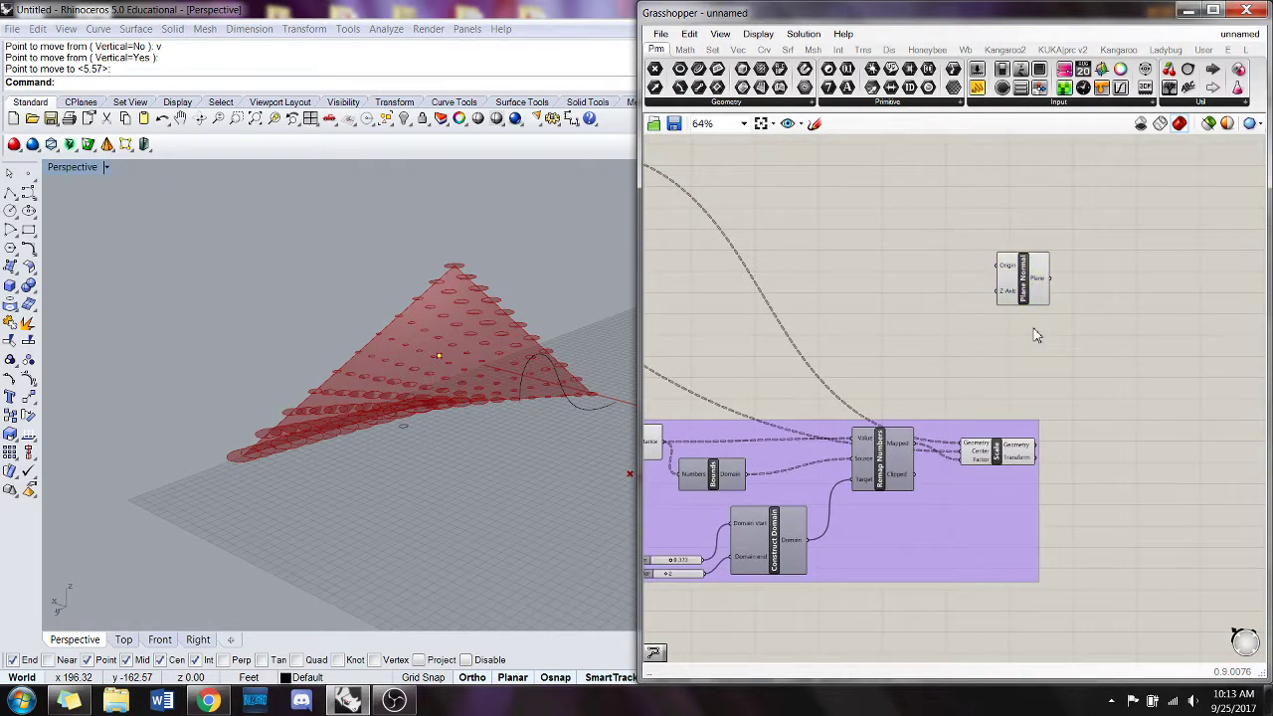
pyautogui.moveTo(1022, 281); pyautogui.dragTo(760, 335)
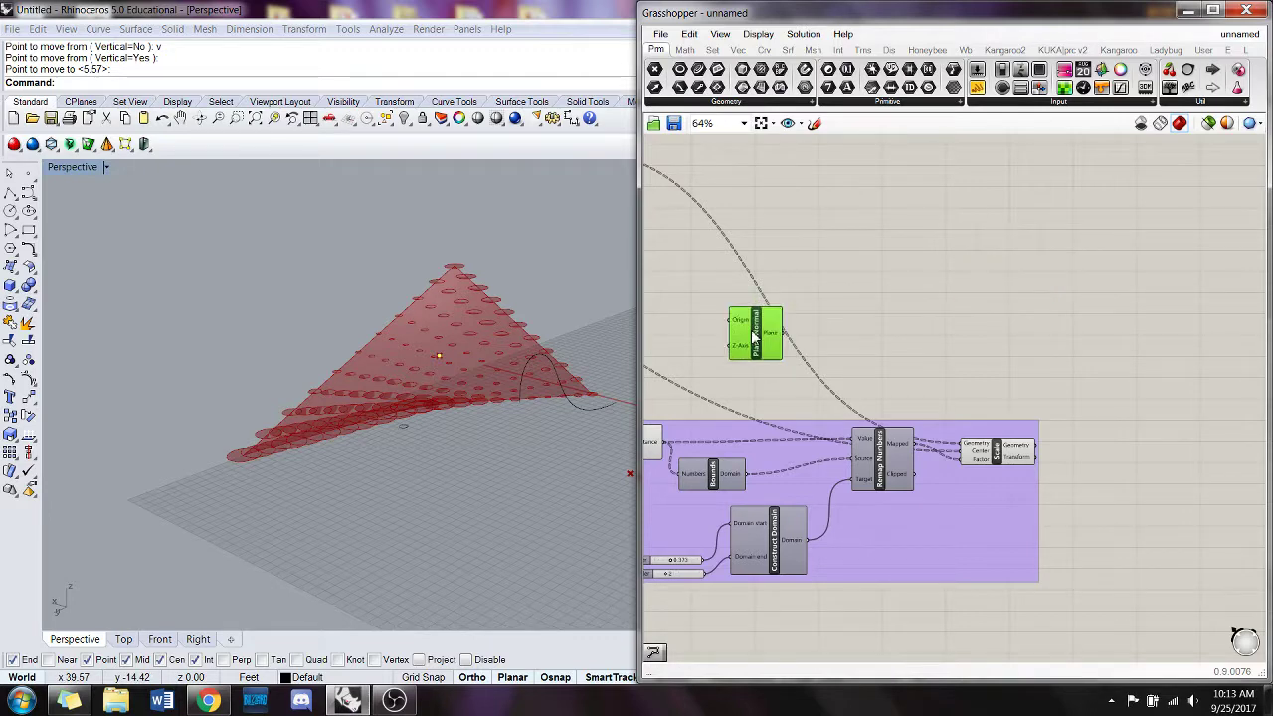
# - Connect the Normals output of Divide Surface to the Z-Axis input of Plane Normal and flatten that output
pyautogui.moveTo(686, 360); pyautogui.dragTo(1174, 368, button='right')
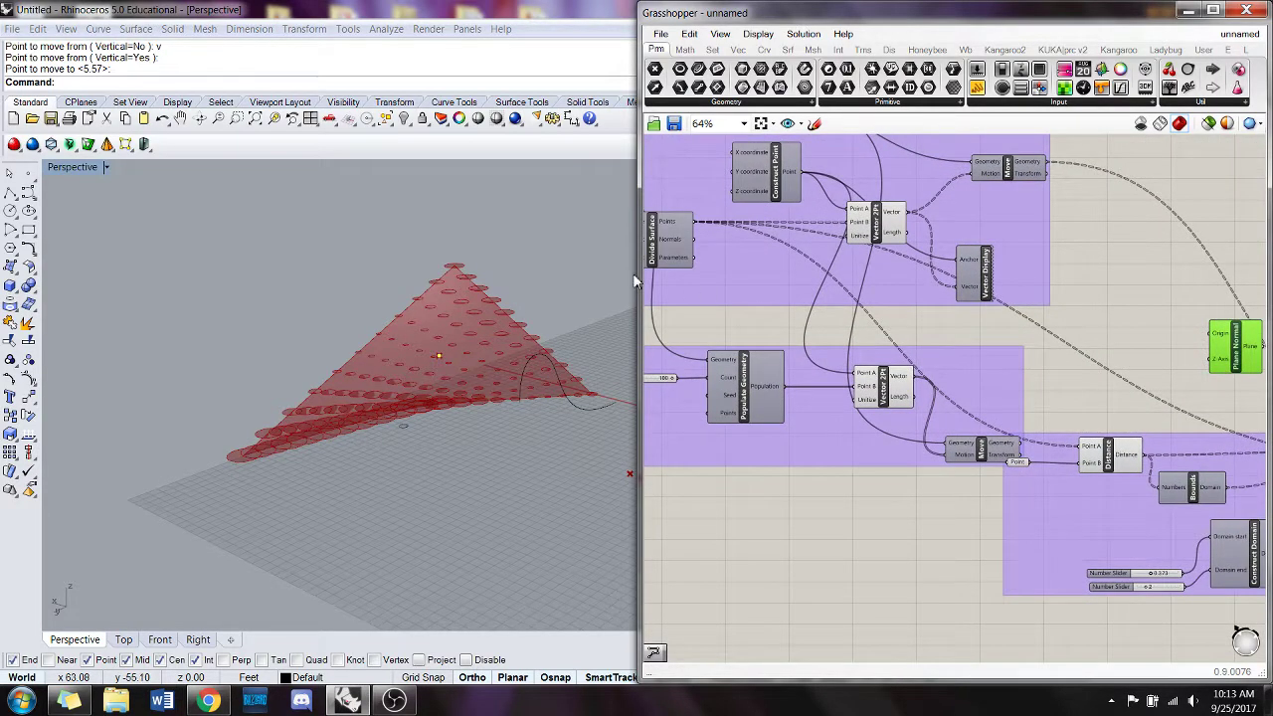
pyautogui.moveTo(640, 281); pyautogui.dragTo(440, 274)
pyautogui.moveTo(621, 328); pyautogui.dragTo(793, 339, button='right')
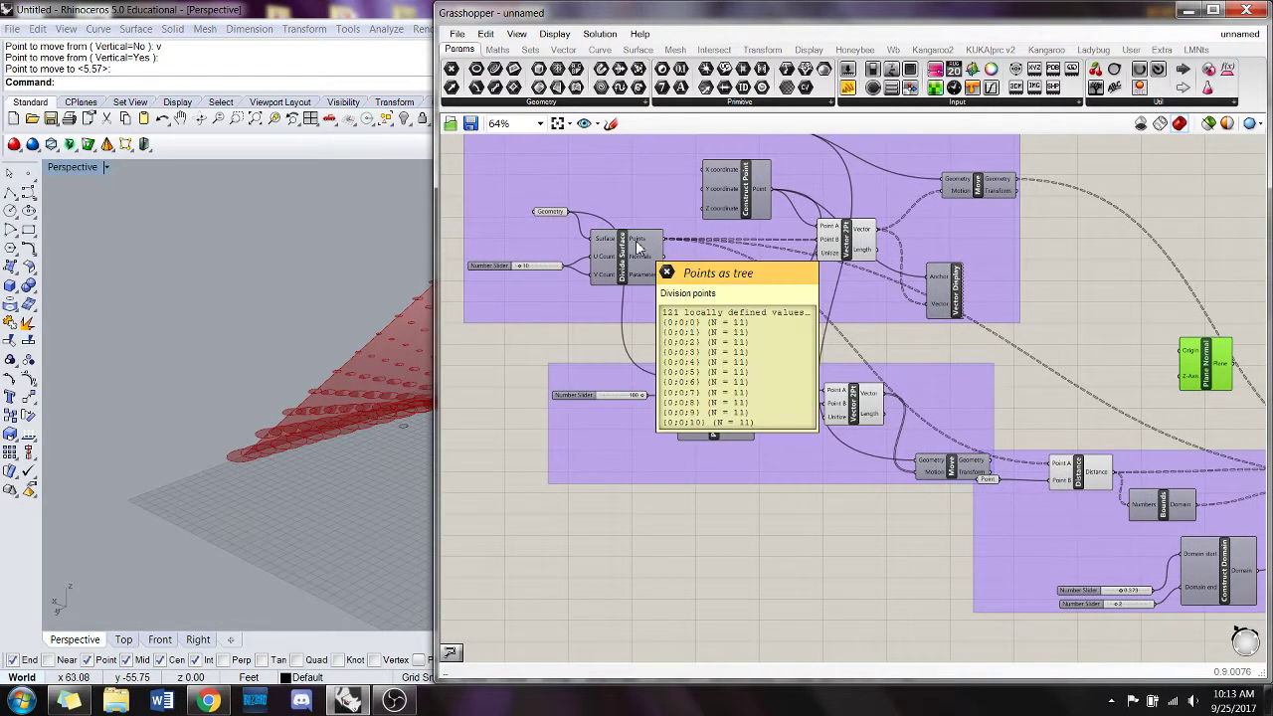
pyautogui.moveTo(639, 258)
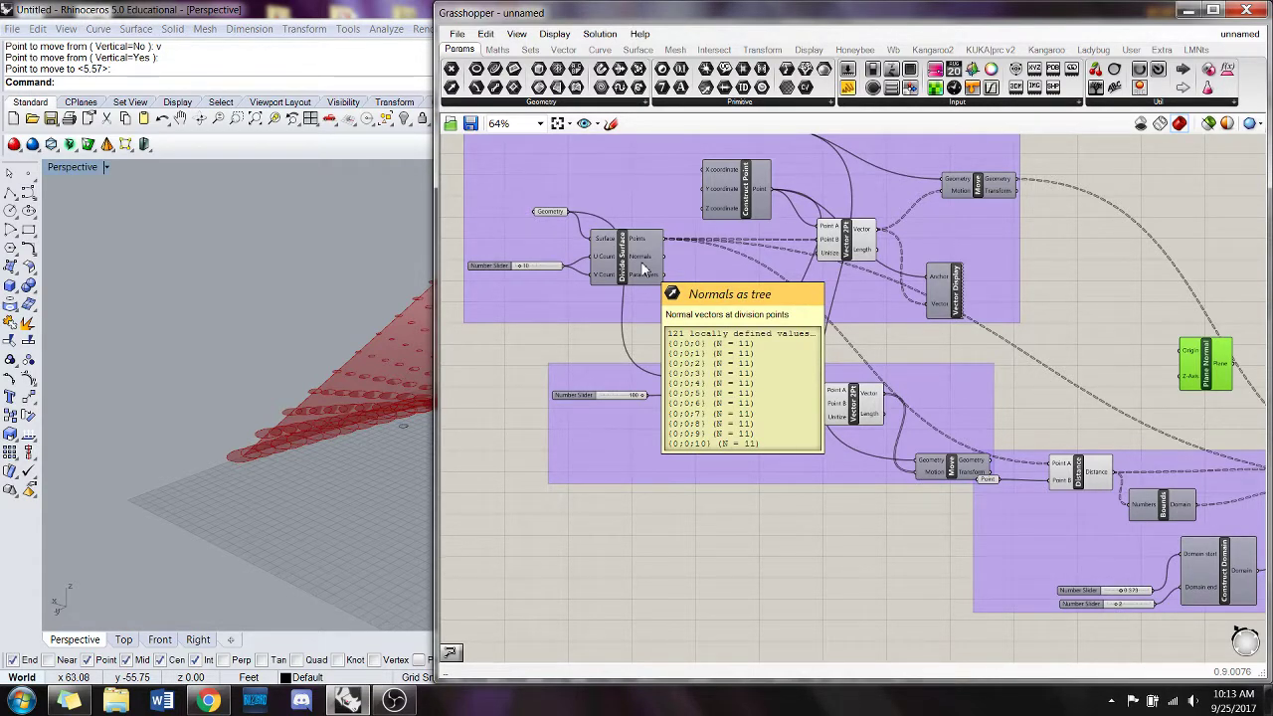
pyautogui.moveTo(654, 260); pyautogui.dragTo(591, 291, button='right')
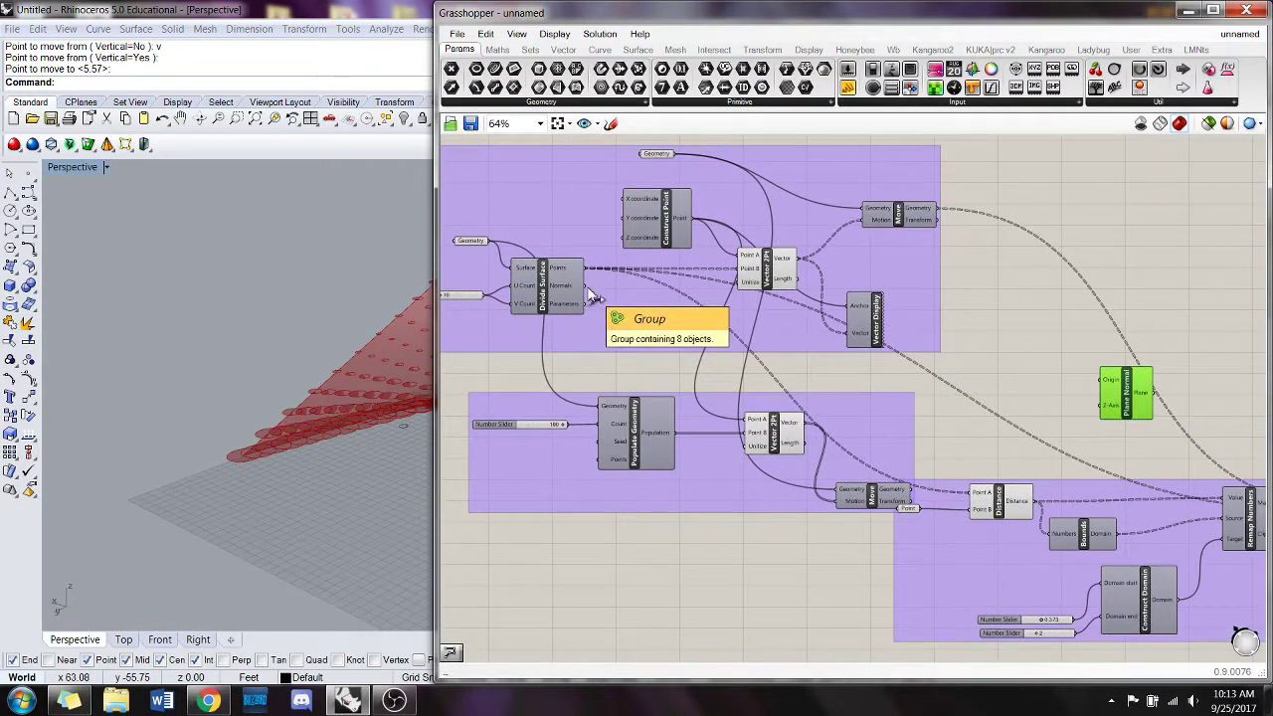
pyautogui.moveTo(585, 288); pyautogui.dragTo(1094, 424)
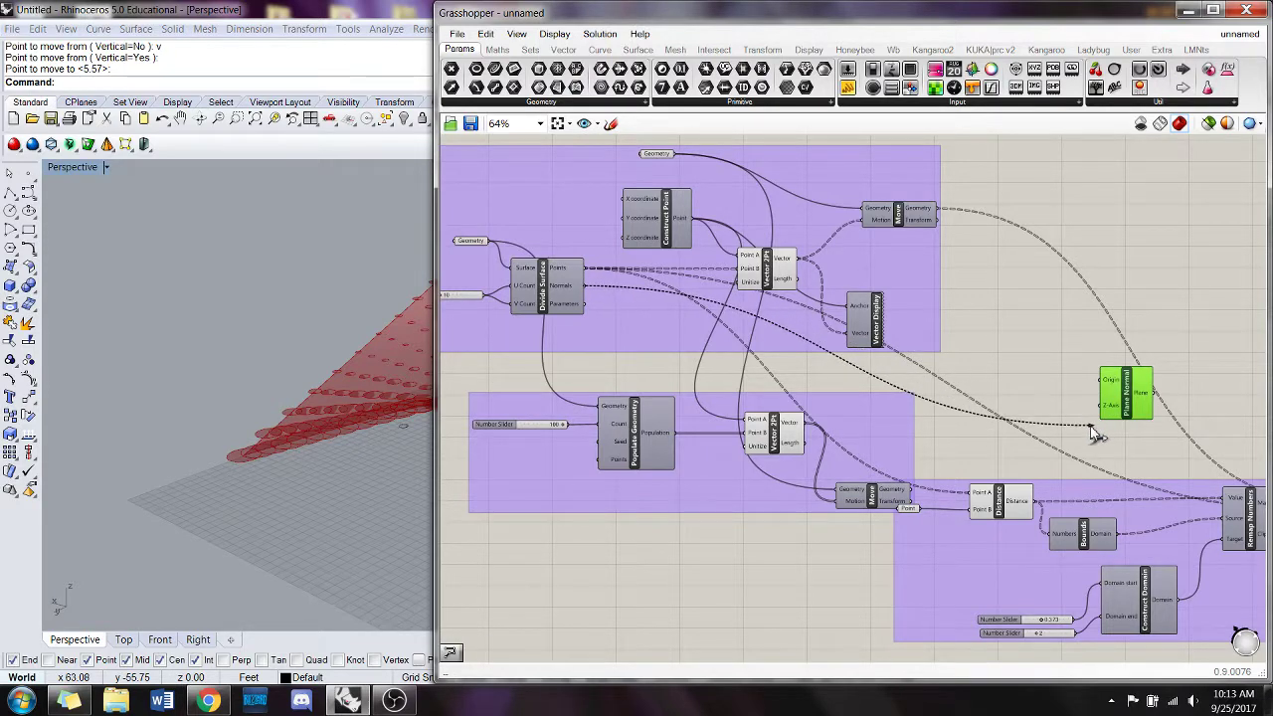
pyautogui.rightClick(575, 296)
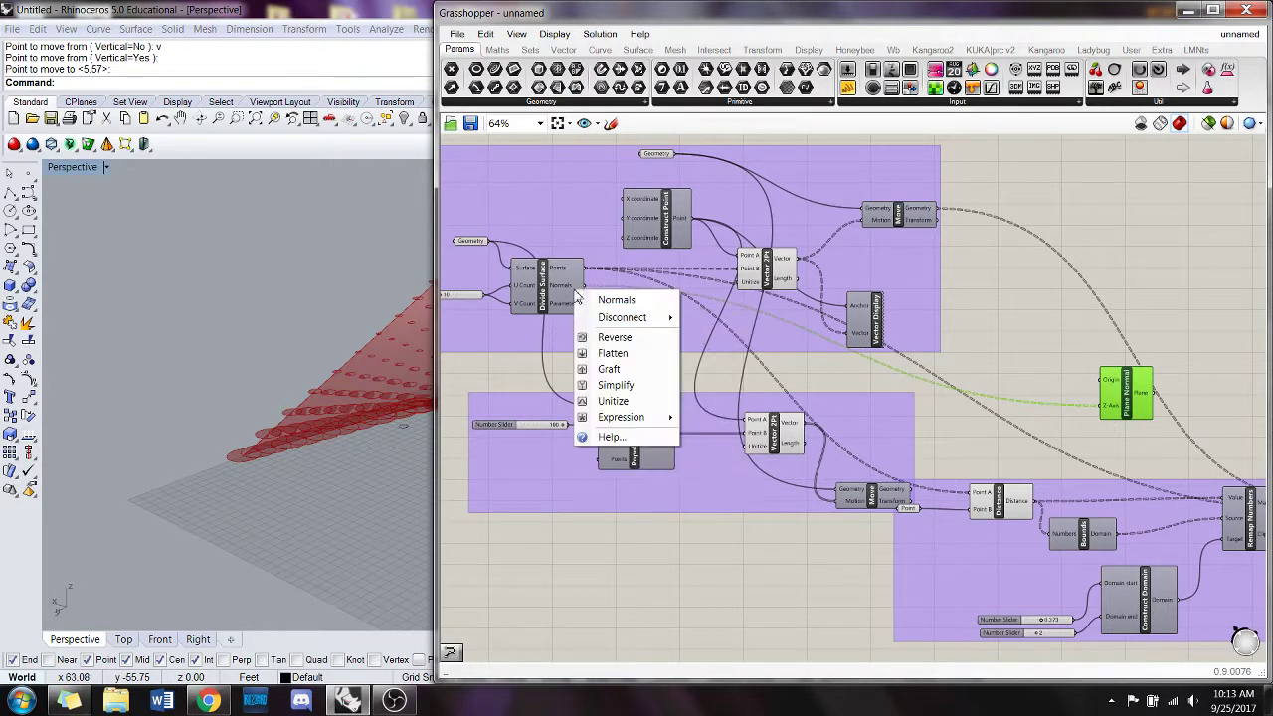
pyautogui.click(646, 358)
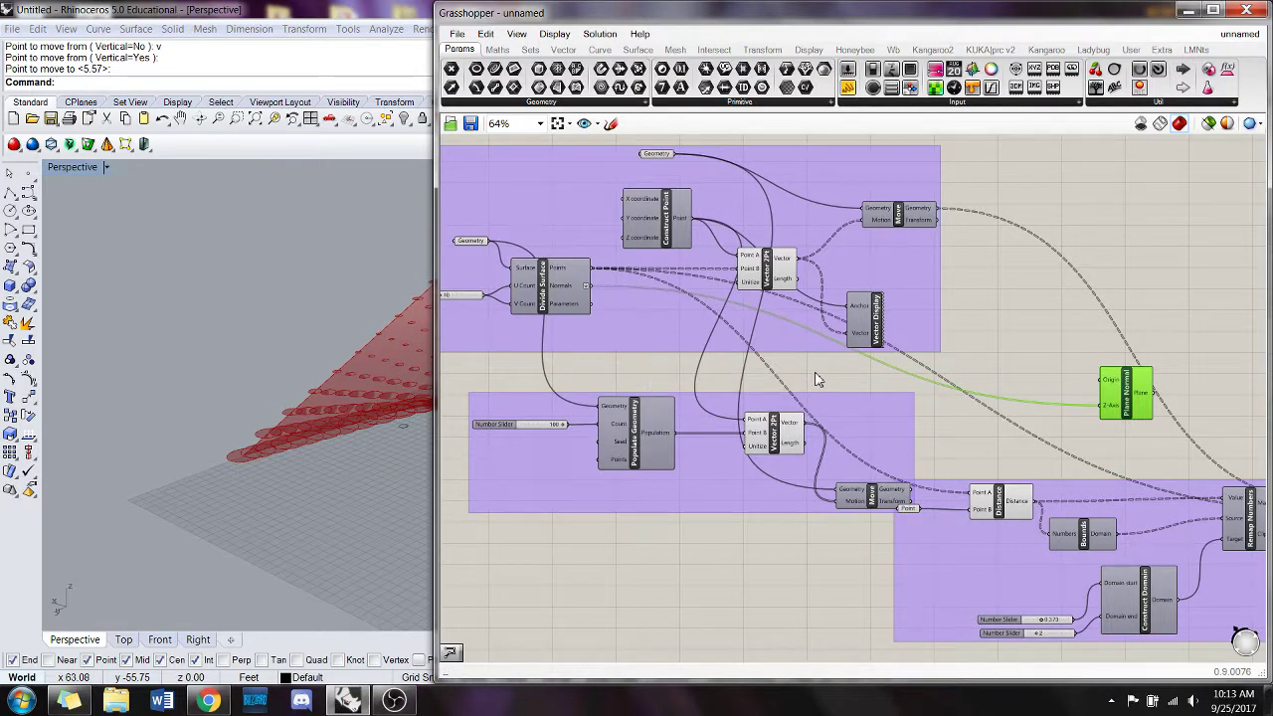
# - Connect the Points output of Divide Surface to the Origin input of Plane Normal and flatten the Points output
pyautogui.moveTo(814, 376); pyautogui.dragTo(754, 361, button='right')
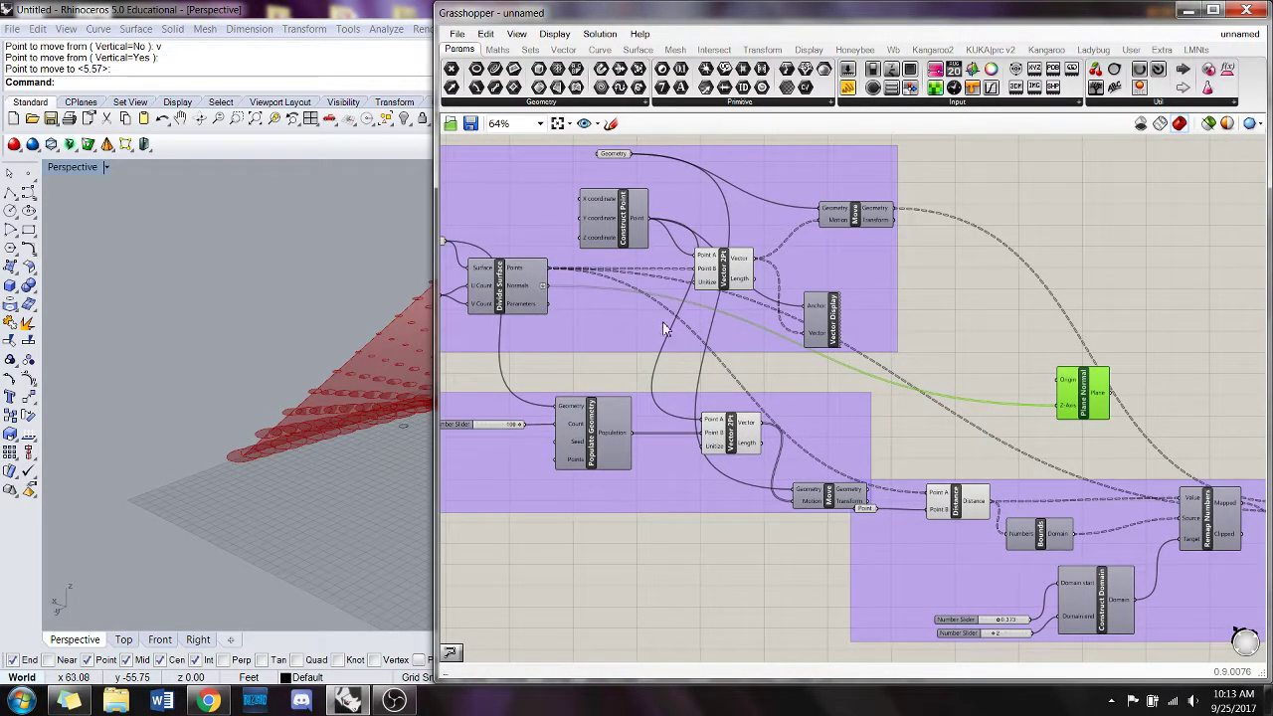
pyautogui.moveTo(552, 282); pyautogui.dragTo(1059, 390)
pyautogui.moveTo(316, 336)
pyautogui.mouseDown(button='right')
pyautogui.moveTo(388, 376)
pyautogui.moveTo(311, 316)
pyautogui.mouseUp(button='right')
pyautogui.click(931, 431)
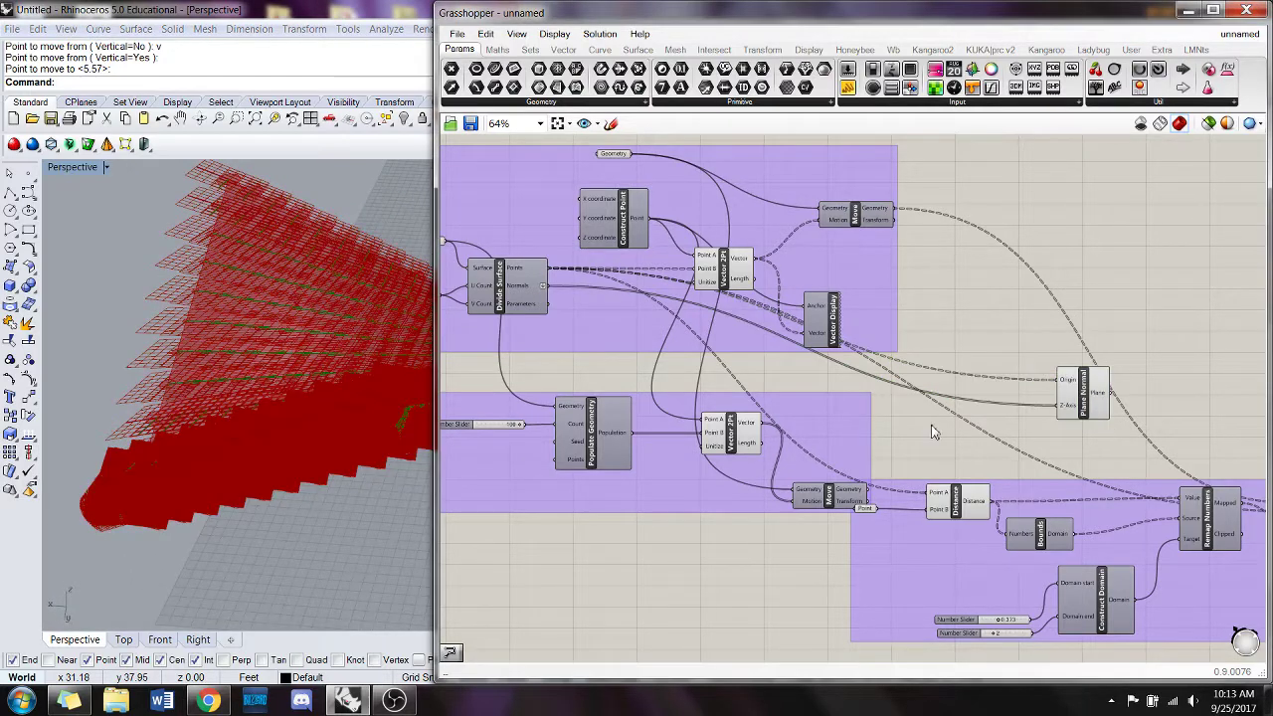
pyautogui.rightClick(530, 285)
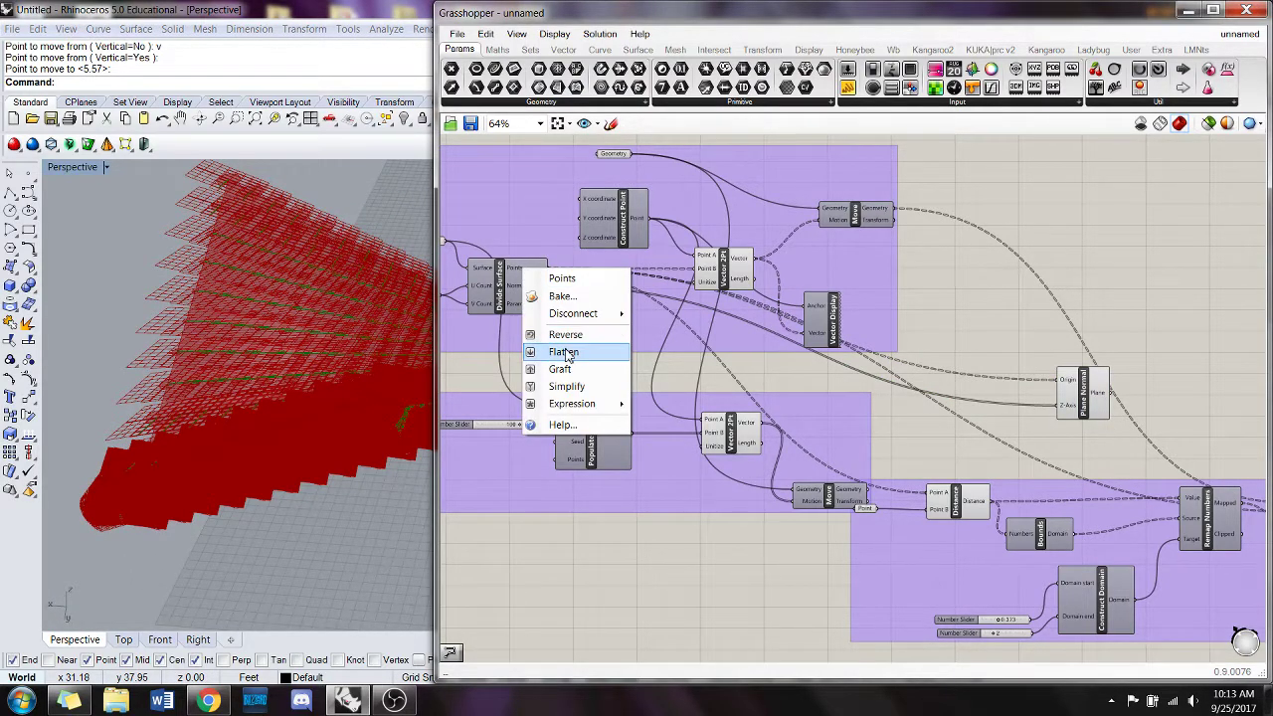
pyautogui.click(538, 364)
pyautogui.moveTo(269, 369); pyautogui.dragTo(398, 497, button='right')
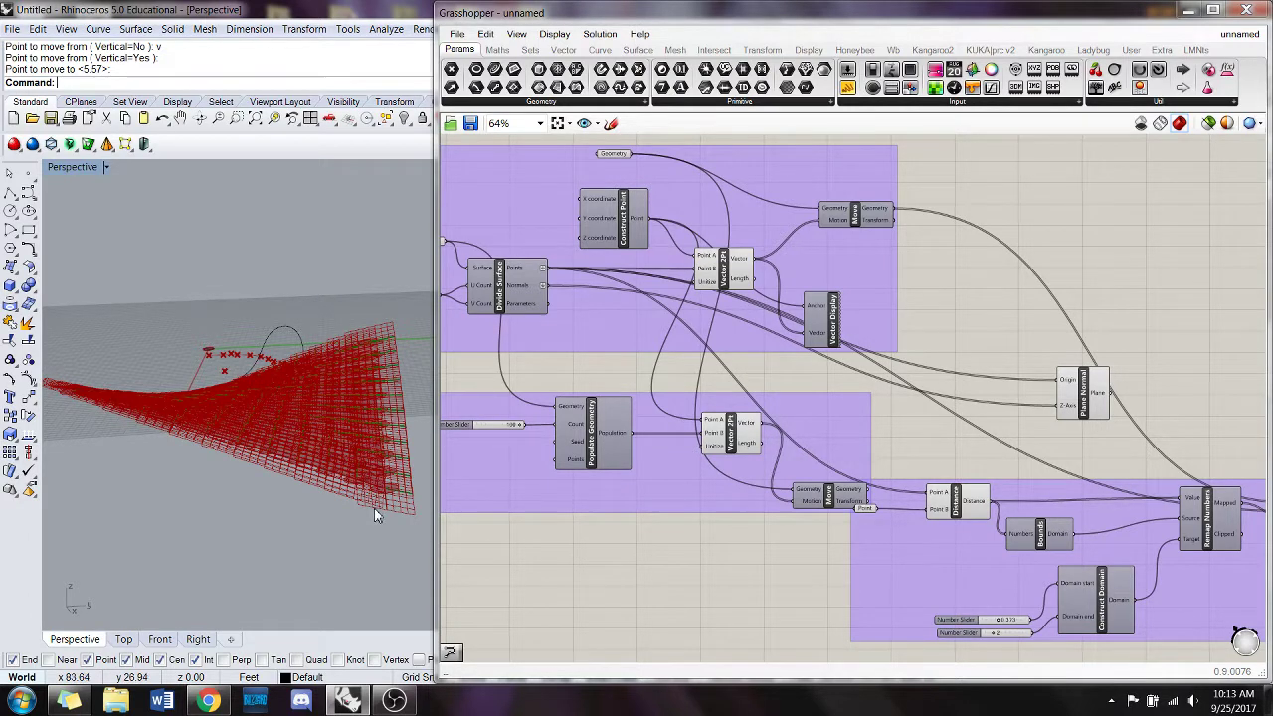
pyautogui.moveTo(1098, 395); pyautogui.dragTo(1083, 394)
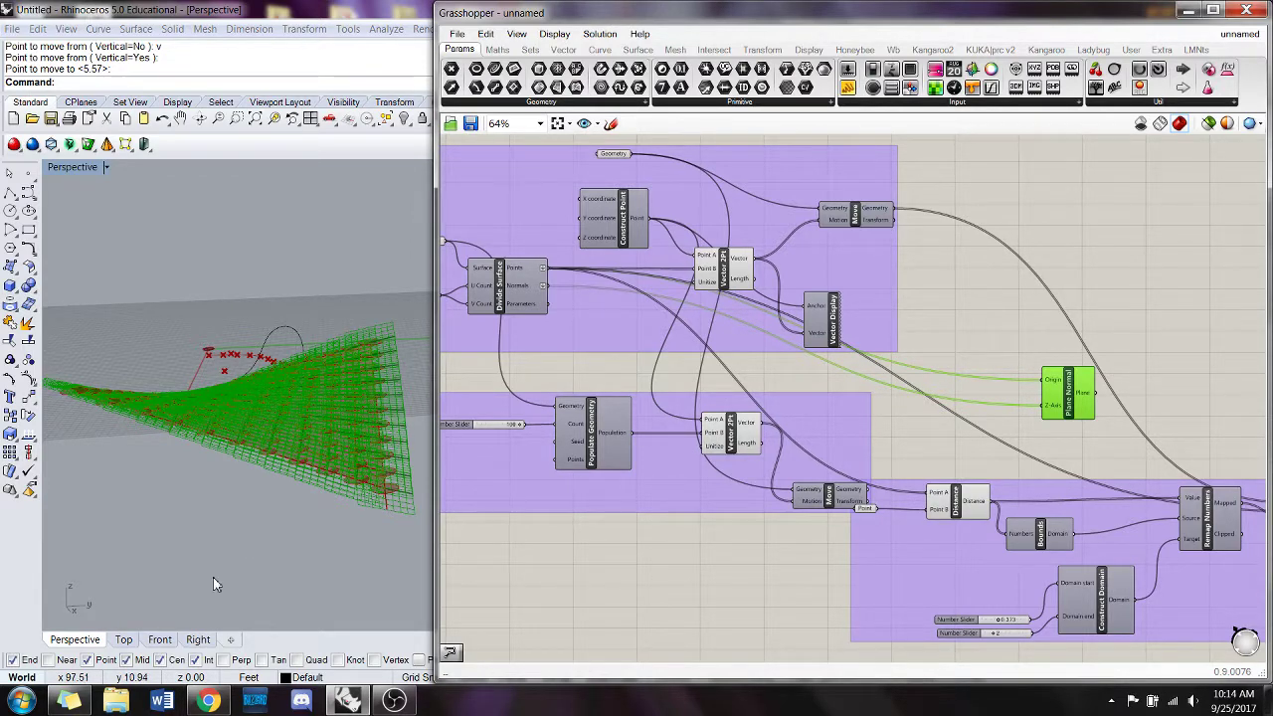
pyautogui.moveTo(306, 474)
pyautogui.mouseDown(button='right')
pyautogui.moveTo(343, 423)
pyautogui.moveTo(336, 403)
pyautogui.moveTo(325, 476)
pyautogui.mouseUp(button='right')
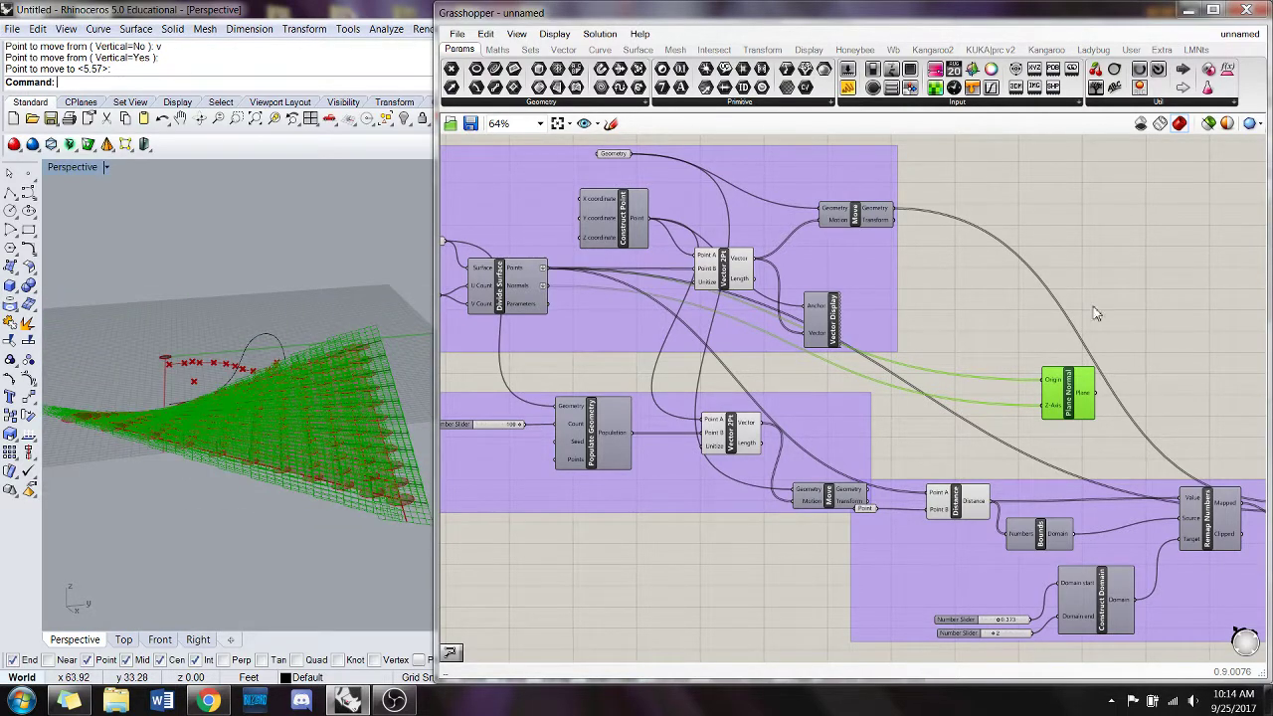
# - Add a Rotate component to the canvas on the far side of Plane Normal from the existing groups
pyautogui.moveTo(393, 514)
pyautogui.mouseDown(button='right')
pyautogui.moveTo(420, 520)
pyautogui.moveTo(415, 509)
pyautogui.mouseUp(button='right')
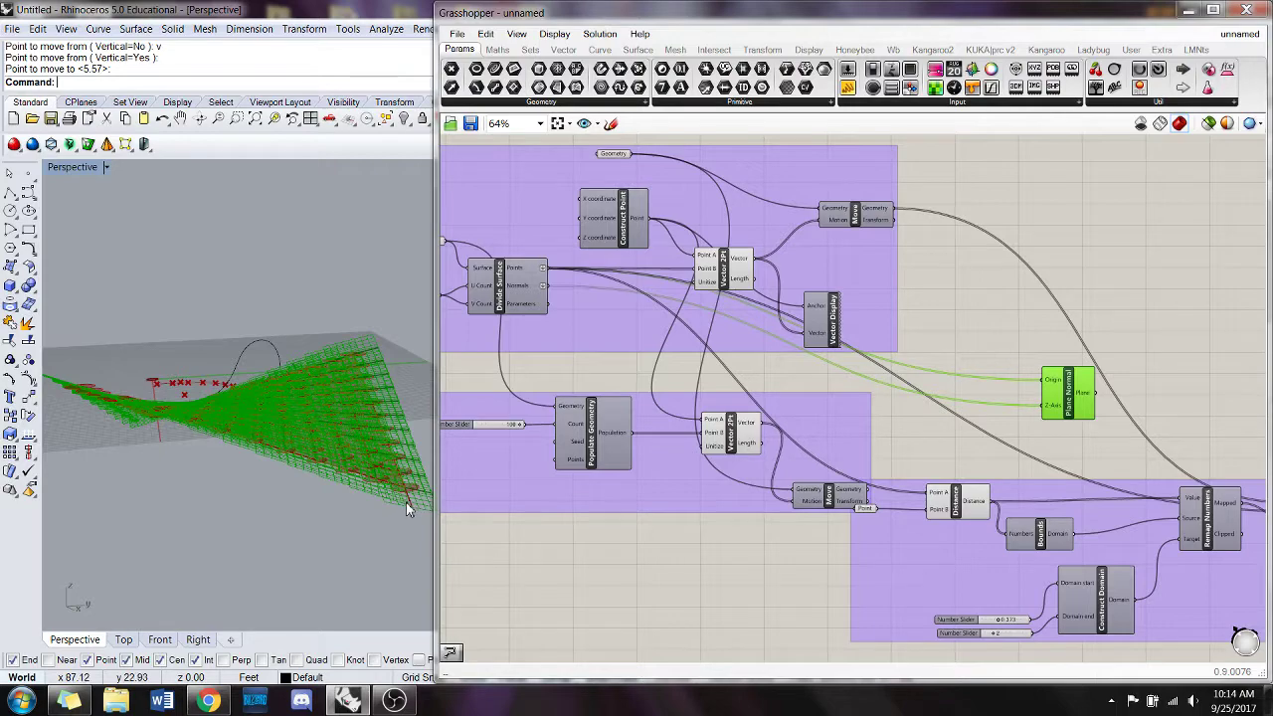
pyautogui.moveTo(405, 496); pyautogui.dragTo(355, 454, button='right')
pyautogui.click(1139, 405)
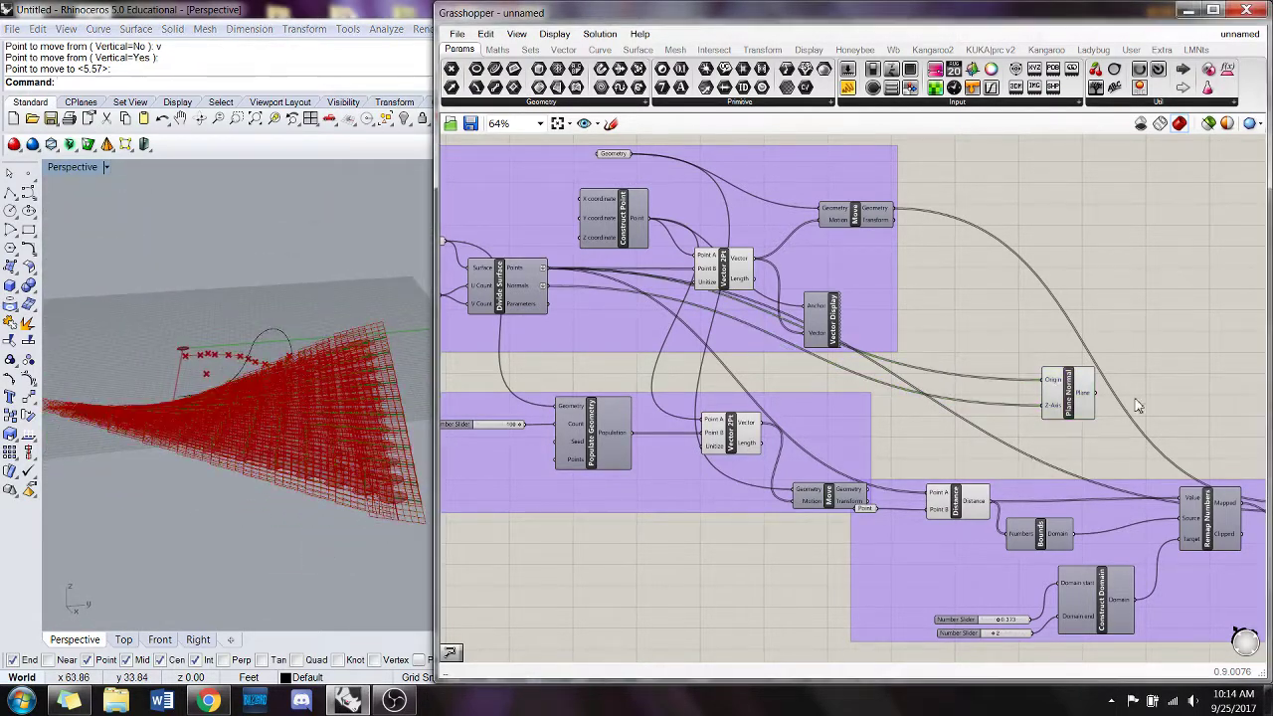
pyautogui.moveTo(1139, 342); pyautogui.dragTo(935, 323, button='right')
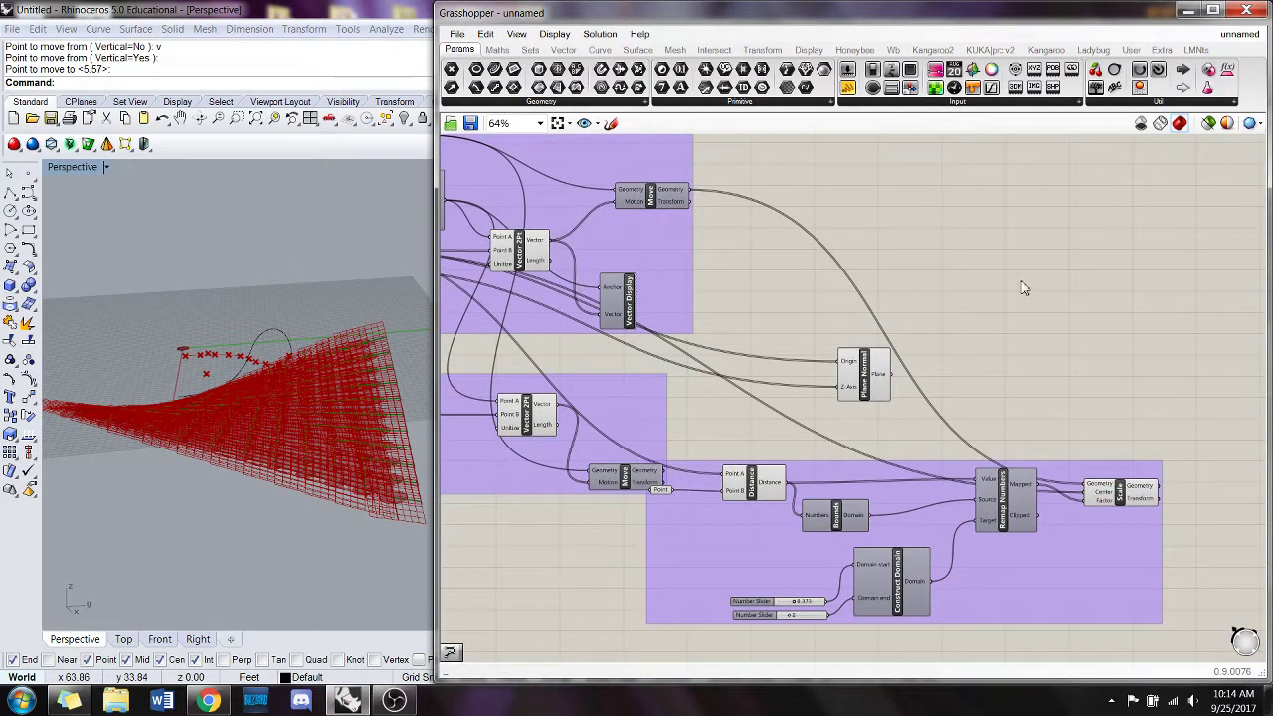
pyautogui.moveTo(1102, 312); pyautogui.dragTo(1075, 314, button='right')
pyautogui.doubleClick(1075, 314)
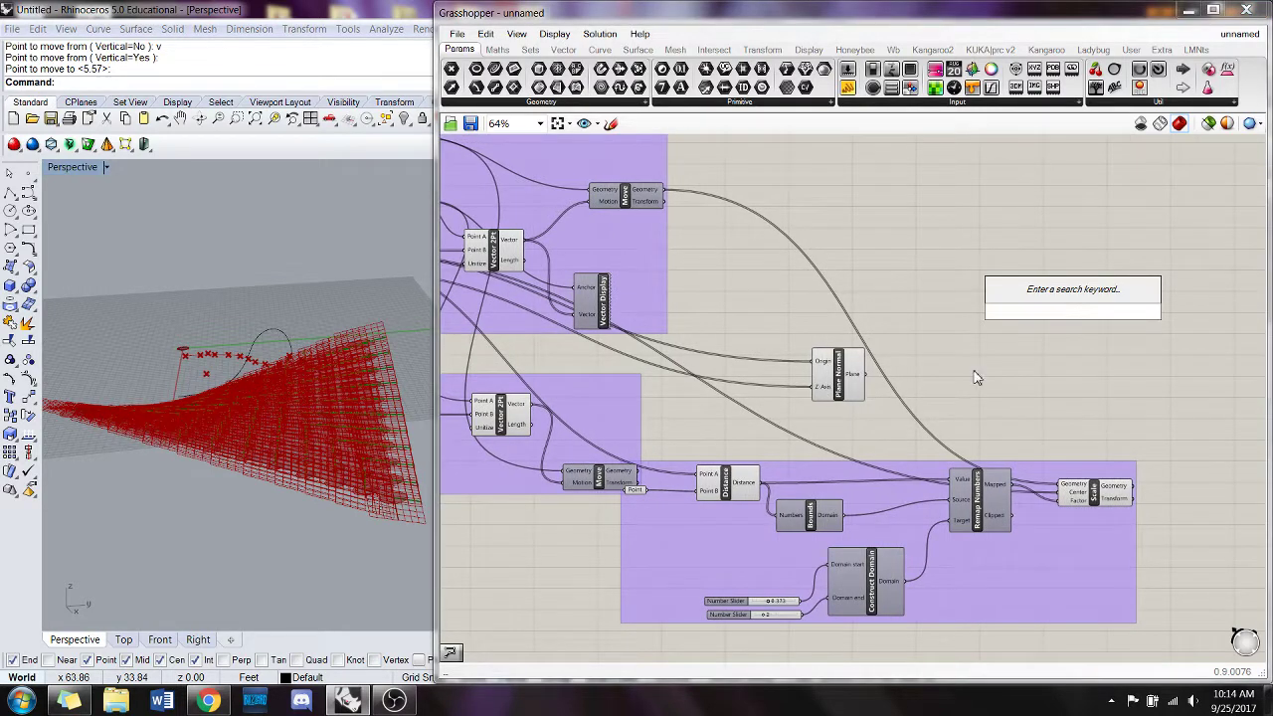
pyautogui.write('rotate')
pyautogui.press('Return')
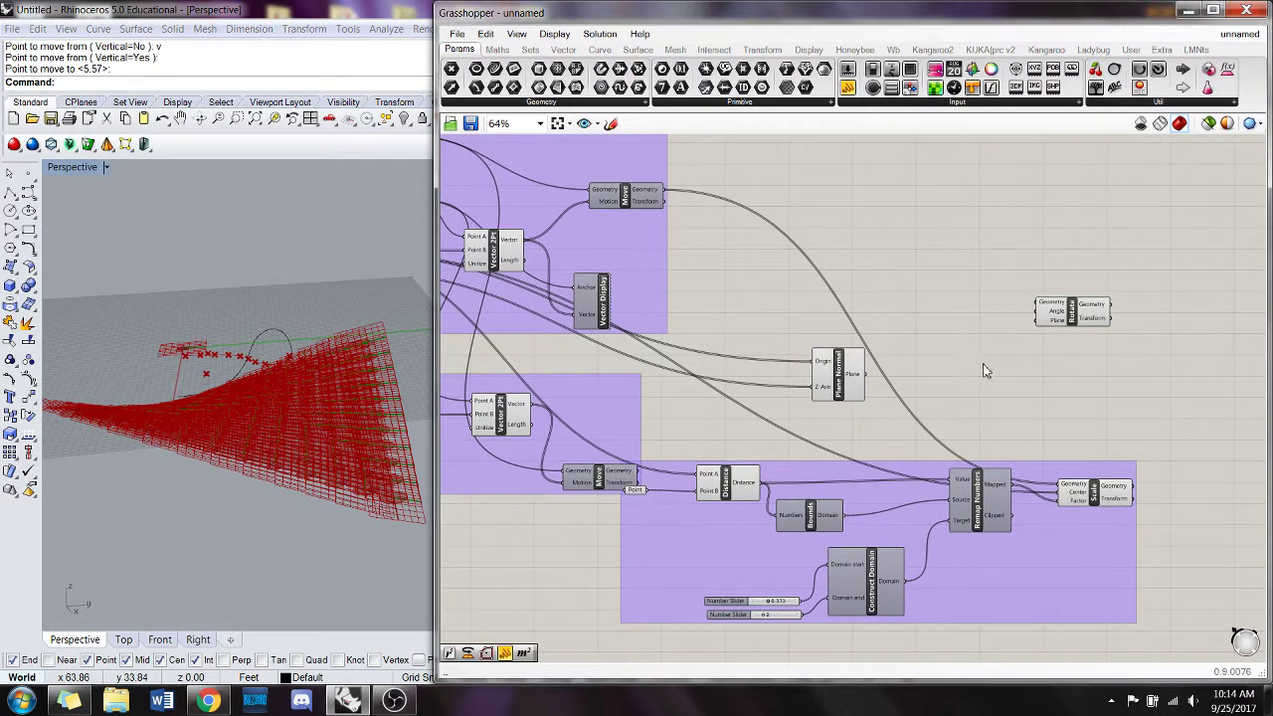
# - Connect Scale's Geometry output to Rotate's Geometry input and Plane Normal's Plane output to its Plane input, moving Plane Normal closer to Rotate
pyautogui.moveTo(985, 371); pyautogui.dragTo(963, 365, button='right')
pyautogui.moveTo(1110, 481); pyautogui.dragTo(1016, 304)
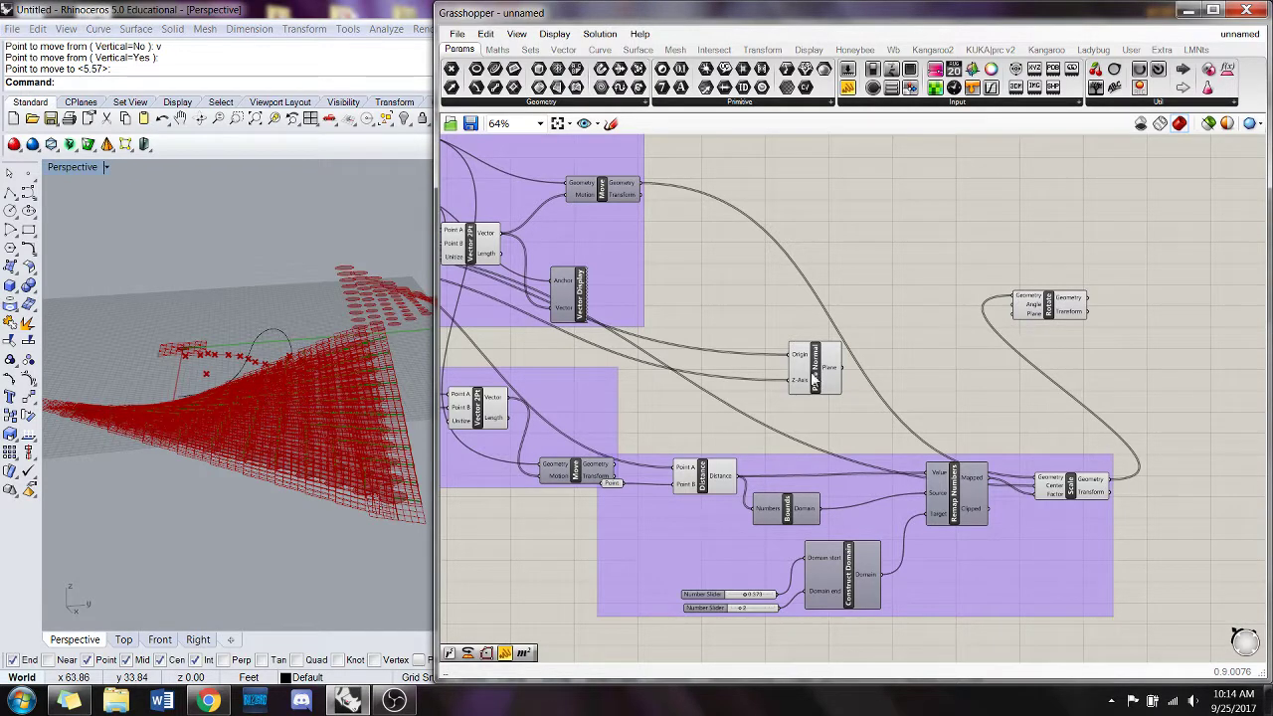
pyautogui.moveTo(814, 376); pyautogui.dragTo(1017, 312)
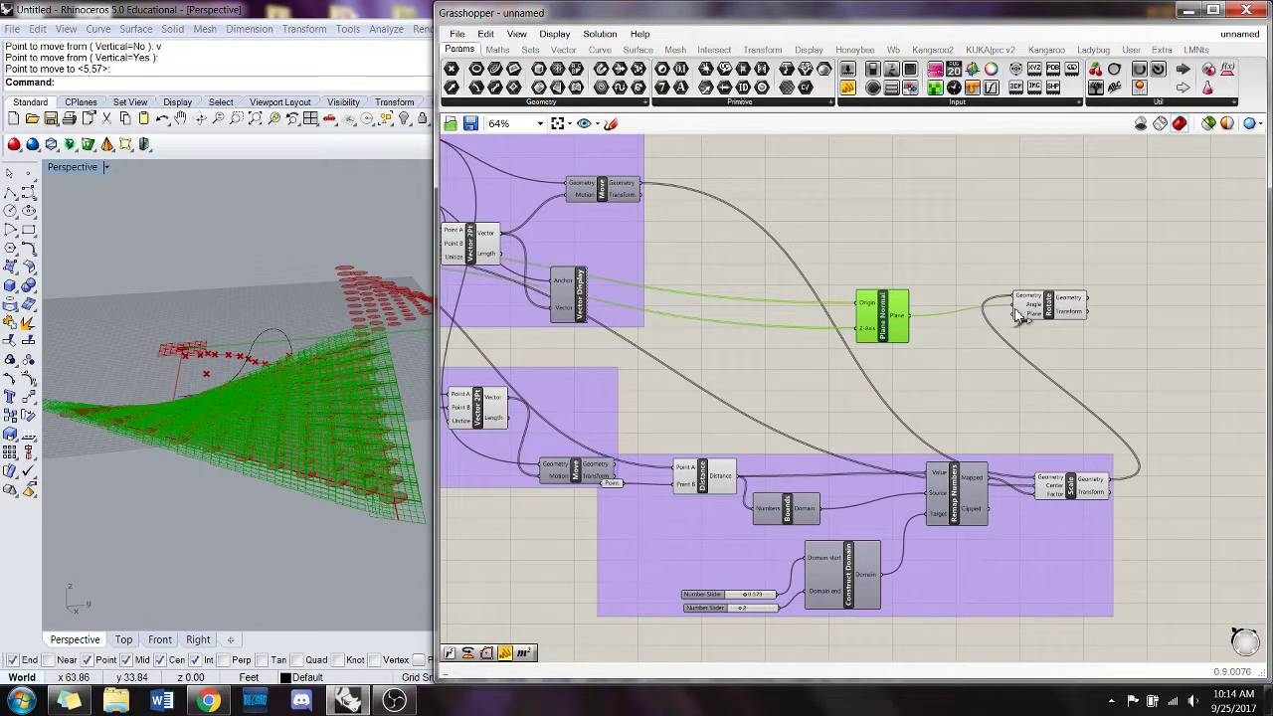
pyautogui.moveTo(394, 391); pyautogui.dragTo(311, 604, button='right')
pyautogui.click(803, 341)
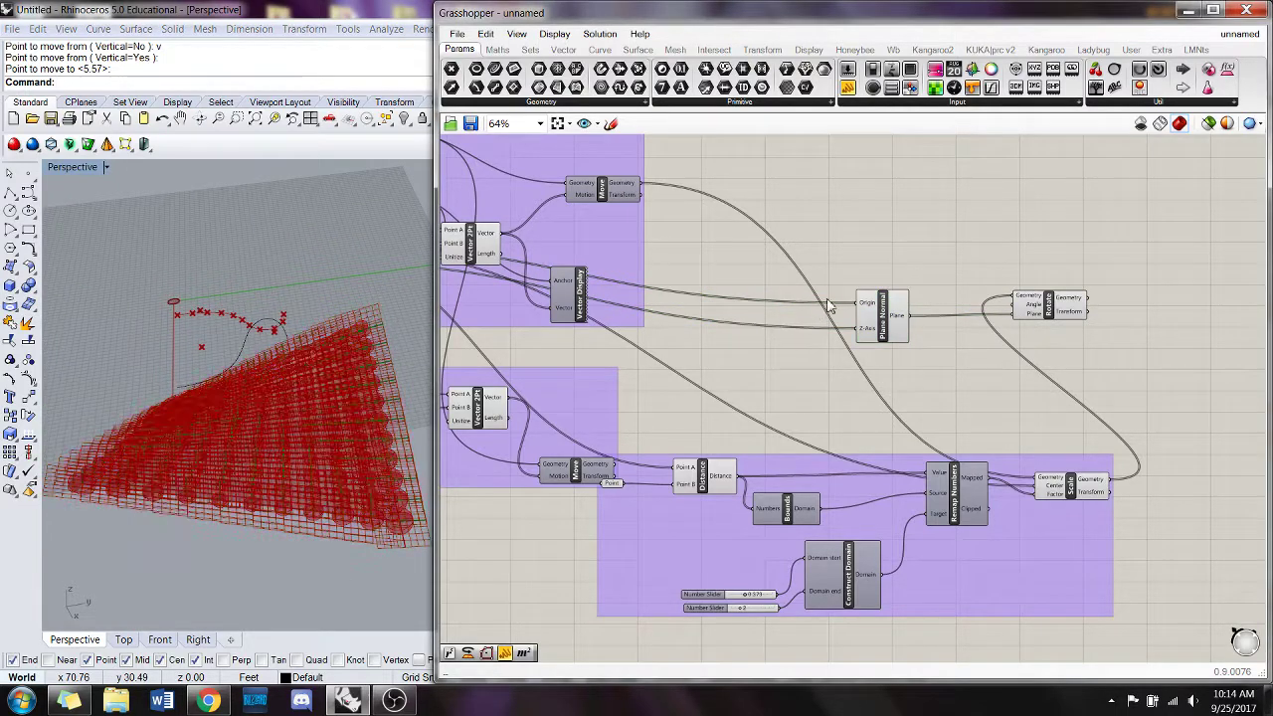
# - Turn off the previews of the Plane Normal and Scale components
pyautogui.rightClick(880, 334)
pyautogui.click(915, 368)
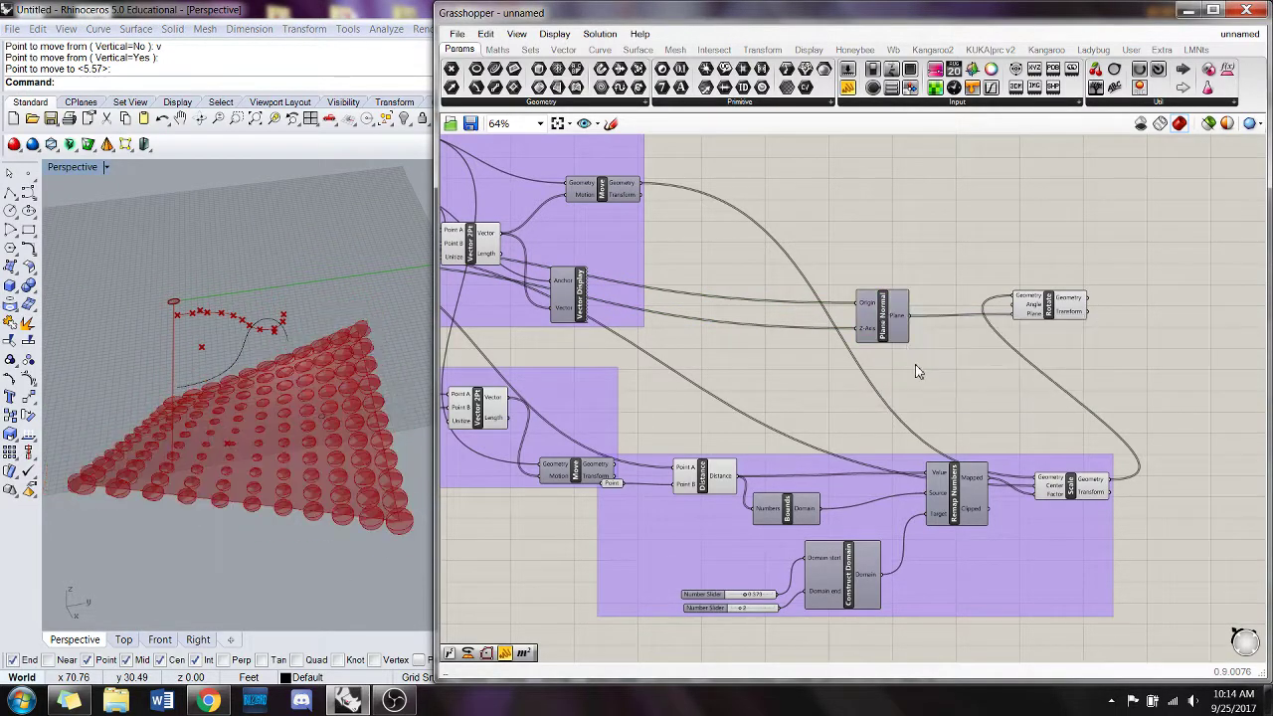
pyautogui.rightClick(1069, 487)
pyautogui.click(1094, 515)
pyautogui.moveTo(219, 415); pyautogui.dragTo(257, 385, button='right')
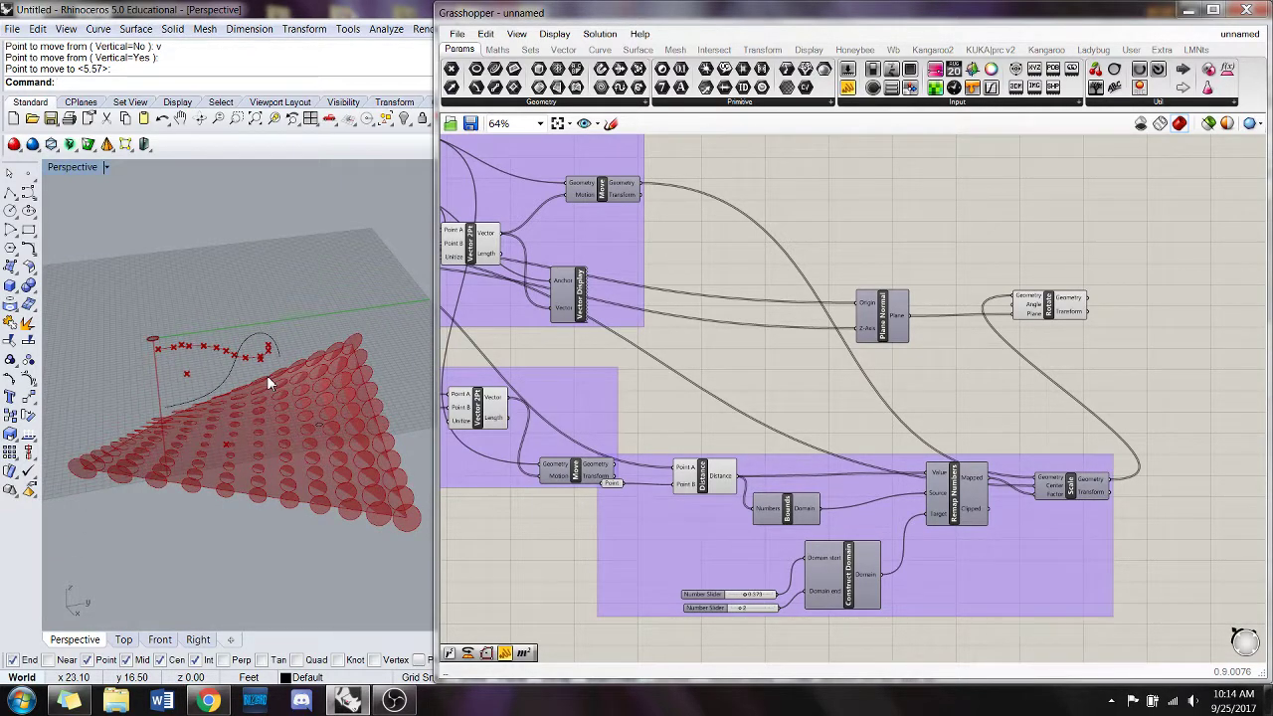
# - Move the attractor Point parameter clear of the Move component and shift Rotate farther from Plane Normal
pyautogui.moveTo(657, 502); pyautogui.dragTo(675, 418, button='right')
pyautogui.moveTo(665, 454); pyautogui.dragTo(695, 467)
pyautogui.moveTo(1064, 229); pyautogui.dragTo(1186, 231)
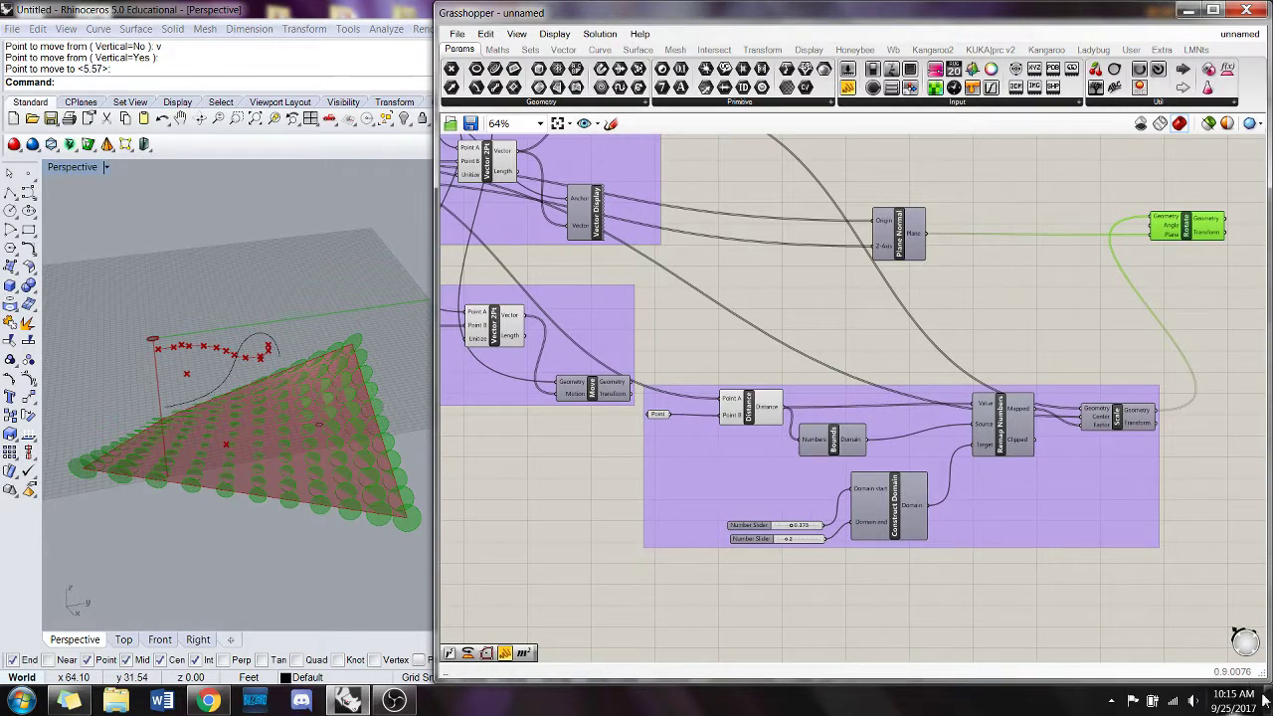
# - Load the ColorScript Grasshopper document from the Week 4 folder of ARCH 4604 TA on the Desktop, and minimize the file window
pyautogui.rightClick(137, 692)
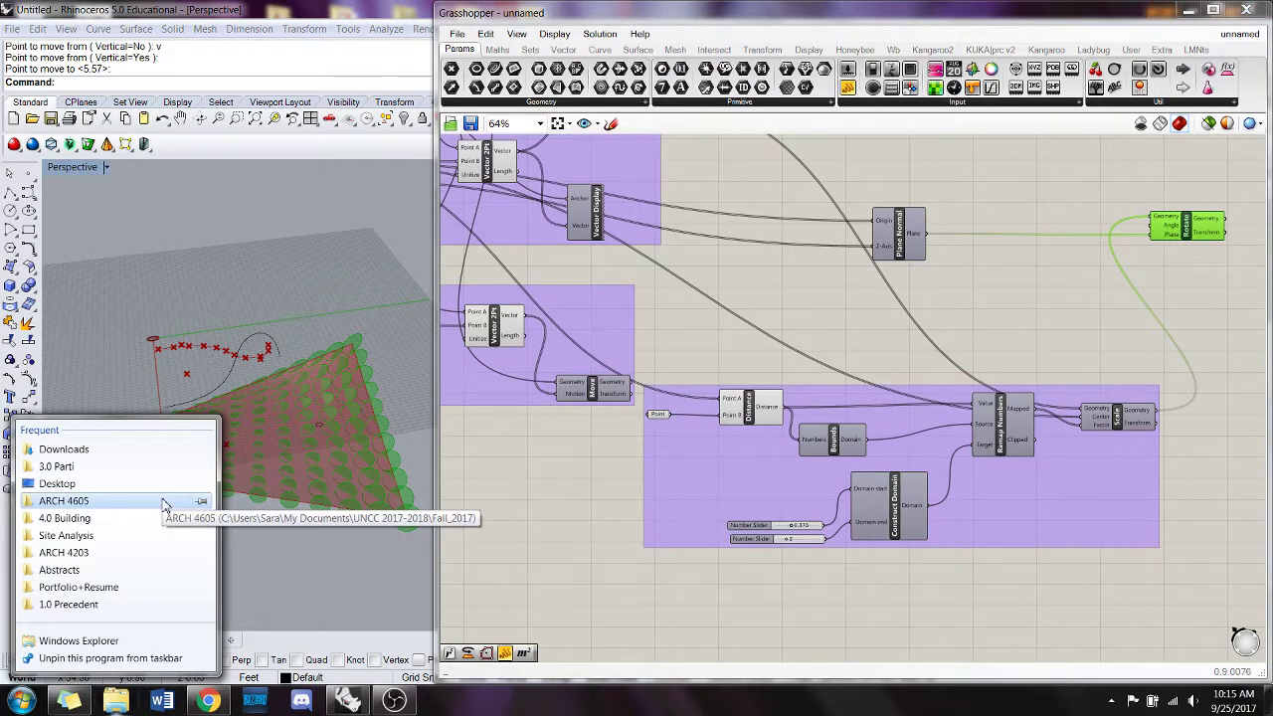
pyautogui.click(118, 483)
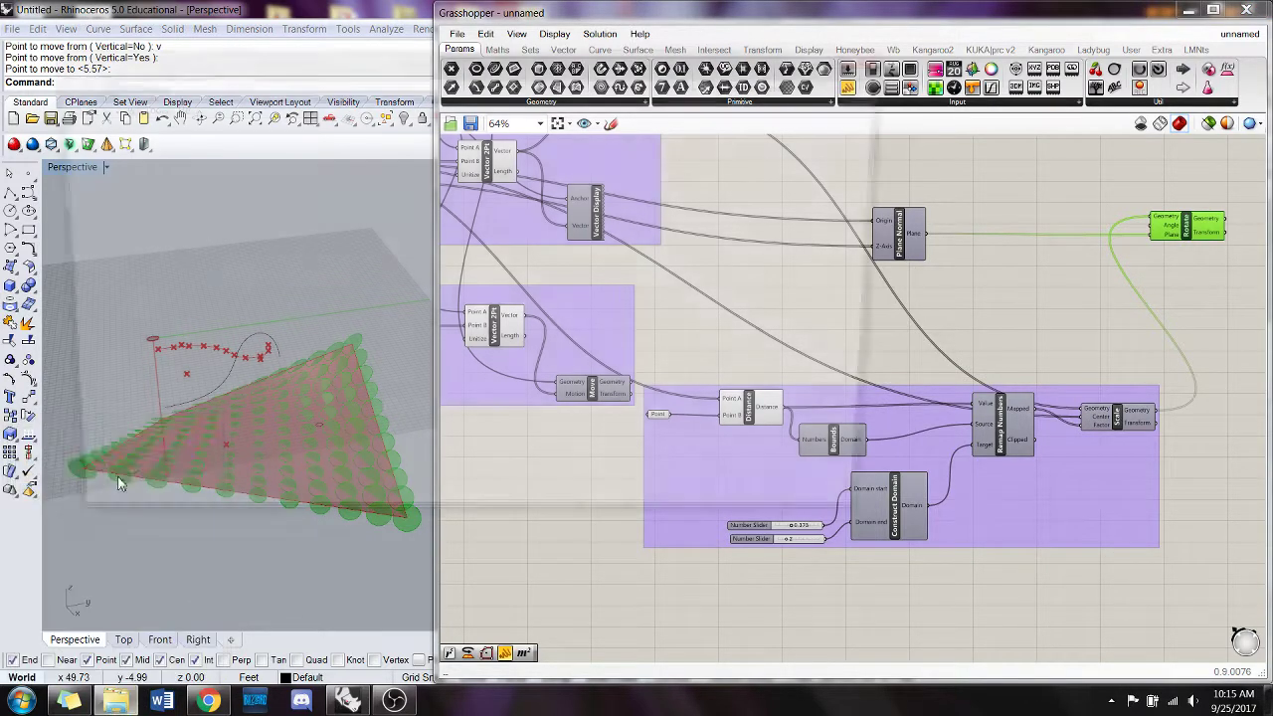
pyautogui.scroll(-1, 736, 333)
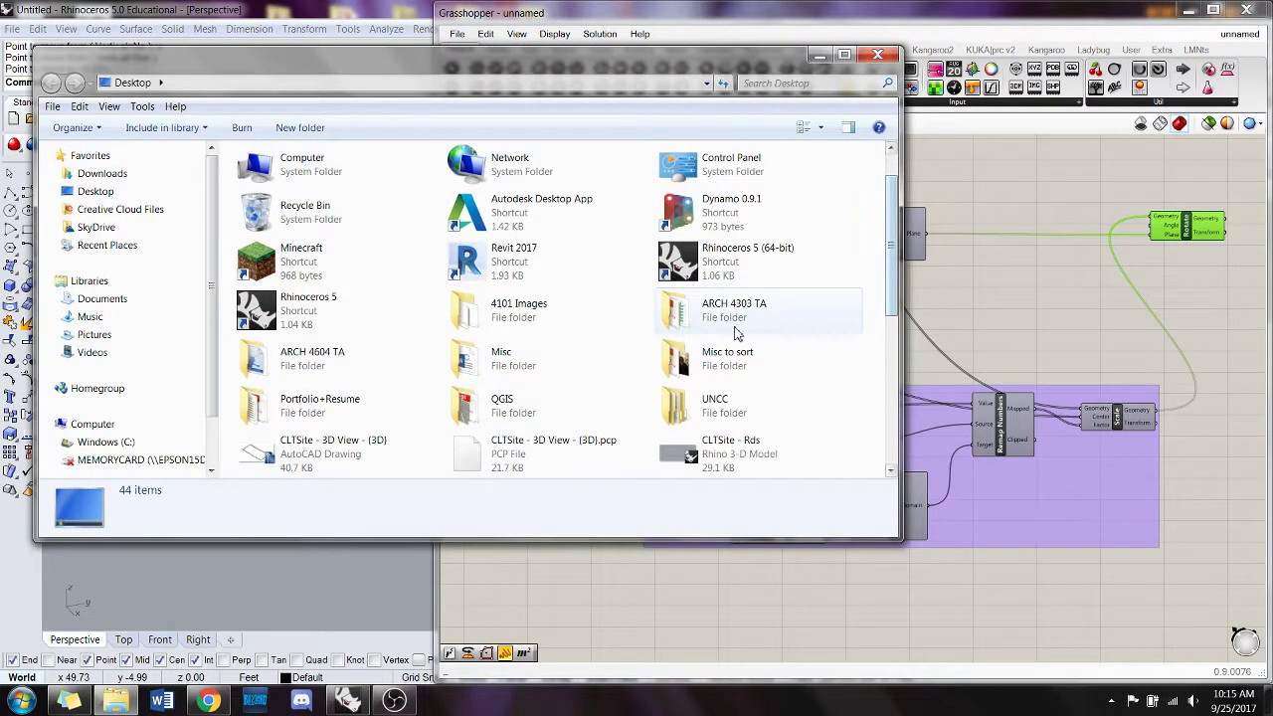
pyautogui.doubleClick(308, 356)
pyautogui.doubleClick(283, 214)
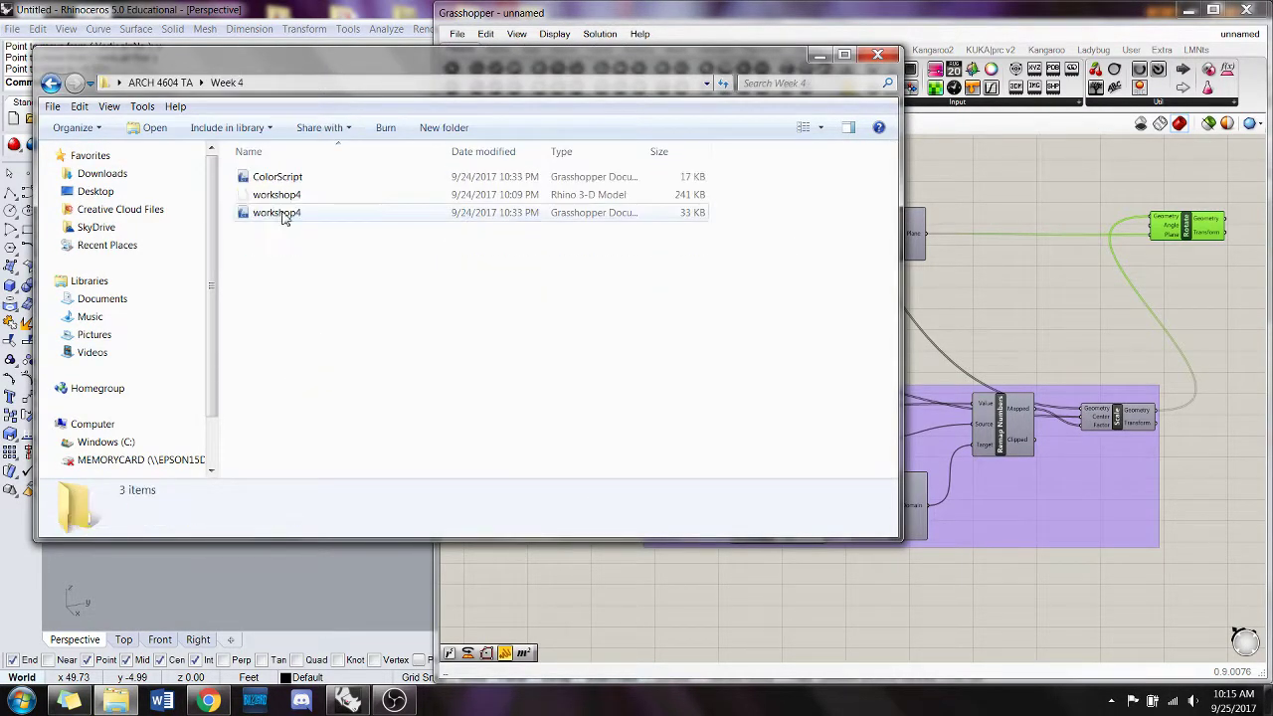
pyautogui.moveTo(323, 176); pyautogui.dragTo(948, 626)
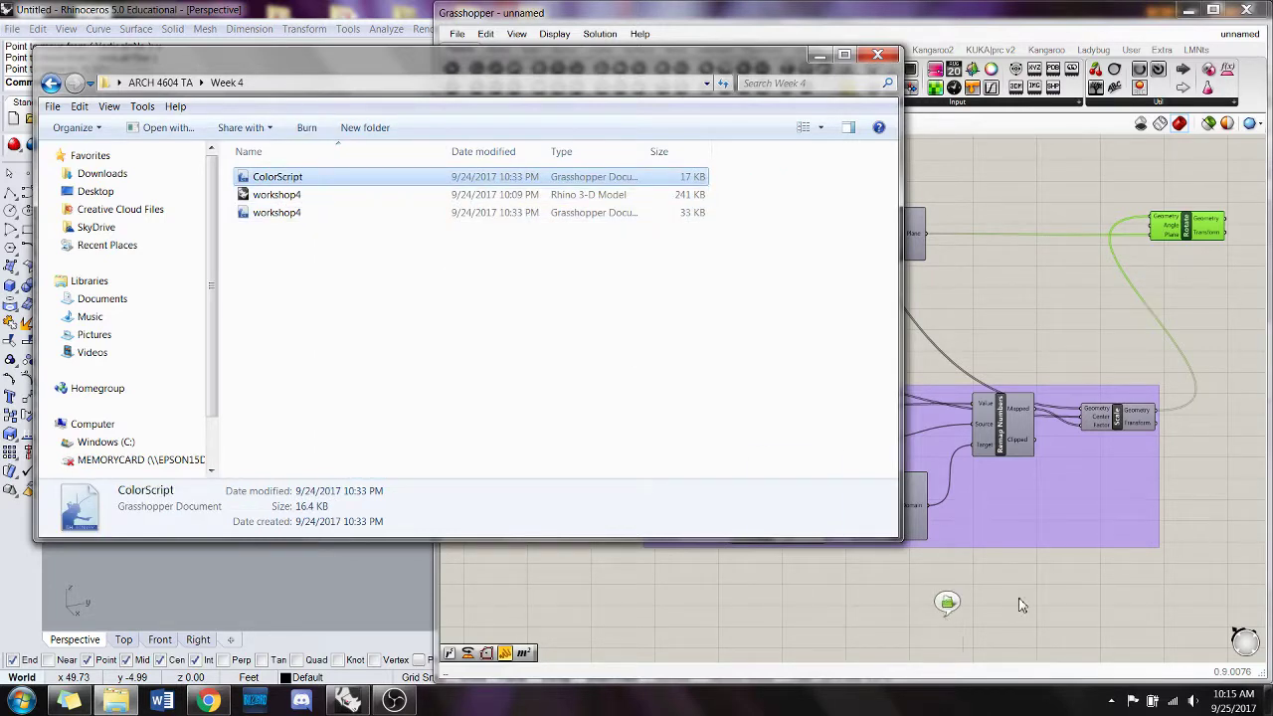
pyautogui.click(820, 54)
# - Select and copy the color attractor group and the adjacent script group in the ColorScript definition, leaving out the sample geometry components
pyautogui.moveTo(361, 342); pyautogui.dragTo(336, 301, button='right')
pyautogui.moveTo(693, 406); pyautogui.dragTo(910, 405, button='right')
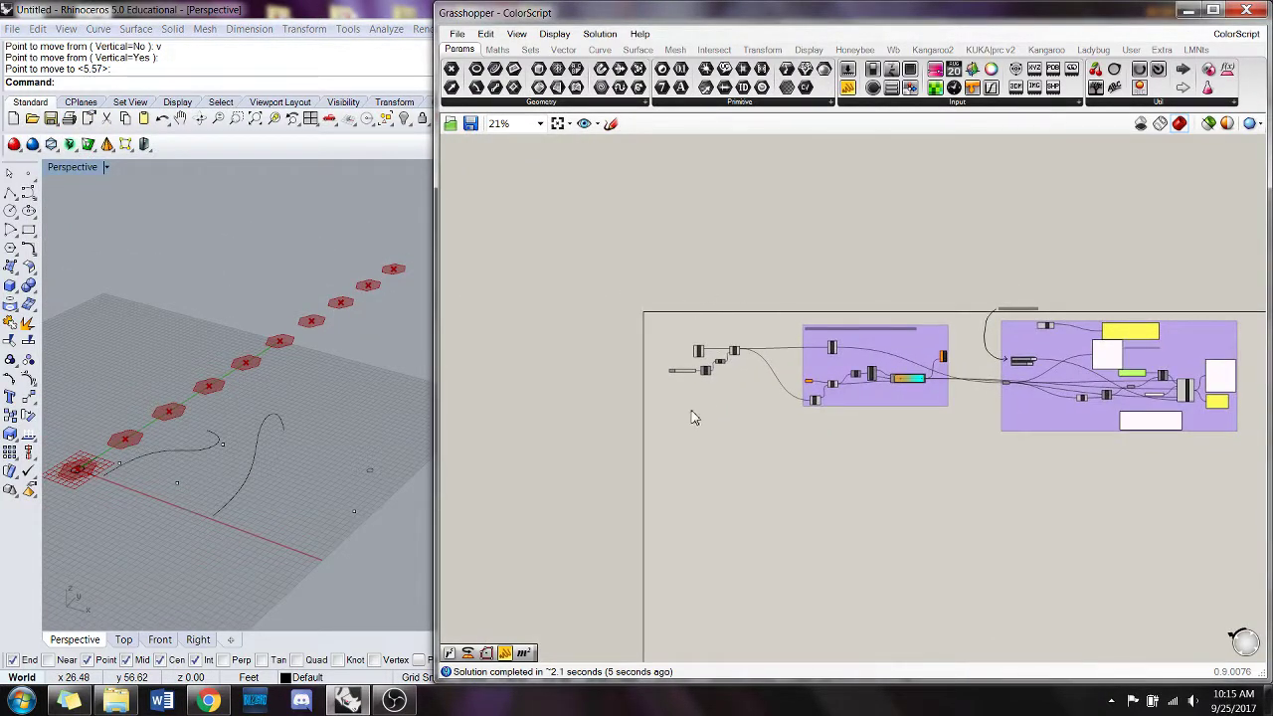
pyautogui.moveTo(694, 418); pyautogui.dragTo(600, 389, button='right')
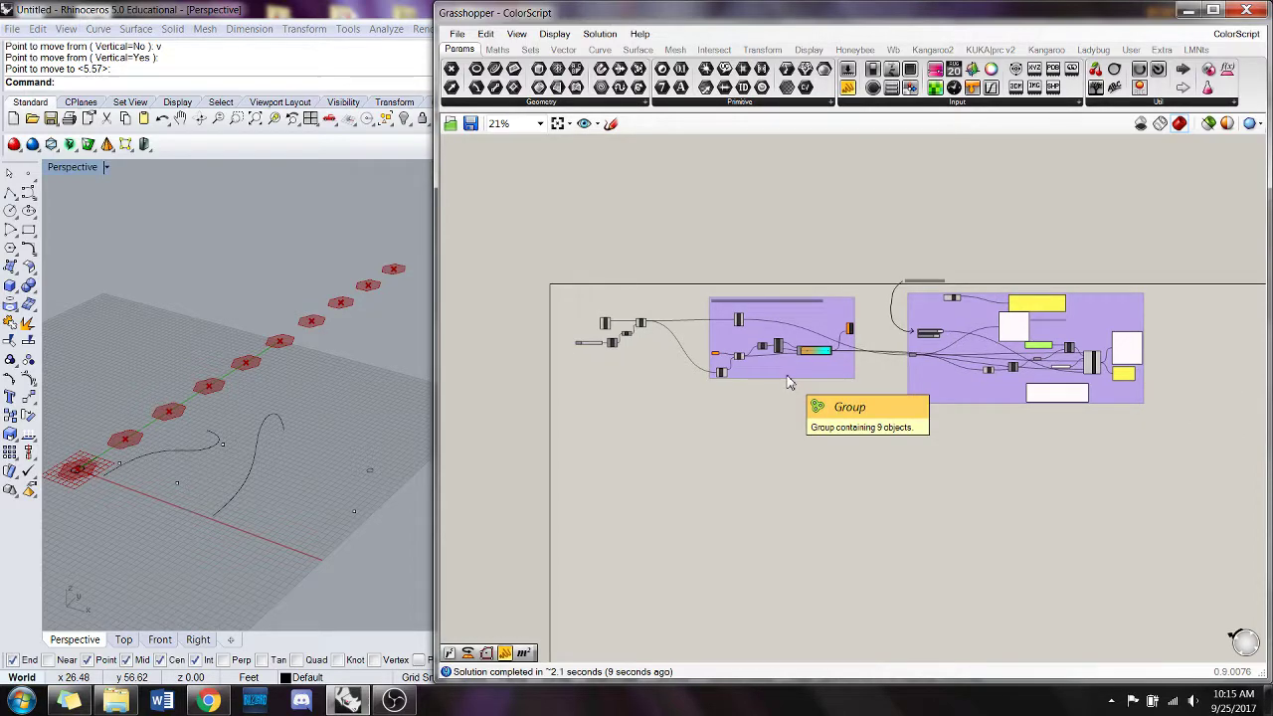
pyautogui.scroll(2, 793, 378)
pyautogui.moveTo(1226, 451); pyautogui.dragTo(683, 214)
pyautogui.scroll(2, 582, 342)
pyautogui.scroll(3, 587, 338)
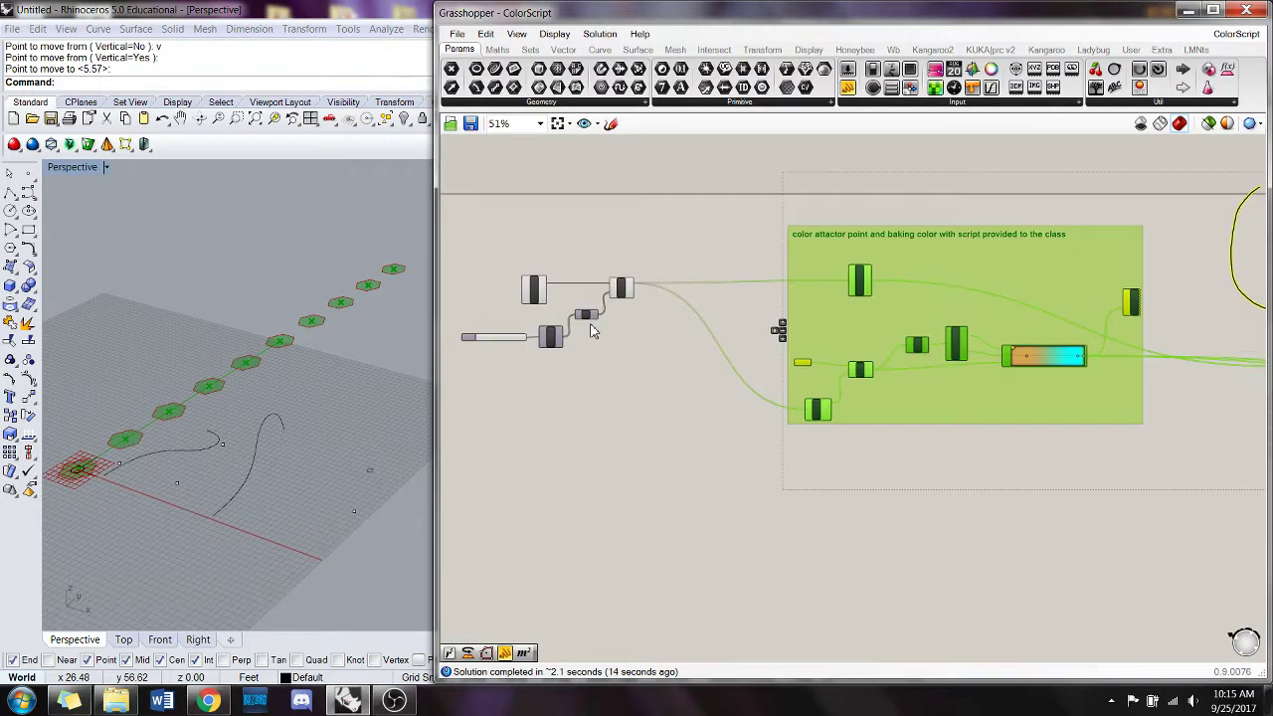
pyautogui.scroll(-4, 736, 361)
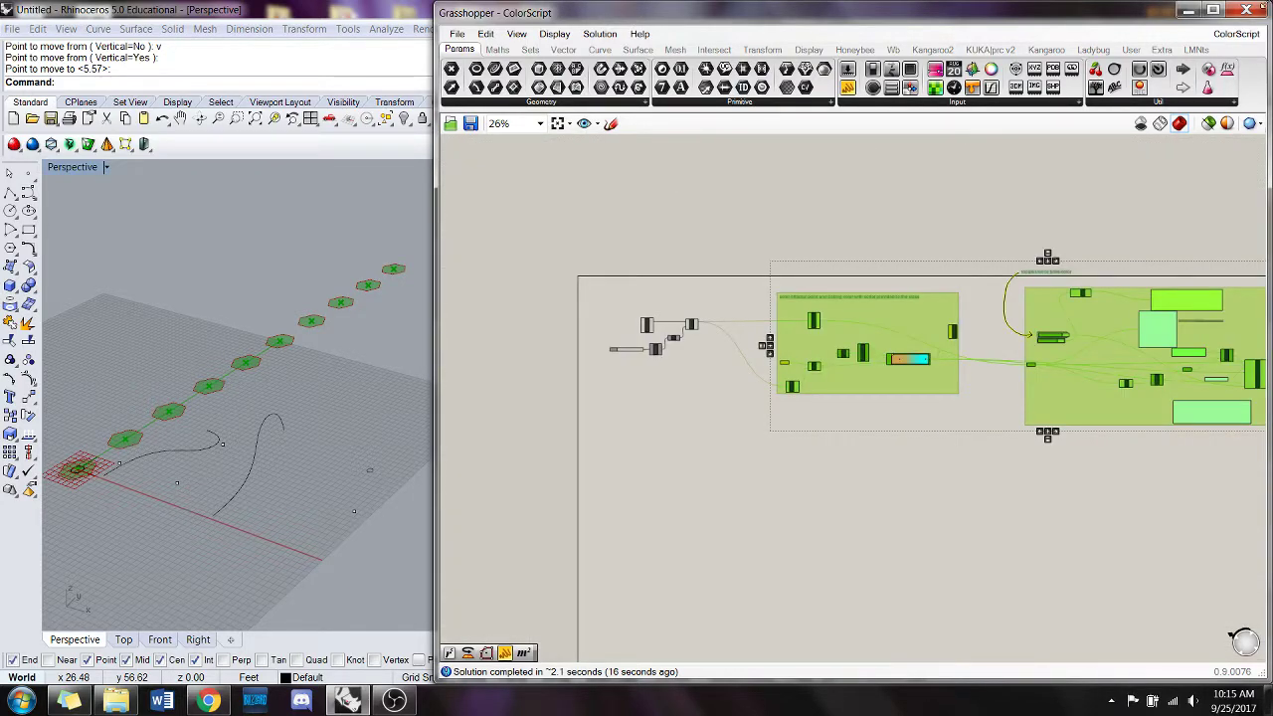
# - Switch back to the unnamed definition, paste the copied color groups, and place them in the empty space below the existing groups
pyautogui.click(1236, 33)
pyautogui.click(1229, 157)
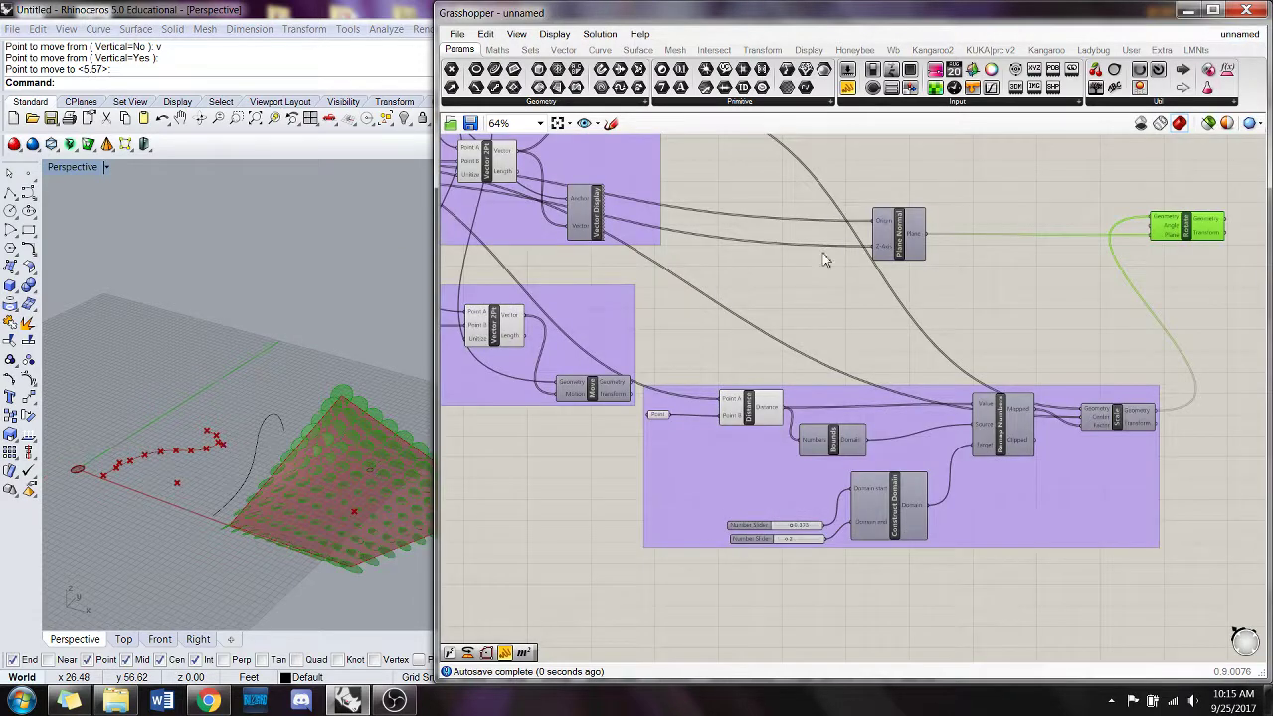
pyautogui.scroll(-3, 731, 363)
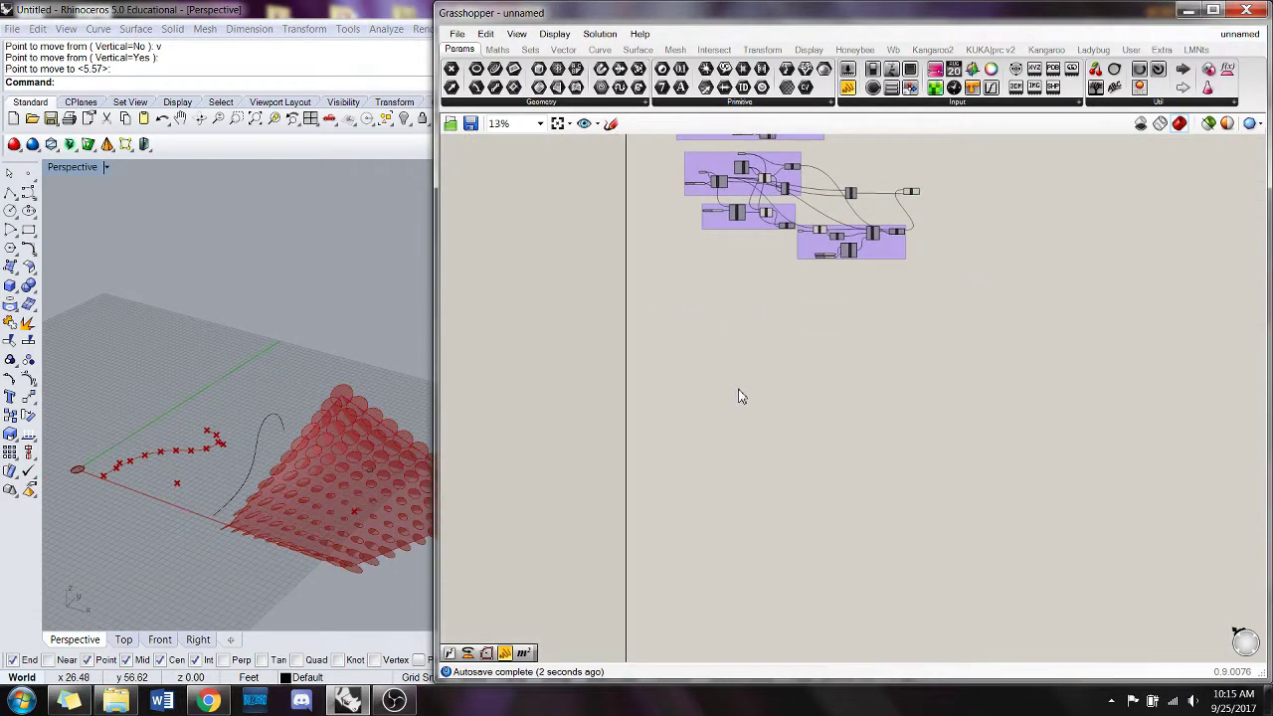
pyautogui.scroll(-4, 748, 368)
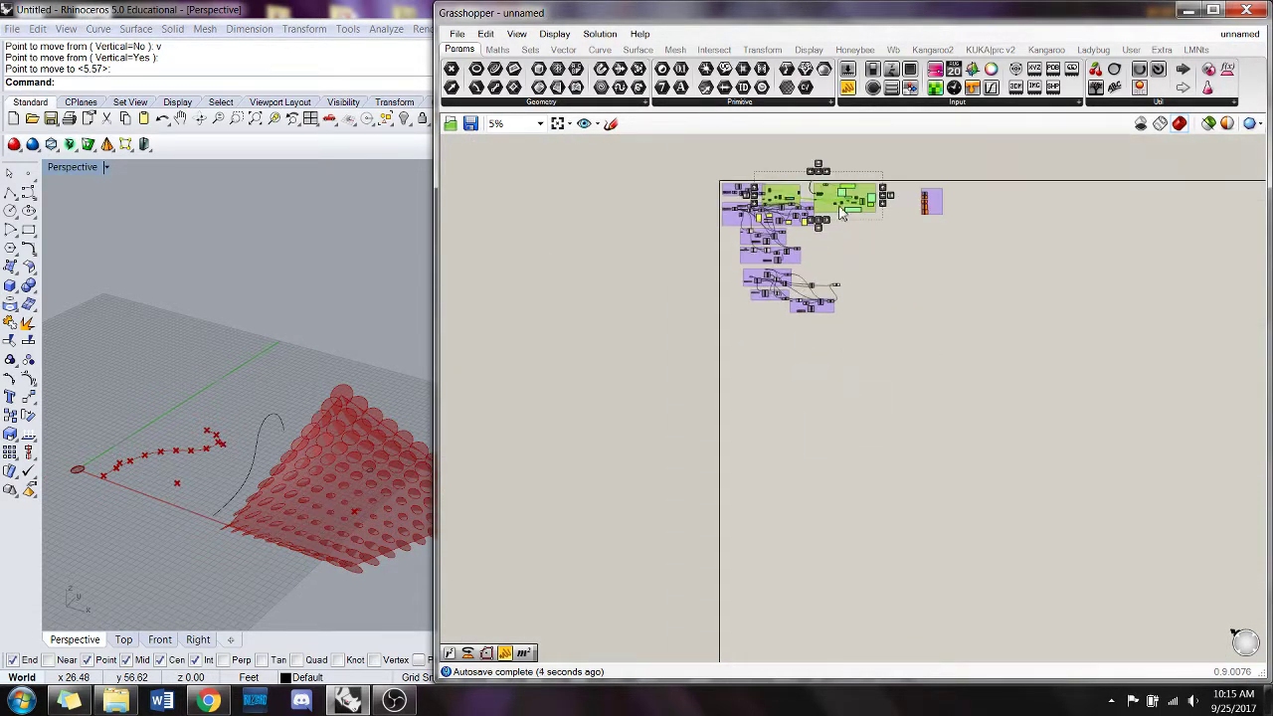
pyautogui.moveTo(840, 211); pyautogui.dragTo(889, 370)
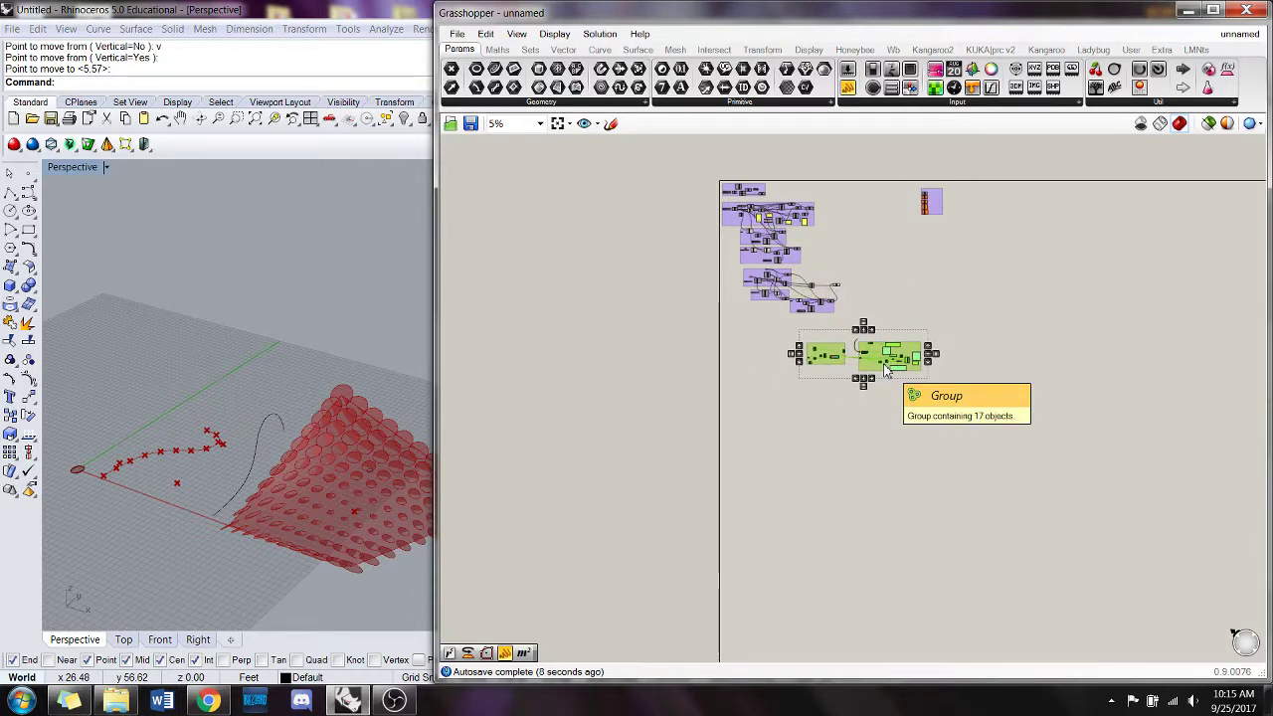
pyautogui.moveTo(256, 255); pyautogui.dragTo(276, 306, button='right')
pyautogui.click(627, 413)
pyautogui.scroll(3, 800, 315)
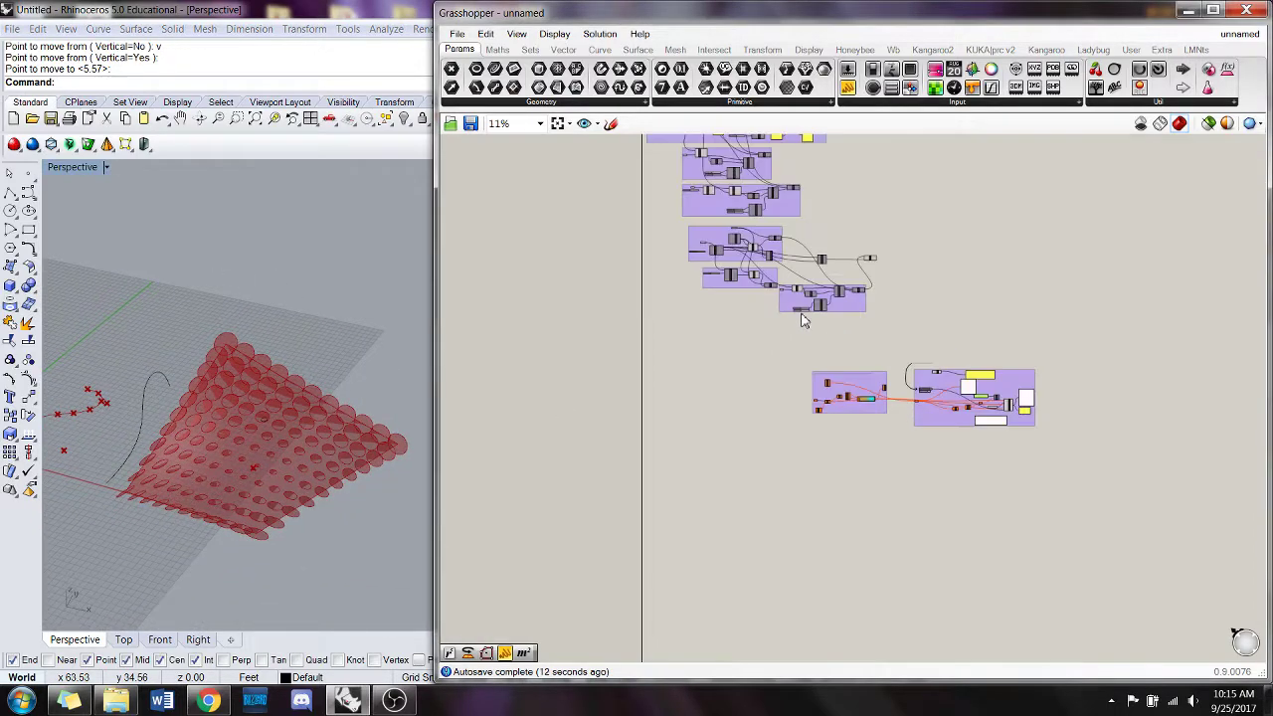
# - Turn off the preview of the Geometry parameter that feeds Divide Surface
pyautogui.moveTo(317, 446); pyautogui.dragTo(344, 401, button='right')
pyautogui.scroll(8, 710, 355)
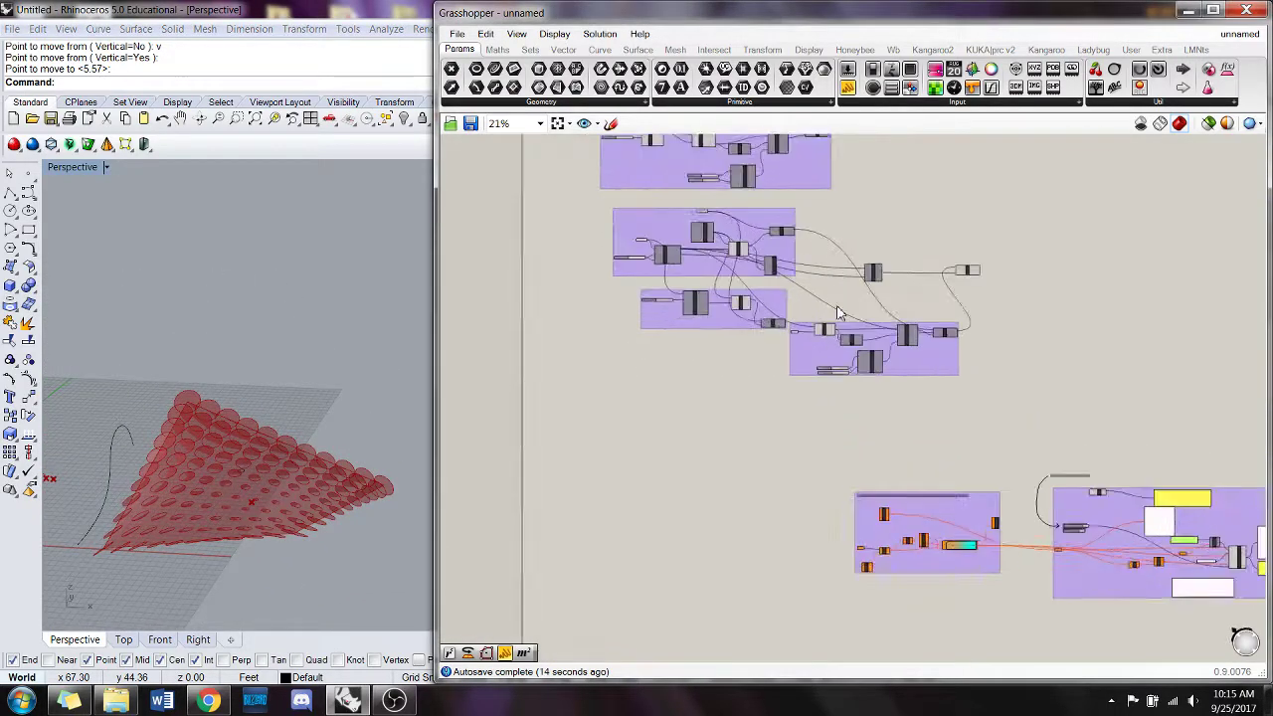
pyautogui.click(1116, 228)
pyautogui.moveTo(861, 251); pyautogui.dragTo(1112, 325, button='right')
pyautogui.scroll(4, 573, 275)
pyautogui.rightClick(579, 186)
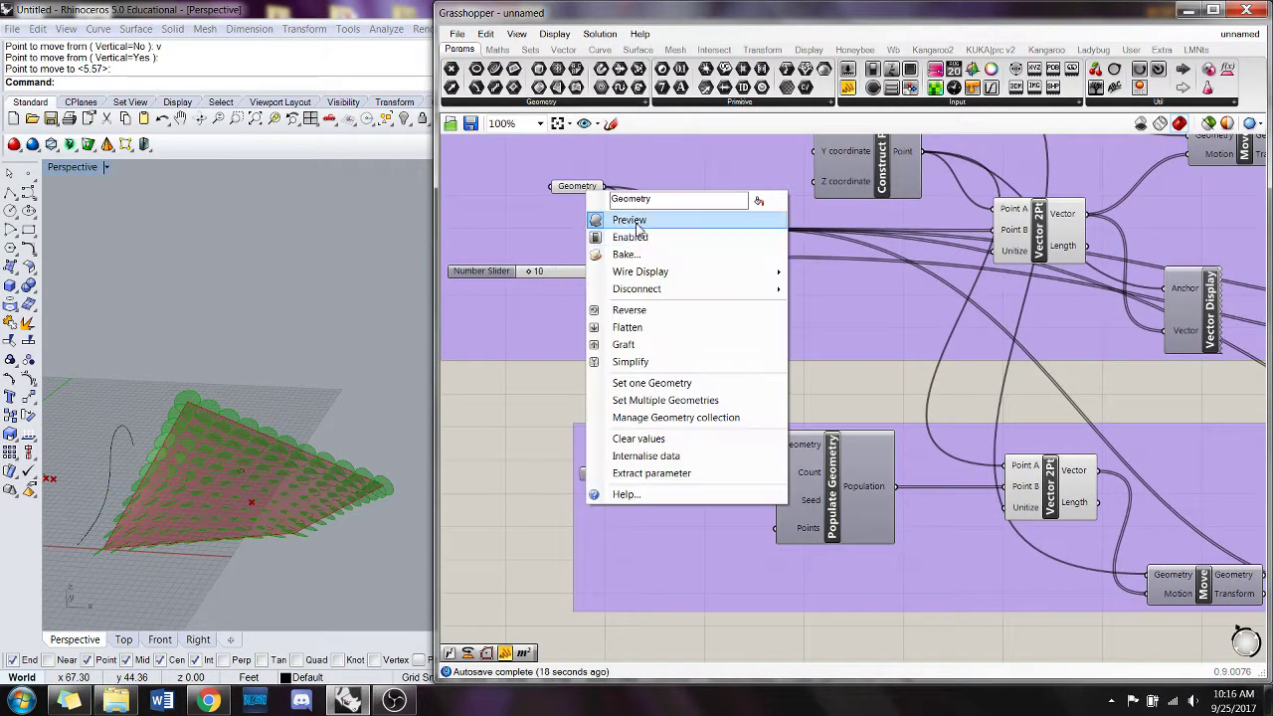
pyautogui.click(618, 218)
pyautogui.moveTo(249, 418); pyautogui.dragTo(277, 384, button='right')
pyautogui.click(762, 384)
# - Nudge Rotate slightly and move both pasted color groups up beside it
pyautogui.scroll(-5, 696, 368)
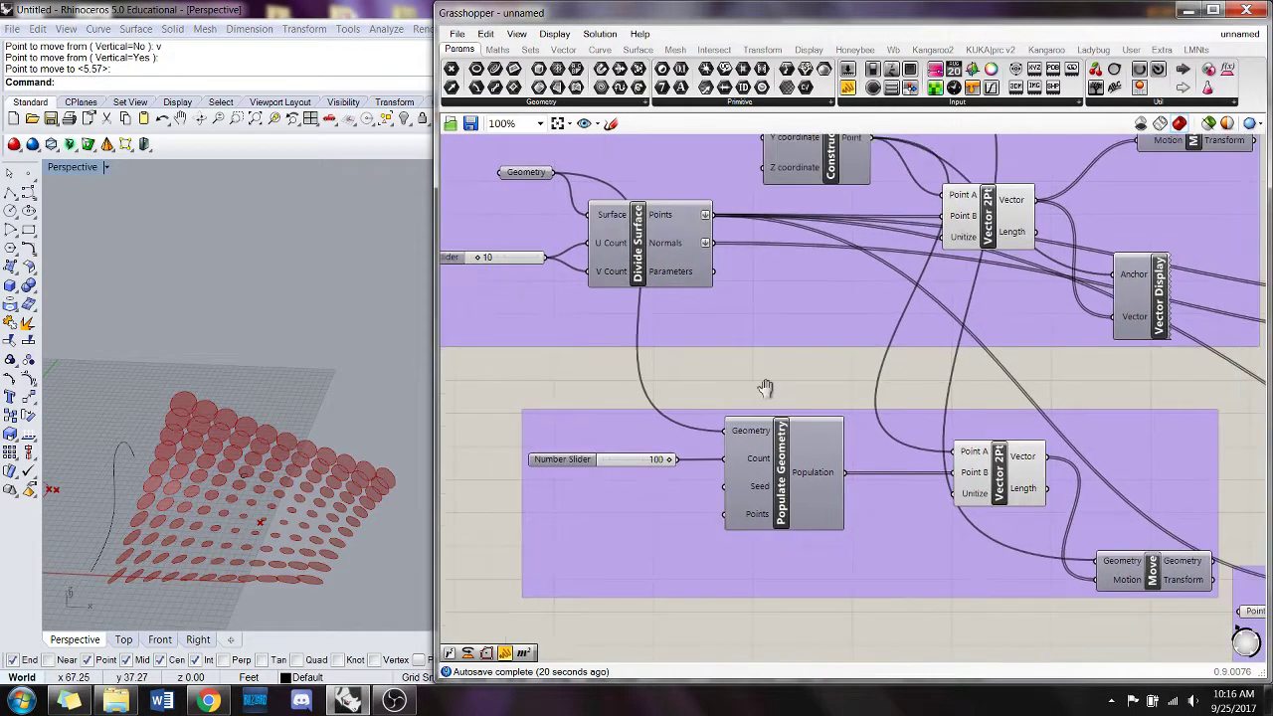
pyautogui.moveTo(942, 359); pyautogui.dragTo(881, 351, button='right')
pyautogui.scroll(2, 1157, 316)
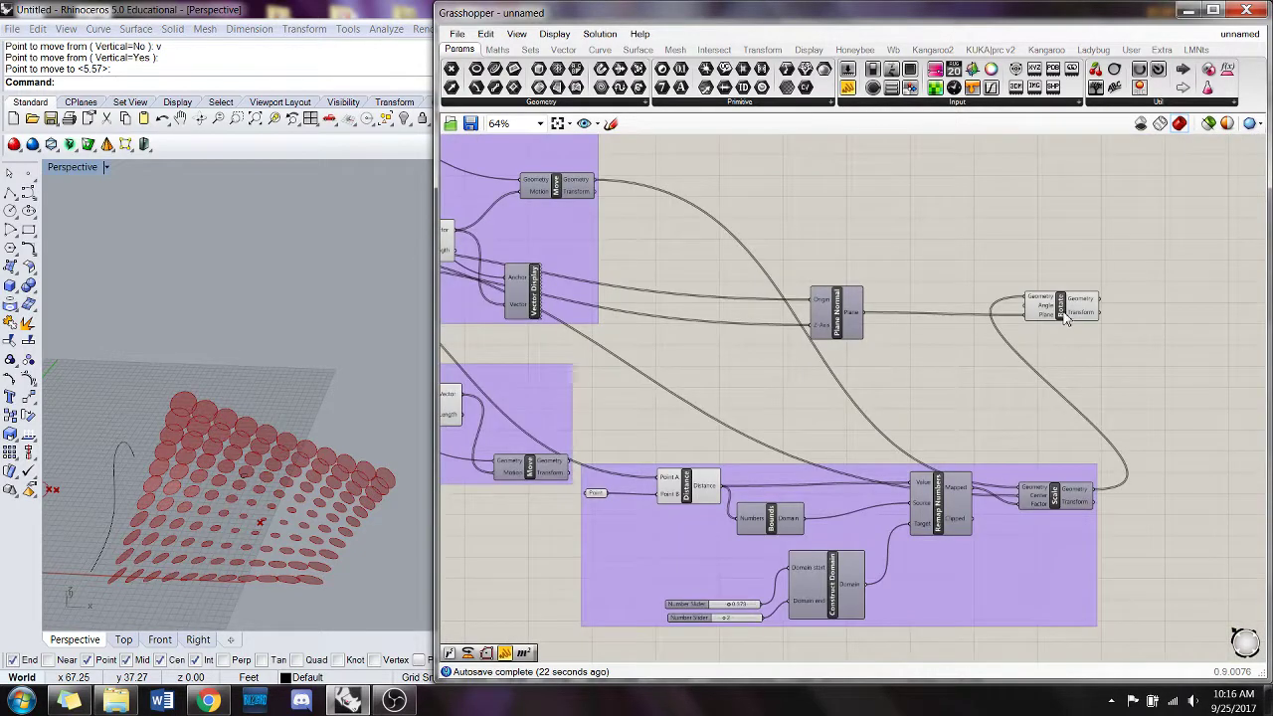
pyautogui.moveTo(1065, 311); pyautogui.dragTo(1066, 308)
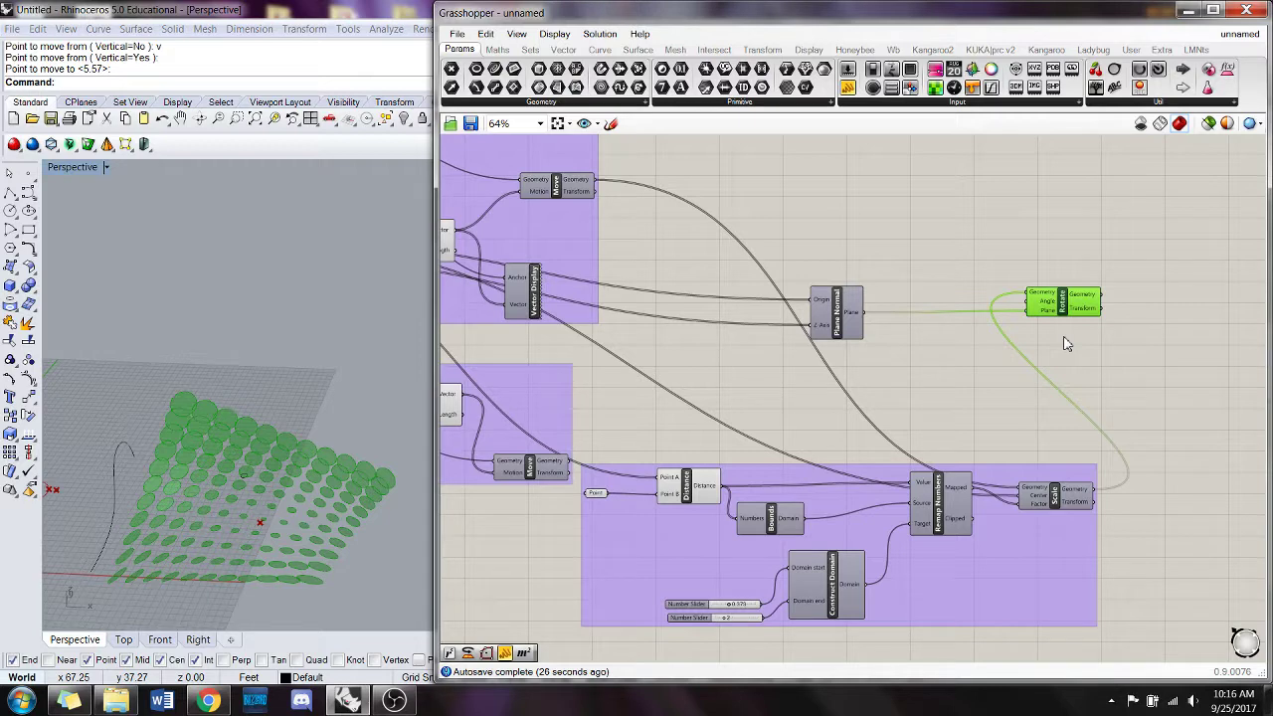
pyautogui.scroll(-5, 1044, 368)
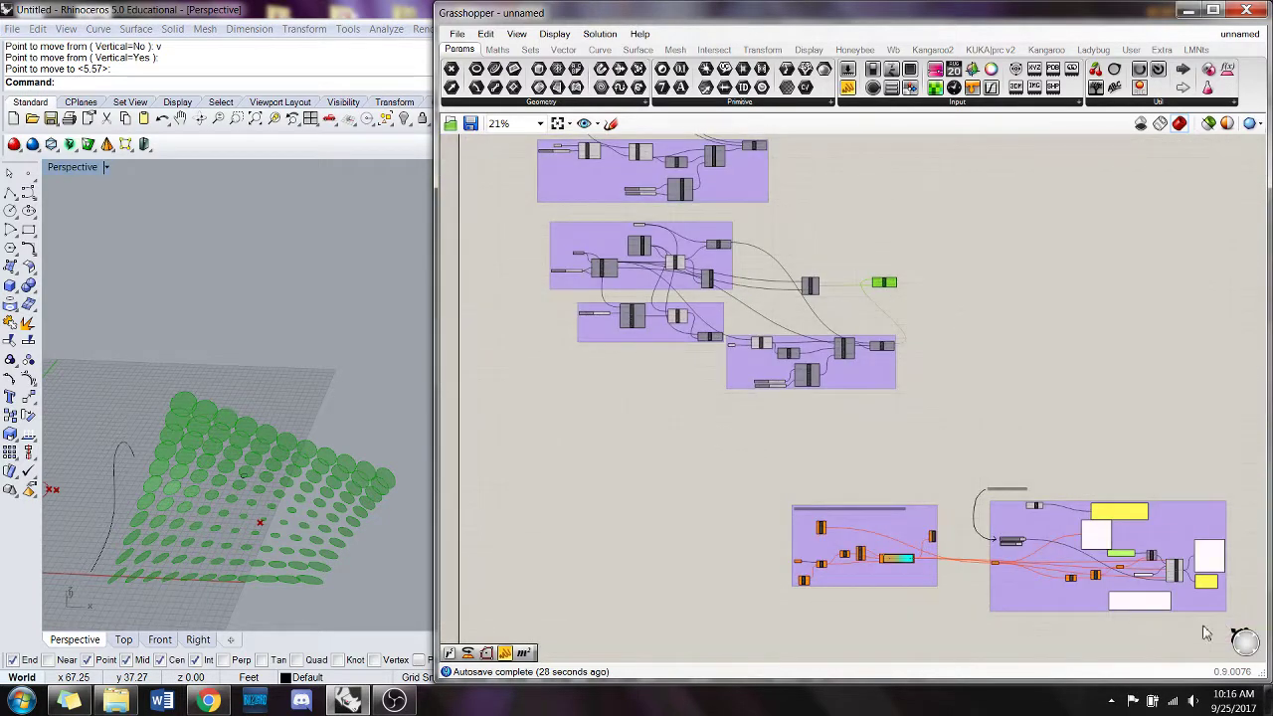
pyautogui.moveTo(1230, 631); pyautogui.dragTo(676, 467)
pyautogui.moveTo(899, 531); pyautogui.dragTo(1066, 230)
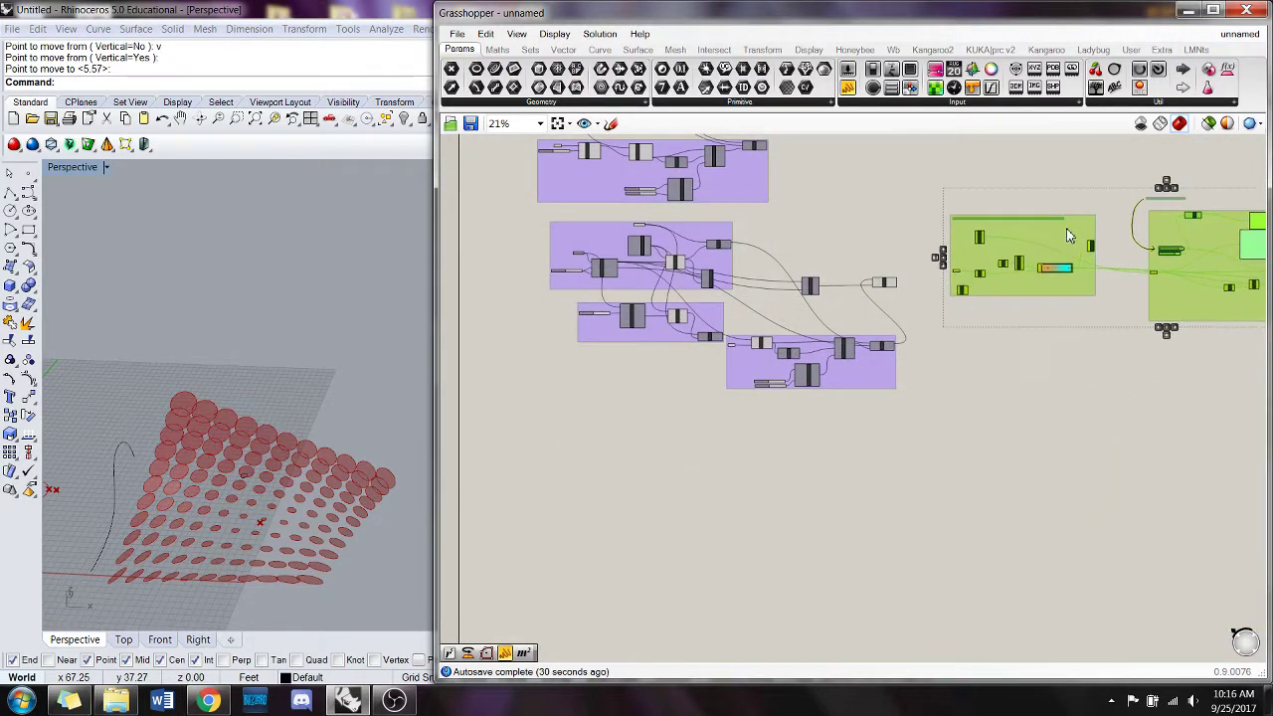
pyautogui.click(931, 288)
# - Examine the Rotate component's geometry and the components of the pasted color attractor group
pyautogui.scroll(2, 905, 269)
pyautogui.scroll(1, 905, 275)
pyautogui.moveTo(907, 275); pyautogui.dragTo(798, 302, button='right')
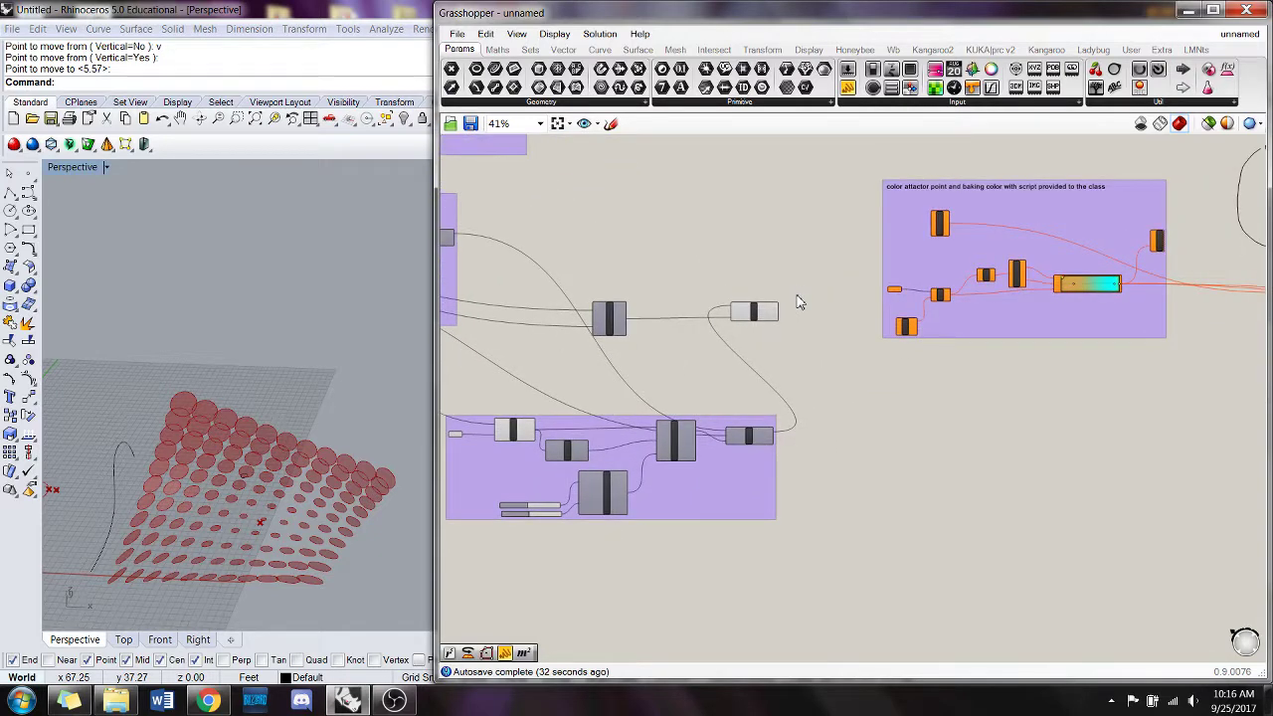
pyautogui.click(768, 316)
pyautogui.scroll(1, 774, 336)
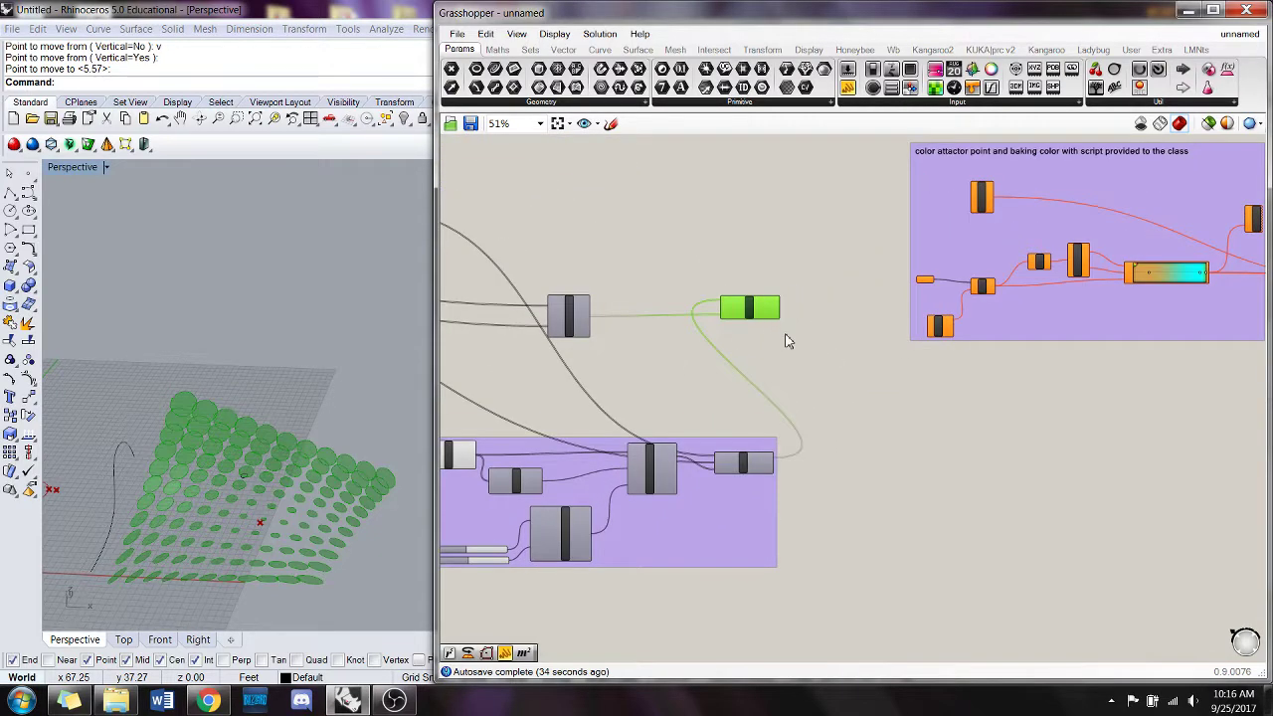
pyautogui.click(825, 341)
pyautogui.moveTo(832, 318); pyautogui.dragTo(745, 347, button='right')
pyautogui.scroll(1, 647, 378)
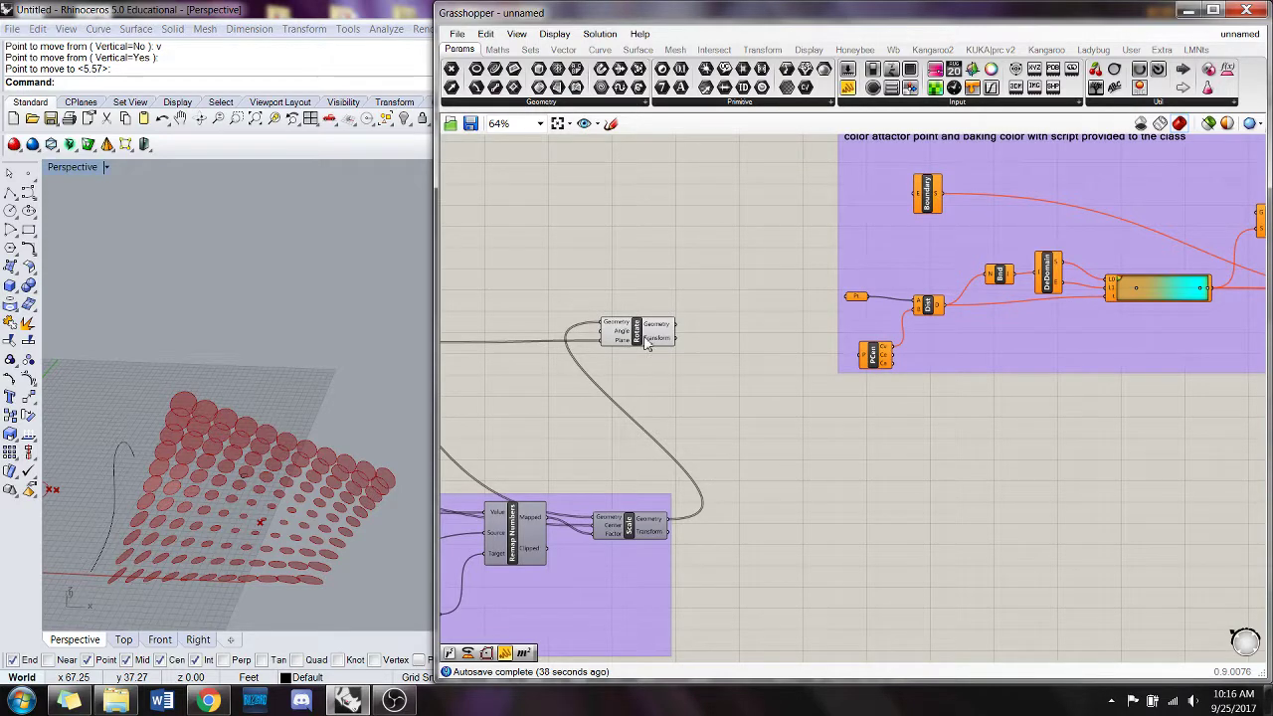
pyautogui.moveTo(722, 282); pyautogui.dragTo(688, 289, button='right')
pyautogui.scroll(1, 670, 336)
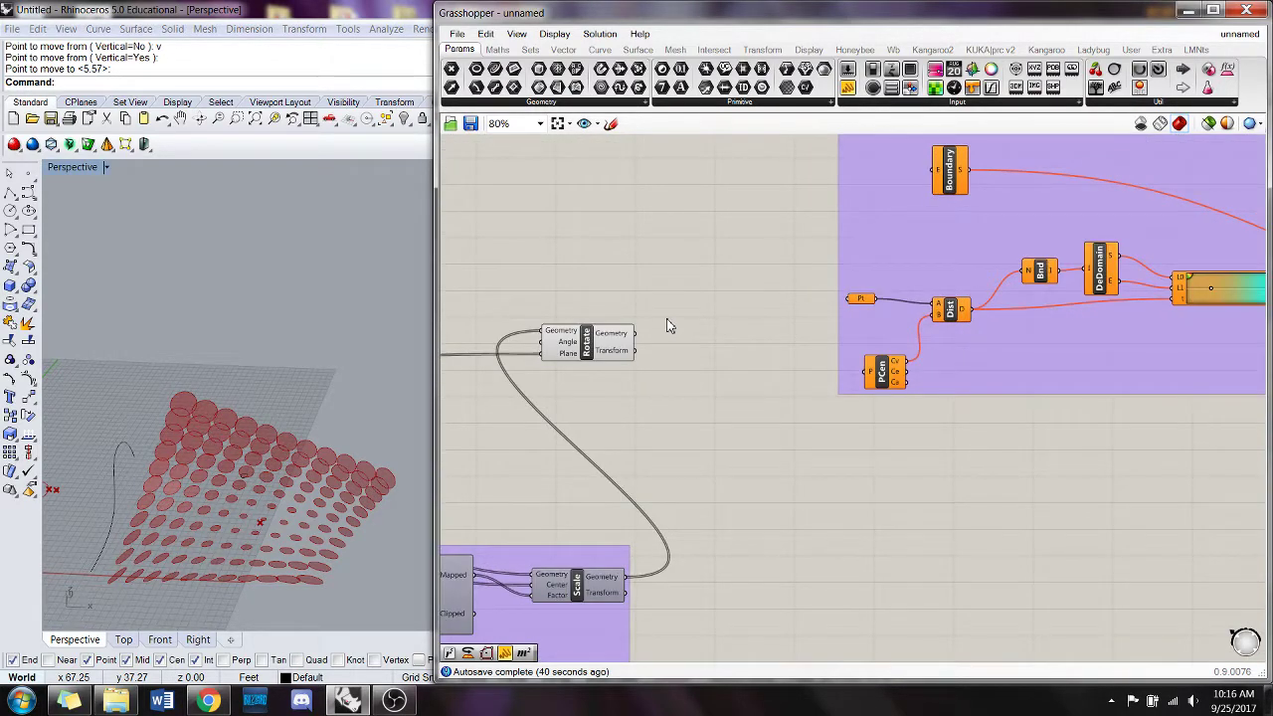
pyautogui.click(632, 329)
pyautogui.doubleClick(653, 248)
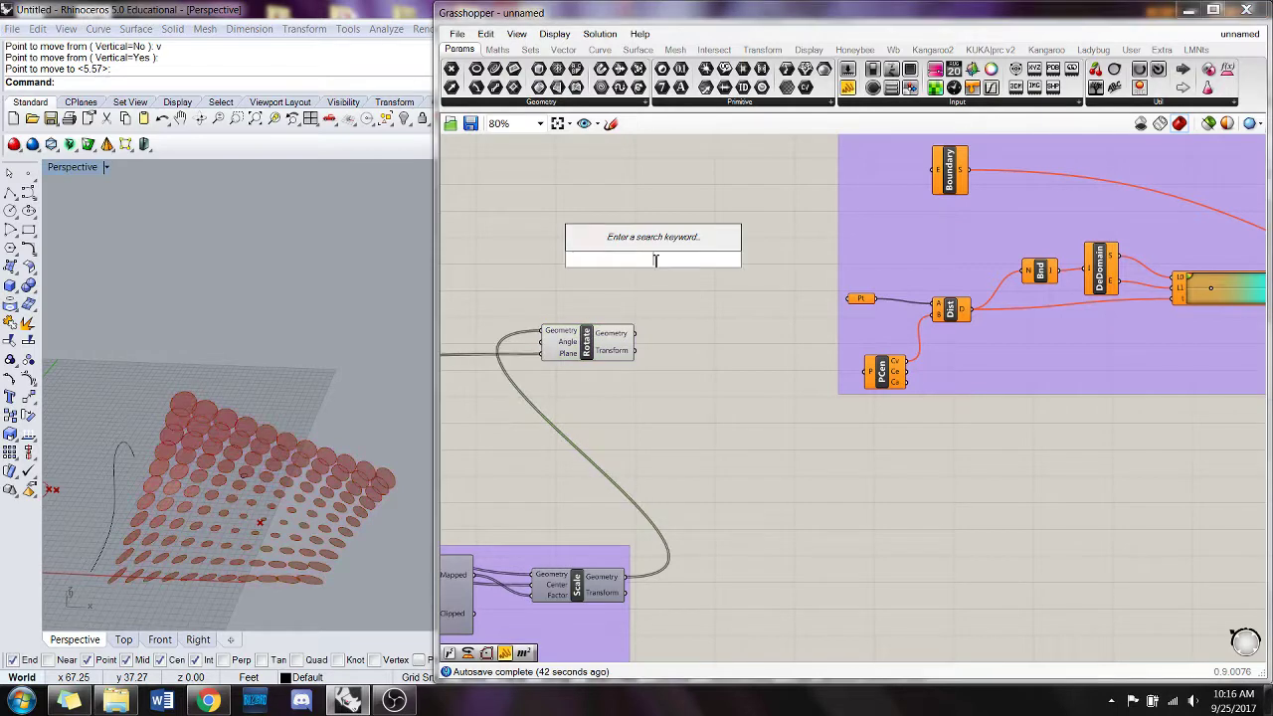
pyautogui.write('edge')
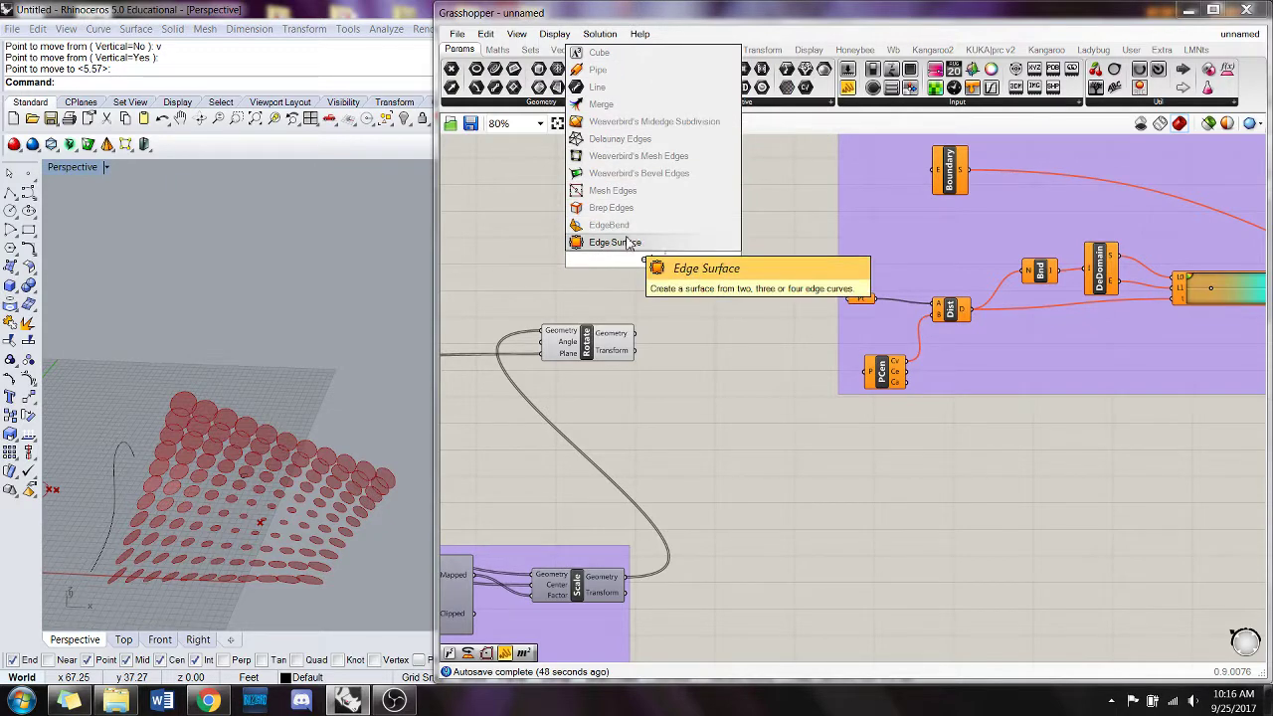
pyautogui.press('Escape')
pyautogui.doubleClick(693, 318)
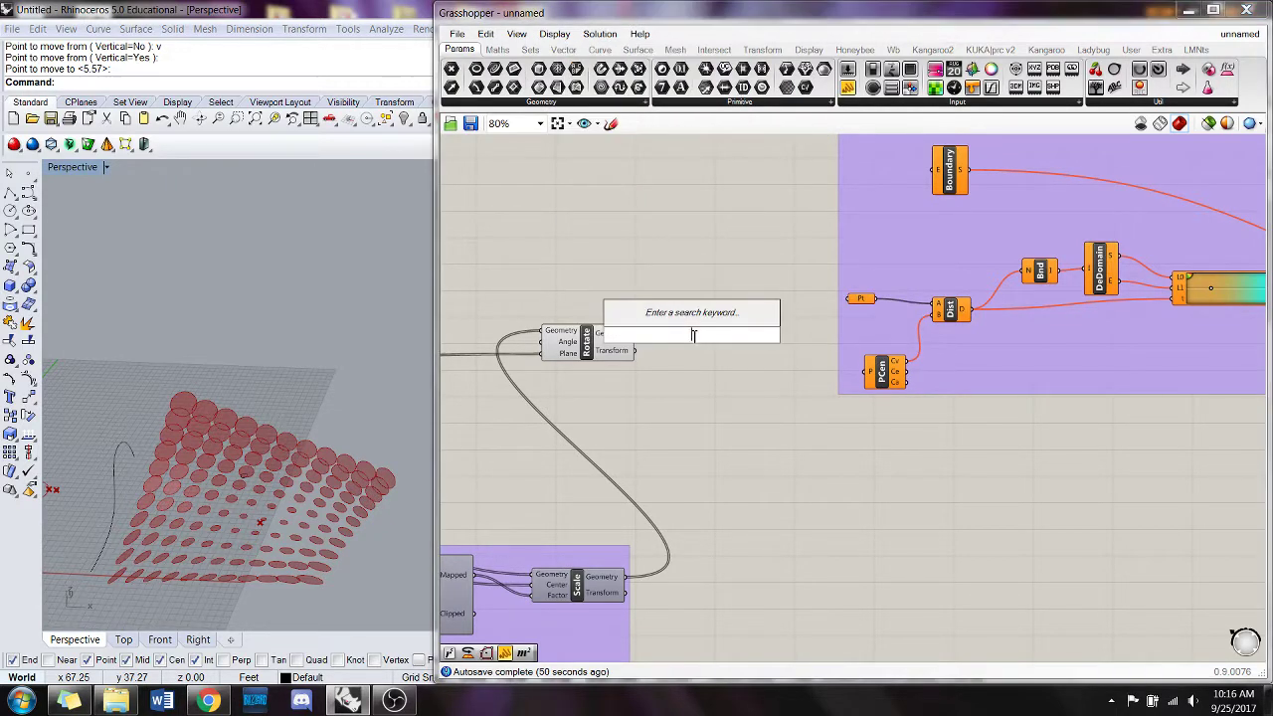
pyautogui.write('boundar')
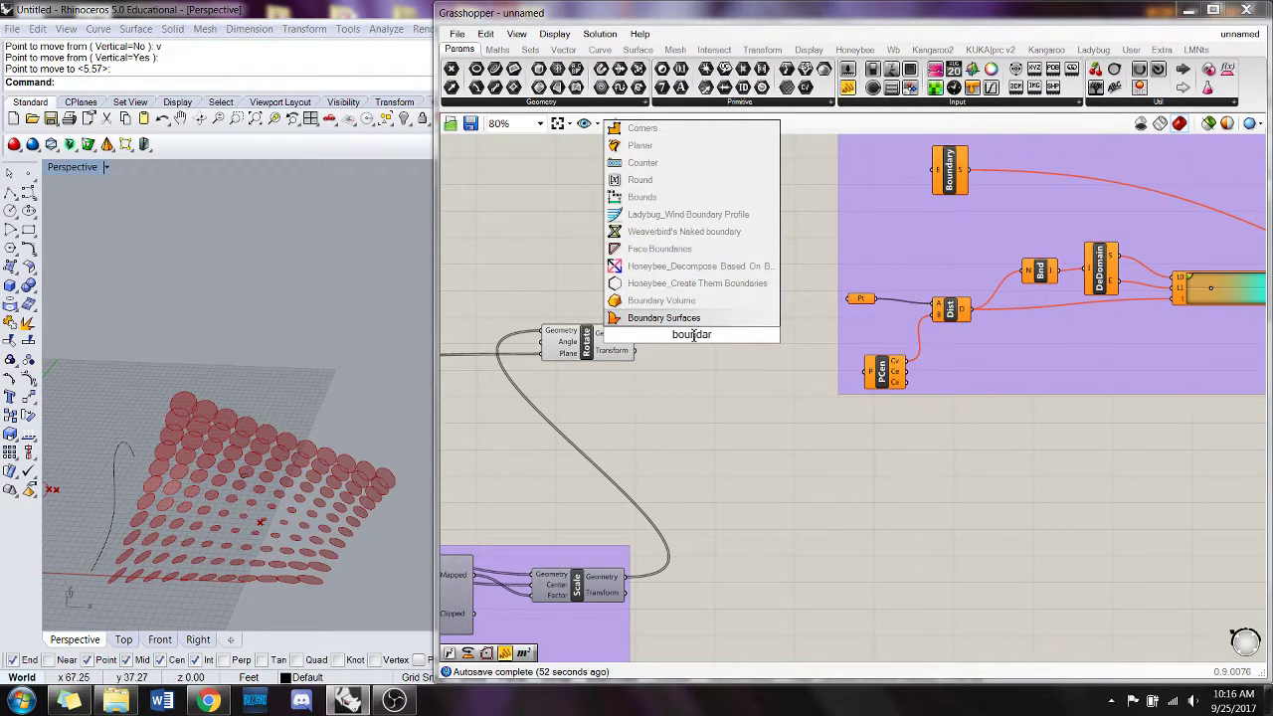
pyautogui.press('Escape')
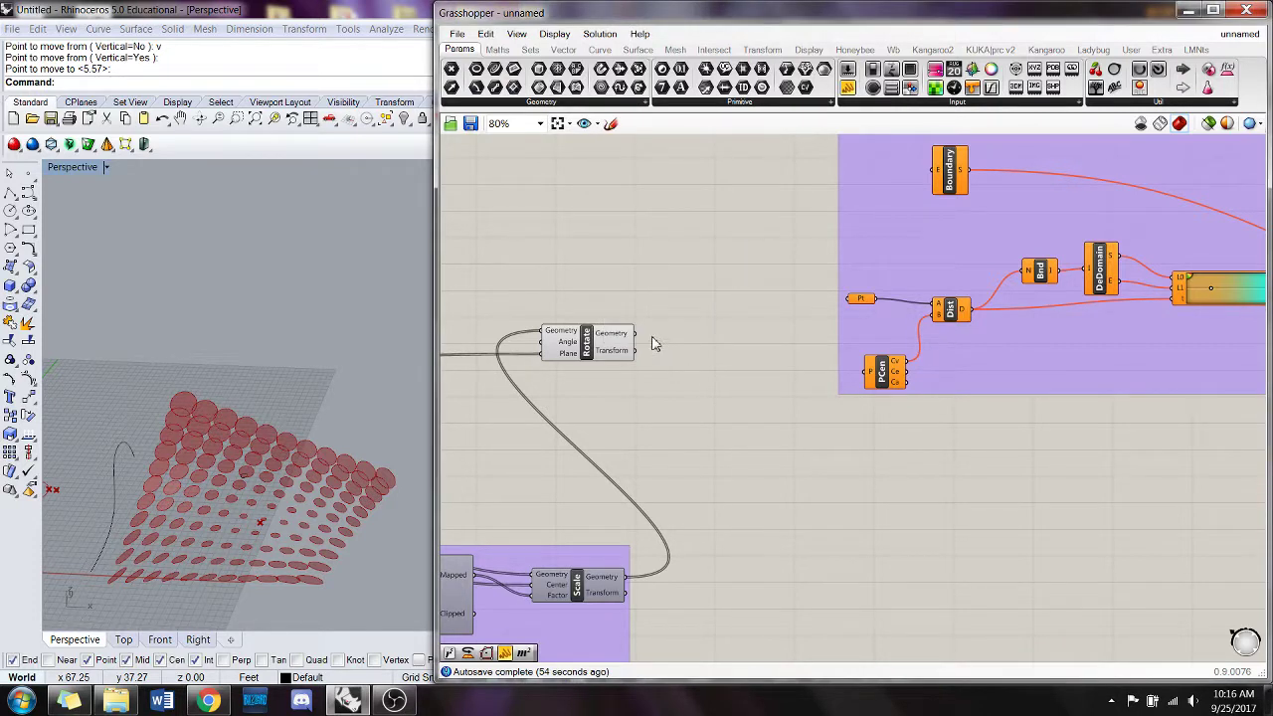
# - Connect Rotate's Geometry output to the edges input of the Boundary component in the color attractor group
pyautogui.moveTo(636, 333); pyautogui.dragTo(936, 170)
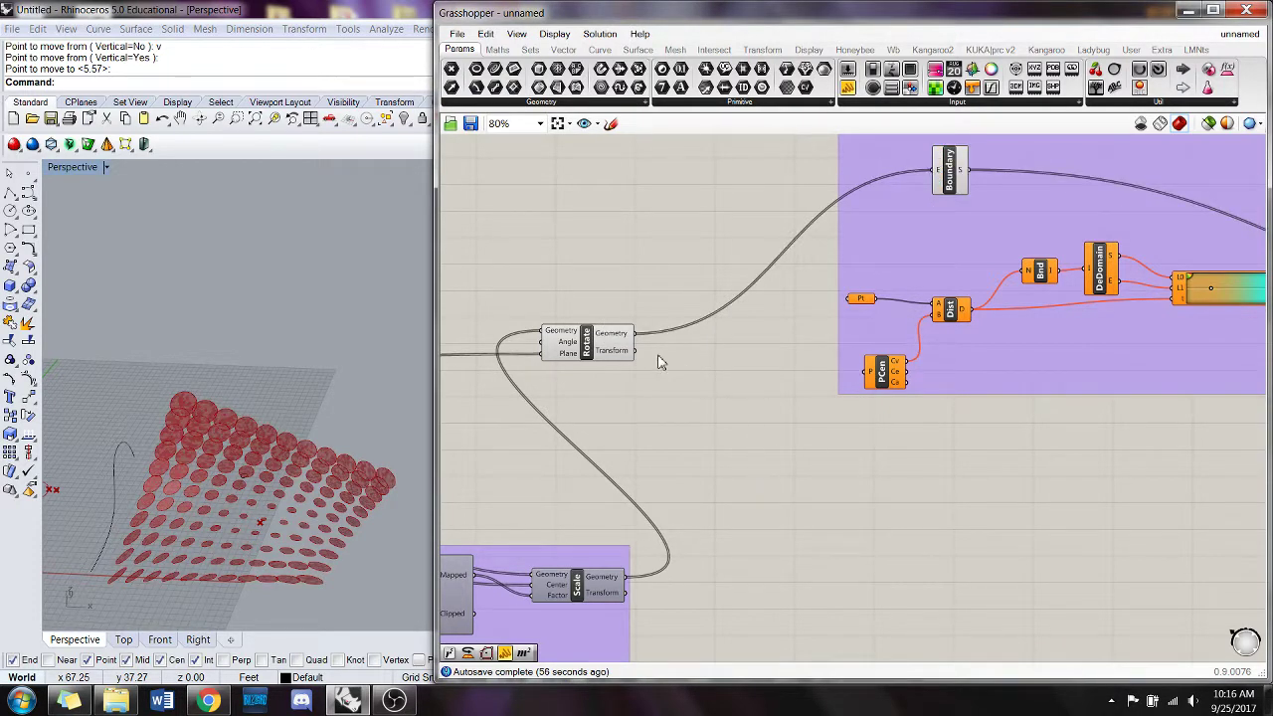
pyautogui.click(947, 171)
pyautogui.click(675, 224)
# - Switch to the ColorScript definition, check how Move feeds the color attractor group, and return to the unnamed definition
pyautogui.click(1240, 34)
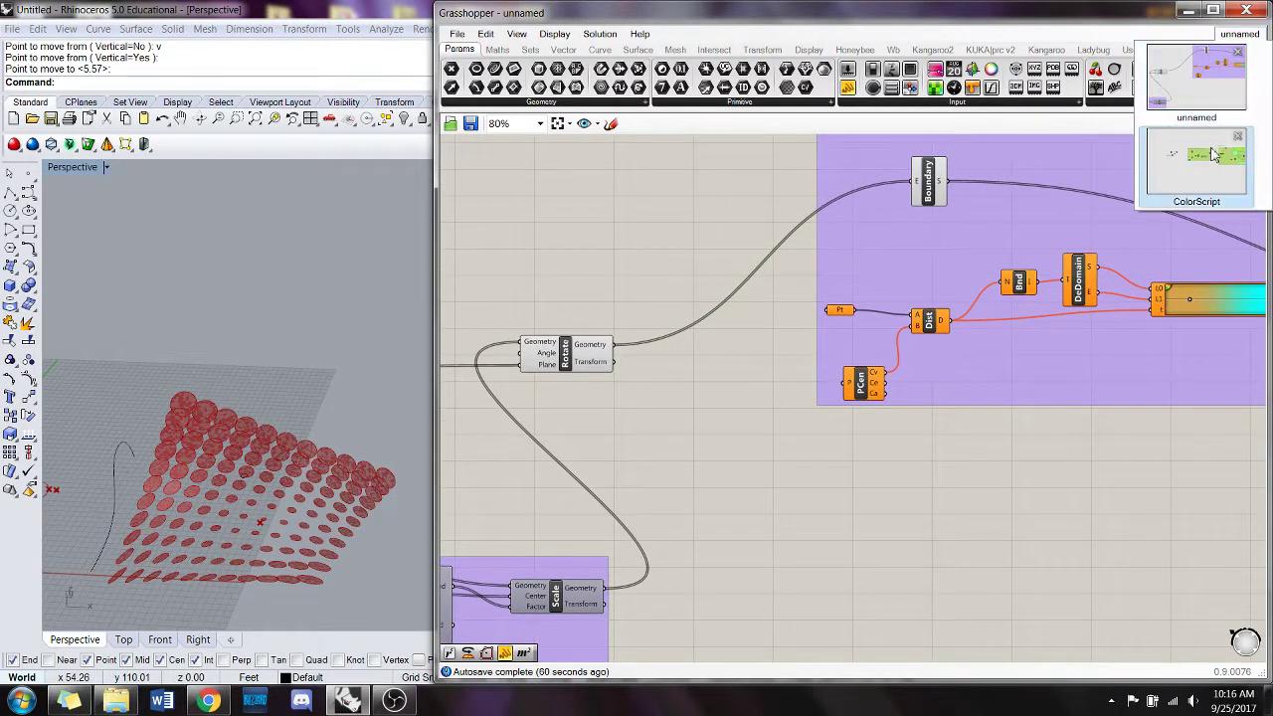
pyautogui.click(1216, 159)
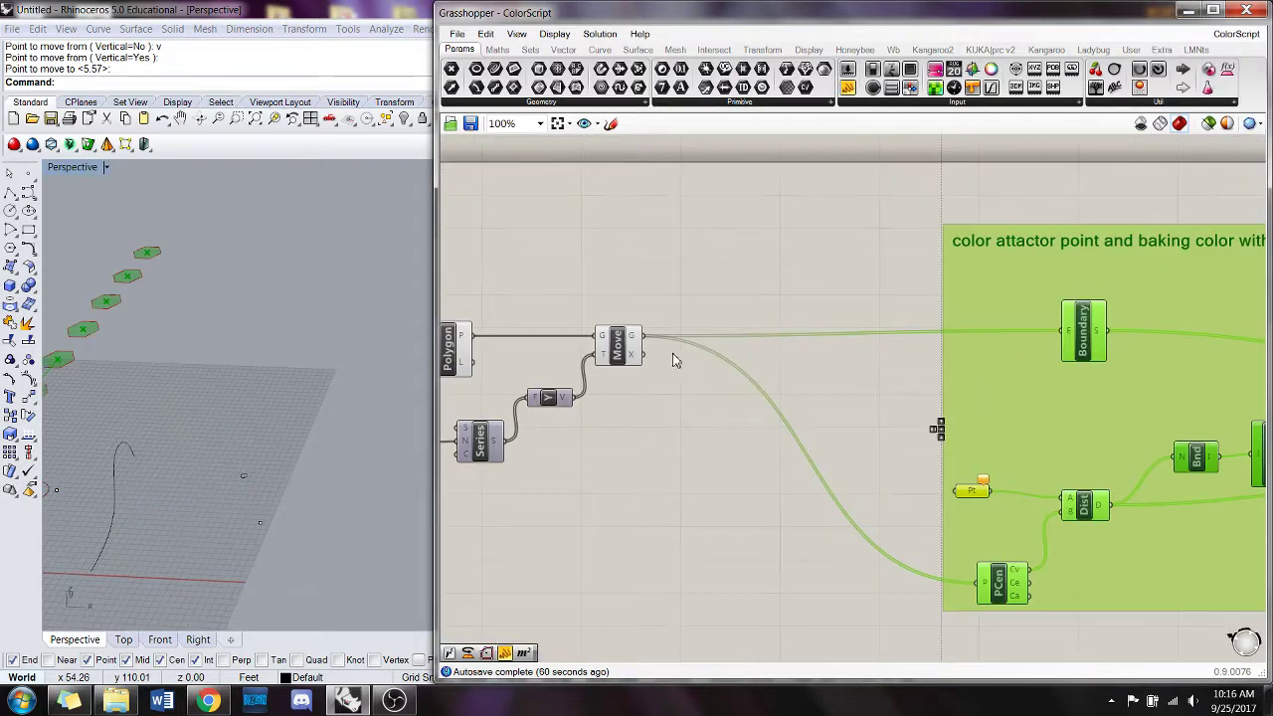
pyautogui.moveTo(628, 468); pyautogui.dragTo(712, 434, button='right')
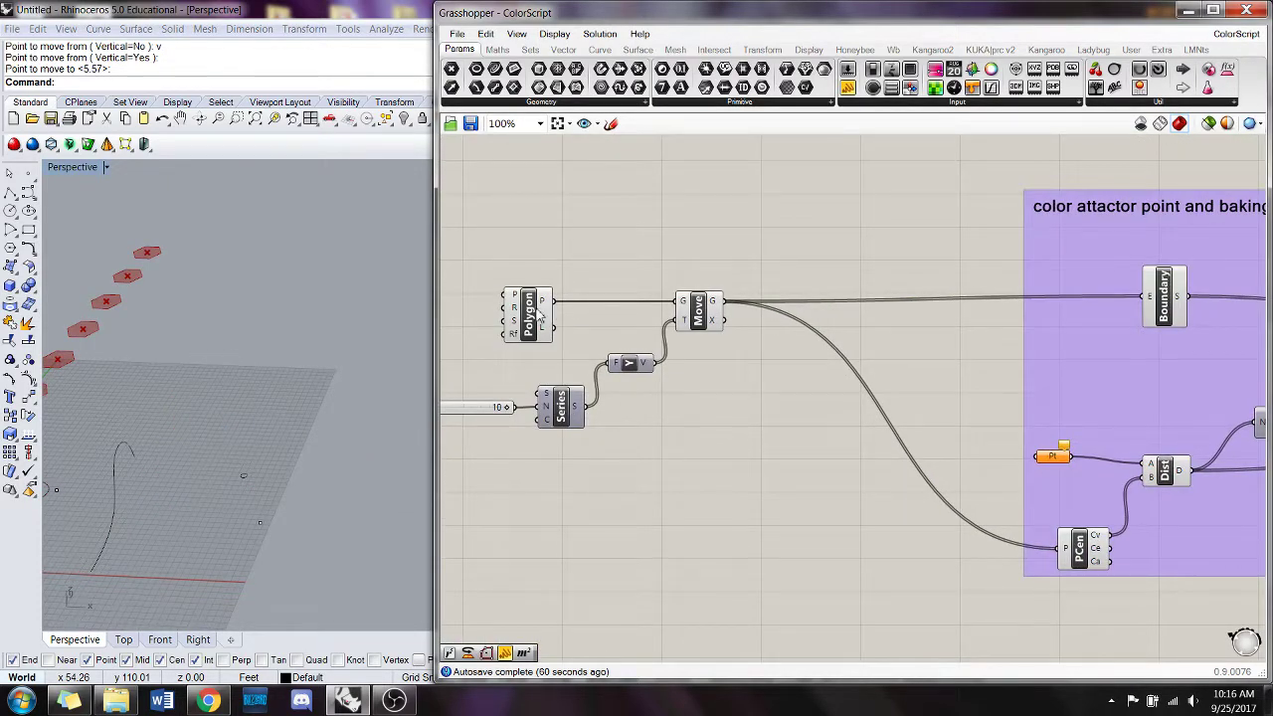
pyautogui.moveTo(584, 435); pyautogui.dragTo(621, 413, button='right')
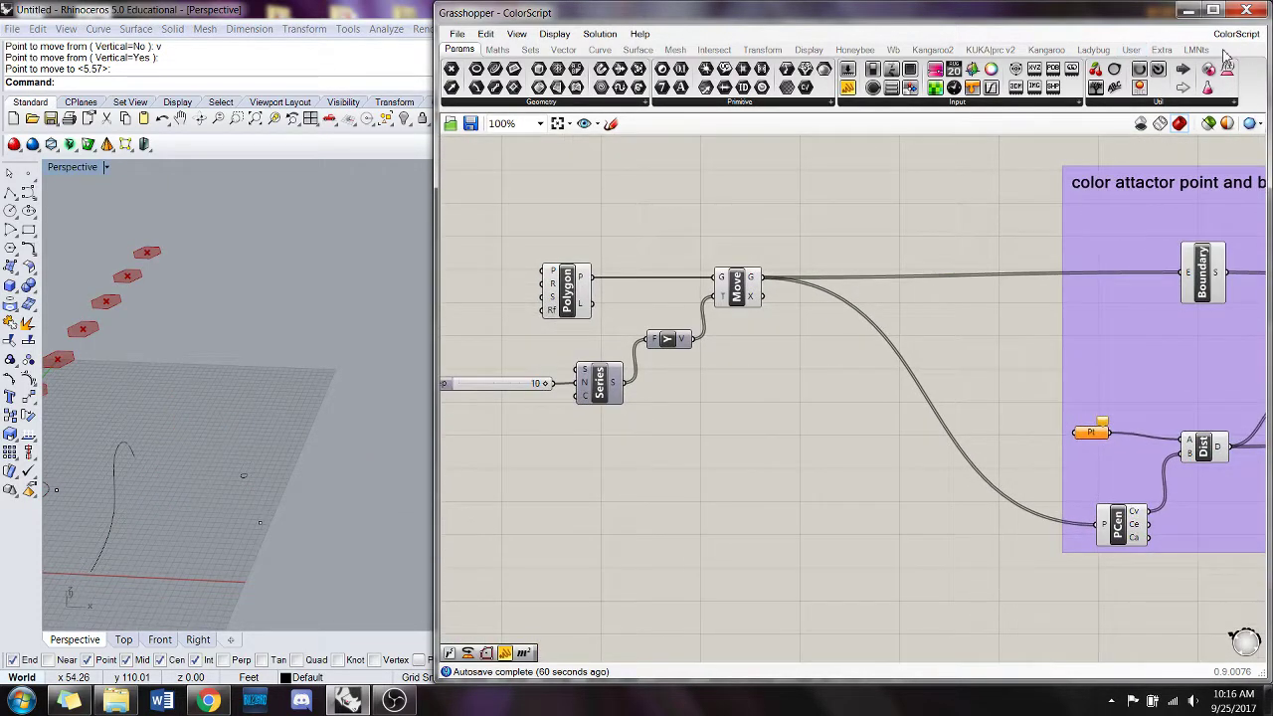
pyautogui.moveTo(1242, 42)
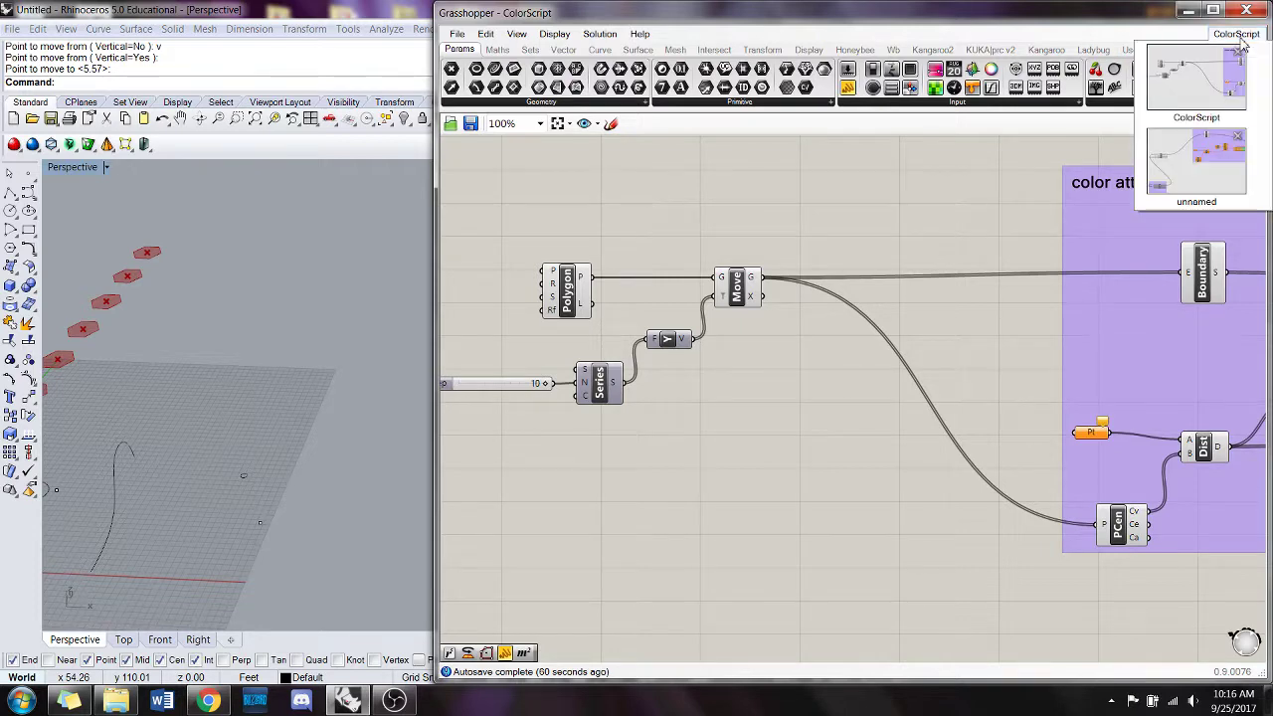
pyautogui.click(1215, 167)
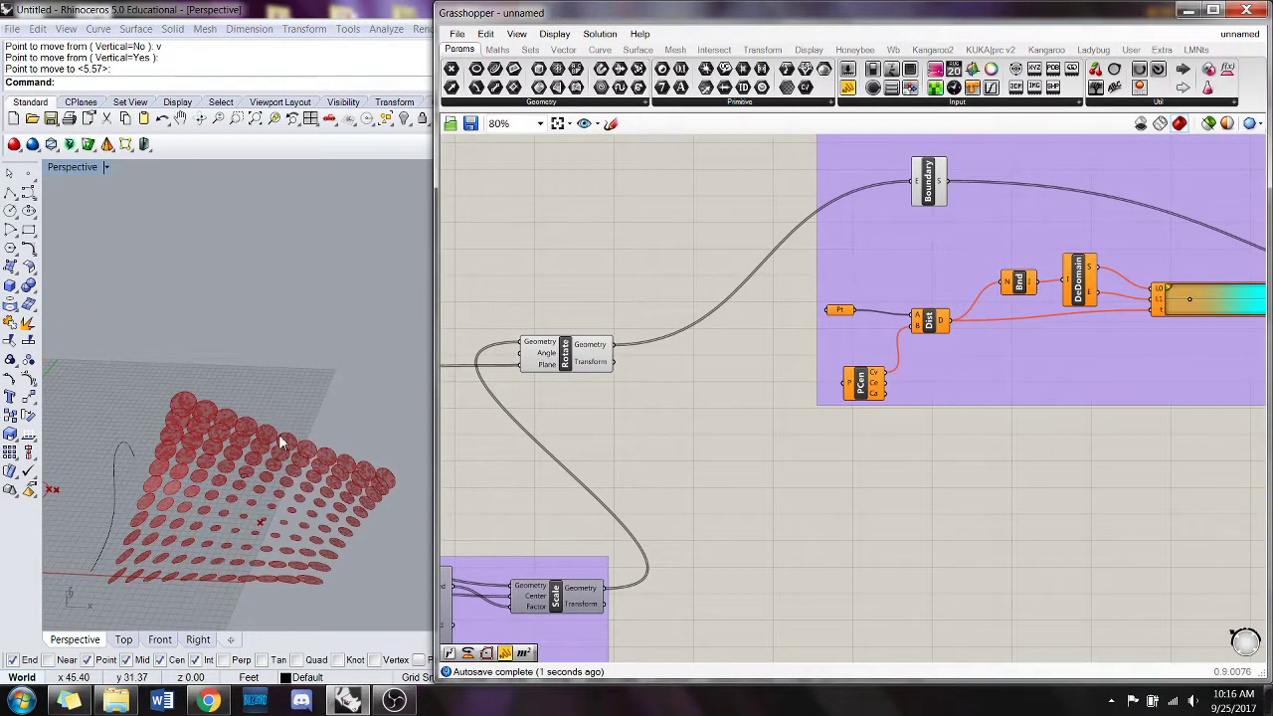
# - Move Rotate closer to the color attractor group and compare the Rotate and Boundary geometry in the viewport
pyautogui.moveTo(279, 434); pyautogui.dragTo(284, 383, button='right')
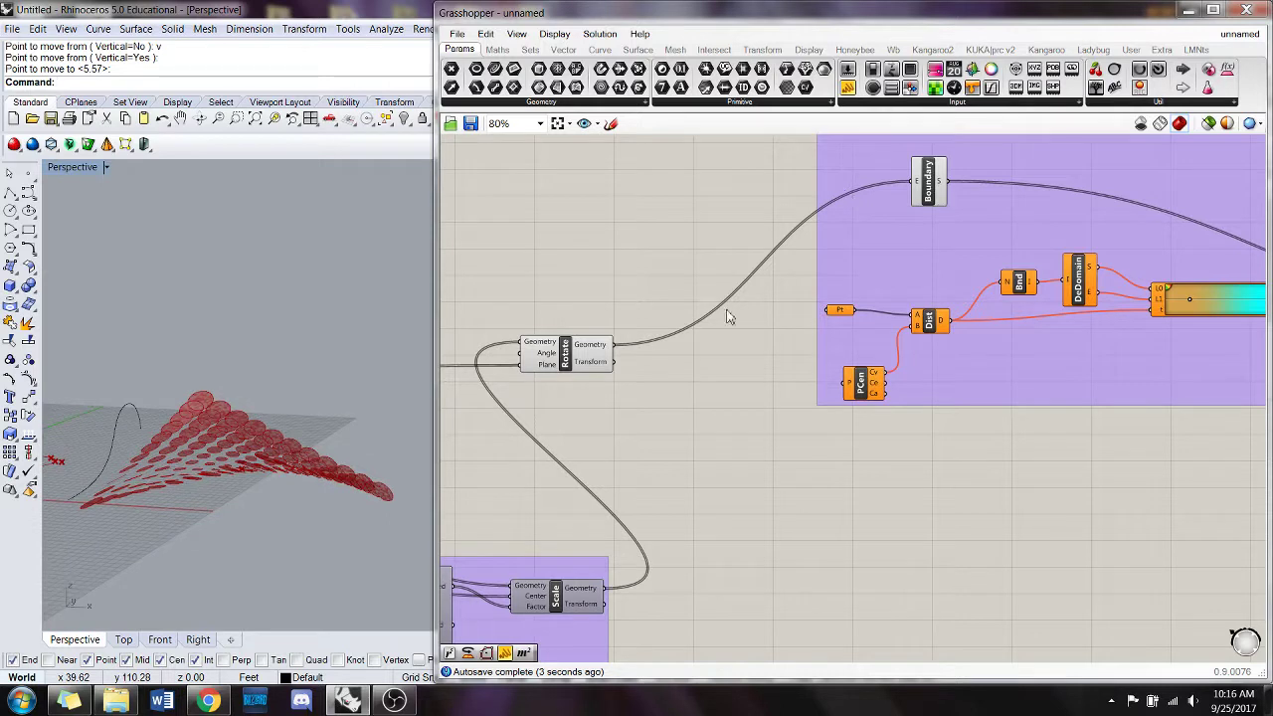
pyautogui.moveTo(567, 370); pyautogui.dragTo(642, 371)
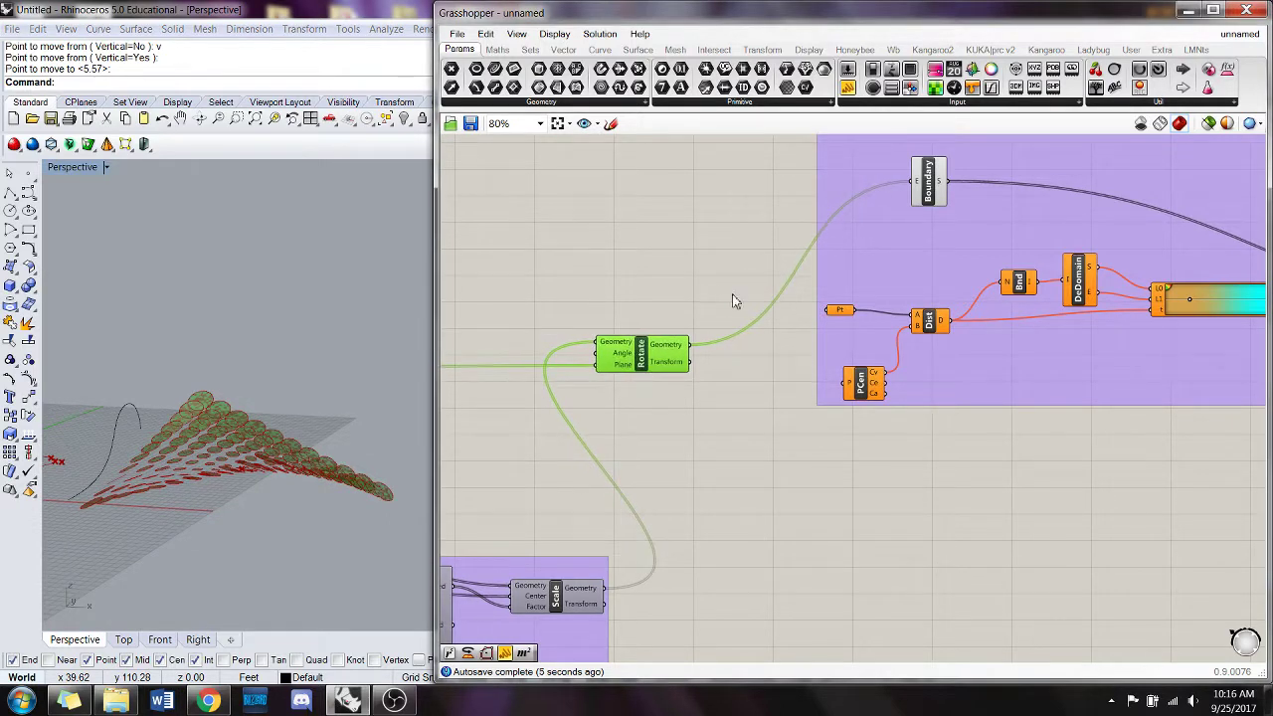
pyautogui.click(925, 189)
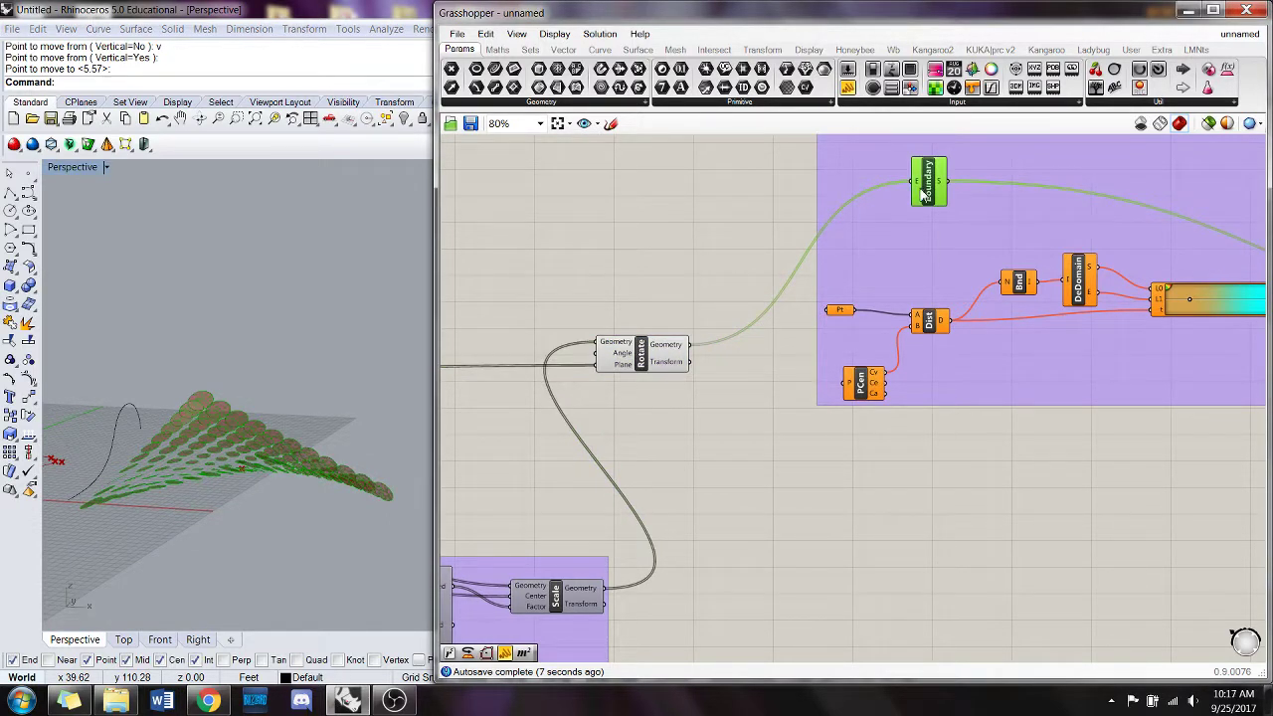
pyautogui.moveTo(249, 477); pyautogui.dragTo(248, 426, button='right')
pyautogui.moveTo(678, 438); pyautogui.dragTo(656, 415, button='right')
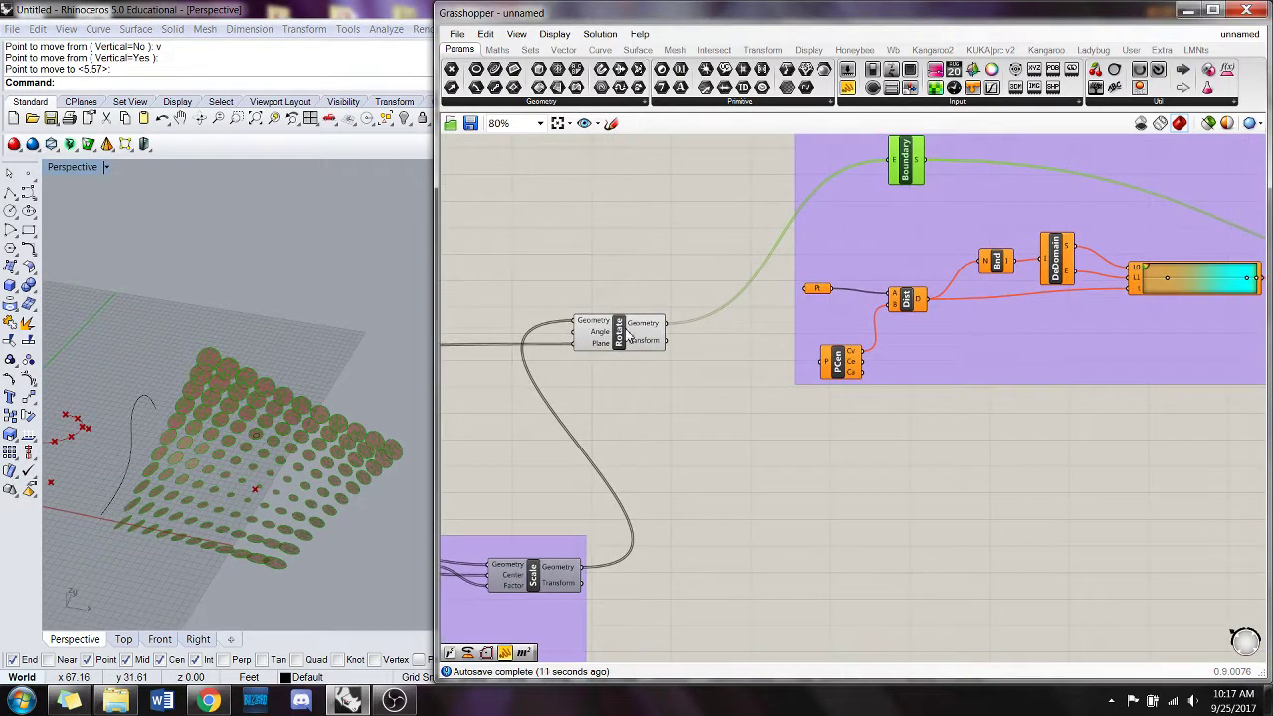
pyautogui.click(629, 338)
pyautogui.click(696, 338)
# - Connect Rotate's Geometry output to the P input of the Polygon Center component
pyautogui.moveTo(764, 340); pyautogui.dragTo(699, 358, button='right')
pyautogui.click(756, 313)
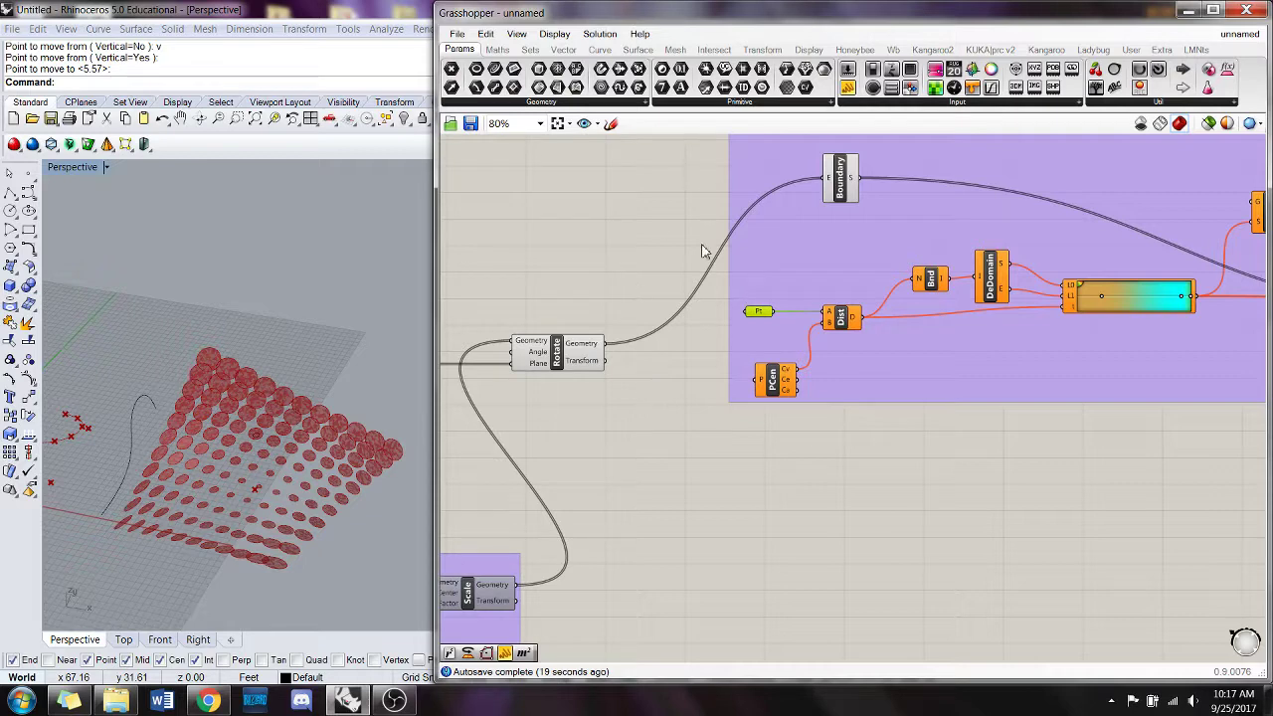
pyautogui.moveTo(605, 344); pyautogui.dragTo(760, 379)
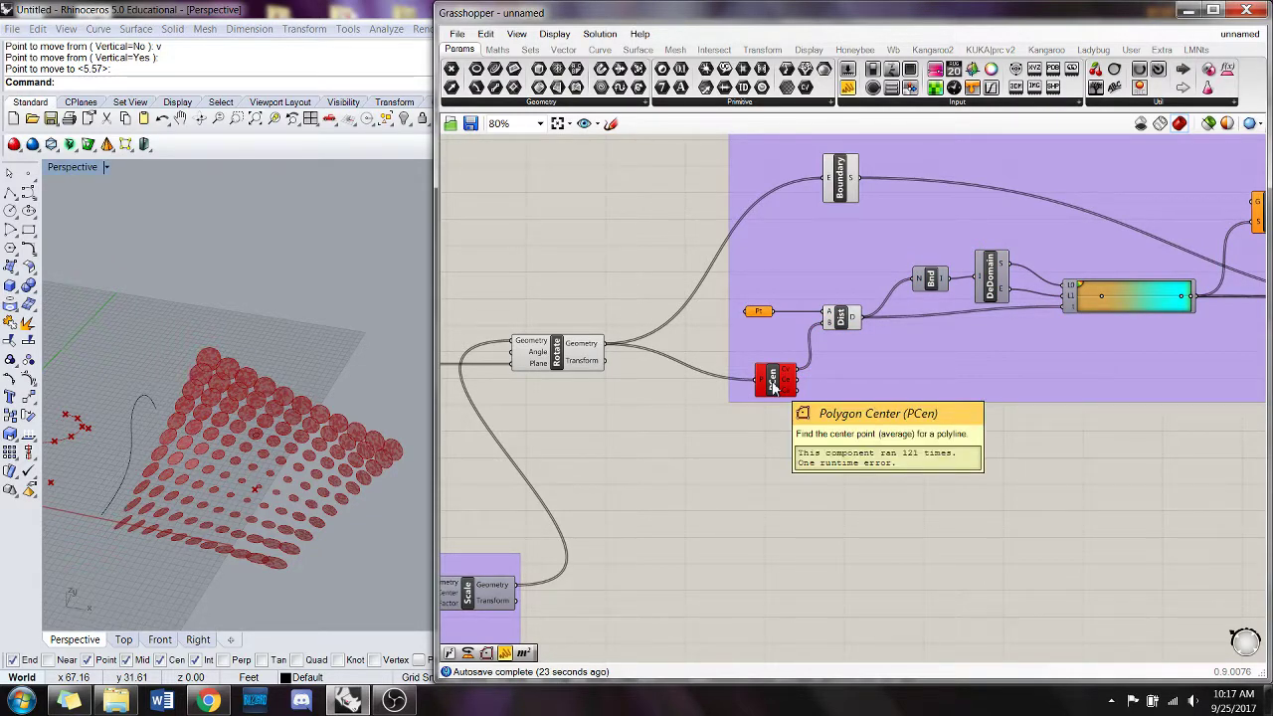
pyautogui.doubleClick(723, 417)
pyautogui.write('center')
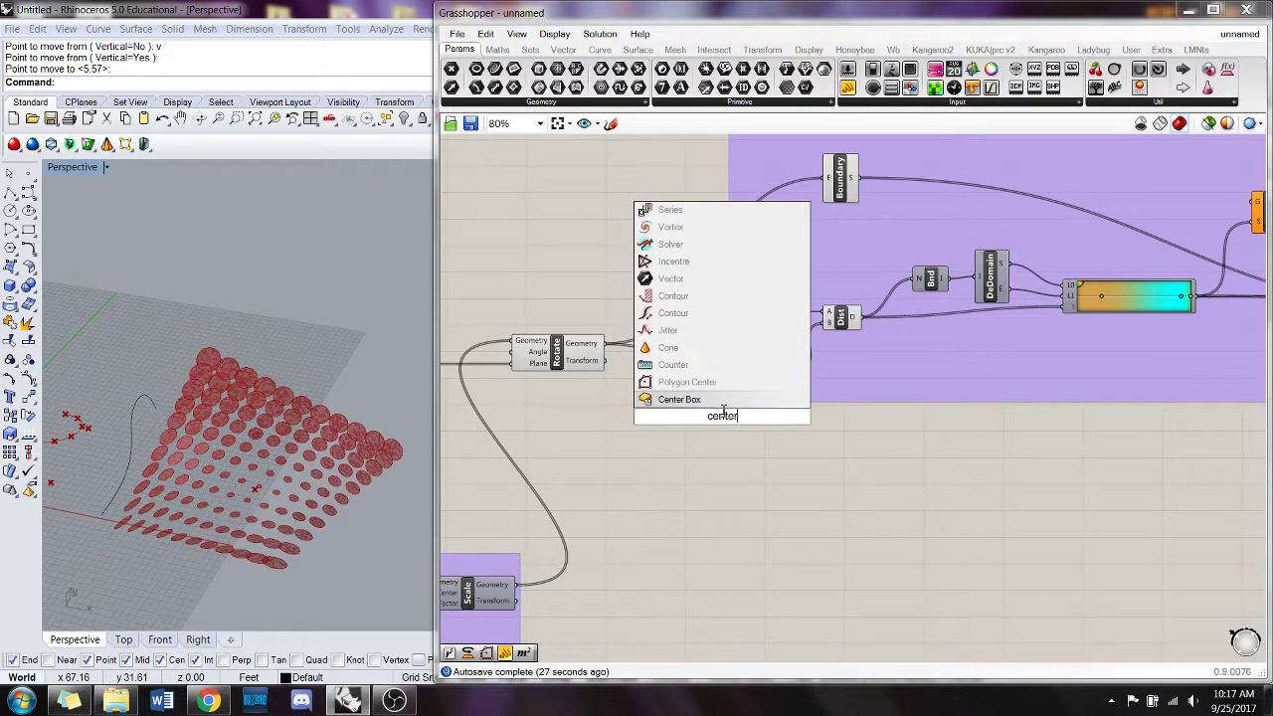
pyautogui.press('Escape')
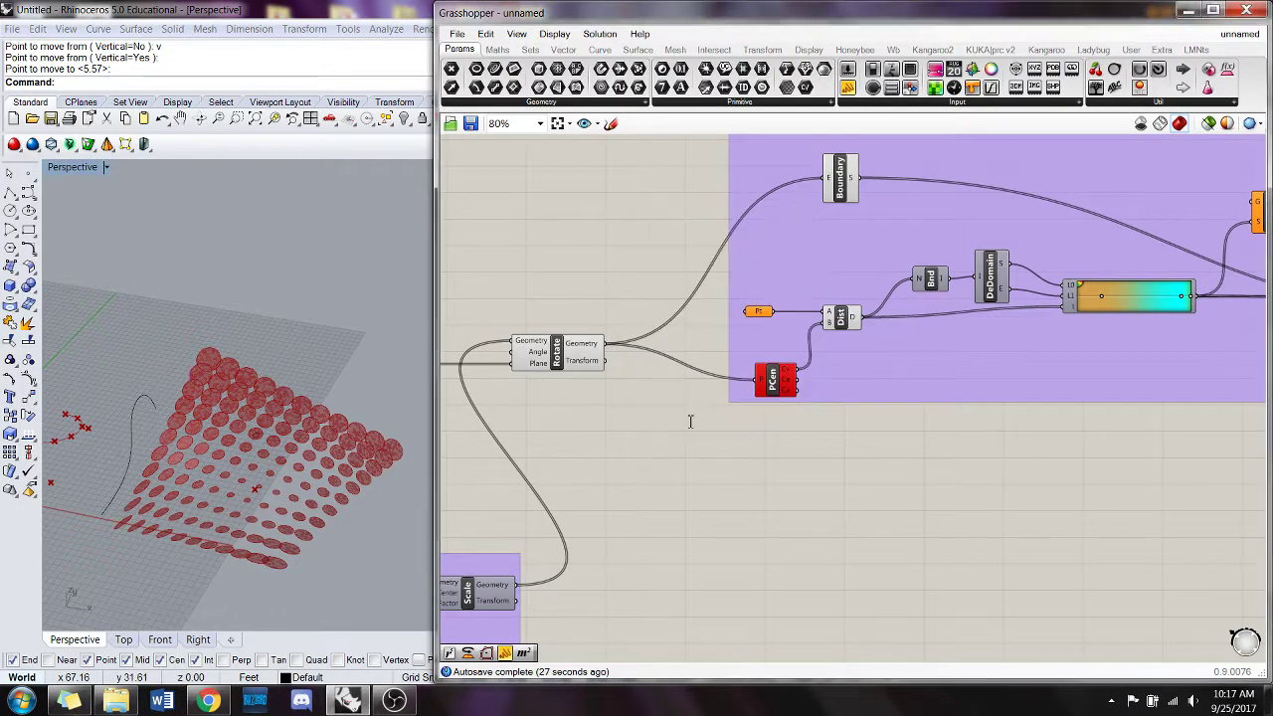
# - Check the wiring between Scale, Rotate and the color attractor group, and switch to the ColorScript definition
pyautogui.moveTo(557, 376); pyautogui.dragTo(824, 407, button='right')
pyautogui.scroll(-2, 825, 418)
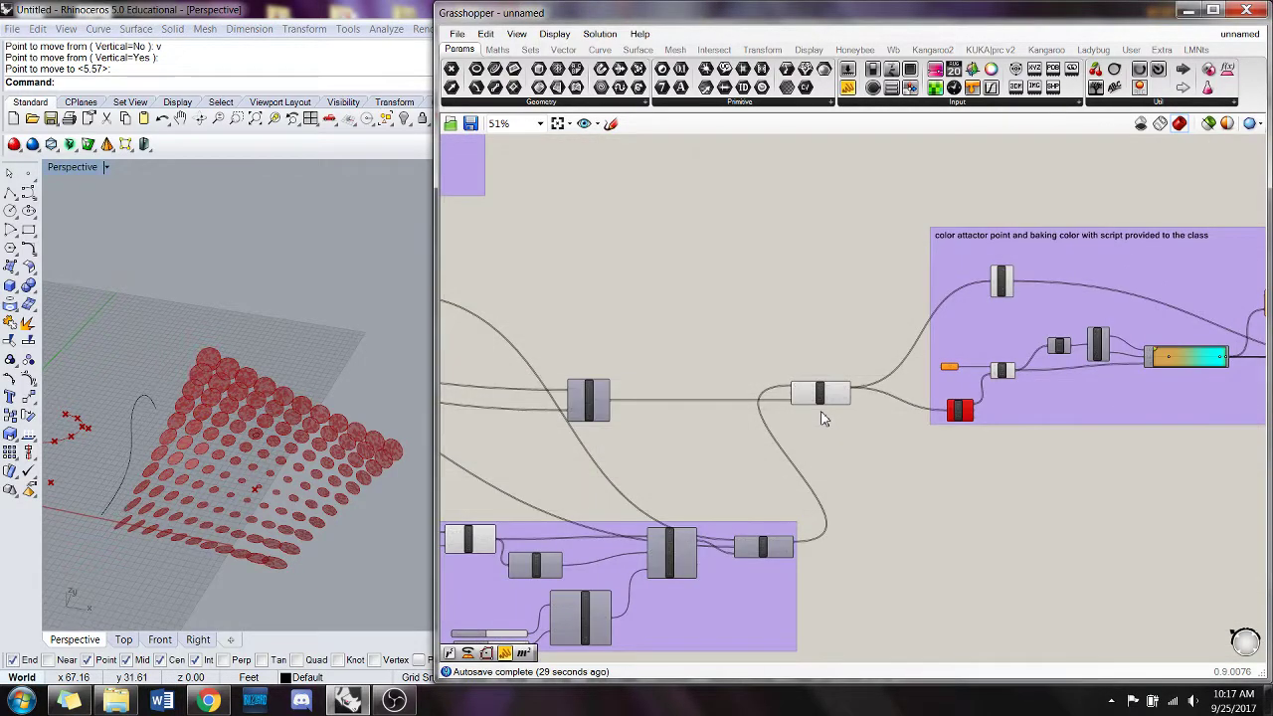
pyautogui.scroll(2, 830, 426)
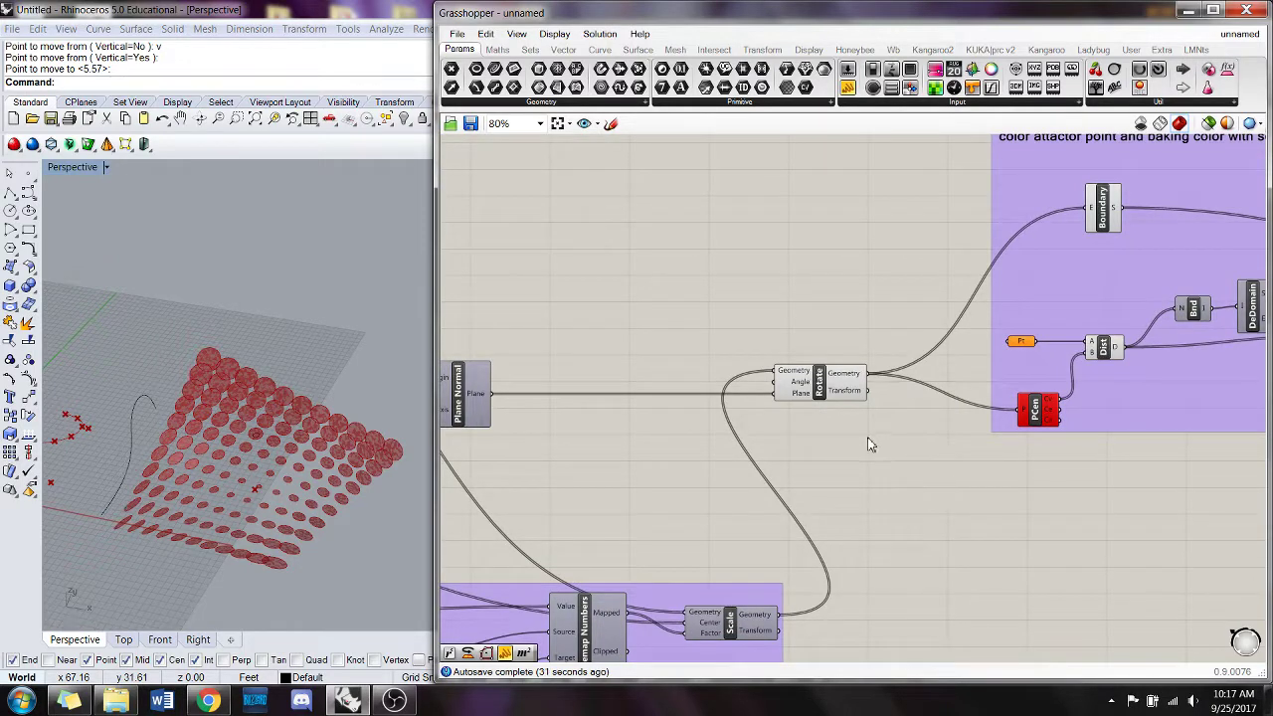
pyautogui.moveTo(972, 445); pyautogui.dragTo(903, 434, button='right')
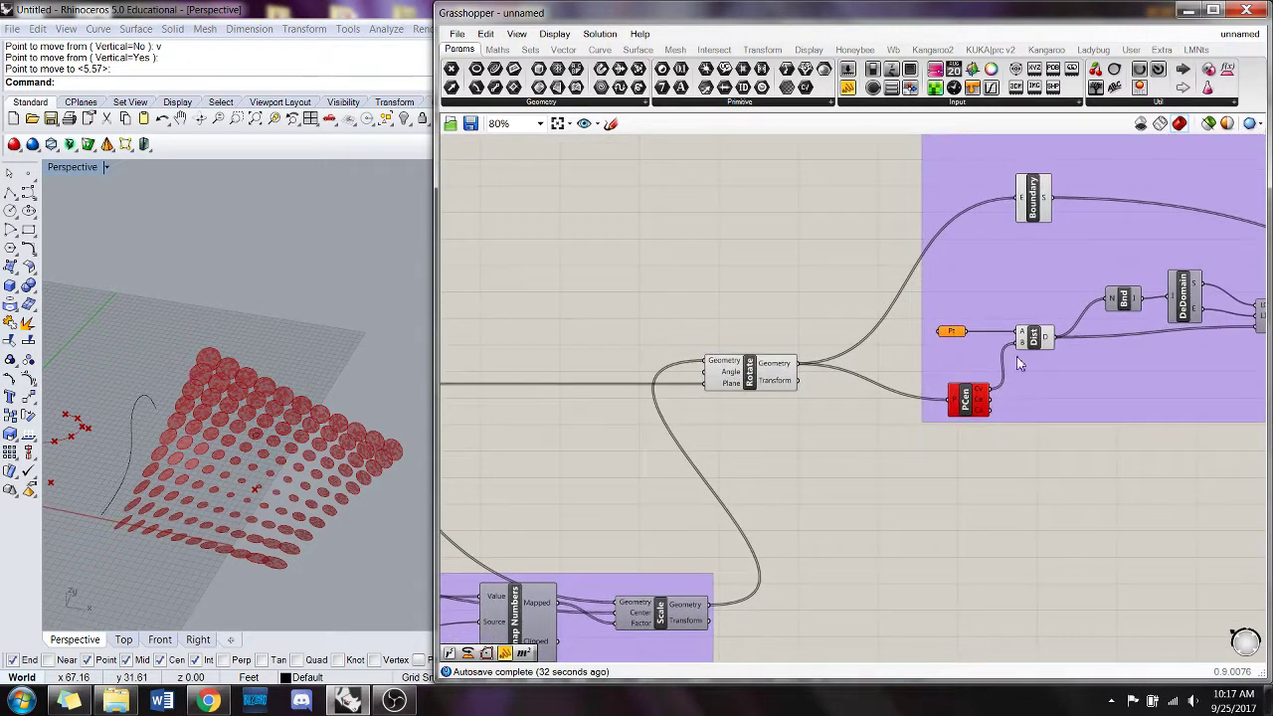
pyautogui.click(1225, 40)
pyautogui.click(1193, 170)
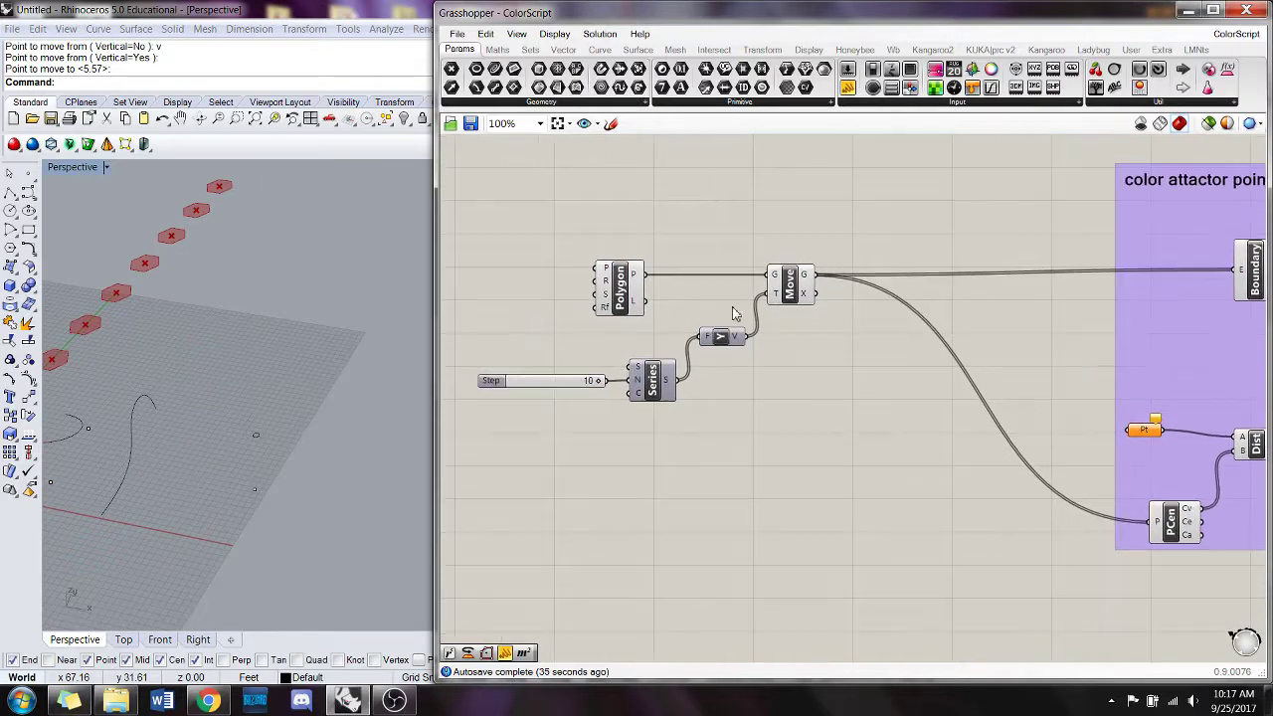
# - Examine the row of hexagons produced by the Polygon and Move components in the Perspective viewport
pyautogui.moveTo(184, 288); pyautogui.dragTo(284, 314, button='right')
pyautogui.keyDown('shift'); pyautogui.moveTo(239, 384); pyautogui.dragTo(284, 242, button='right'); pyautogui.keyUp('shift')
pyautogui.scroll(-3, 284, 313)
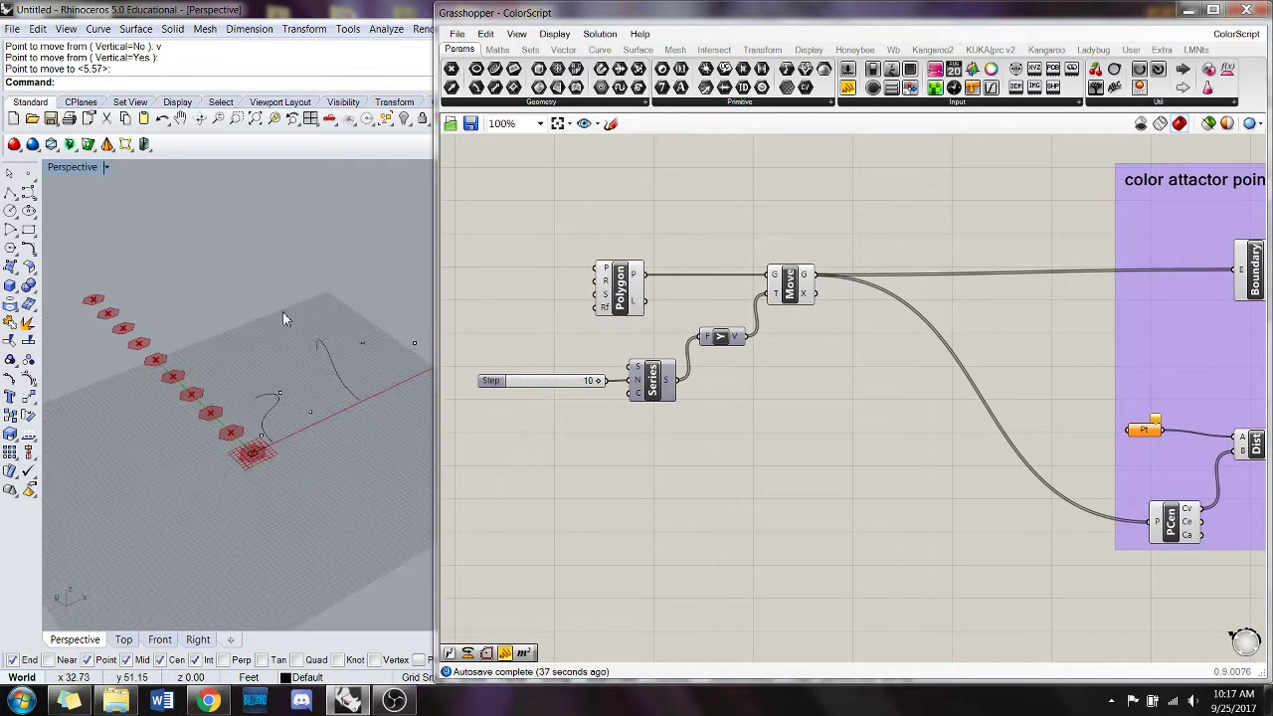
pyautogui.keyDown('shift'); pyautogui.moveTo(283, 314); pyautogui.dragTo(386, 362, button='right'); pyautogui.keyUp('shift')
pyautogui.moveTo(730, 496); pyautogui.dragTo(767, 494, button='right')
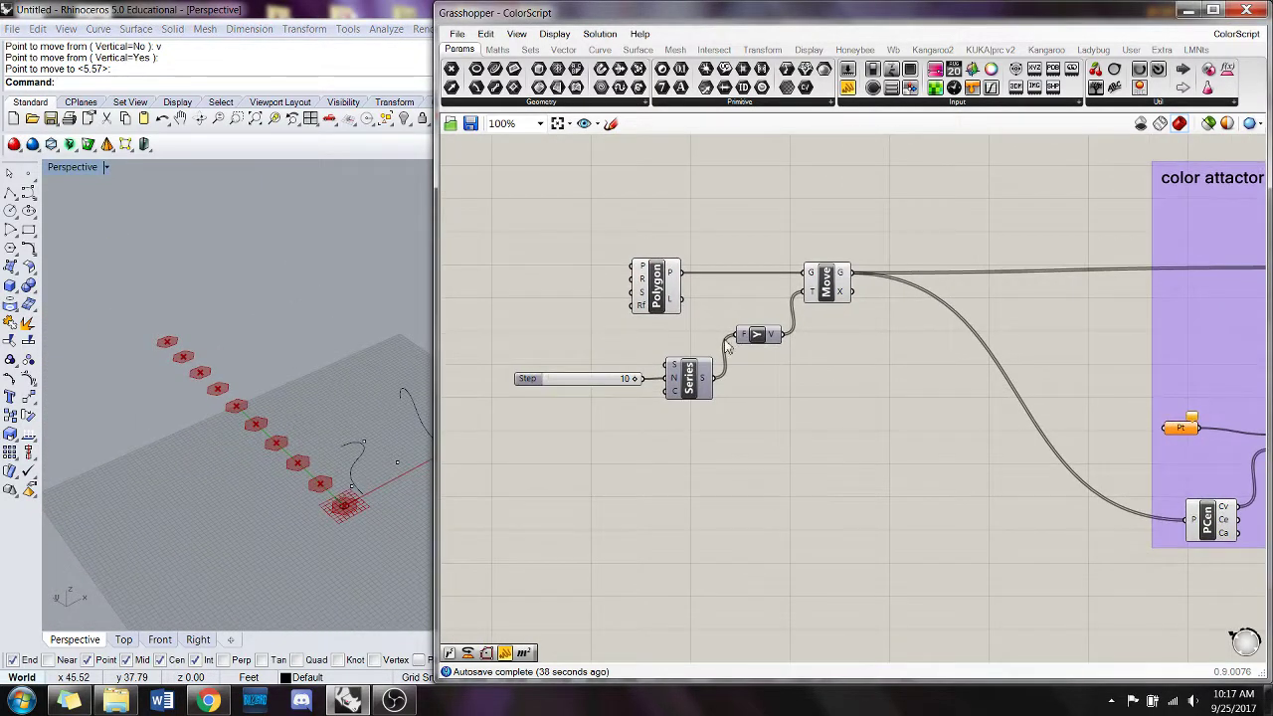
pyautogui.click(674, 304)
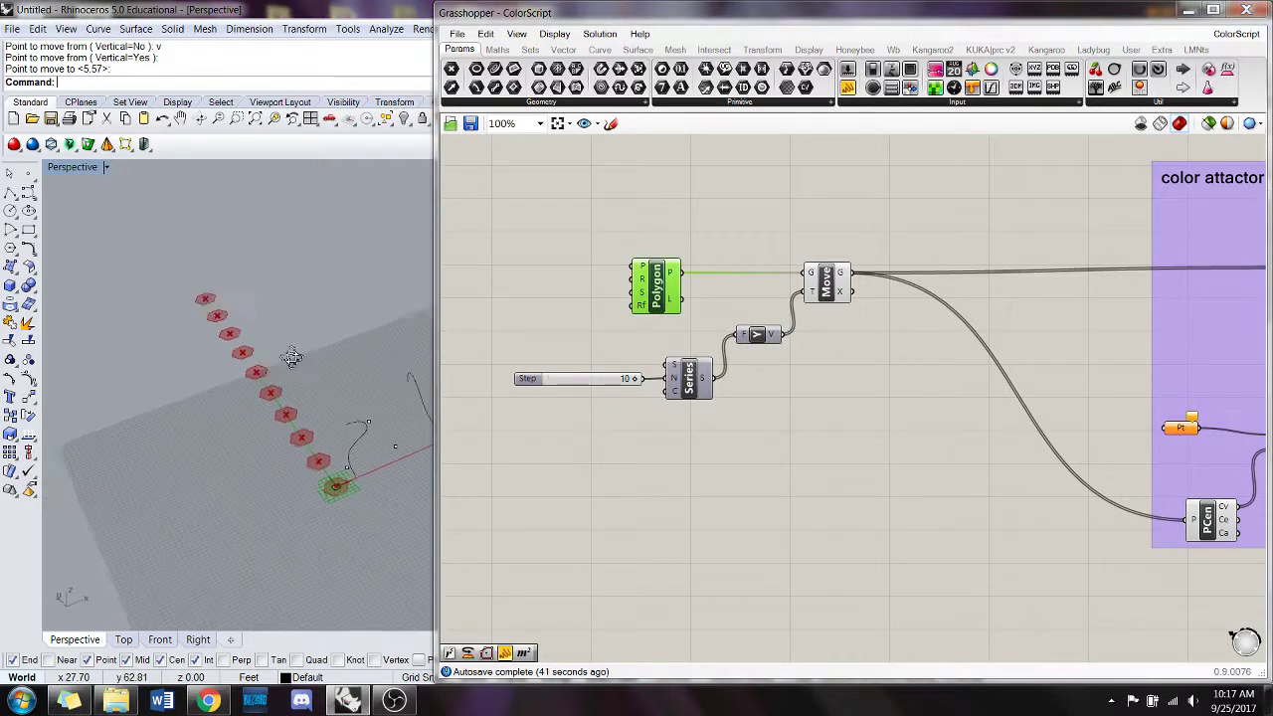
pyautogui.click(832, 288)
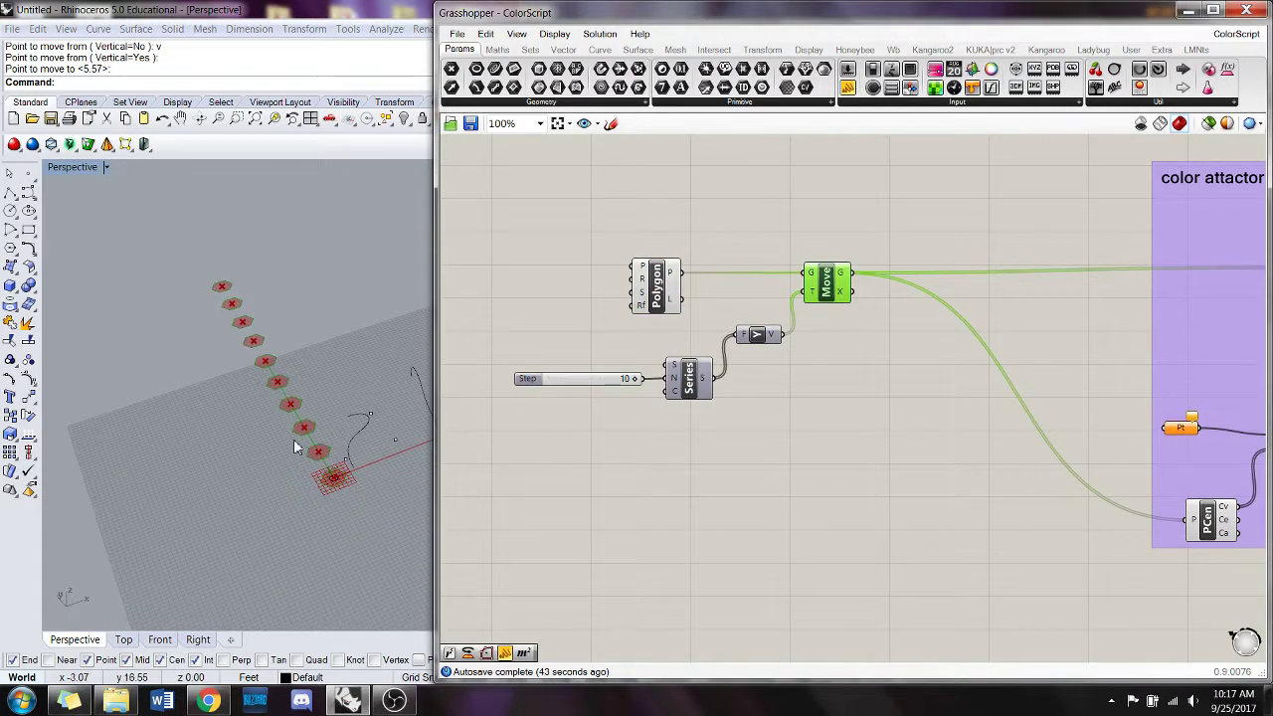
pyautogui.scroll(2, 228, 339)
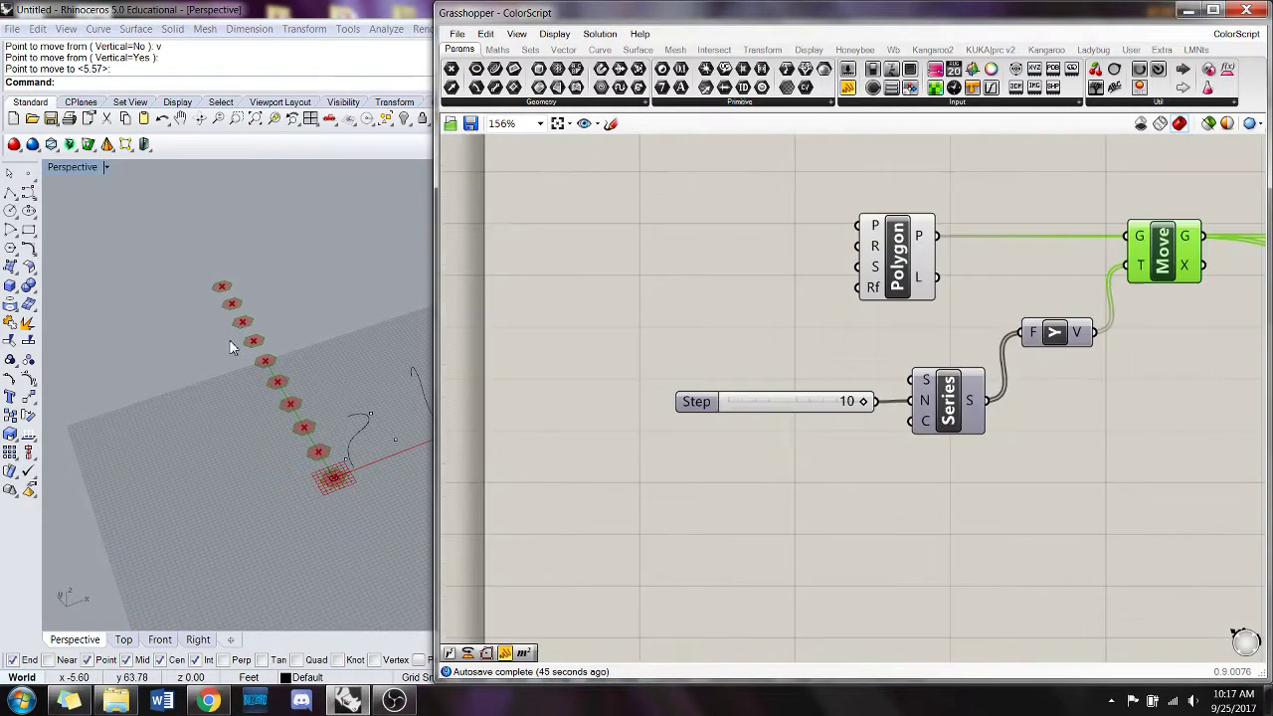
pyautogui.moveTo(270, 355); pyautogui.dragTo(250, 384, button='right')
pyautogui.scroll(4, 249, 384)
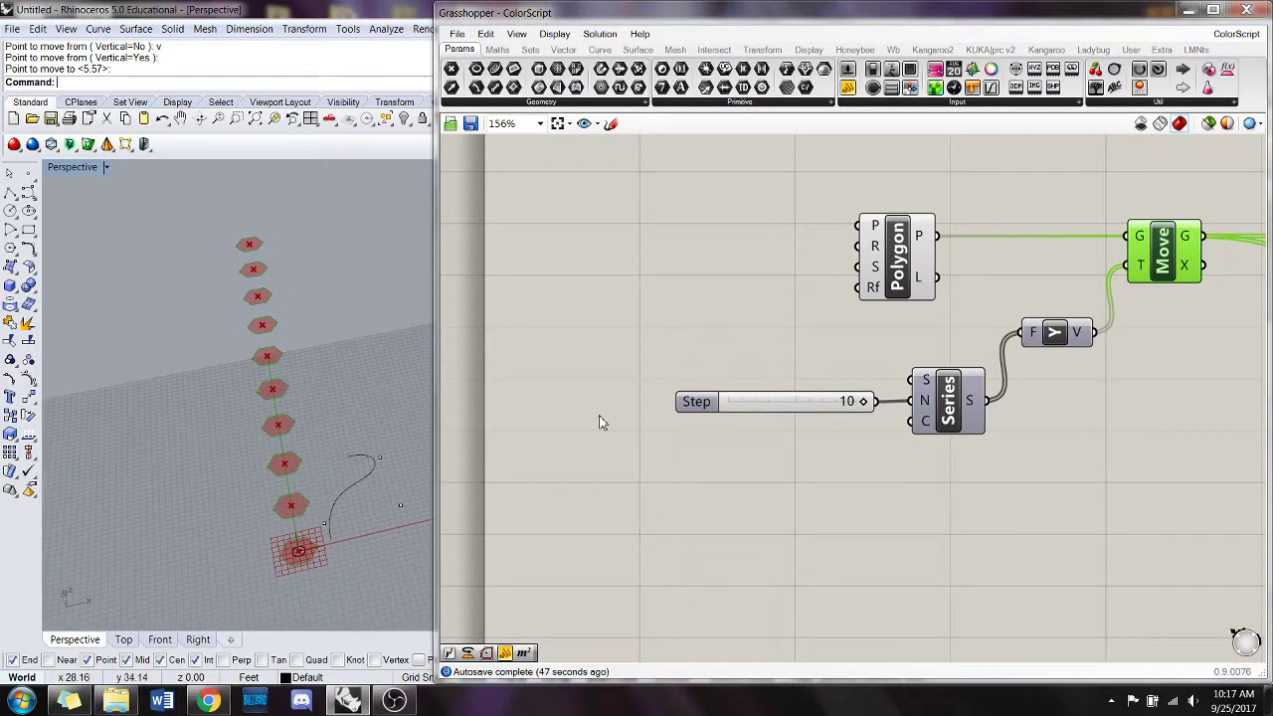
# - Examine the surfaces the Boundary component makes from the moved hexagons in the color attractor group
pyautogui.moveTo(1000, 417); pyautogui.dragTo(656, 473, button='right')
pyautogui.scroll(-2, 877, 447)
pyautogui.moveTo(1063, 447); pyautogui.dragTo(863, 321, button='right')
pyautogui.click(894, 386)
pyautogui.click(1060, 234)
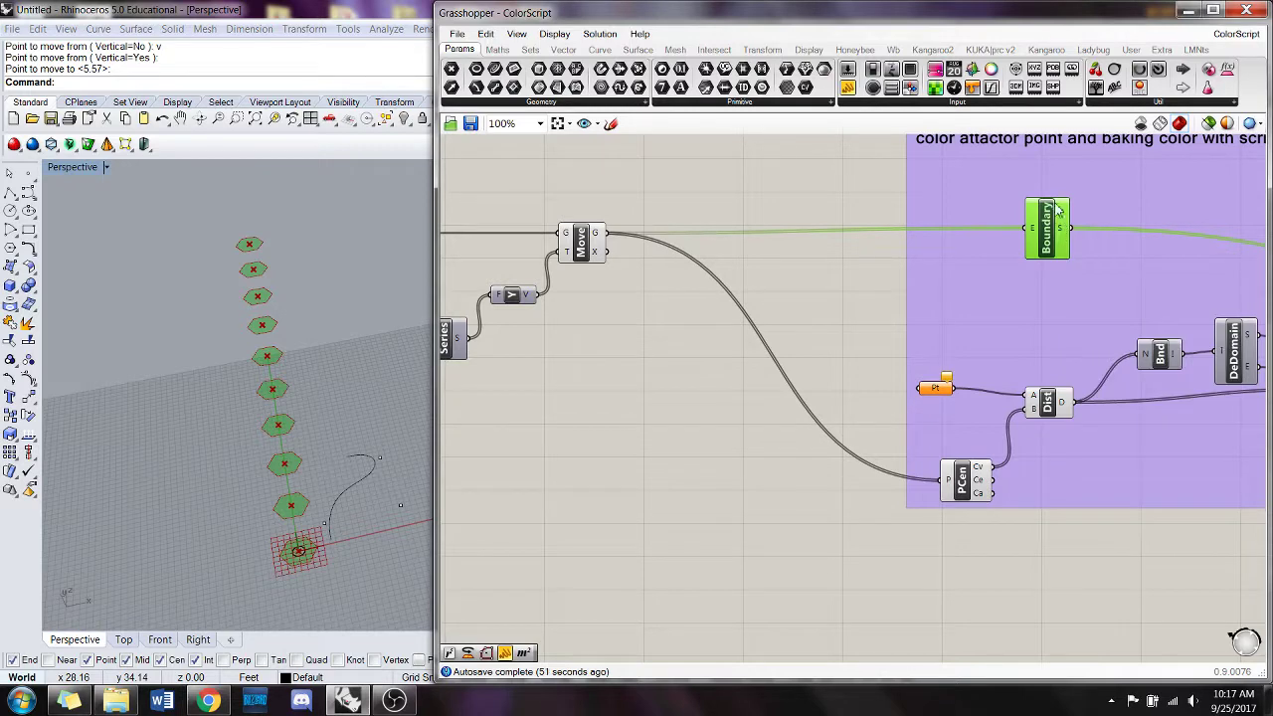
pyautogui.moveTo(980, 287); pyautogui.dragTo(921, 280, button='right')
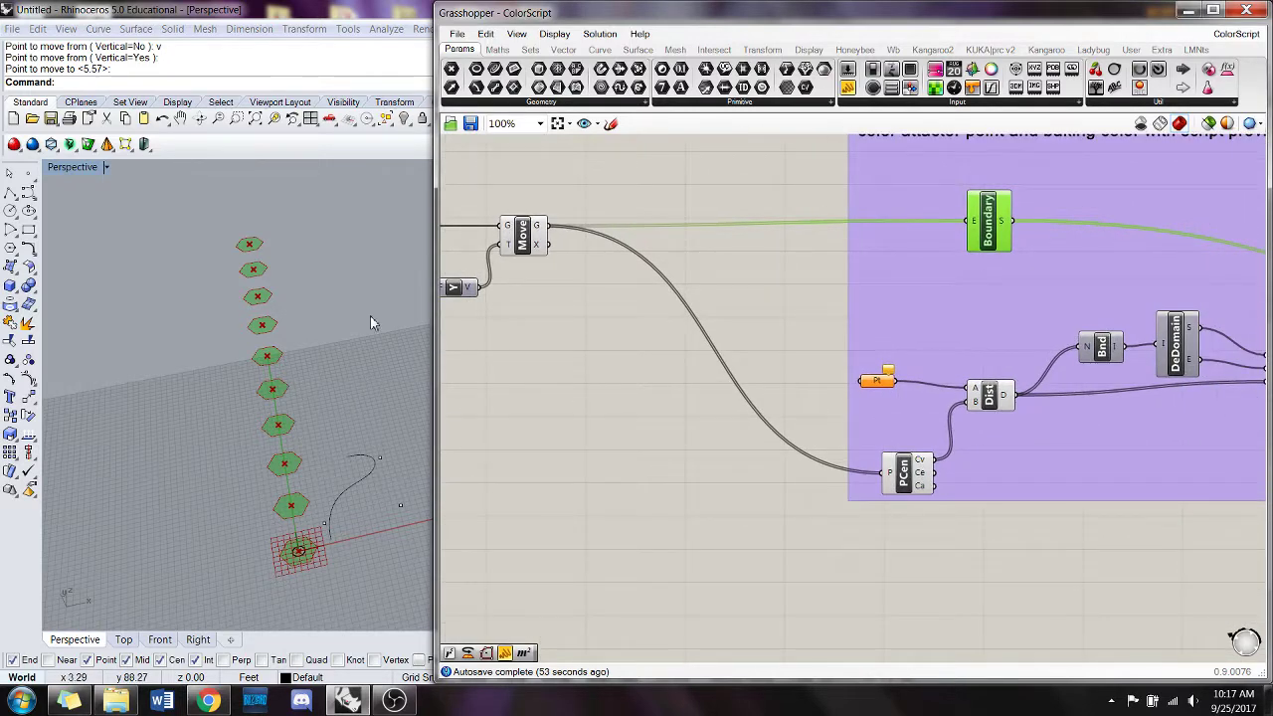
pyautogui.moveTo(754, 314); pyautogui.dragTo(696, 361, button='right')
# - Reference the point object beside the first hexagon in the attractor group's Point parameter, and nudge the parameter level with Distance's A input
pyautogui.click(783, 391)
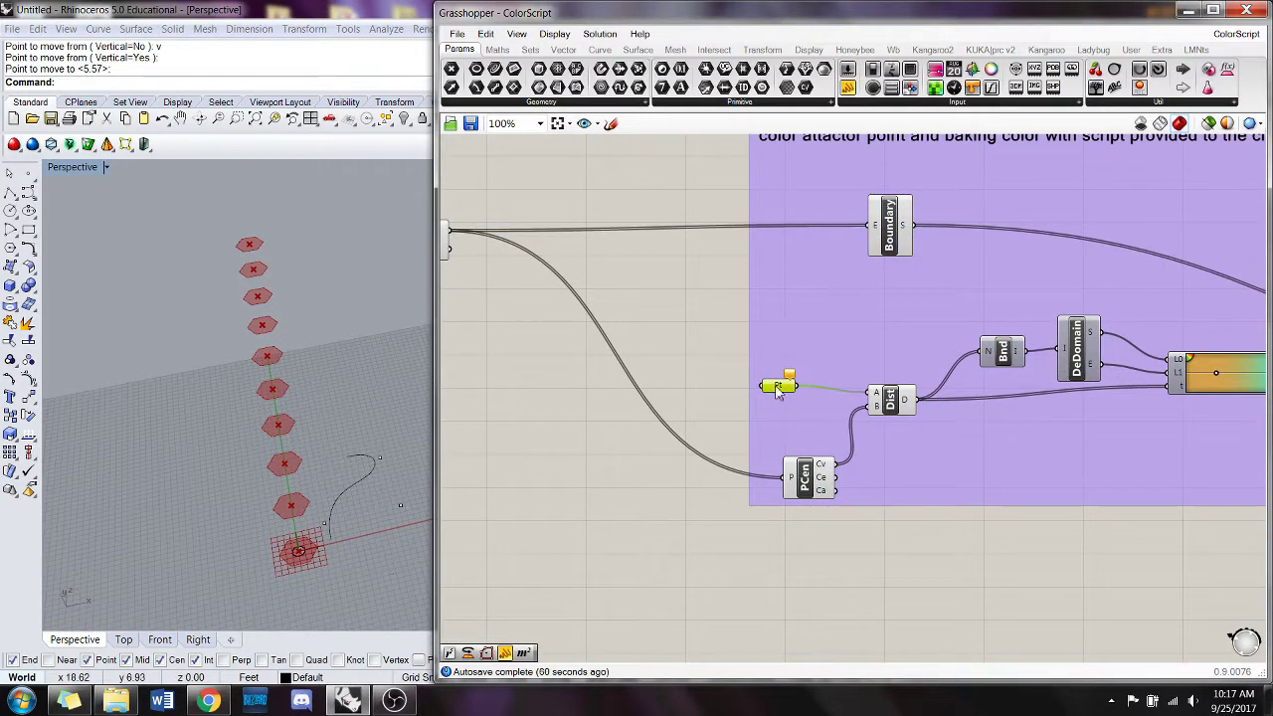
pyautogui.rightClick(775, 386)
pyautogui.click(891, 562)
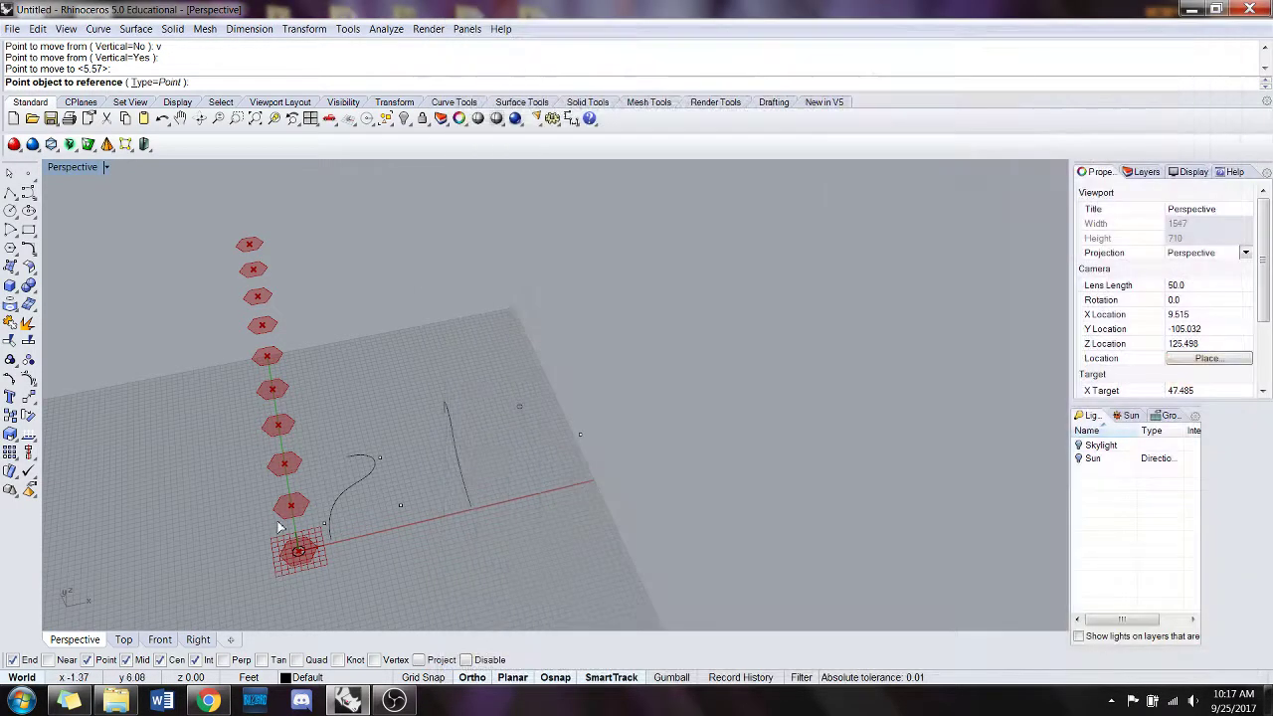
pyautogui.click(326, 532)
pyautogui.click(680, 450)
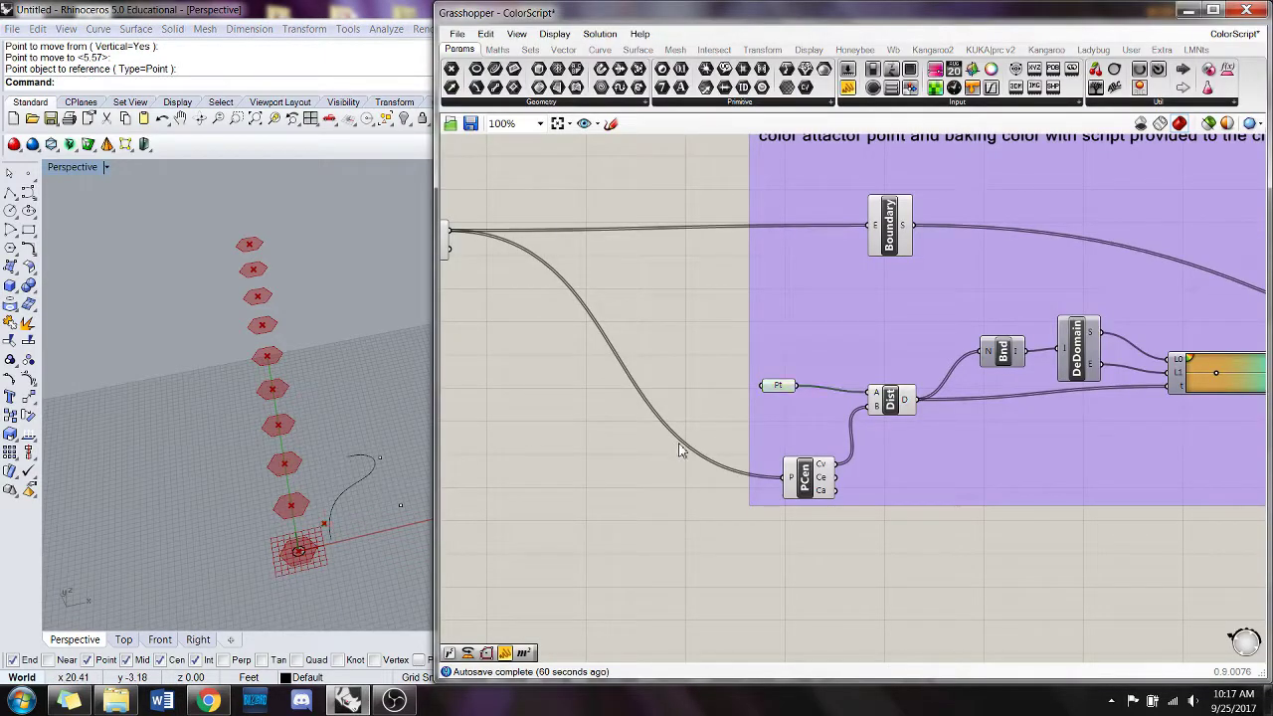
pyautogui.moveTo(751, 458); pyautogui.dragTo(732, 458, button='right')
pyautogui.moveTo(763, 384); pyautogui.dragTo(768, 391)
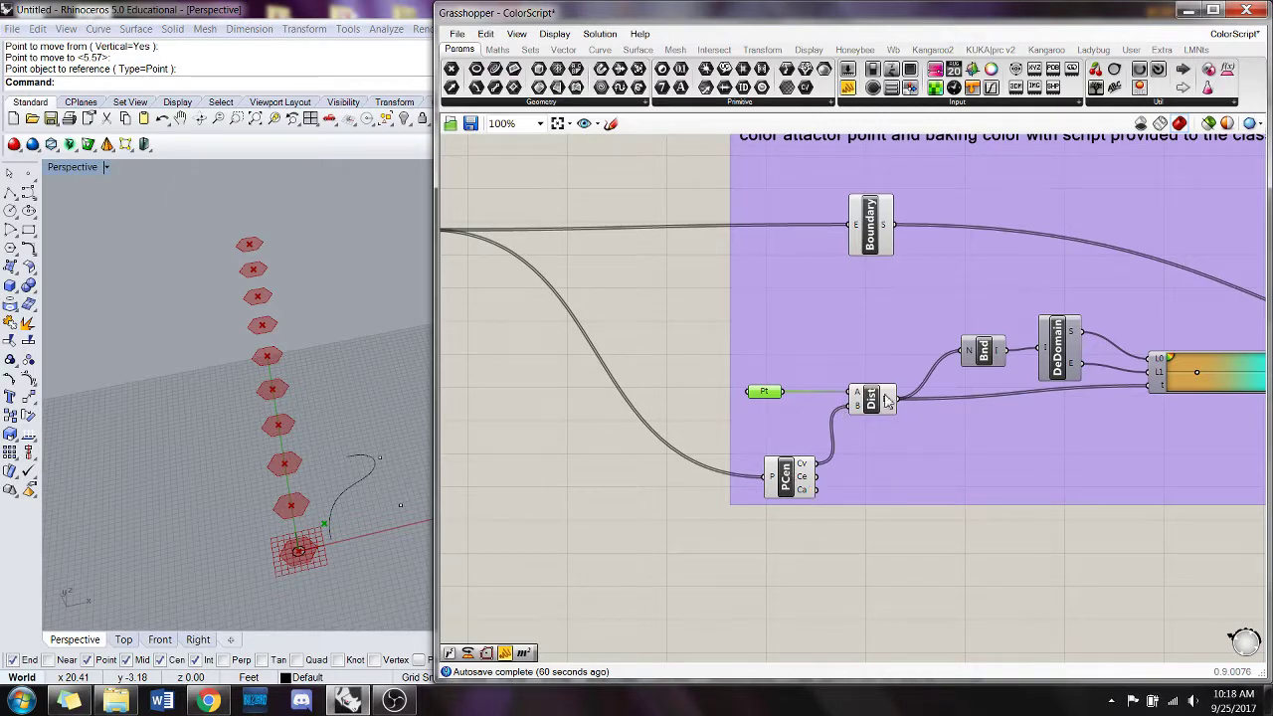
# - Shift the orange and cyan grips of the color attractor's gradient toward its low end
pyautogui.moveTo(1071, 556); pyautogui.dragTo(809, 529, button='right')
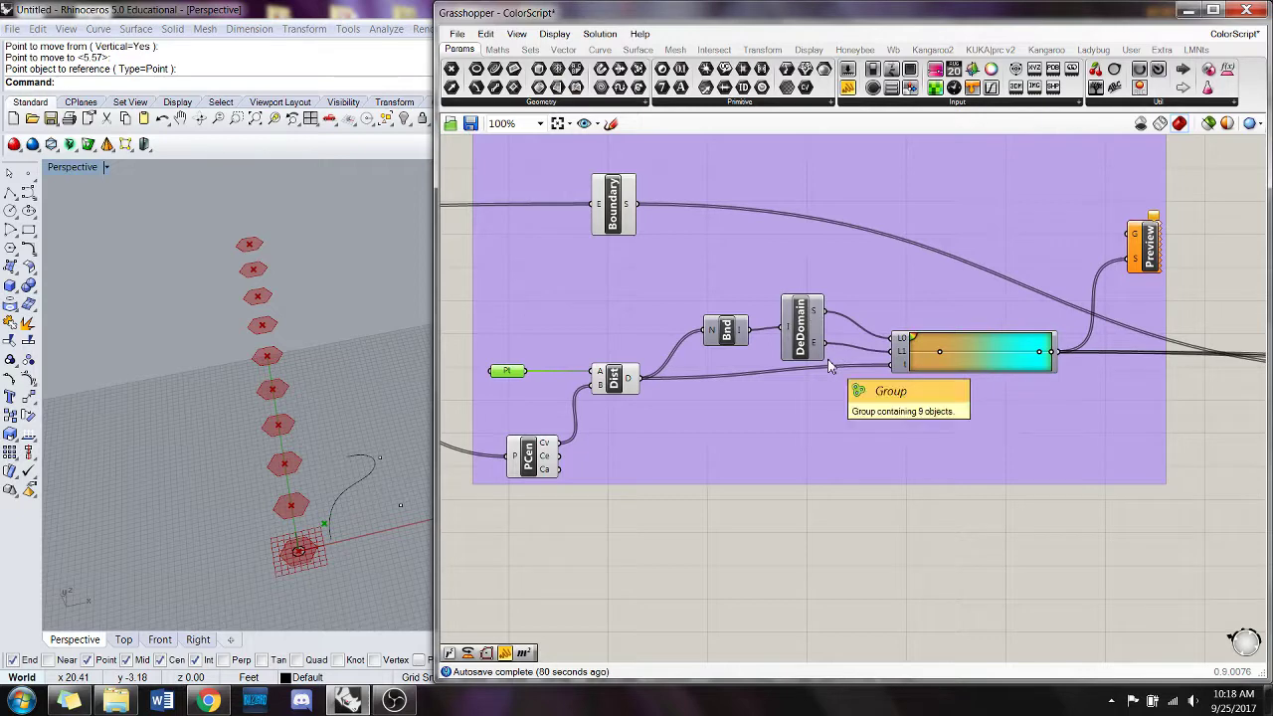
pyautogui.moveTo(940, 355)
pyautogui.mouseDown()
pyautogui.moveTo(955, 356)
pyautogui.moveTo(926, 354)
pyautogui.mouseUp()
pyautogui.moveTo(1037, 356); pyautogui.dragTo(989, 355)
# - Connect Boundary's surface output to the G input of the custom Preview component and turn its preview on
pyautogui.moveTo(1183, 240); pyautogui.dragTo(1062, 240, button='right')
pyautogui.rightClick(1032, 235)
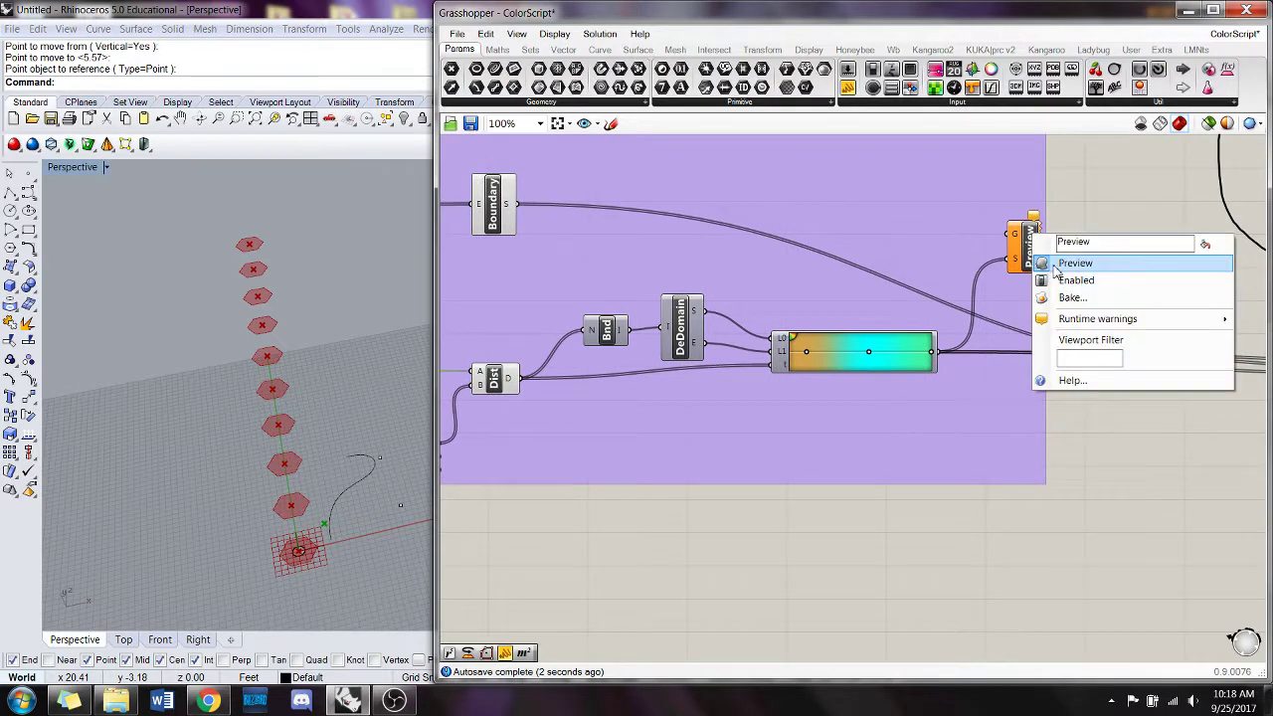
pyautogui.click(1057, 264)
pyautogui.rightClick(1040, 248)
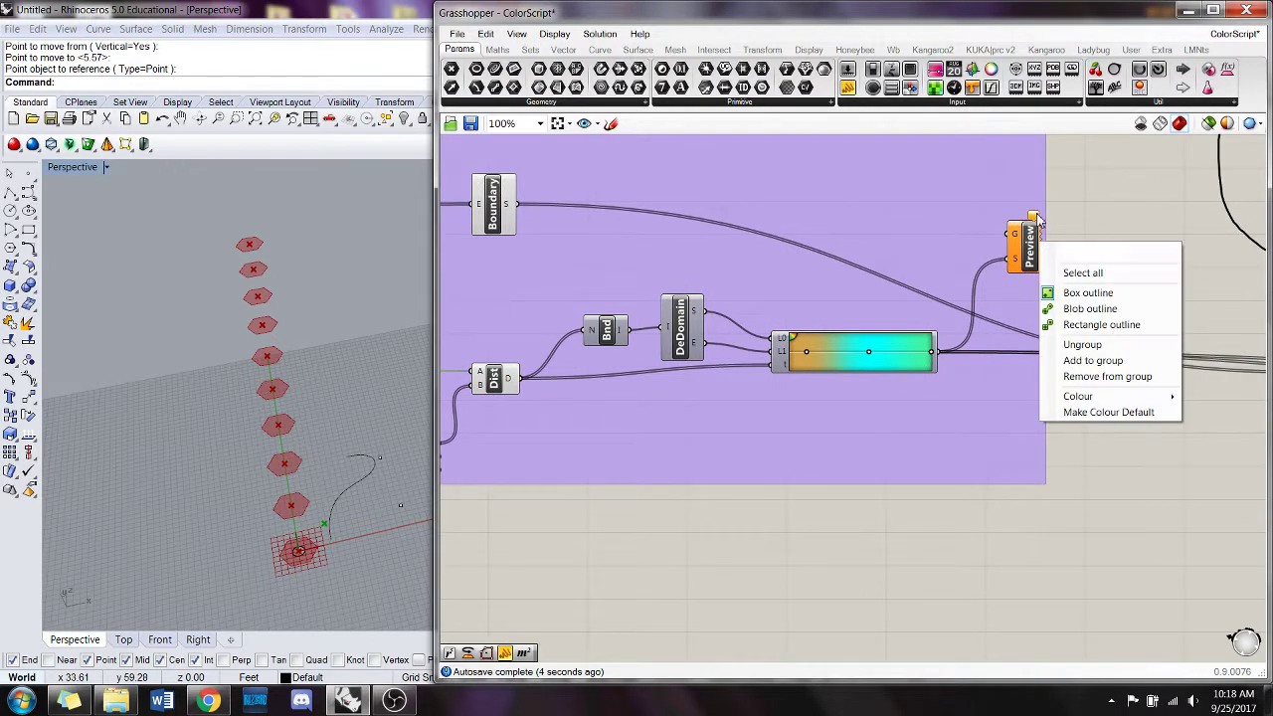
pyautogui.moveTo(1037, 221)
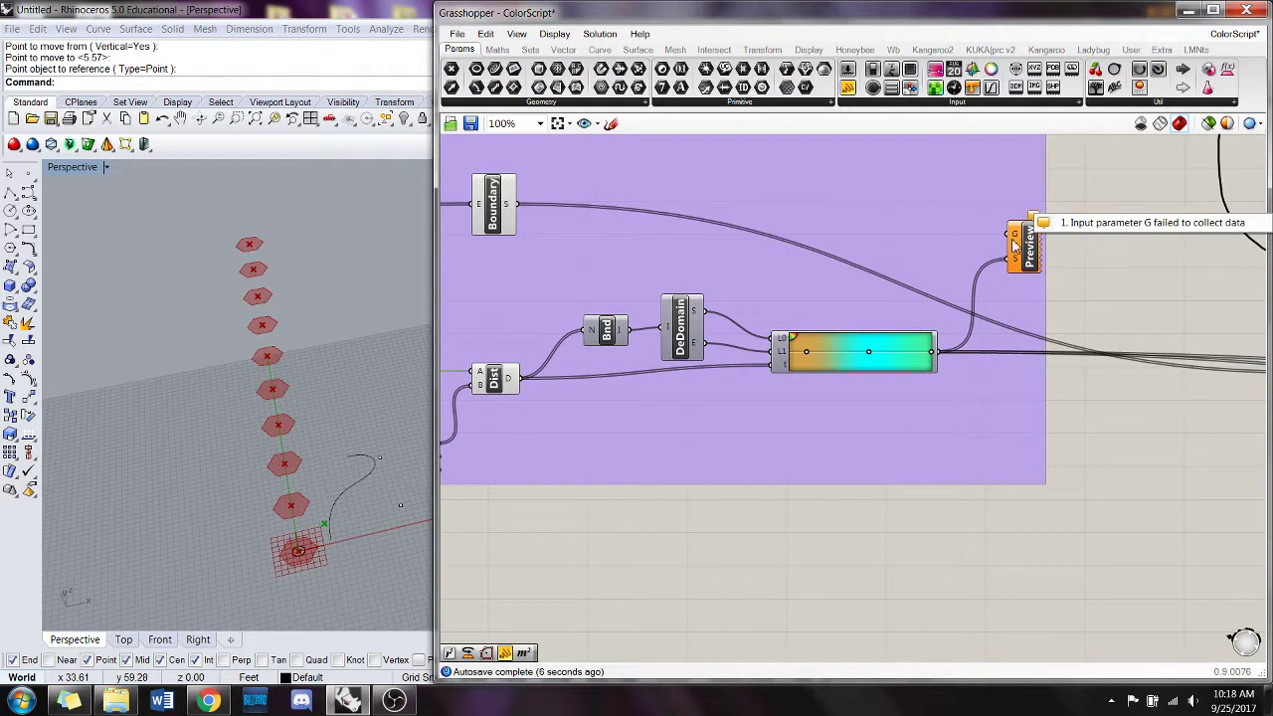
pyautogui.moveTo(516, 205); pyautogui.dragTo(1015, 234)
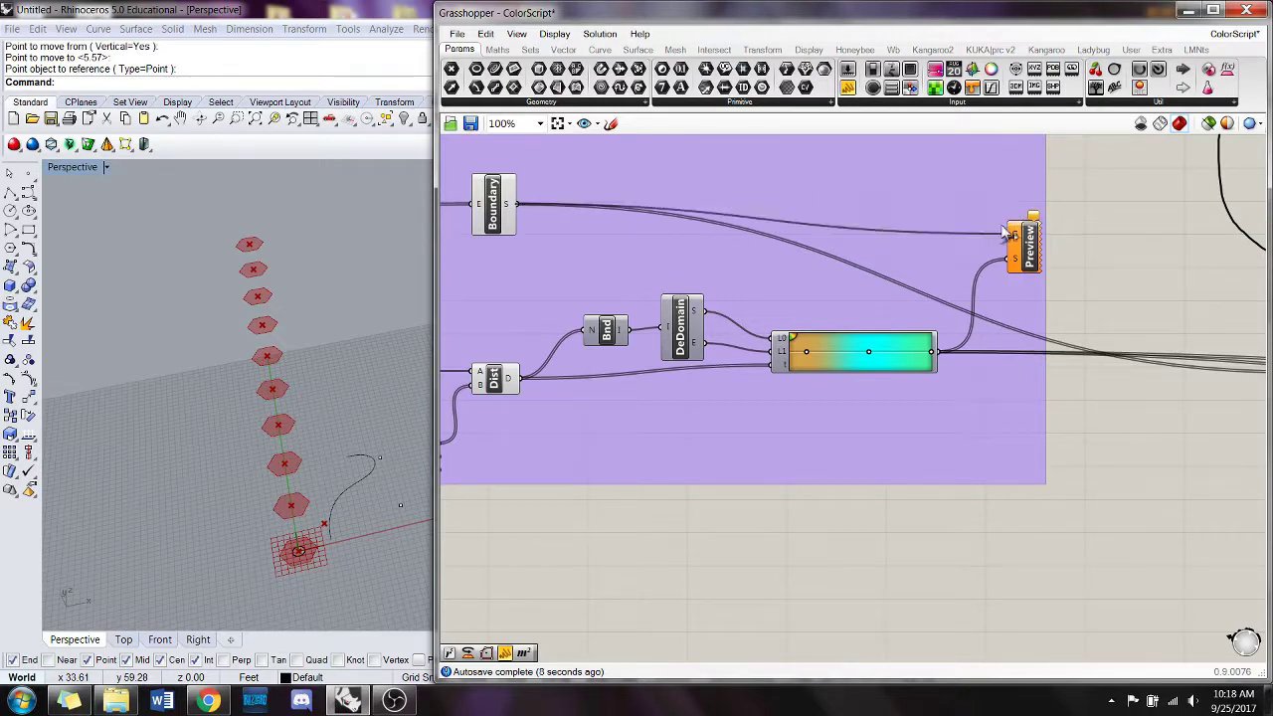
pyautogui.moveTo(1017, 263)
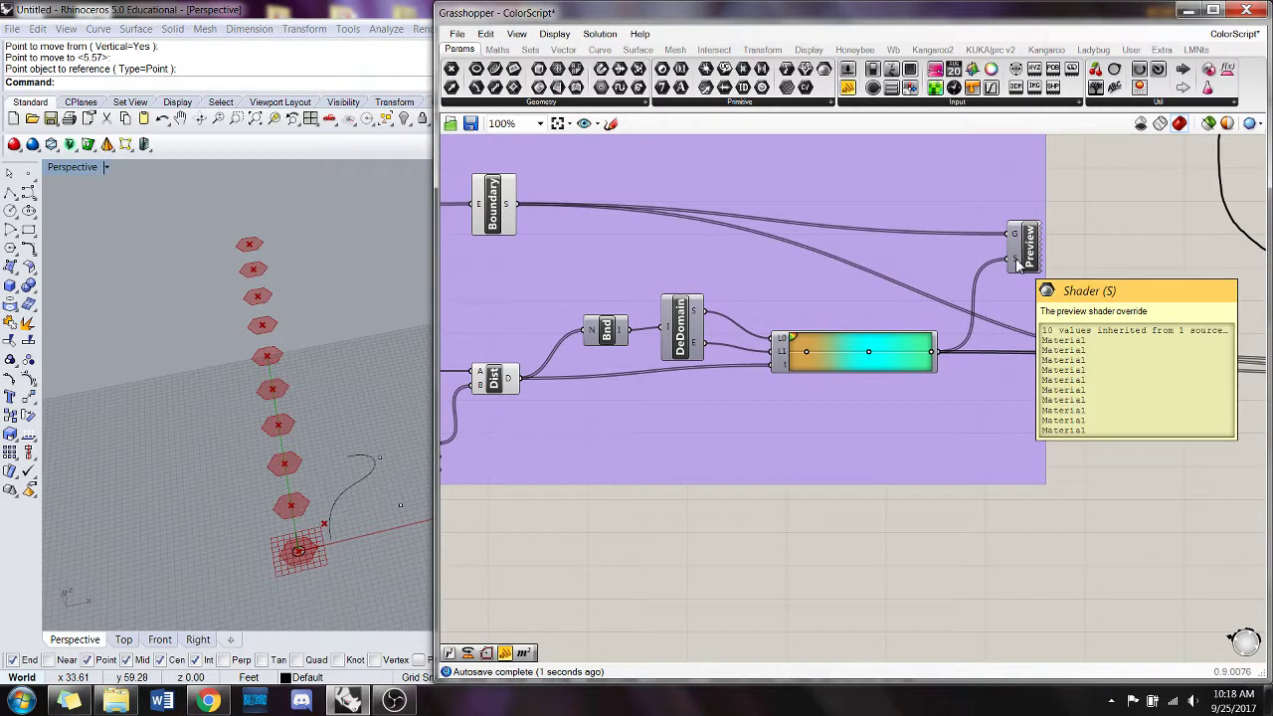
pyautogui.rightClick(1023, 261)
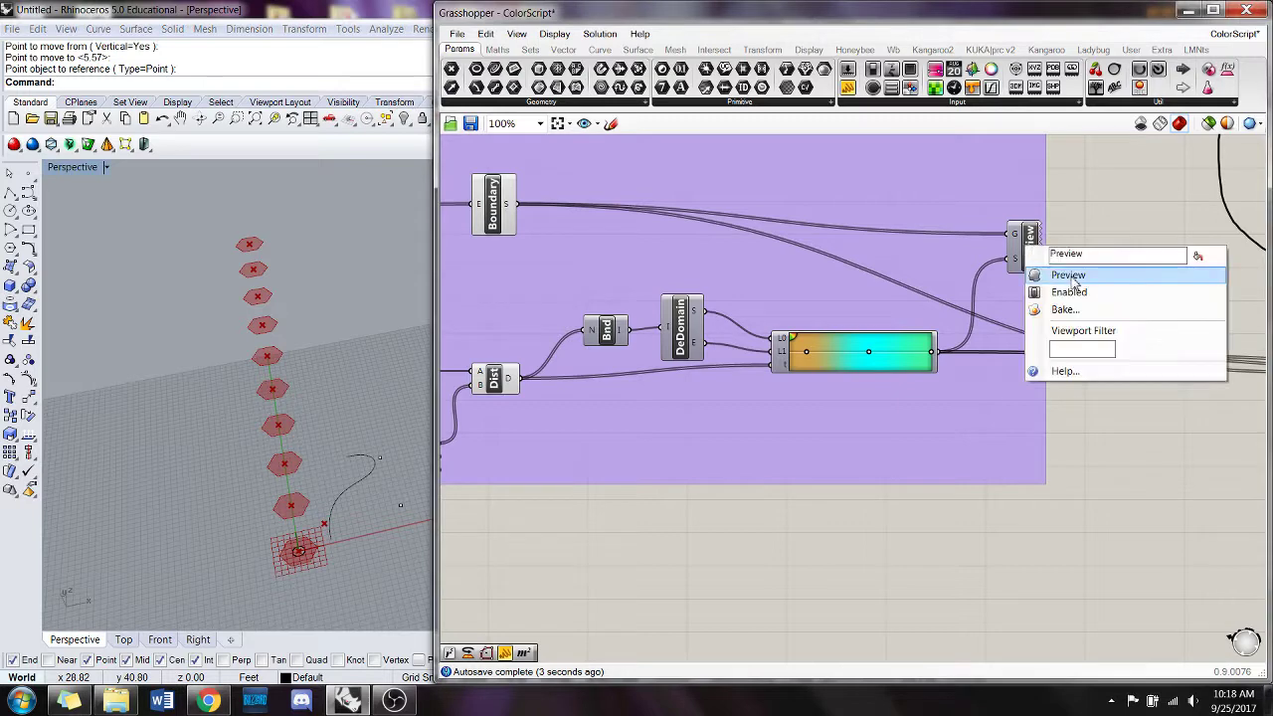
pyautogui.click(1073, 283)
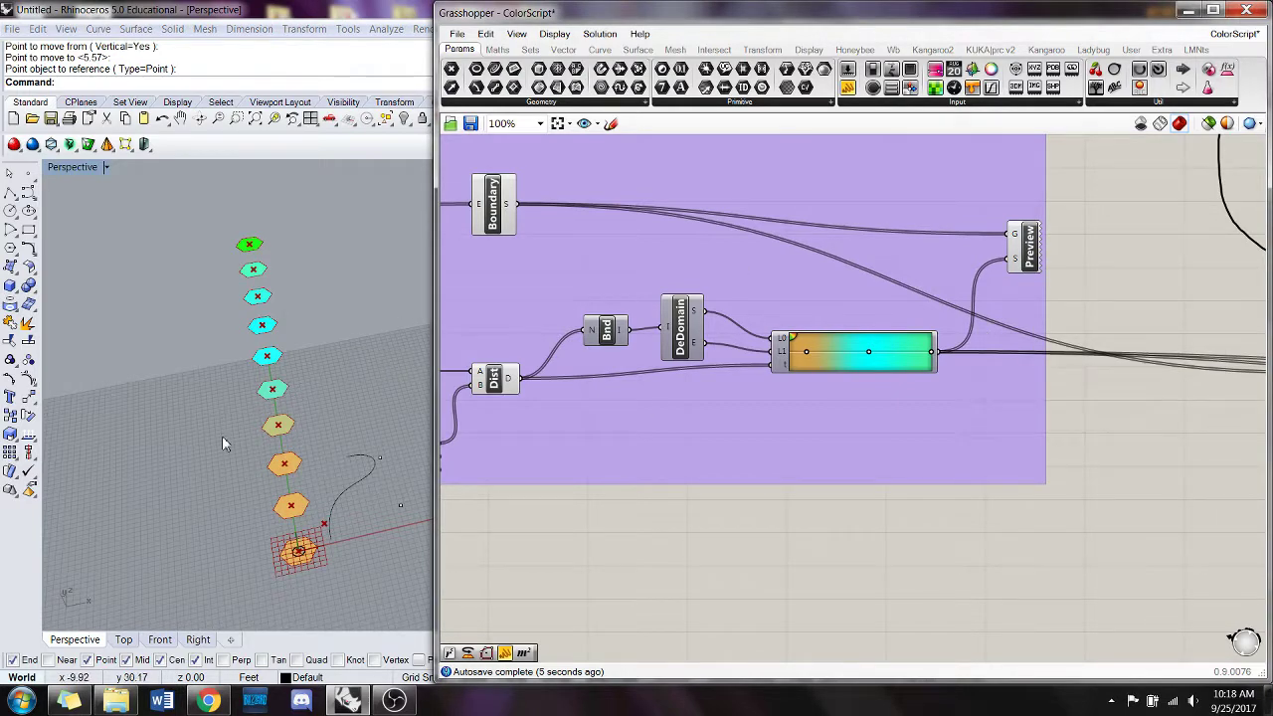
pyautogui.moveTo(221, 436); pyautogui.dragTo(186, 319, button='right')
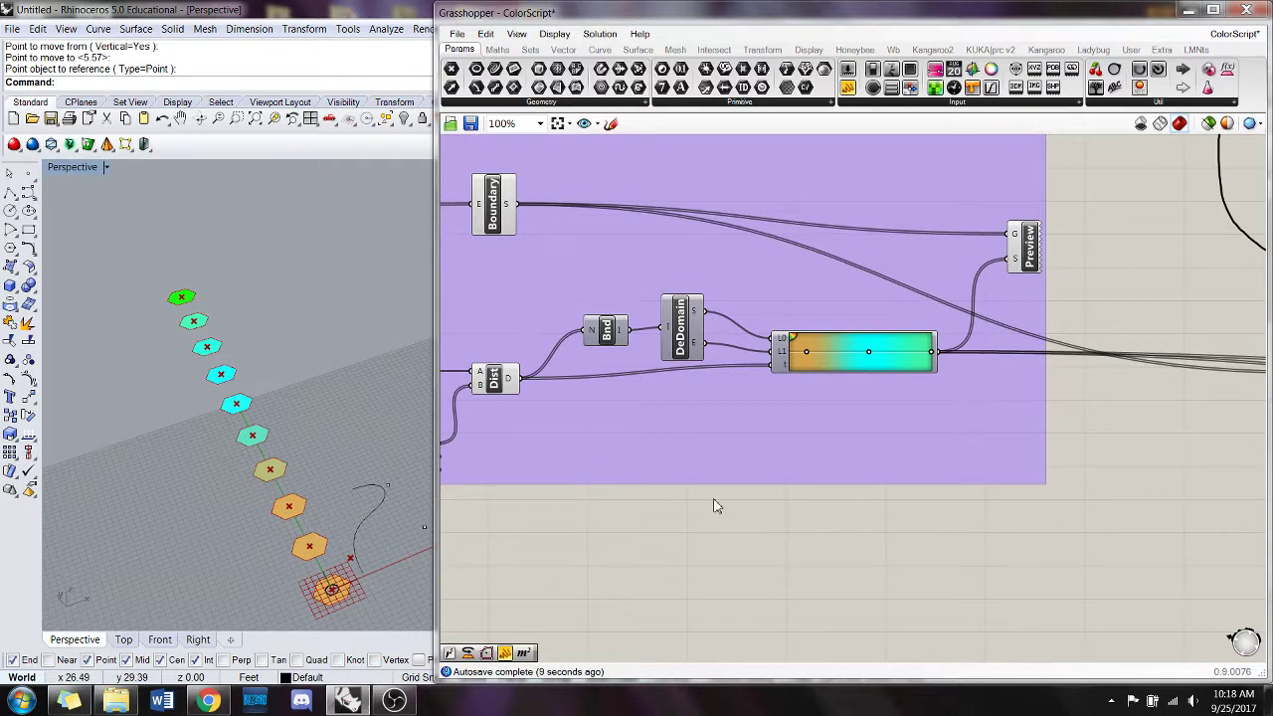
# - Add a new color grip near the low end of the gradient and commit its color in RGB mode as 166, 162, 136
pyautogui.click(794, 338)
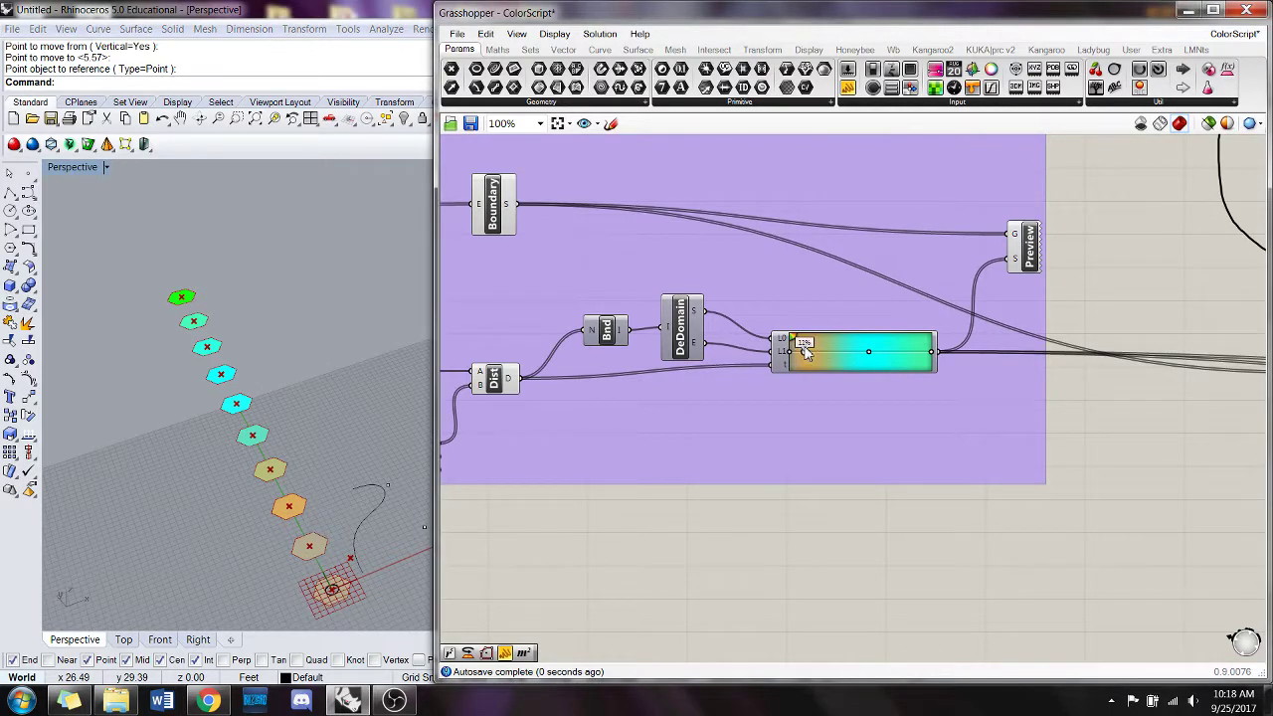
pyautogui.moveTo(806, 350); pyautogui.dragTo(844, 358)
pyautogui.rightClick(812, 352)
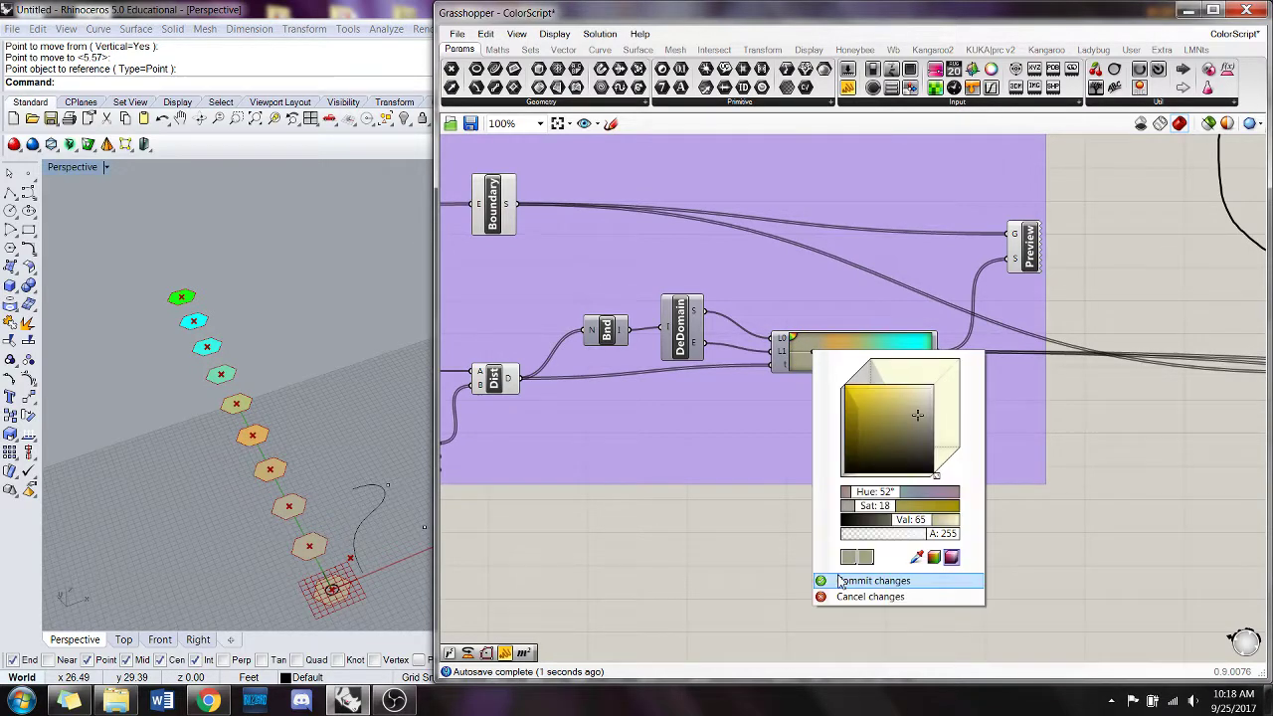
pyautogui.click(933, 558)
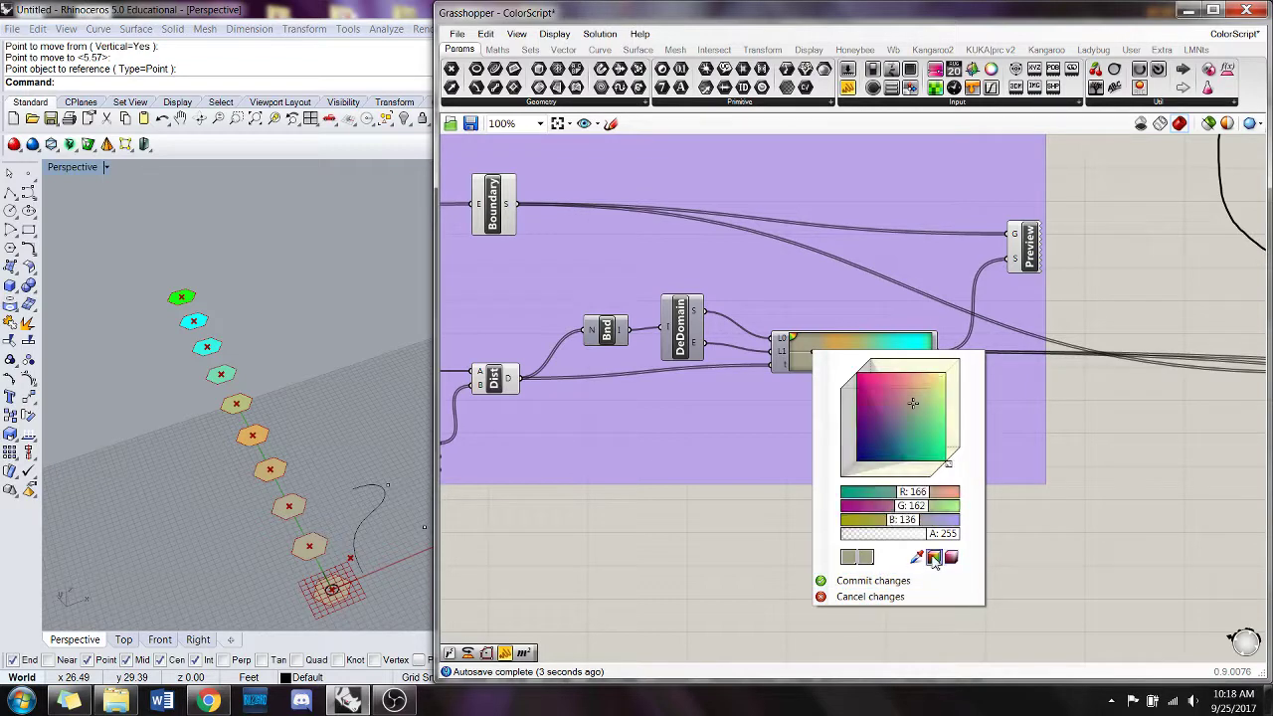
pyautogui.click(860, 581)
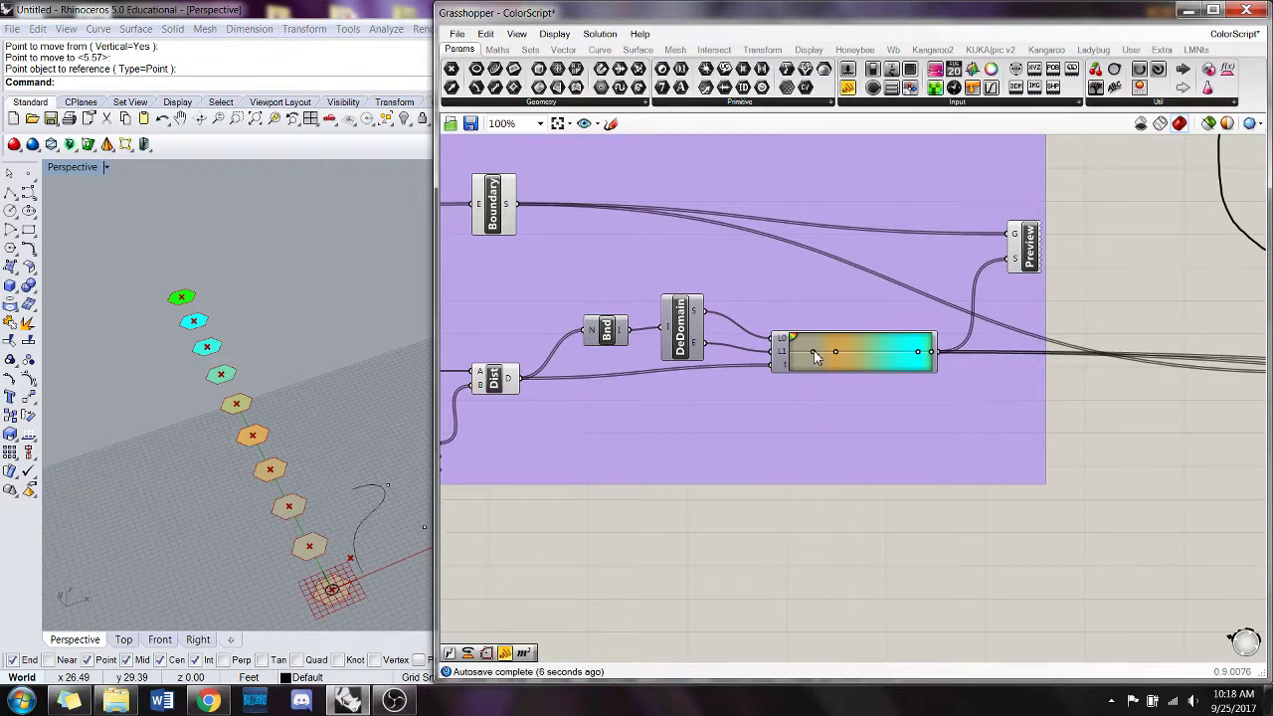
# - Rearrange the grips at the gradient's low end in the Gradient Editor, placing the beige grip at about 4%
pyautogui.moveTo(835, 352); pyautogui.dragTo(794, 357)
pyautogui.doubleClick(793, 354)
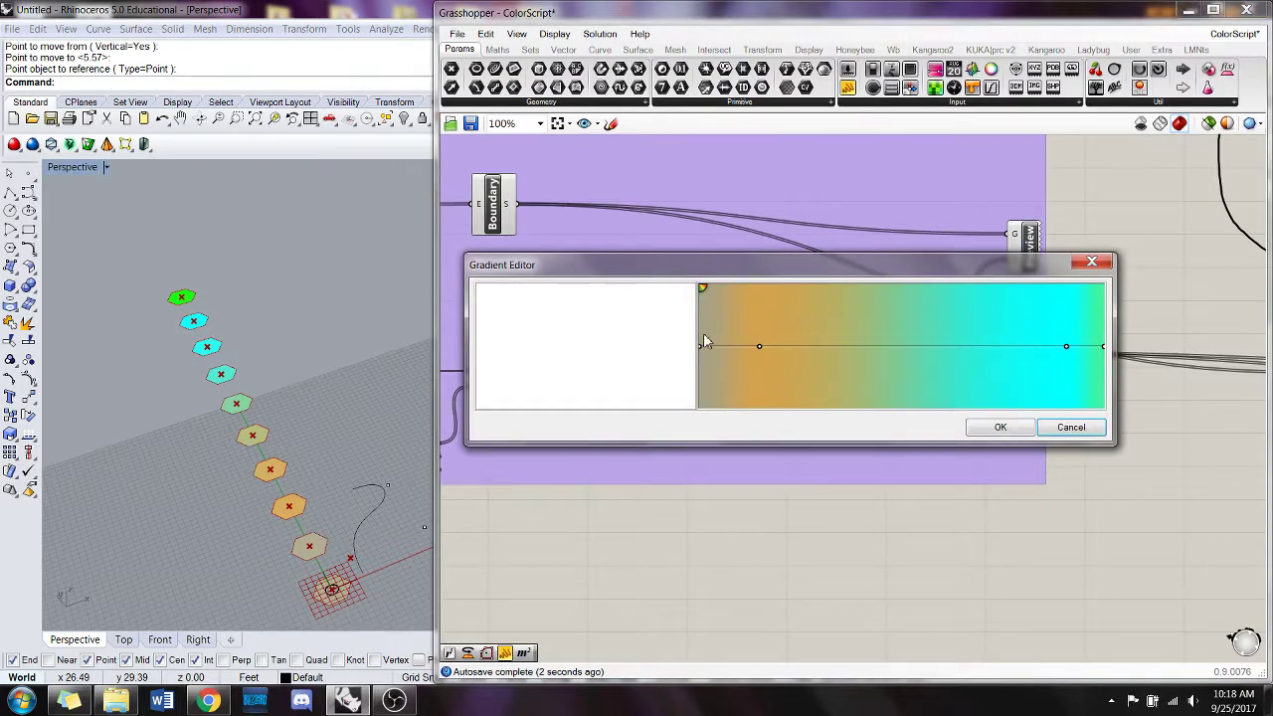
pyautogui.moveTo(702, 349)
pyautogui.mouseDown()
pyautogui.moveTo(974, 338)
pyautogui.moveTo(736, 335)
pyautogui.moveTo(674, 350)
pyautogui.moveTo(716, 342)
pyautogui.mouseUp()
pyautogui.click(716, 352)
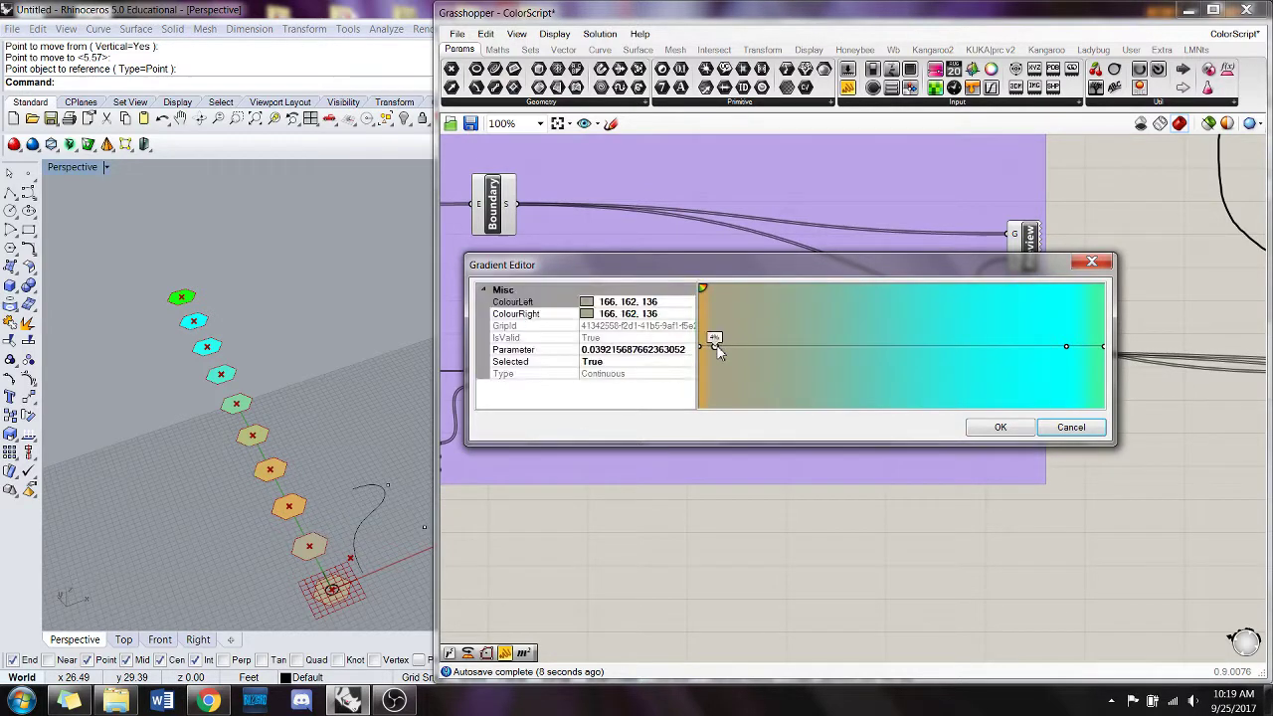
pyautogui.click(1022, 426)
# - Correct the scribble note above the bake group to read "toggle true to bake color"
pyautogui.moveTo(995, 439); pyautogui.dragTo(856, 420, button='right')
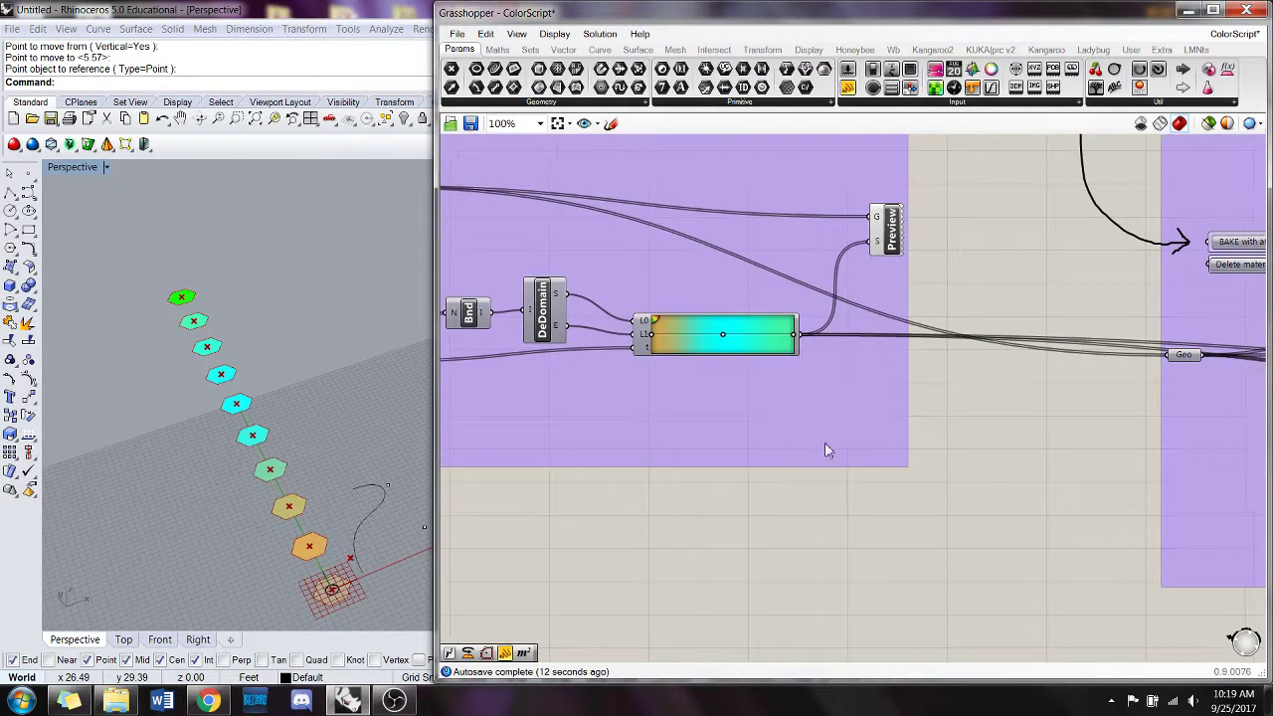
pyautogui.scroll(-2, 772, 468)
pyautogui.moveTo(1066, 398); pyautogui.dragTo(887, 392, button='right')
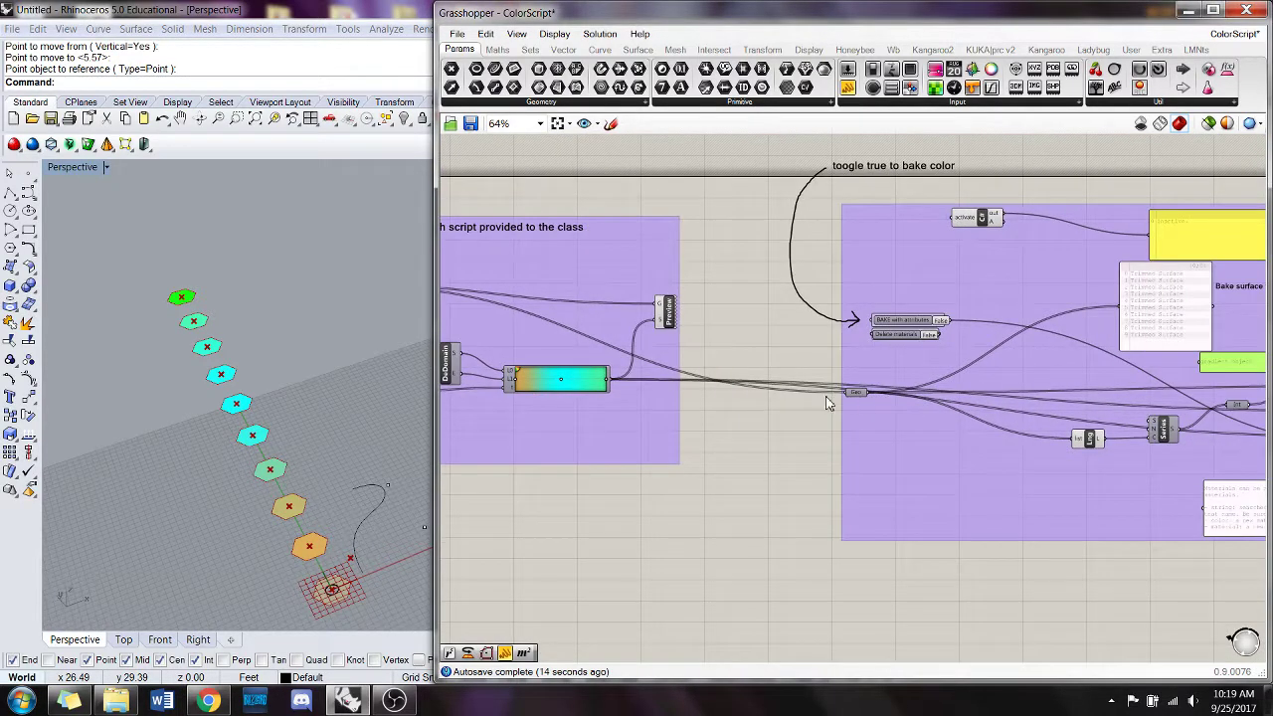
pyautogui.moveTo(1120, 378); pyautogui.dragTo(887, 380, button='right')
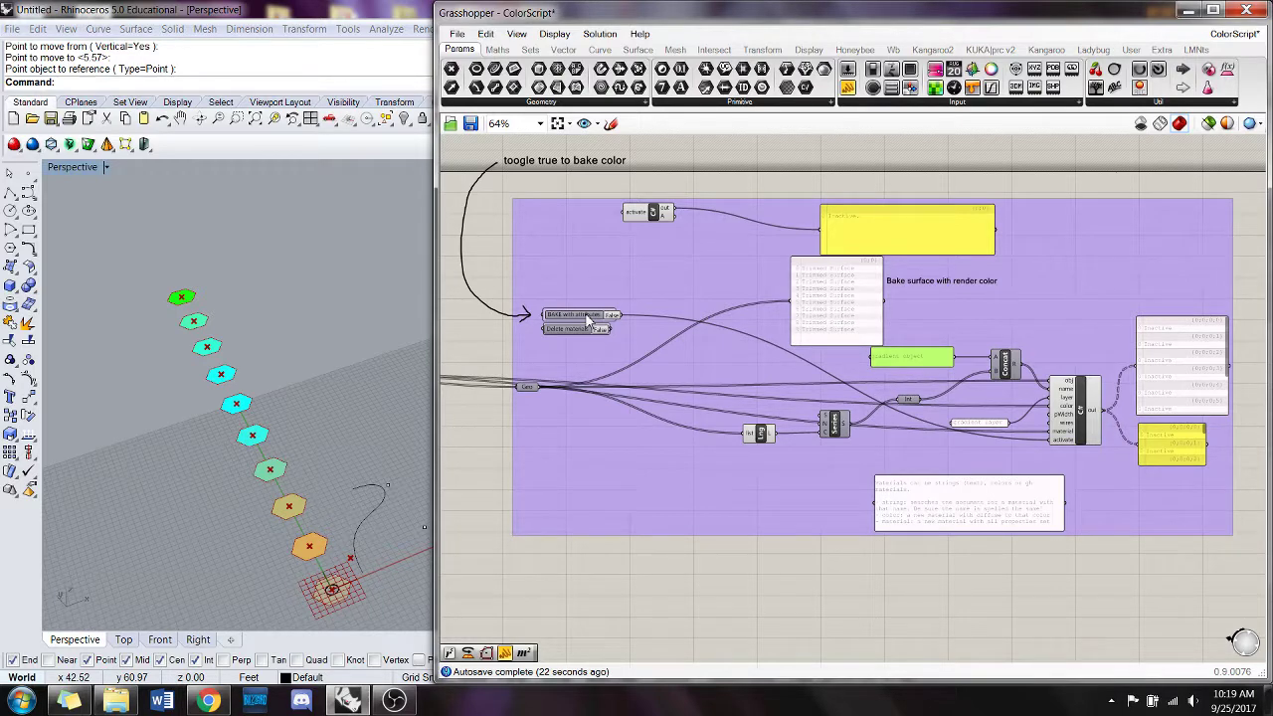
pyautogui.moveTo(541, 179); pyautogui.dragTo(600, 184, button='right')
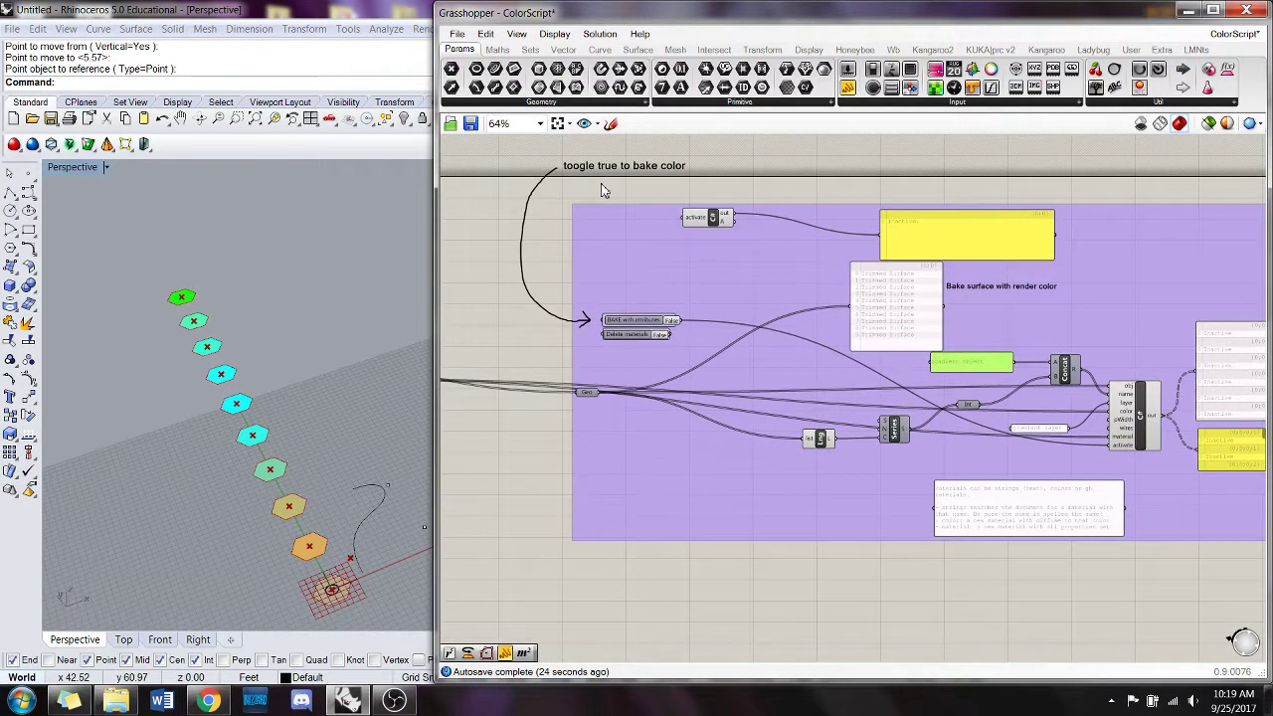
pyautogui.doubleClick(587, 166)
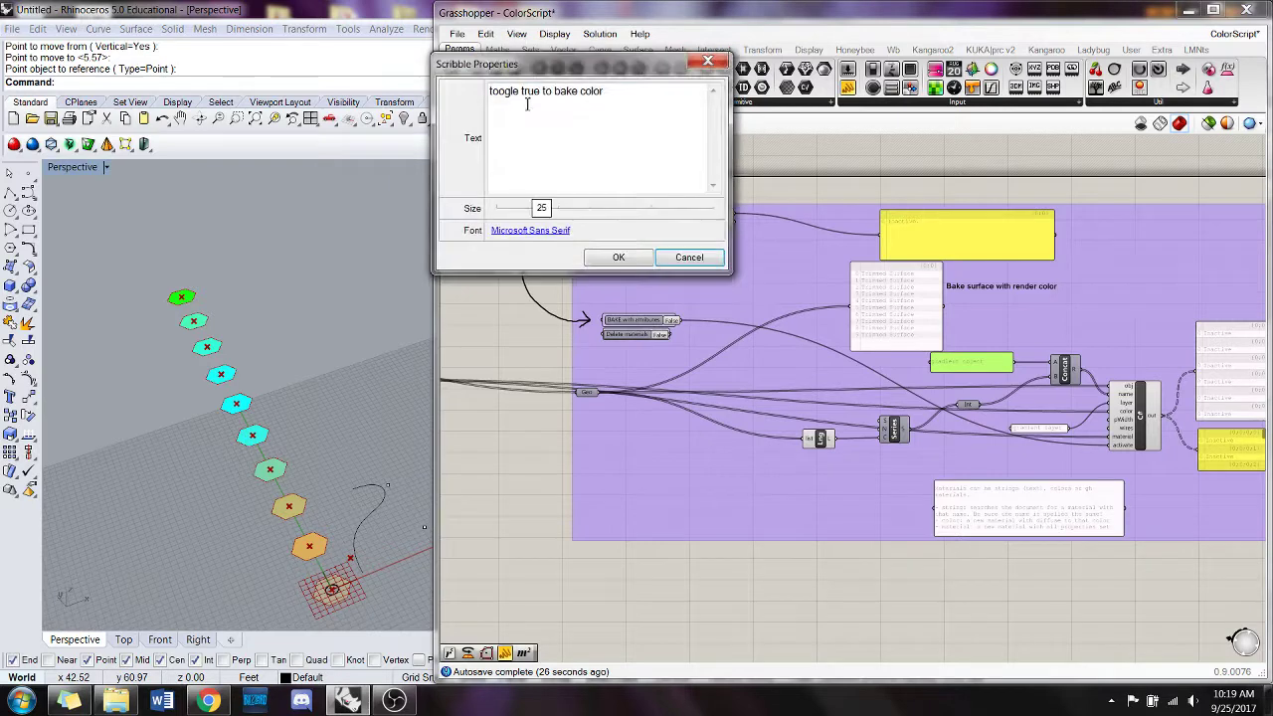
pyautogui.click(504, 91)
pyautogui.press('BackSpace')
pyautogui.write('g')
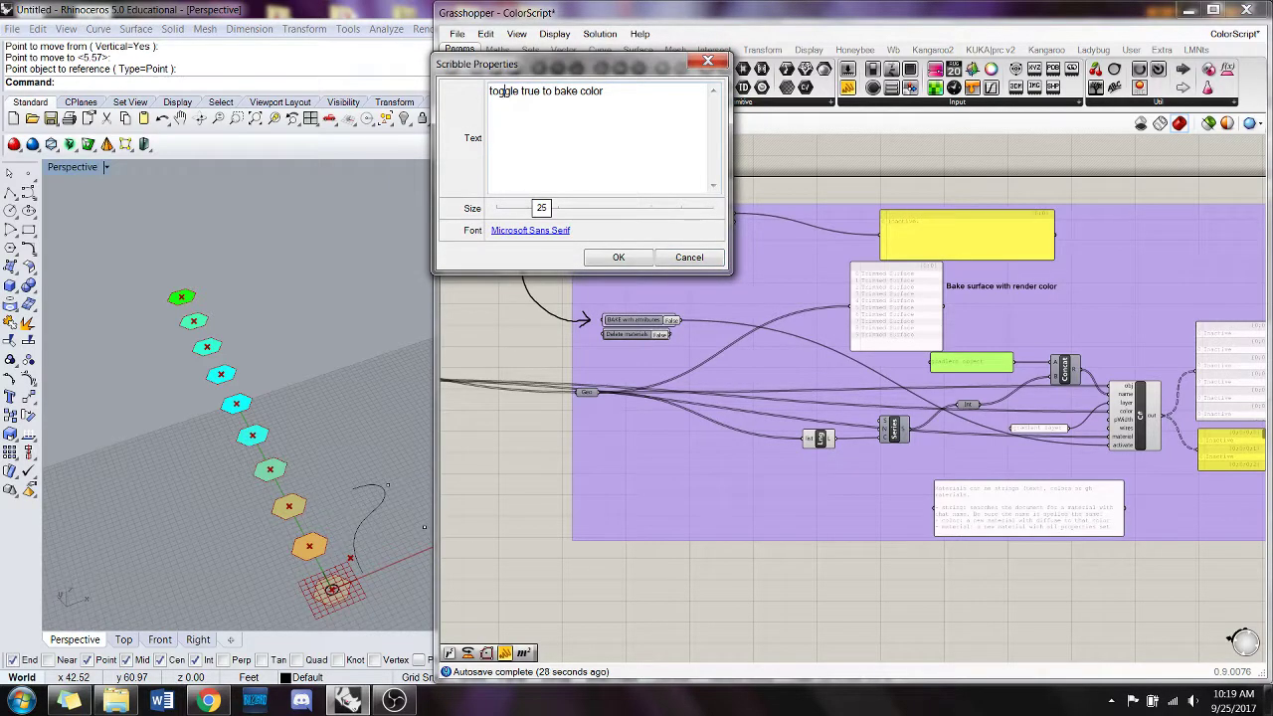
pyautogui.click(625, 257)
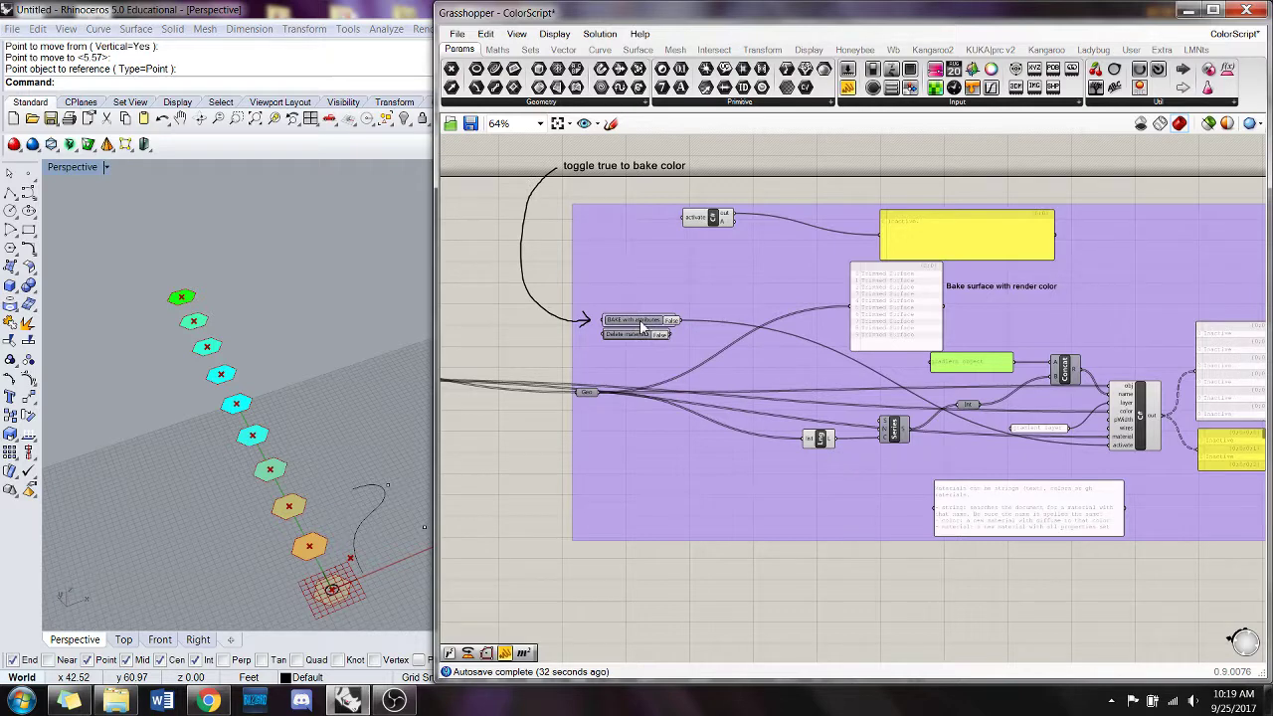
# - Set the "BAKE with attributes" toggle to True to bake the colored hexagon surfaces
pyautogui.scroll(2, 656, 326)
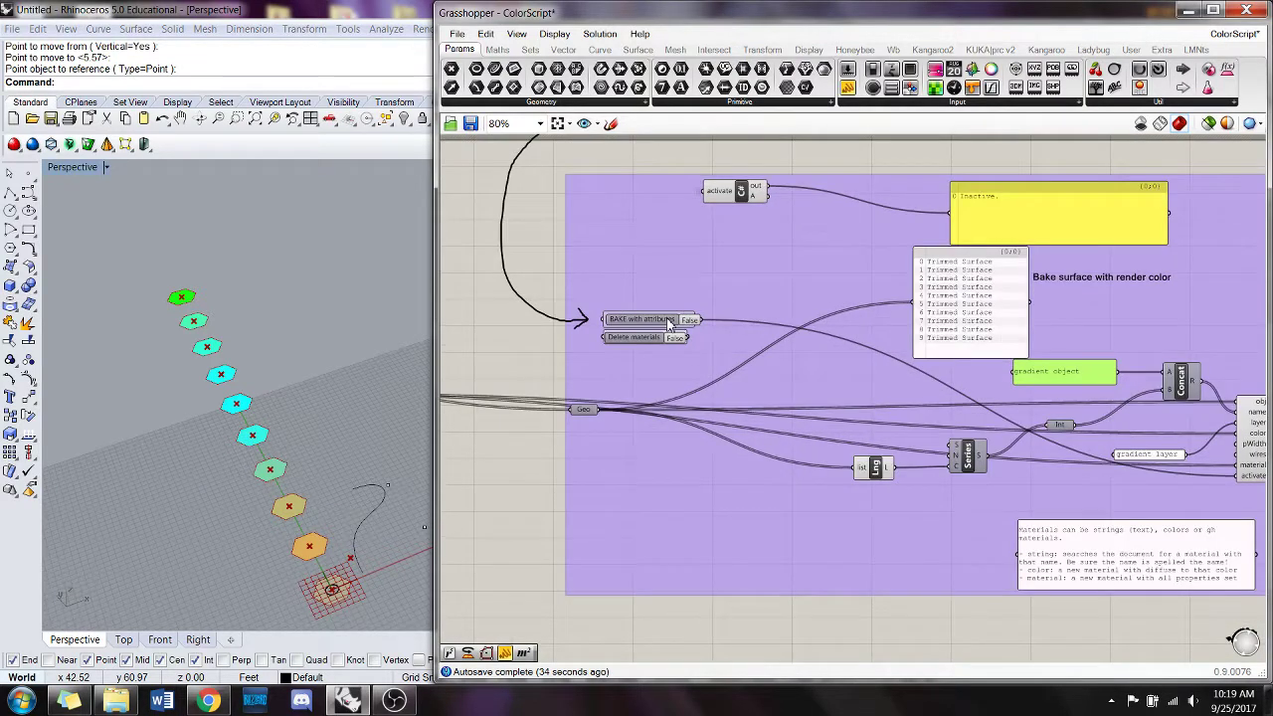
pyautogui.doubleClick(669, 321)
pyautogui.moveTo(387, 313); pyautogui.dragTo(362, 343, button='right')
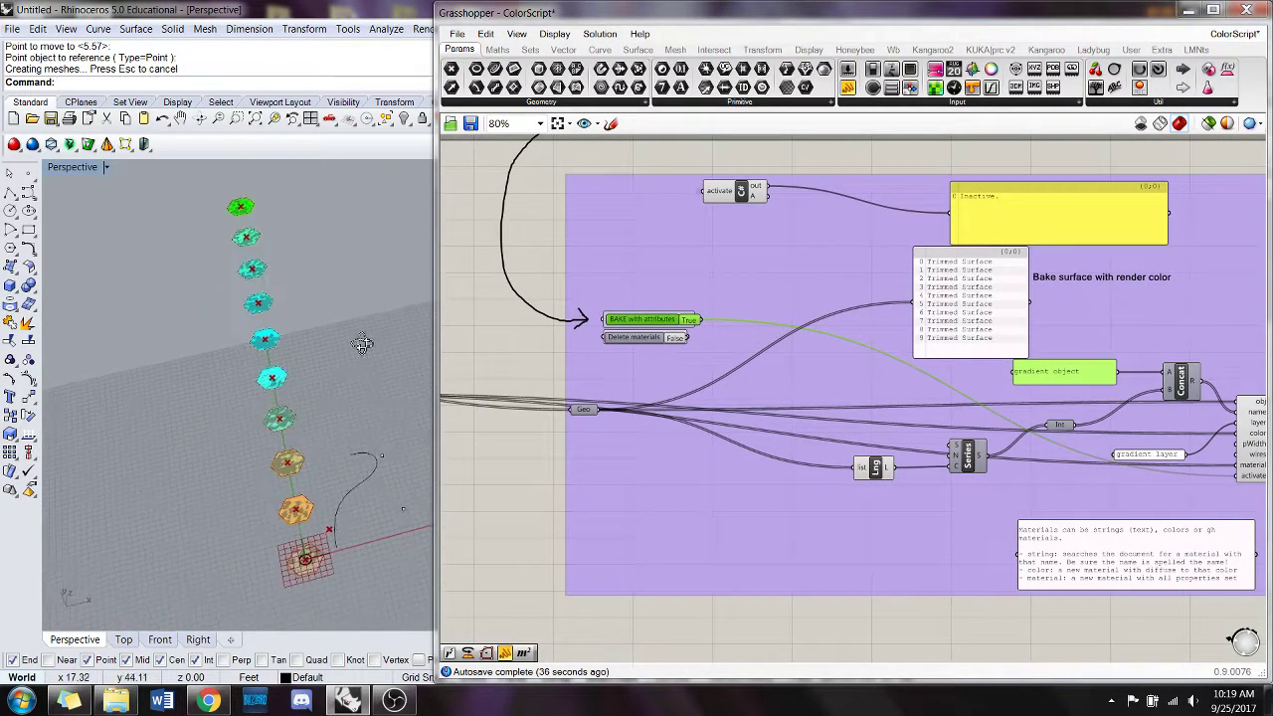
# - Select all the baked hexagon surfaces and move them aside from the previewed row in the Perspective viewport
pyautogui.click(320, 570)
pyautogui.click(317, 567)
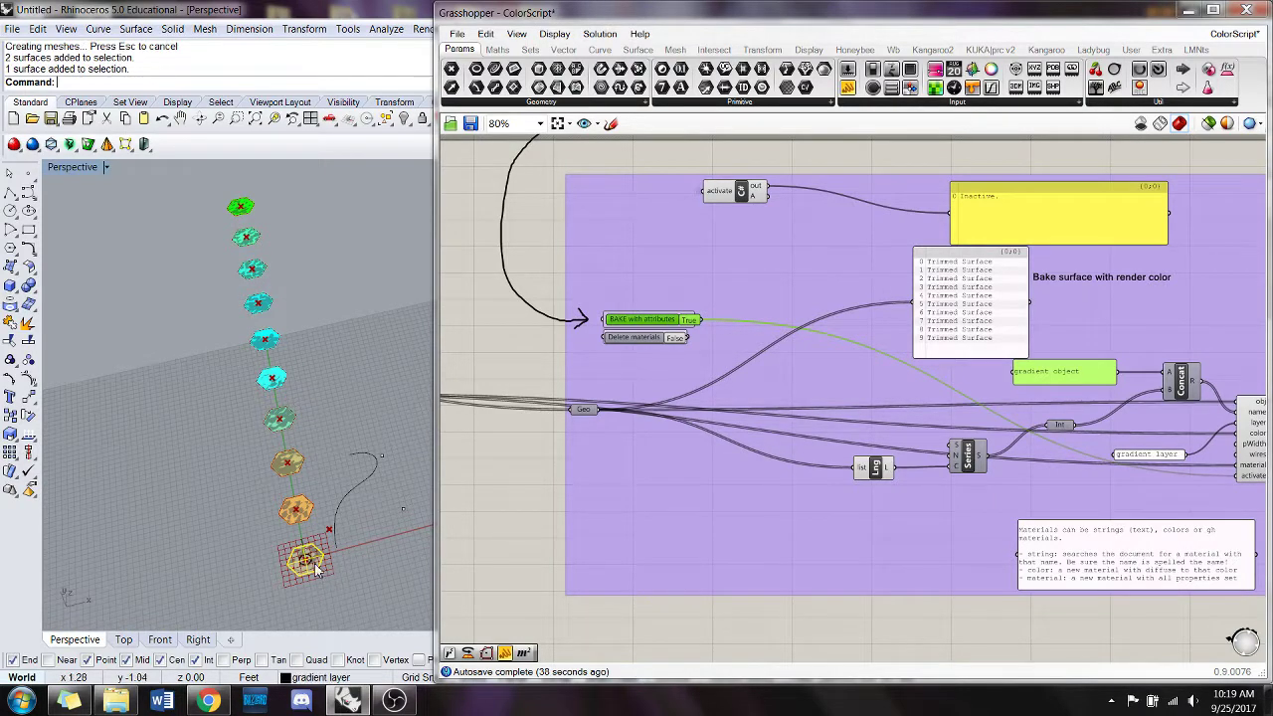
pyautogui.keyDown('shift'); pyautogui.click(315, 564); pyautogui.keyUp('shift')
pyautogui.keyDown('shift'); pyautogui.click(331, 573); pyautogui.keyUp('shift')
pyautogui.keyDown('shift'); pyautogui.click(308, 509); pyautogui.keyUp('shift')
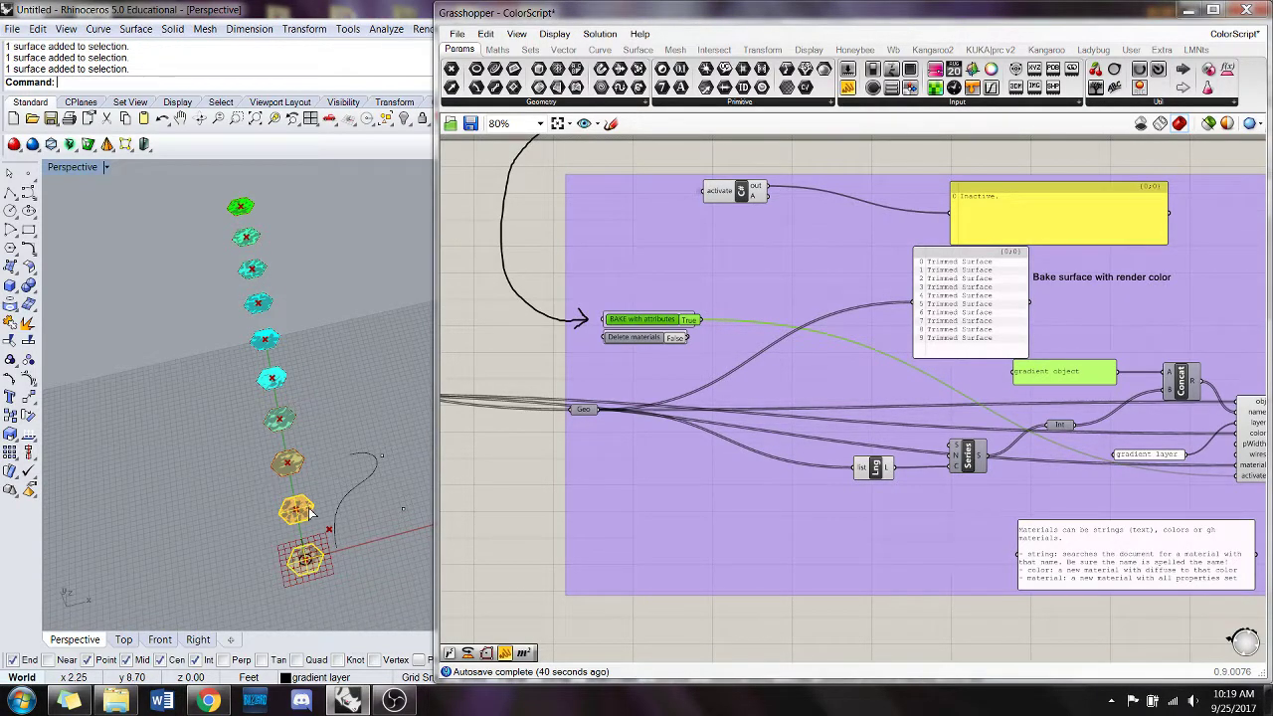
pyautogui.keyDown('shift'); pyautogui.click(287, 463); pyautogui.keyUp('shift')
pyautogui.keyDown('shift'); pyautogui.click(280, 418); pyautogui.keyUp('shift')
pyautogui.keyDown('shift'); pyautogui.click(273, 378); pyautogui.keyUp('shift')
pyautogui.keyDown('shift'); pyautogui.click(265, 339); pyautogui.keyUp('shift')
pyautogui.keyDown('shift'); pyautogui.click(258, 303); pyautogui.keyUp('shift')
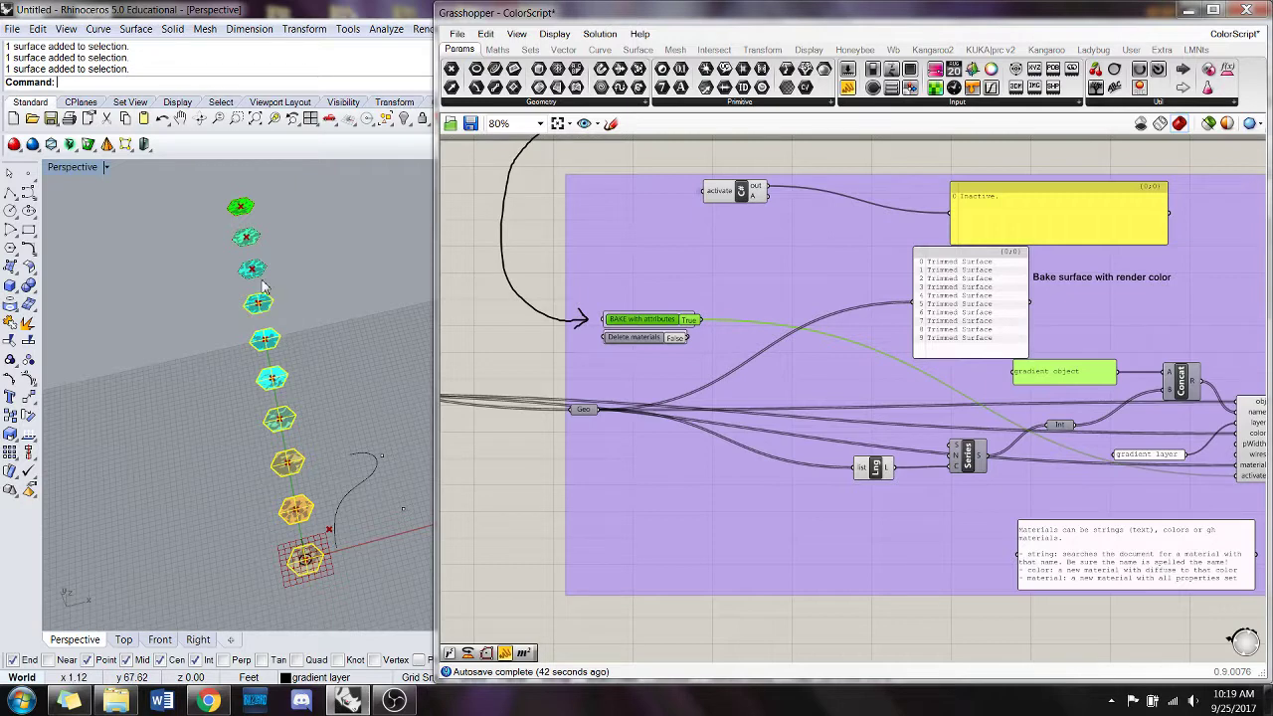
pyautogui.keyDown('shift'); pyautogui.click(252, 268); pyautogui.keyUp('shift')
pyautogui.keyDown('shift'); pyautogui.click(245, 236); pyautogui.keyUp('shift')
pyautogui.keyDown('shift'); pyautogui.click(239, 206); pyautogui.keyUp('shift')
pyautogui.moveTo(254, 267); pyautogui.dragTo(91, 311)
pyautogui.click(254, 316)
# - Inspect the baked hexagons in Wireframe display, and set the Perspective viewport to Rendered
pyautogui.keyDown('shift'); pyautogui.moveTo(187, 385); pyautogui.dragTo(290, 336, button='right'); pyautogui.keyUp('shift')
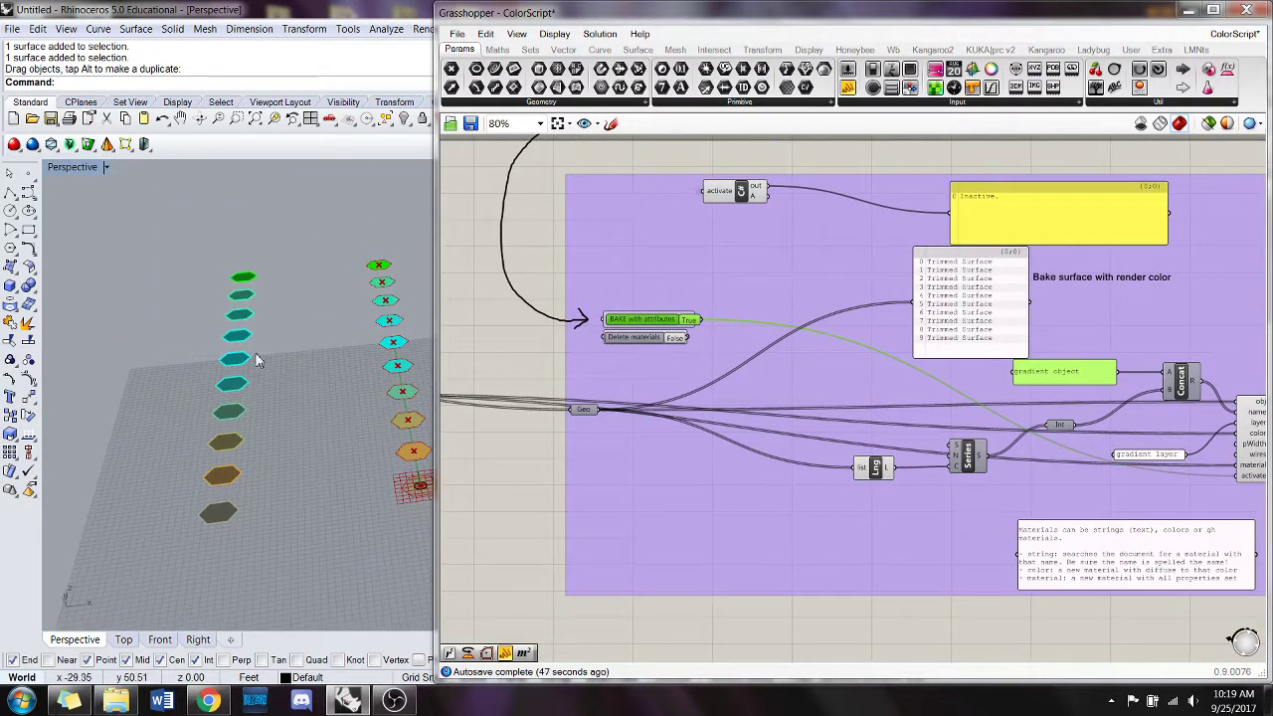
pyautogui.click(79, 171)
pyautogui.click(169, 205)
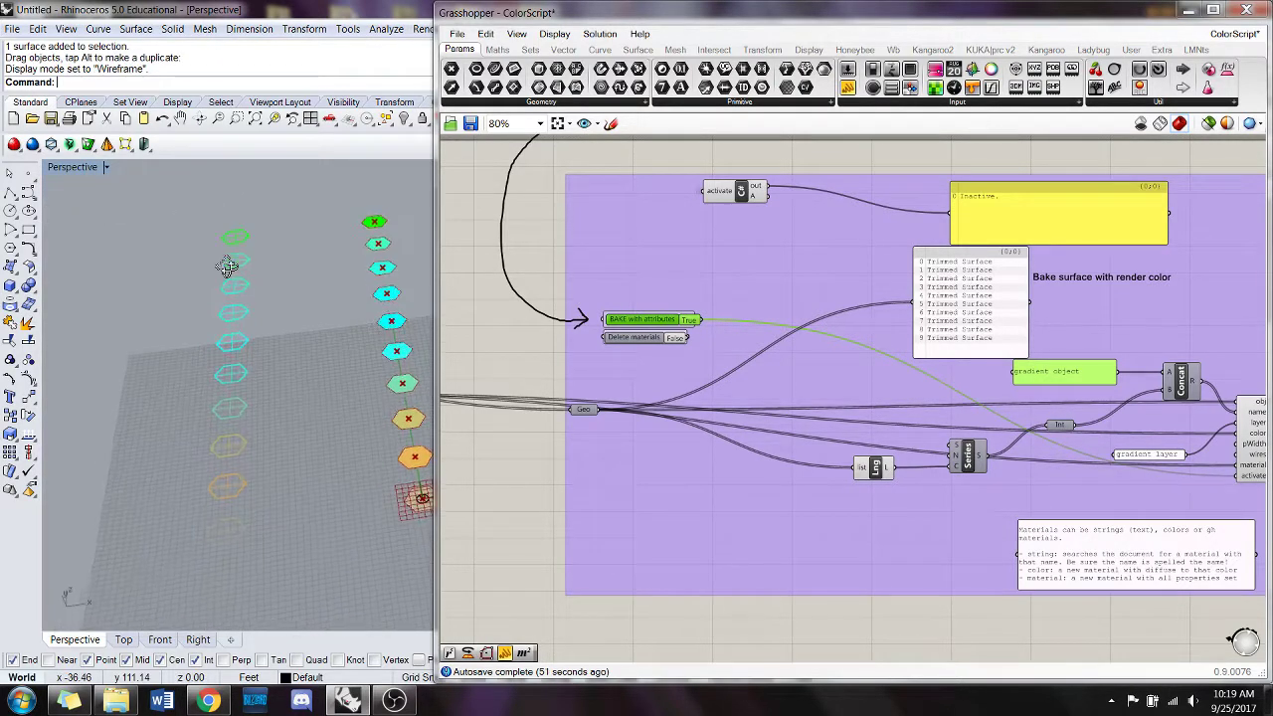
pyautogui.moveTo(228, 265); pyautogui.dragTo(230, 261, button='right')
pyautogui.click(90, 168)
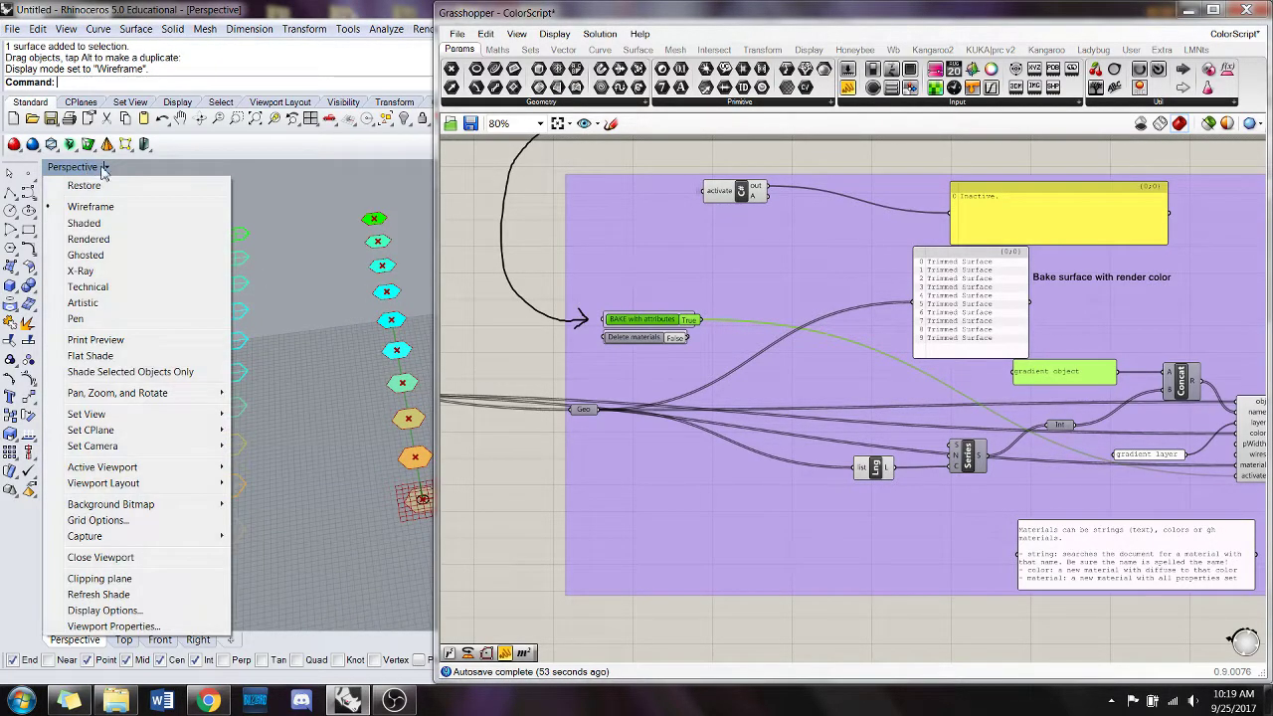
pyautogui.click(131, 239)
pyautogui.moveTo(301, 345); pyautogui.dragTo(333, 328, button='right')
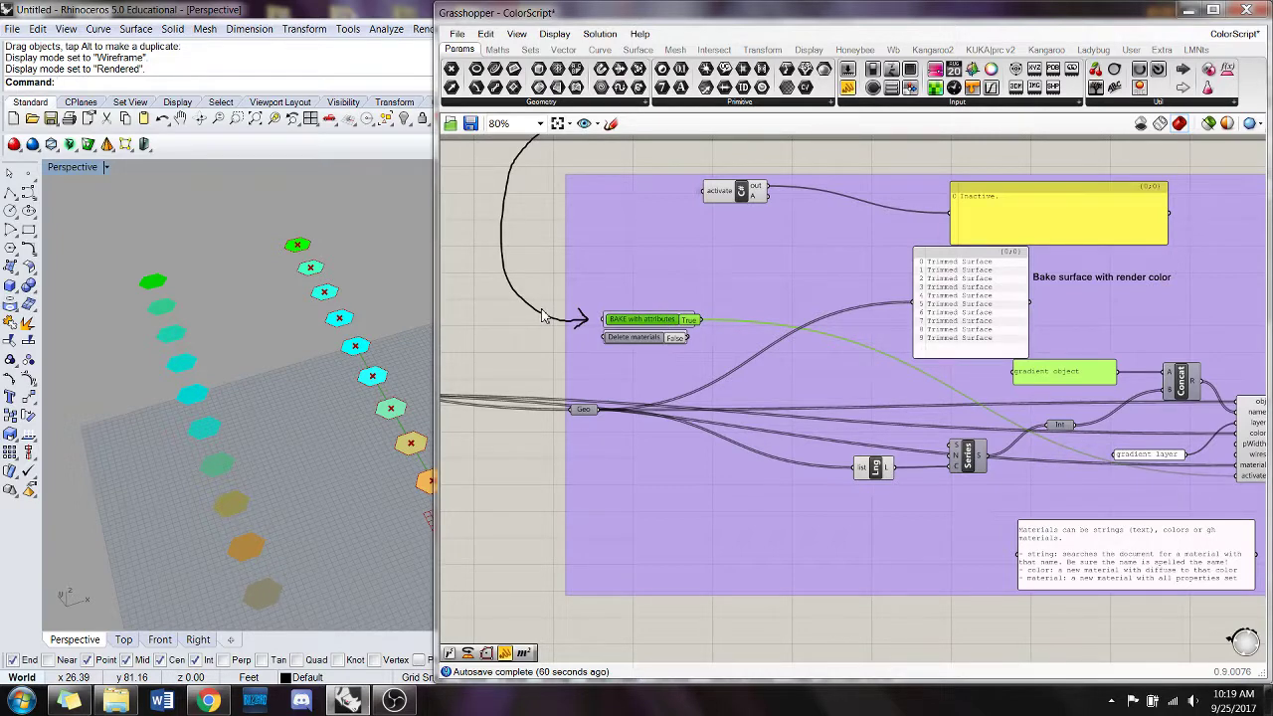
# - Show the layer list in Rhino and toggle the "gradient layer" visibility off and back on to check the baked hexagons
pyautogui.click(1188, 11)
pyautogui.click(1145, 172)
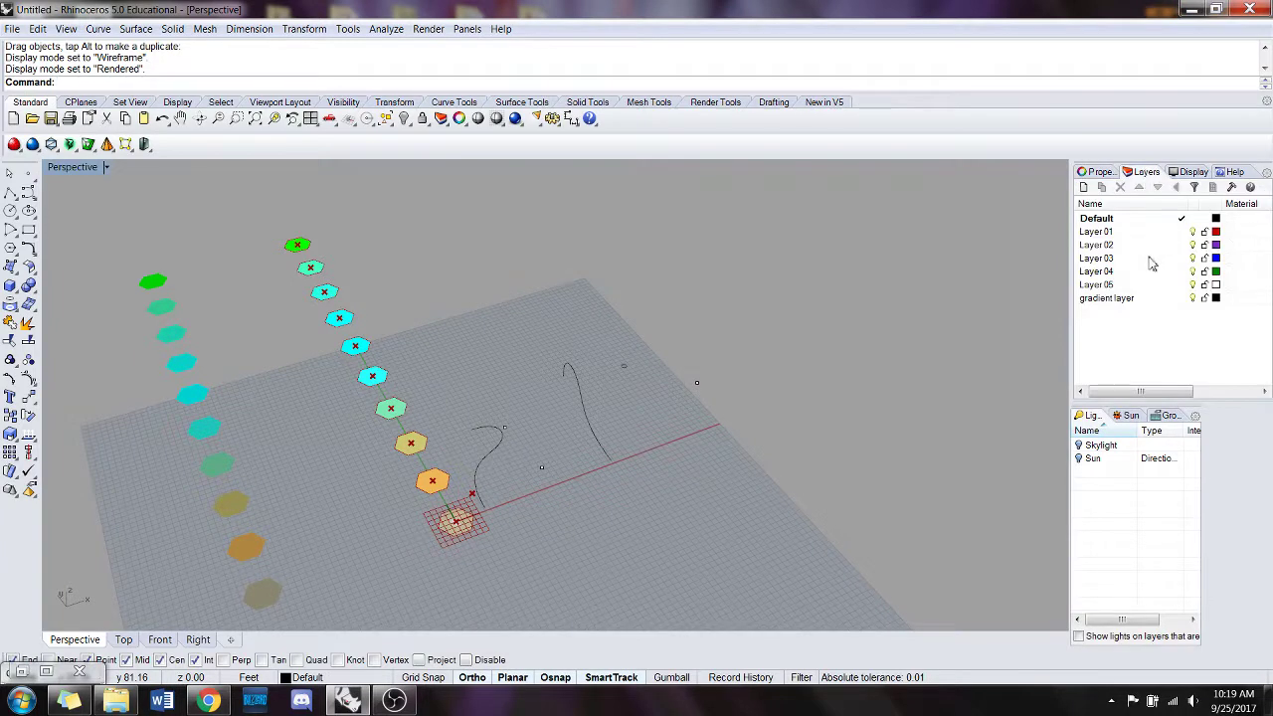
pyautogui.moveTo(423, 285); pyautogui.dragTo(408, 308, button='right')
pyautogui.click(1147, 299)
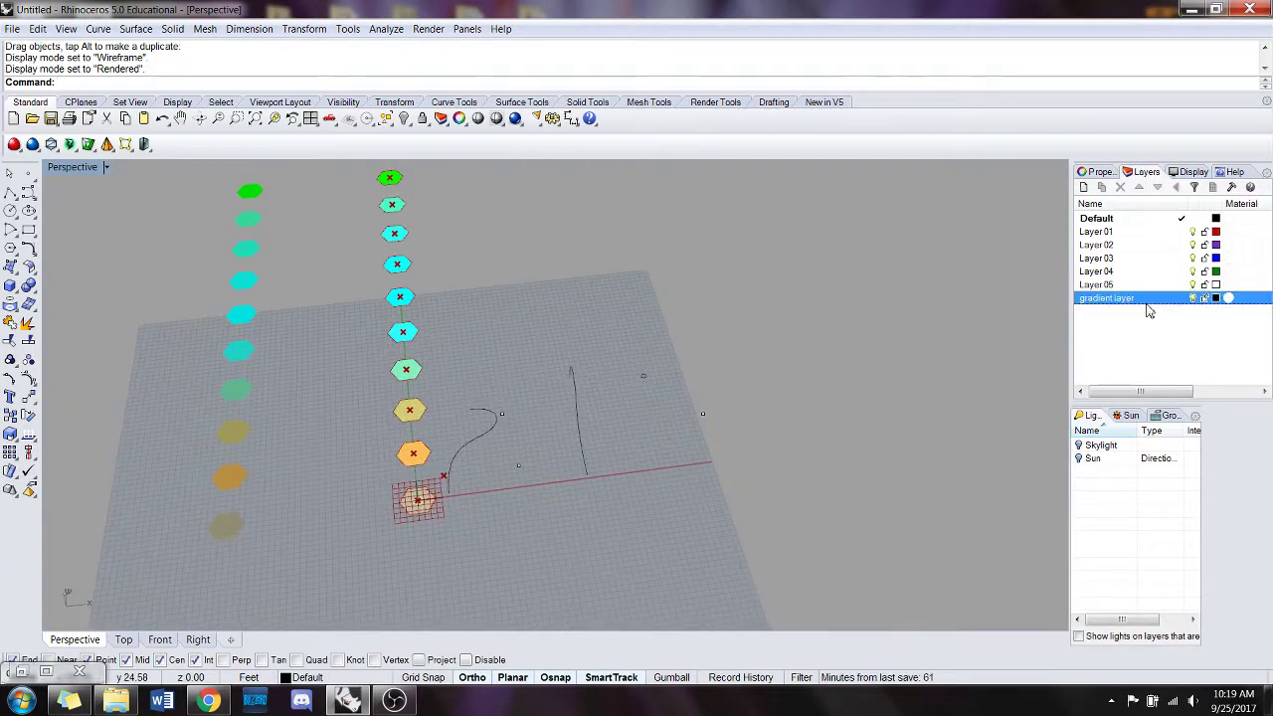
pyautogui.click(1192, 298)
pyautogui.click(1192, 299)
pyautogui.moveTo(289, 421); pyautogui.dragTo(281, 383, button='right')
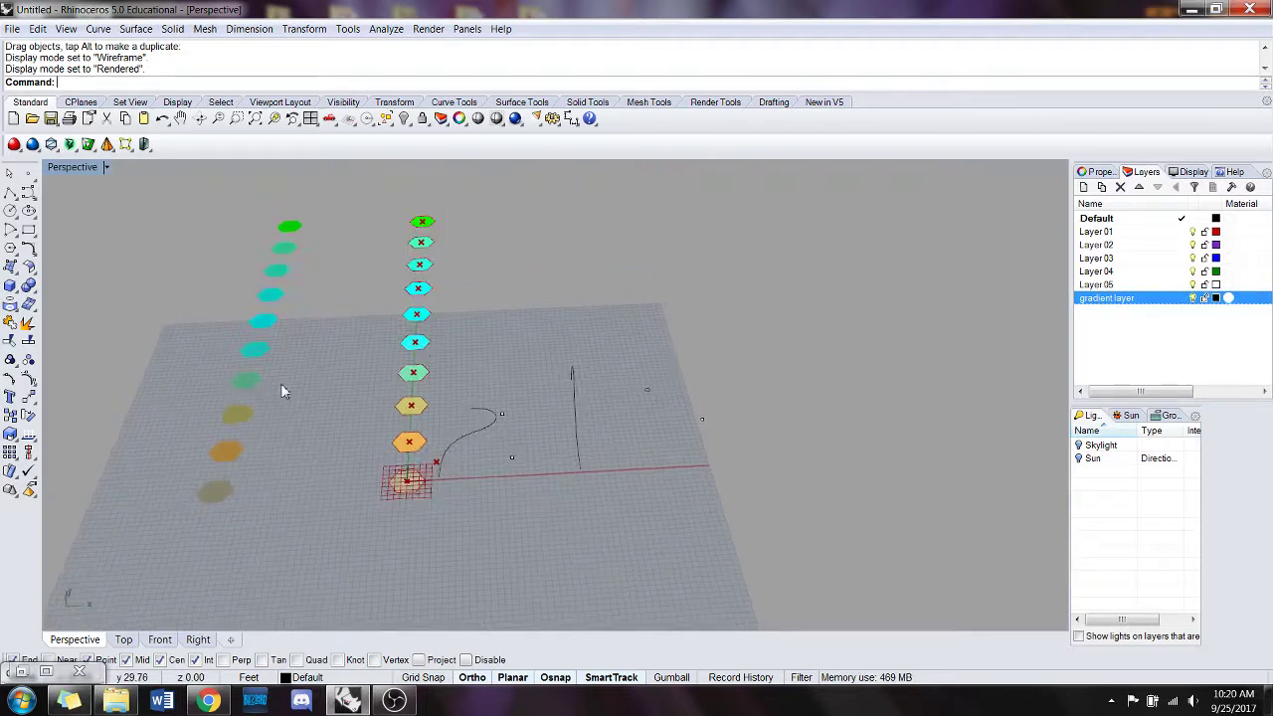
pyautogui.moveTo(302, 565); pyautogui.dragTo(300, 549, button='right')
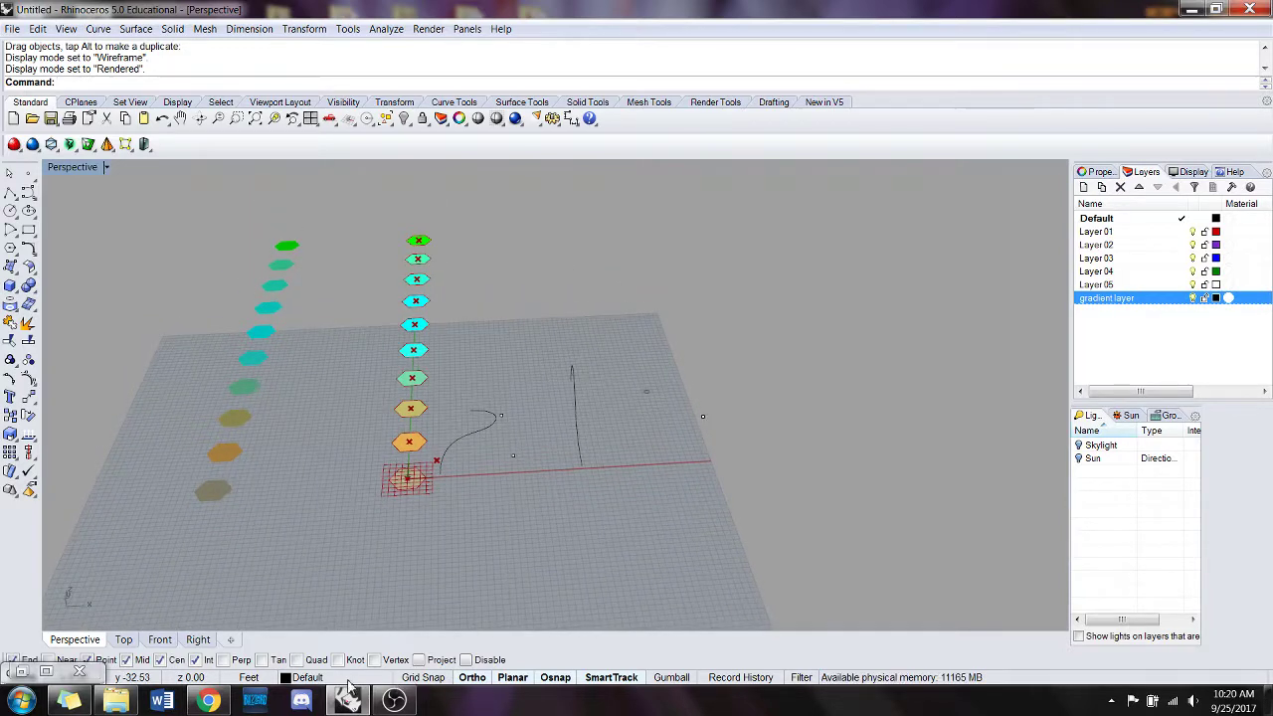
# - Restore the Grasshopper window beside the Perspective viewport and review the color attractor group in the ColorScript definition
pyautogui.click(50, 673)
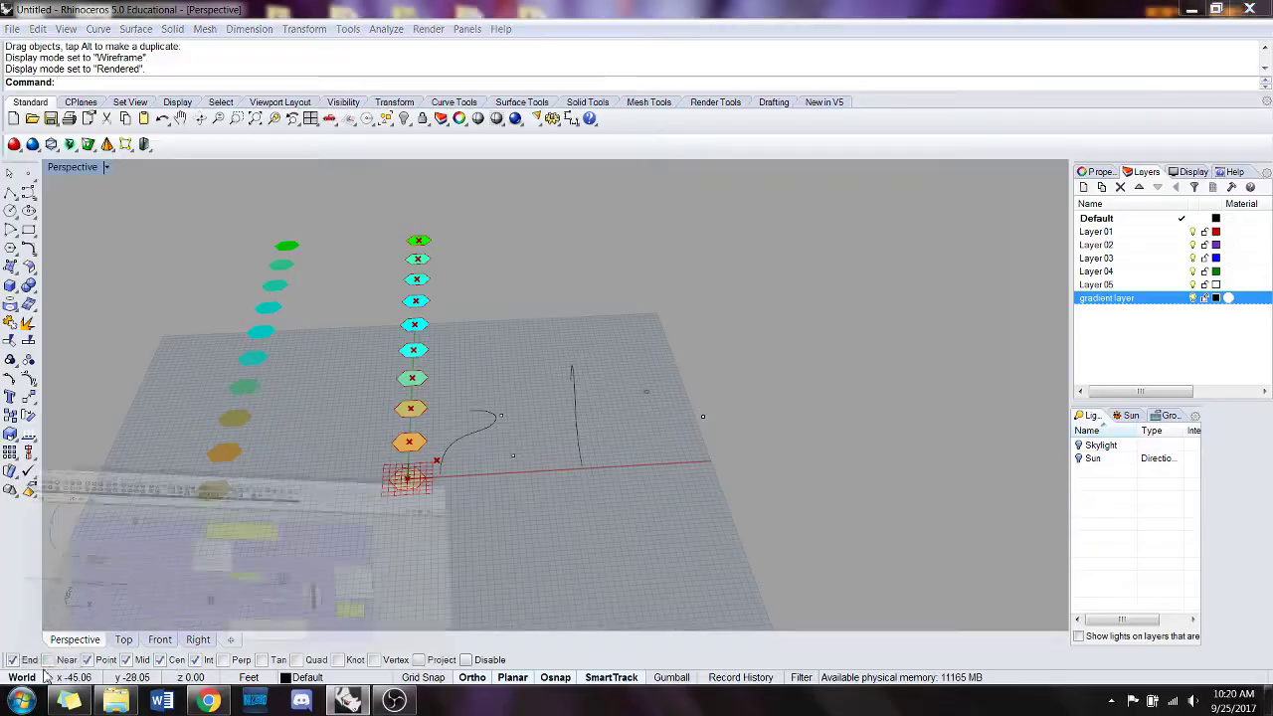
pyautogui.moveTo(918, 5); pyautogui.dragTo(1271, 134)
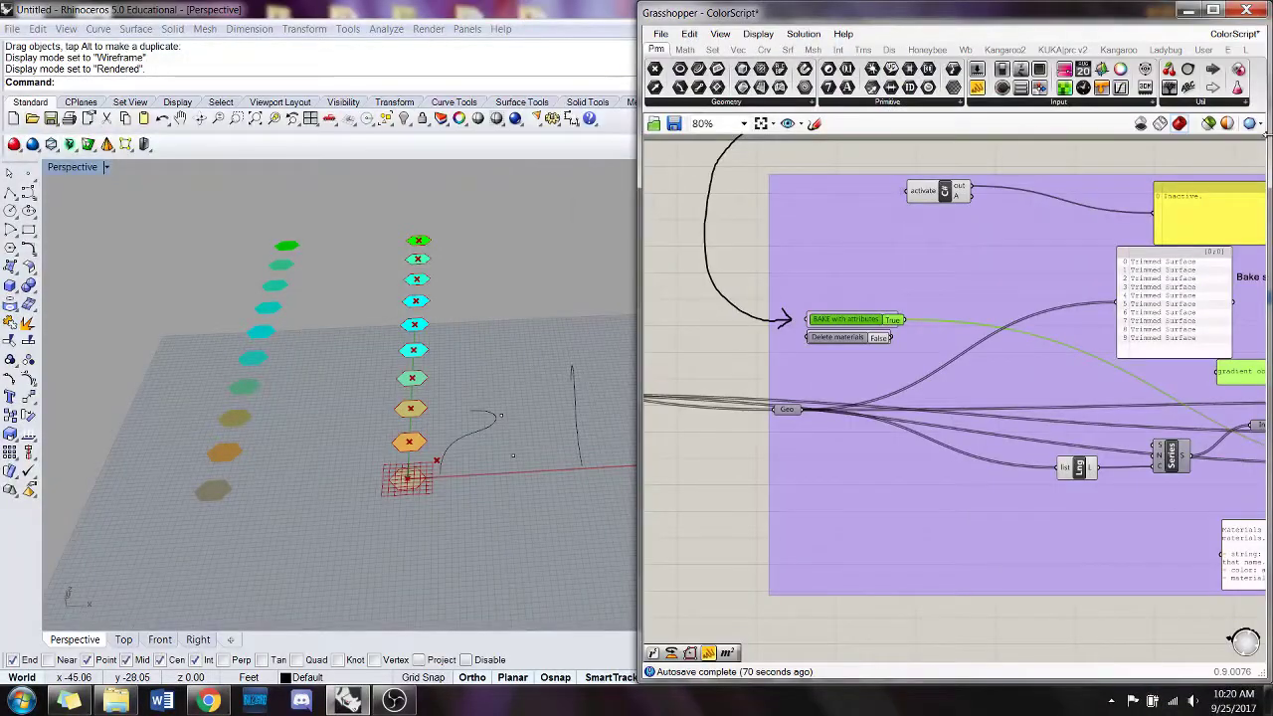
pyautogui.scroll(-5, 924, 527)
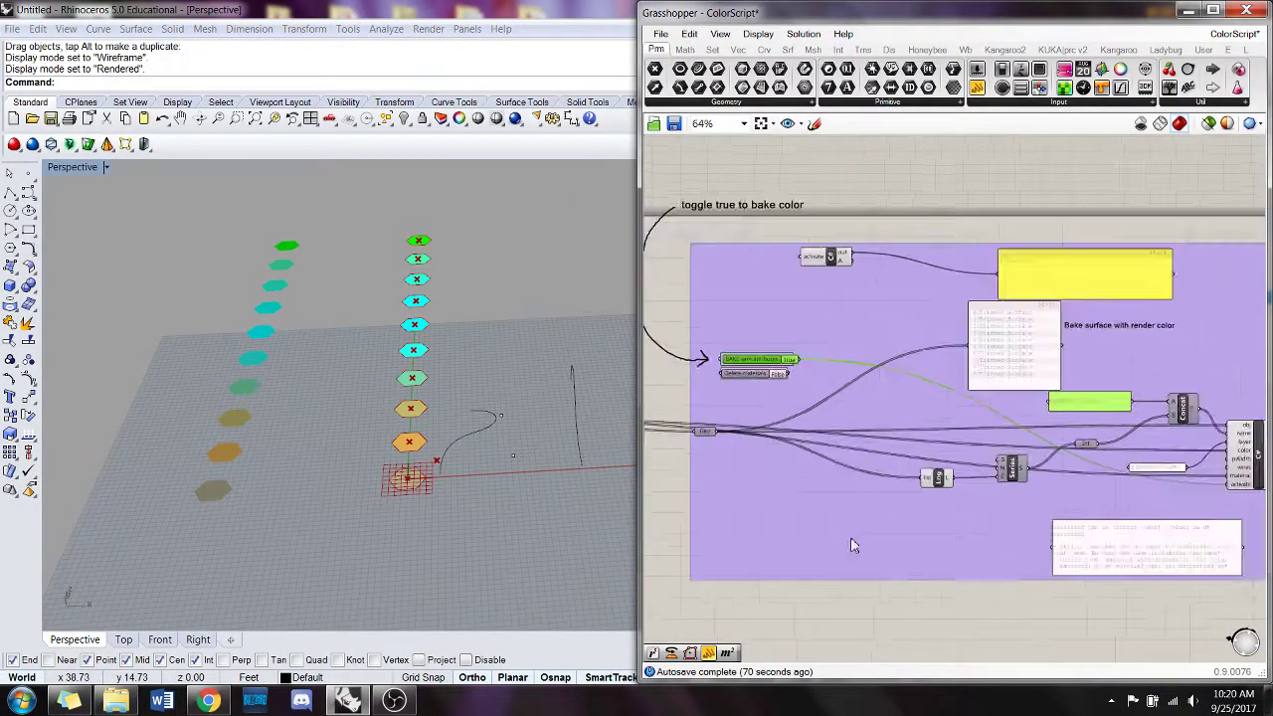
pyautogui.moveTo(815, 562); pyautogui.dragTo(987, 461, button='right')
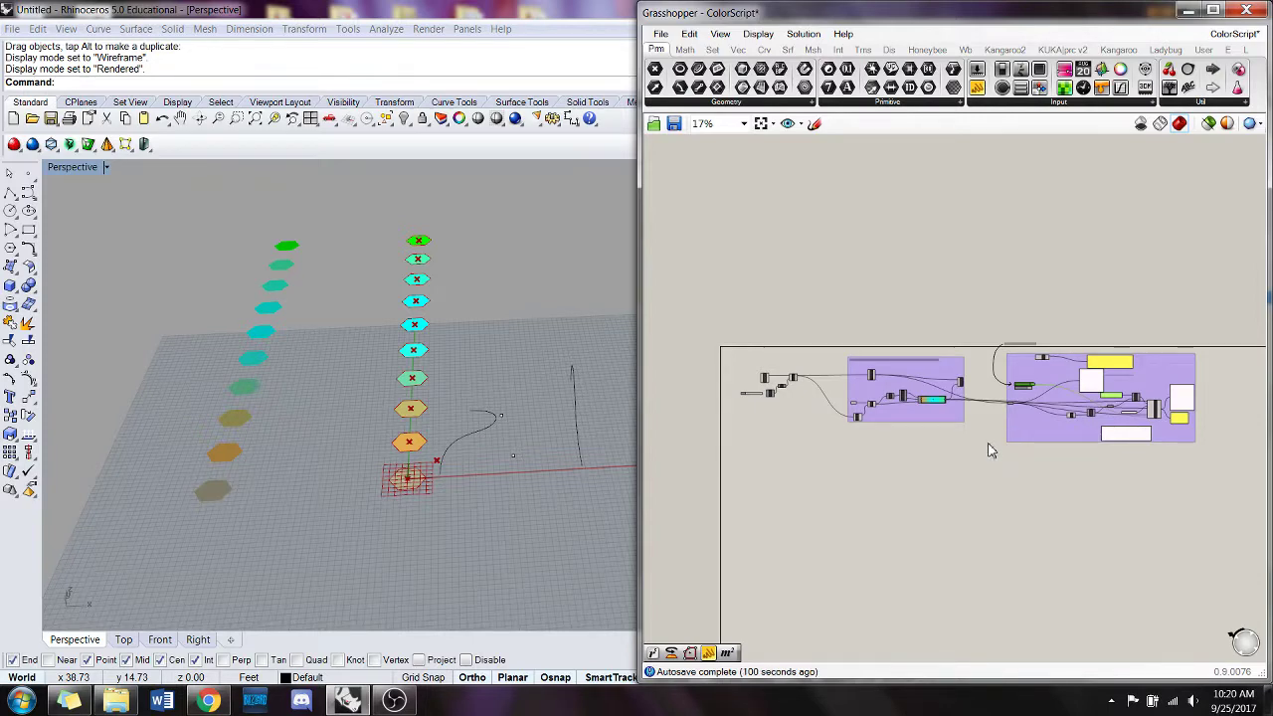
pyautogui.scroll(5, 980, 437)
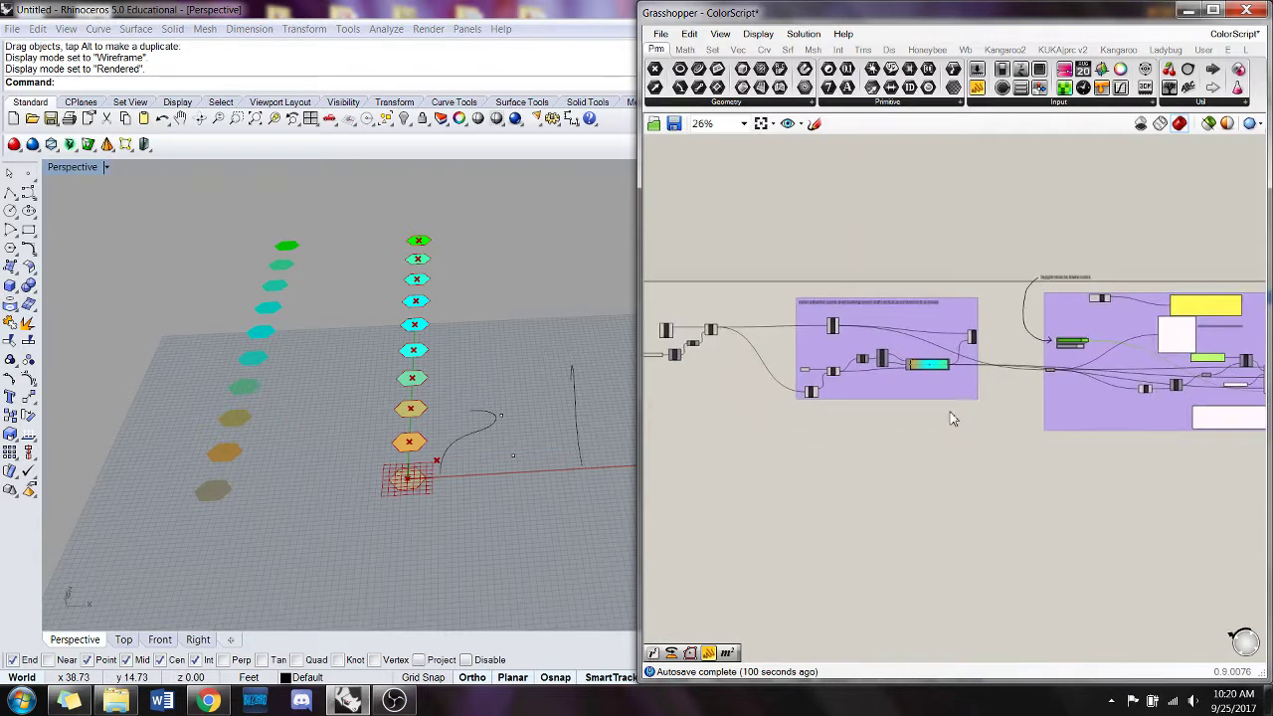
pyautogui.scroll(5, 853, 285)
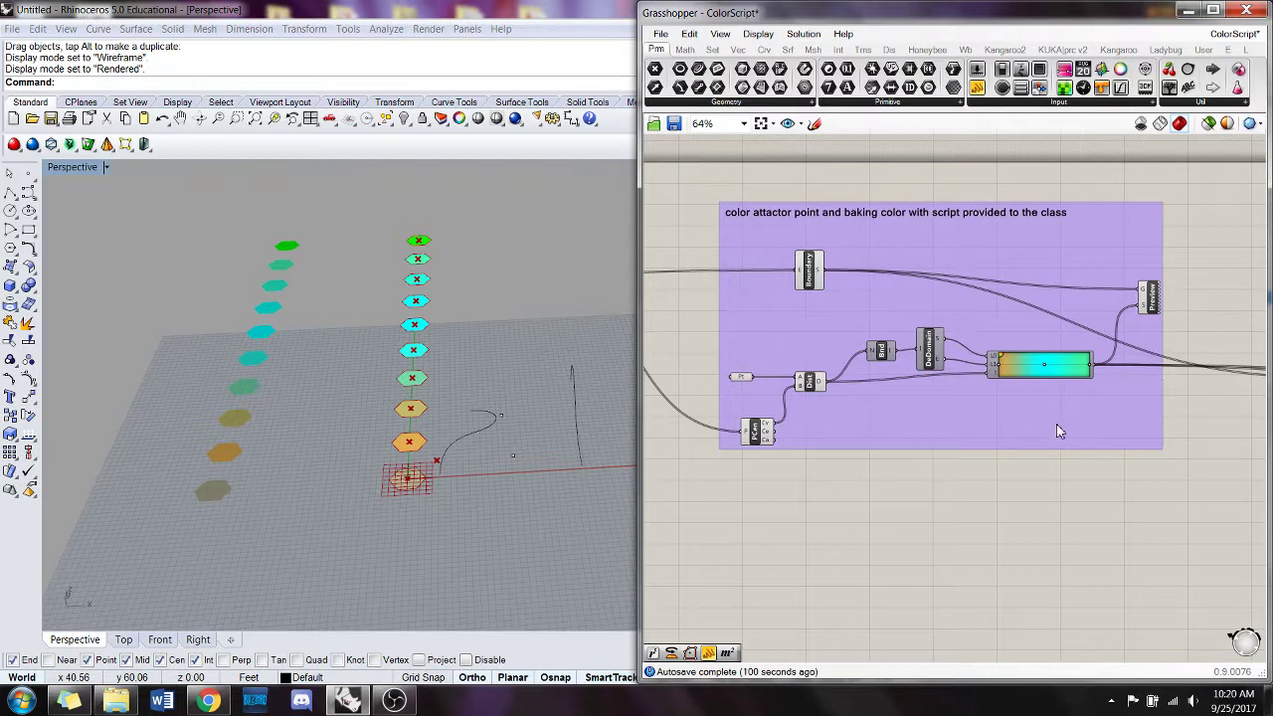
pyautogui.moveTo(526, 427); pyautogui.dragTo(432, 353, button='right')
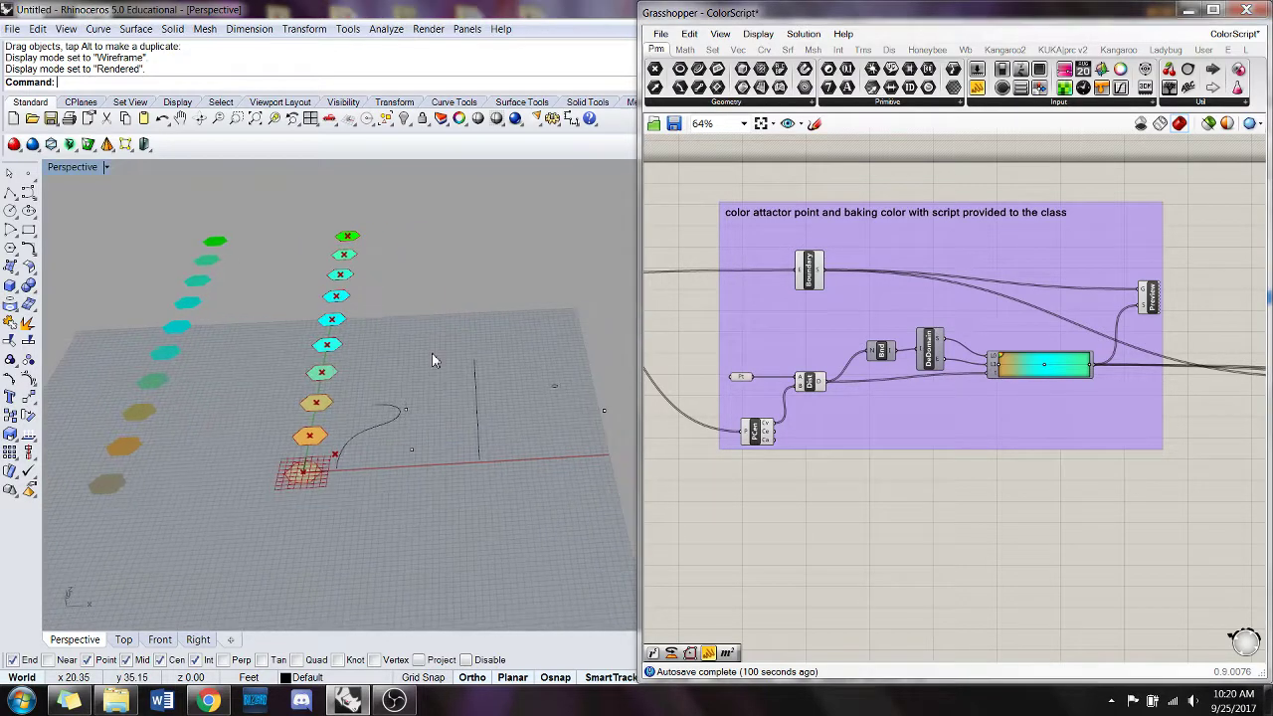
pyautogui.scroll(-2, 432, 353)
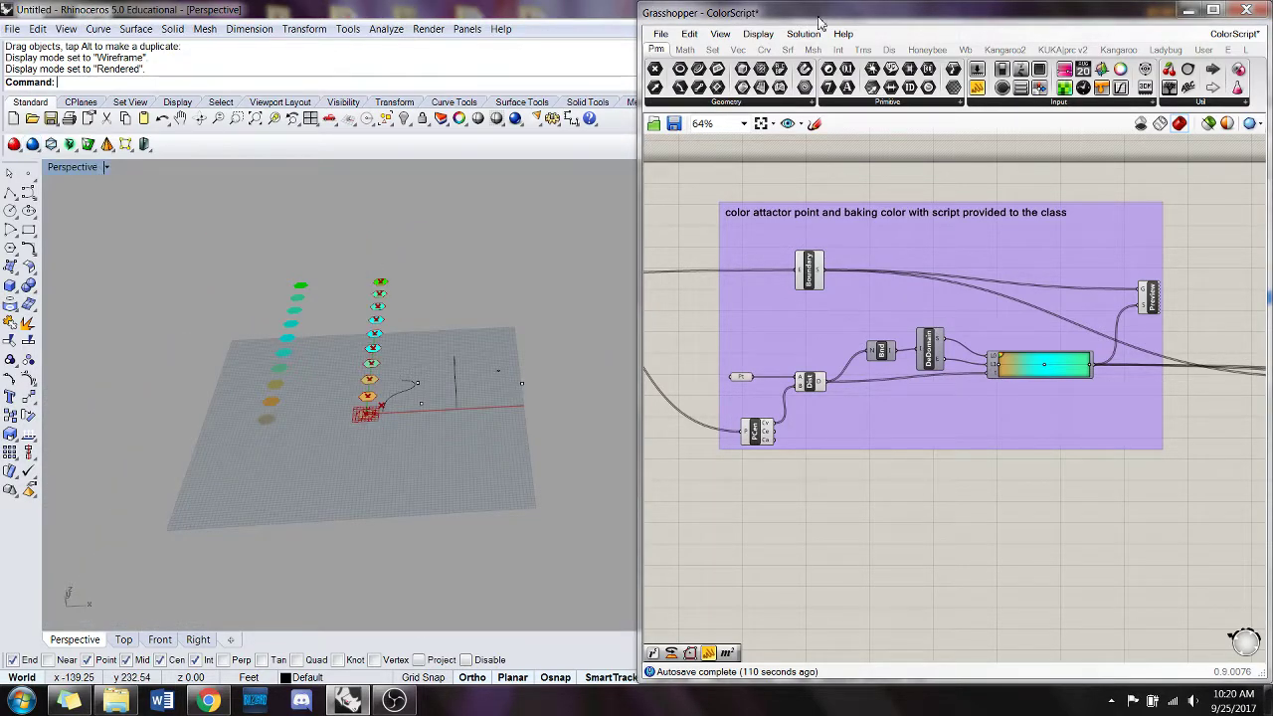
# - Switch to the unnamed Grasshopper definition and go to its group containing the Divide Surface component
pyautogui.click(1256, 37)
pyautogui.click(1218, 179)
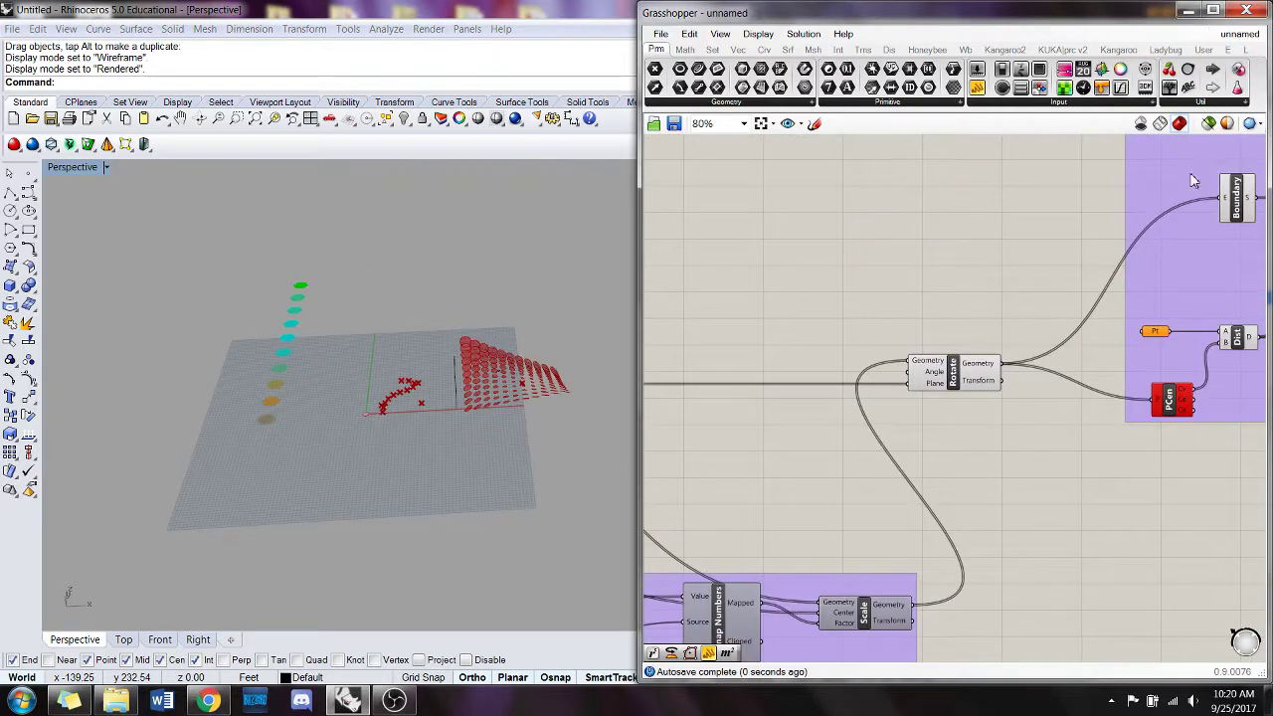
pyautogui.scroll(-1, 1029, 379)
pyautogui.moveTo(1028, 379); pyautogui.dragTo(1075, 324, button='right')
pyautogui.scroll(-1, 1074, 324)
pyautogui.scroll(2, 830, 333)
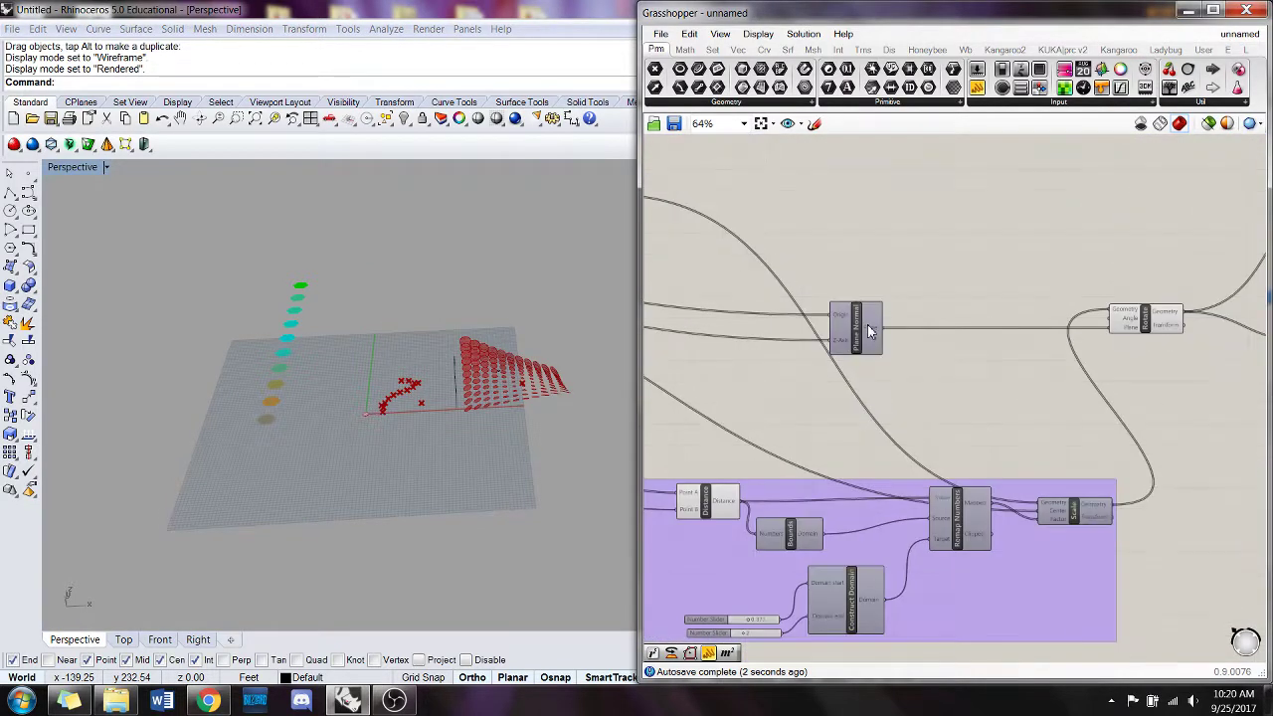
pyautogui.scroll(-2, 988, 381)
pyautogui.scroll(2, 1066, 369)
pyautogui.scroll(1, 829, 288)
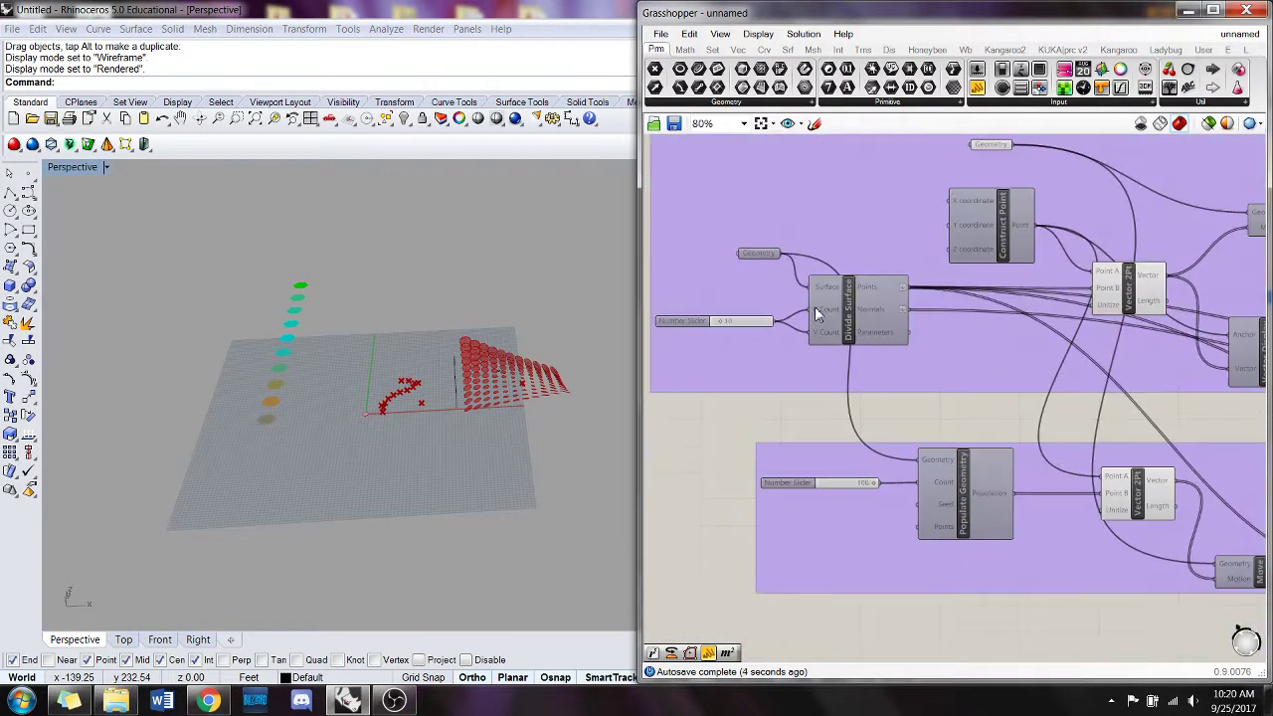
# - Connect the Geometry parameter that feeds Divide Surface to the bake group's Geo parameter
pyautogui.click(764, 256)
pyautogui.scroll(-3, 663, 270)
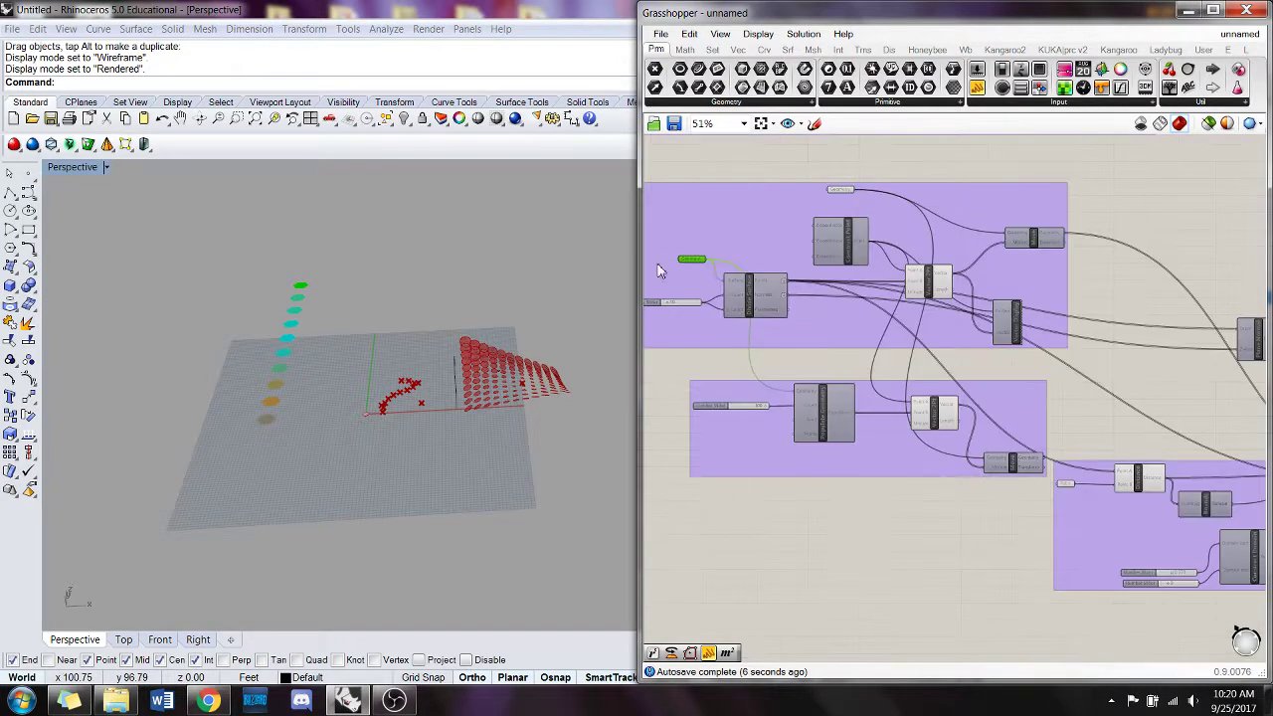
pyautogui.moveTo(704, 260); pyautogui.dragTo(1114, 291)
pyautogui.scroll(3, 1218, 307)
pyautogui.scroll(-5, 1206, 376)
pyautogui.scroll(2, 1068, 345)
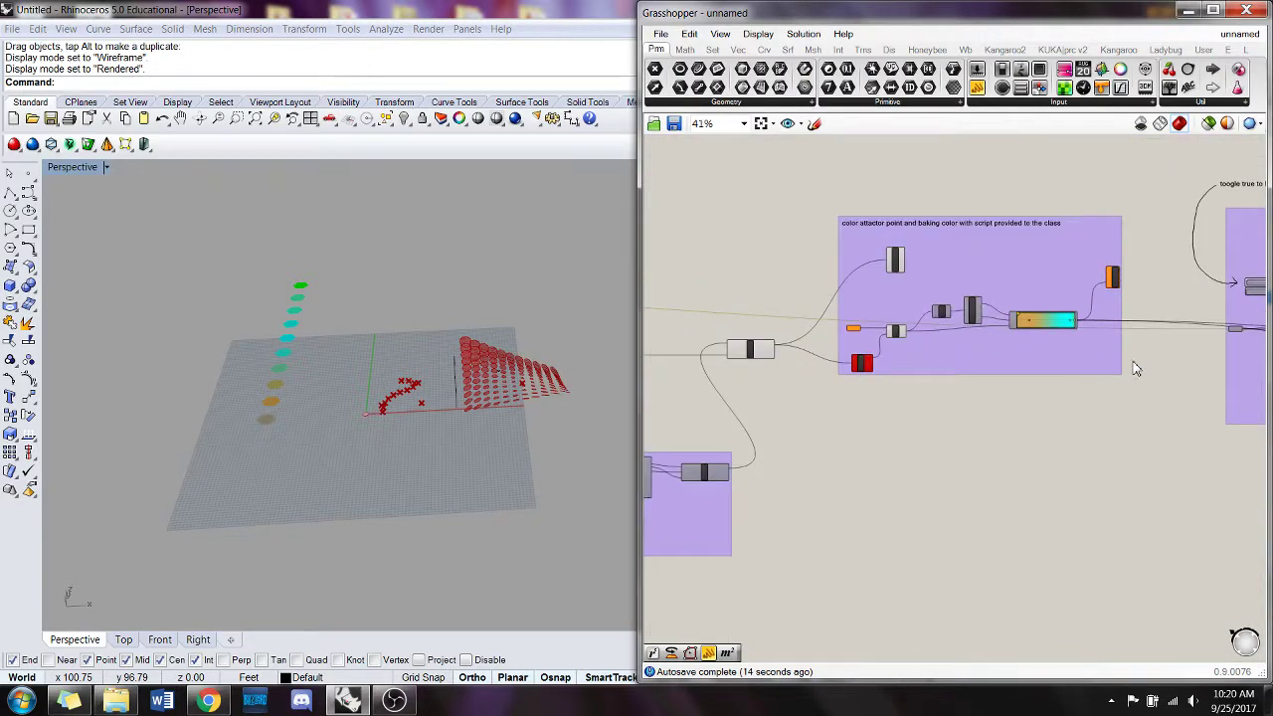
# - Connect the same Geometry parameter to the P input of the PCen component in the color attractor group
pyautogui.scroll(-4, 995, 388)
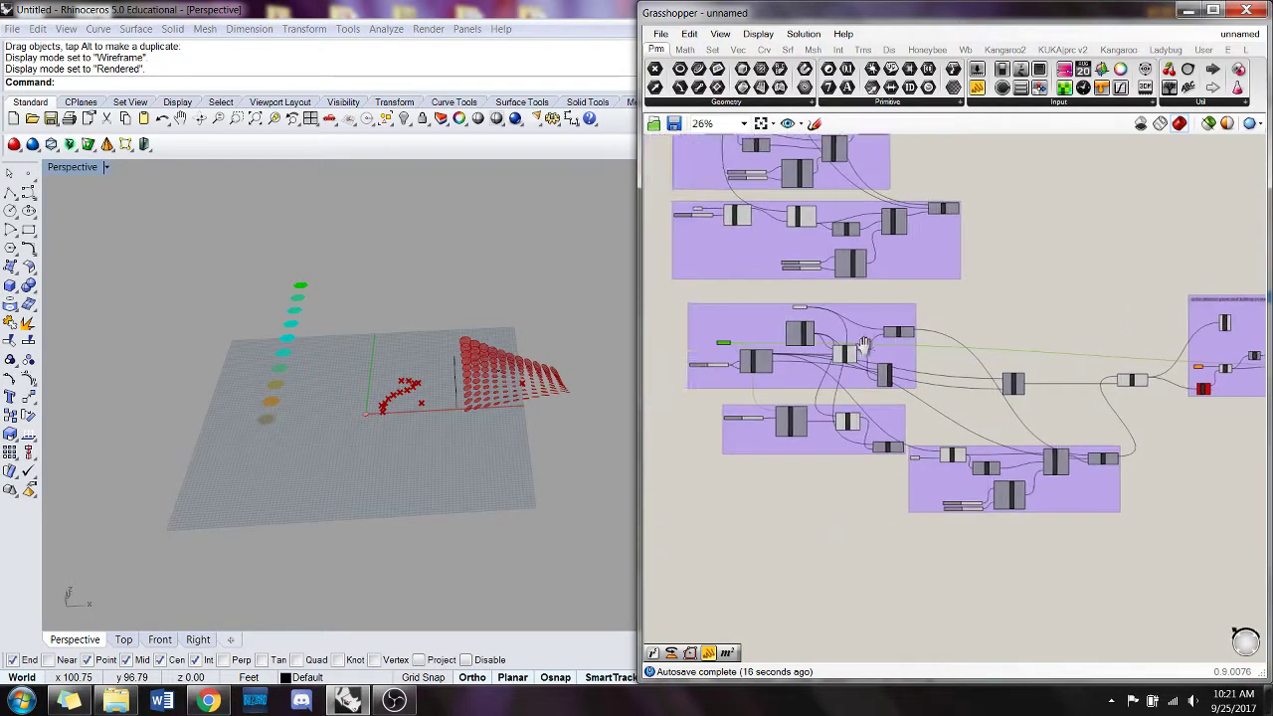
pyautogui.scroll(4, 995, 386)
pyautogui.scroll(4, 935, 368)
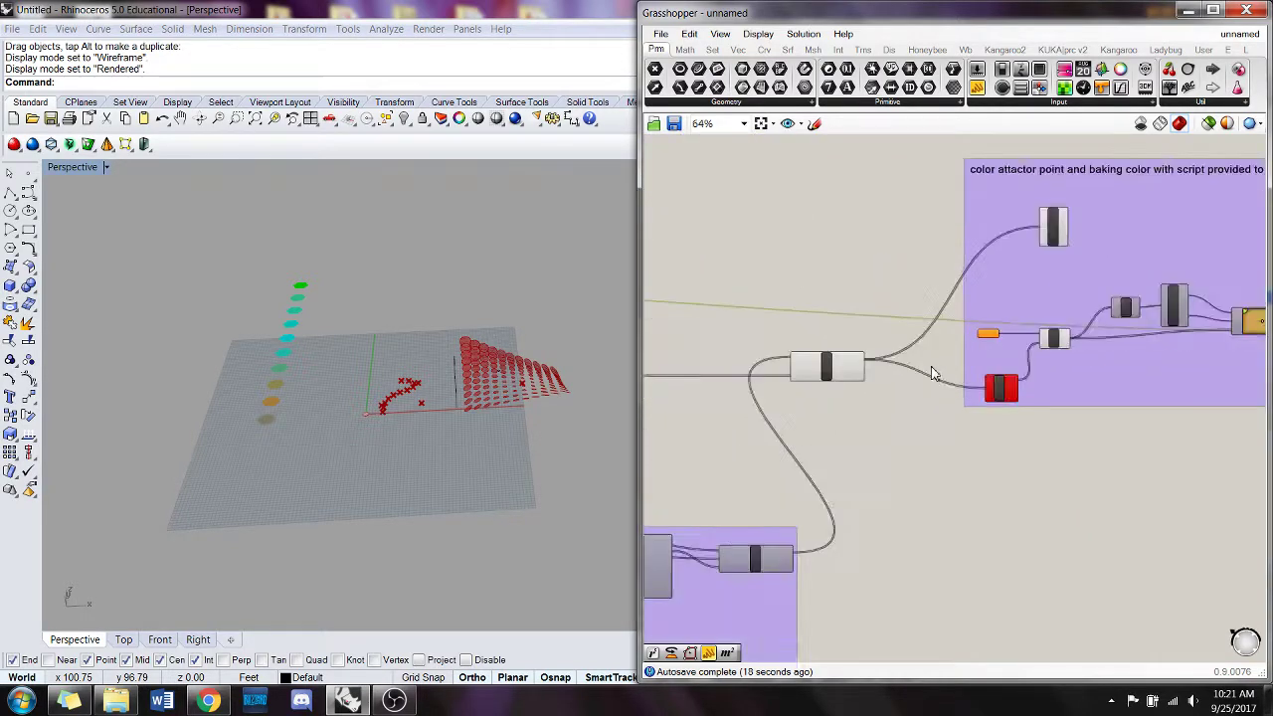
pyautogui.scroll(-6, 1023, 430)
pyautogui.scroll(3, 694, 384)
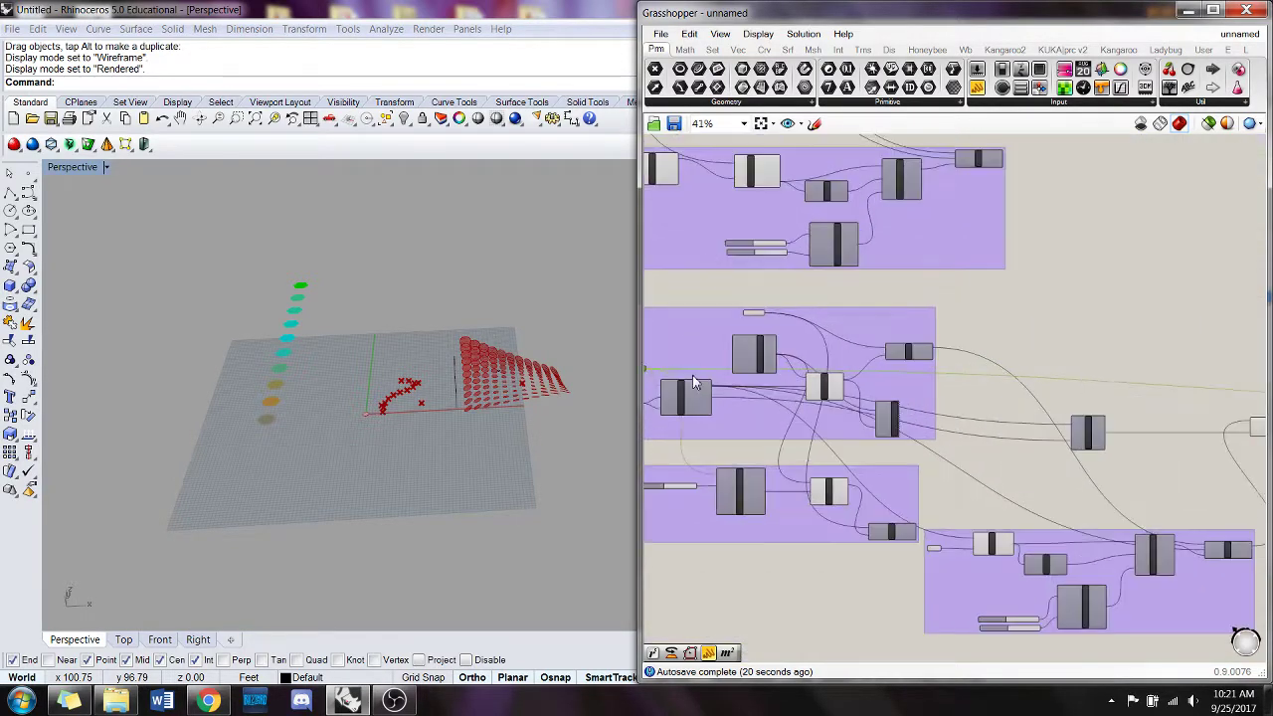
pyautogui.moveTo(648, 371); pyautogui.dragTo(1211, 443)
# - Select the point near the middle of the disc grid in Rhino and set it as the color group's Pt parameter
pyautogui.scroll(4, 1039, 392)
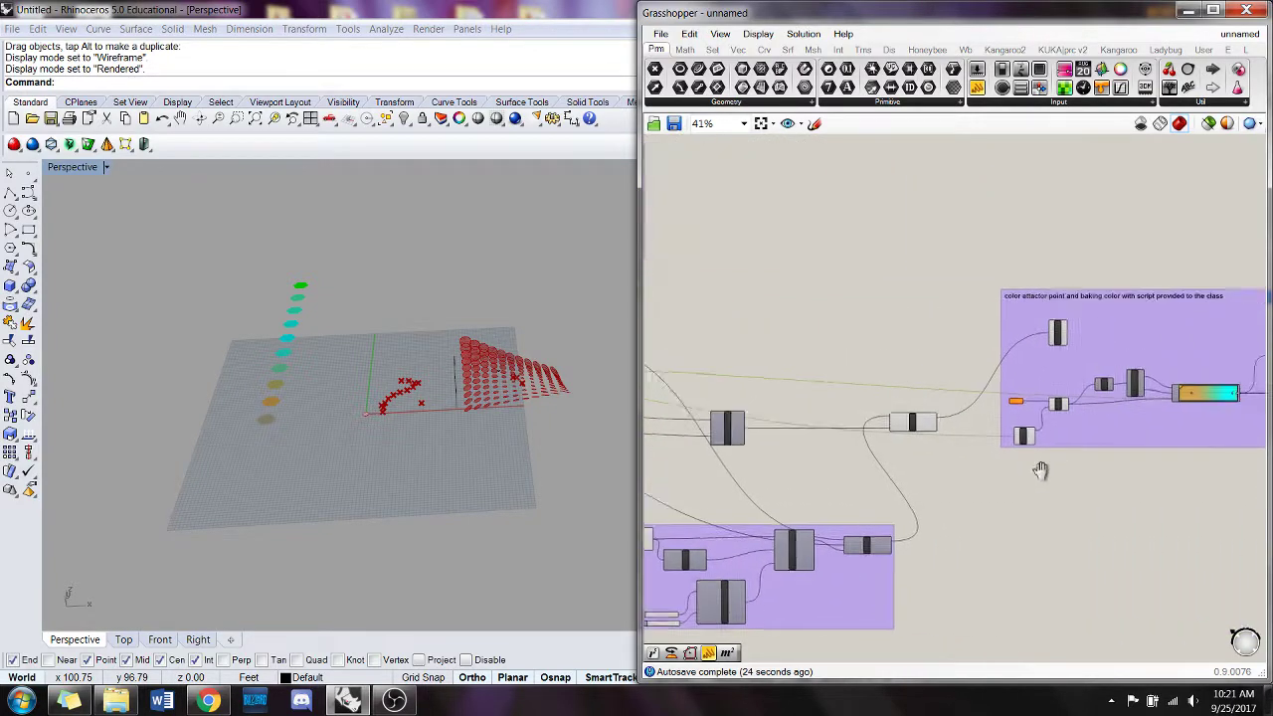
pyautogui.click(945, 368)
pyautogui.scroll(3, 514, 378)
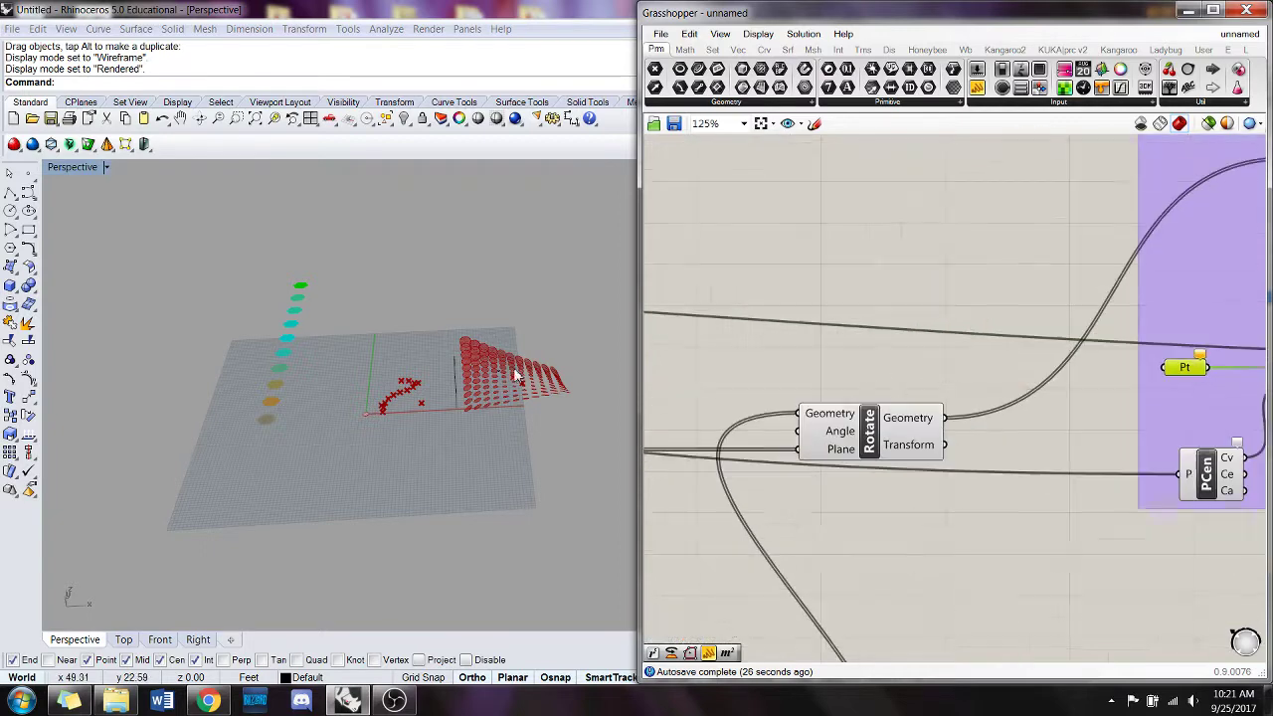
pyautogui.moveTo(1027, 296); pyautogui.dragTo(873, 299, button='right')
pyautogui.scroll(-1, 493, 341)
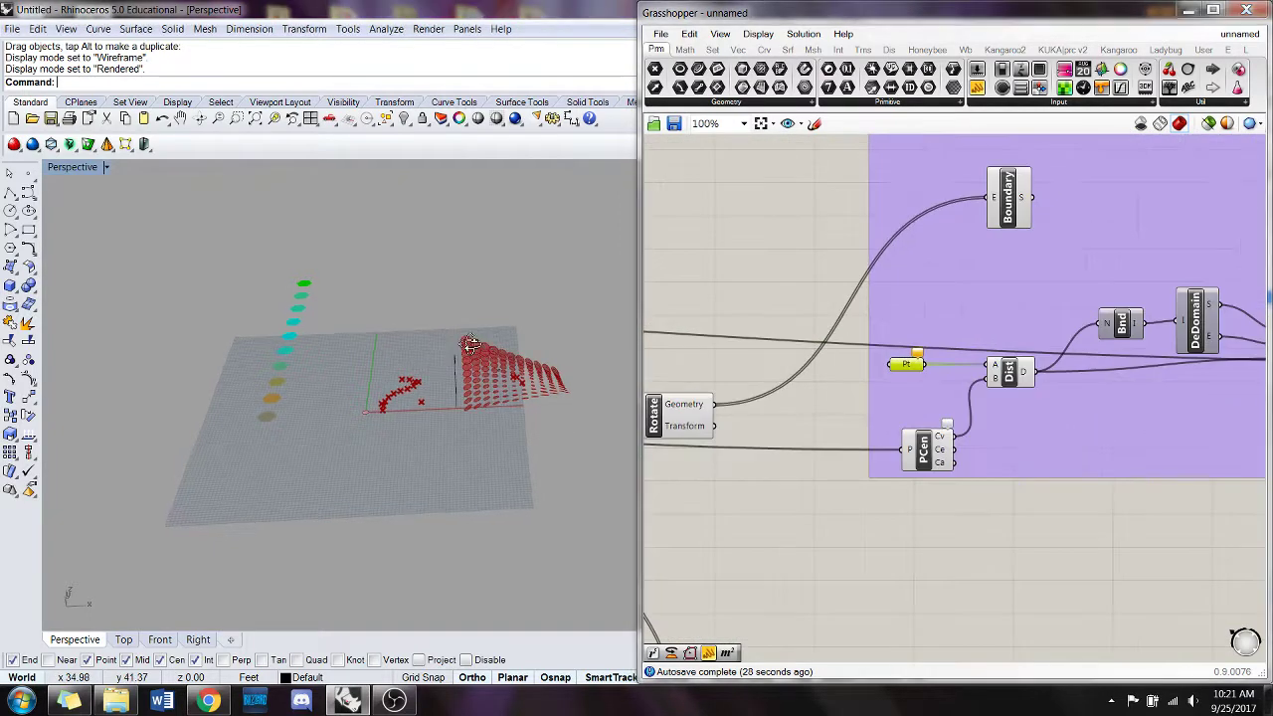
pyautogui.moveTo(466, 343); pyautogui.dragTo(529, 290, button='right')
pyautogui.scroll(7, 555, 395)
pyautogui.scroll(4, 498, 370)
pyautogui.scroll(-2, 529, 289)
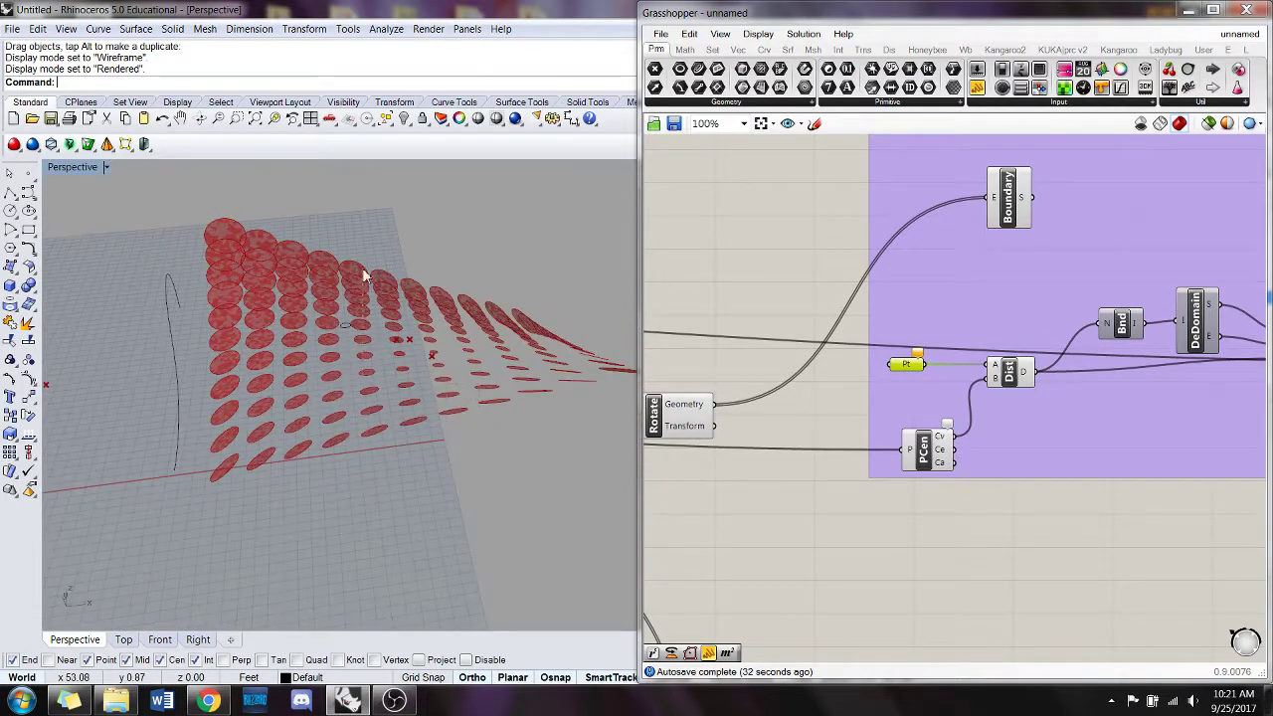
pyautogui.click(432, 355)
pyautogui.click(434, 357)
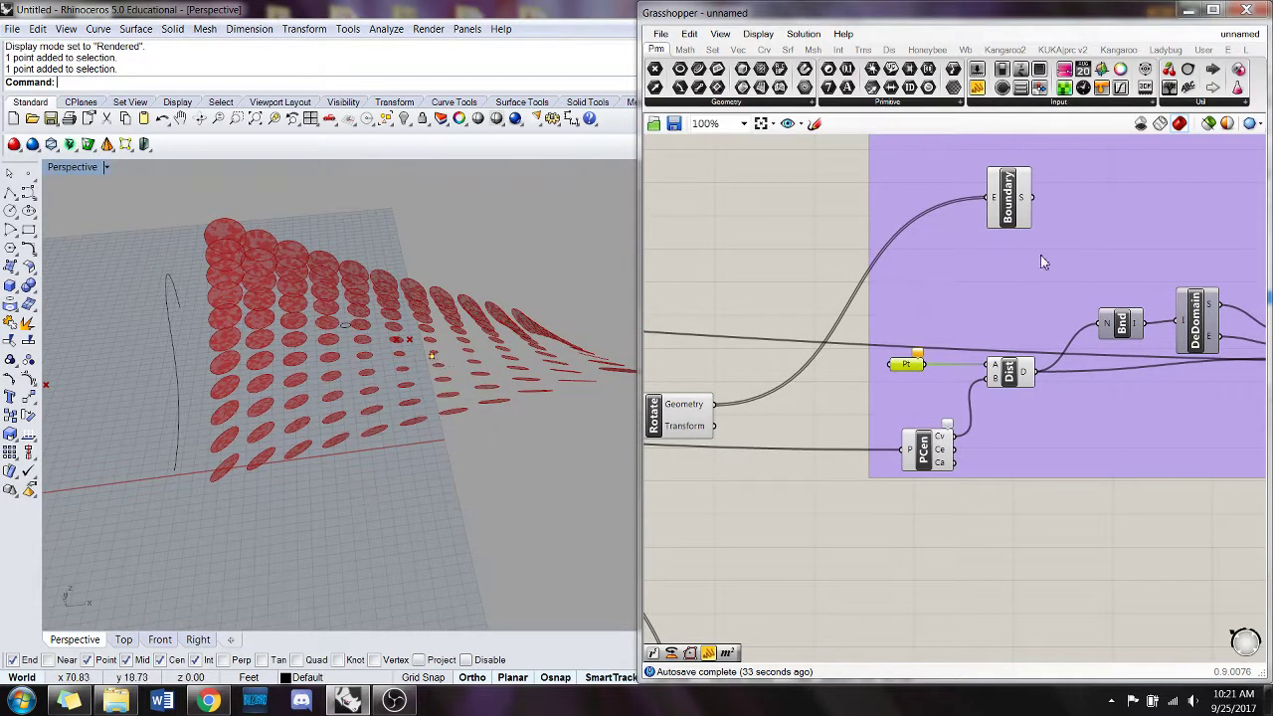
pyautogui.rightClick(910, 371)
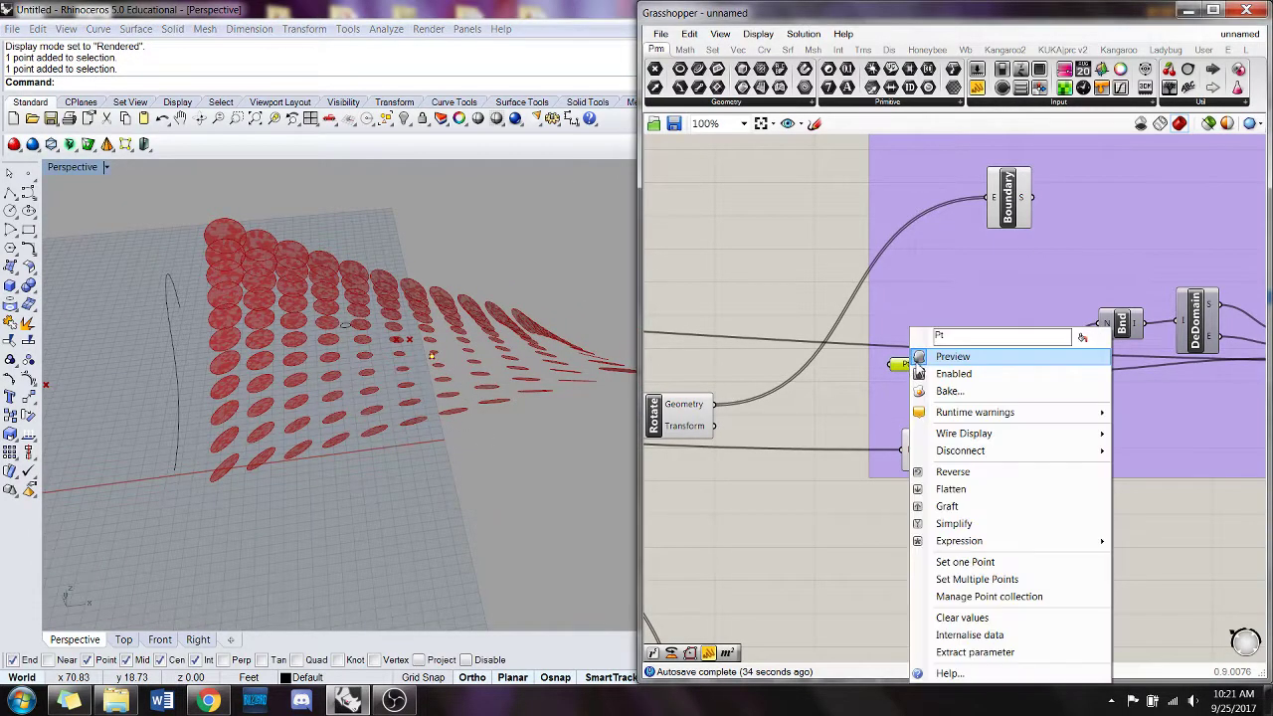
pyautogui.click(965, 562)
# - Connect the bake group's Geo parameter to the G input of the Preview component in the color attractor group
pyautogui.moveTo(985, 559); pyautogui.dragTo(796, 570, button='right')
pyautogui.scroll(-1, 835, 573)
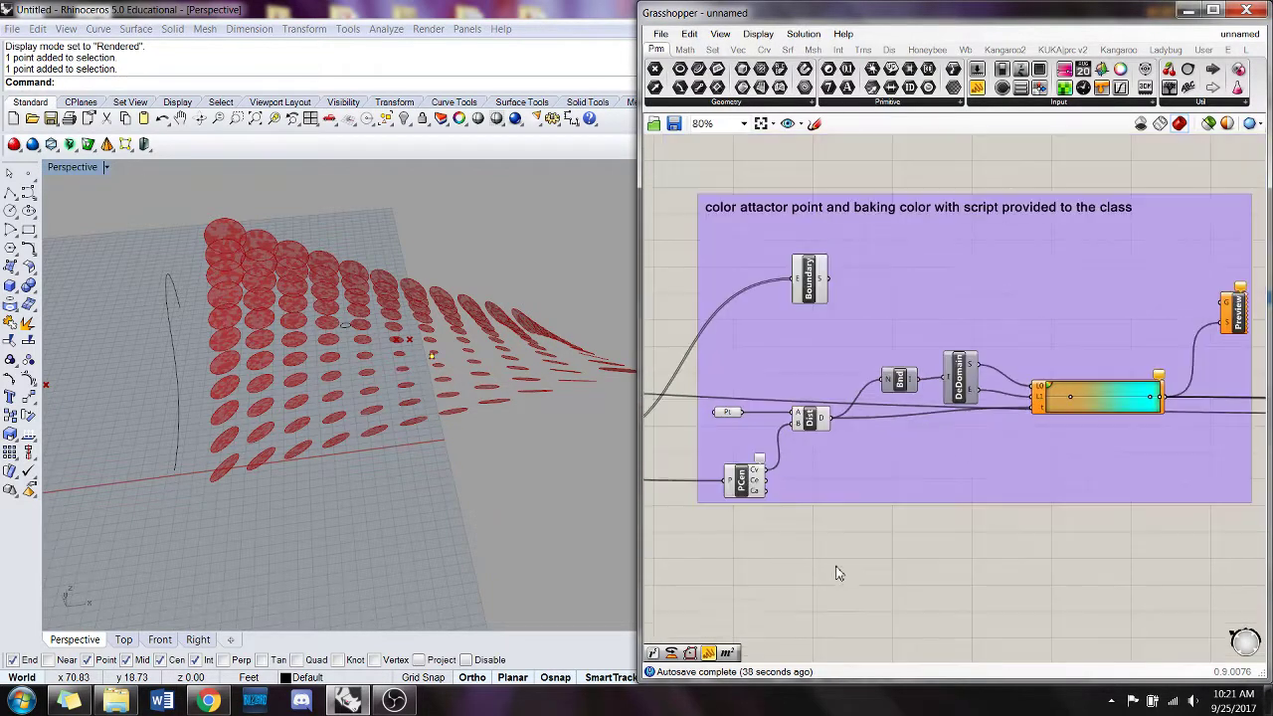
pyautogui.scroll(-3, 865, 436)
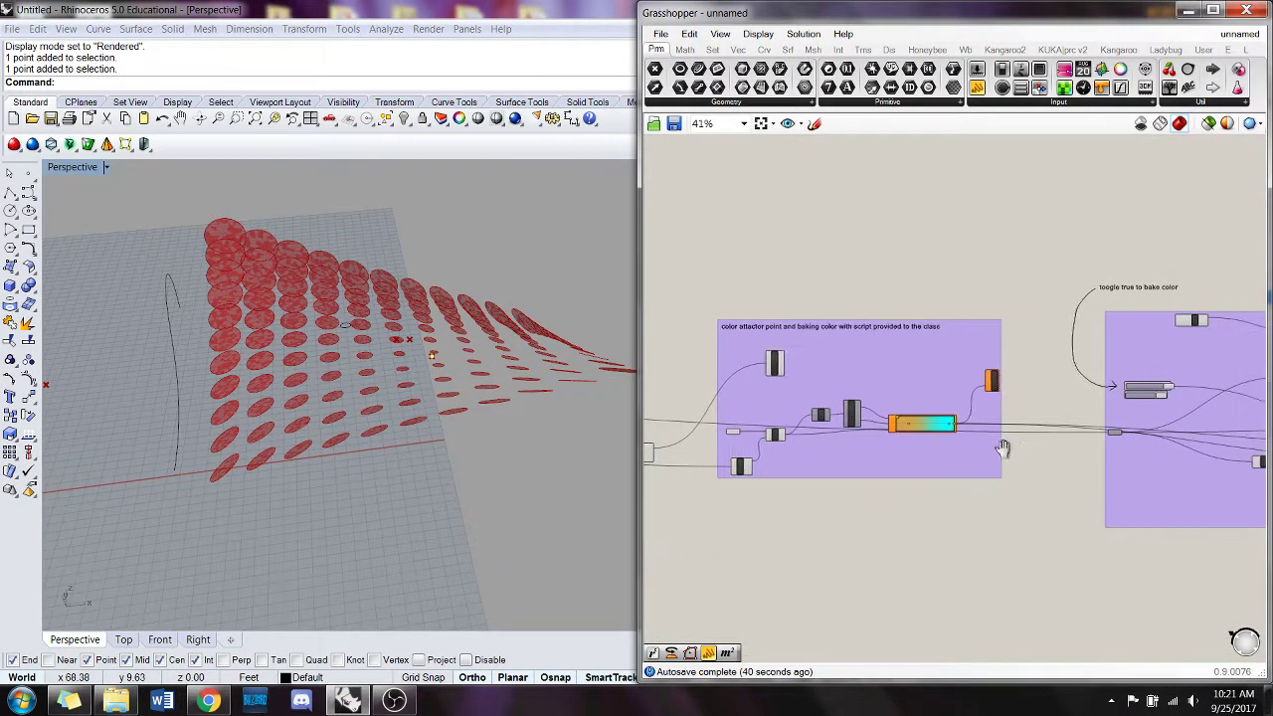
pyautogui.scroll(2, 1014, 437)
pyautogui.moveTo(780, 361); pyautogui.dragTo(993, 390, button='right')
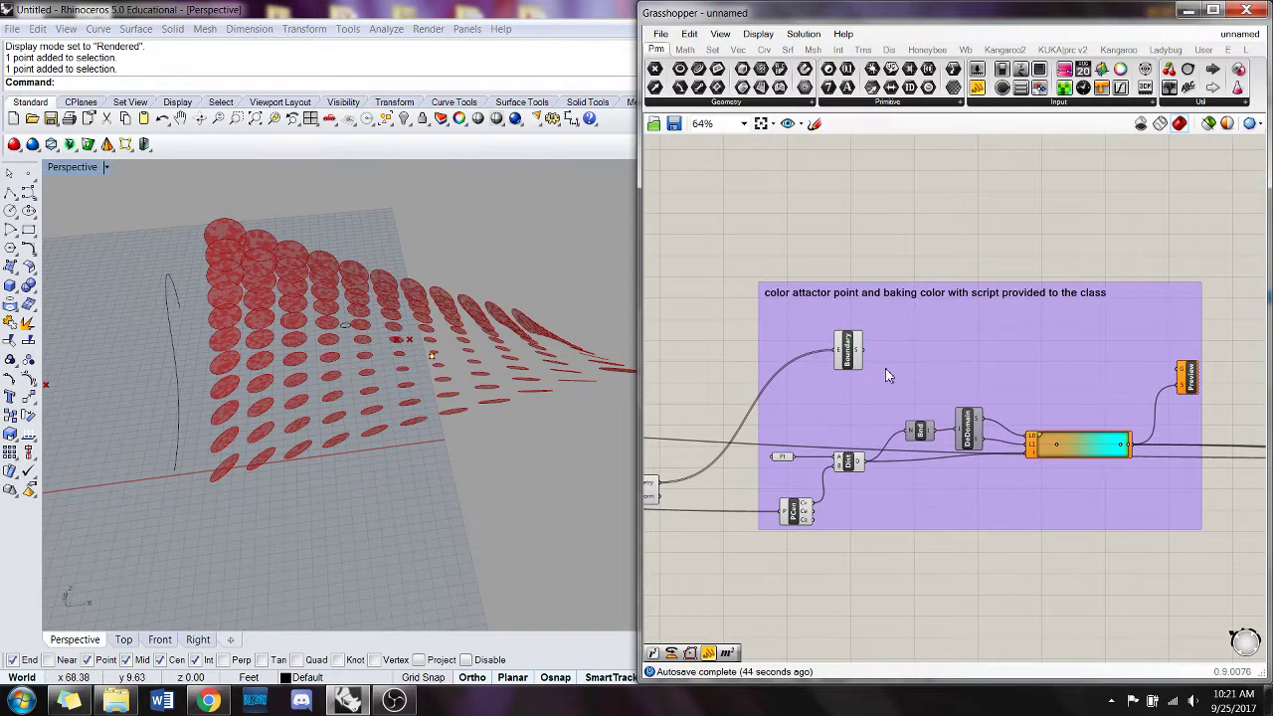
pyautogui.scroll(-4, 886, 369)
pyautogui.moveTo(762, 394); pyautogui.dragTo(1041, 422, button='right')
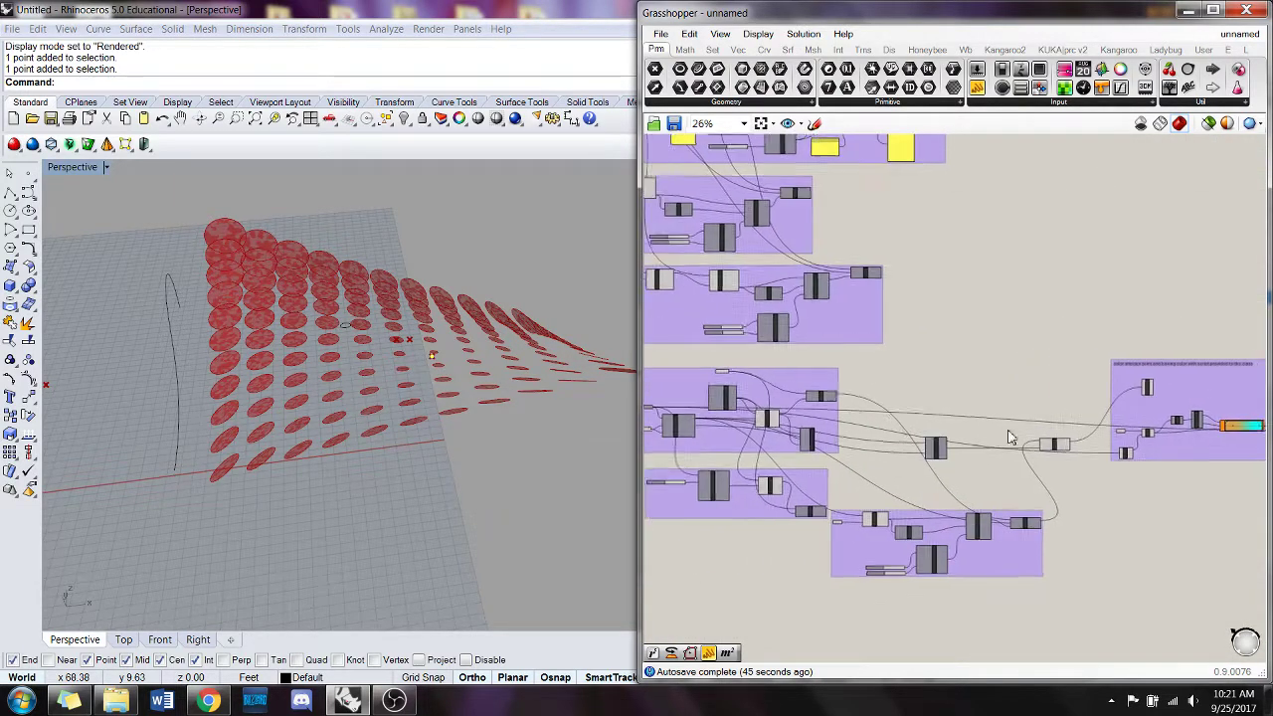
pyautogui.scroll(4, 1009, 438)
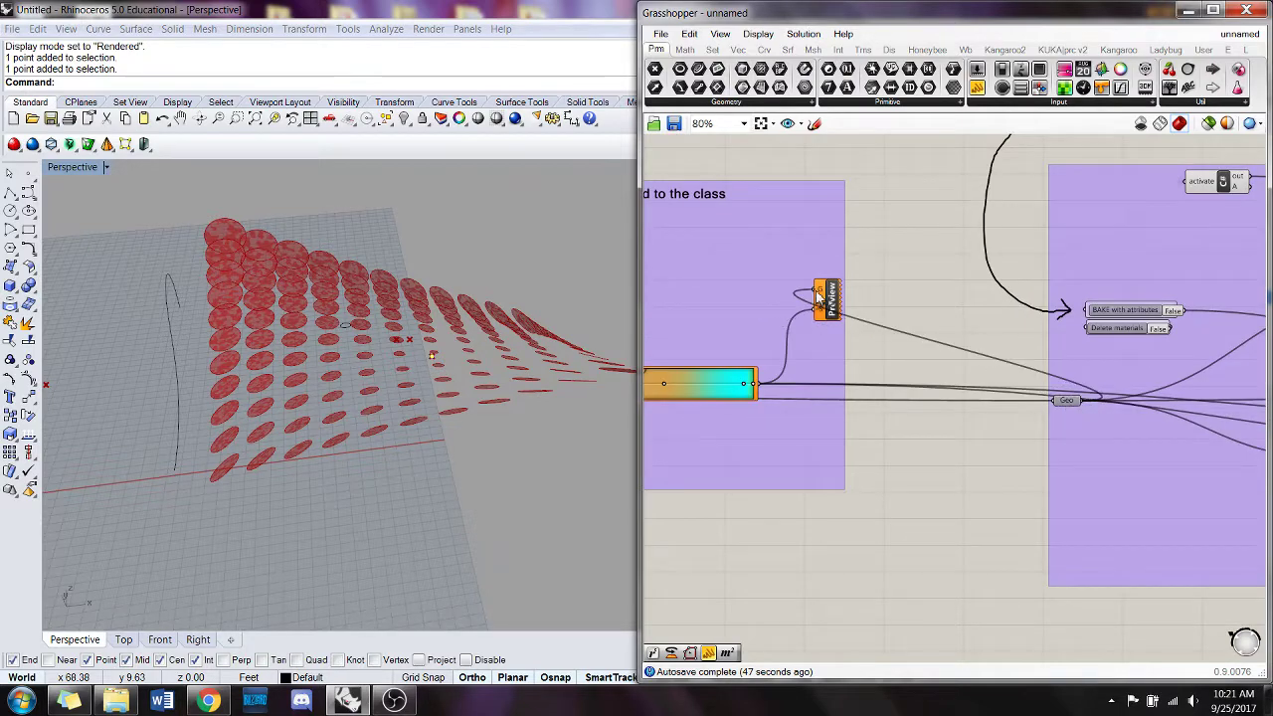
# - Space out the gradient's color grips so that orange, cyan and green spread across its whole range
pyautogui.moveTo(528, 354); pyautogui.dragTo(529, 372, button='right')
pyautogui.moveTo(649, 379); pyautogui.dragTo(901, 405, button='right')
pyautogui.scroll(1, 890, 394)
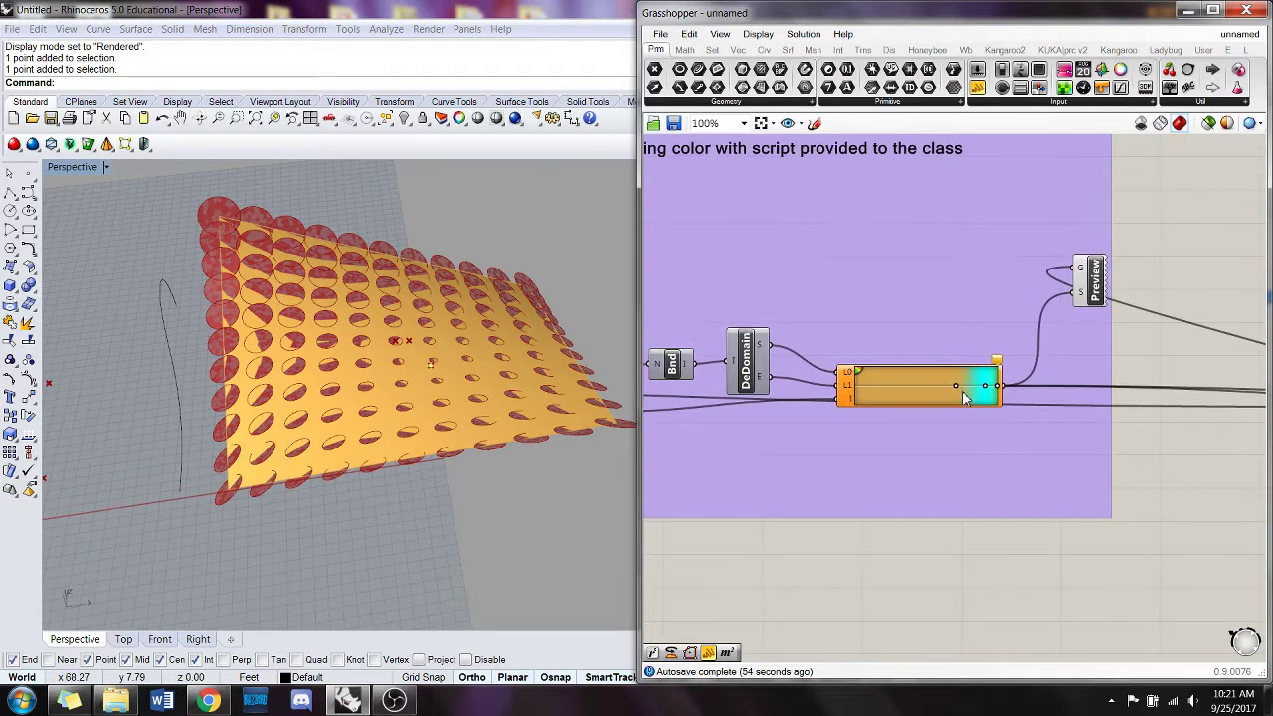
pyautogui.moveTo(986, 386); pyautogui.dragTo(916, 386)
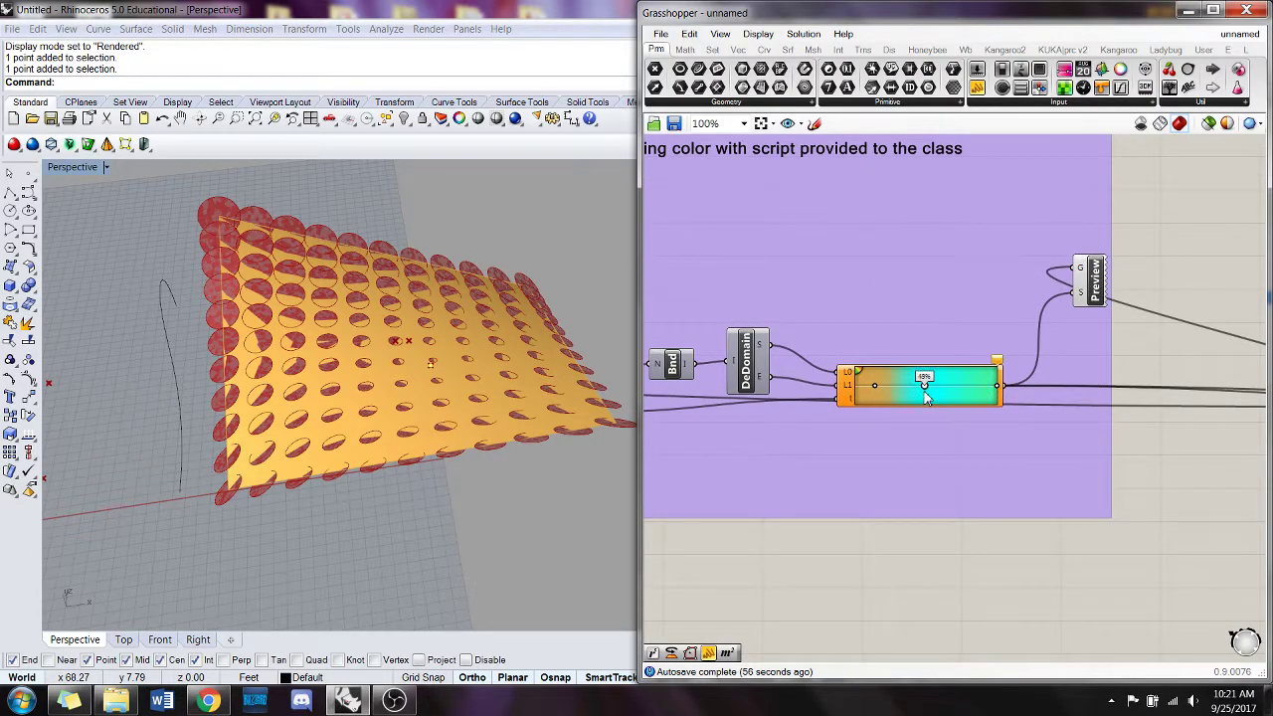
pyautogui.moveTo(998, 387); pyautogui.dragTo(954, 387)
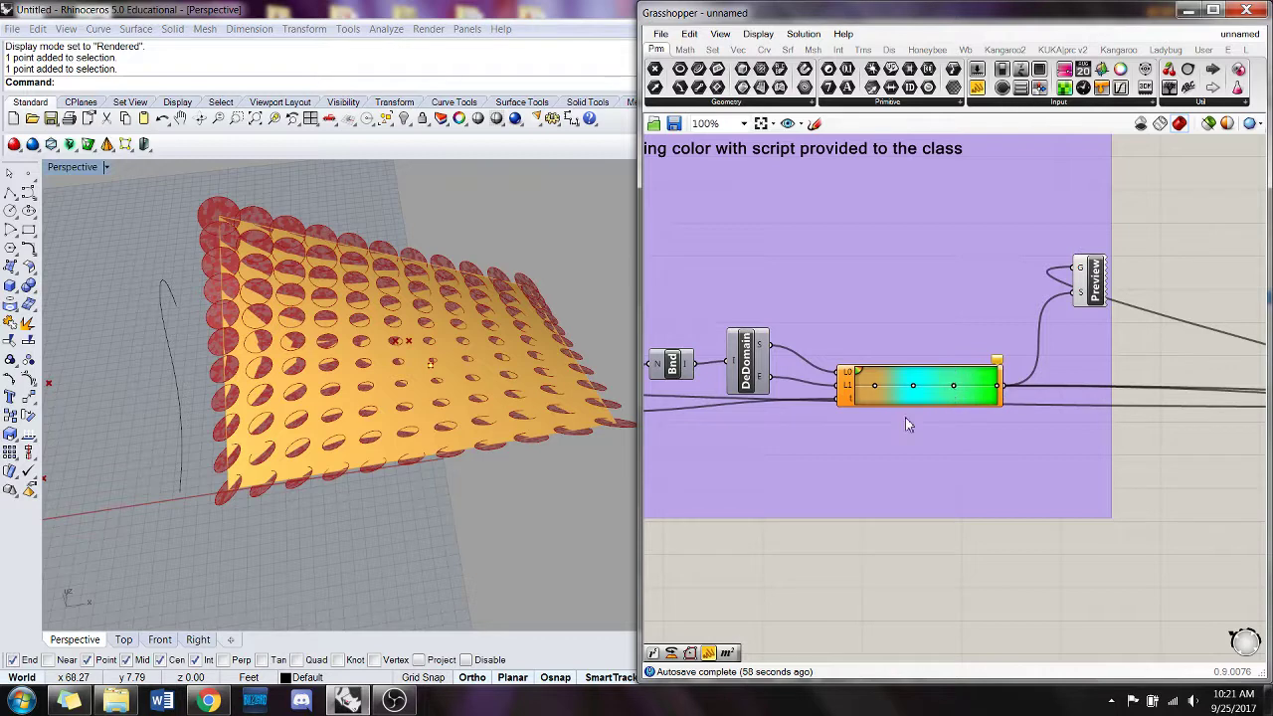
pyautogui.moveTo(808, 488); pyautogui.dragTo(938, 458, button='right')
pyautogui.moveTo(478, 321); pyautogui.dragTo(455, 273, button='right')
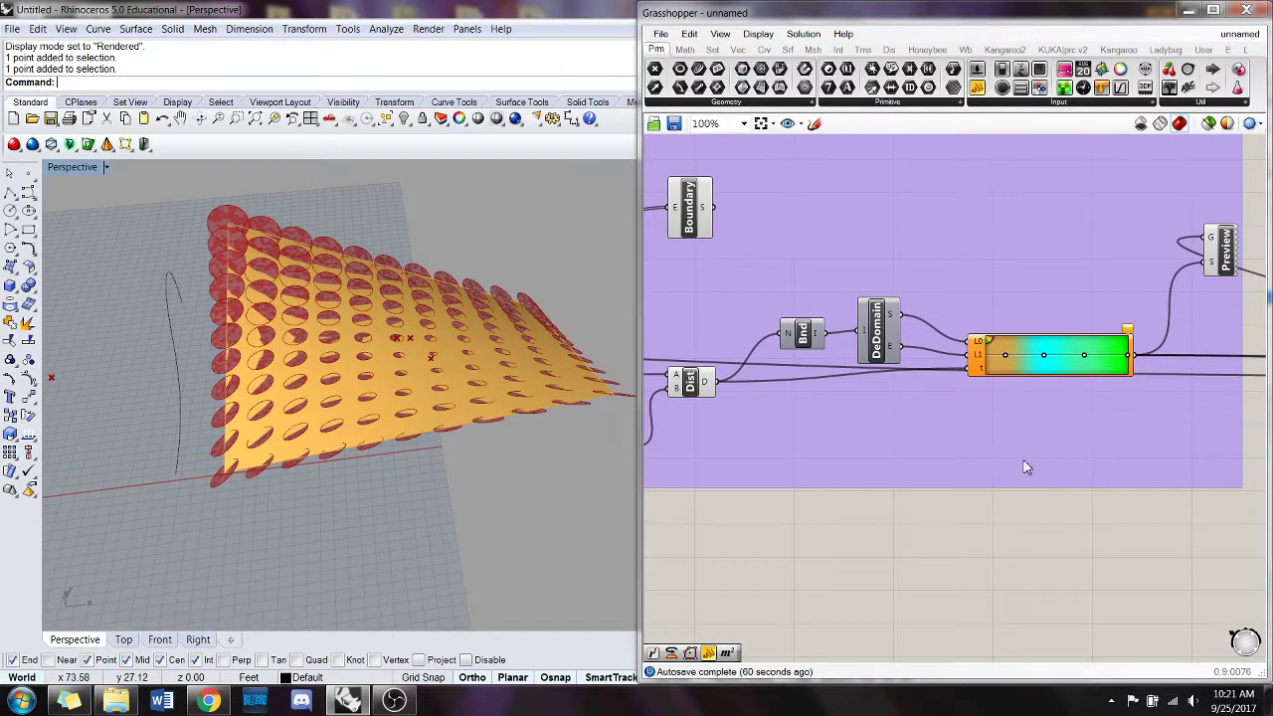
# - Connect the Mapped output of the Remap Numbers component in the scaling group to the N input of the color group's Bnd component
pyautogui.scroll(-2, 1029, 465)
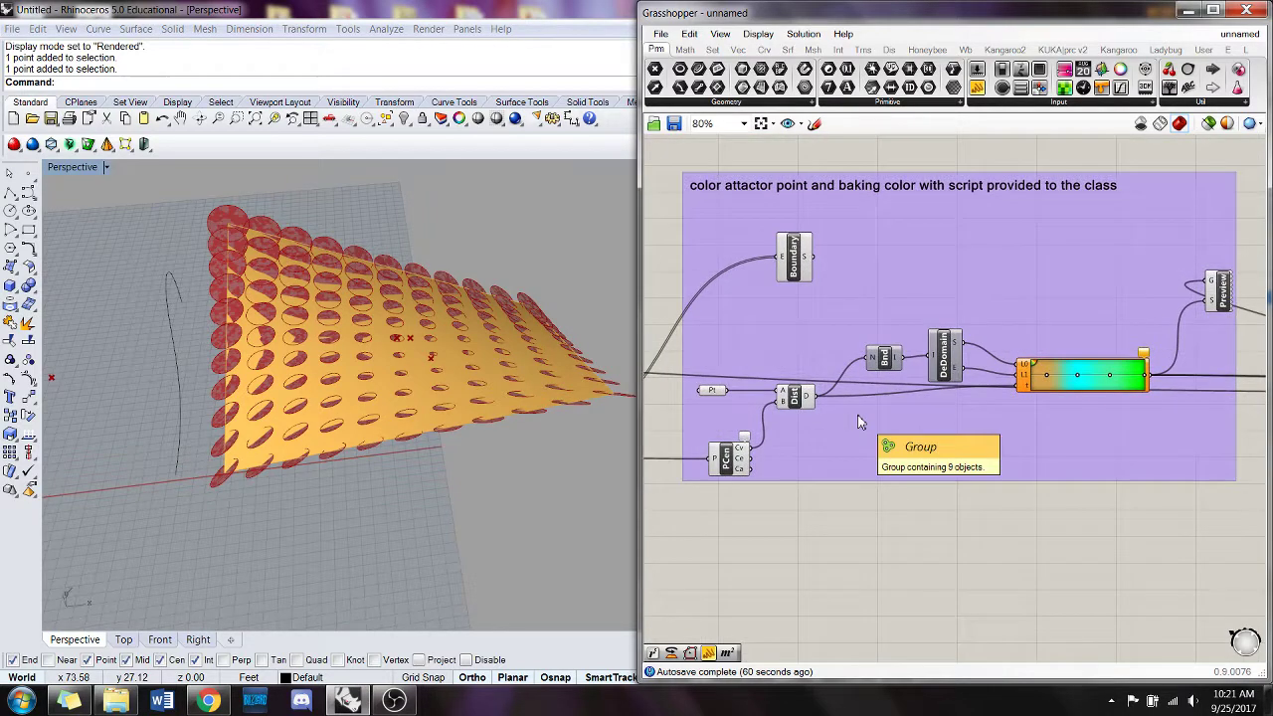
pyautogui.moveTo(748, 439)
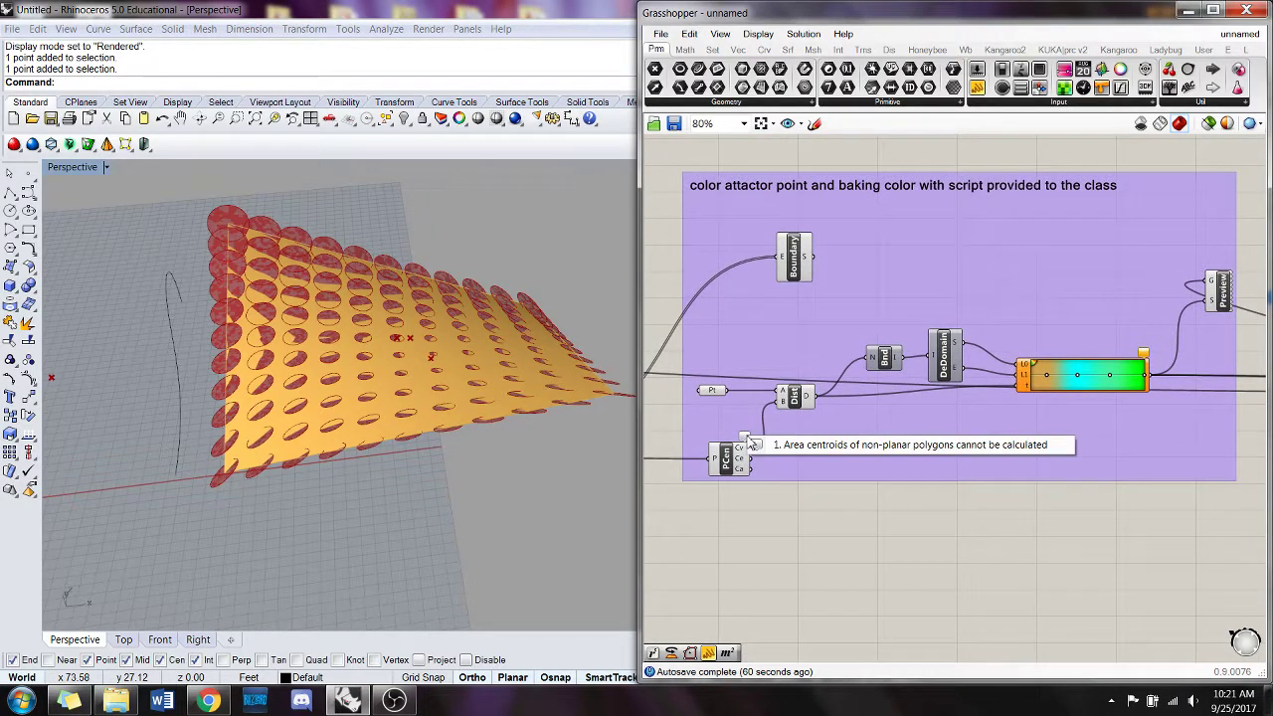
pyautogui.moveTo(503, 336); pyautogui.dragTo(499, 386, button='right')
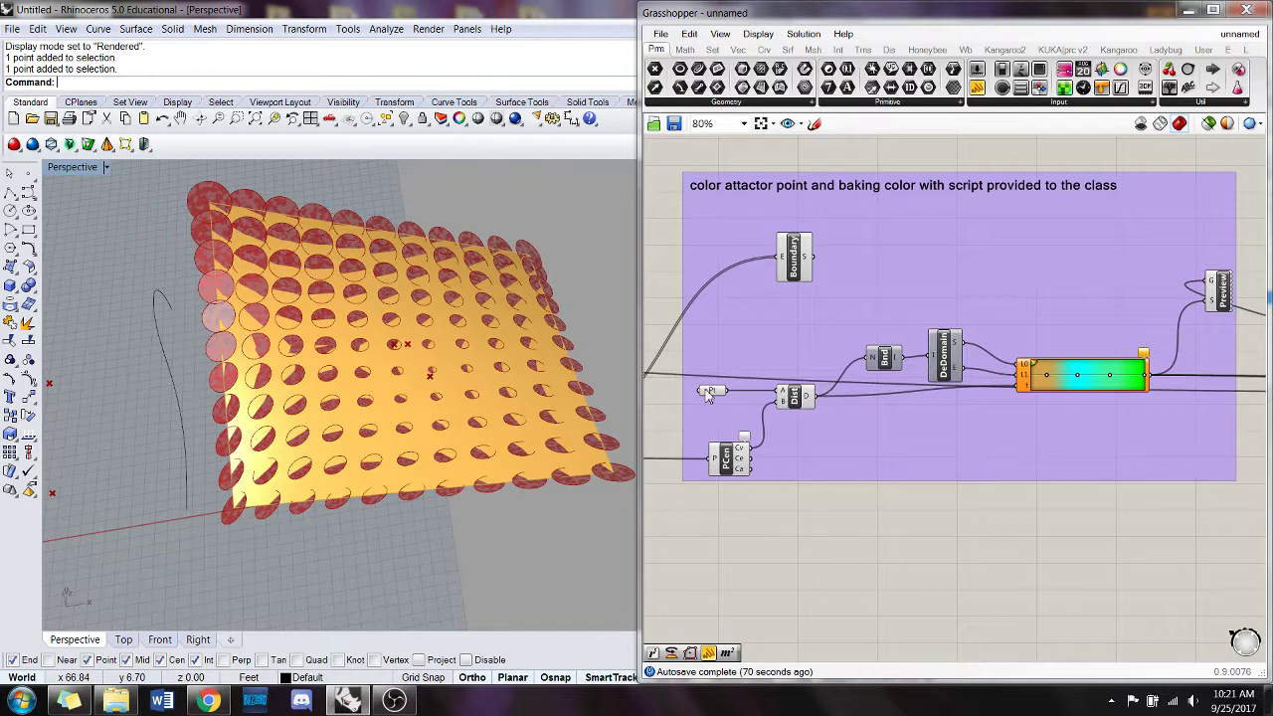
pyautogui.moveTo(772, 564); pyautogui.dragTo(809, 553, button='right')
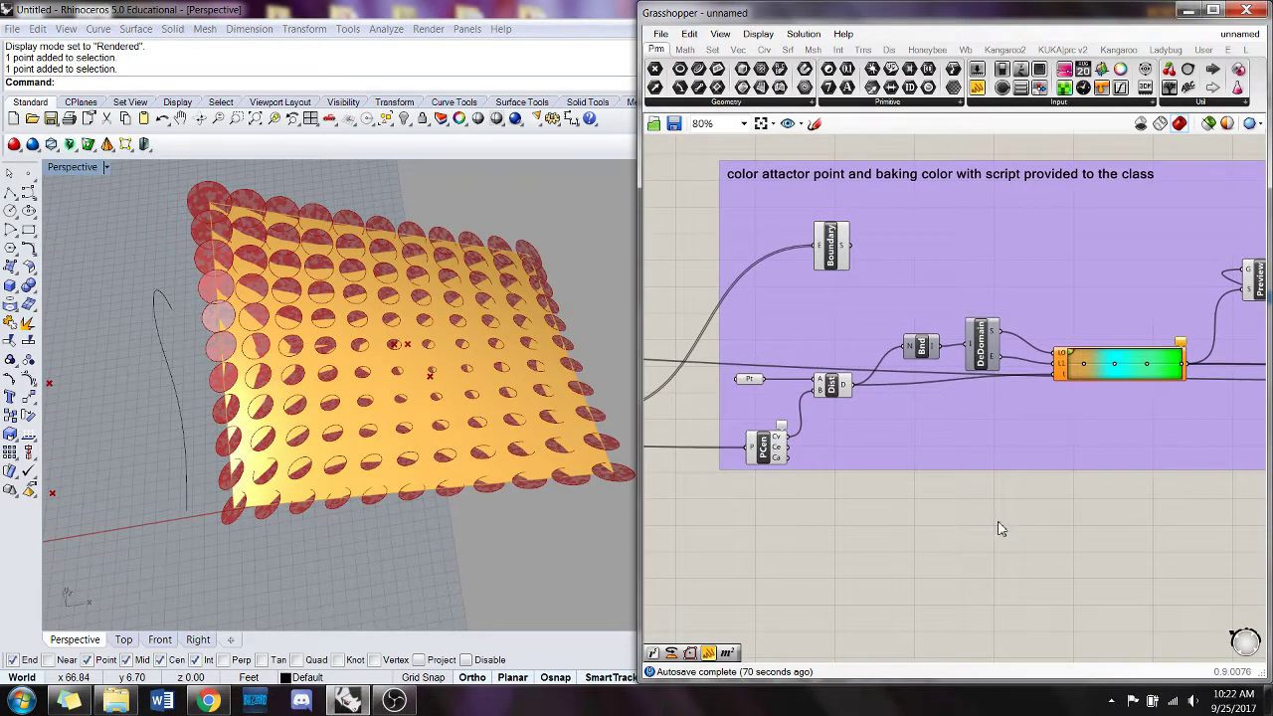
pyautogui.scroll(-1, 1002, 528)
pyautogui.moveTo(774, 477); pyautogui.dragTo(1004, 482, button='right')
pyautogui.moveTo(784, 501); pyautogui.dragTo(1054, 439, button='right')
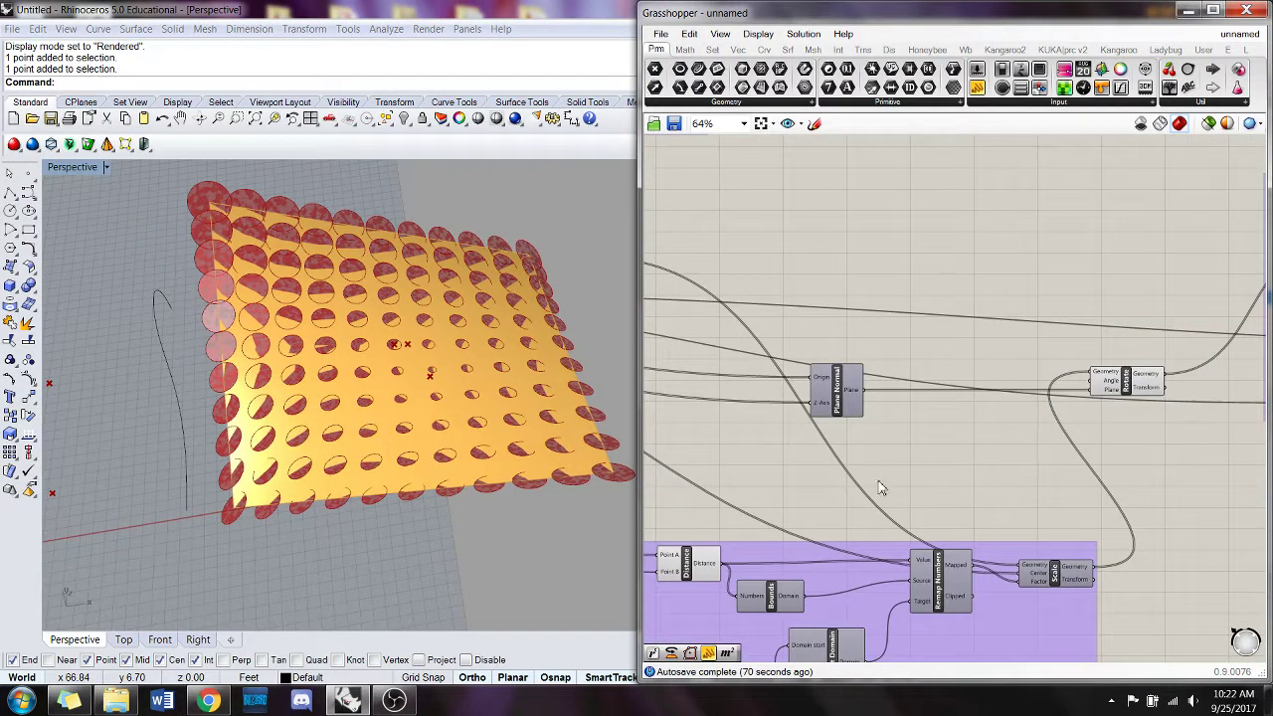
pyautogui.moveTo(879, 484); pyautogui.dragTo(911, 396, button='right')
pyautogui.scroll(-1, 1074, 447)
pyautogui.moveTo(1074, 448); pyautogui.dragTo(896, 466, button='right')
pyautogui.scroll(1, 967, 438)
pyautogui.moveTo(752, 494); pyautogui.dragTo(1198, 254)
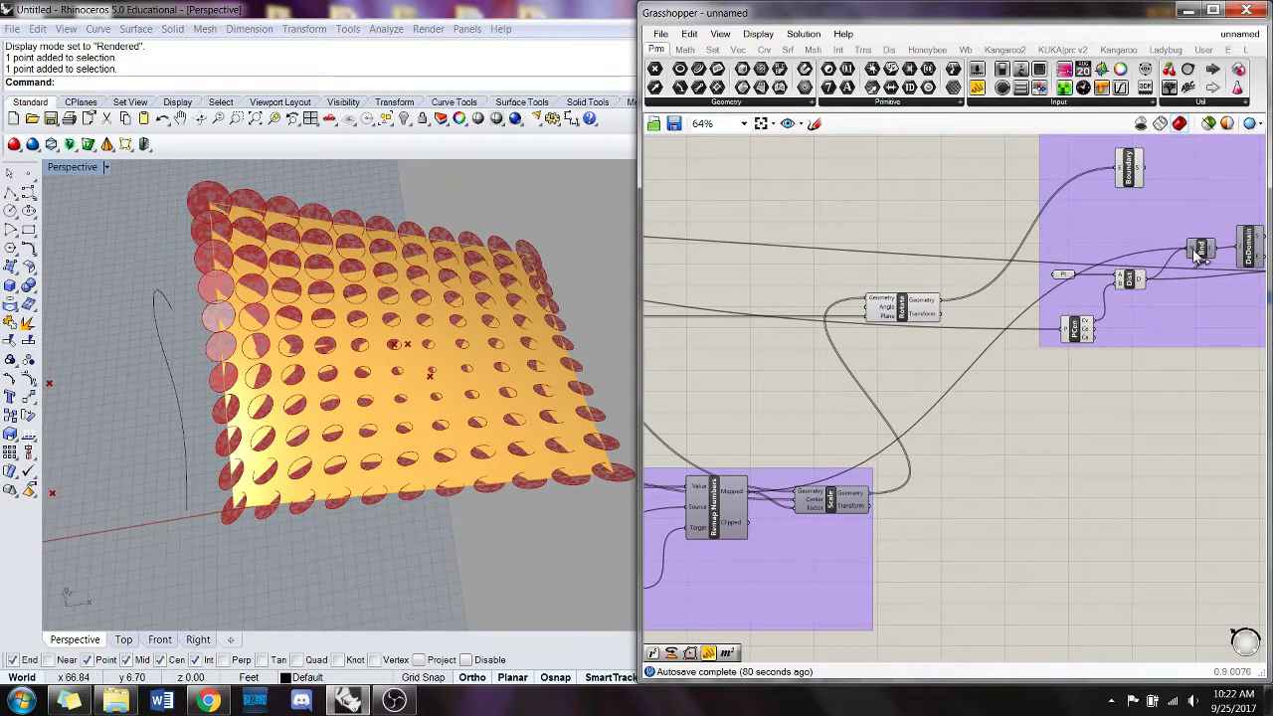
pyautogui.moveTo(1158, 428); pyautogui.dragTo(950, 452, button='right')
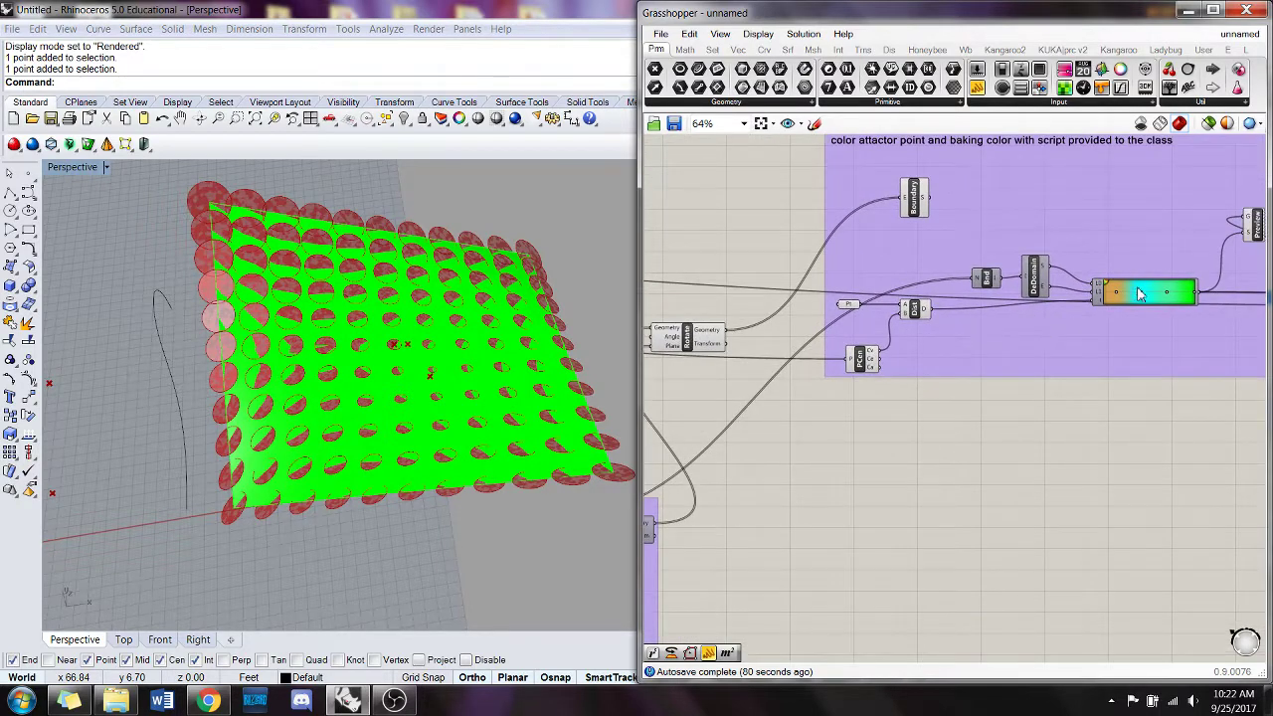
pyautogui.moveTo(1144, 296); pyautogui.dragTo(1182, 298)
pyautogui.moveTo(1144, 298); pyautogui.dragTo(1088, 306, button='right')
pyautogui.click(932, 287)
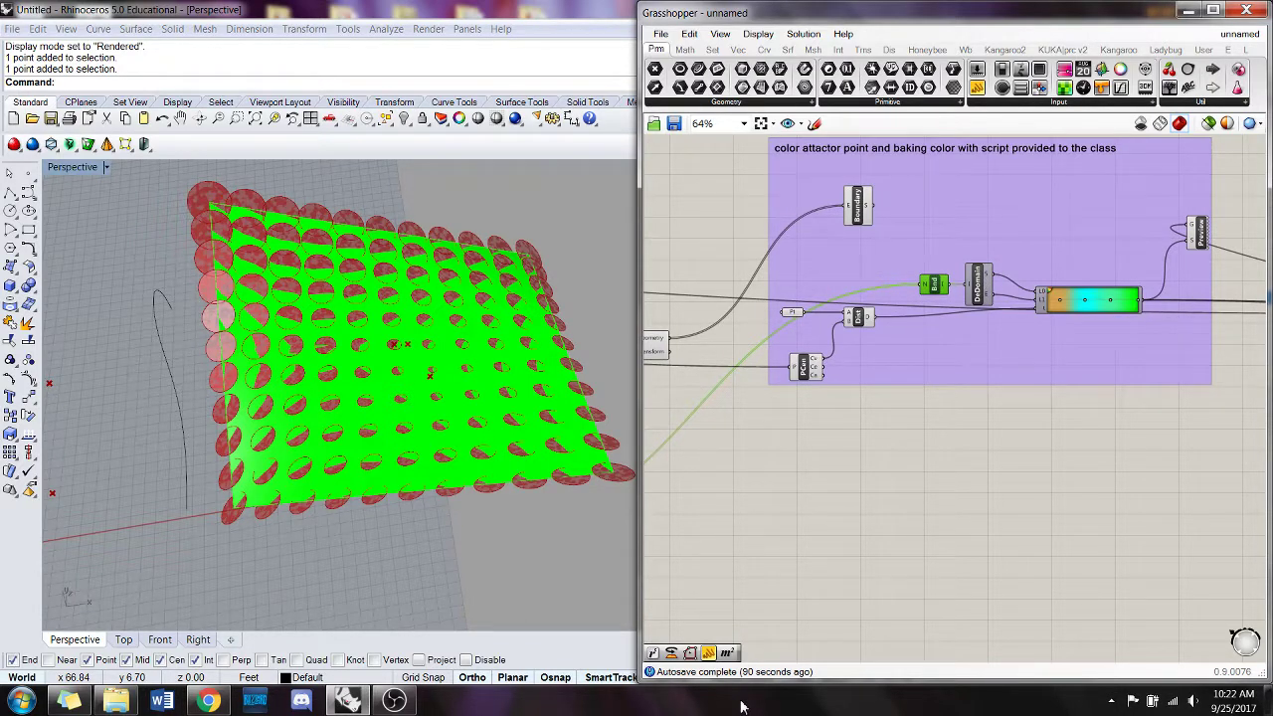
pyautogui.click(865, 425)
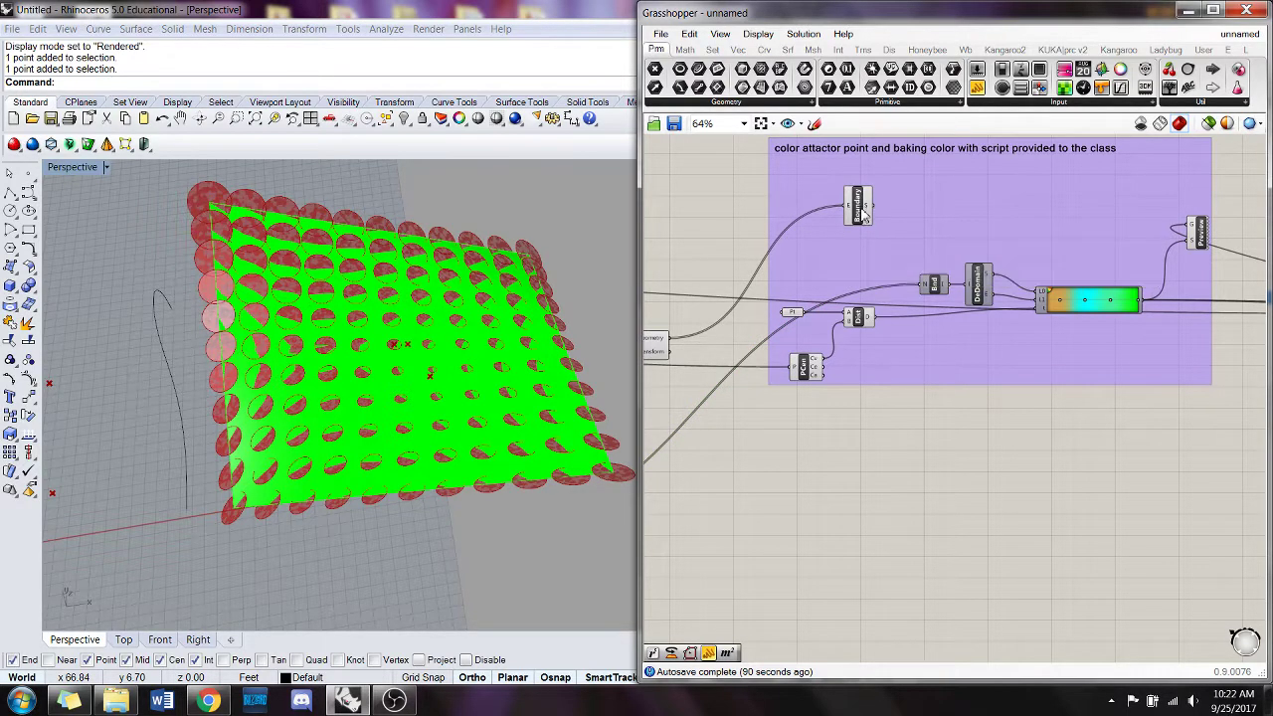
pyautogui.moveTo(824, 446); pyautogui.dragTo(833, 447, button='right')
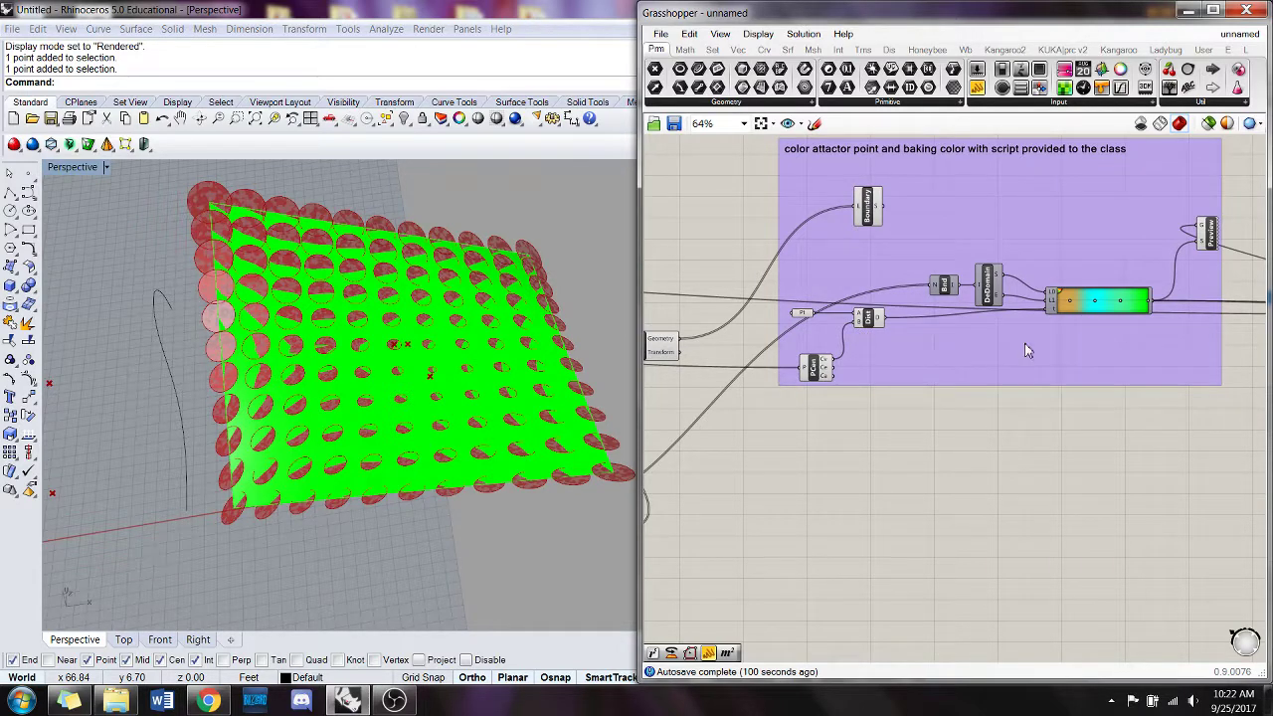
# - Connect the scaling group's Distance output to the gradient's t input and disconnect the color group's Dist component from that input
pyautogui.moveTo(855, 366); pyautogui.dragTo(930, 327, button='right')
pyautogui.scroll(-1, 930, 327)
pyautogui.moveTo(720, 451); pyautogui.dragTo(818, 444, button='right')
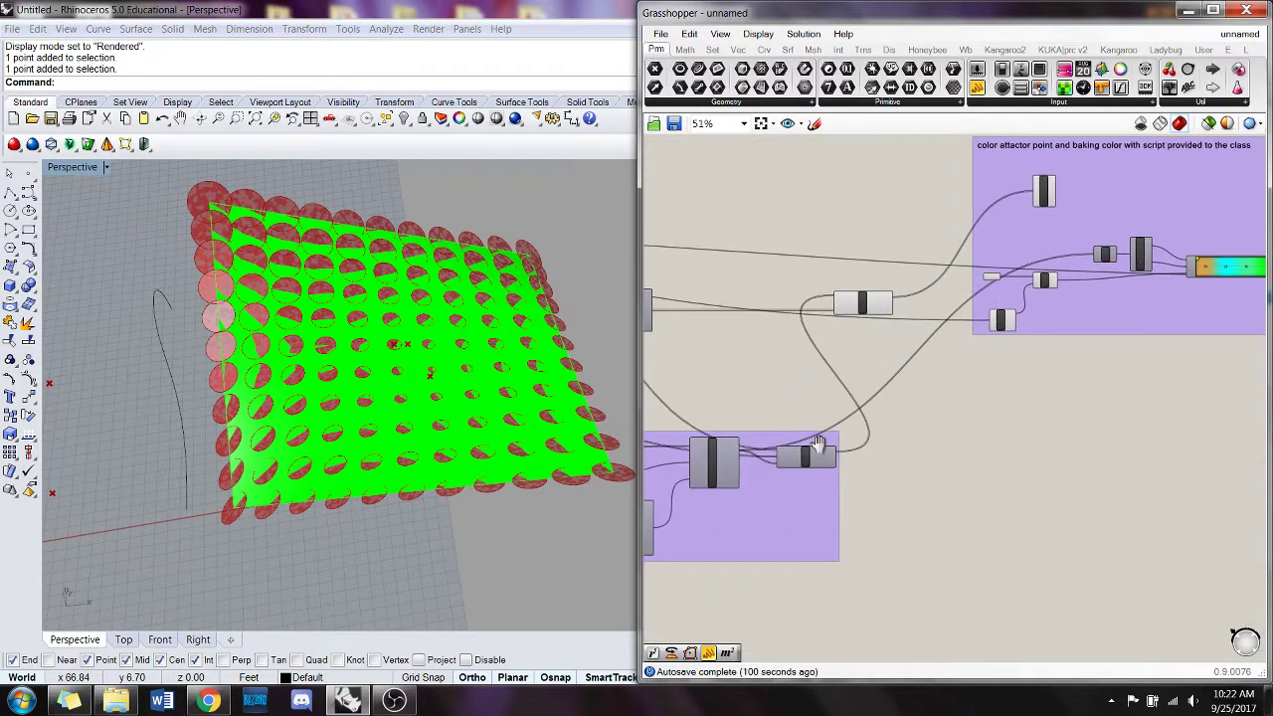
pyautogui.scroll(2, 930, 419)
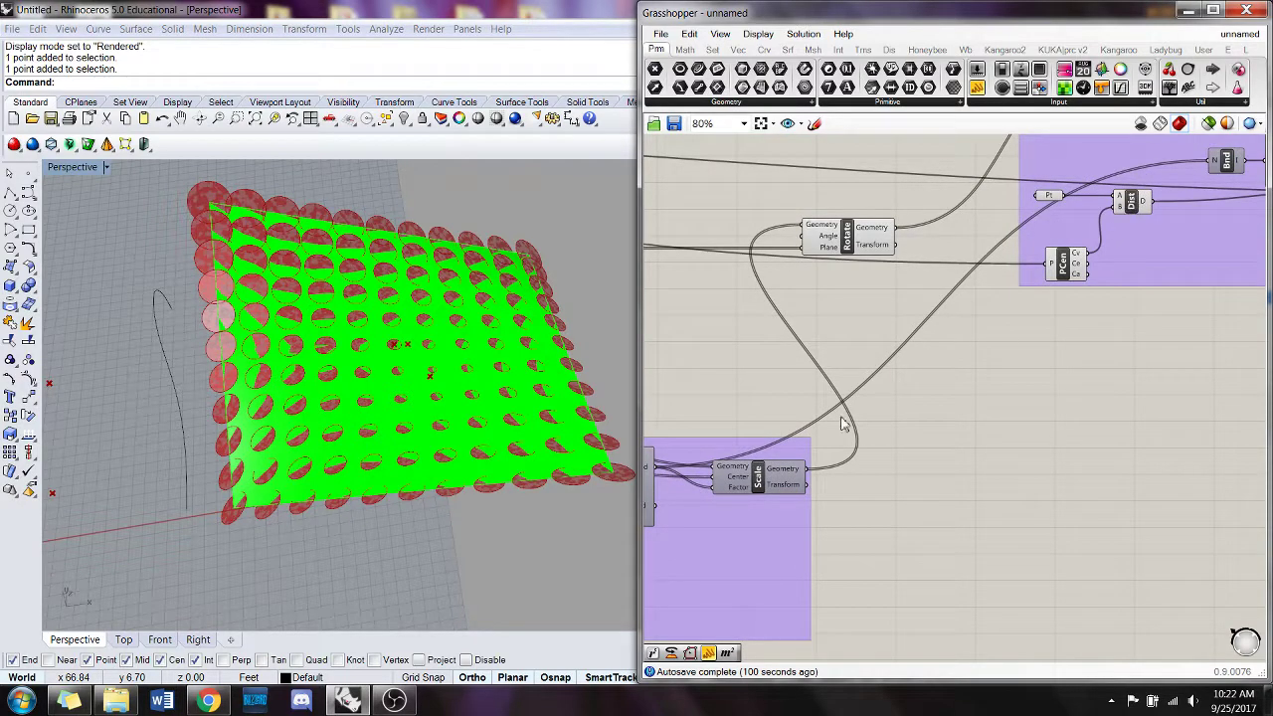
pyautogui.moveTo(841, 423); pyautogui.dragTo(863, 423, button='right')
pyautogui.moveTo(675, 468); pyautogui.dragTo(1209, 210)
pyautogui.moveTo(759, 427); pyautogui.dragTo(976, 428, button='right')
pyautogui.moveTo(681, 443); pyautogui.dragTo(1201, 179)
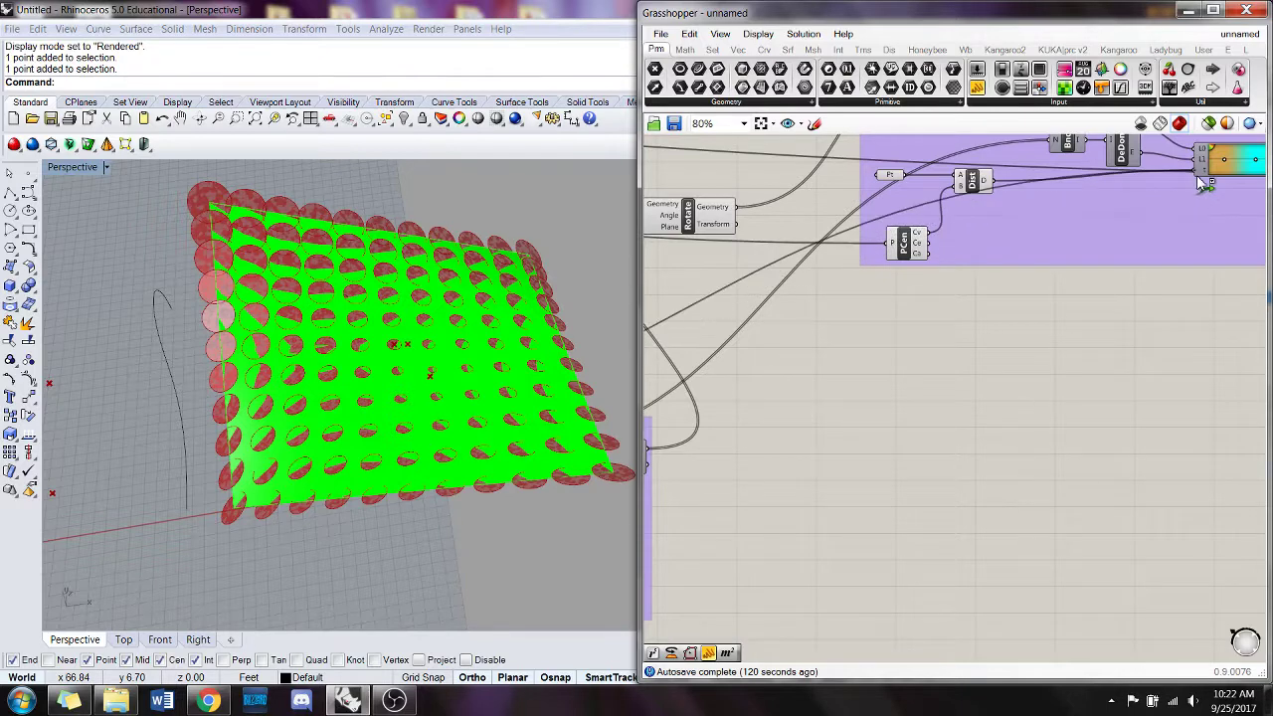
pyautogui.rightClick(1202, 181)
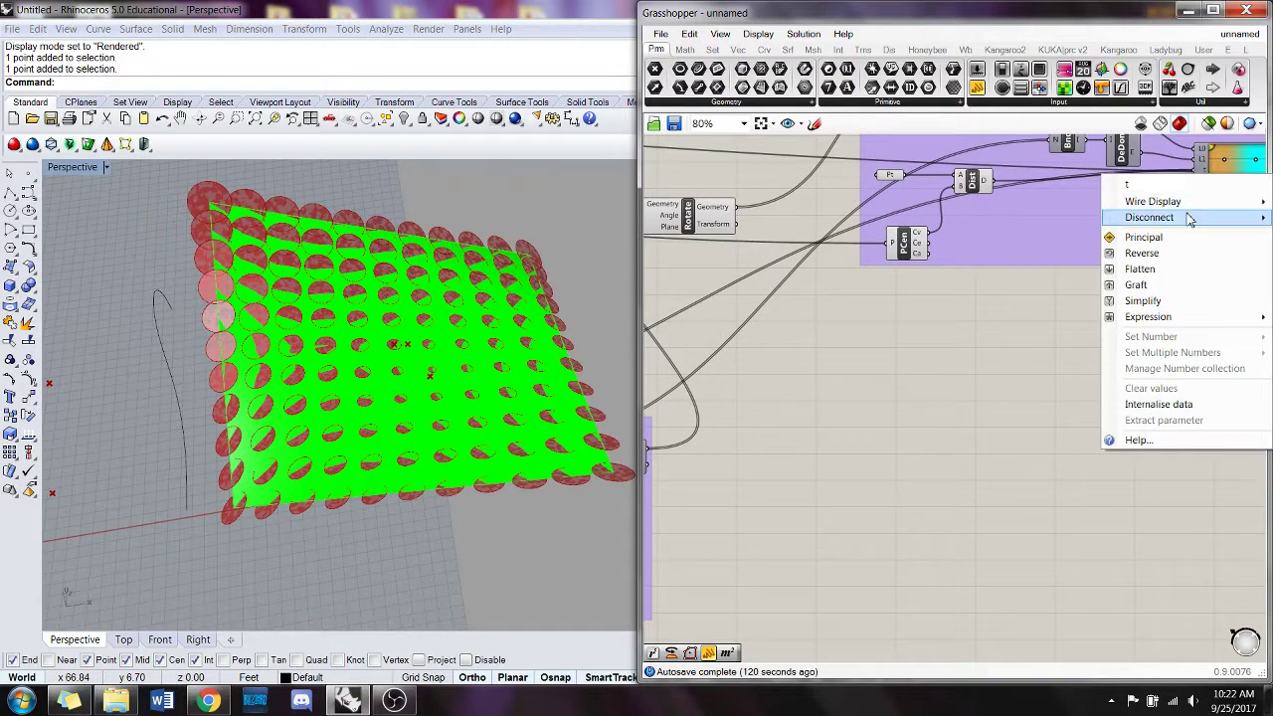
pyautogui.moveTo(1102, 217)
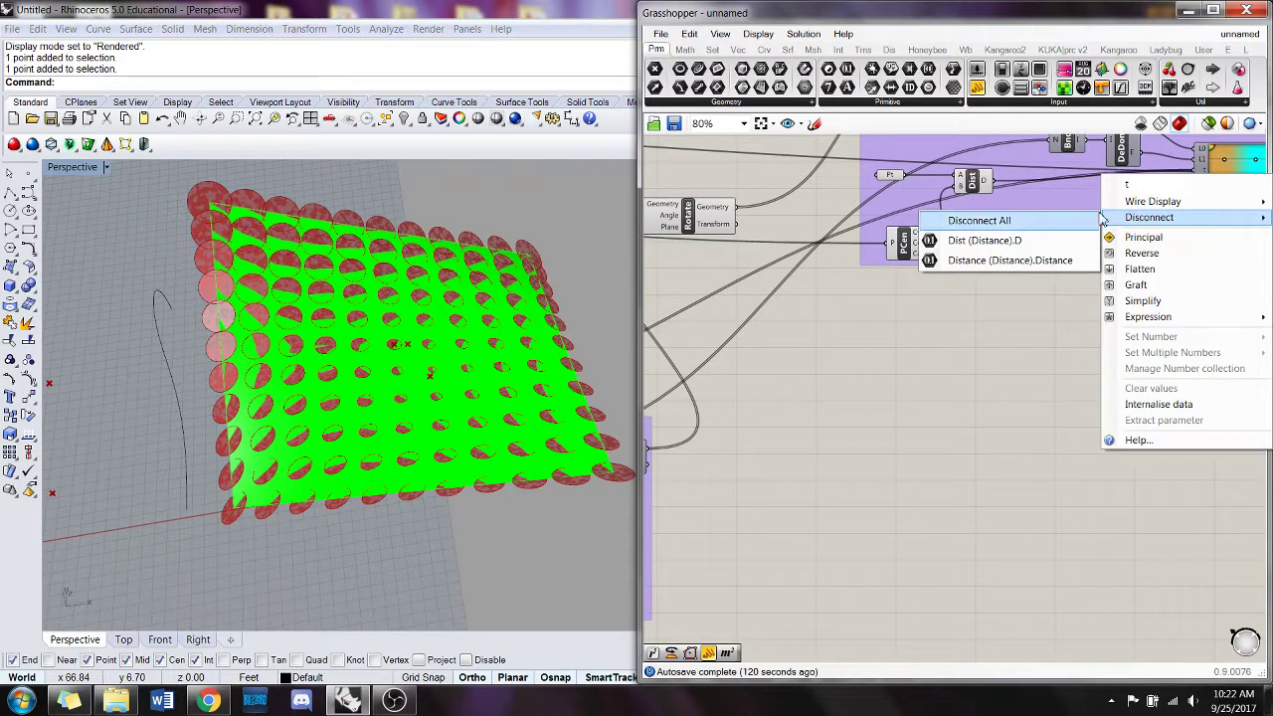
pyautogui.click(1030, 247)
# - Shift the gradient component slightly and nudge its cyan grip toward the orange end
pyautogui.moveTo(1062, 296); pyautogui.dragTo(971, 374, button='right')
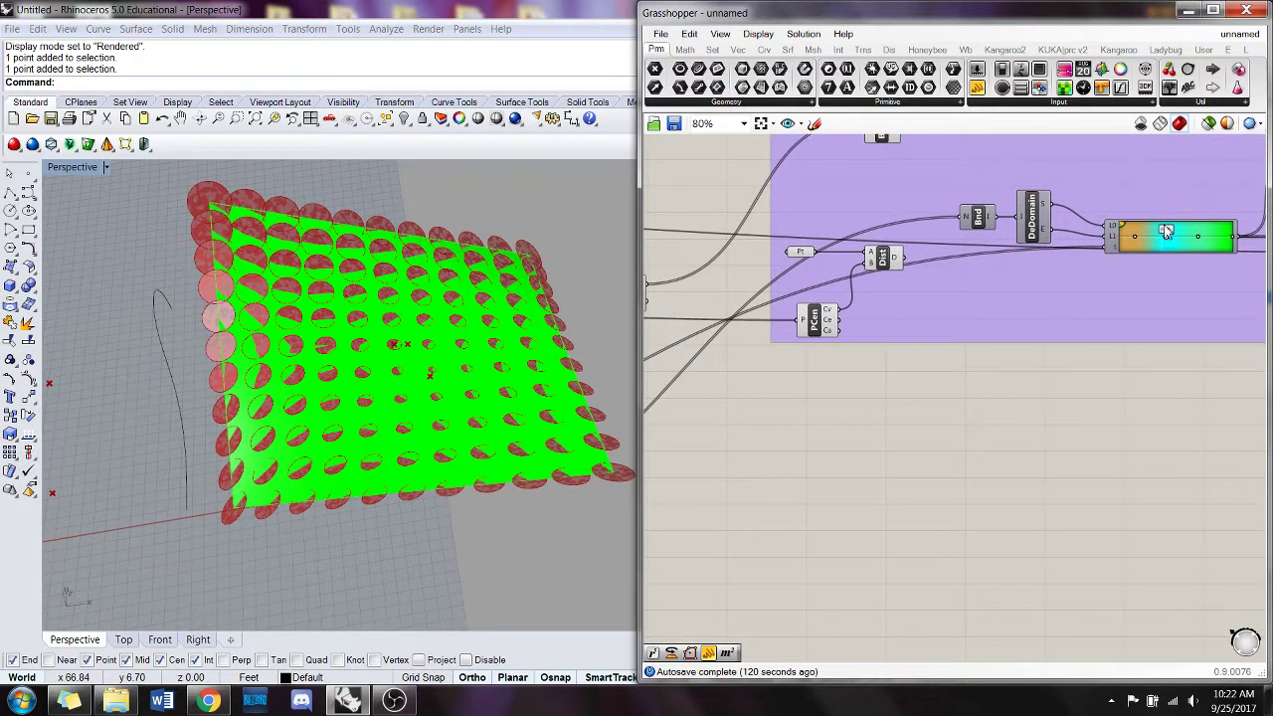
pyautogui.moveTo(1177, 236); pyautogui.dragTo(1181, 232)
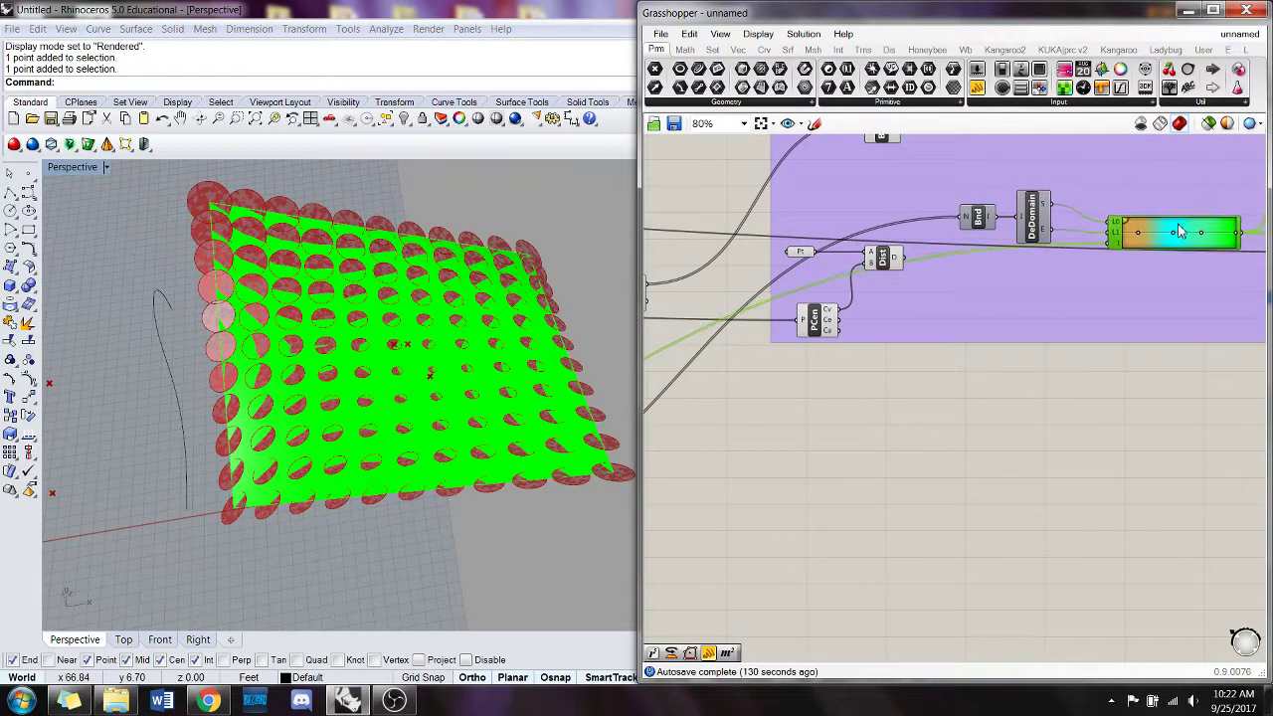
pyautogui.click(933, 348)
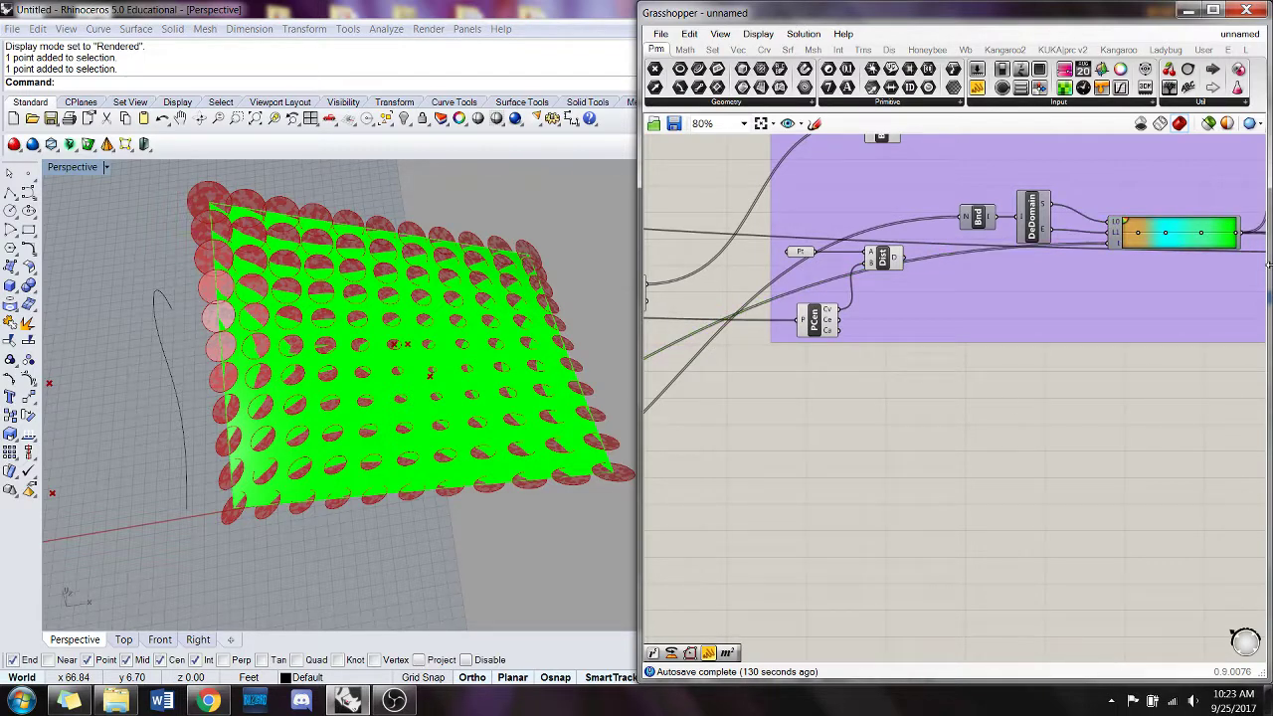
# - Examine the gradient-coloured hexagons and color group of the ColorScript definition for comparison and return to the unnamed definition
pyautogui.scroll(-2, 961, 407)
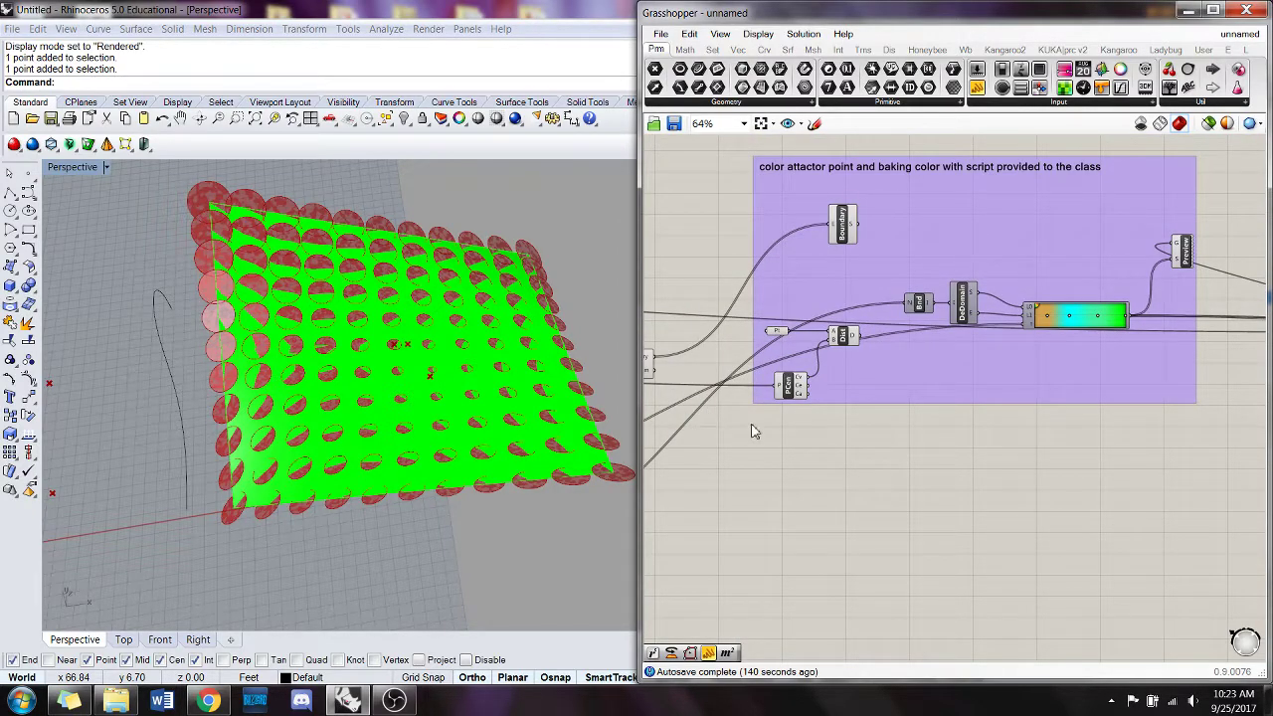
pyautogui.click(1238, 34)
pyautogui.click(1206, 110)
pyautogui.keyDown('shift'); pyautogui.moveTo(203, 346); pyautogui.dragTo(599, 310, button='right'); pyautogui.keyUp('shift')
pyautogui.keyDown('shift'); pyautogui.moveTo(197, 373); pyautogui.dragTo(404, 418, button='right'); pyautogui.keyUp('shift')
pyautogui.scroll(-4, 404, 417)
pyautogui.keyDown('shift'); pyautogui.moveTo(245, 417); pyautogui.dragTo(378, 433, button='right'); pyautogui.keyUp('shift')
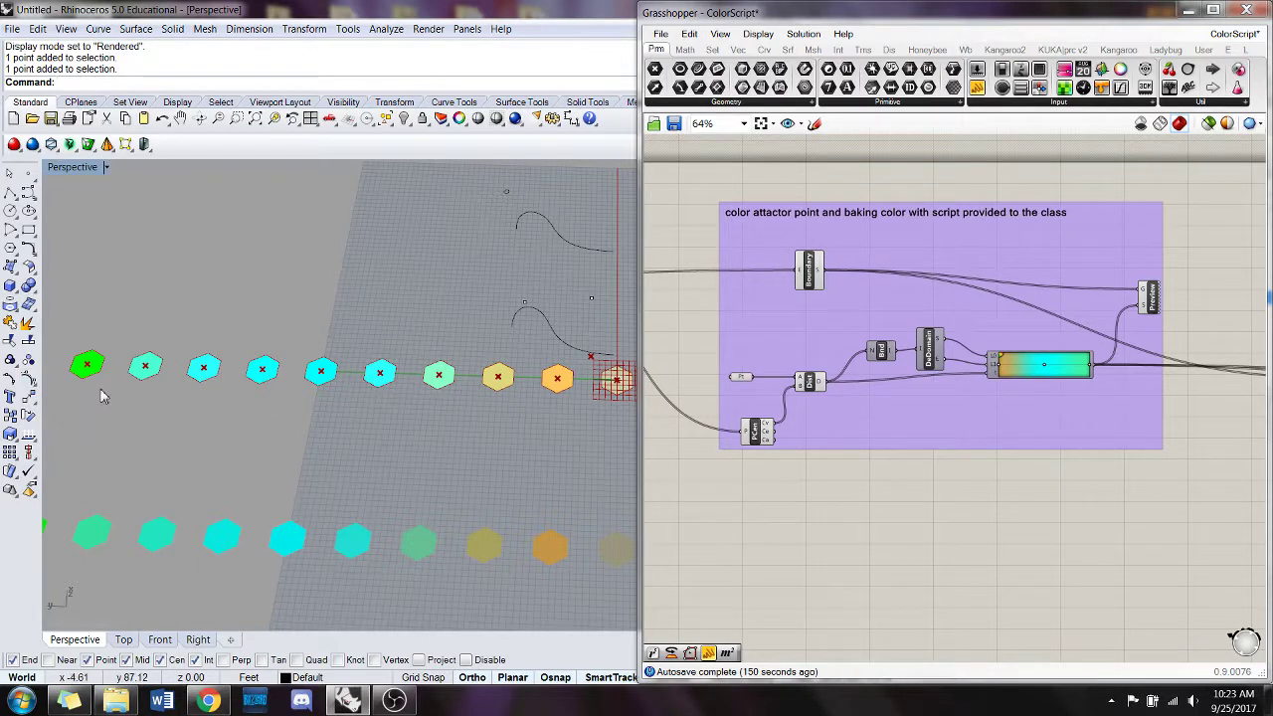
pyautogui.scroll(-3, 925, 497)
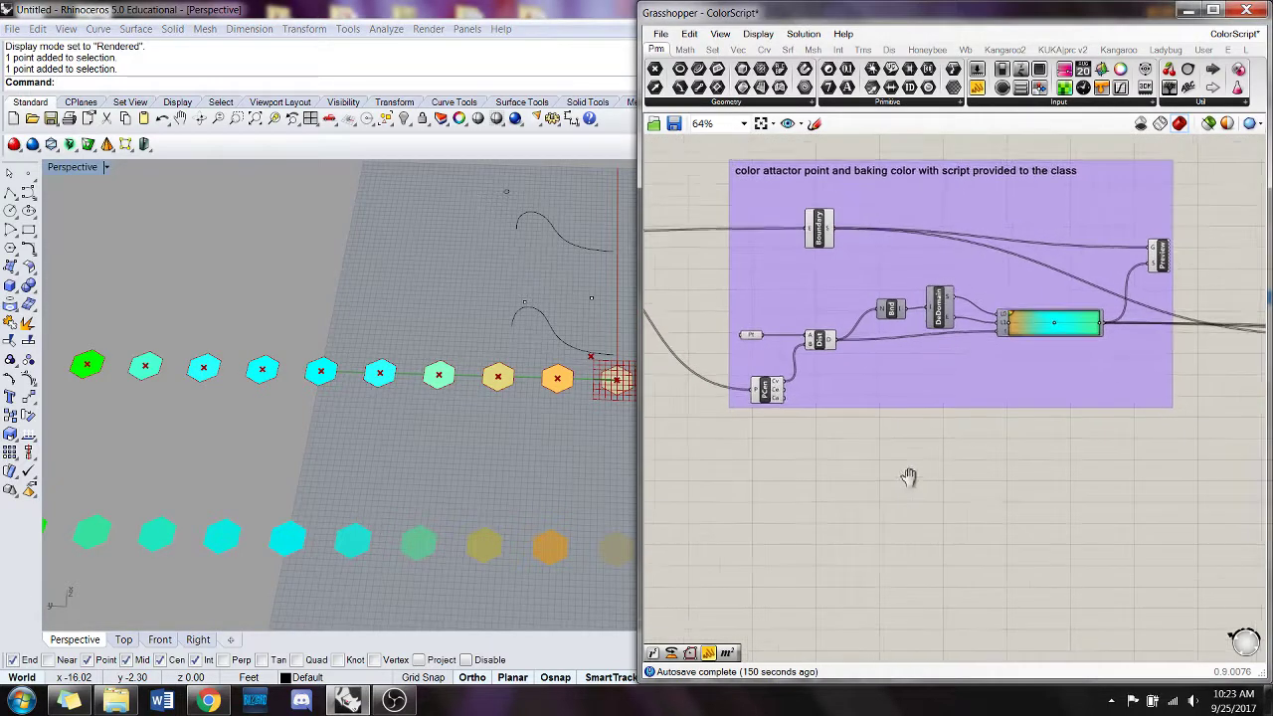
pyautogui.click(1233, 34)
pyautogui.click(1193, 167)
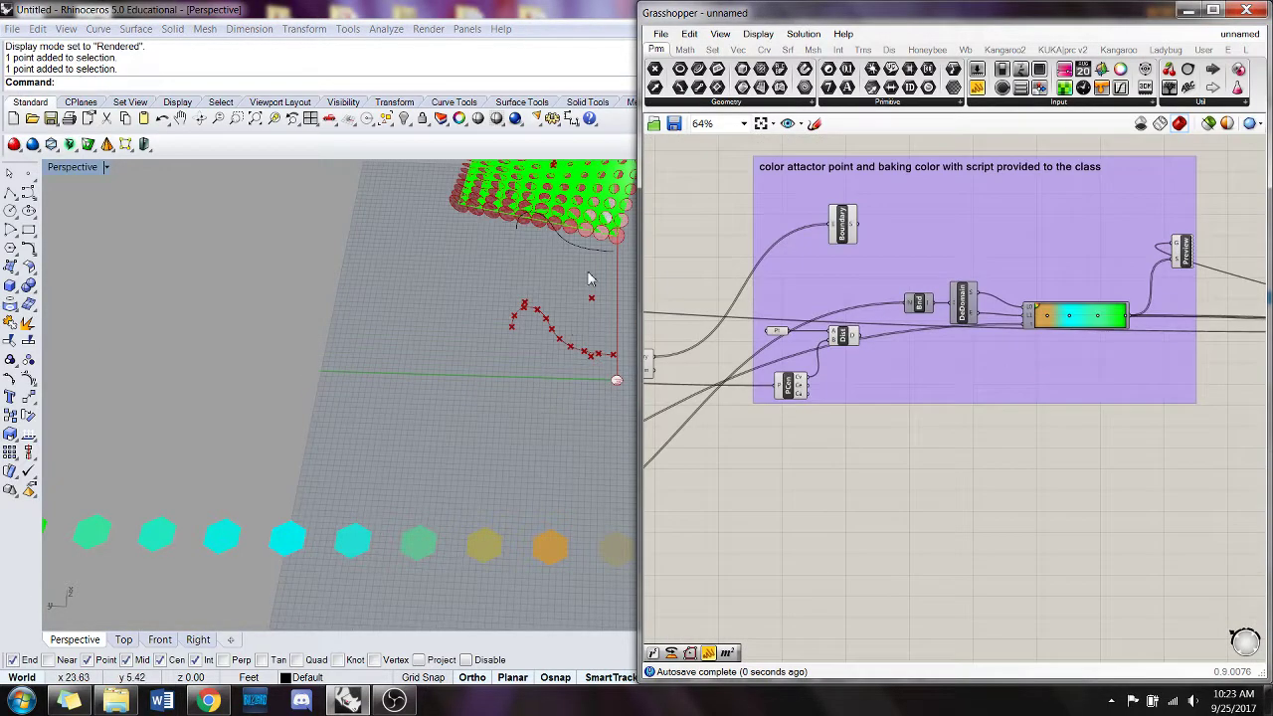
# - Delete the color attractor group and the connected baking components from the unnamed definition
pyautogui.keyDown('shift'); pyautogui.moveTo(591, 271); pyautogui.dragTo(489, 365, button='right'); pyautogui.keyUp('shift')
pyautogui.scroll(3, 503, 307)
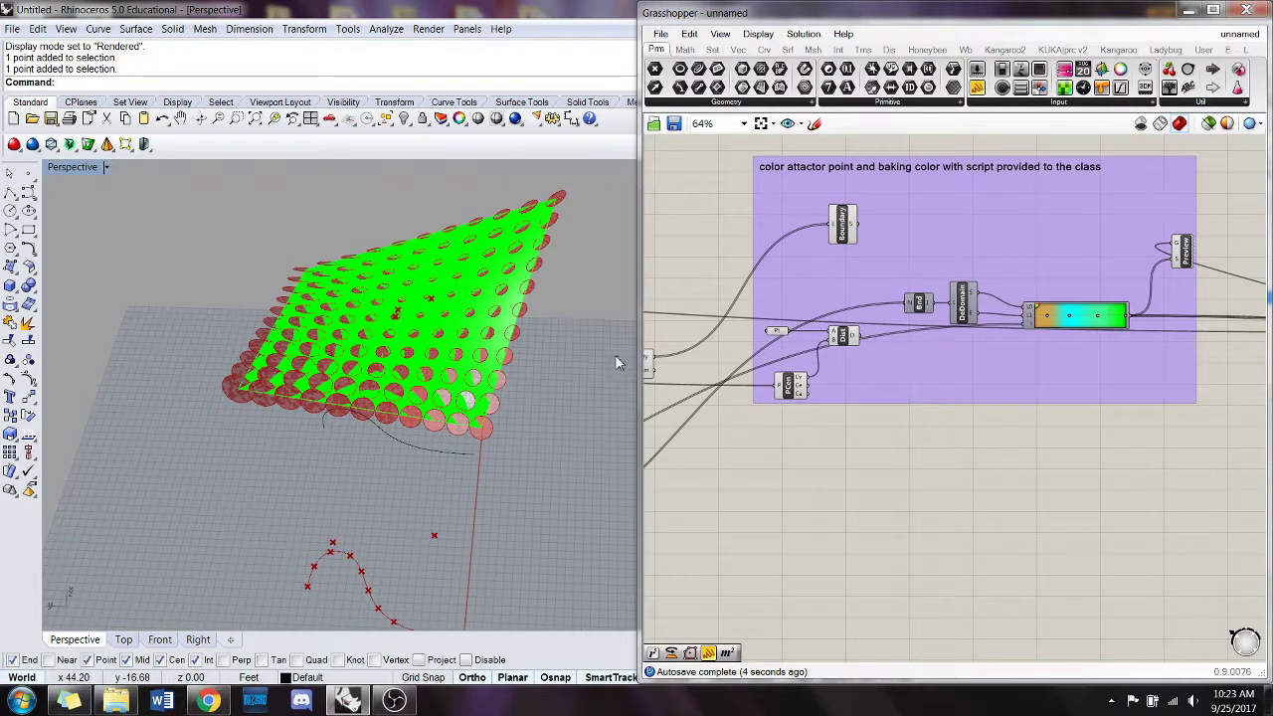
pyautogui.moveTo(591, 351); pyautogui.dragTo(408, 296, button='right')
pyautogui.keyDown('shift'); pyautogui.moveTo(531, 299); pyautogui.dragTo(429, 319, button='right'); pyautogui.keyUp('shift')
pyautogui.moveTo(780, 465); pyautogui.dragTo(774, 465, button='right')
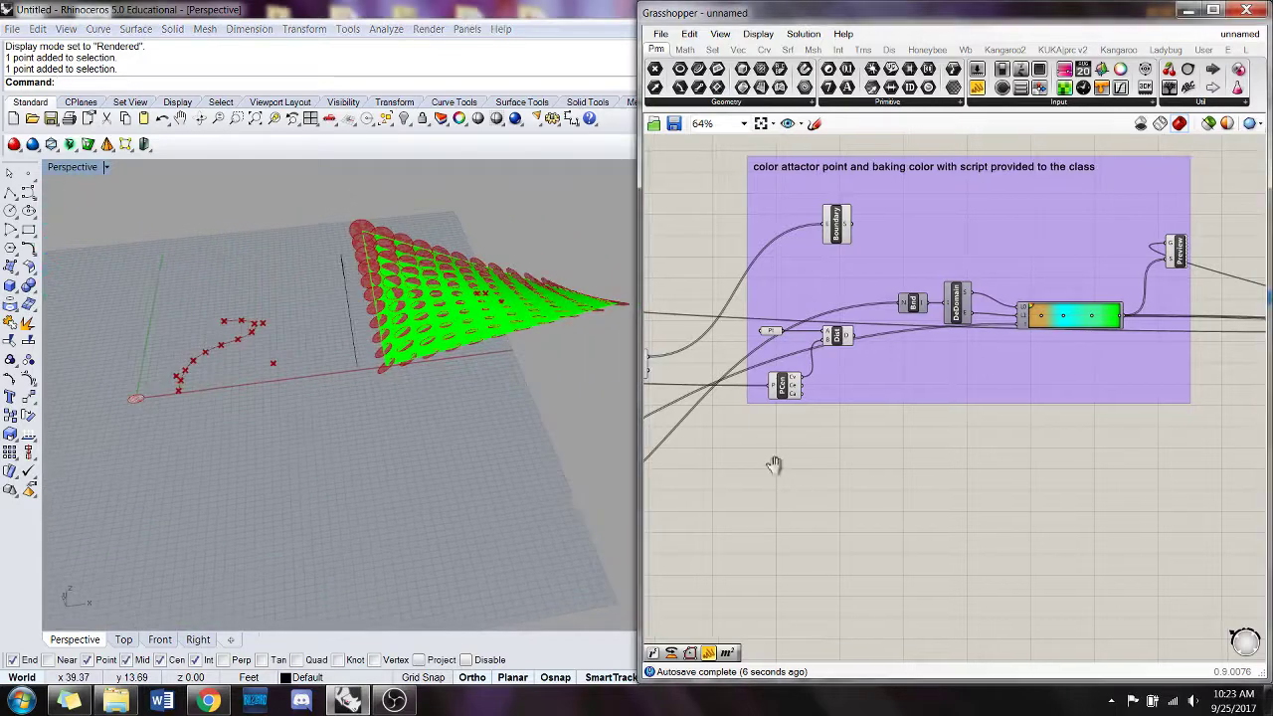
pyautogui.scroll(-5, 774, 464)
pyautogui.moveTo(1215, 511); pyautogui.dragTo(801, 360)
pyautogui.scroll(1, 796, 398)
pyautogui.press('Delete')
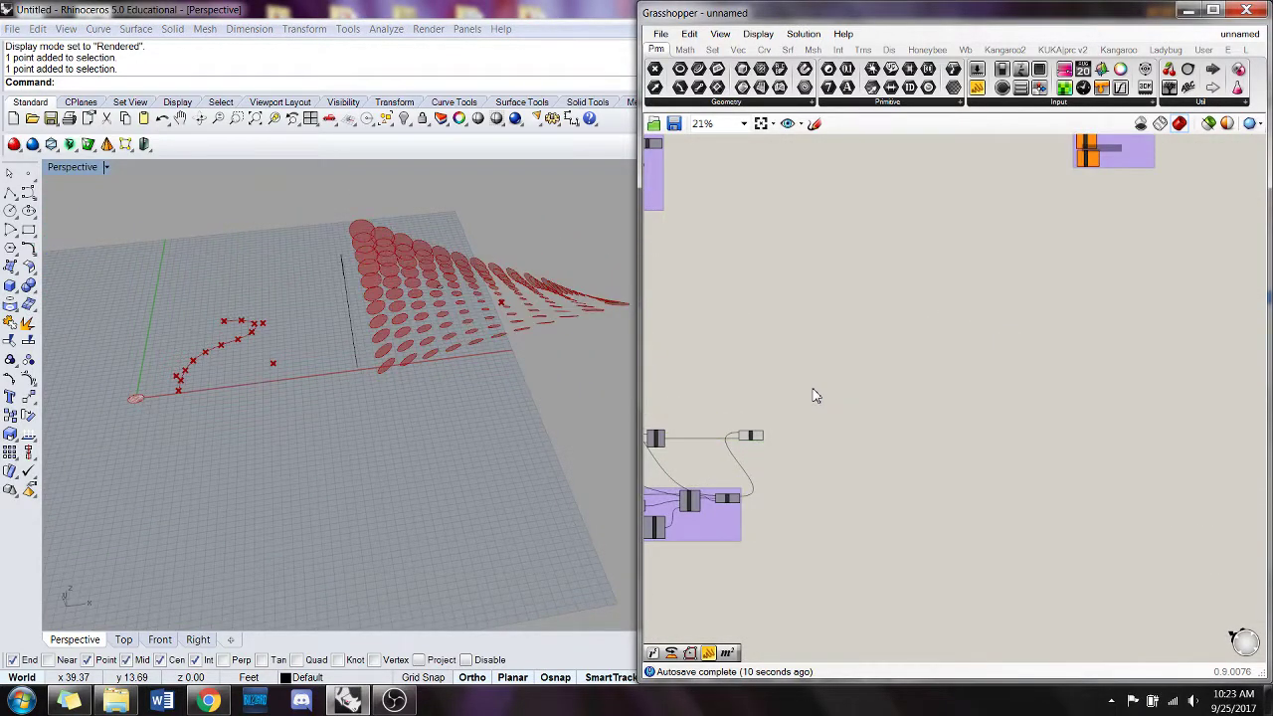
pyautogui.hotkey('ctrl', 'z')
# - Review the remaining component groups of the definition, including the scaling attractor and the Plane Normal and Rotate components
pyautogui.moveTo(1024, 427); pyautogui.dragTo(1157, 361, button='right')
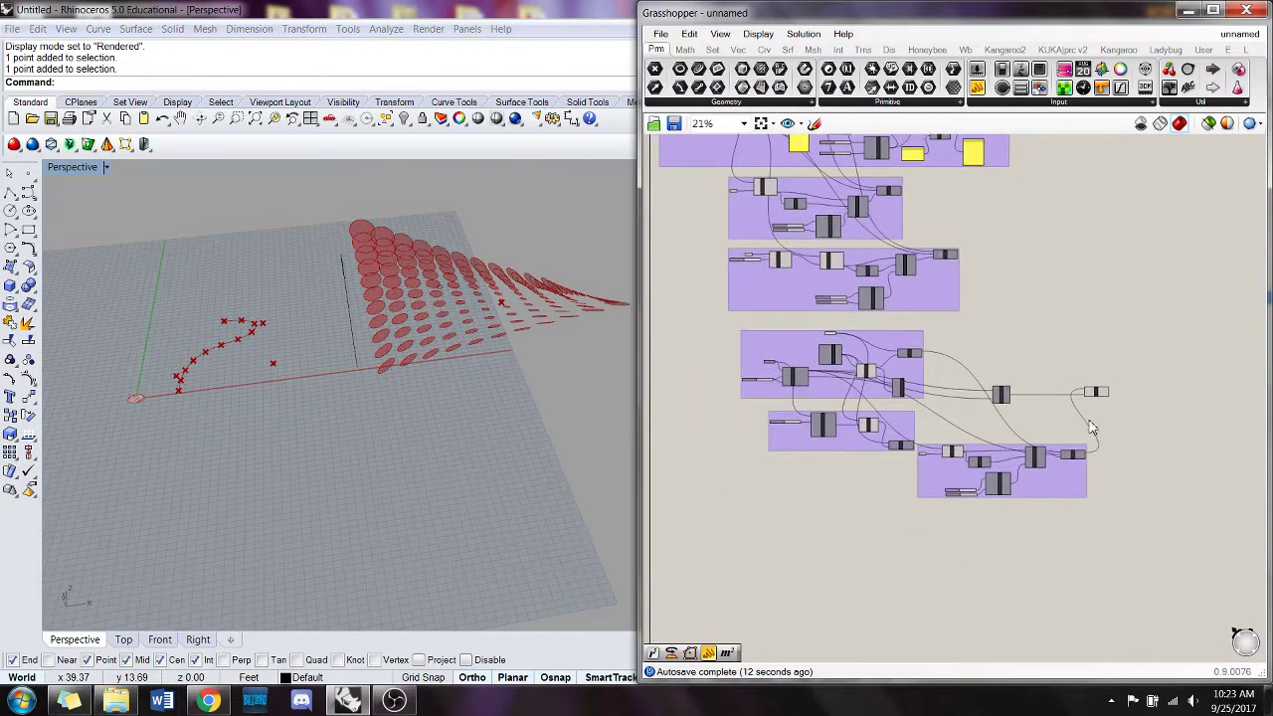
pyautogui.scroll(5, 1091, 427)
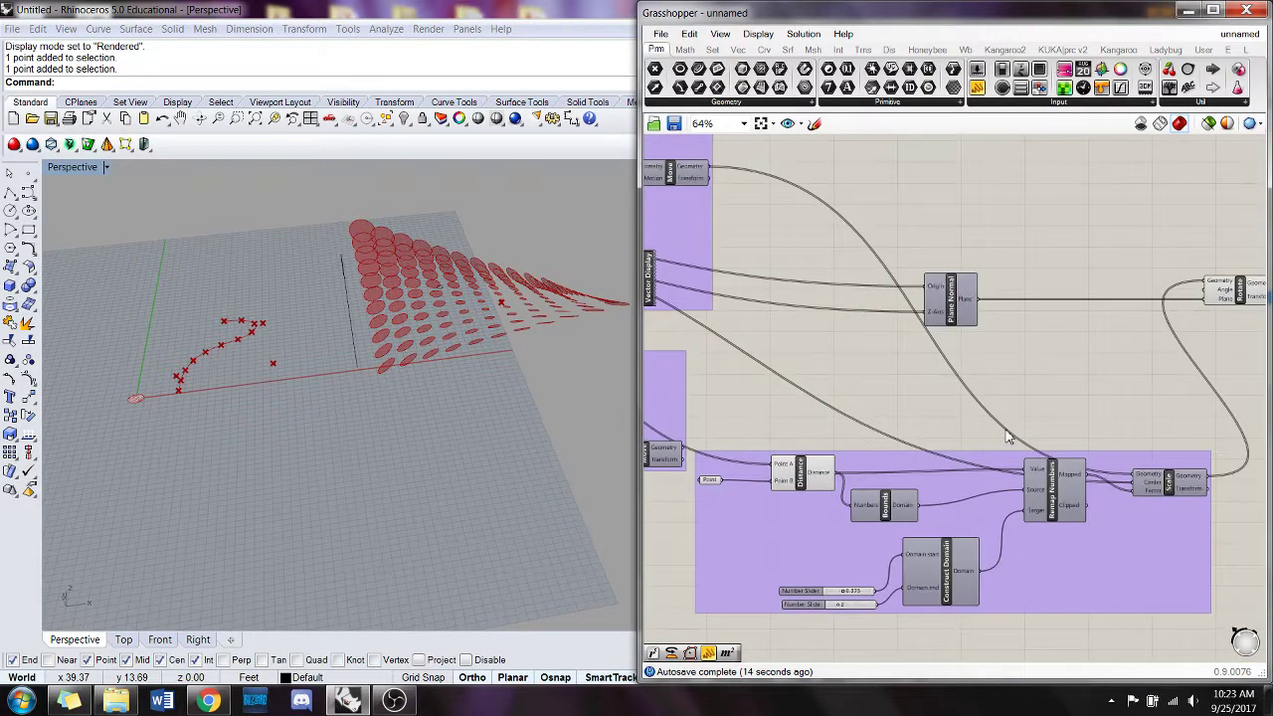
pyautogui.moveTo(1006, 438); pyautogui.dragTo(1075, 368, button='right')
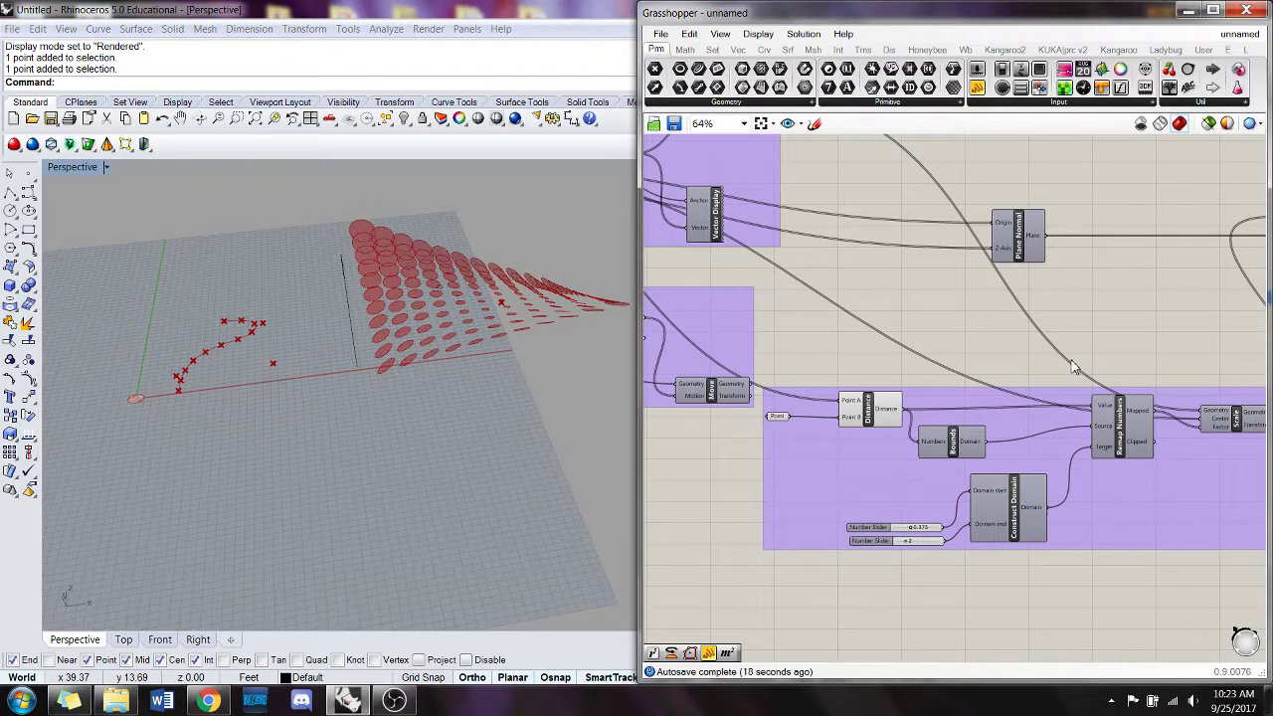
pyautogui.scroll(-6, 1074, 368)
pyautogui.moveTo(1211, 181); pyautogui.dragTo(1139, 255, button='right')
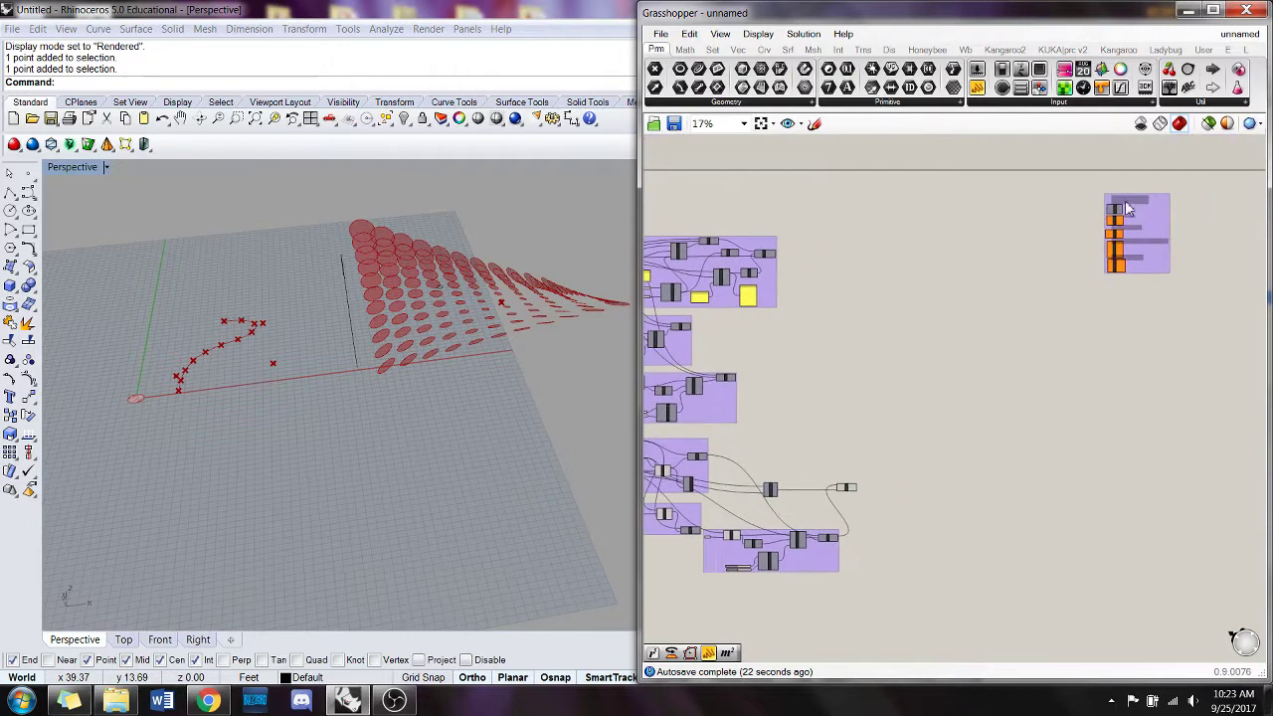
pyautogui.moveTo(860, 321); pyautogui.dragTo(1071, 307, button='right')
pyautogui.scroll(2, 1027, 377)
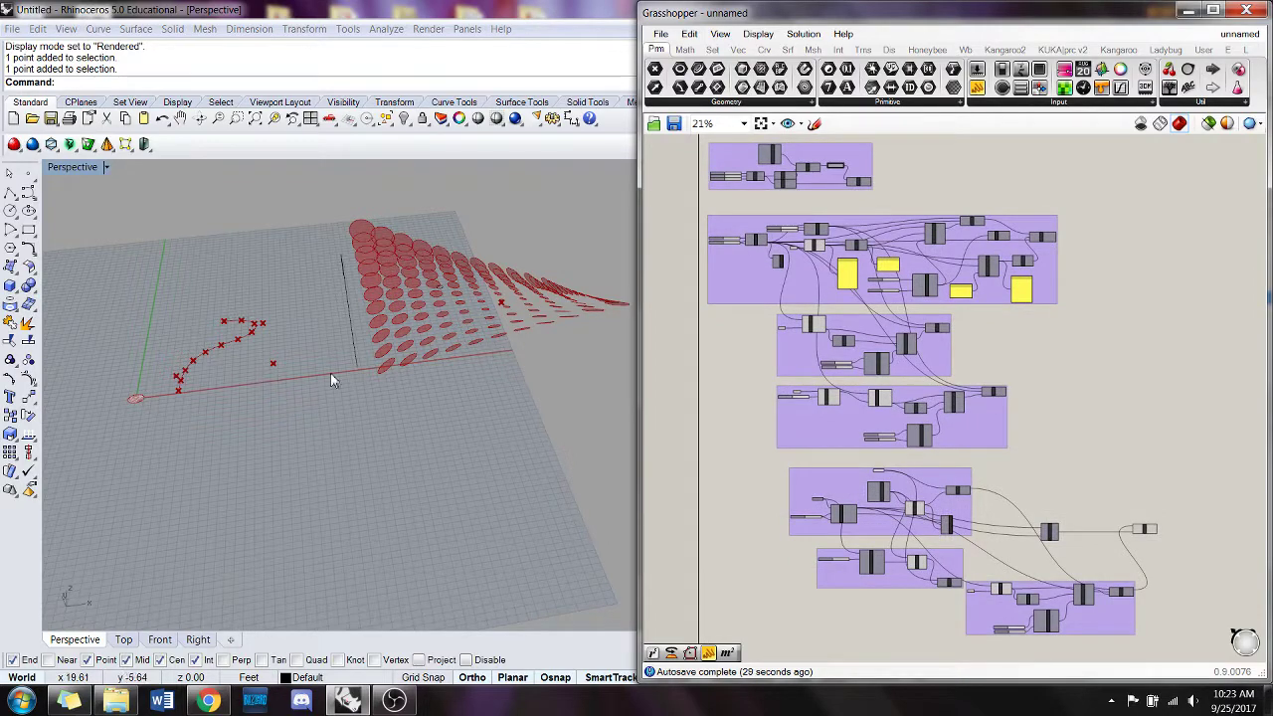
# - Switch to Chrome, open Assignment 4: Attractors in the Comp Methods - 04 course and download Assignment4_attractors.pdf
pyautogui.click(208, 701)
pyautogui.scroll(-3, 490, 505)
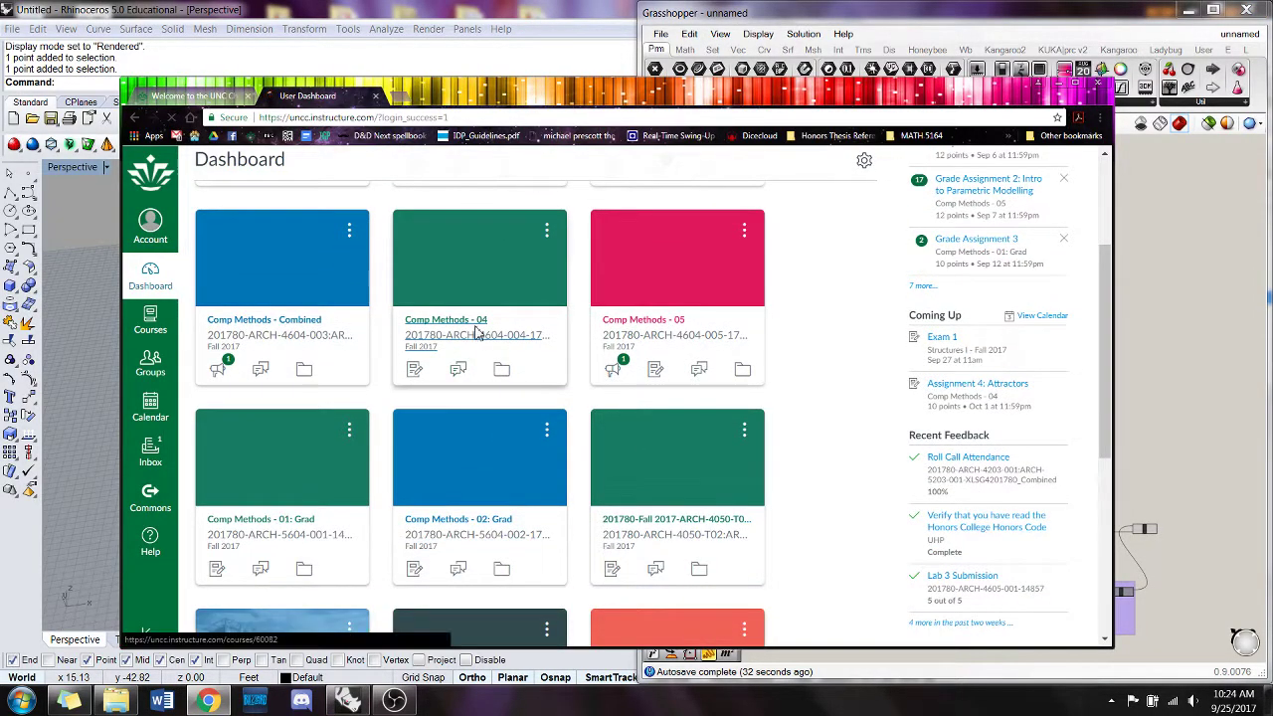
pyautogui.click(478, 334)
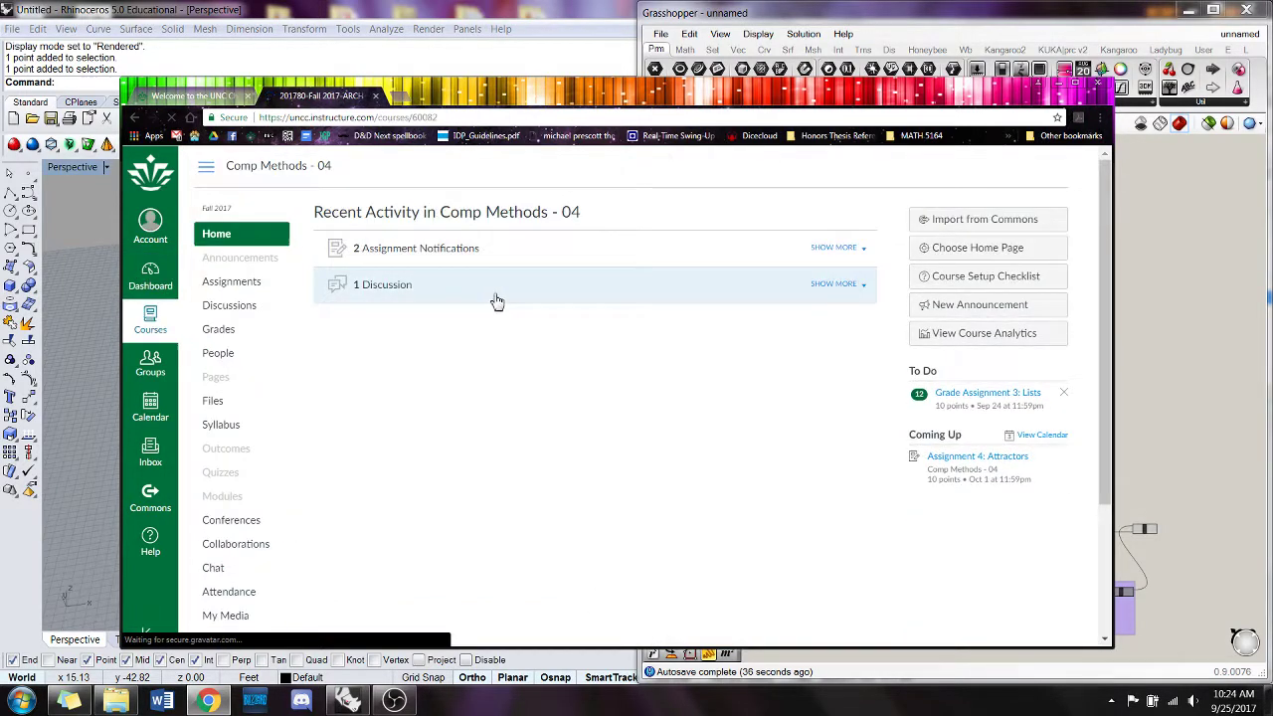
pyautogui.click(427, 254)
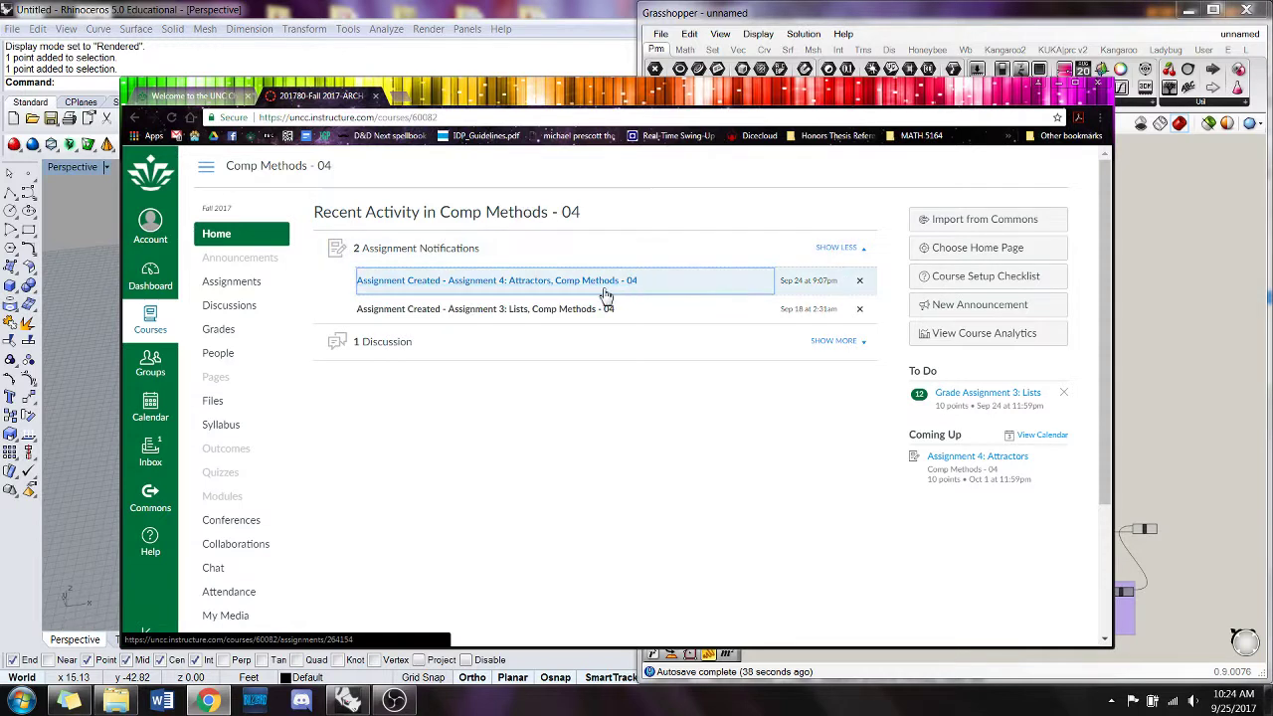
pyautogui.click(561, 284)
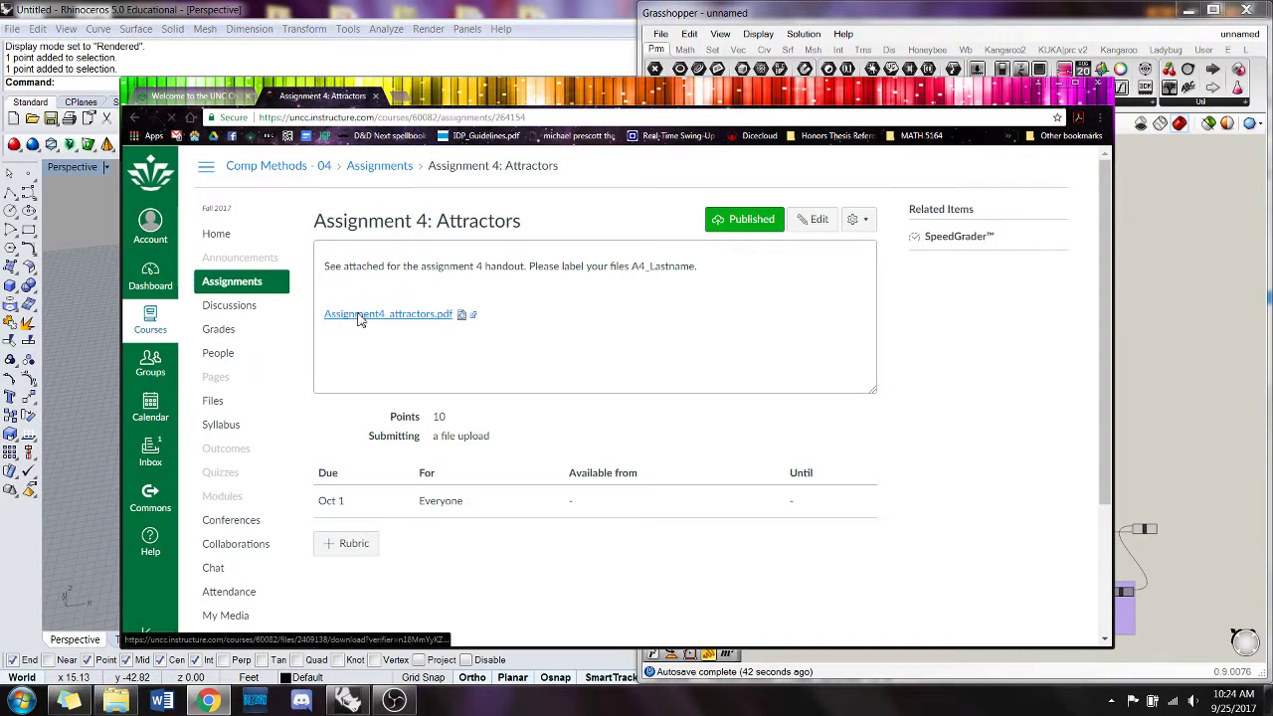
pyautogui.click(362, 314)
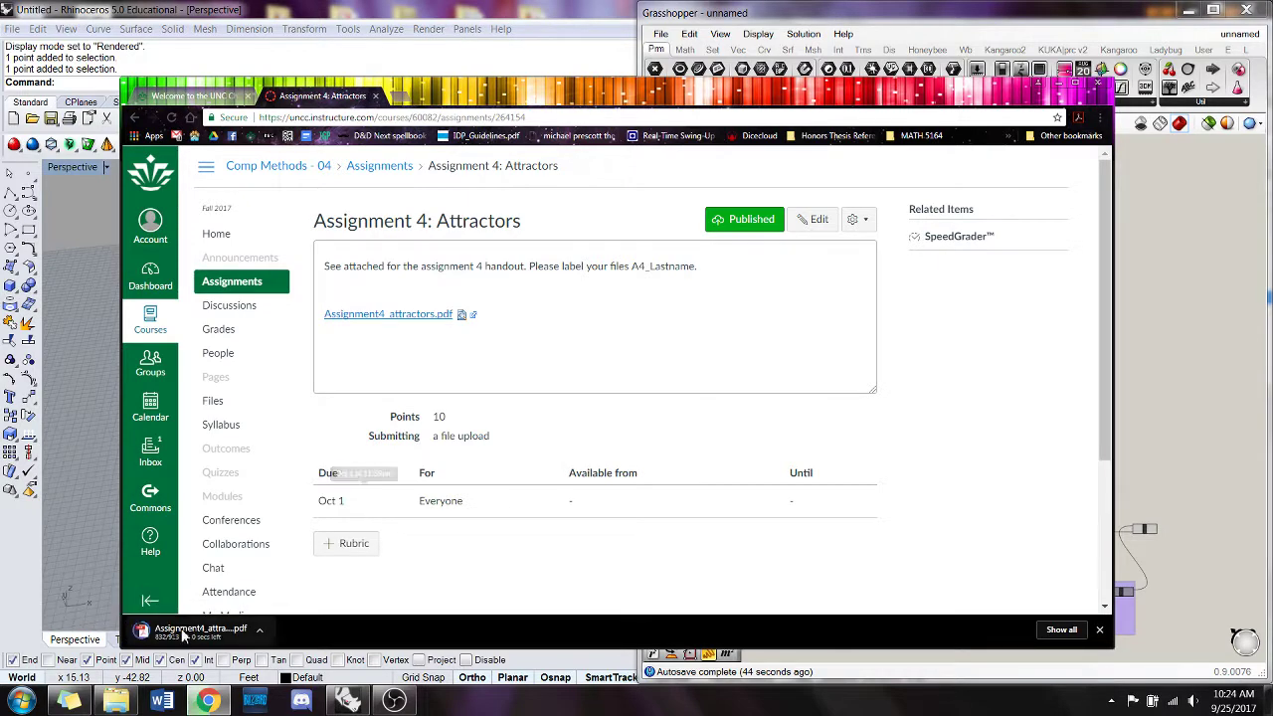
# - Open the downloaded Assignment4_attractors PDF, maximize its window and enlarge the first page around the assignment requirements
pyautogui.click(194, 628)
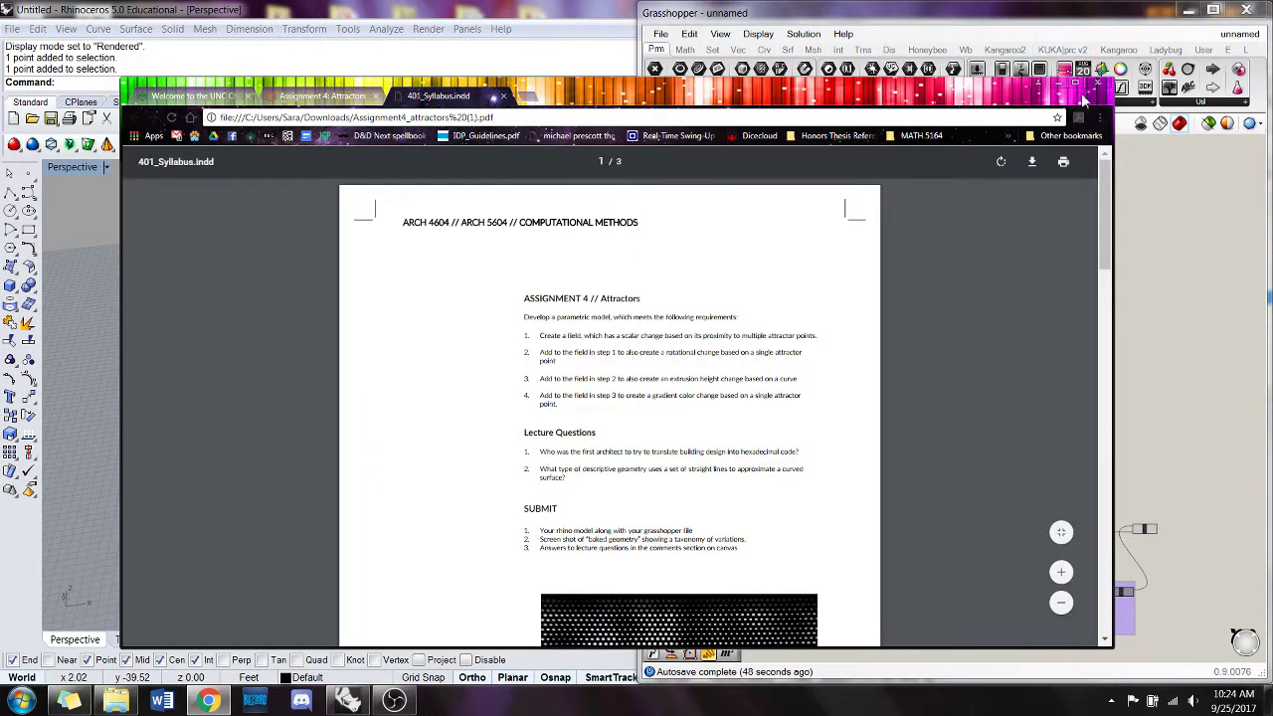
pyautogui.click(1062, 537)
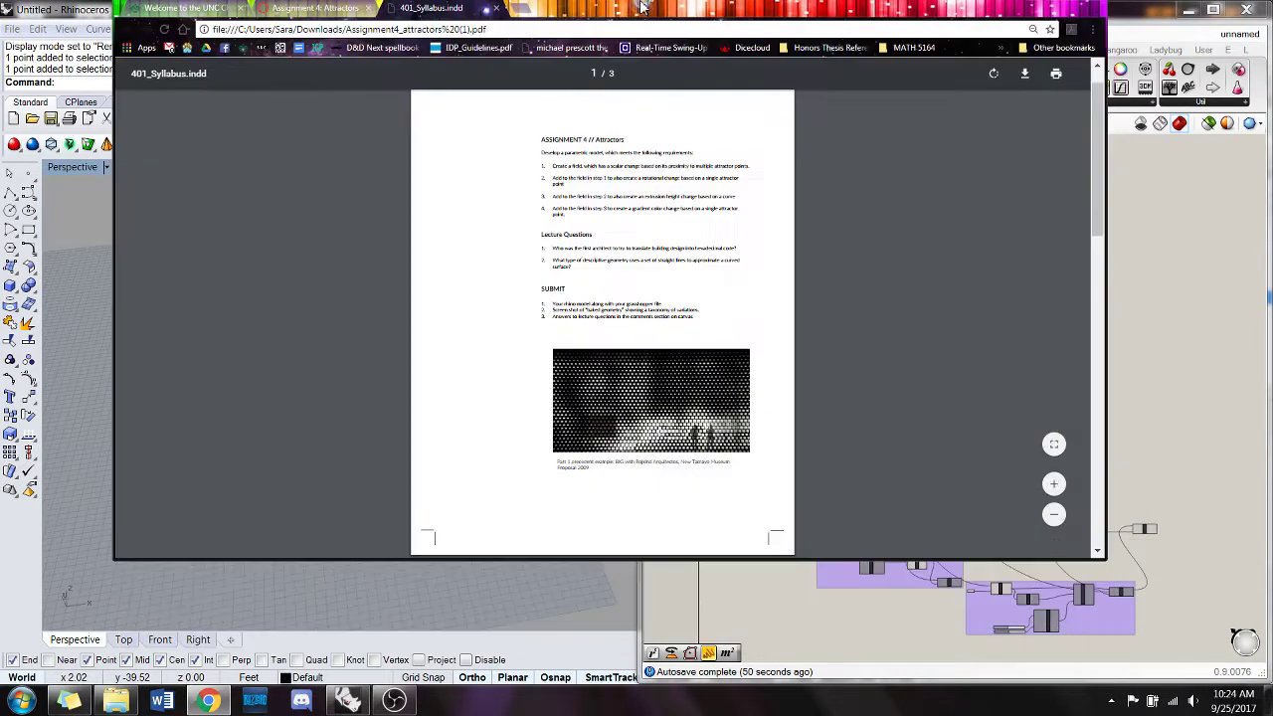
pyautogui.press('super+Up')
pyautogui.scroll(3, 653, 336)
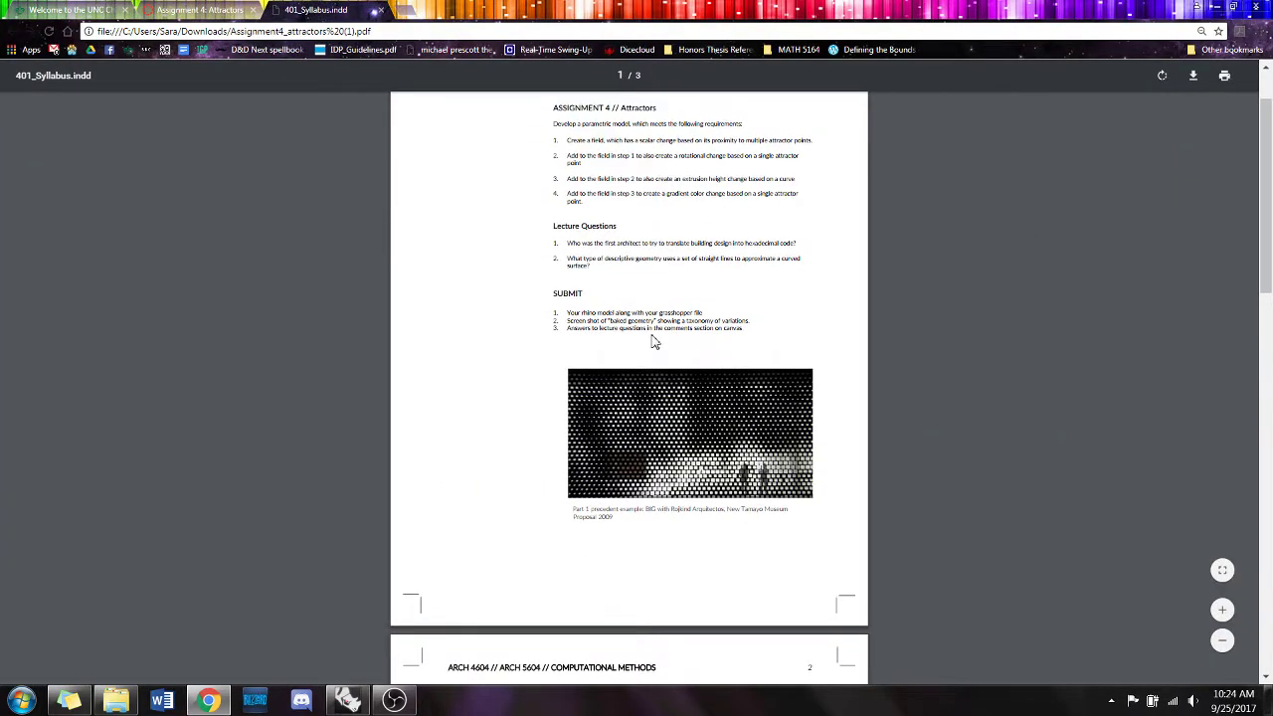
pyautogui.click(1222, 611)
pyautogui.click(1222, 611)
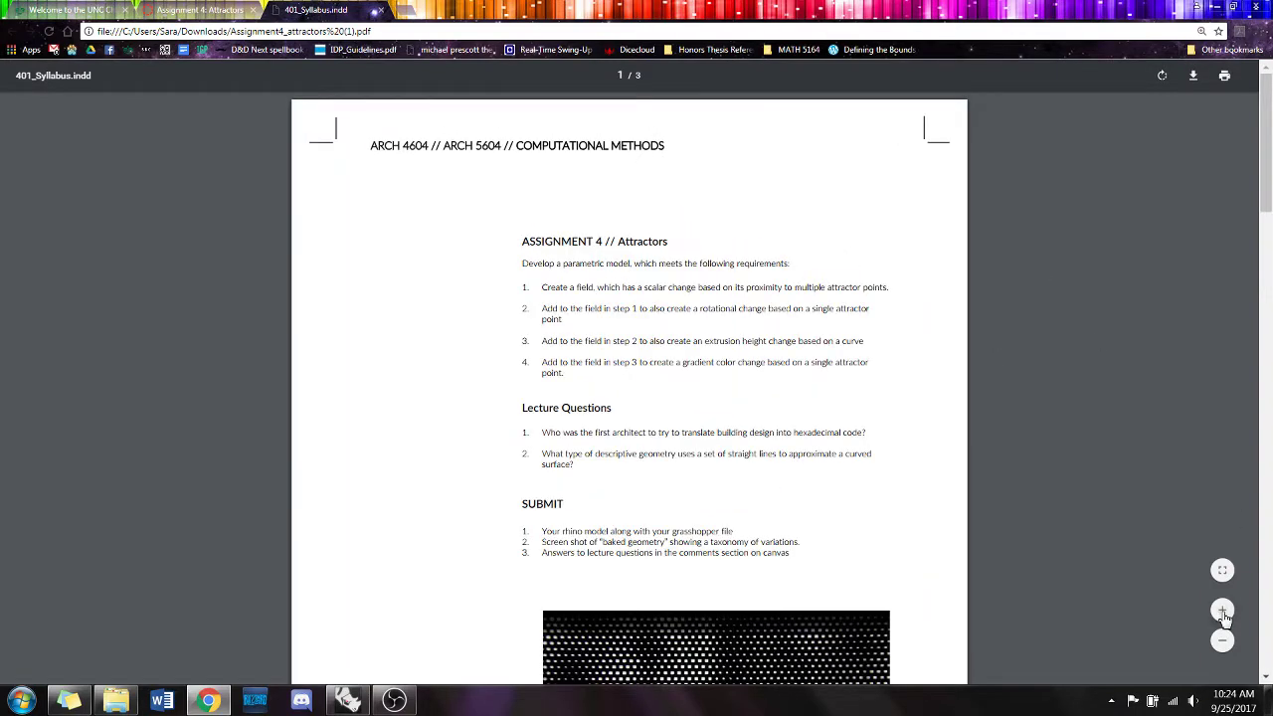
pyautogui.scroll(-2, 944, 490)
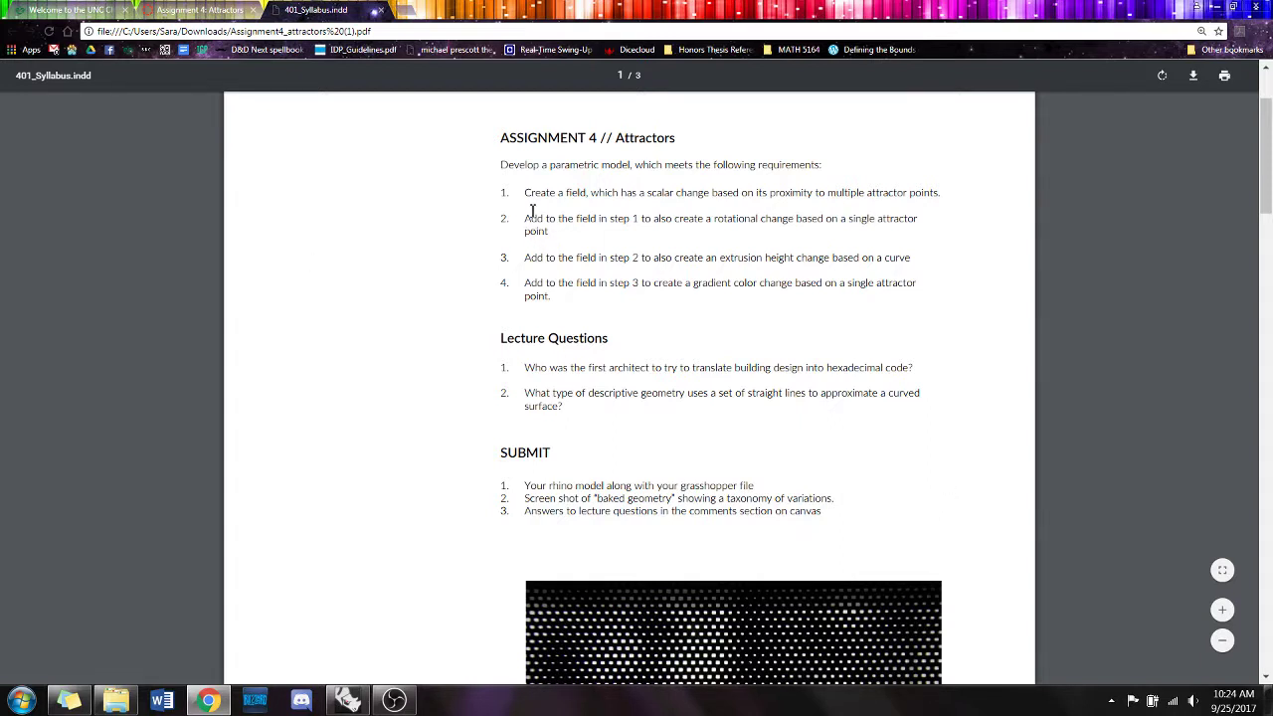
# - Read through the four Attractors requirements one by one: scalar change, rotational change, extrusion height by curve, and gradient color change
pyautogui.moveTo(525, 196); pyautogui.dragTo(982, 207)
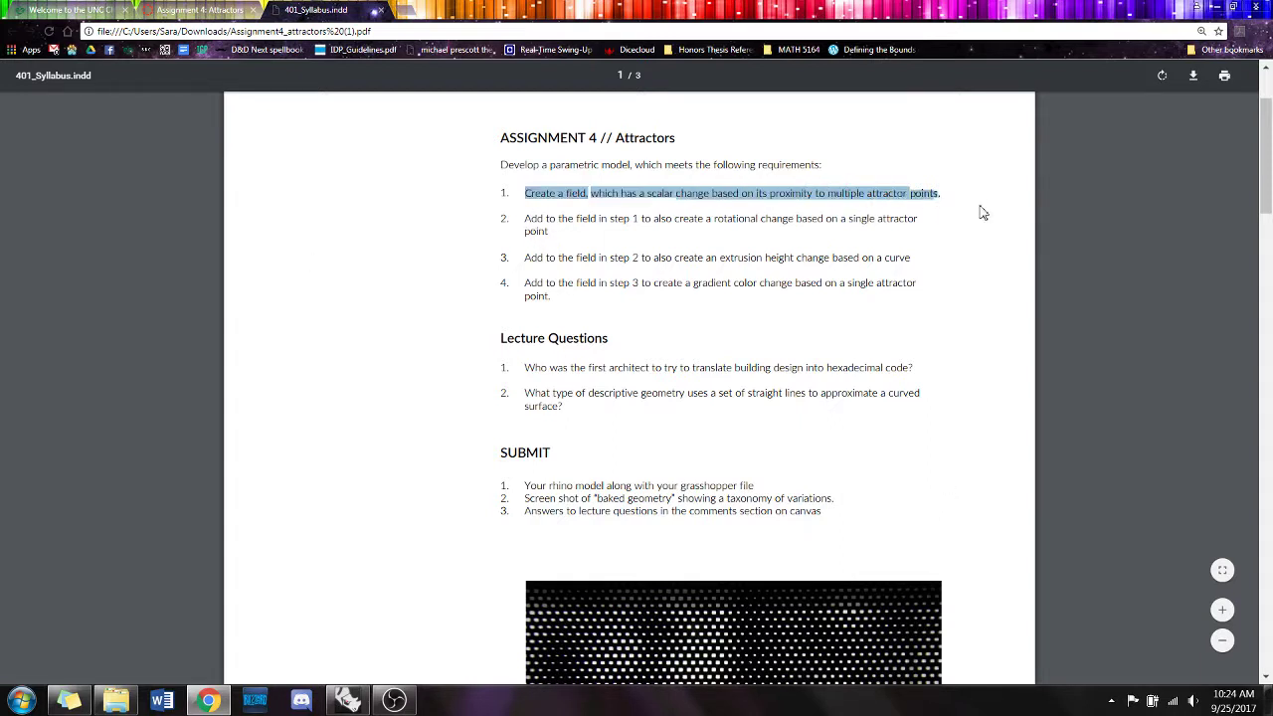
pyautogui.click(960, 246)
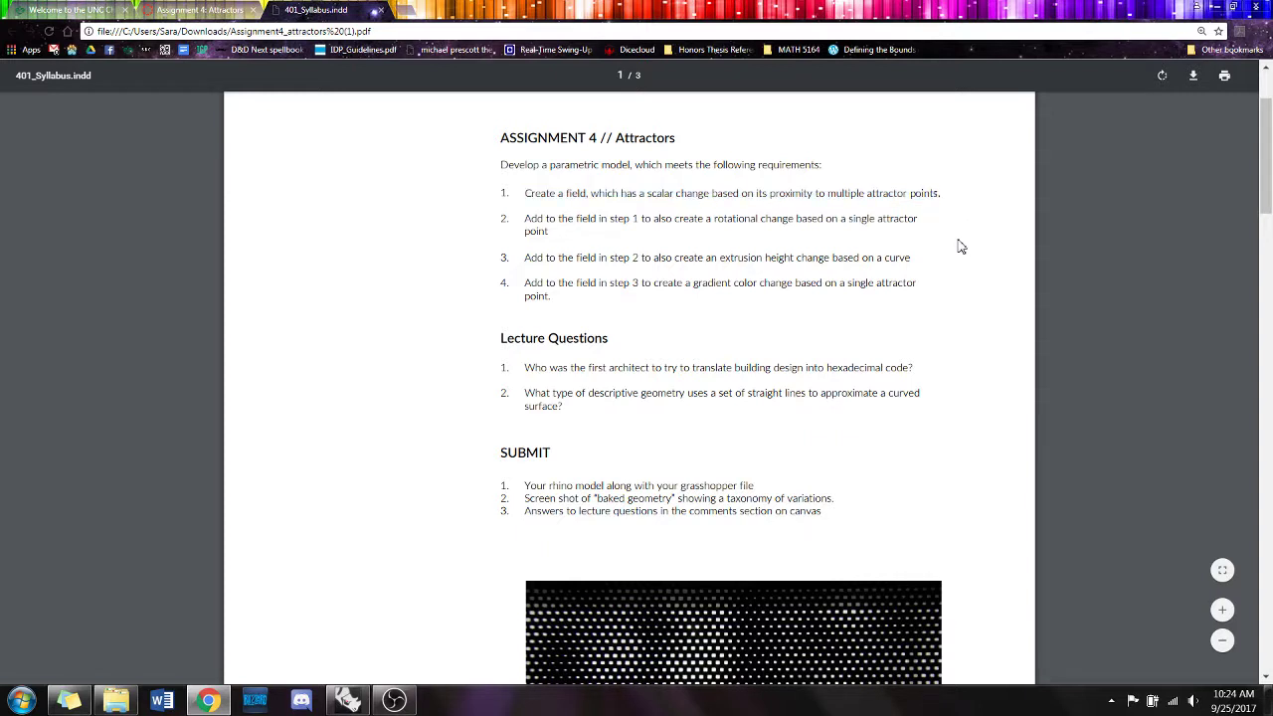
pyautogui.moveTo(557, 239); pyautogui.dragTo(526, 221)
pyautogui.click(583, 229)
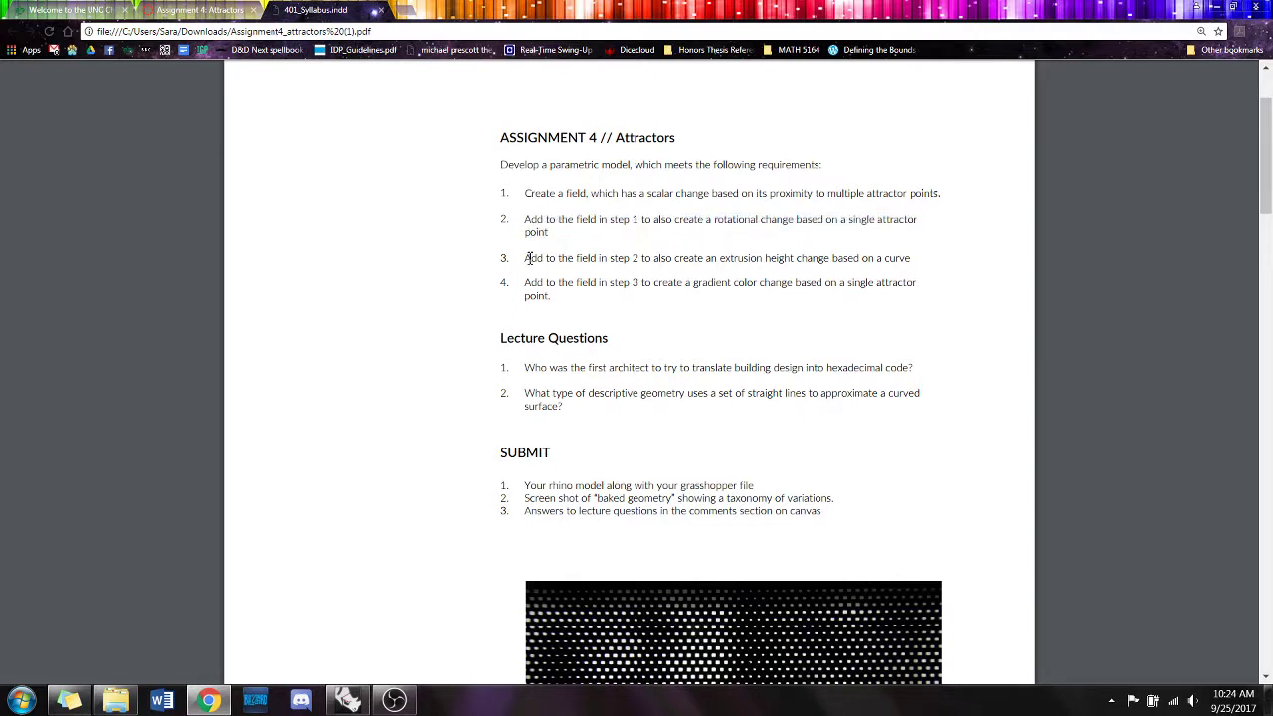
pyautogui.moveTo(541, 260); pyautogui.dragTo(918, 259)
pyautogui.click(987, 293)
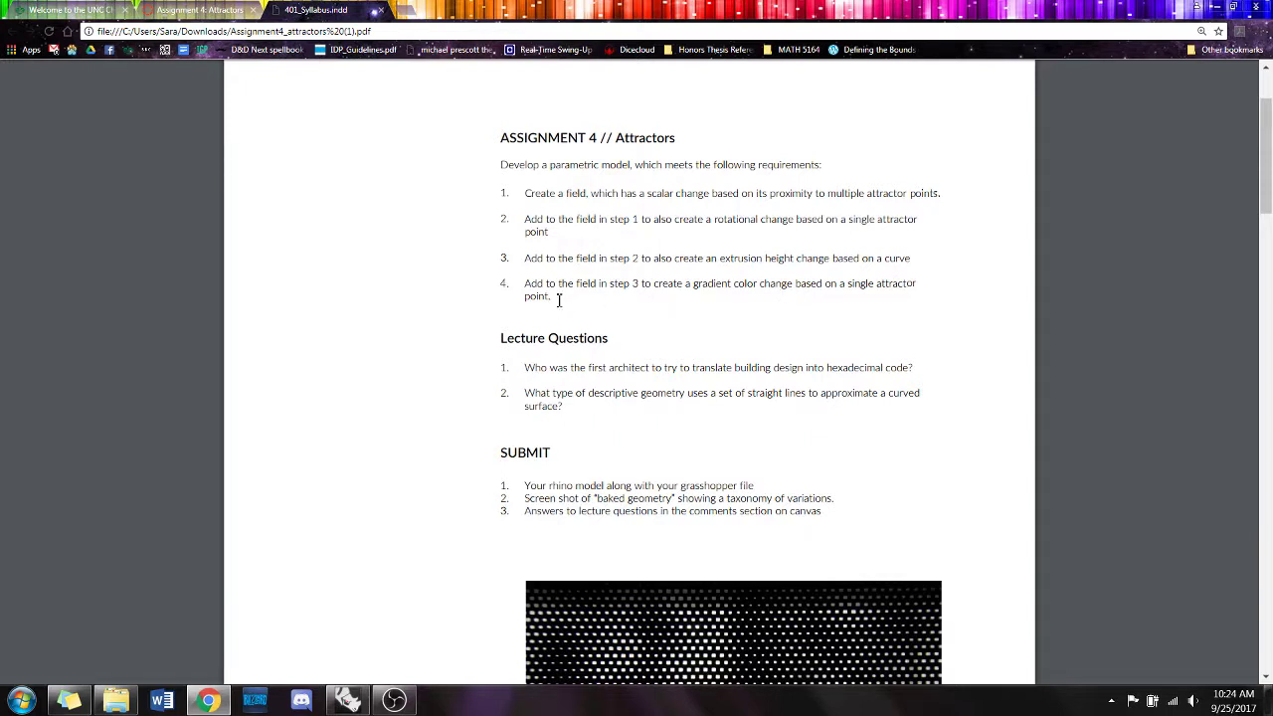
pyautogui.moveTo(525, 296)
pyautogui.mouseDown()
pyautogui.moveTo(525, 284)
pyautogui.moveTo(545, 295)
pyautogui.mouseUp()
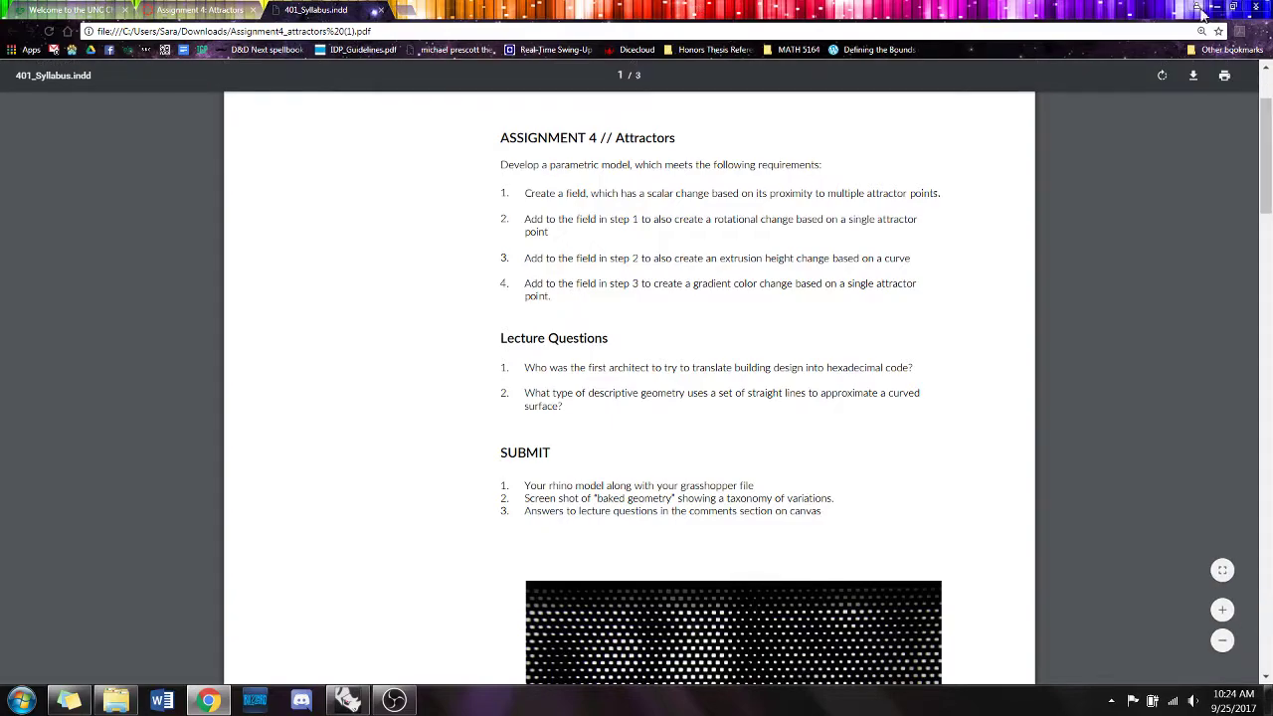
# - Return to the unnamed Grasshopper definition and restore the deleted color attractor group with its connected baking components
pyautogui.click(1214, 9)
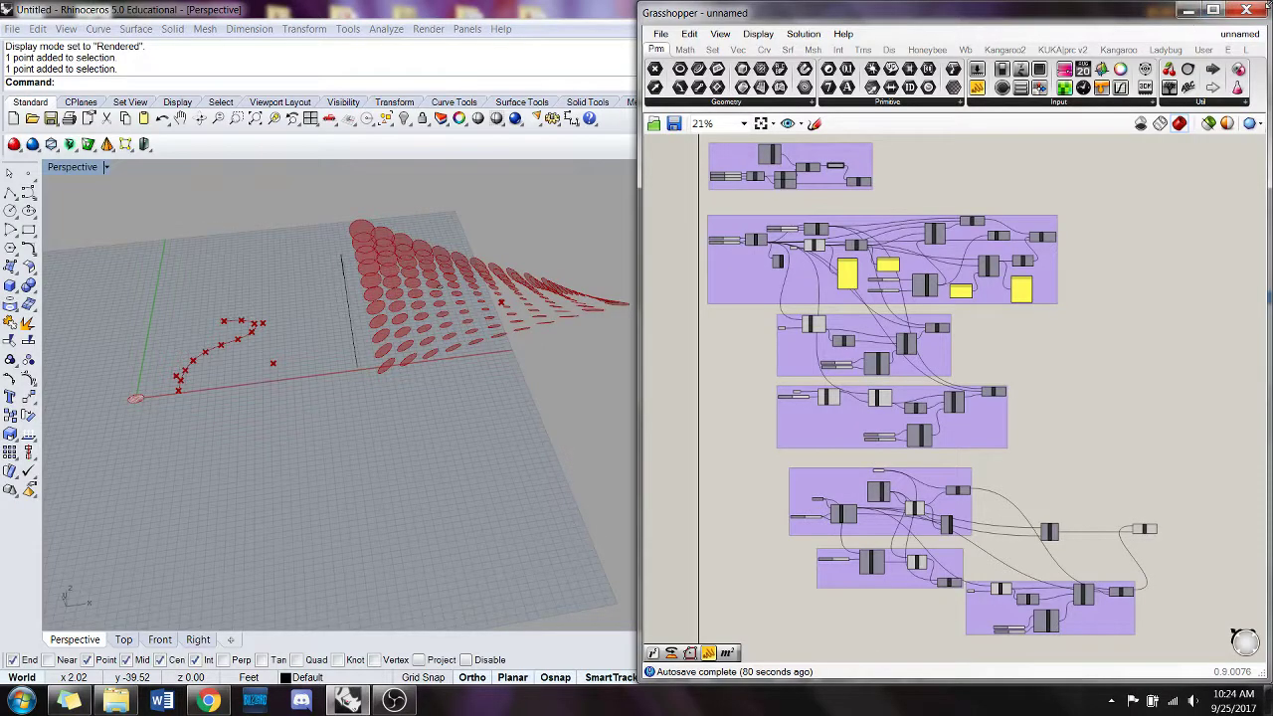
pyautogui.moveTo(1054, 364); pyautogui.dragTo(970, 255, button='right')
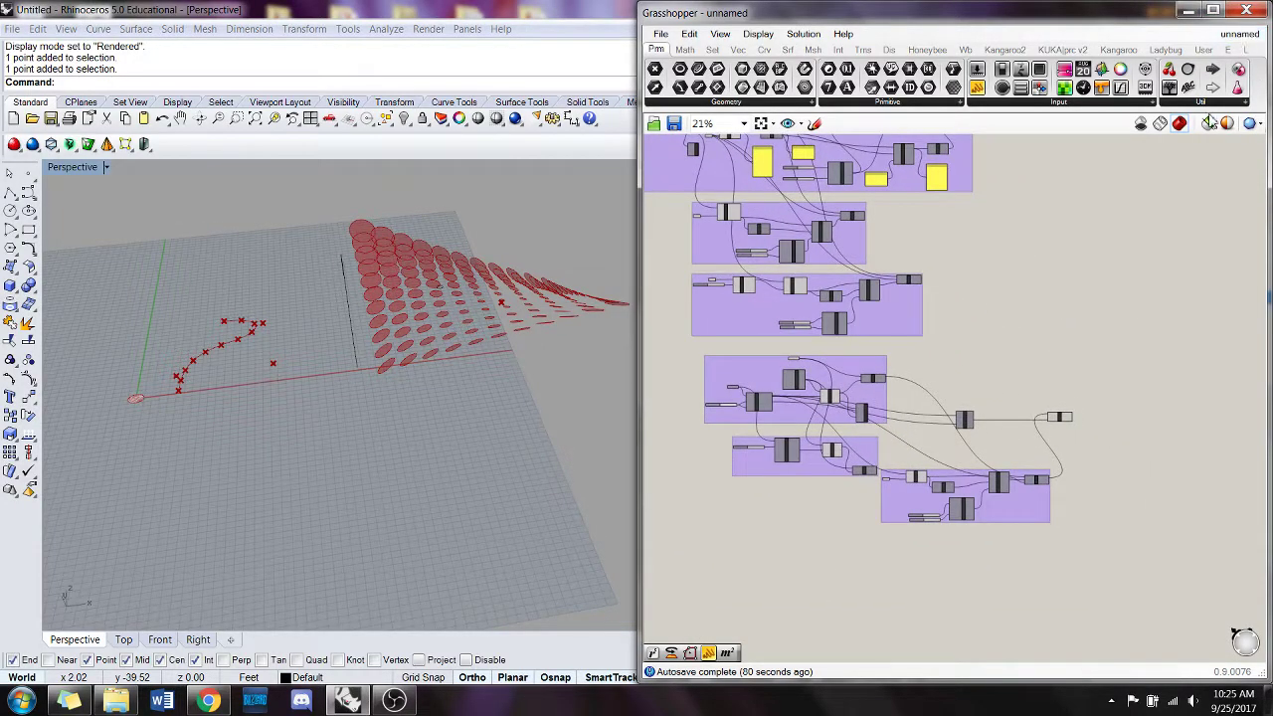
pyautogui.hotkey('ctrl', 'v')
pyautogui.scroll(3, 1128, 294)
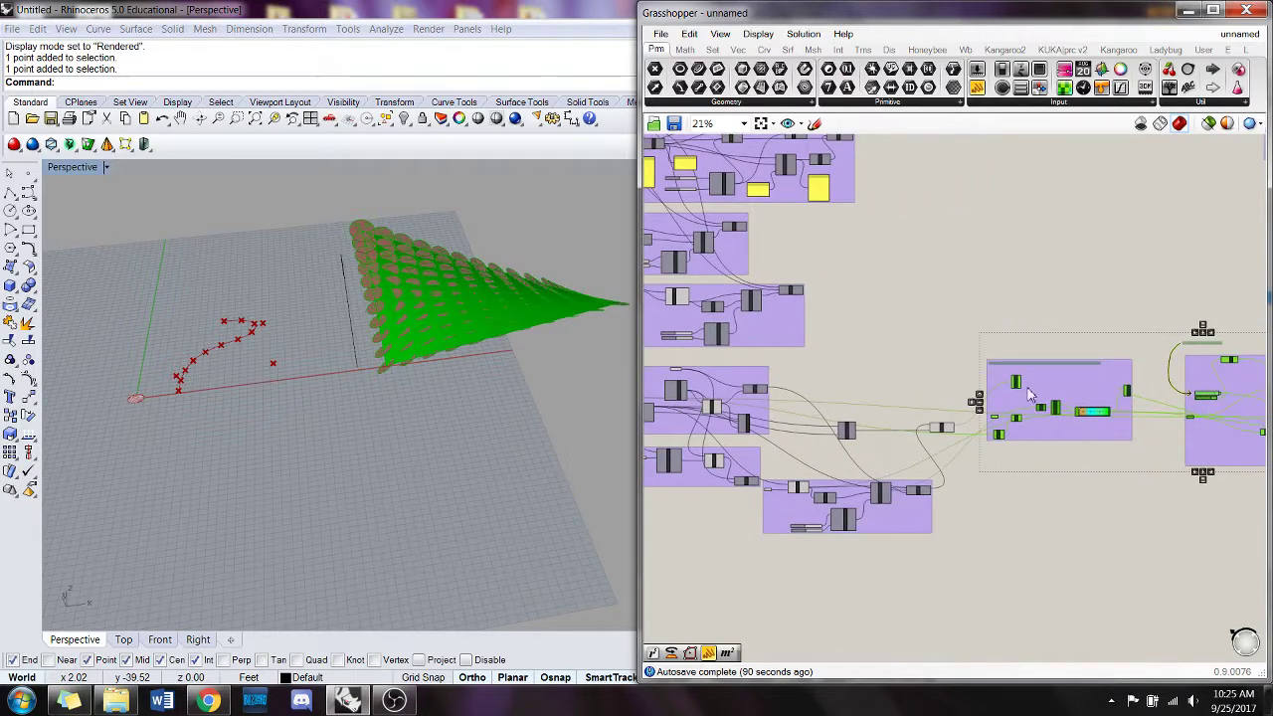
pyautogui.moveTo(1088, 445); pyautogui.dragTo(1025, 446, button='right')
pyautogui.moveTo(1013, 420); pyautogui.dragTo(1032, 429)
pyautogui.moveTo(866, 402); pyautogui.dragTo(949, 398, button='right')
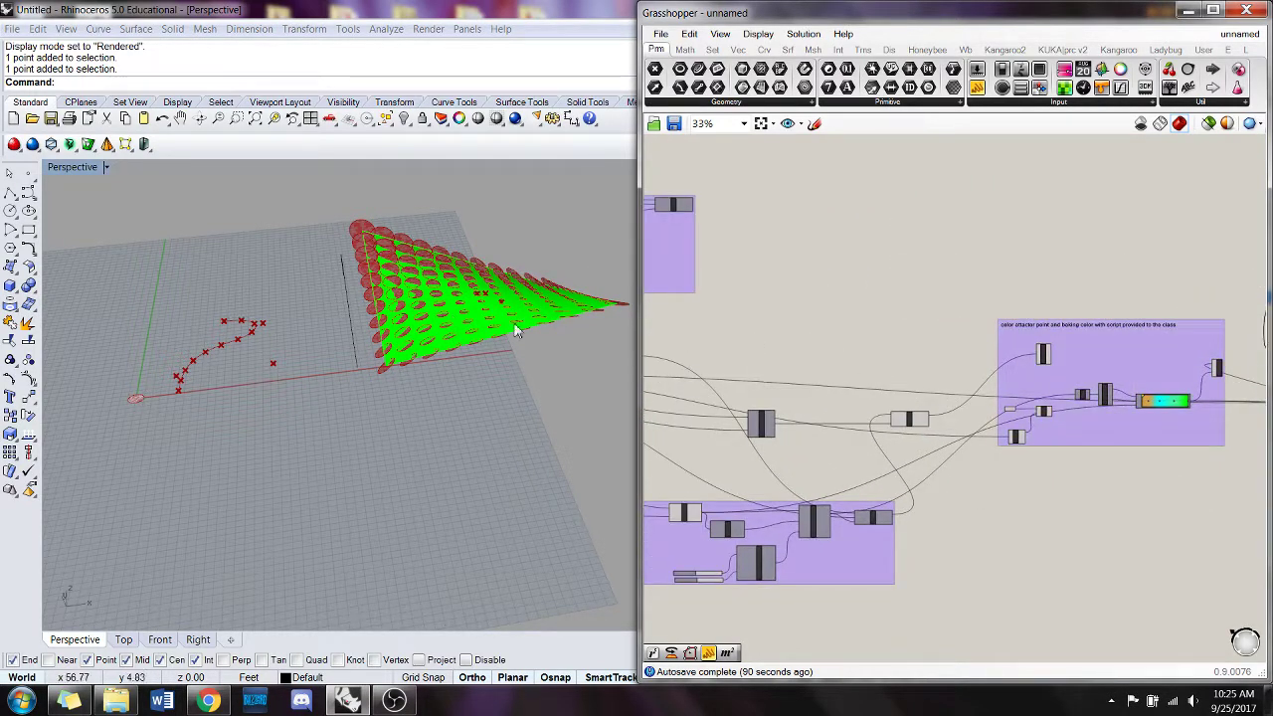
# - Examine the Rotate component feeding the Boundary component of the color group and the previewed field of shapes
pyautogui.scroll(2, 793, 423)
pyautogui.click(935, 418)
pyautogui.scroll(3, 935, 419)
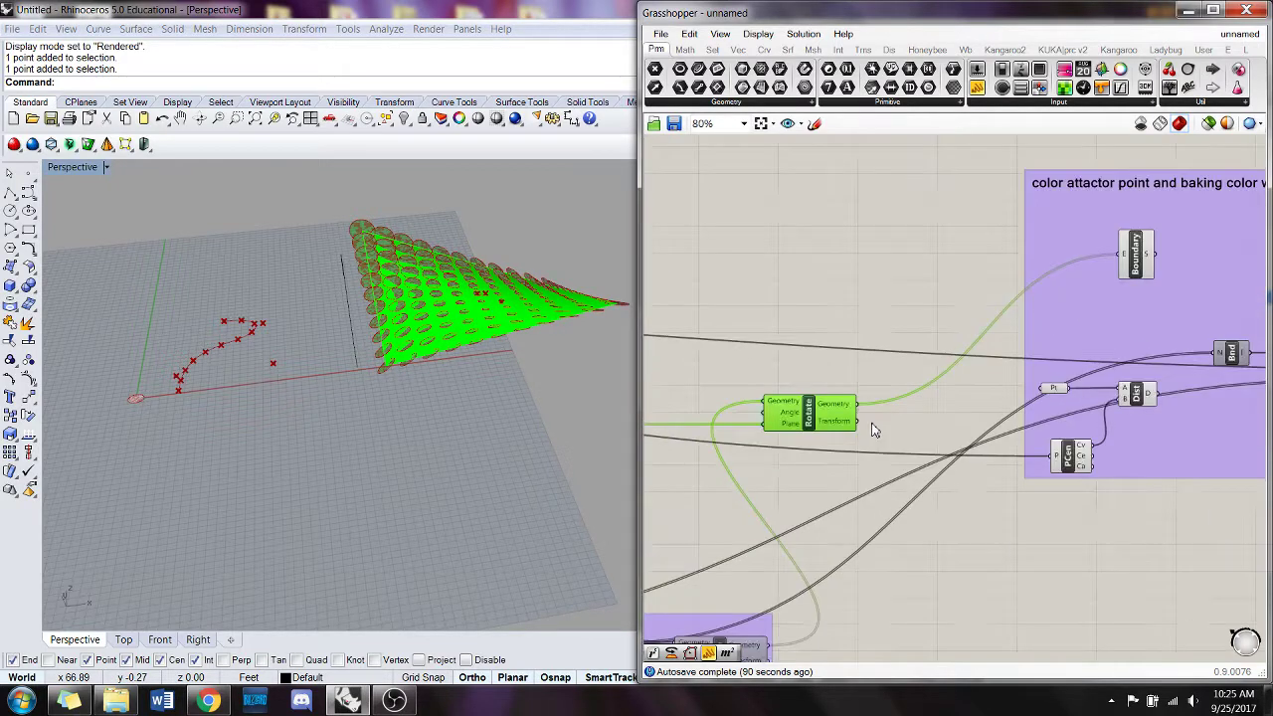
pyautogui.moveTo(877, 408); pyautogui.dragTo(921, 423, button='right')
pyautogui.scroll(-6, 919, 422)
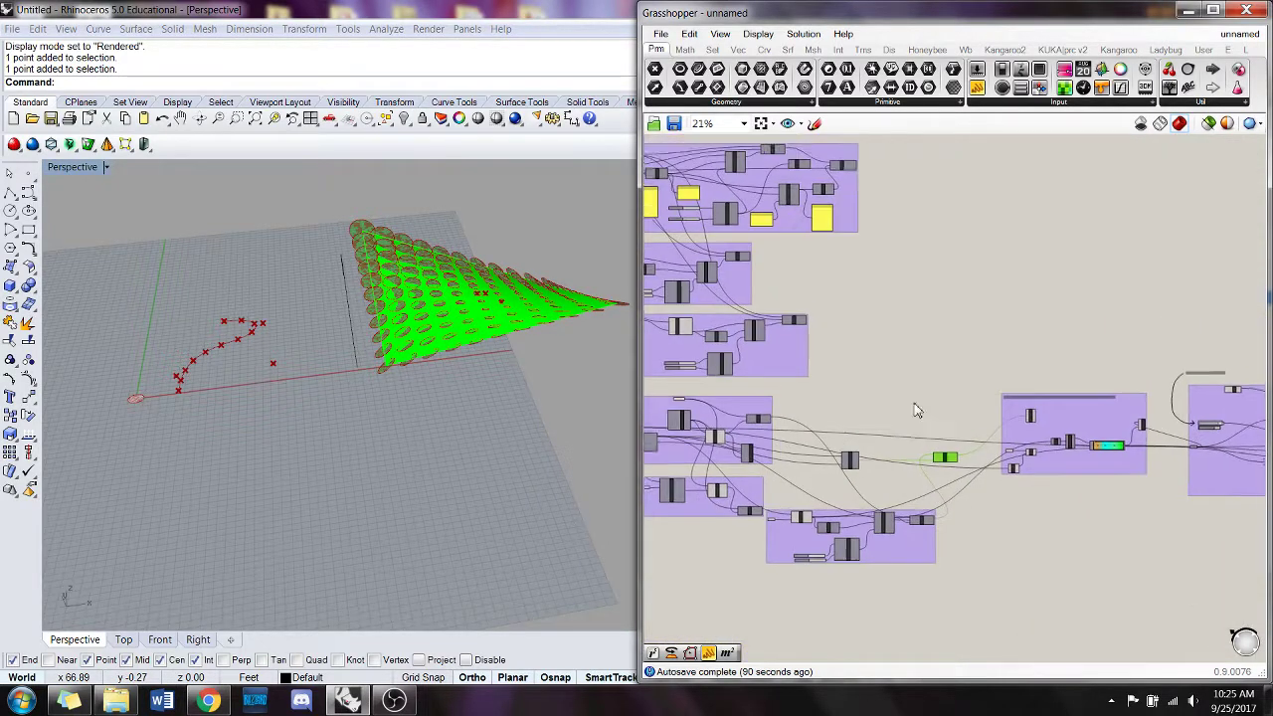
pyautogui.moveTo(895, 398); pyautogui.dragTo(889, 365, button='right')
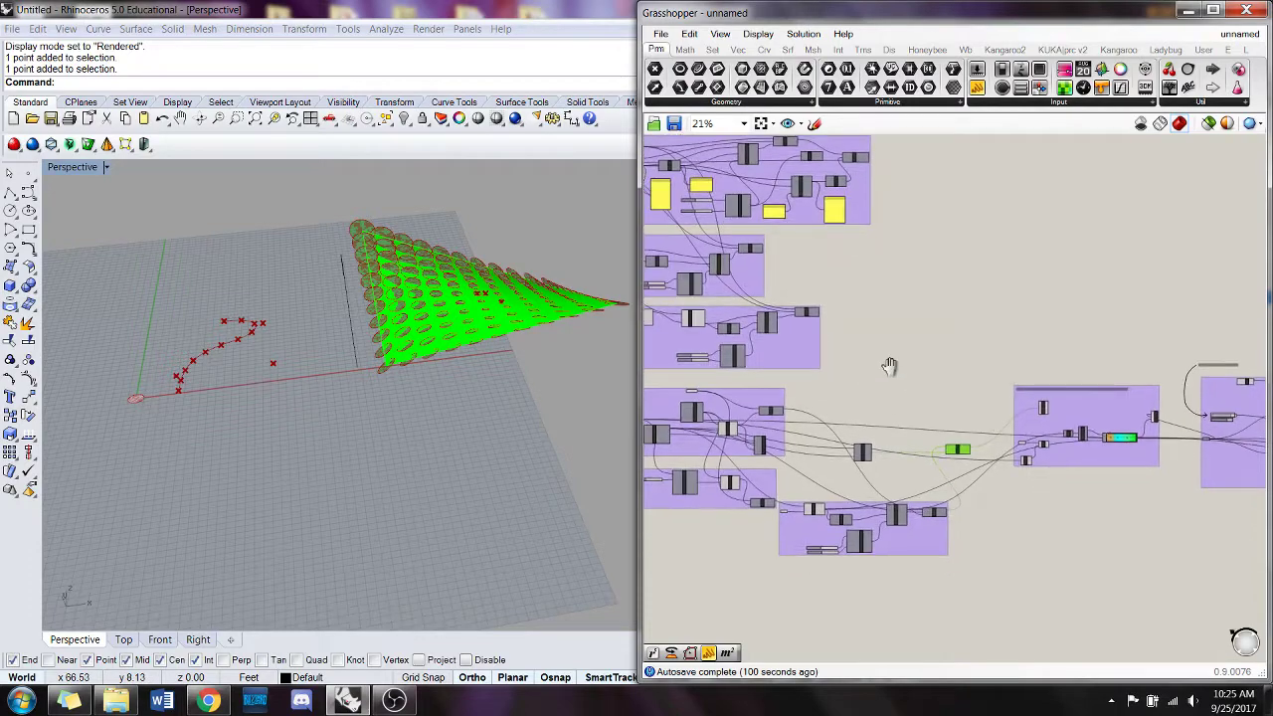
pyautogui.moveTo(514, 315)
pyautogui.mouseDown(button='right')
pyautogui.moveTo(517, 389)
pyautogui.moveTo(517, 338)
pyautogui.mouseUp(button='right')
pyautogui.scroll(2, 949, 376)
pyautogui.scroll(3, 949, 376)
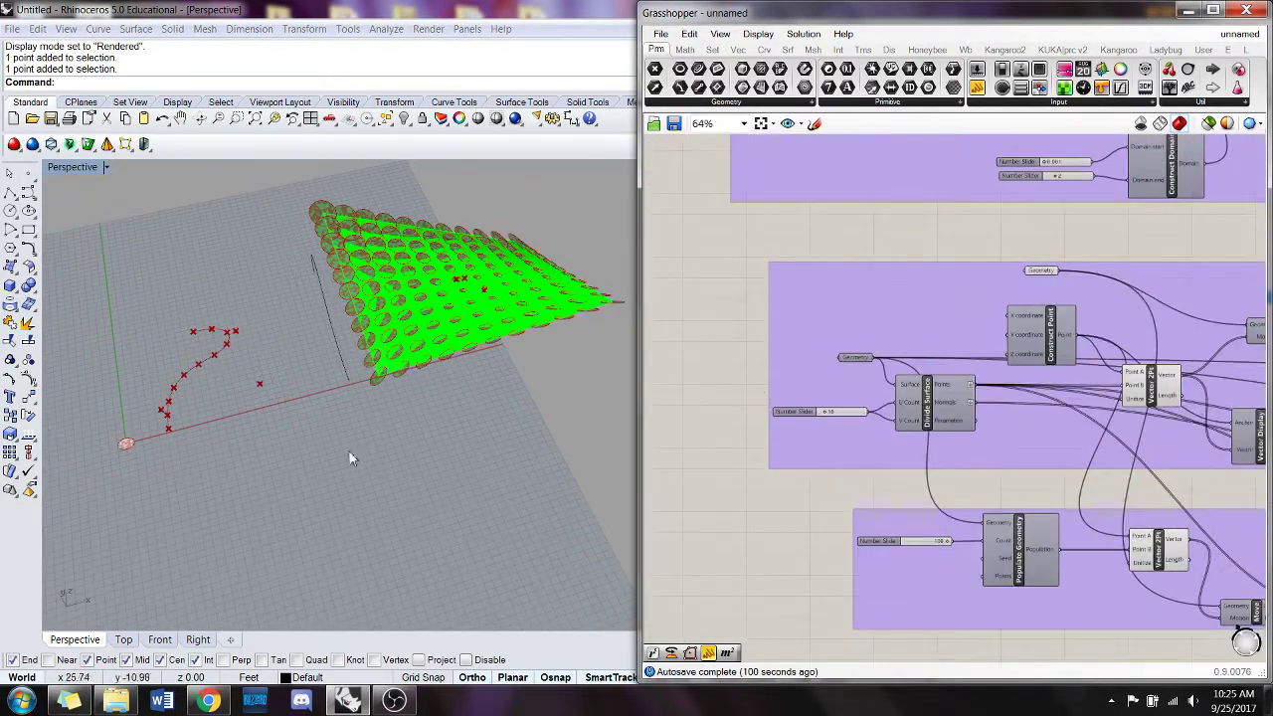
pyautogui.moveTo(158, 446); pyautogui.dragTo(183, 458, button='right')
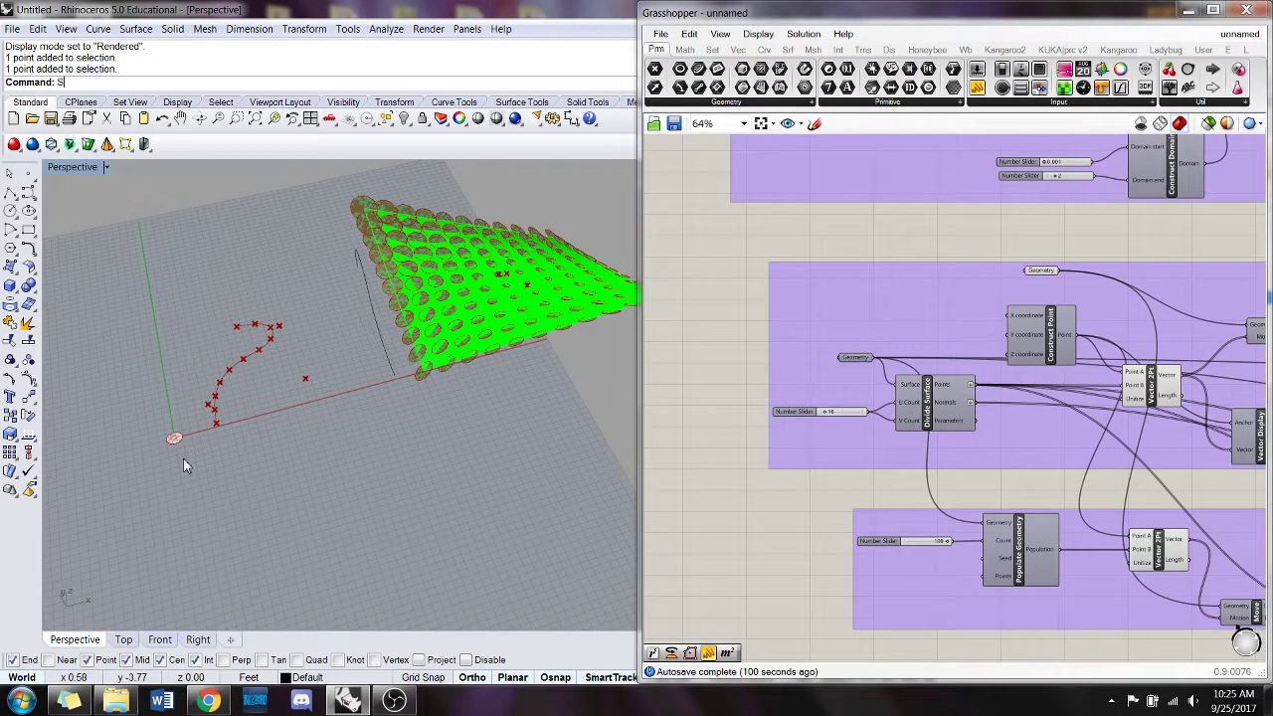
pyautogui.write('are')
pyautogui.press('Return')
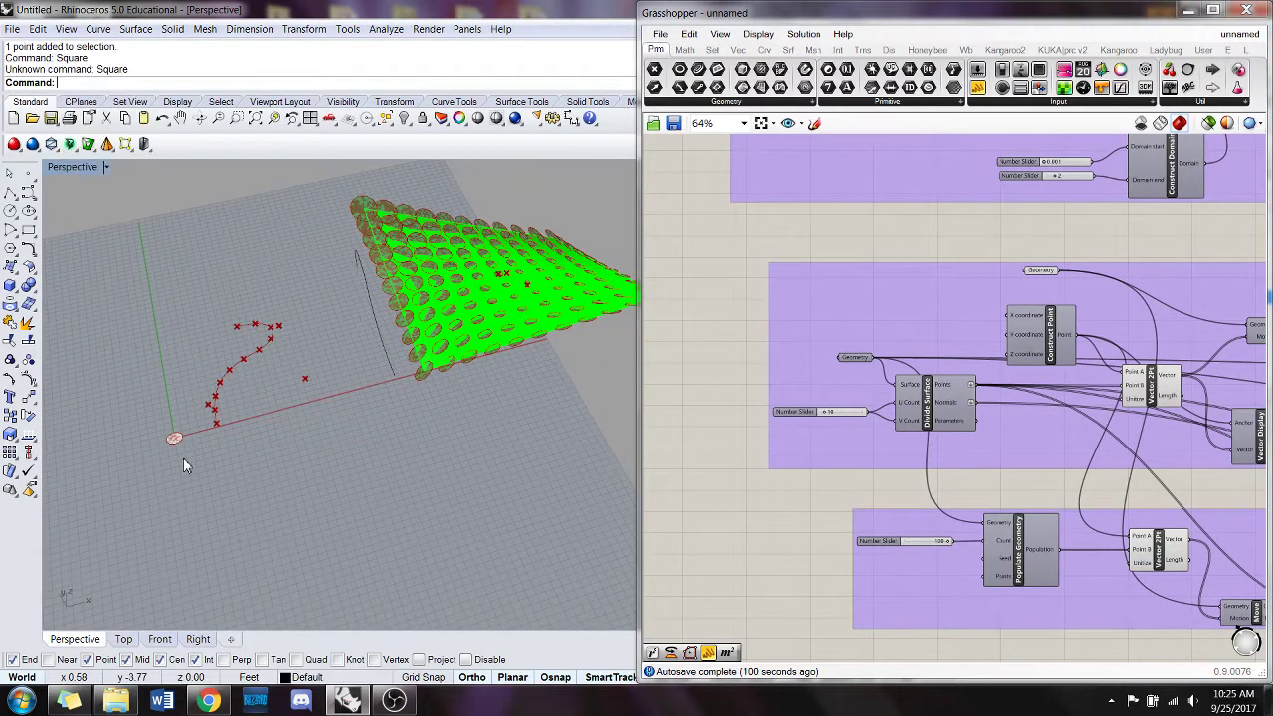
# - Draw a center-based rectangle in Rhino at 0,0,0 with a length of 1 and a width of 1
pyautogui.write('Rectangle')
pyautogui.press('Return')
pyautogui.write('c')
pyautogui.press('Return')
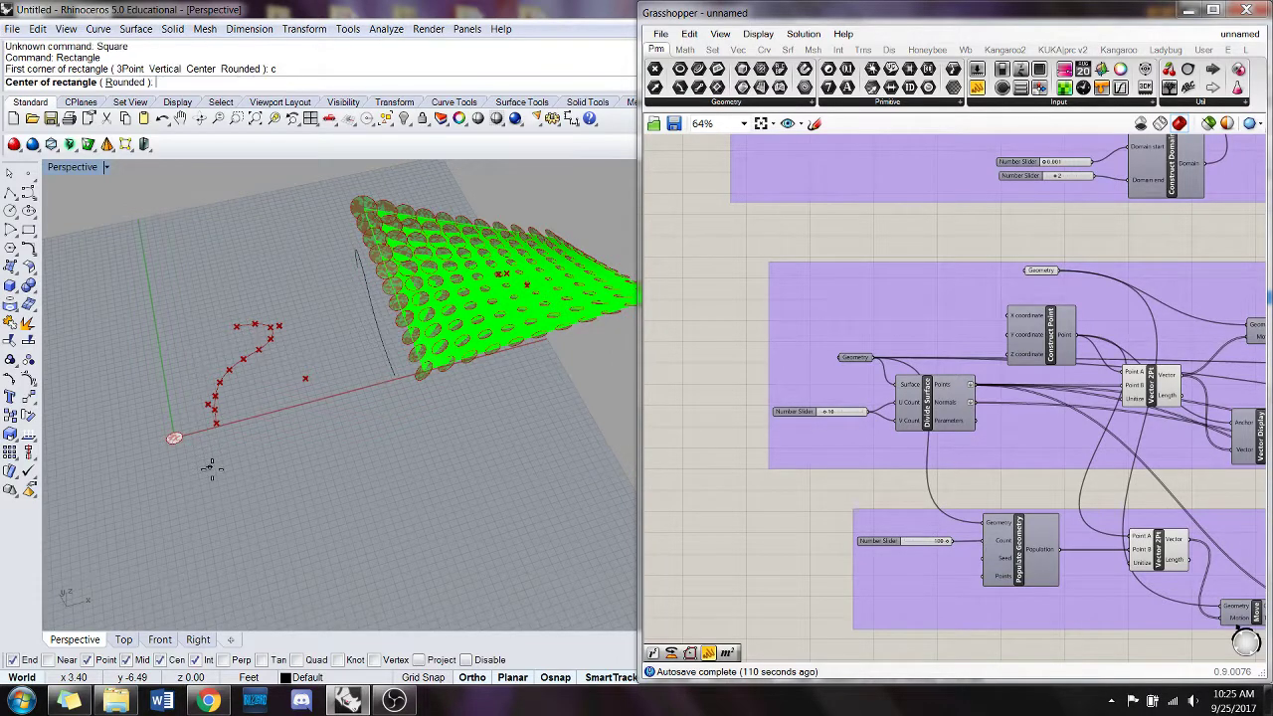
pyautogui.write('0,0,0')
pyautogui.press('Return')
pyautogui.write('1')
pyautogui.press('Return')
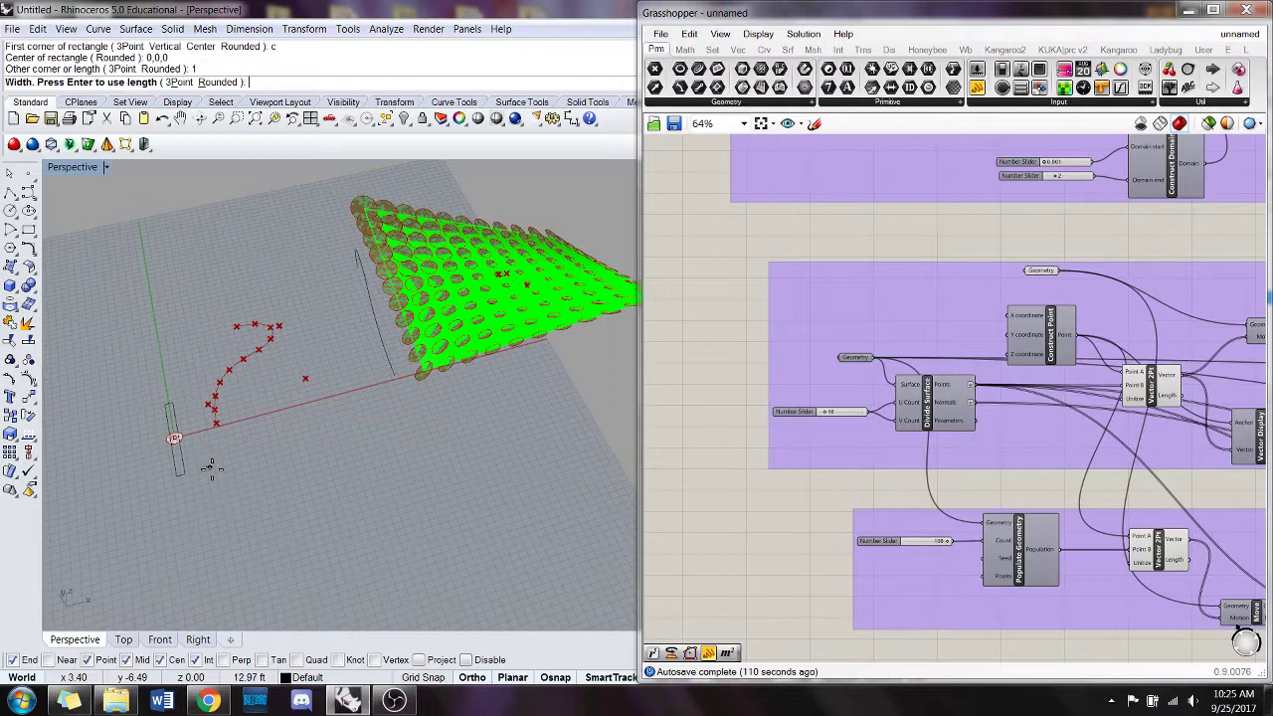
pyautogui.write('1')
pyautogui.press('Return')
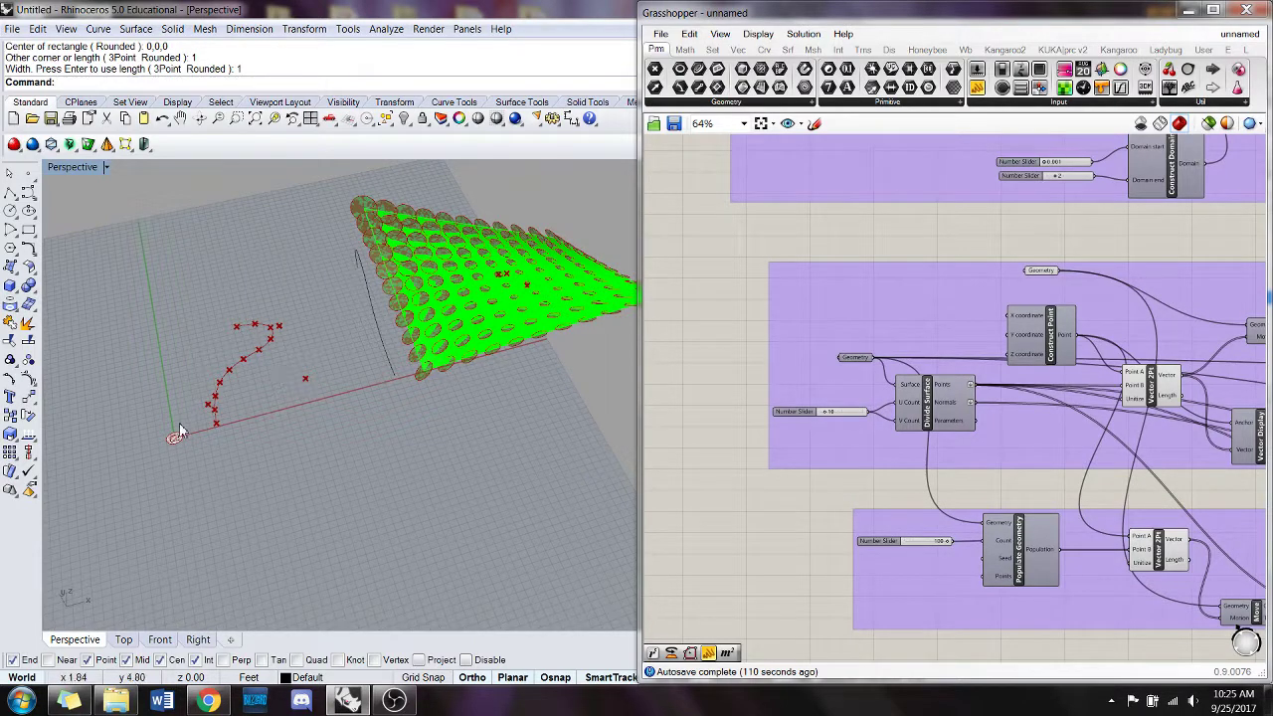
# - Try to set the new rectangle as the single geometry of the parameter feeding Divide Surface
pyautogui.scroll(3, 177, 466)
pyautogui.click(175, 466)
pyautogui.click(227, 512)
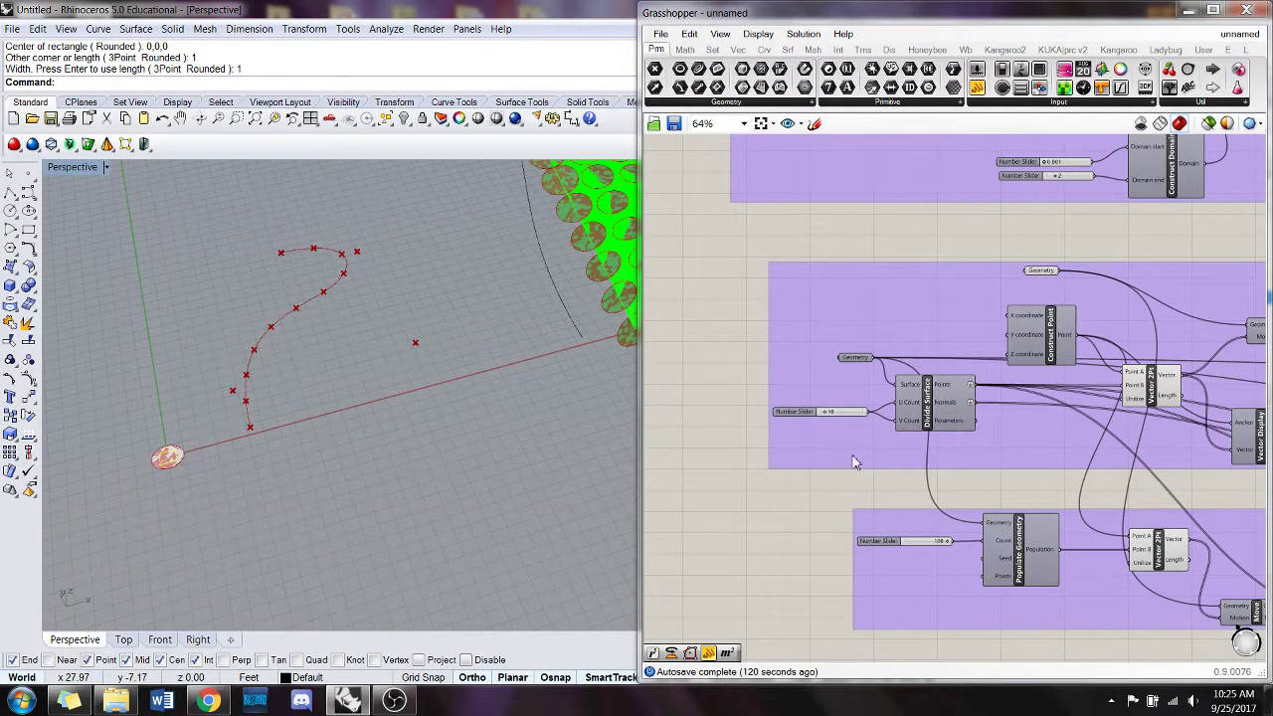
pyautogui.doubleClick(701, 364)
pyautogui.press('Escape')
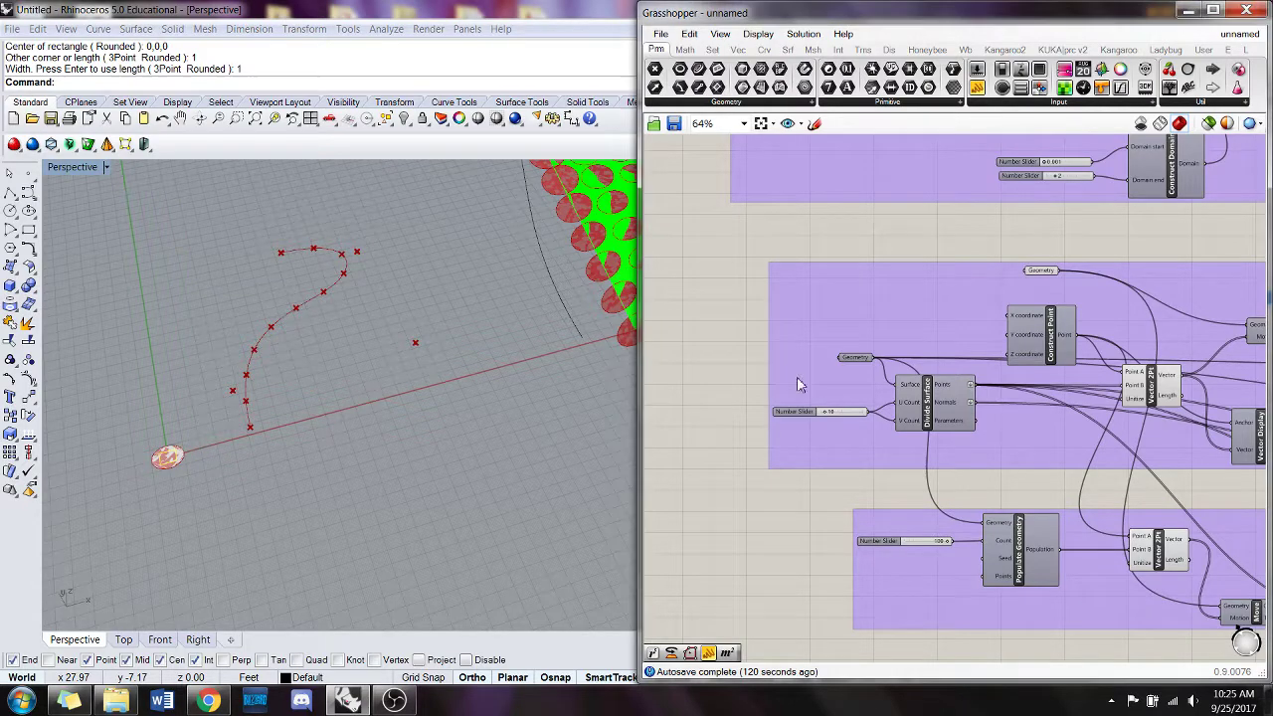
pyautogui.rightClick(867, 360)
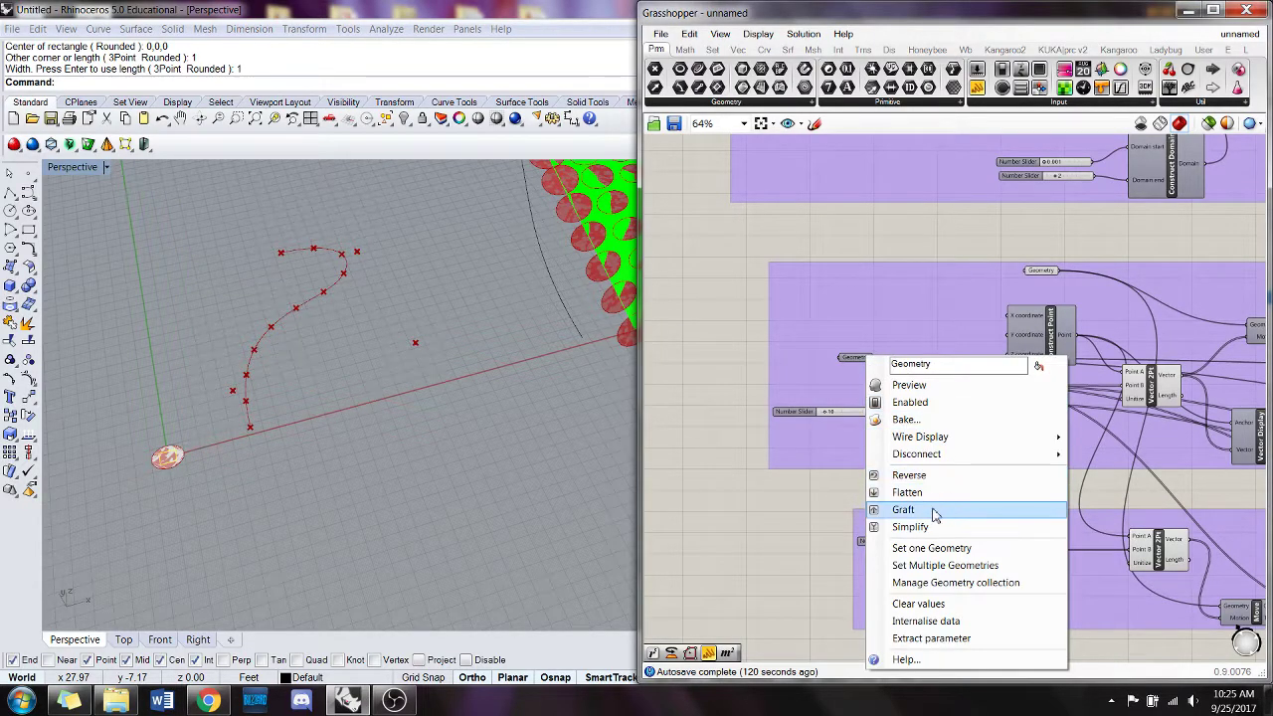
pyautogui.click(902, 548)
pyautogui.click(167, 458)
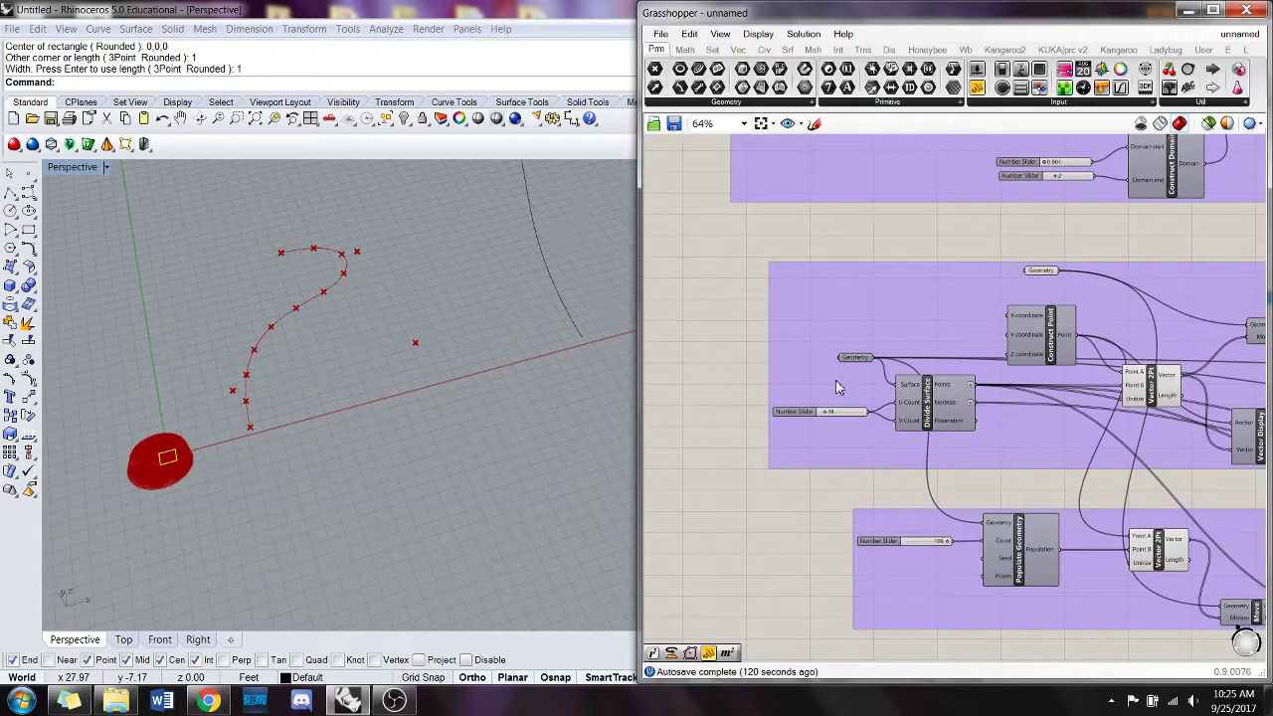
# - Undo the geometry assignment on the parameter feeding Divide Surface and bring back the drawn rectangle
pyautogui.scroll(-1, 312, 475)
pyautogui.moveTo(861, 451); pyautogui.dragTo(929, 450, button='right')
pyautogui.scroll(2, 985, 340)
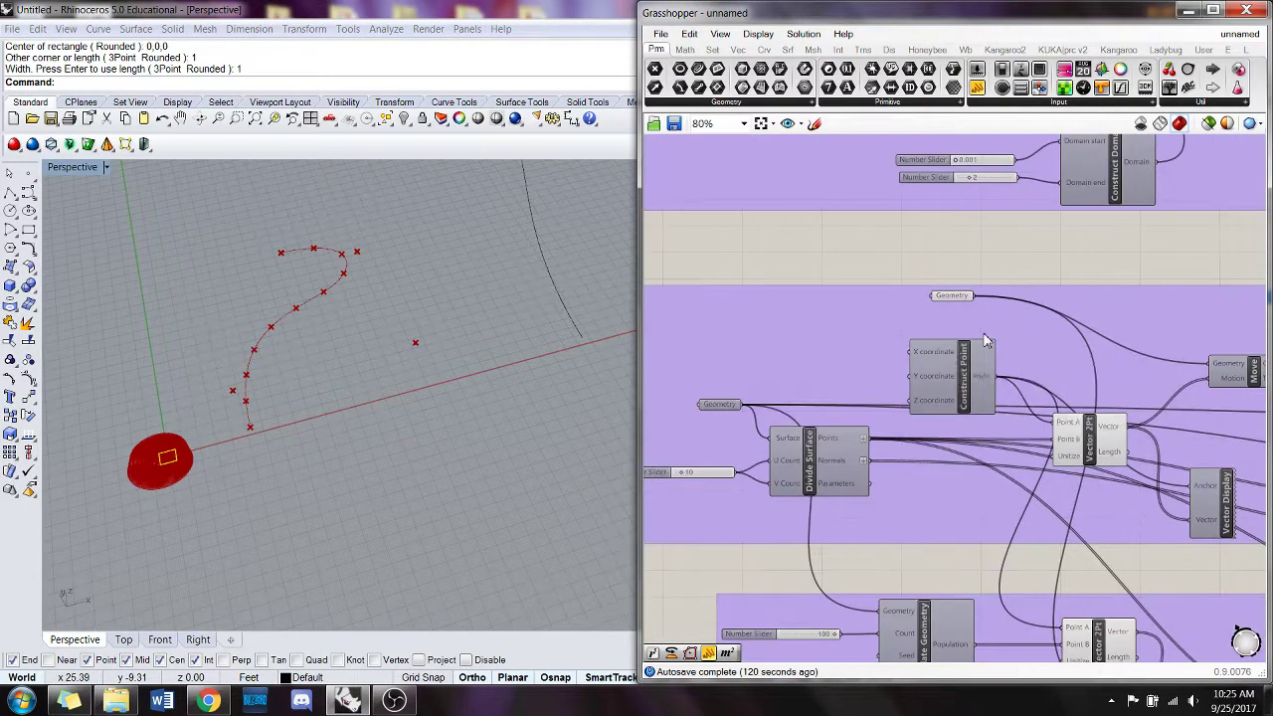
pyautogui.moveTo(472, 397); pyautogui.dragTo(443, 367, button='right')
pyautogui.hotkey('ctrl', 'z')
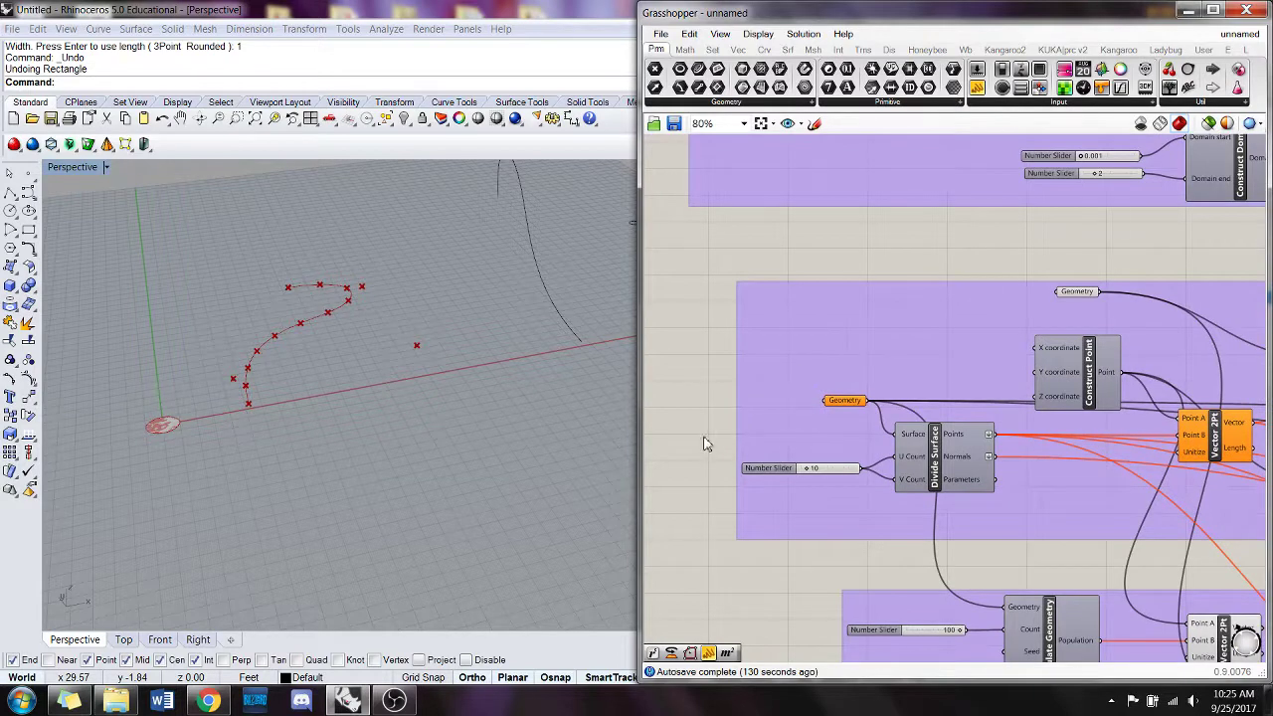
pyautogui.click(473, 446)
pyautogui.hotkey('ctrl', 'z')
pyautogui.hotkey('ctrl', 'y')
pyautogui.hotkey('ctrl', 'y')
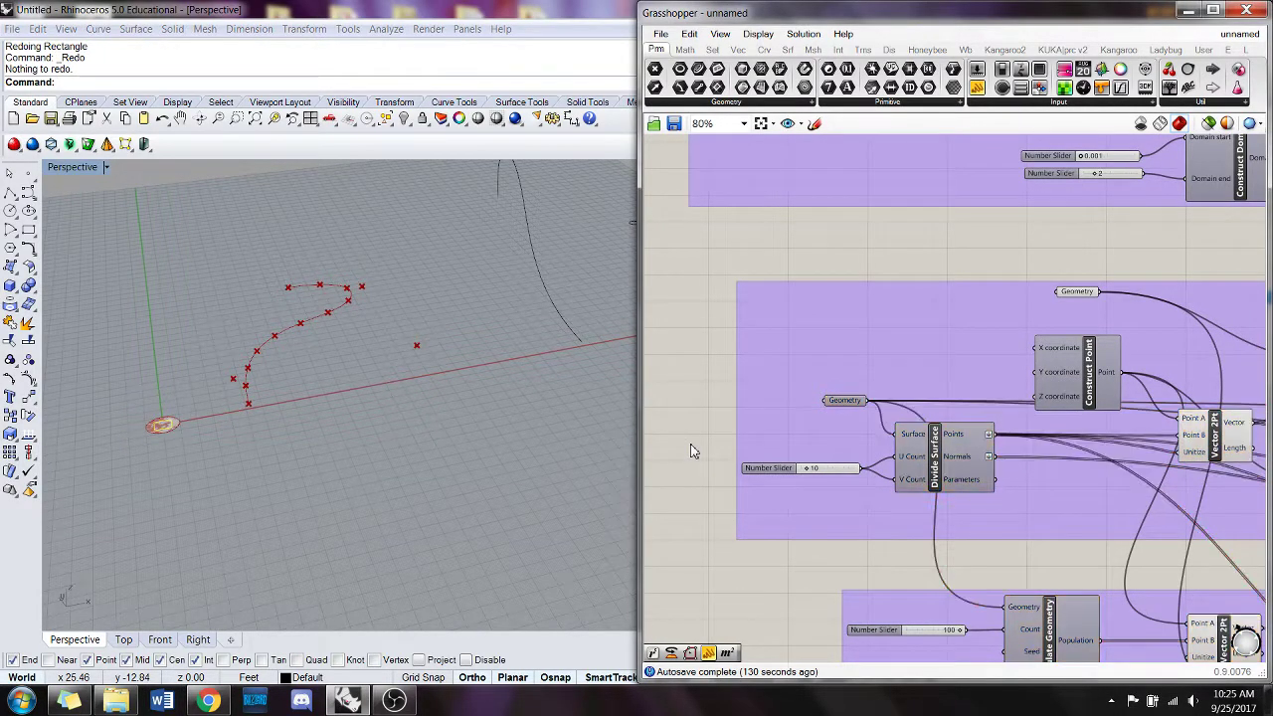
# - Set the small rectangle at the origin as the single geometry of the parameter feeding Move, and inspect the updated field
pyautogui.moveTo(718, 412); pyautogui.dragTo(699, 414, button='right')
pyautogui.rightClick(1064, 293)
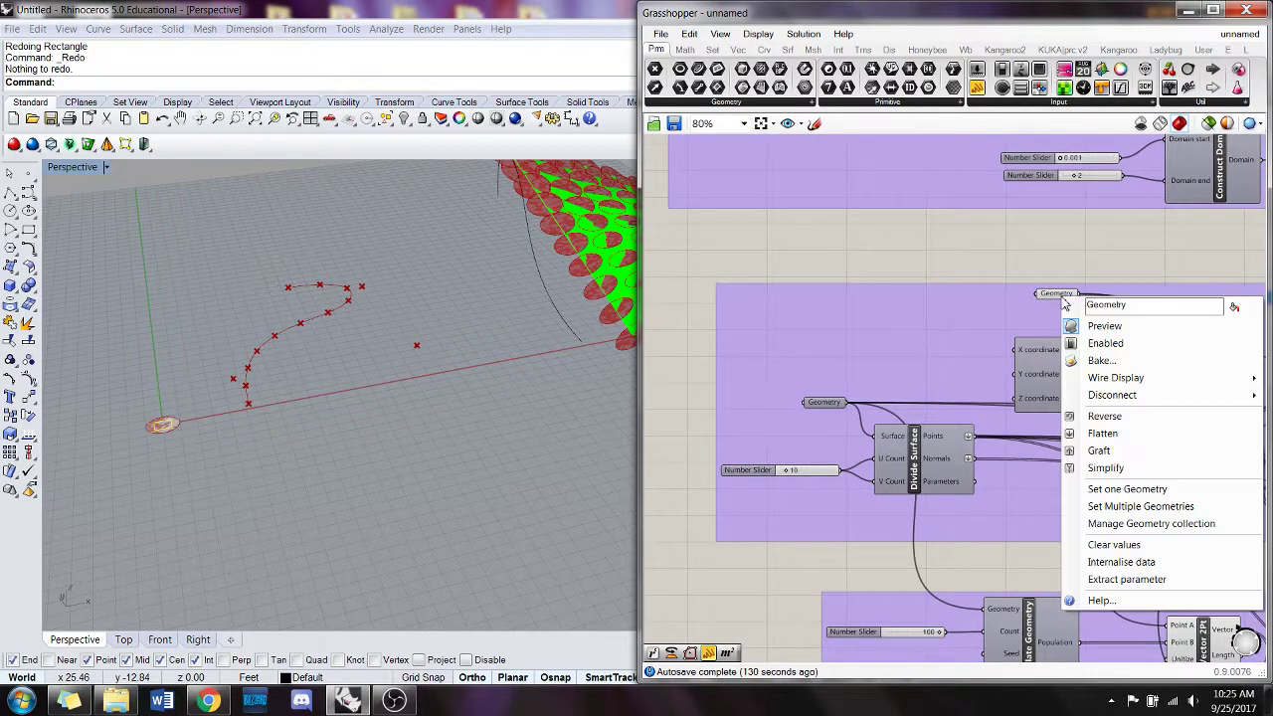
pyautogui.click(1166, 494)
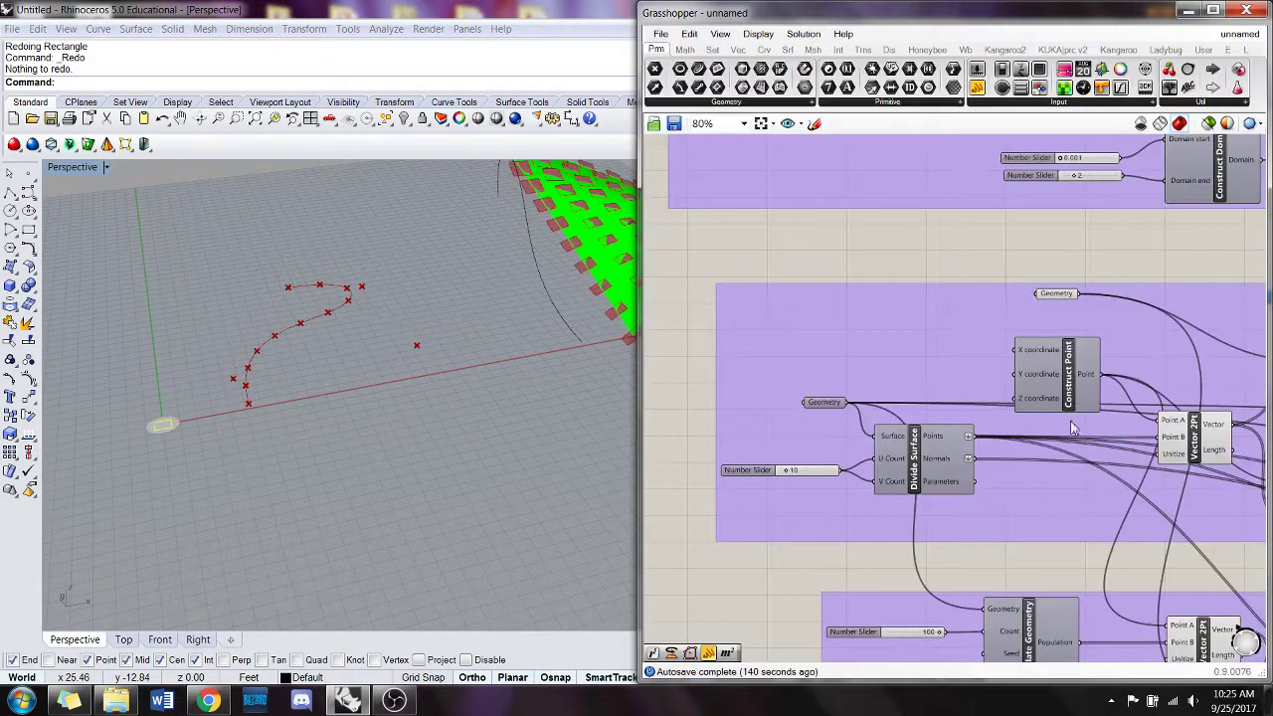
pyautogui.keyDown('shift'); pyautogui.moveTo(537, 291); pyautogui.dragTo(244, 382, button='right'); pyautogui.keyUp('shift')
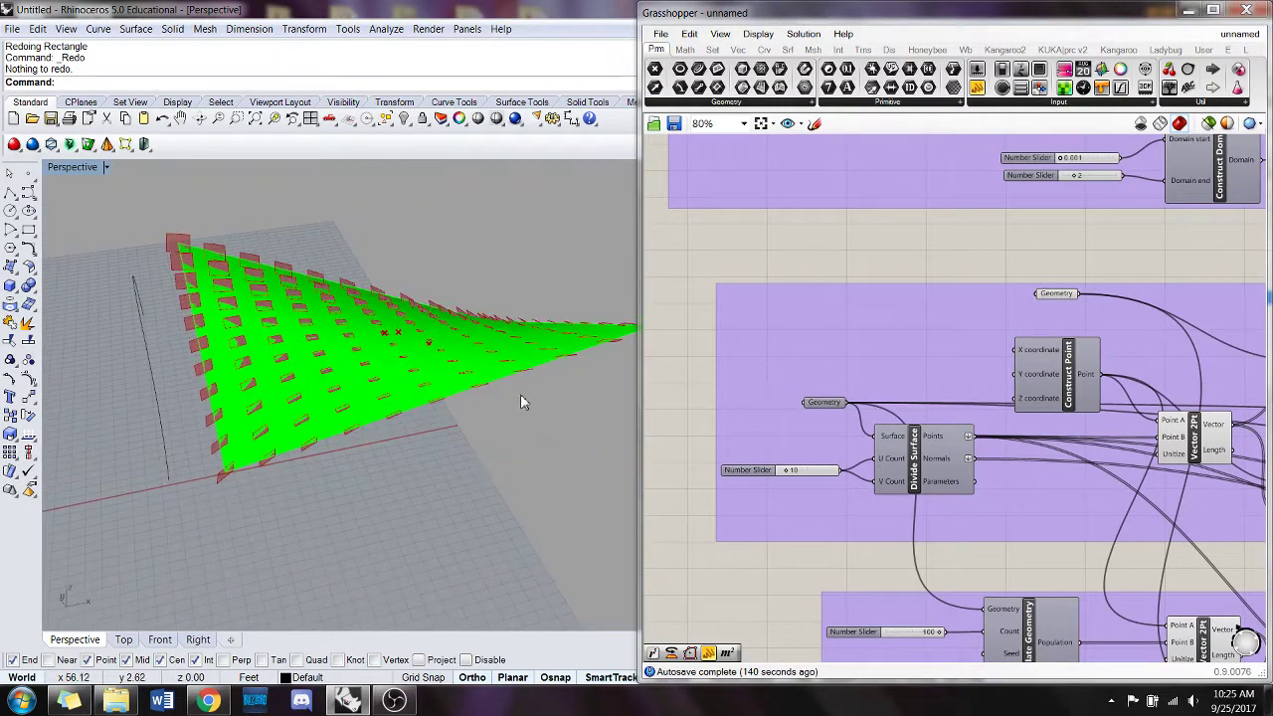
pyautogui.moveTo(523, 401); pyautogui.dragTo(501, 497, button='right')
pyautogui.moveTo(1120, 287); pyautogui.dragTo(807, 294, button='right')
pyautogui.moveTo(1008, 288); pyautogui.dragTo(714, 251, button='right')
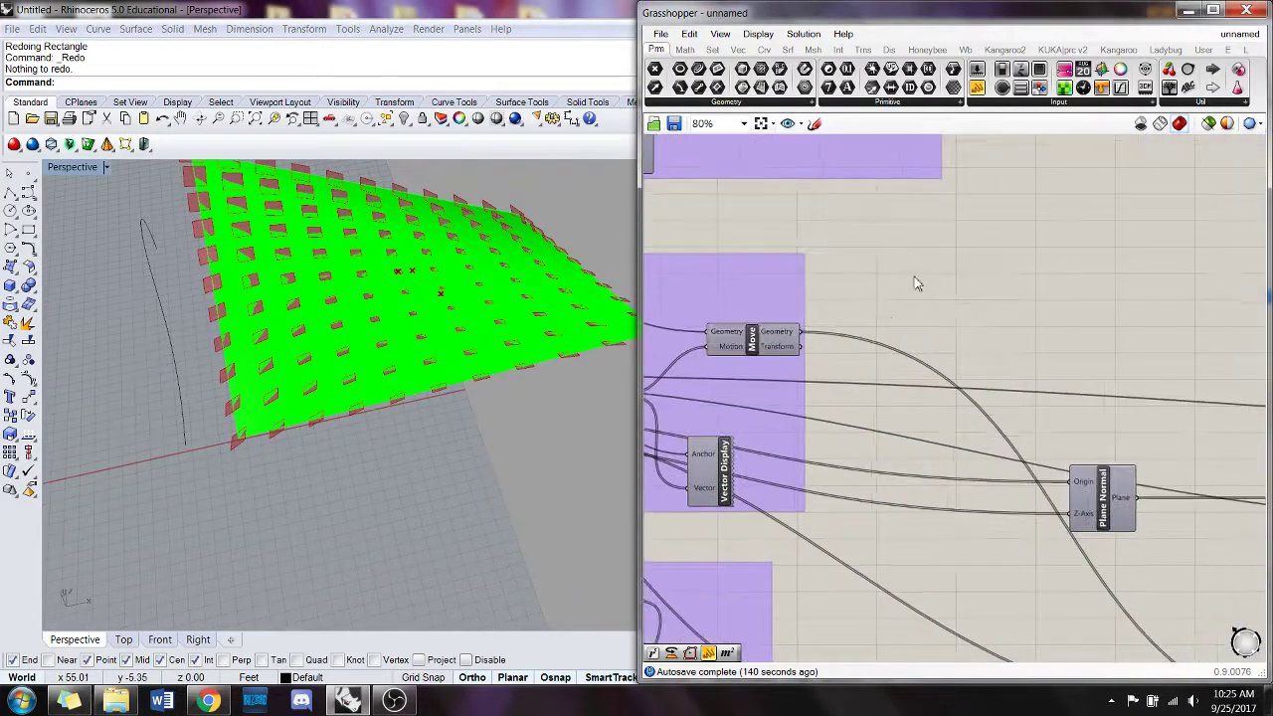
pyautogui.scroll(-1, 963, 310)
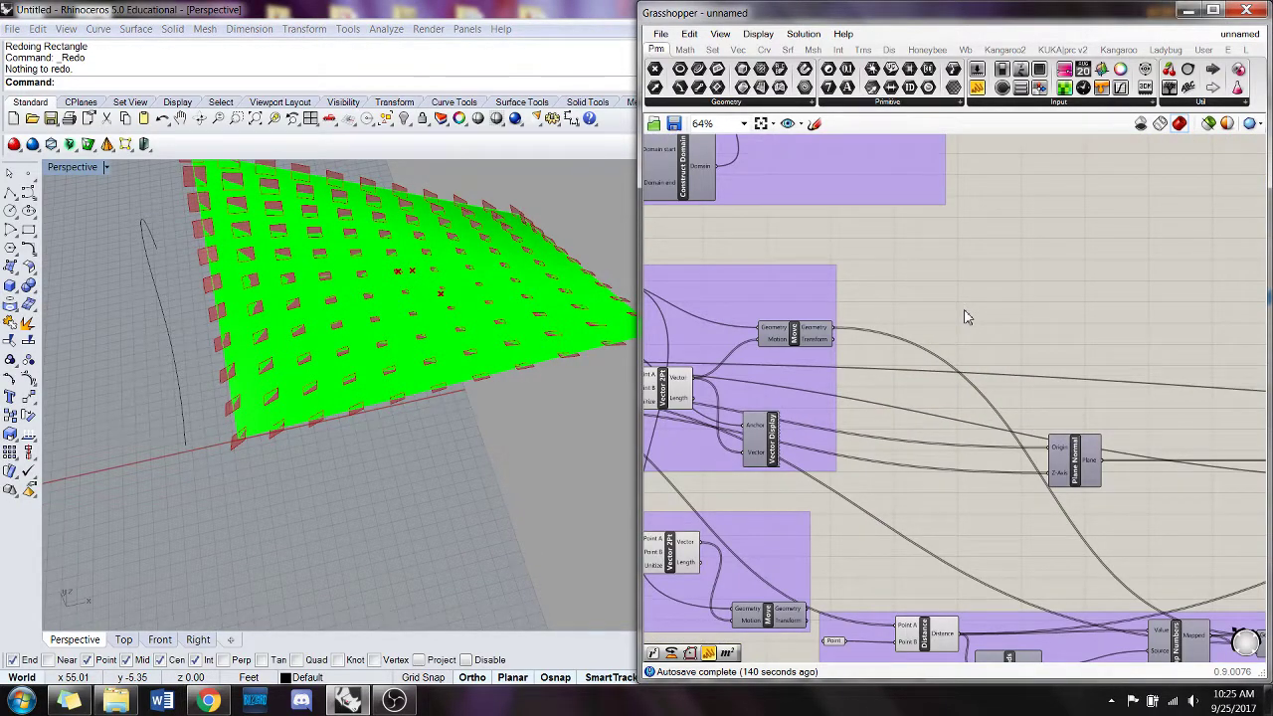
# - Connect the Rotate component's Geometry output to the Polygon Center input in the color attractor group
pyautogui.moveTo(1034, 322); pyautogui.dragTo(827, 303, button='right')
pyautogui.moveTo(1215, 345); pyautogui.dragTo(917, 326, button='right')
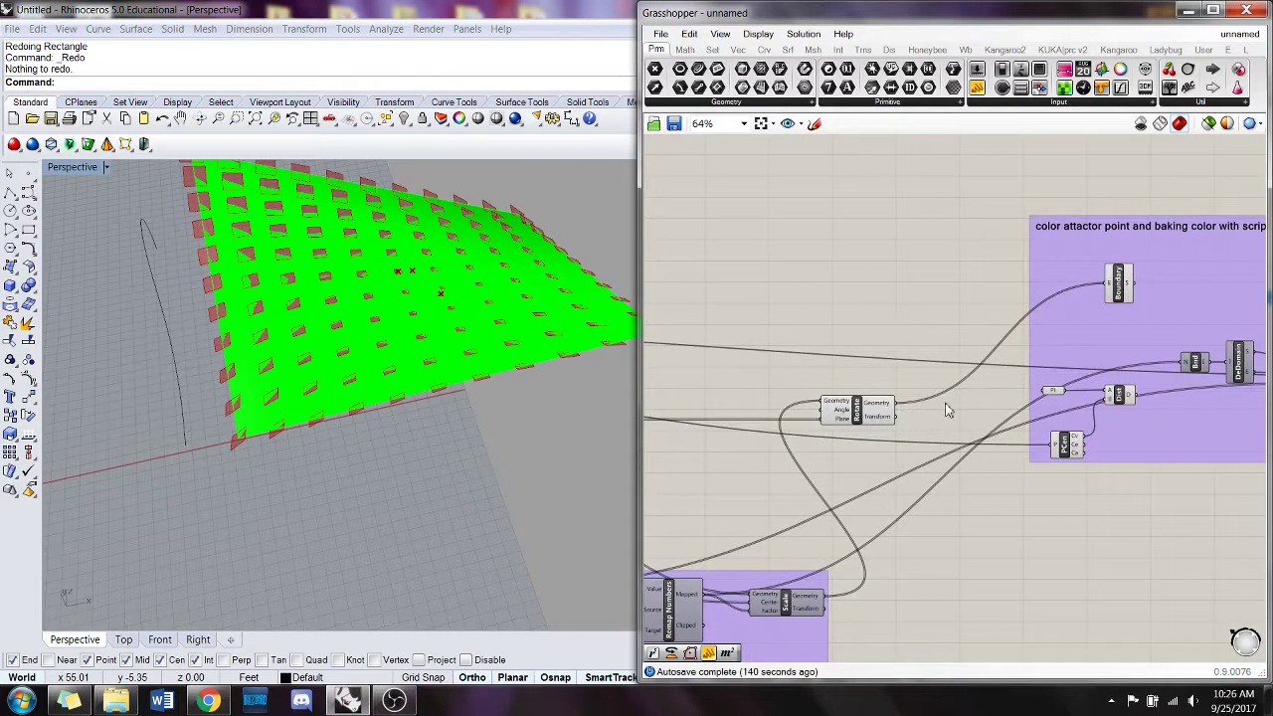
pyautogui.moveTo(1004, 374); pyautogui.dragTo(923, 354, button='right')
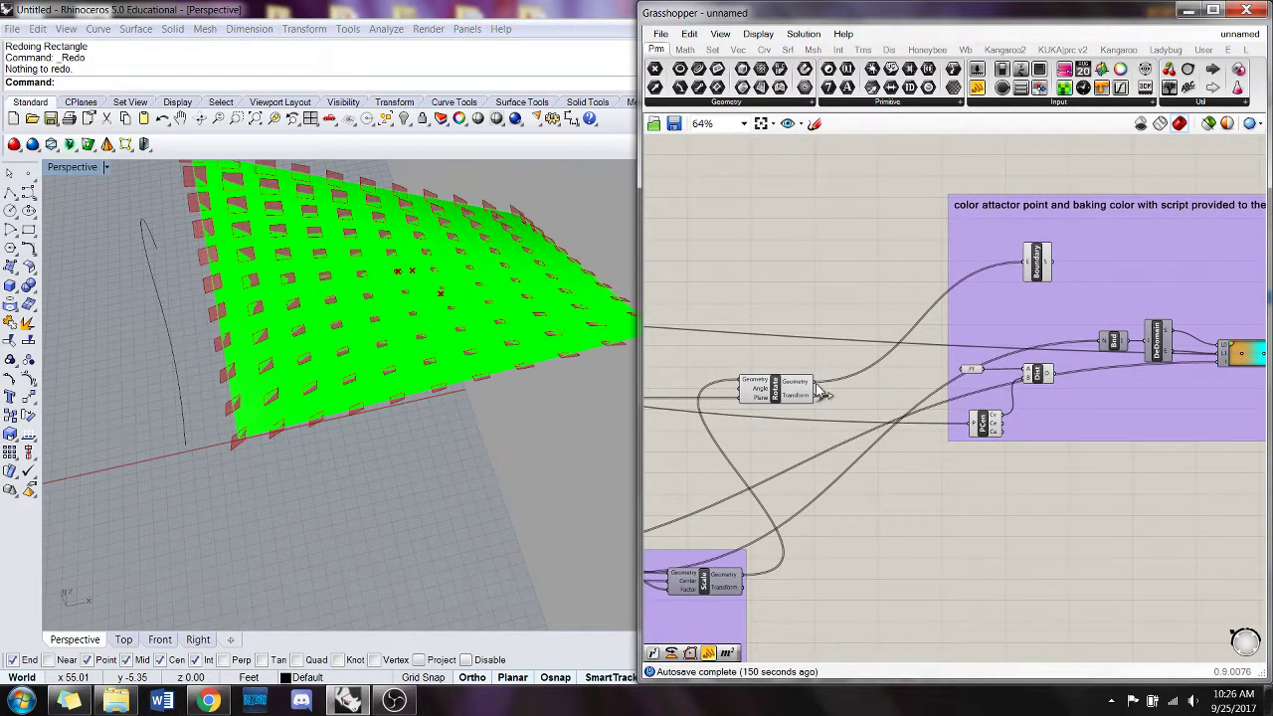
pyautogui.moveTo(816, 384); pyautogui.dragTo(974, 425)
# - Connect the color group's Distance output to the Gradient's parameter input and to the Bounds component
pyautogui.moveTo(903, 333); pyautogui.dragTo(775, 353, button='right')
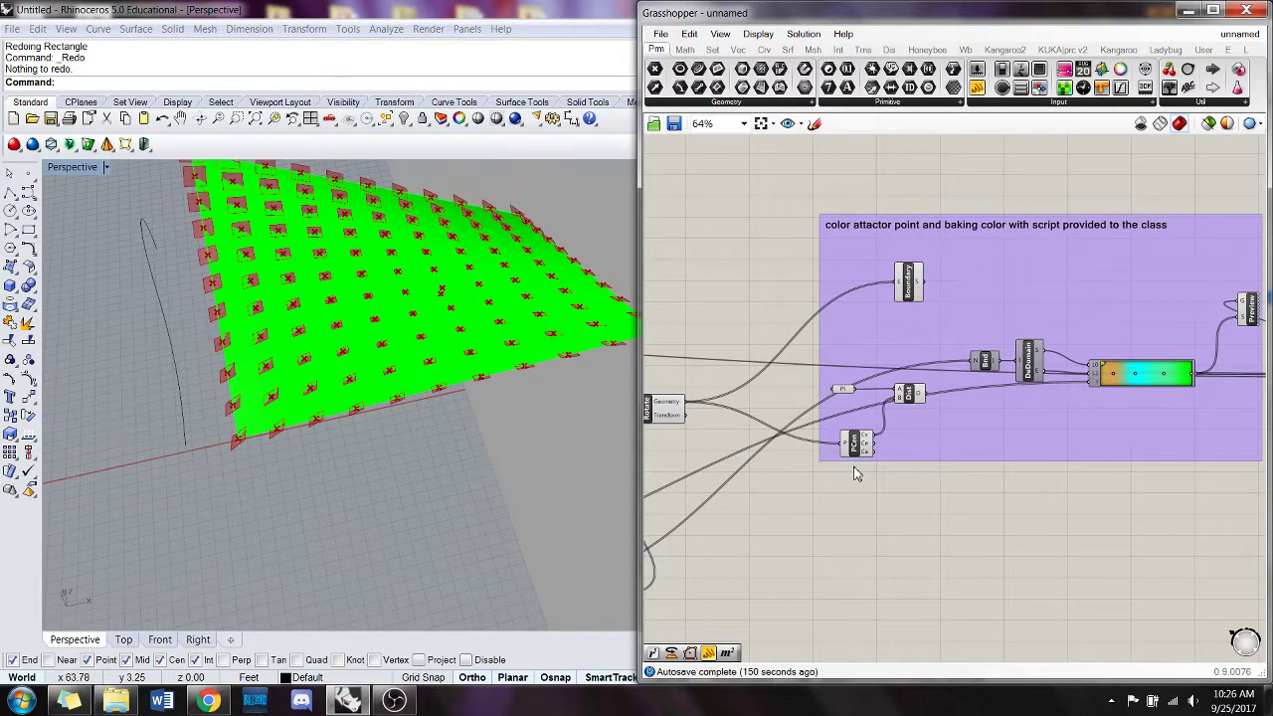
pyautogui.moveTo(852, 474); pyautogui.dragTo(858, 441, button='right')
pyautogui.moveTo(917, 376); pyautogui.dragTo(1092, 358)
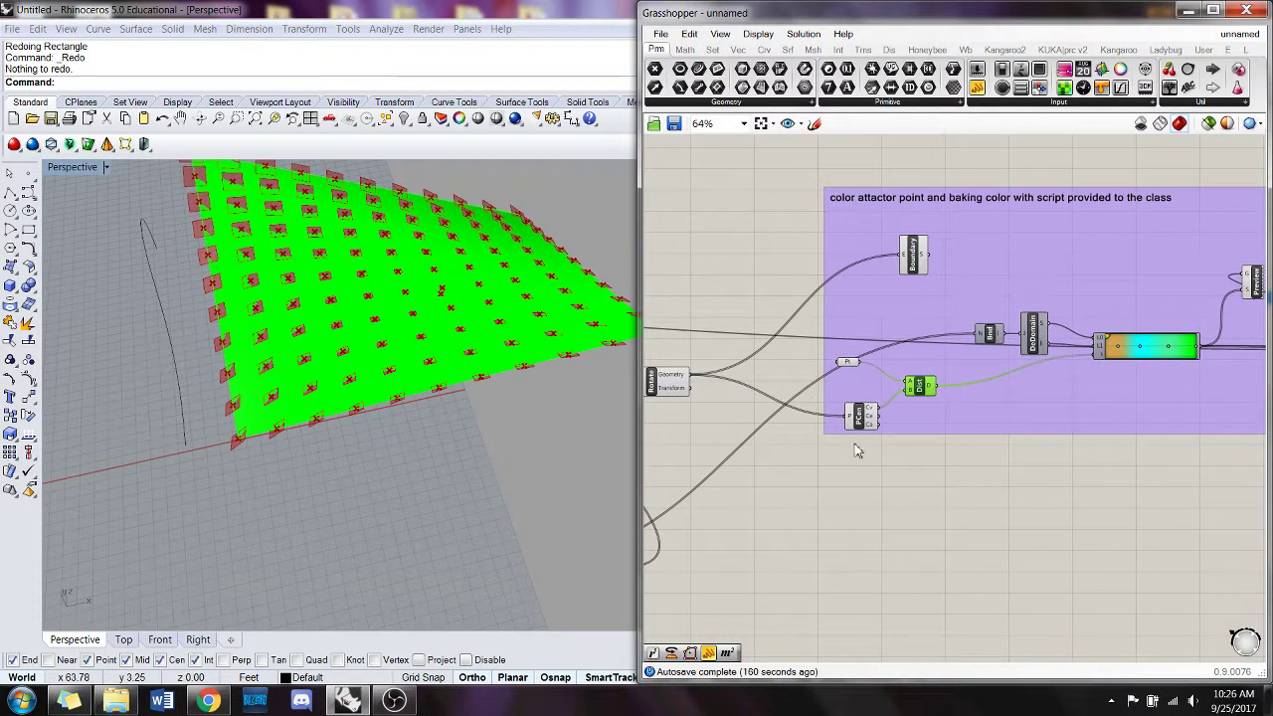
pyautogui.moveTo(935, 386); pyautogui.dragTo(979, 336)
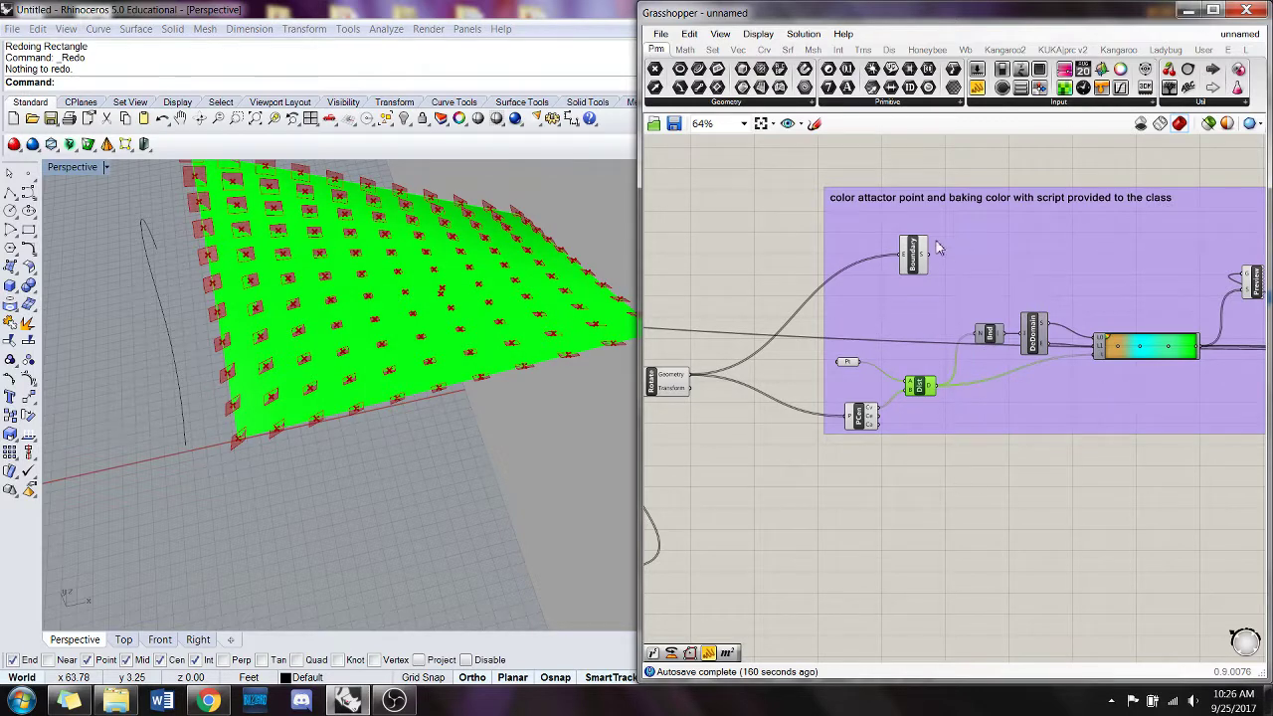
# - Connect the Boundary surfaces output to the Preview component's geometry input and inspect the gradient-colored field in the Rhino perspective view
pyautogui.moveTo(934, 250); pyautogui.dragTo(1246, 282)
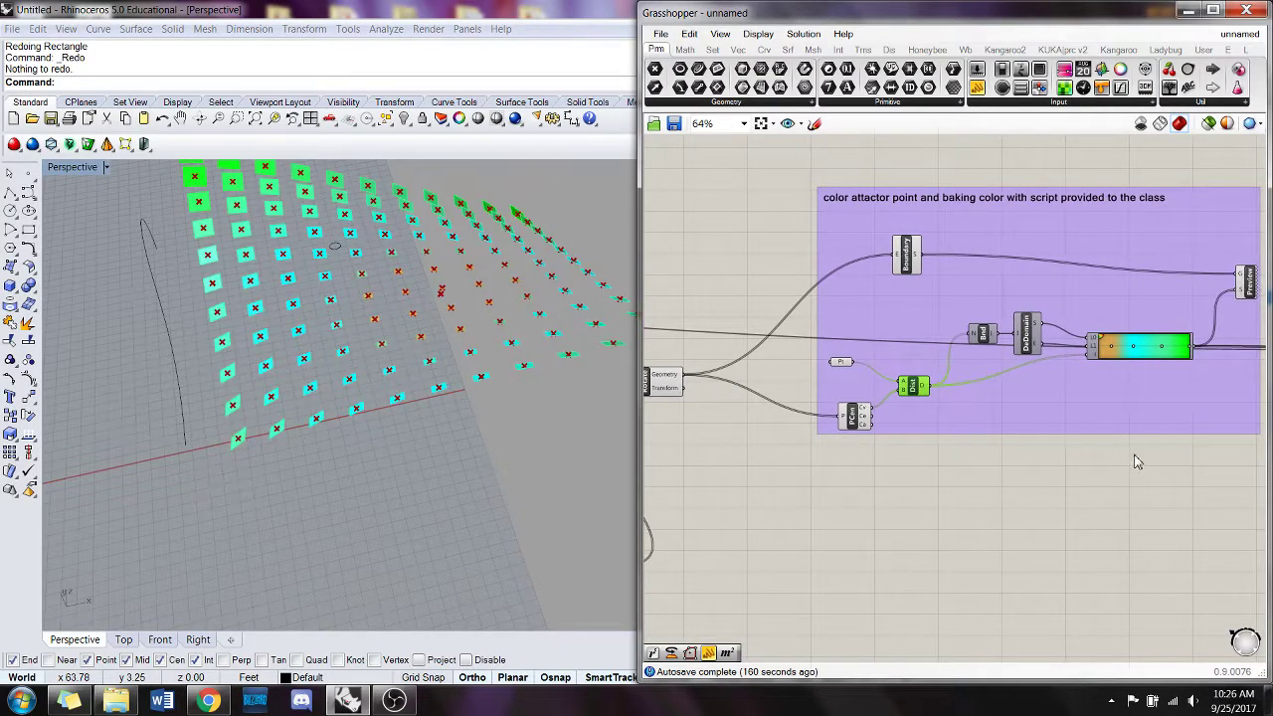
pyautogui.moveTo(1137, 462); pyautogui.dragTo(1110, 464, button='right')
pyautogui.moveTo(358, 256); pyautogui.dragTo(408, 436, button='right')
pyautogui.scroll(-5, 409, 438)
pyautogui.keyDown('shift'); pyautogui.moveTo(429, 325); pyautogui.dragTo(444, 408, button='right'); pyautogui.keyUp('shift')
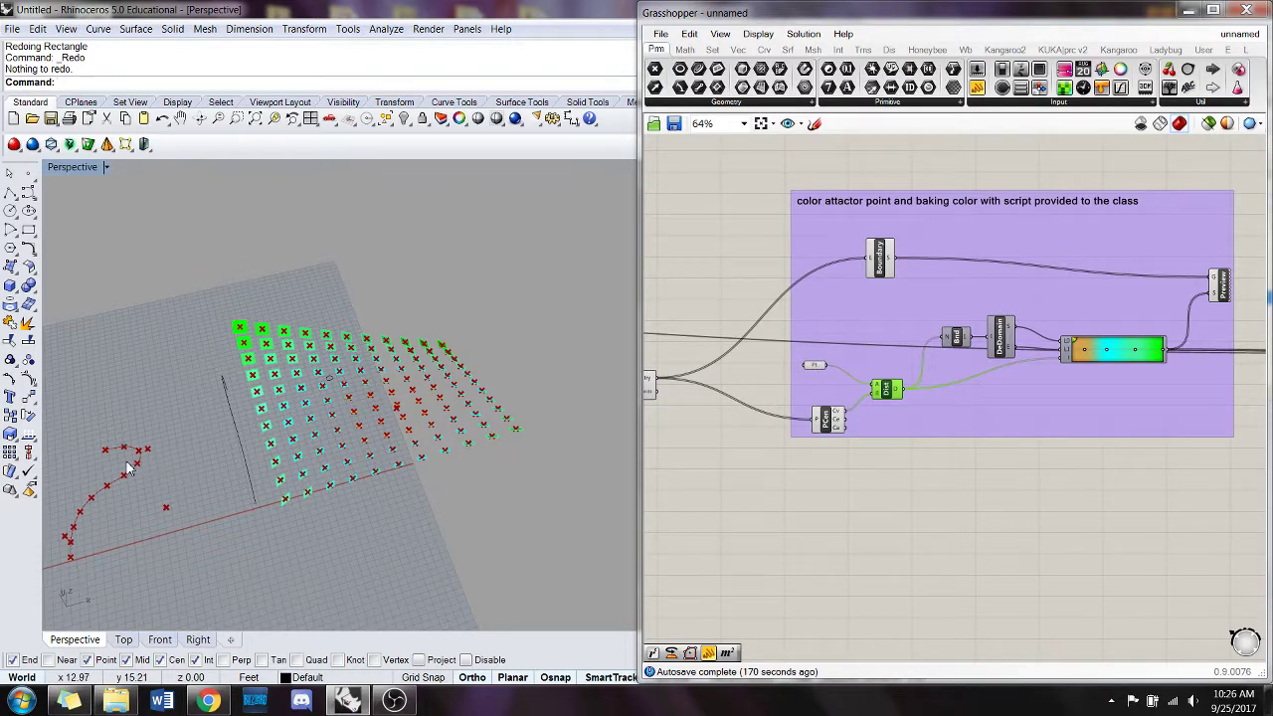
# - Switch to the Assignment 4 attractors PDF in Chrome and review its requirements, submission list and precedent examples for parts 1 to 4
pyautogui.click(207, 700)
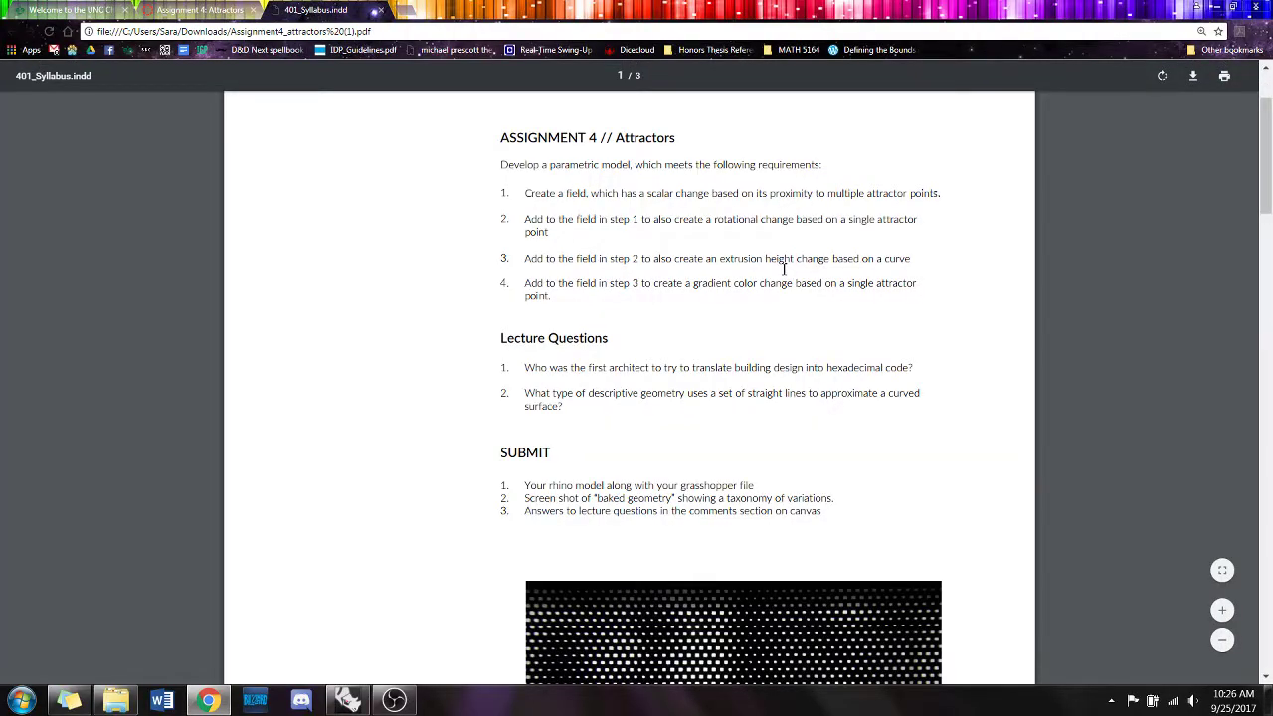
pyautogui.scroll(-3, 784, 270)
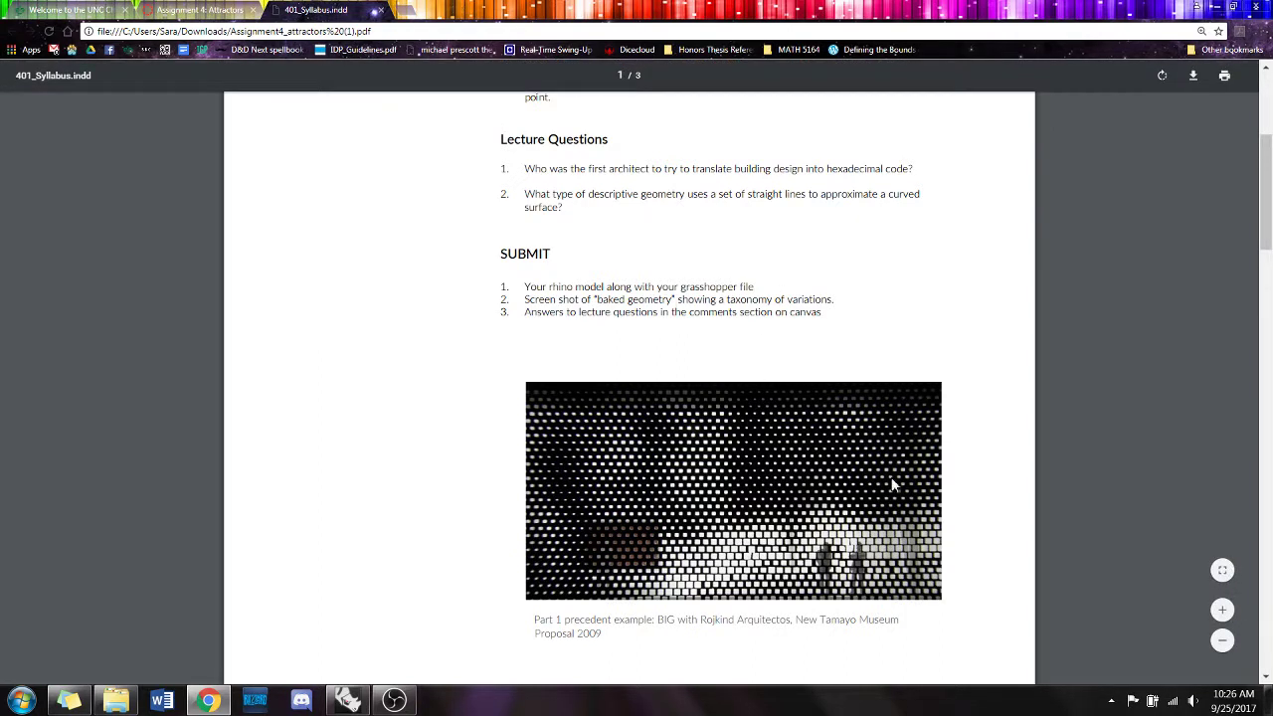
pyautogui.scroll(-1, 647, 605)
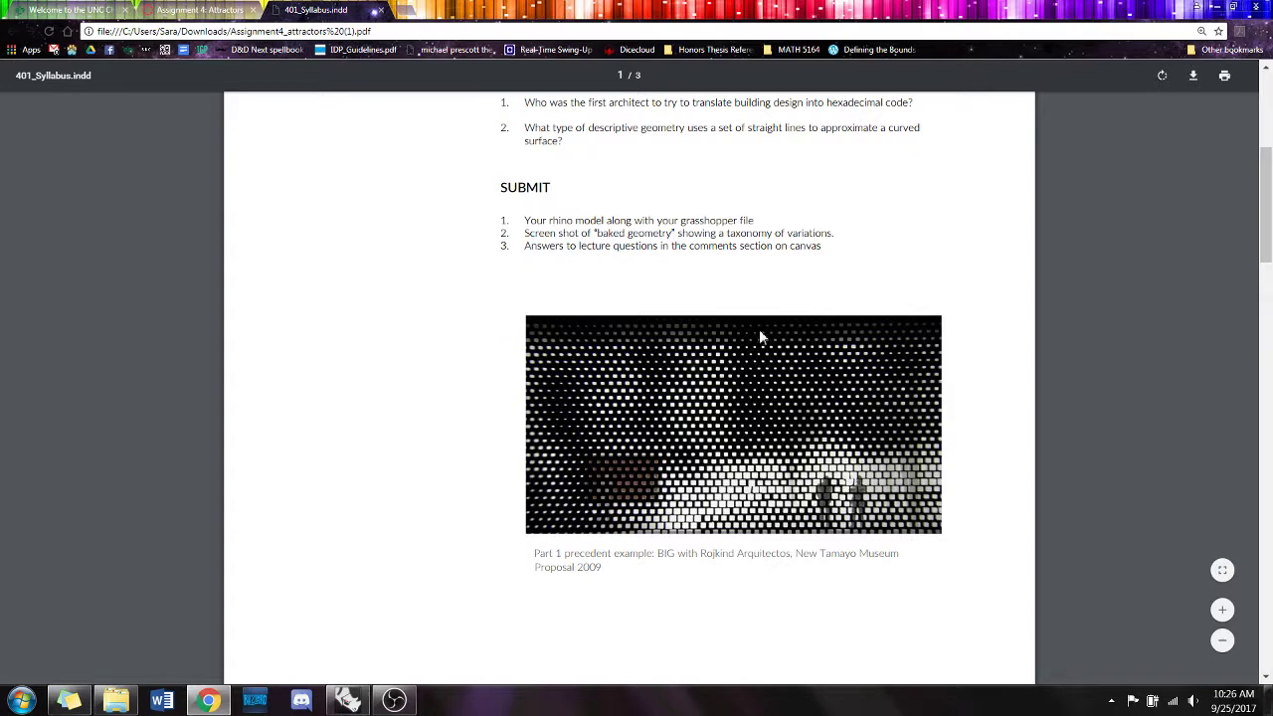
pyautogui.scroll(-6, 710, 460)
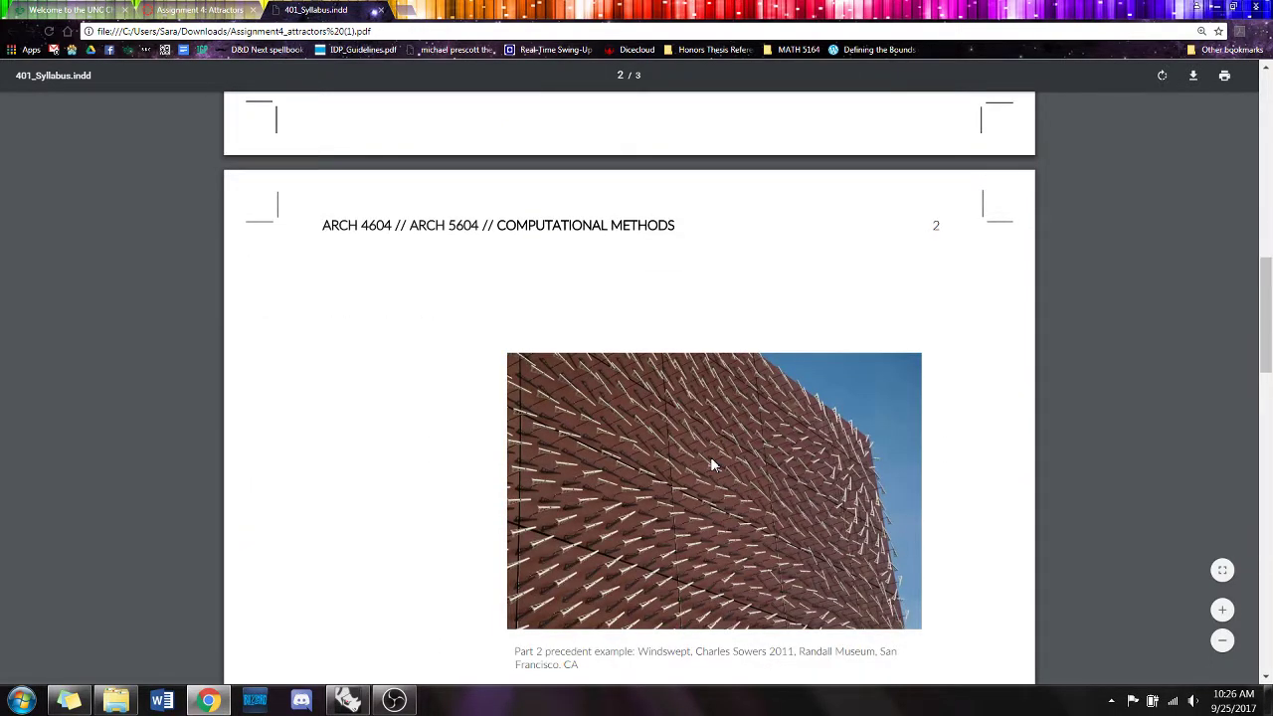
pyautogui.scroll(-1, 710, 464)
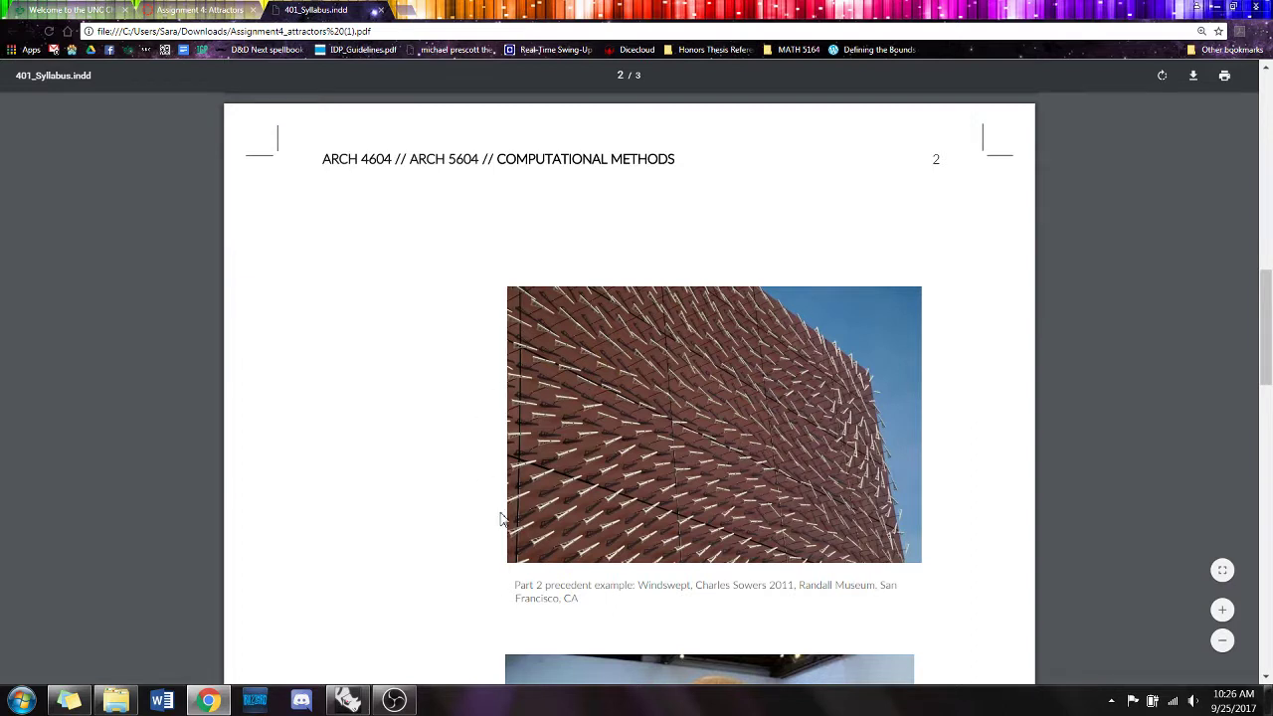
pyautogui.scroll(-4, 672, 497)
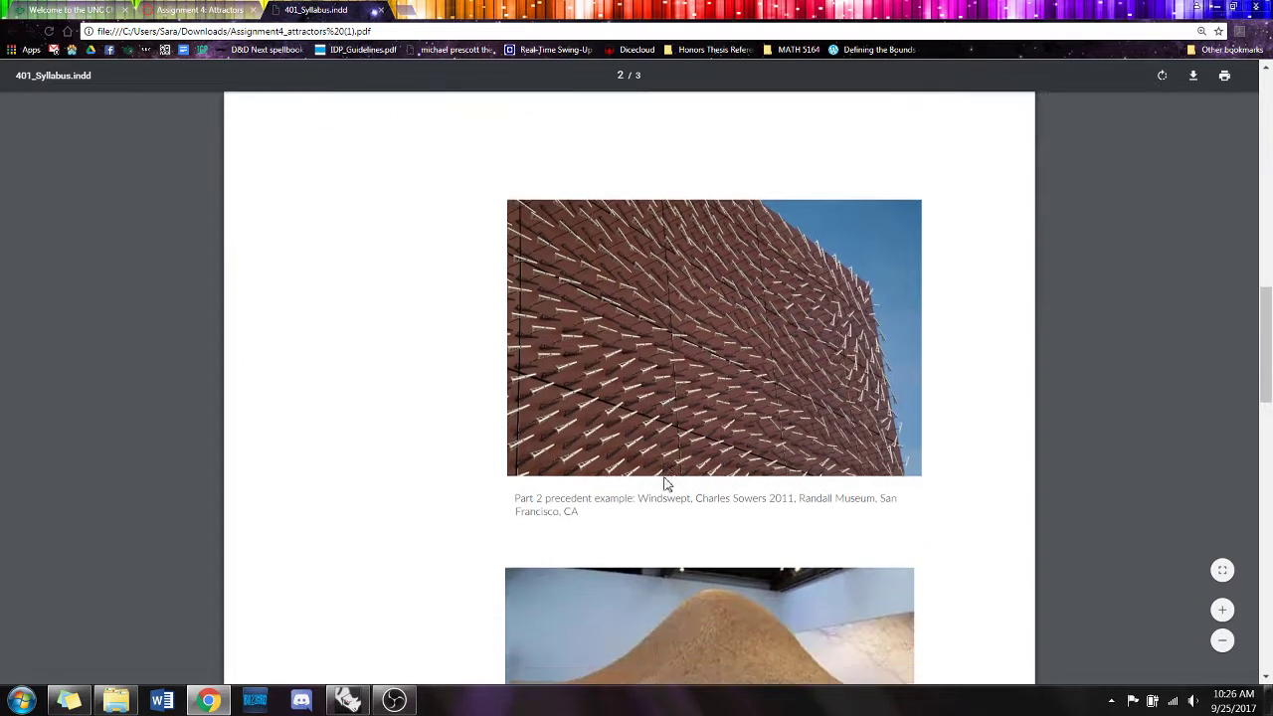
pyautogui.scroll(-1, 666, 485)
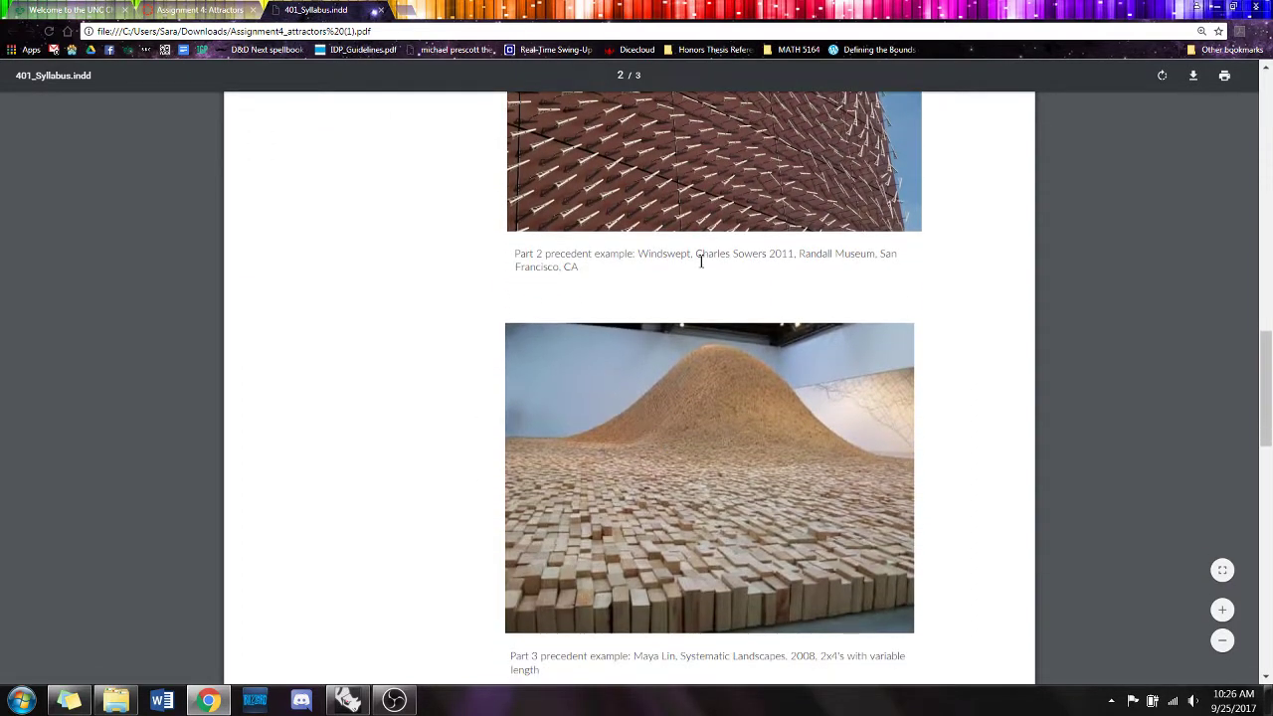
pyautogui.scroll(-3, 697, 440)
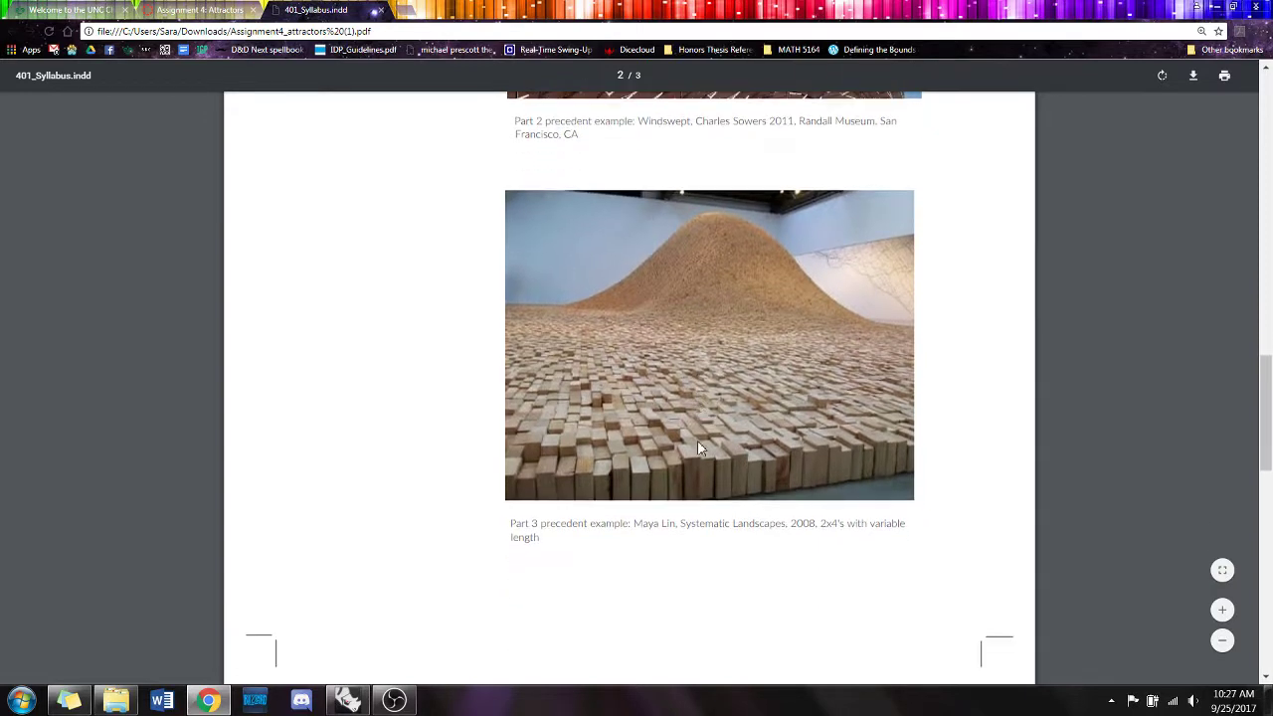
pyautogui.scroll(-8, 698, 445)
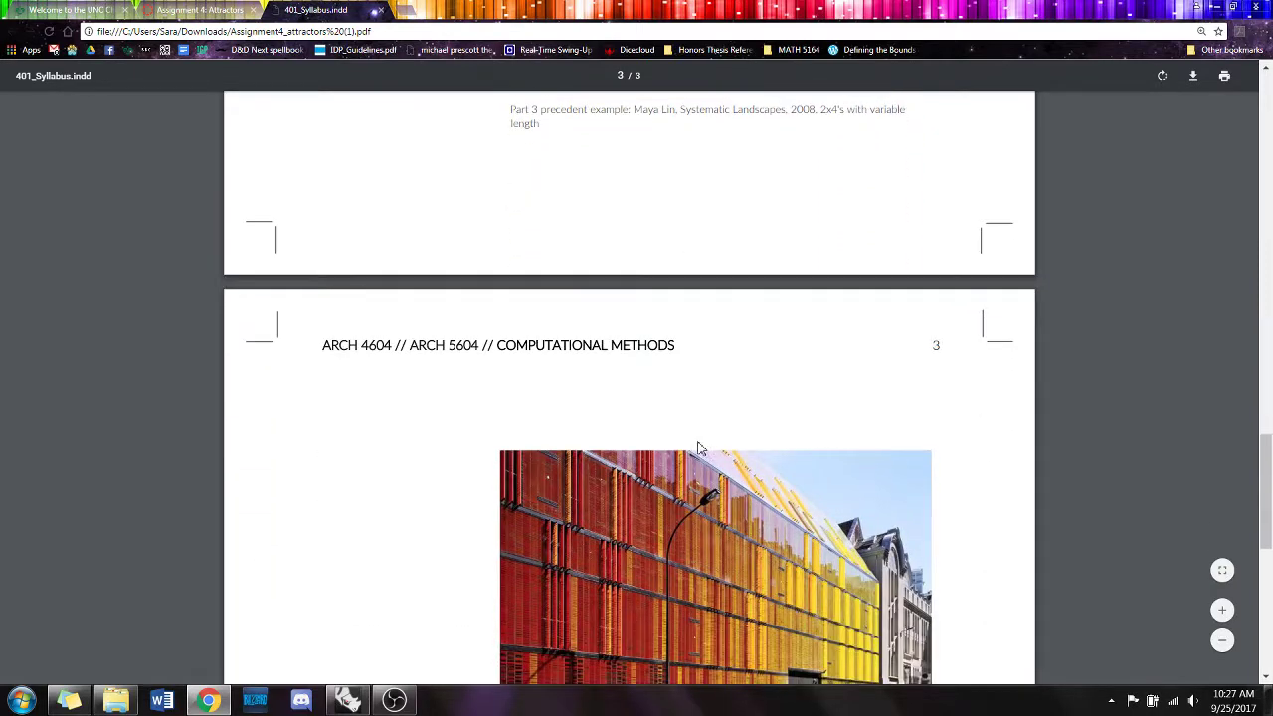
pyautogui.scroll(-7, 697, 441)
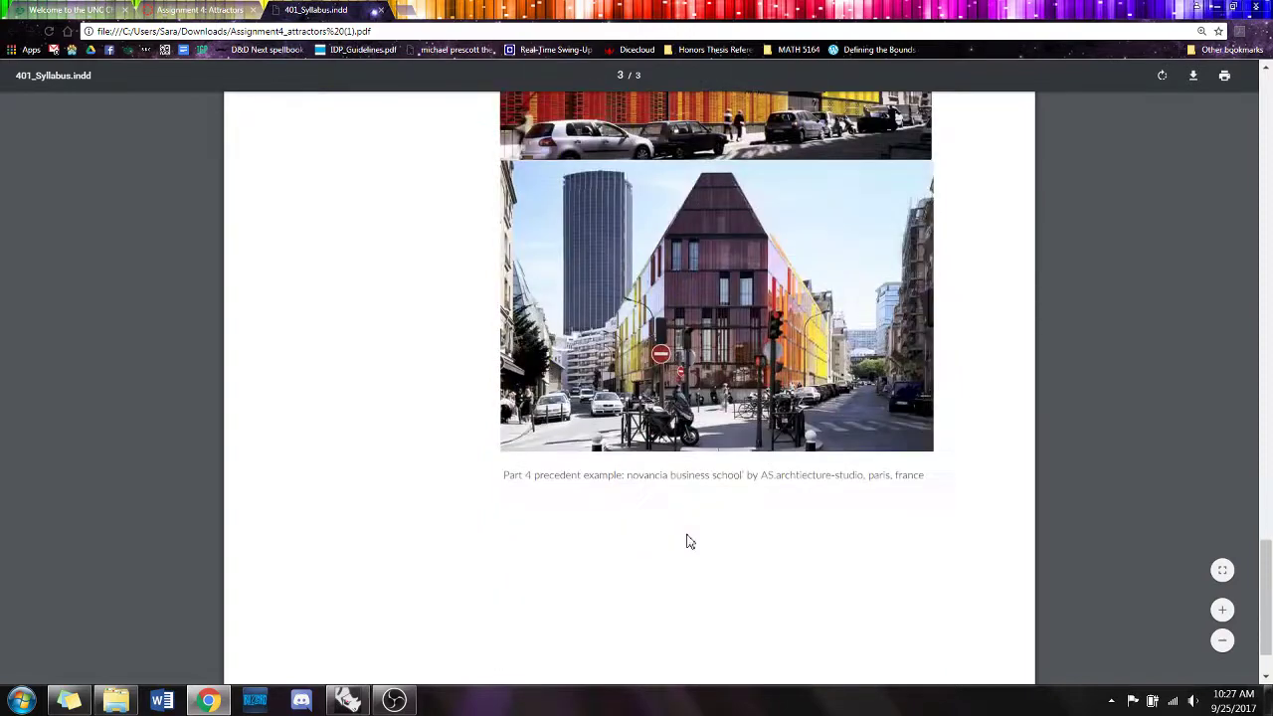
pyautogui.scroll(2, 691, 541)
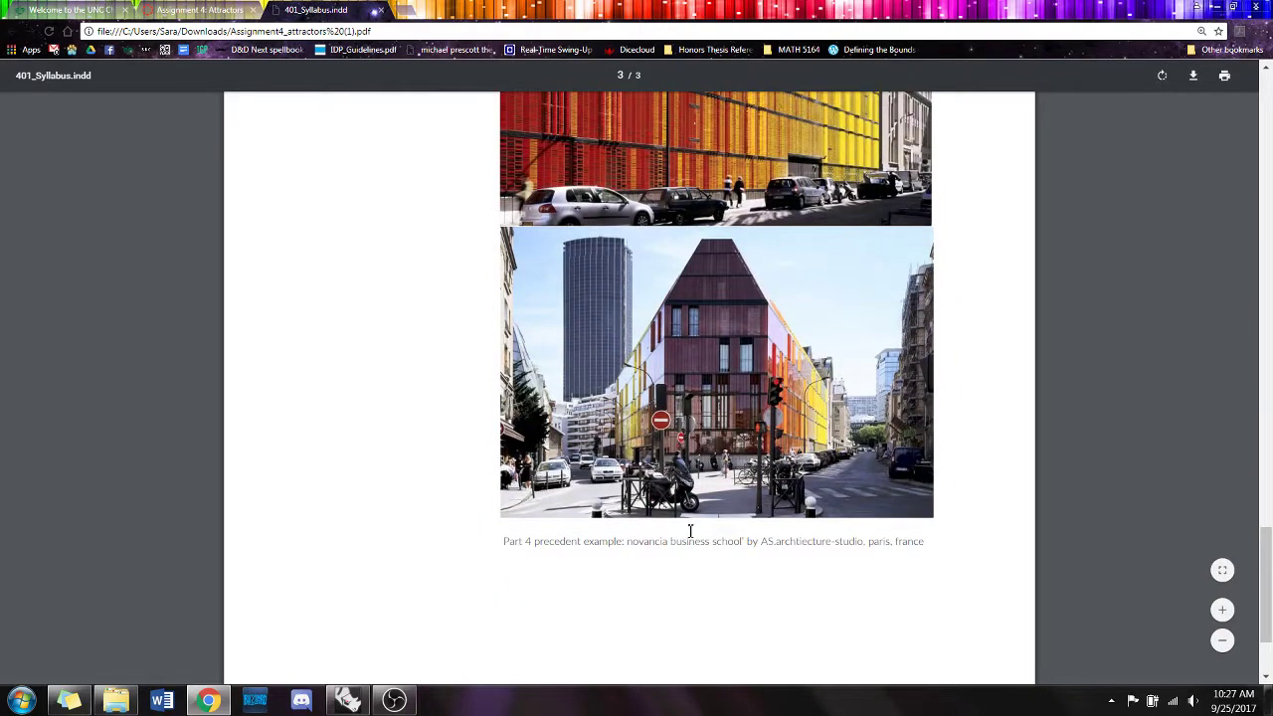
pyautogui.moveTo(1267, 531); pyautogui.dragTo(1260, 87)
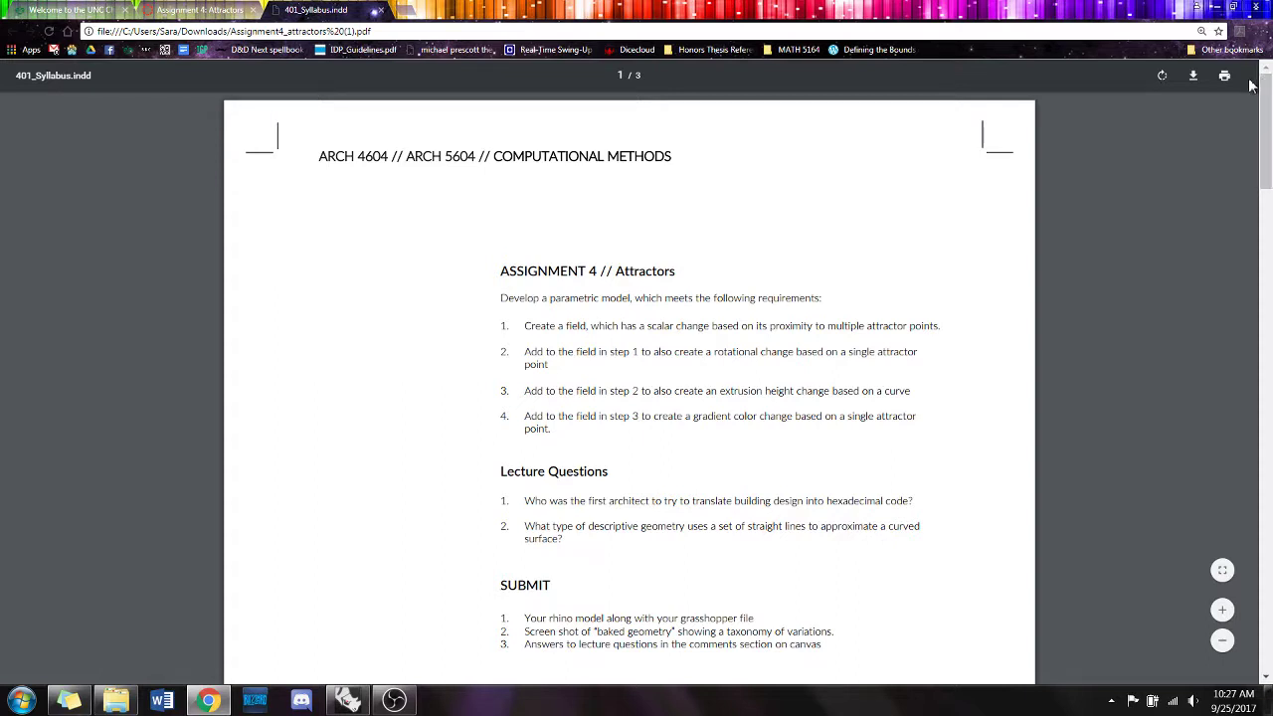
pyautogui.click(1212, 8)
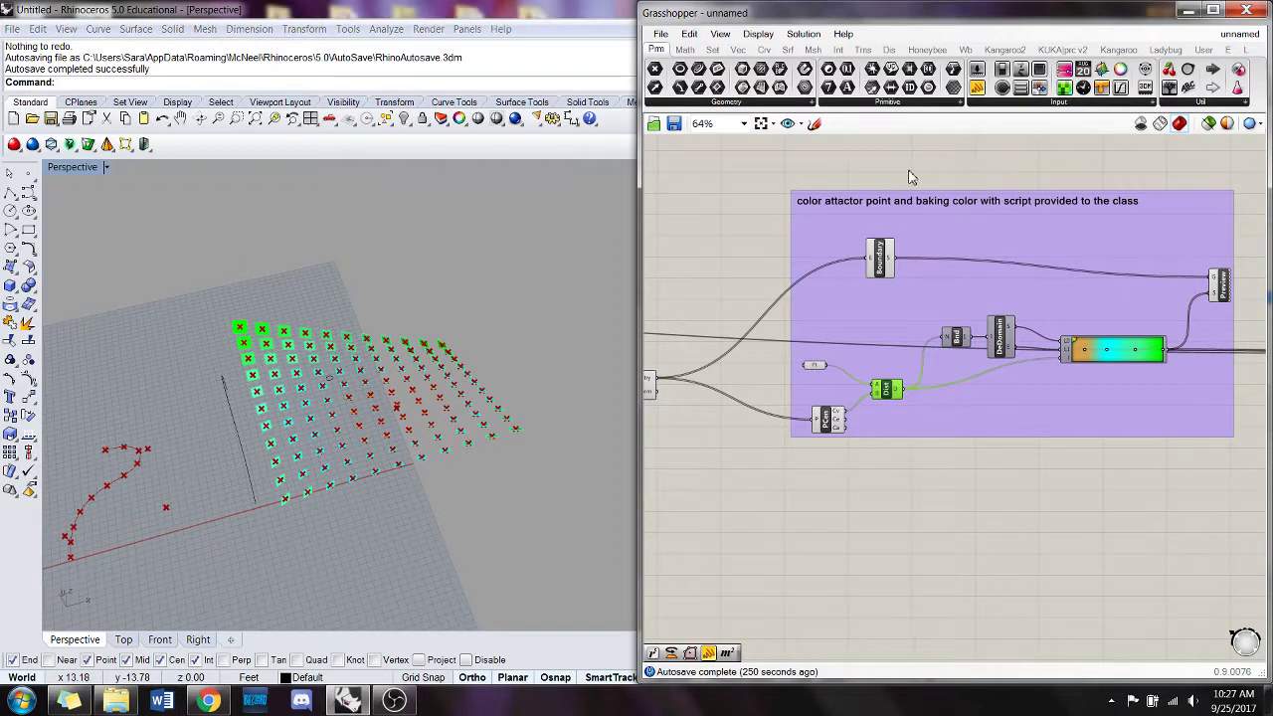
pyautogui.scroll(-8, 911, 177)
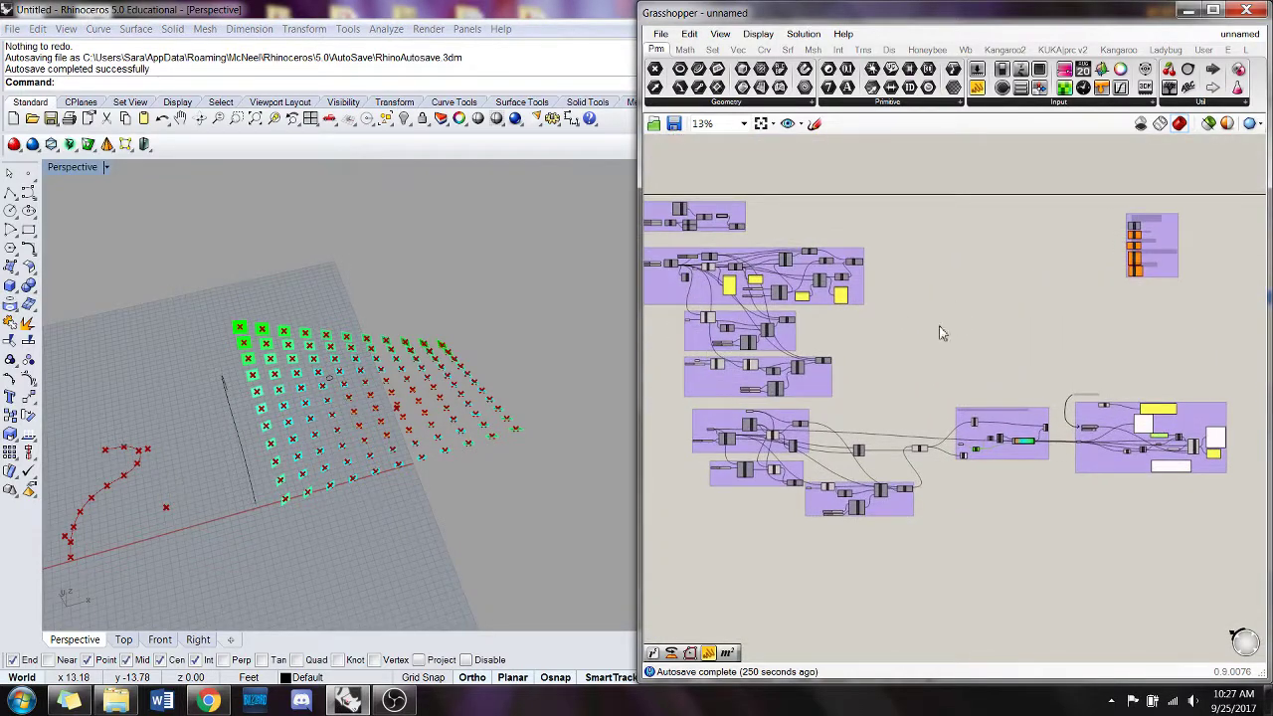
pyautogui.scroll(3, 939, 326)
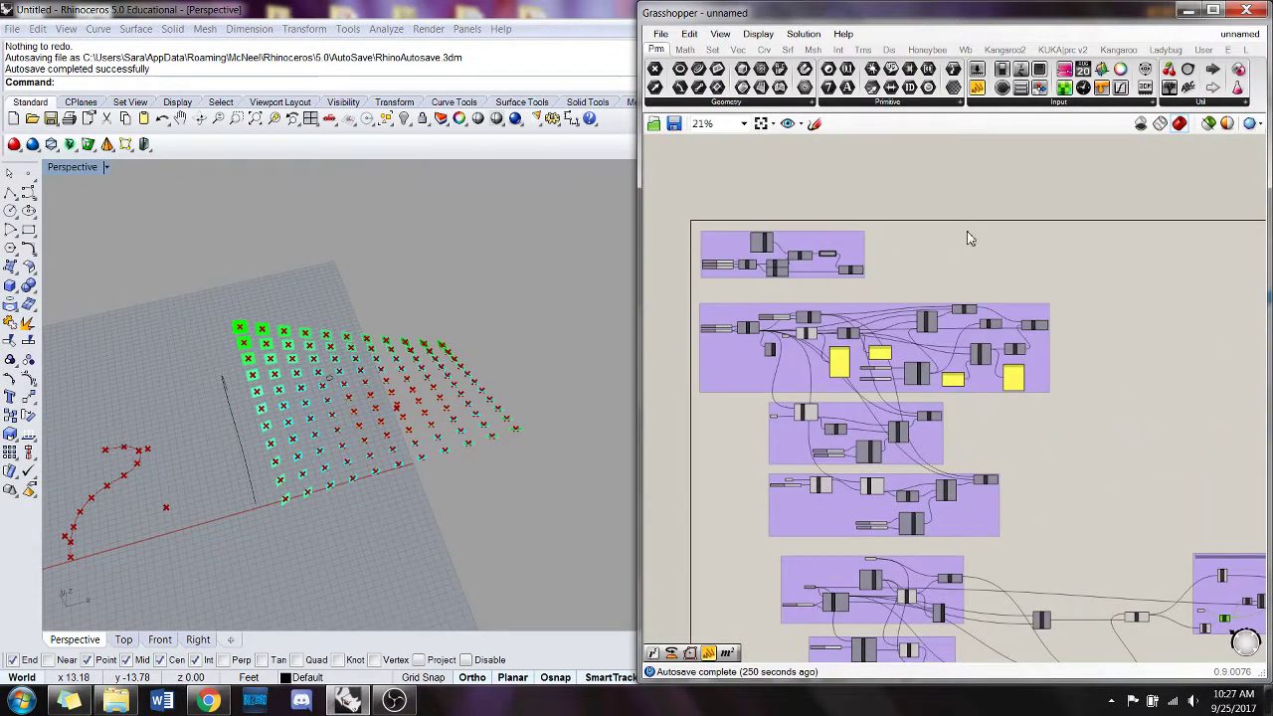
pyautogui.scroll(2, 967, 233)
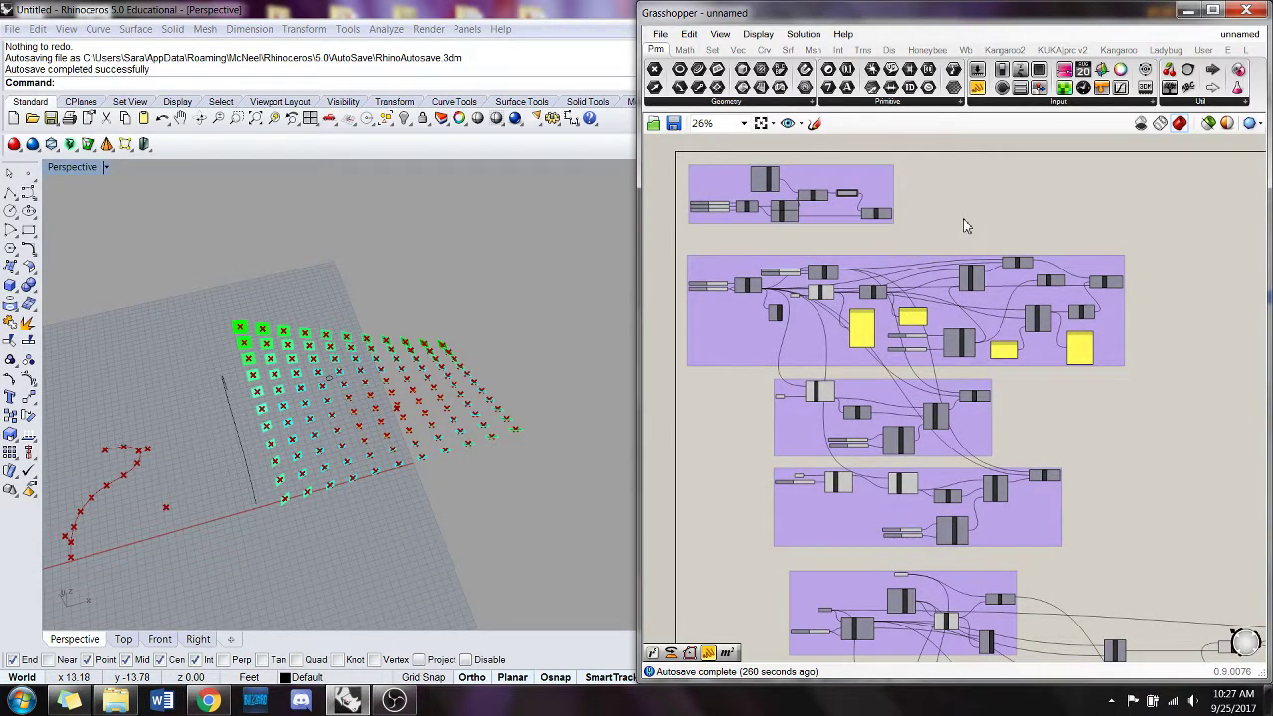
pyautogui.moveTo(1036, 252); pyautogui.dragTo(1036, 230, button='right')
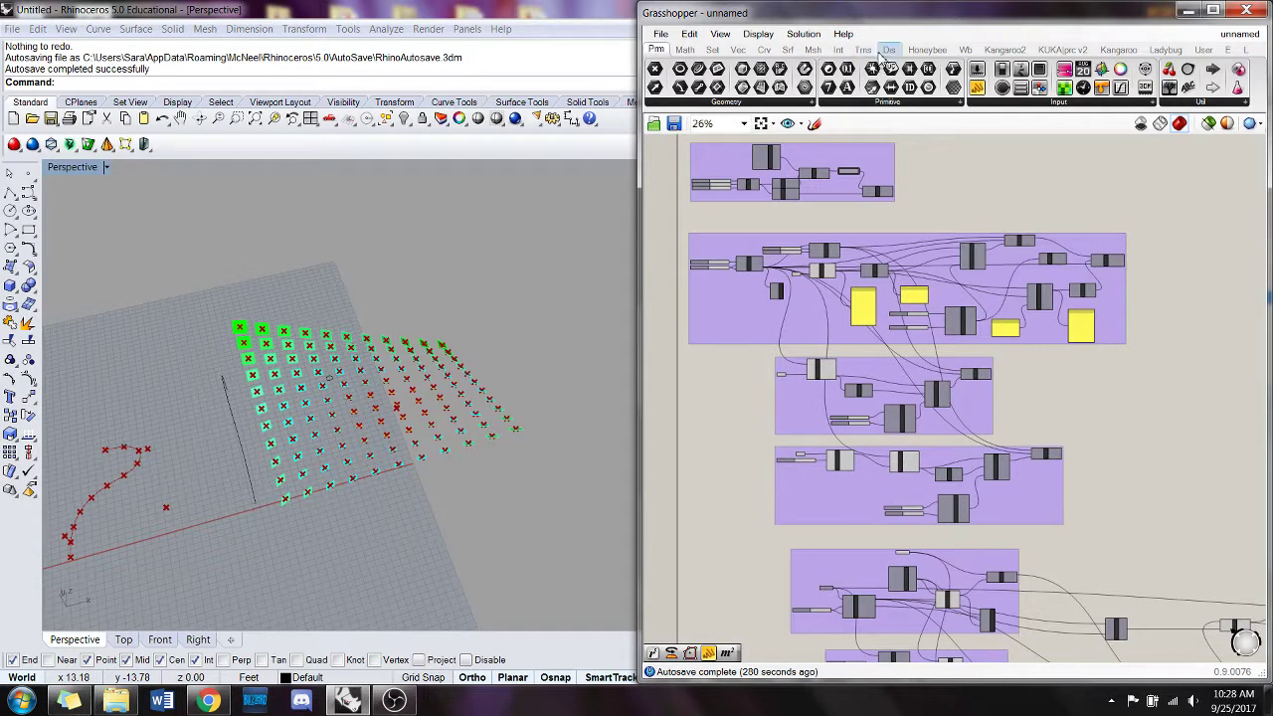
pyautogui.click(394, 700)
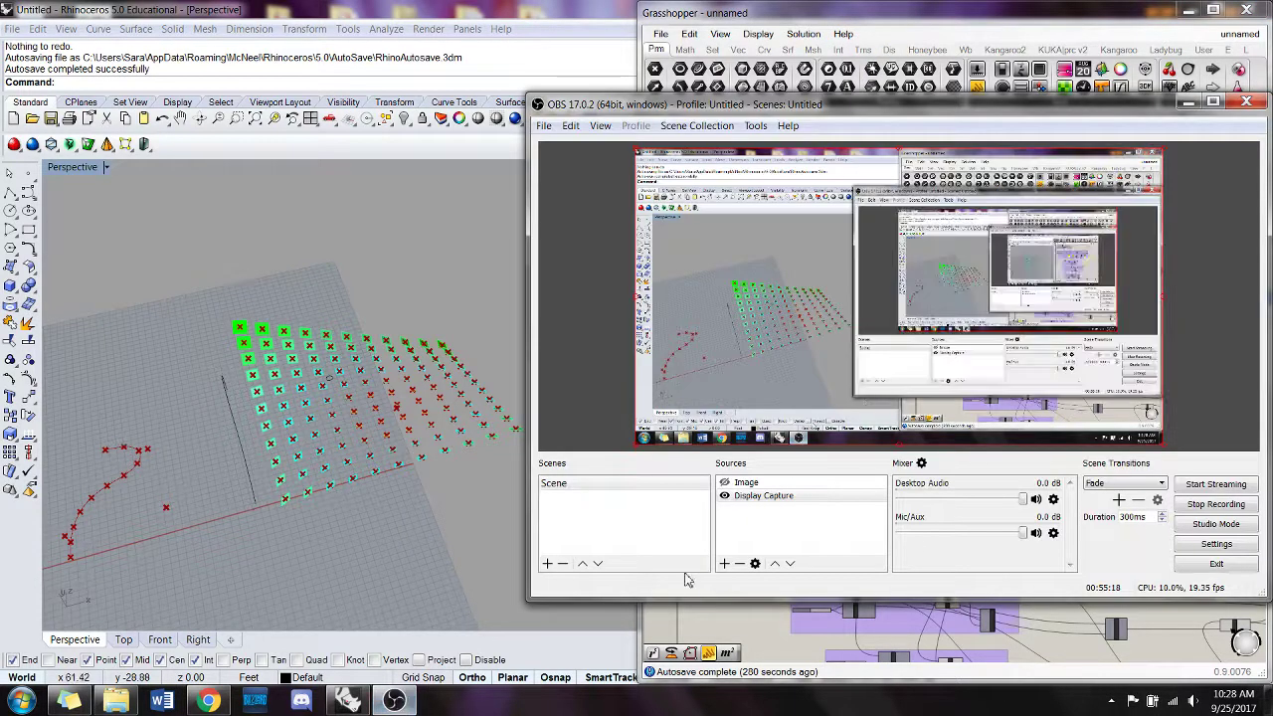